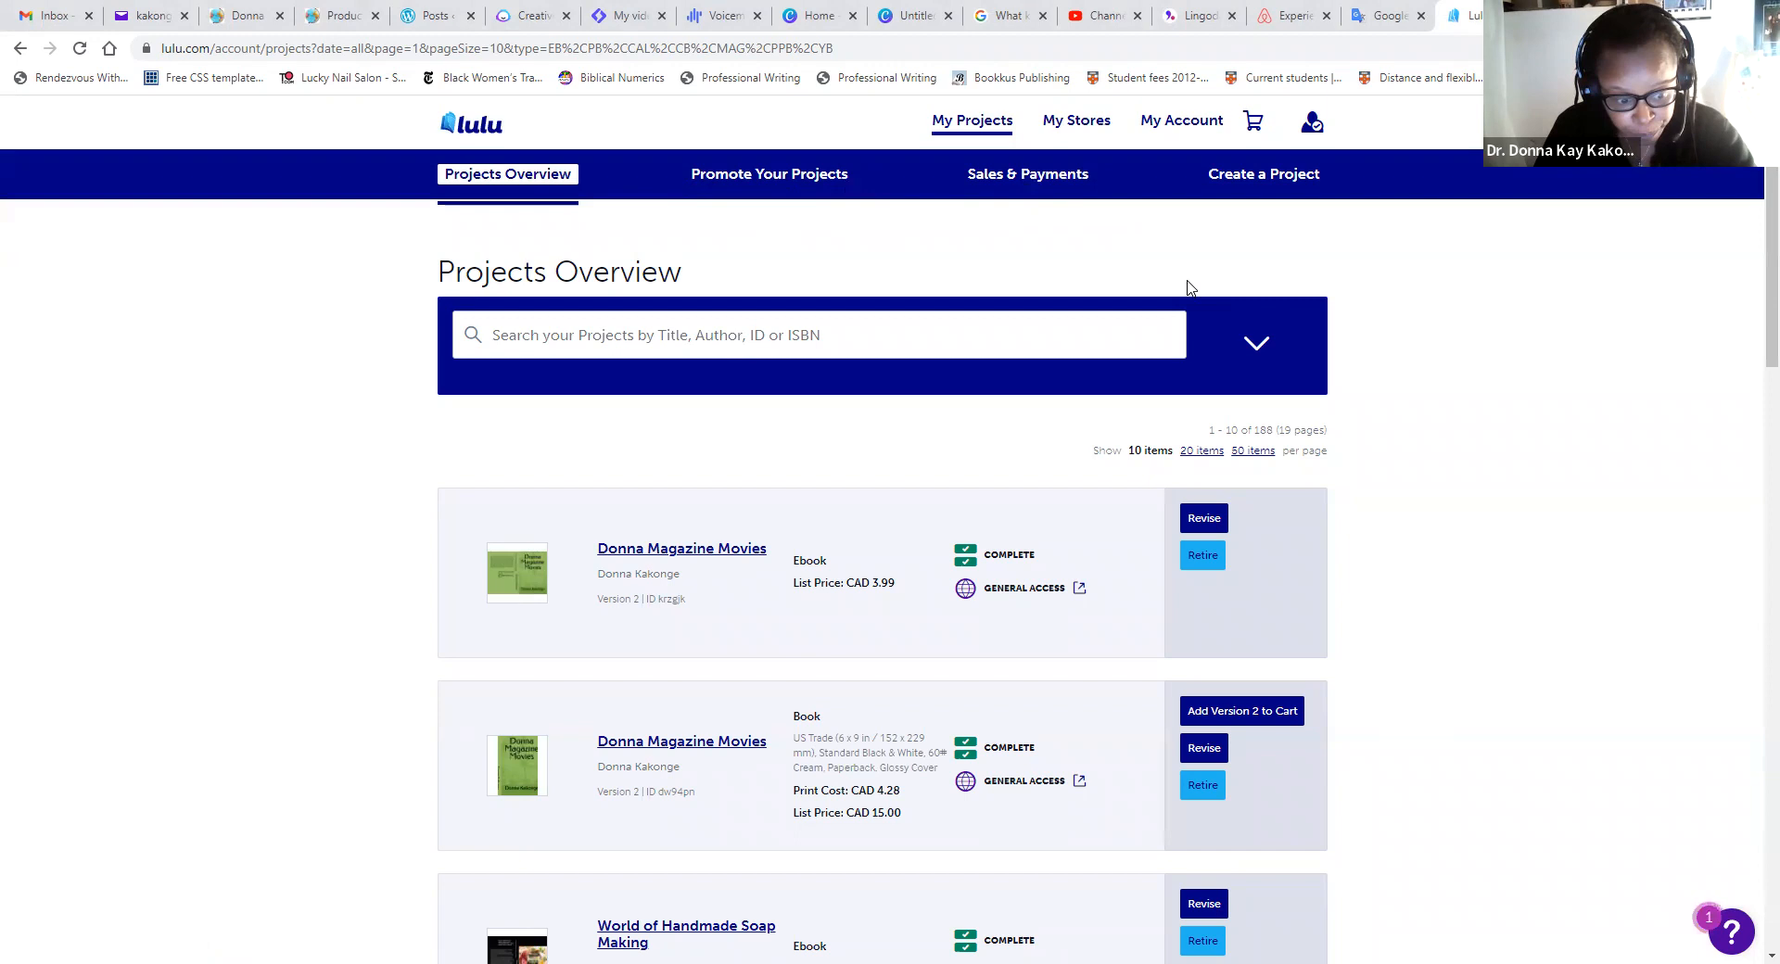
- Start a new project and review the product types, keeping Print Book selected
click(1288, 186)
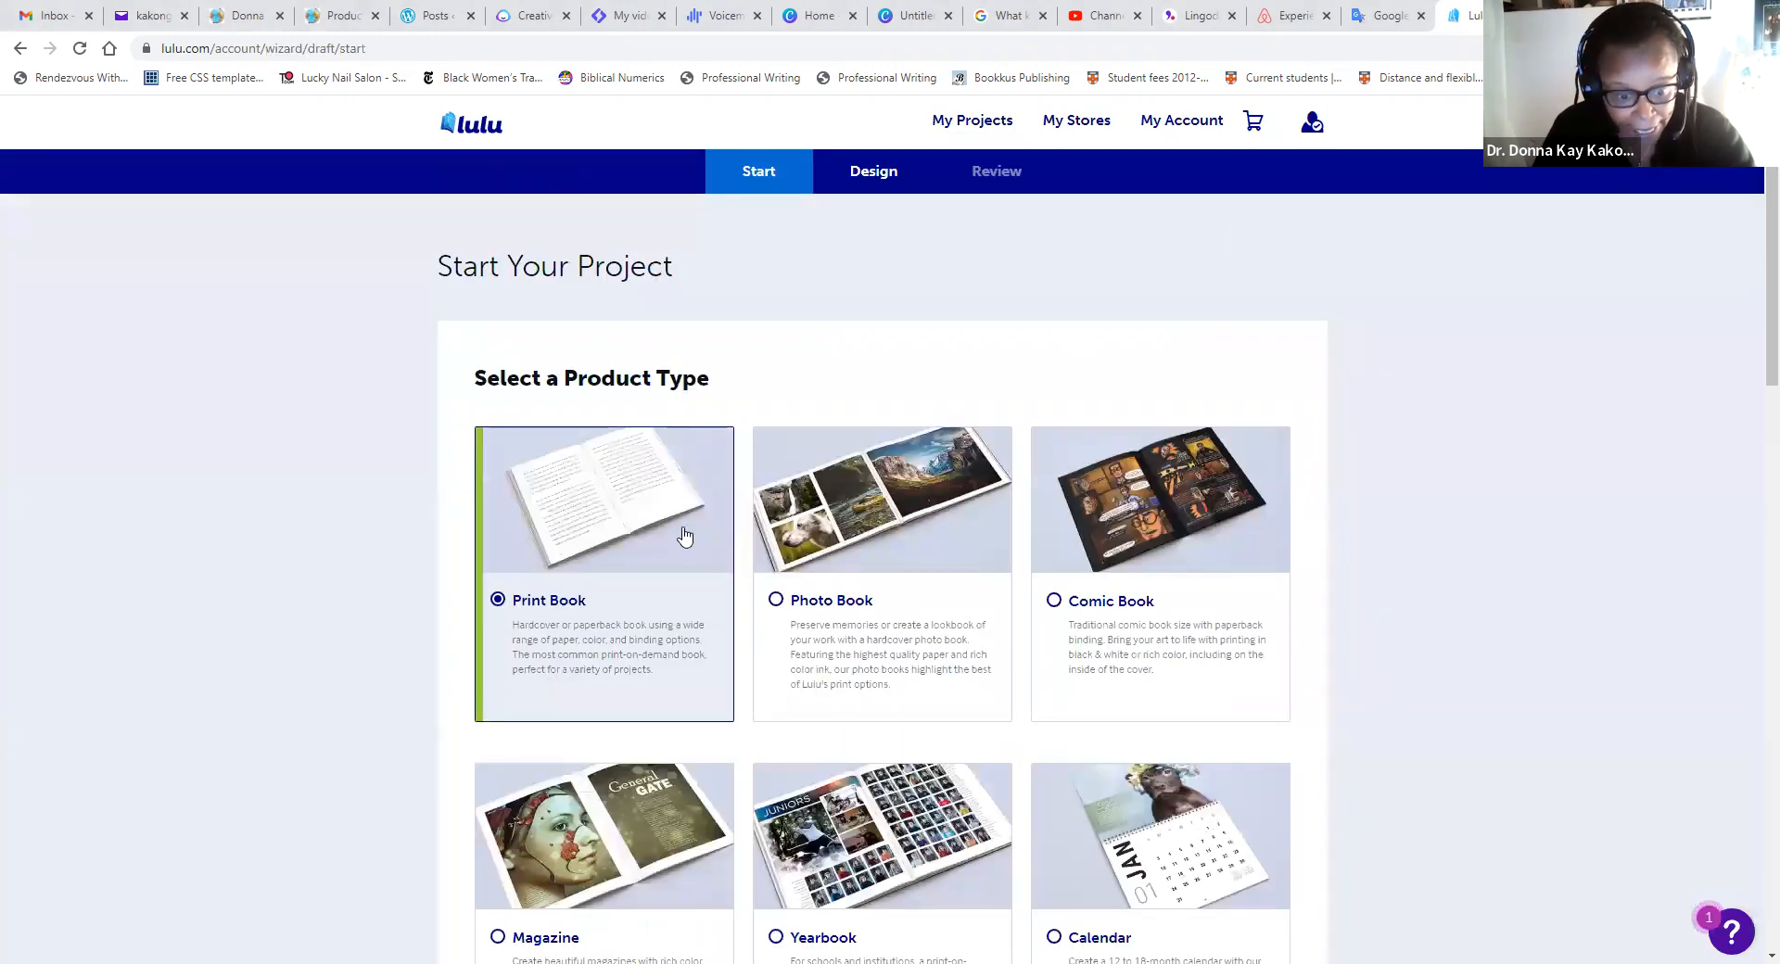
scroll(684, 536, down, 7)
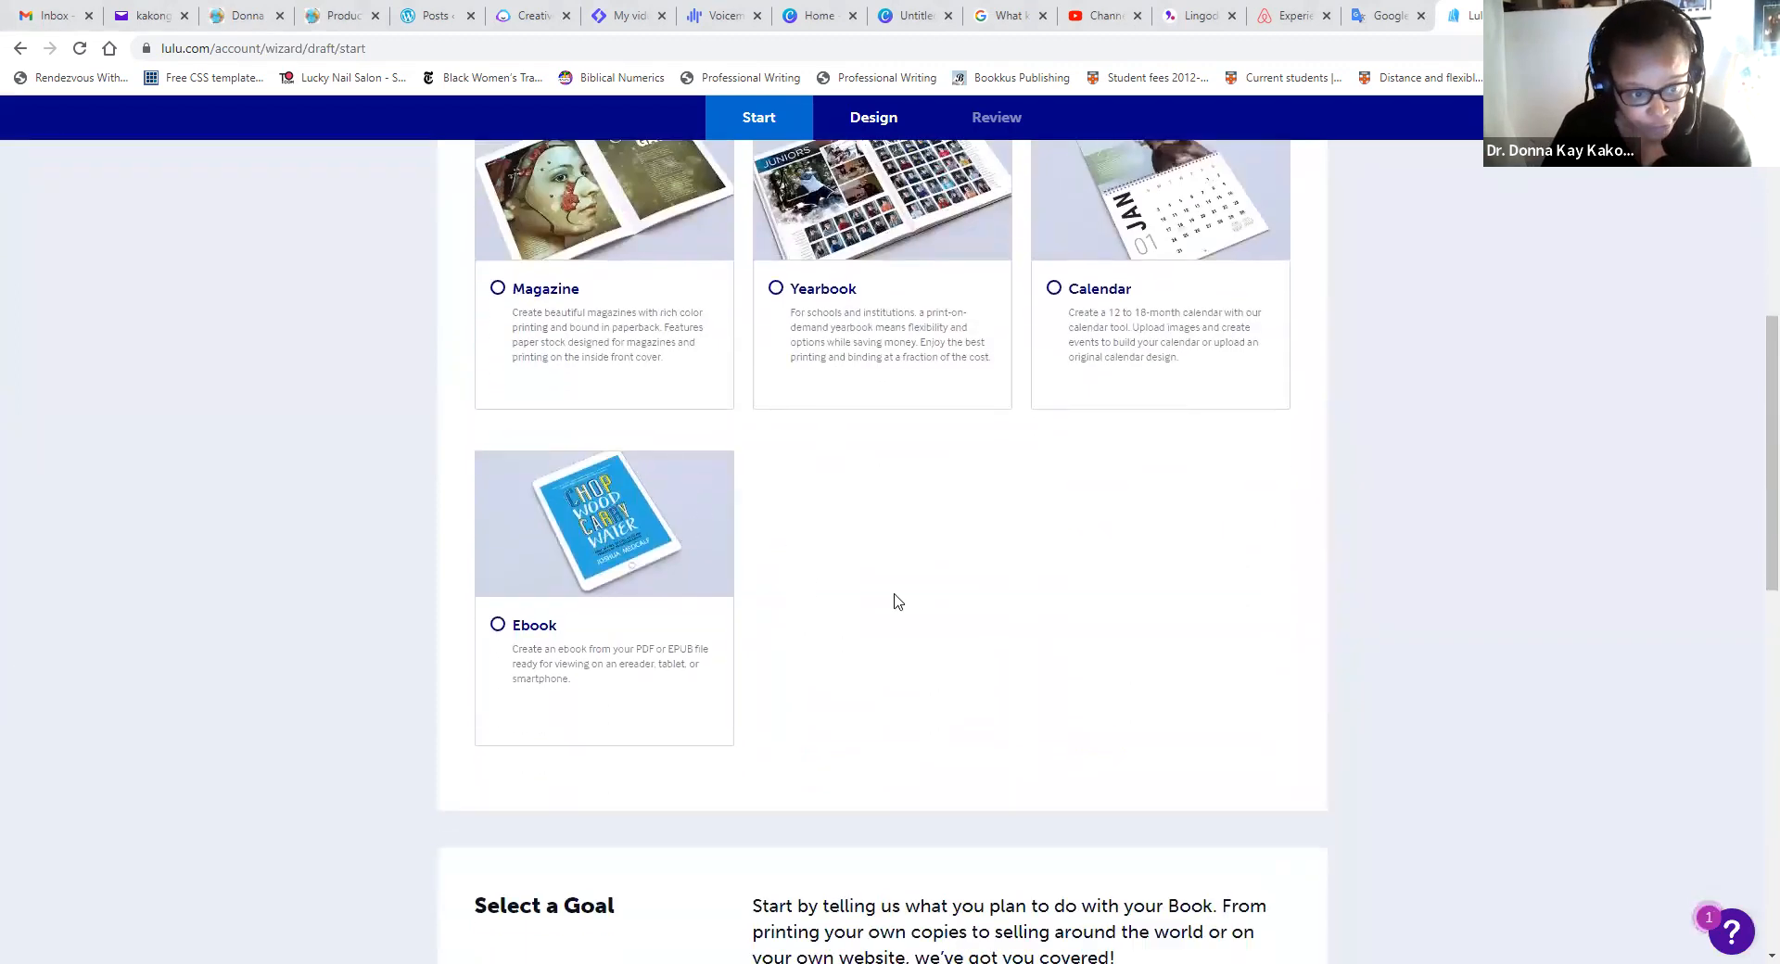
scroll(895, 602, up, 6)
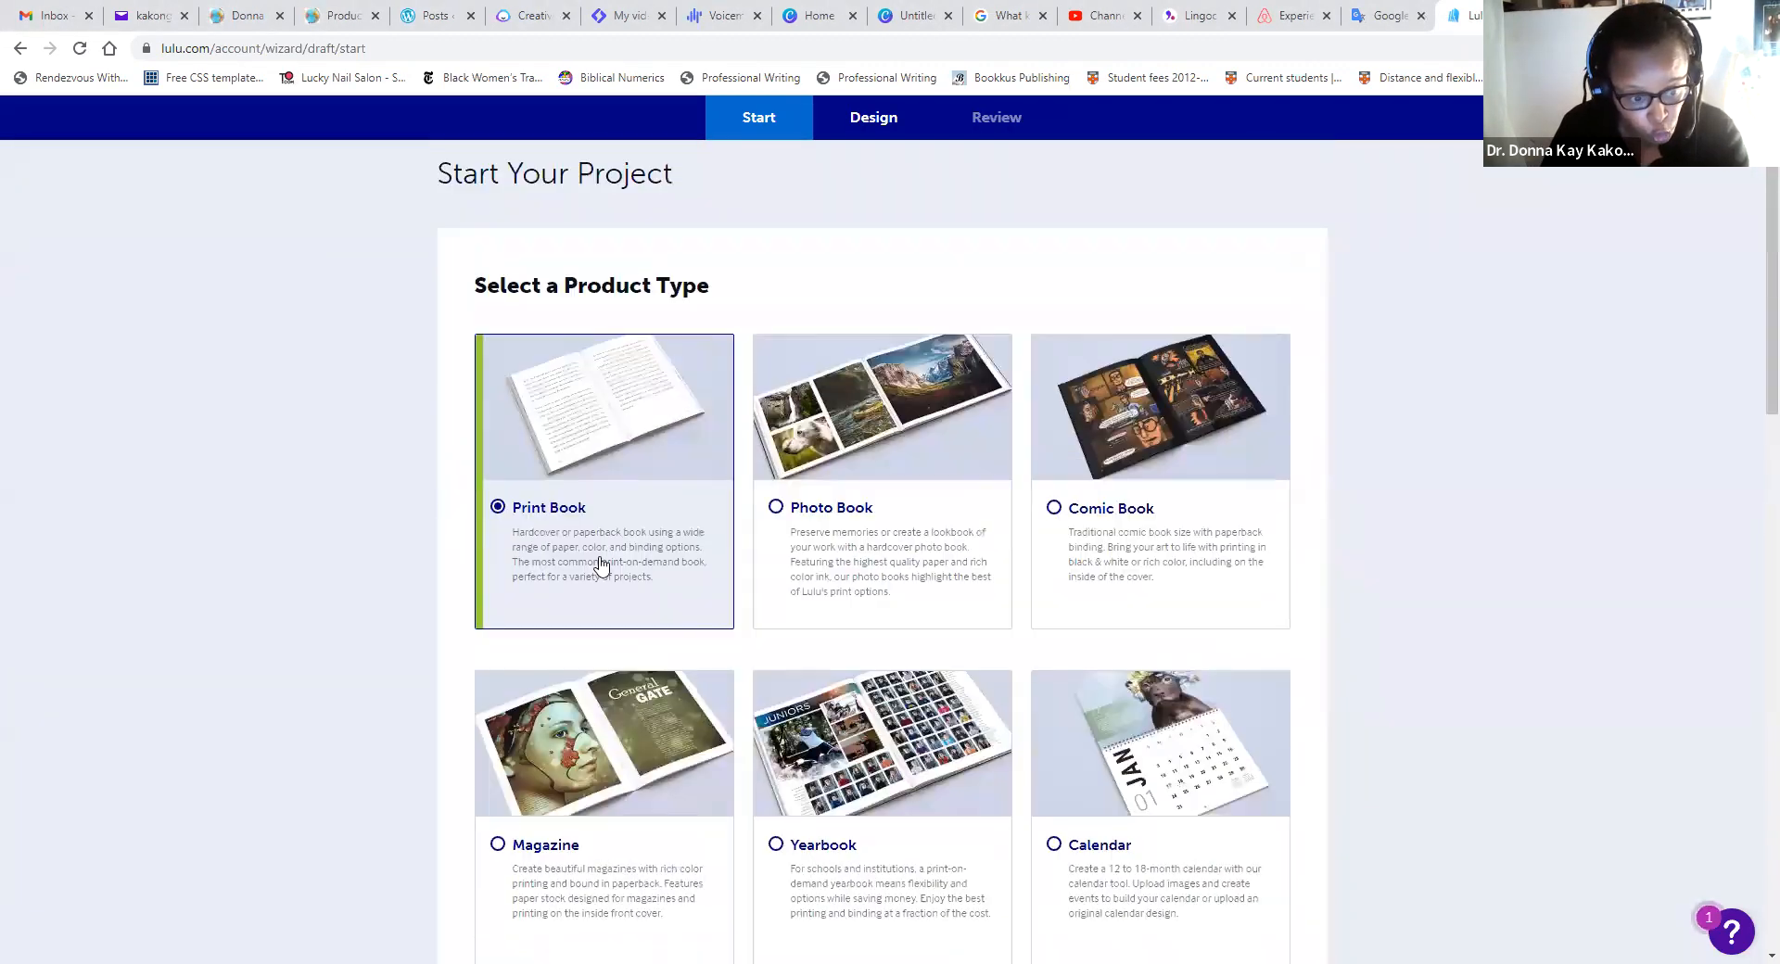
scroll(612, 563, down, 9)
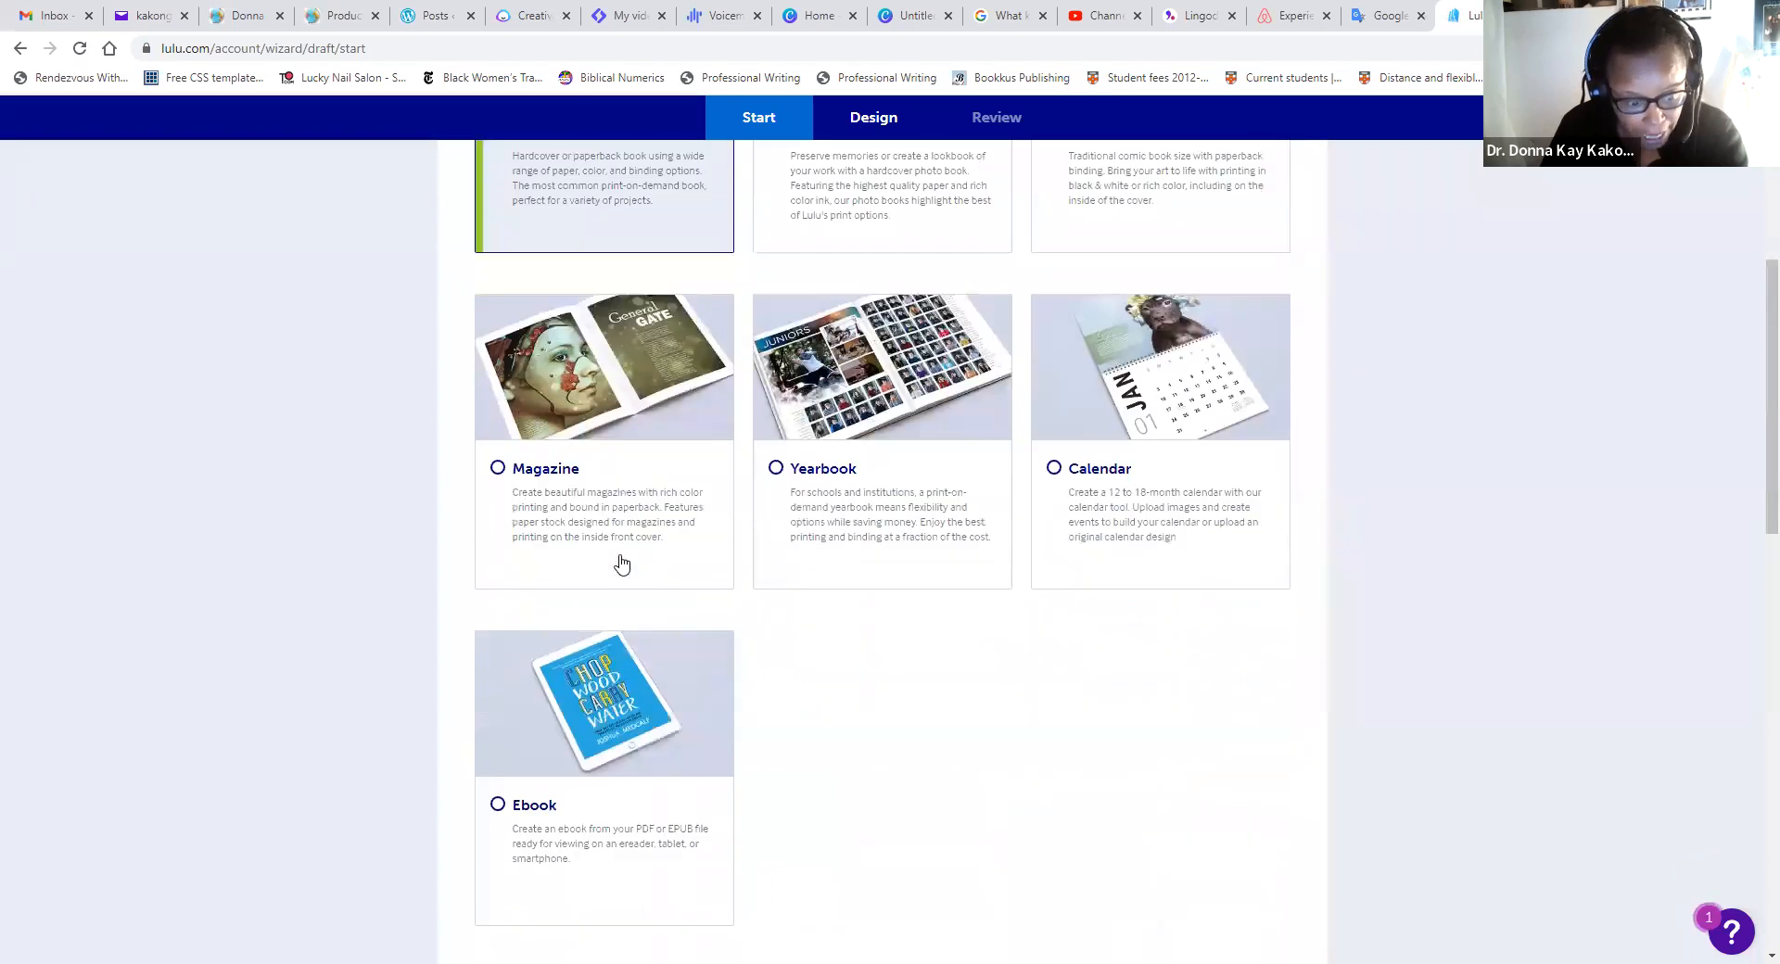
- Set the goal to Publish Your Book, sold through Lulu Bookstore and Lulu Direct, with Global Distribution turned off
scroll(620, 563, down, 2)
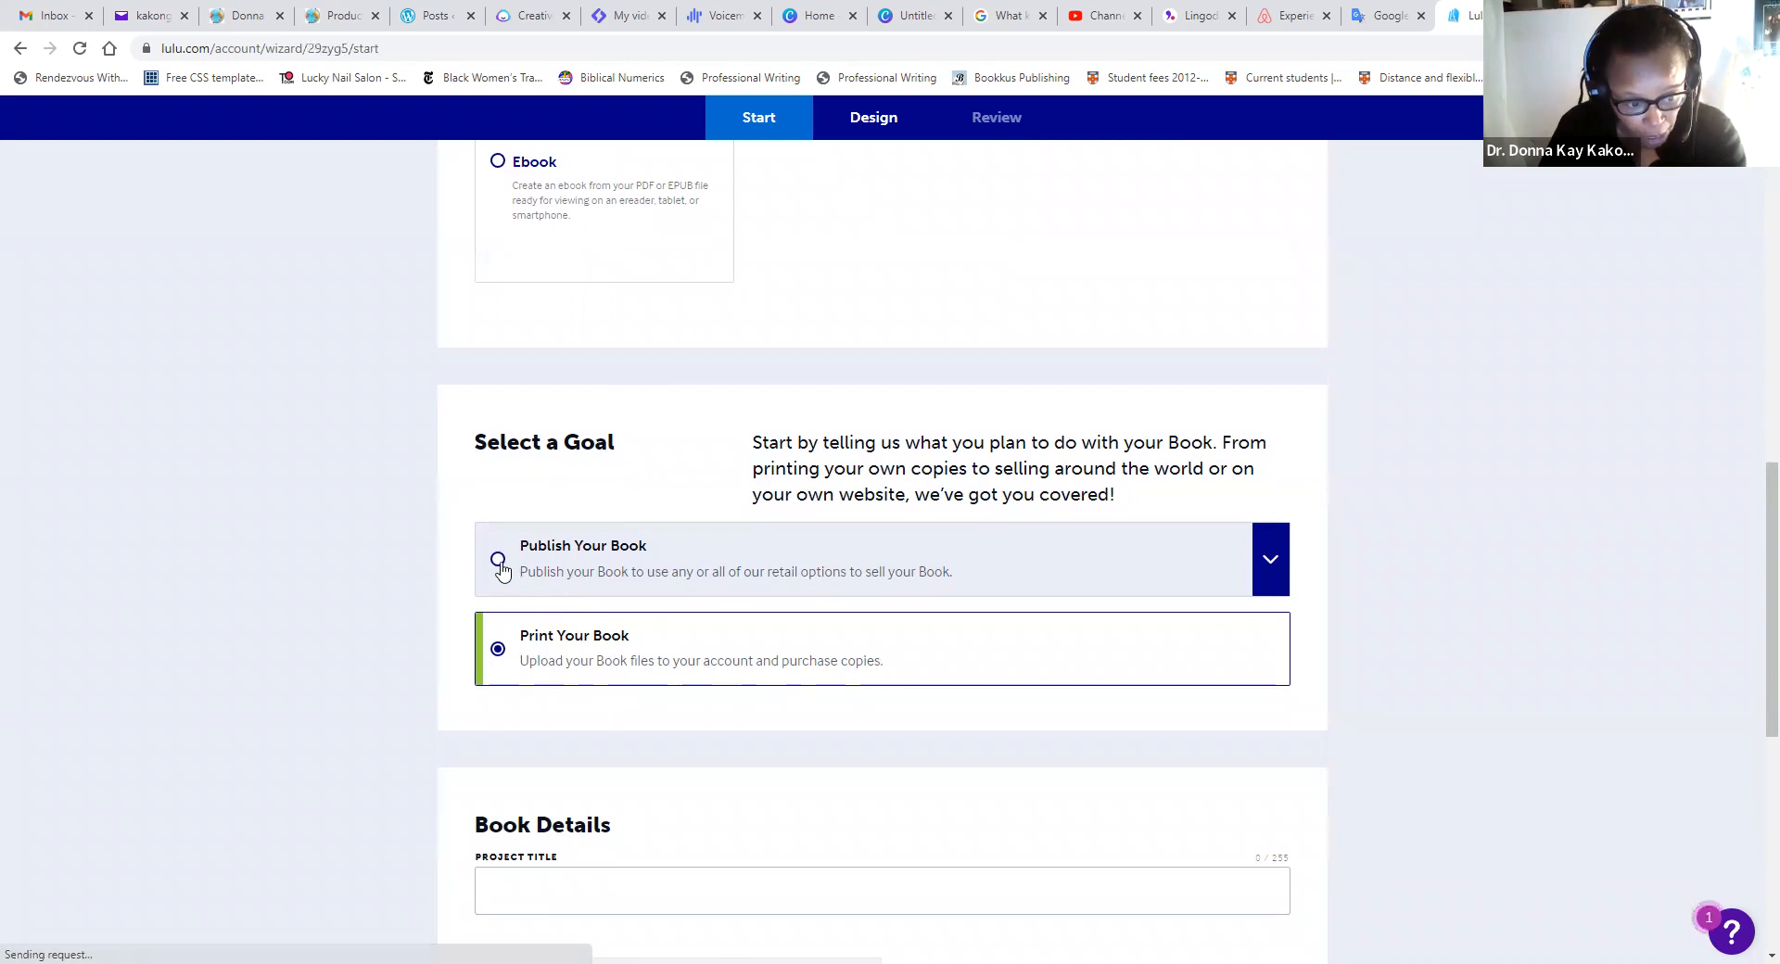
click(498, 560)
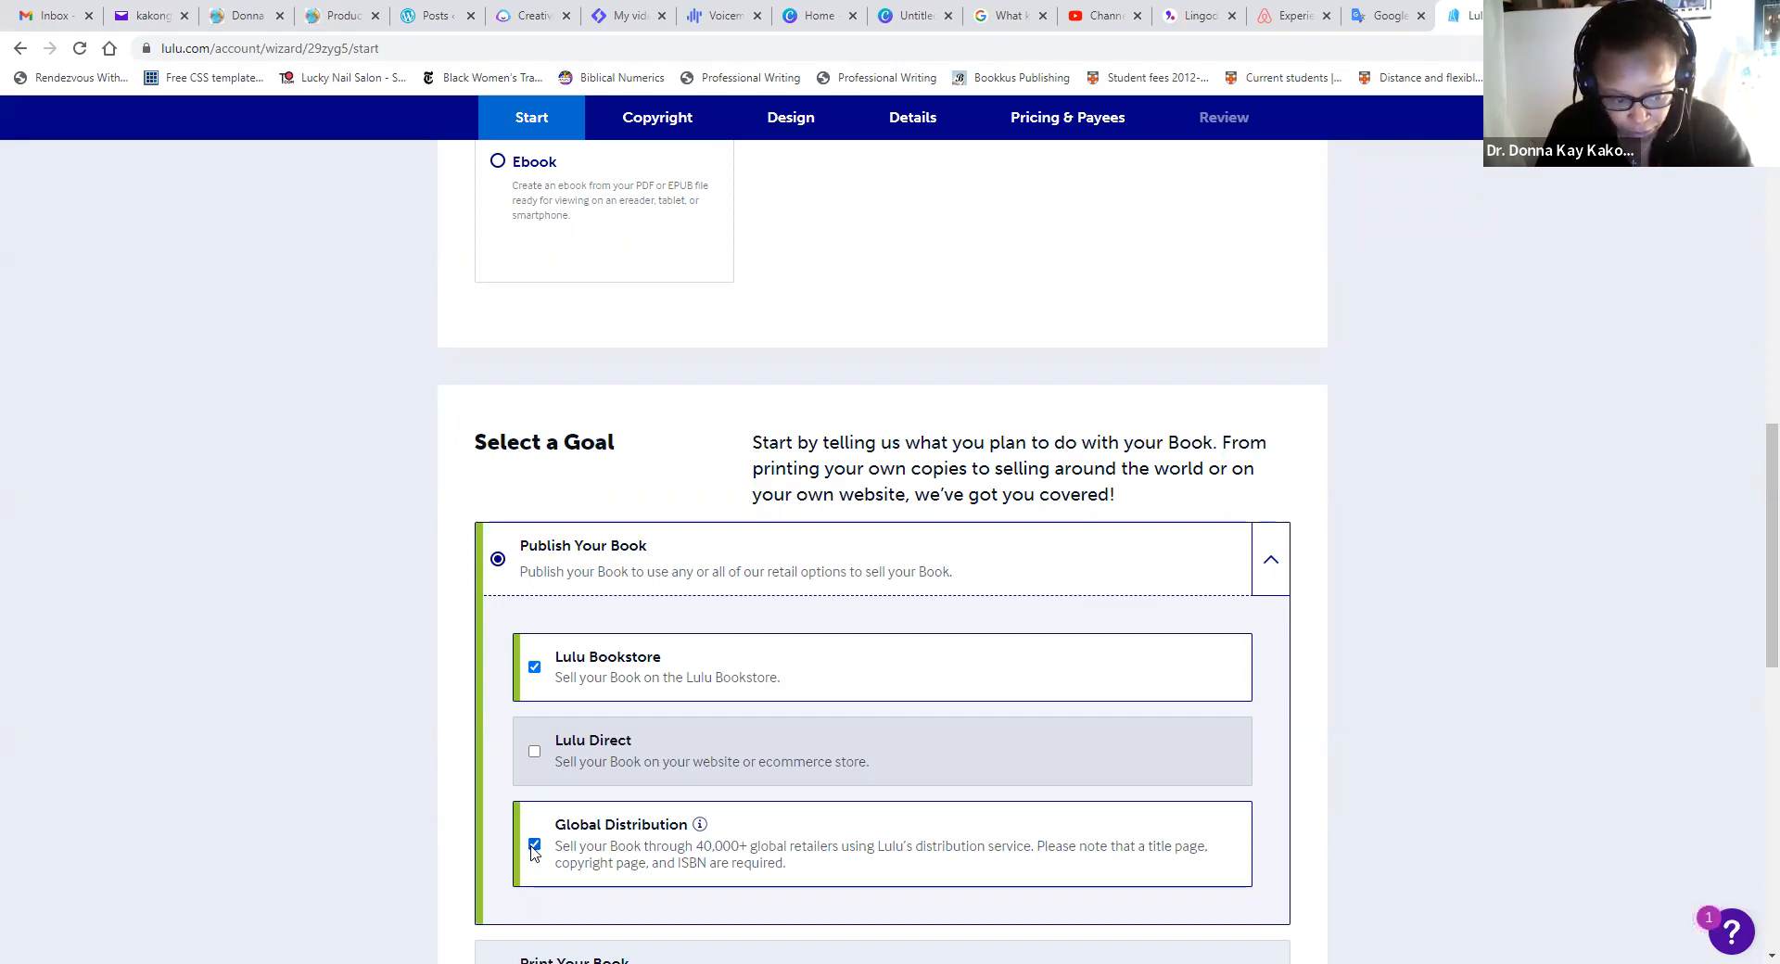
click(535, 846)
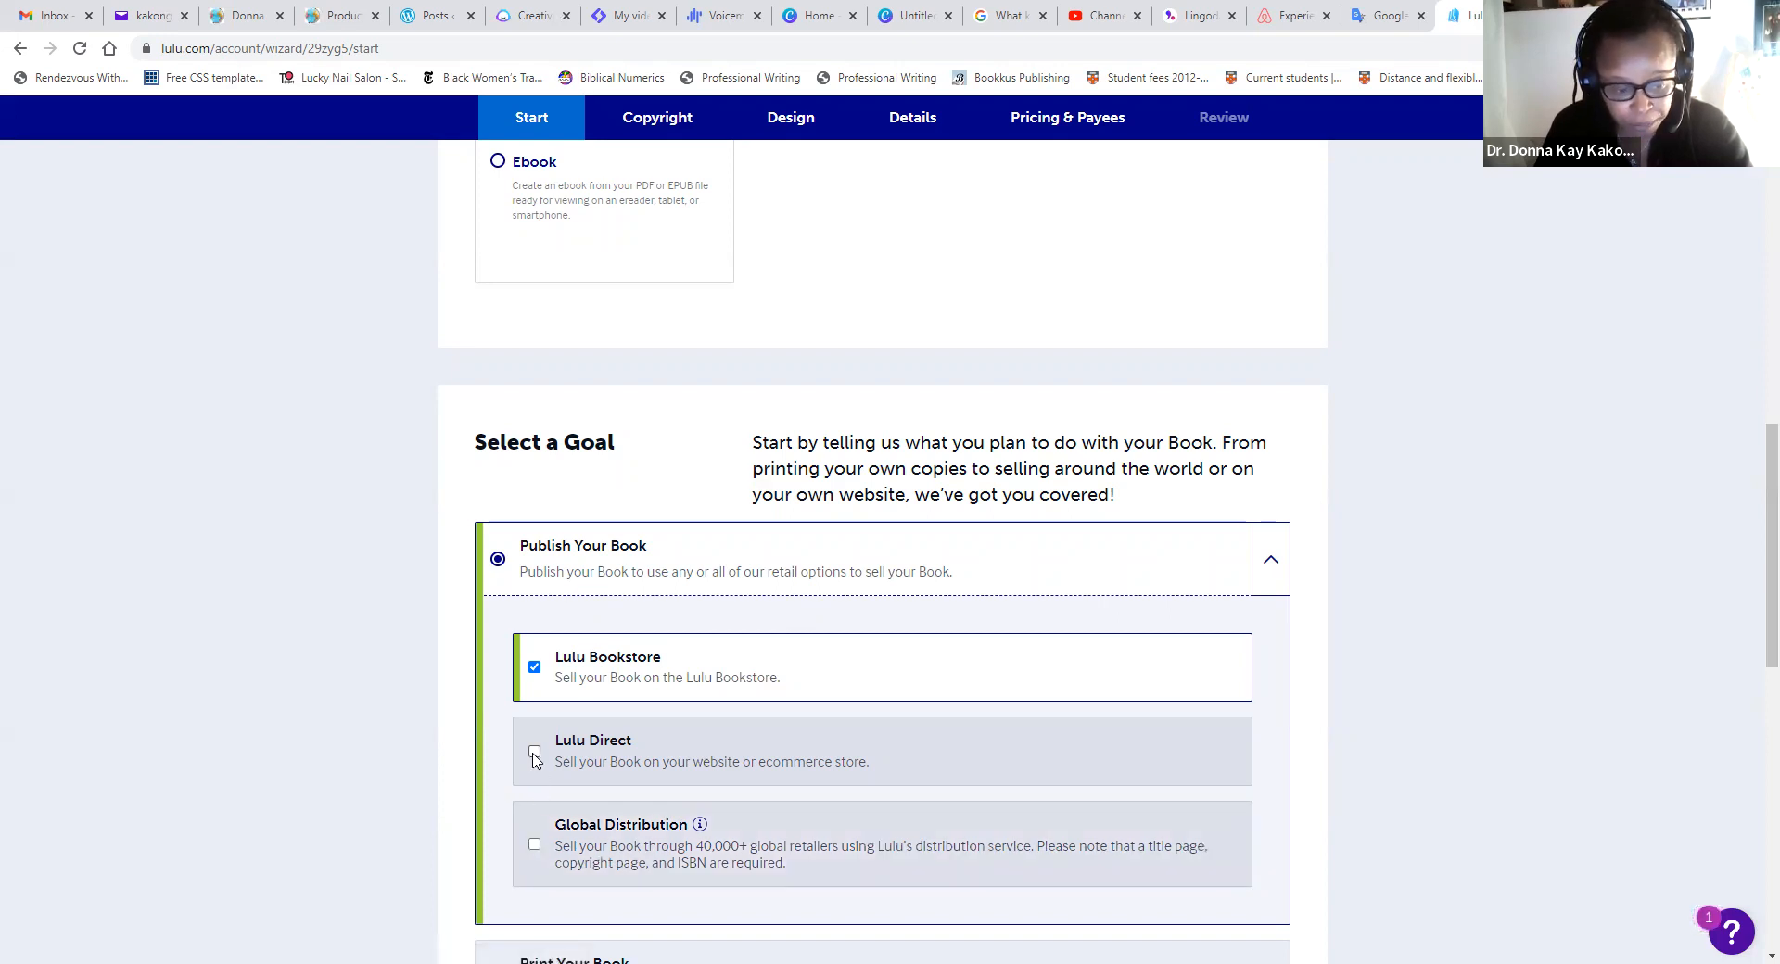
click(535, 753)
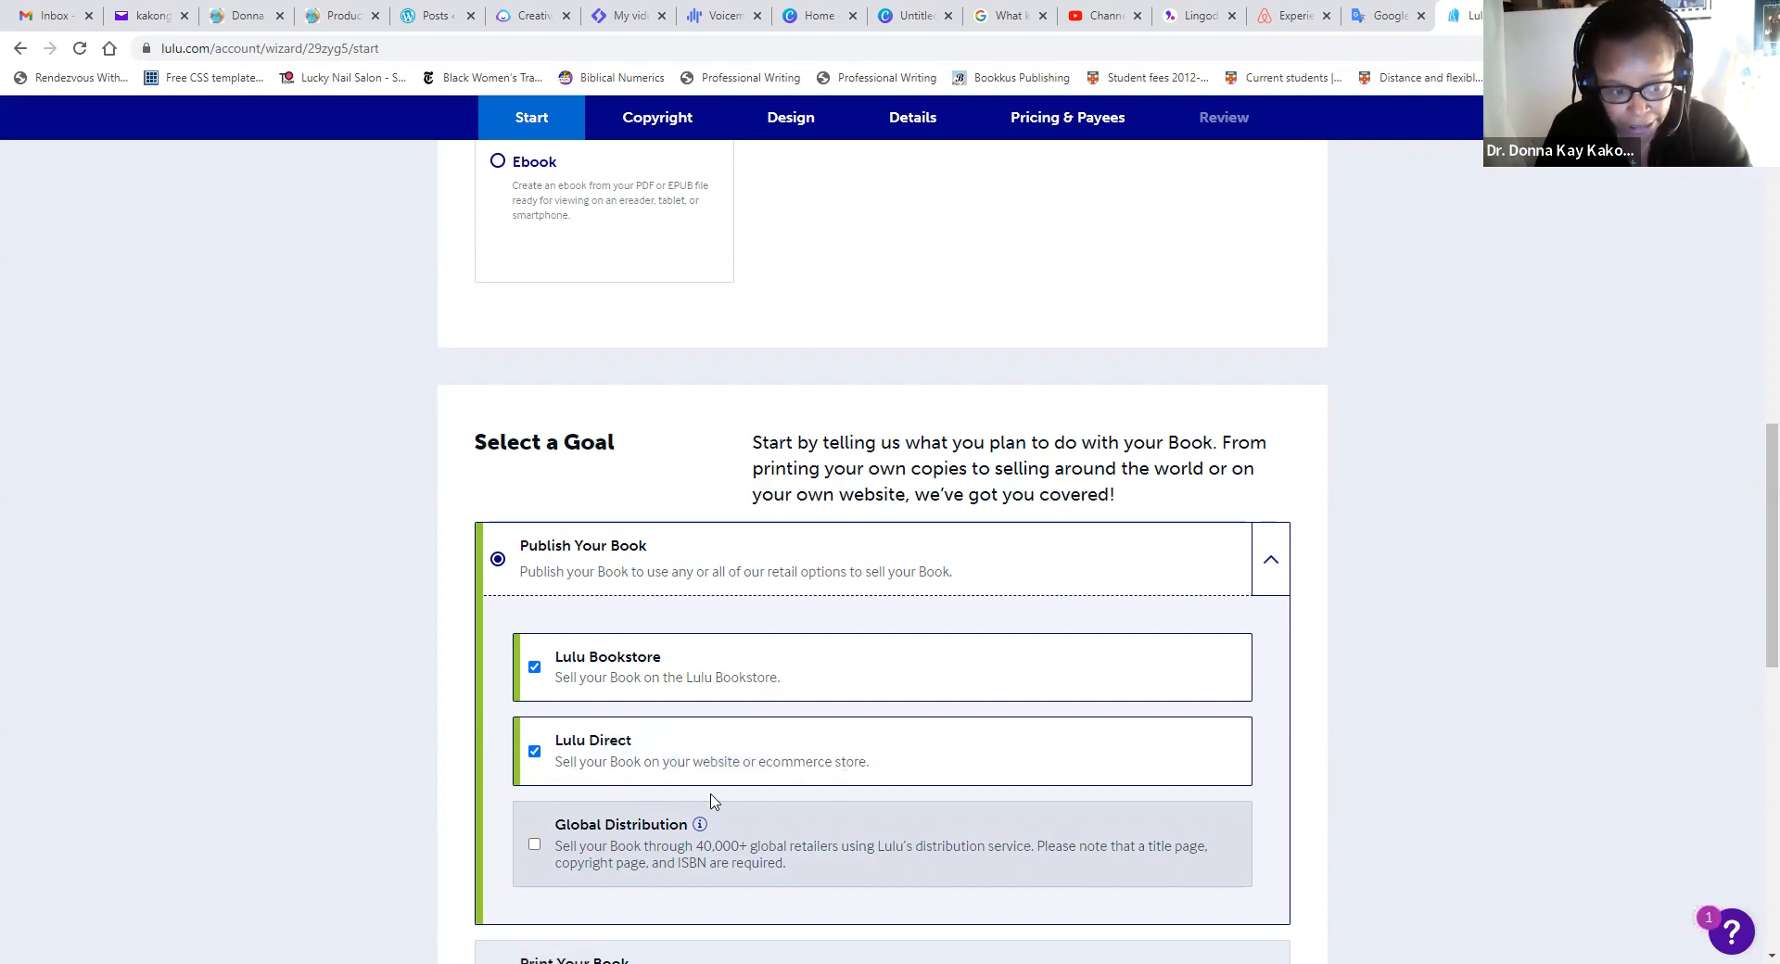
- Enter the project title "The Best of Donna Magazine Store: A Catalog Of Donna Magazine Store Products", removing the extra spaces
scroll(686, 751, down, 5)
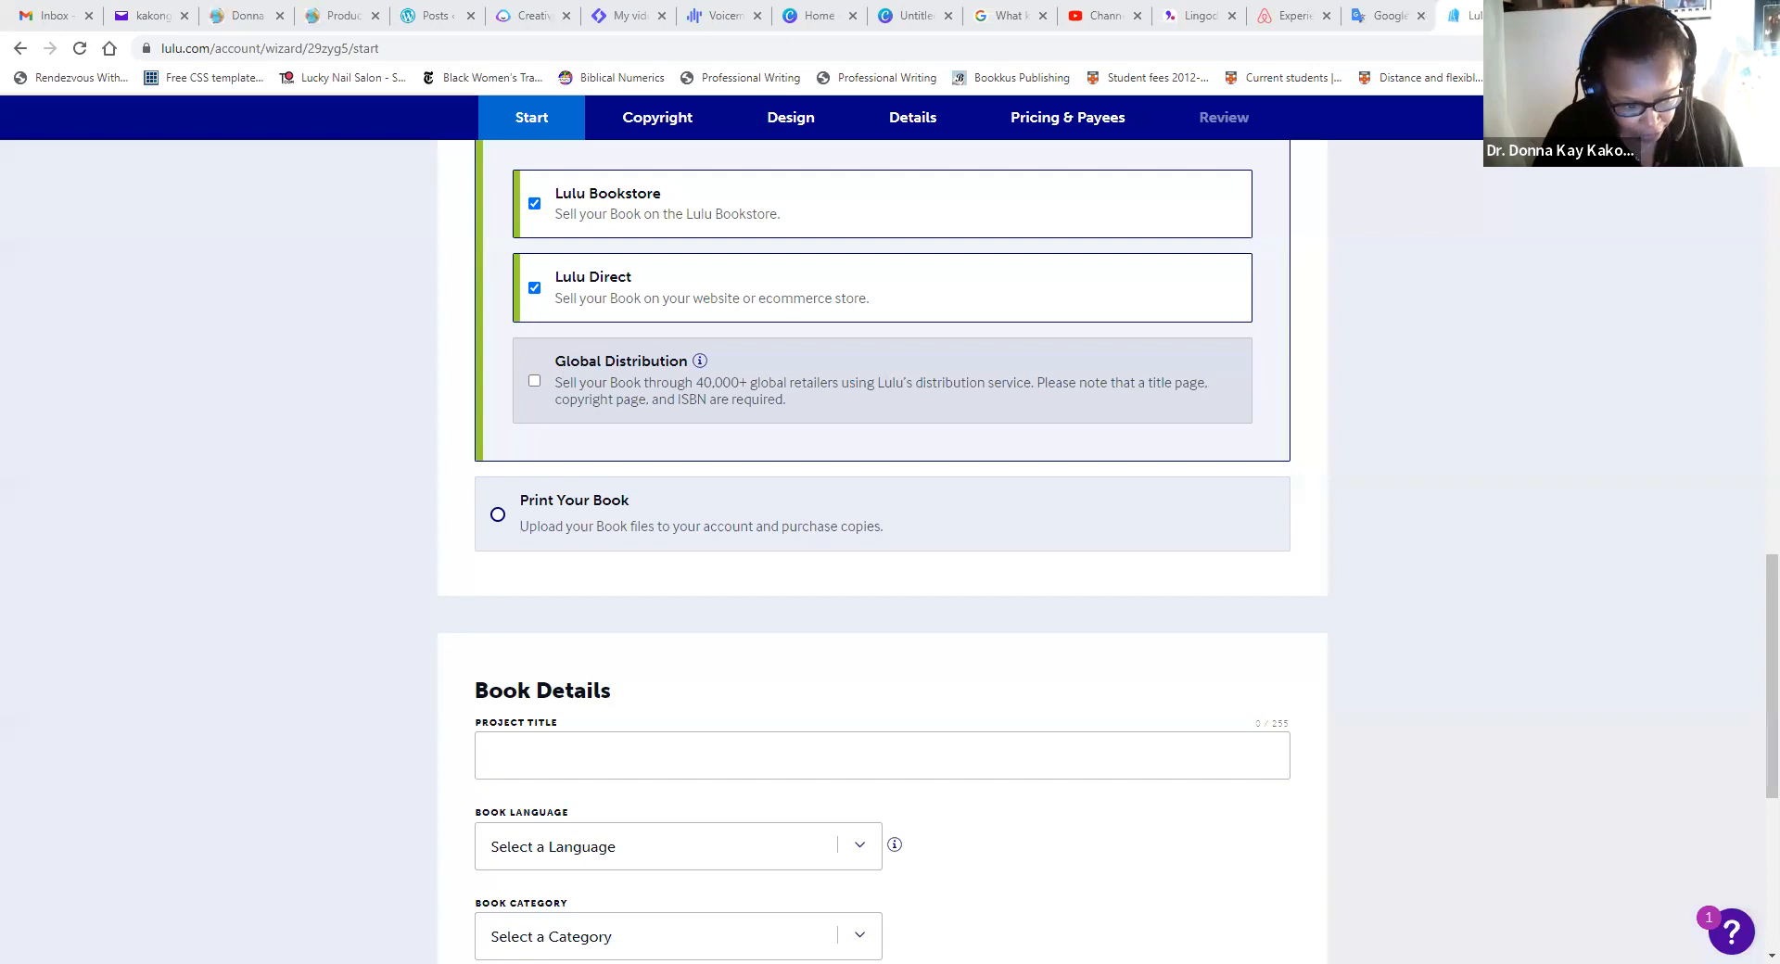
click(538, 755)
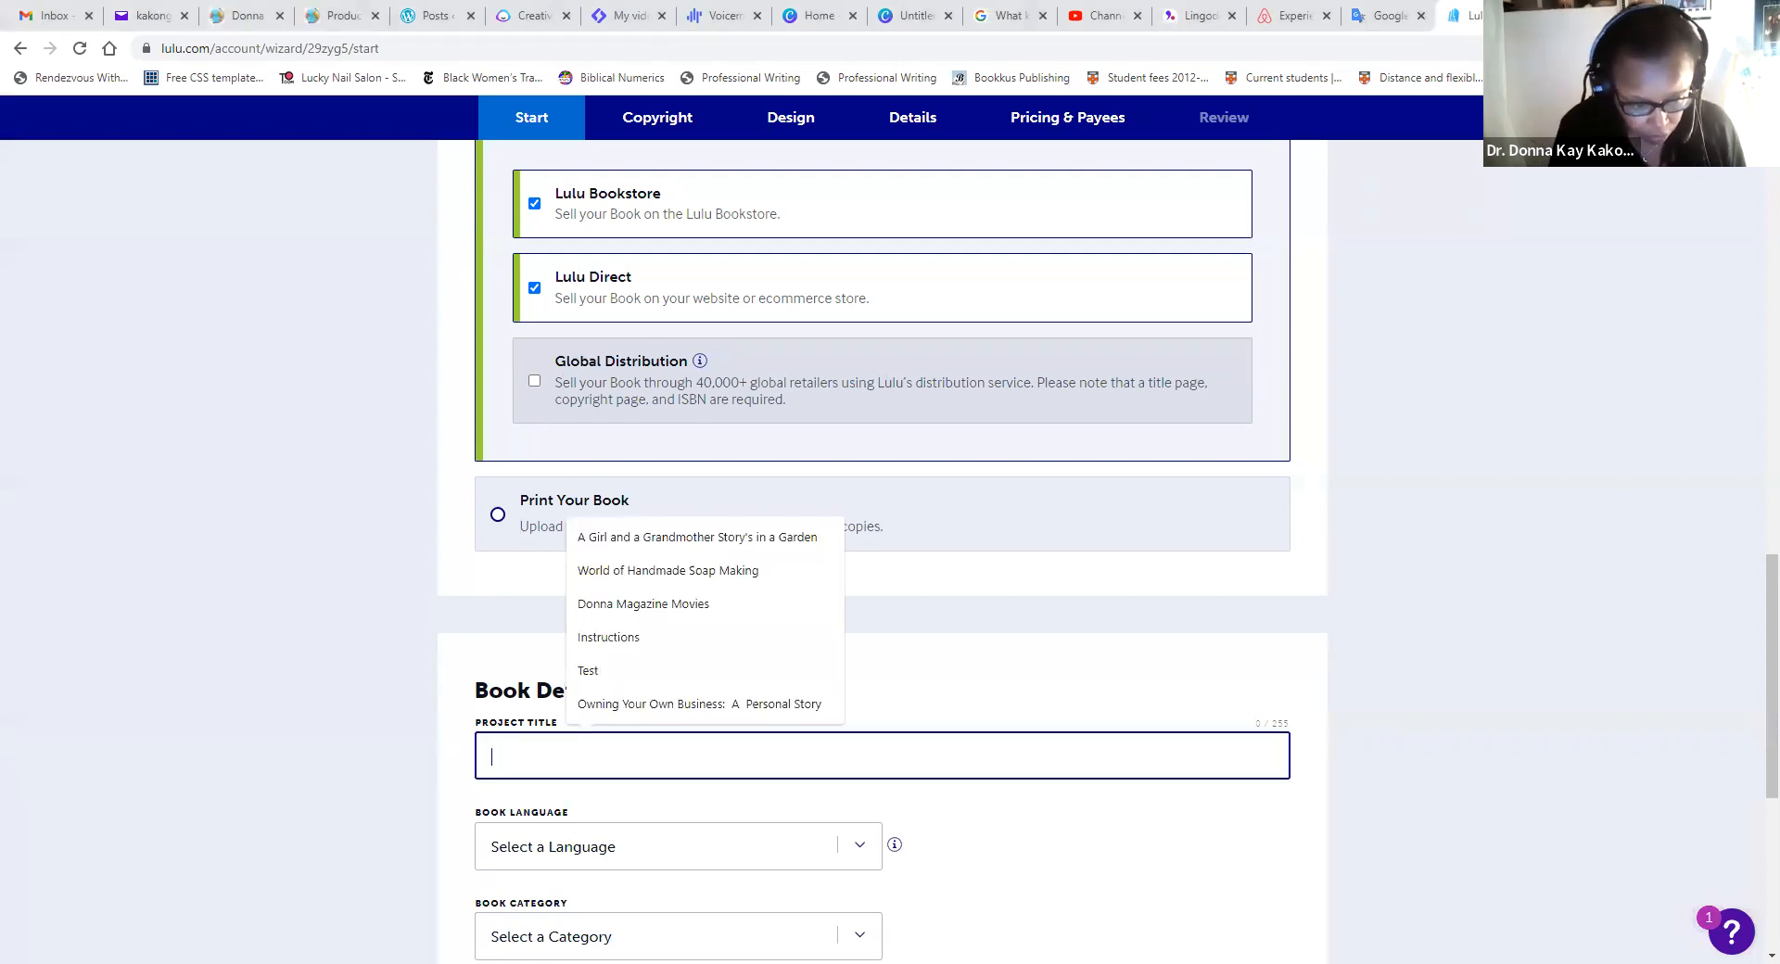
text(The Best of Donna Magazine Store: A  Catalog  Of Donna Magazine Store  Products)
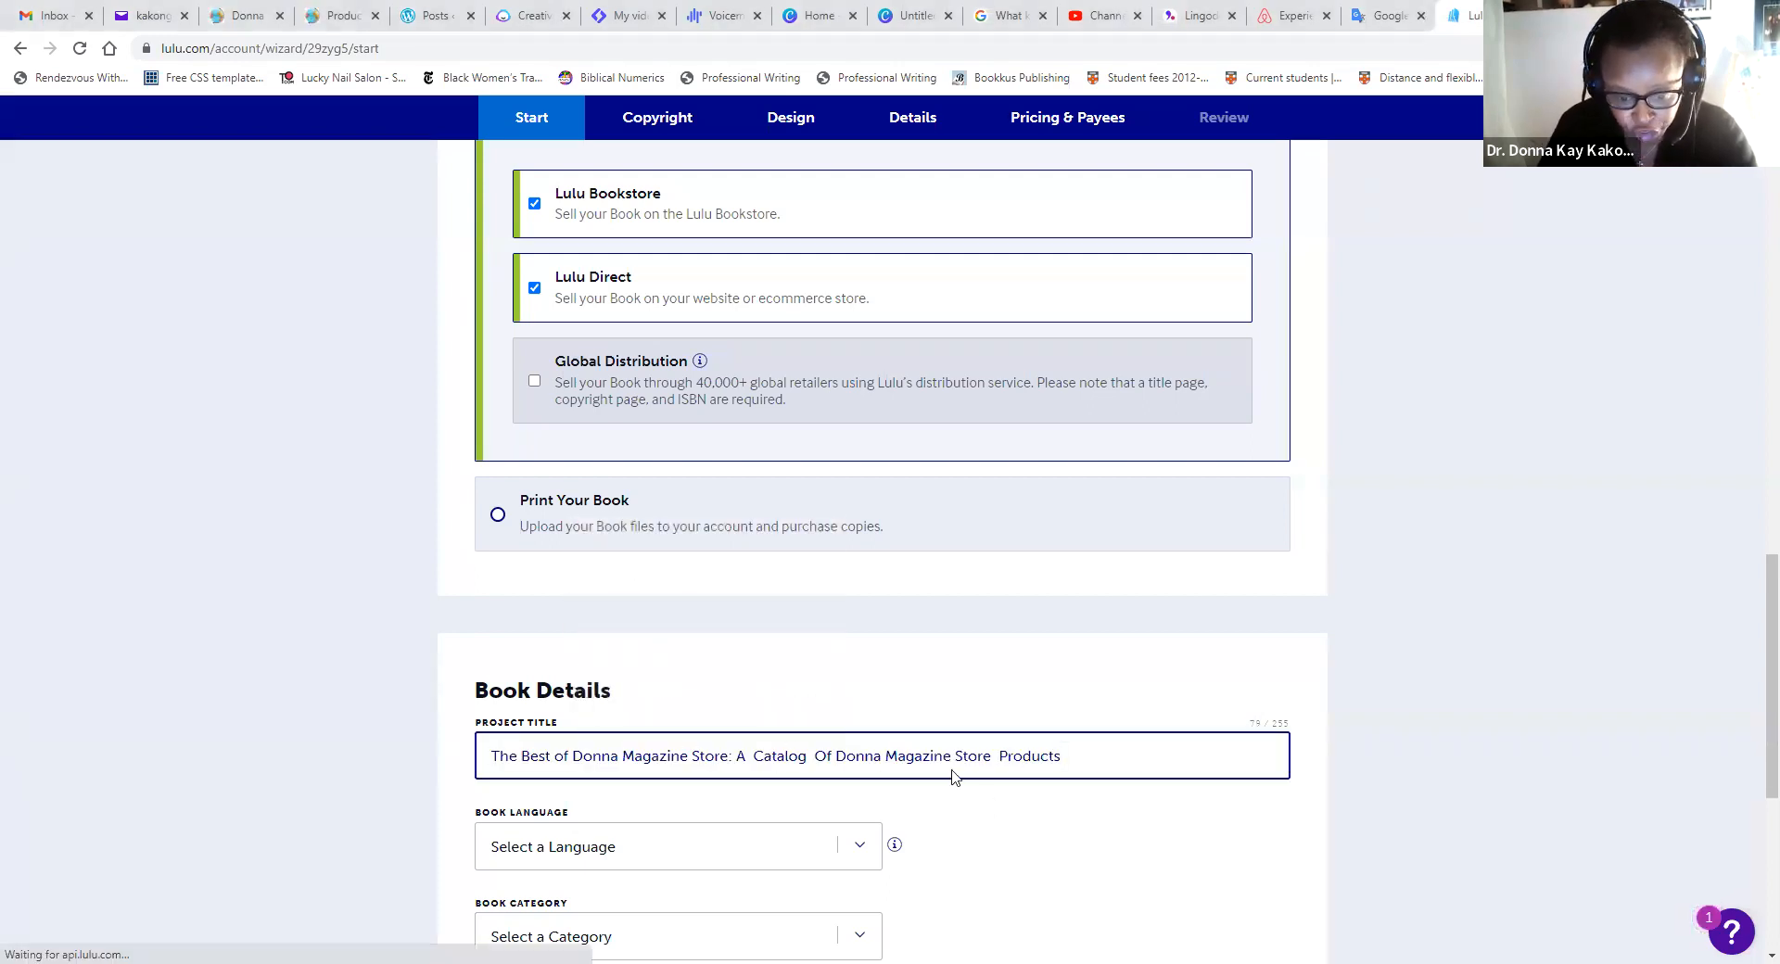
click(997, 755)
key(BackSpace)
click(815, 756)
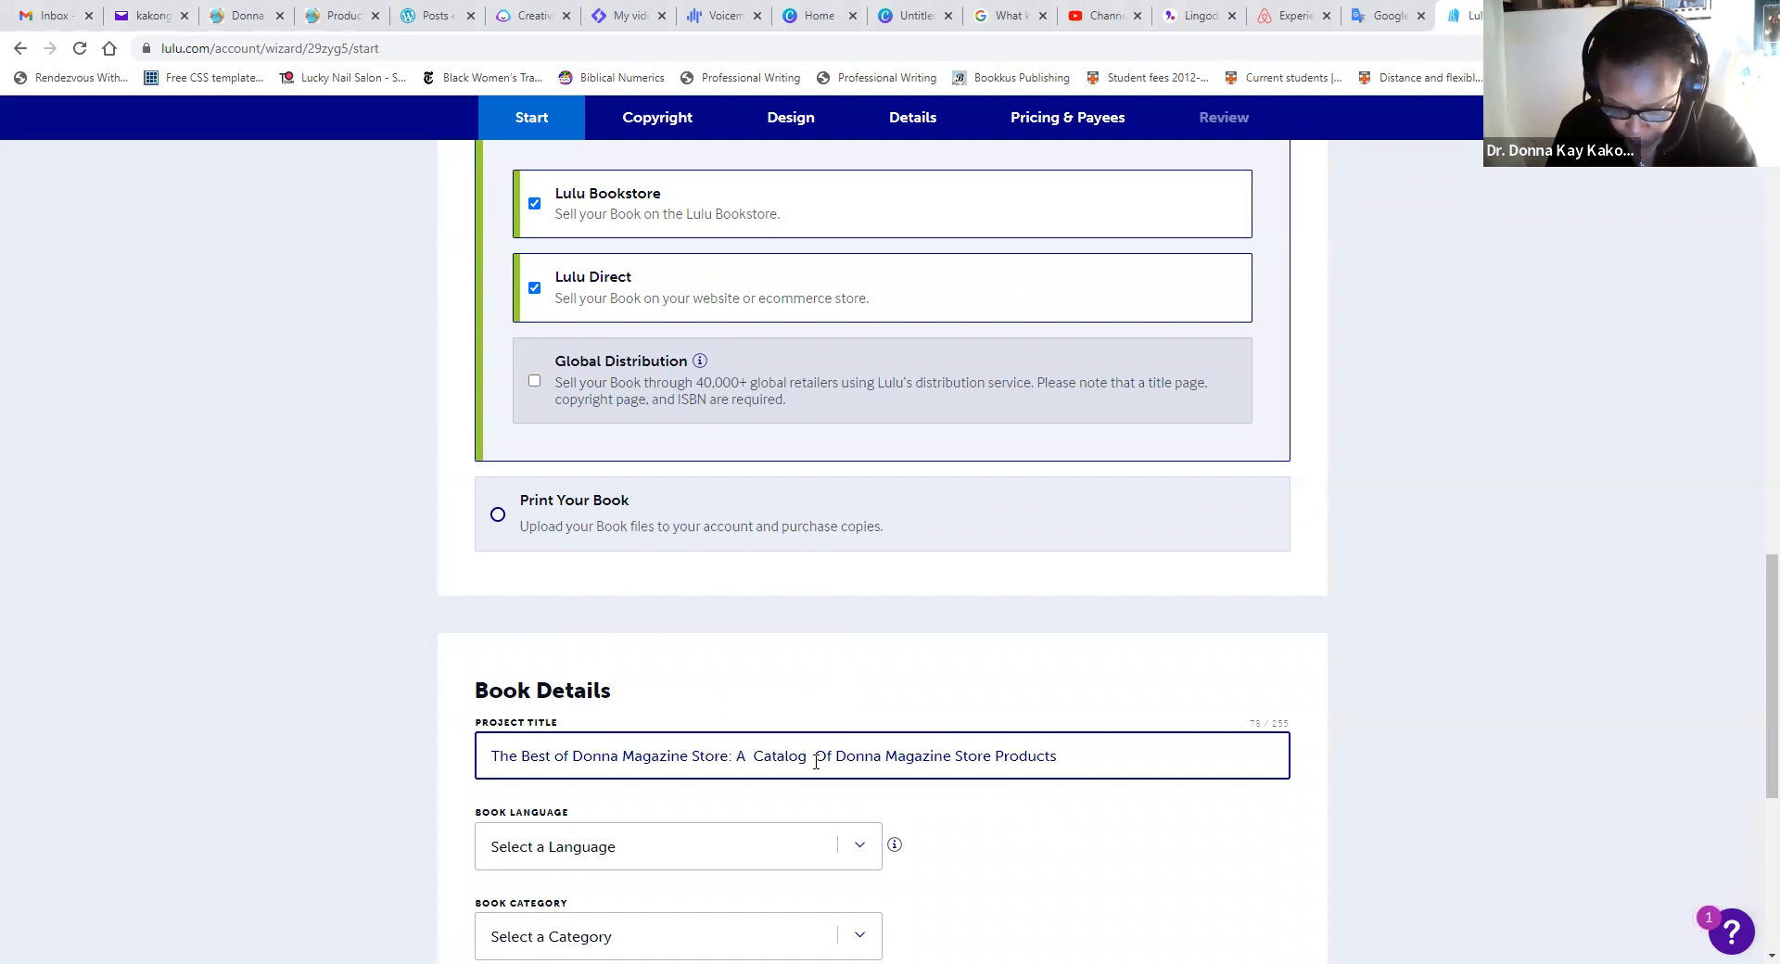
key(BackSpace)
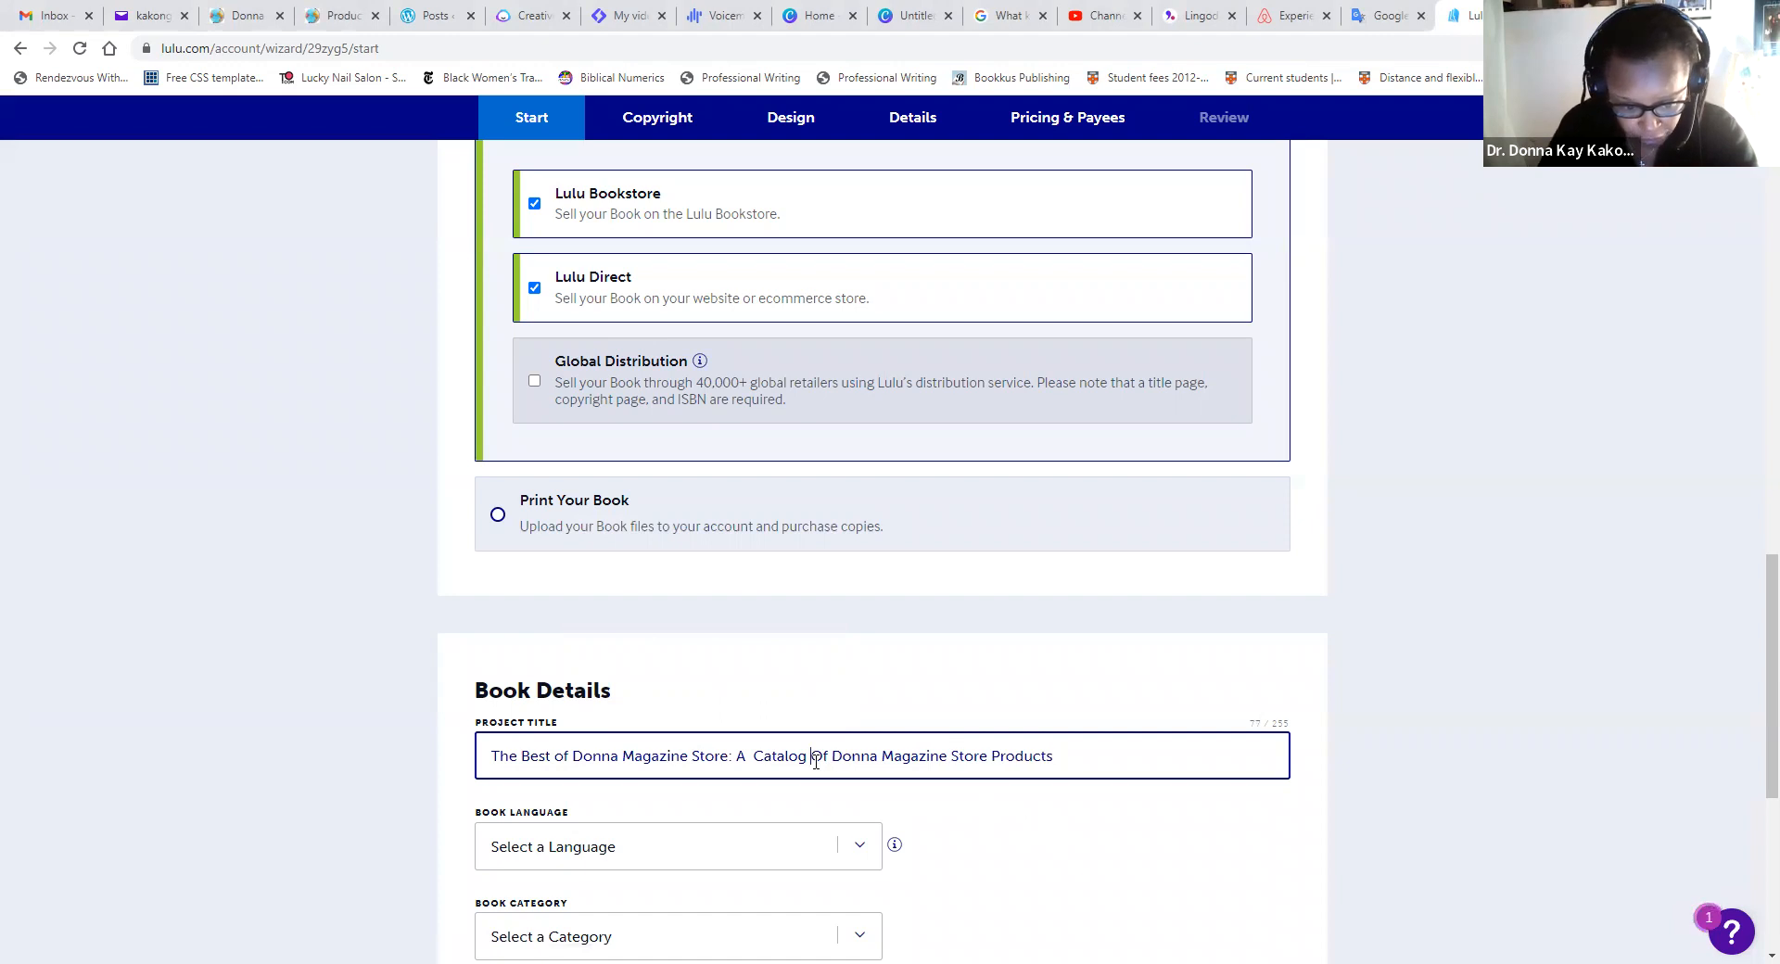
click(751, 762)
key(BackSpace)
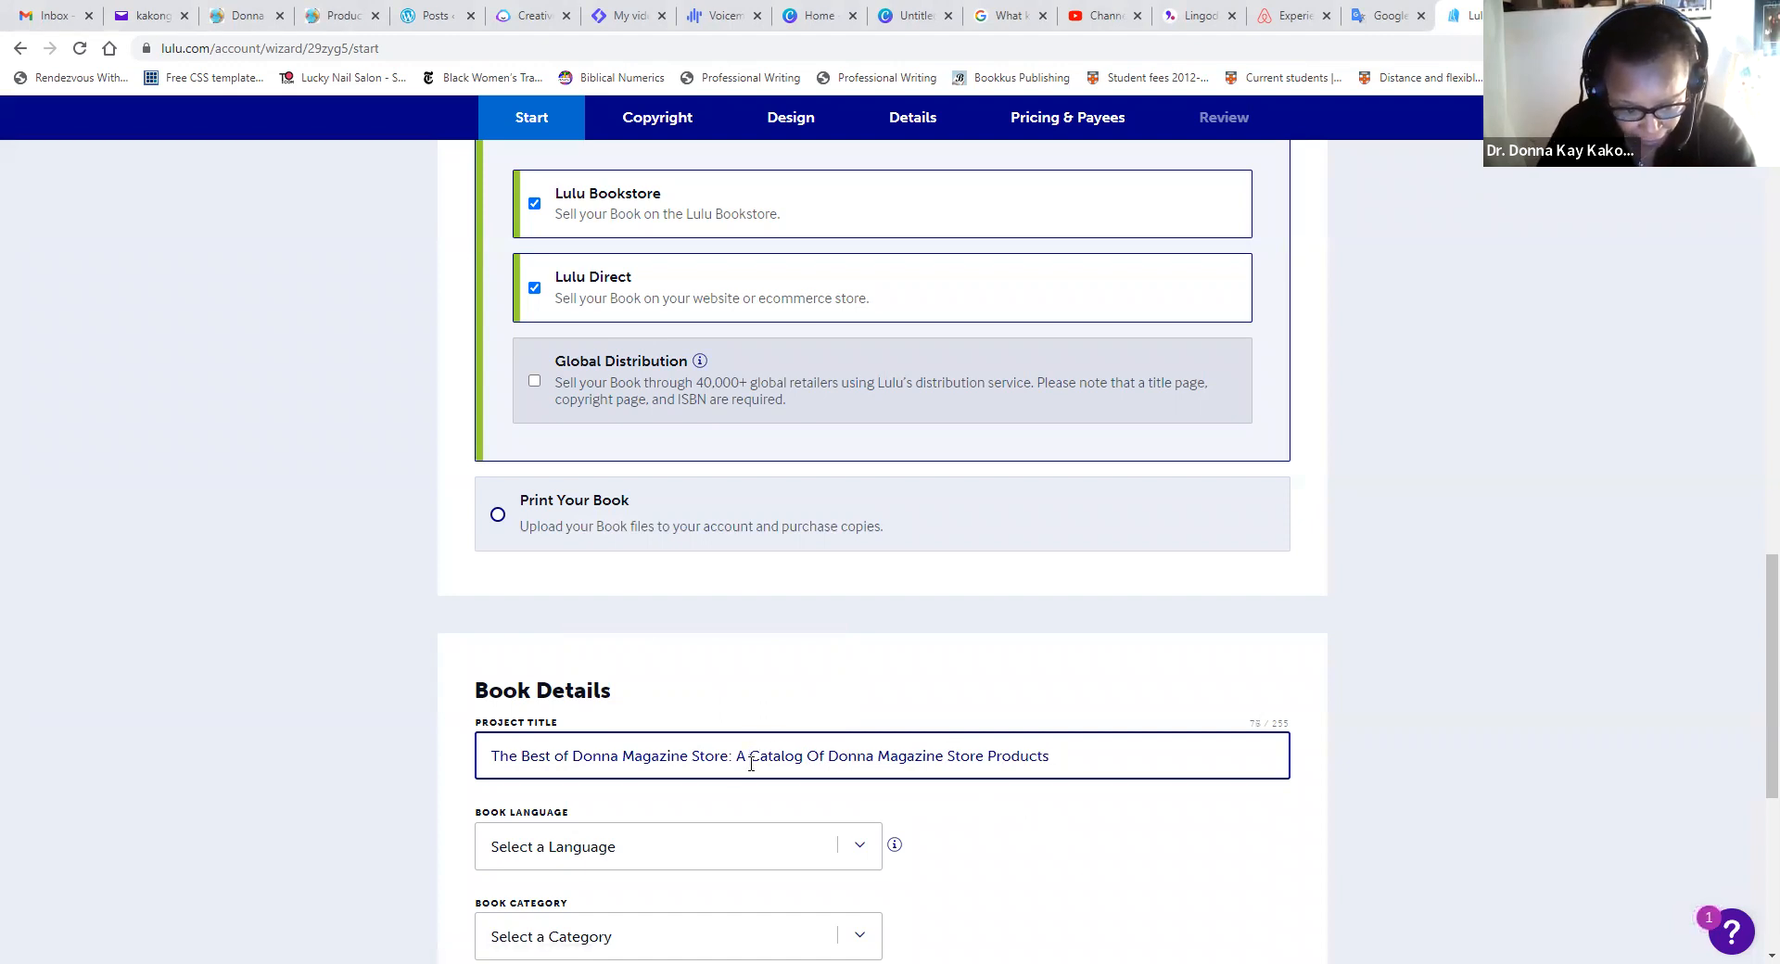
- Set the book language to English
scroll(932, 769, down, 2)
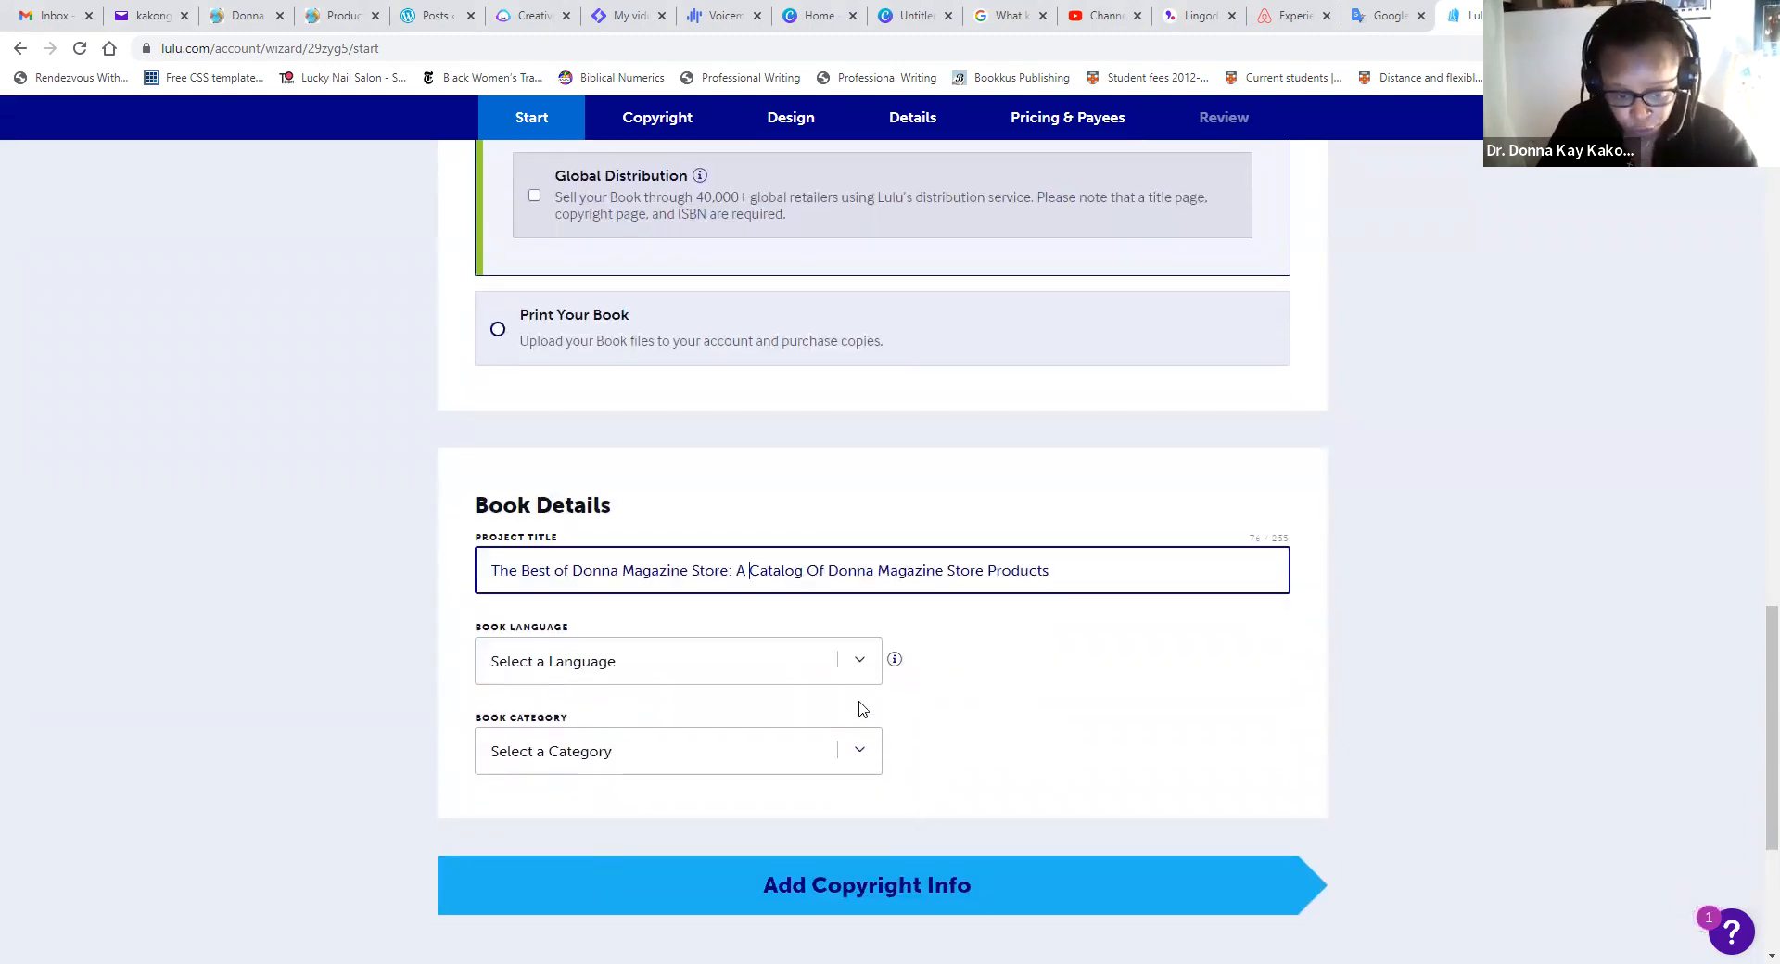
click(859, 661)
scroll(726, 425, down, 3)
scroll(726, 424, down, 15)
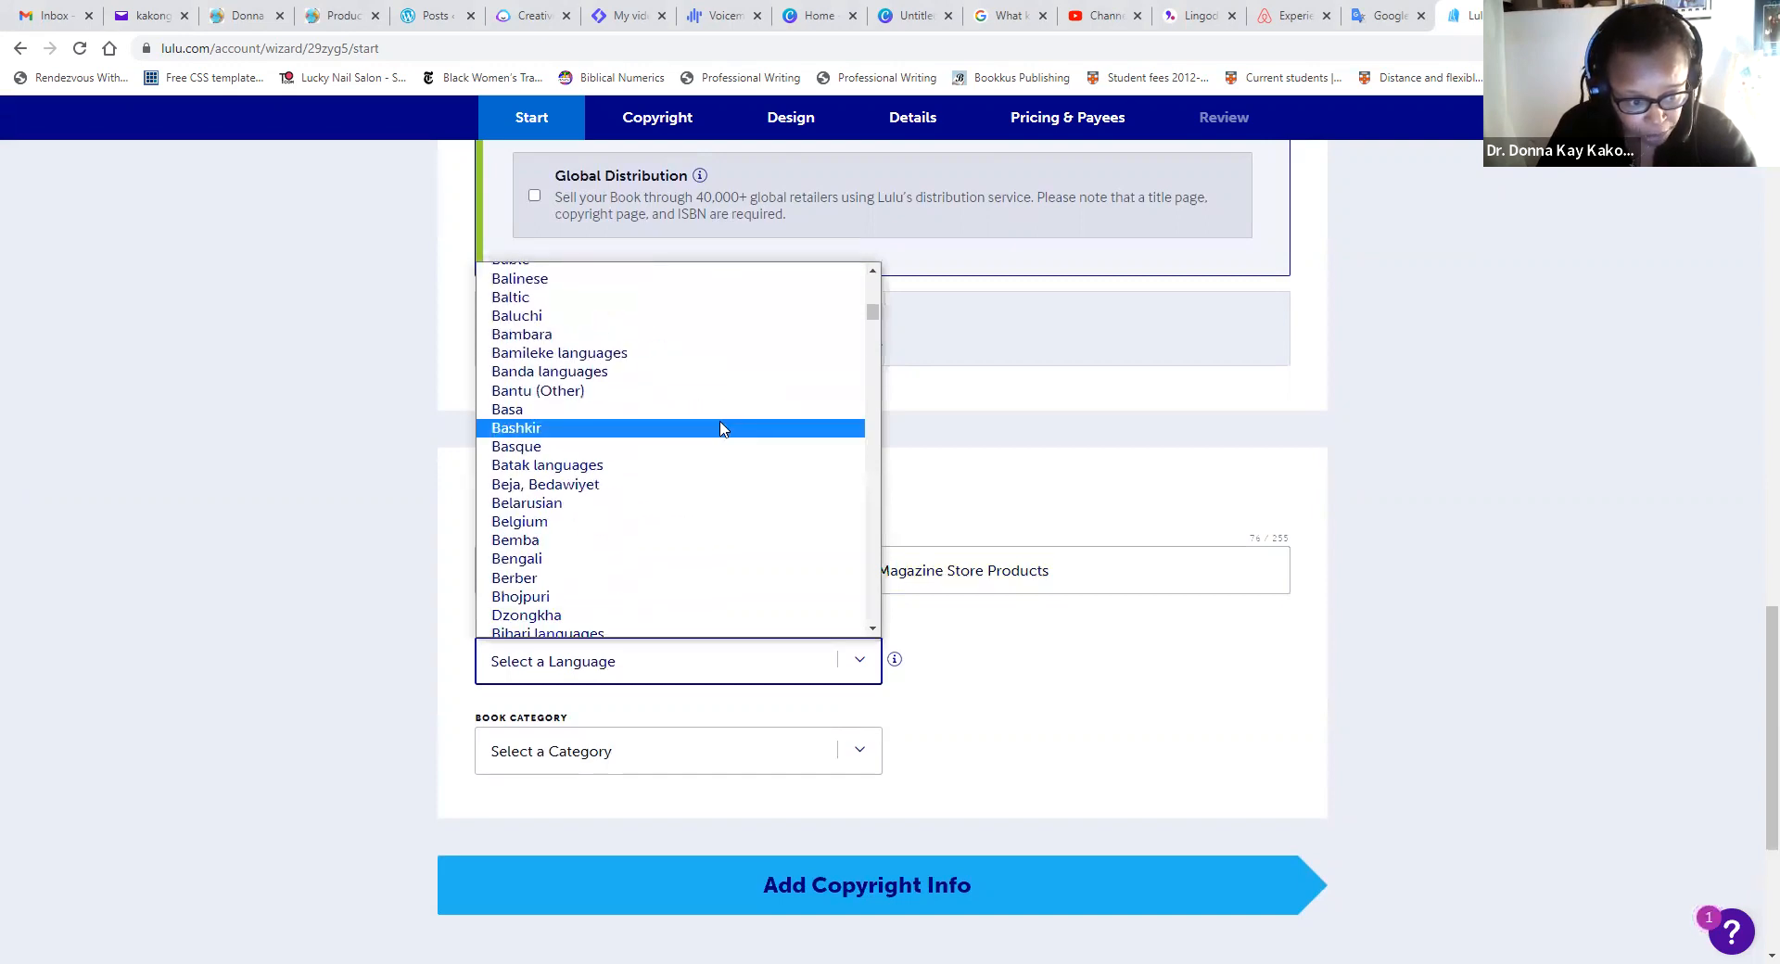
scroll(723, 427, down, 4)
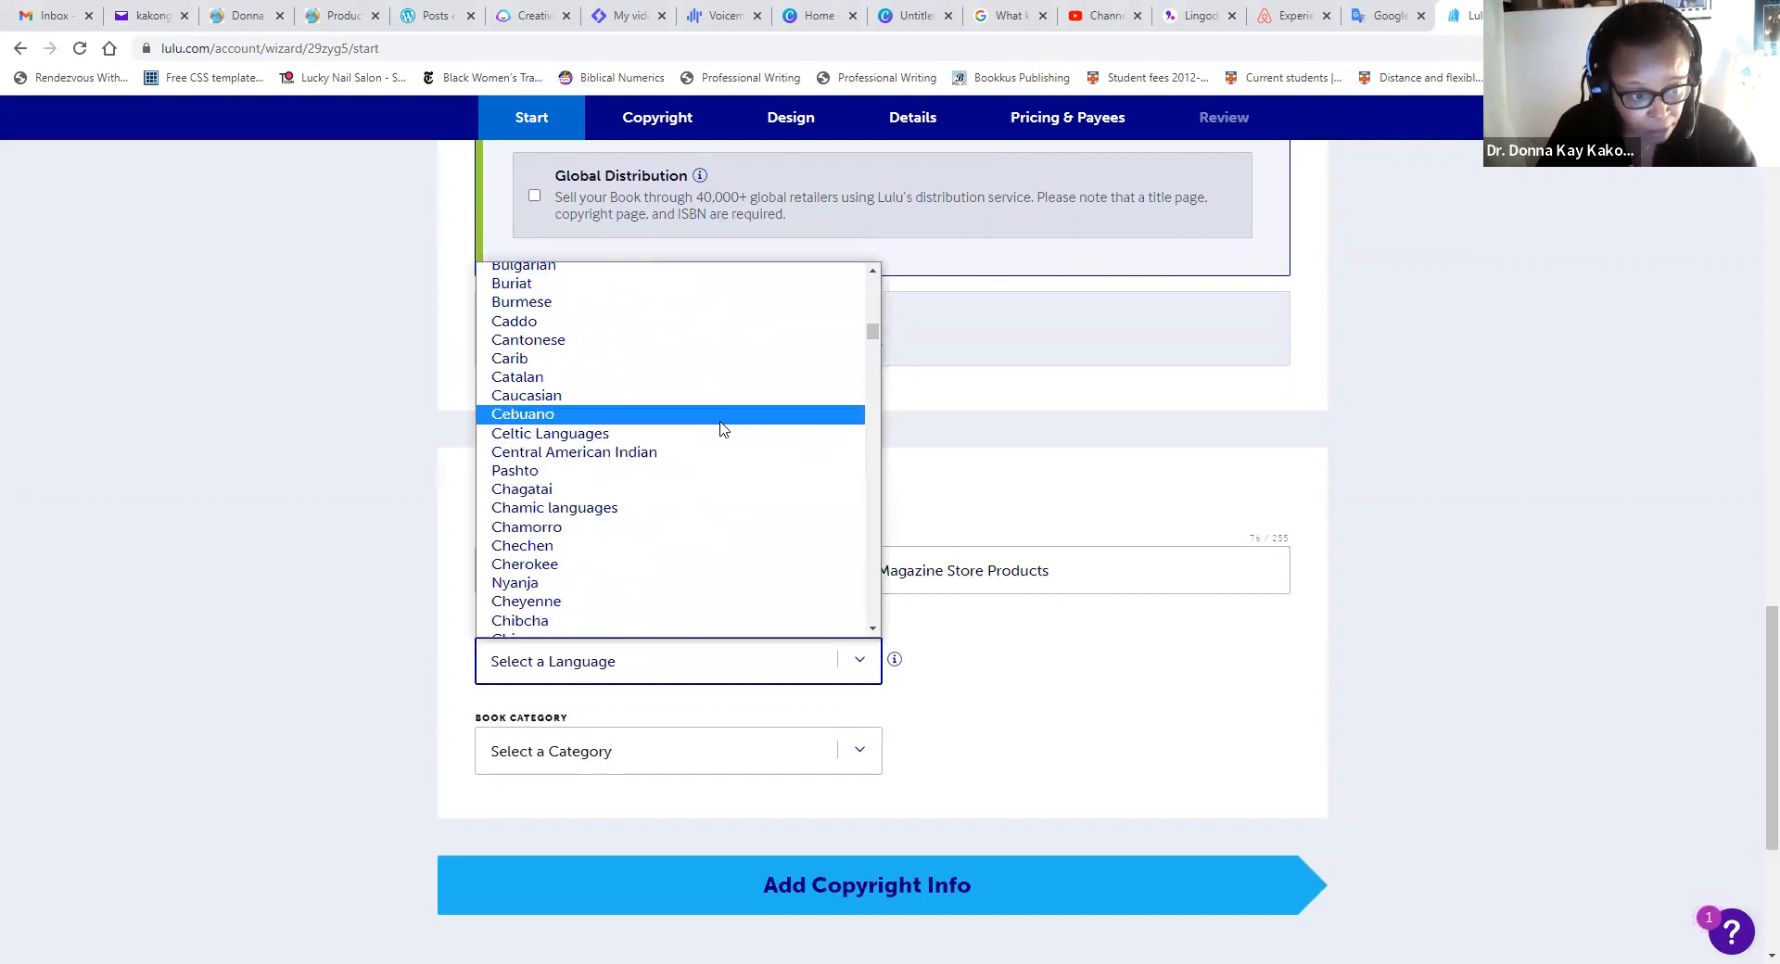
scroll(727, 441, down, 3)
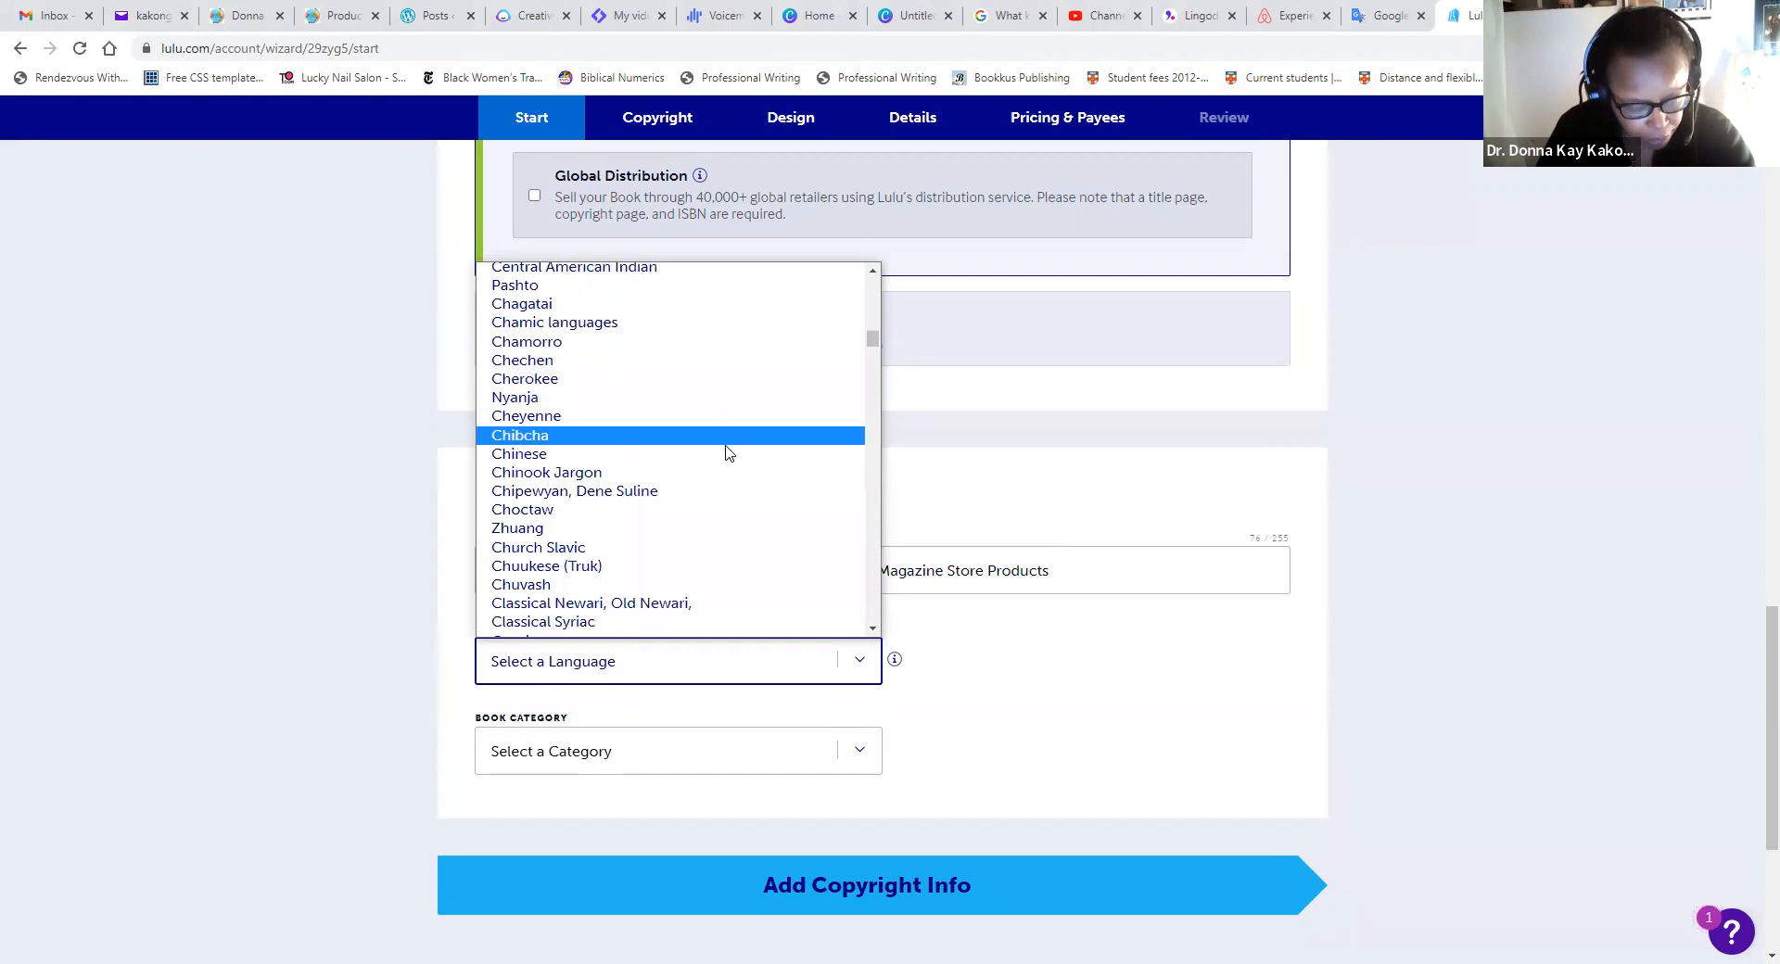
scroll(723, 473, down, 5)
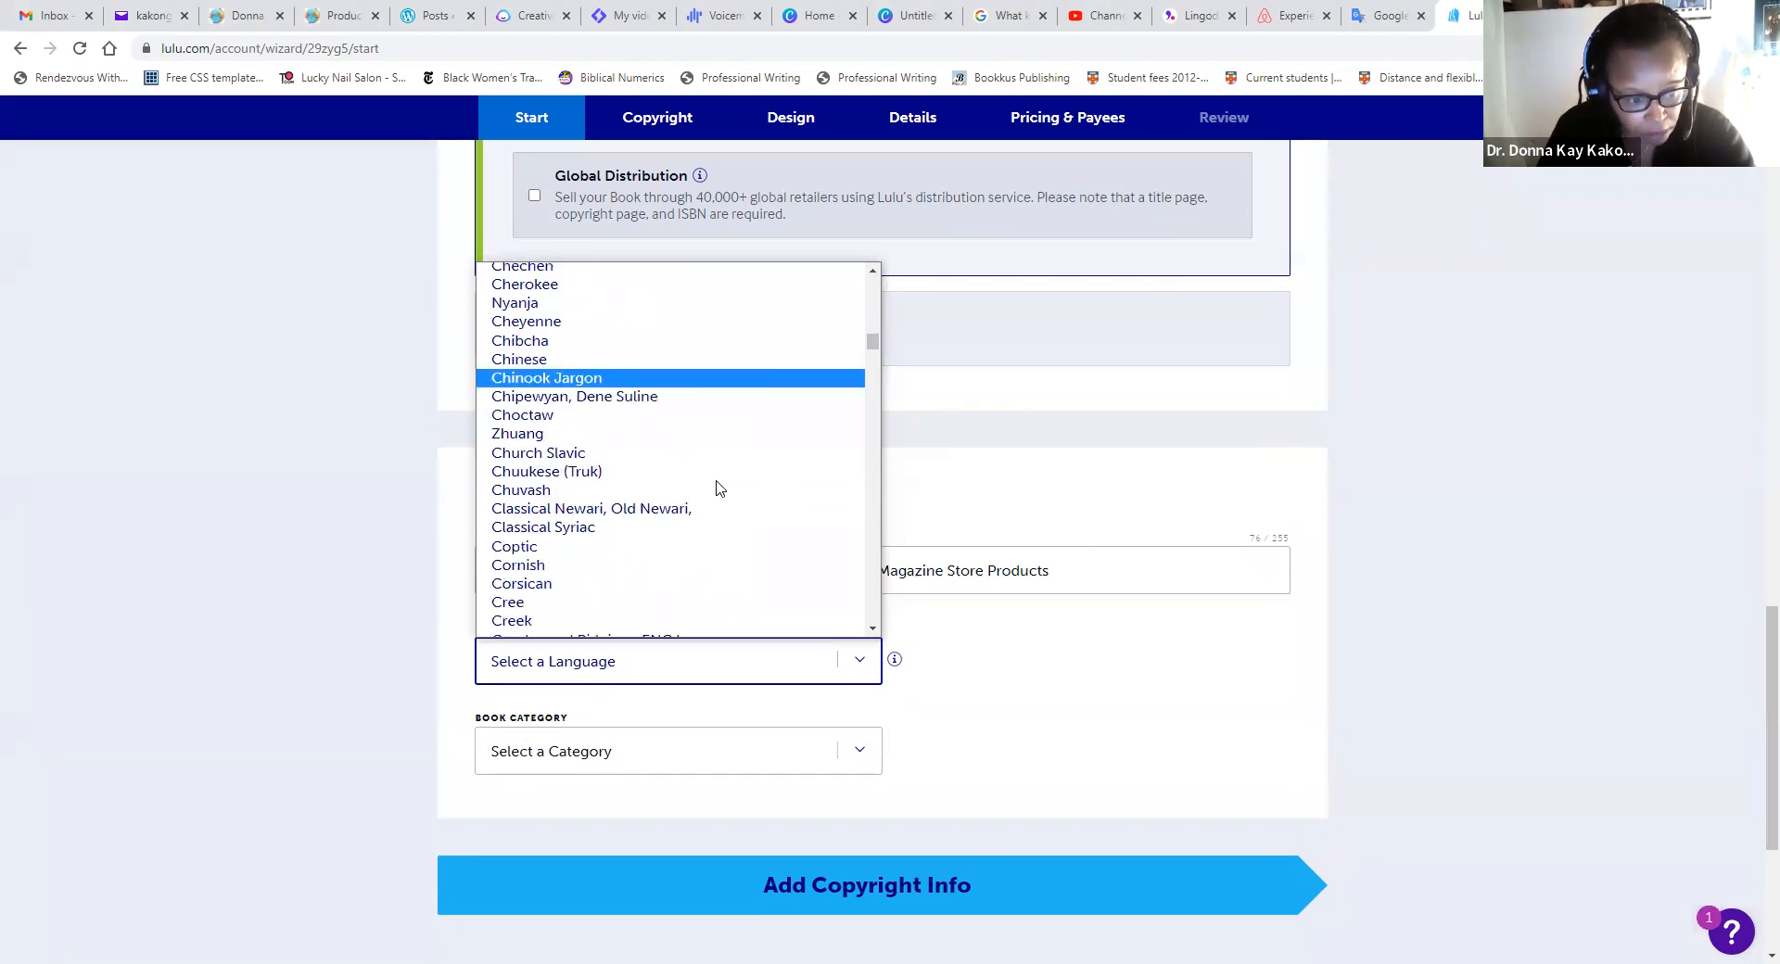
scroll(719, 488, down, 6)
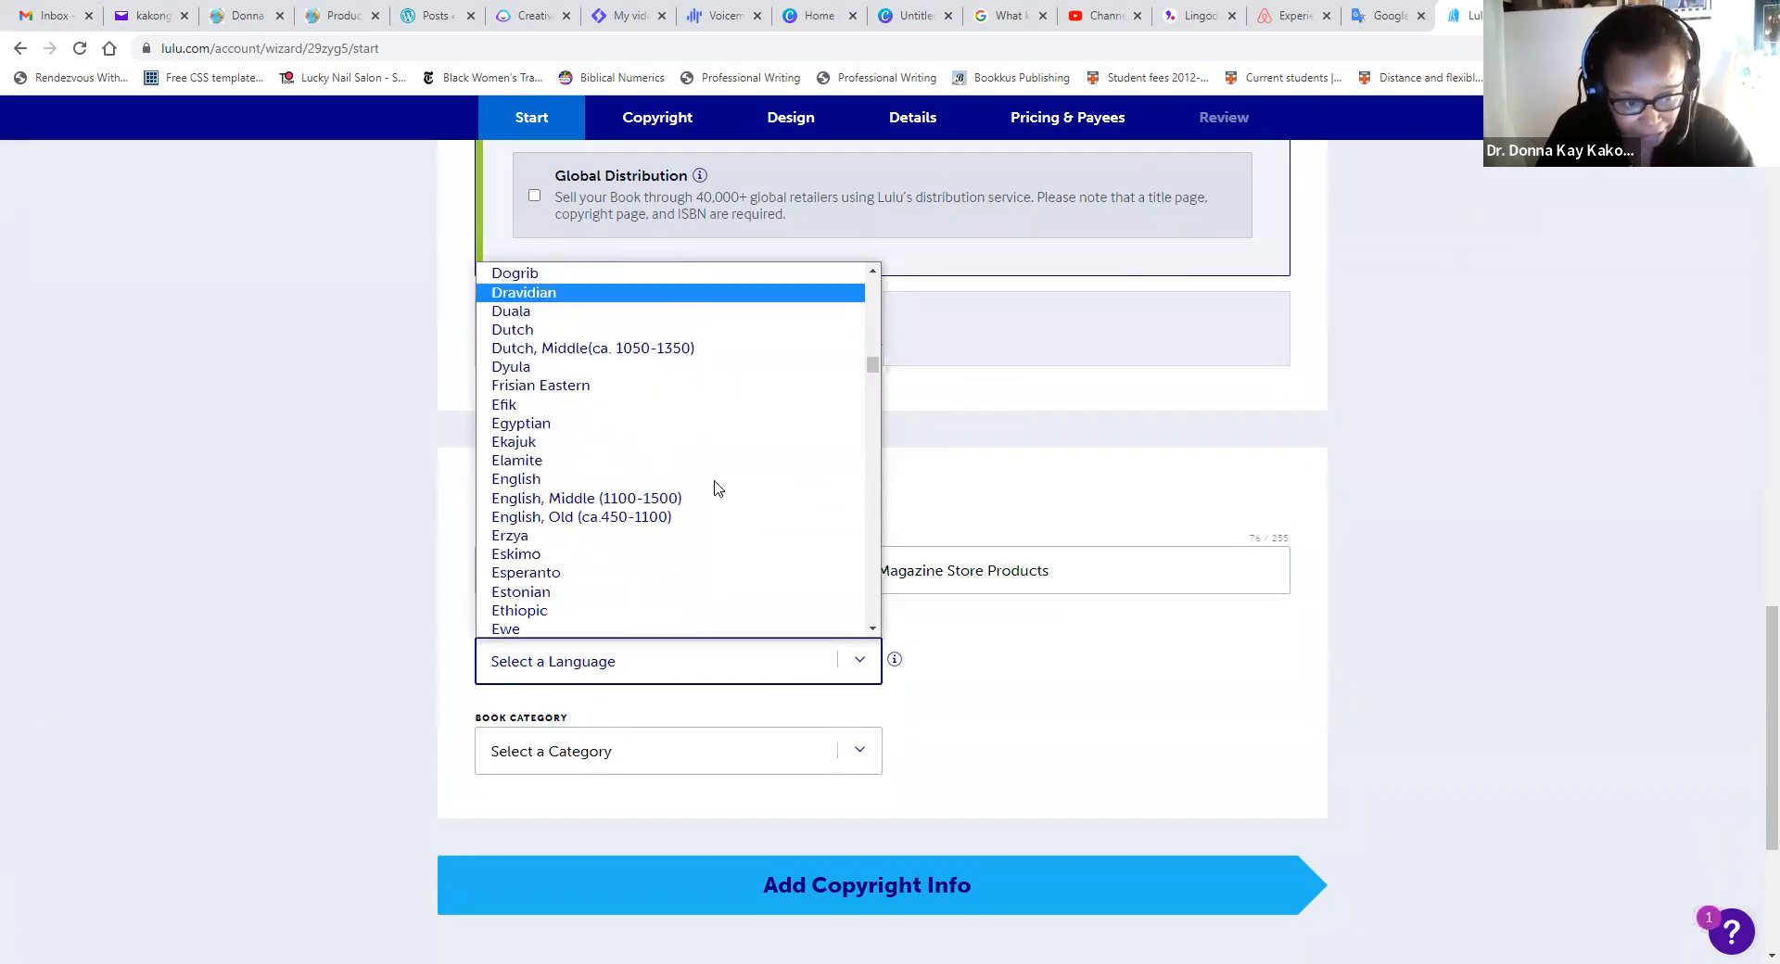
click(722, 485)
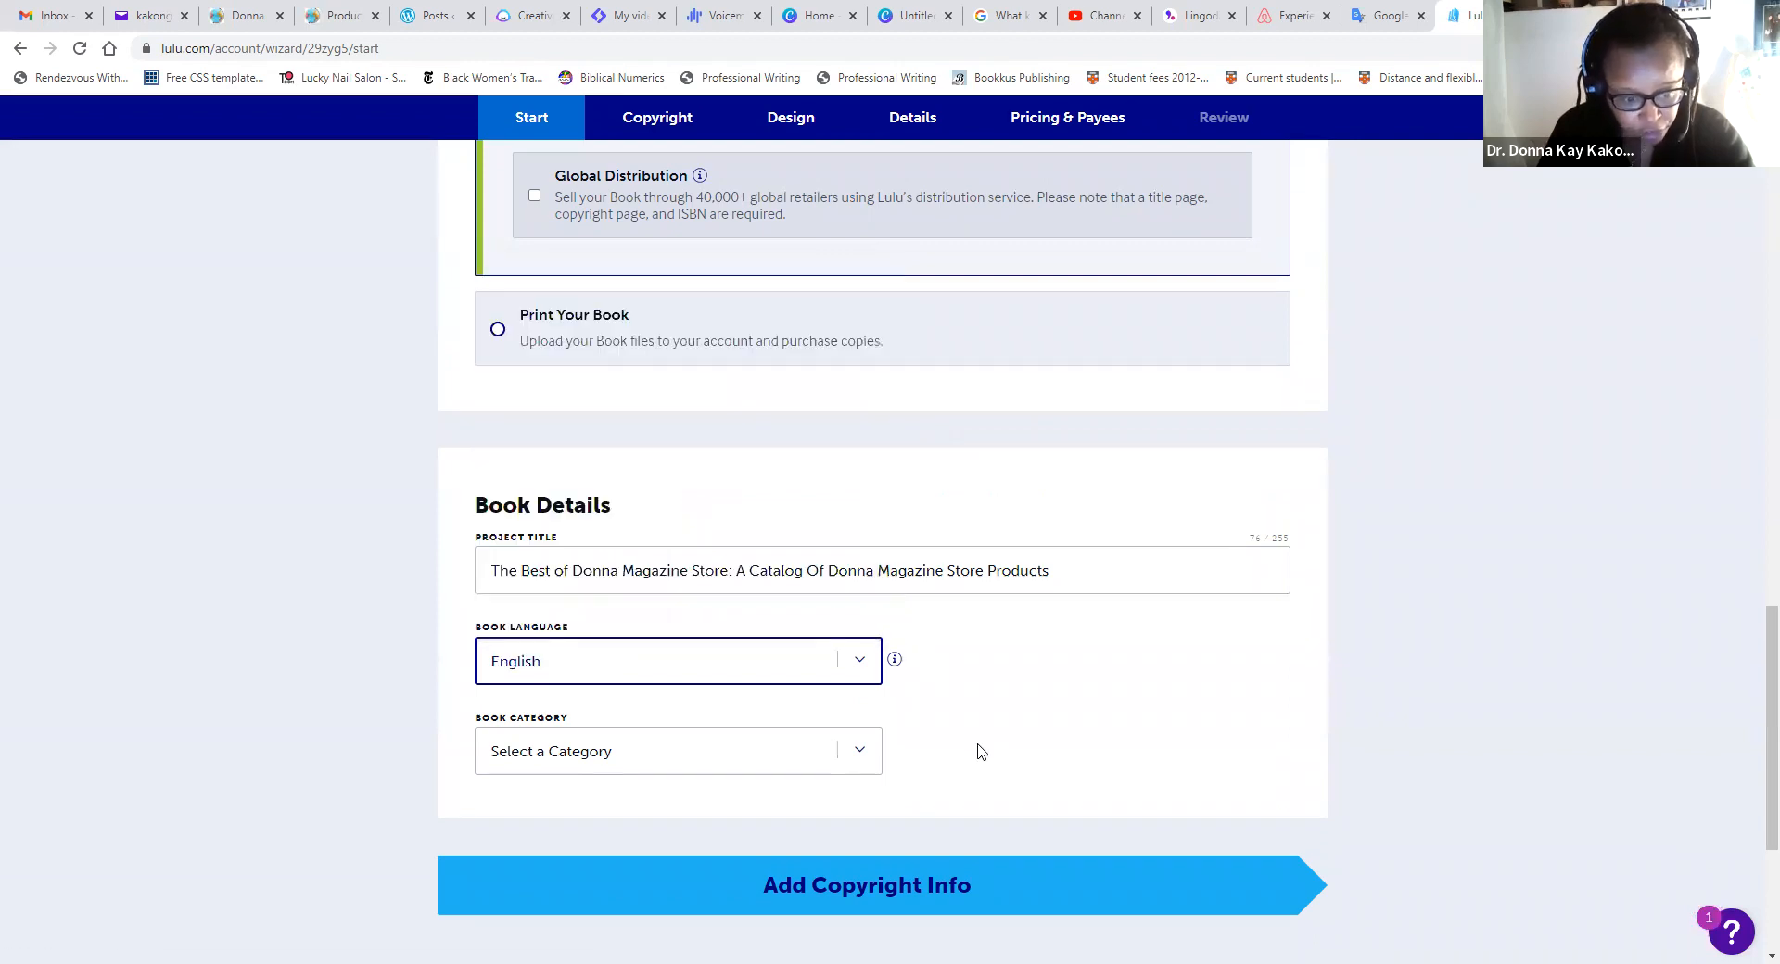
- Set the book category to Entertainment and continue to the copyright information
click(862, 758)
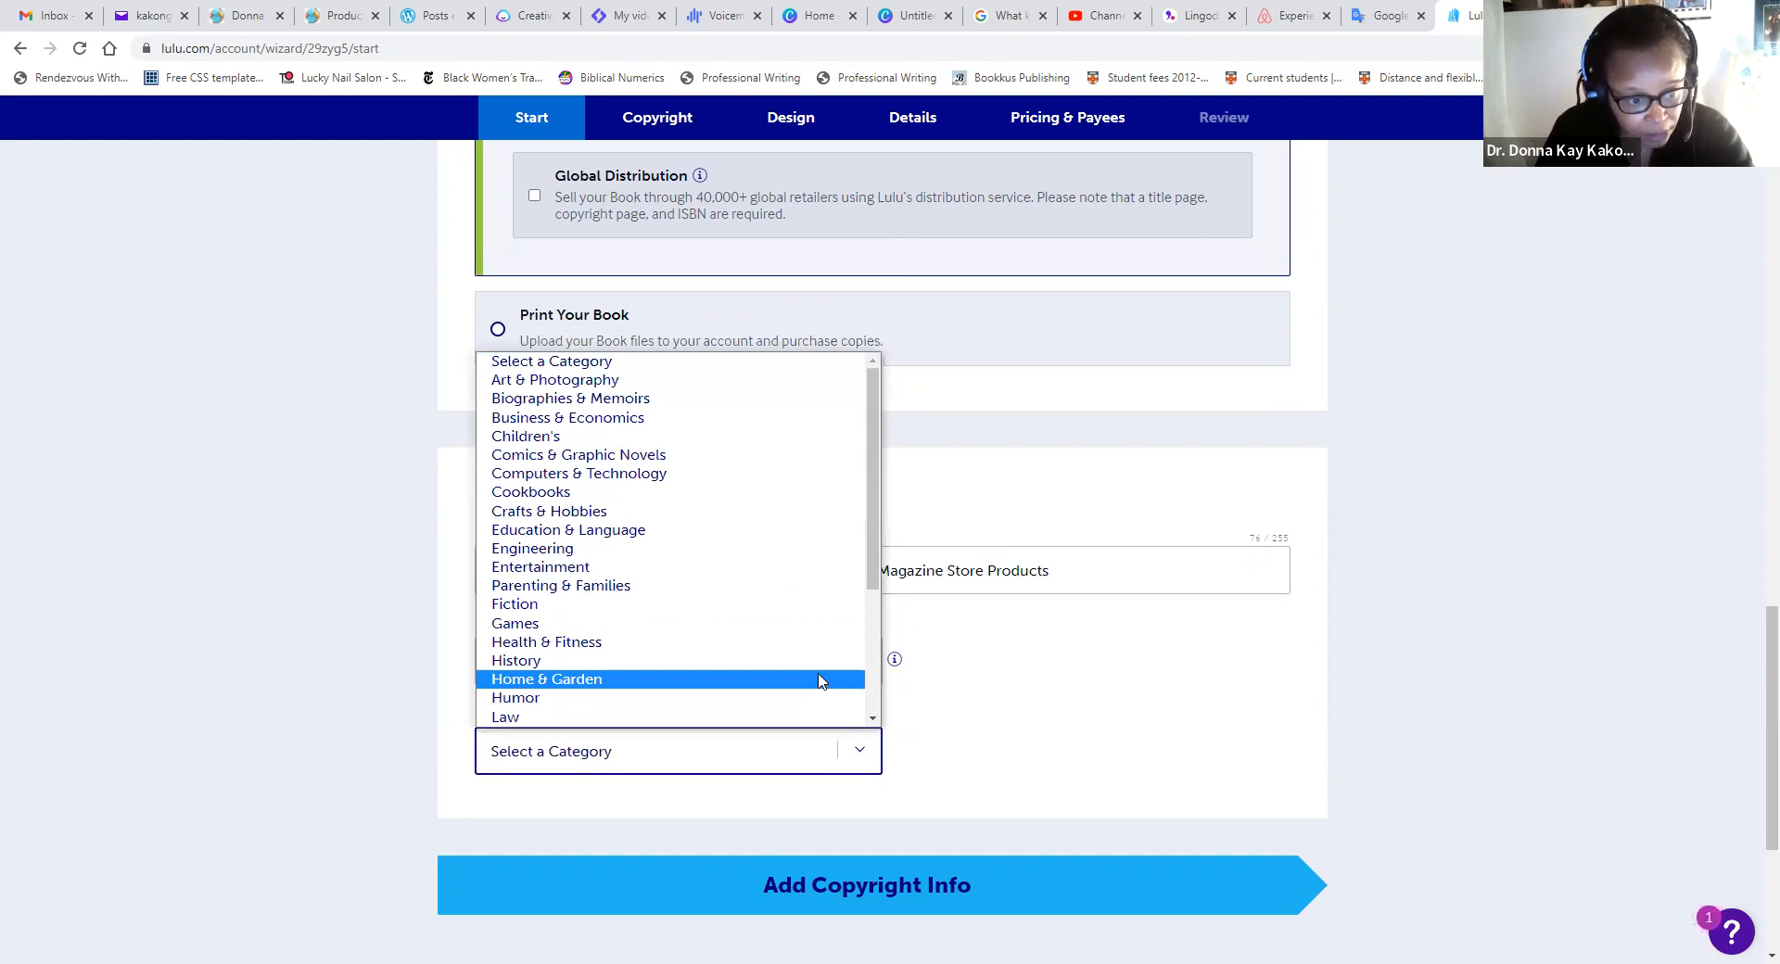
scroll(818, 681, down, 4)
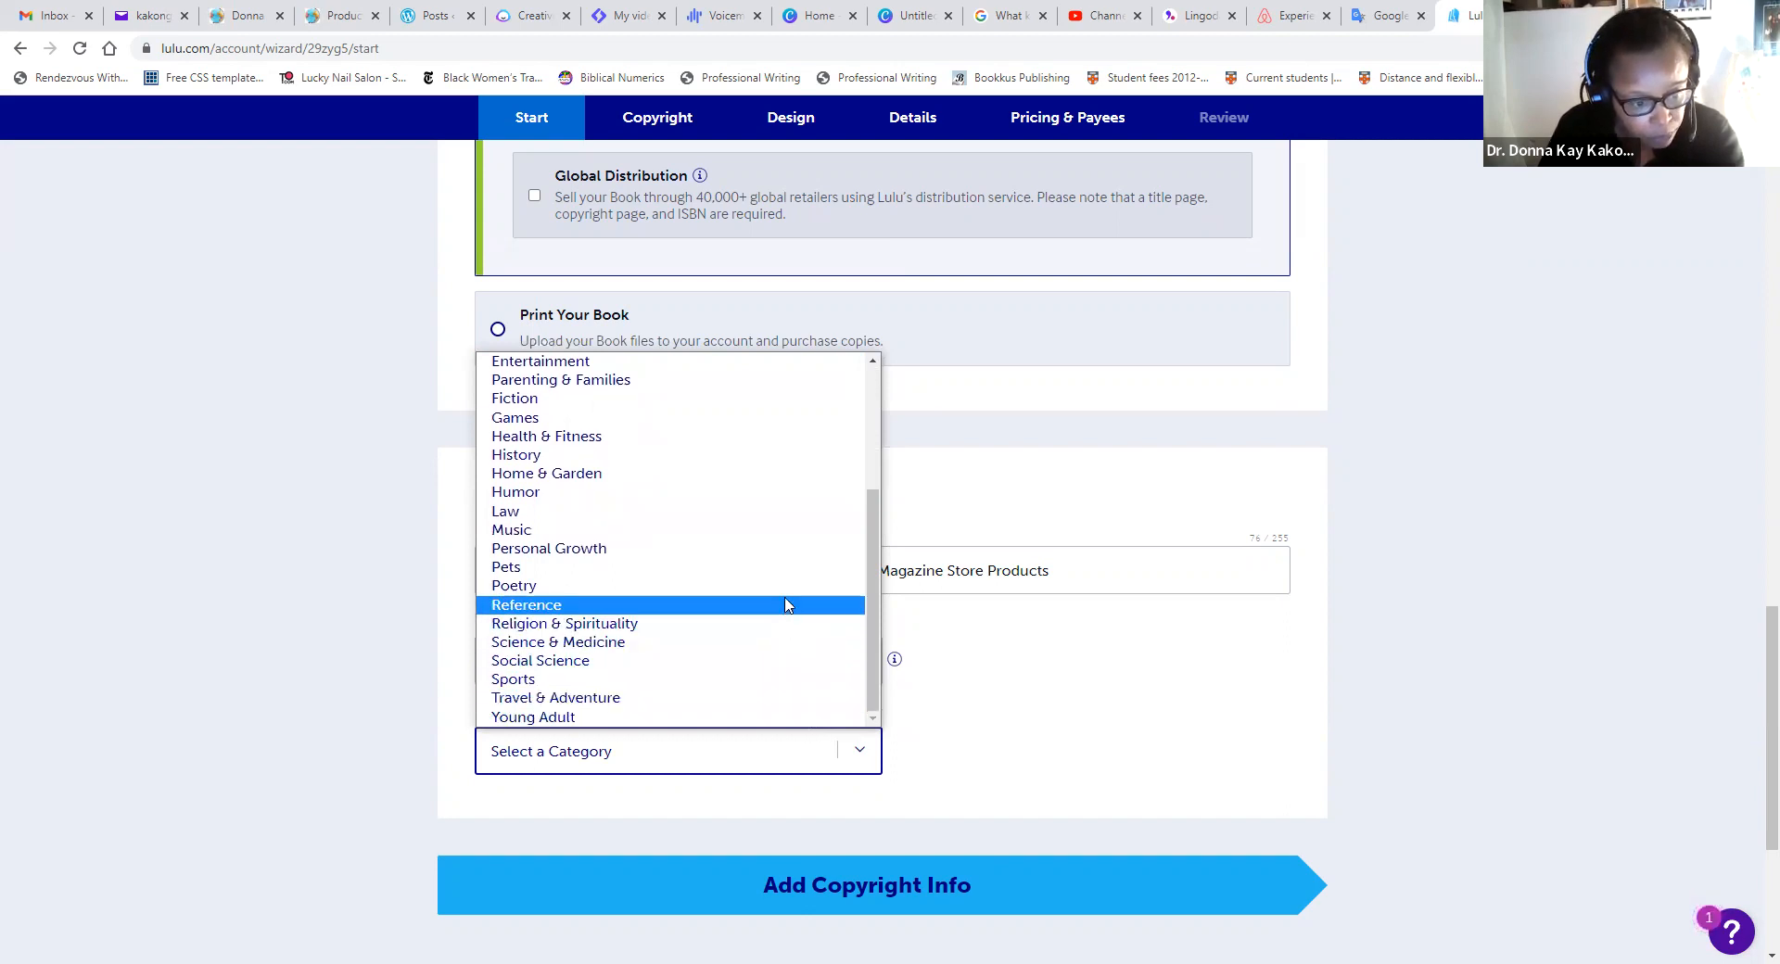
scroll(783, 605, up, 2)
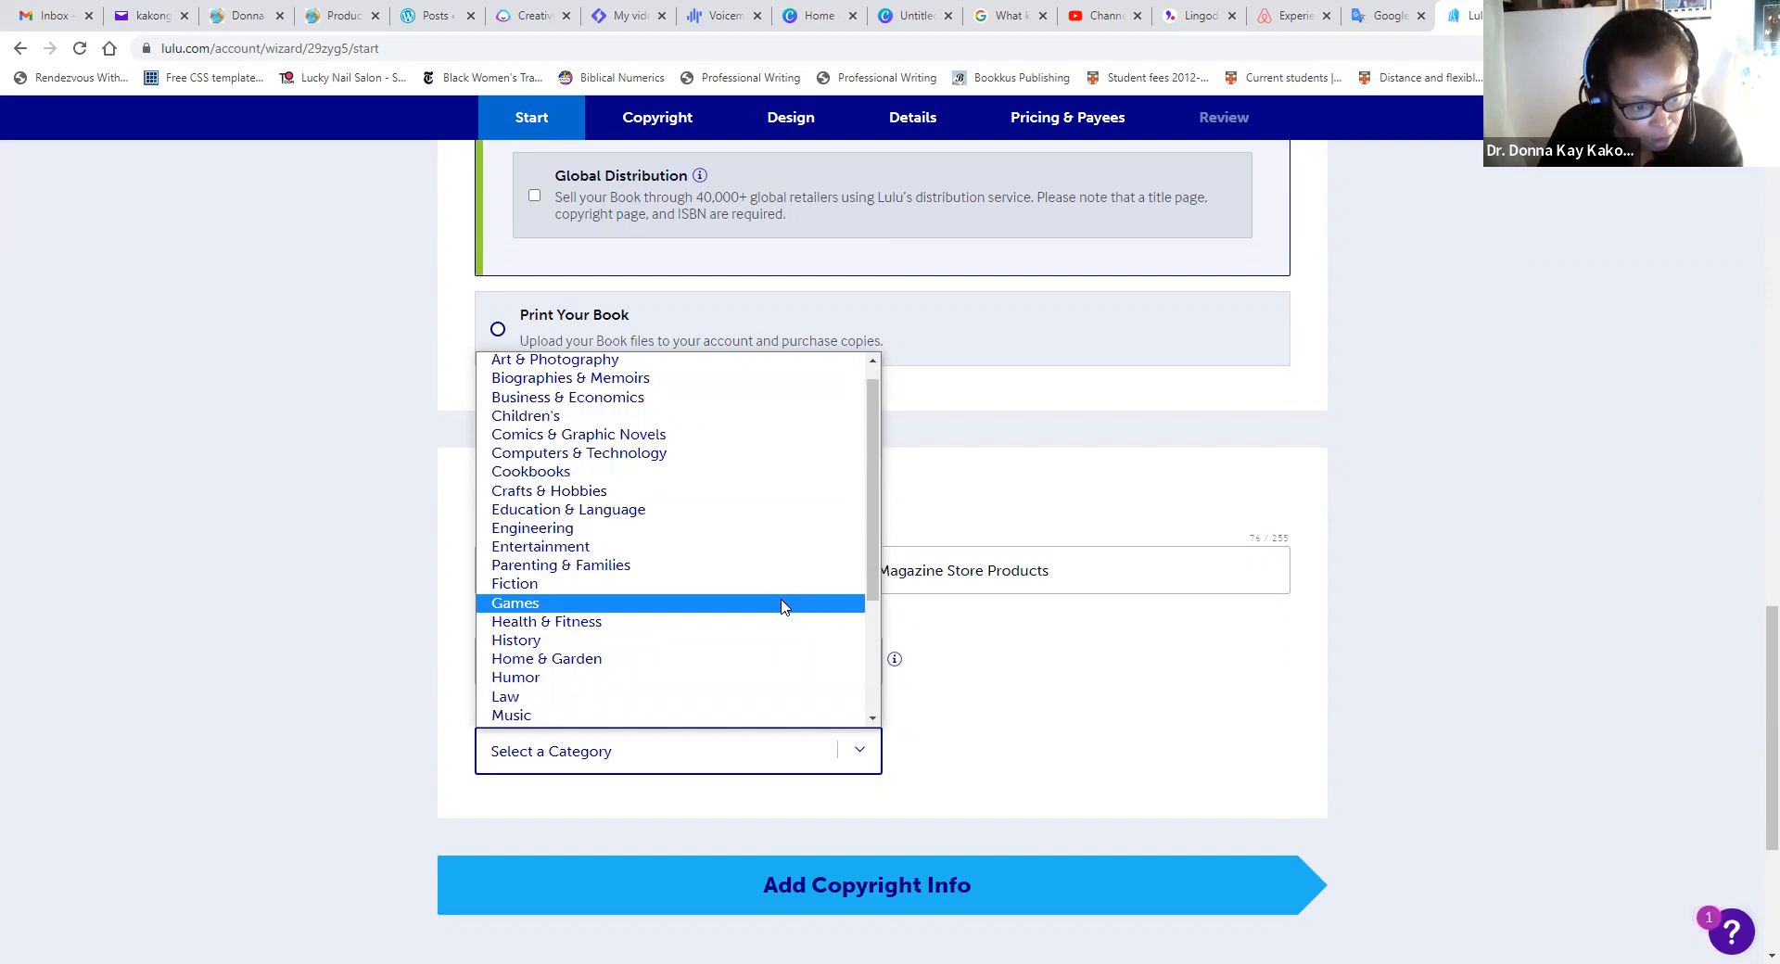
scroll(784, 607, up, 1)
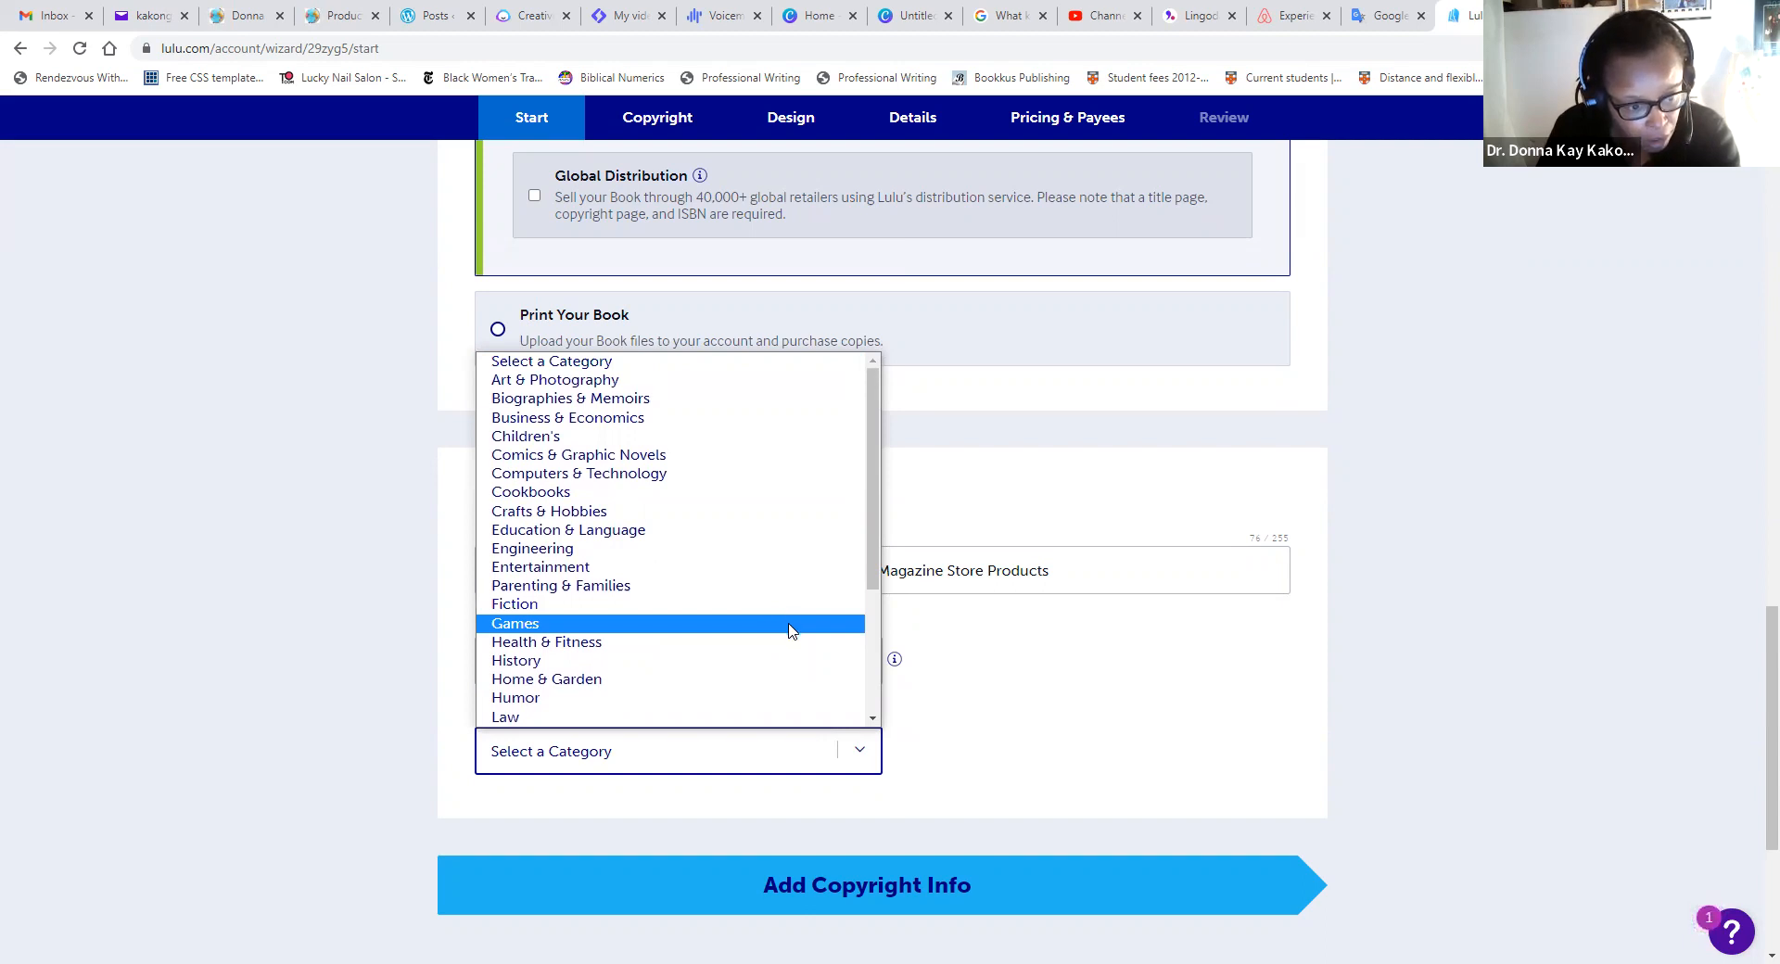
click(805, 579)
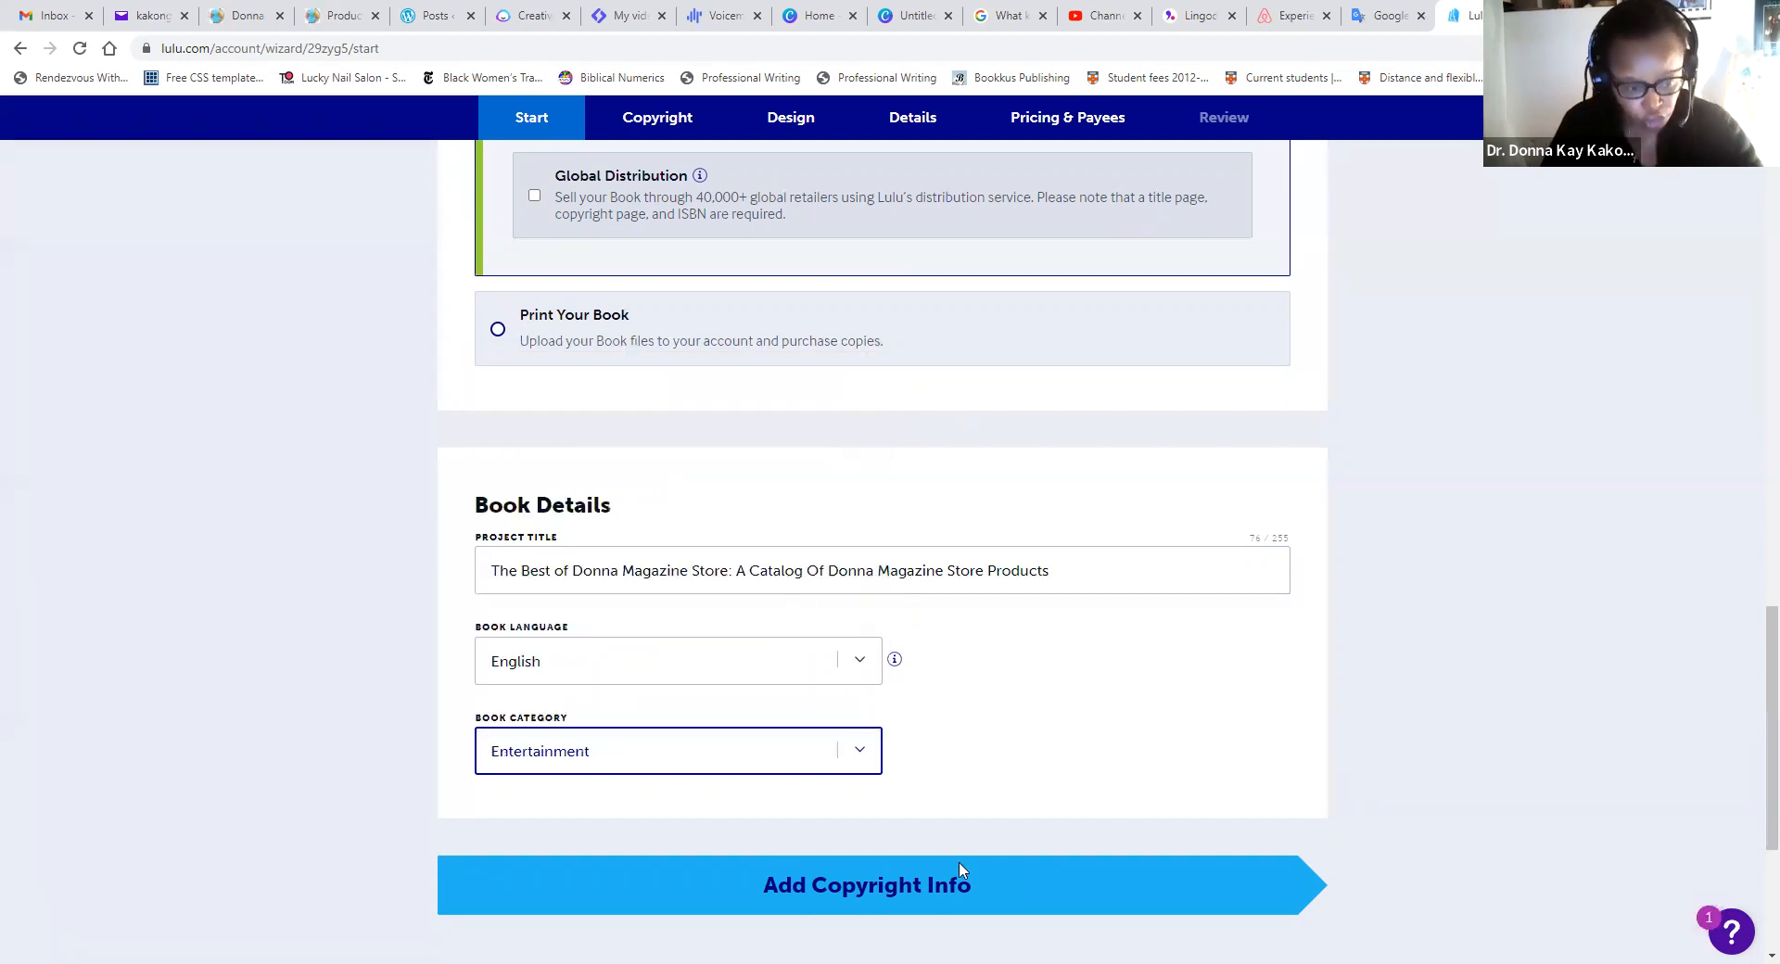
click(958, 909)
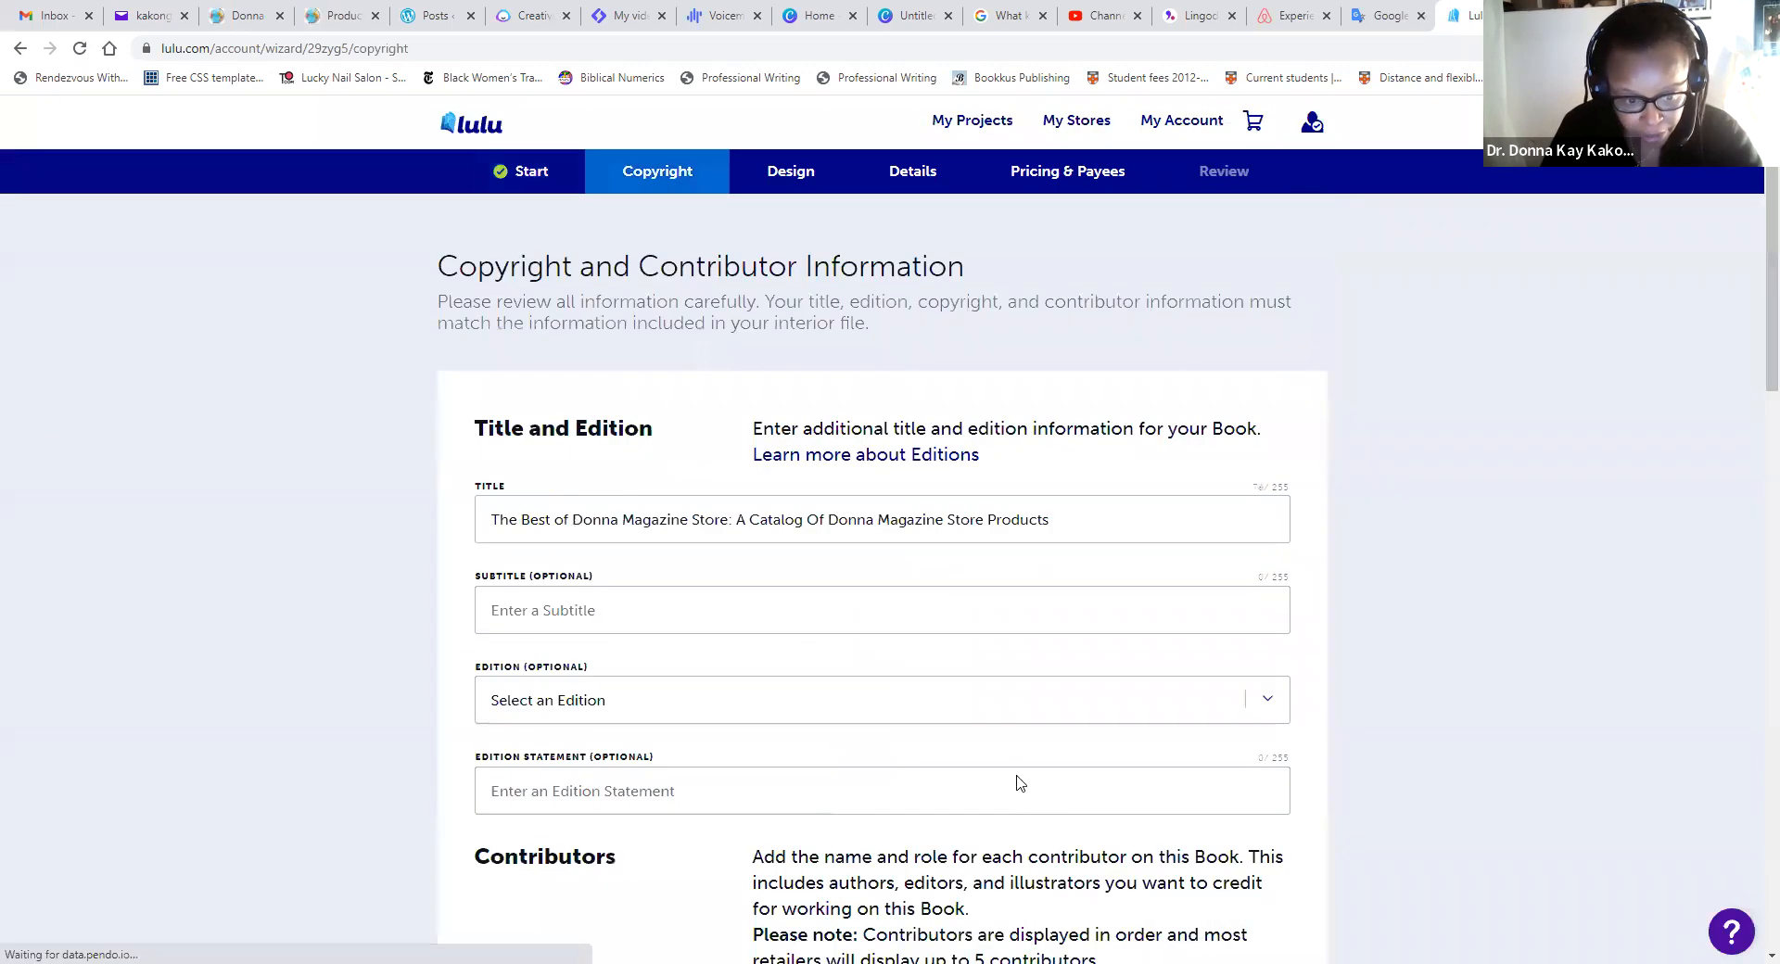
scroll(1048, 686, down, 4)
click(790, 700)
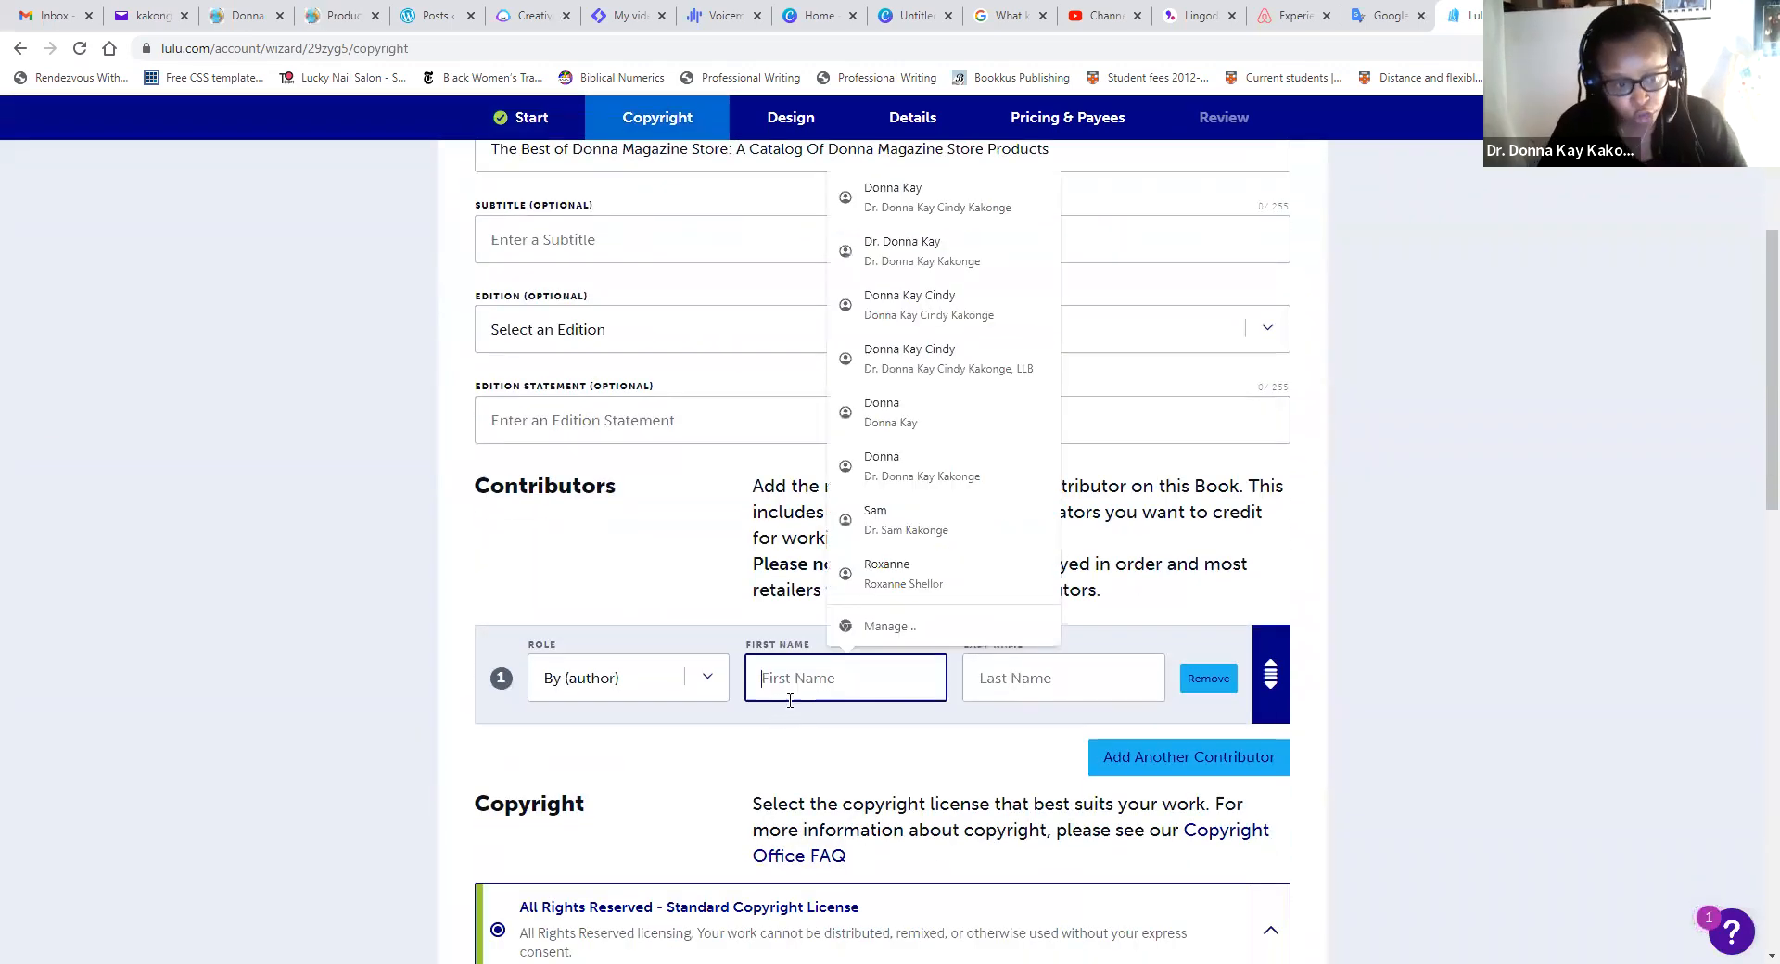
scroll(577, 457, up, 4)
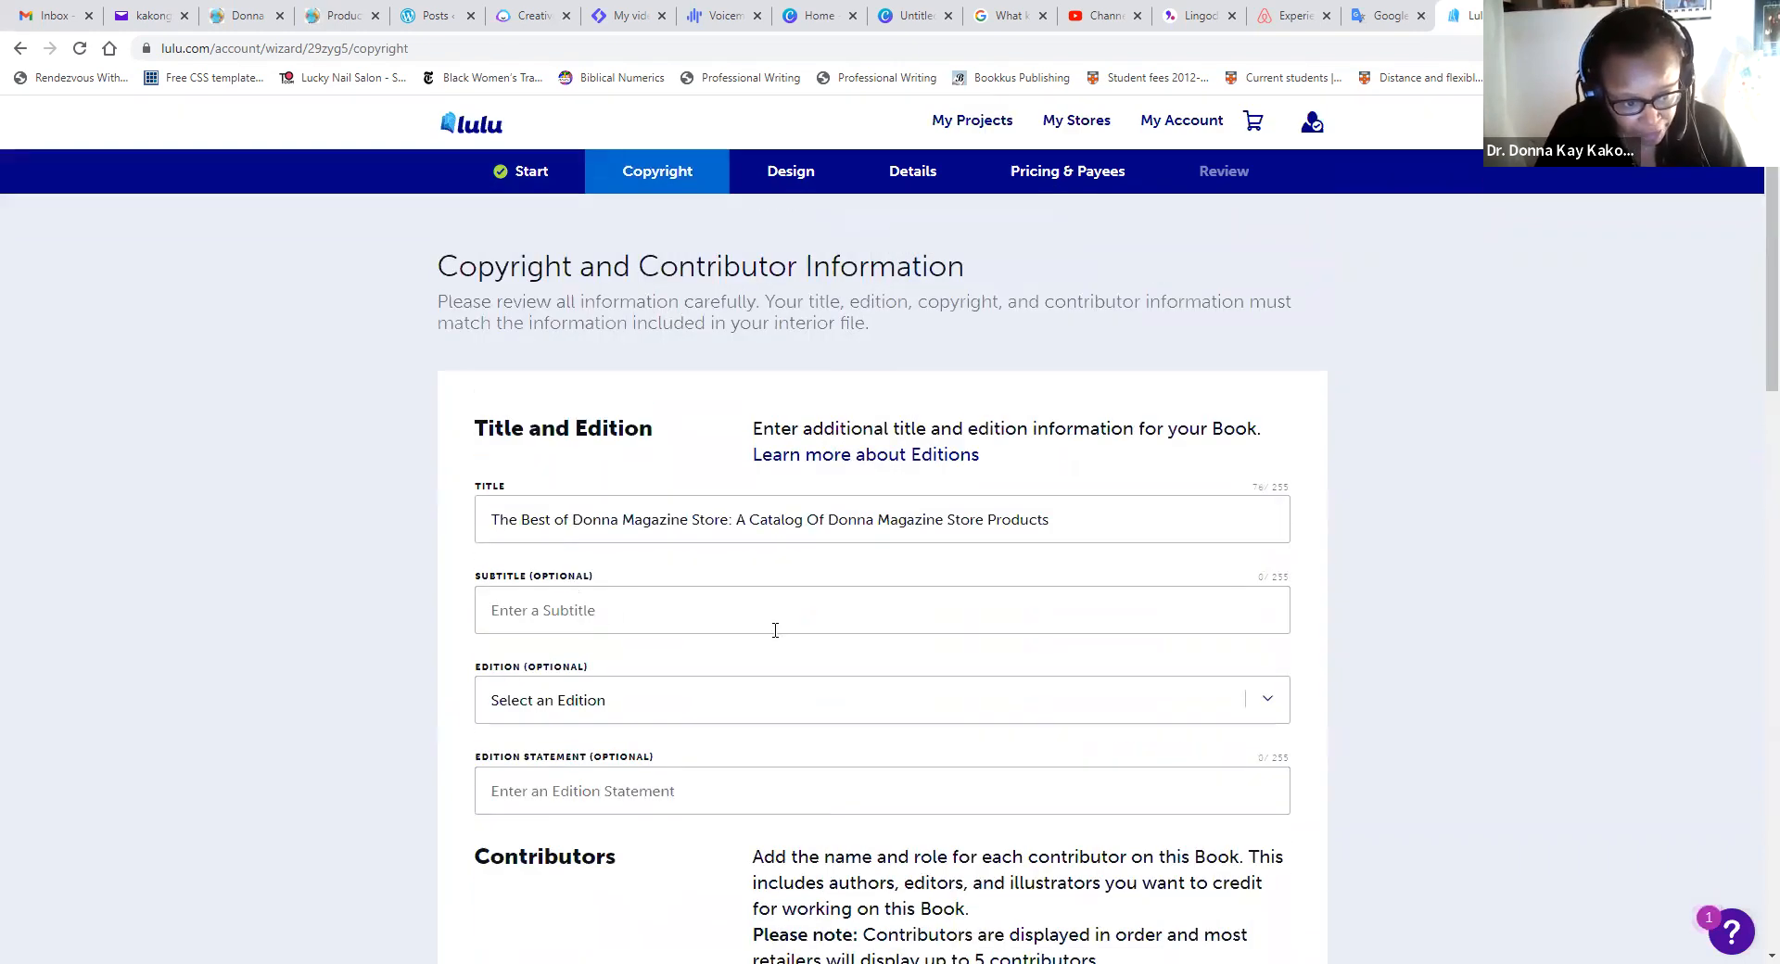
- Move "A Catalog Of Donna Magazine Store Products" from the title to the subtitle and remove the title's trailing colon
drag(737, 530, 1042, 534)
key(ctrl+c)
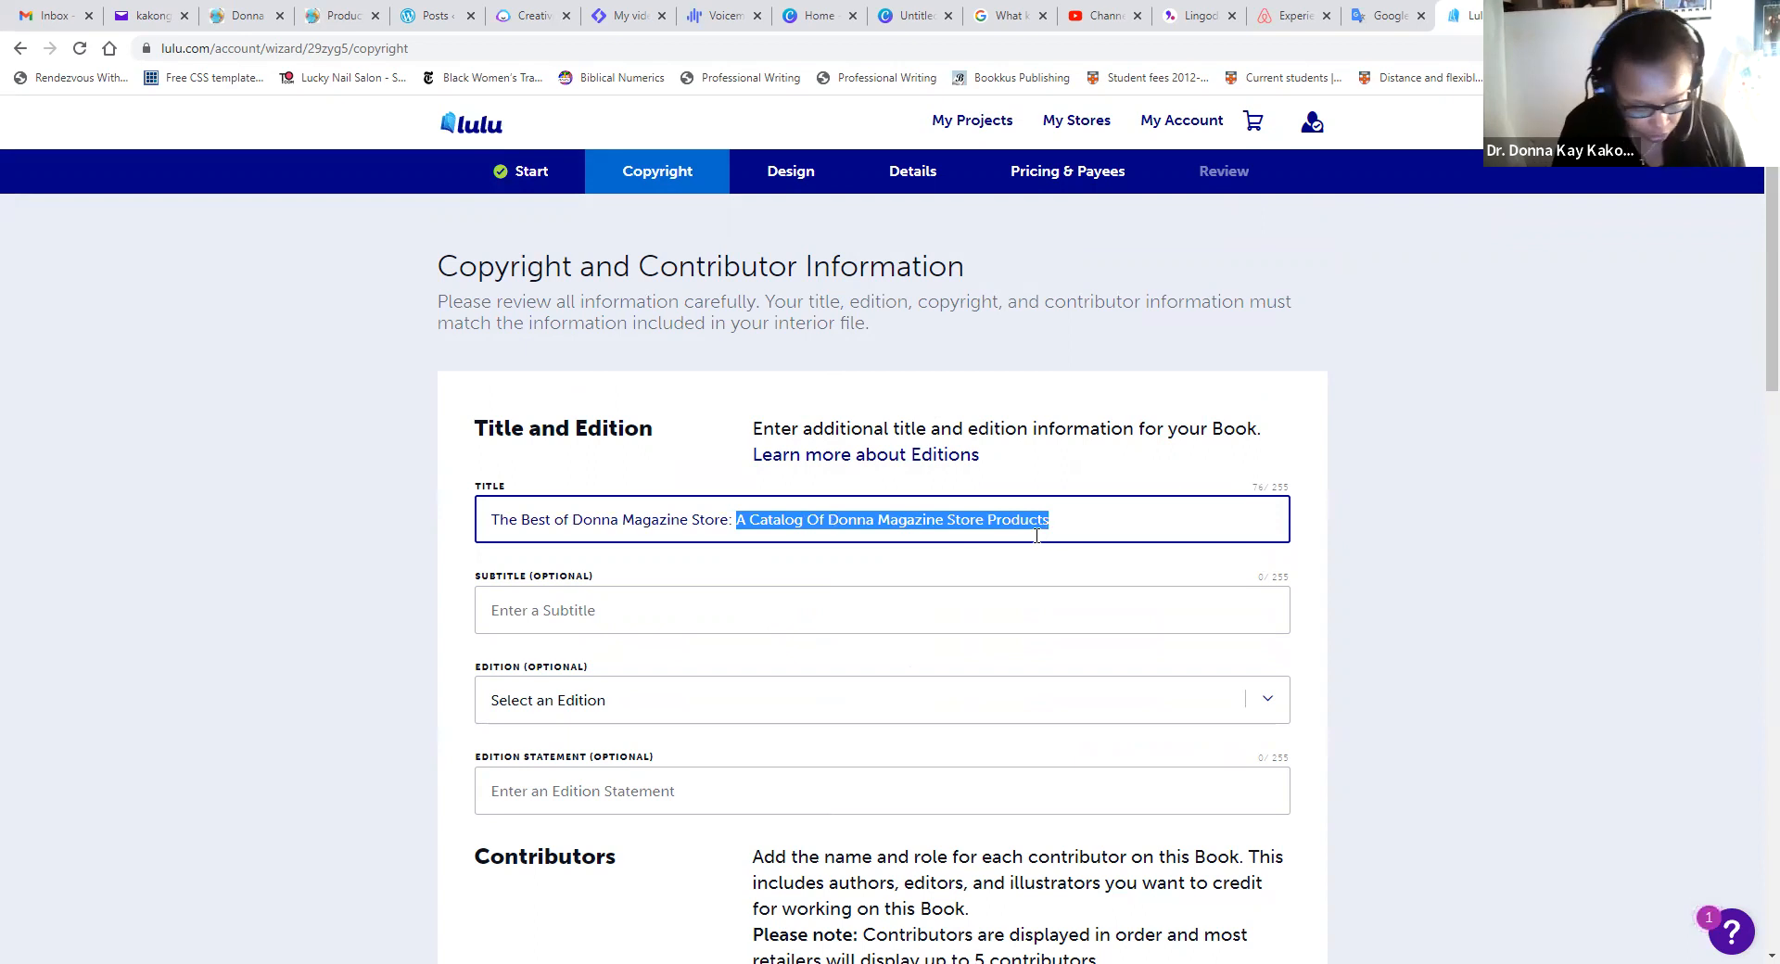
key(BackSpace)
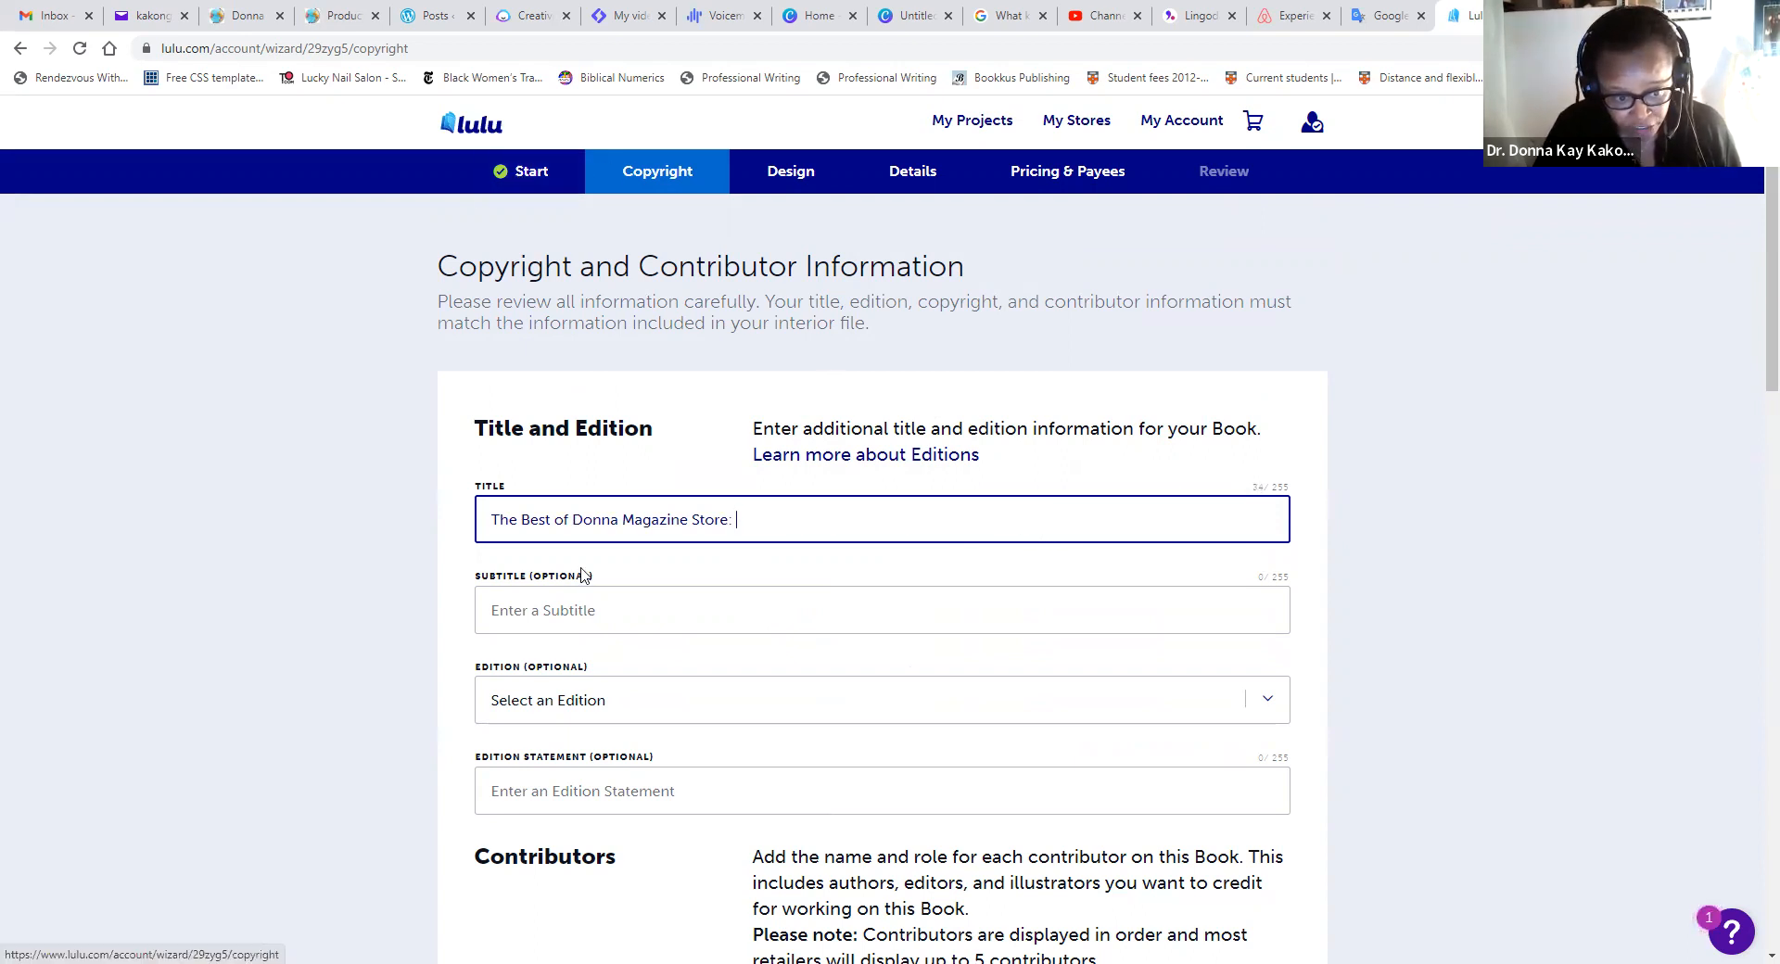
click(549, 613)
key(ctrl+v)
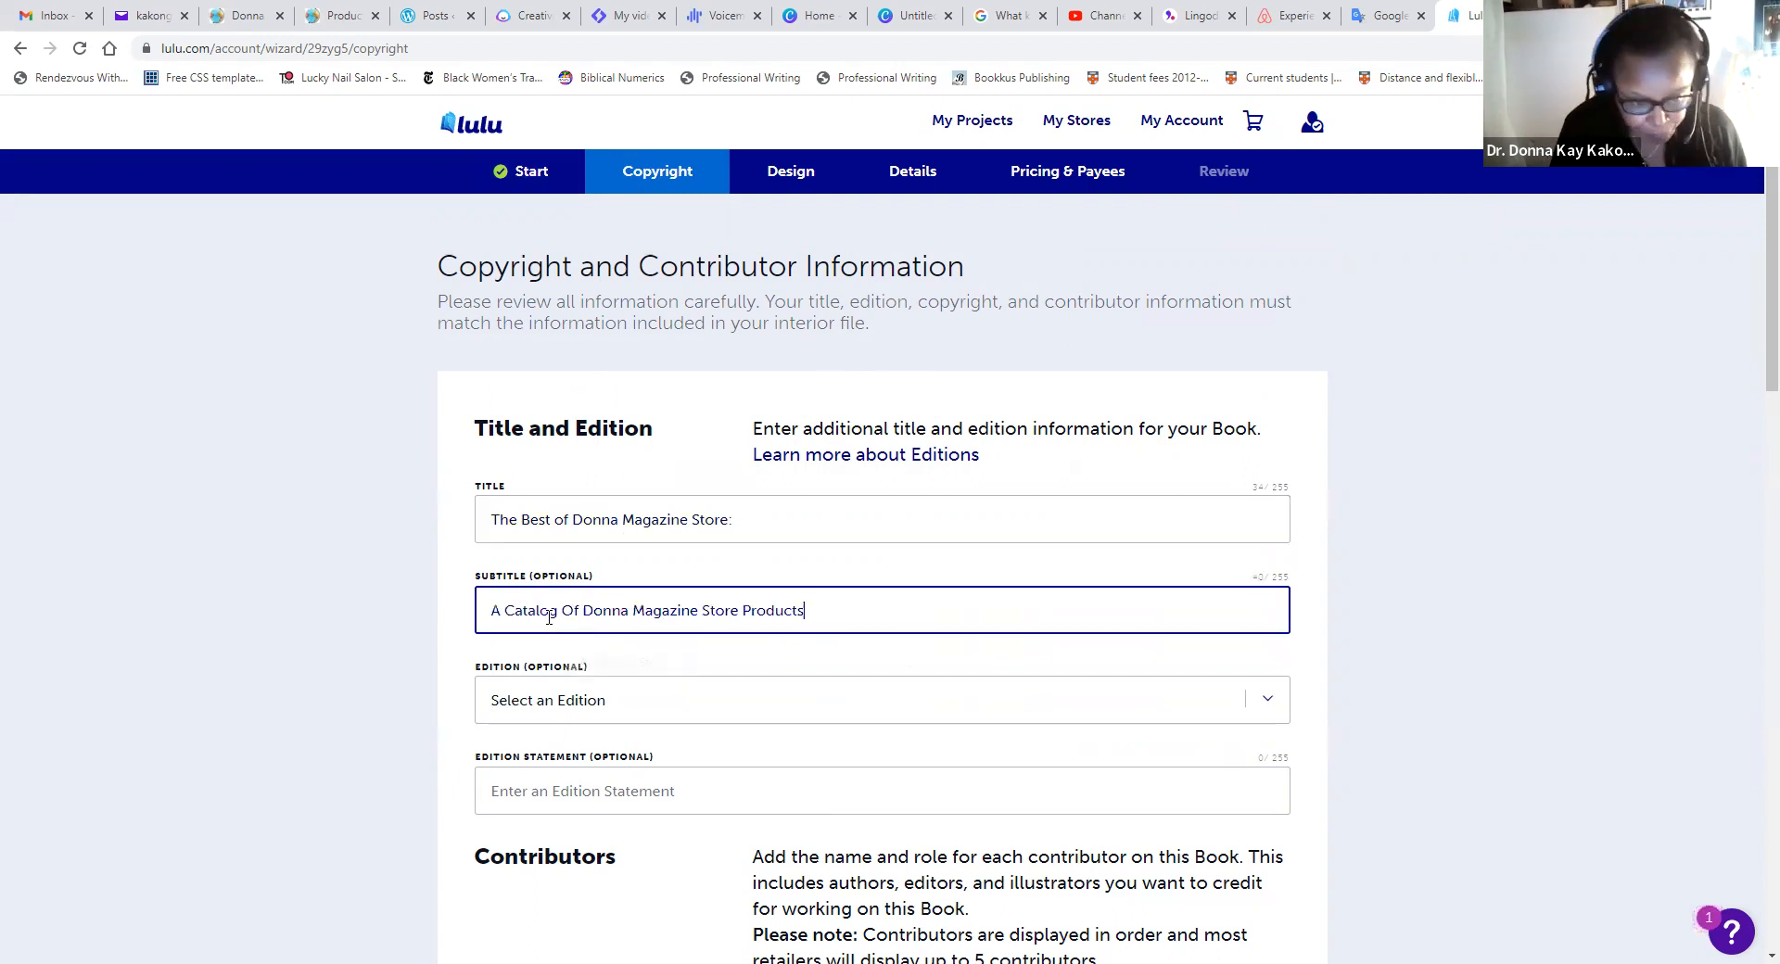
click(733, 520)
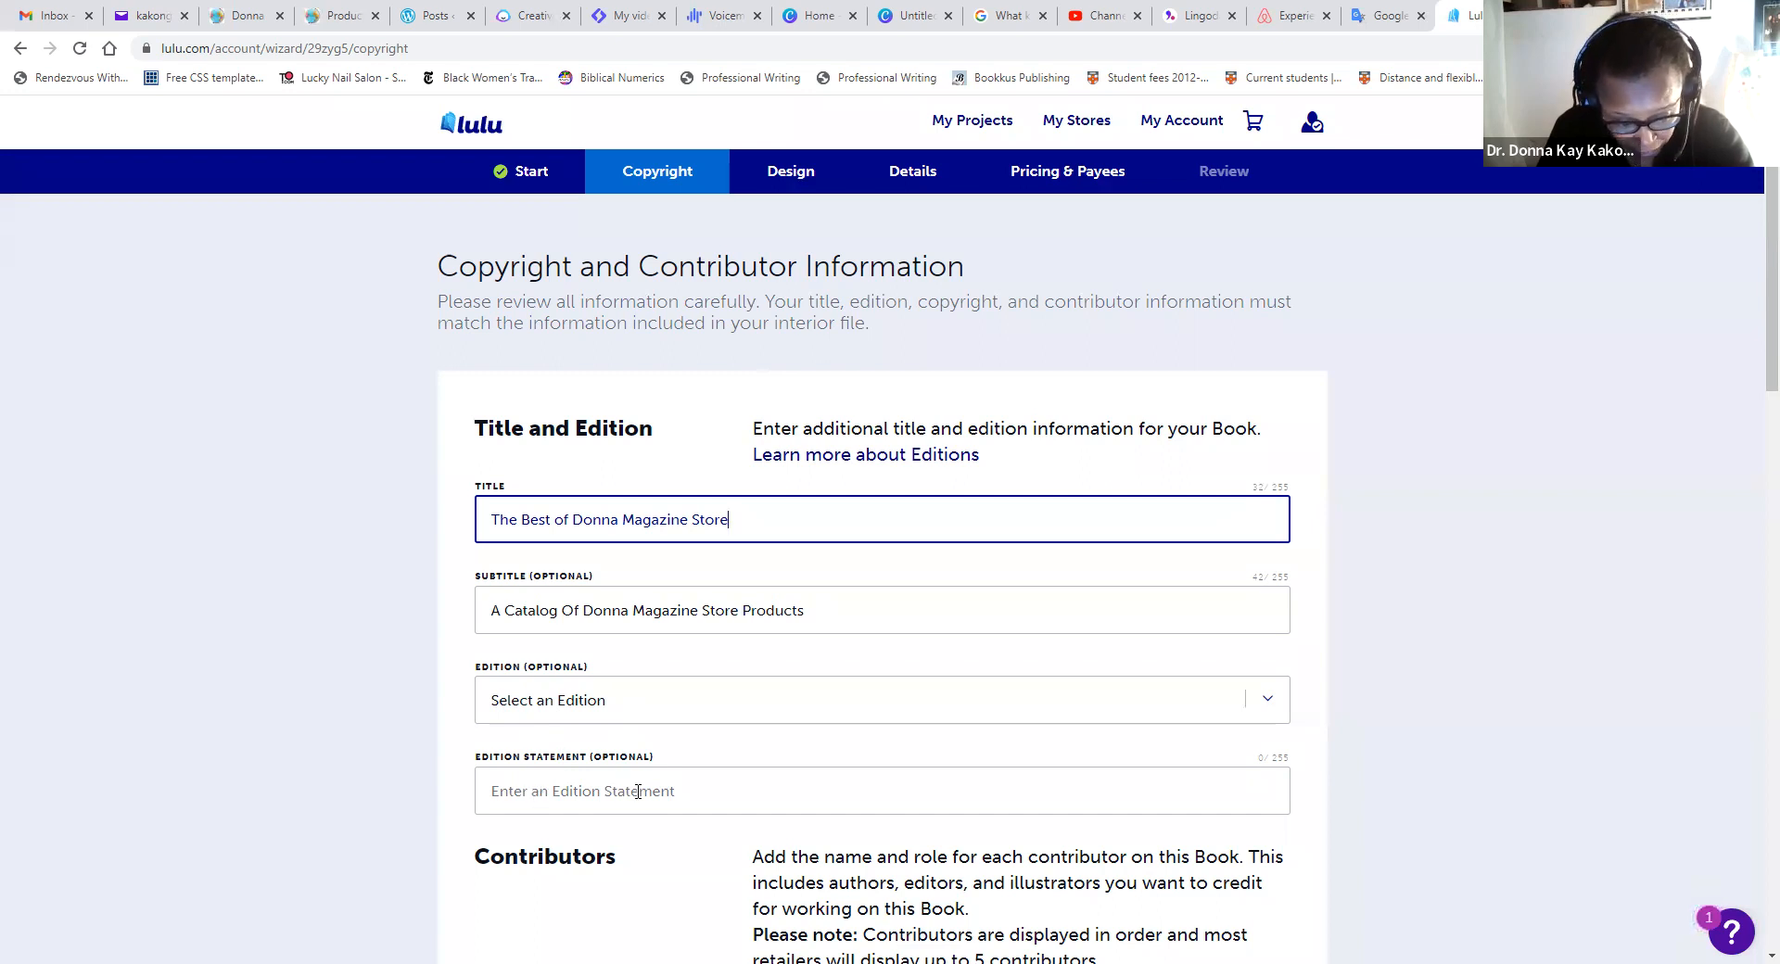
- View the available edition types without choosing one
click(1271, 702)
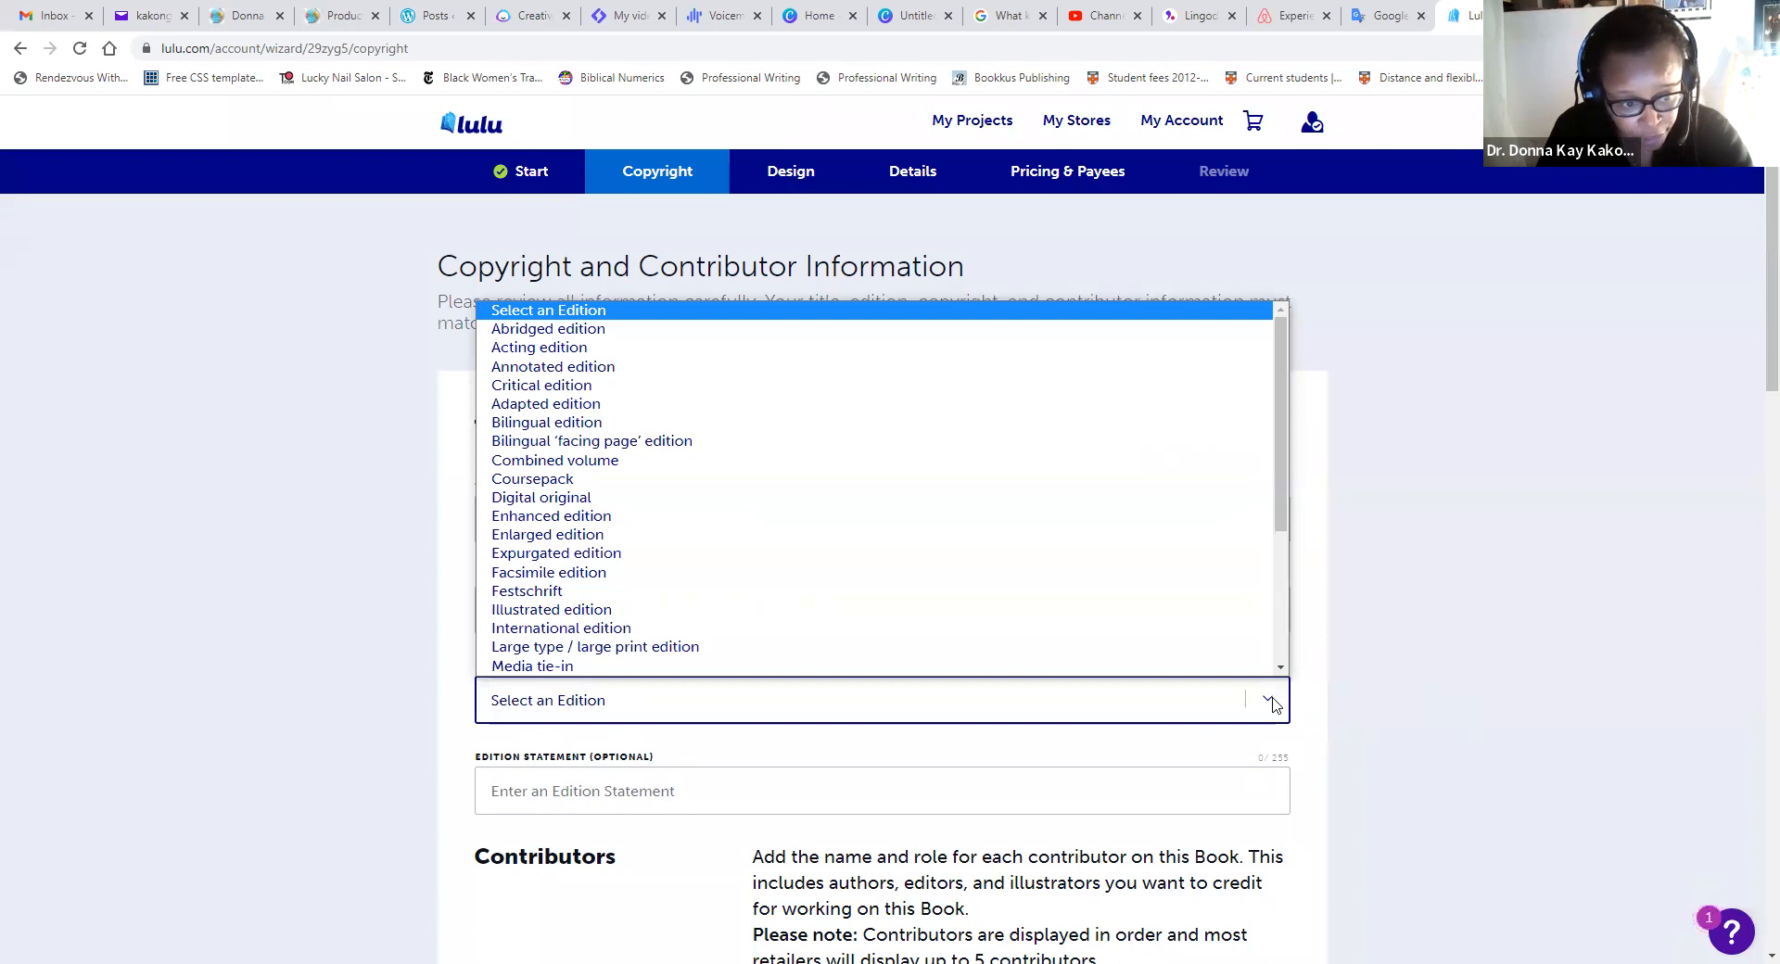
click(1278, 796)
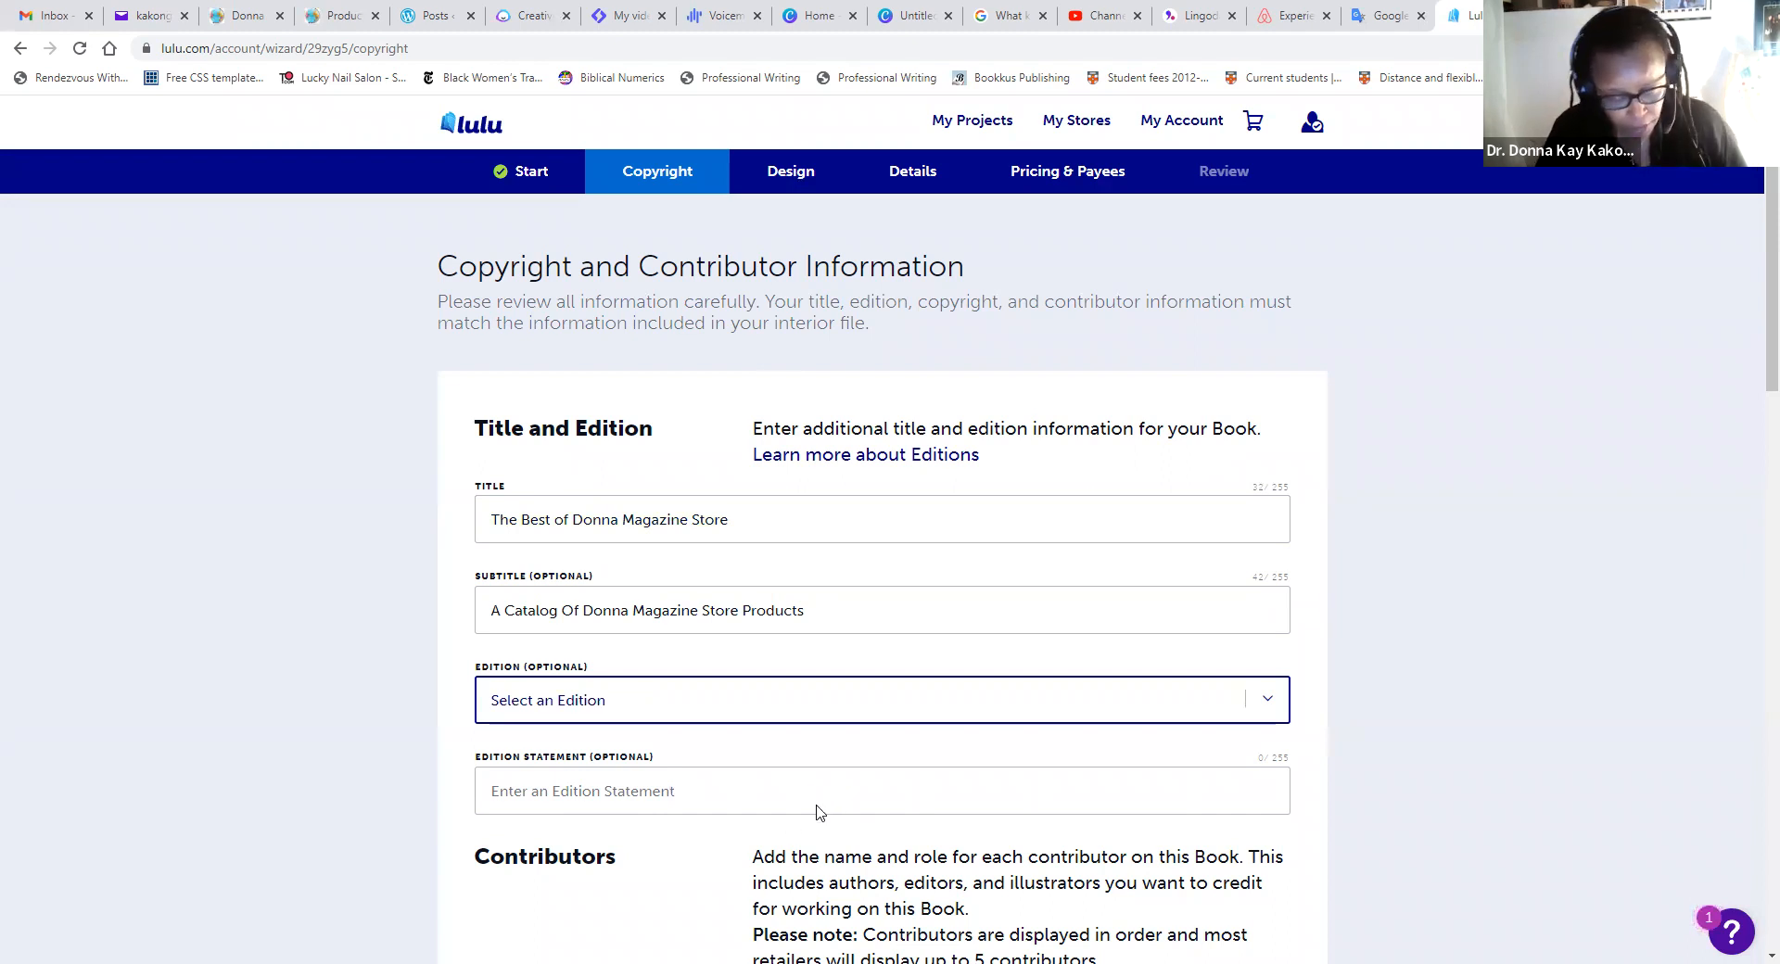
- Enter the author's first name and last name for the first contributor
scroll(825, 809, down, 2)
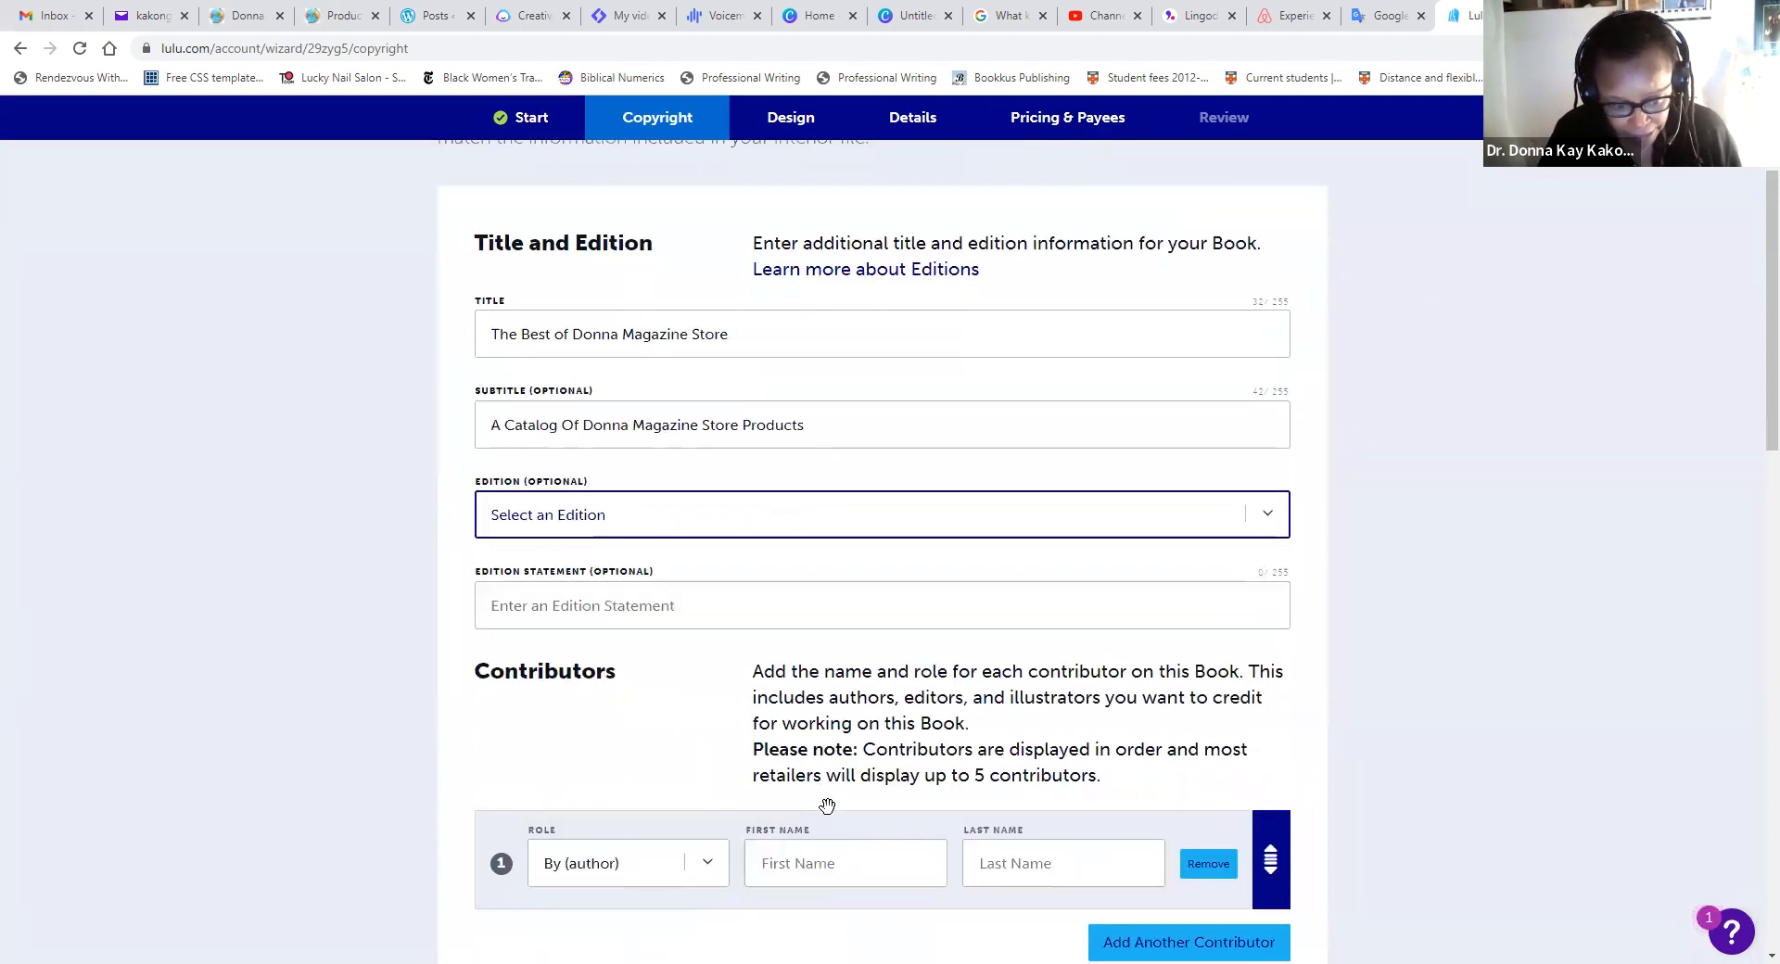
click(823, 867)
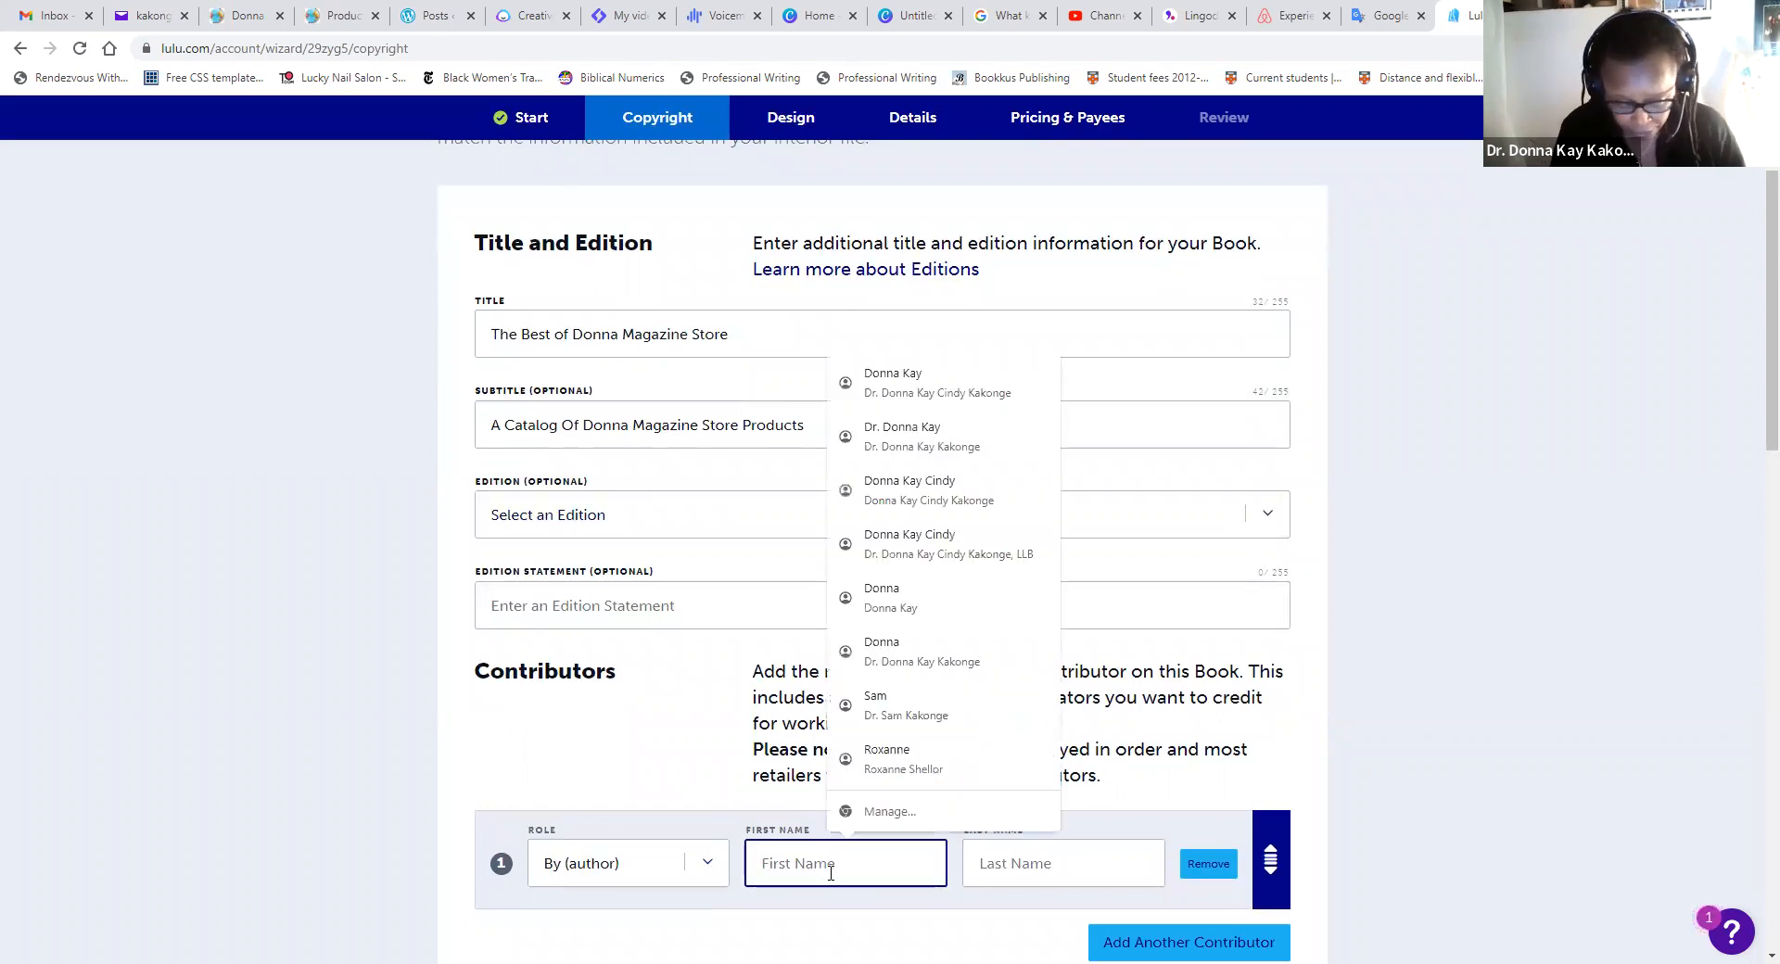
text(Donna)
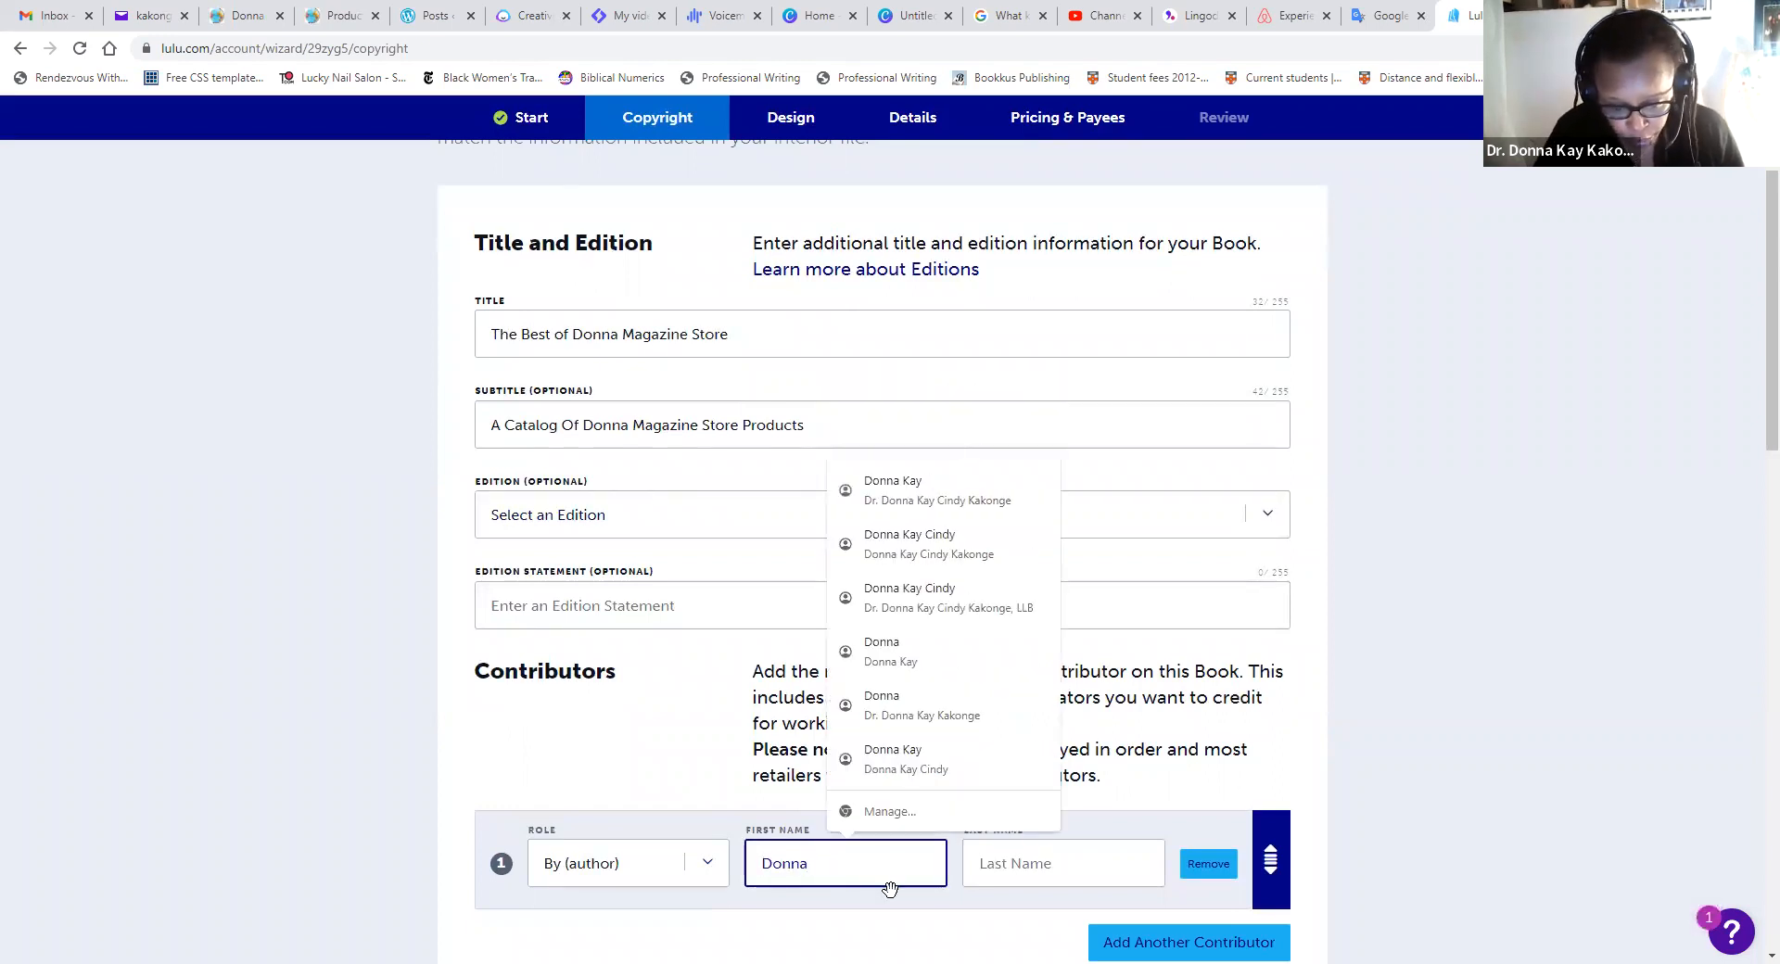
click(1001, 873)
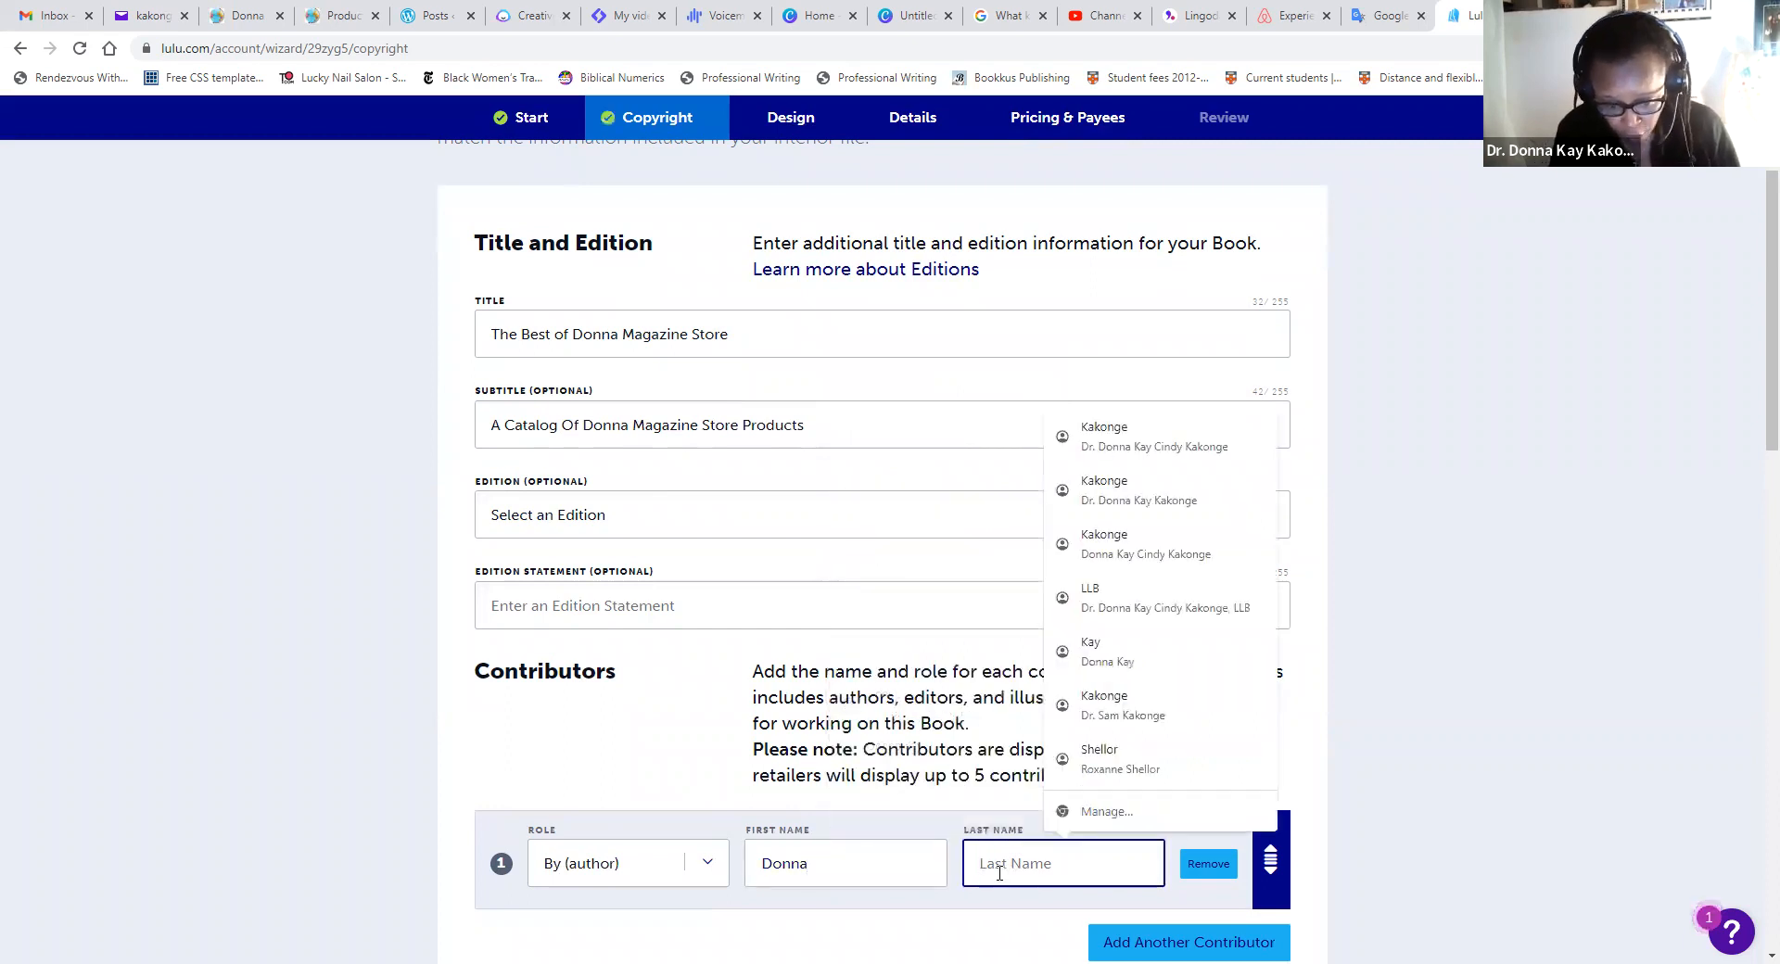
text(Kakonge)
- Fill in the copyright holder's full name under the All Rights Reserved license and set the copyright year to 2022
scroll(863, 844, down, 2)
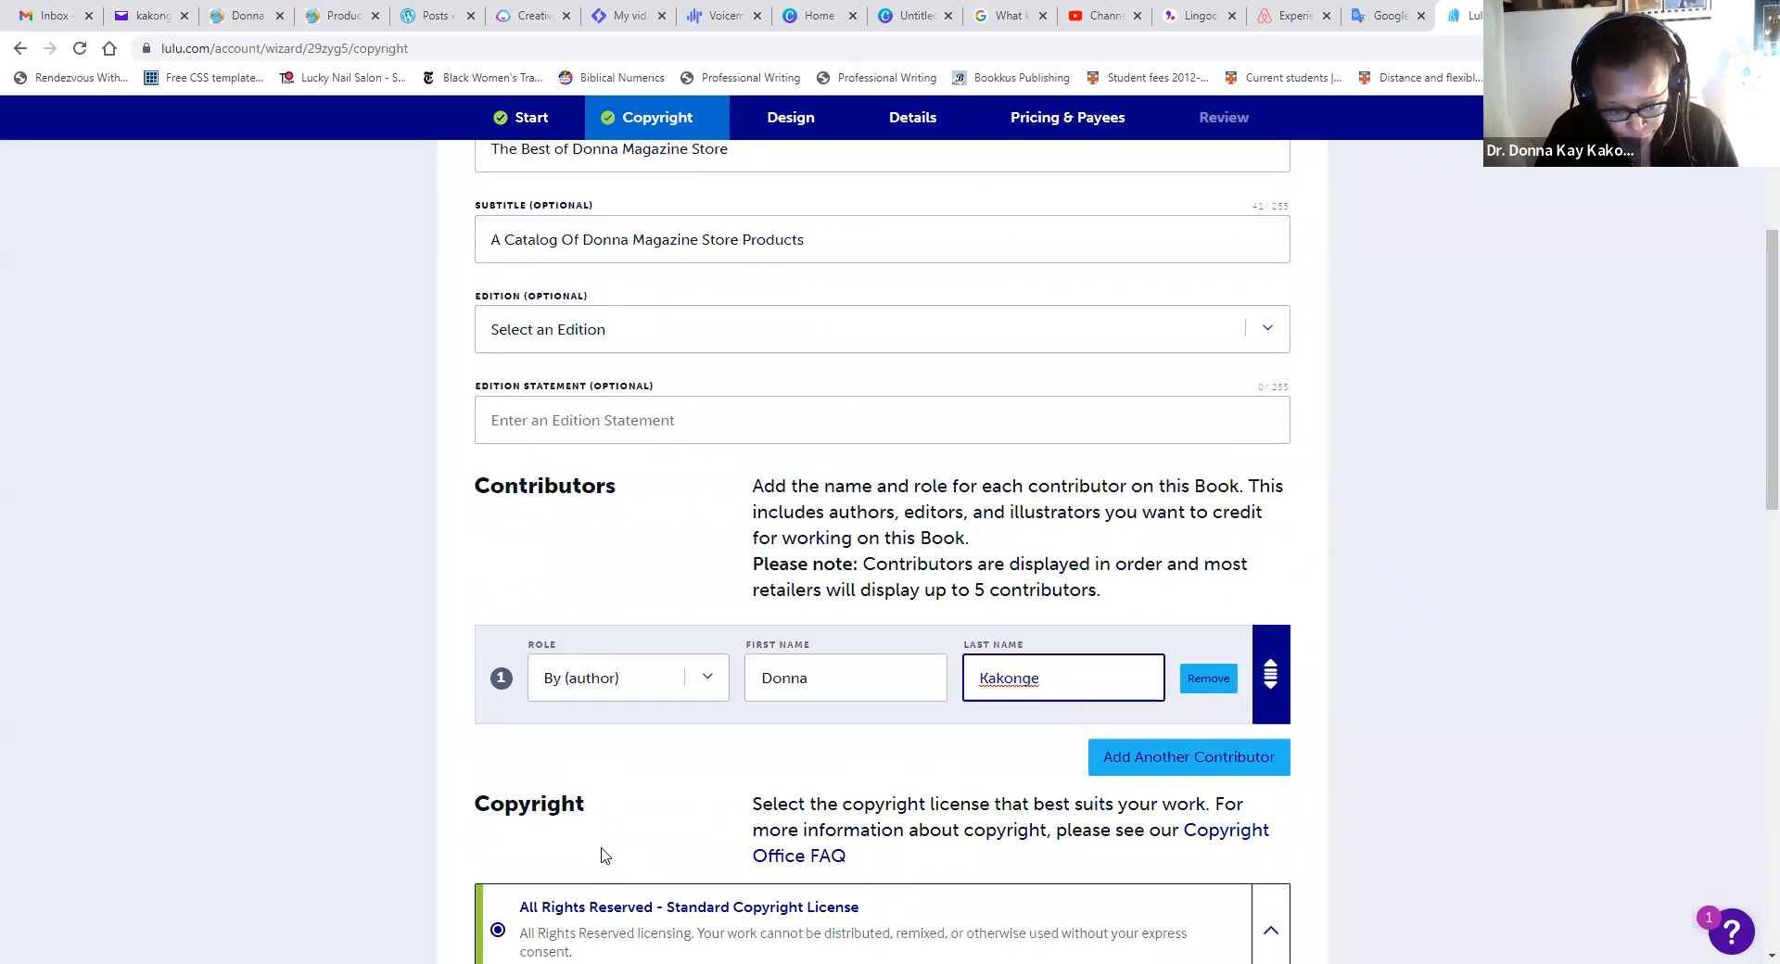
scroll(603, 853, down, 1)
scroll(597, 850, down, 2)
click(619, 779)
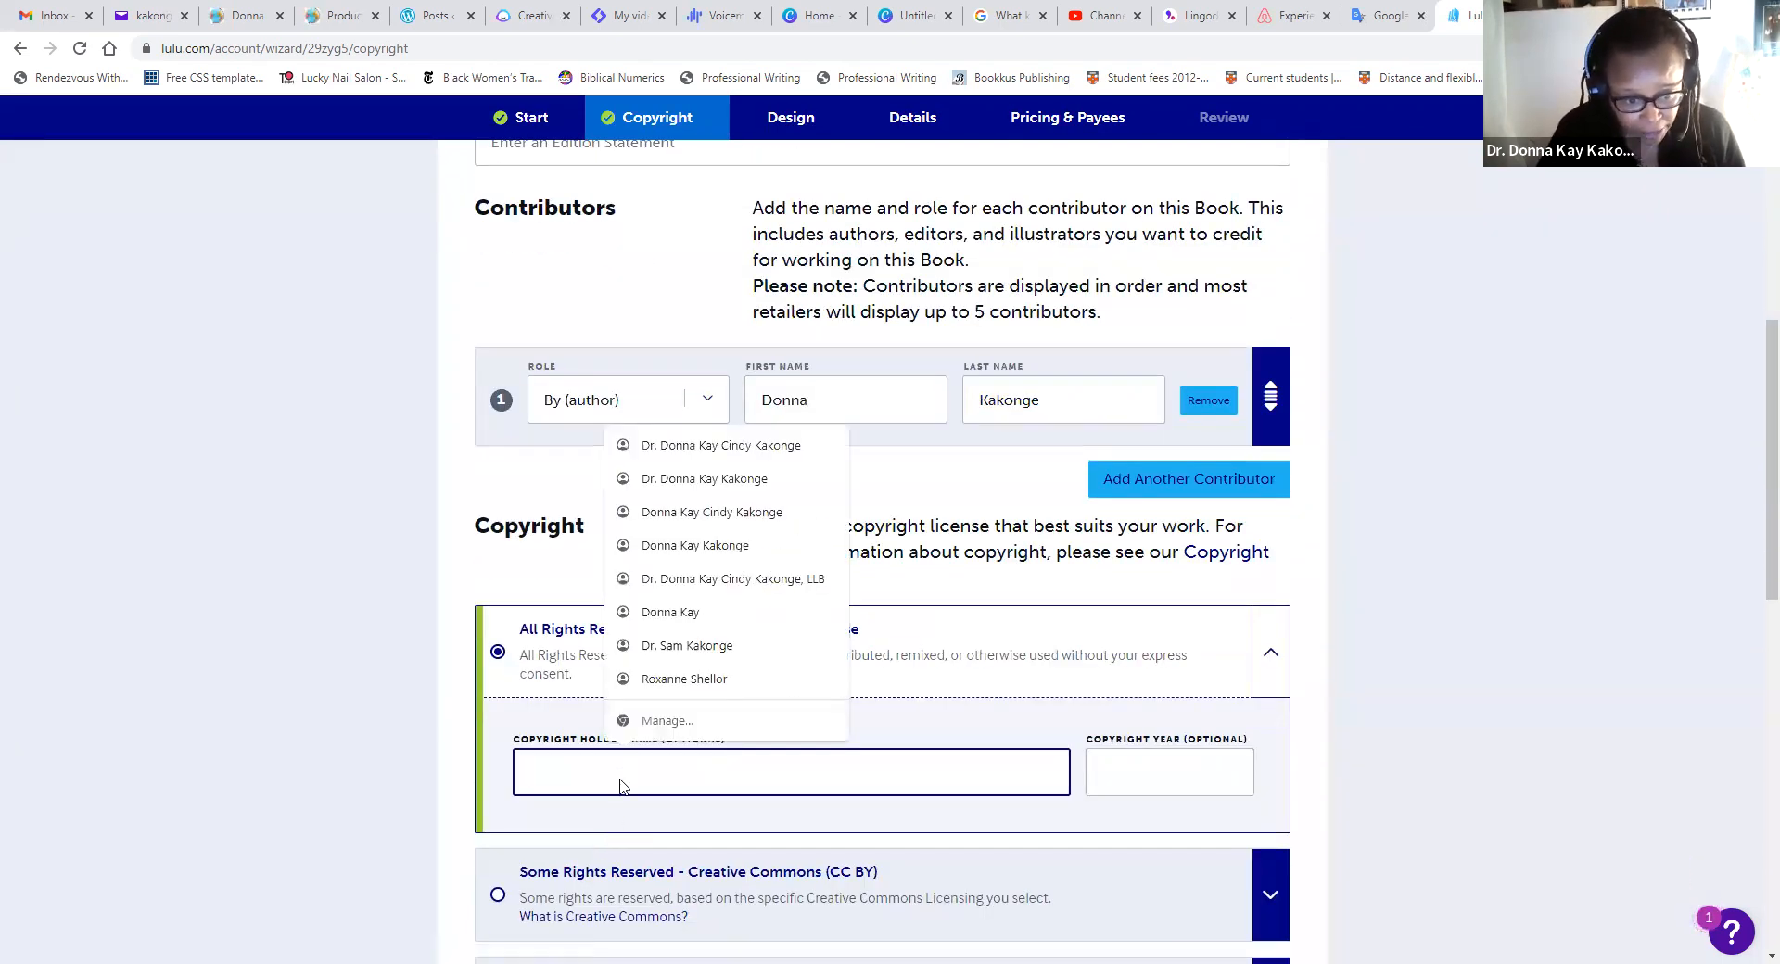
click(791, 512)
click(1094, 779)
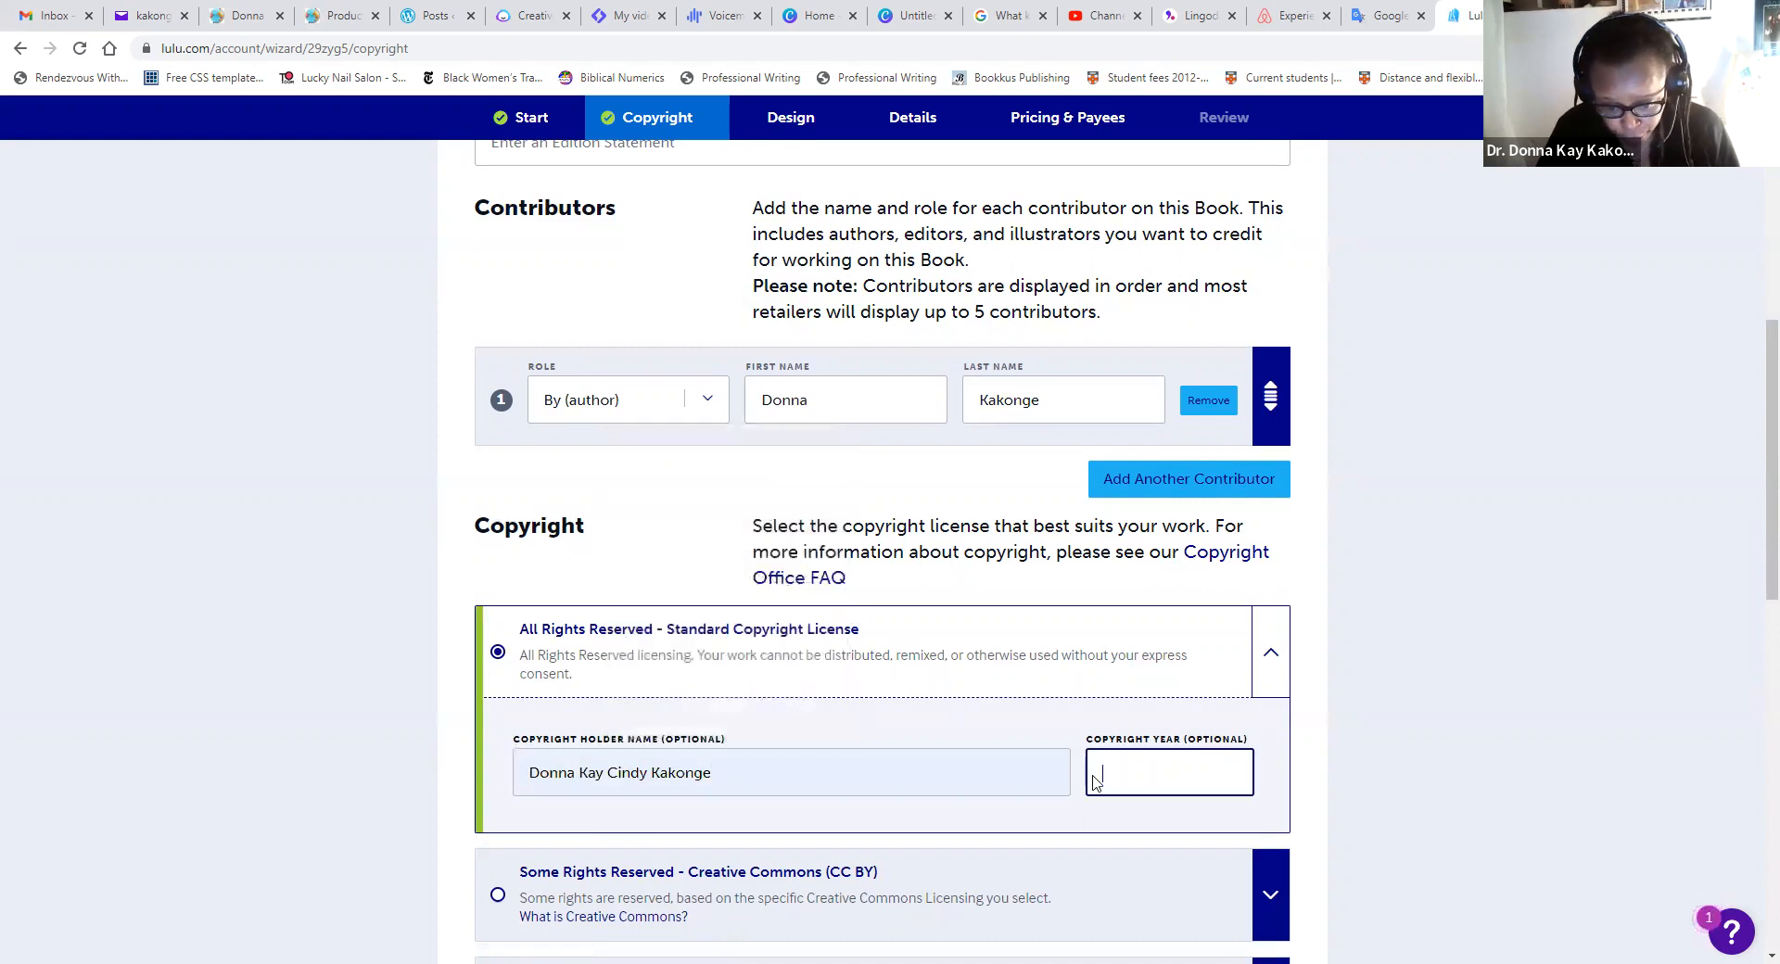
text(2022)
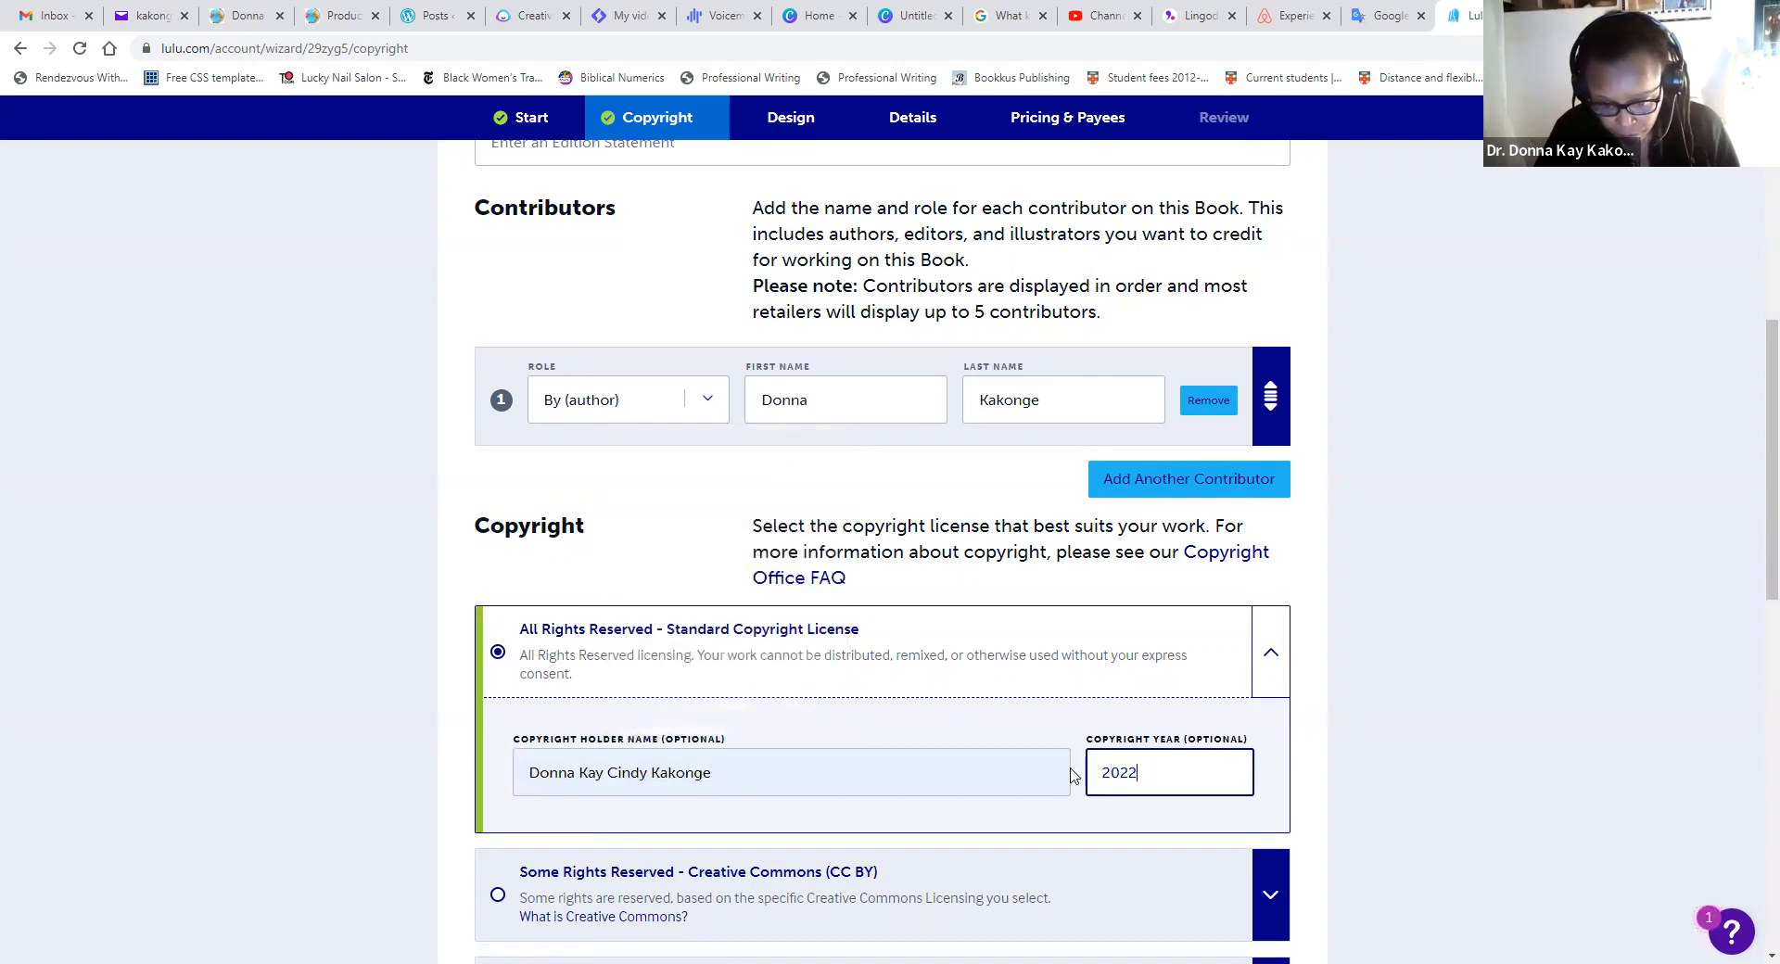
- Proceed without an ISBN and continue to the book design stage
scroll(1073, 777, down, 2)
scroll(1073, 776, down, 4)
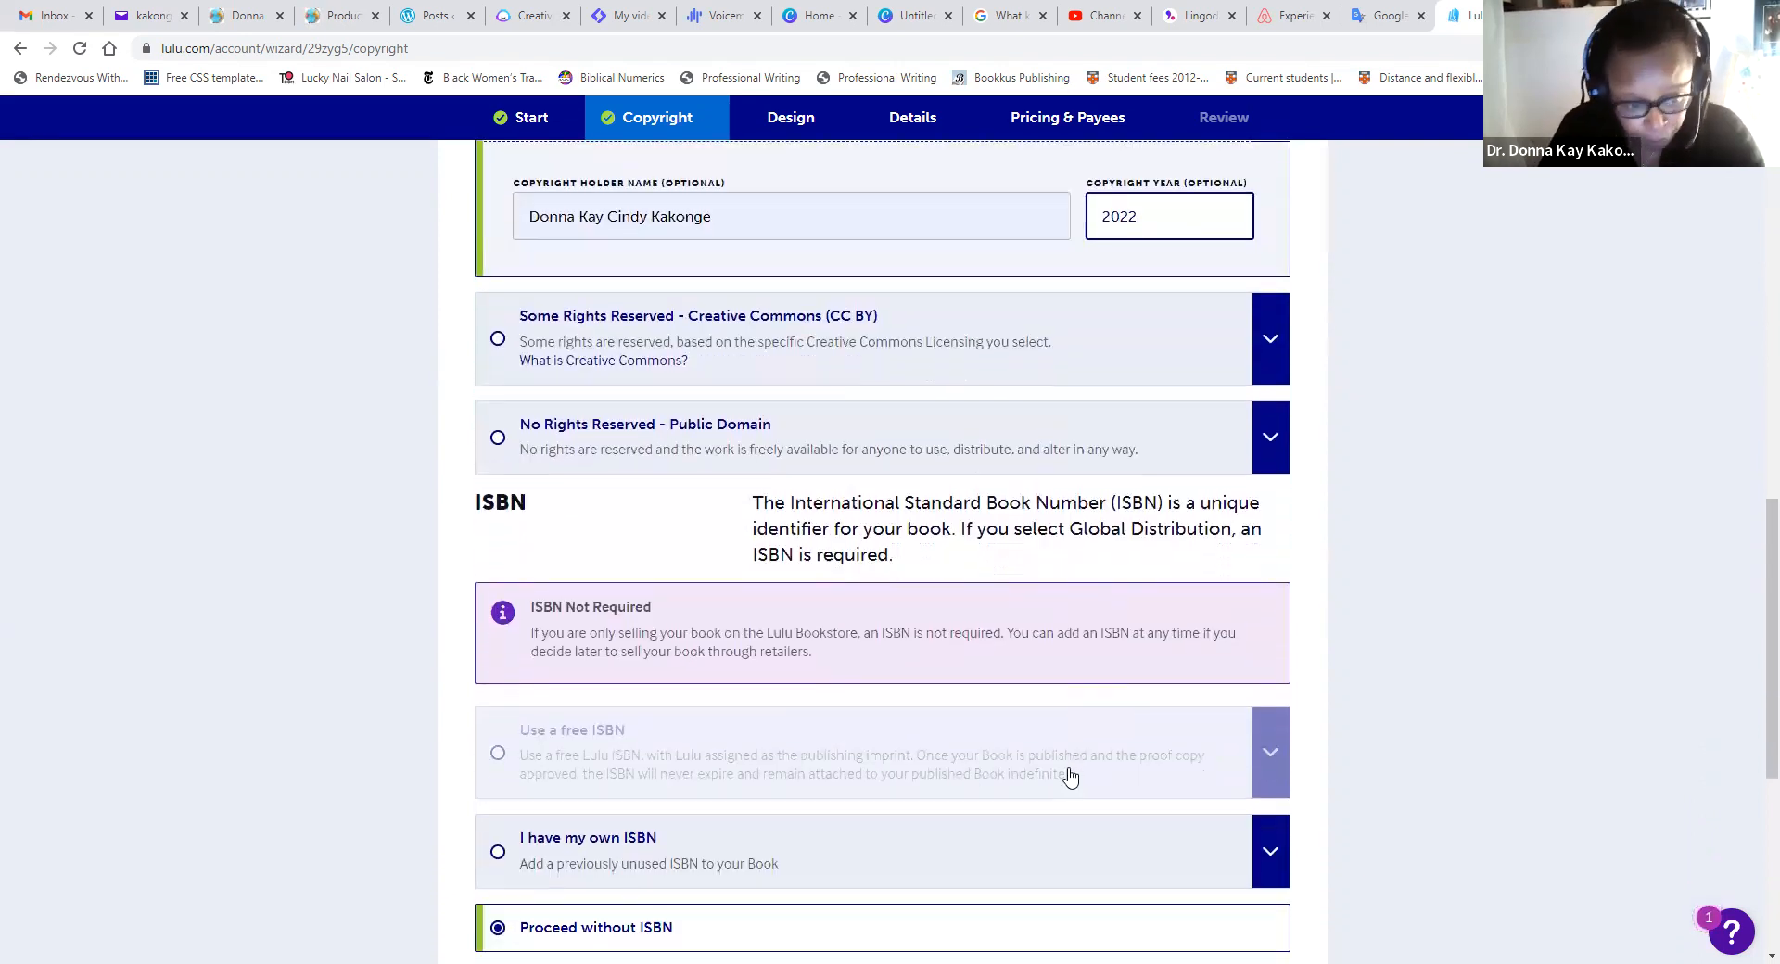
scroll(1073, 776, down, 3)
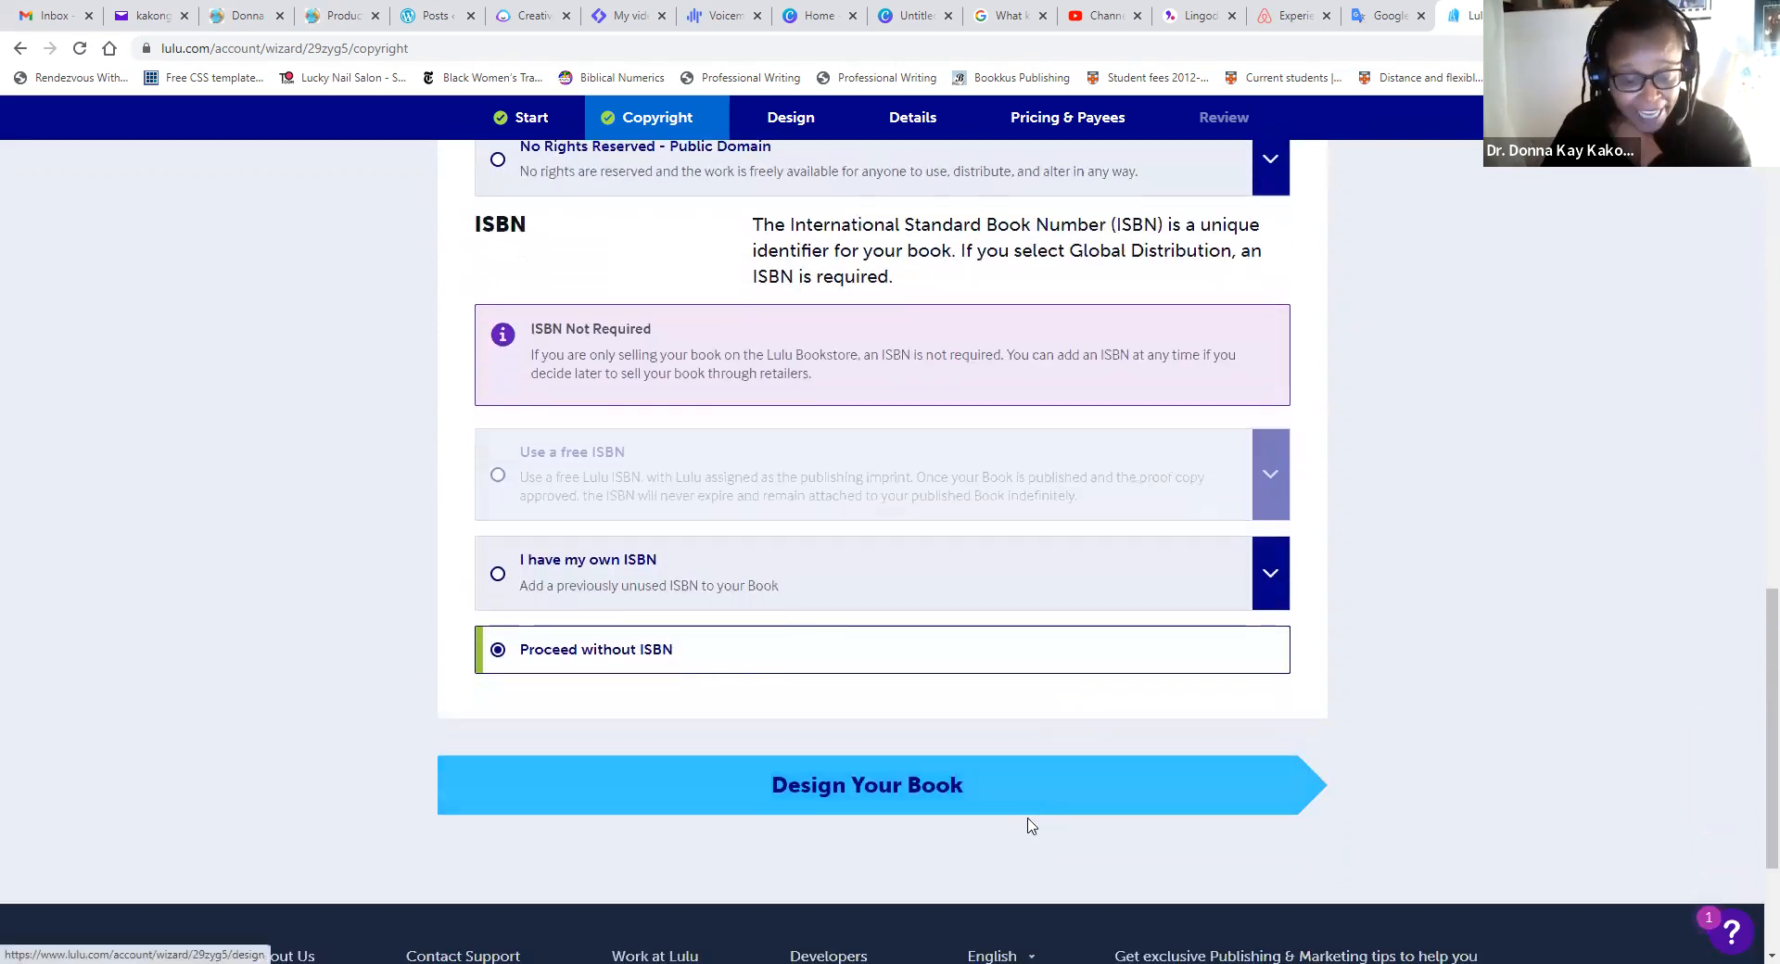
click(943, 798)
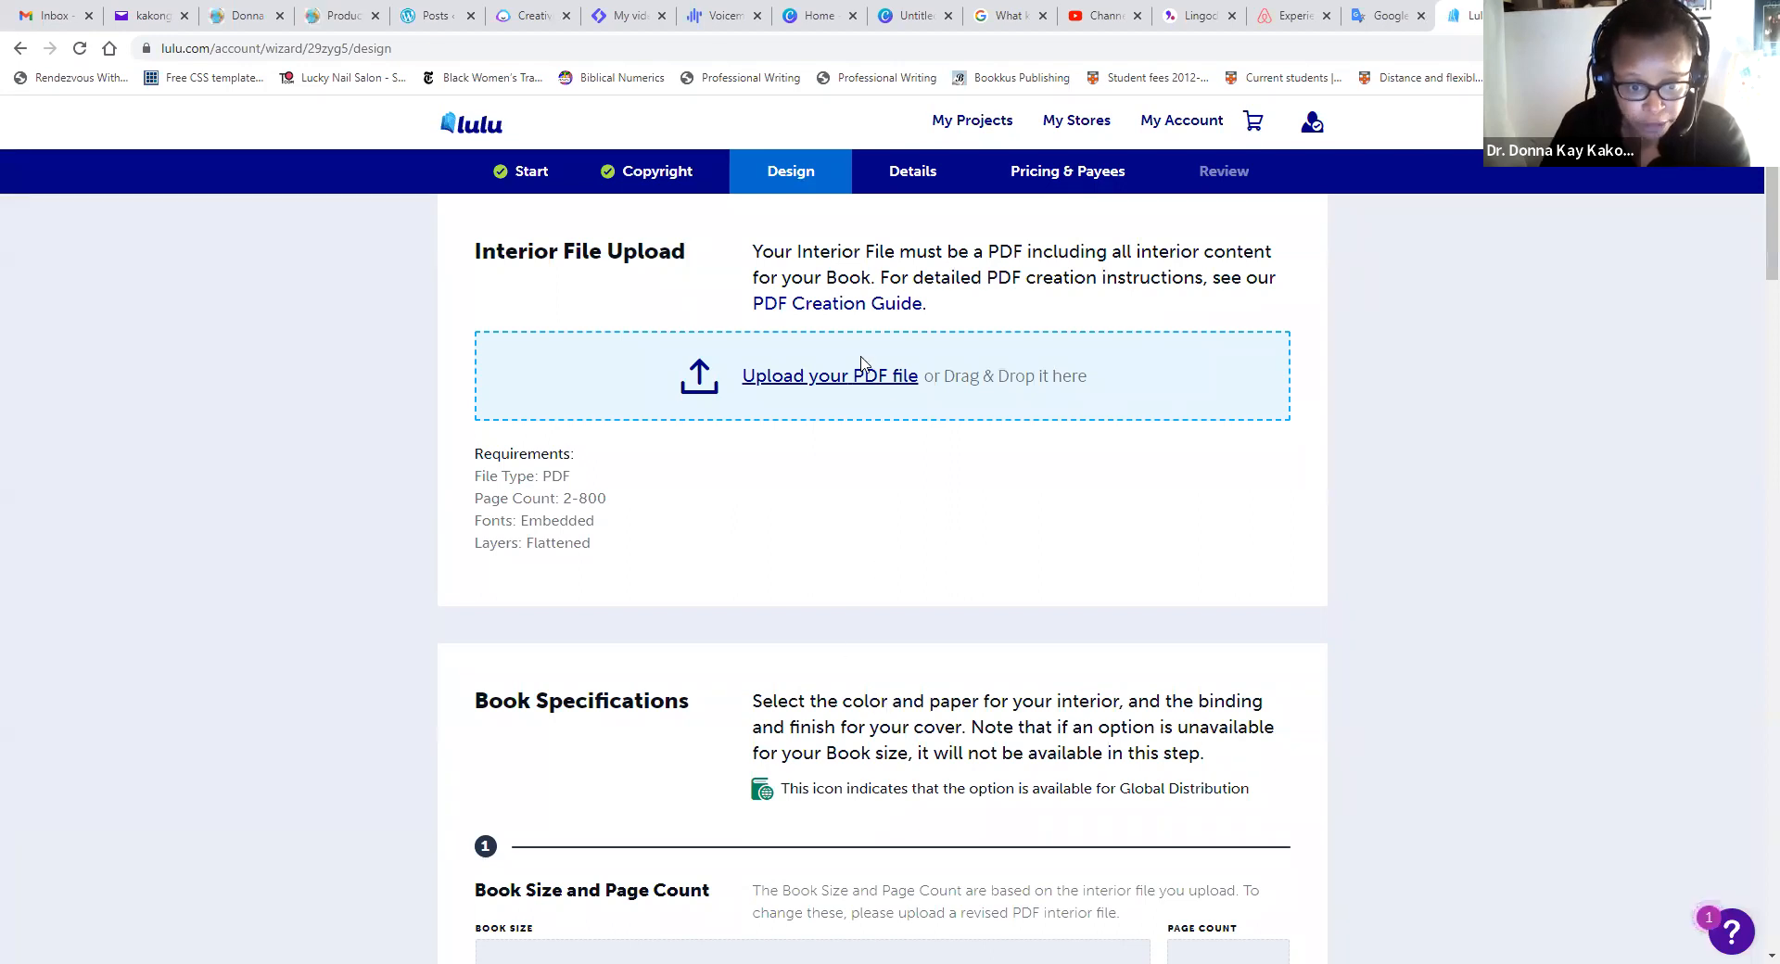
- Upload the Donna Magazine Store Products PDF modified at 9:16 PM from the folder of the same name as the book's interior file
click(900, 382)
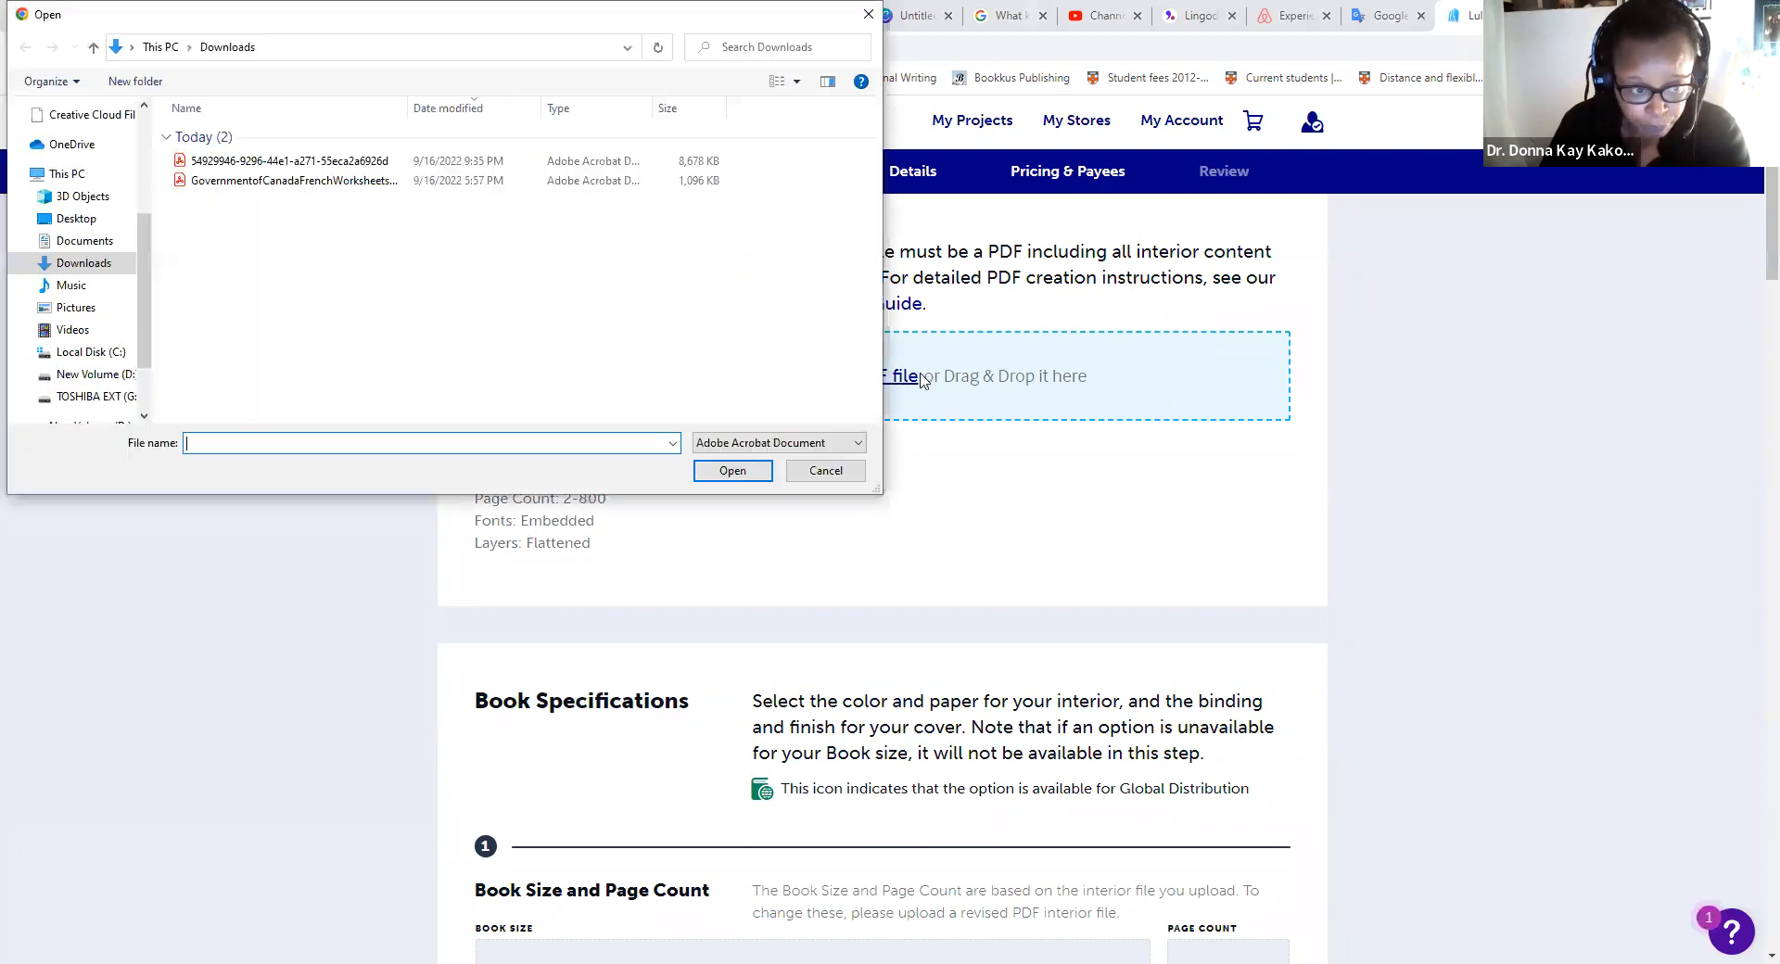
scroll(65, 167, up, 3)
scroll(51, 173, up, 1)
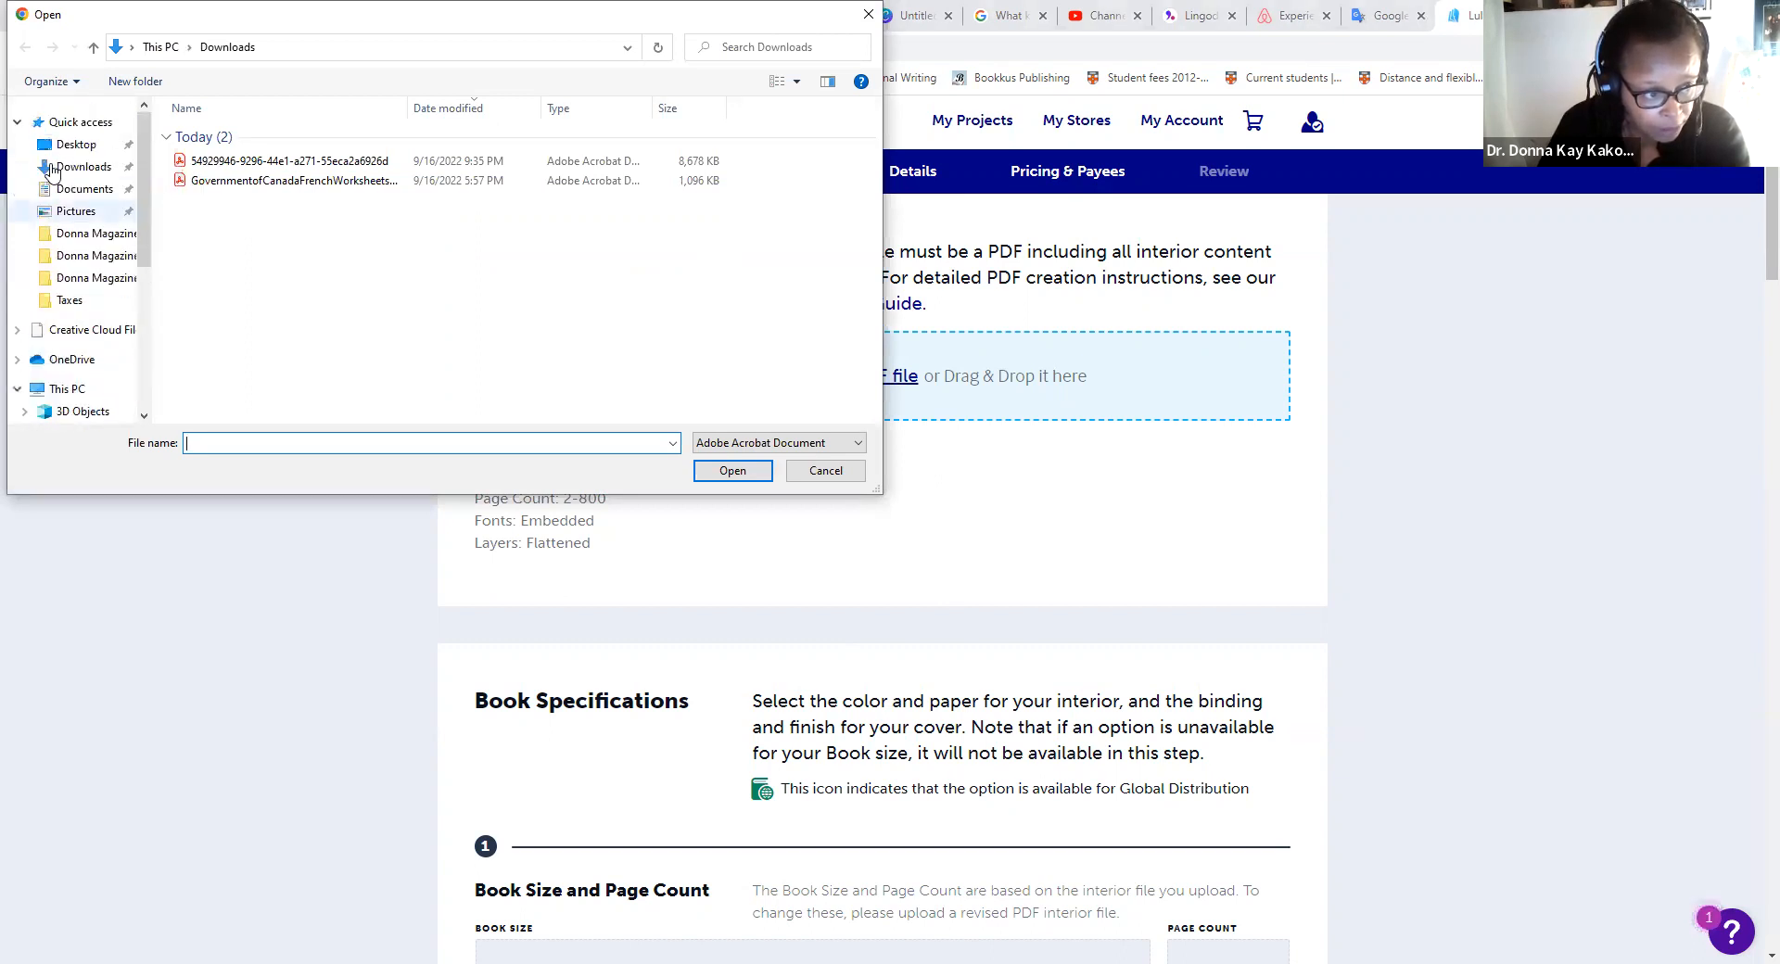
click(102, 176)
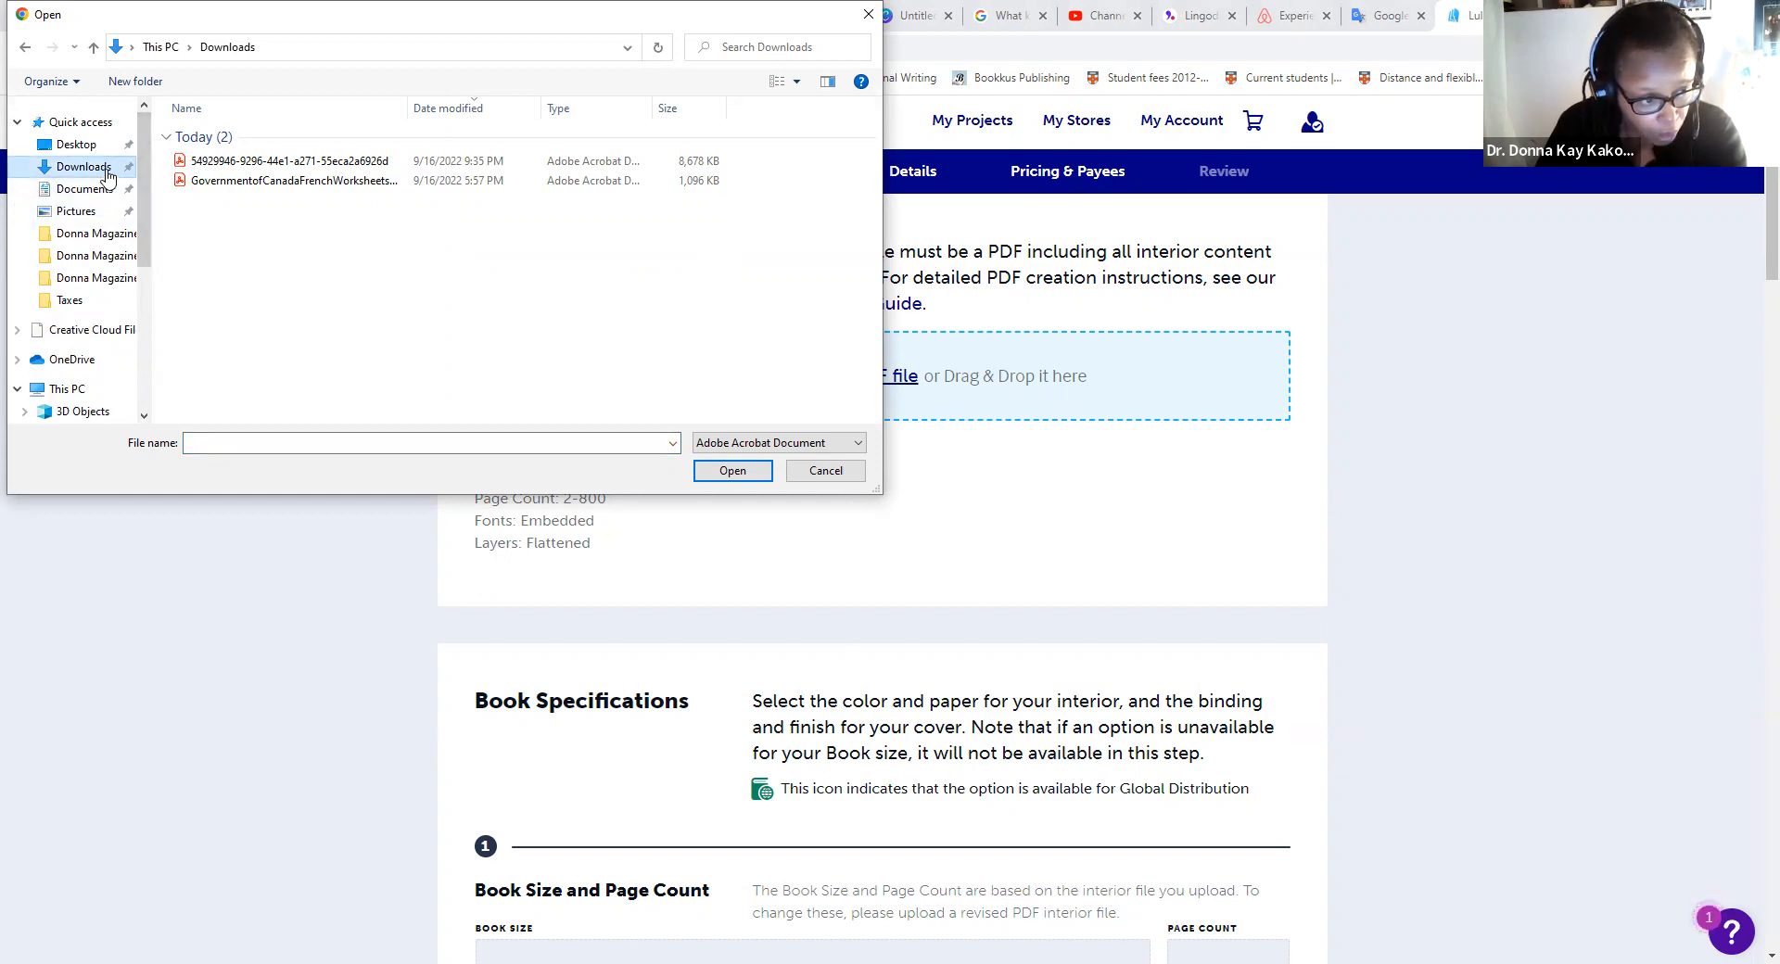
click(117, 260)
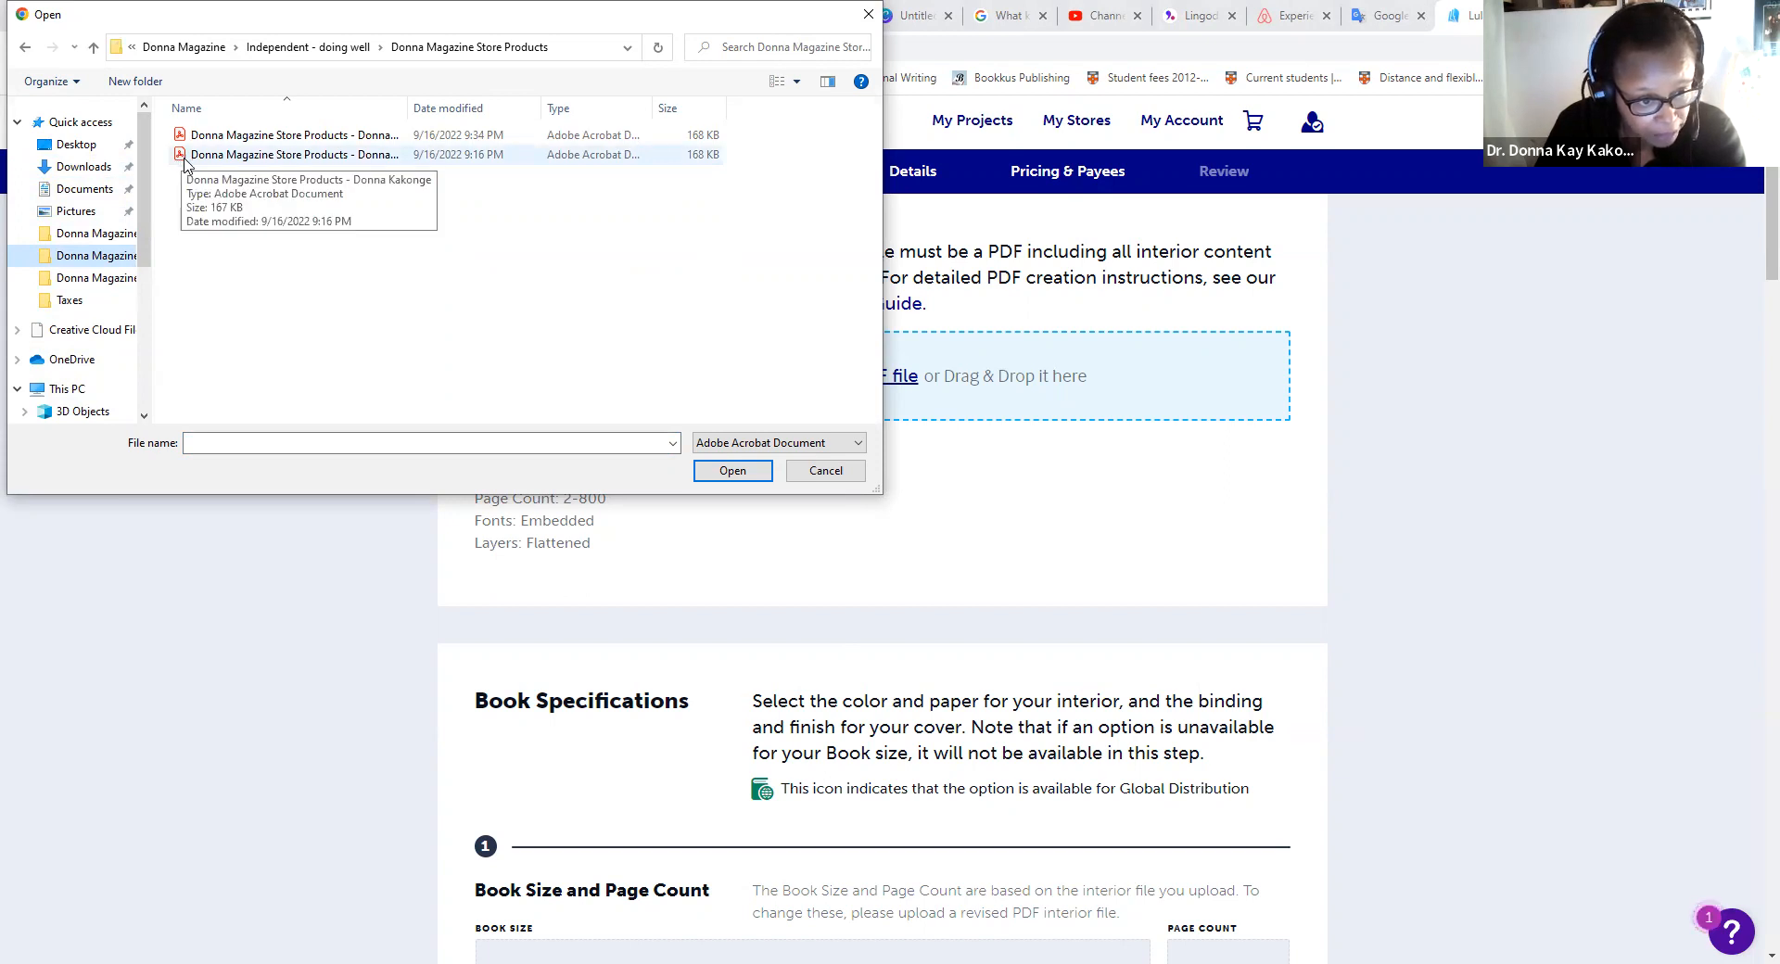
double_click(241, 154)
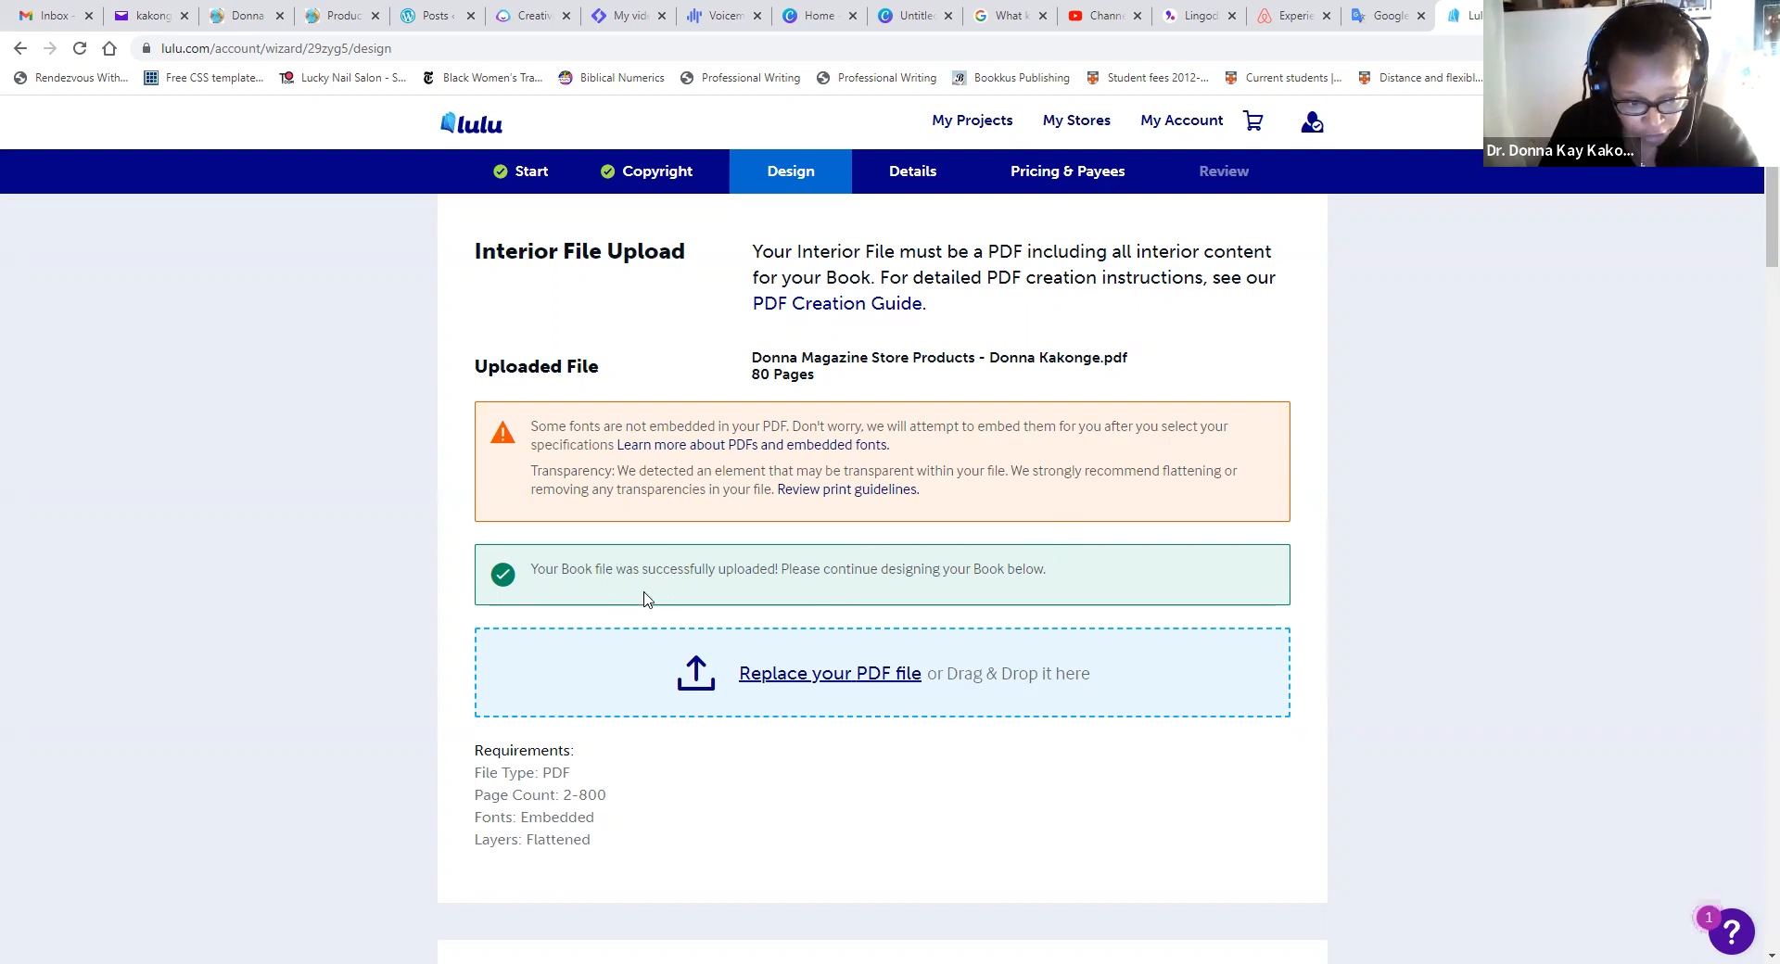
- Choose Black & White Standard as the book's interior color
scroll(814, 739, down, 4)
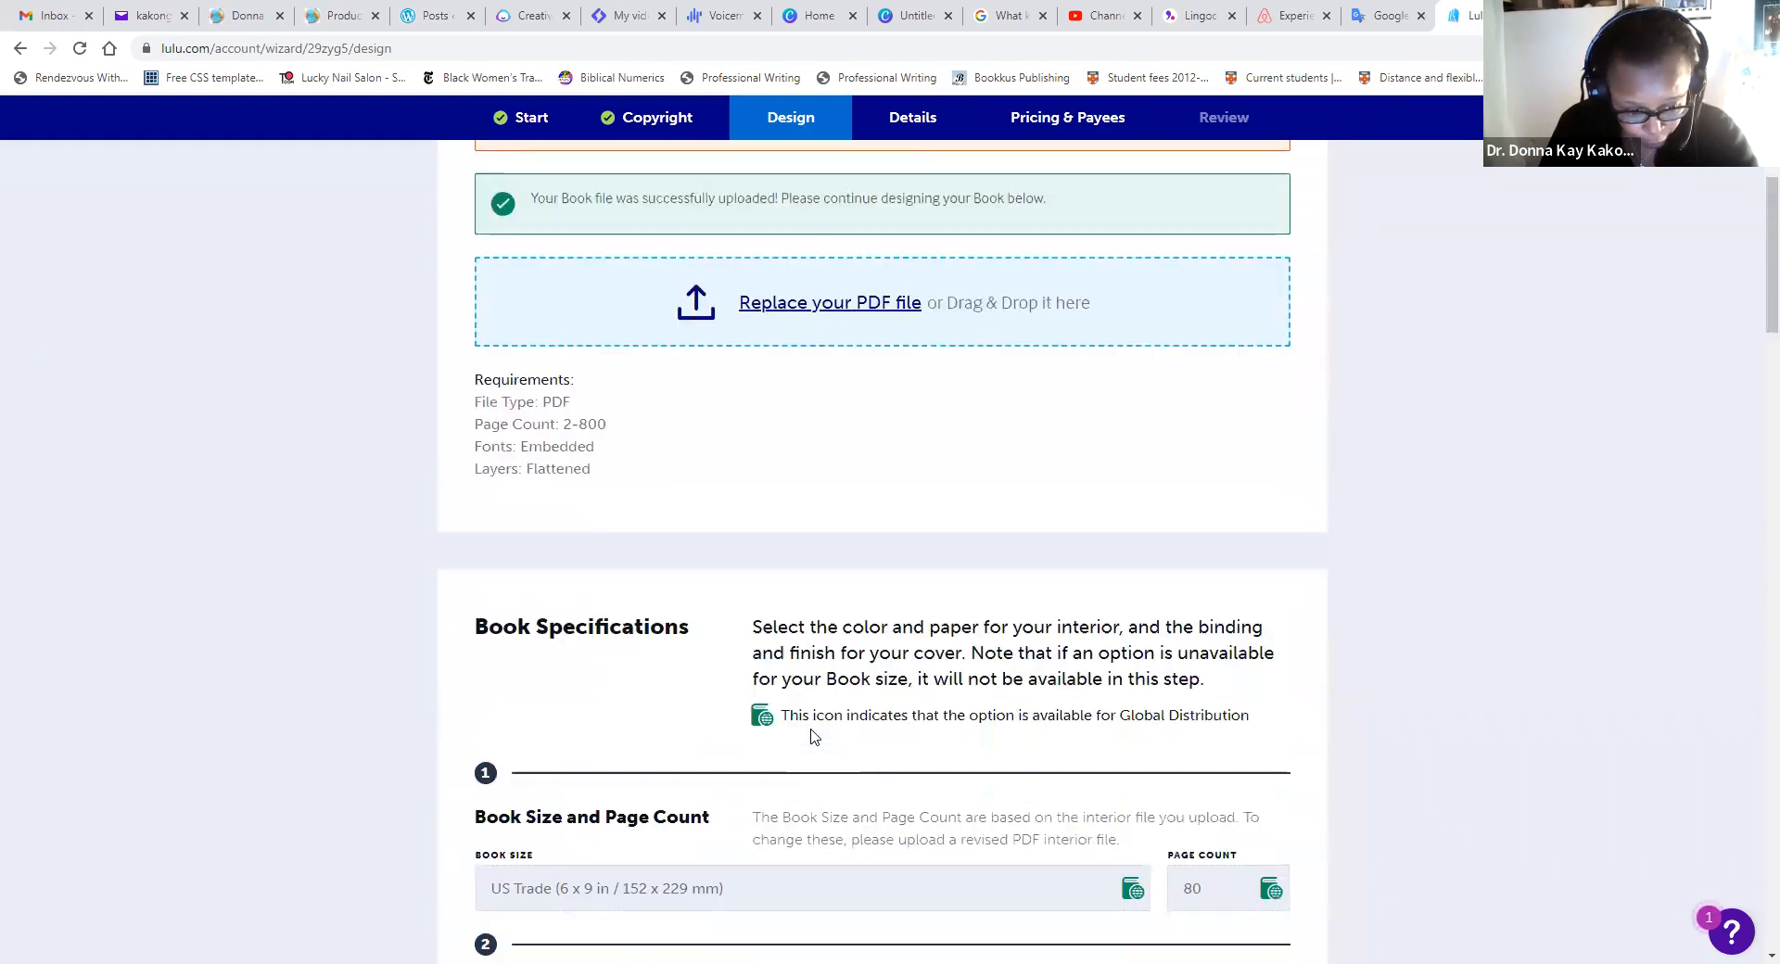
scroll(834, 750, down, 2)
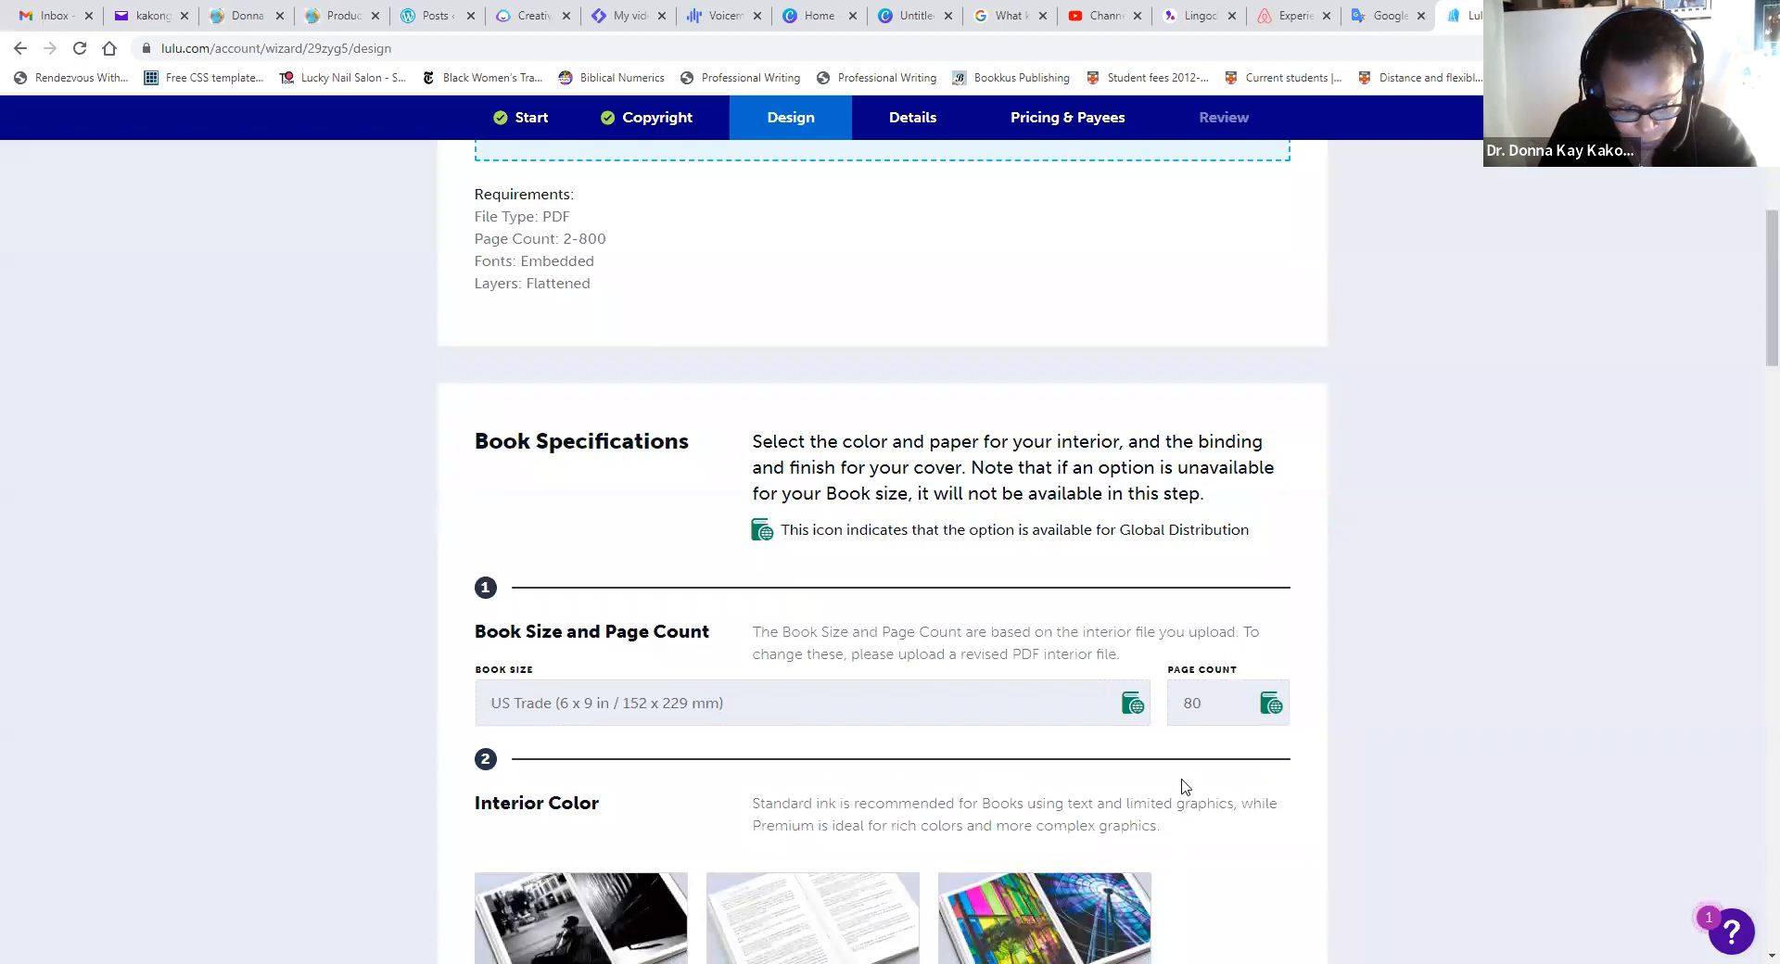
scroll(1176, 786, down, 2)
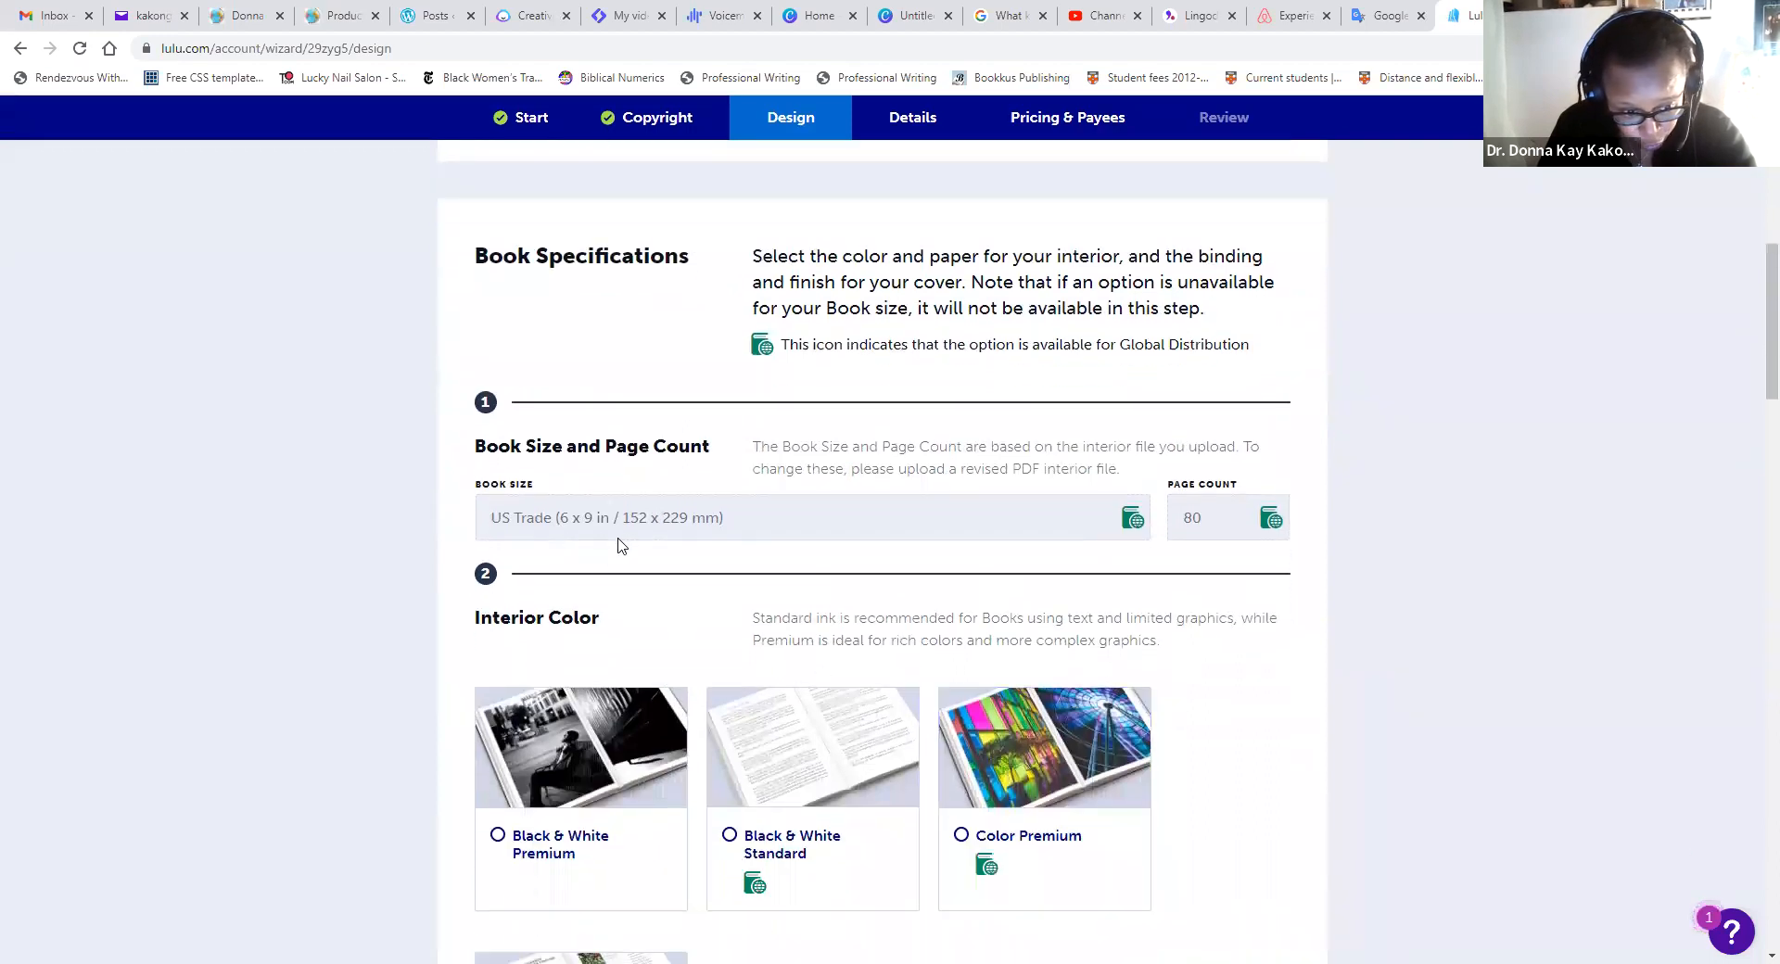
scroll(882, 631, down, 1)
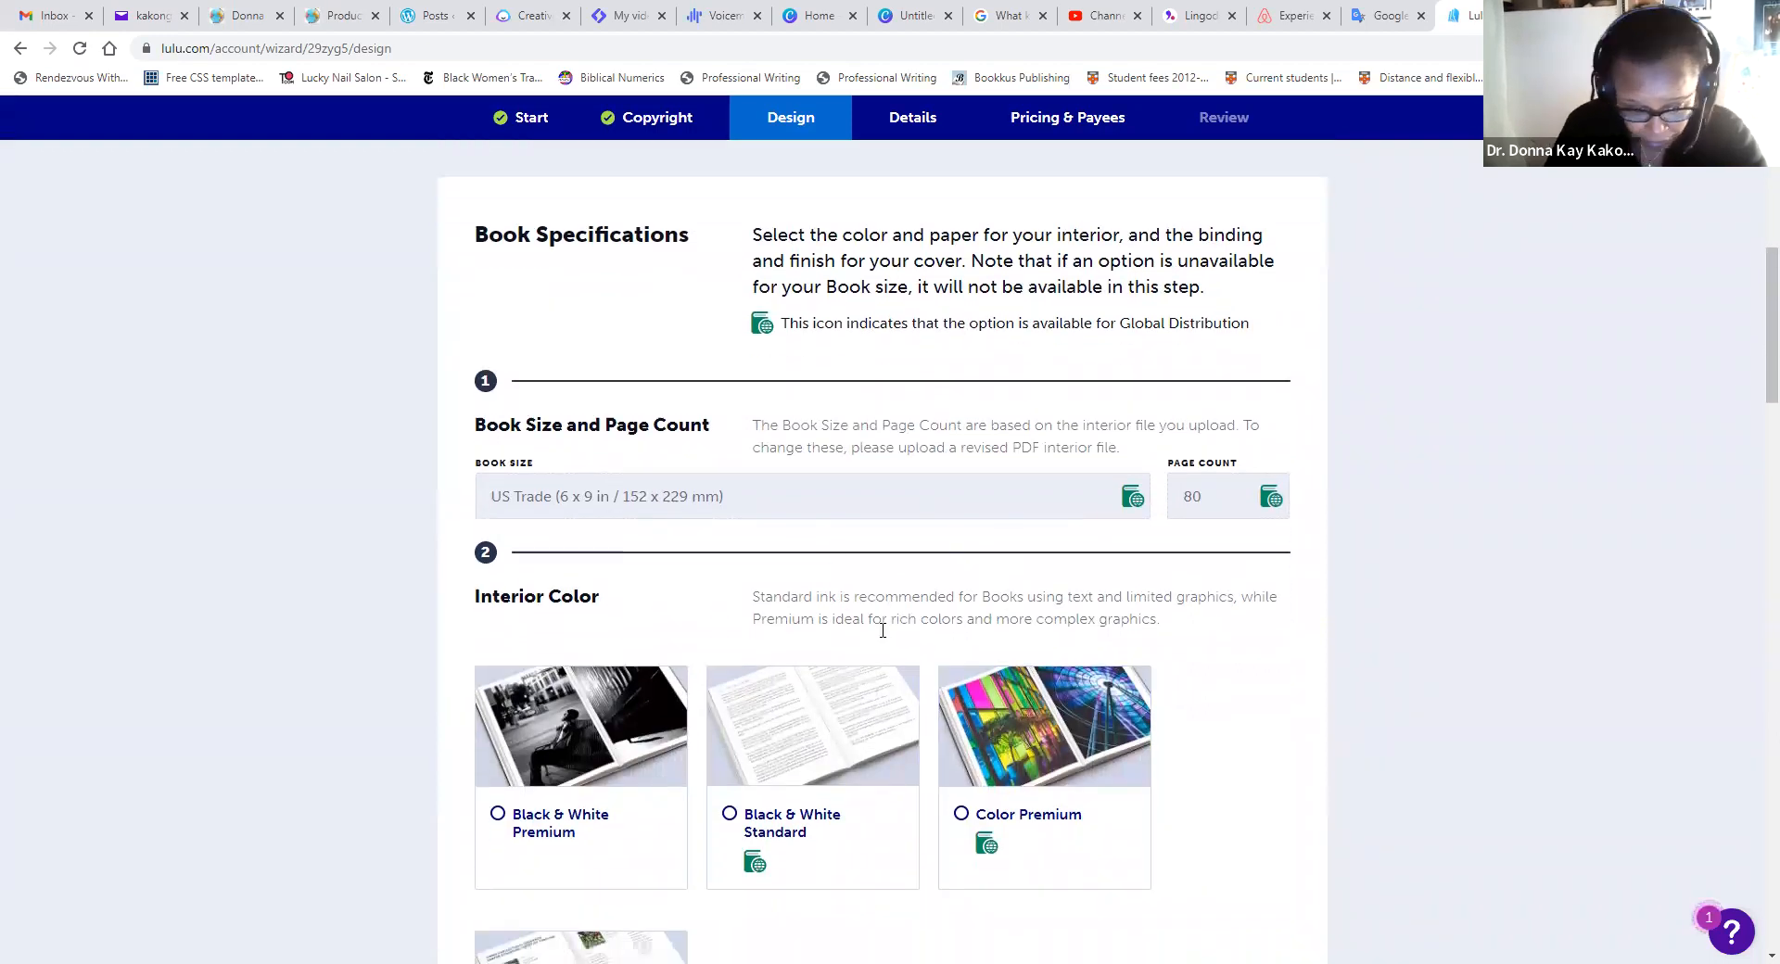
scroll(877, 640, down, 3)
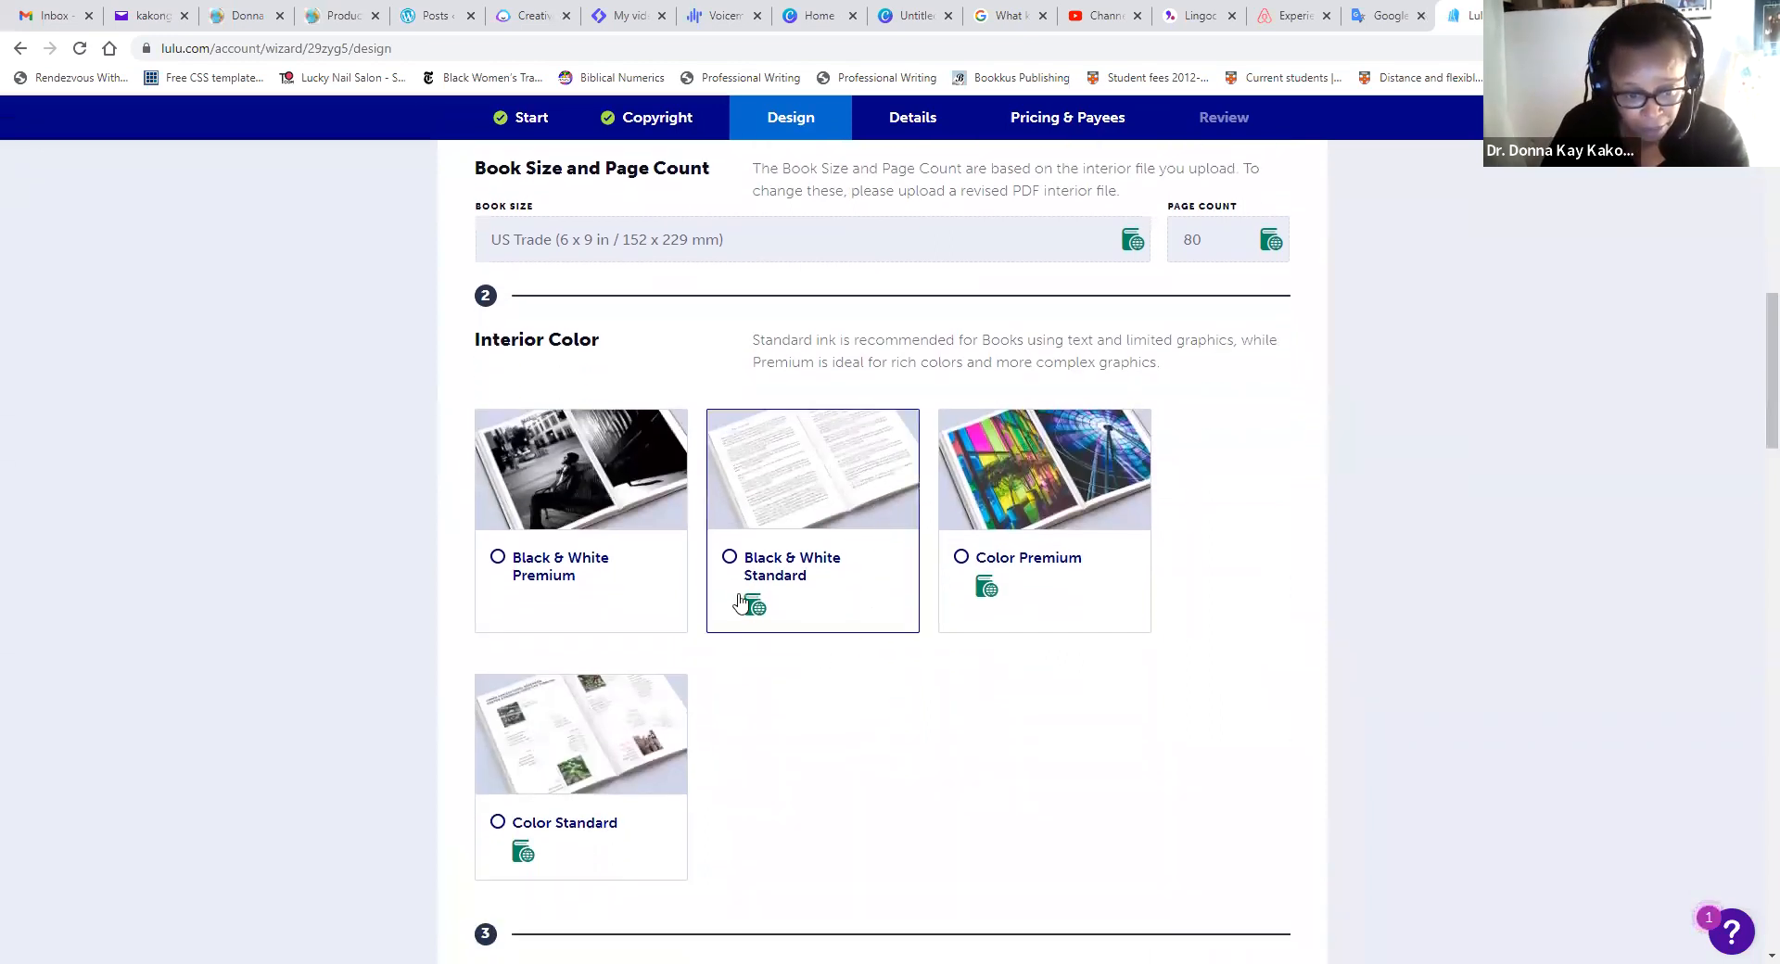
click(729, 560)
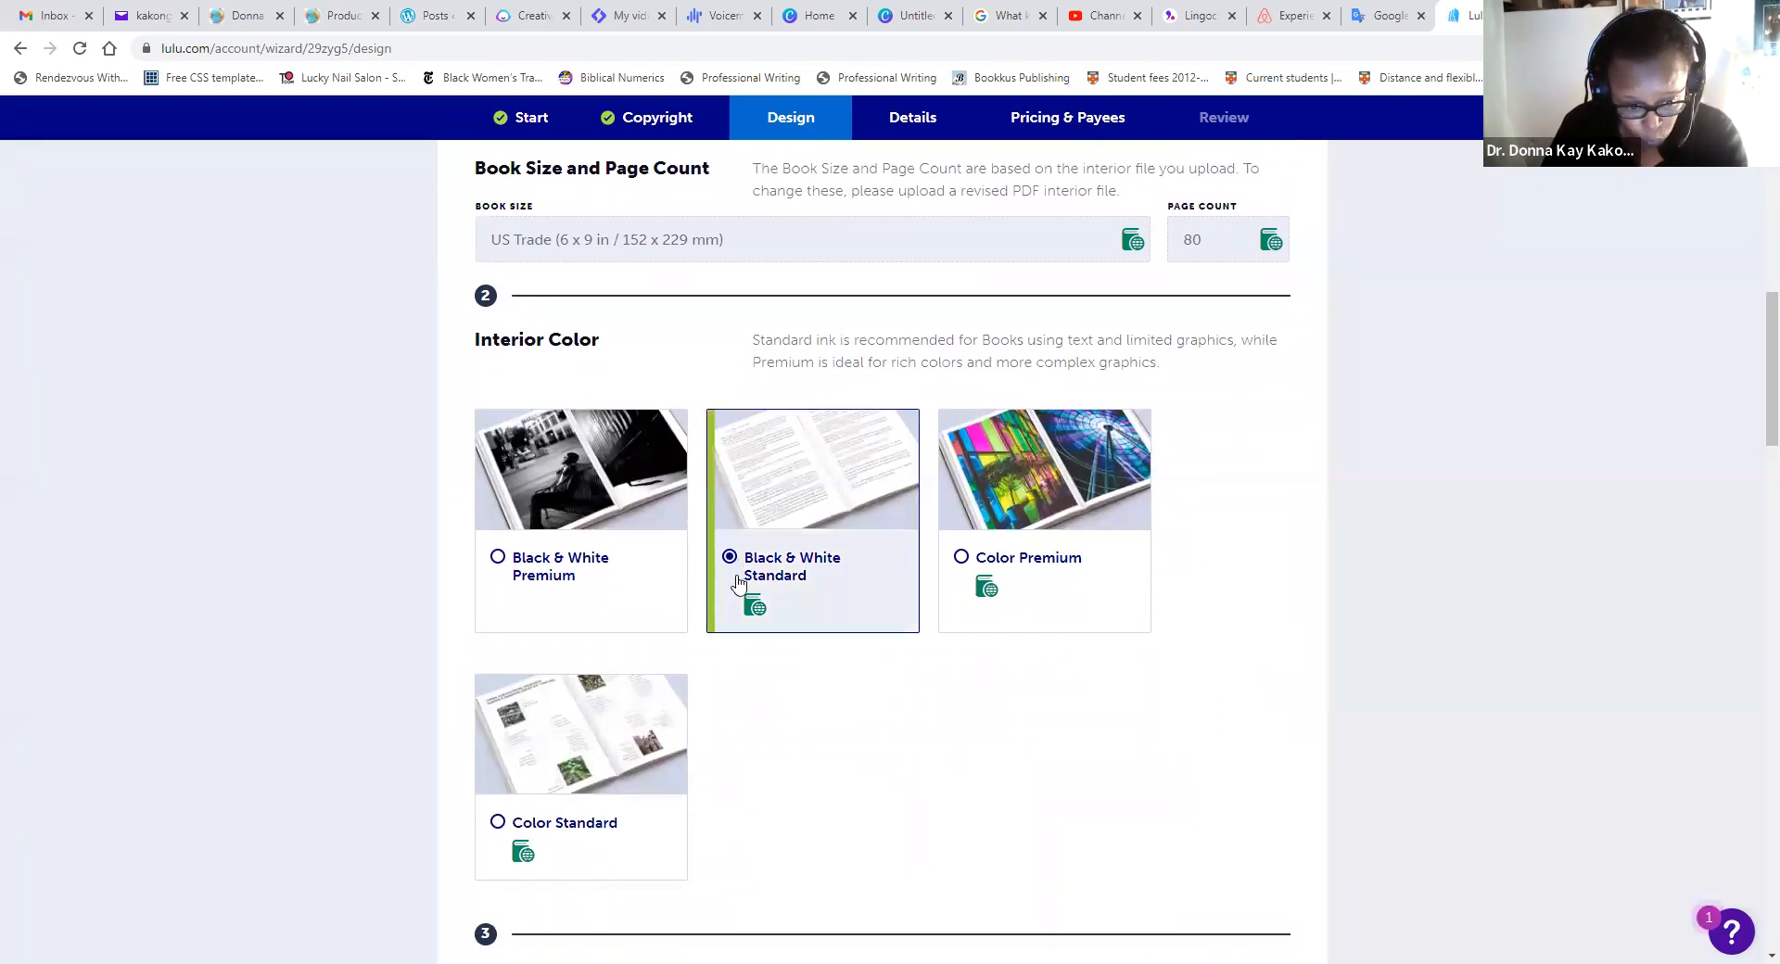
- Choose 60# Cream as the book's paper type
scroll(729, 778, down, 5)
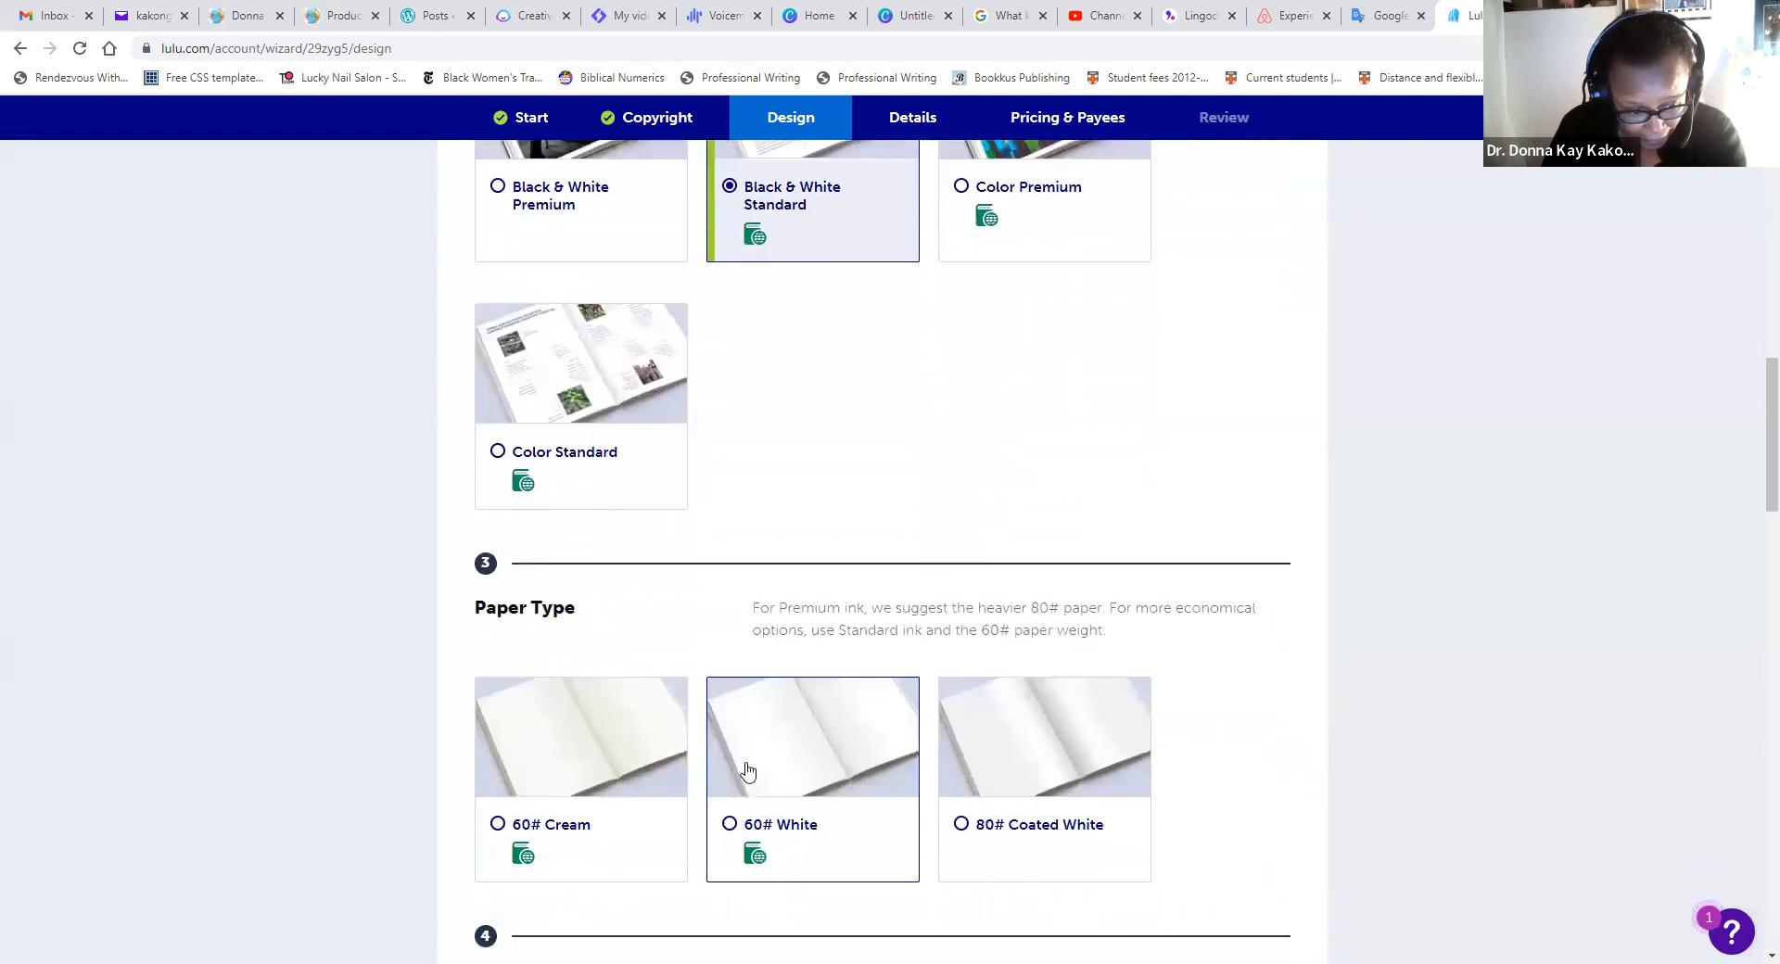
scroll(1029, 813, down, 1)
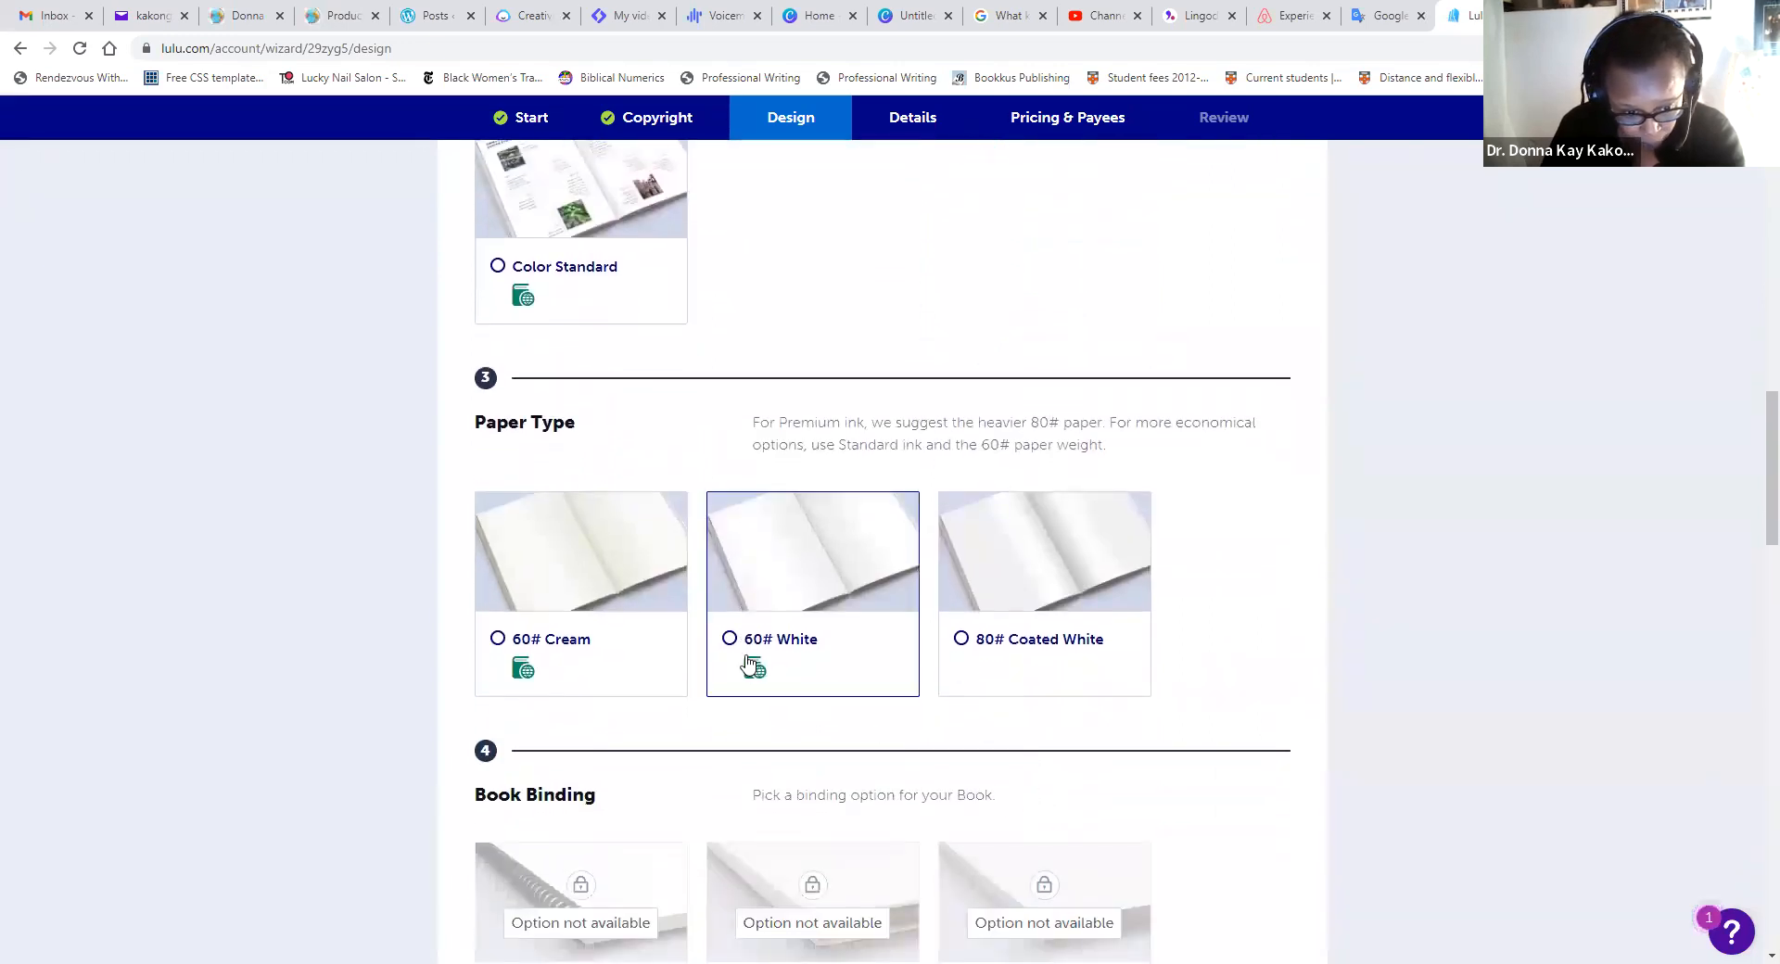
click(524, 660)
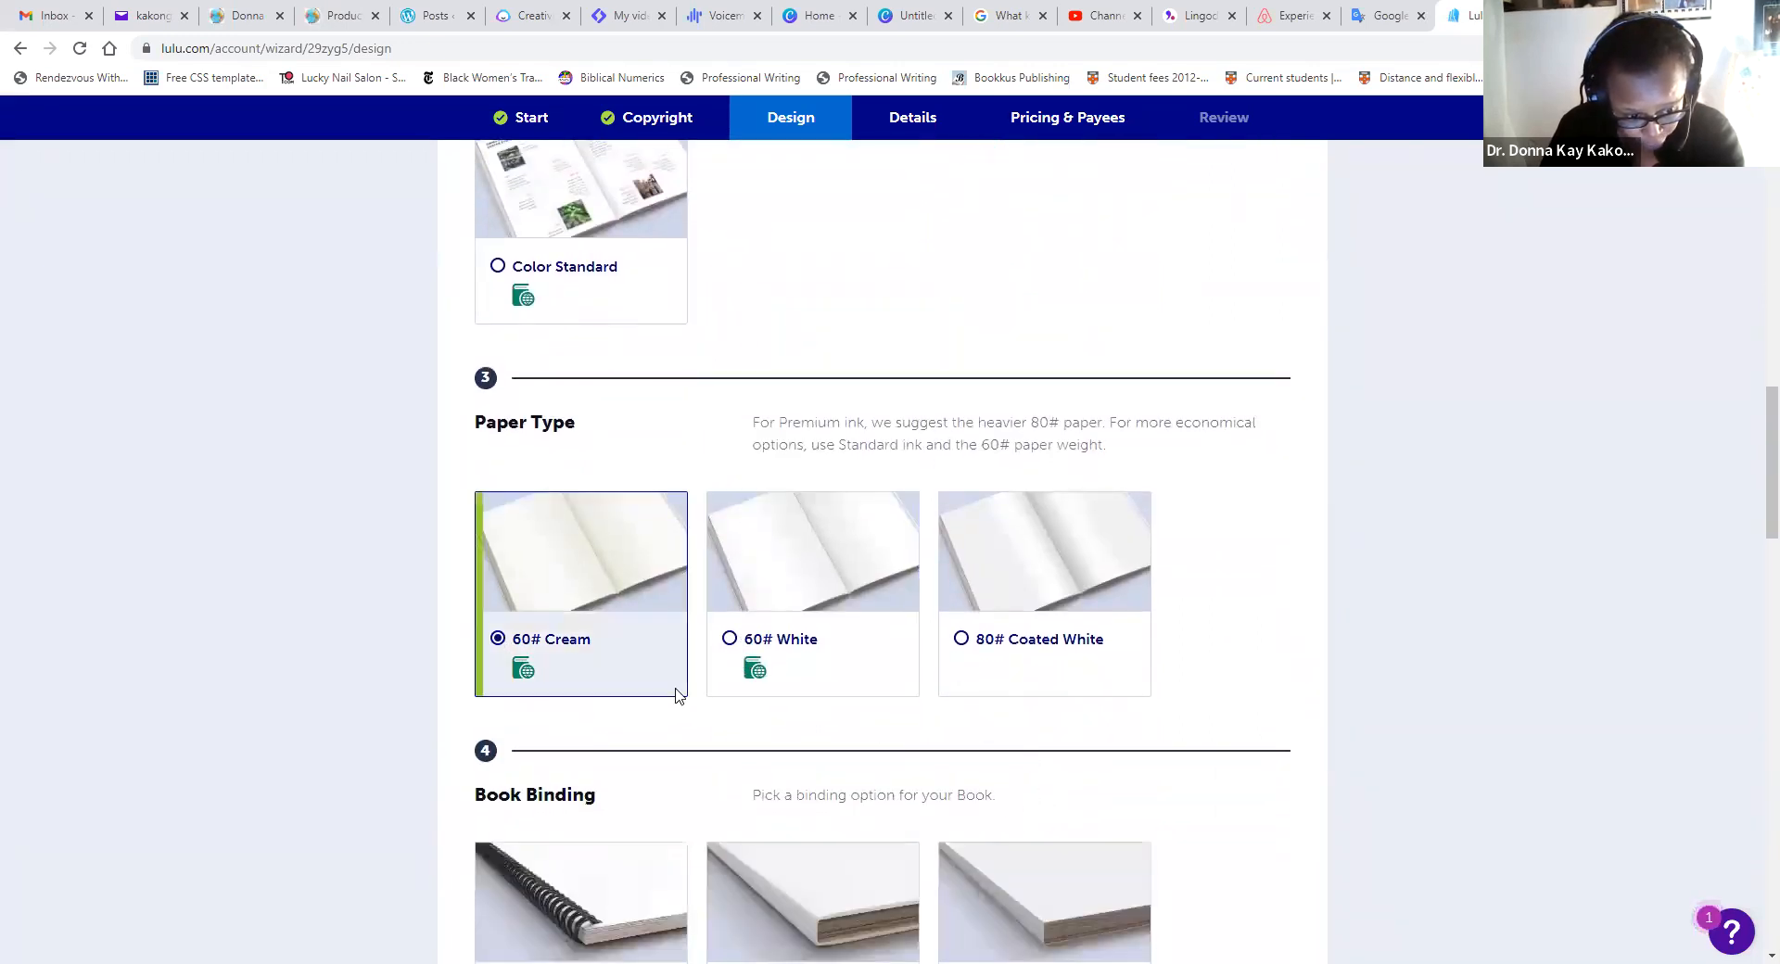
- Choose Hardcover binding with a Glossy cover finish for the book
scroll(991, 795, down, 4)
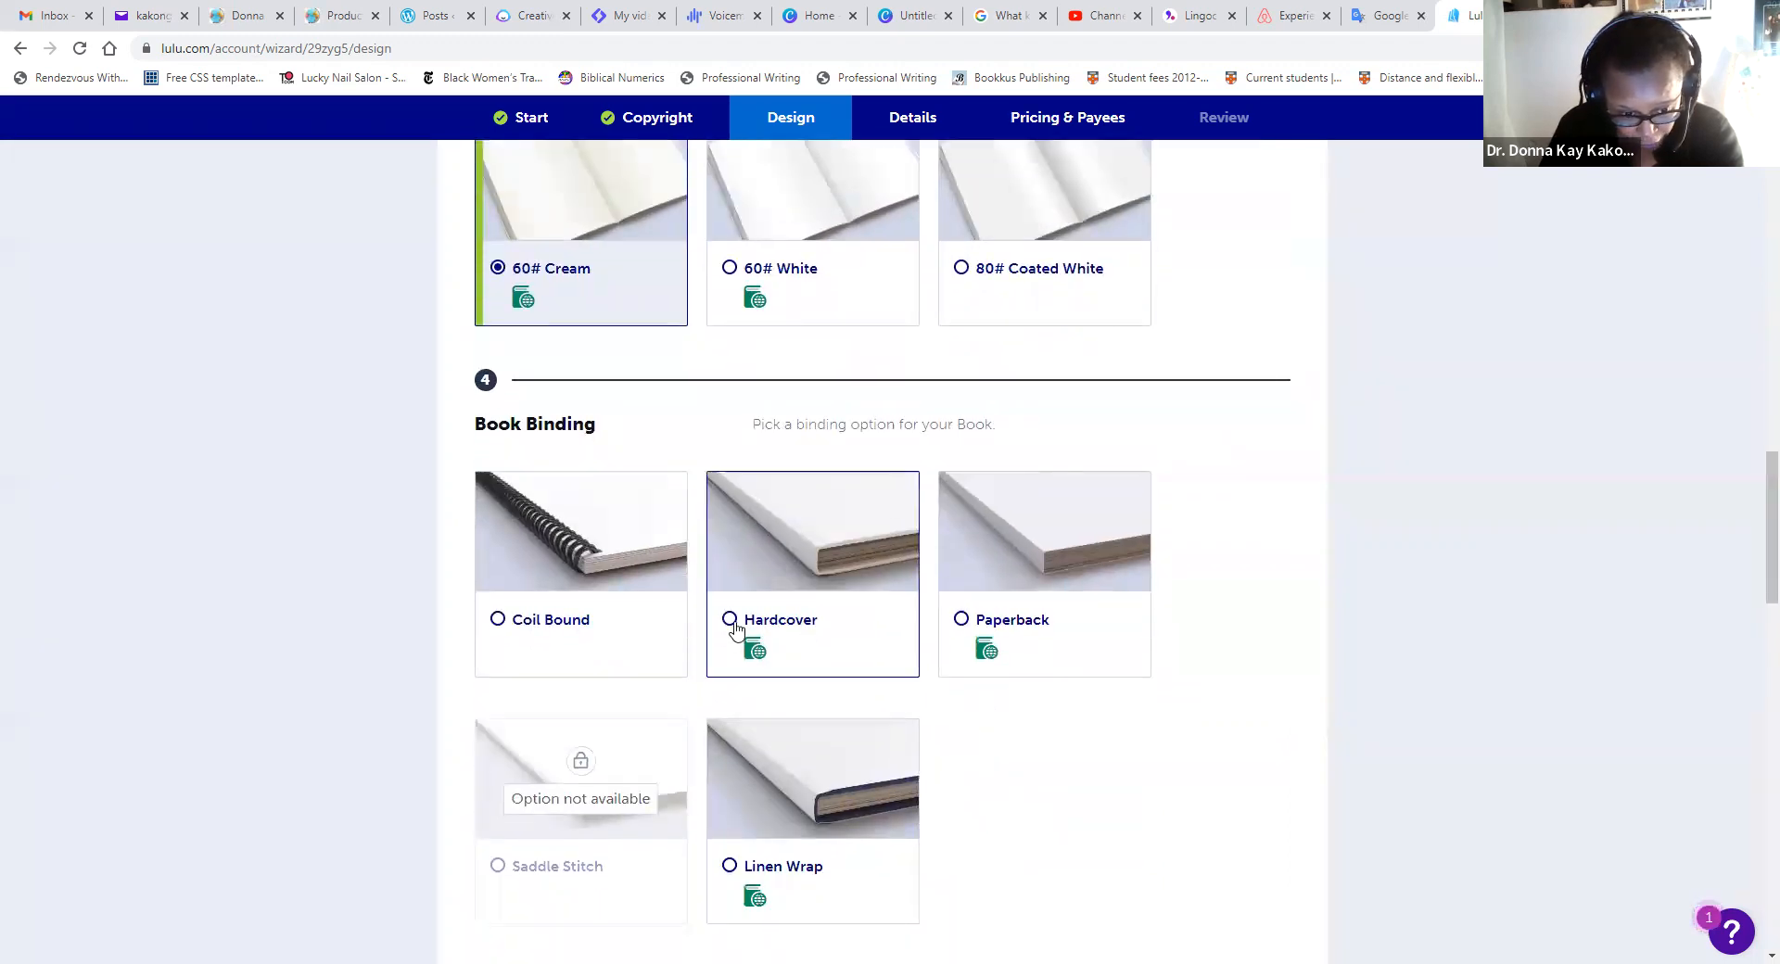
click(780, 671)
scroll(1168, 794, down, 6)
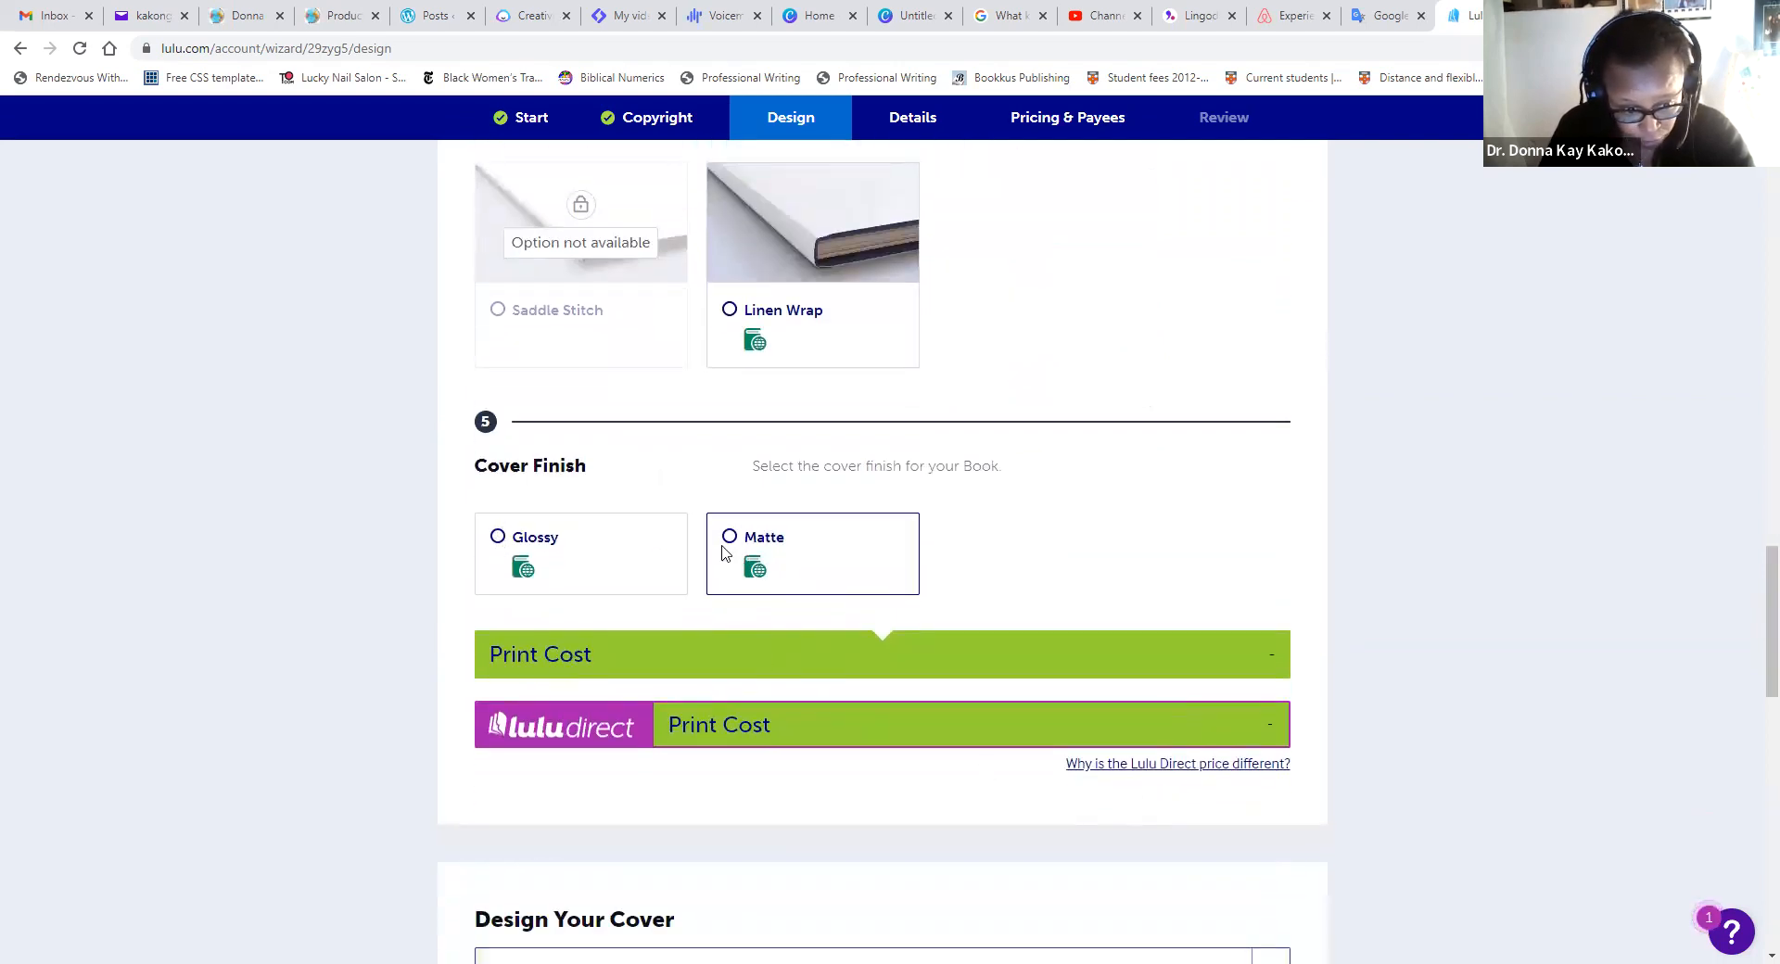
click(500, 545)
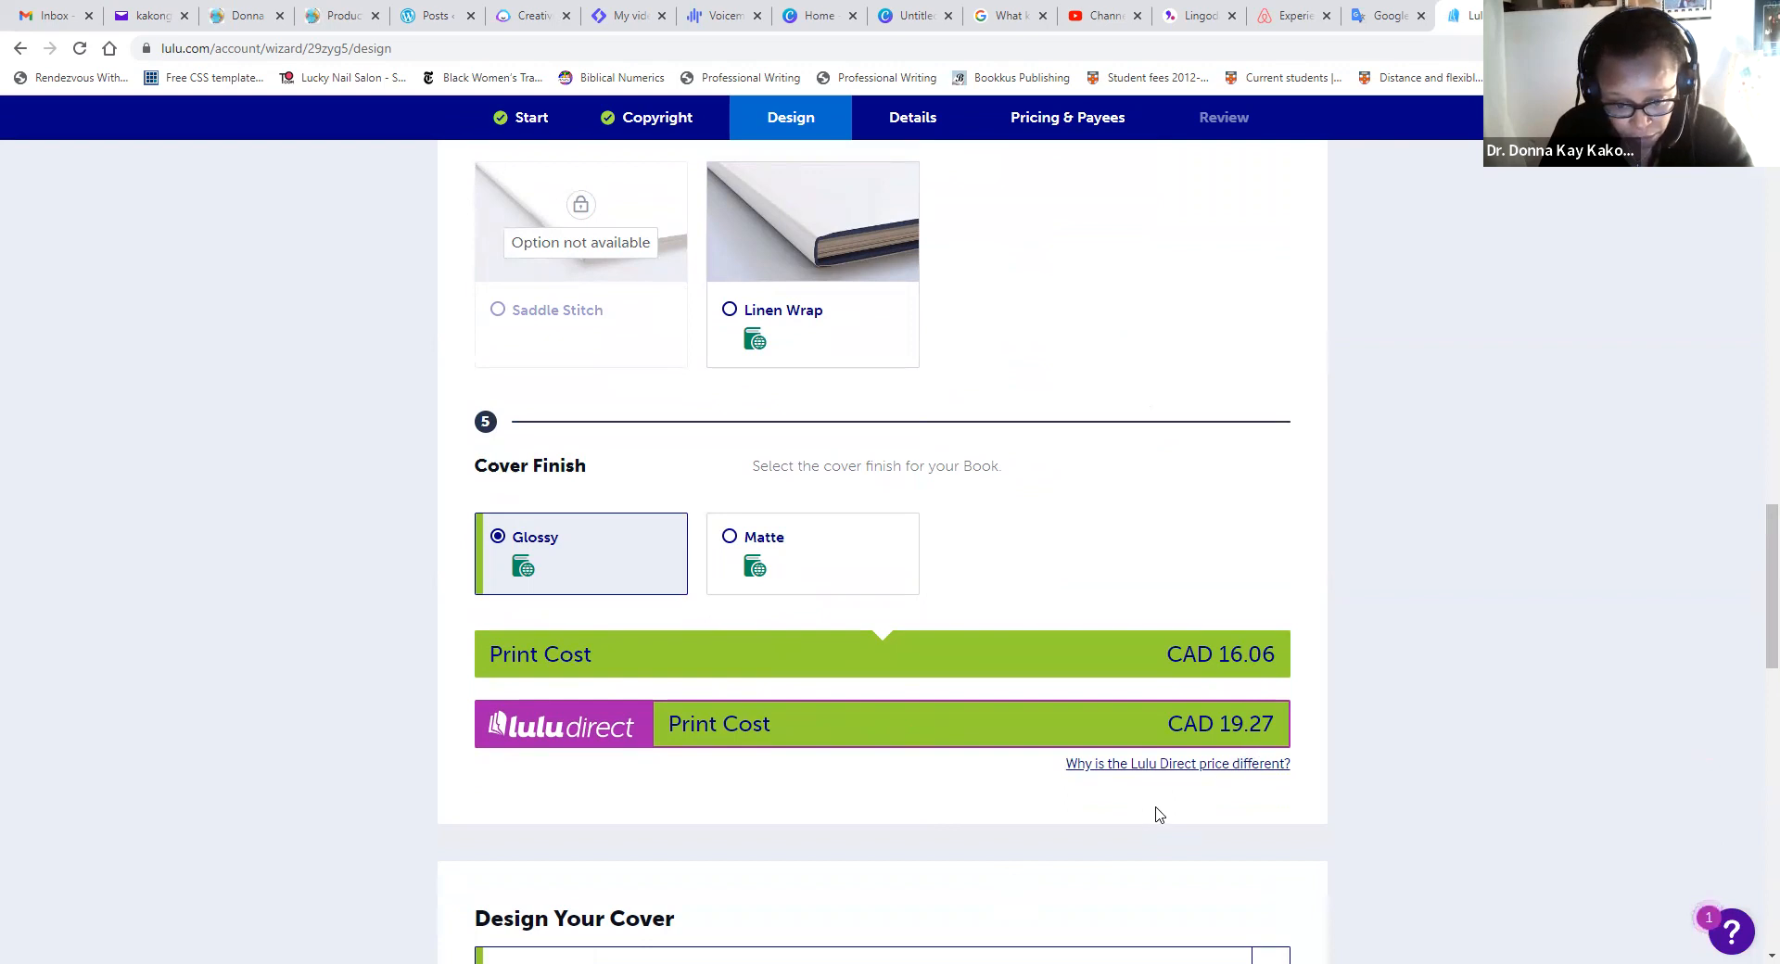
- Select Cover Creator Powered by Canva for the cover and open the Canva designer
scroll(1139, 803, down, 3)
scroll(1131, 802, down, 8)
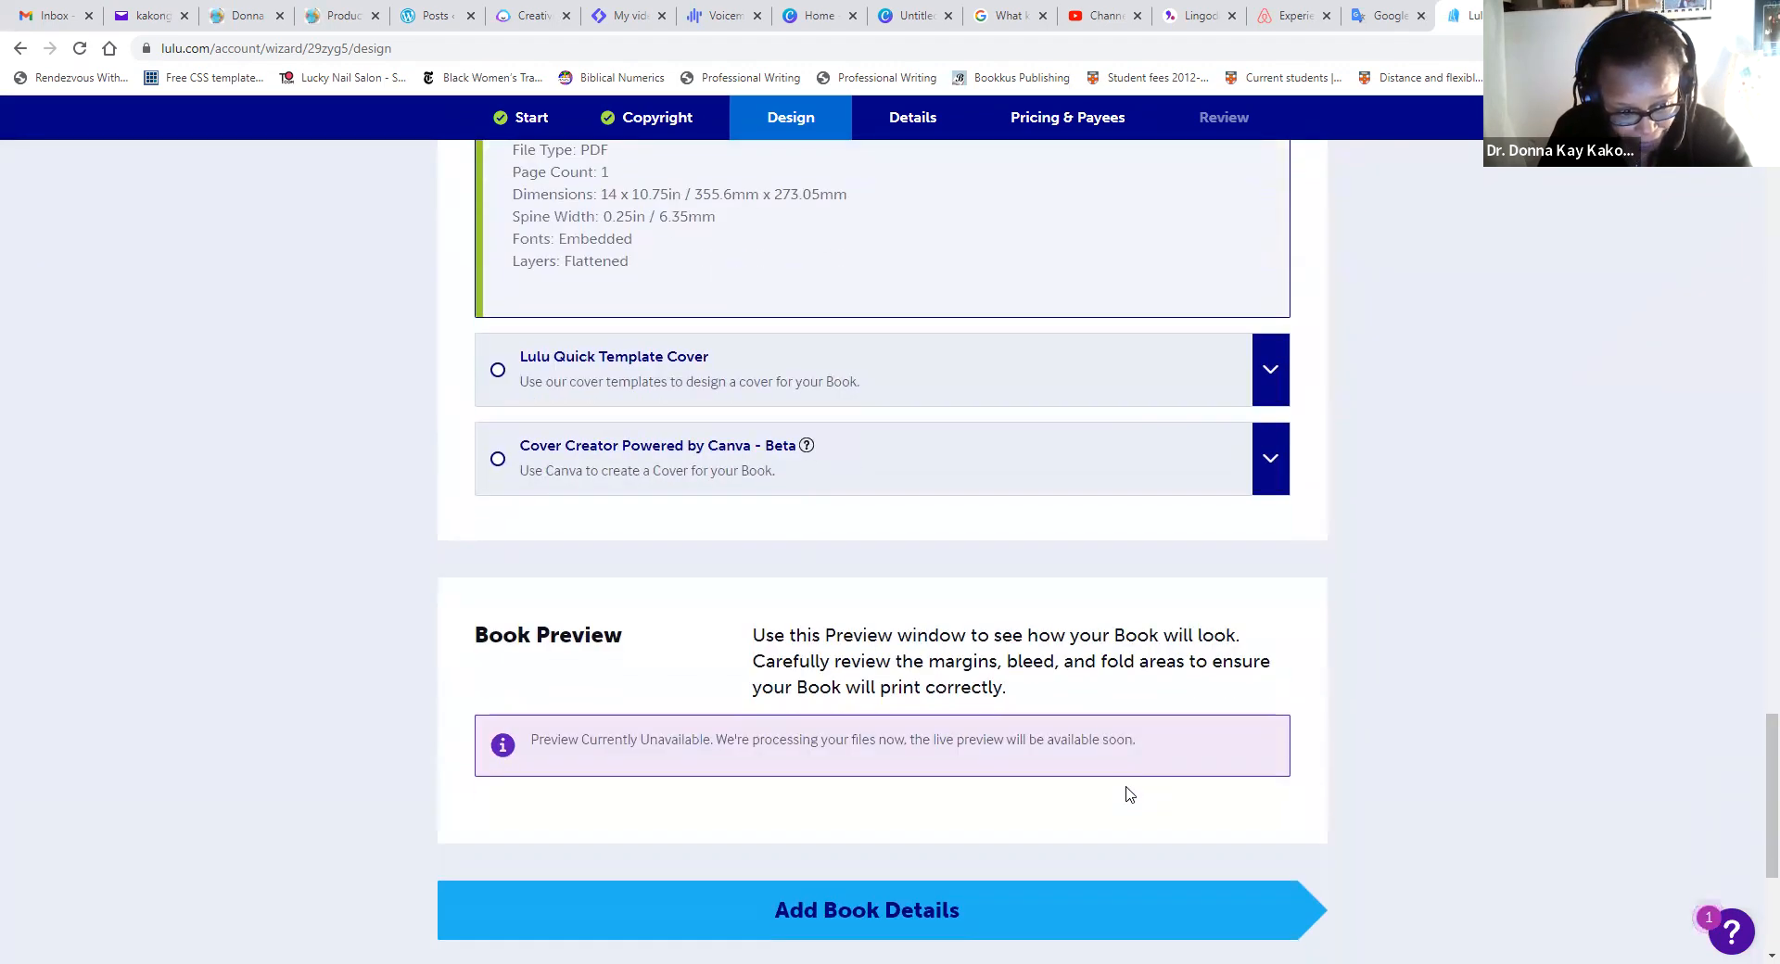
scroll(964, 733, up, 2)
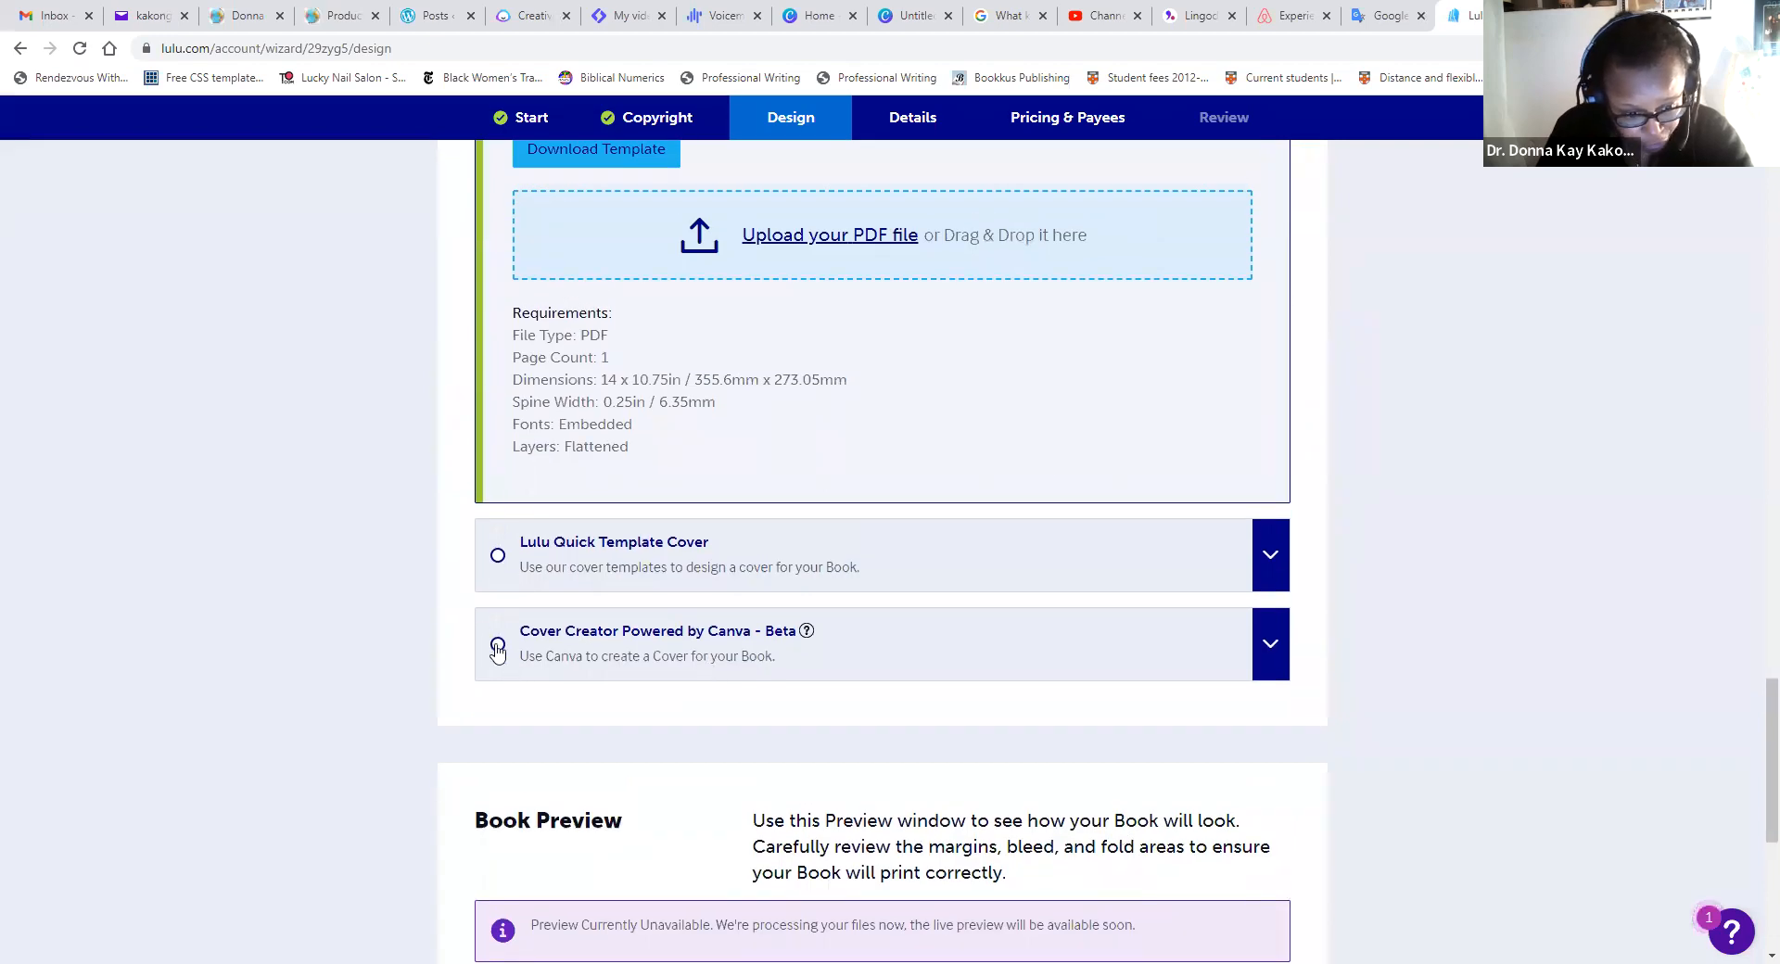
click(584, 655)
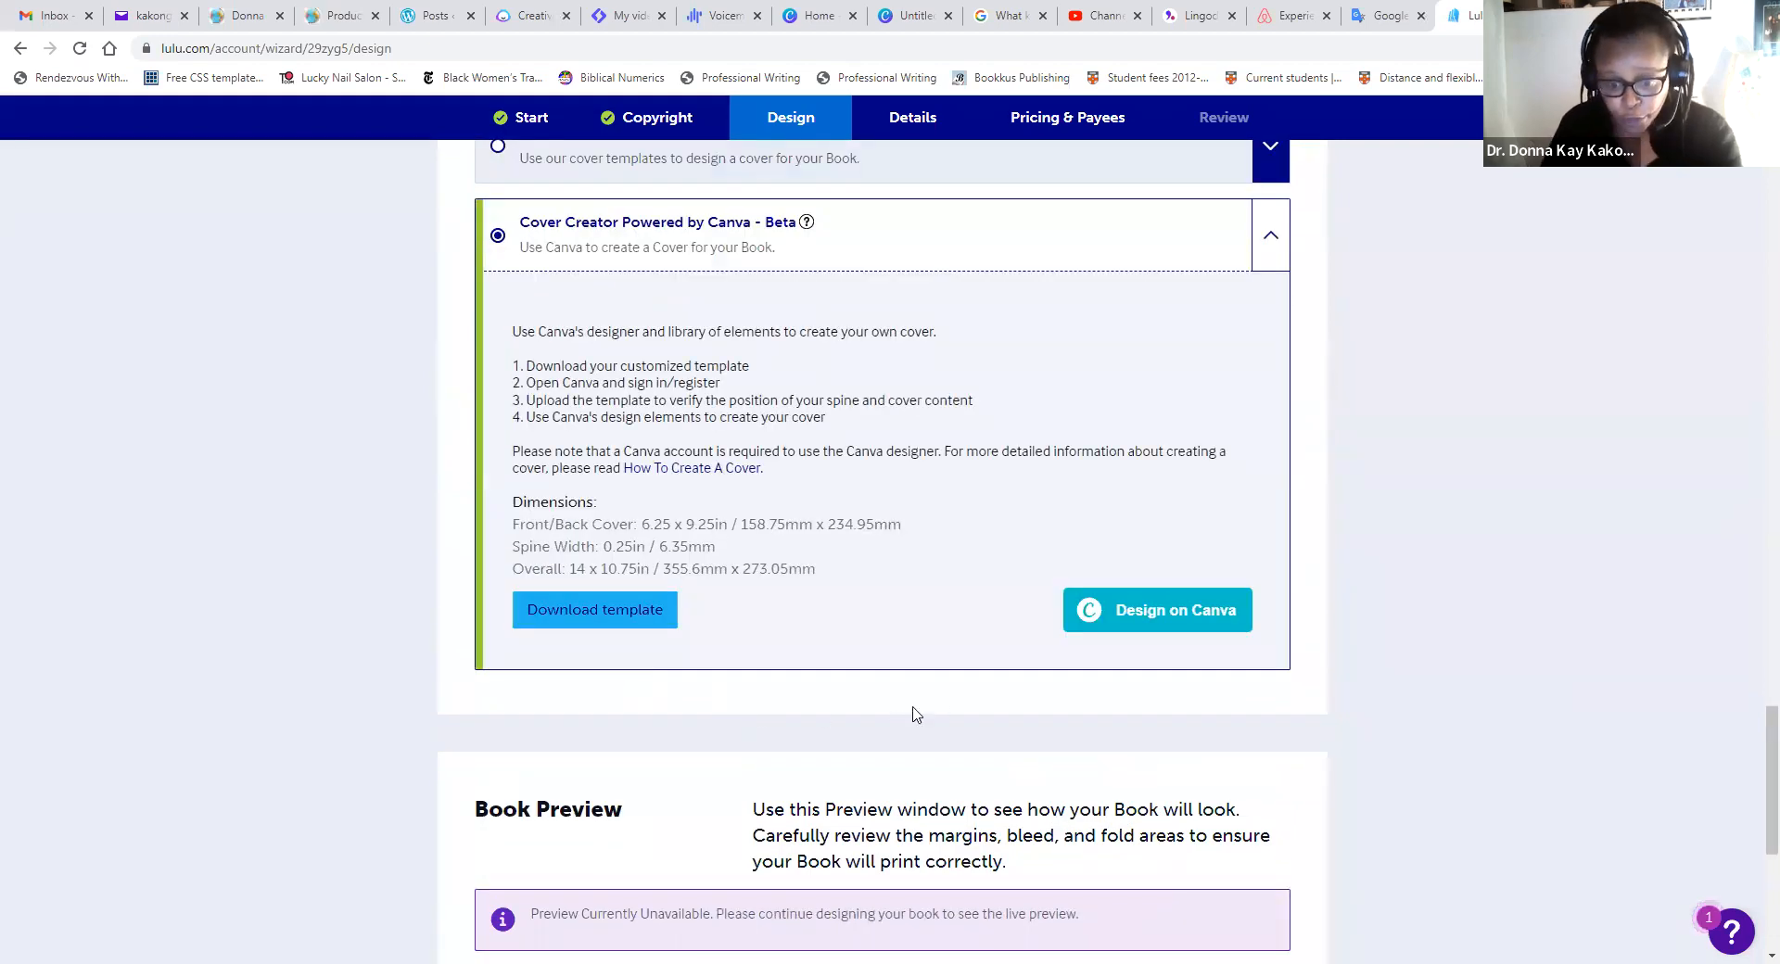
click(1188, 628)
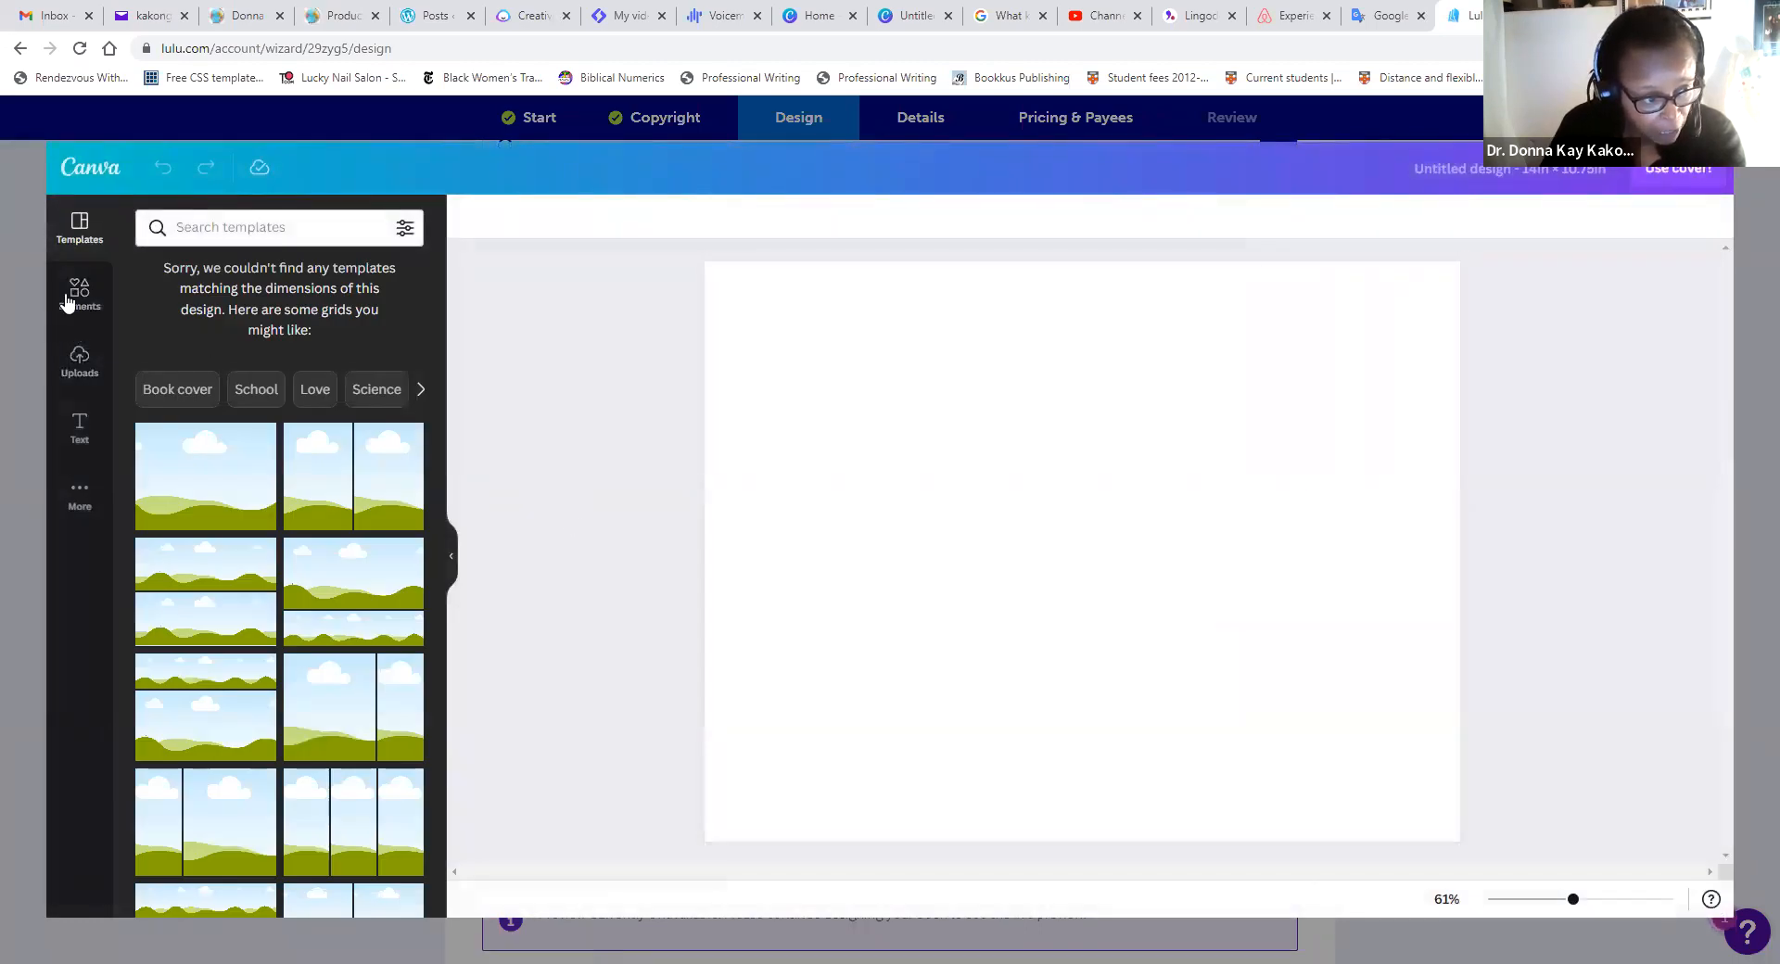
- Upload the JPG cover image whose file name begins with d4554cd1 from the Downloads folder to the Canva uploads
click(81, 372)
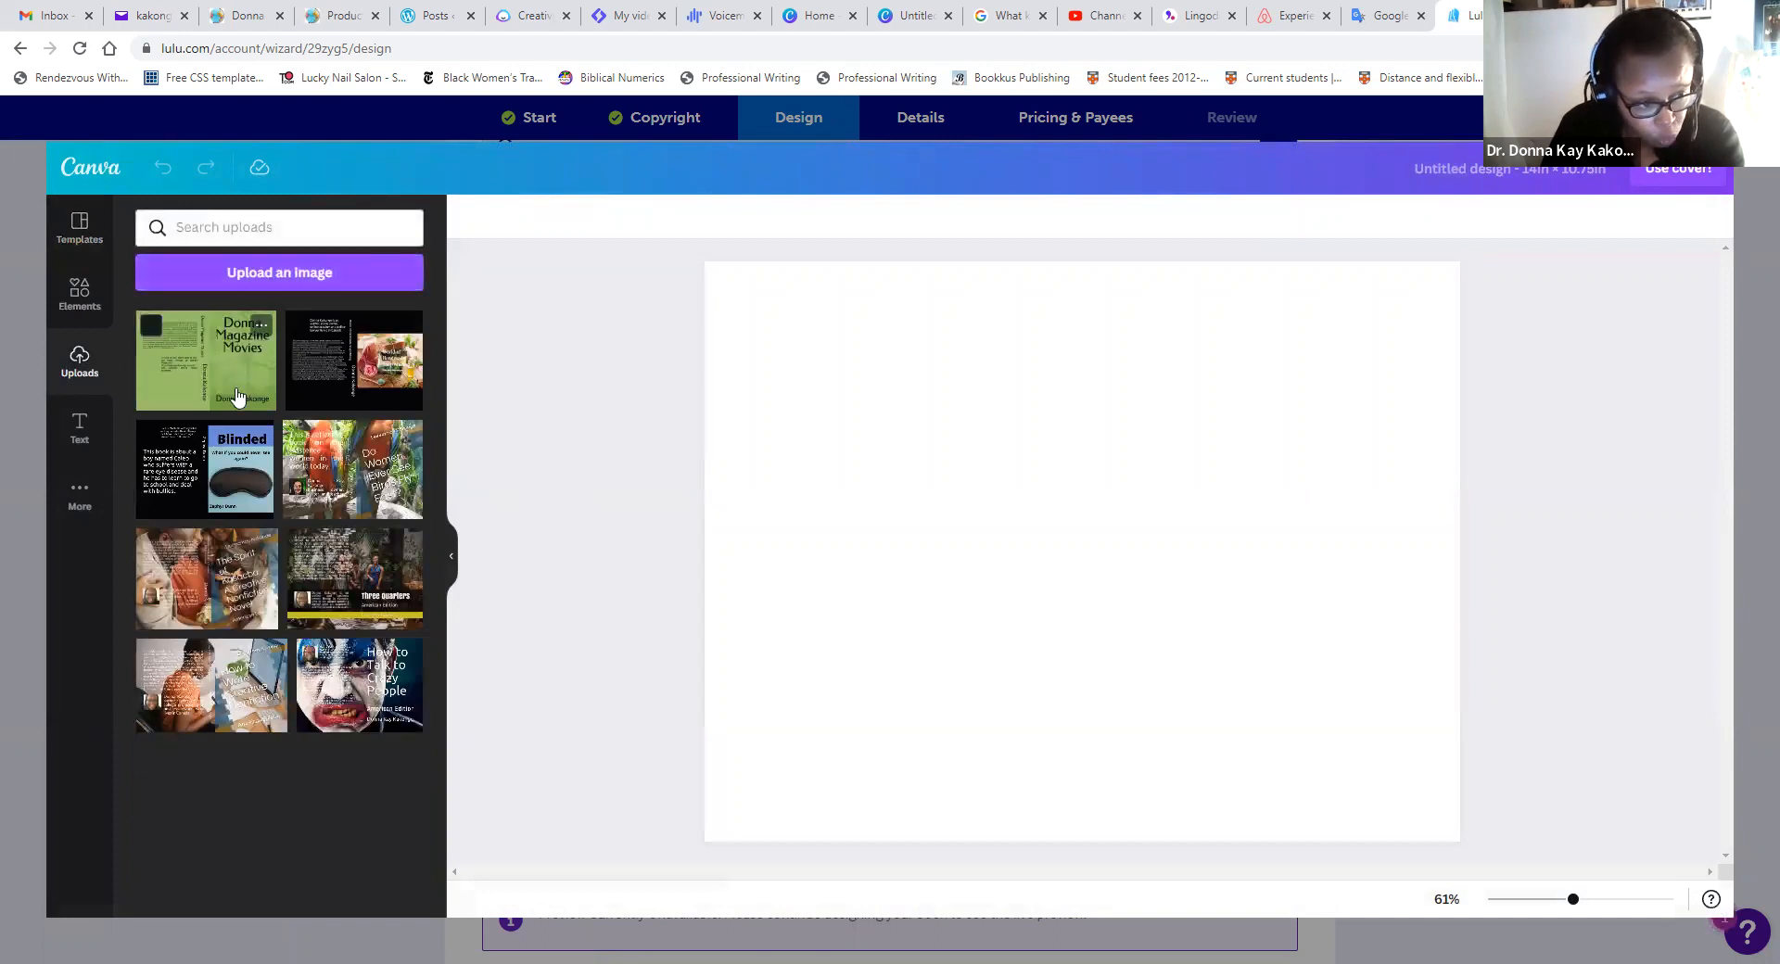
click(285, 286)
scroll(62, 278, up, 3)
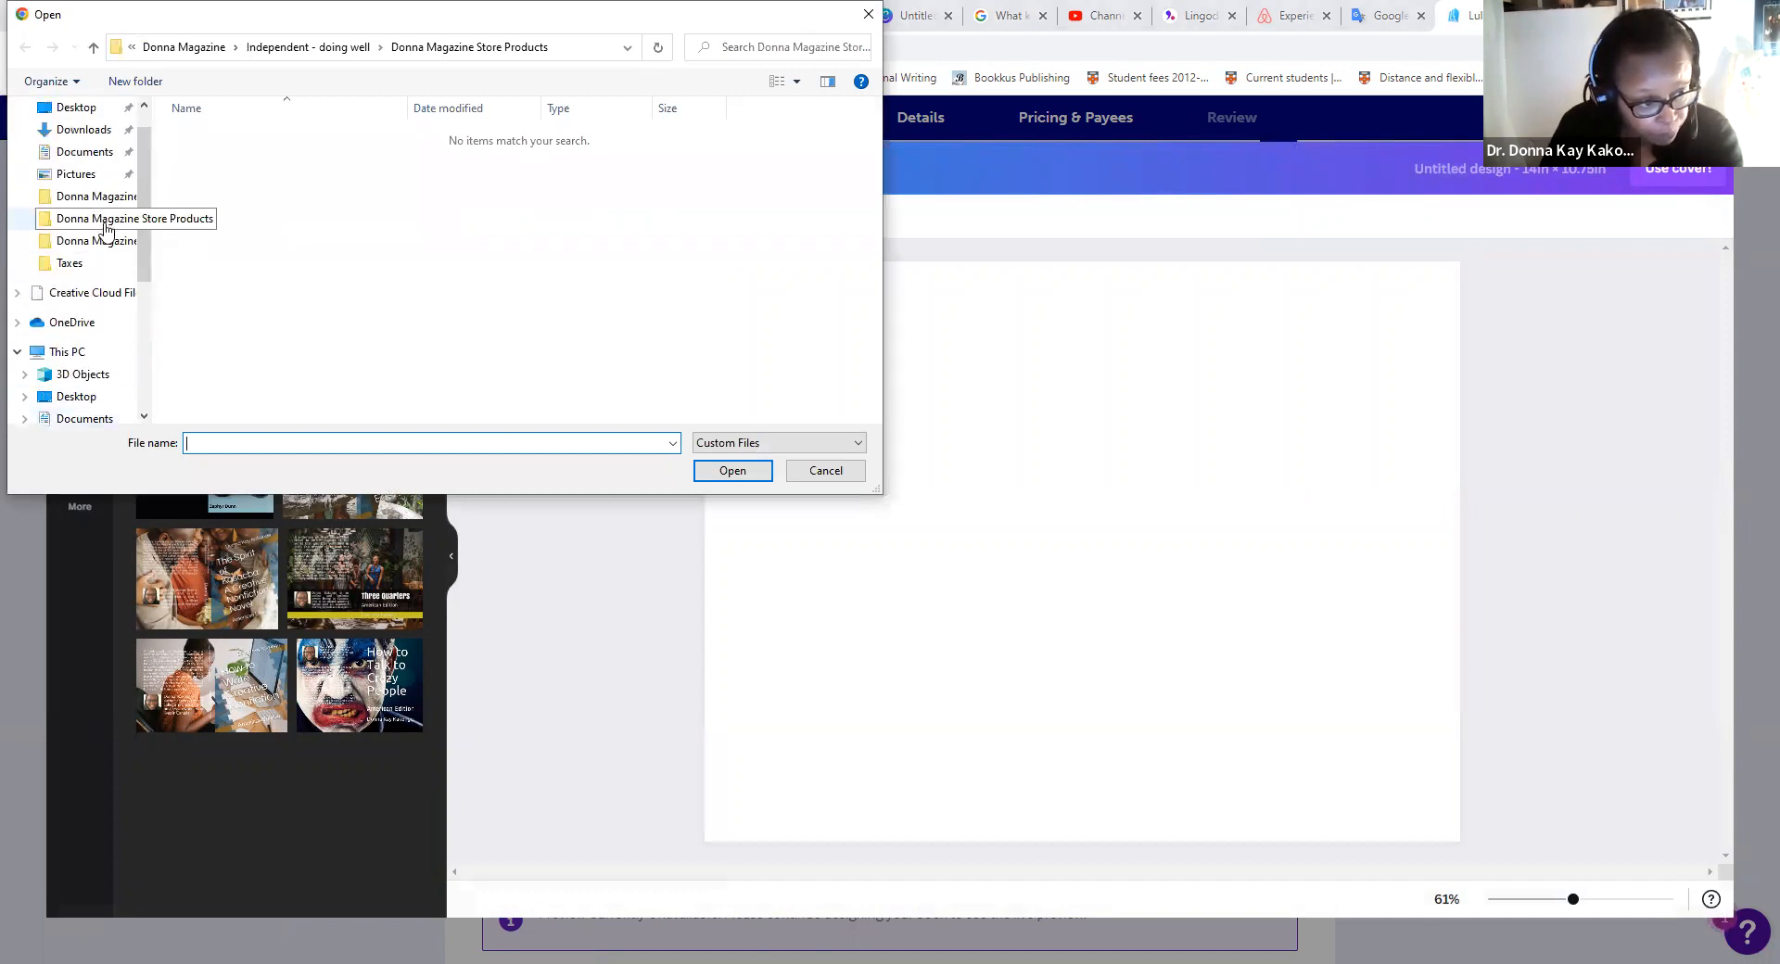
click(101, 224)
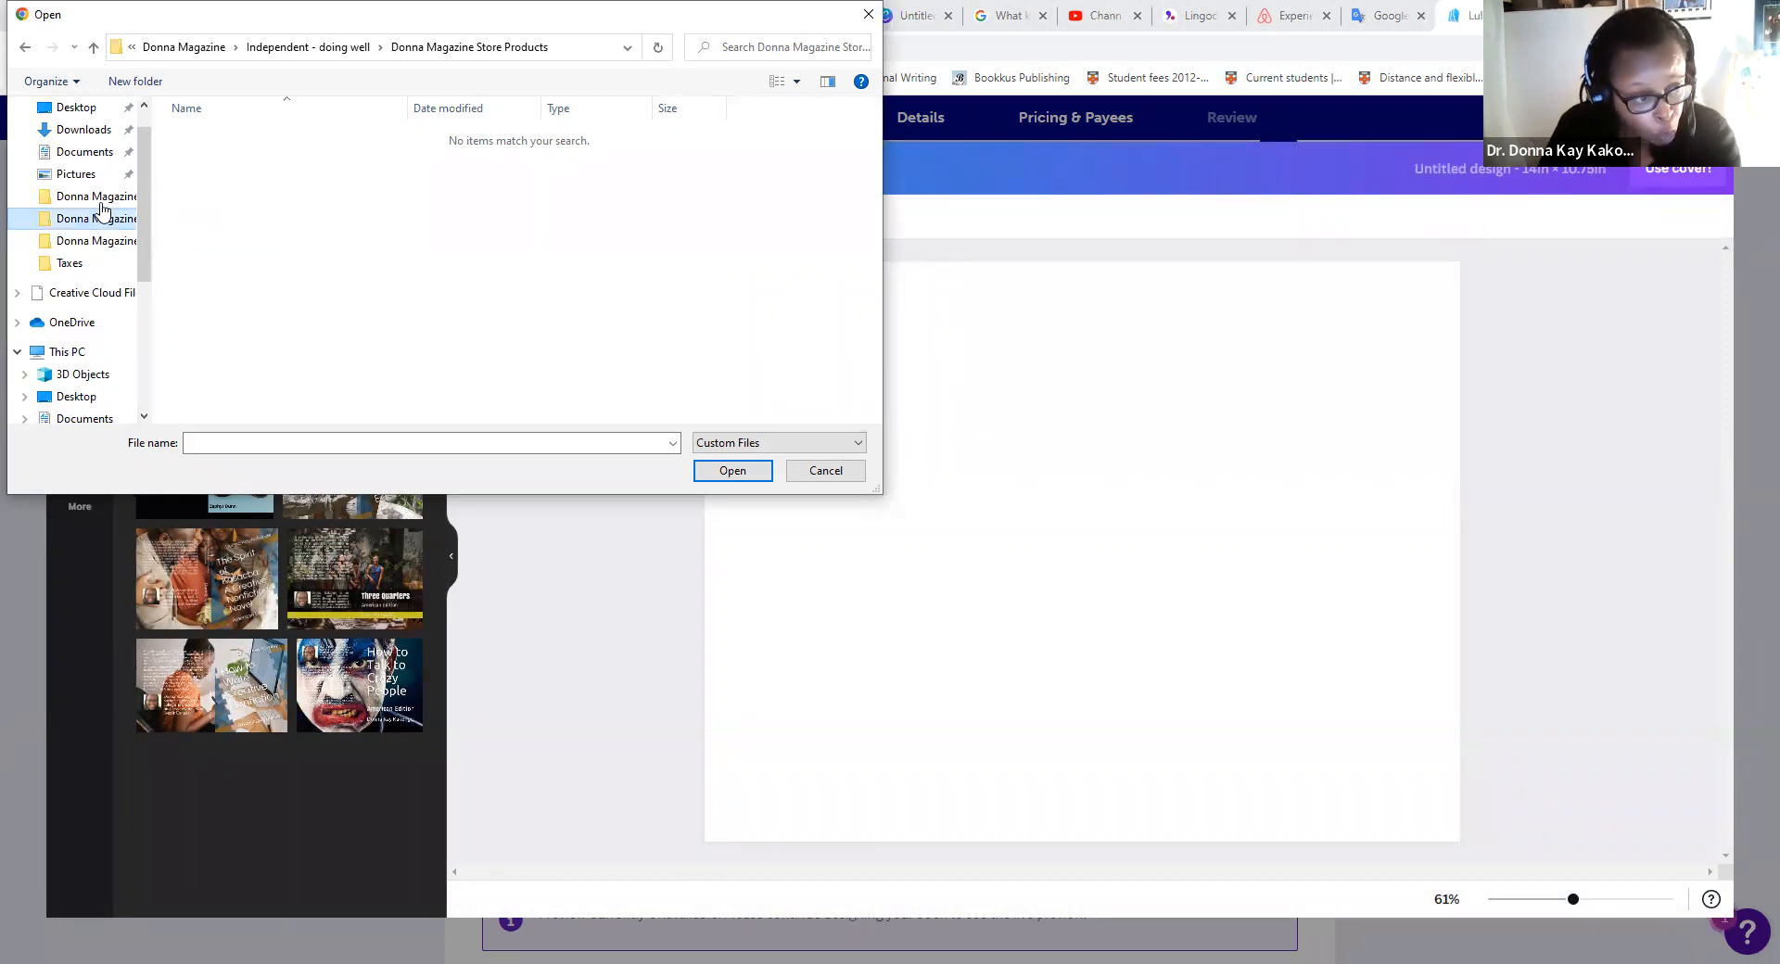
scroll(100, 186, up, 1)
click(109, 171)
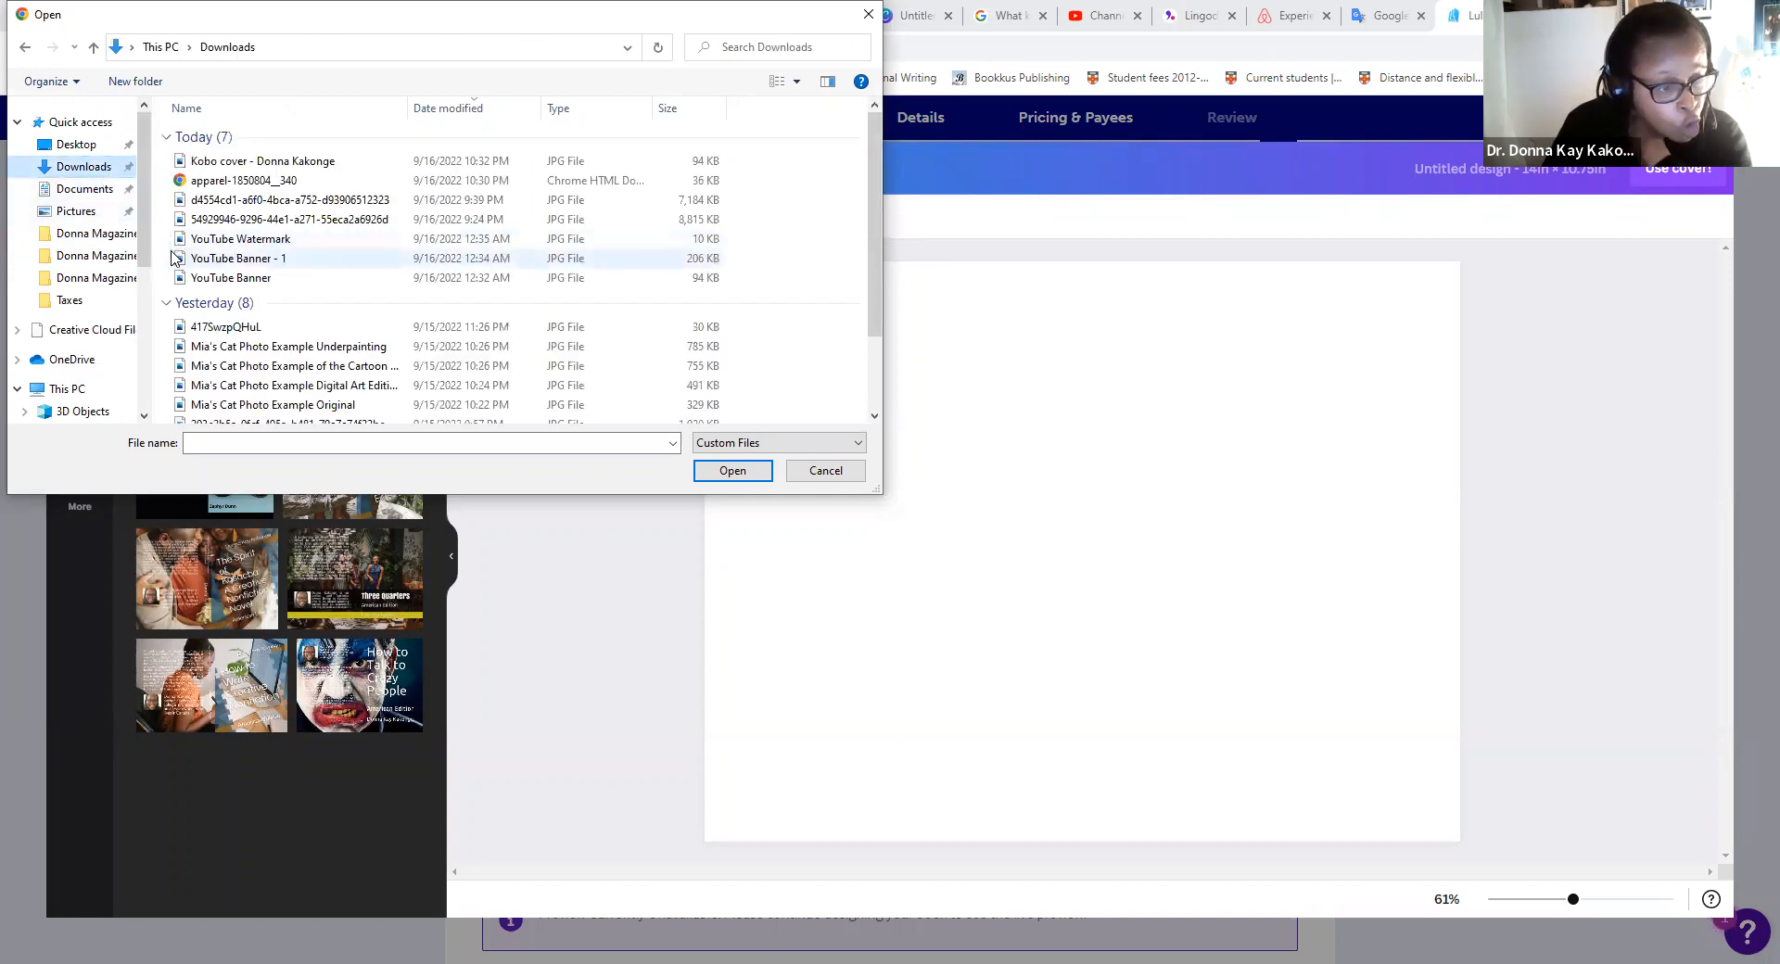
click(188, 202)
key(Return)
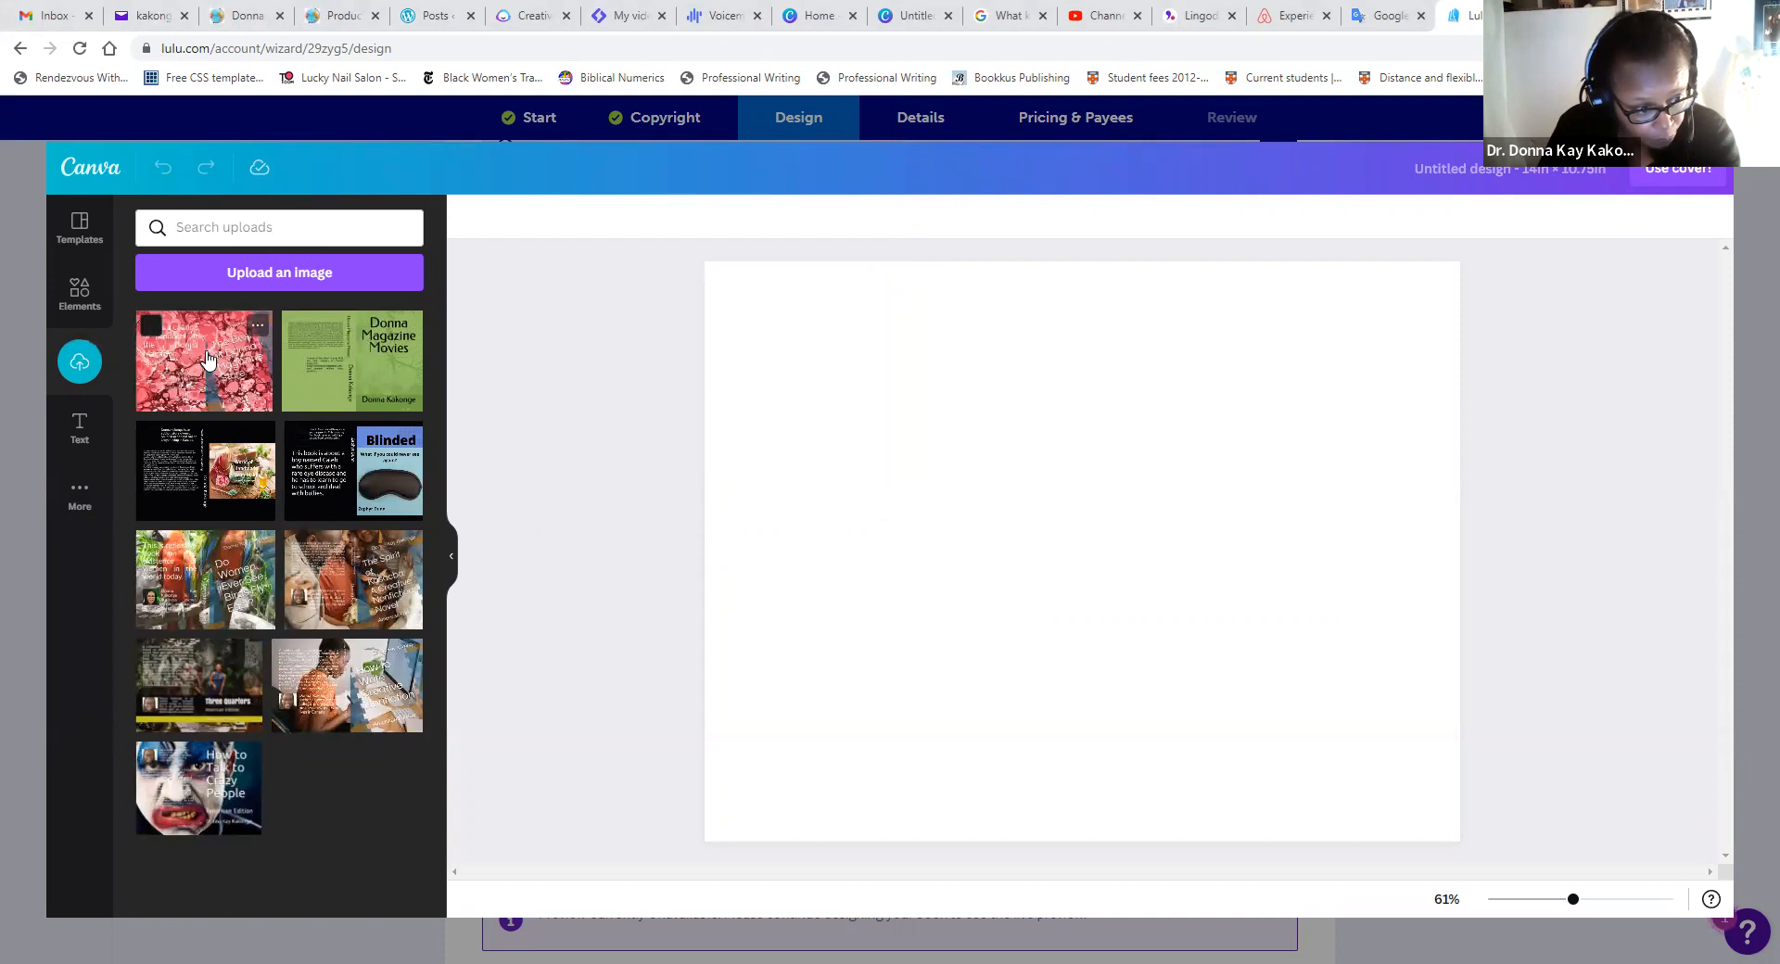
- Place the uploaded red marbled cover image on the blank page, stretch it to fill the whole page and use the cover
drag(222, 355, 888, 375)
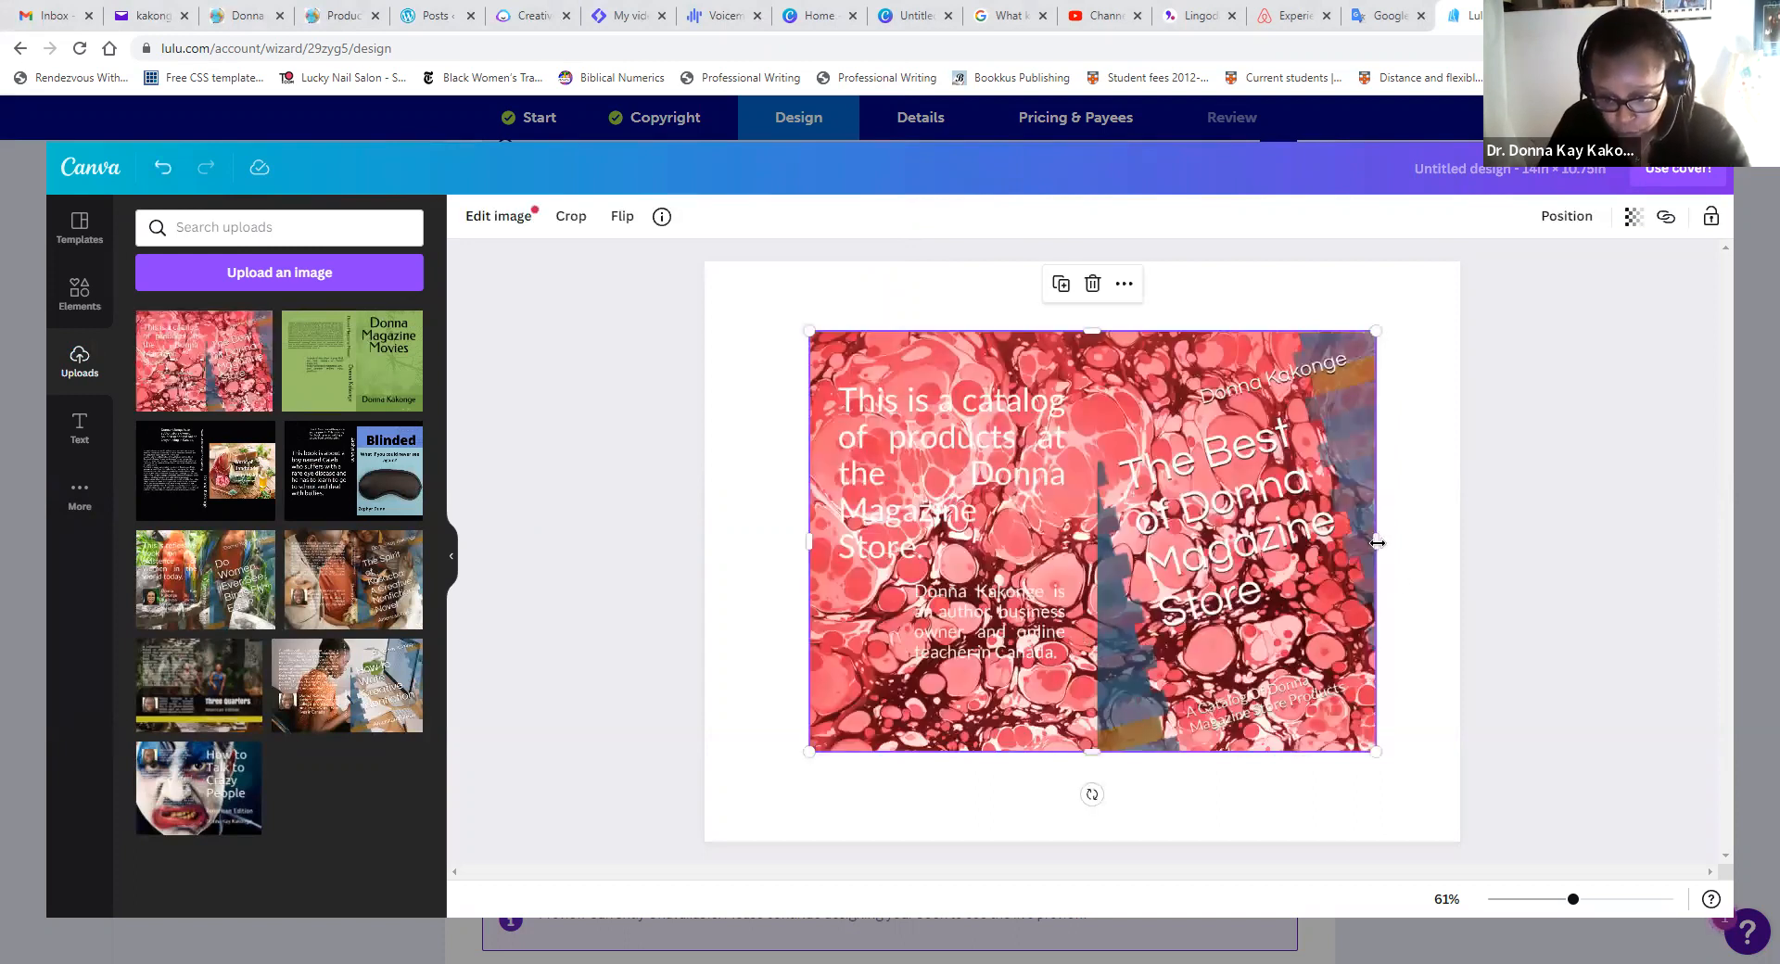
drag(1377, 540, 1452, 542)
drag(1133, 330, 1129, 270)
drag(810, 506, 705, 505)
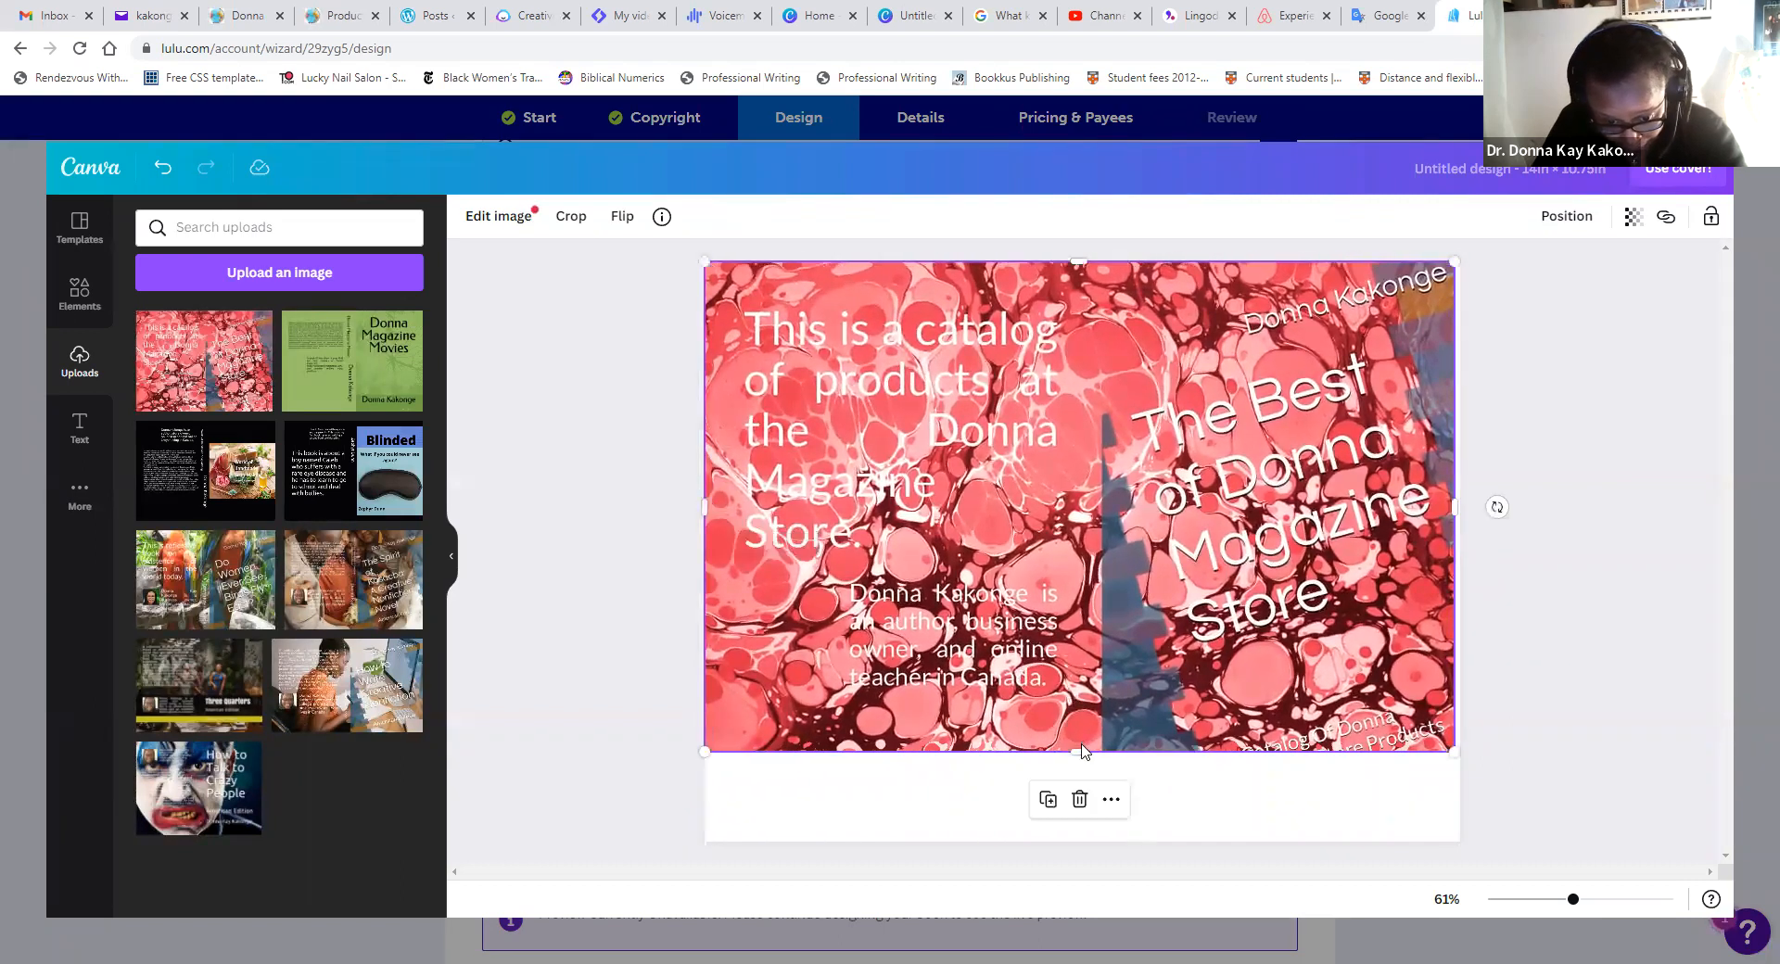
drag(1071, 810, 1058, 837)
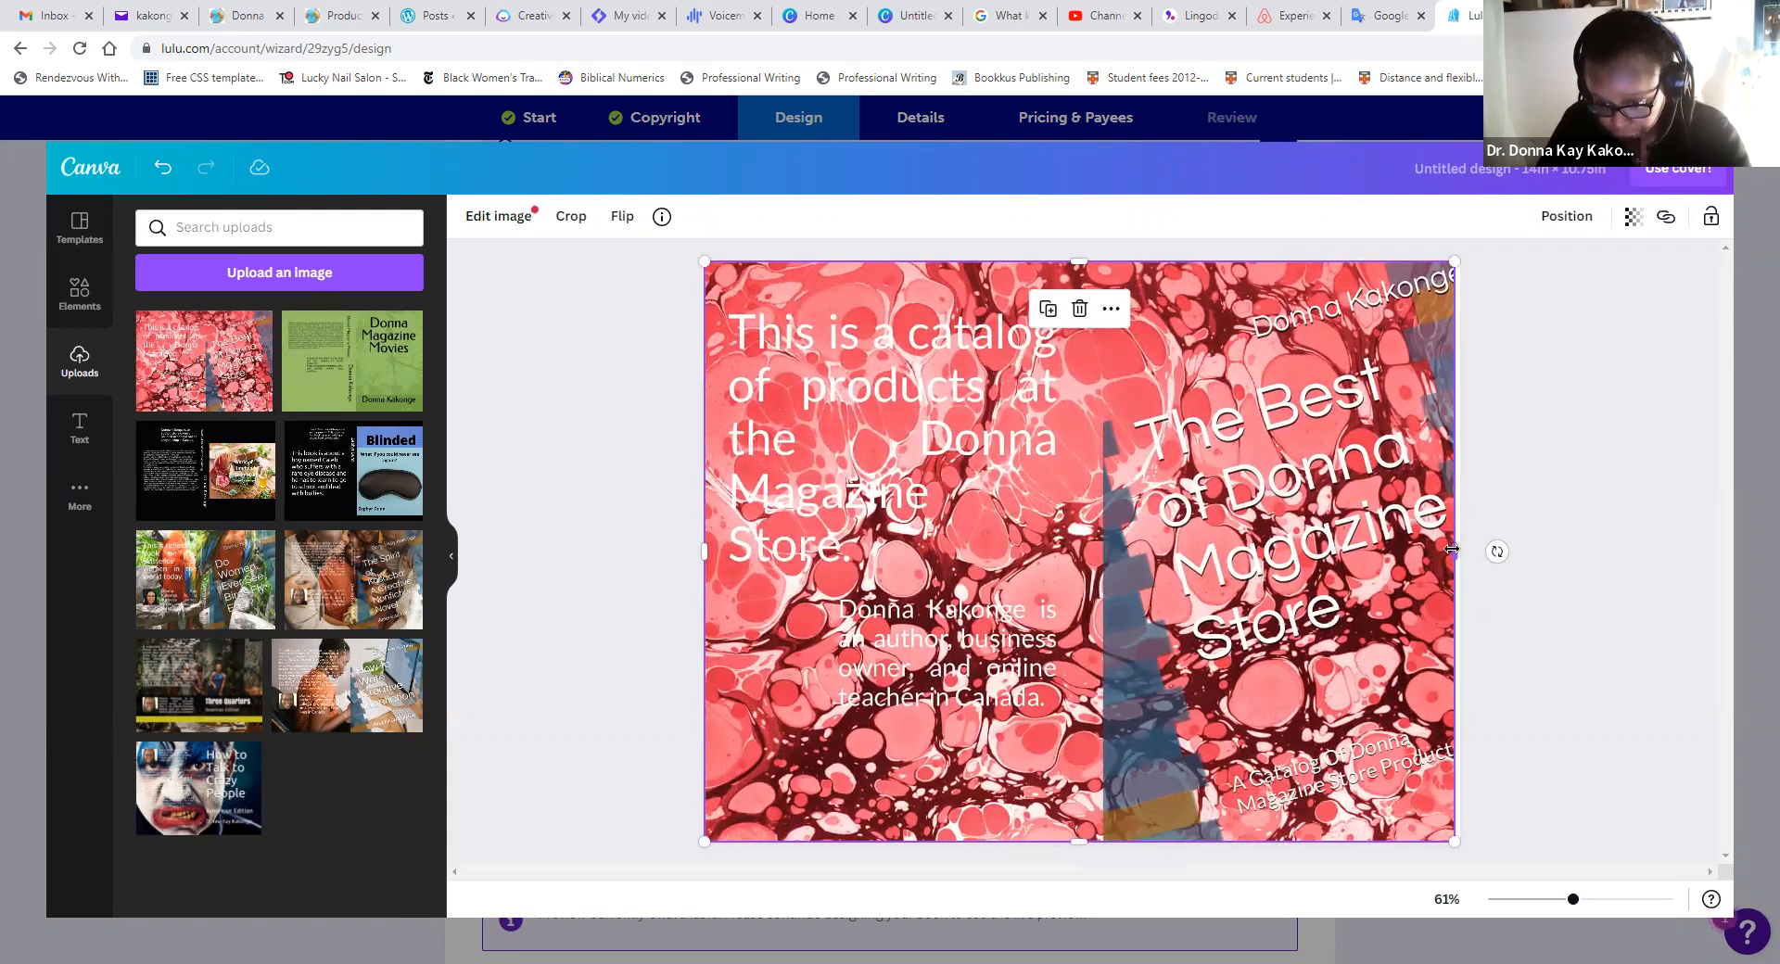
drag(1459, 551, 1461, 553)
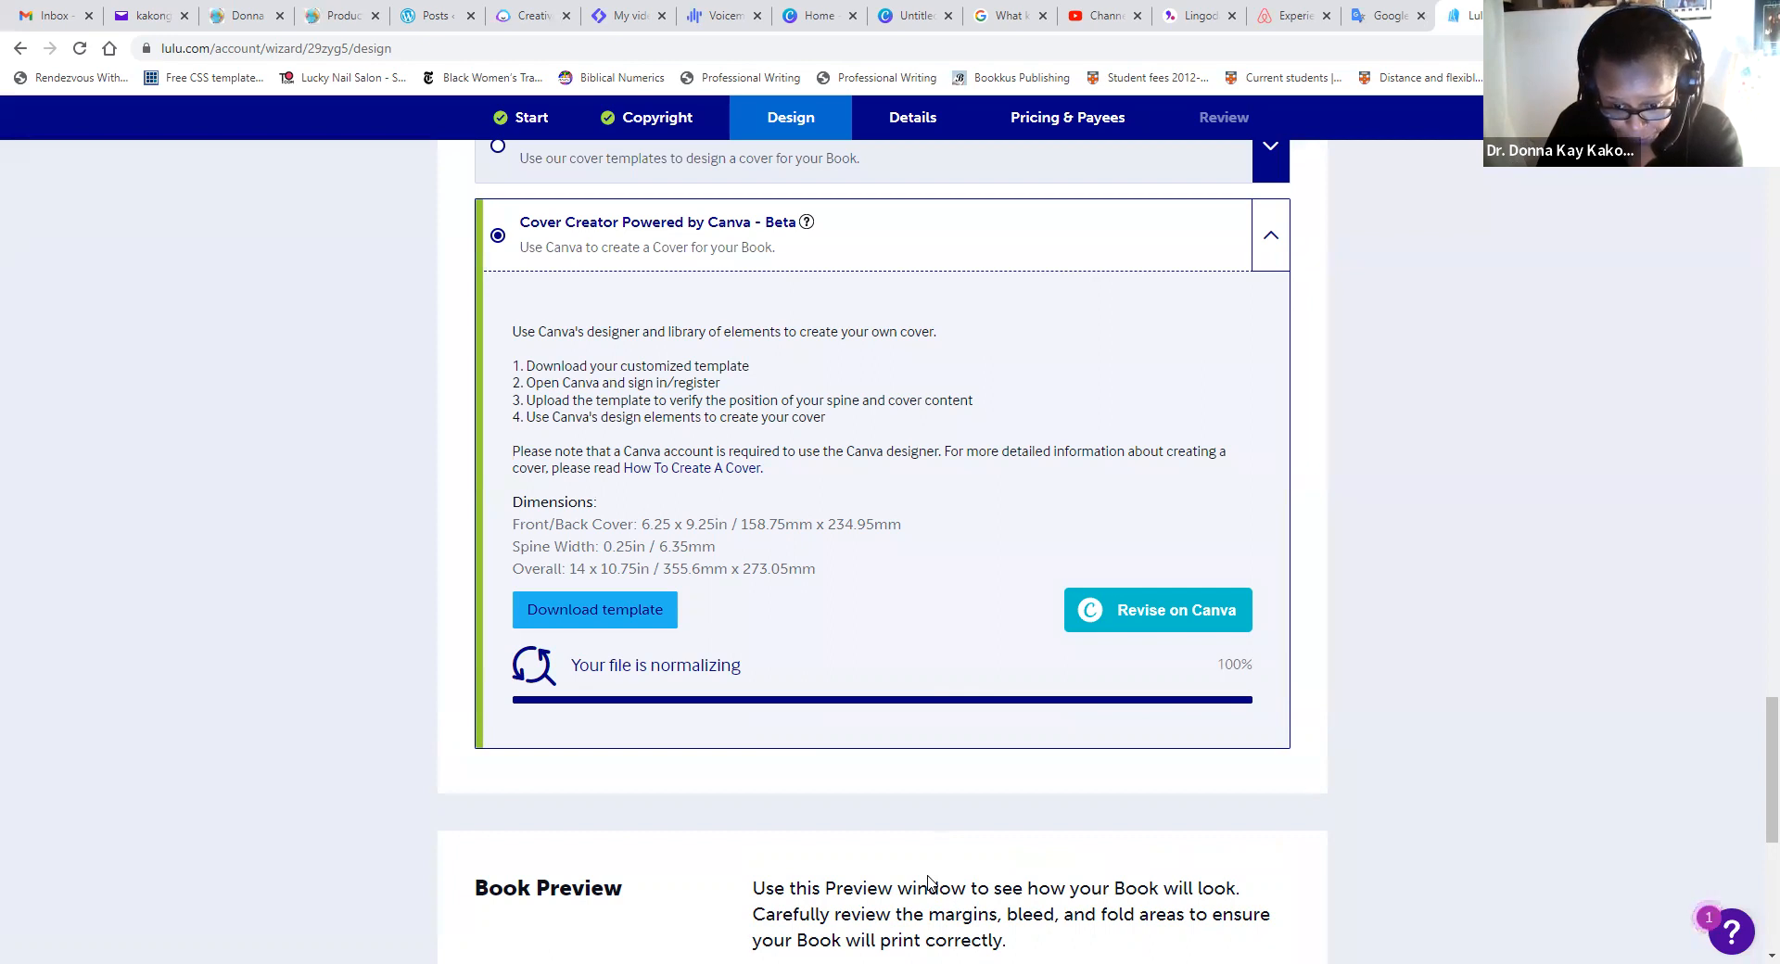
- Turn off the Margin, Wrap, Folds and Trim overlays in the Book Preview to examine the full-page cover
scroll(922, 746, down, 5)
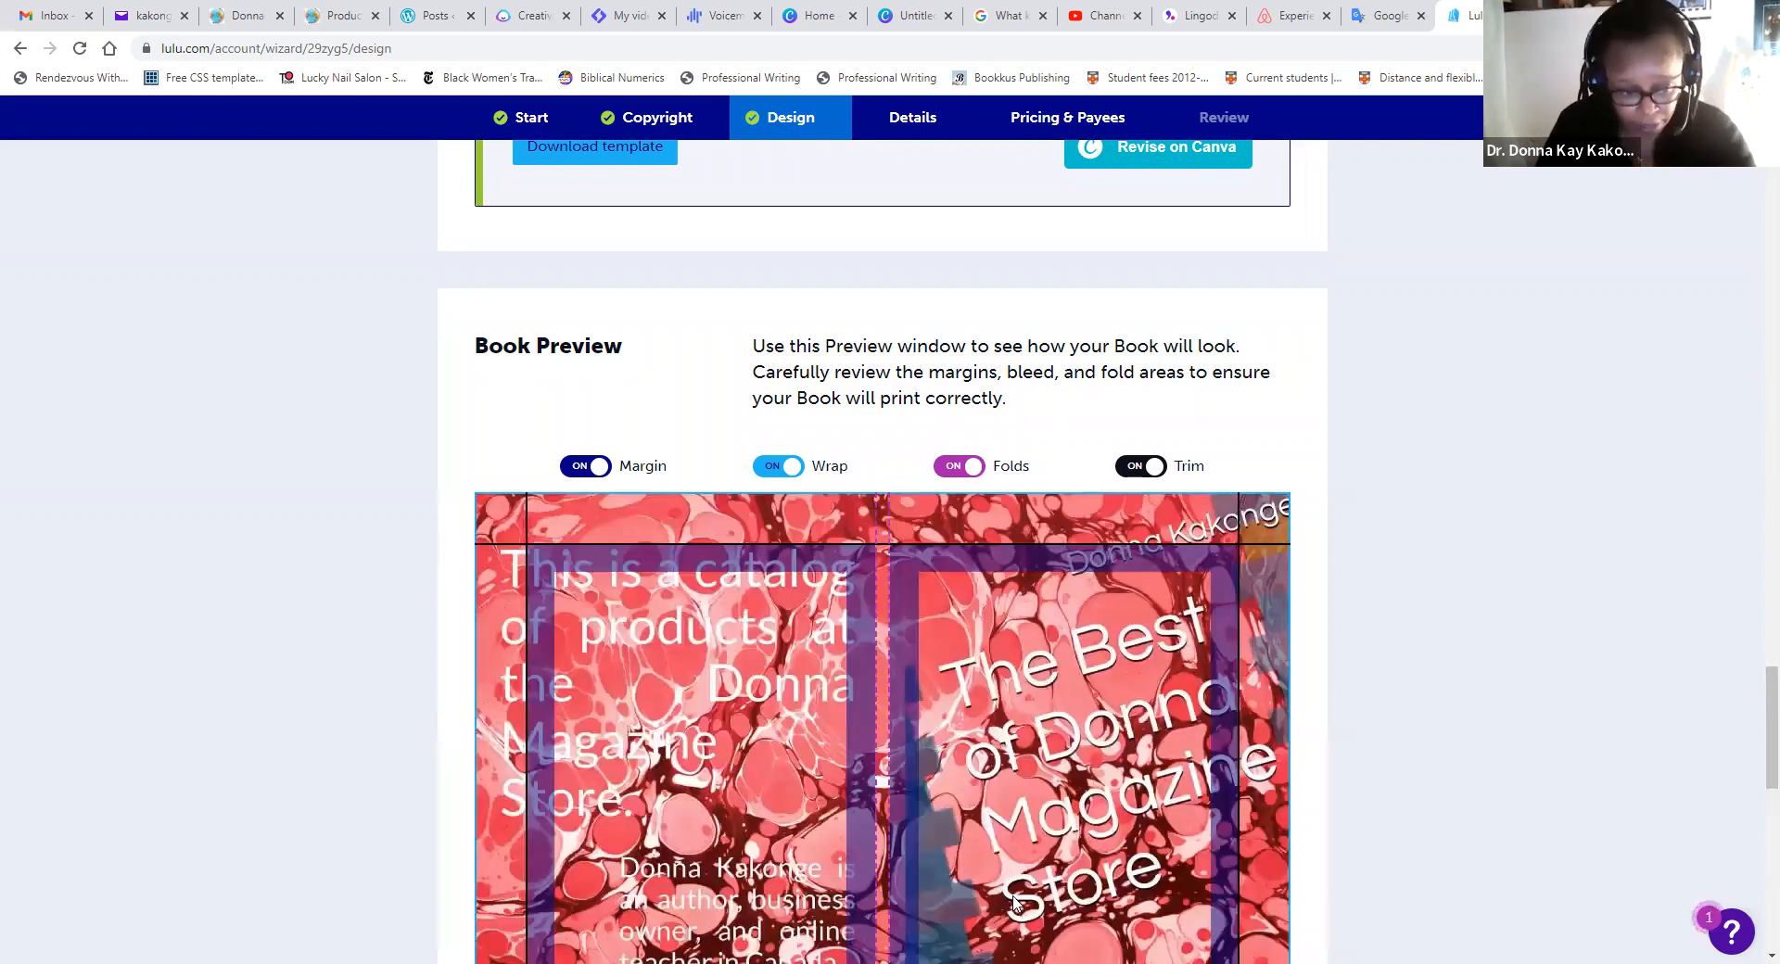
scroll(1014, 902, down, 2)
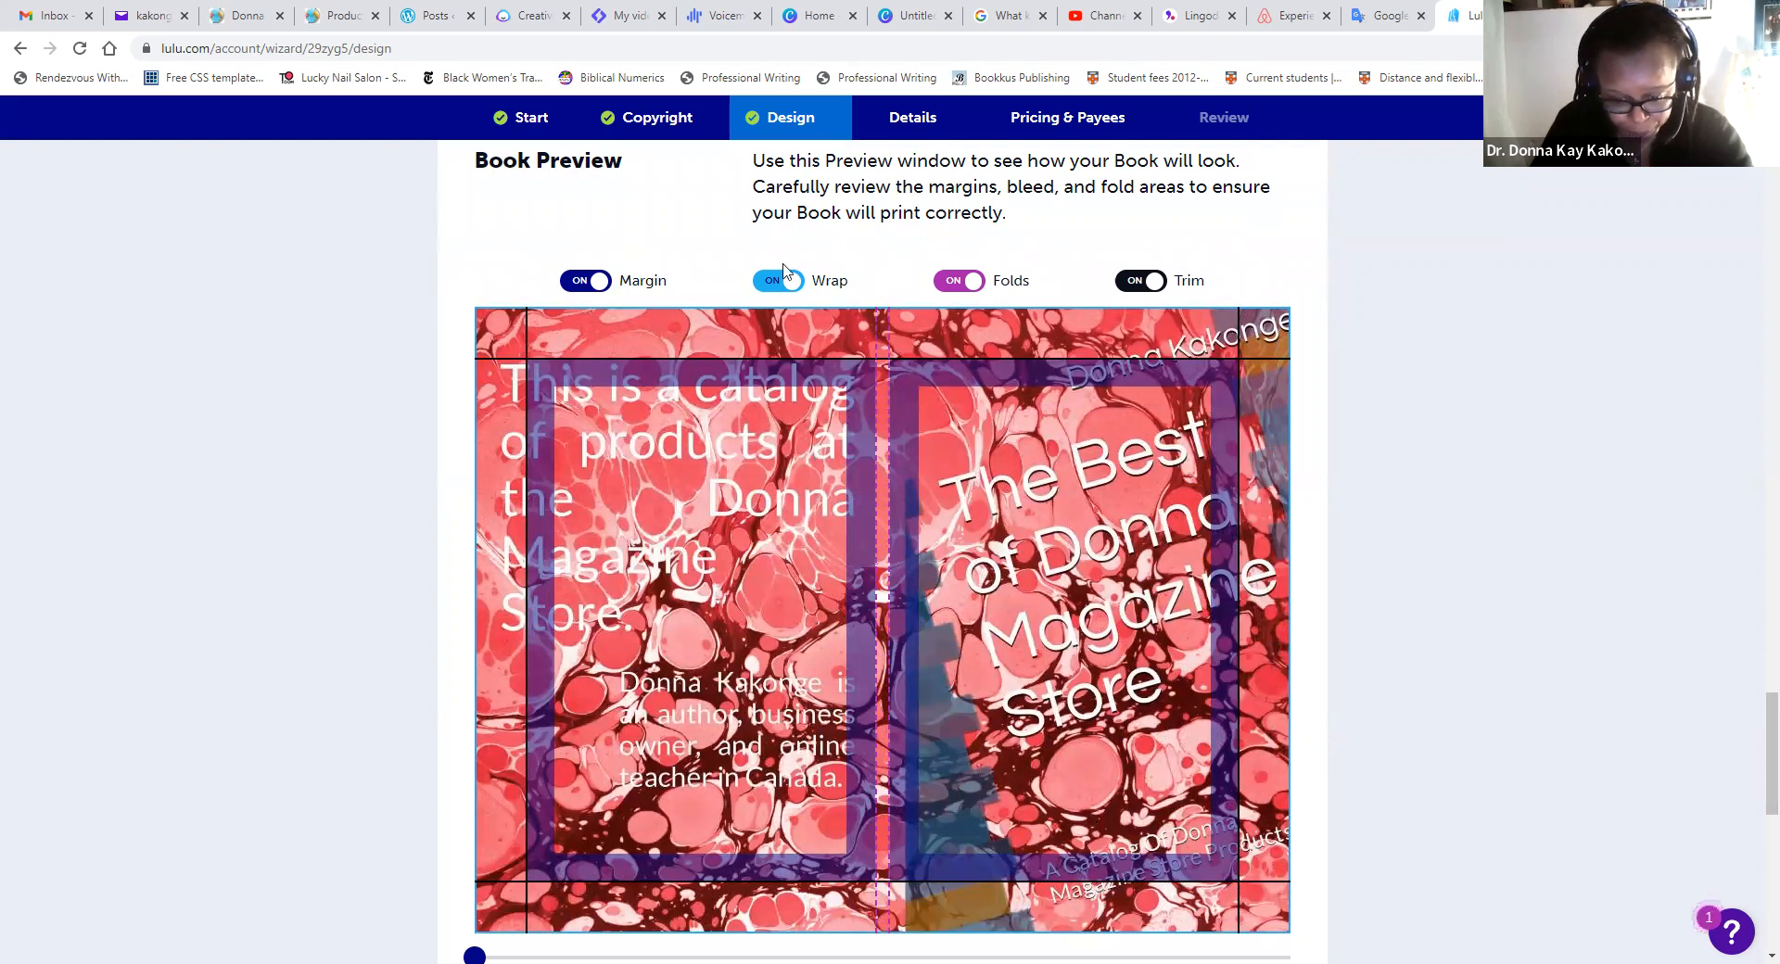
click(575, 284)
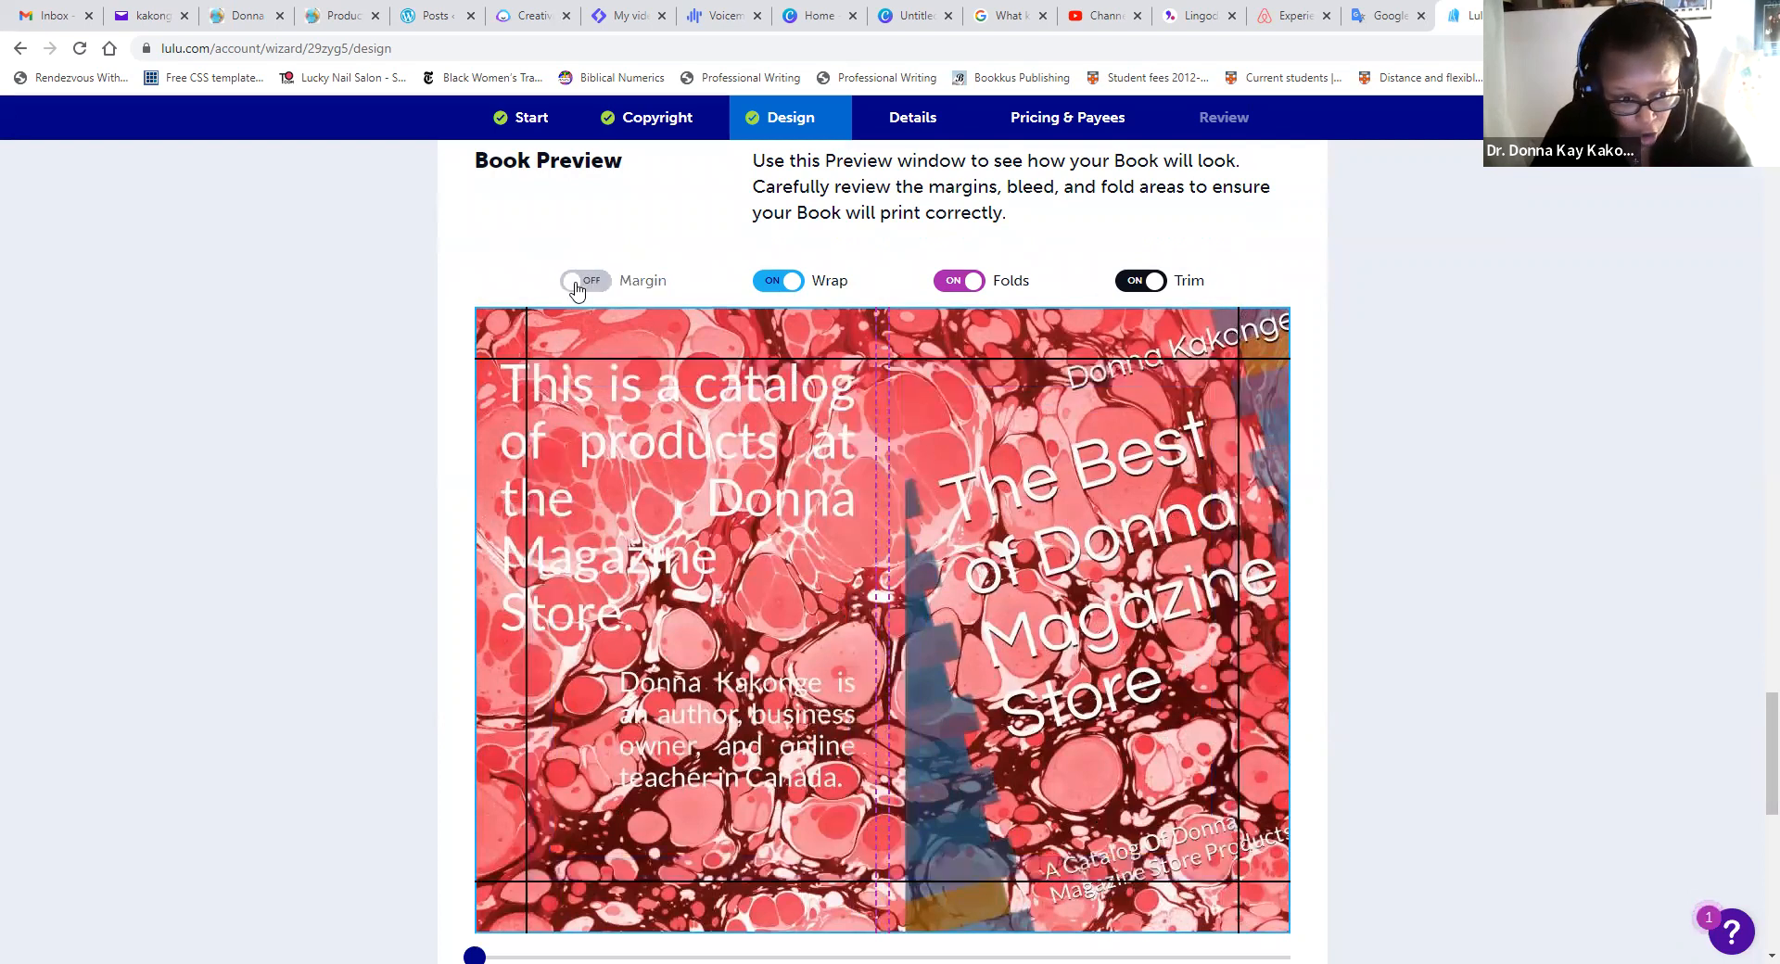
click(763, 283)
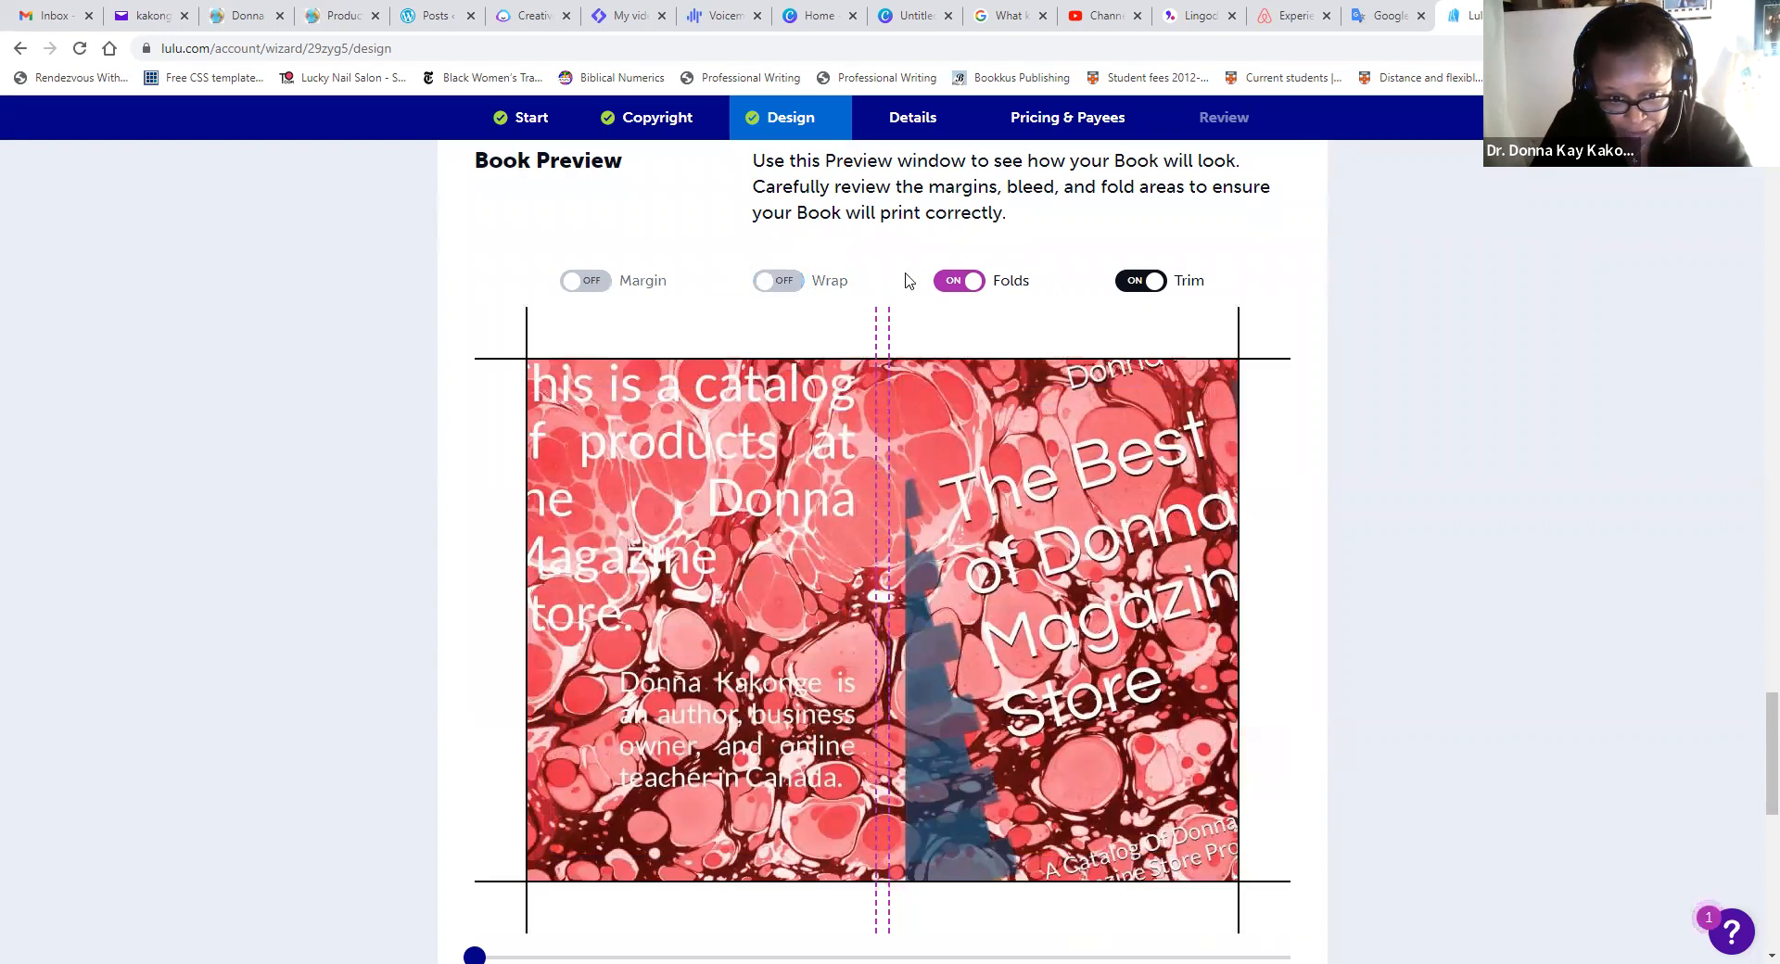
click(950, 286)
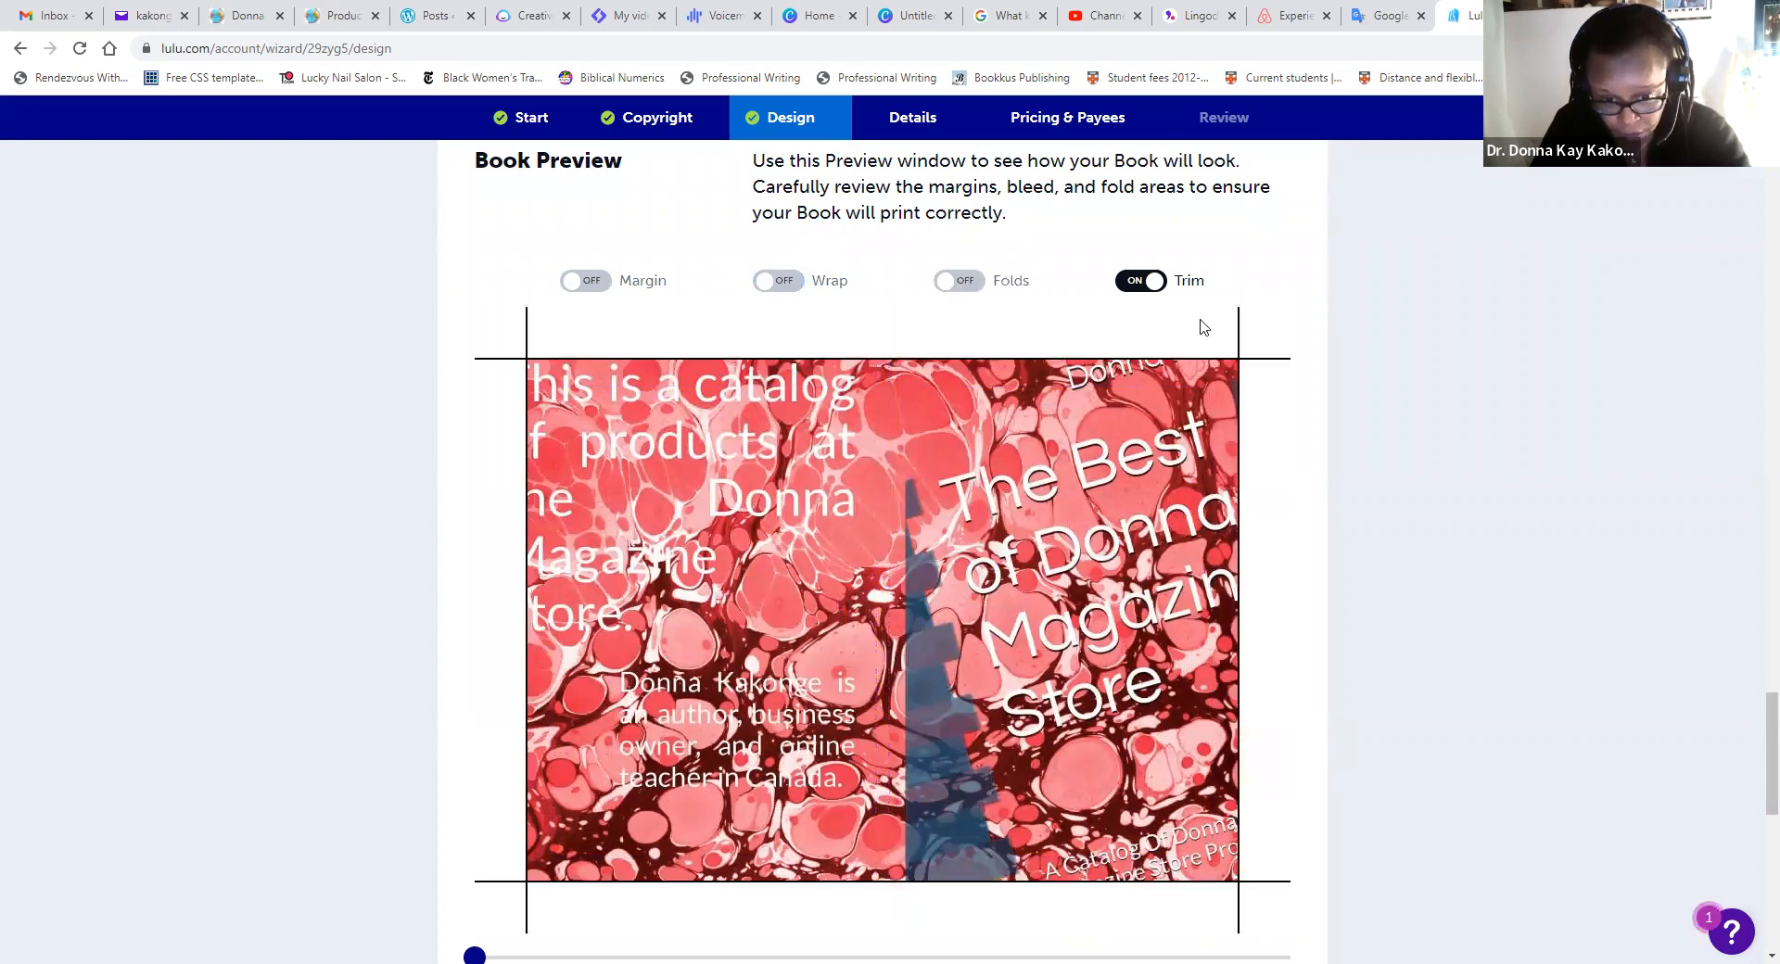
click(1135, 287)
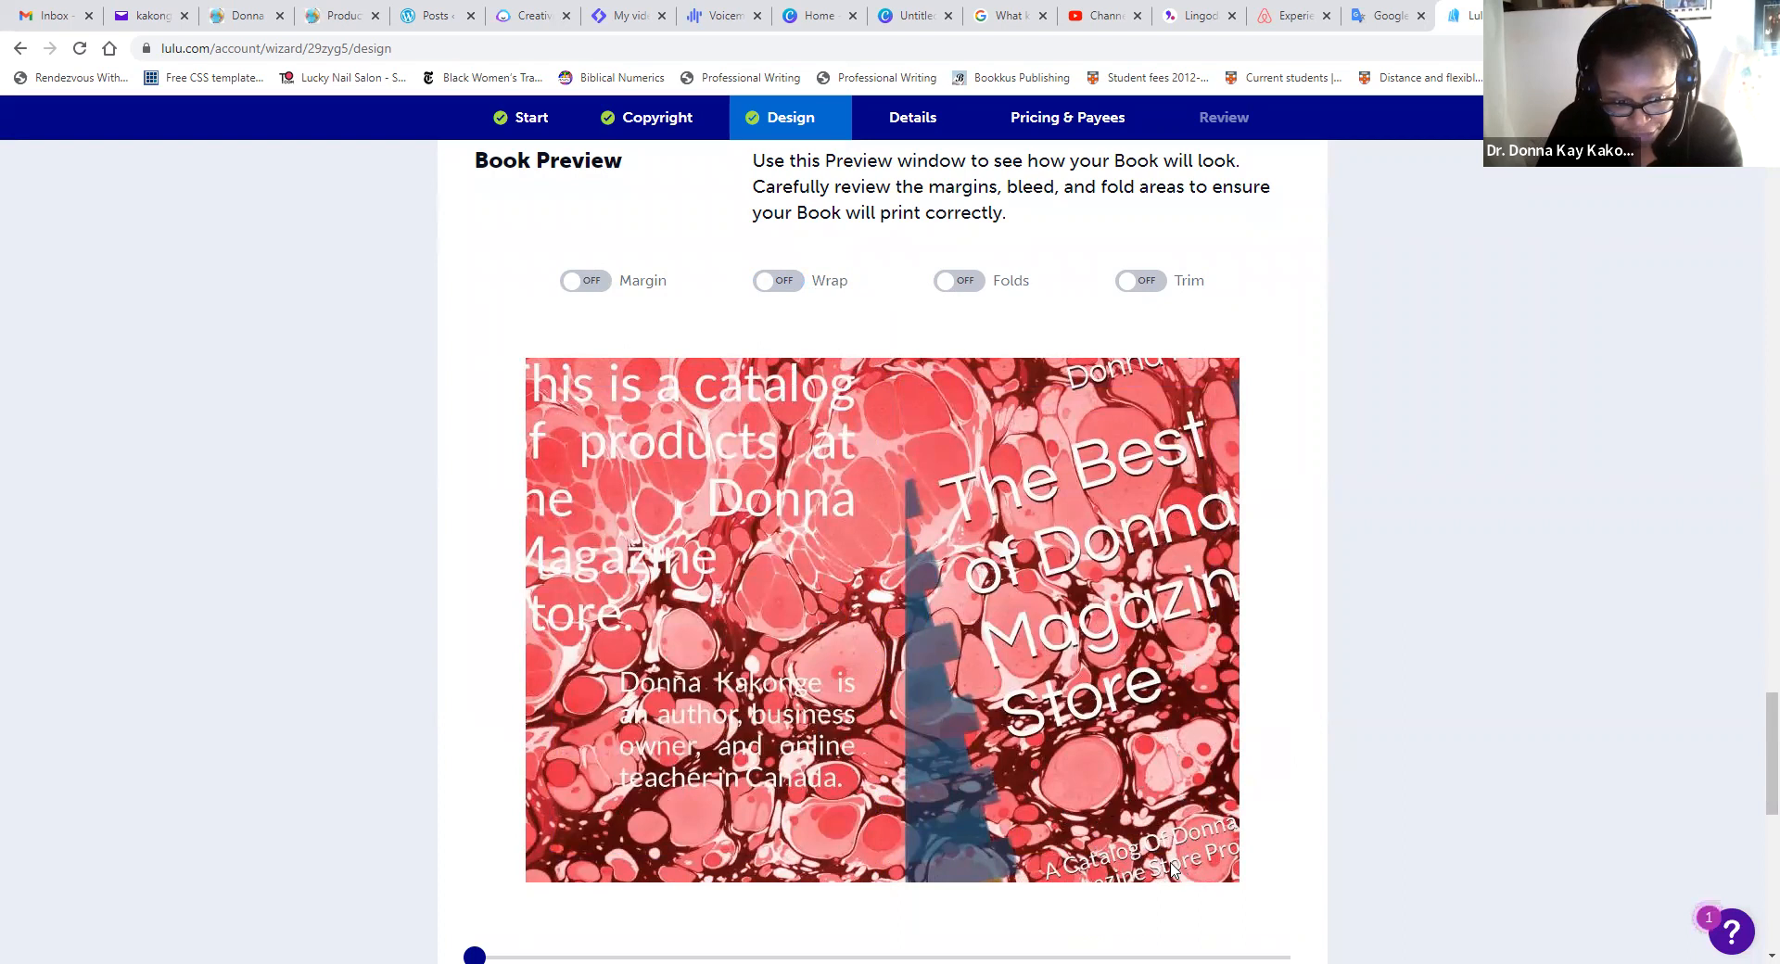
- Reopen the cover in Canva and pull all four edges of the image inward, leaving a white border around it
scroll(931, 803, up, 7)
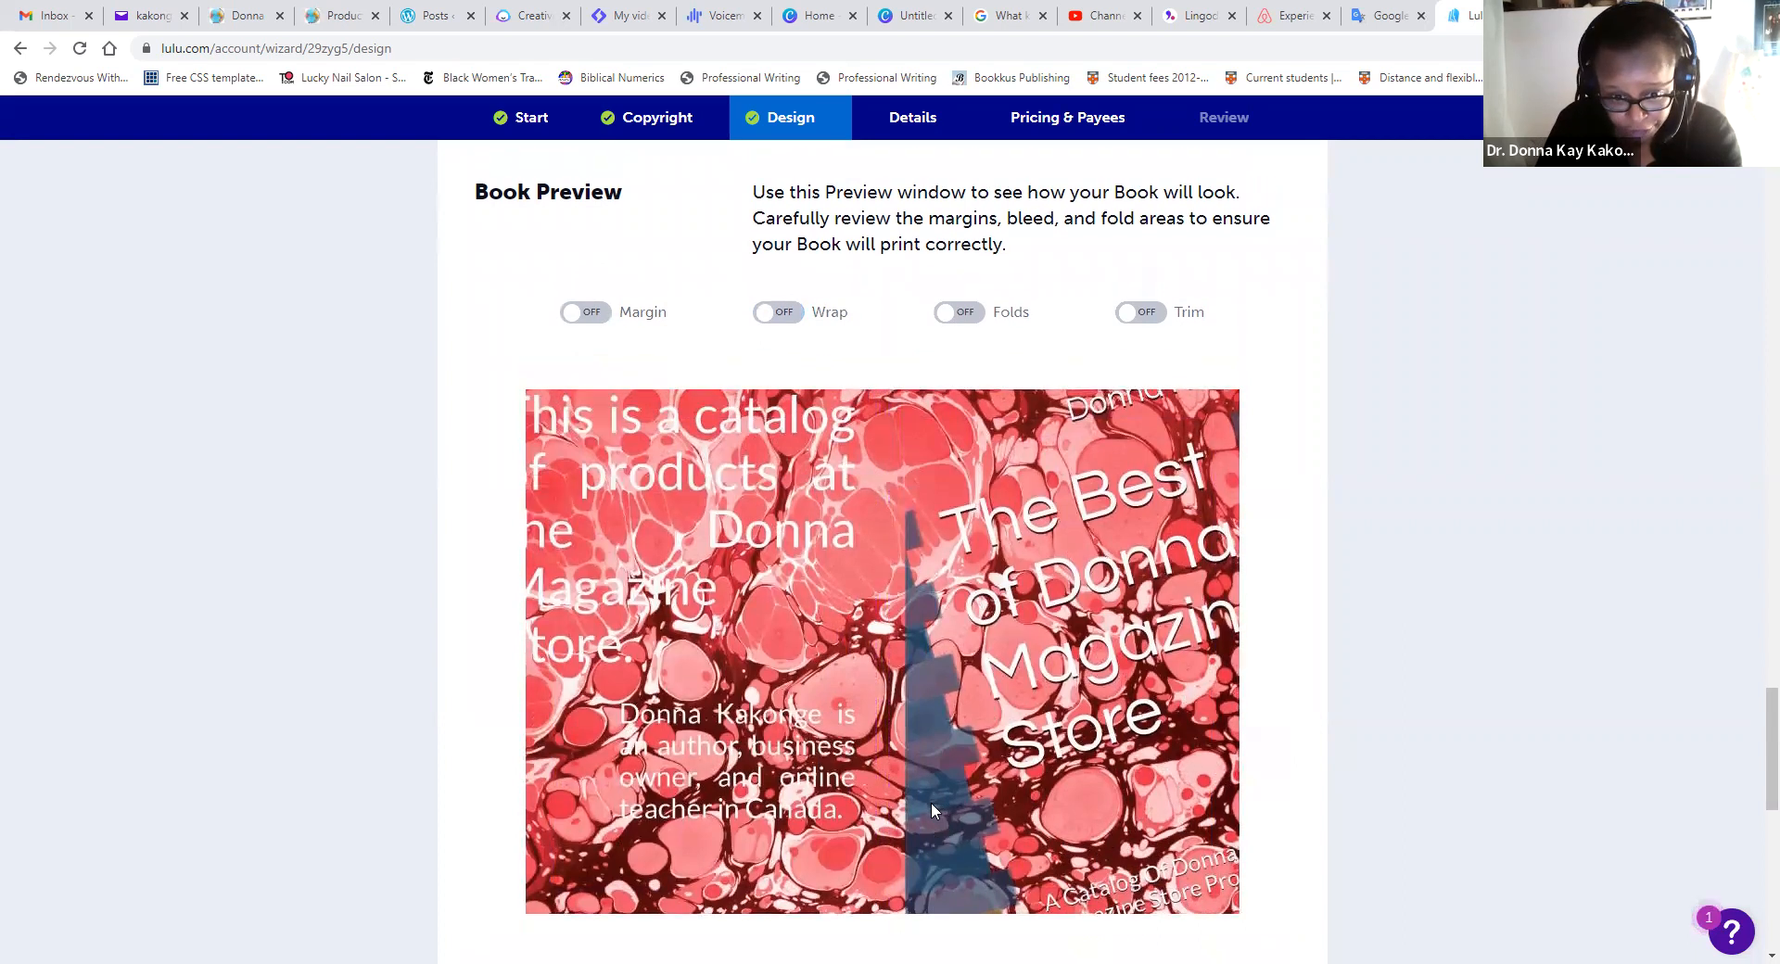
click(1138, 620)
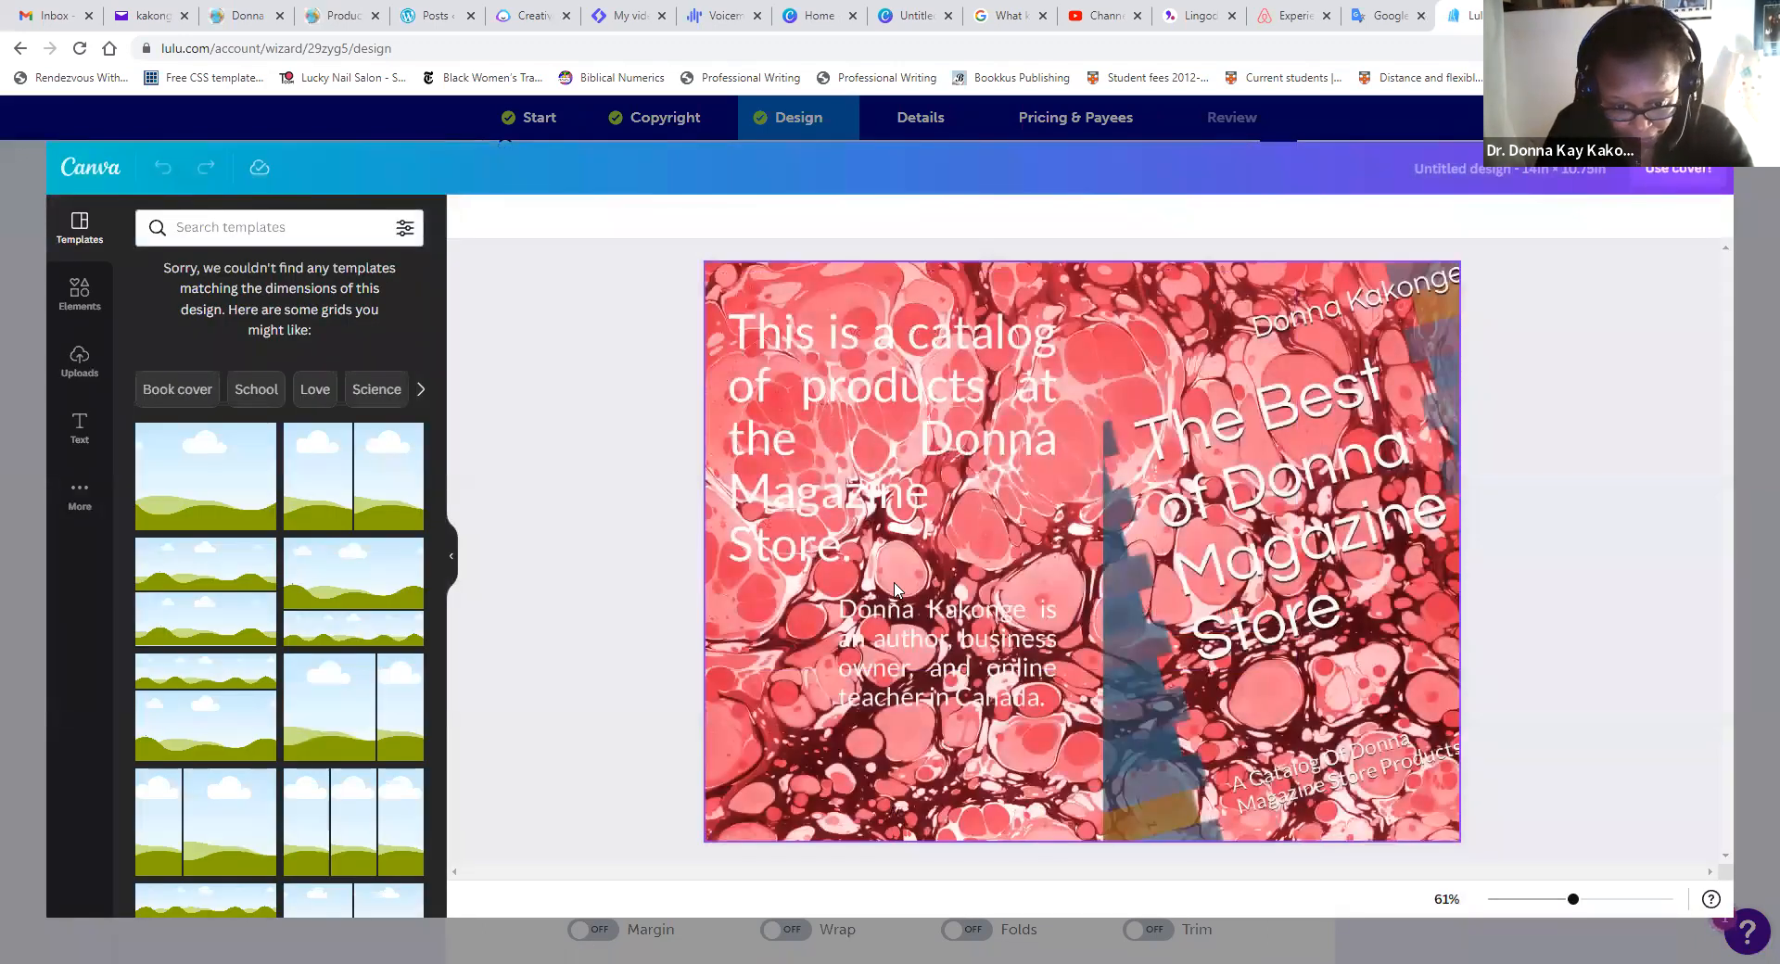
click(755, 568)
drag(707, 549, 736, 551)
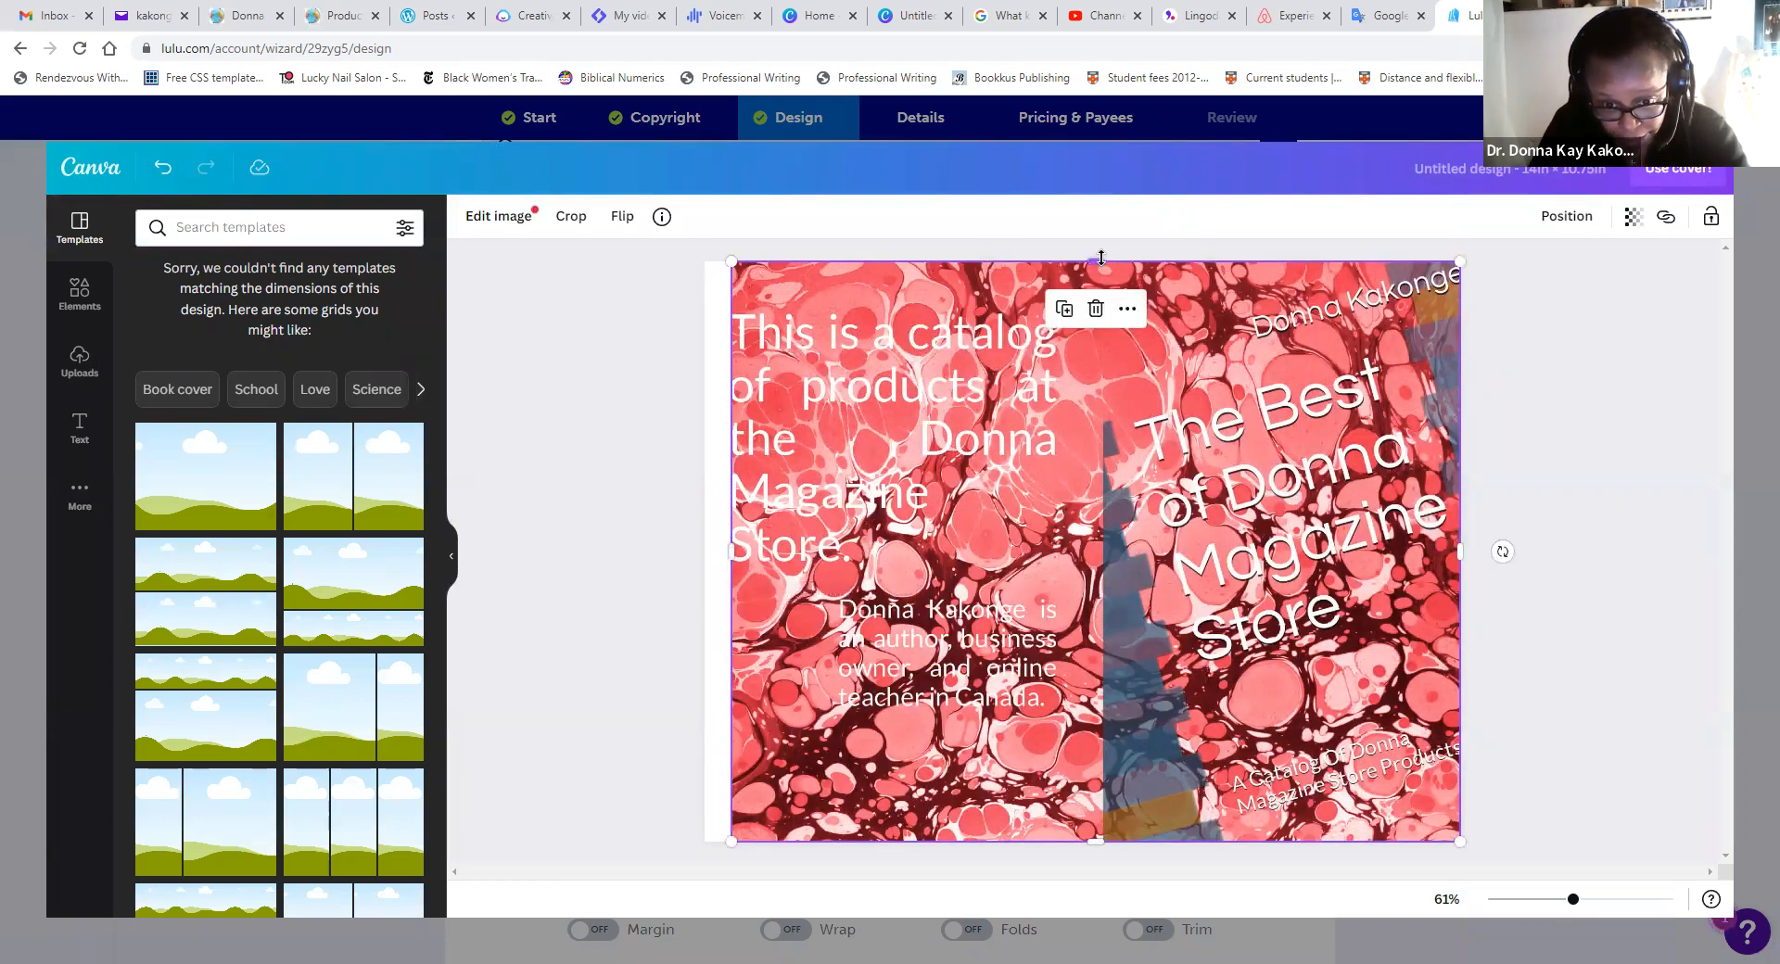
drag(1100, 270, 1100, 297)
drag(1459, 567, 1445, 568)
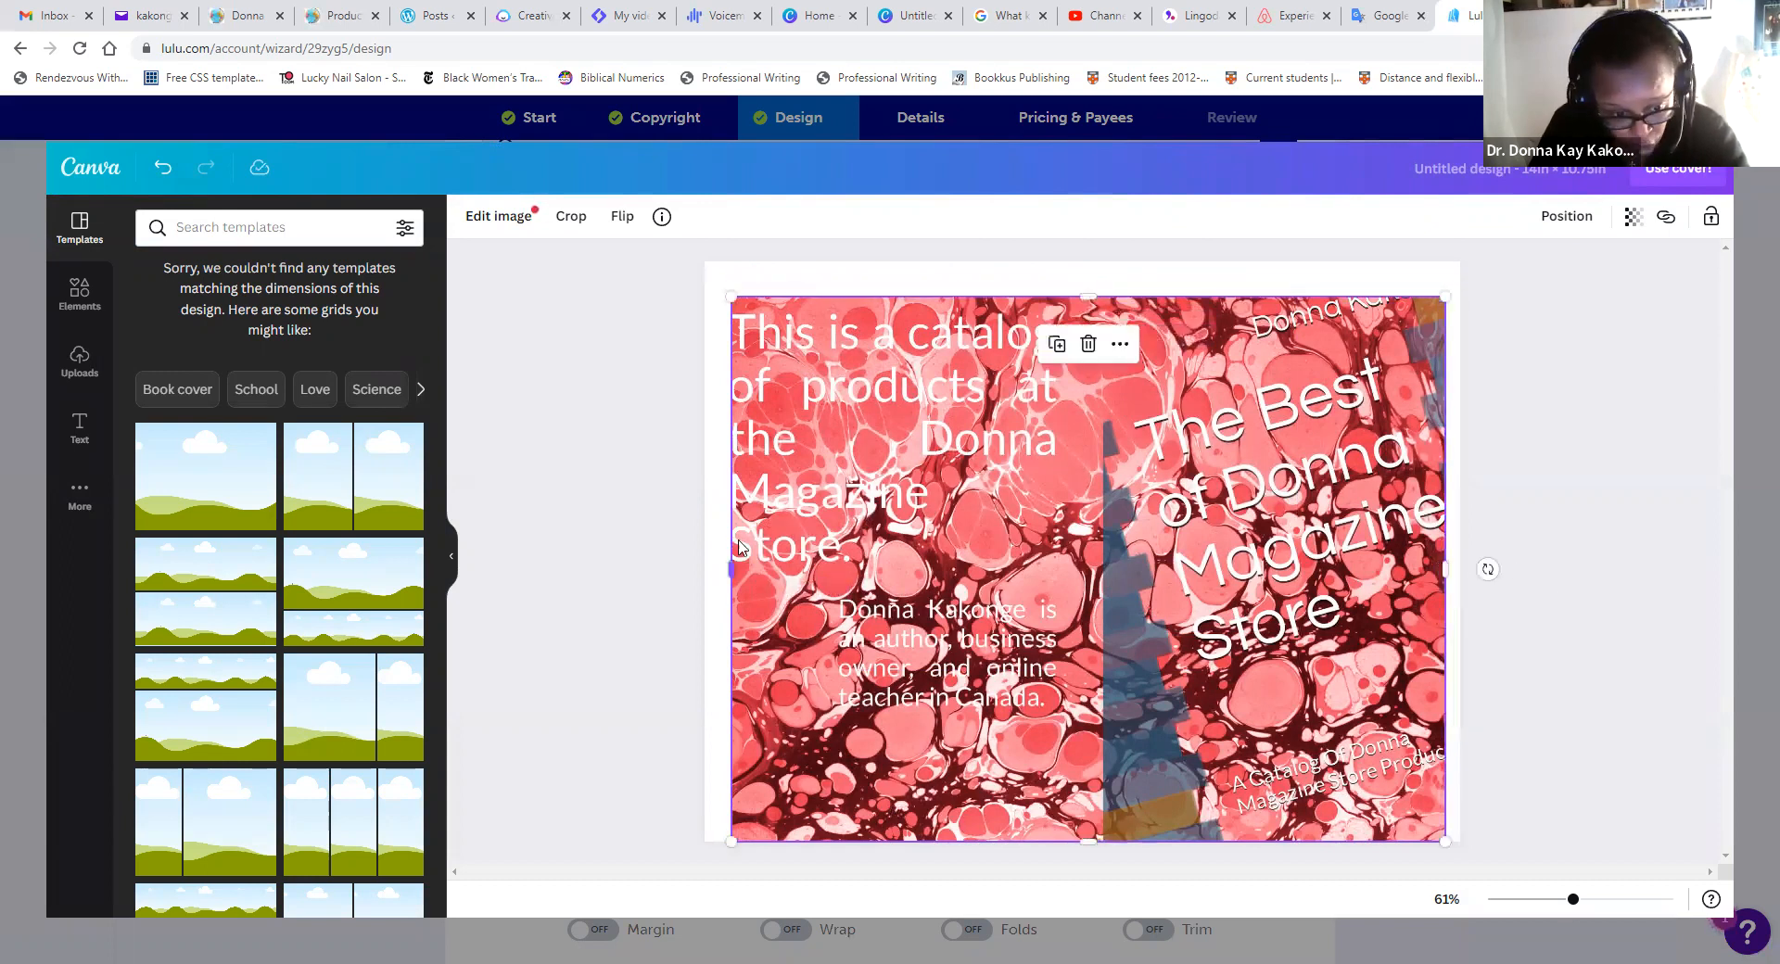
drag(729, 572, 732, 581)
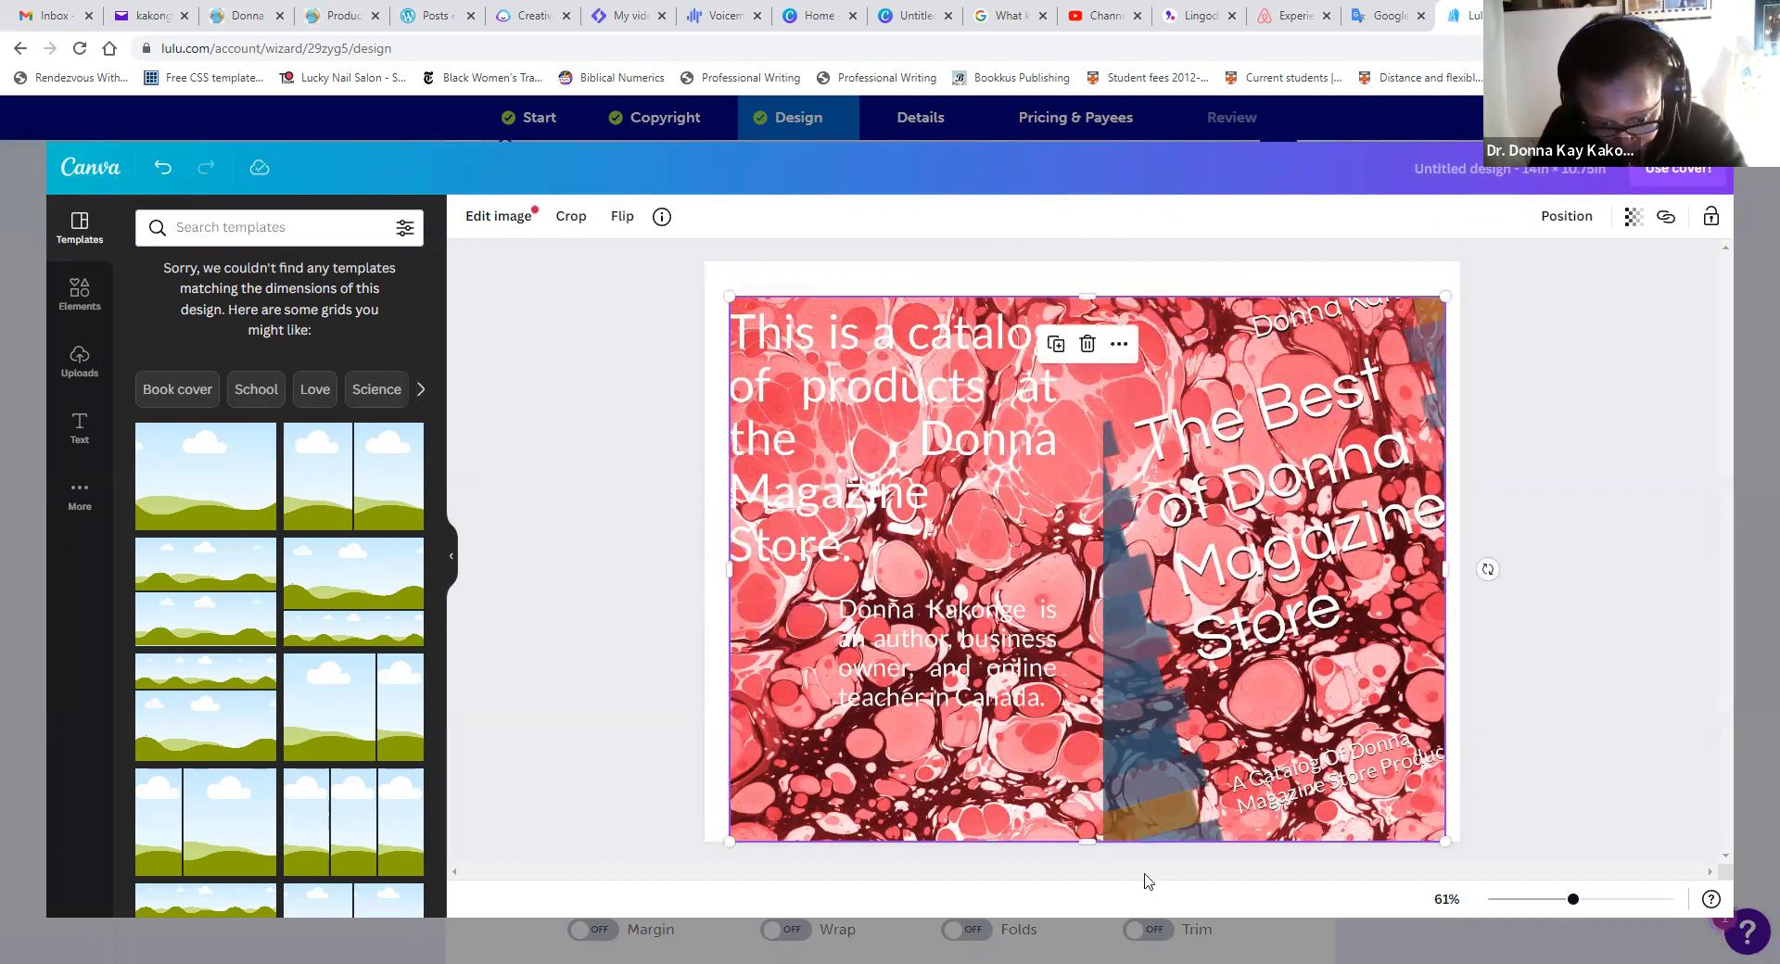
drag(1091, 839, 1088, 817)
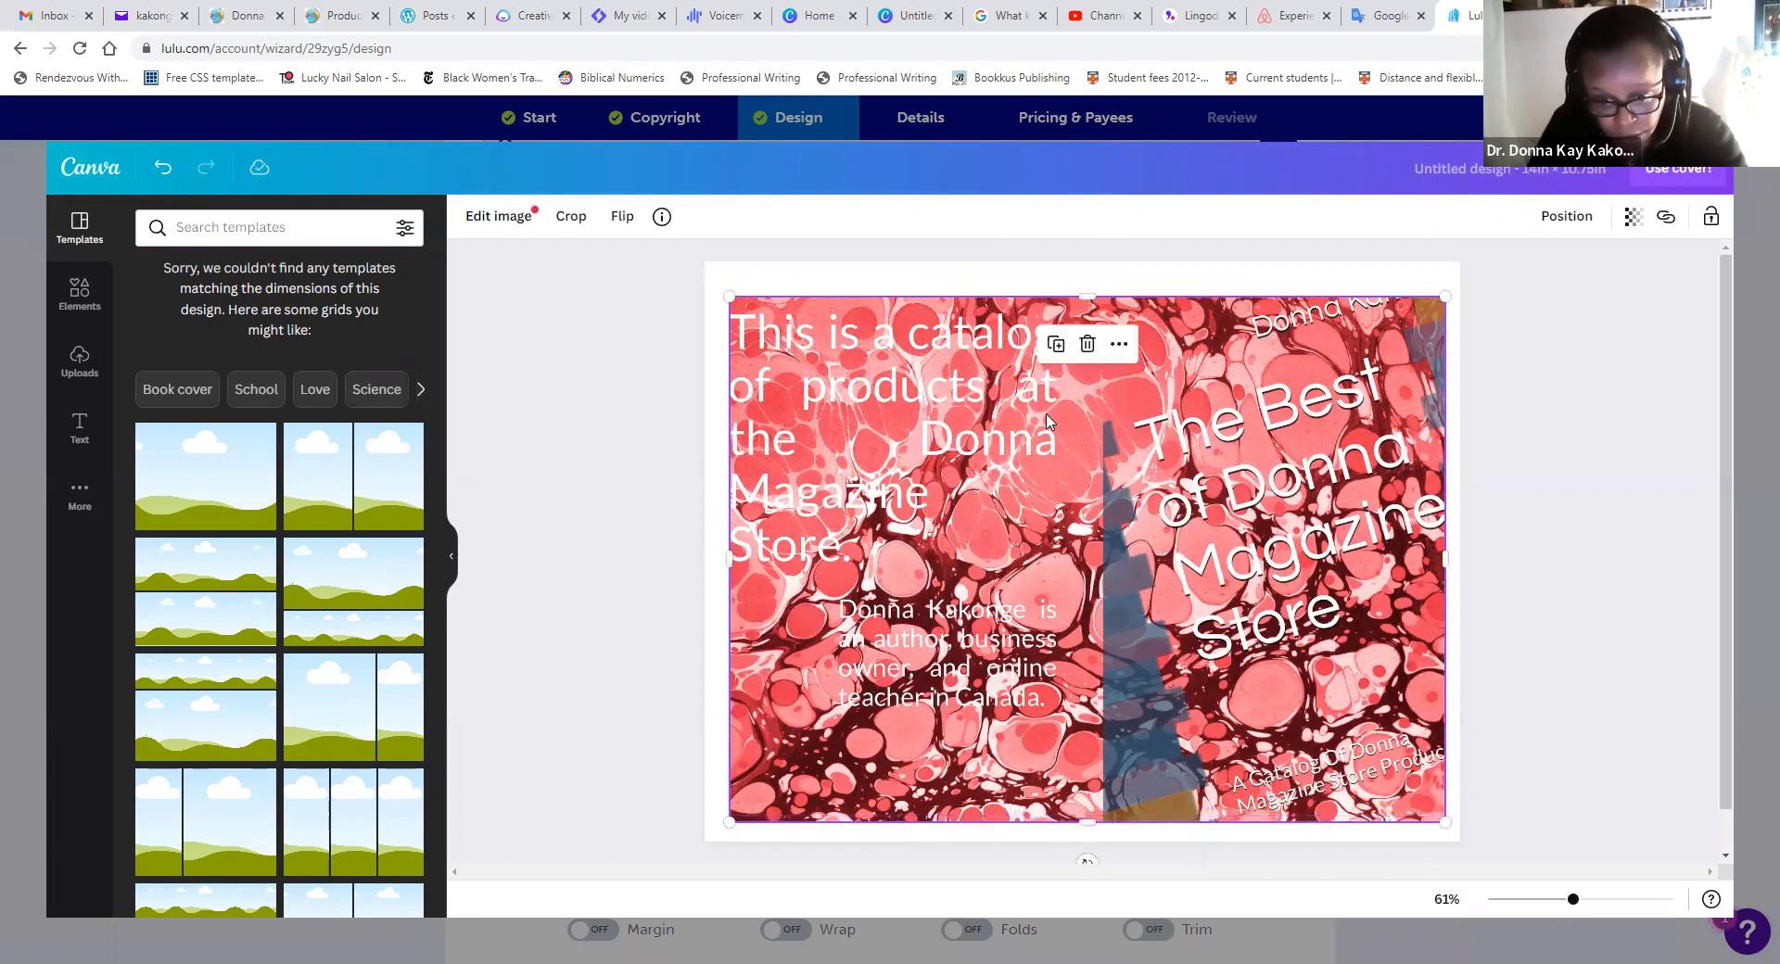
- Refine the cover image's edges and position to narrow the white border and show more of the front-cover text, and use the revised cover
mouse_move(1446, 297)
mouse_down()
mouse_move(1454, 283)
mouse_move(1437, 302)
mouse_up()
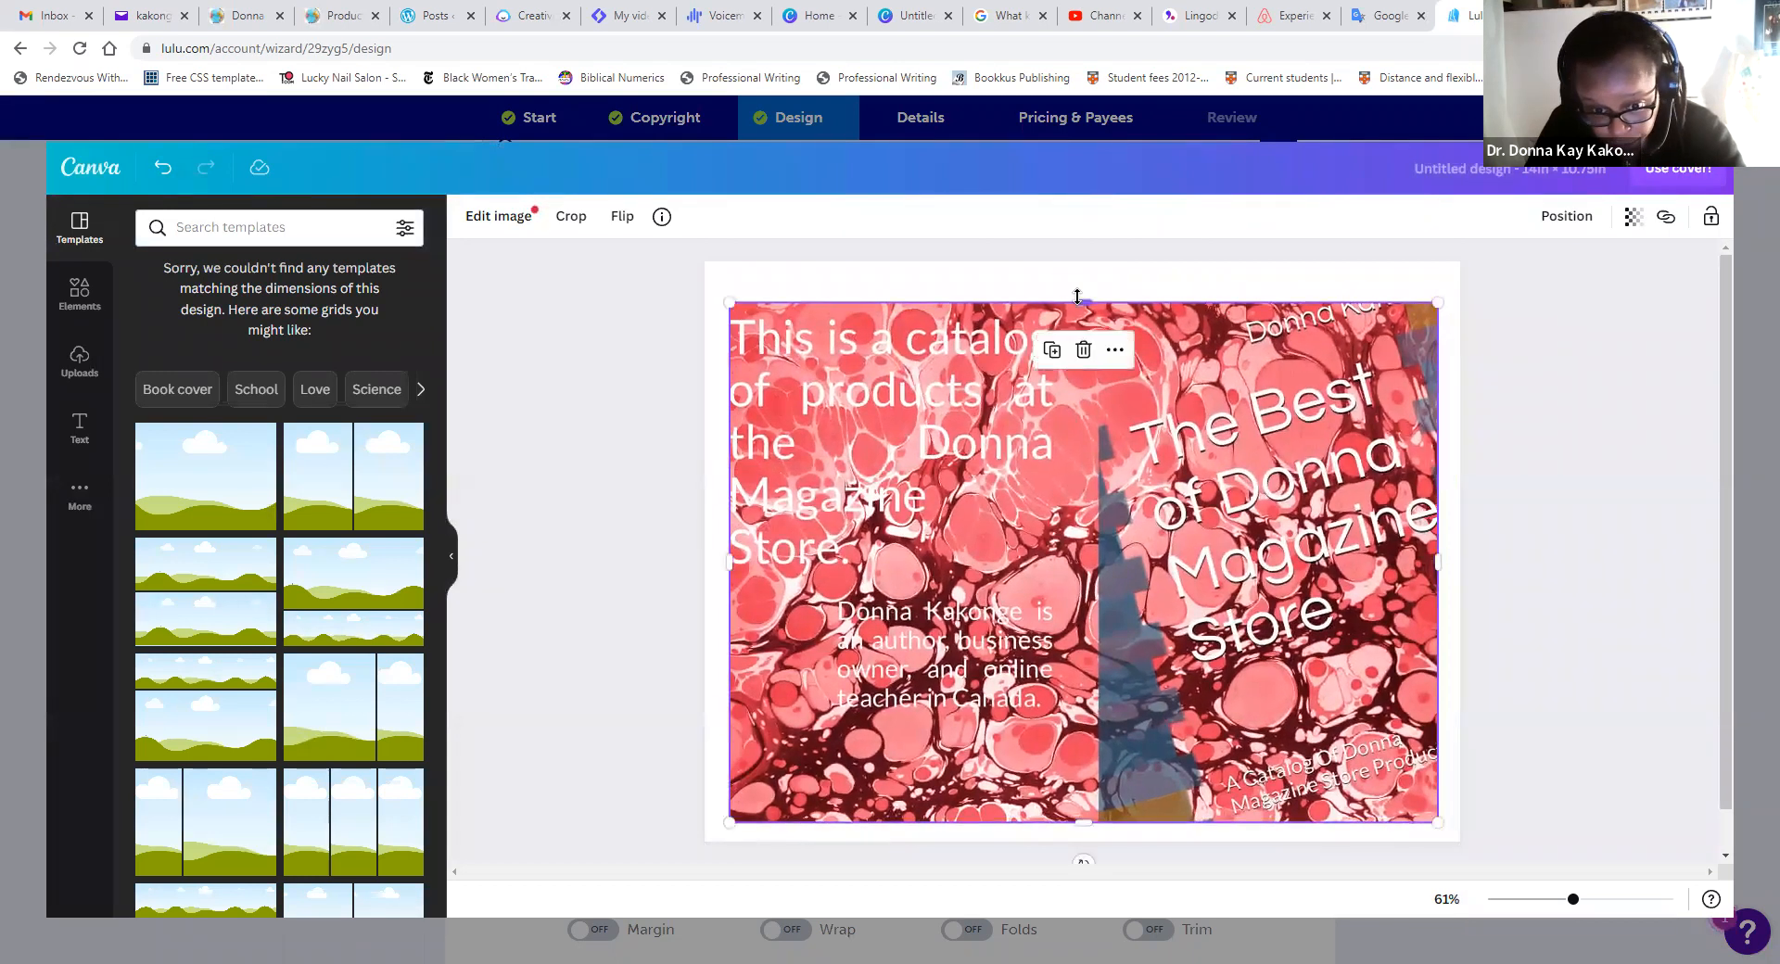
drag(1085, 299, 1085, 277)
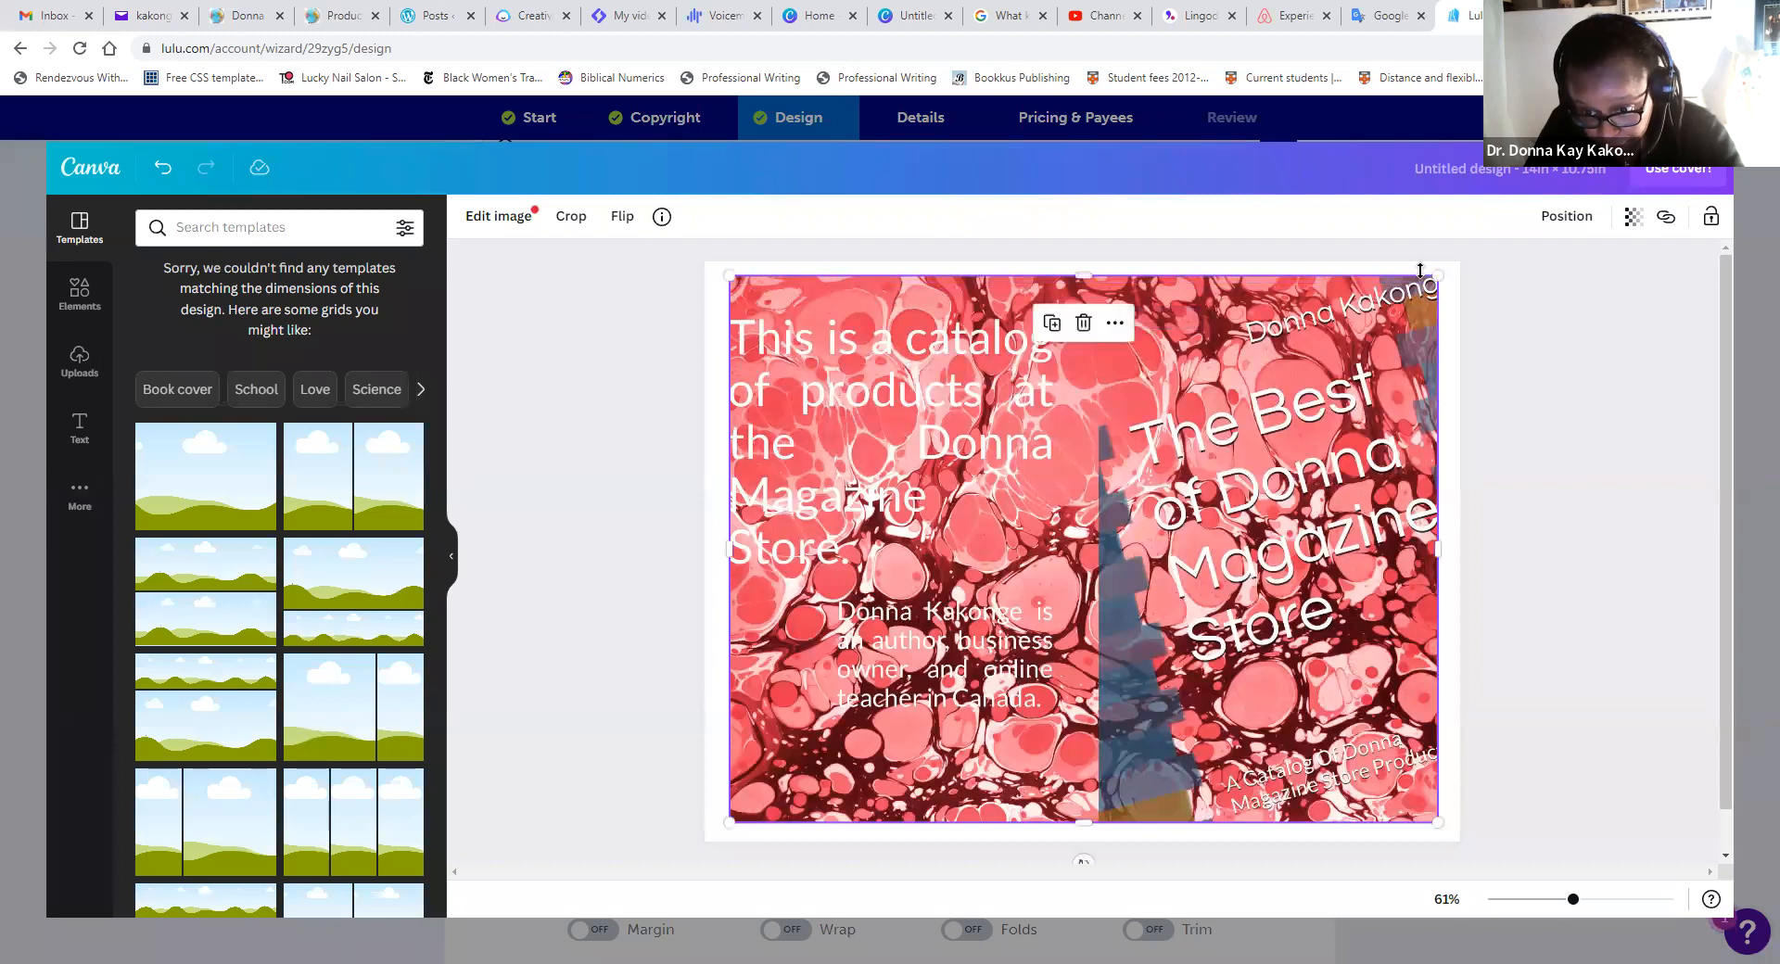
drag(1436, 276, 1434, 278)
drag(1432, 553, 1452, 553)
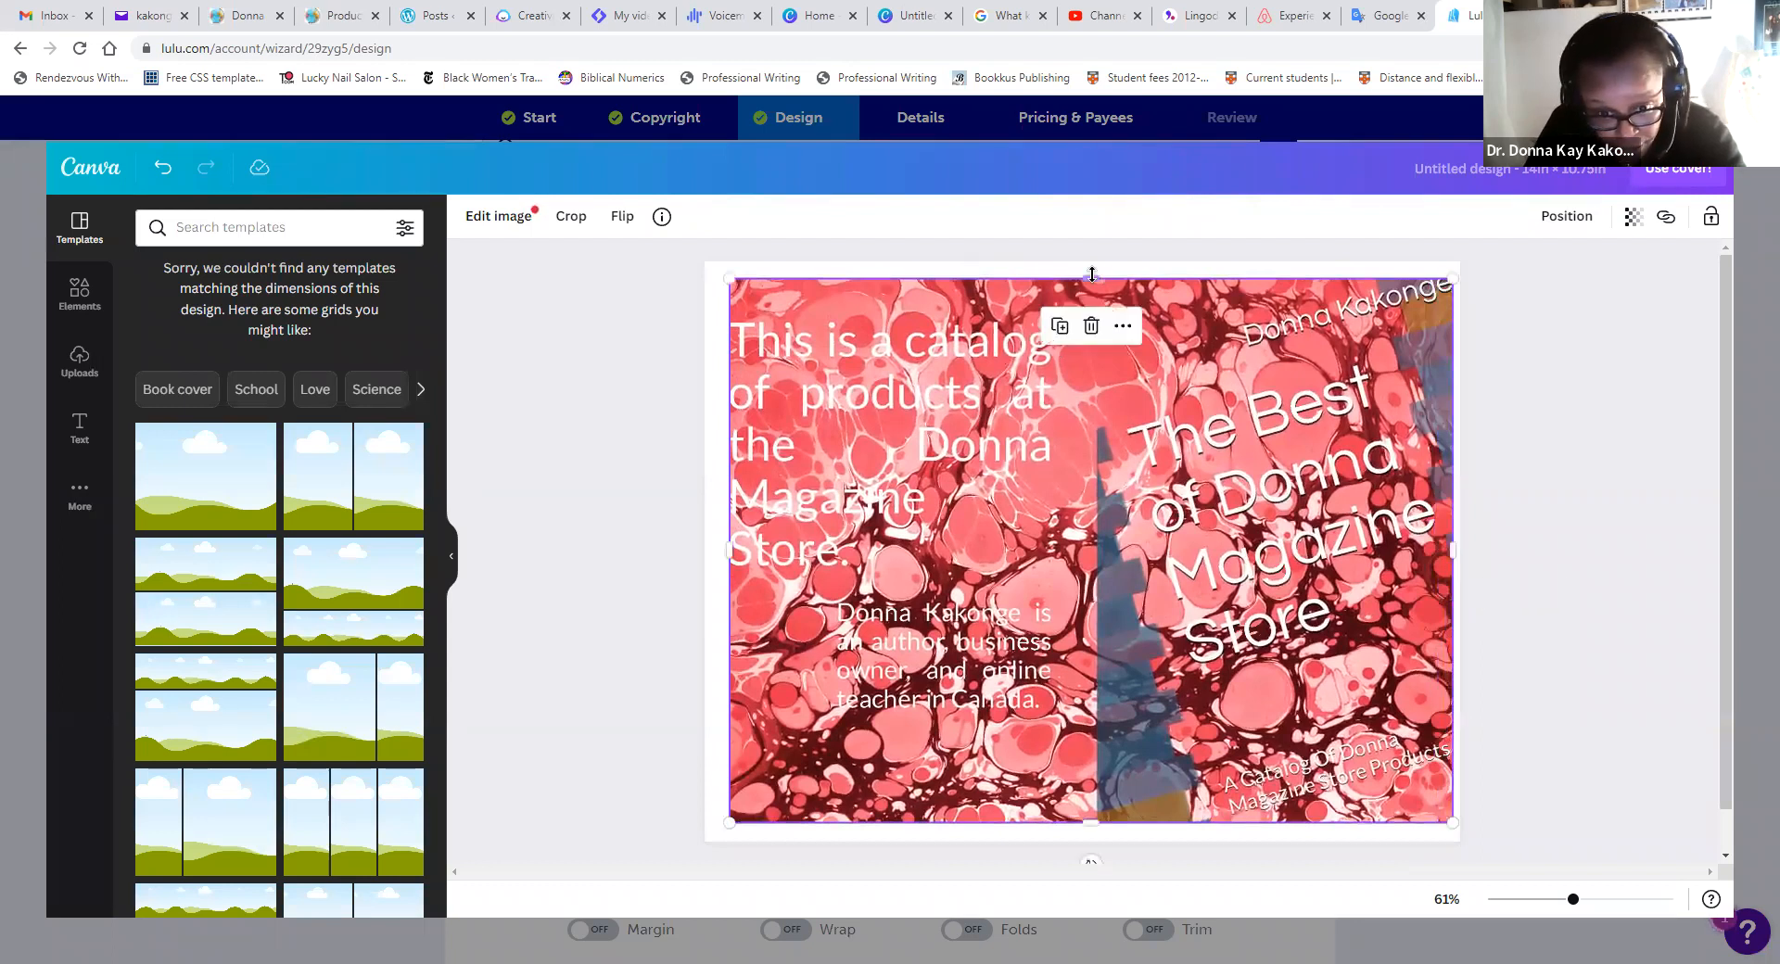
drag(1090, 274, 1083, 273)
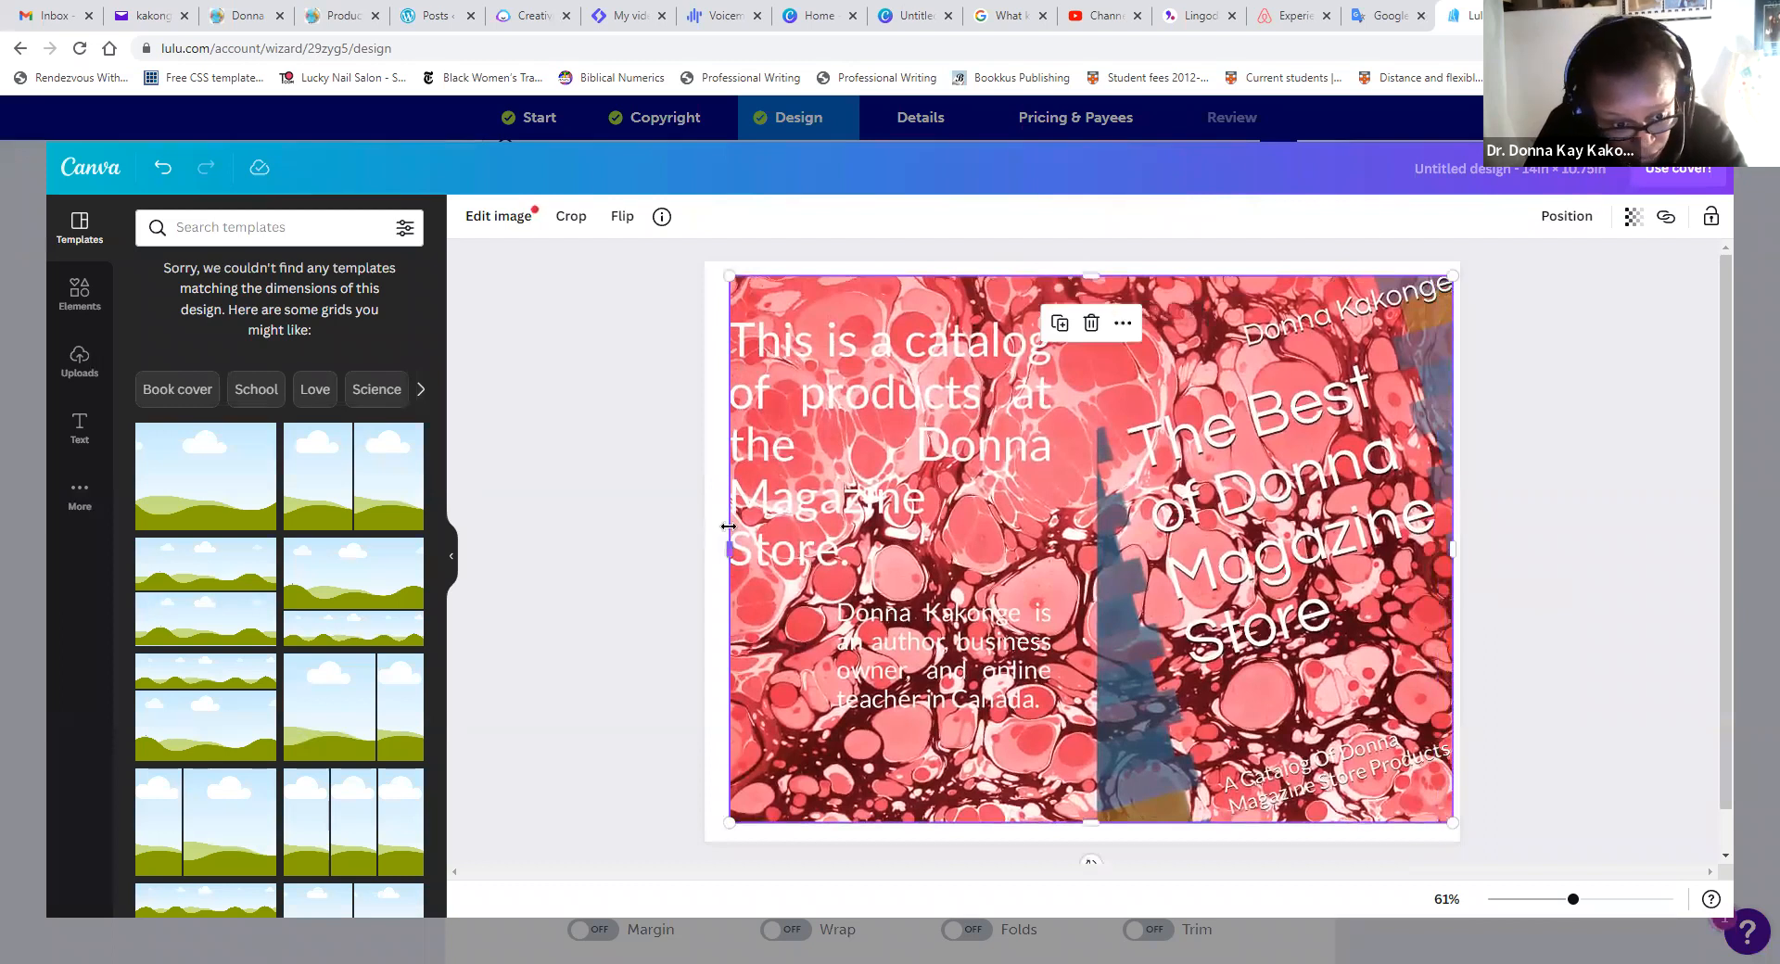
drag(723, 552, 717, 550)
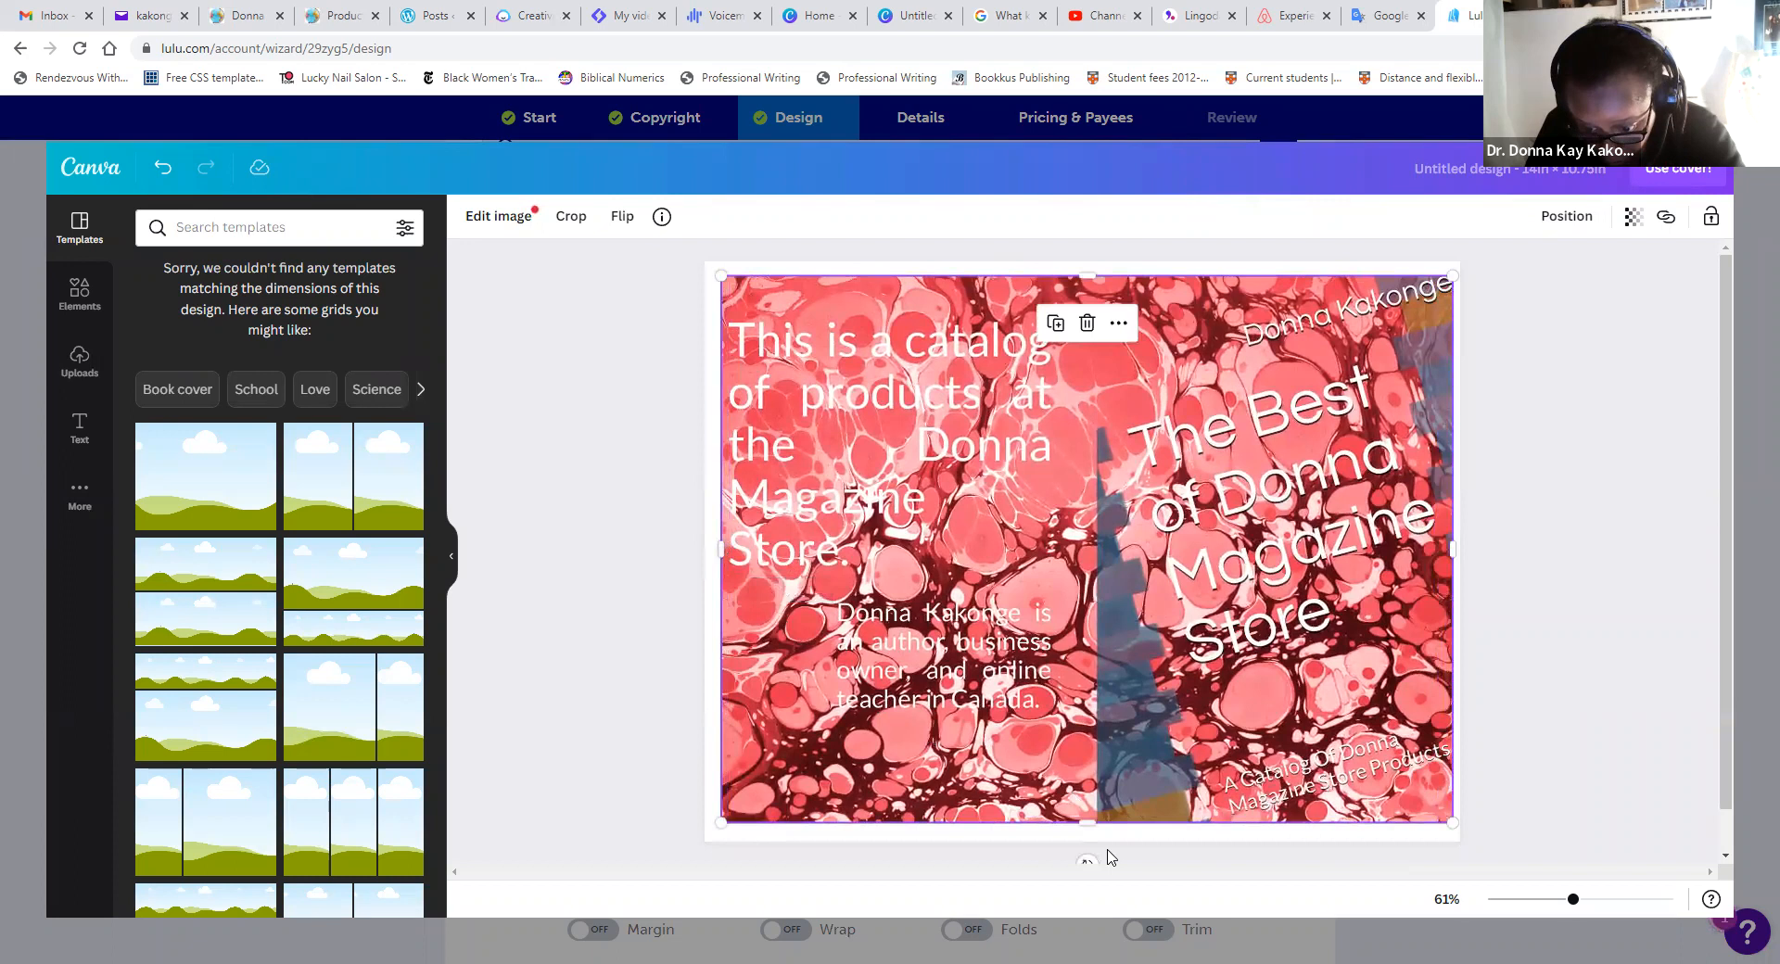
drag(1085, 822, 1081, 820)
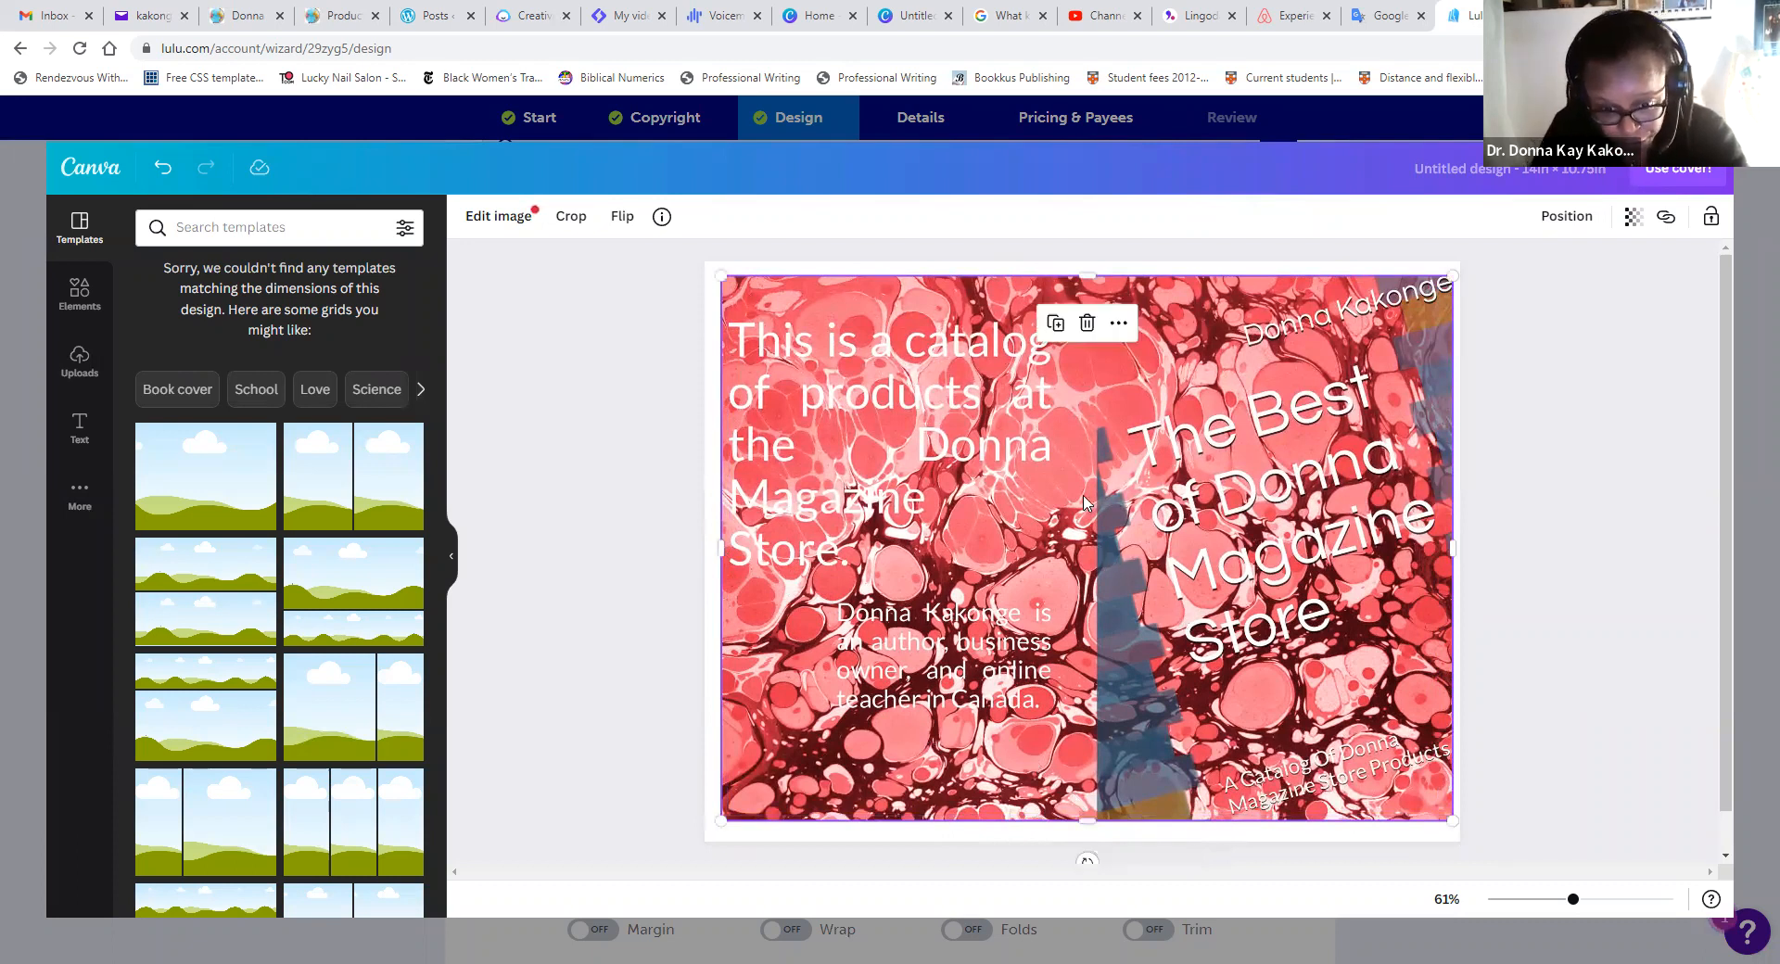
drag(1089, 548, 1091, 550)
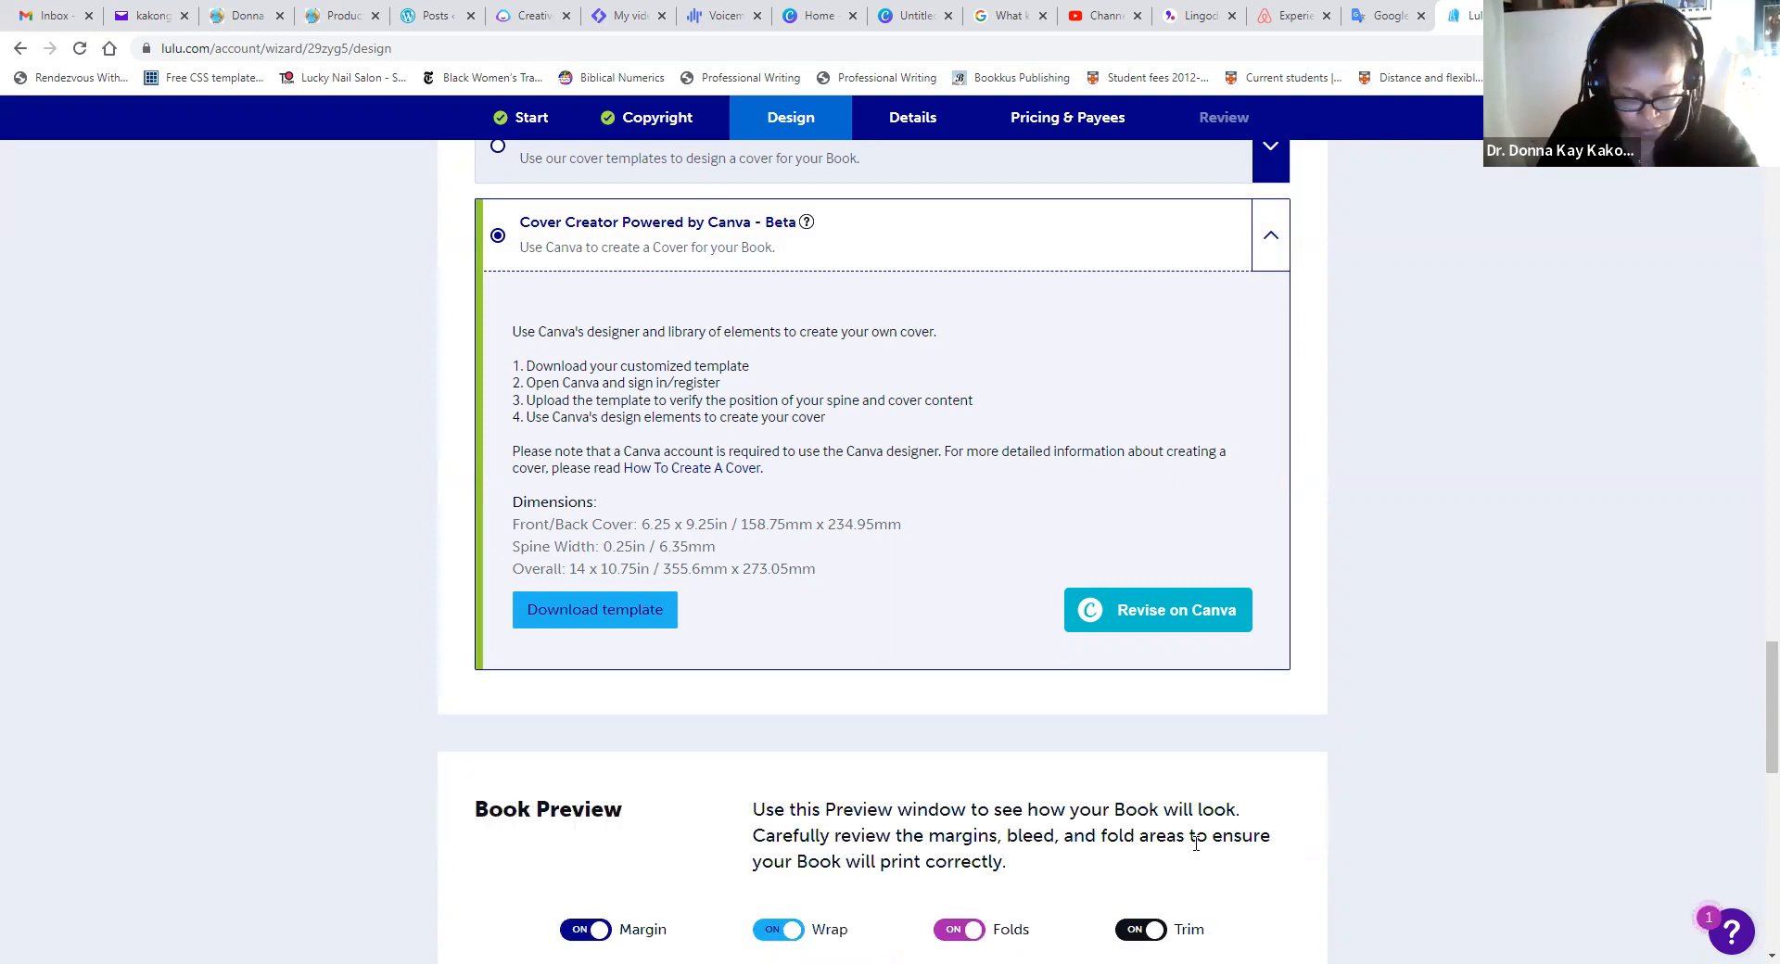
- Examine the revised cover in the Book Preview with the Margin, Wrap, Folds and Trim overlays turned off
scroll(1179, 836, down, 3)
scroll(1117, 768, down, 3)
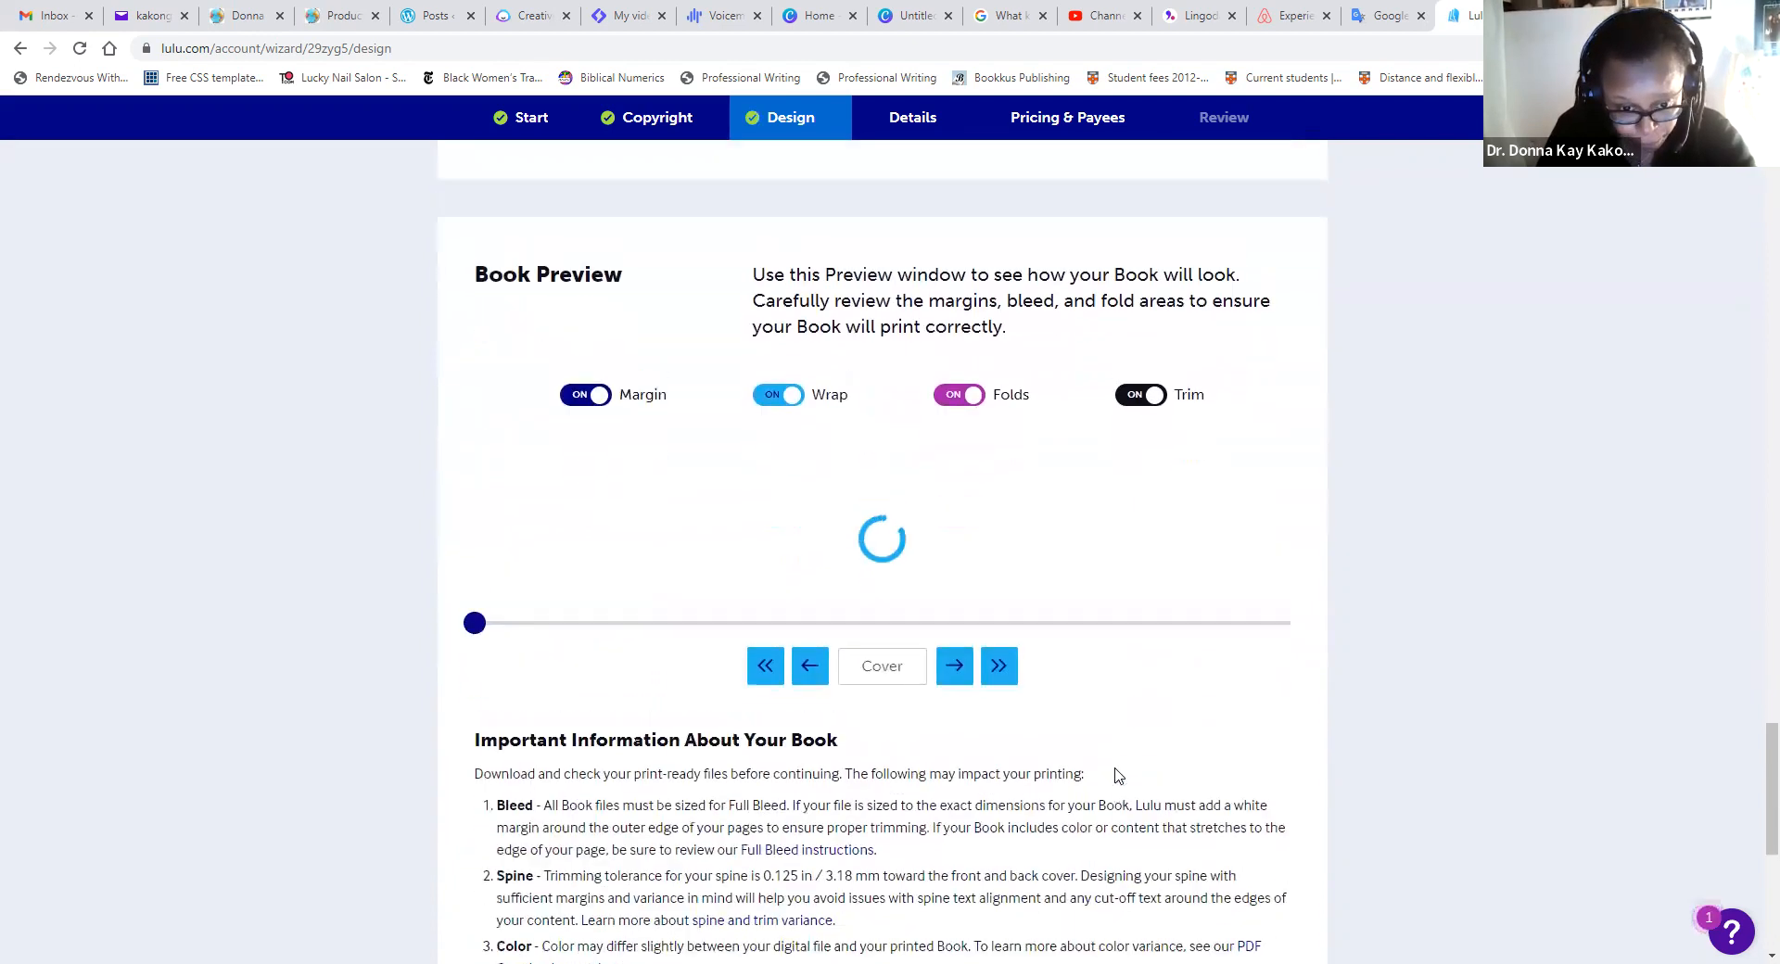
scroll(1176, 794, up, 1)
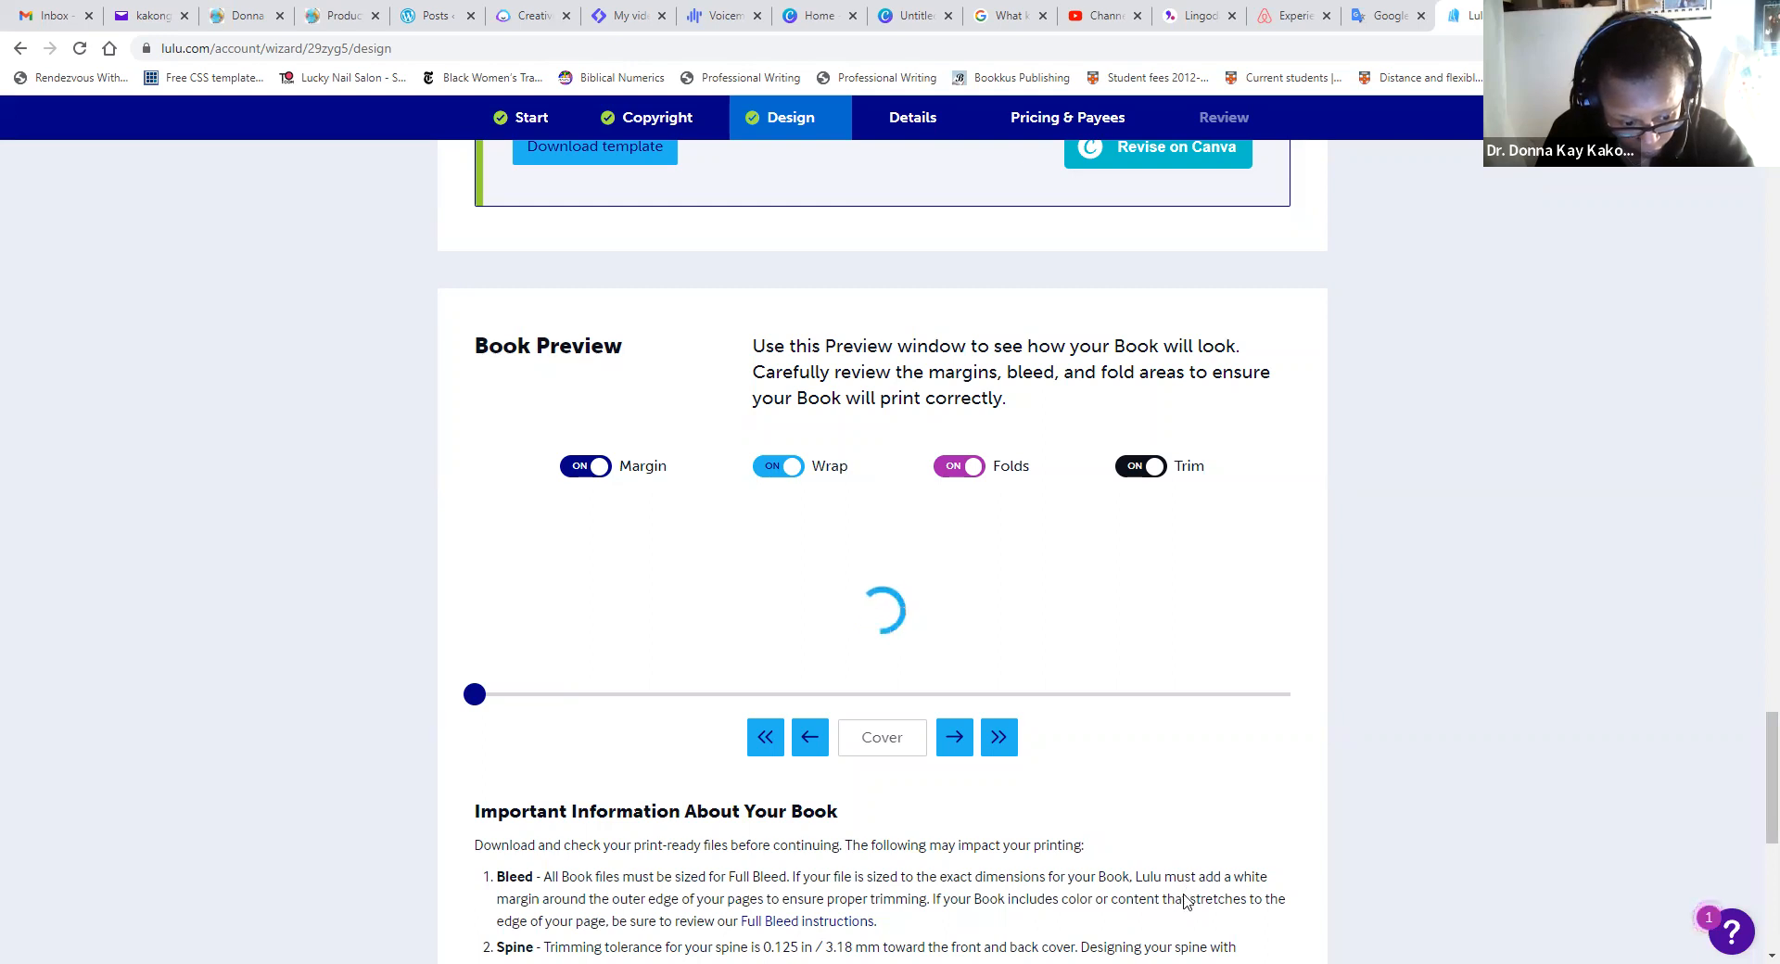
click(579, 468)
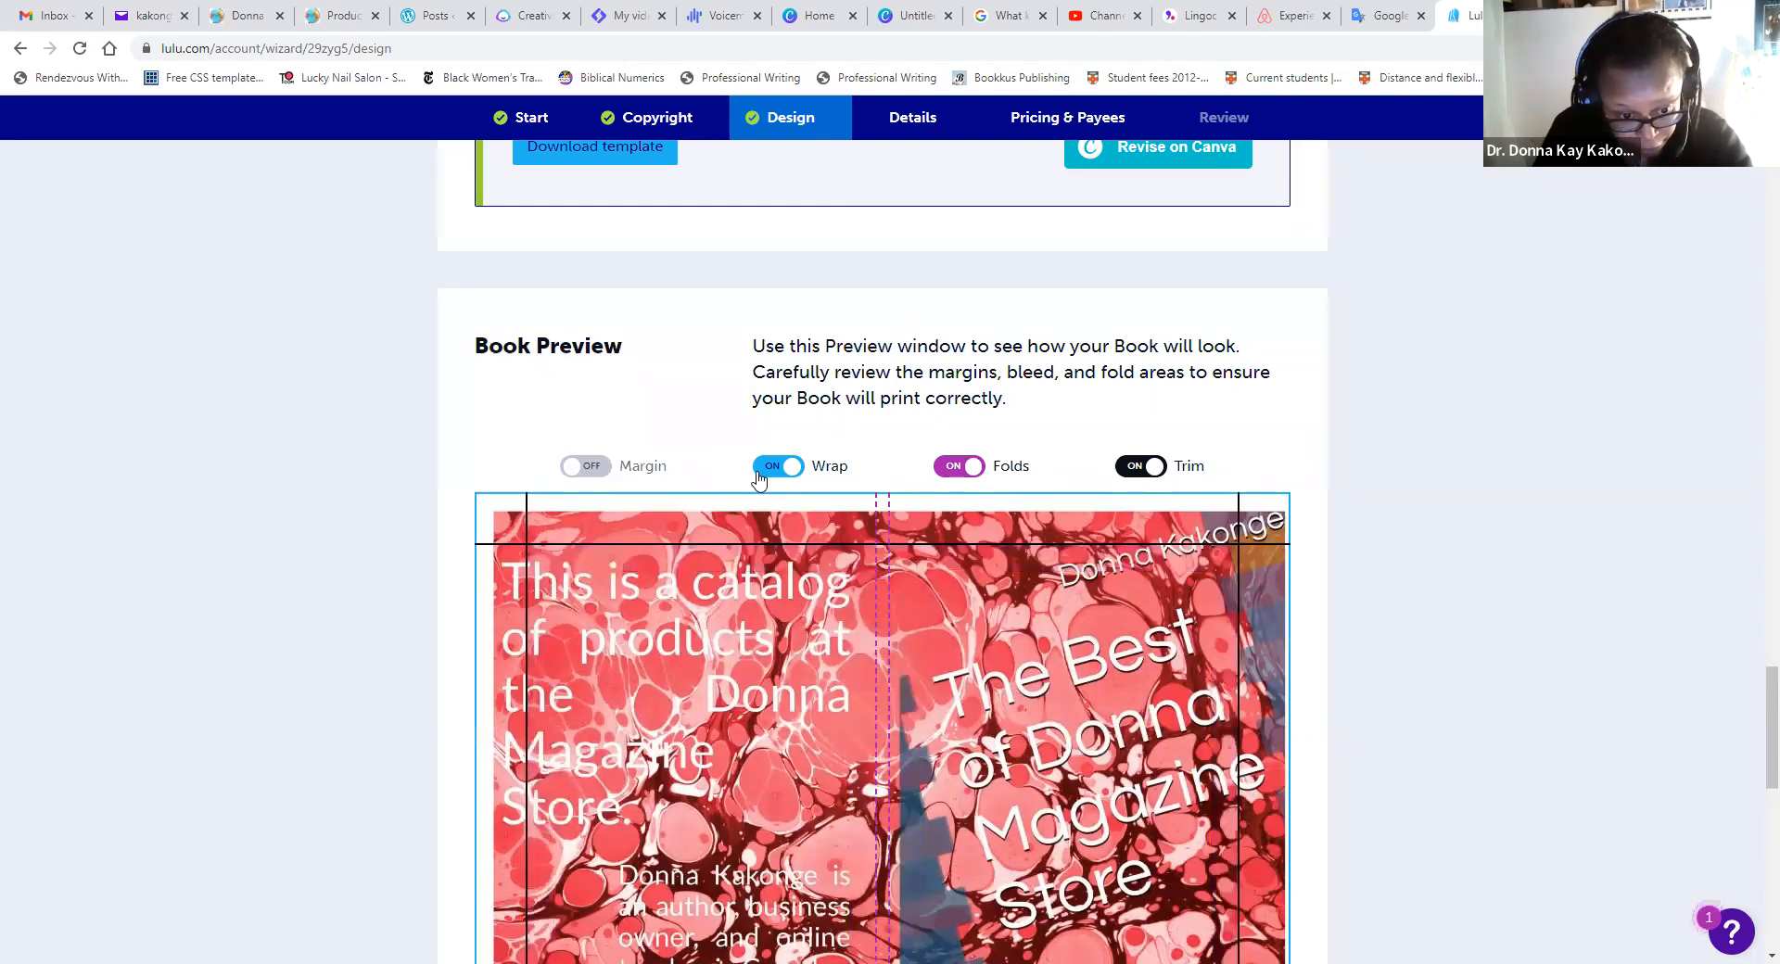
click(772, 467)
click(954, 466)
click(1119, 469)
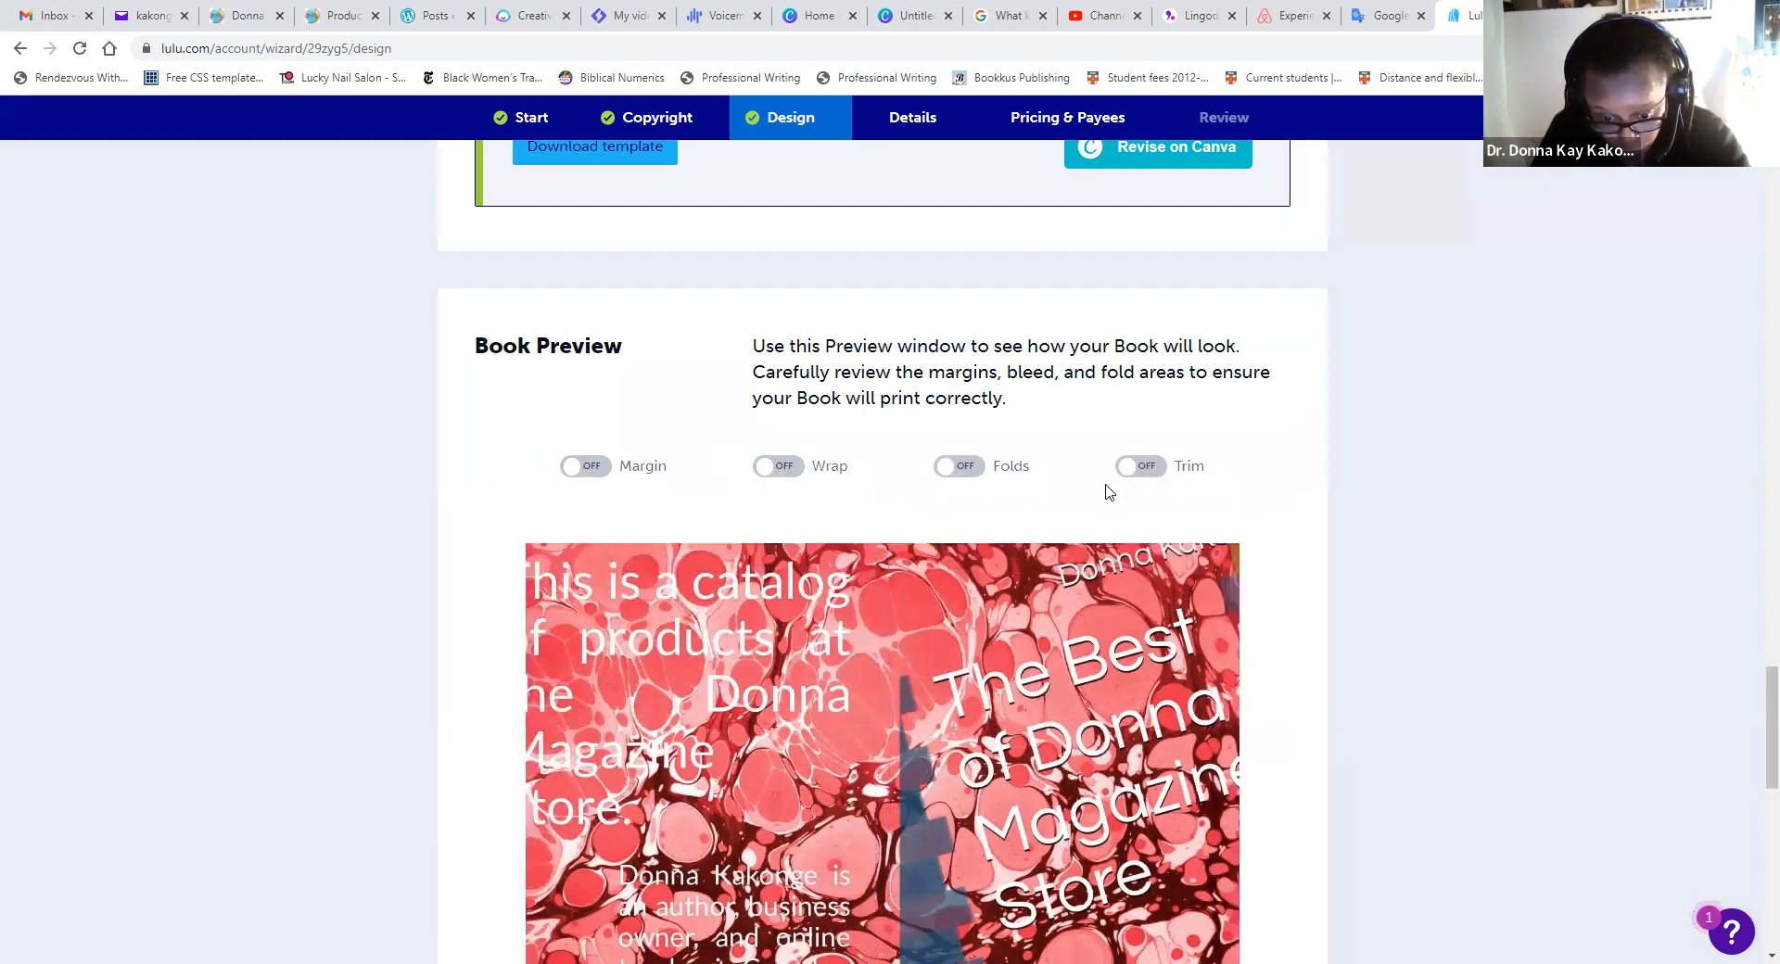
scroll(1161, 654, down, 1)
scroll(1161, 654, down, 4)
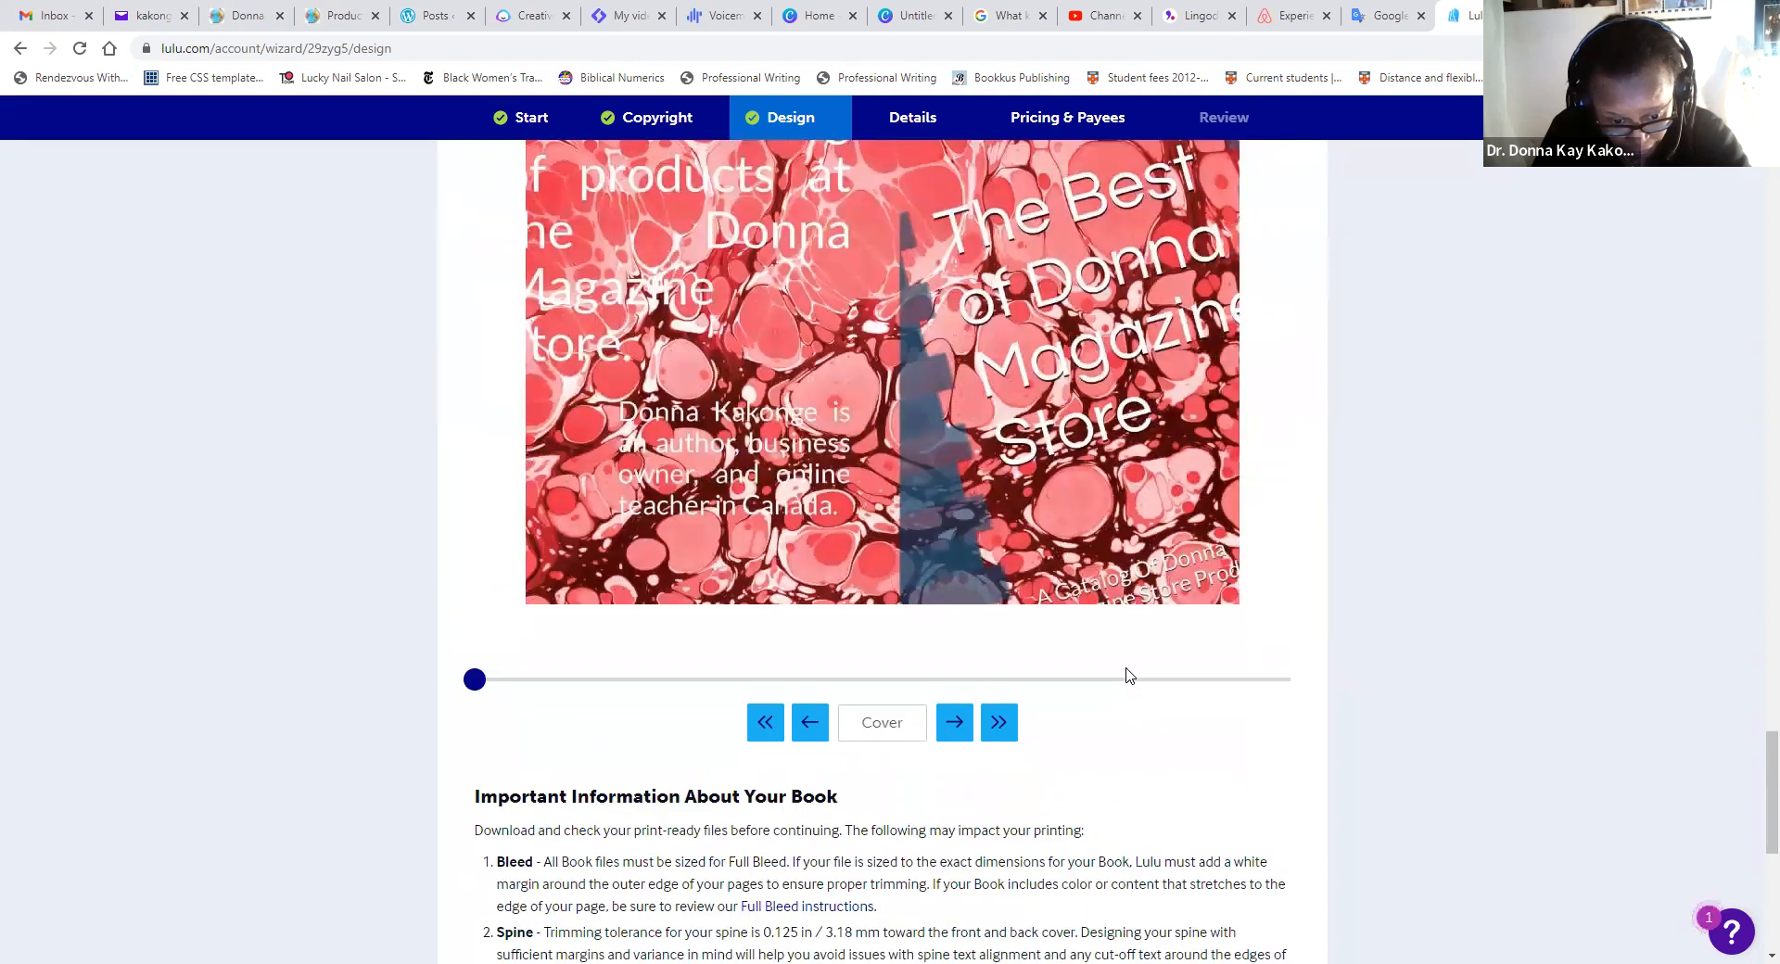
- Reopen the book cover in Canva and upload the Kobo cover JPG from the Downloads folder
scroll(1128, 673, up, 9)
scroll(1136, 662, up, 1)
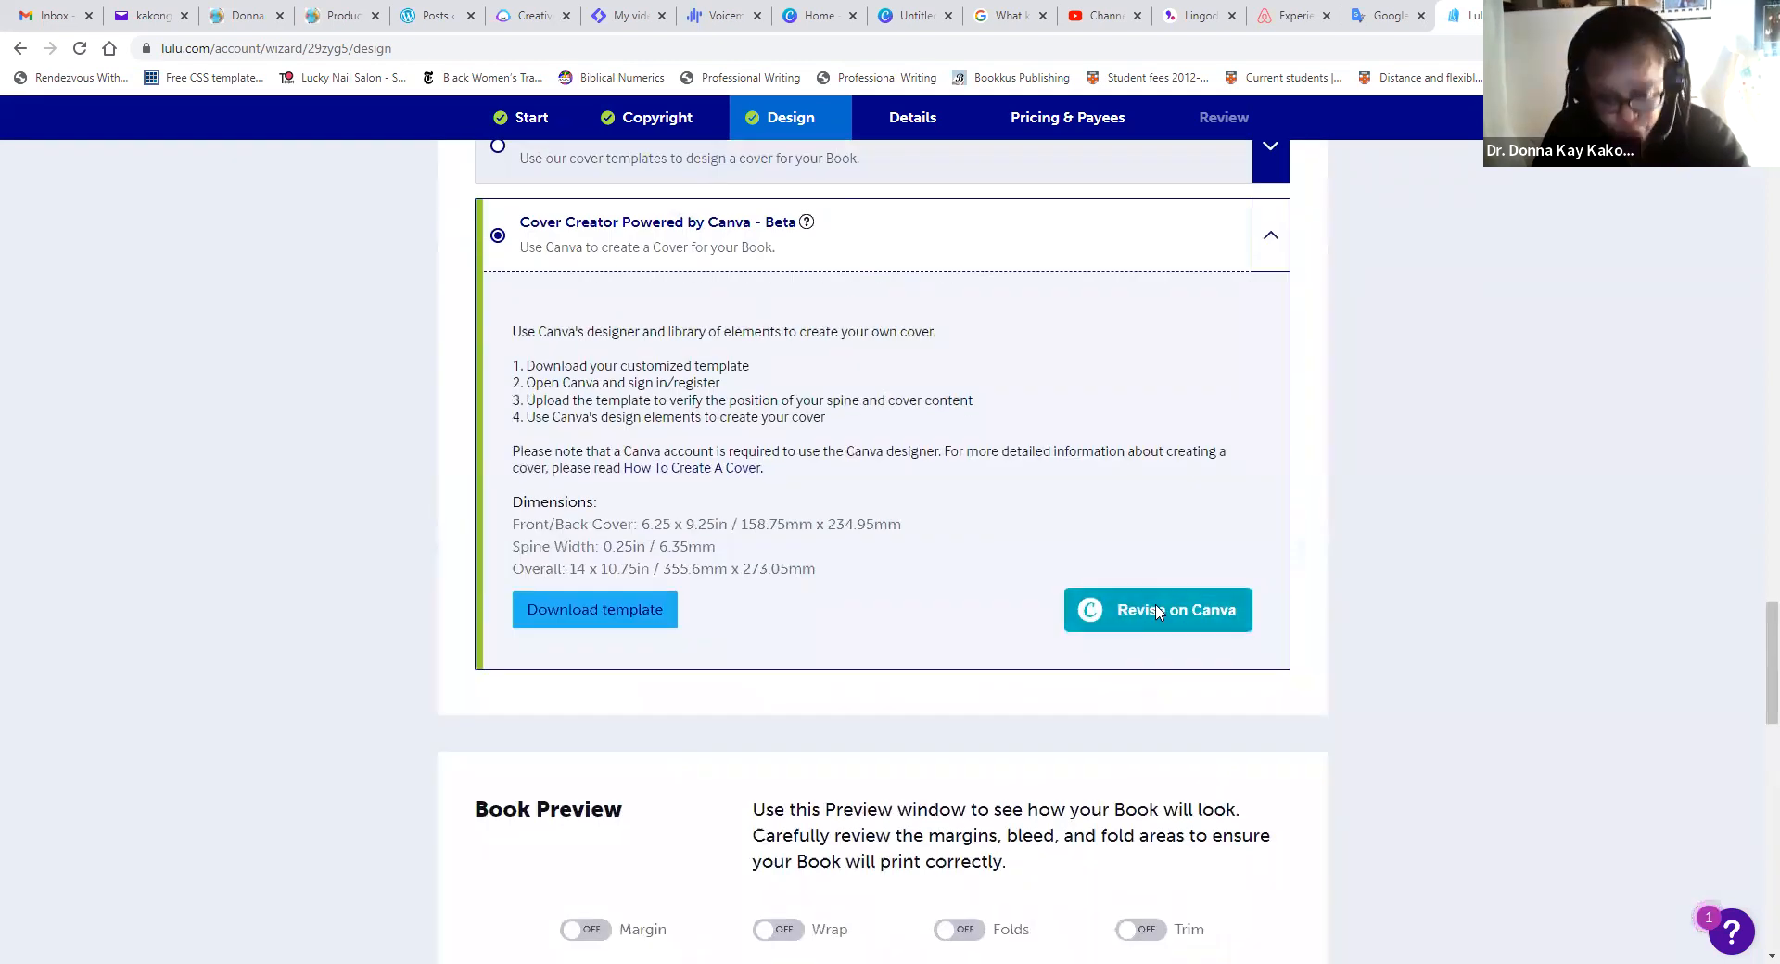
click(1163, 615)
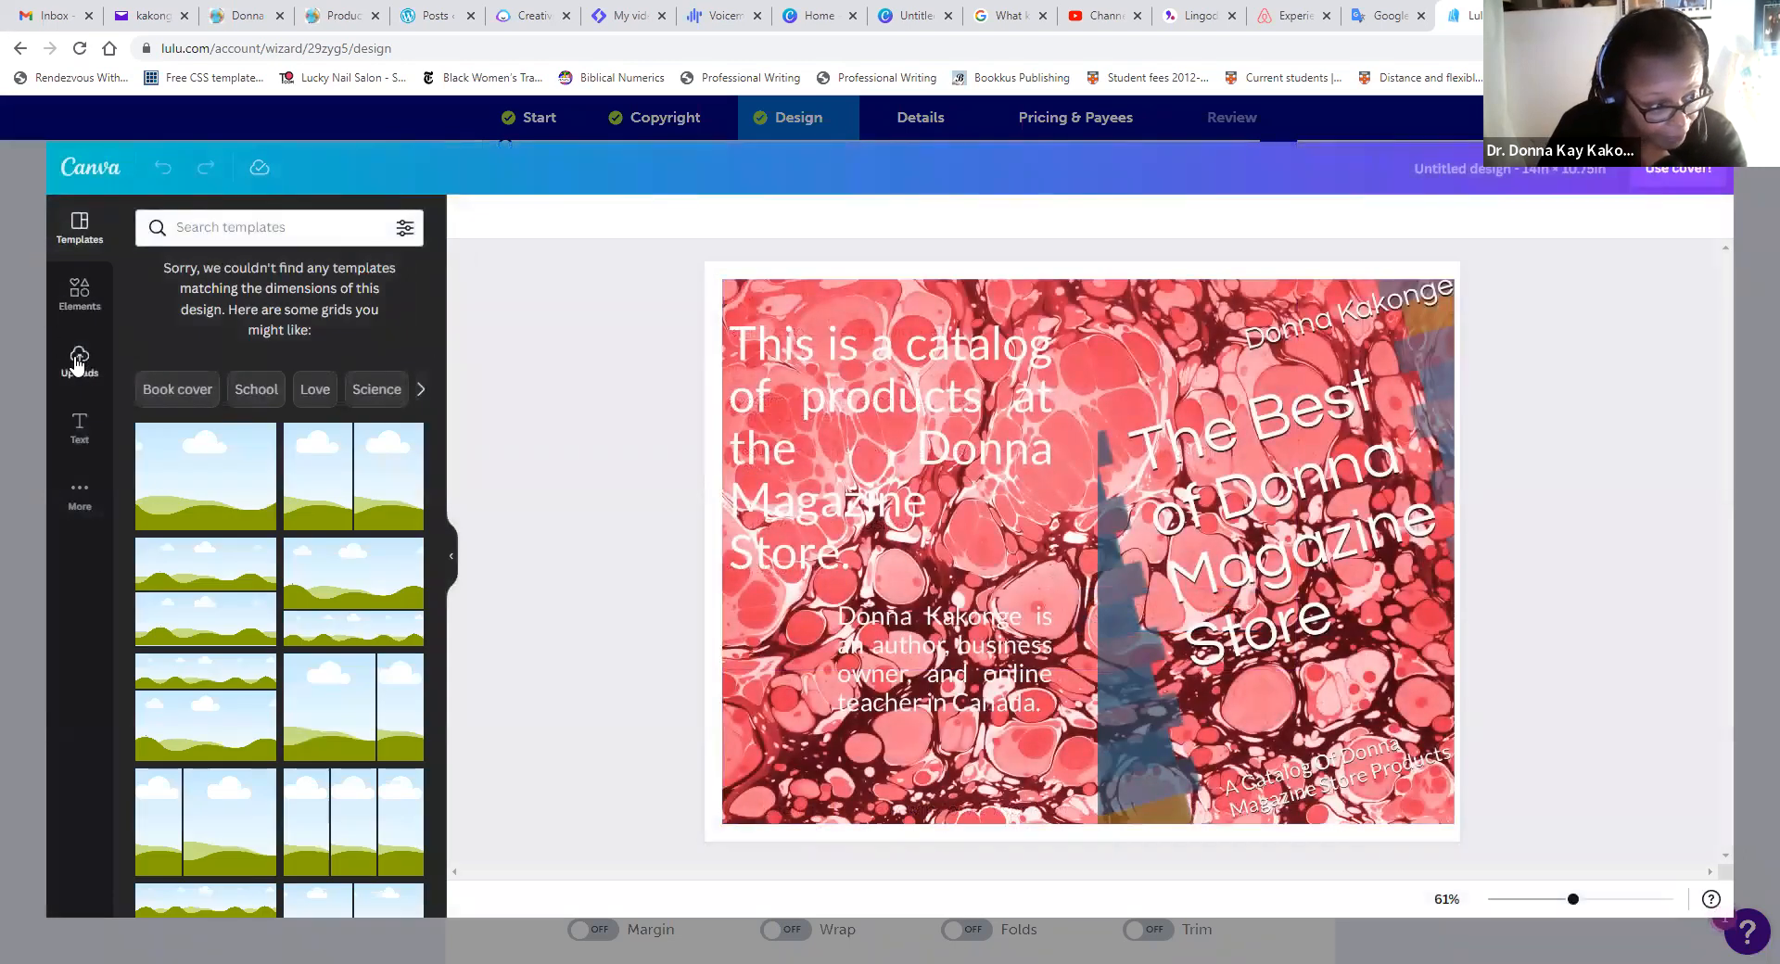
click(78, 362)
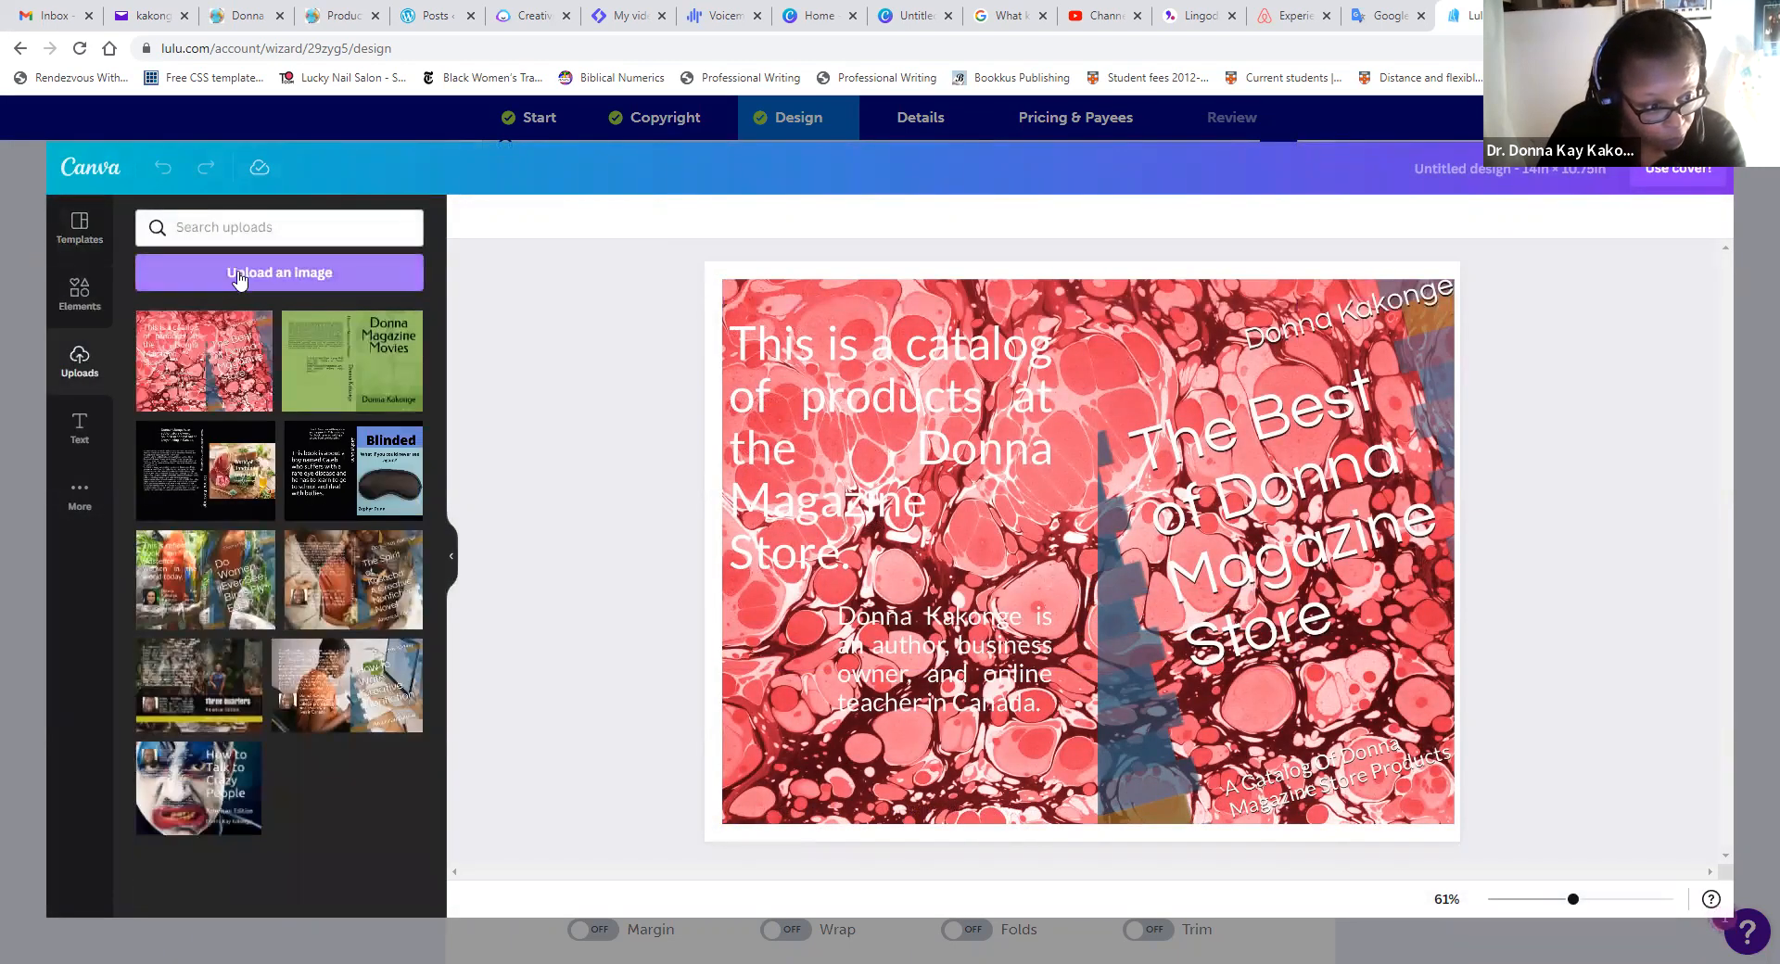
click(239, 276)
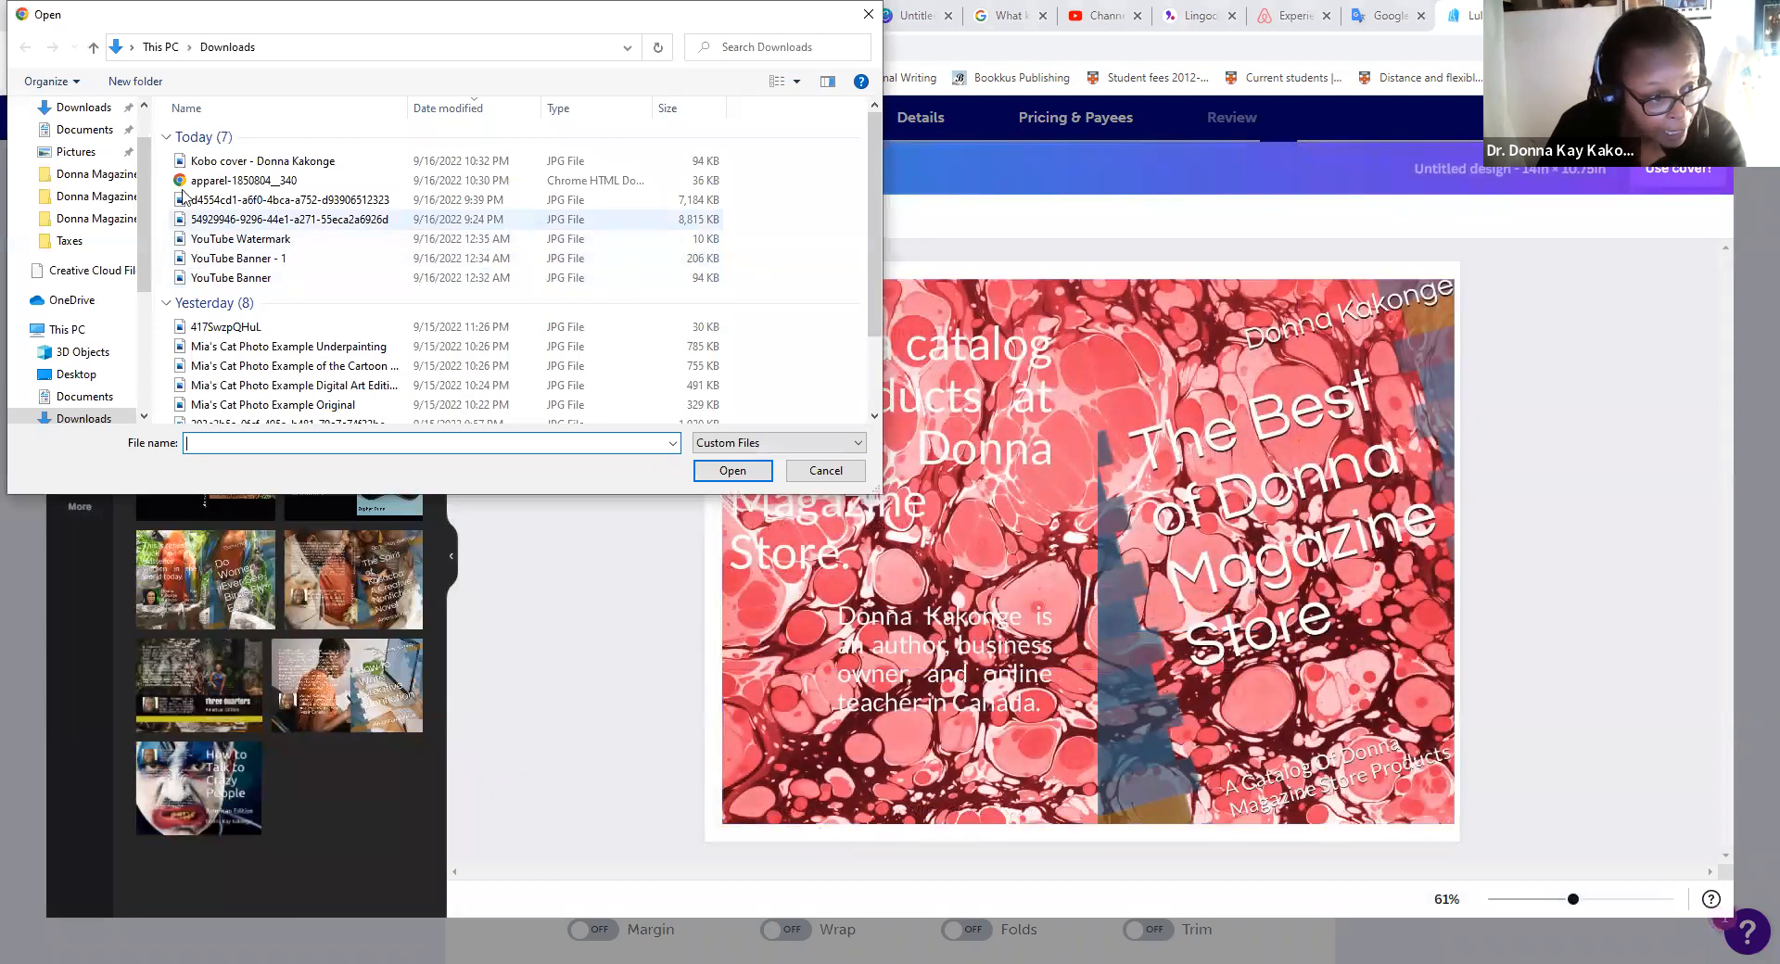
click(182, 161)
key(Return)
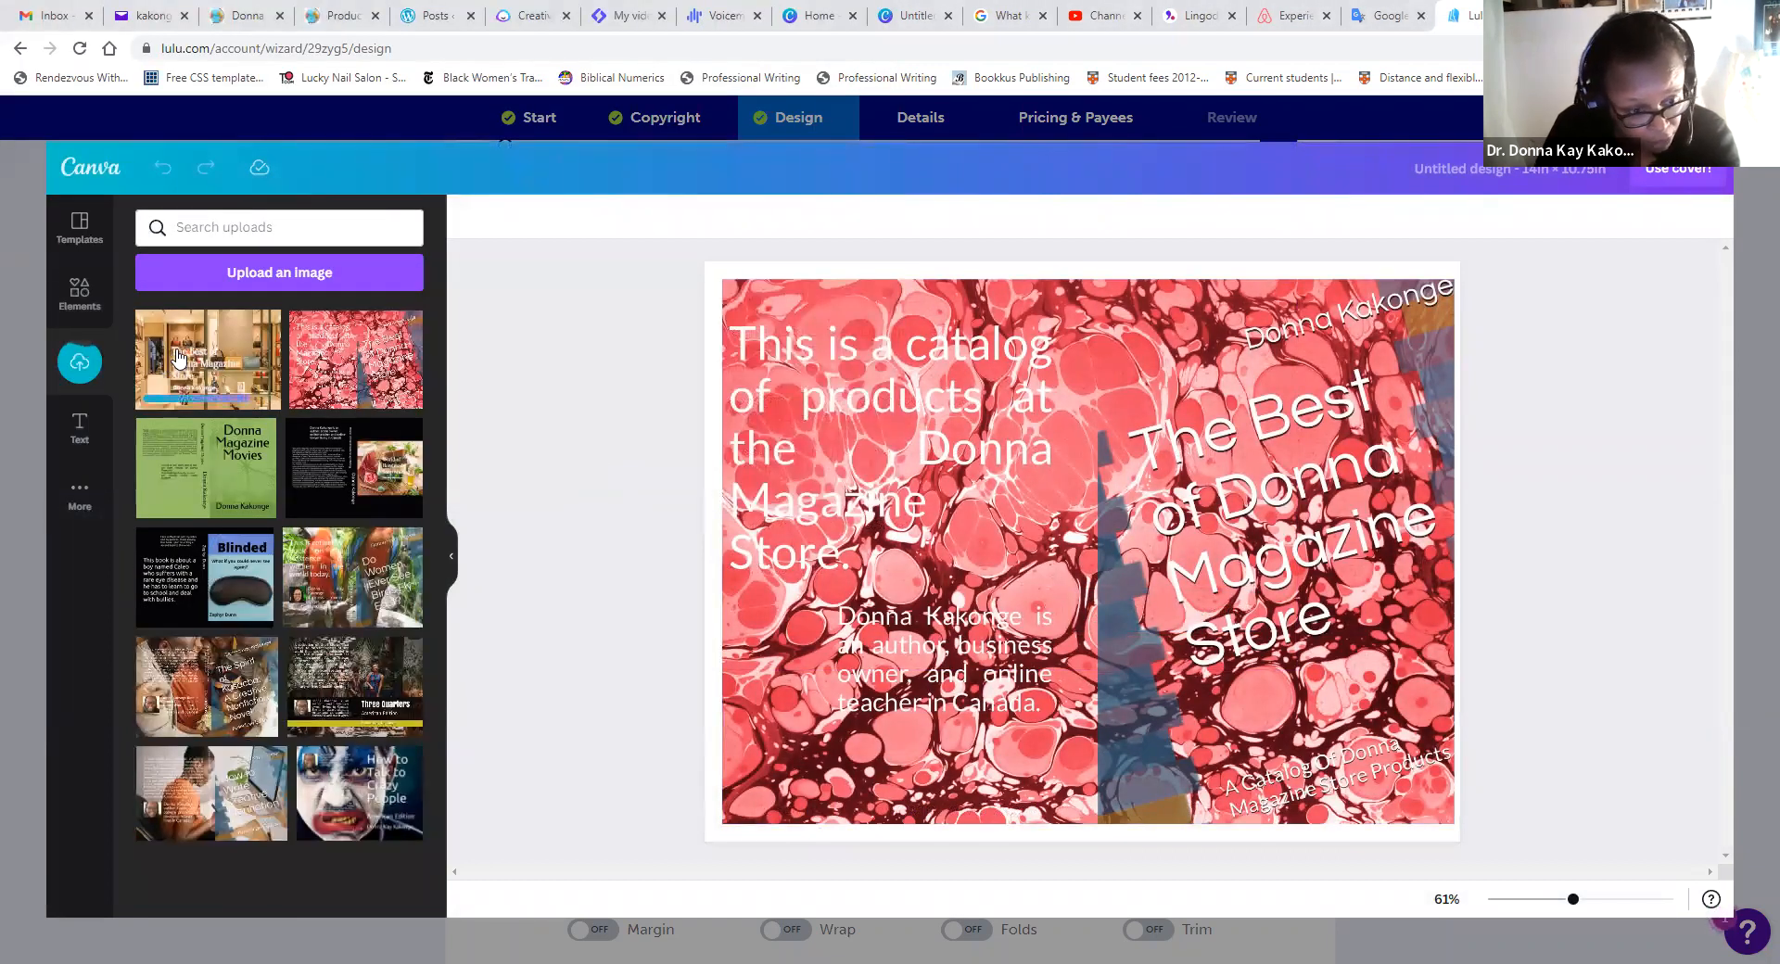
- Delete the red marbled cover image from the canvas
drag(178, 355, 521, 409)
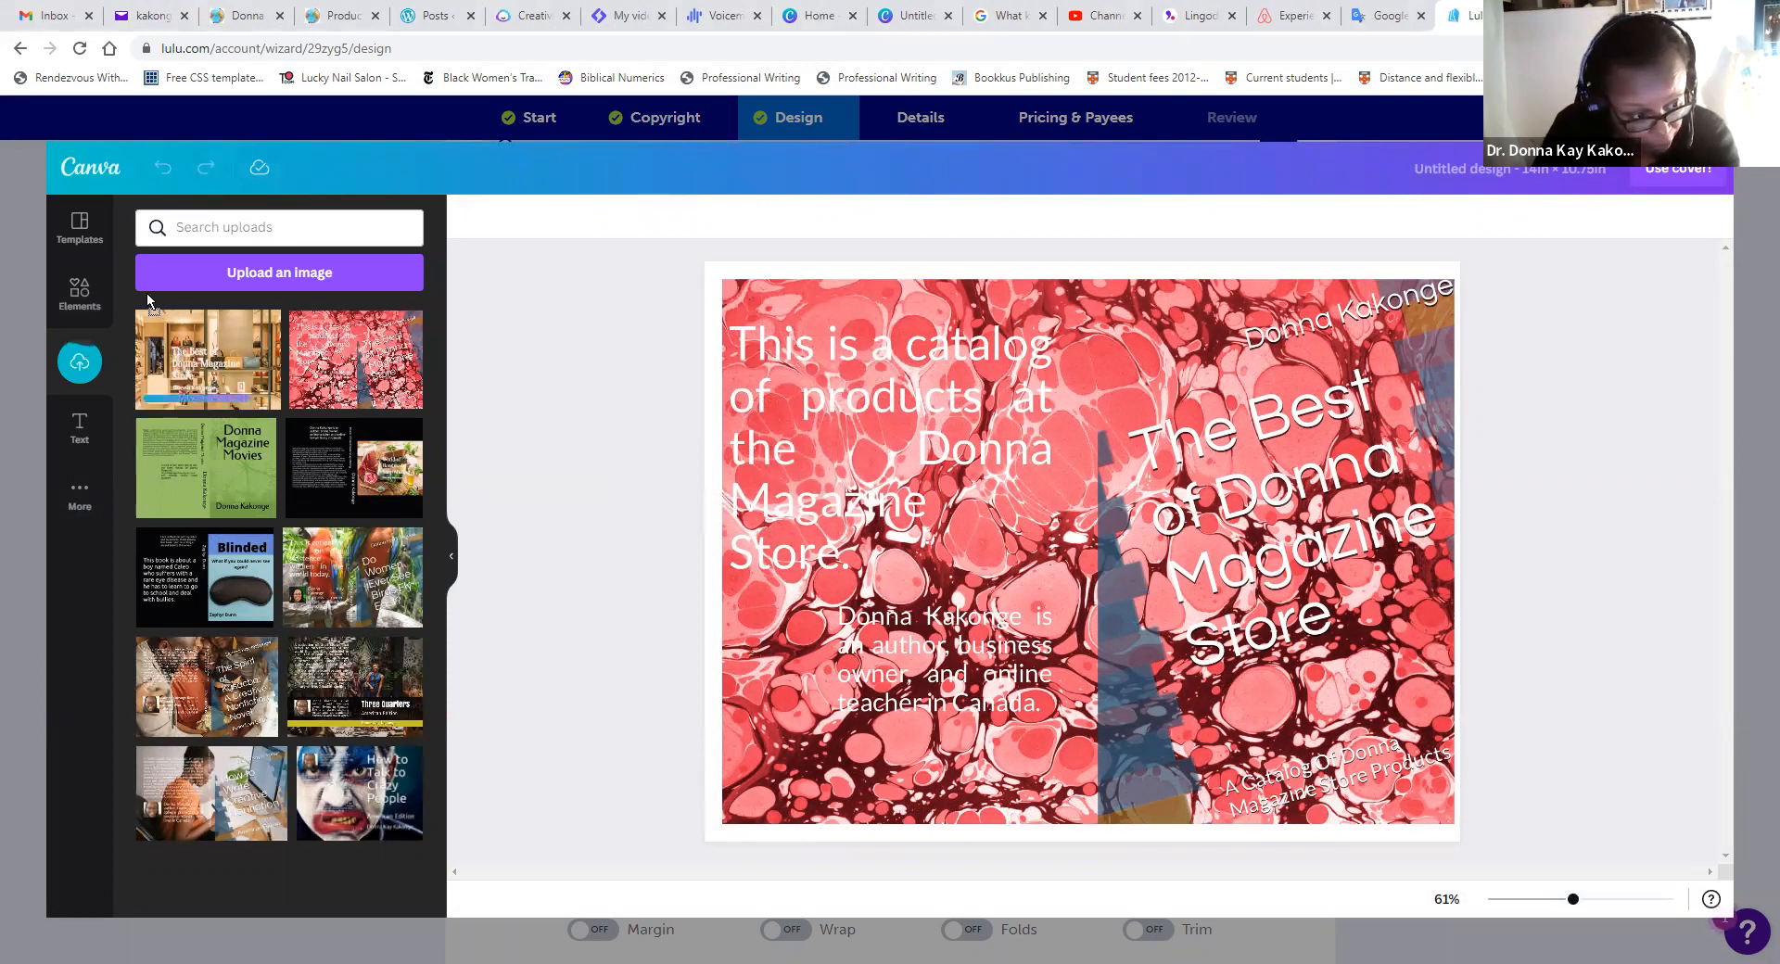
click(416, 396)
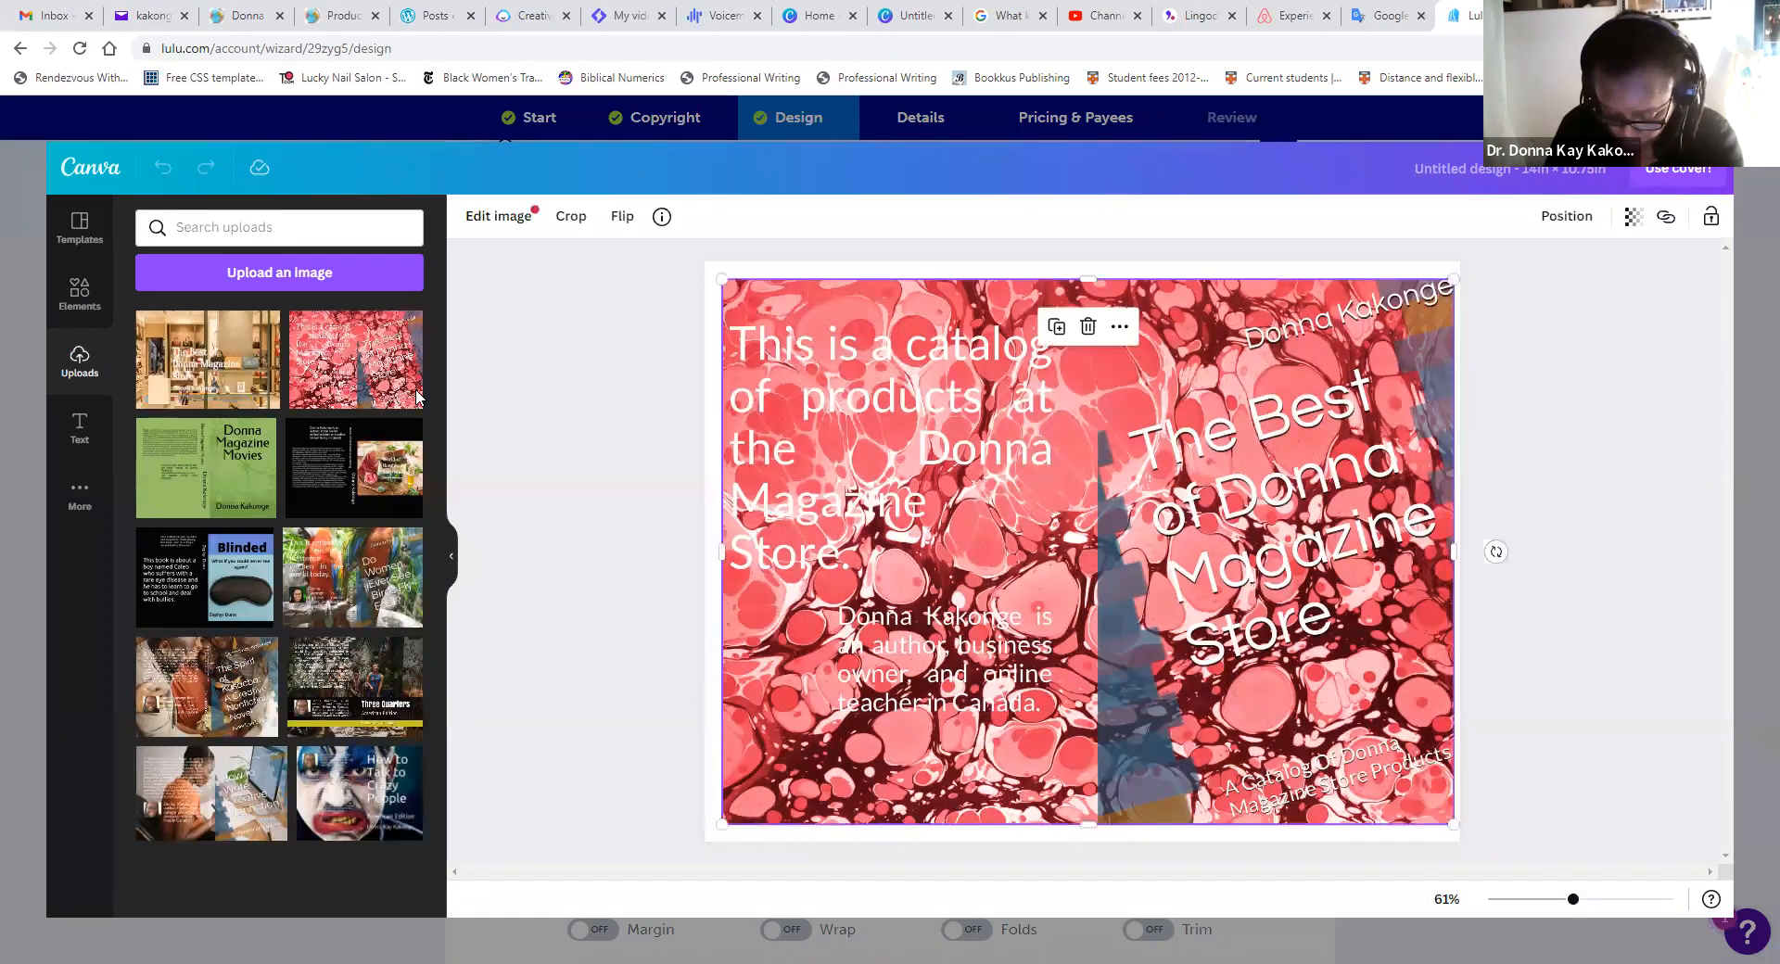
key(Delete)
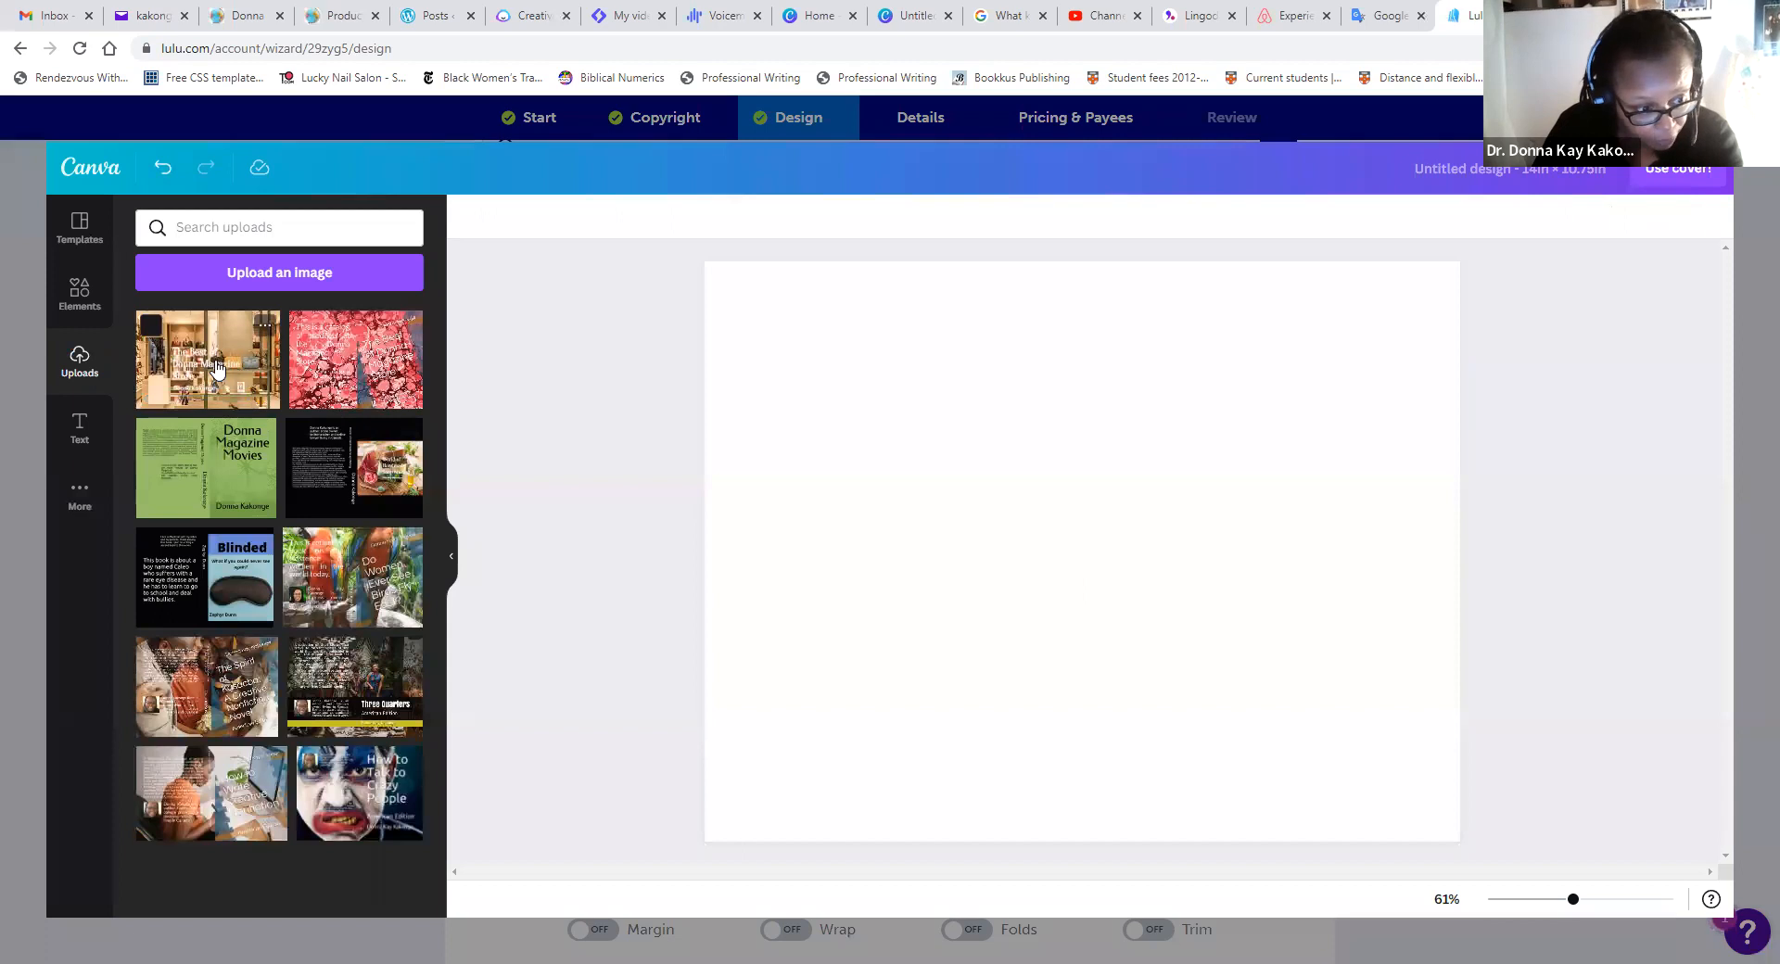
- Place the uploaded handbag-shop image on the page and stretch it over the full height of the front-cover half
click(222, 367)
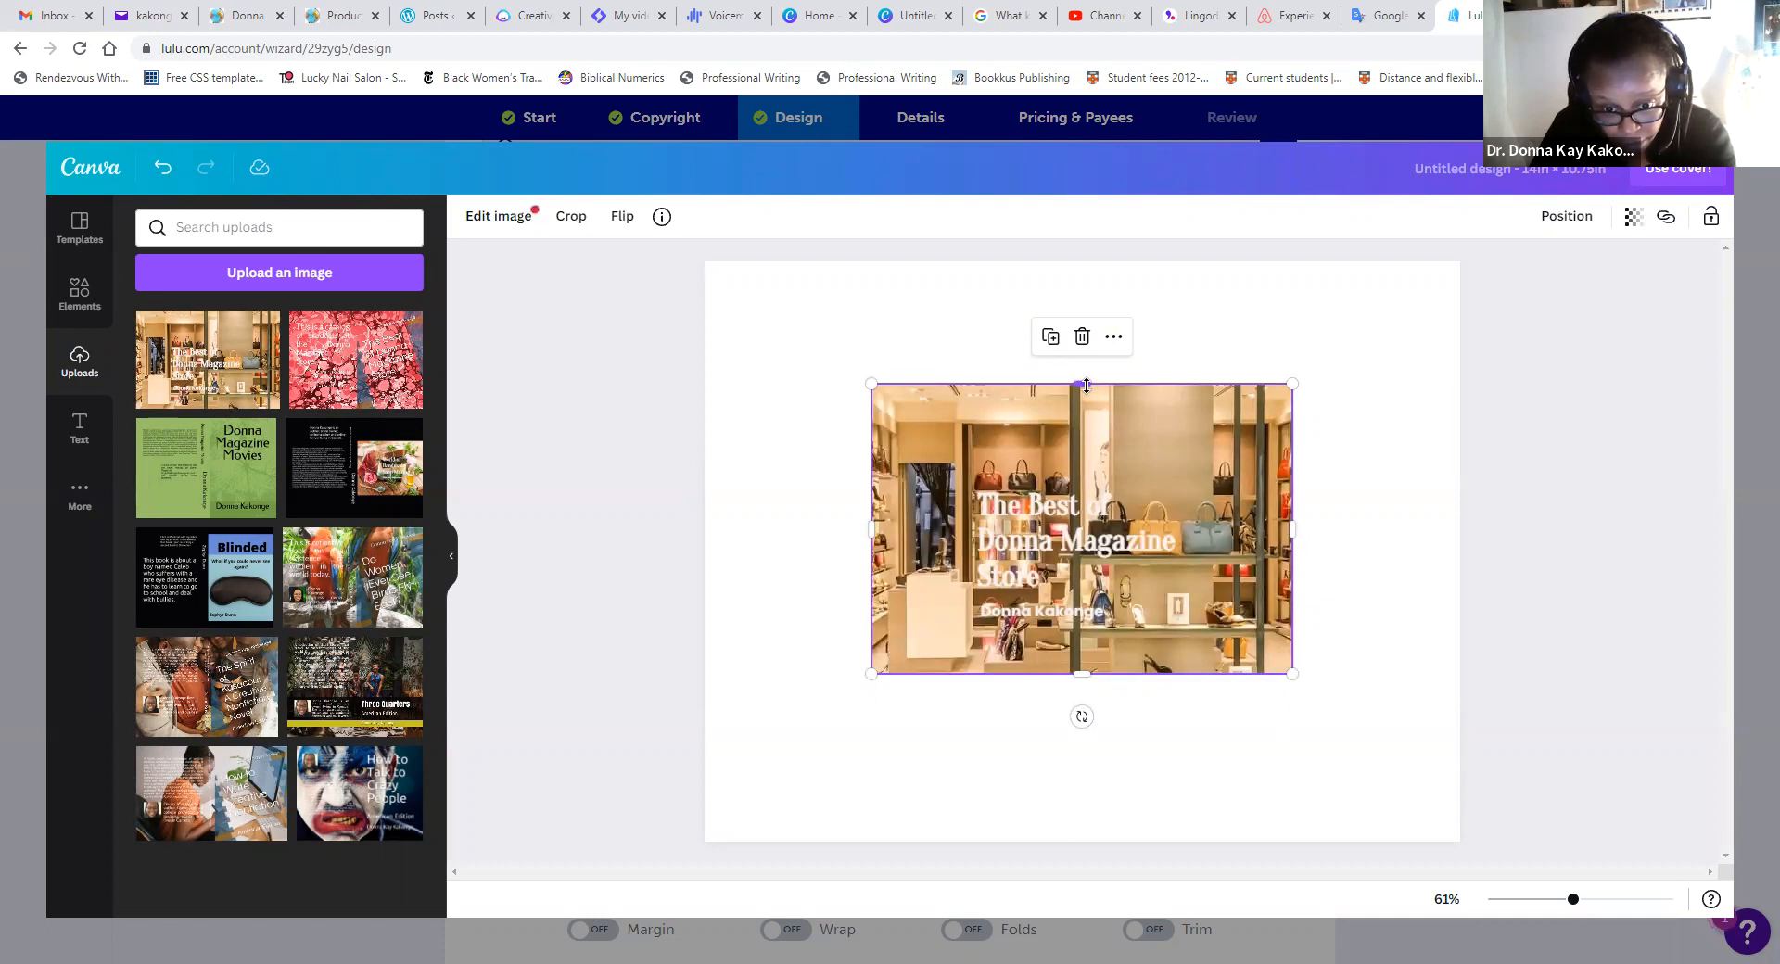
drag(1081, 383, 1081, 319)
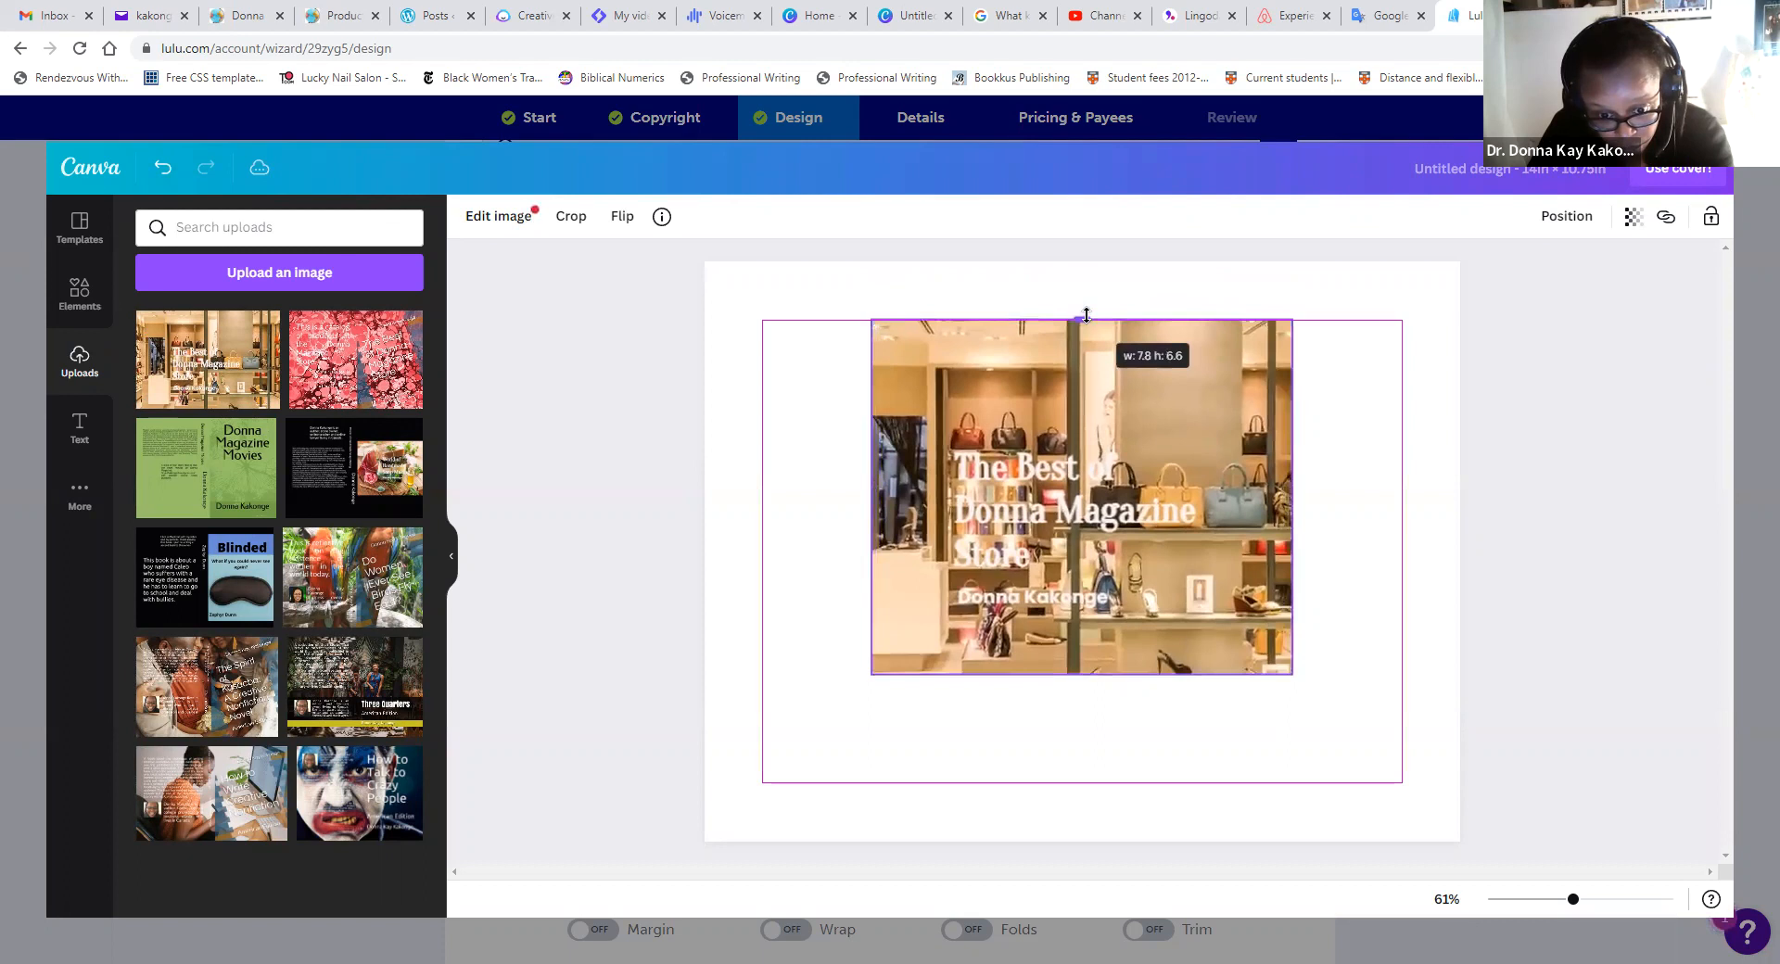
drag(1081, 676, 1071, 803)
drag(873, 559, 1062, 607)
drag(1292, 557, 1459, 593)
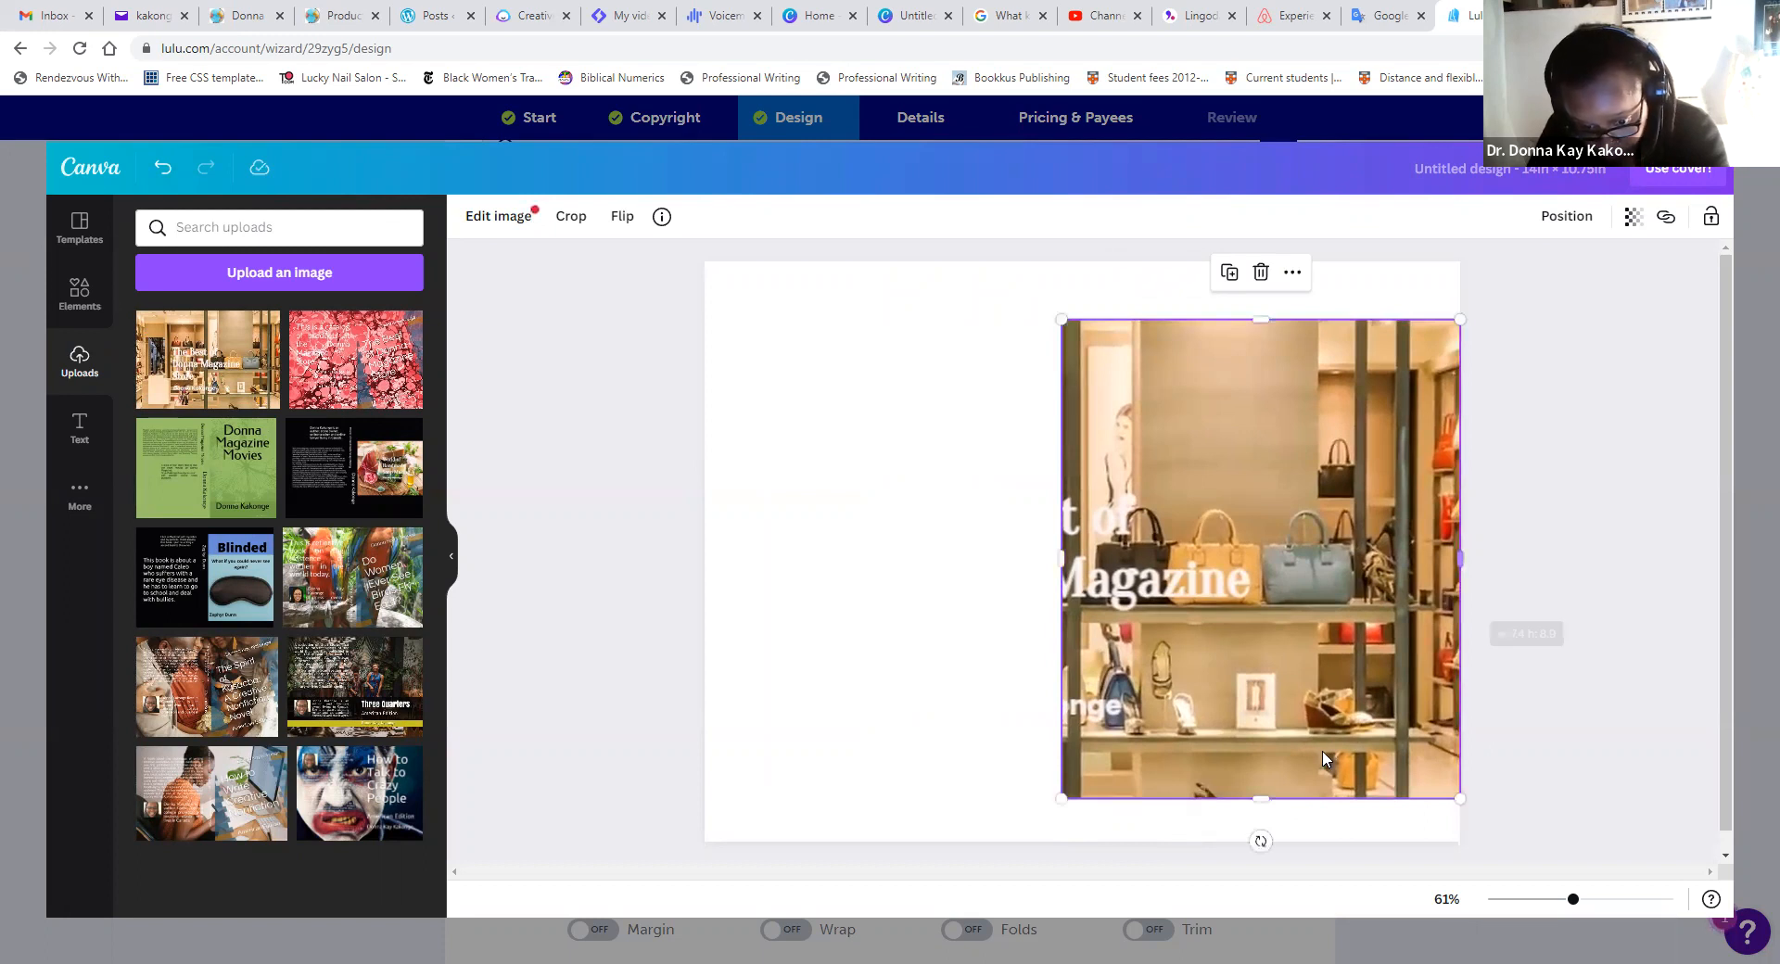
drag(1261, 795, 1257, 841)
drag(1261, 319, 1261, 262)
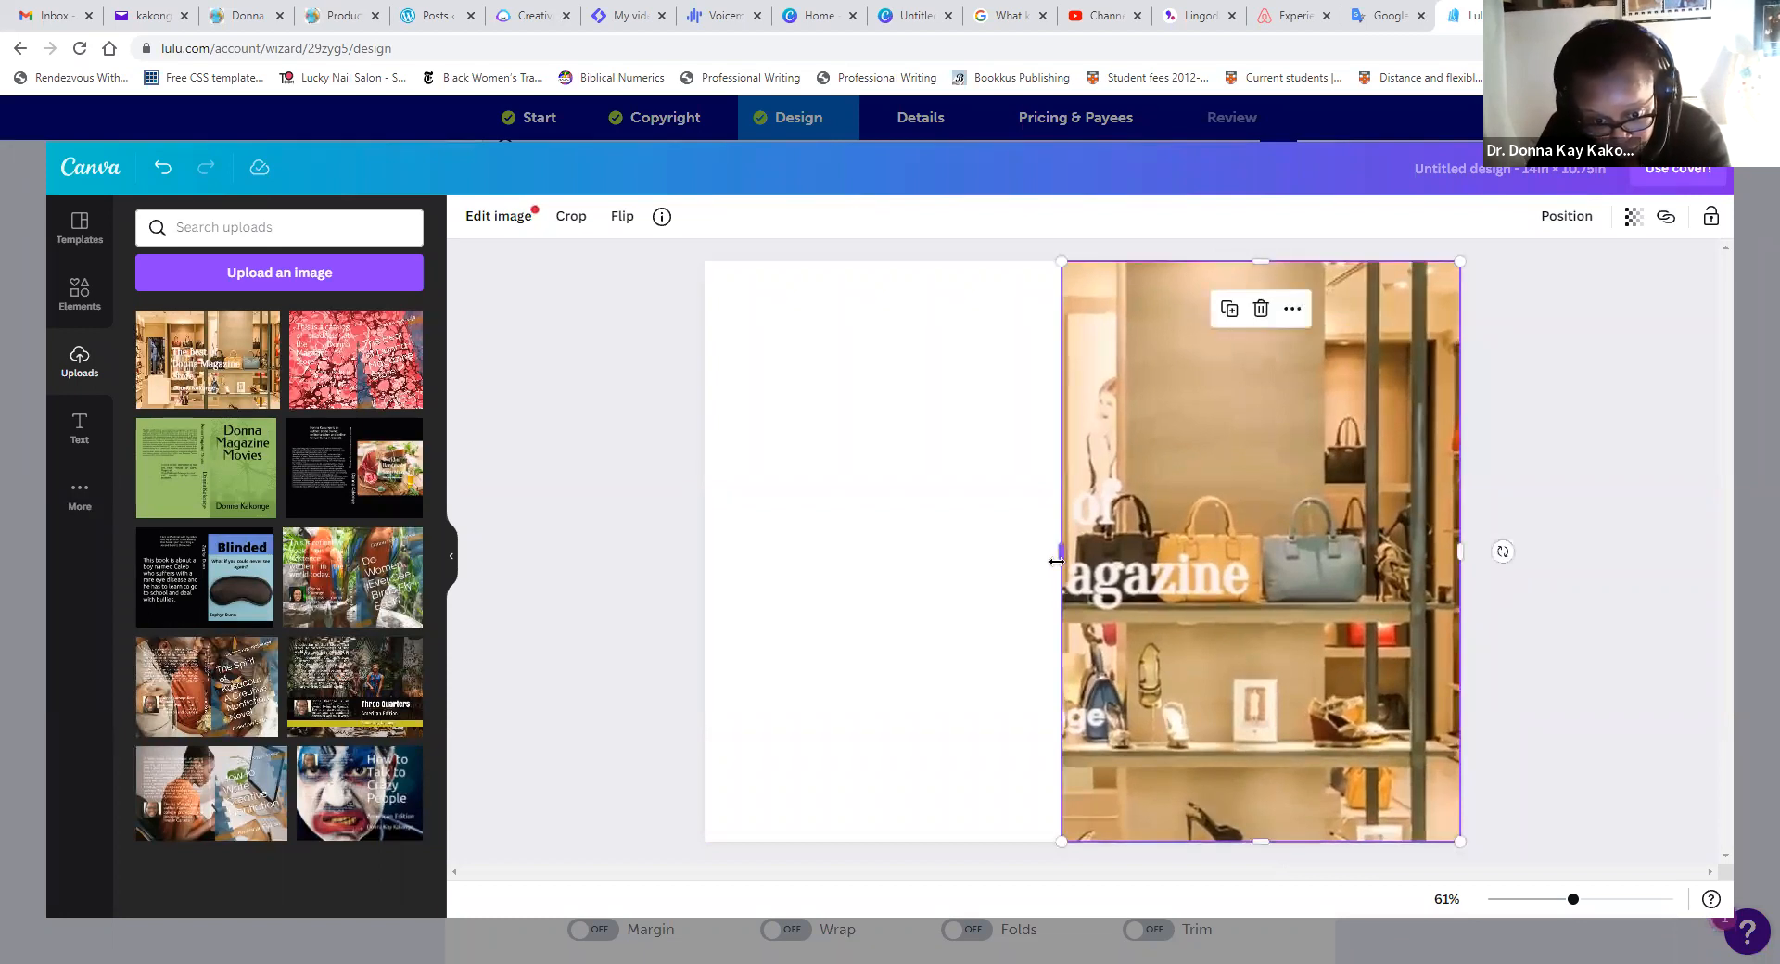
- Crop the handbag-shop image around its title text and move it near the middle of the page
drag(1057, 559, 794, 576)
drag(1129, 842, 1129, 775)
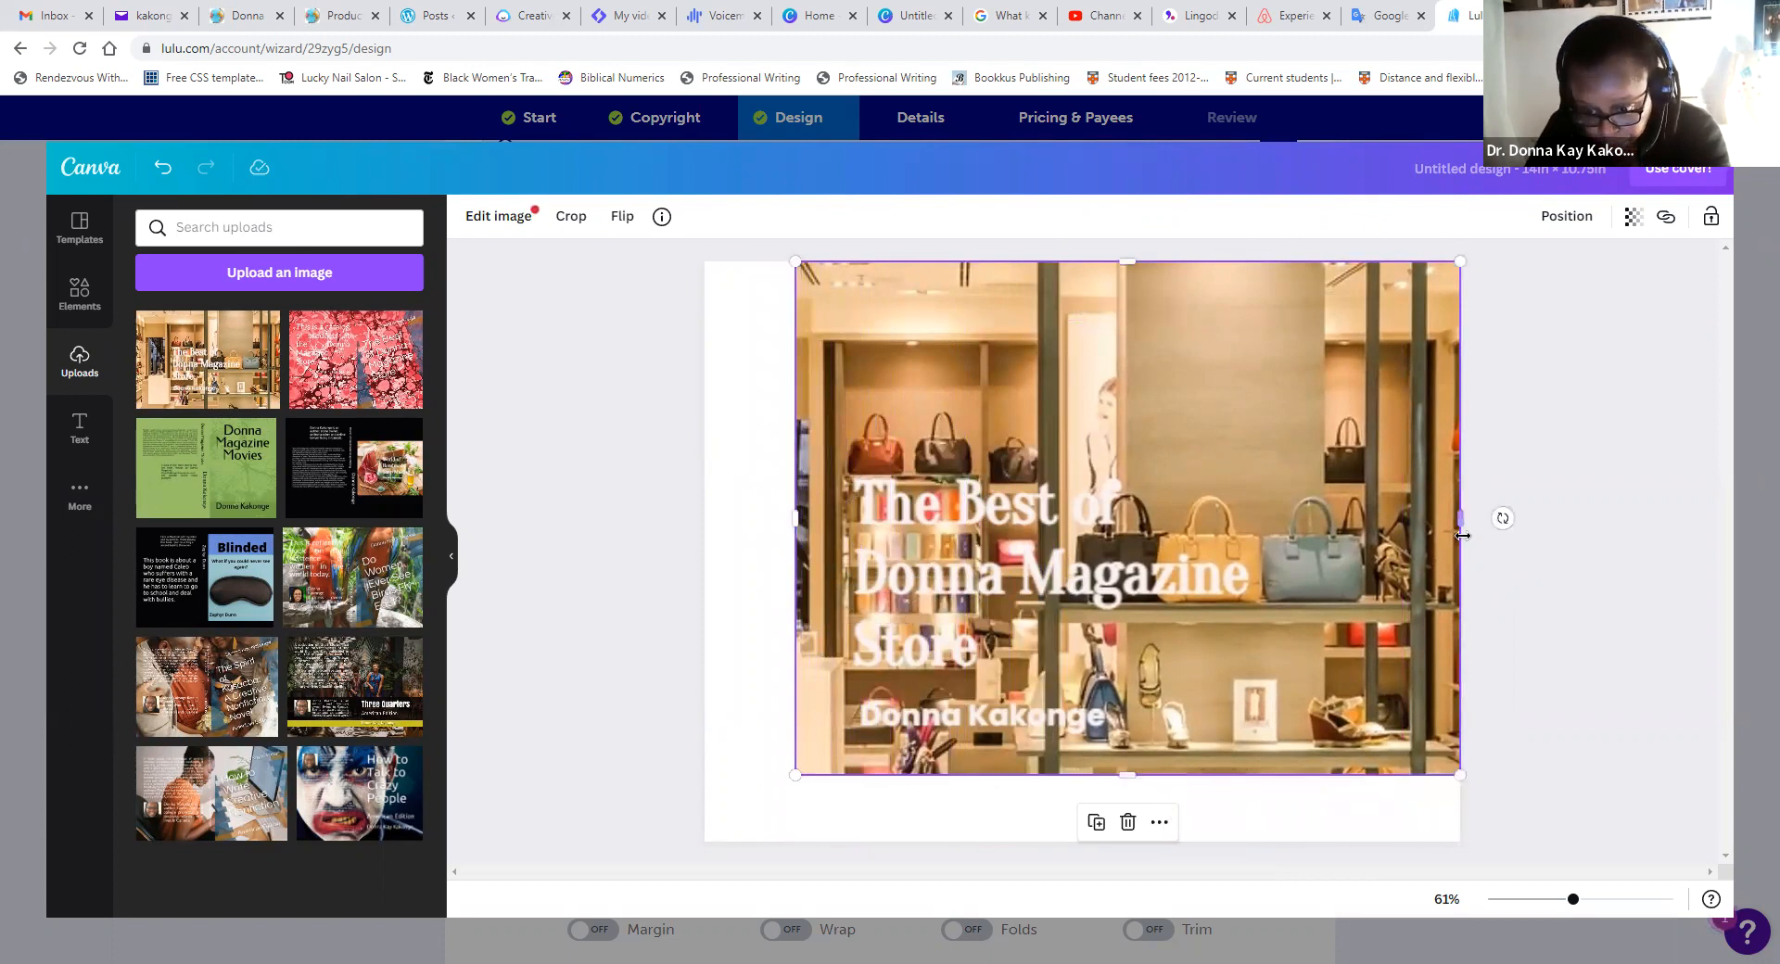
drag(1460, 519, 1341, 525)
drag(1070, 264, 1070, 374)
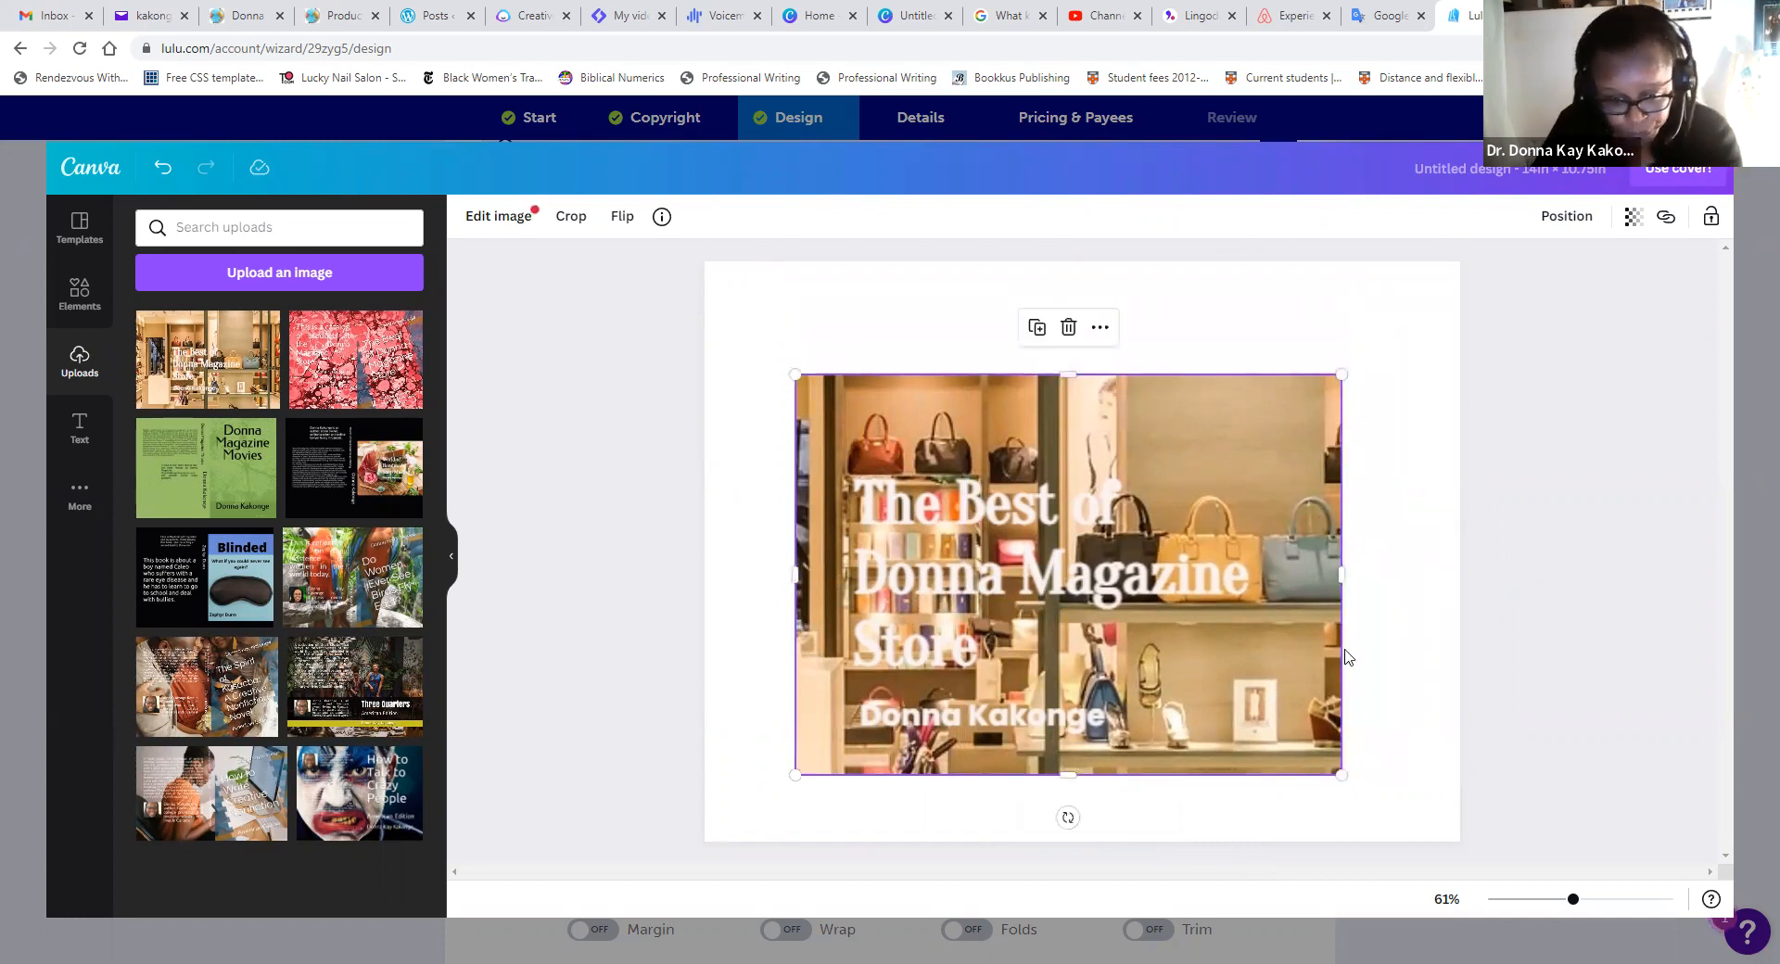
drag(1075, 589, 1087, 550)
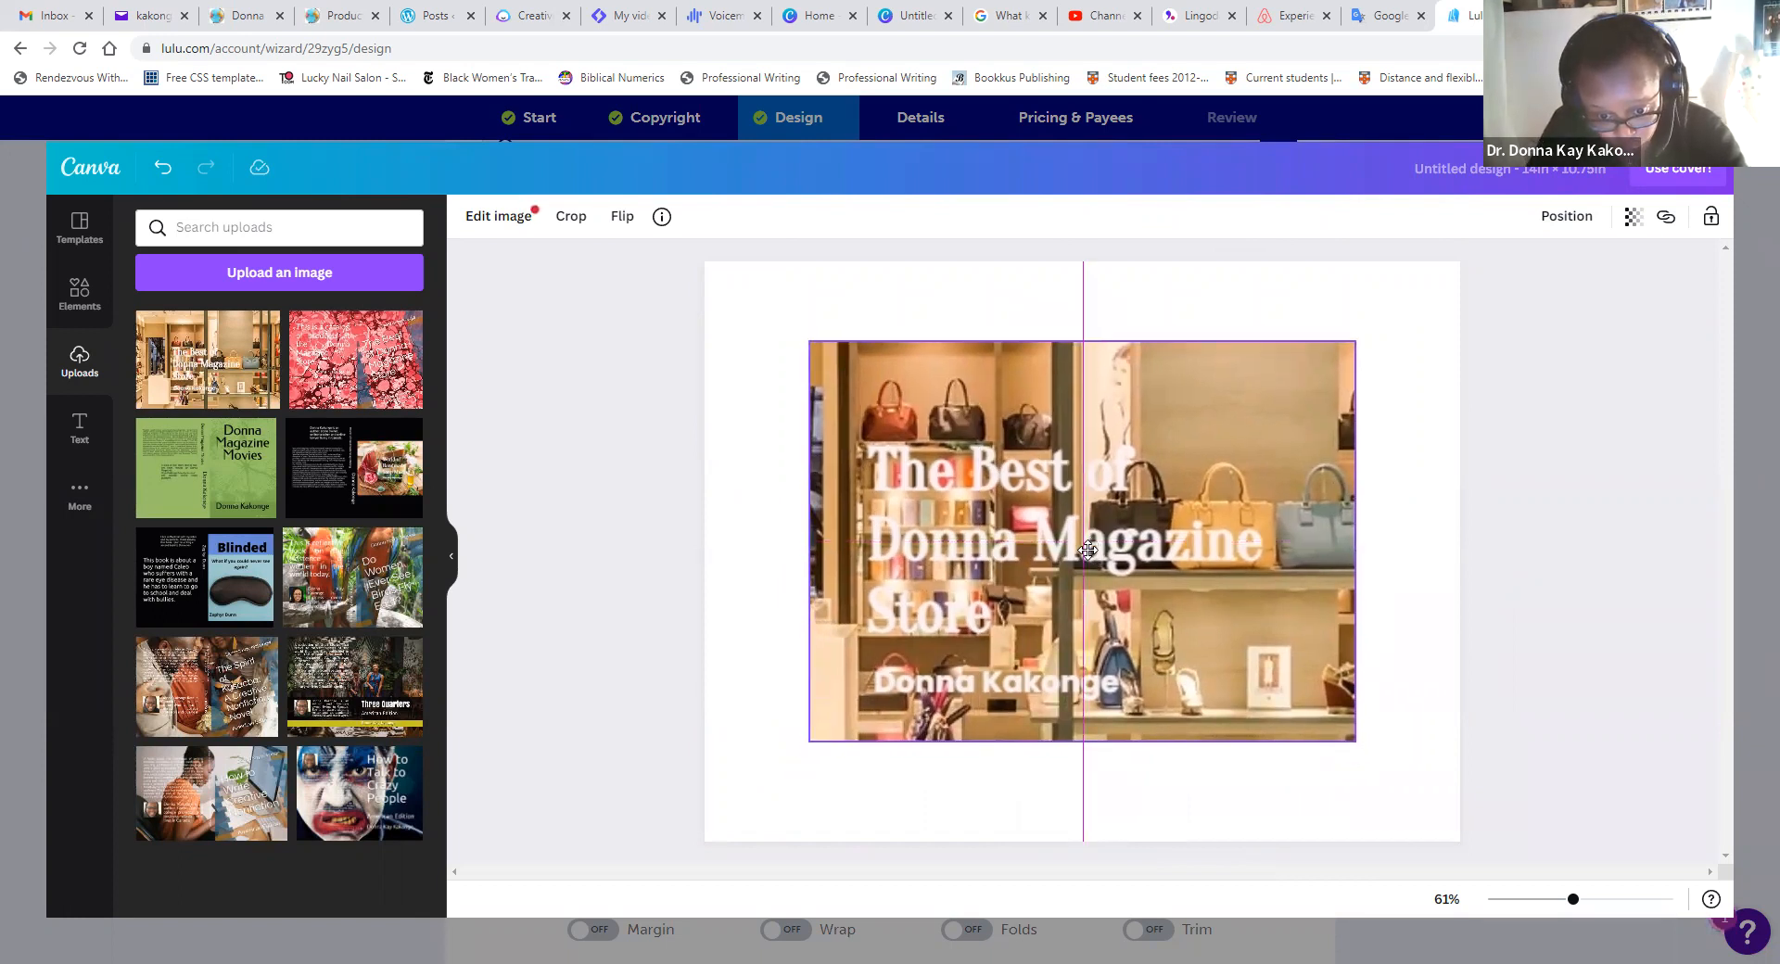
drag(1087, 550, 1095, 550)
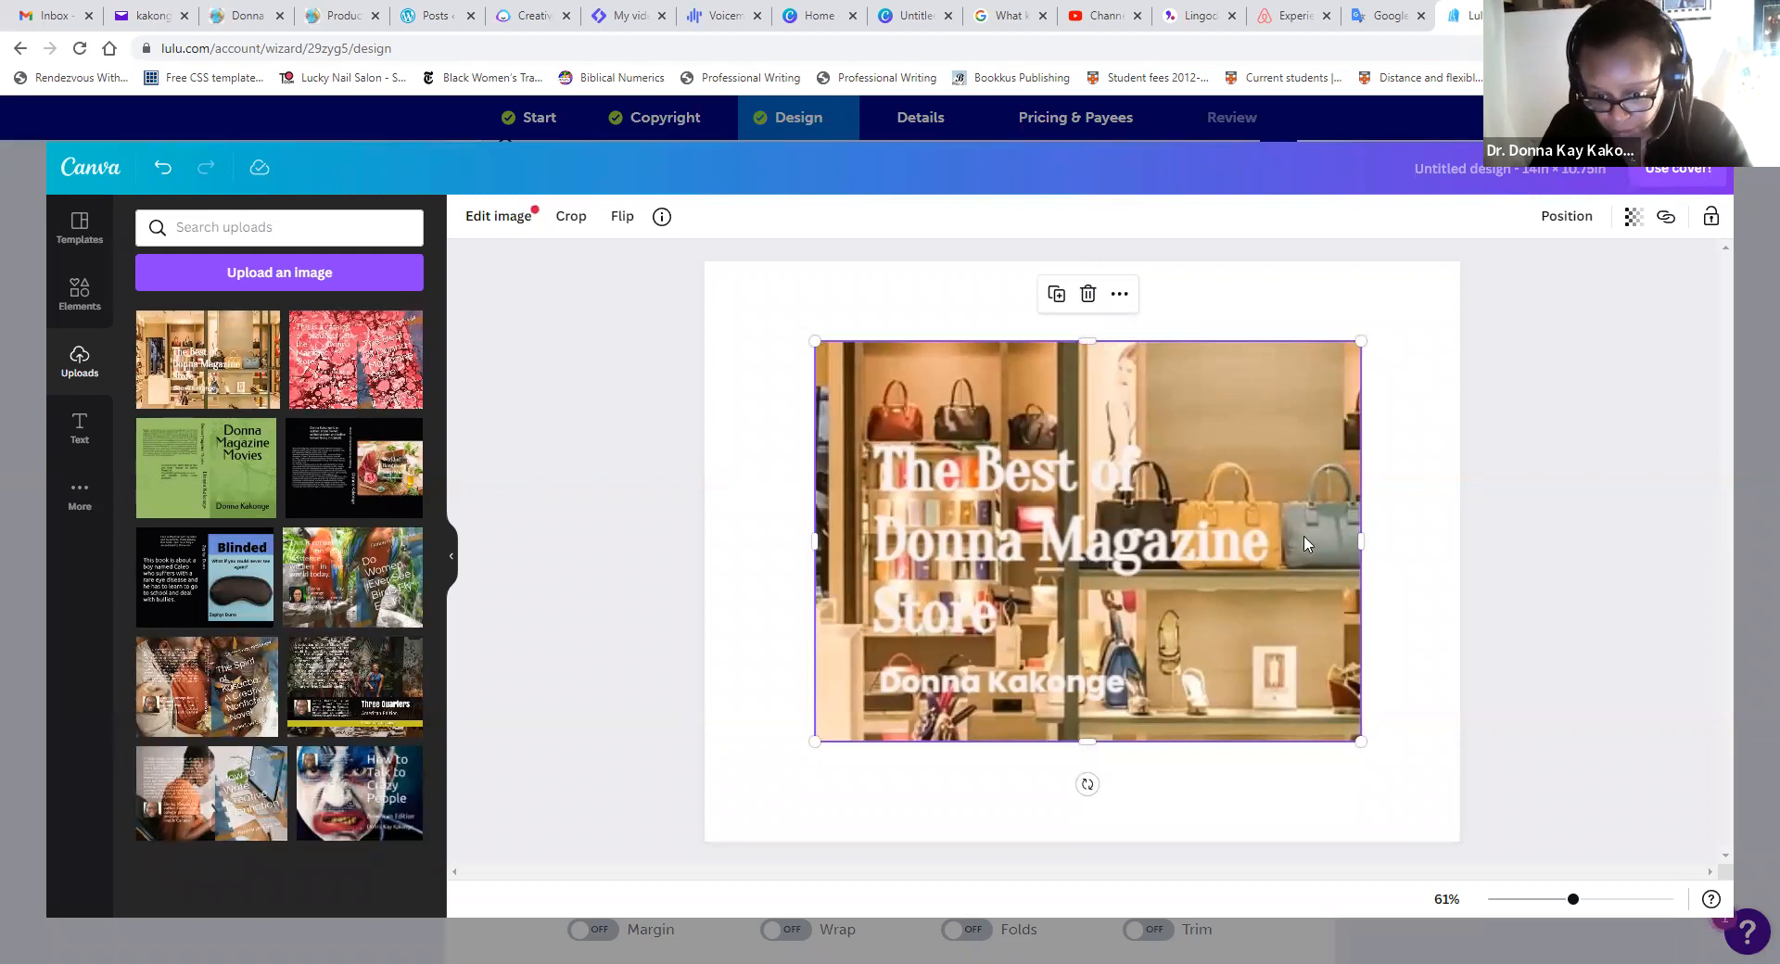
drag(1359, 541, 1313, 542)
mouse_move(1087, 531)
mouse_down()
mouse_move(1085, 506)
mouse_move(1097, 518)
mouse_up()
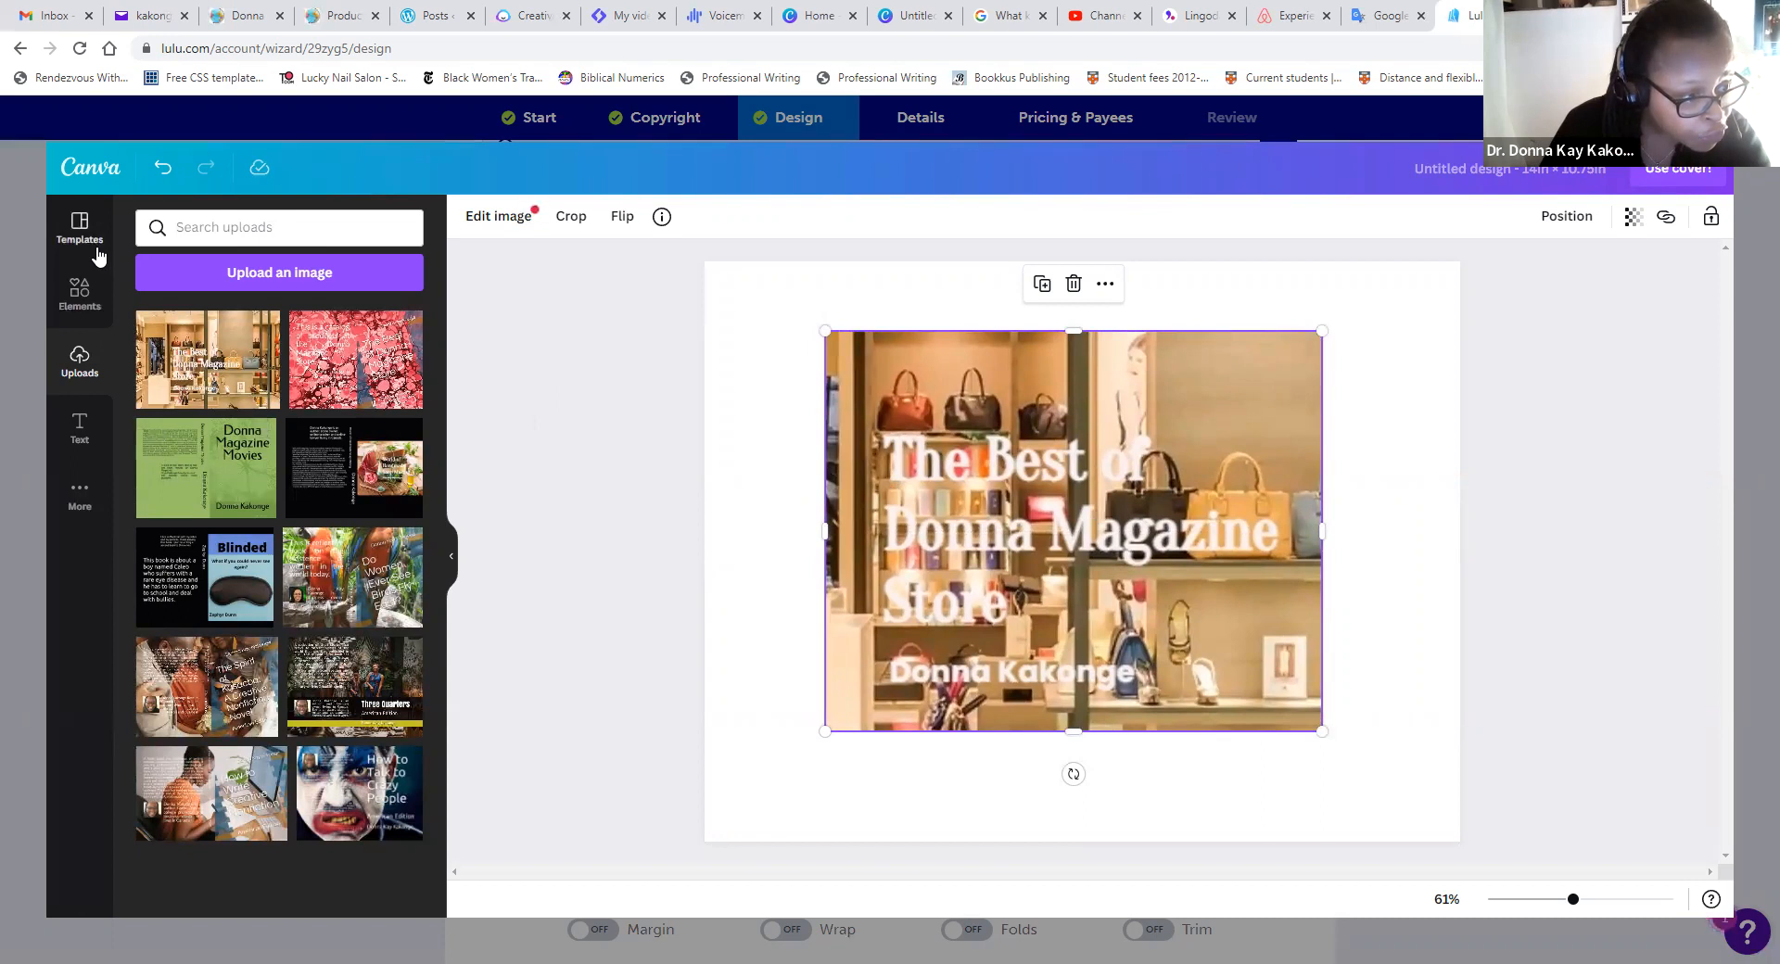
- Browse the grid templates and delete the handbag-shop image from the page
click(81, 227)
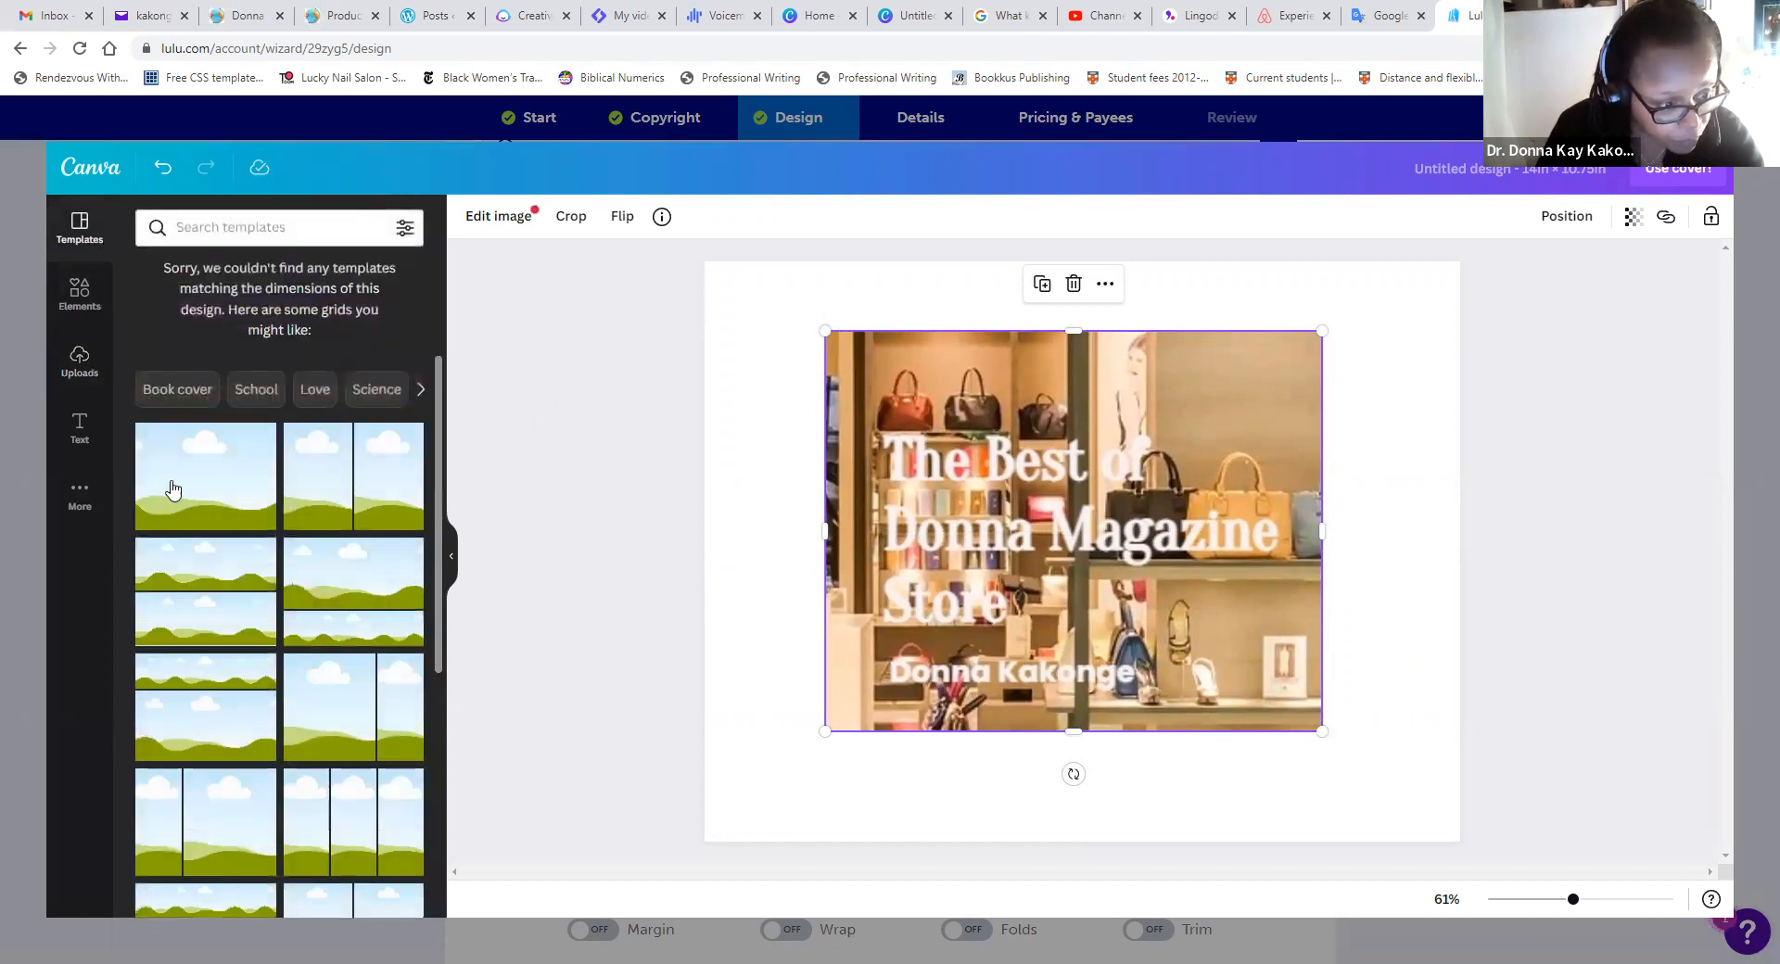
scroll(205, 550, down, 2)
scroll(205, 550, down, 3)
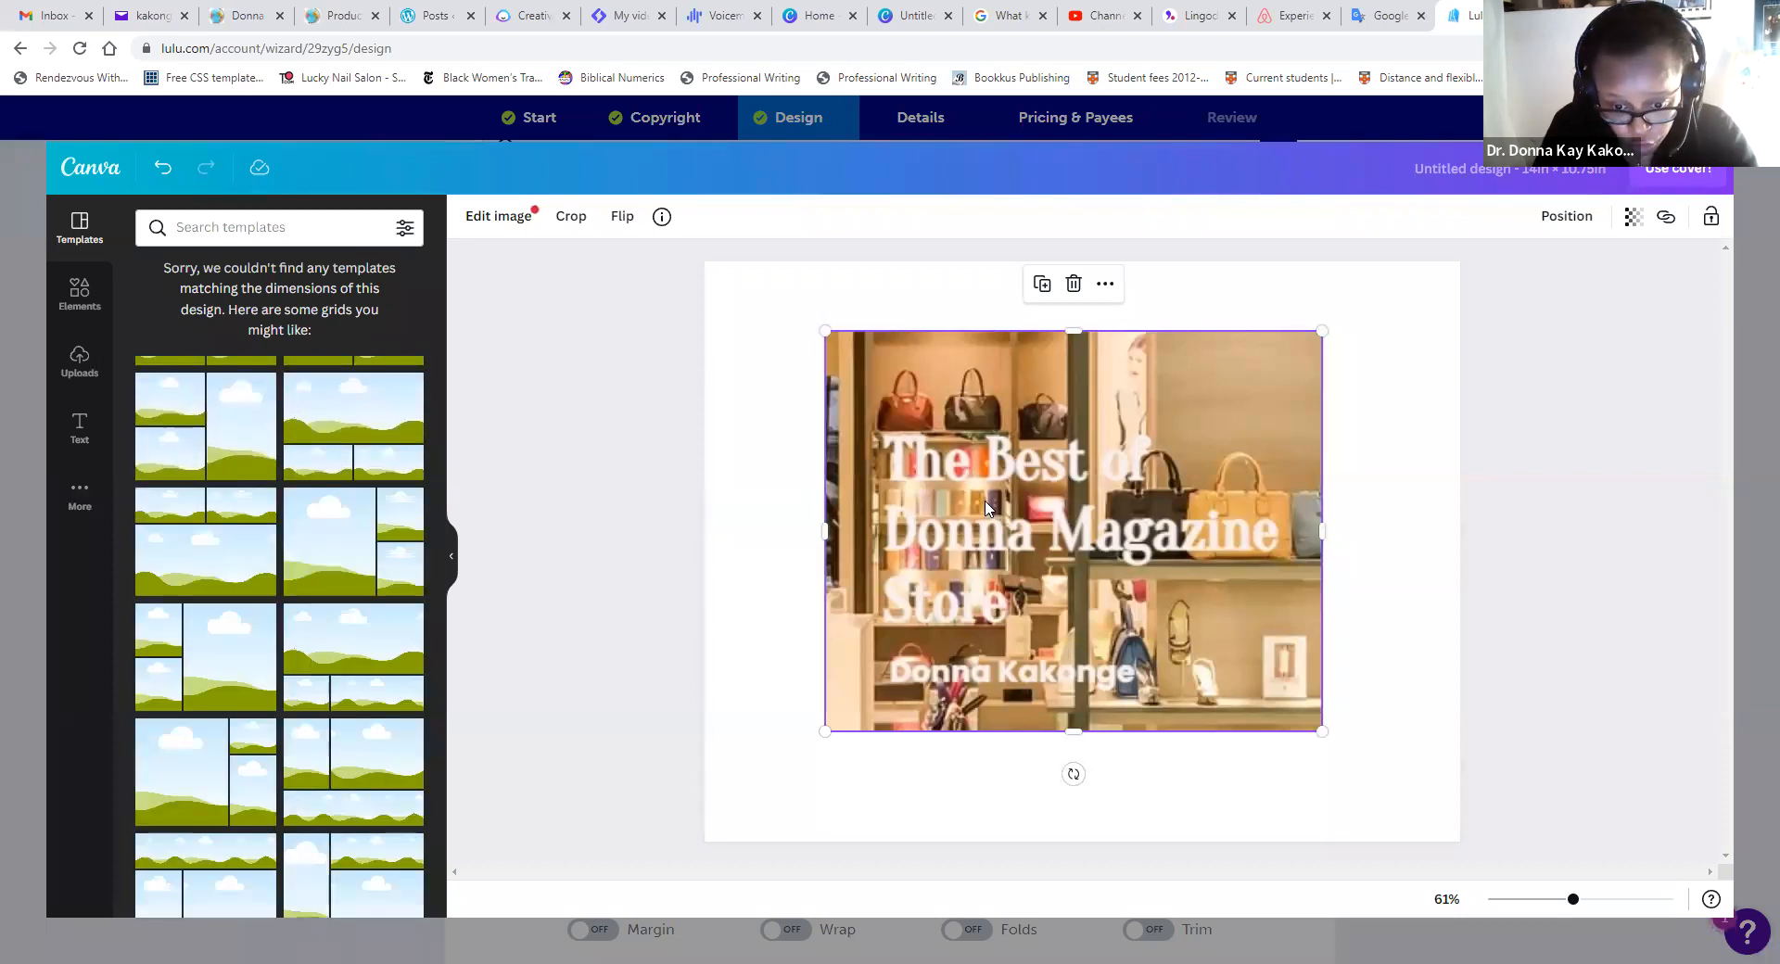
key(Delete)
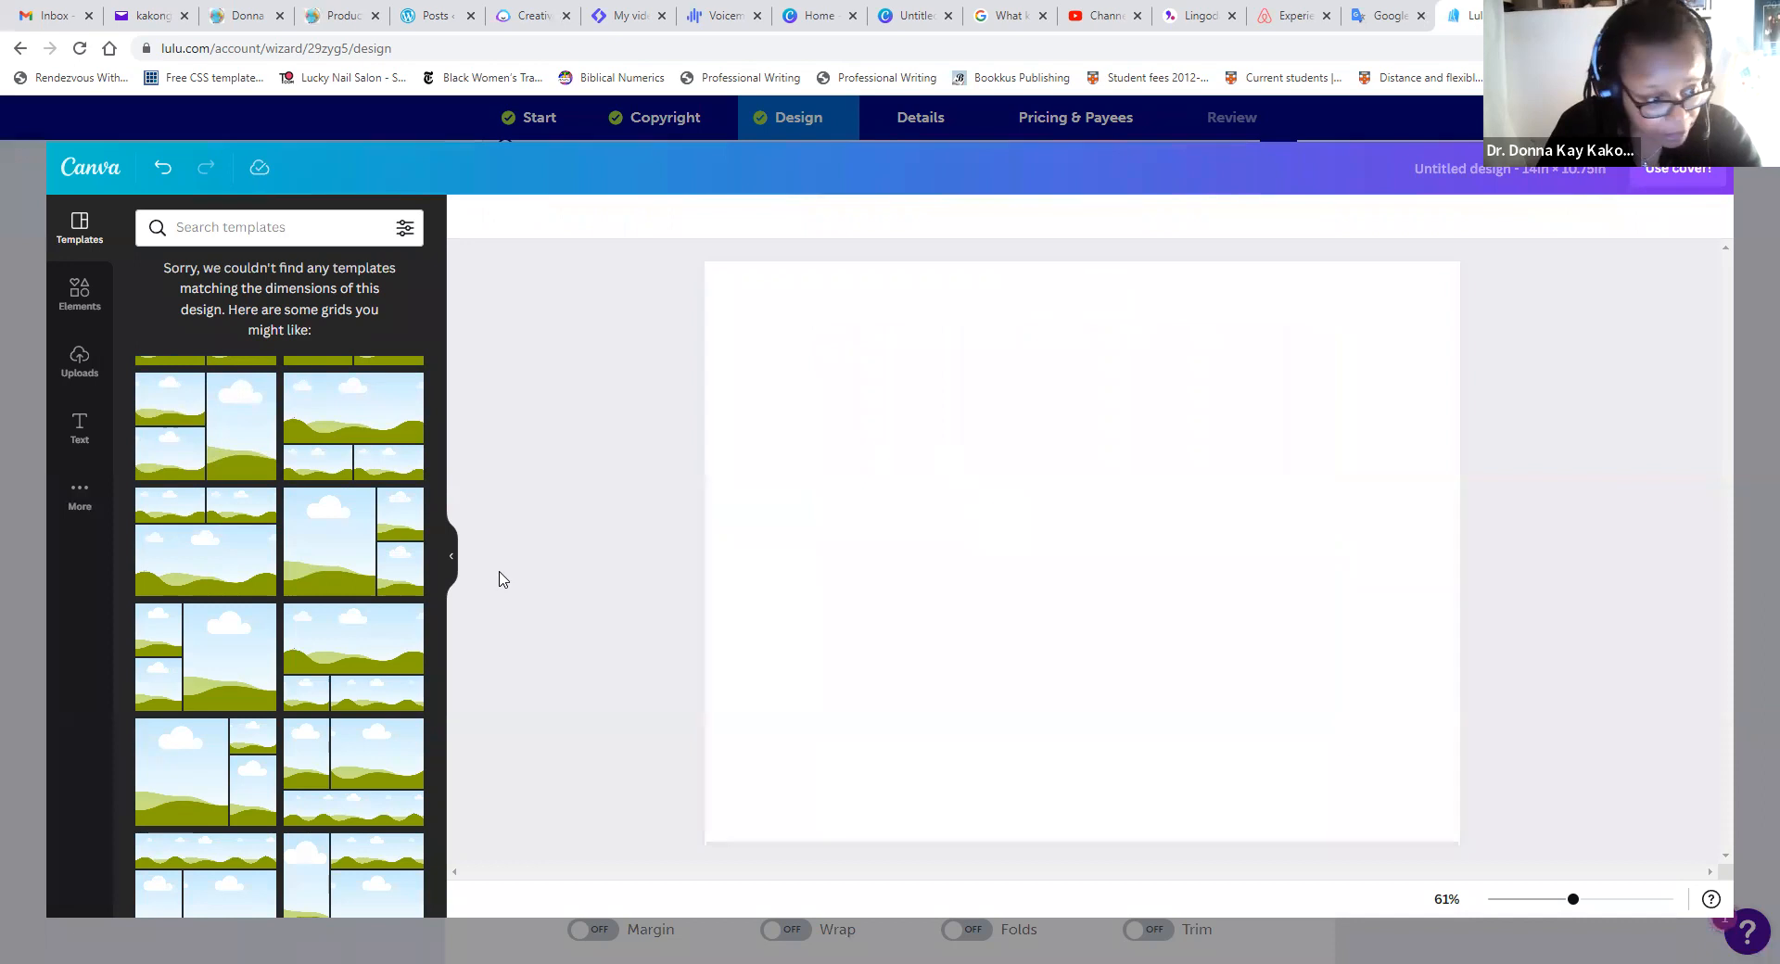
- Try a two-column grid with the handbag-shop image in the front-cover cell, narrowing the grid and extending it below the page
scroll(275, 532, down, 3)
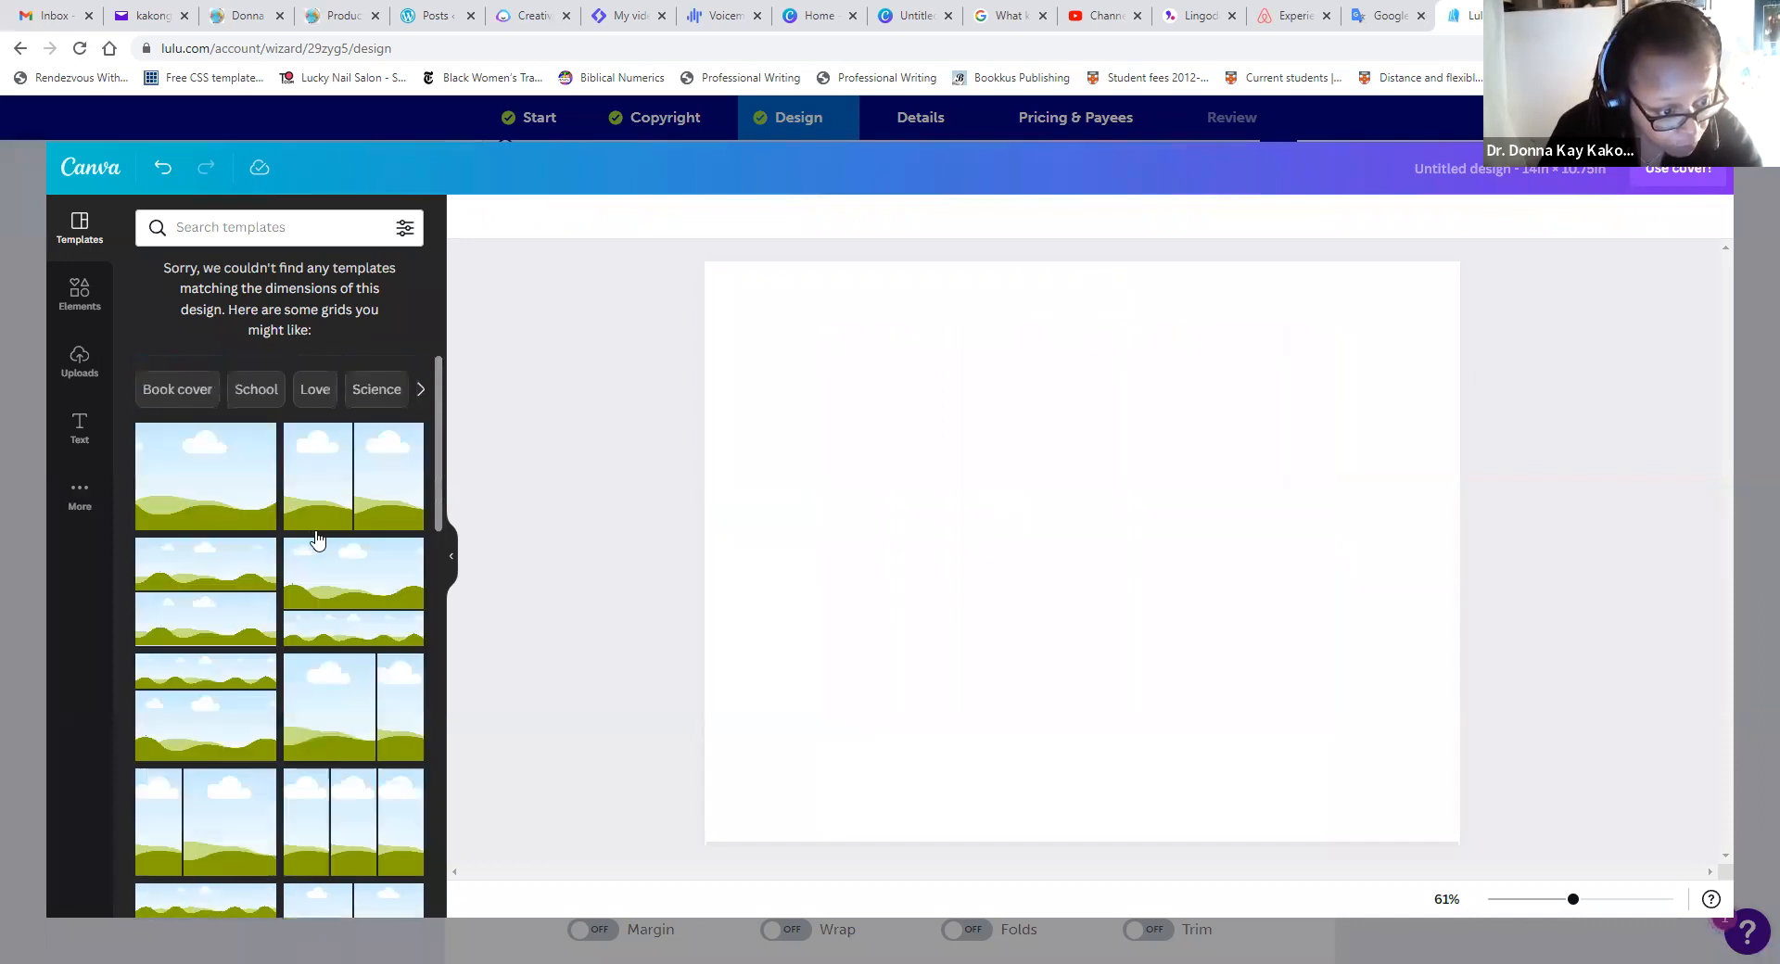
drag(248, 472, 211, 472)
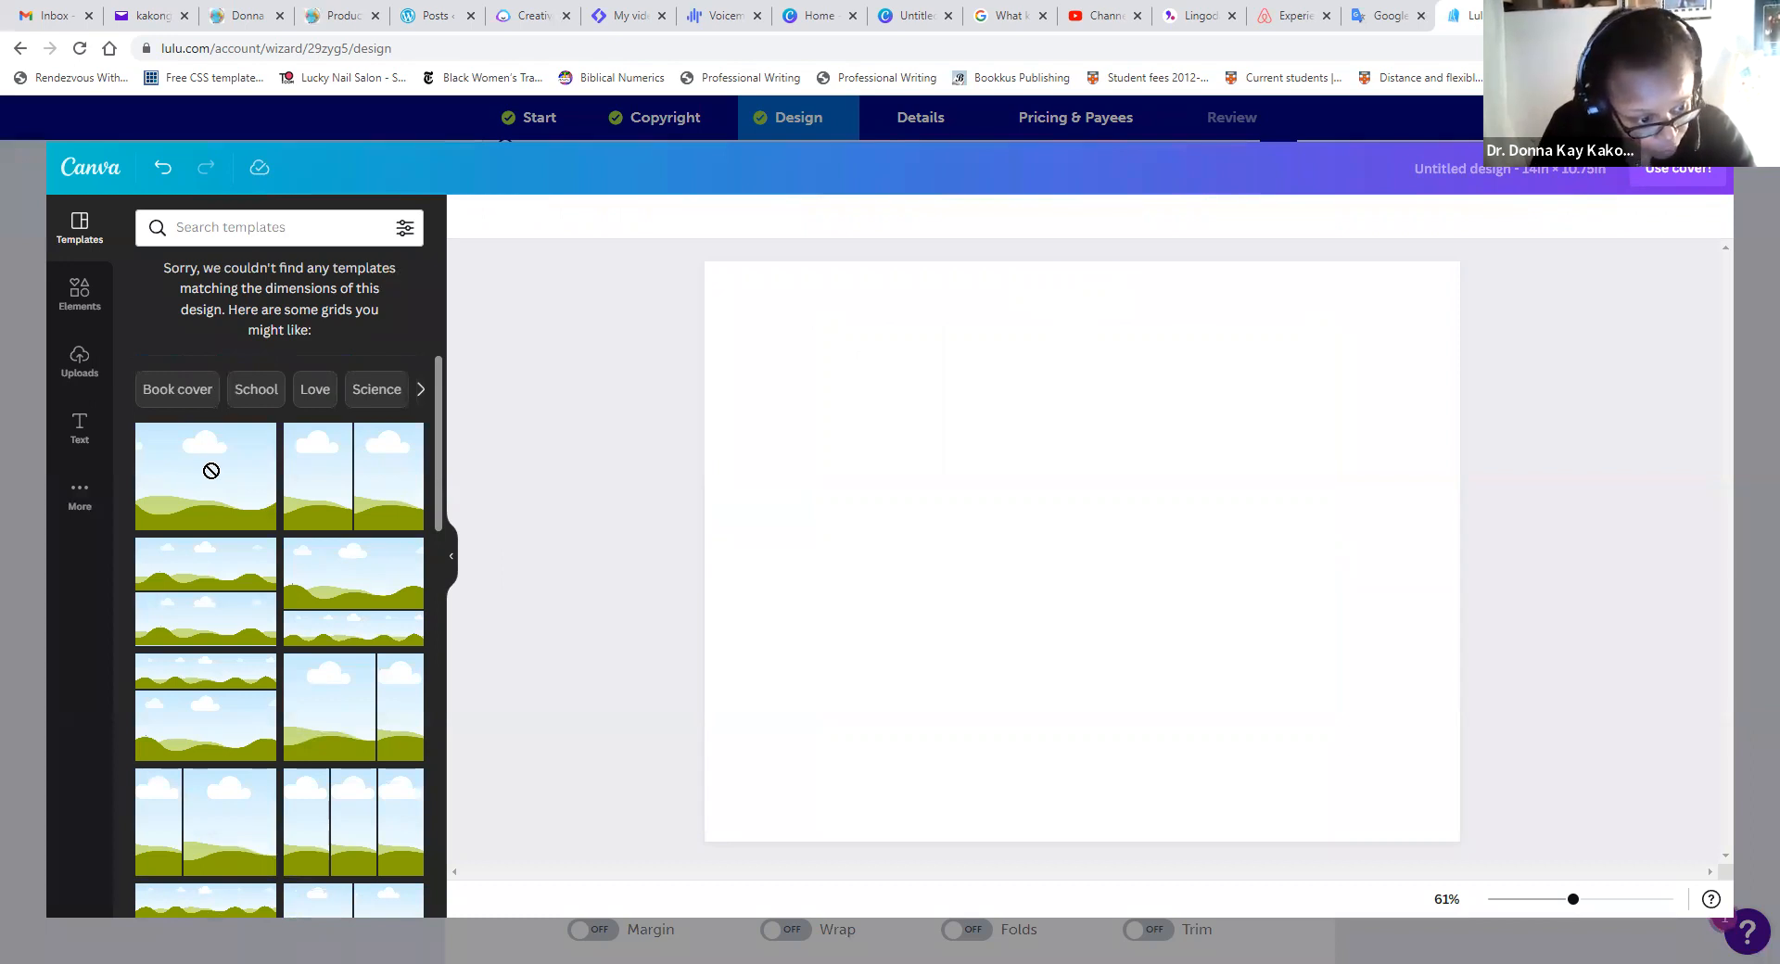
drag(377, 475, 1076, 478)
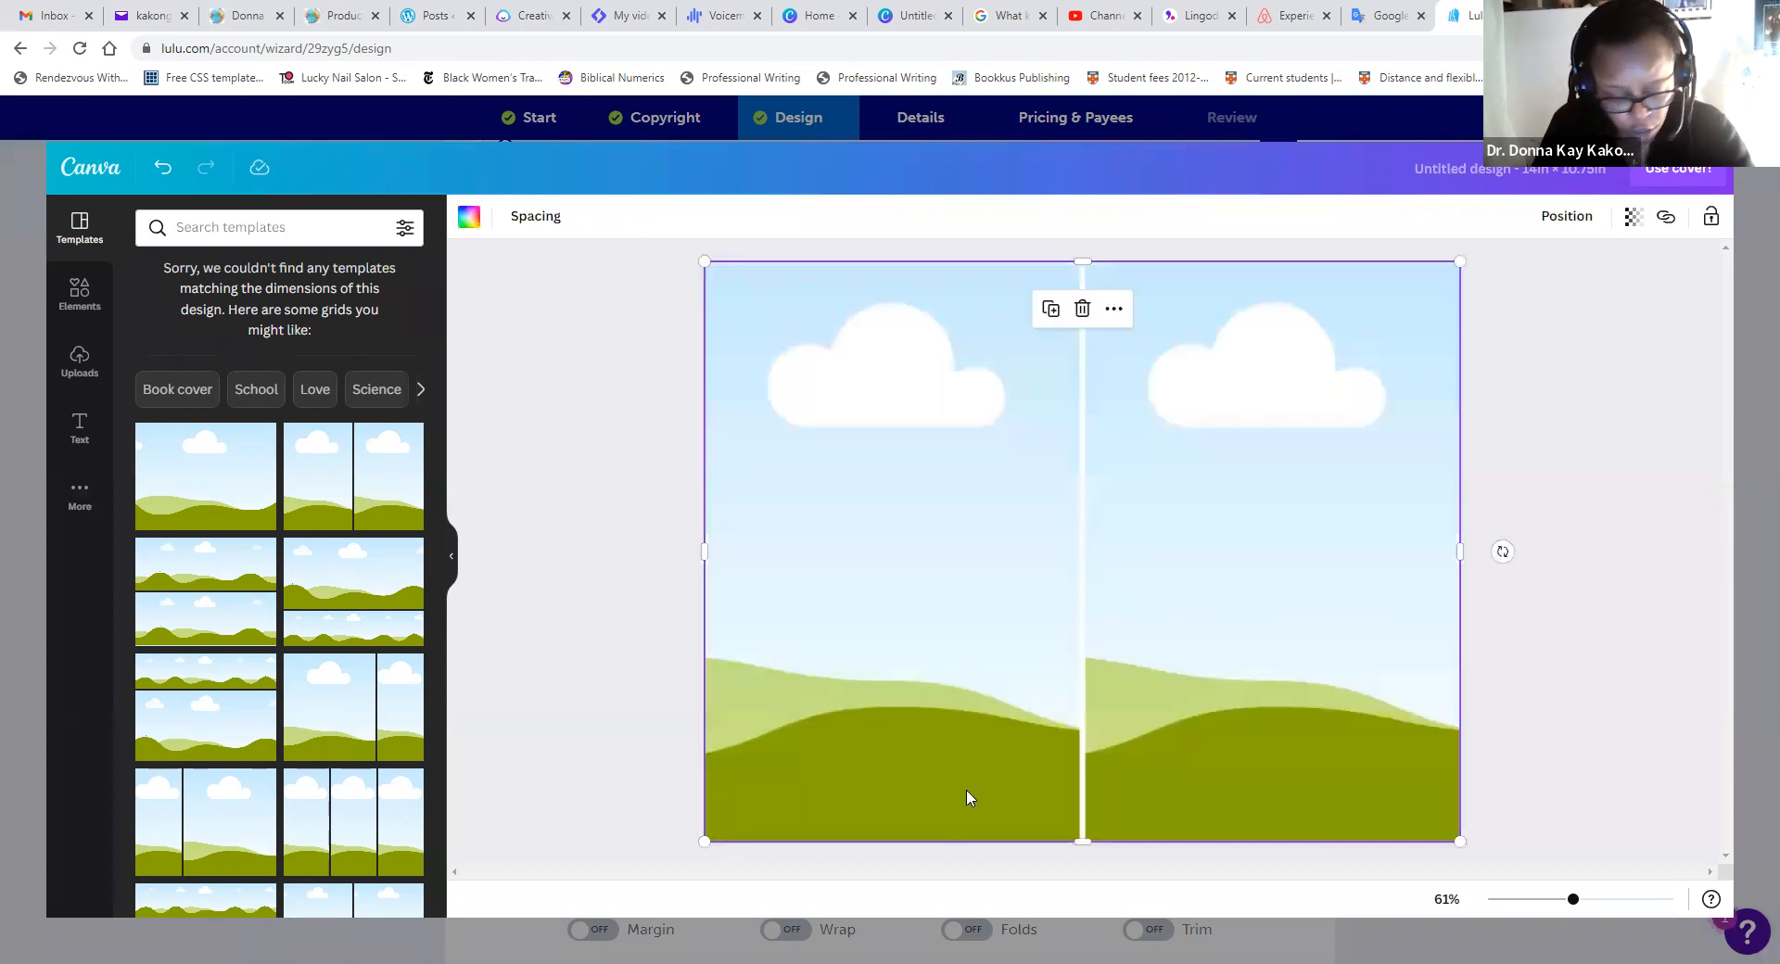
click(82, 363)
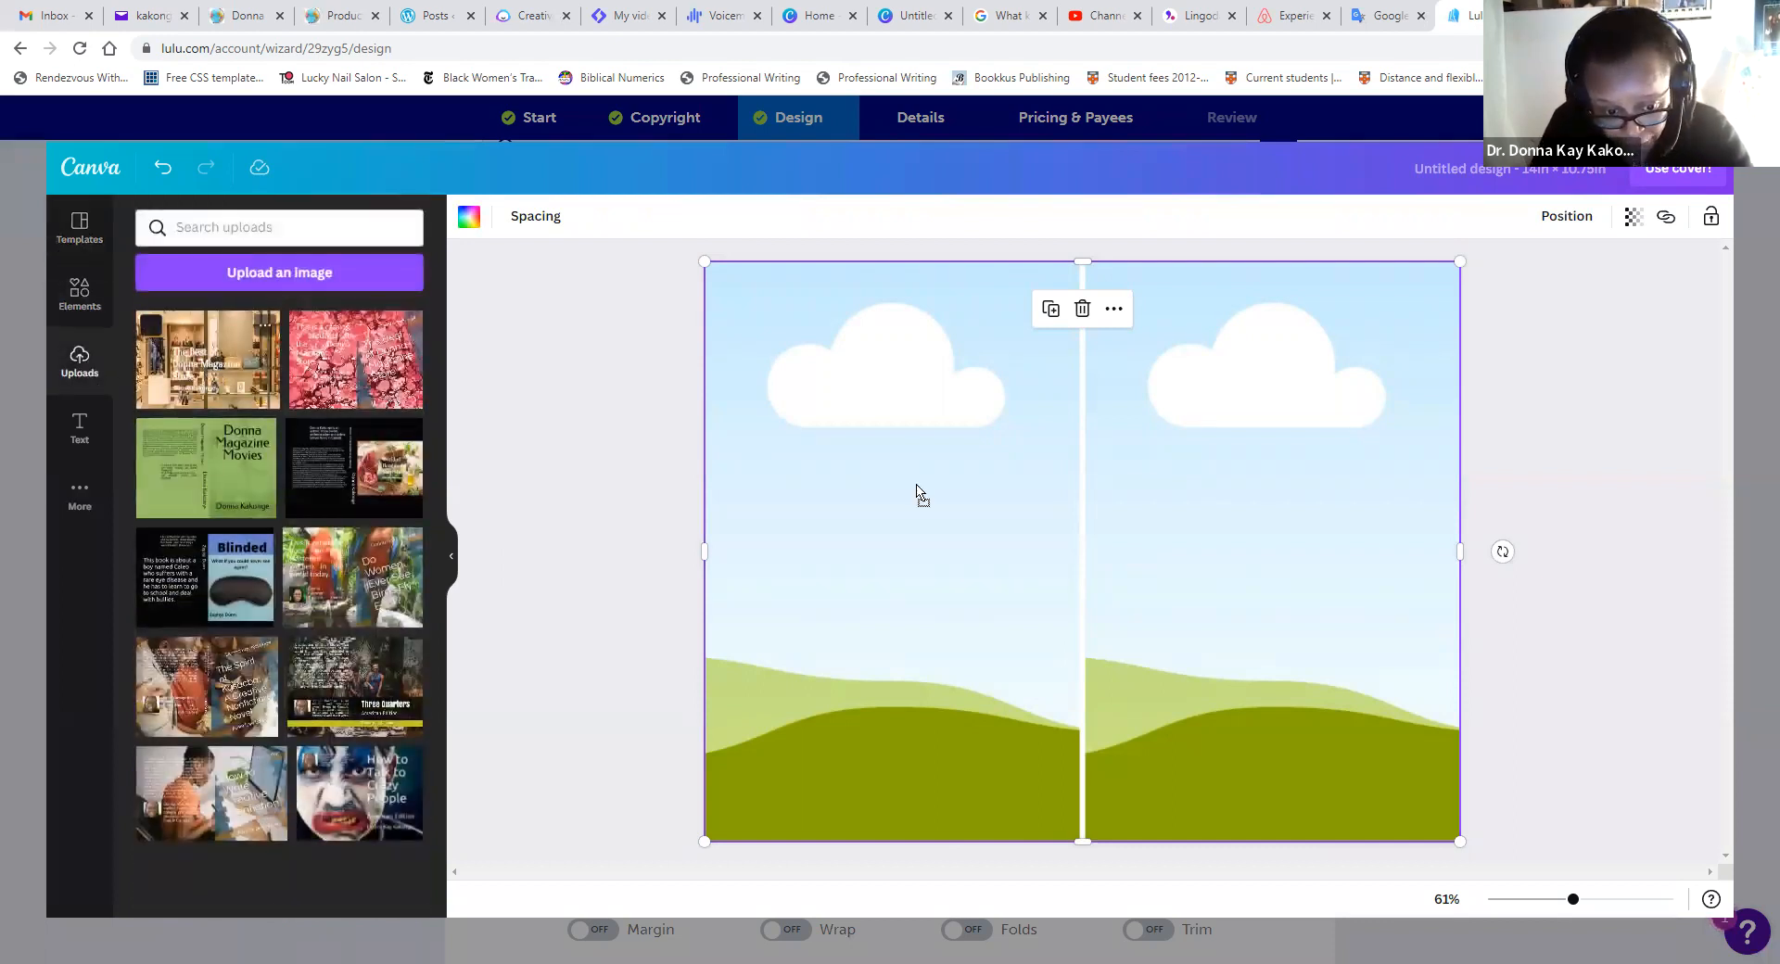
drag(918, 491, 919, 494)
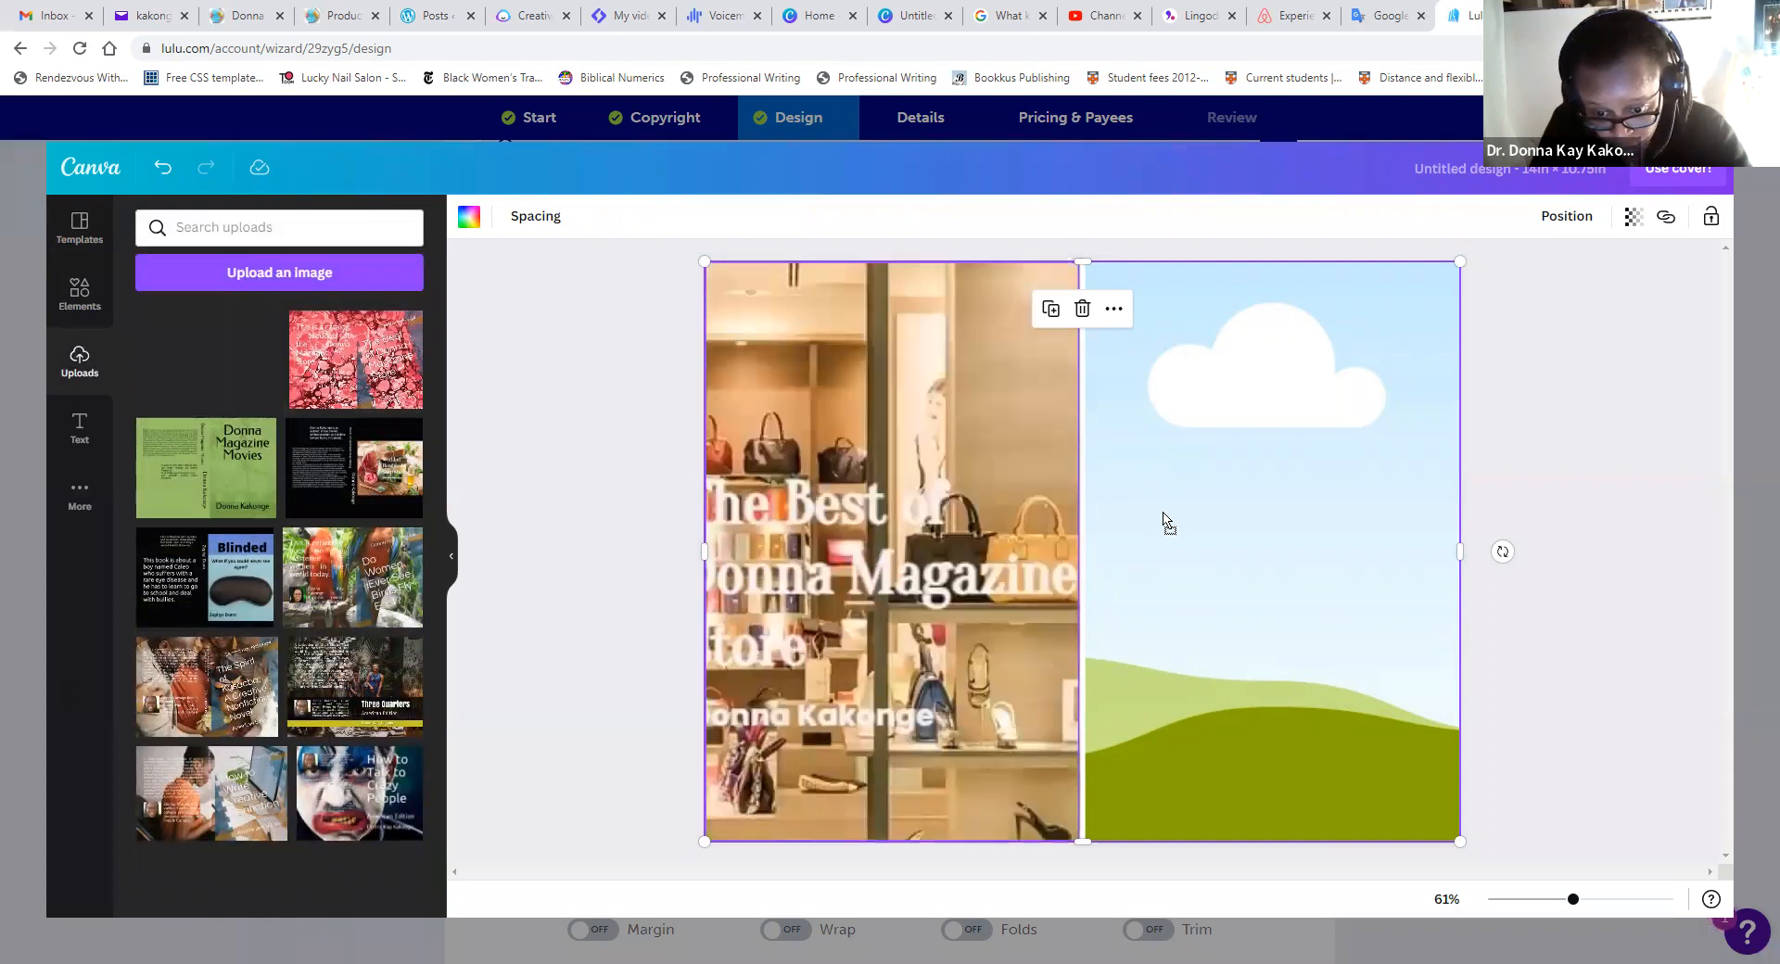
drag(1165, 521, 1166, 522)
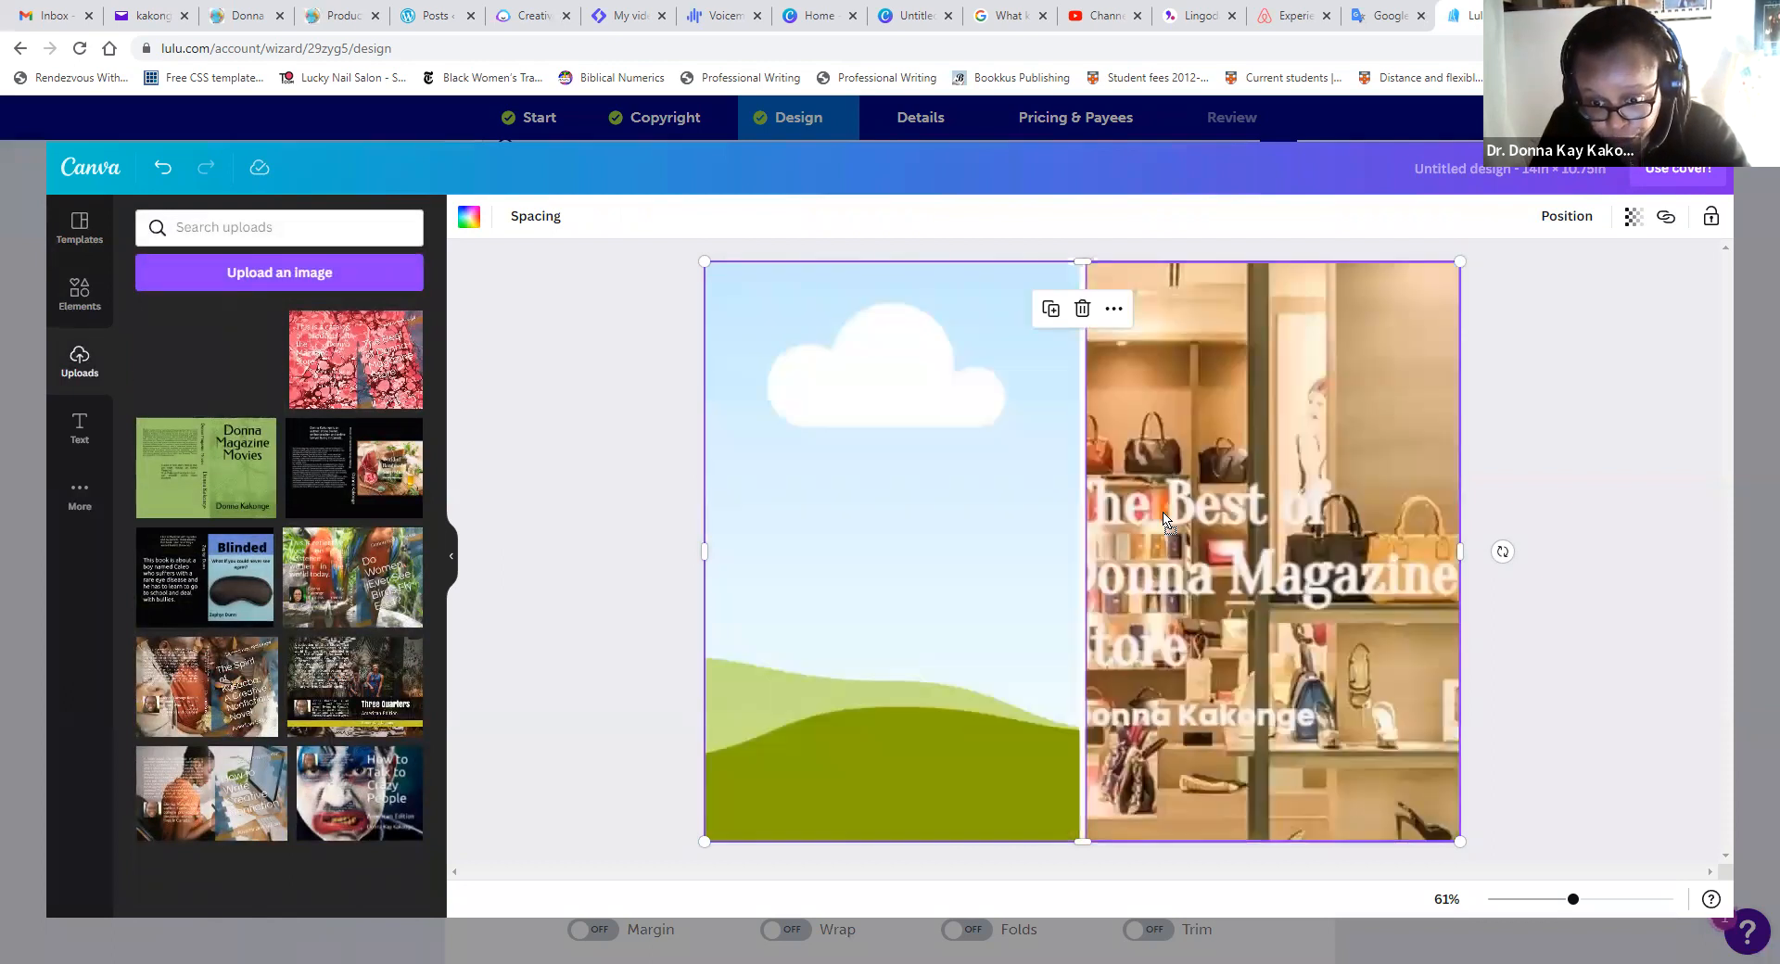
drag(1461, 552, 1427, 552)
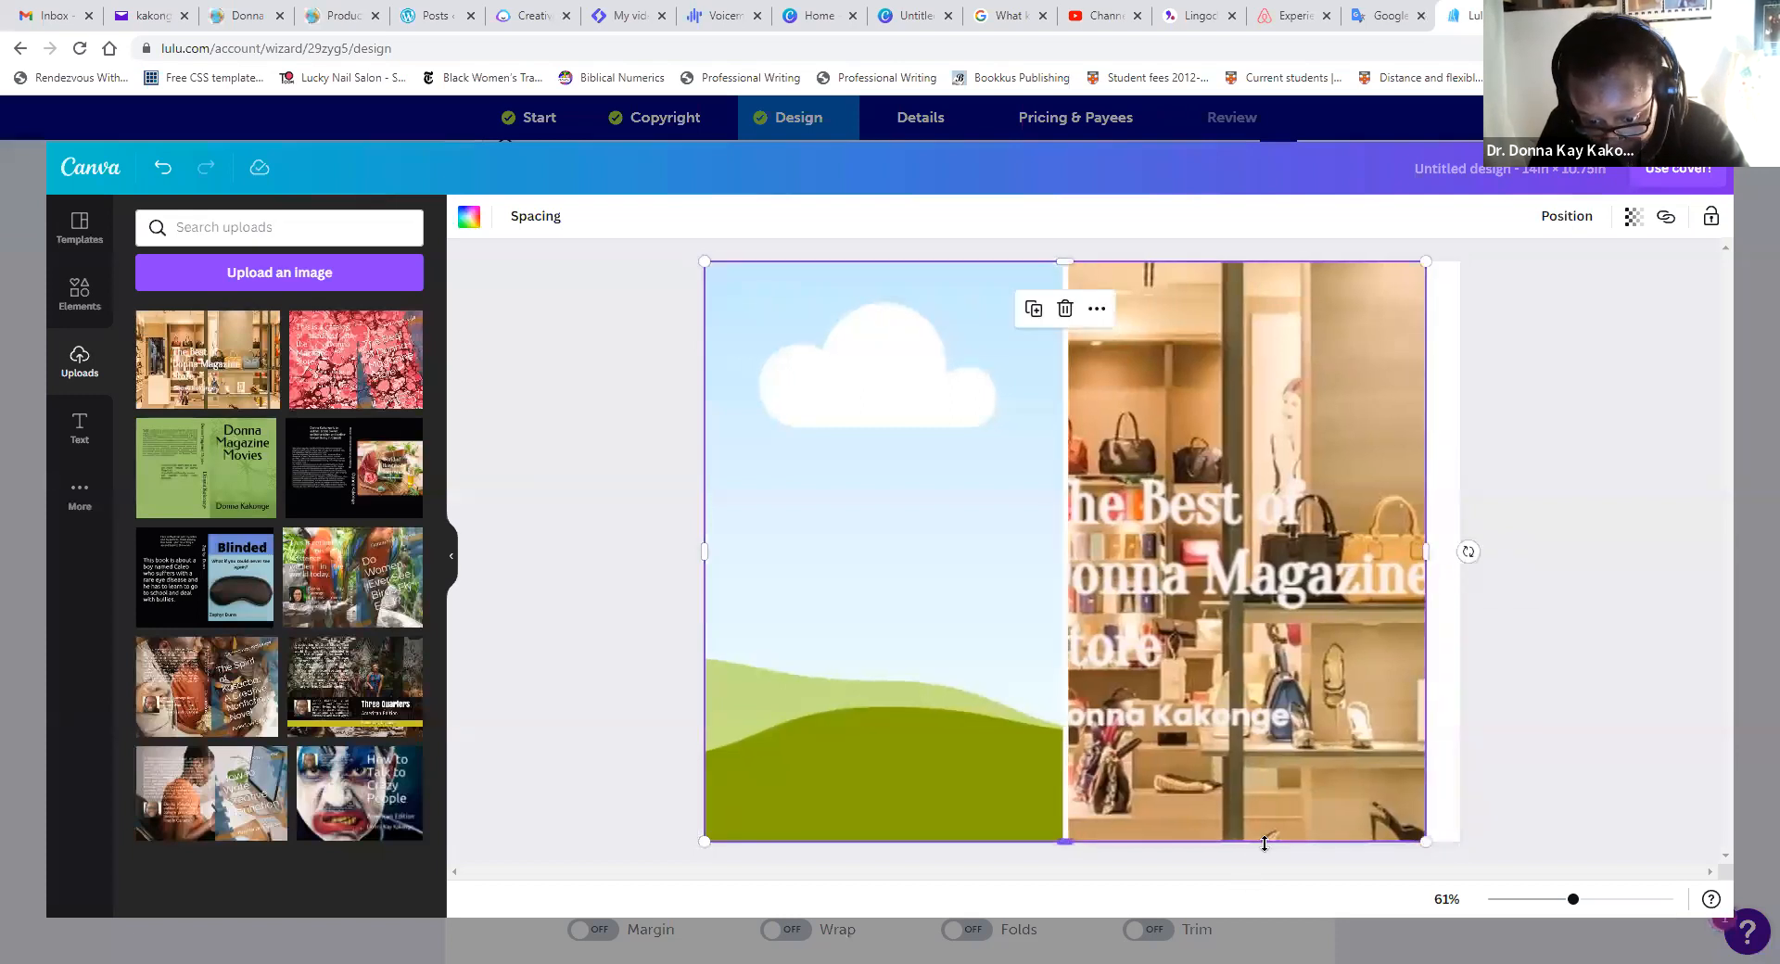
drag(1267, 840, 1273, 877)
- Delete the handbag-shop image and the two-column grid from the page
click(1234, 566)
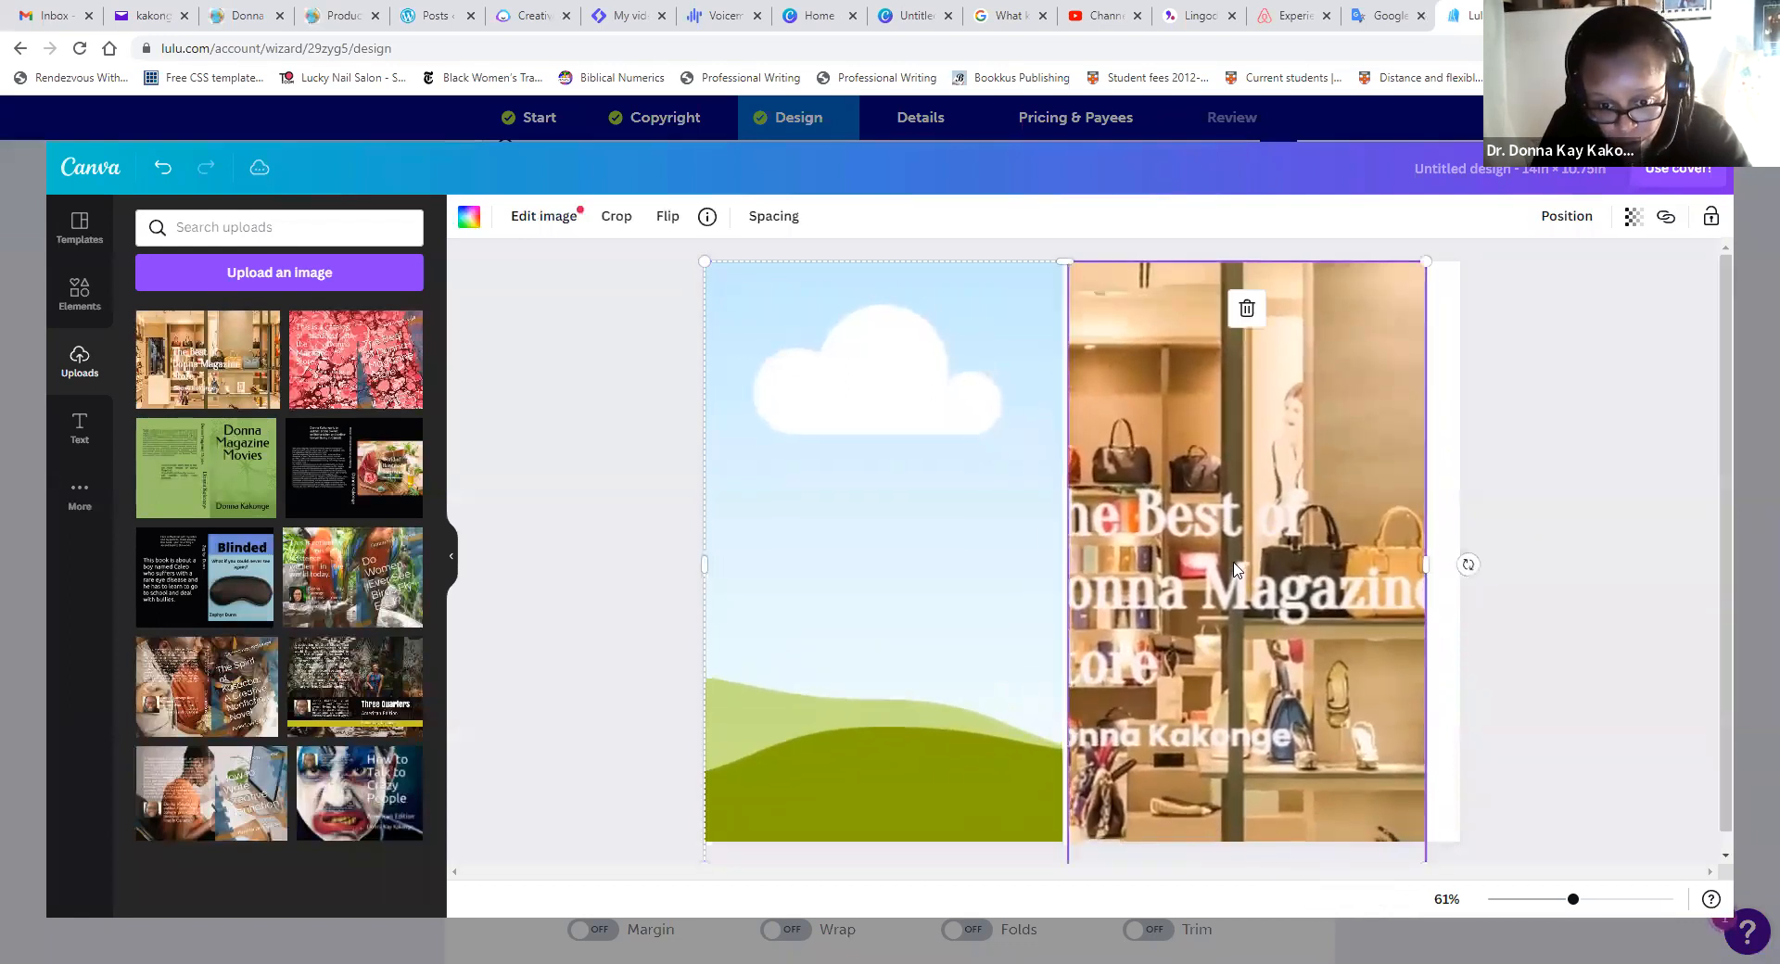
key(Delete)
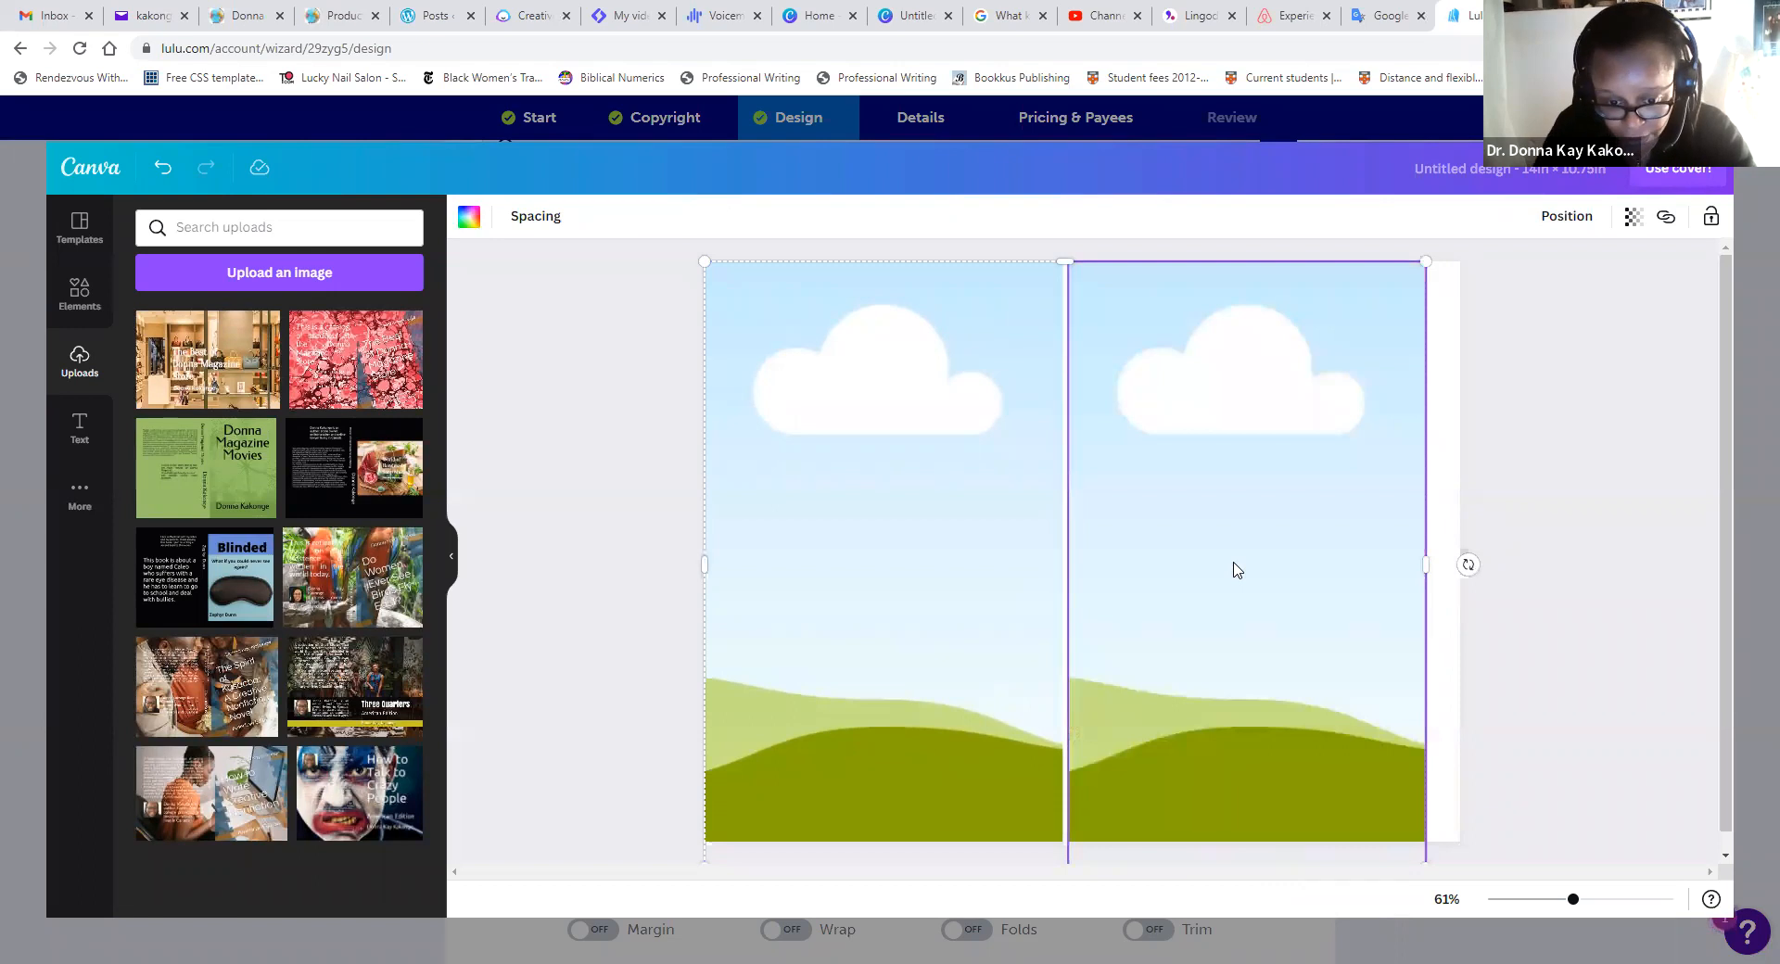
click(937, 584)
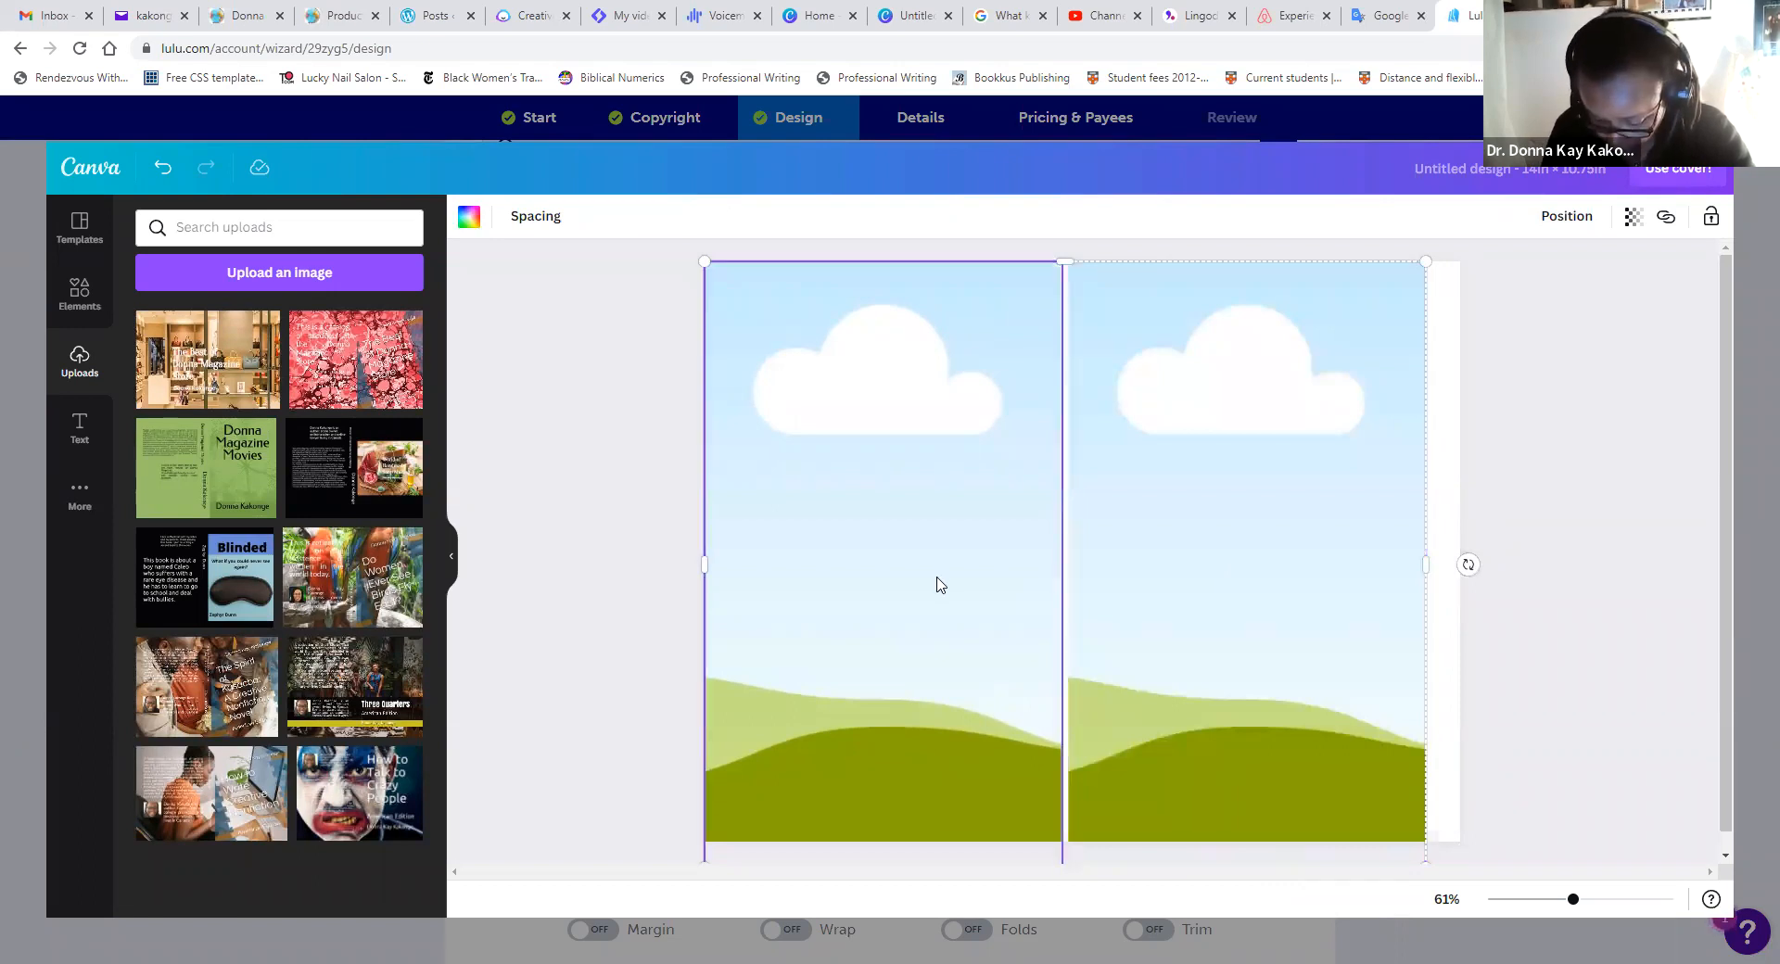
key(Delete)
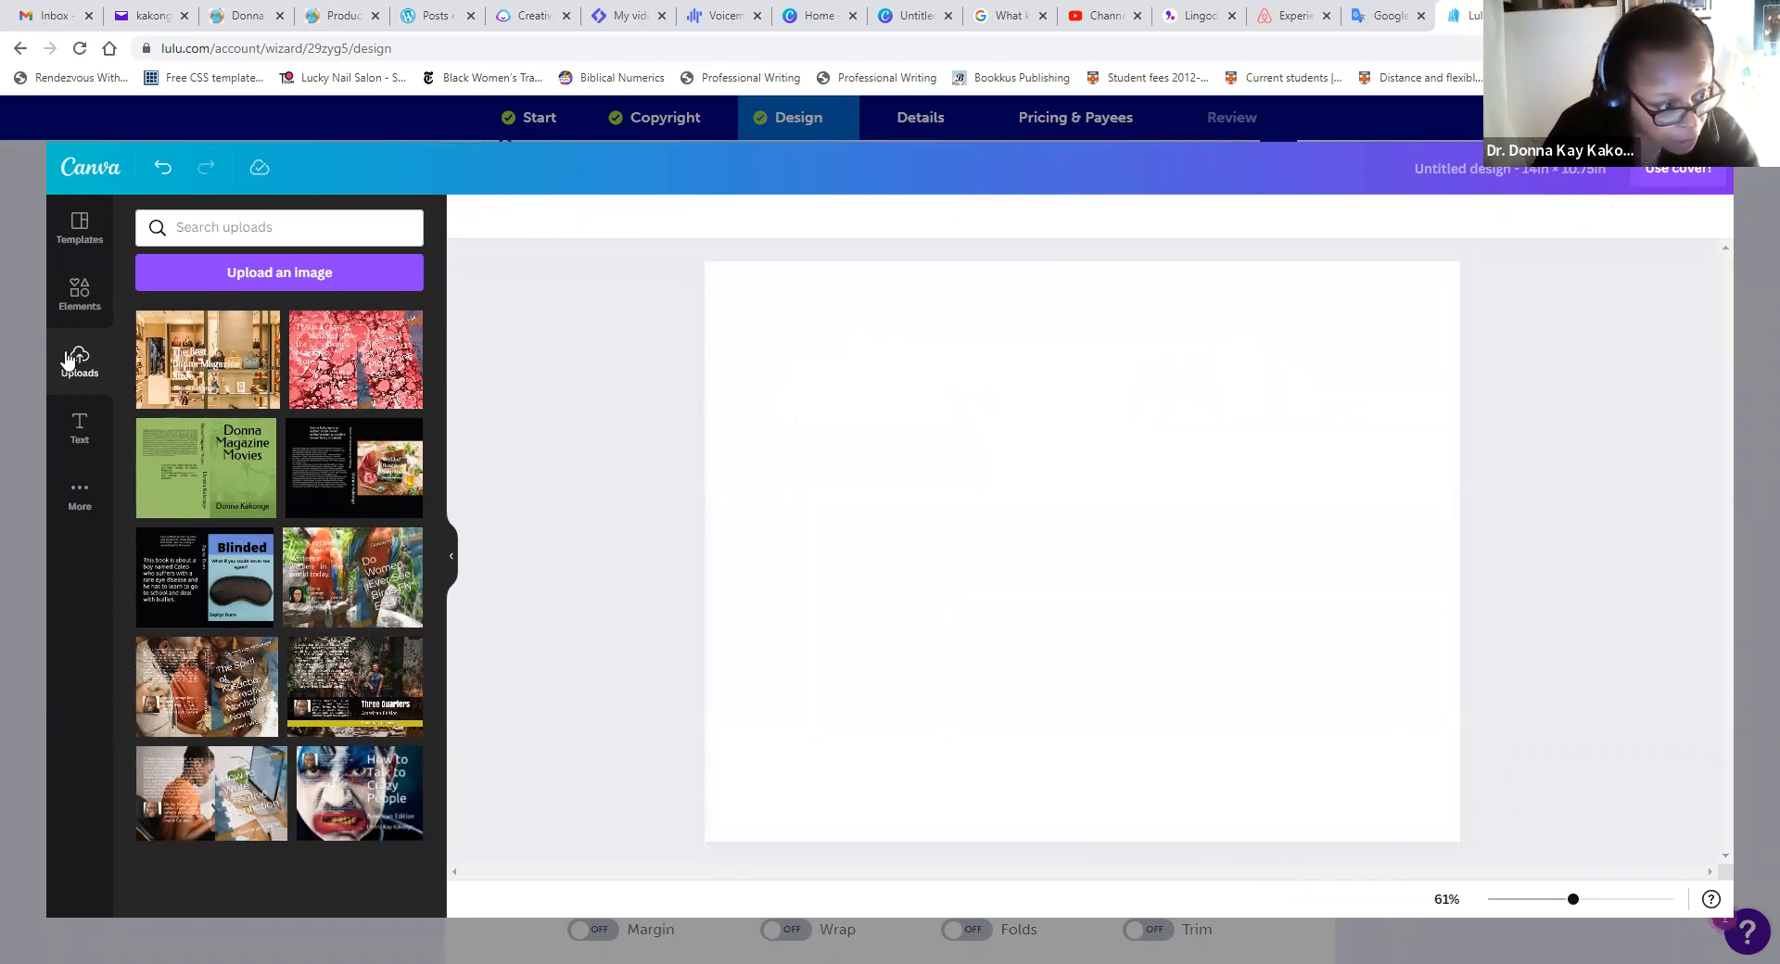
- Fill the page with a single-frame grid containing the red marbled cover image, and use the design as the cover
click(82, 232)
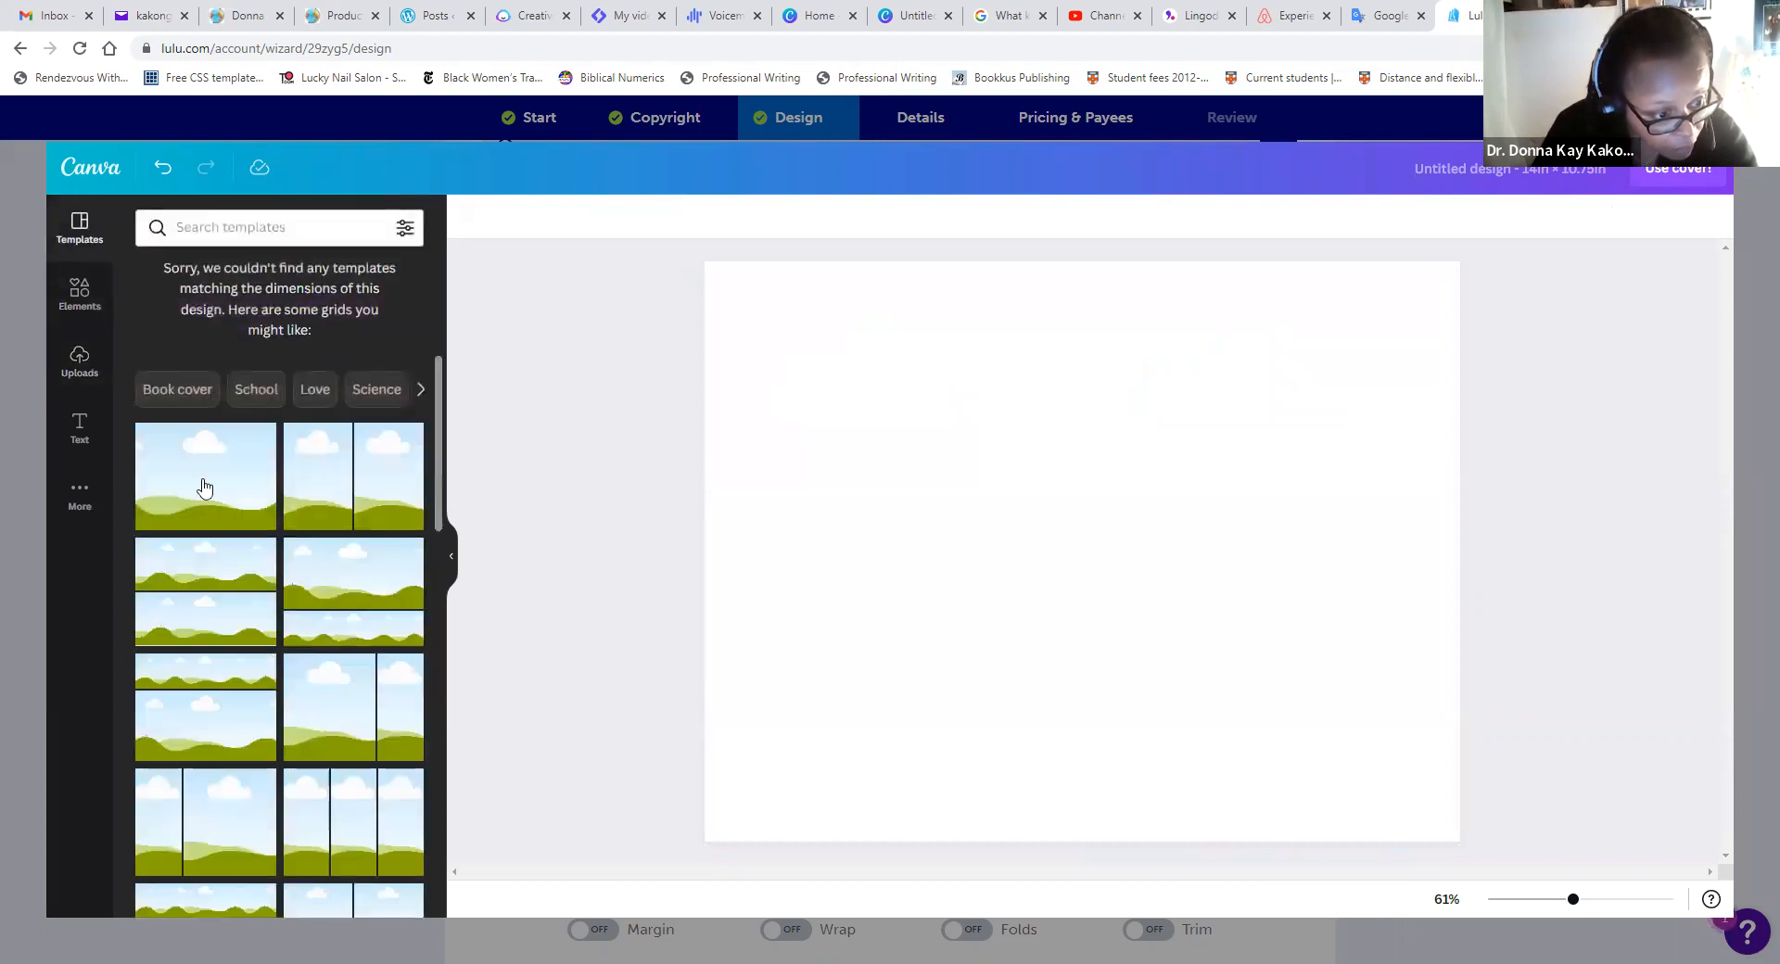
drag(219, 487, 855, 384)
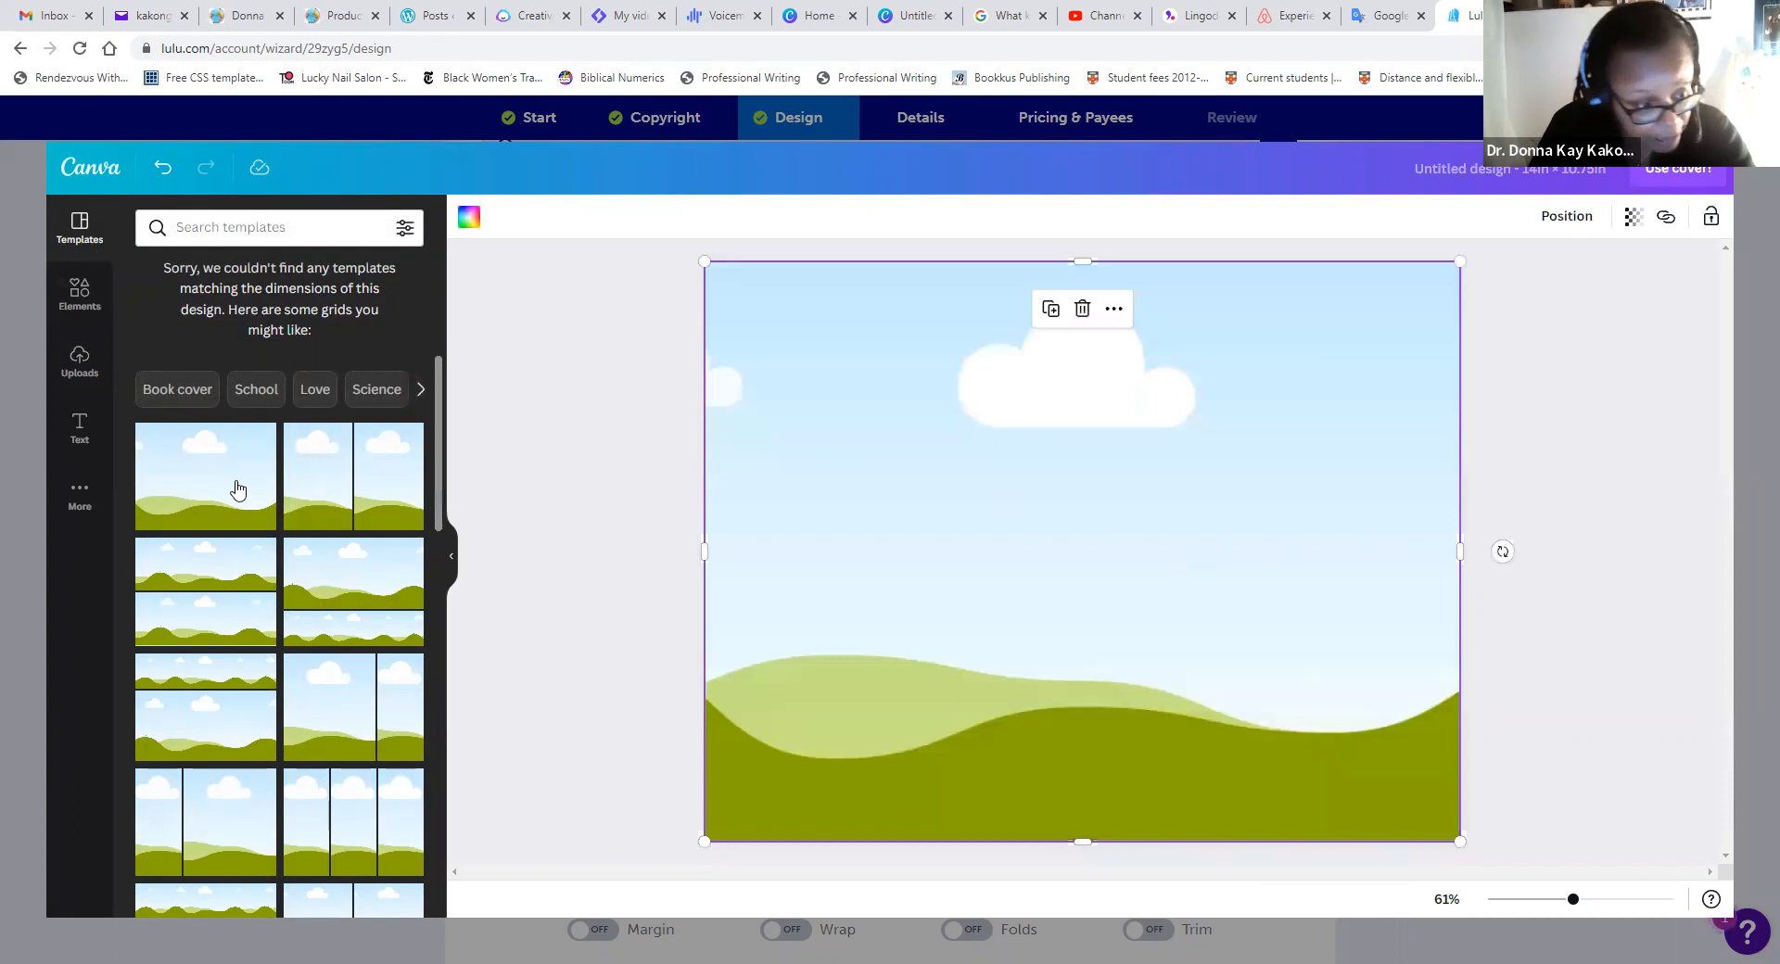
click(83, 369)
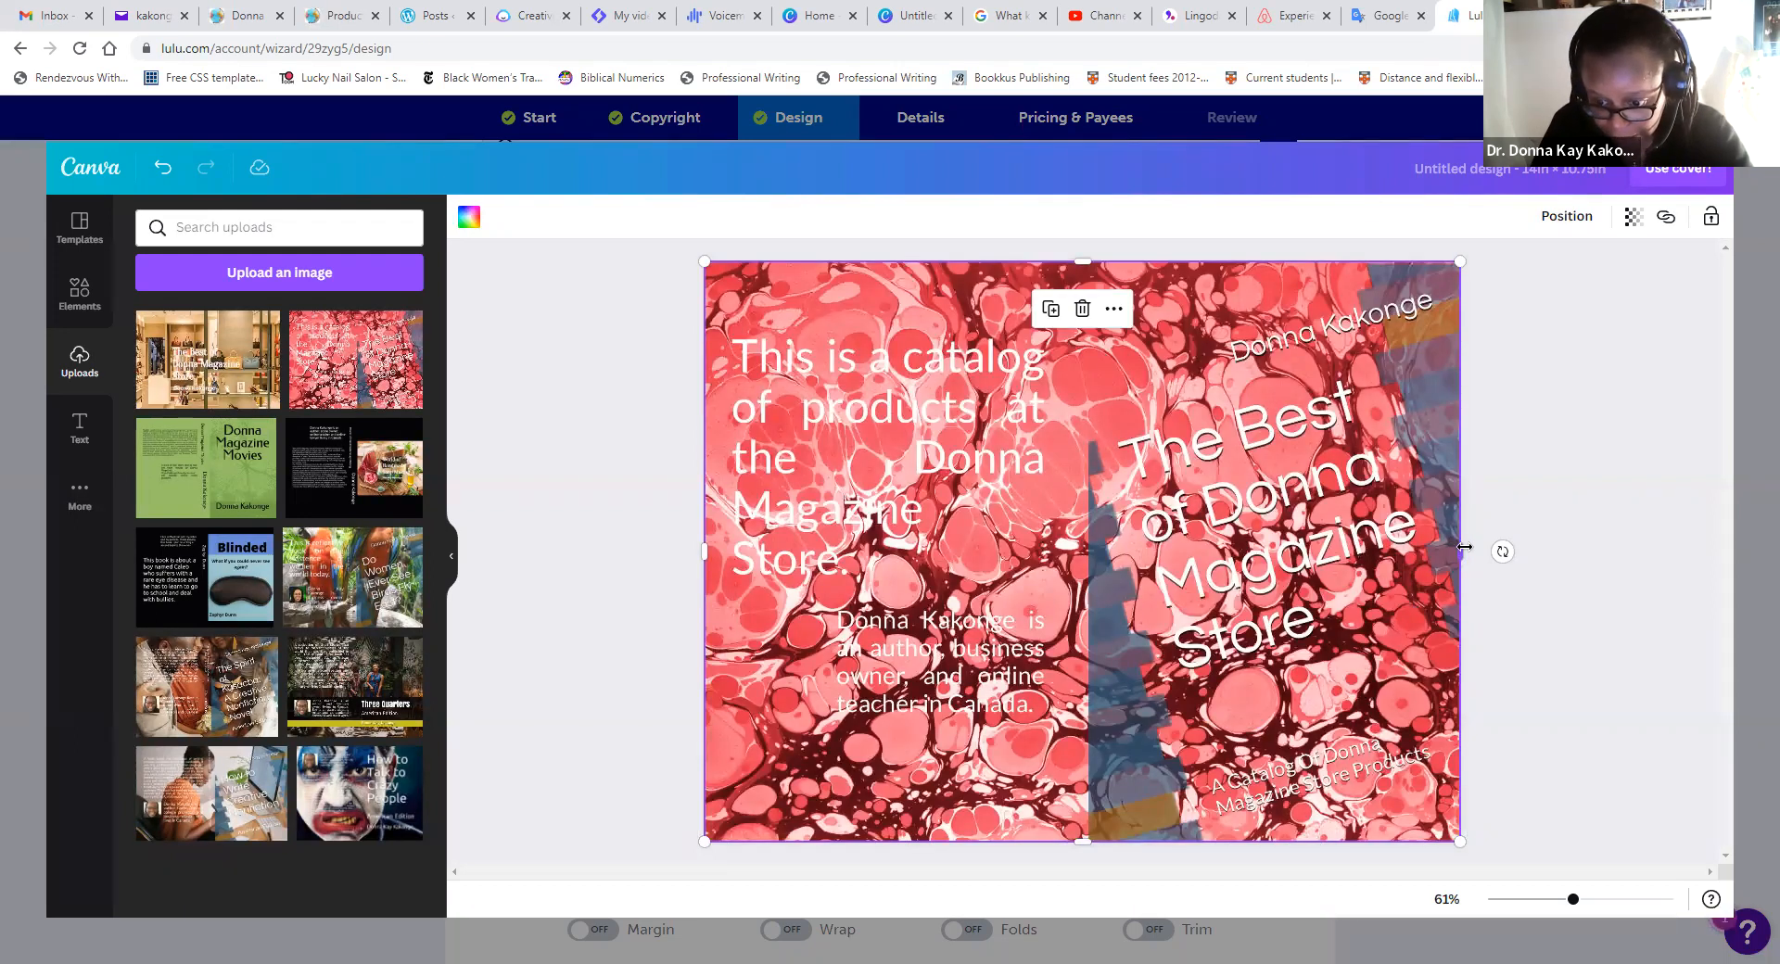
drag(1461, 551, 1464, 553)
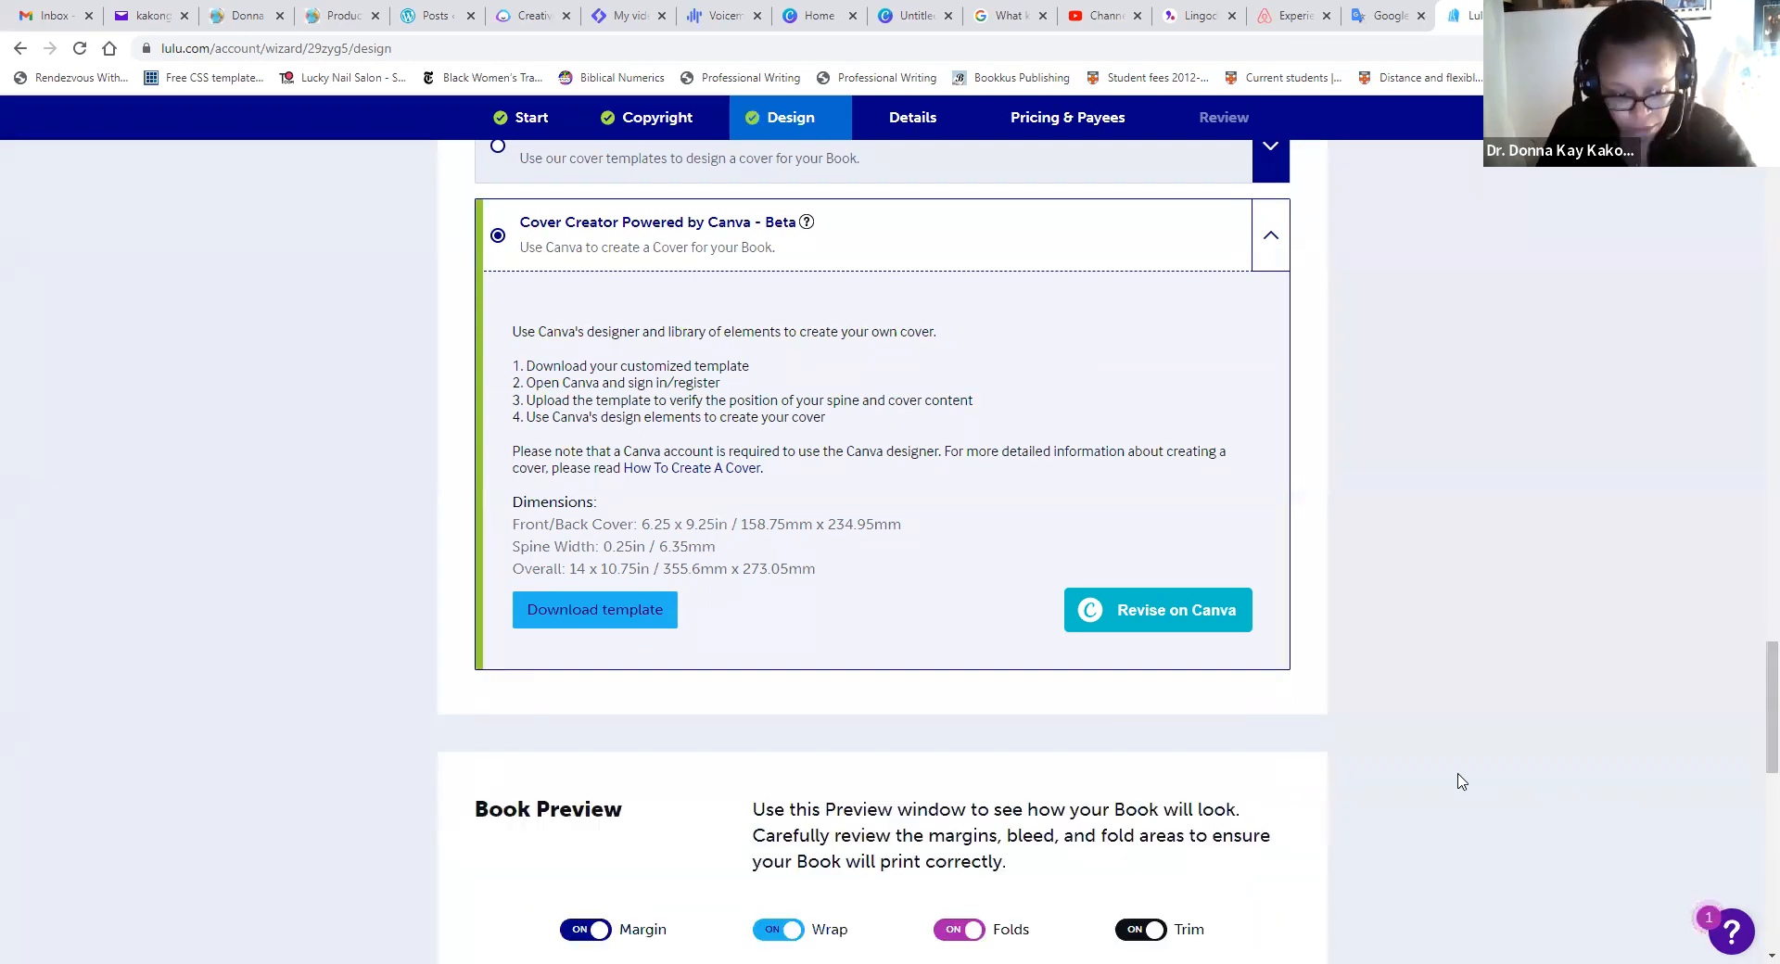
- Hide the margin, wrap, folds and trim guides in the Book Preview and inspect the trimmed full-page cover
scroll(1461, 781, down, 6)
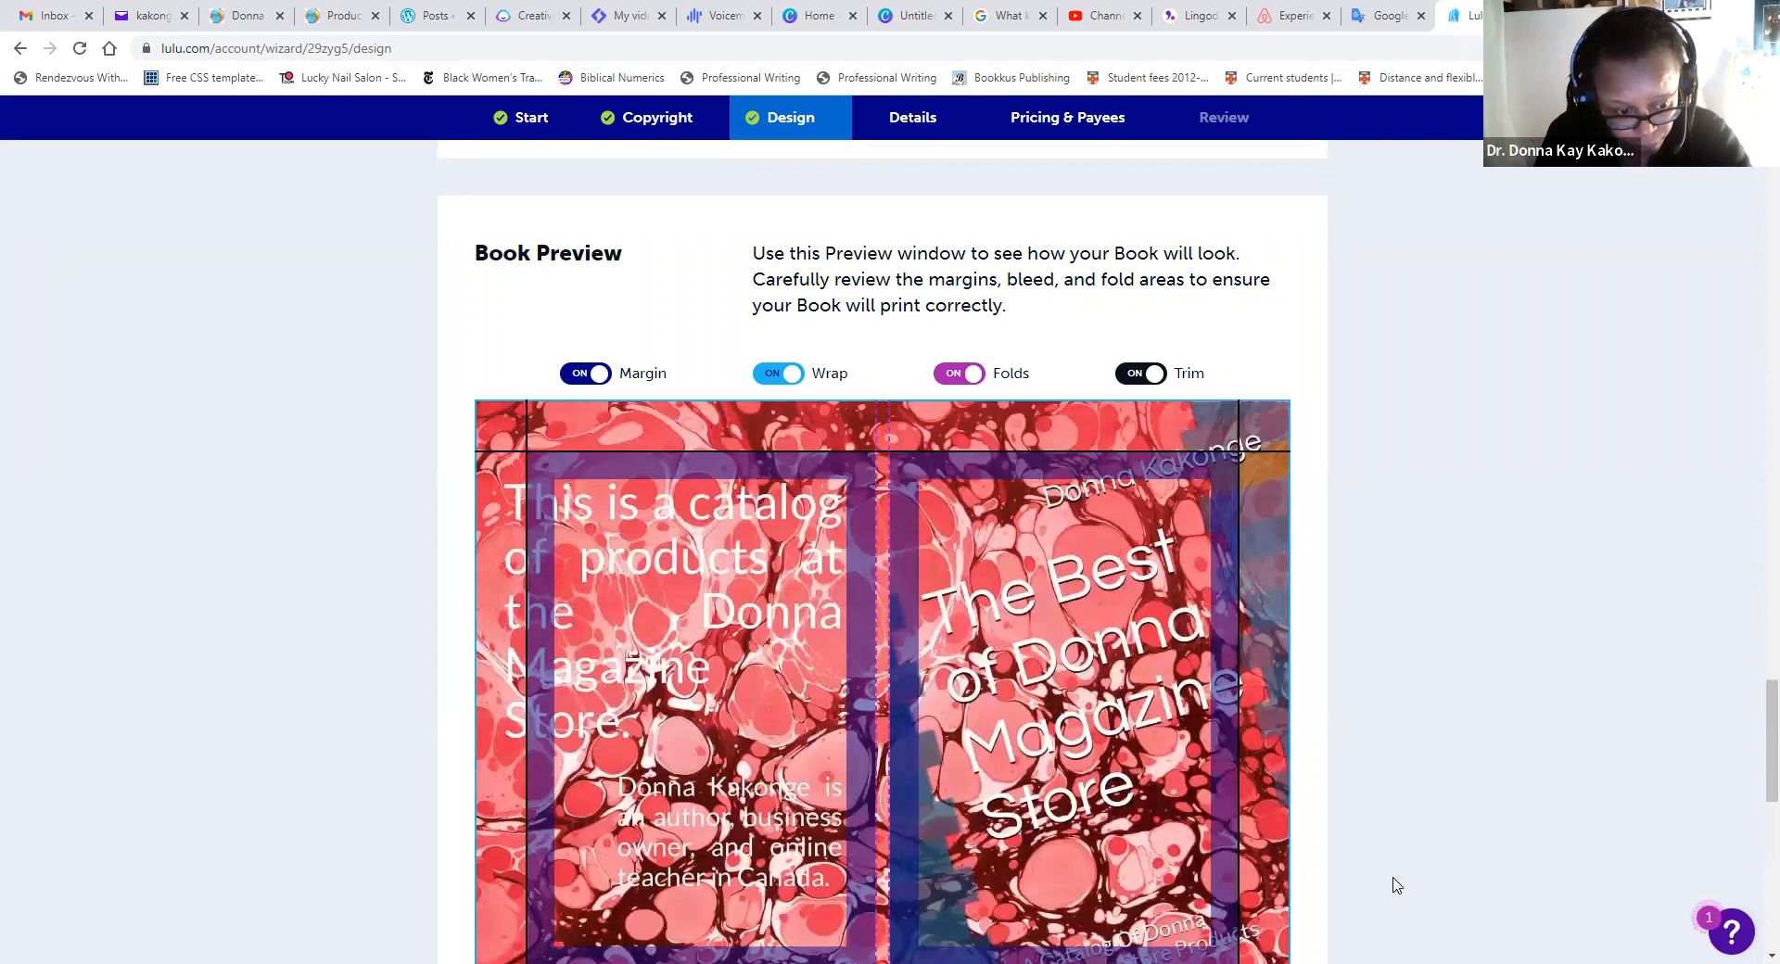
click(575, 374)
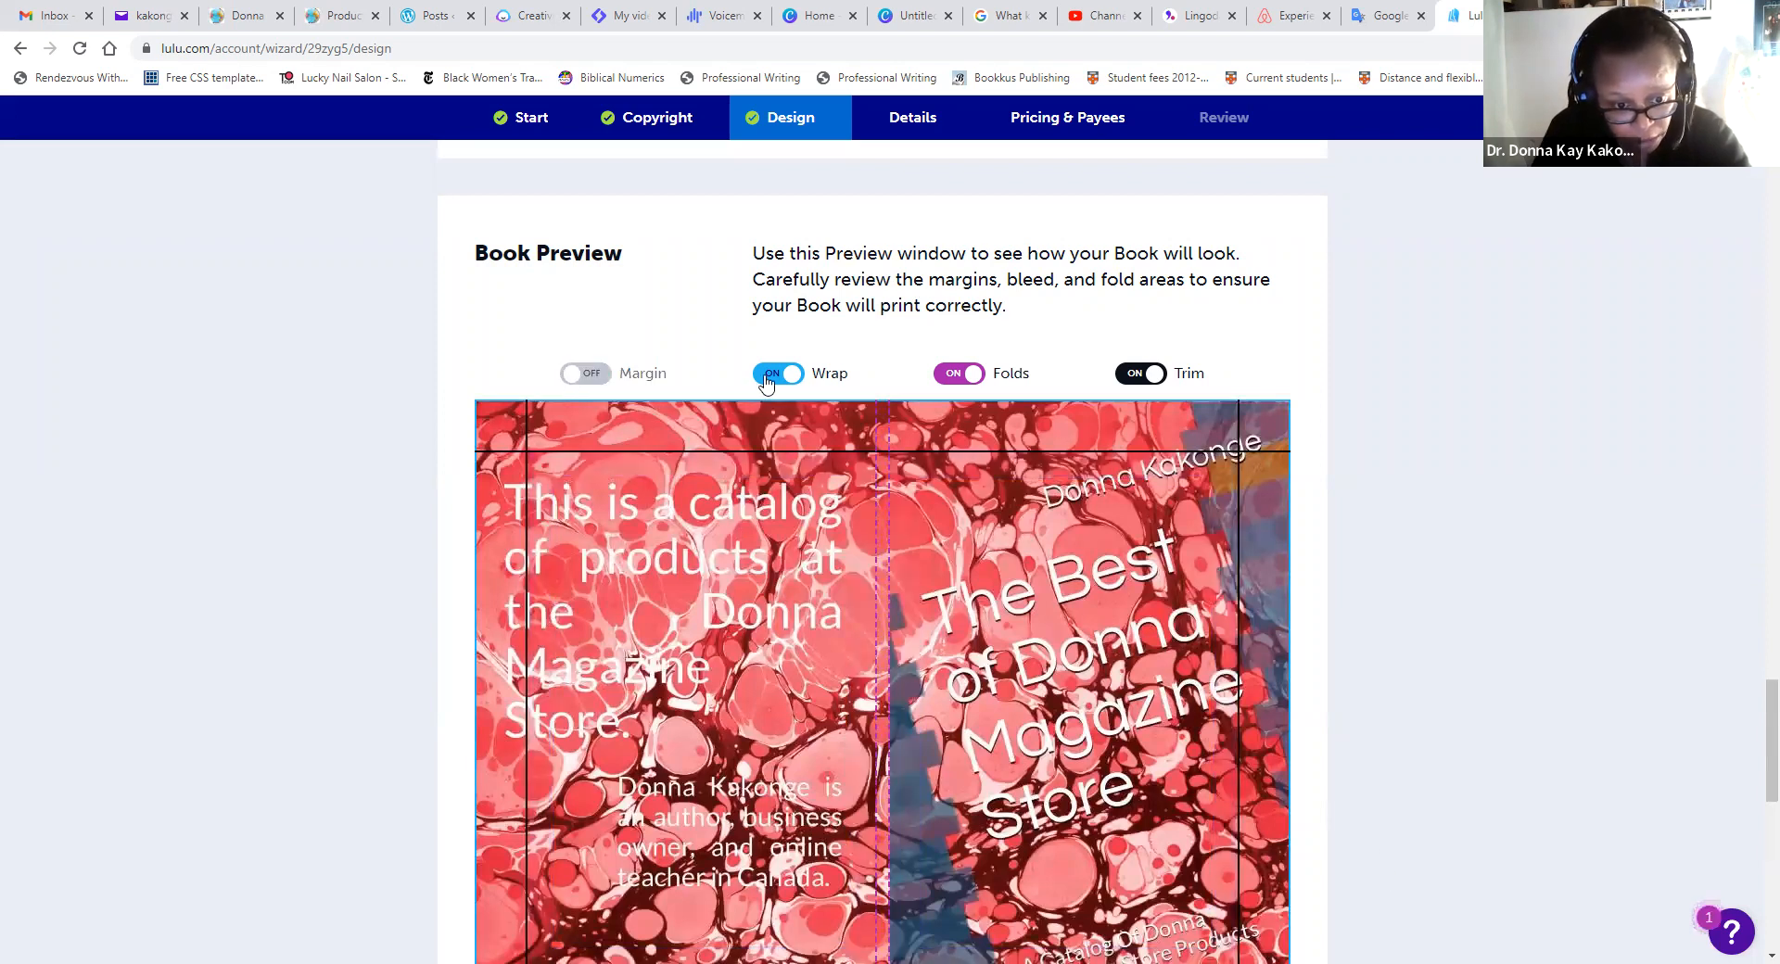
click(768, 376)
click(951, 379)
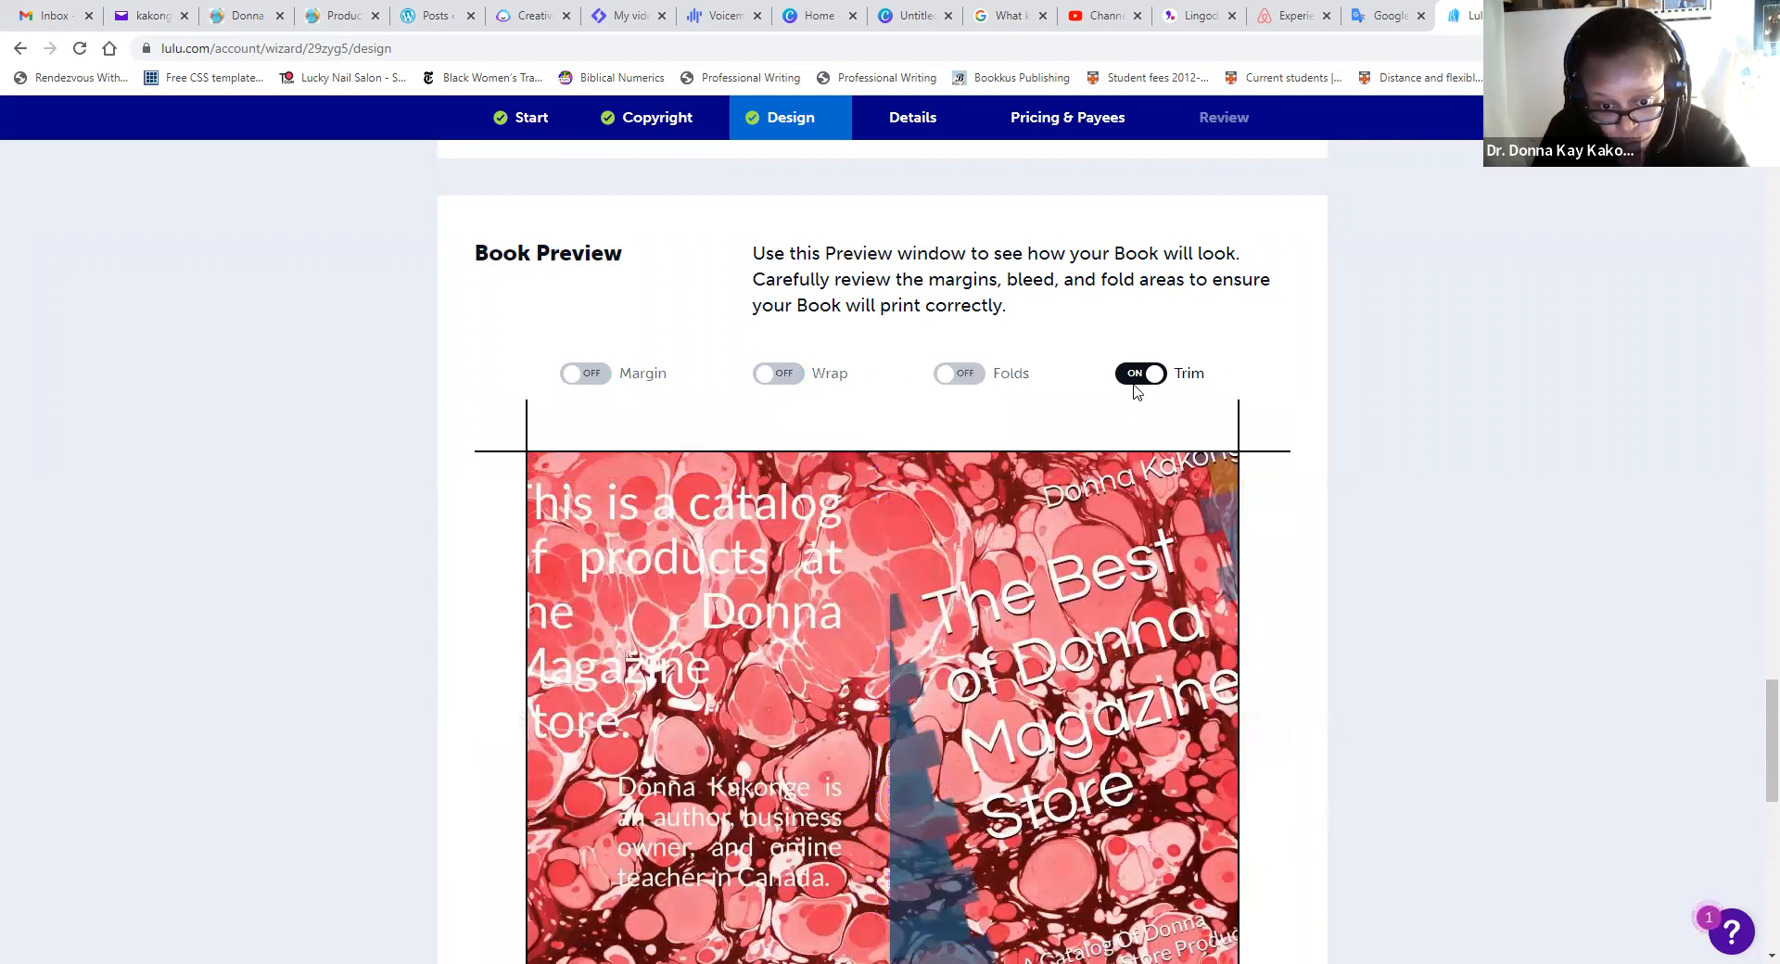
click(1131, 380)
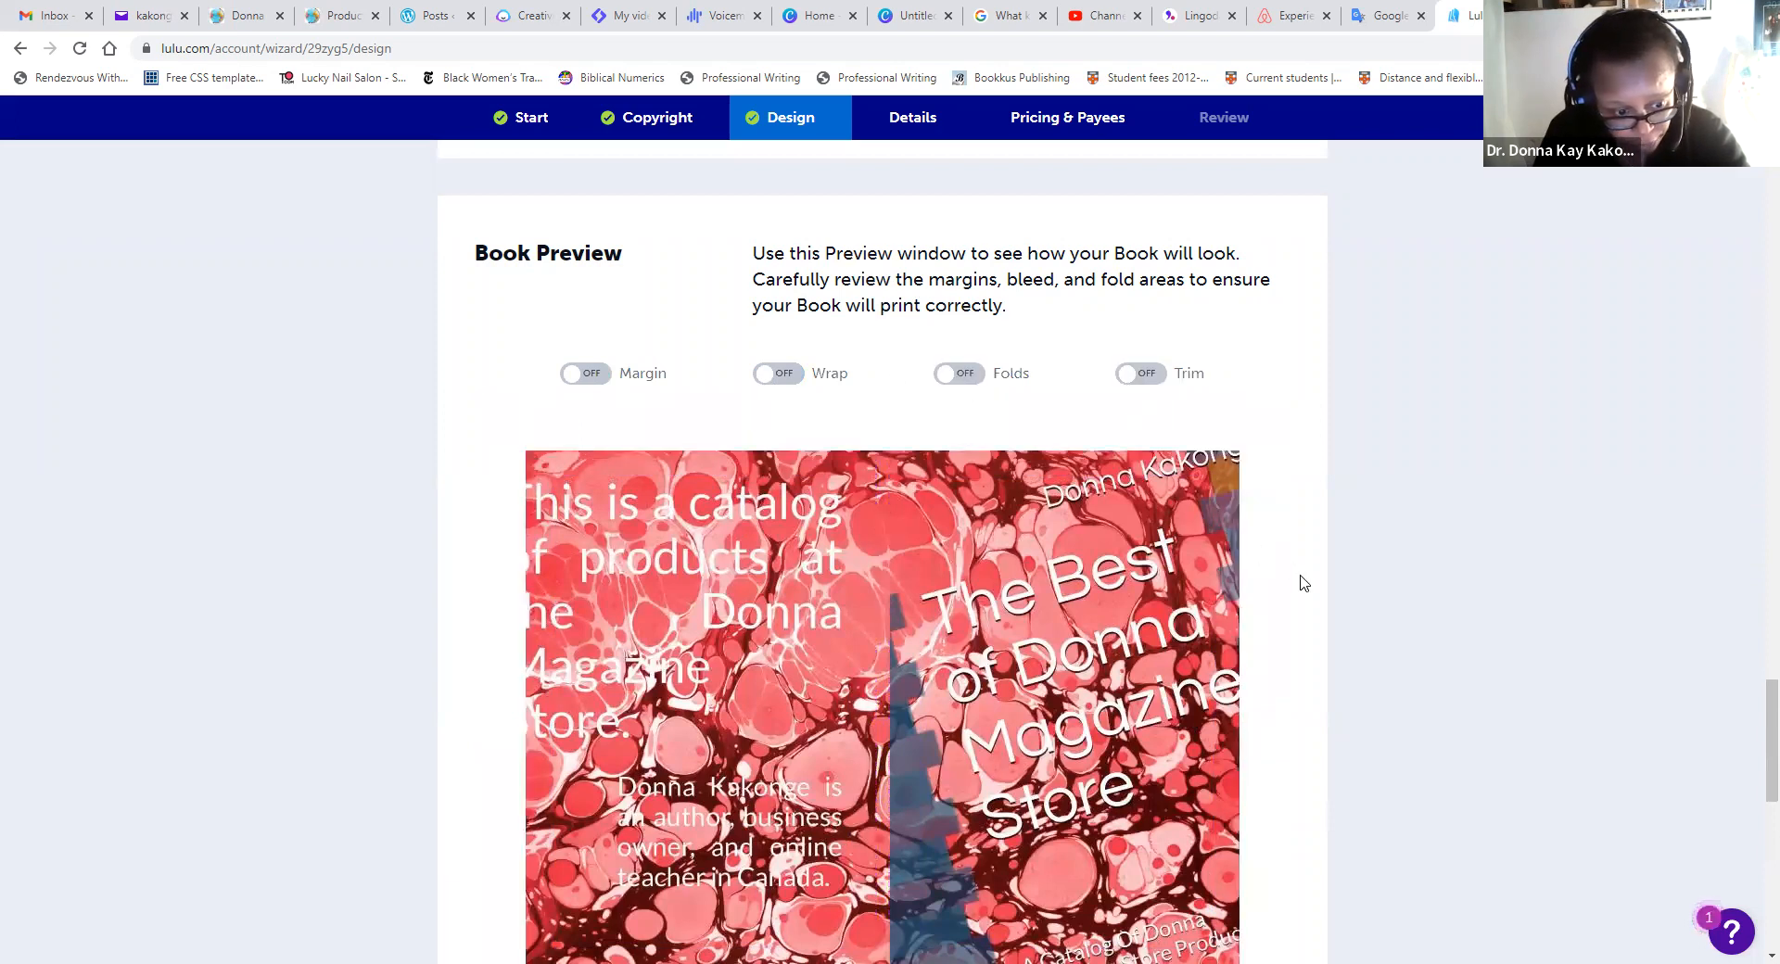
scroll(1305, 584, down, 1)
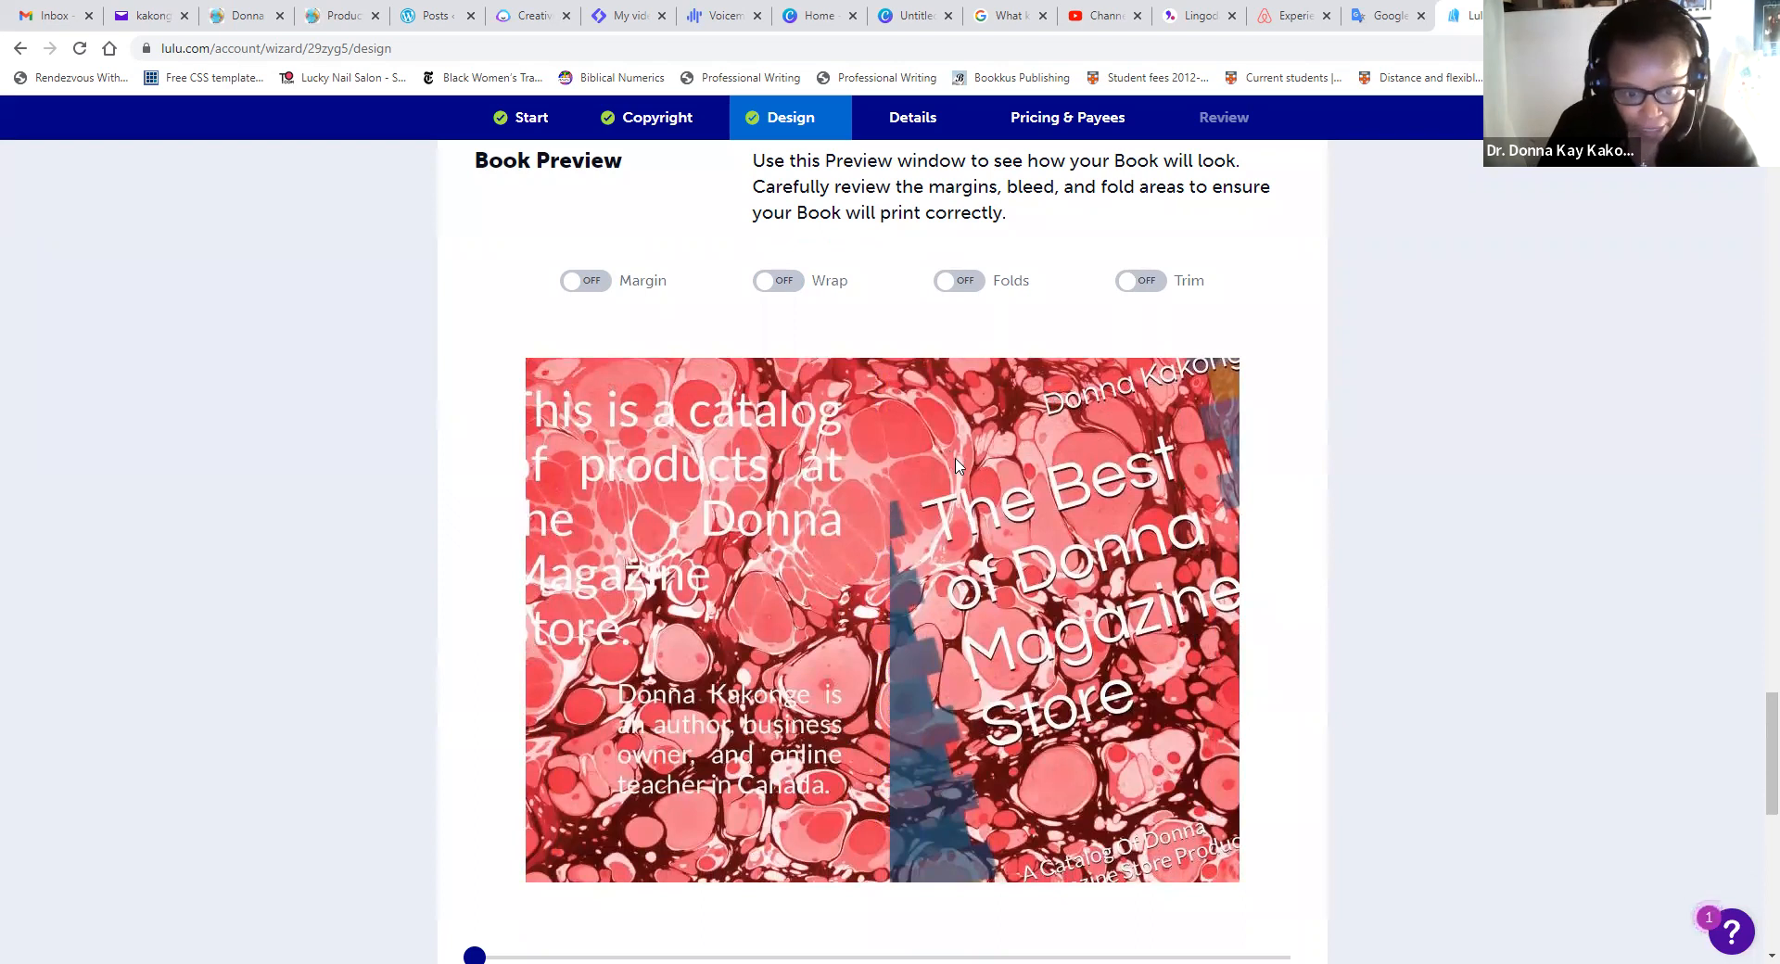
- Reopen the cover in Canva, pull the marbled image's left and right edges slightly inward, and use the design as the cover
scroll(958, 463, up, 6)
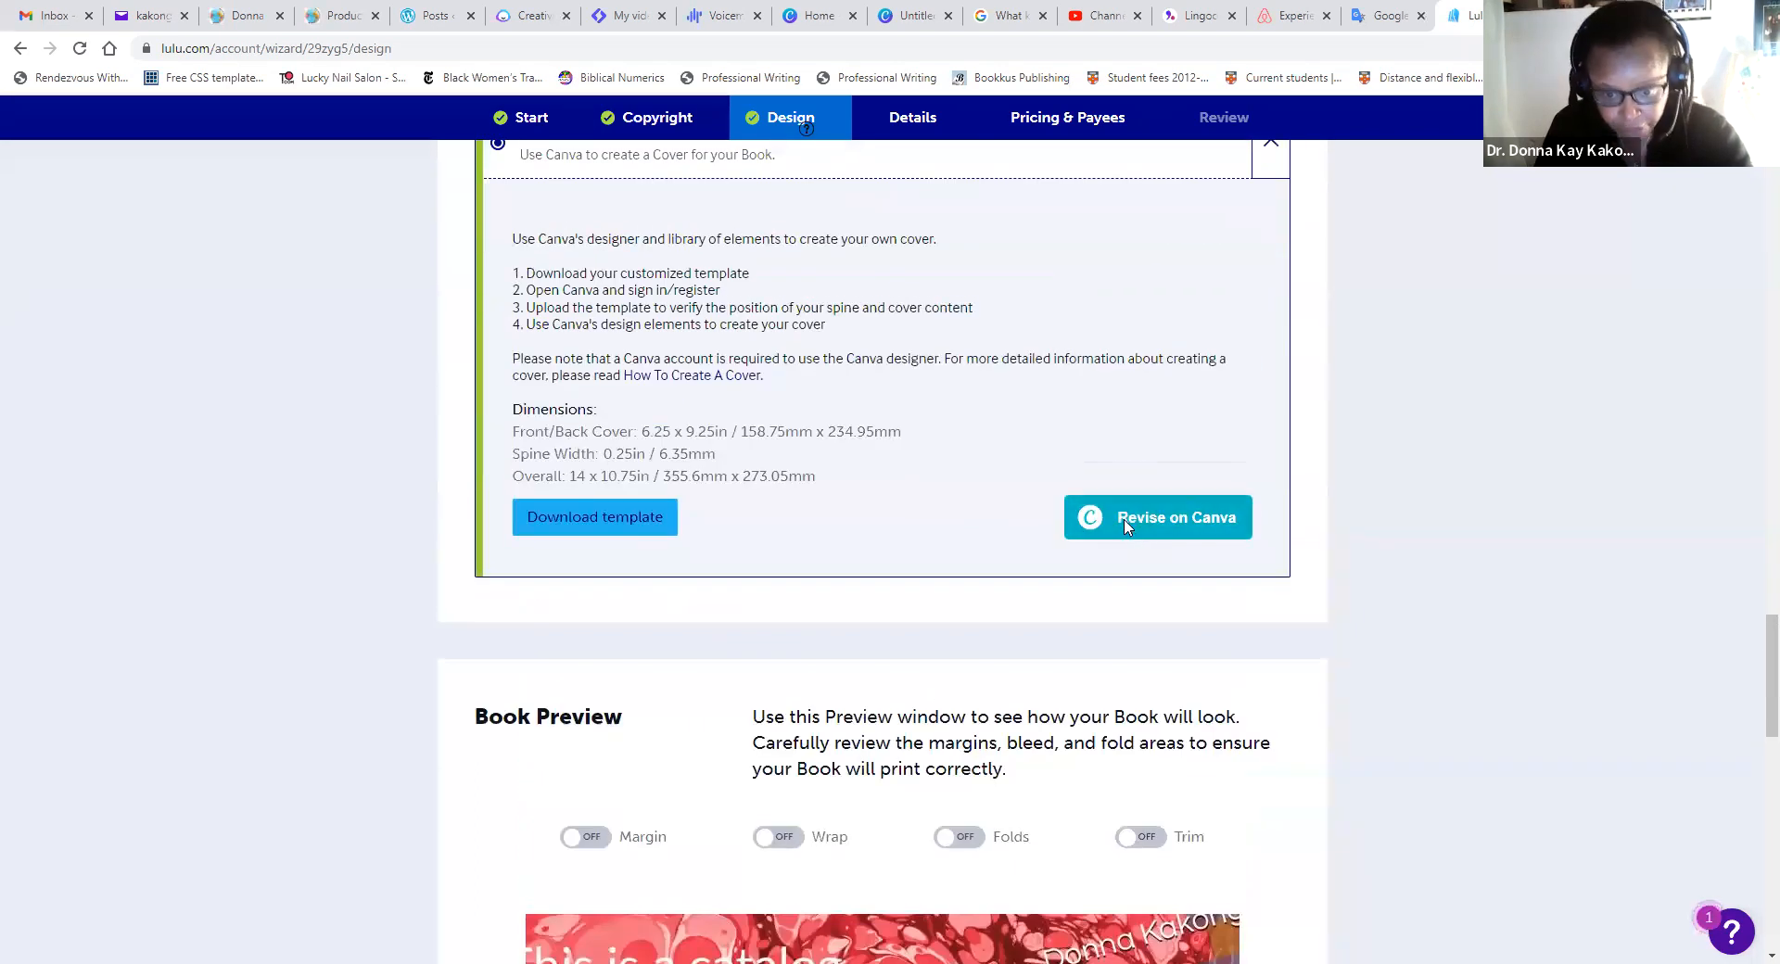
click(1127, 527)
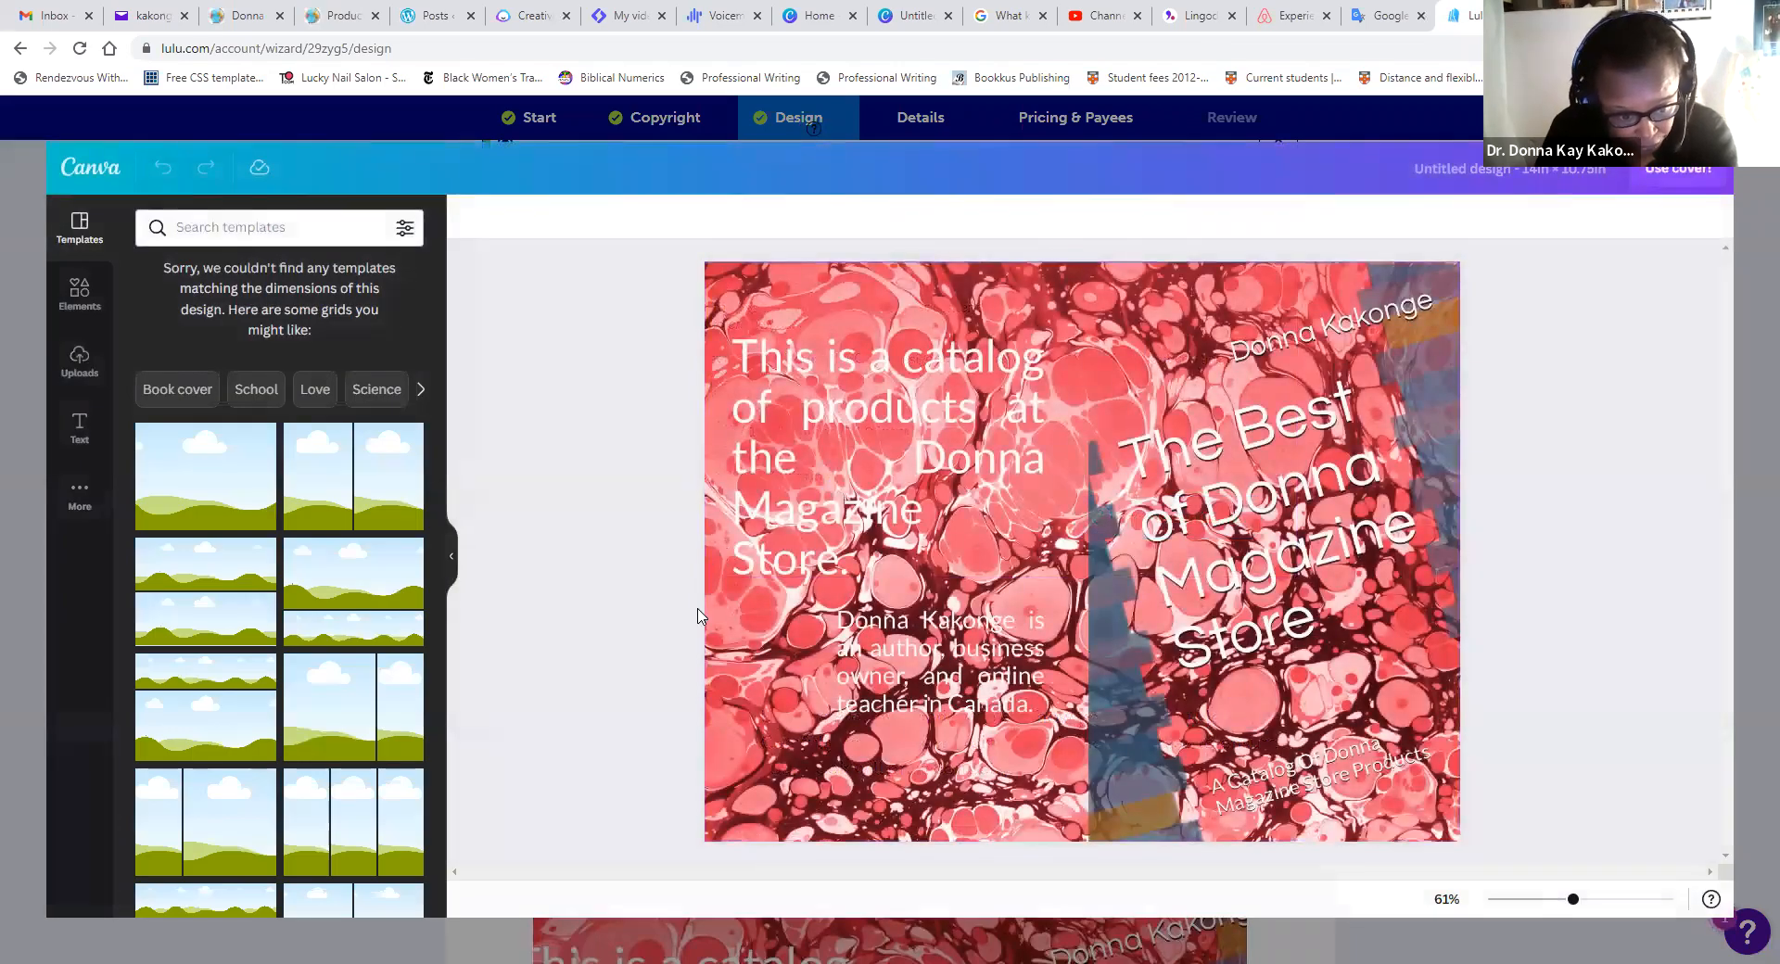
click(707, 549)
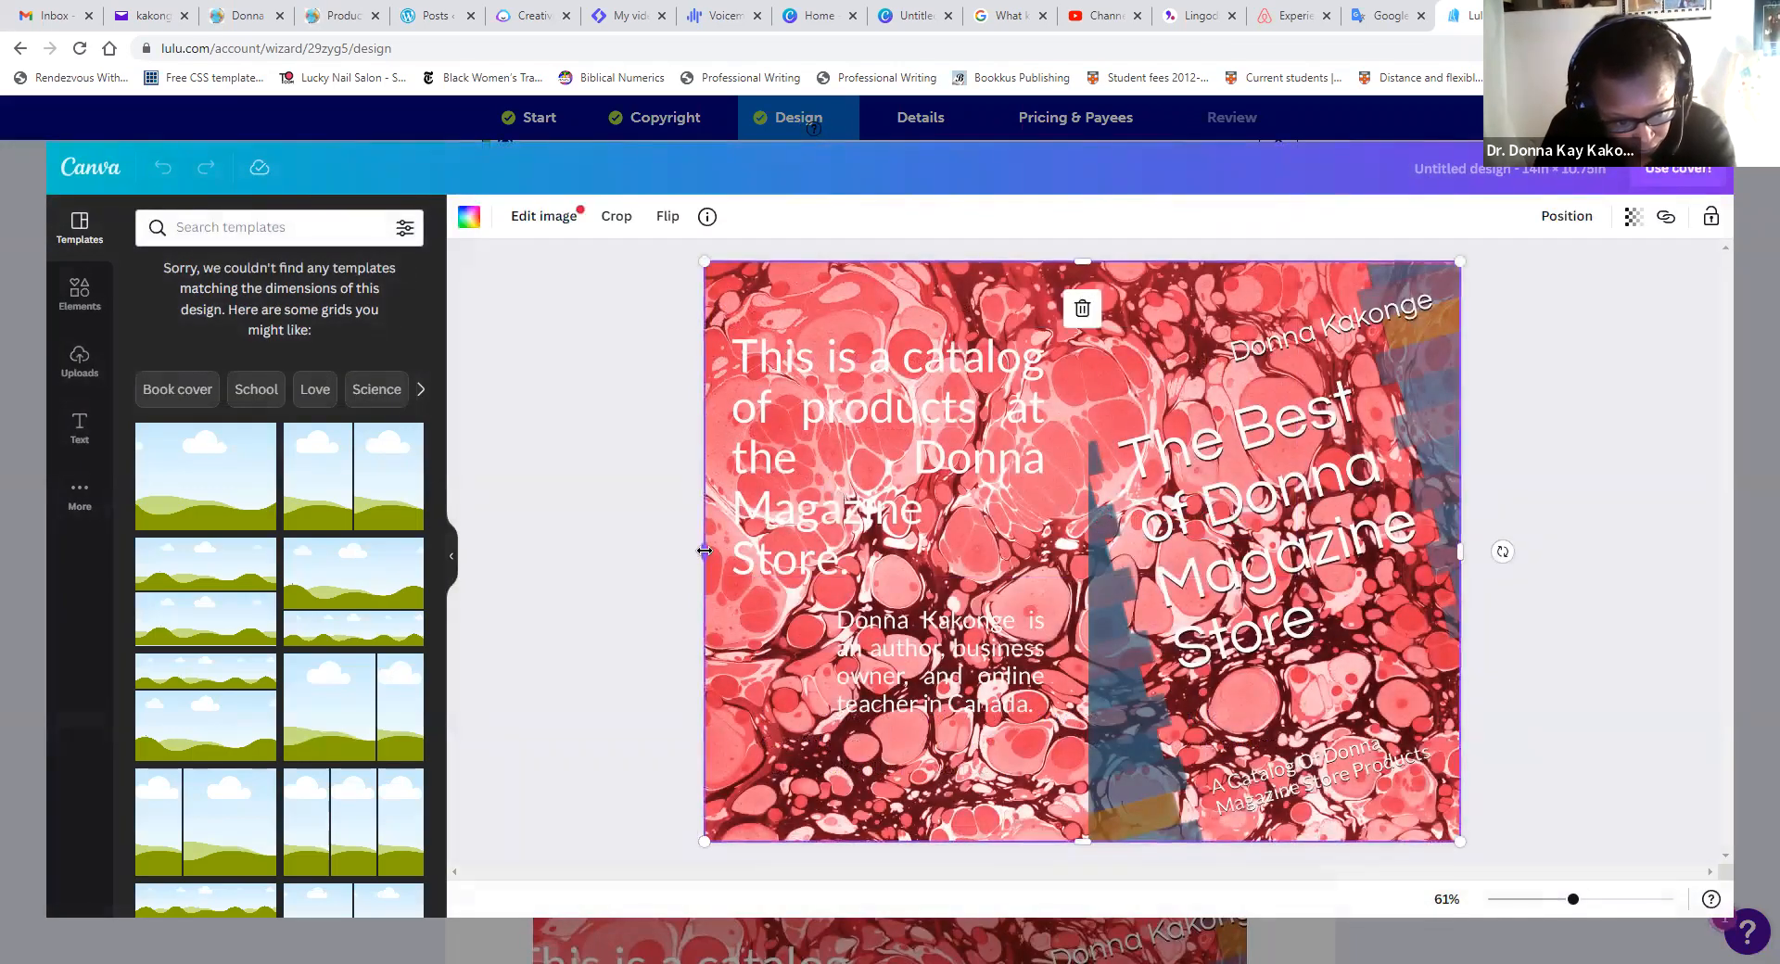
drag(705, 551, 727, 557)
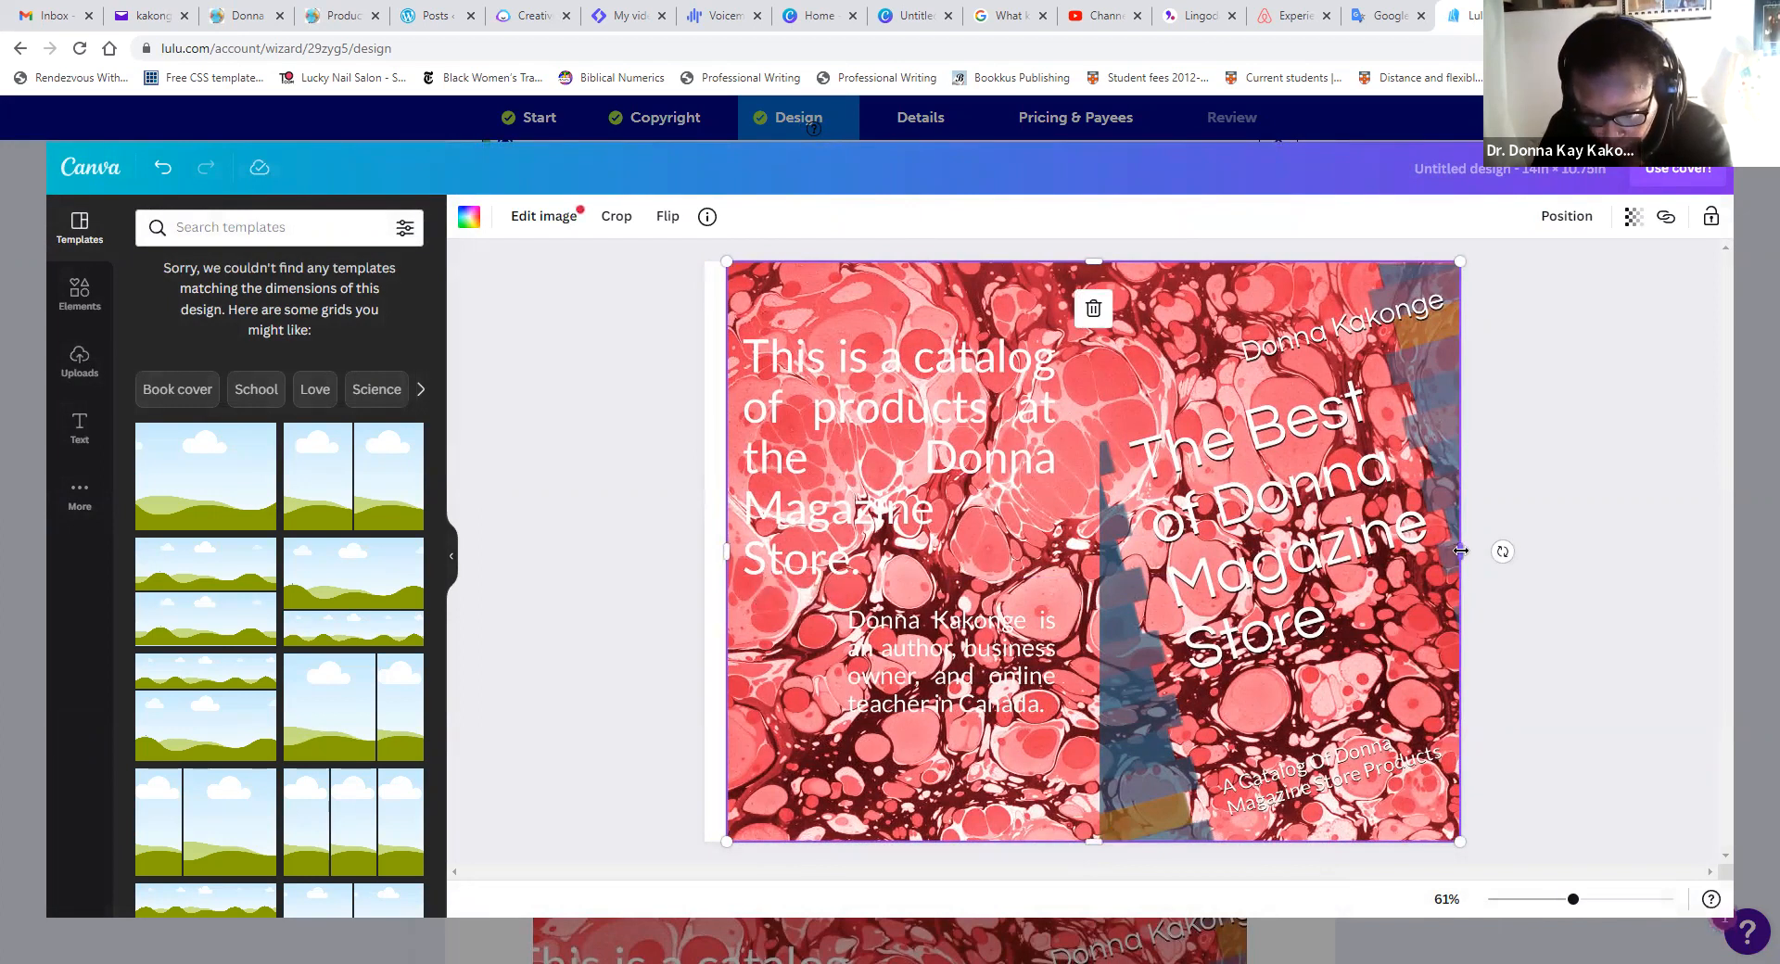
drag(1458, 551, 1440, 550)
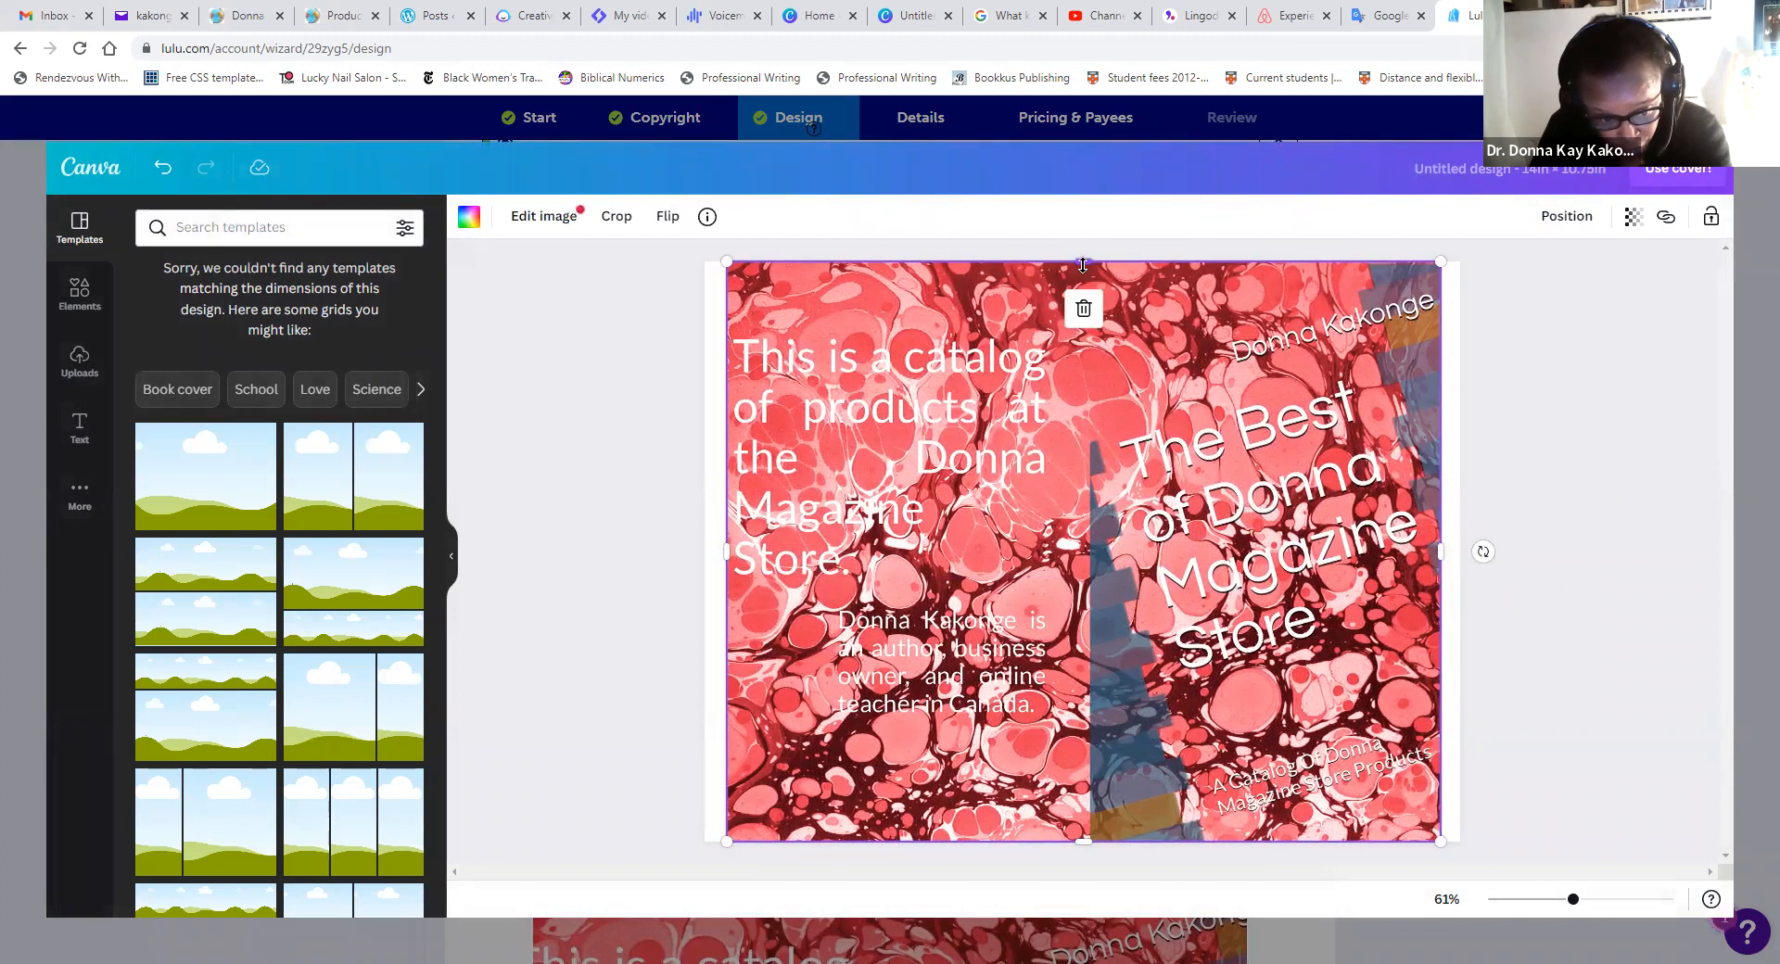
click(1685, 172)
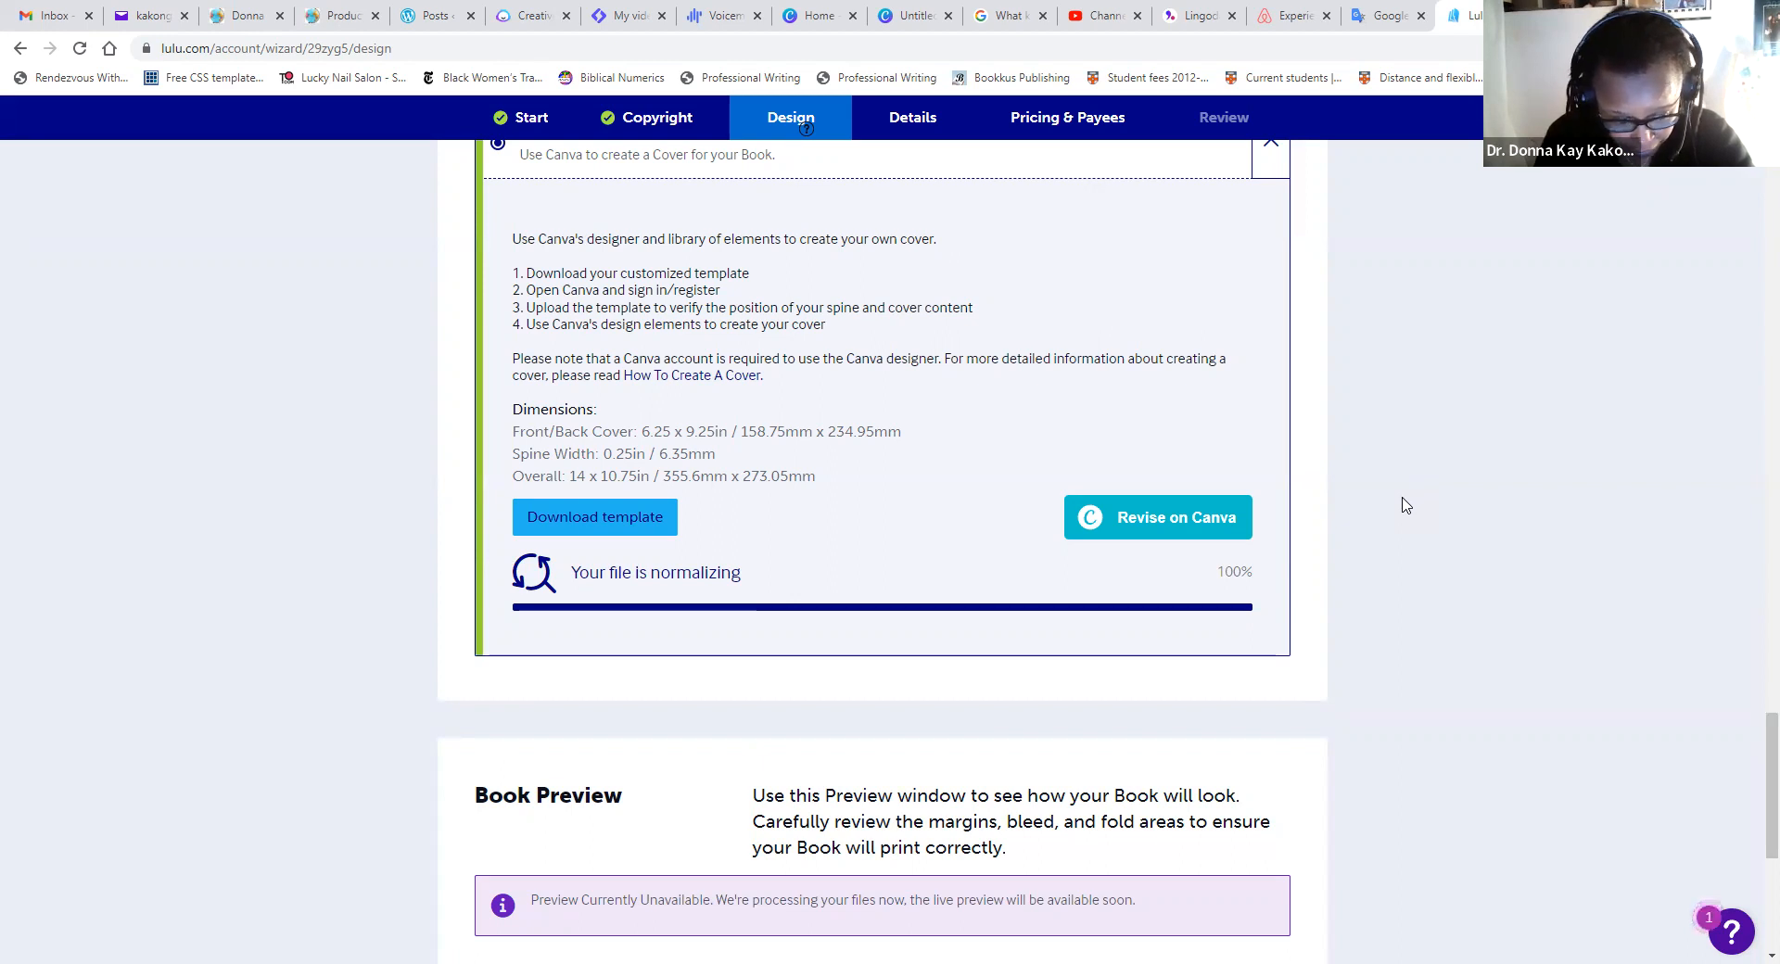
- Turn off all four preview guides and check how the narrowed cover's text fits within the trim
scroll(1670, 694, down, 4)
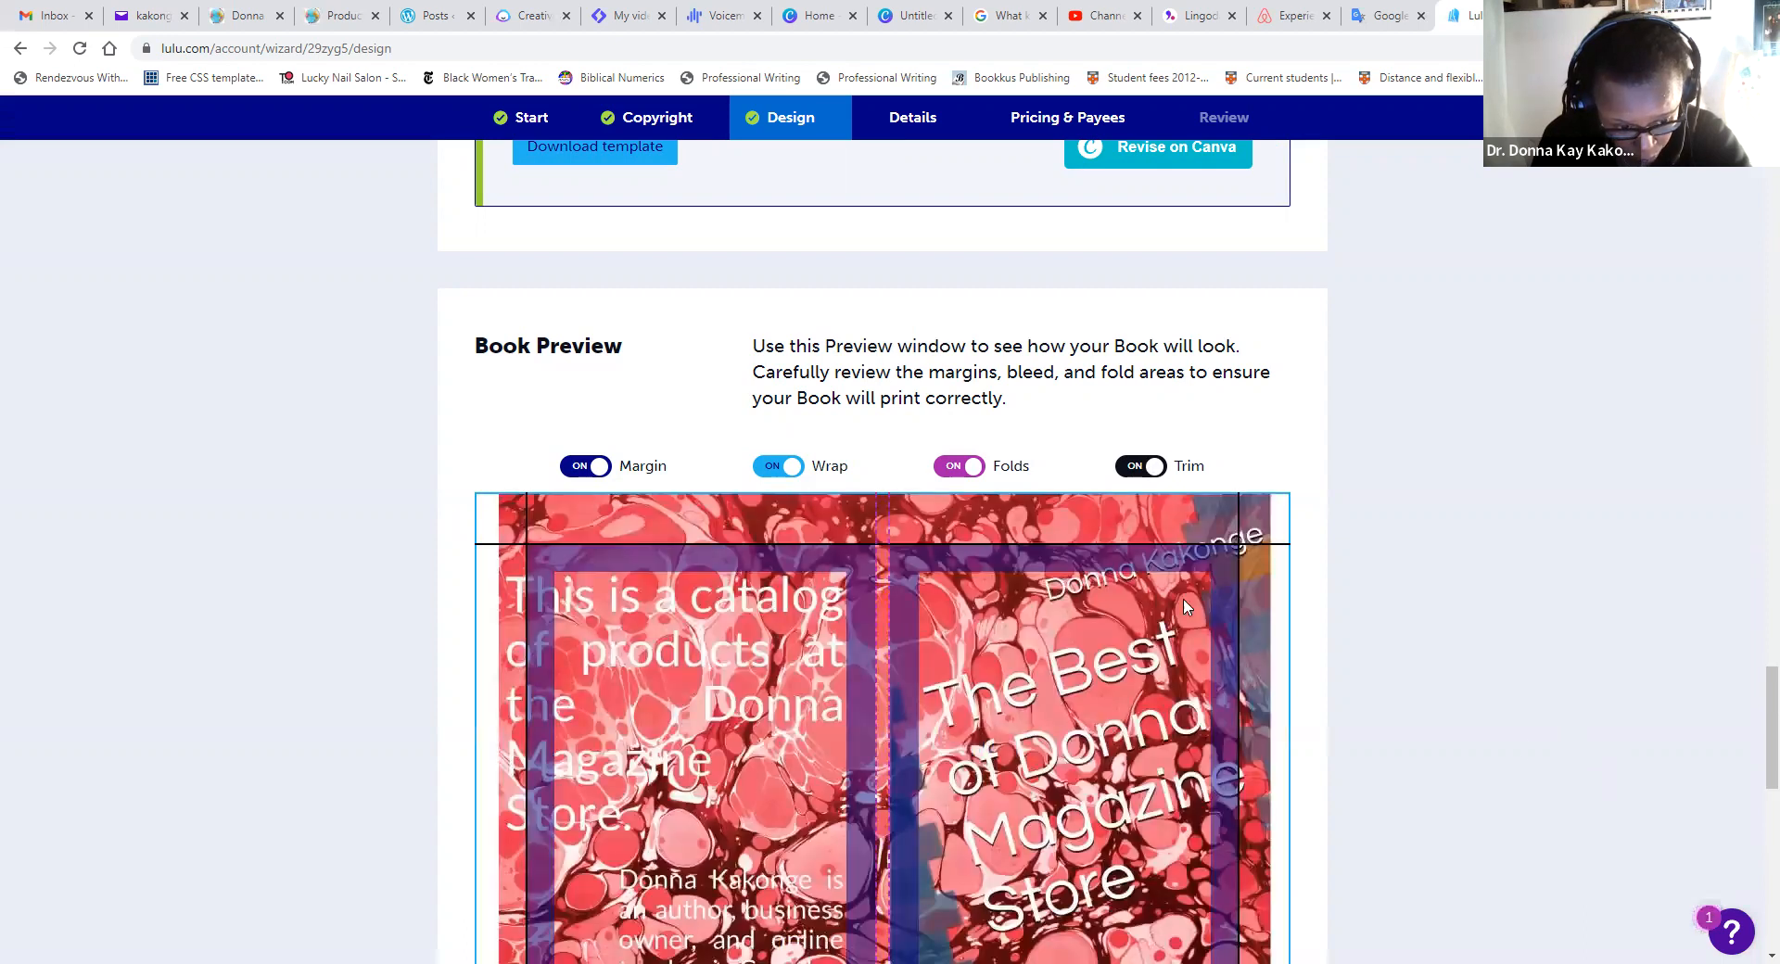
click(586, 468)
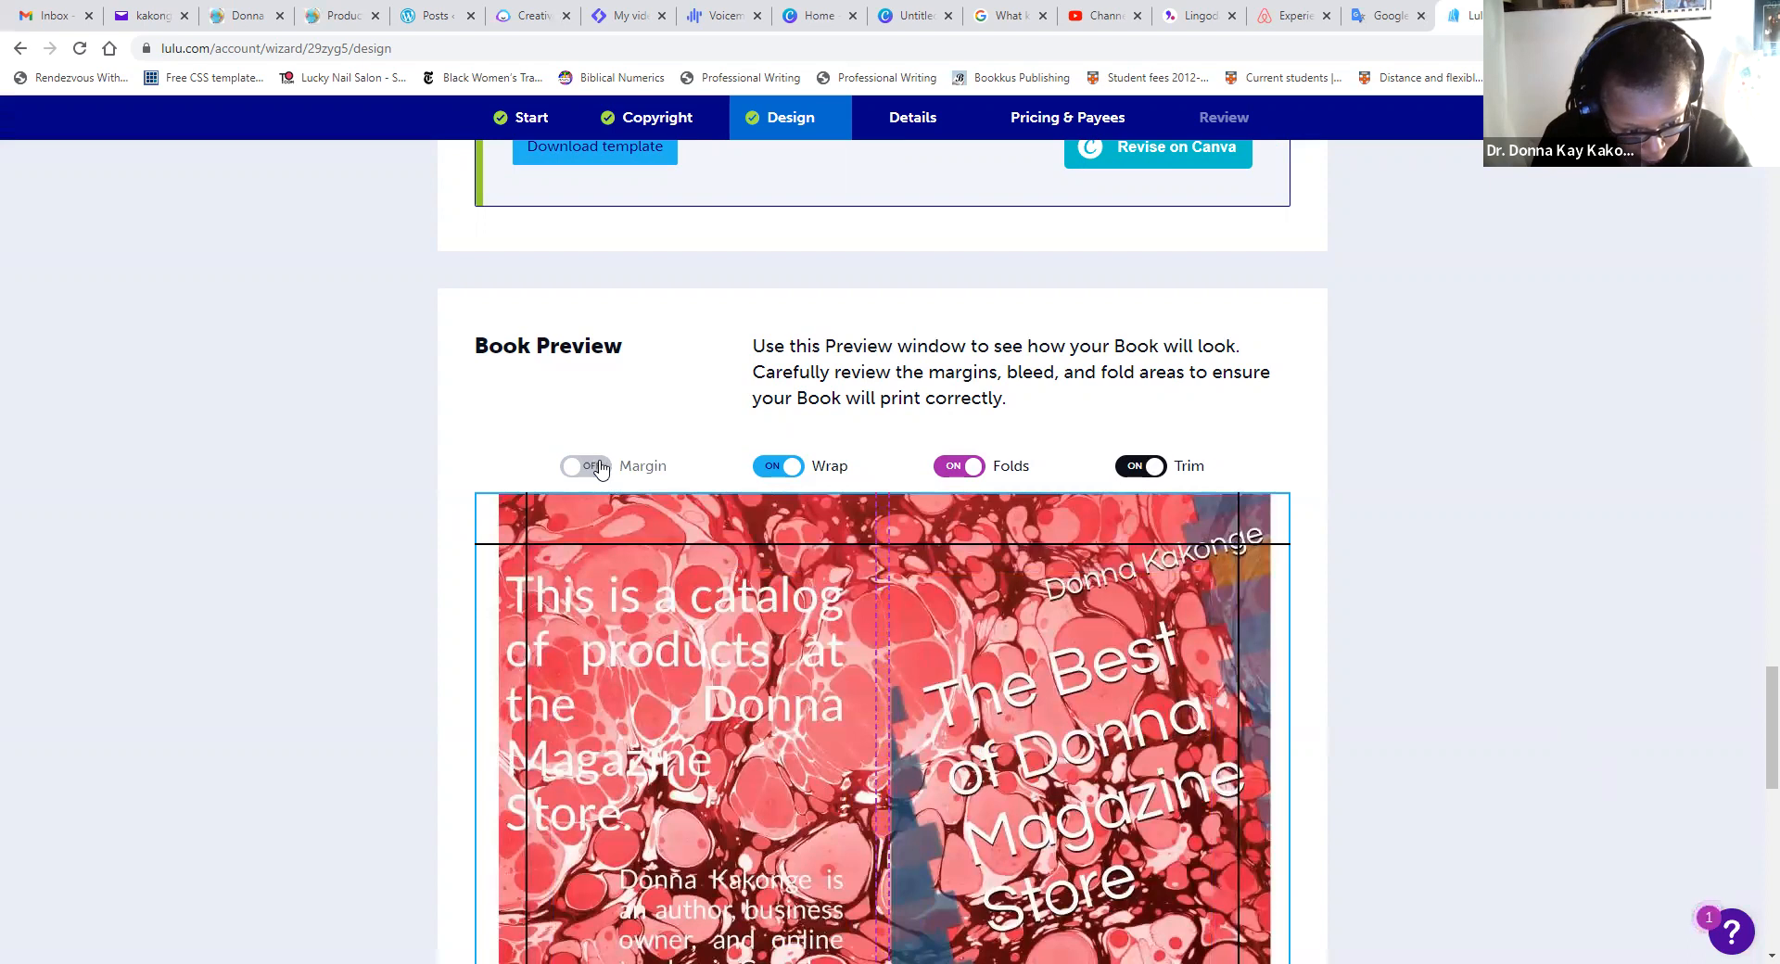
click(777, 471)
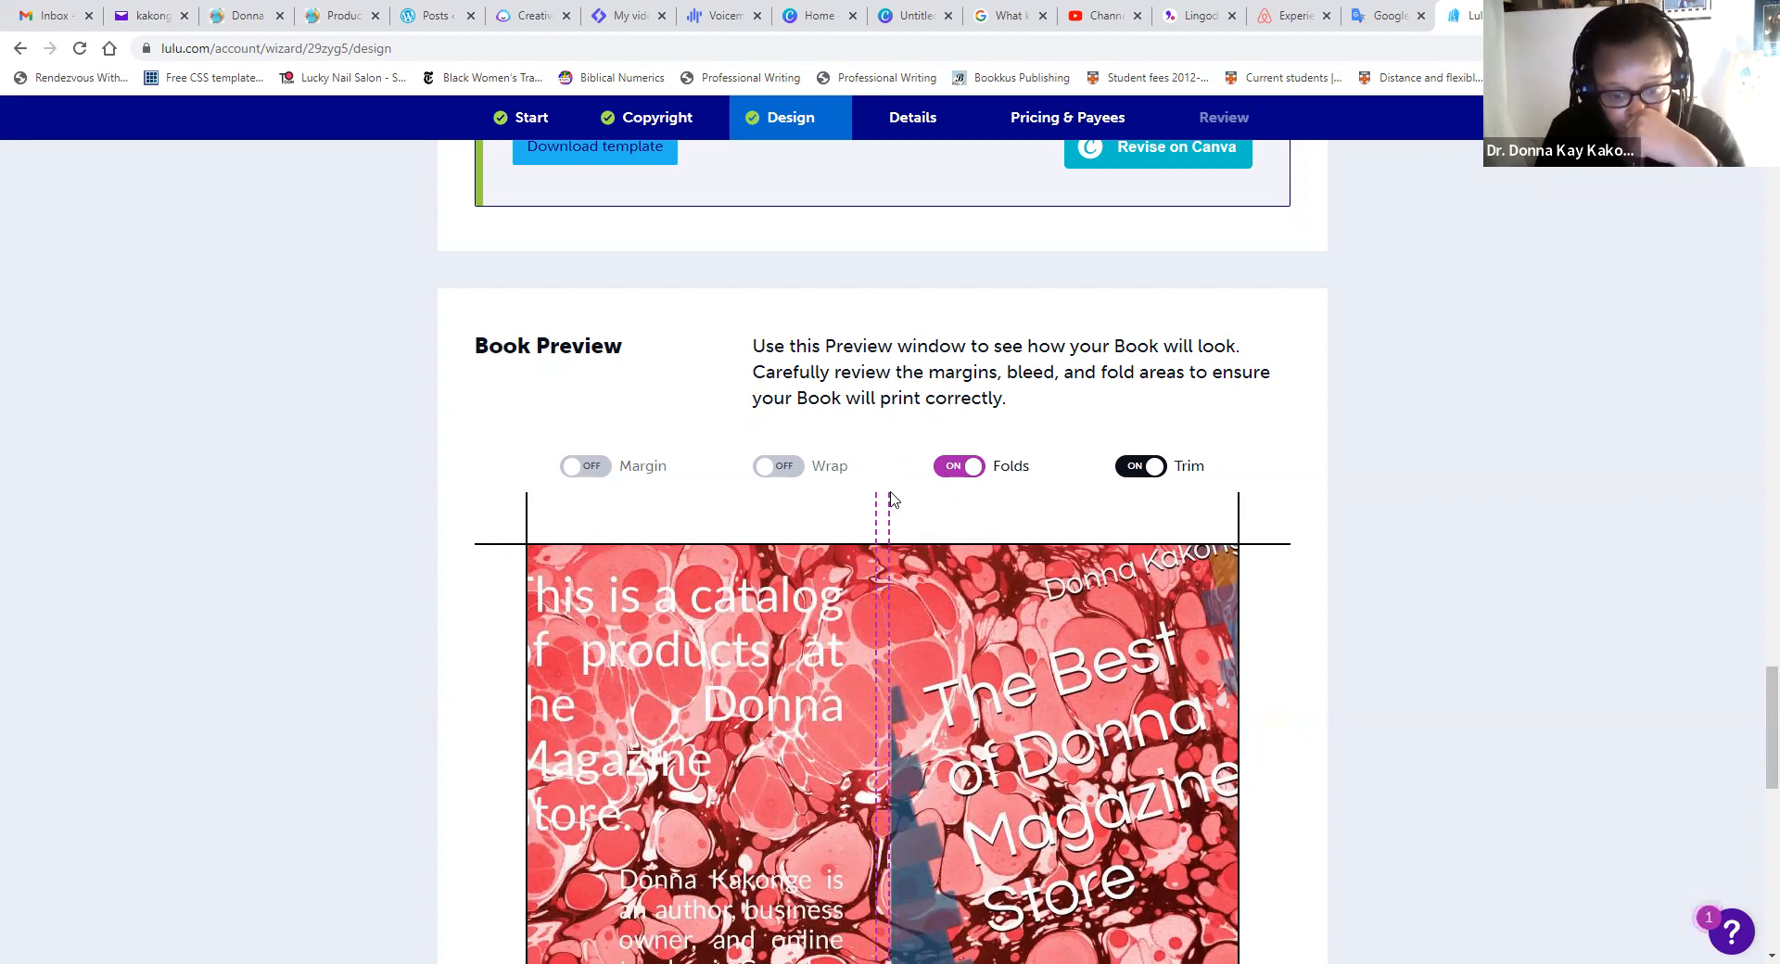
click(943, 471)
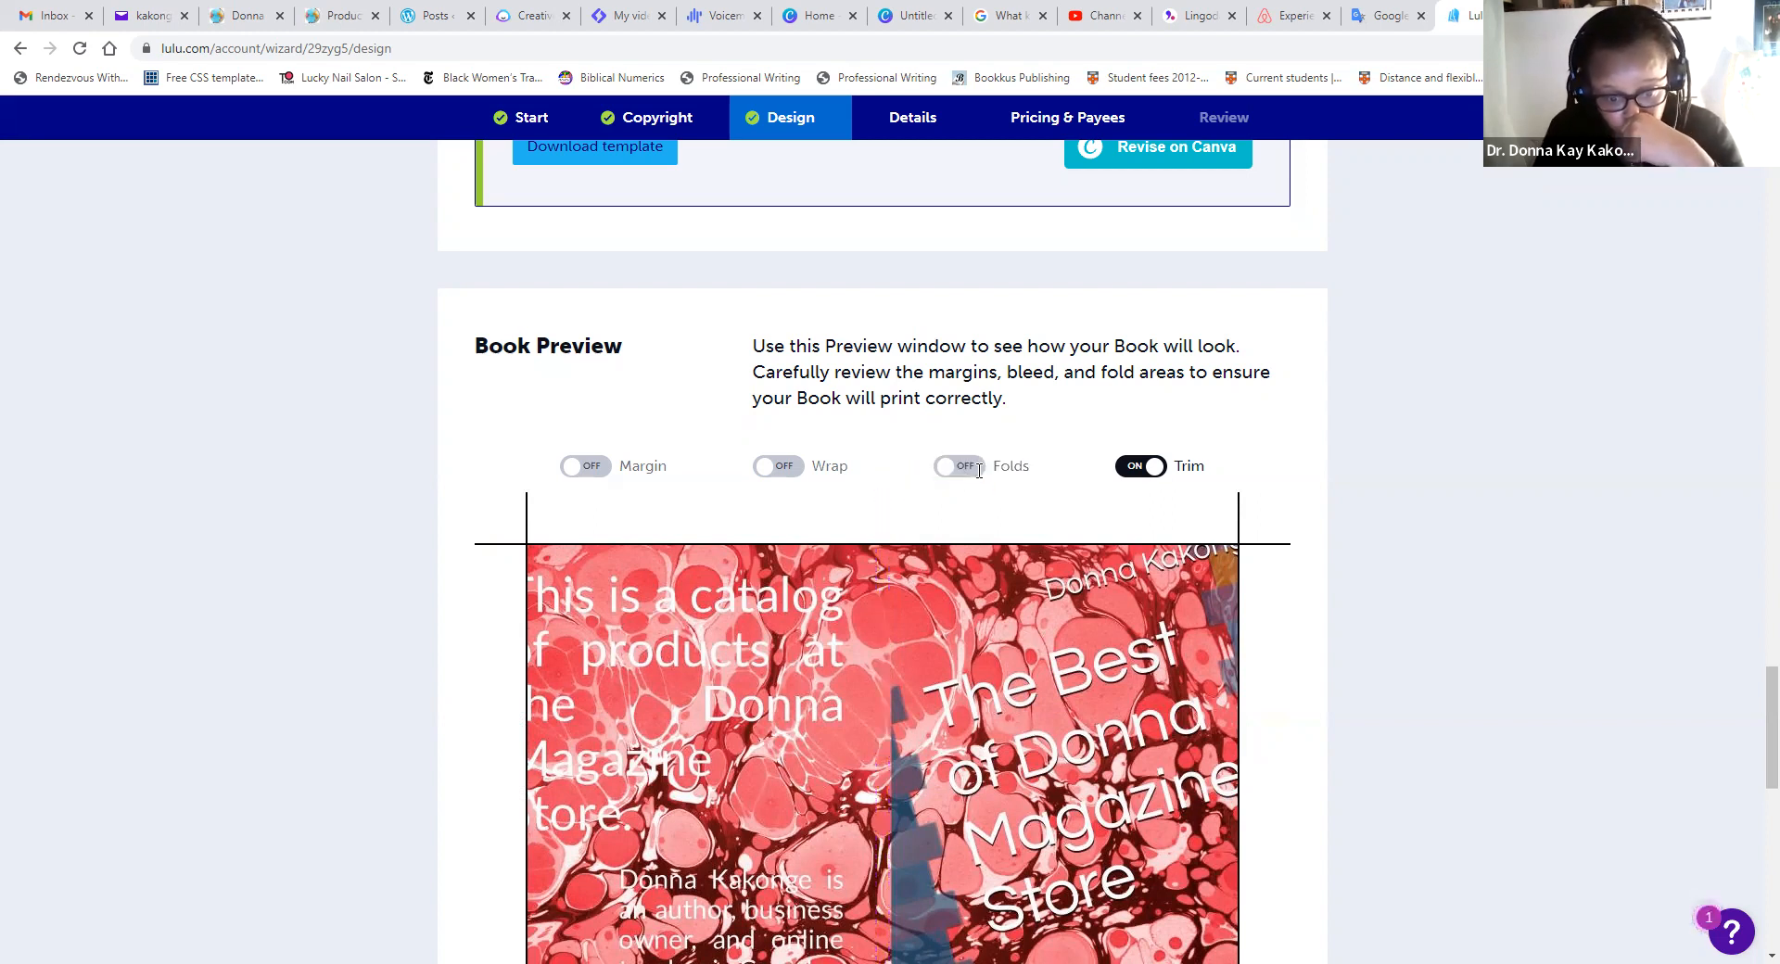
click(1128, 470)
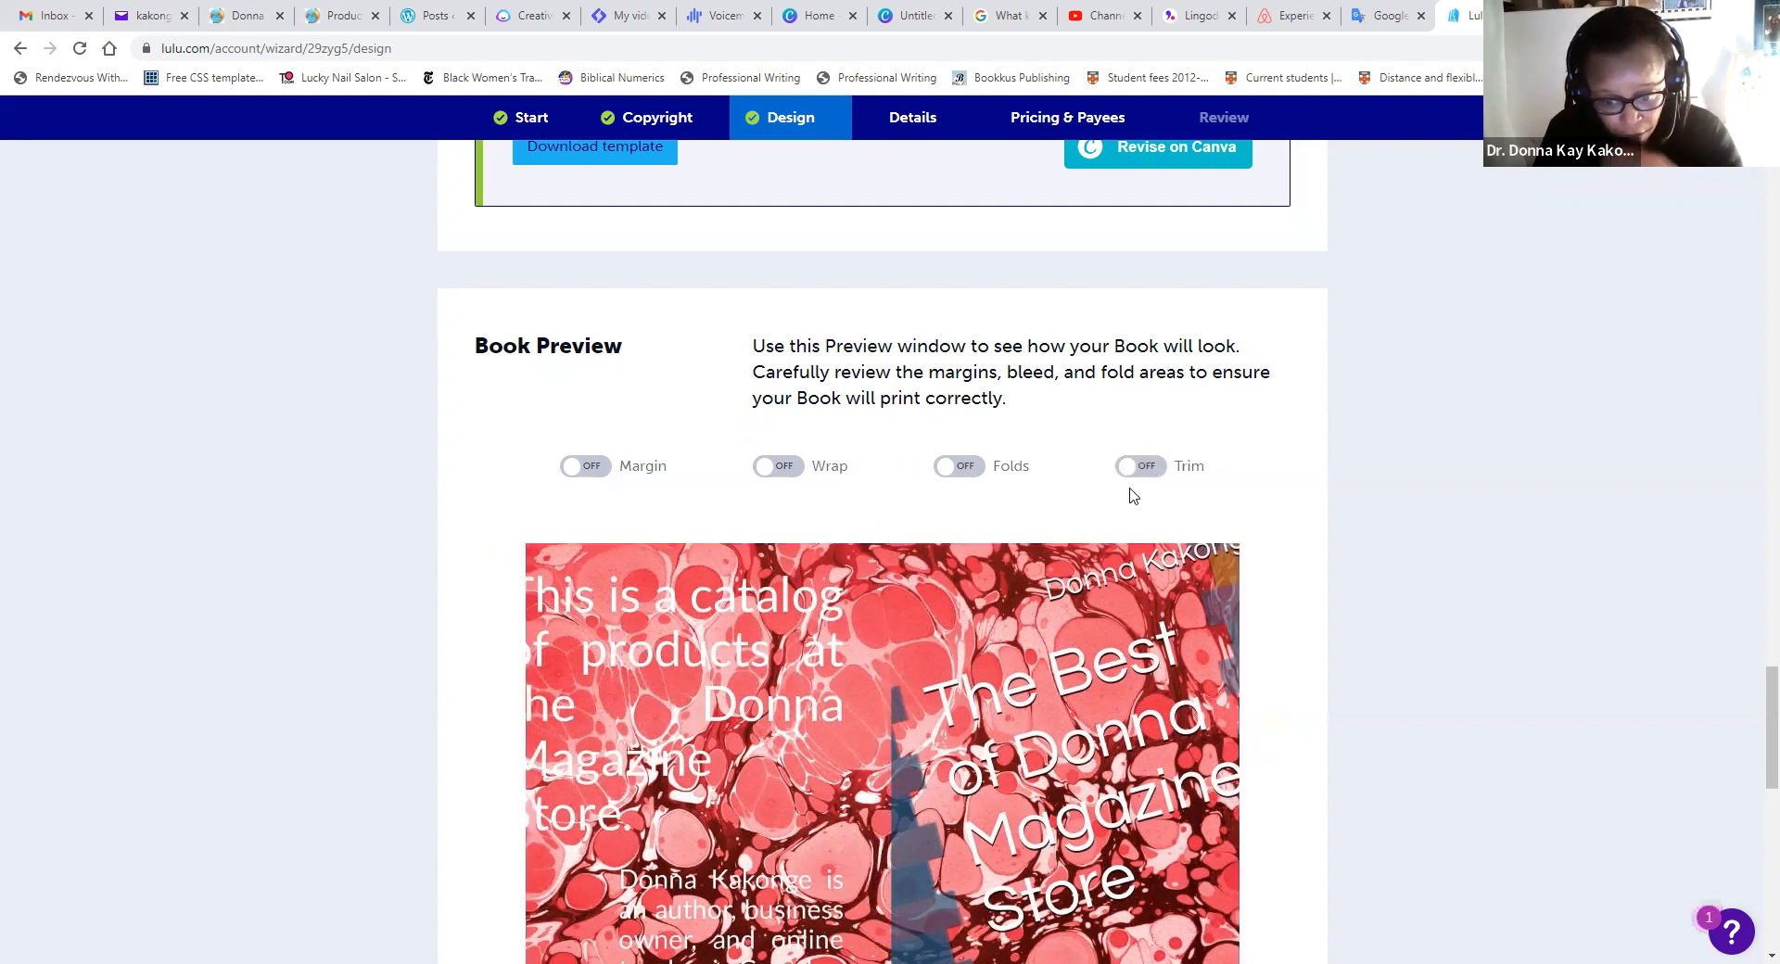
scroll(1131, 496, down, 2)
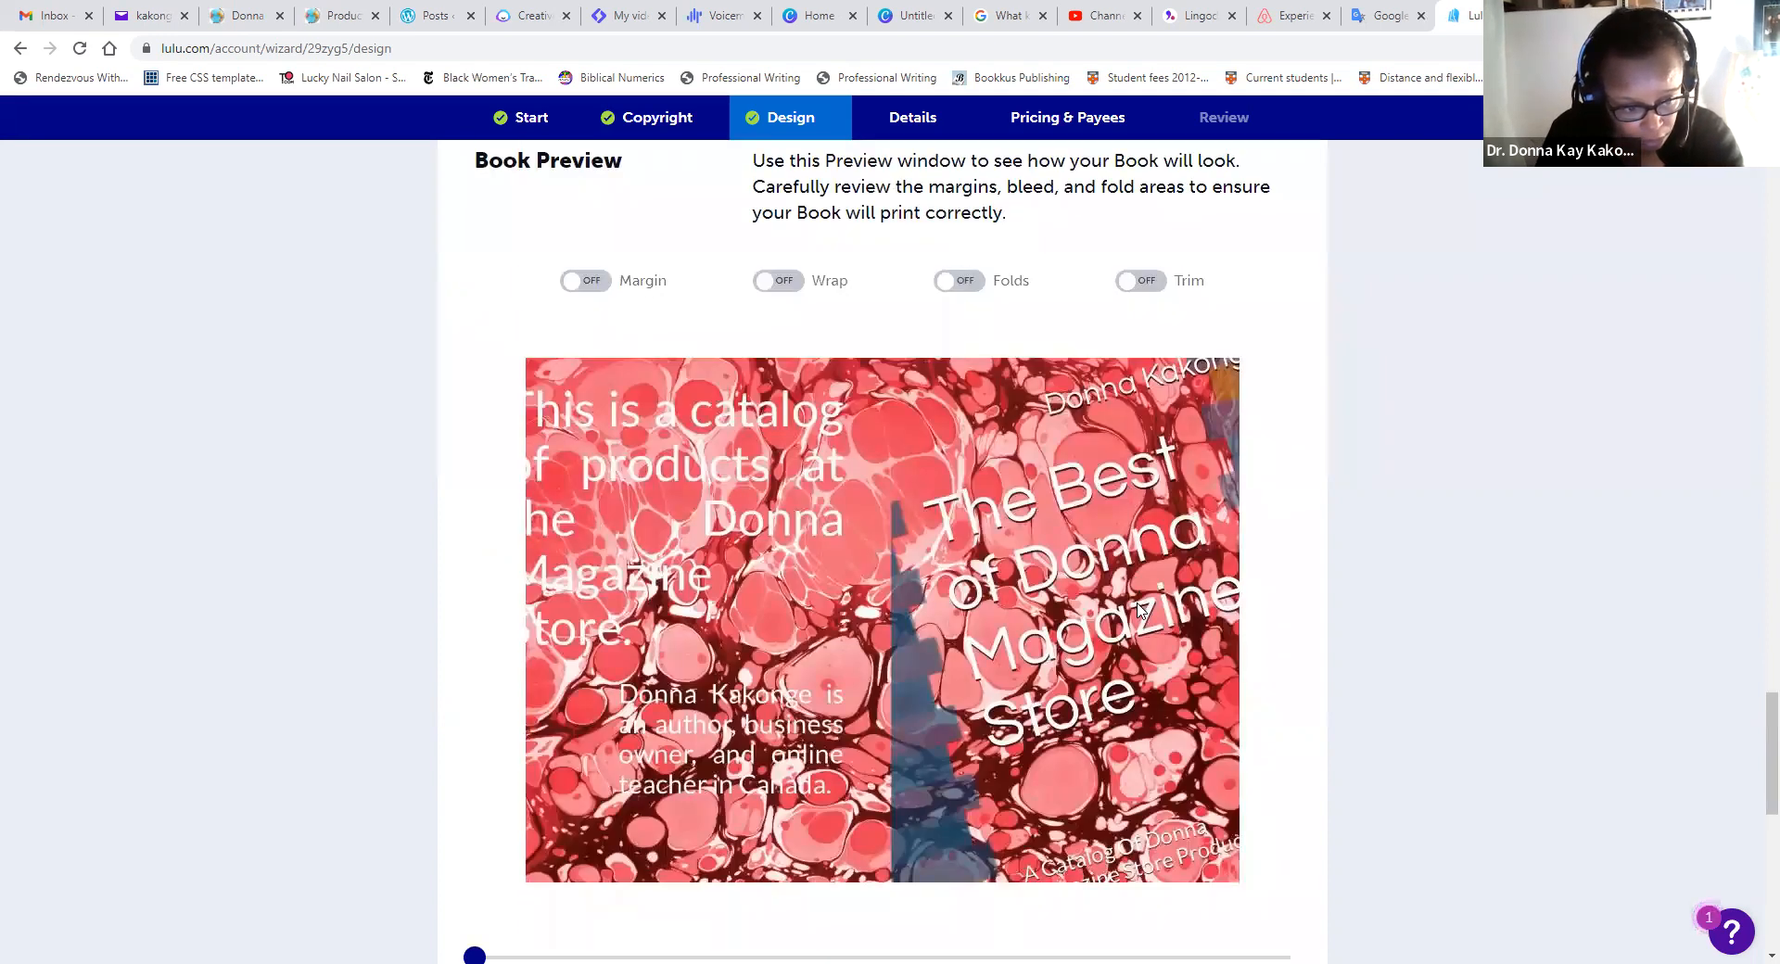
- Revise the cover in Canva by lowering the image's top edge and slightly raising its bottom edge, and use the updated cover
scroll(1053, 493, up, 5)
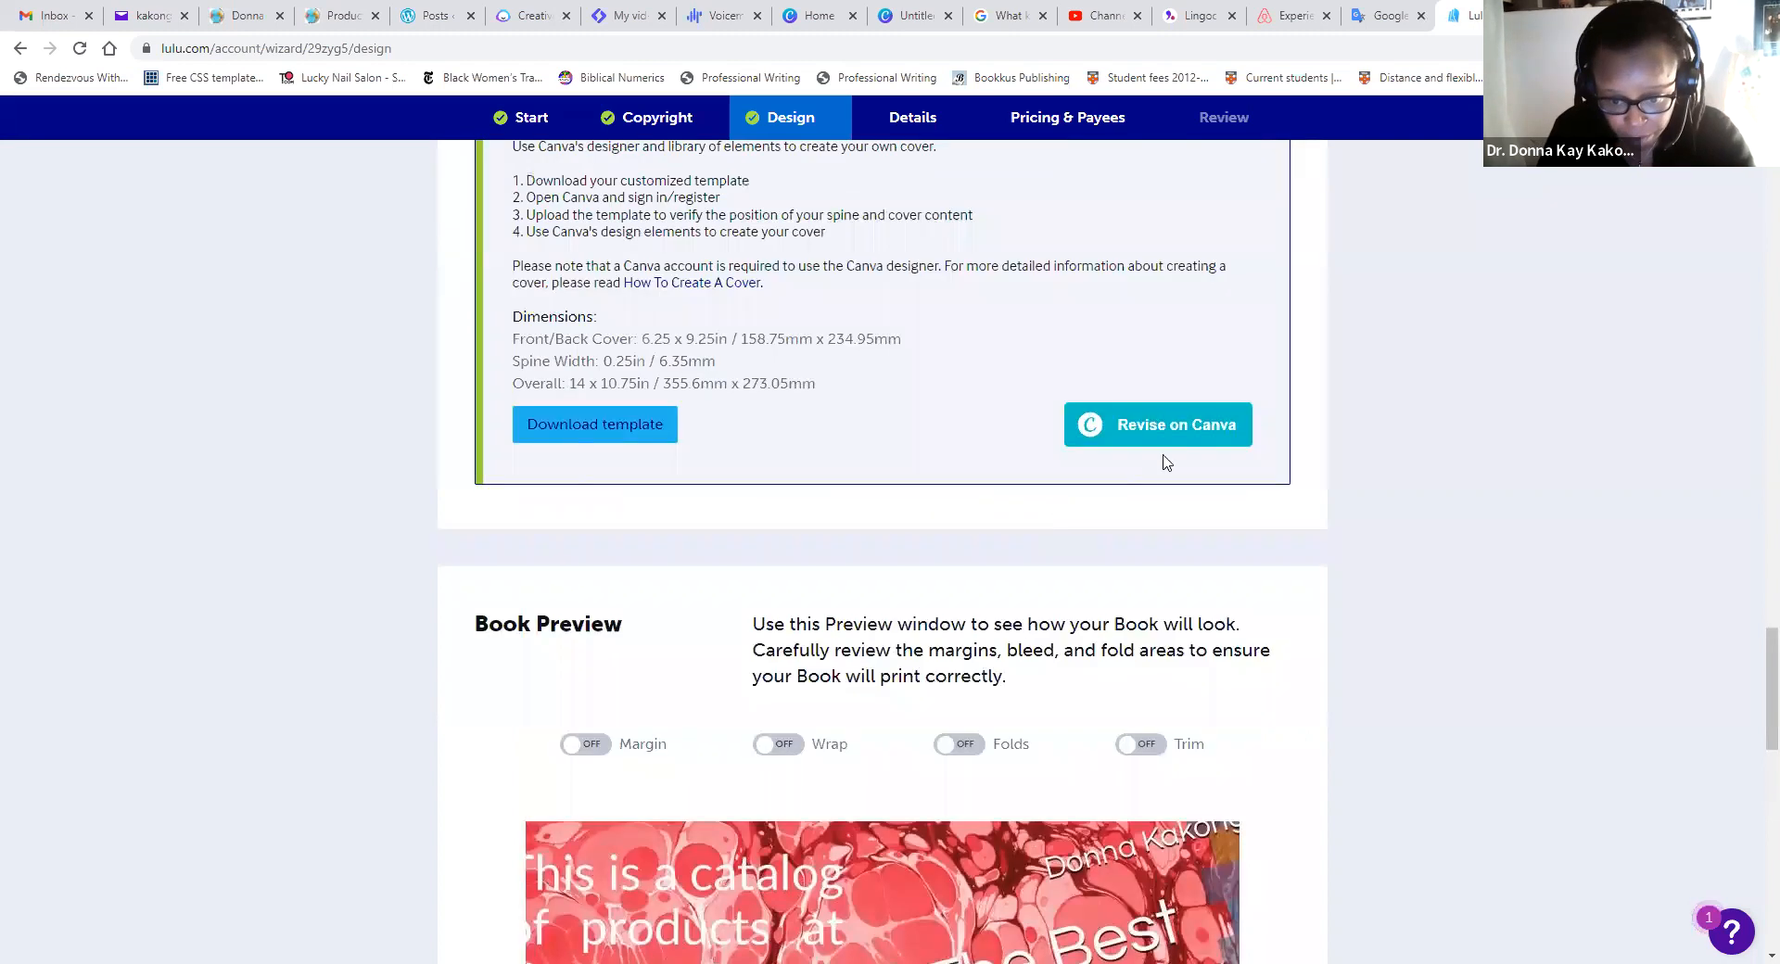
click(1168, 438)
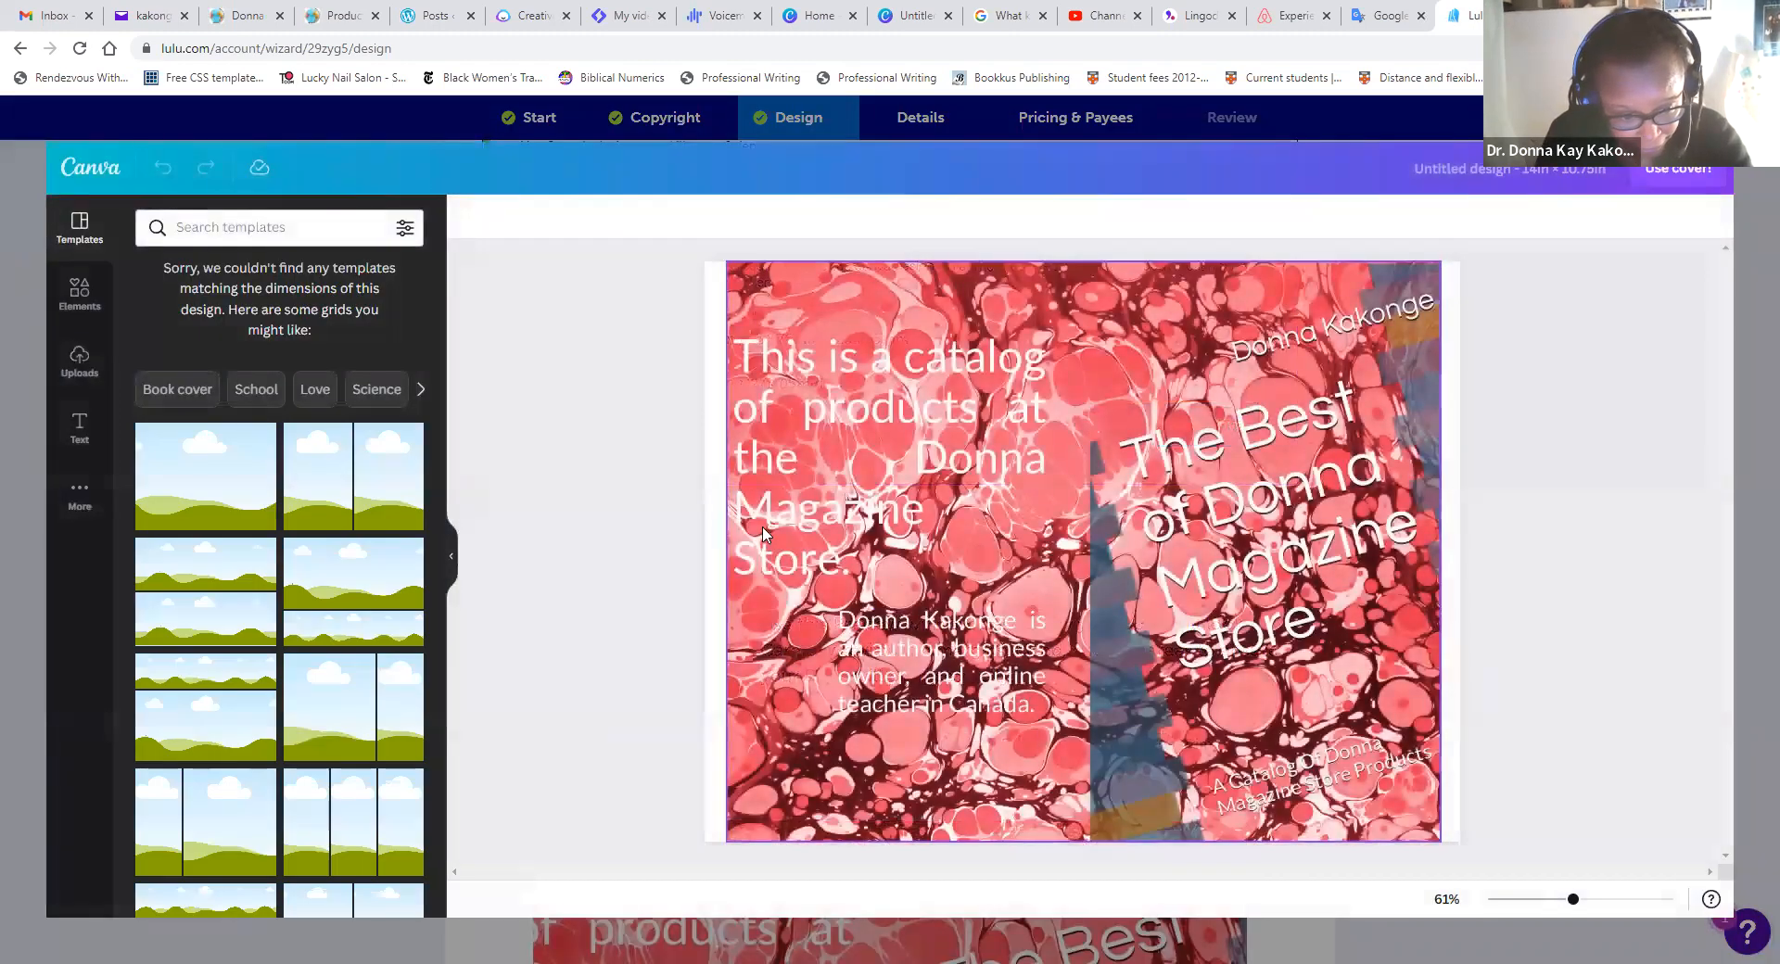
click(1065, 273)
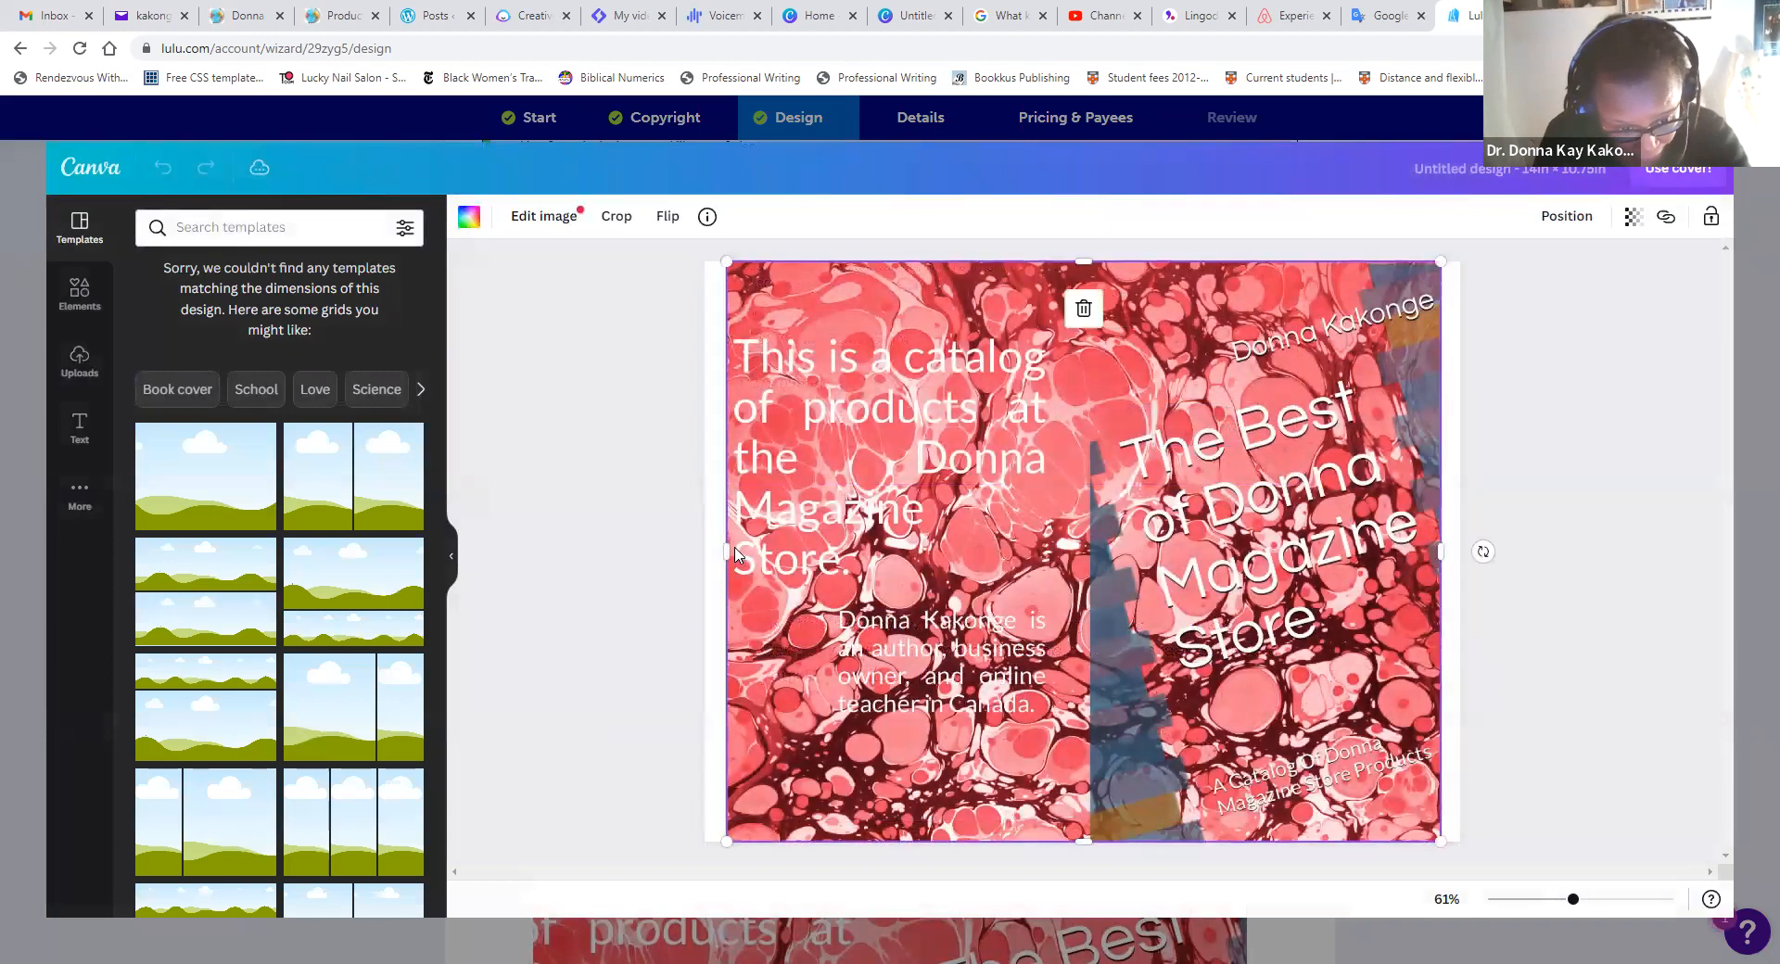
drag(1084, 263, 1083, 320)
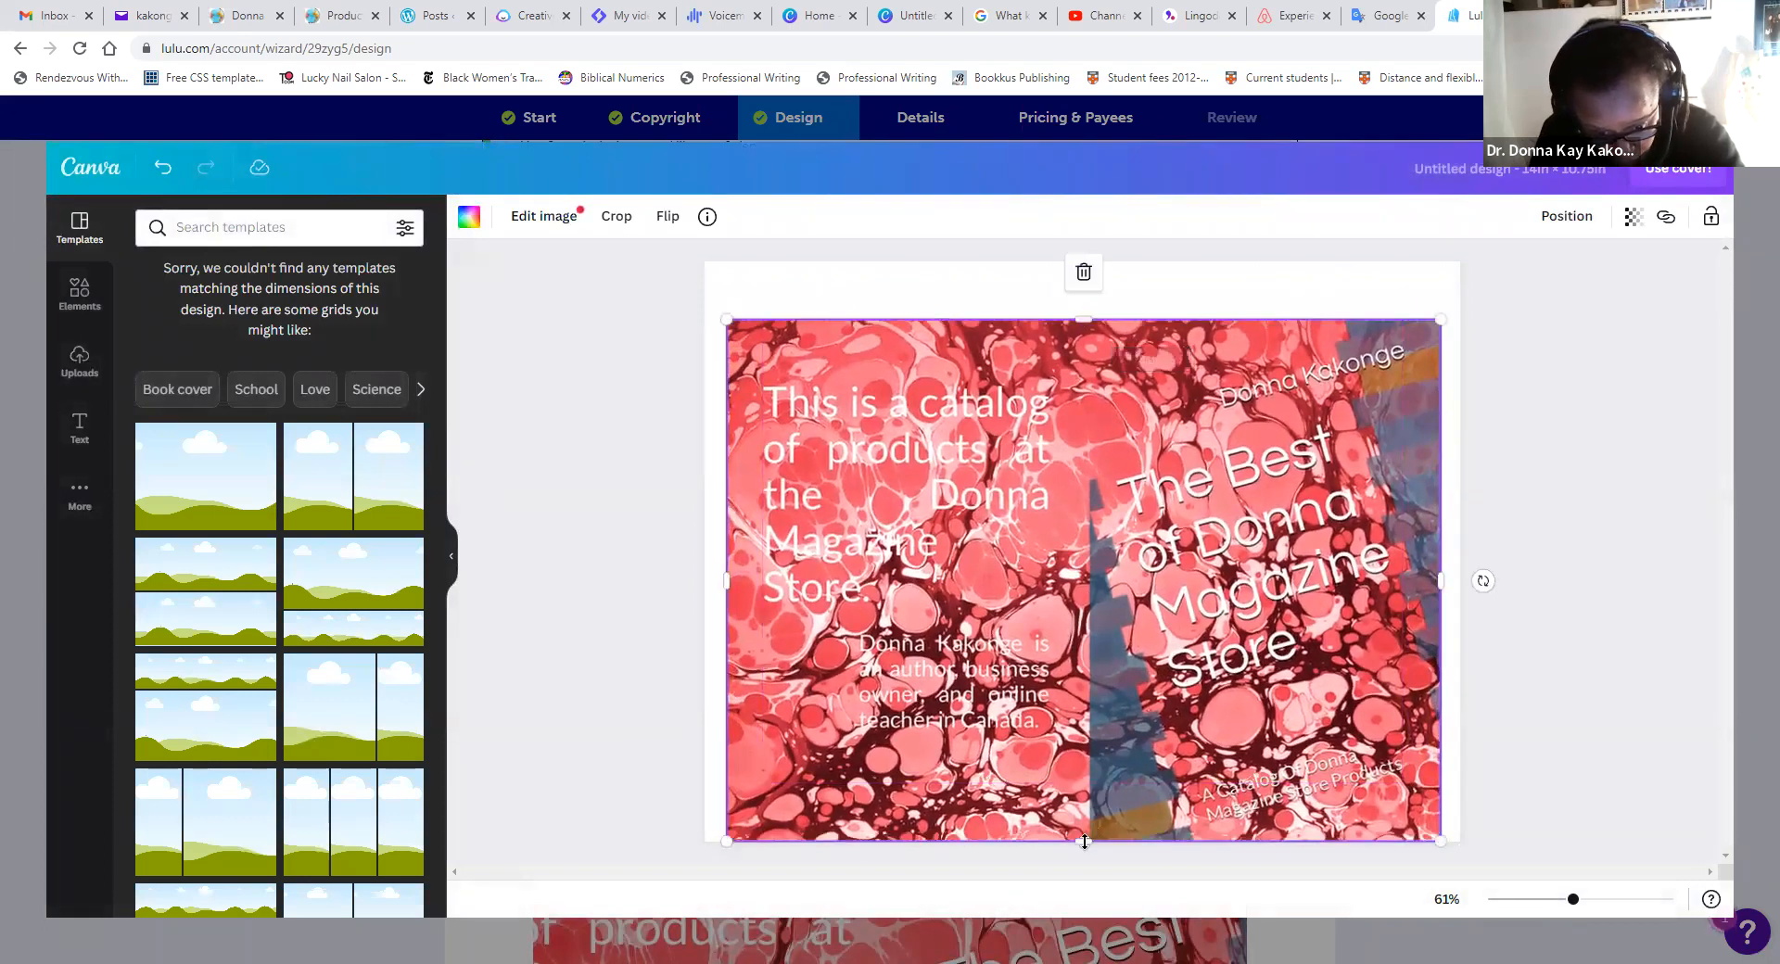
drag(1083, 840, 1083, 832)
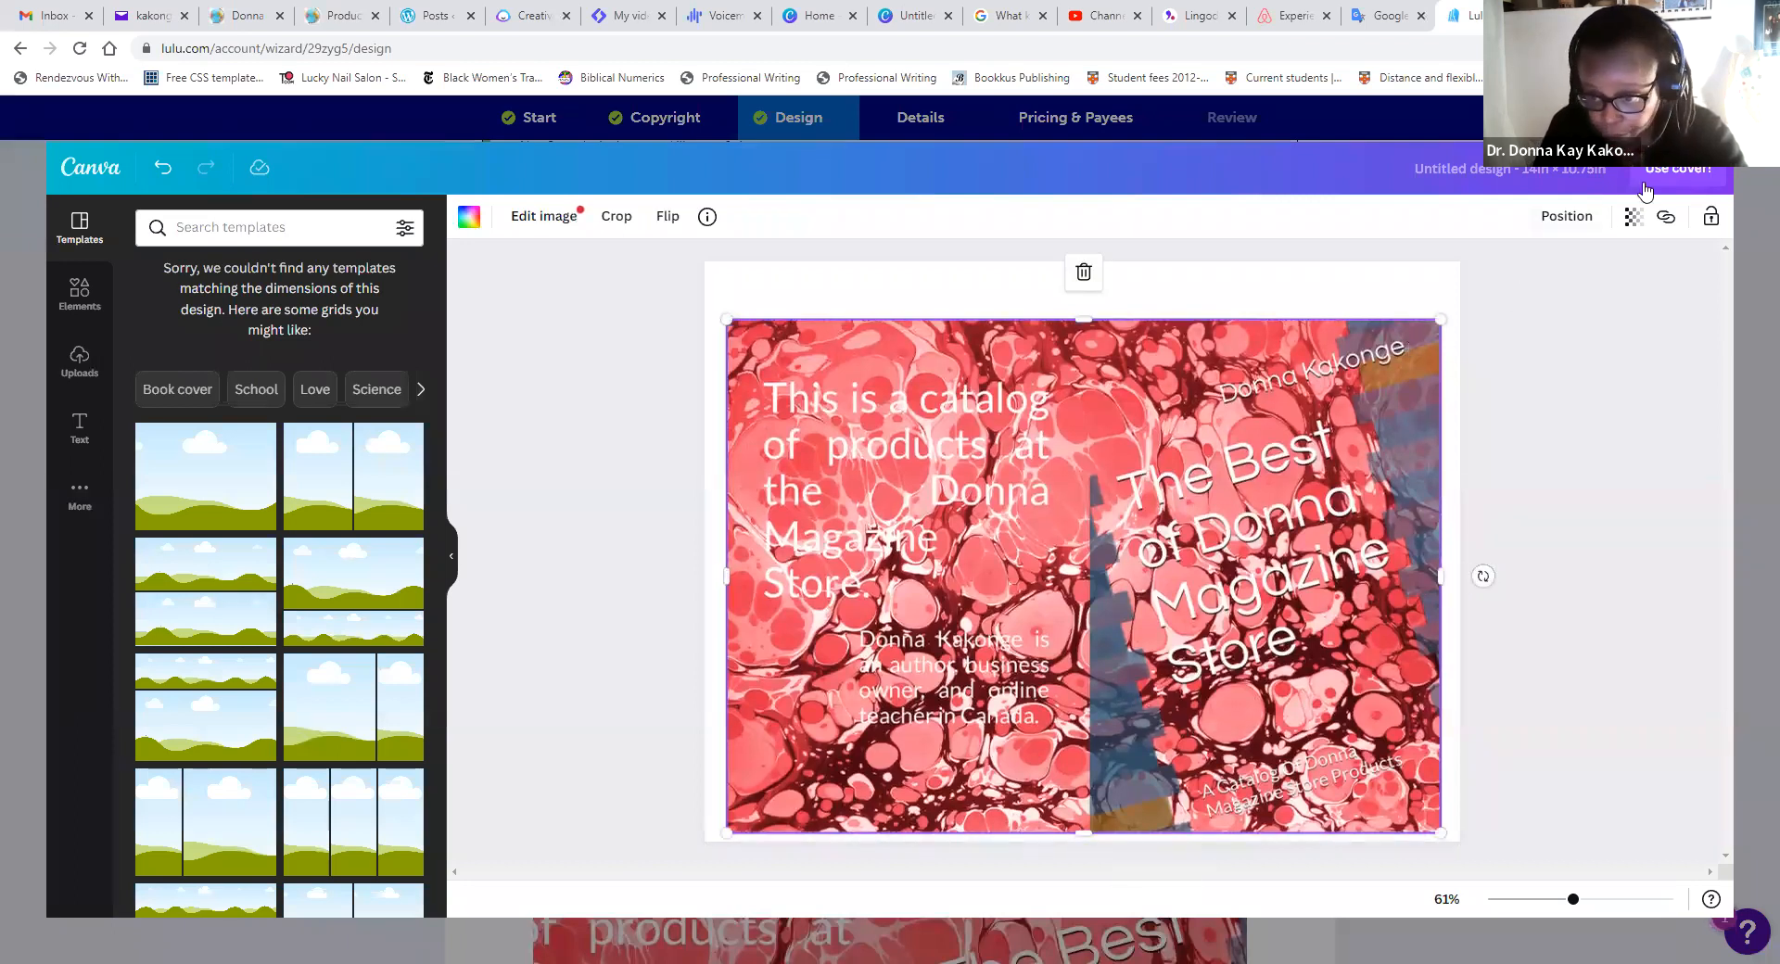
click(1652, 180)
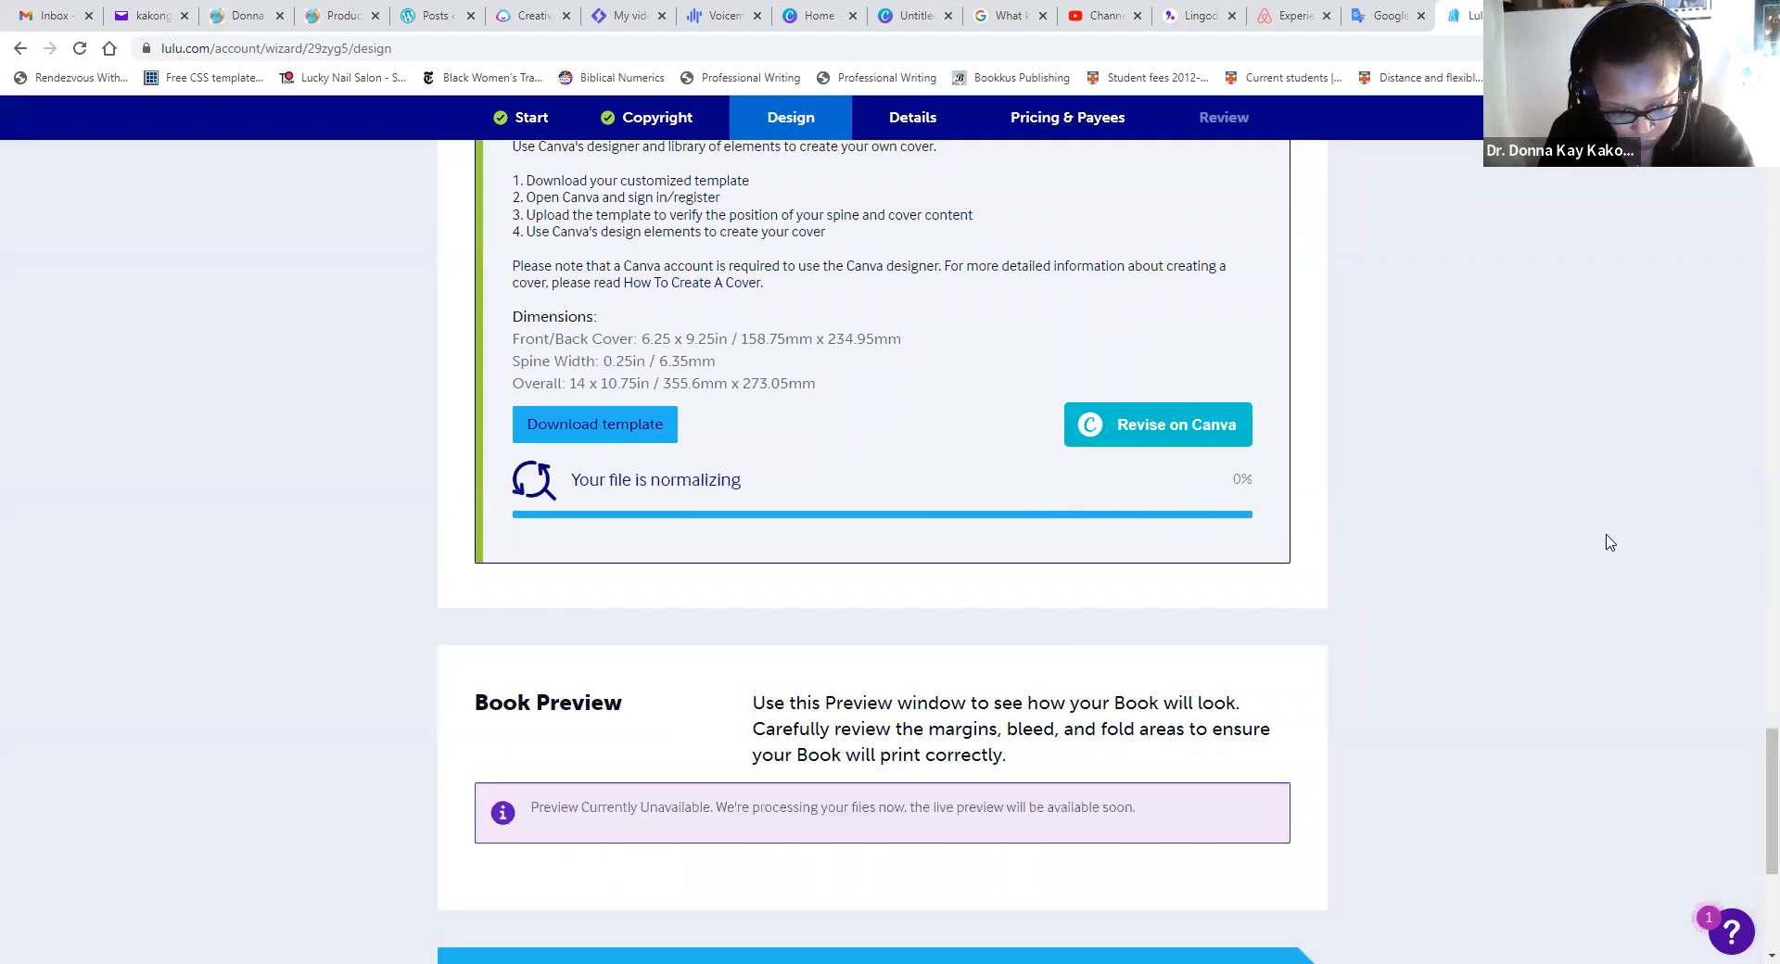
- Hide the margin, wrap, folds and trim guides and inspect the shortened cover from its upper to lower edge
scroll(1605, 546, down, 4)
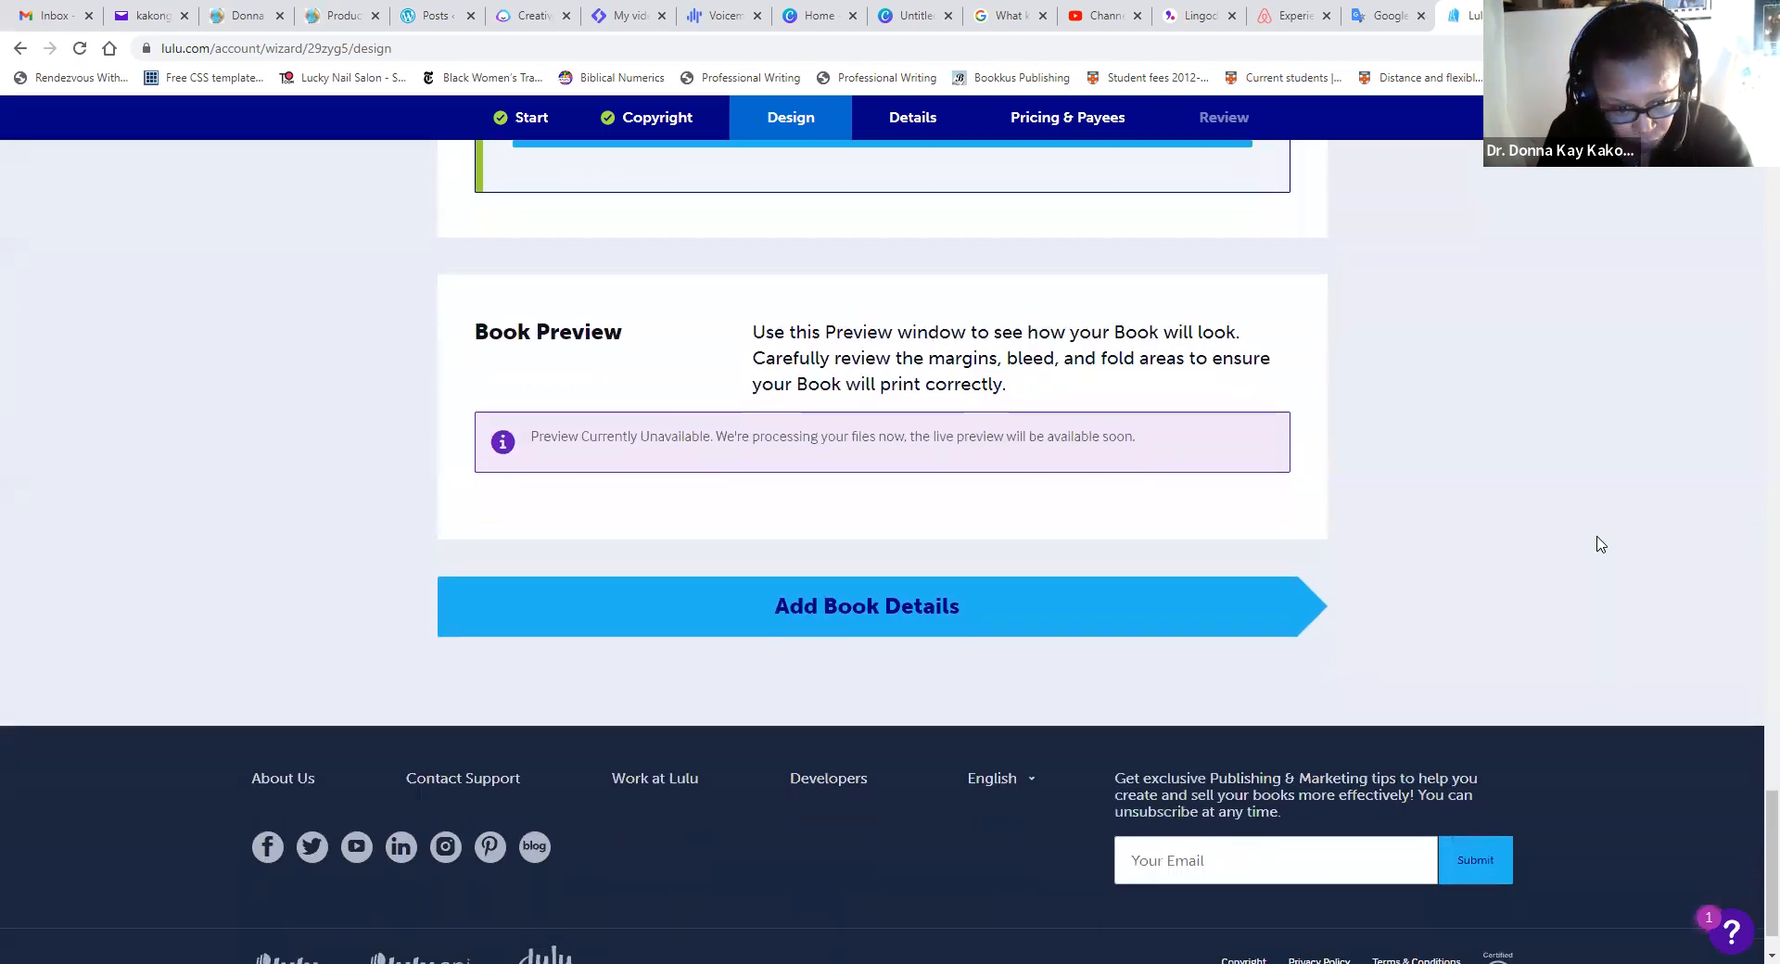
scroll(1601, 544, up, 2)
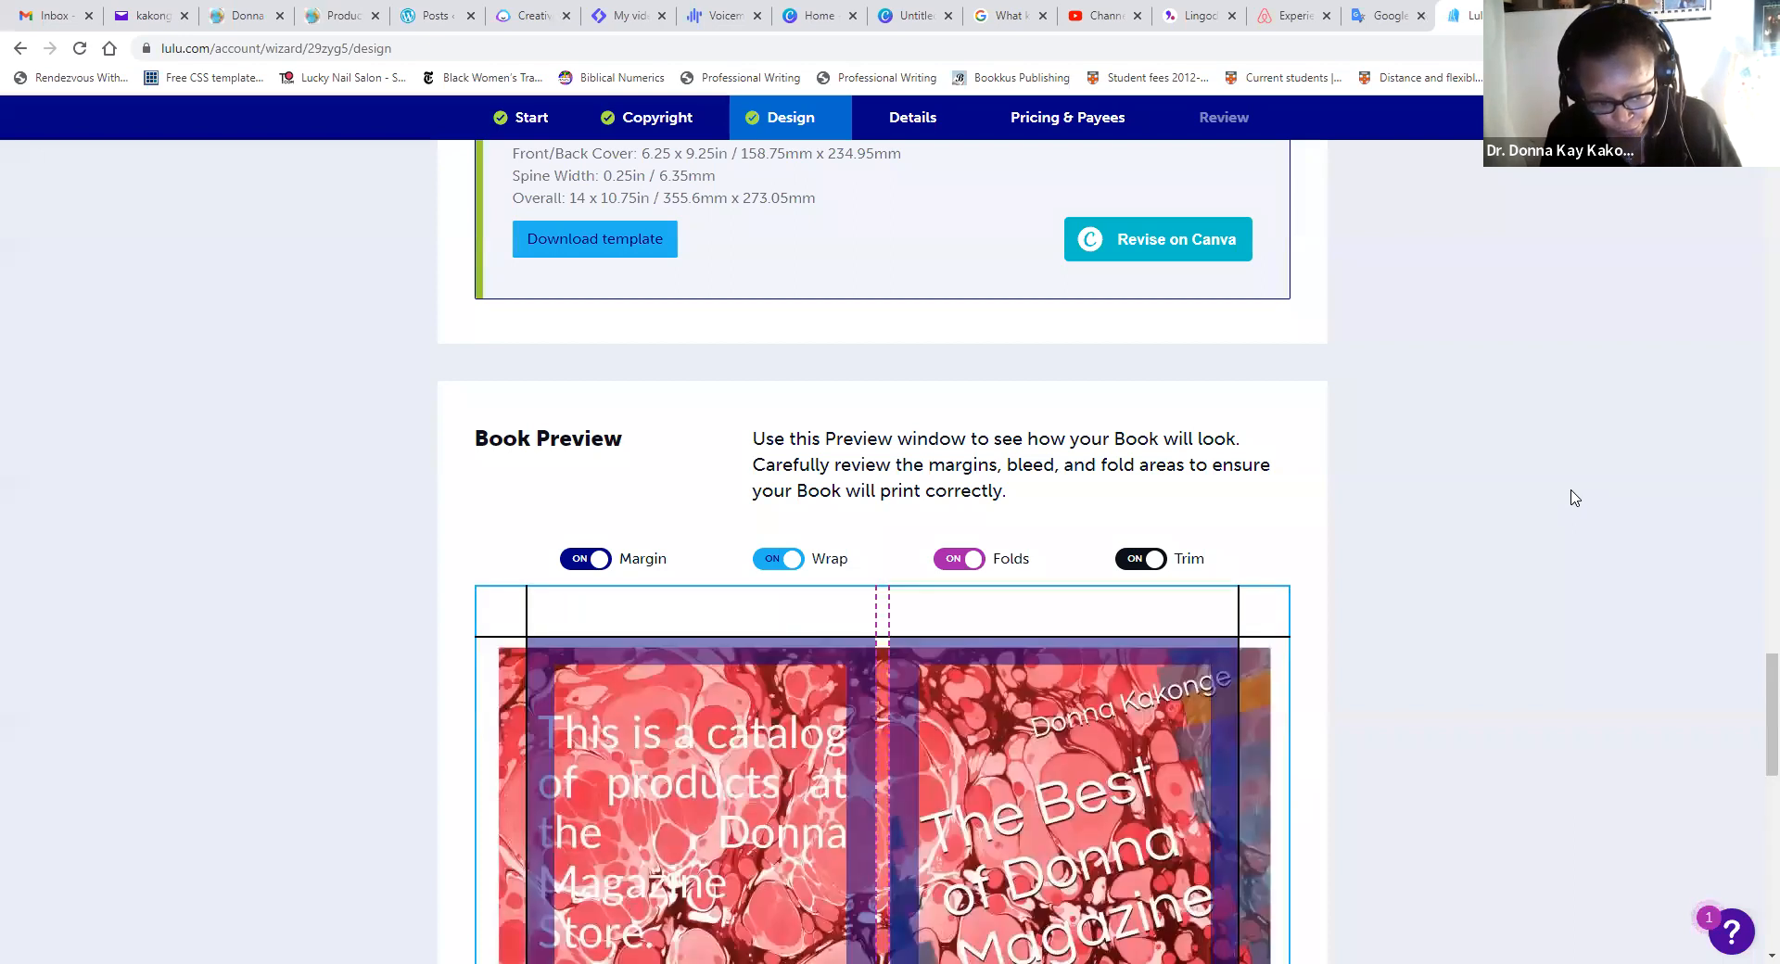
click(570, 562)
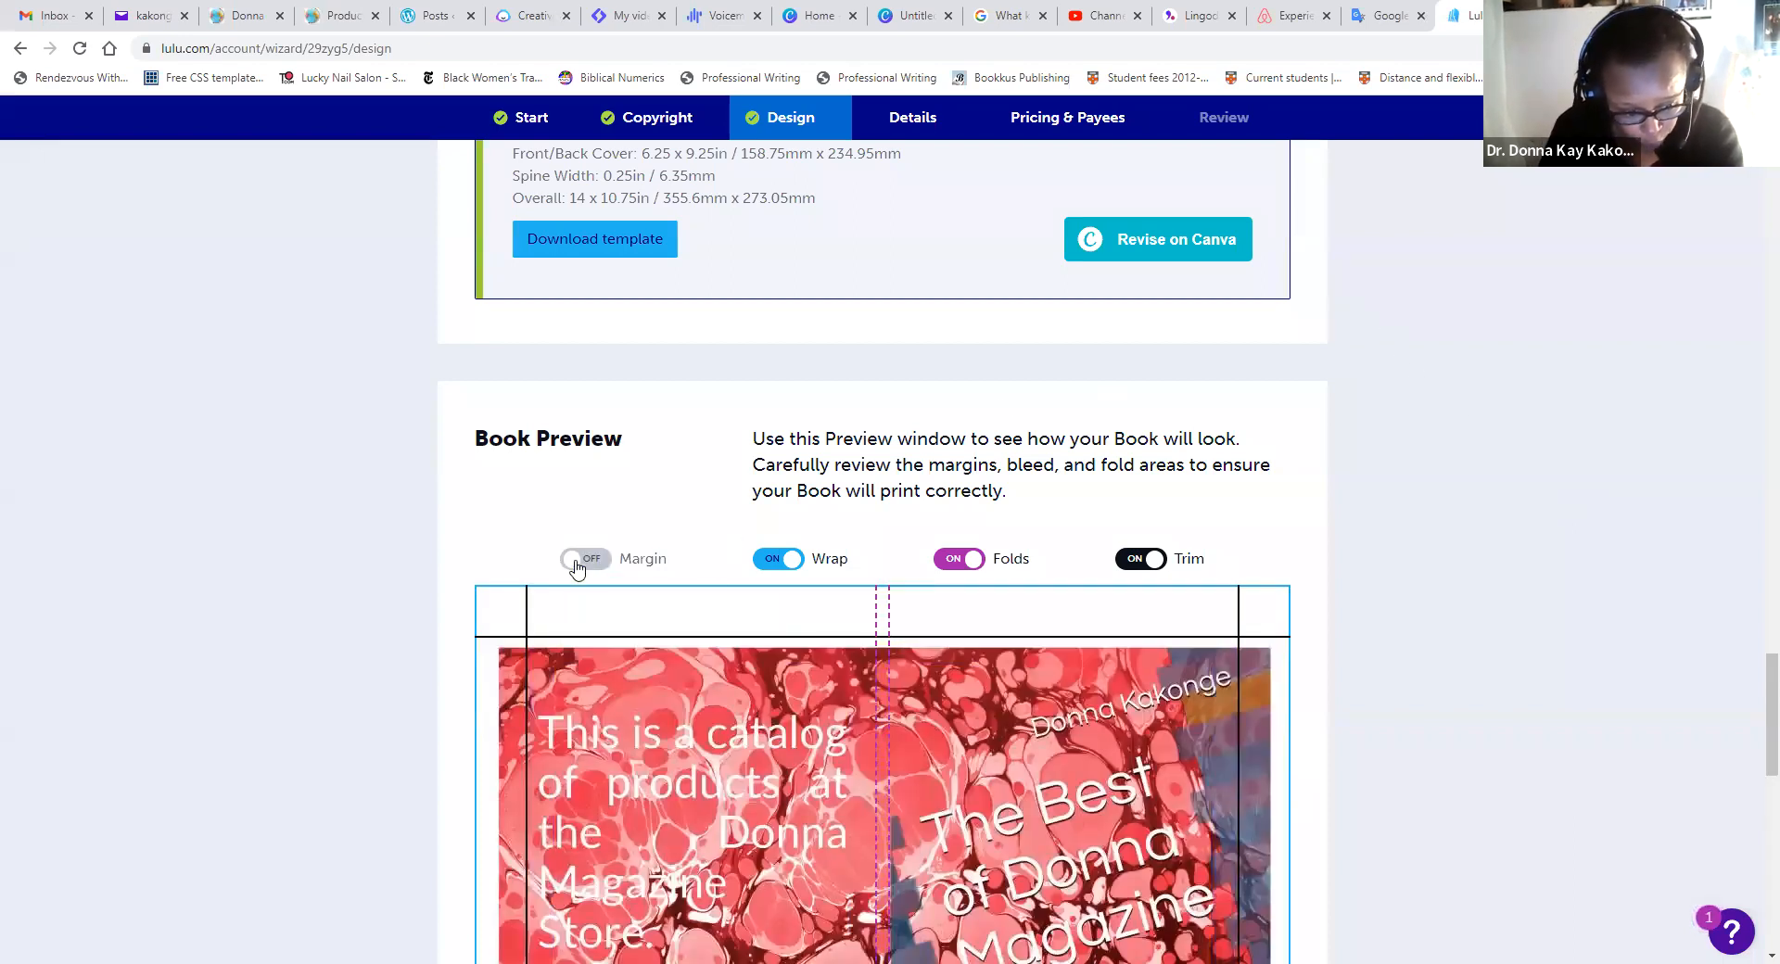
click(766, 562)
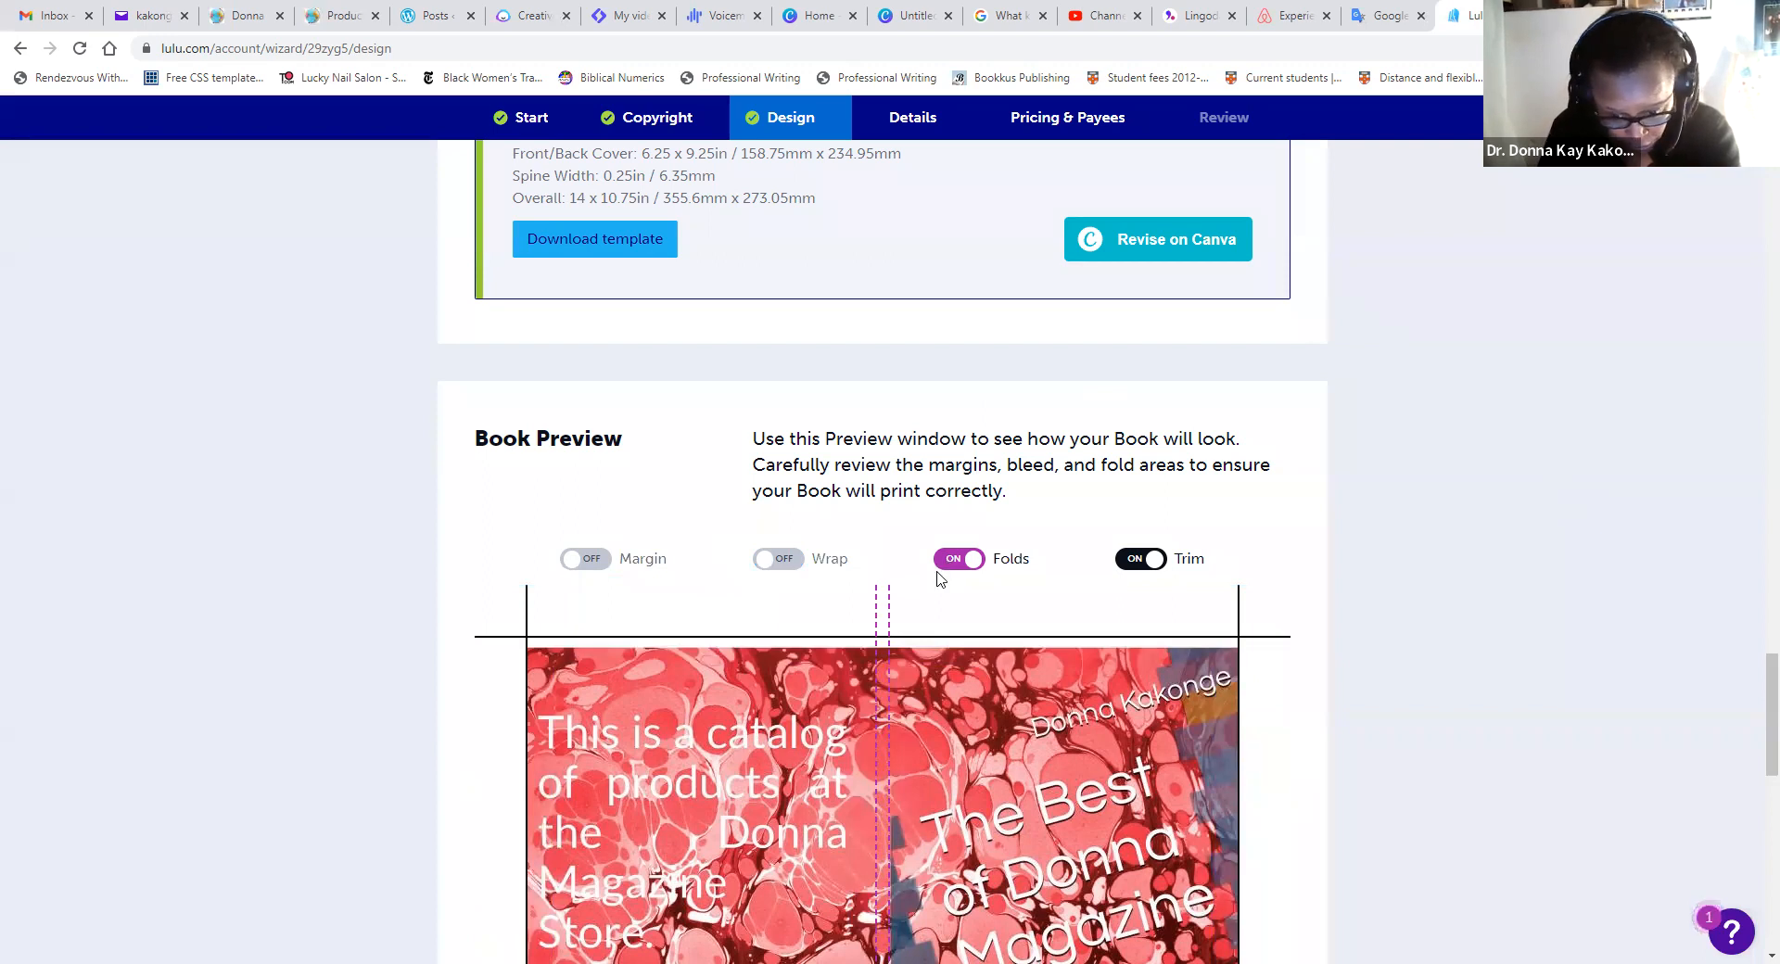
scroll(937, 579, down, 4)
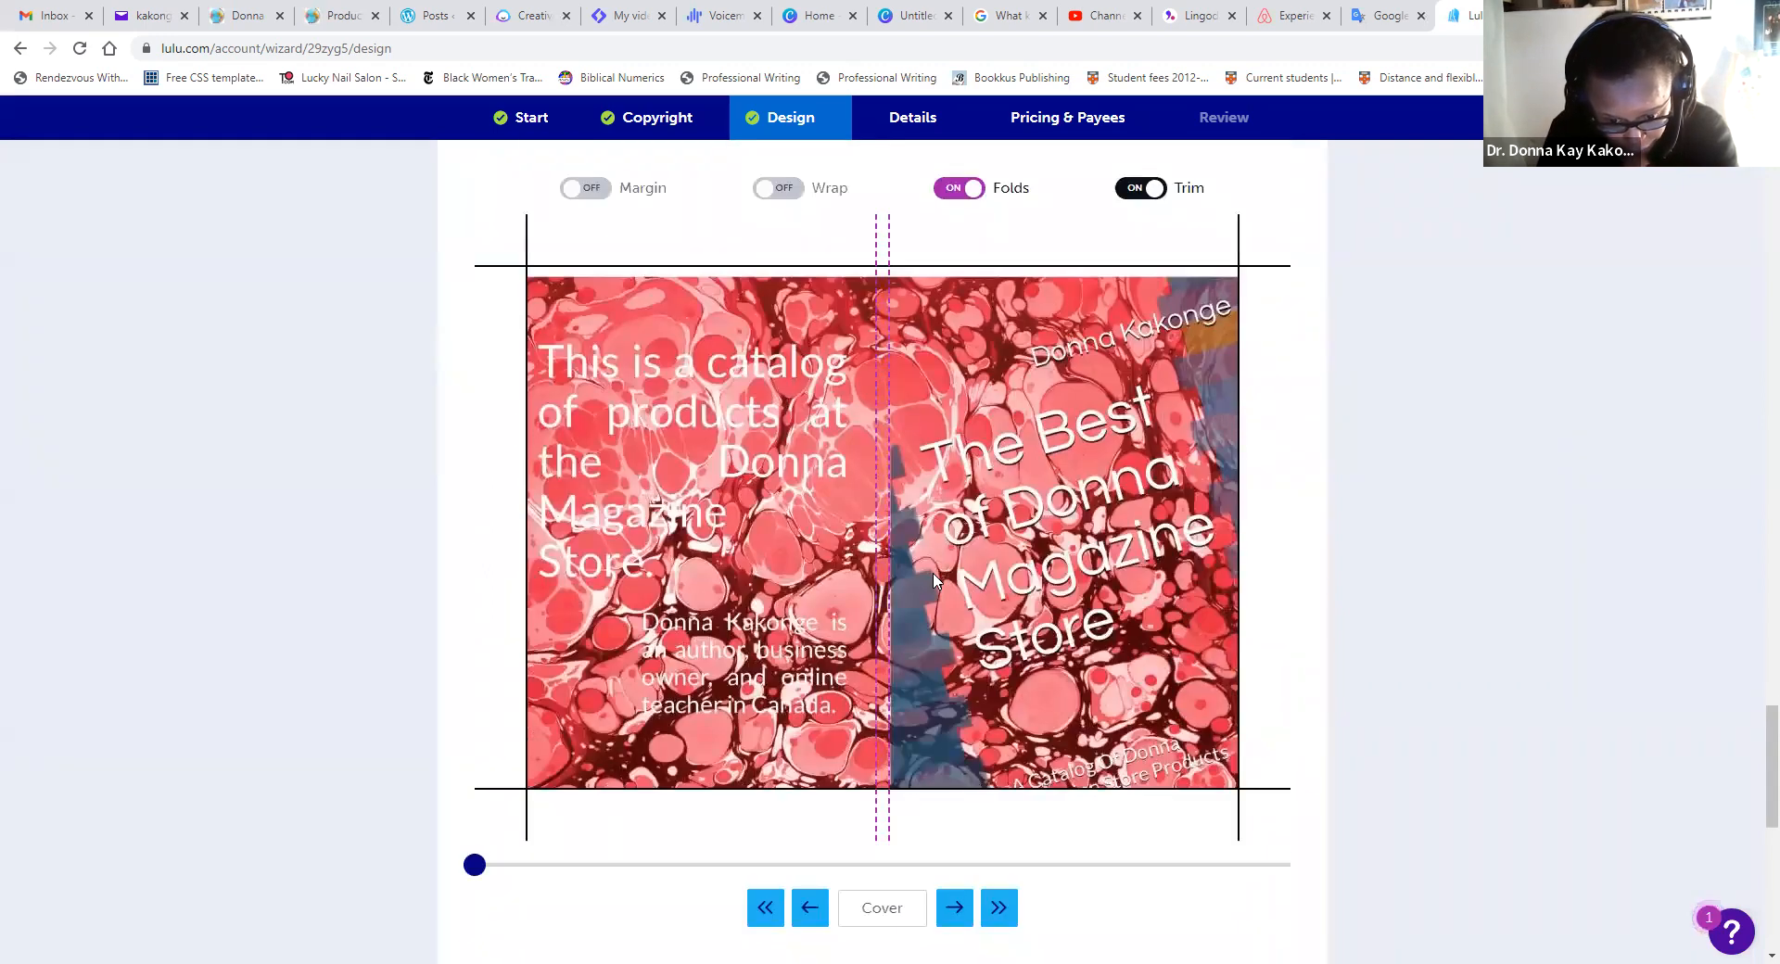
scroll(937, 575, up, 2)
click(957, 375)
click(1141, 373)
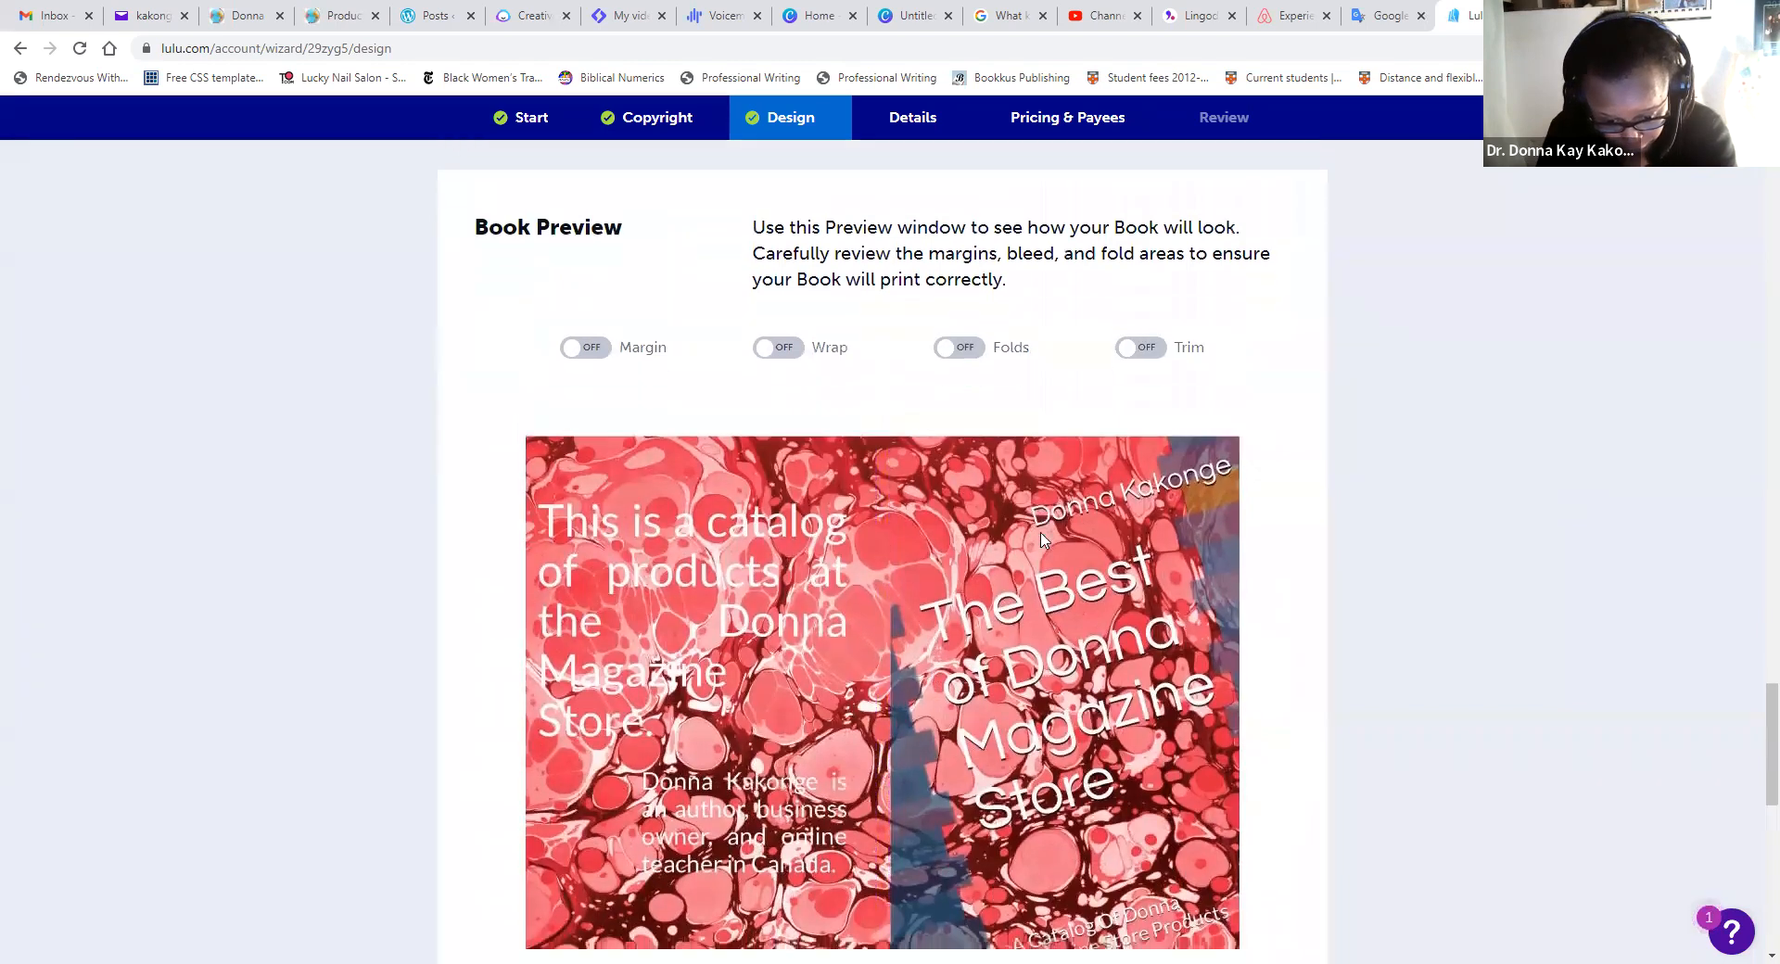
scroll(969, 560, down, 4)
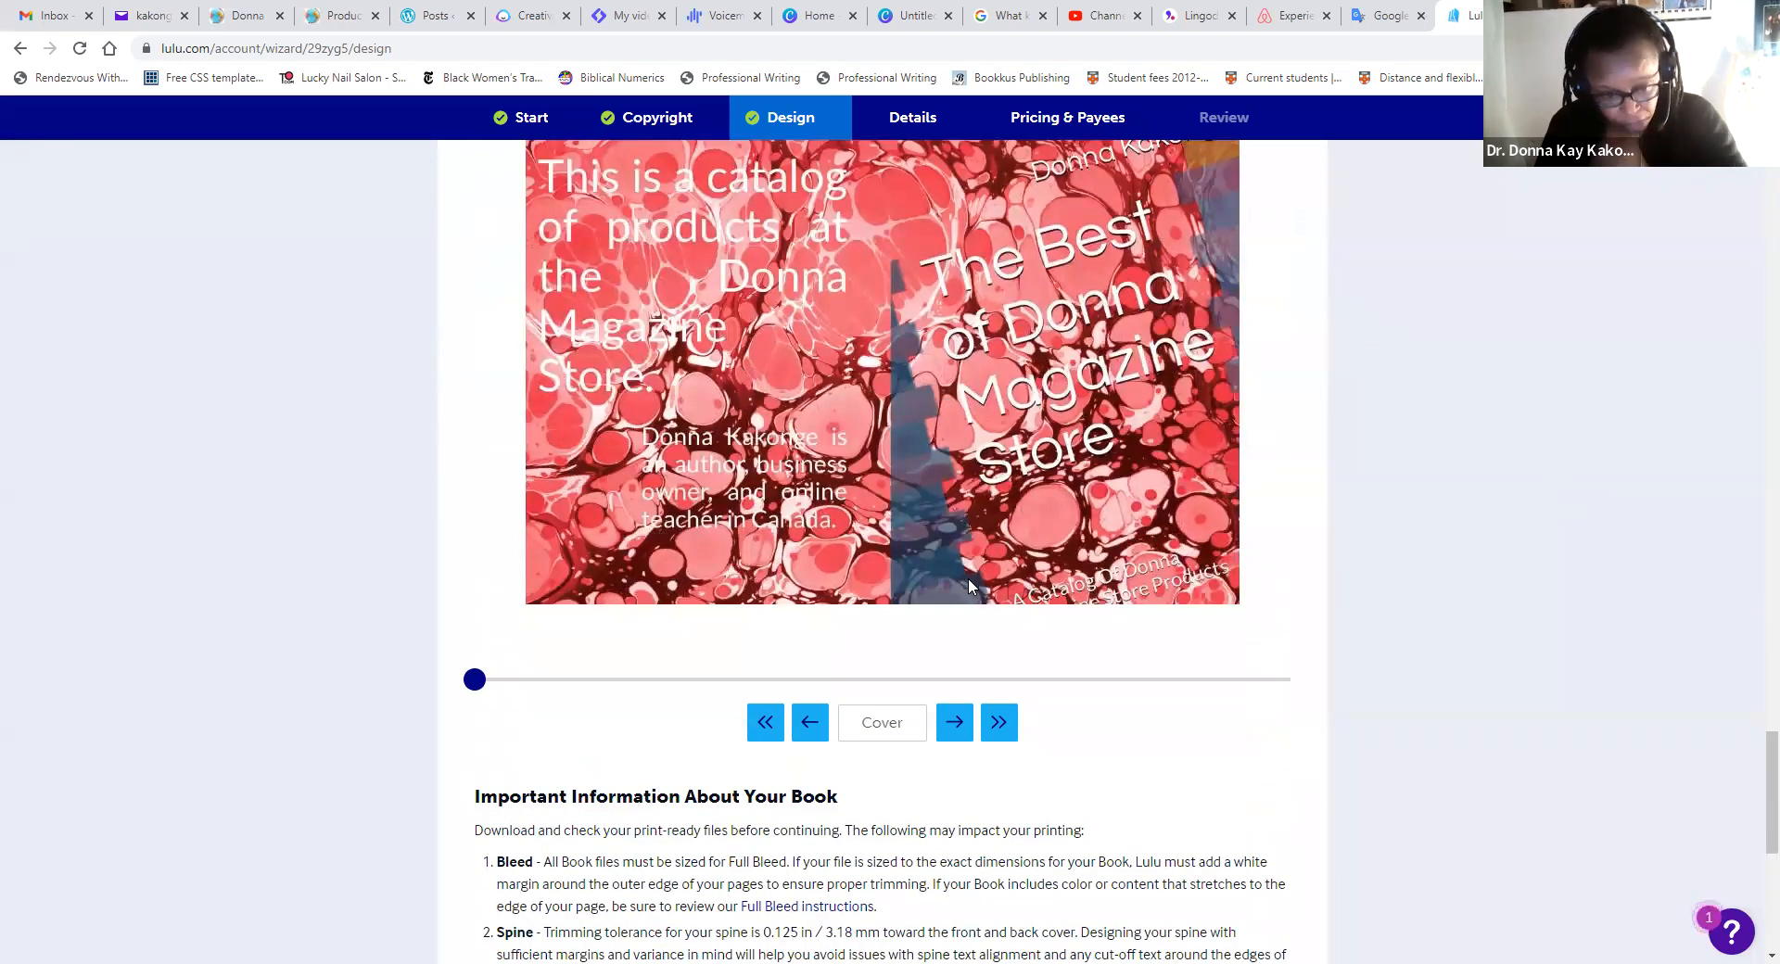
- Reopen the cover in Canva, raise the image's bottom edge further, and use the revised design as the cover
scroll(969, 577, up, 5)
scroll(1029, 547, up, 1)
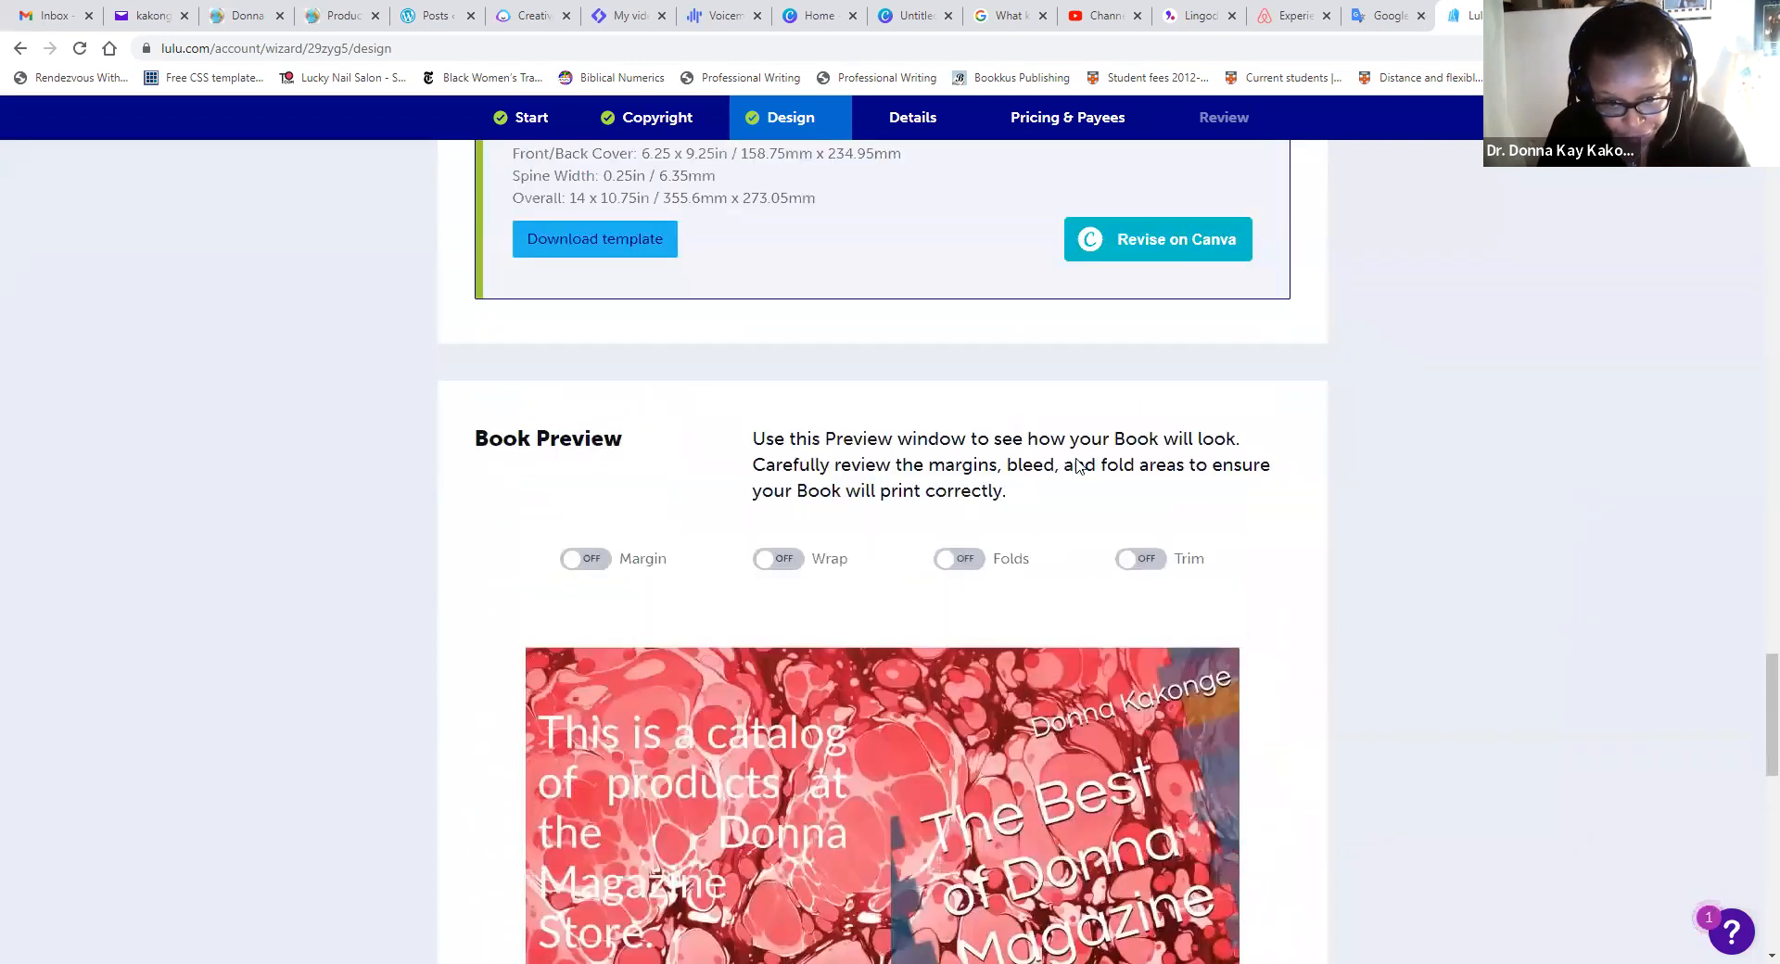
click(1176, 239)
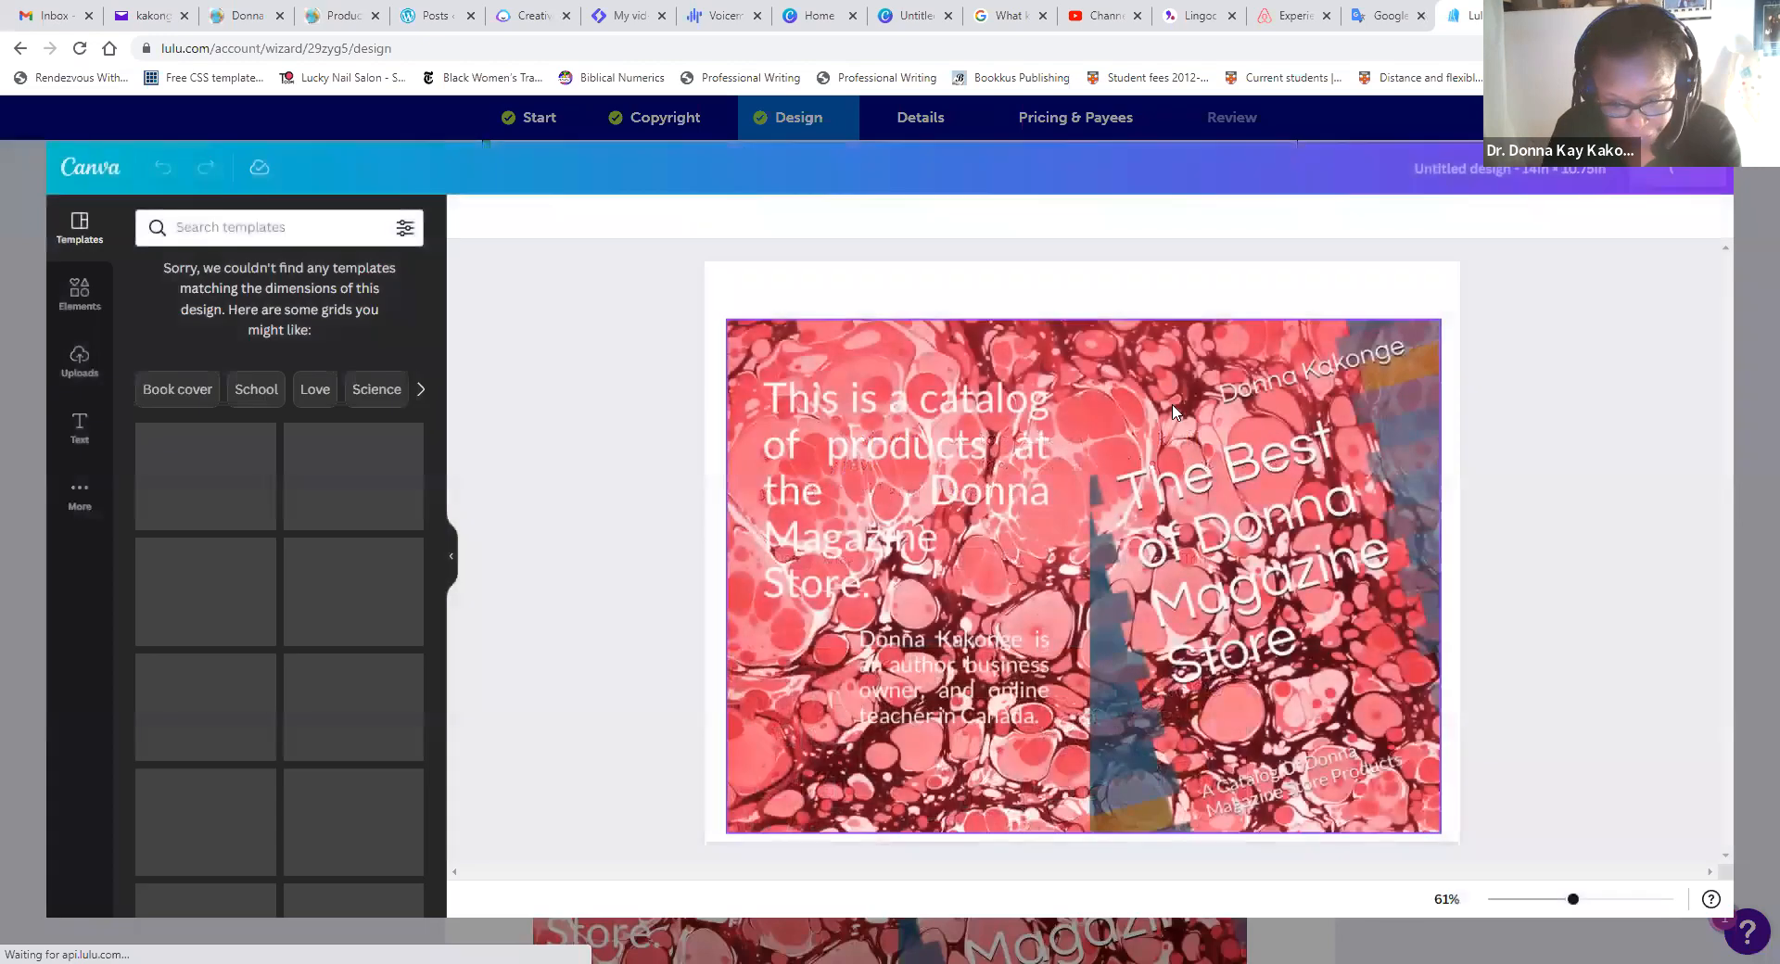
click(1091, 828)
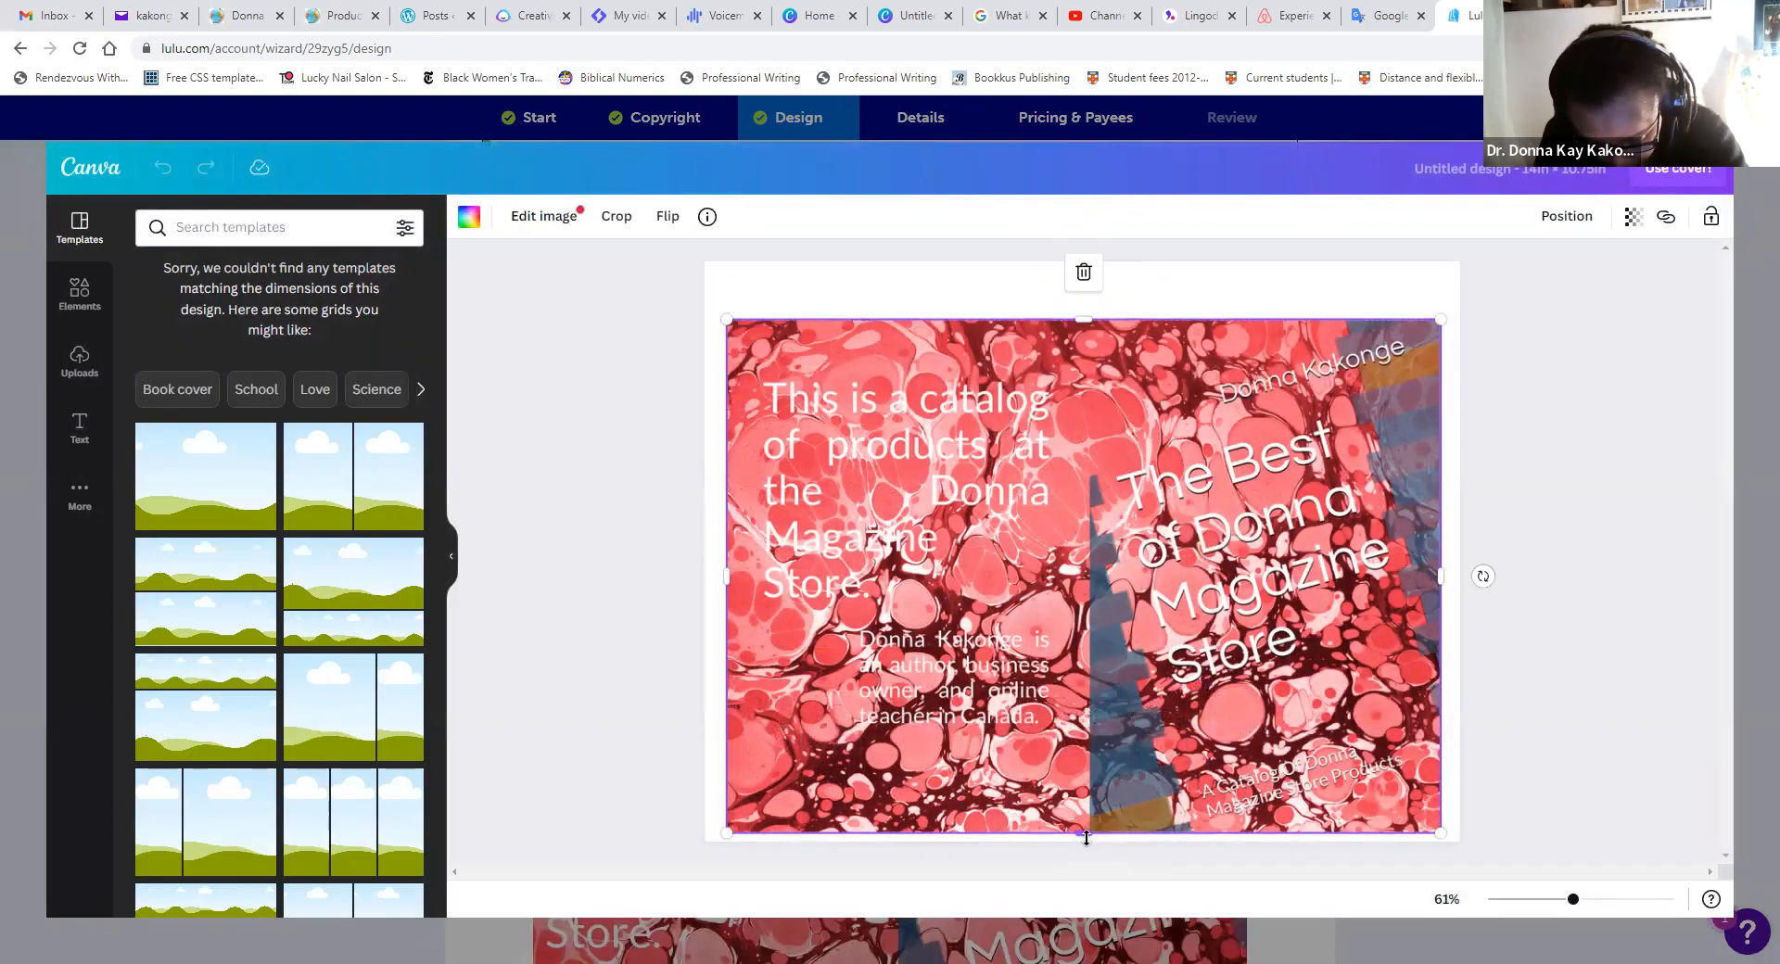
drag(1087, 838, 1082, 810)
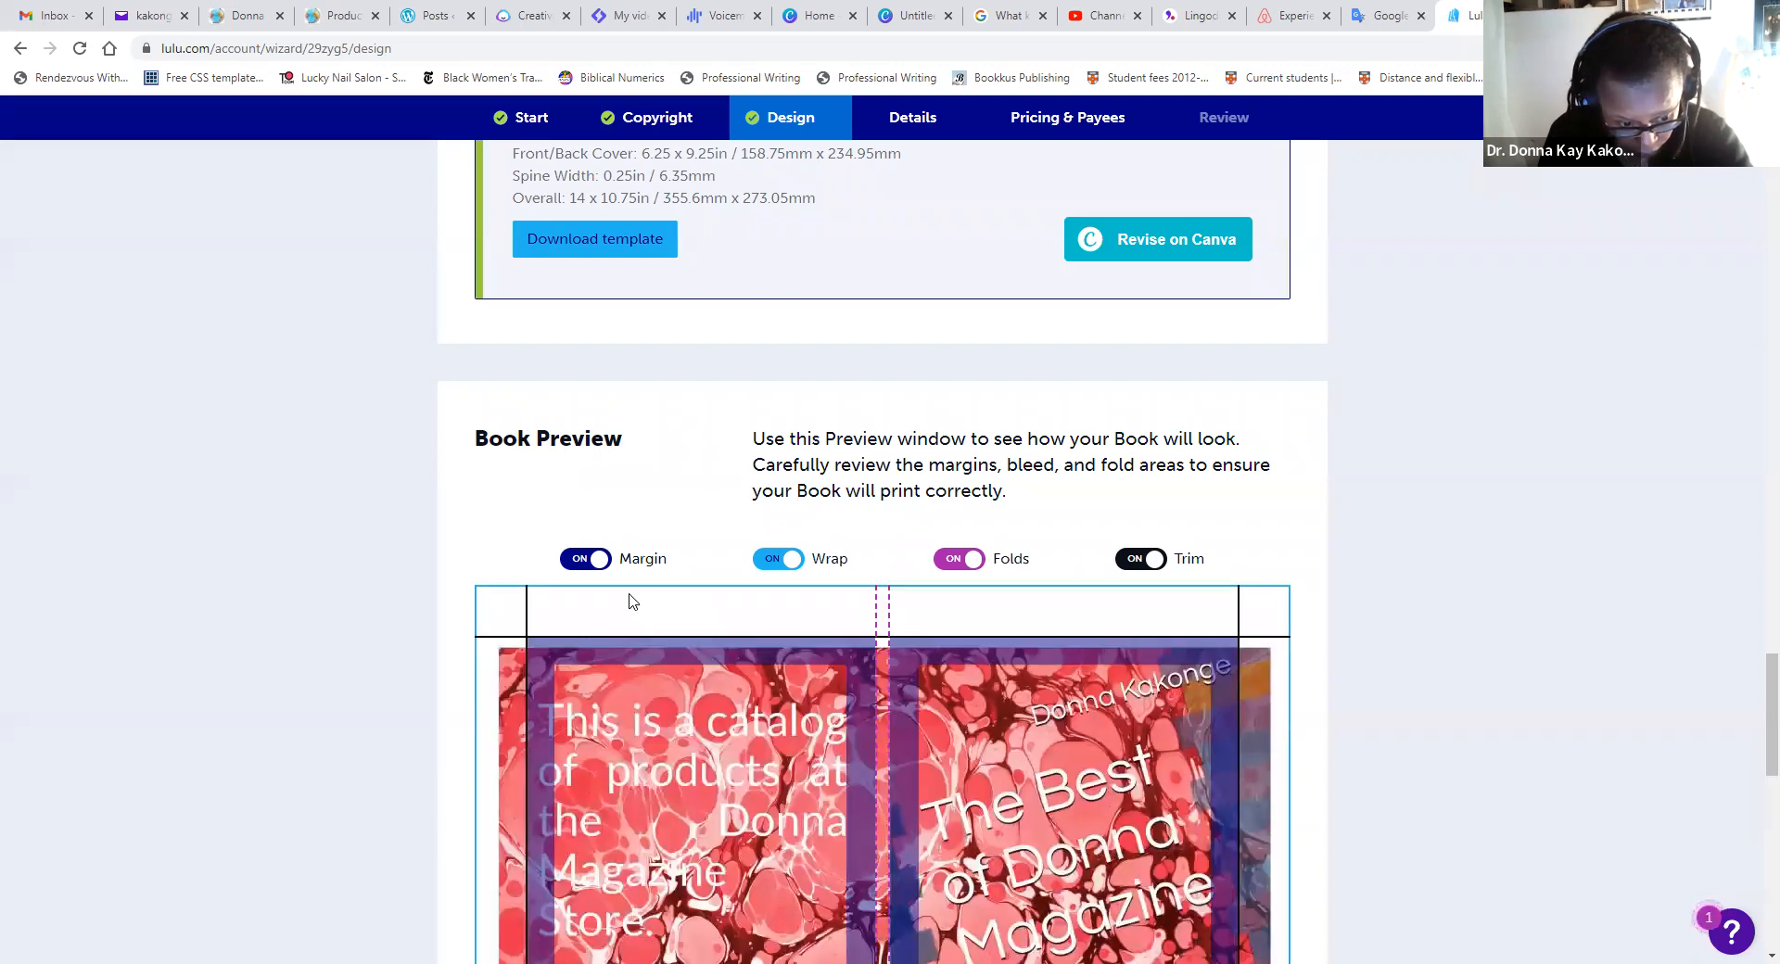
- Turn off the margin, wrap, folds and trim guides and check the lower subtitle and outer edges of the revised cover
click(584, 560)
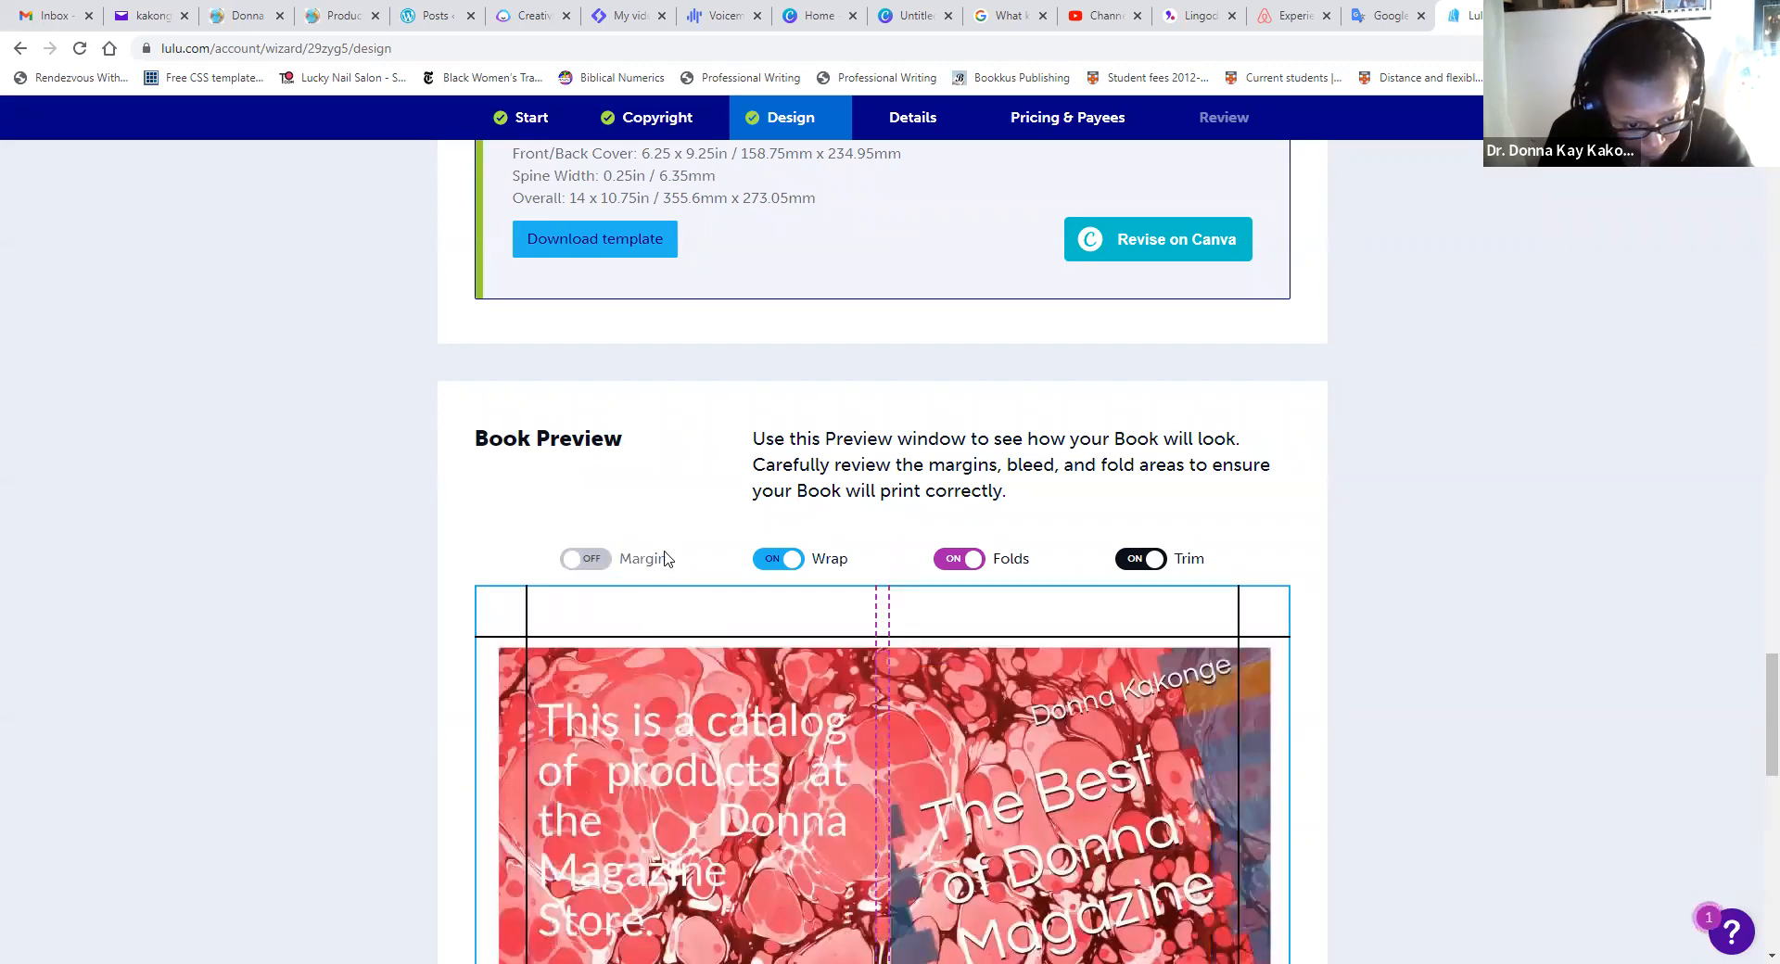
click(773, 561)
click(951, 566)
click(1128, 562)
scroll(1054, 581, down, 1)
scroll(1046, 581, down, 2)
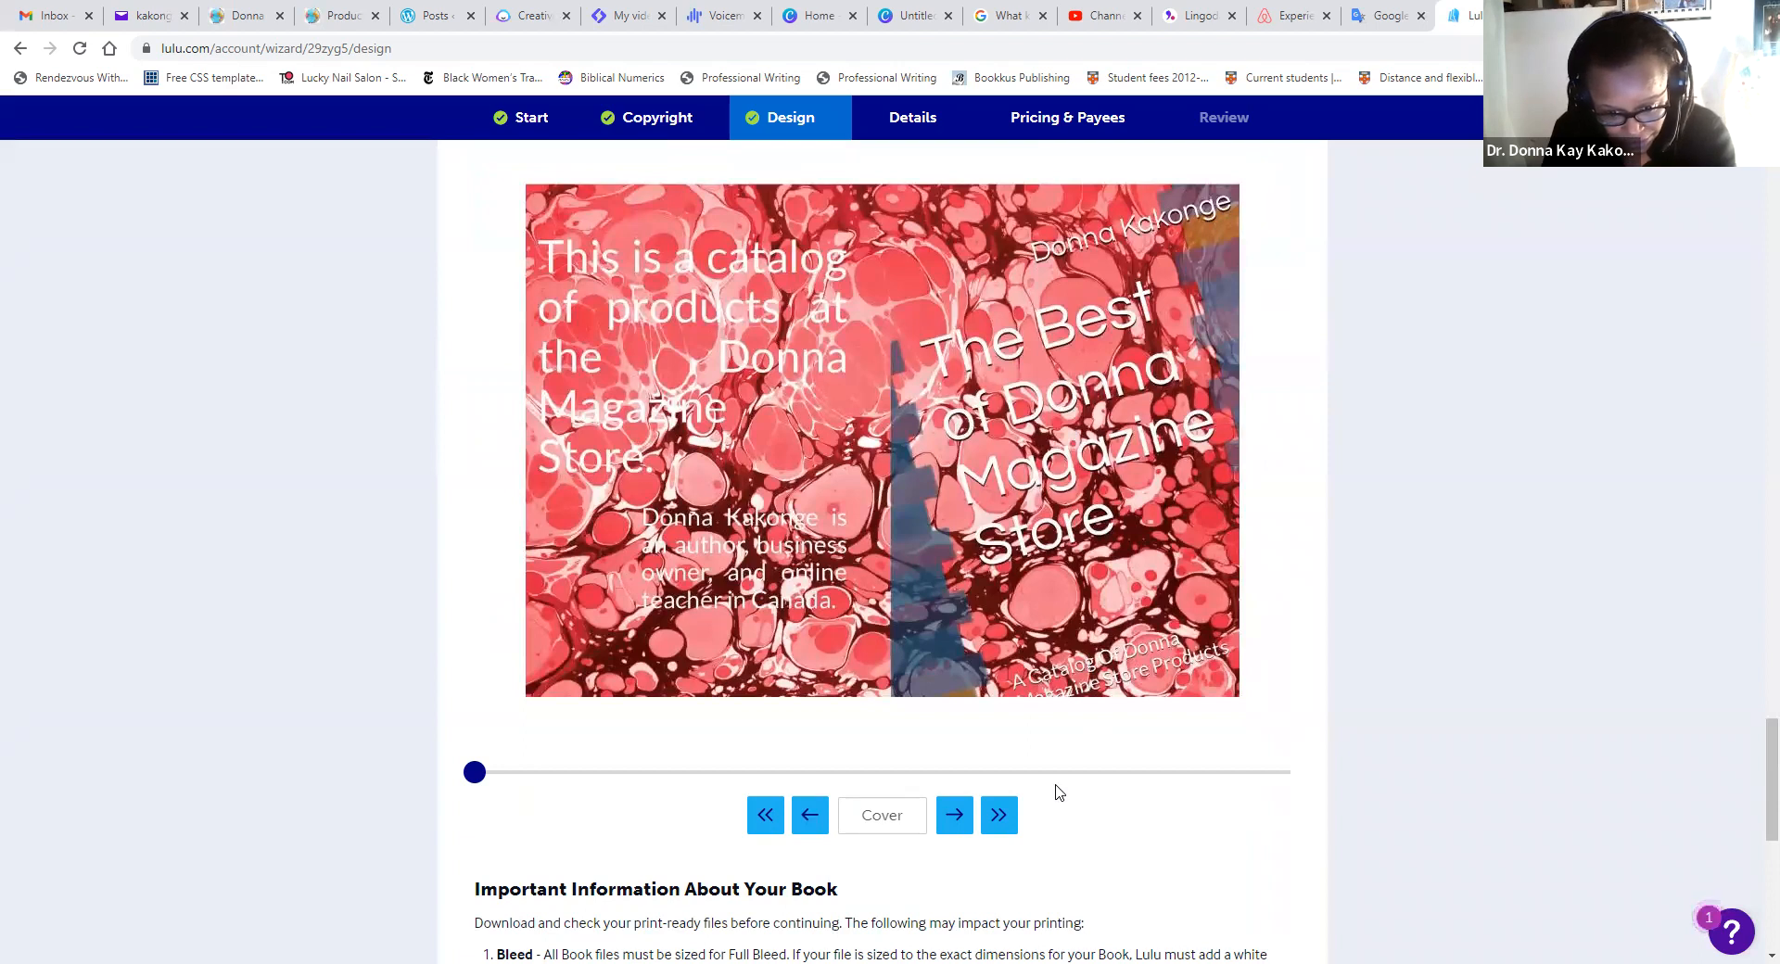
- Return to the Start stage, shorten the project title to "The Best of Donna Magazine Store", and continue to the copyright information
scroll(745, 627, up, 12)
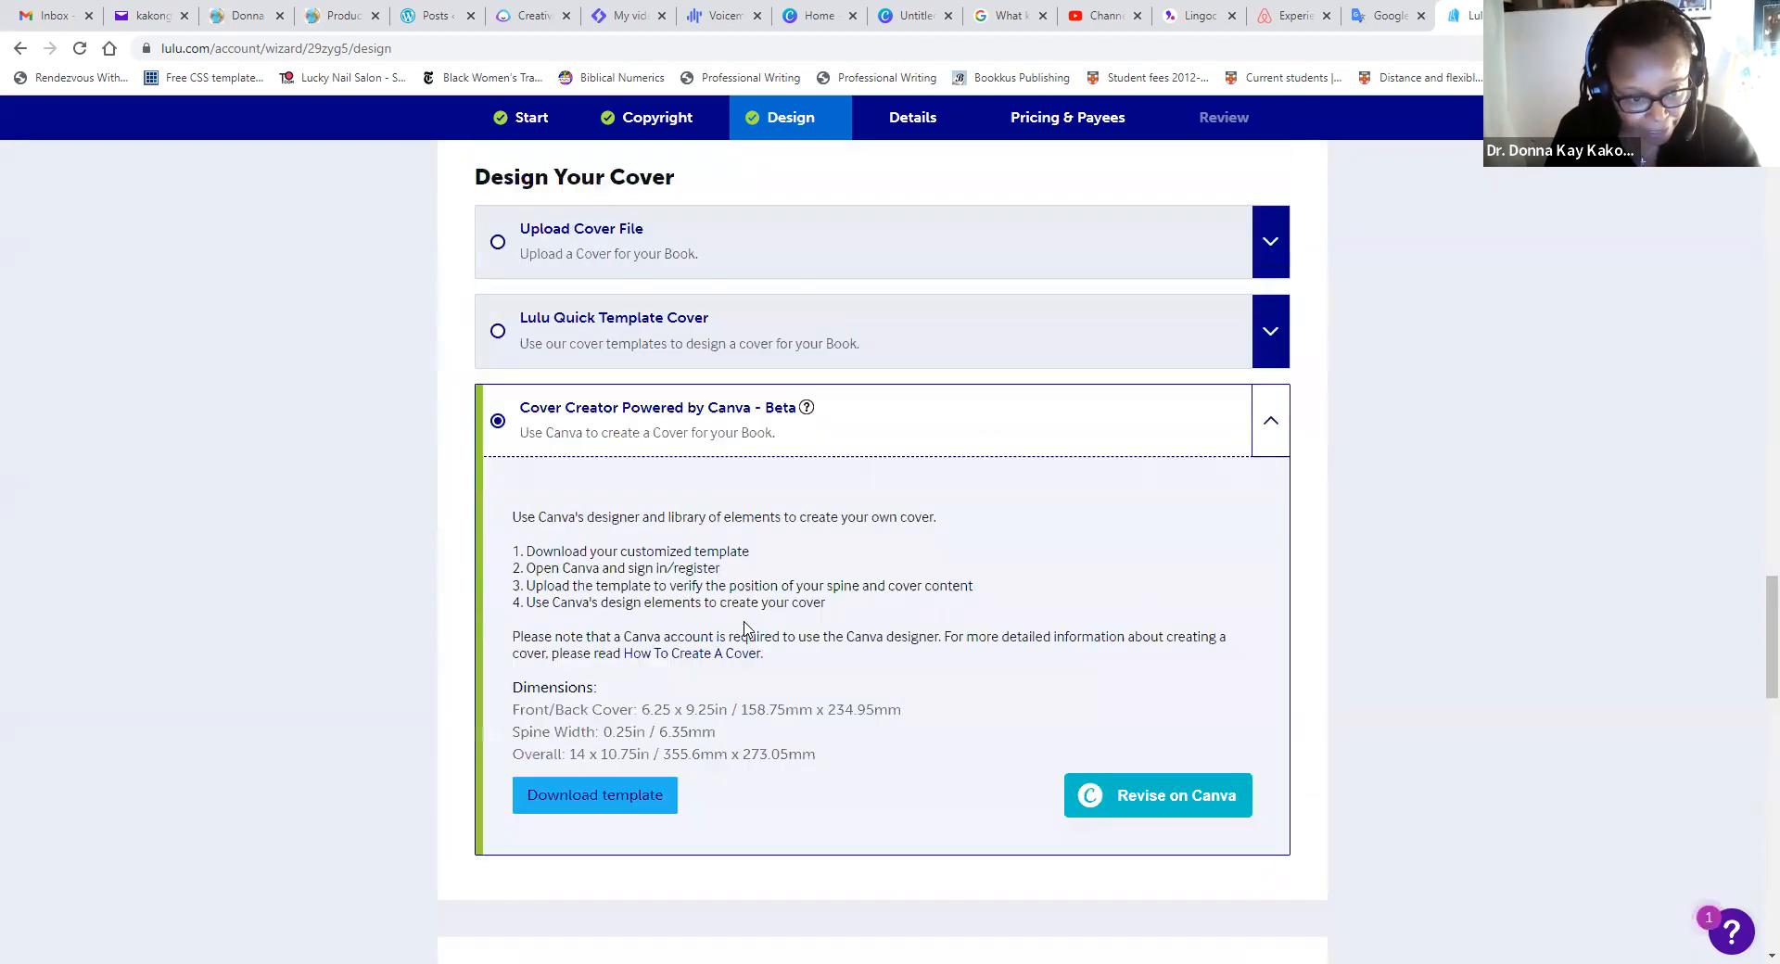
scroll(745, 628, up, 6)
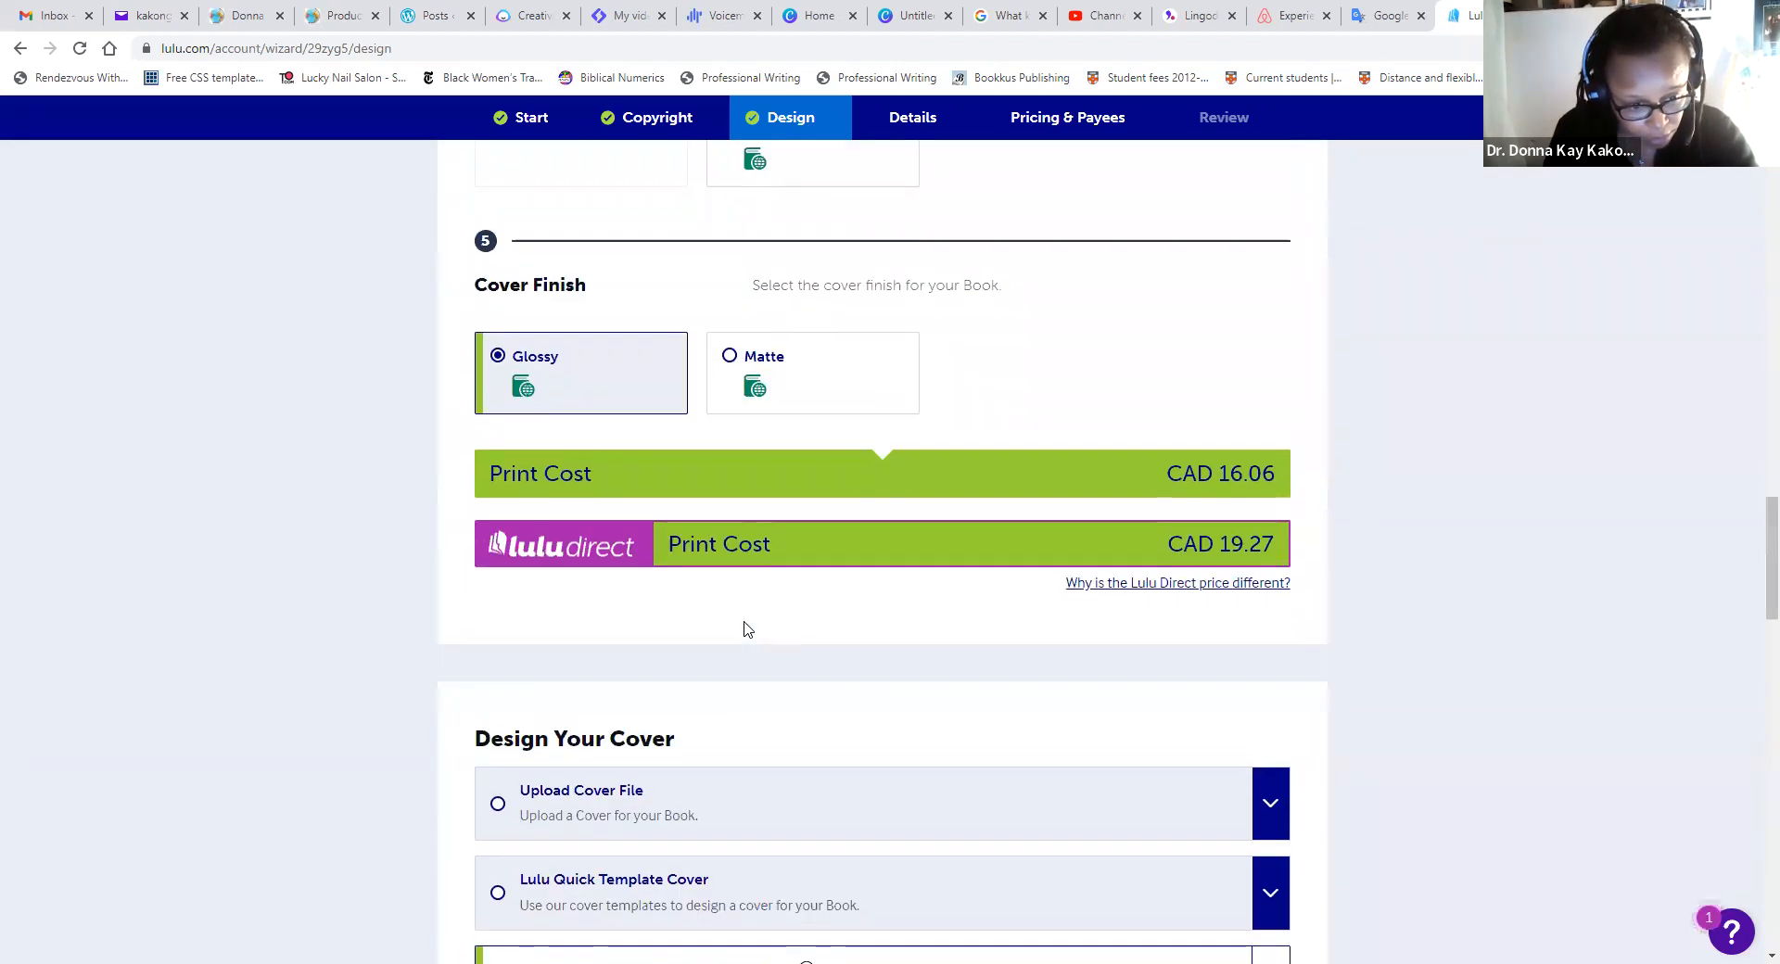
scroll(747, 630, up, 8)
scroll(745, 630, up, 14)
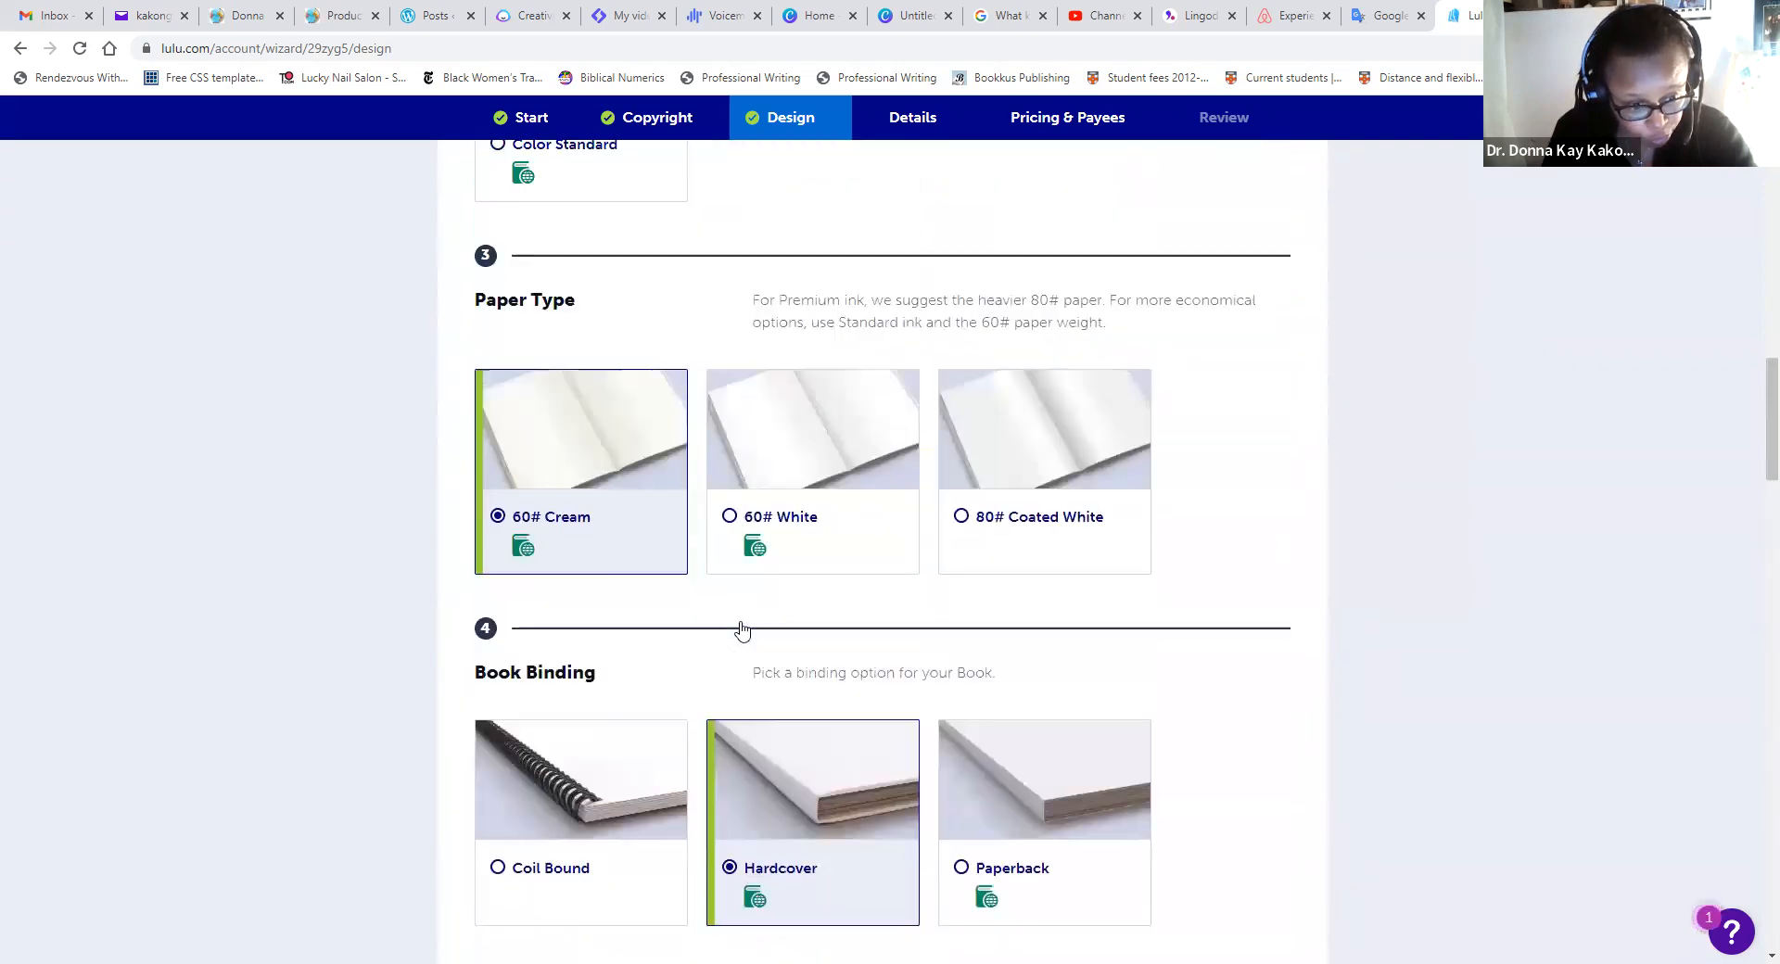
scroll(739, 628, up, 7)
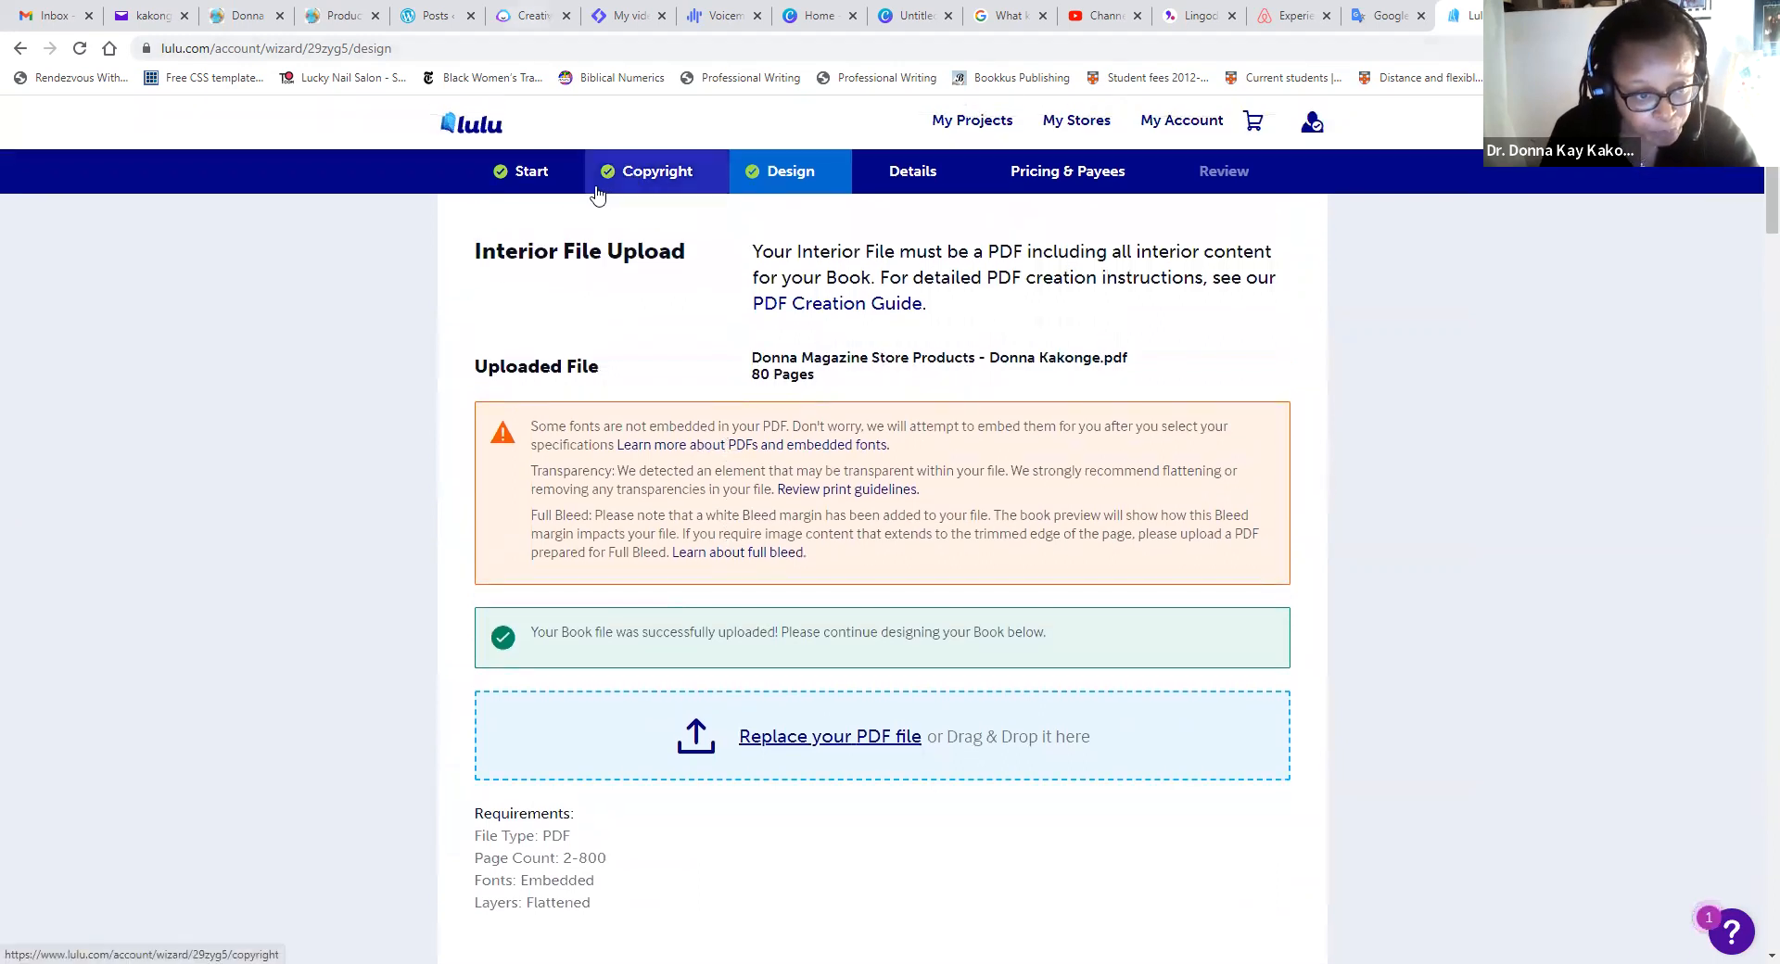
click(537, 179)
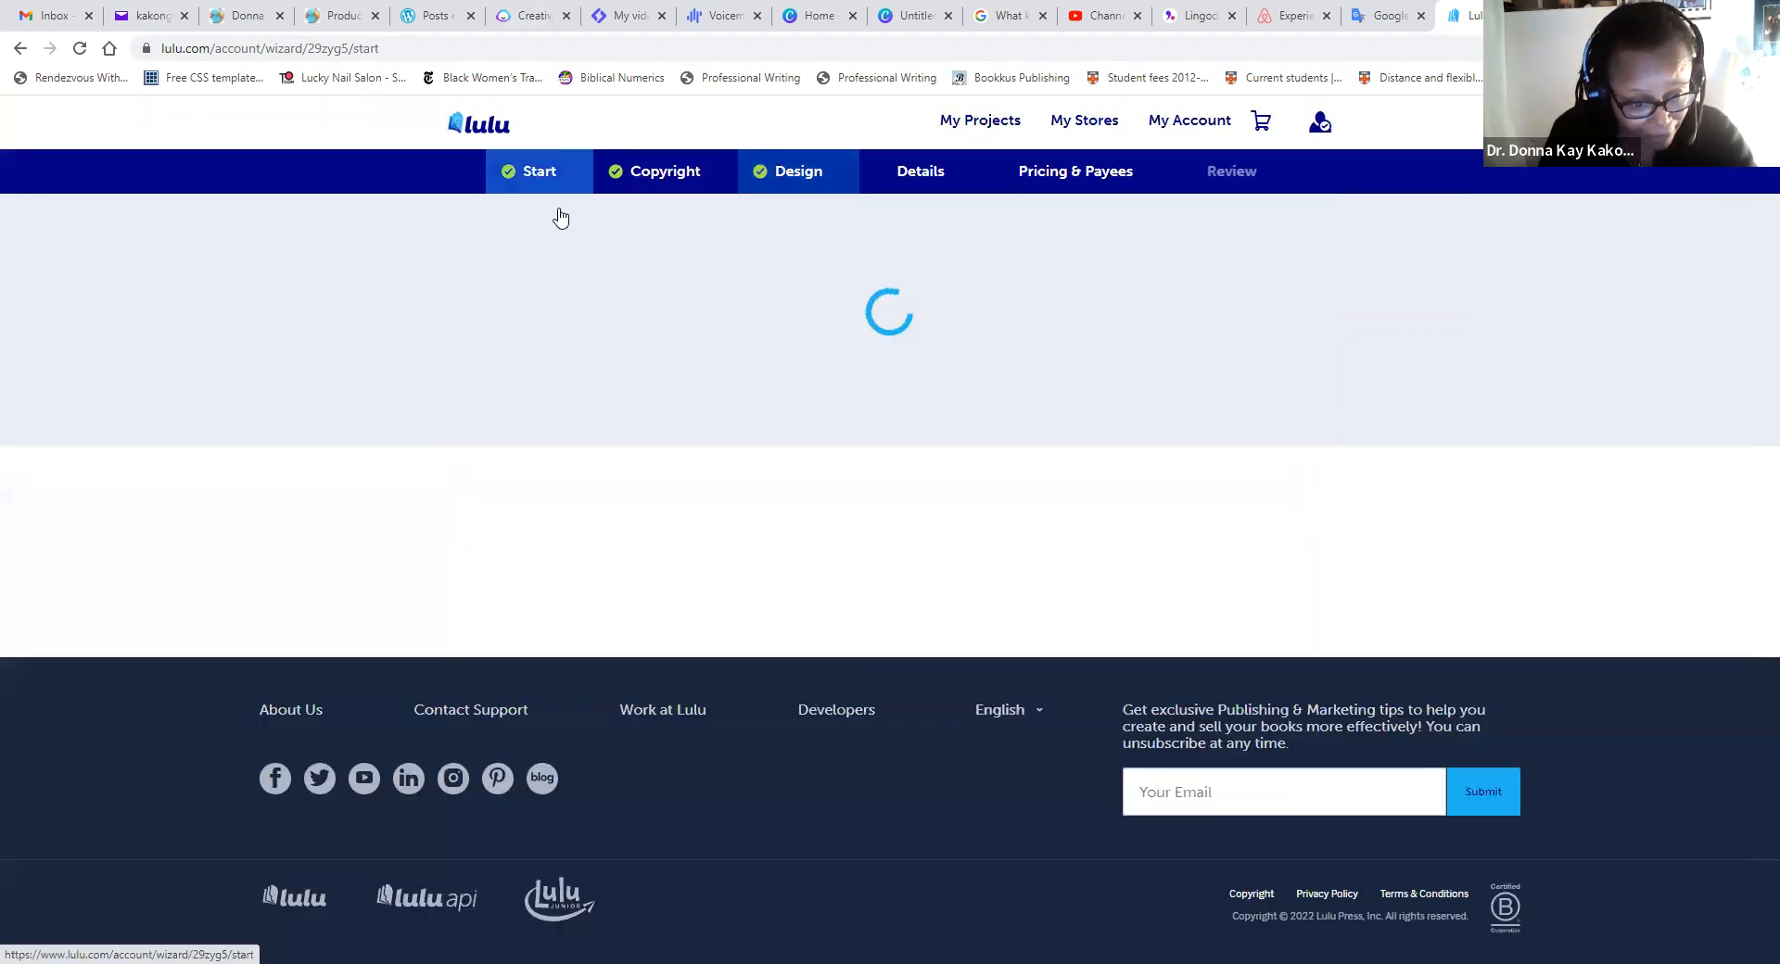
scroll(656, 306, down, 10)
scroll(700, 318, down, 10)
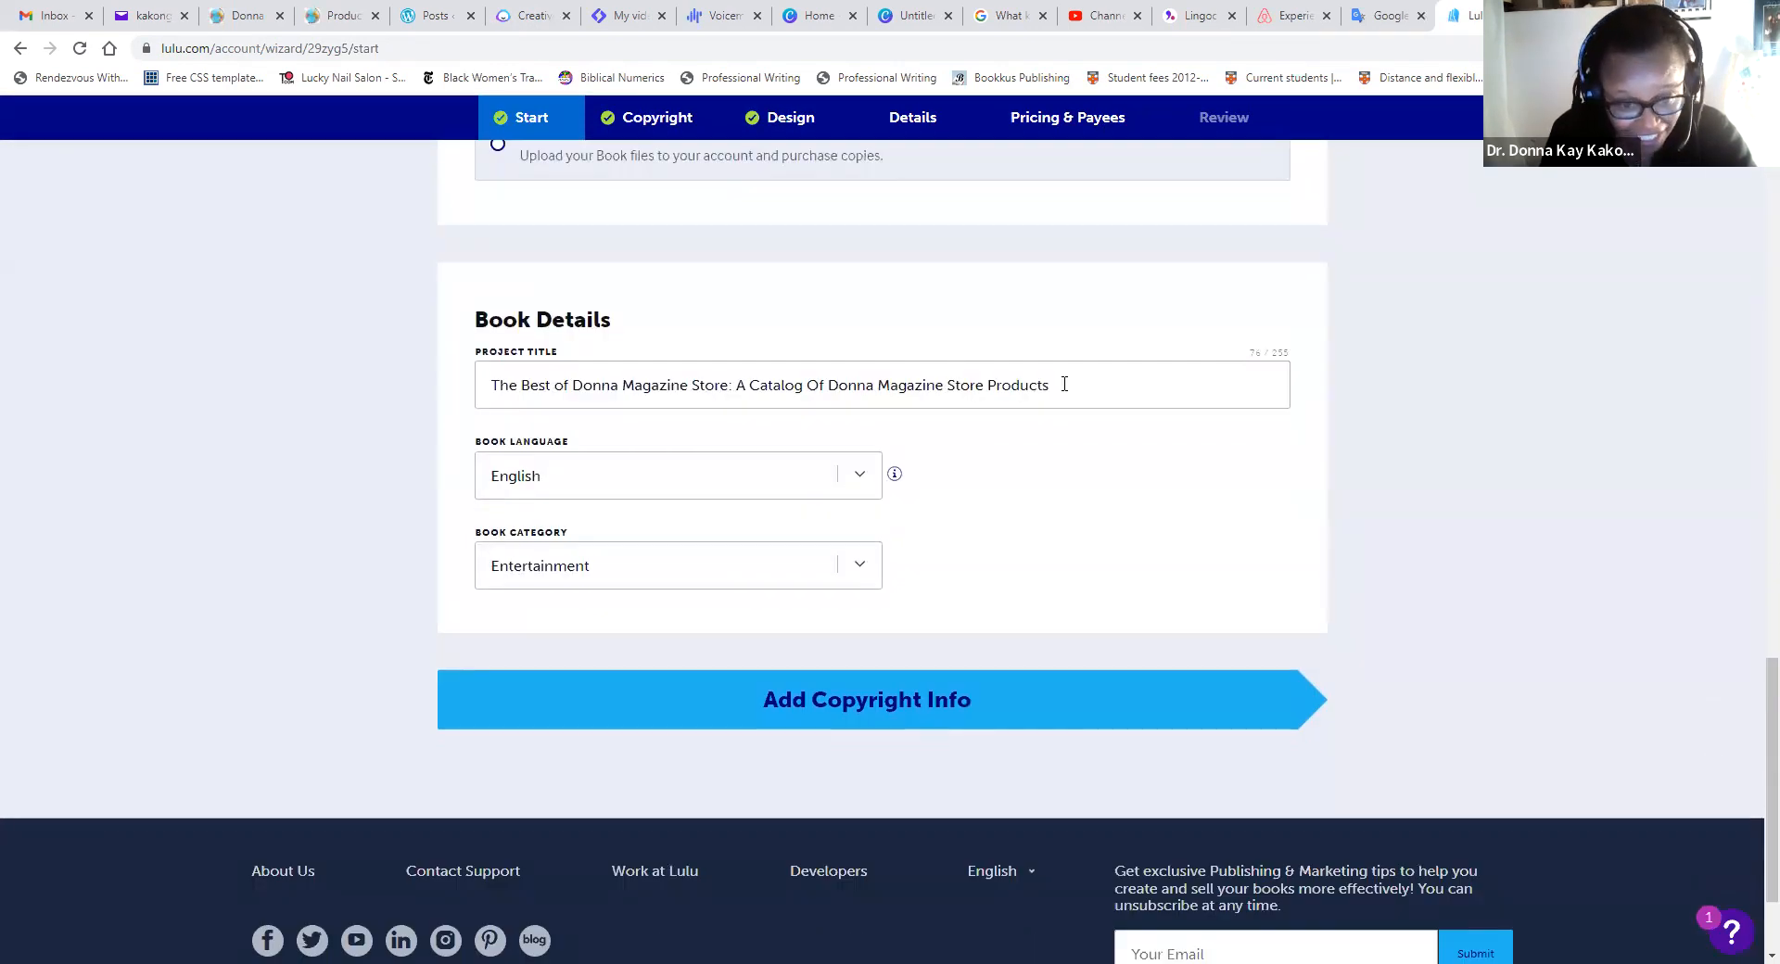
click(1058, 387)
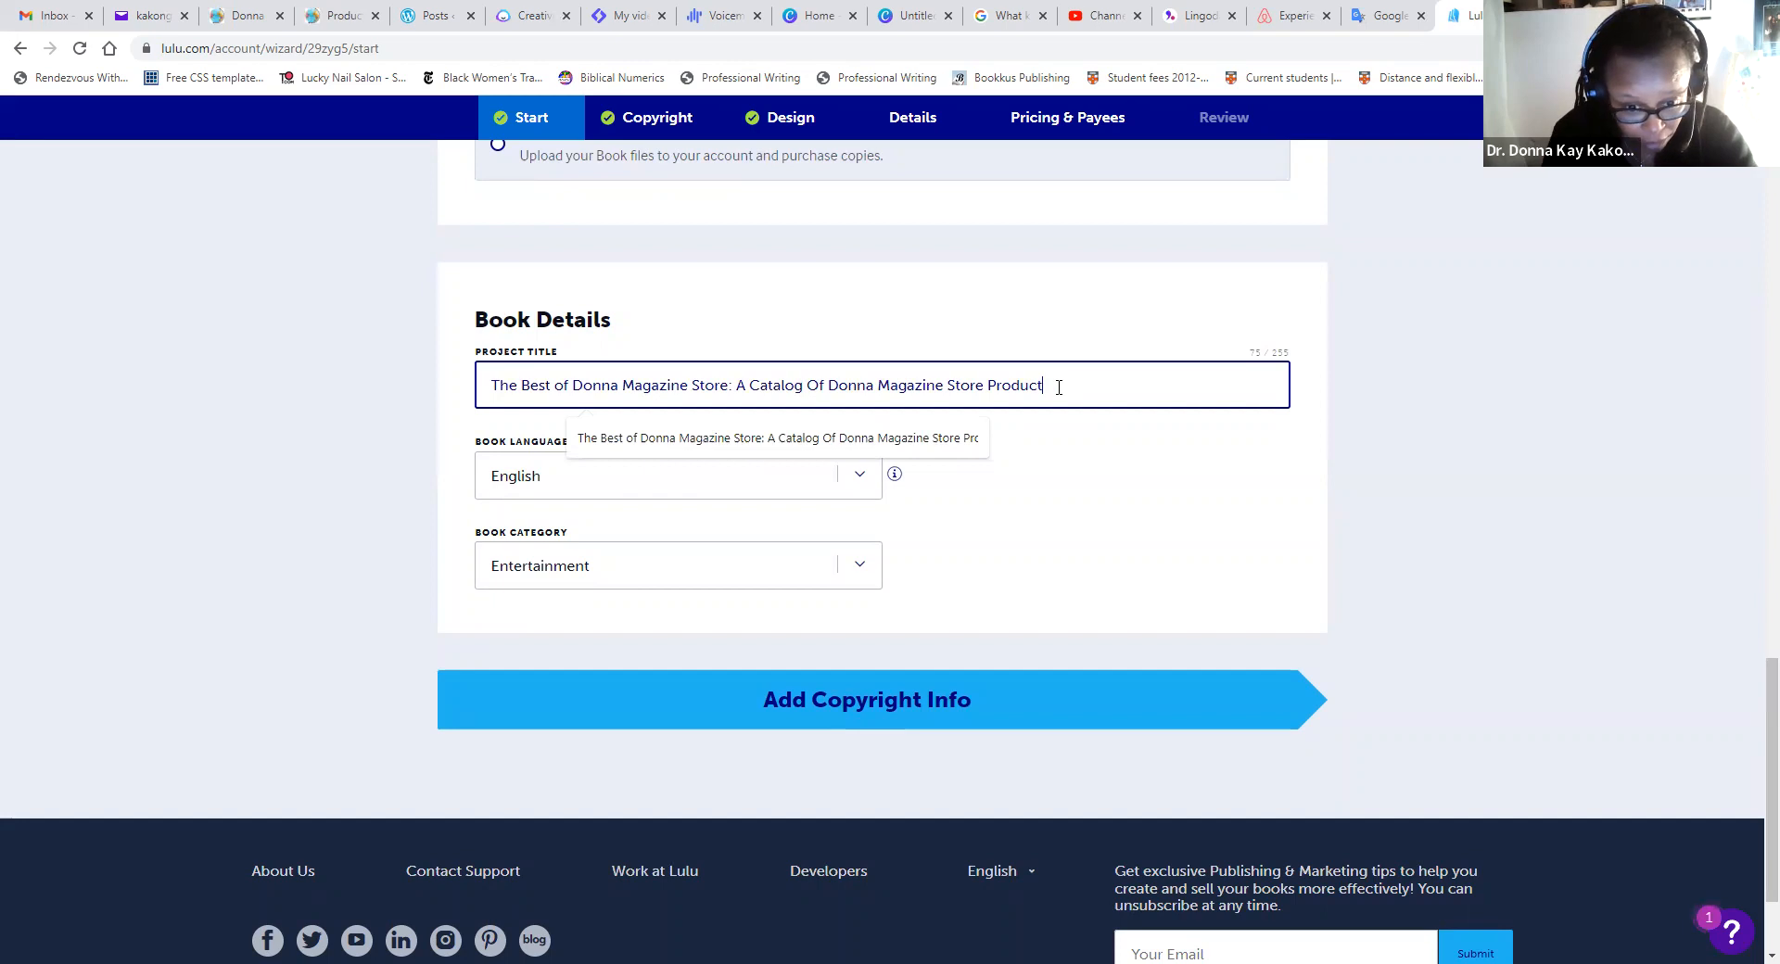
key(BackSpace)
key(BackSpace)
key(BackSpace)
key(BackSpace)
key(BackSpace)
key(BackSpace)
key(BackSpace)
key(BackSpace)
key(BackSpace)
key(BackSpace)
key(BackSpace)
key(BackSpace)
key(BackSpace)
key(BackSpace)
key(BackSpace)
key(BackSpace)
key(BackSpace)
key(BackSpace)
key(BackSpace)
key(BackSpace)
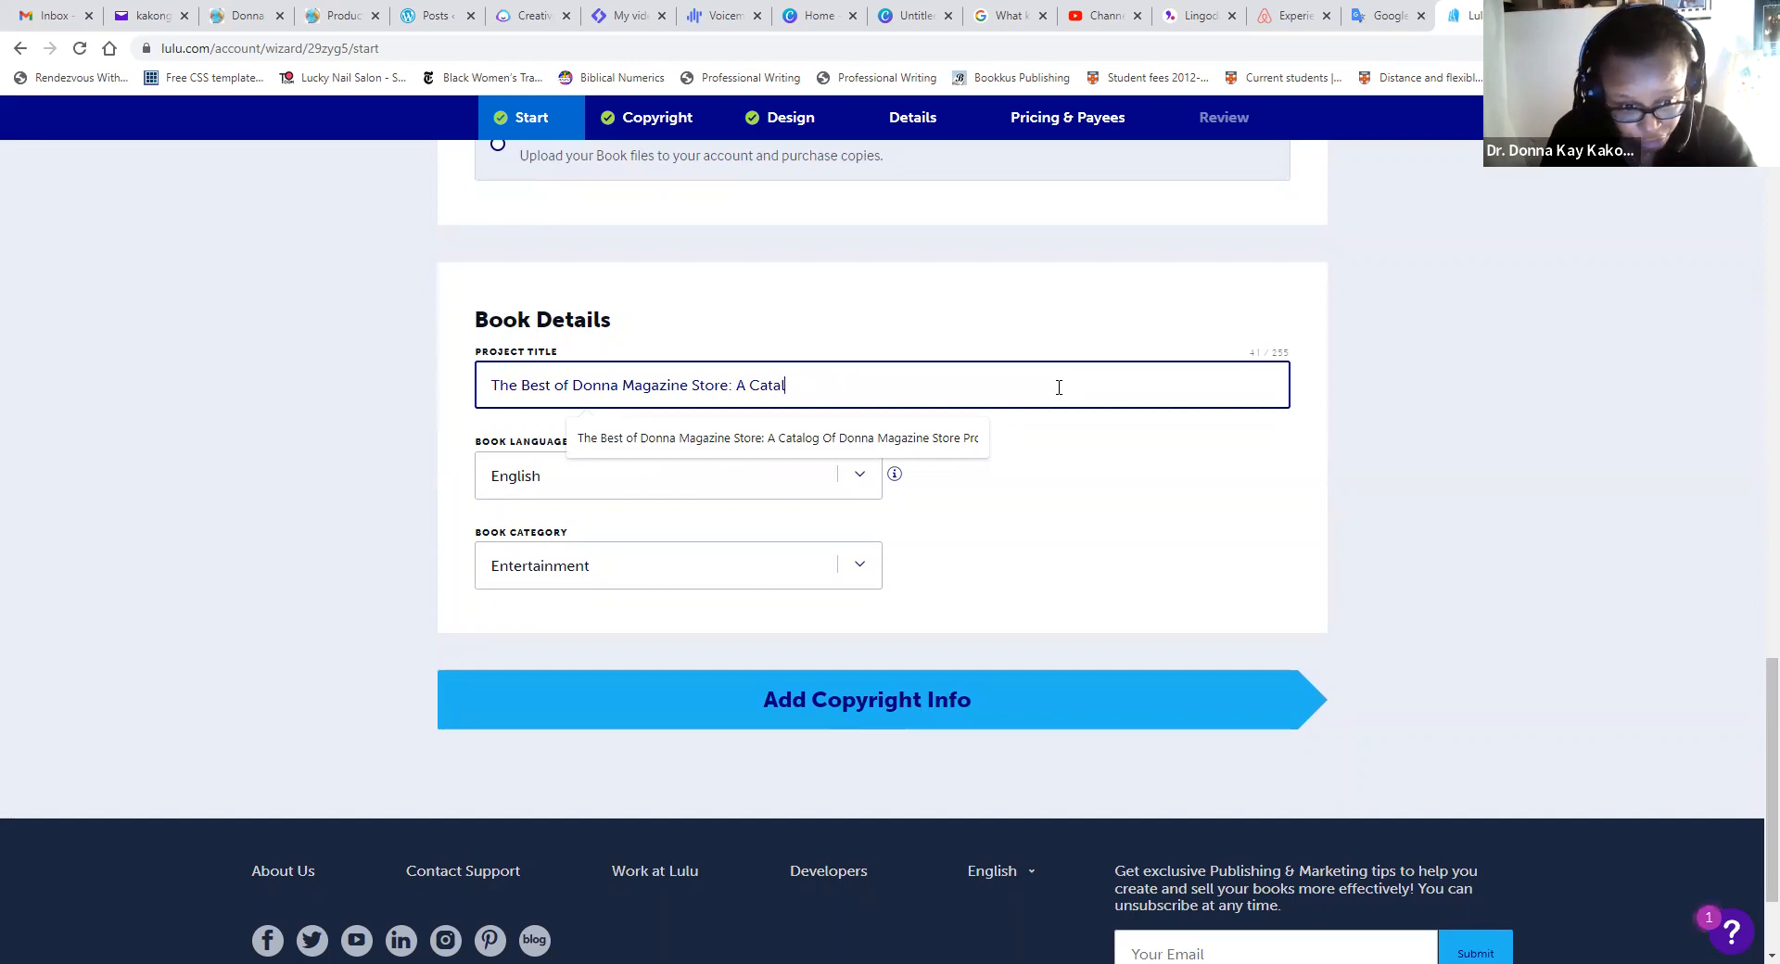
key(BackSpace)
key(BackSpace)
key(BackSpace)
key(BackSpace)
key(BackSpace)
key(BackSpace)
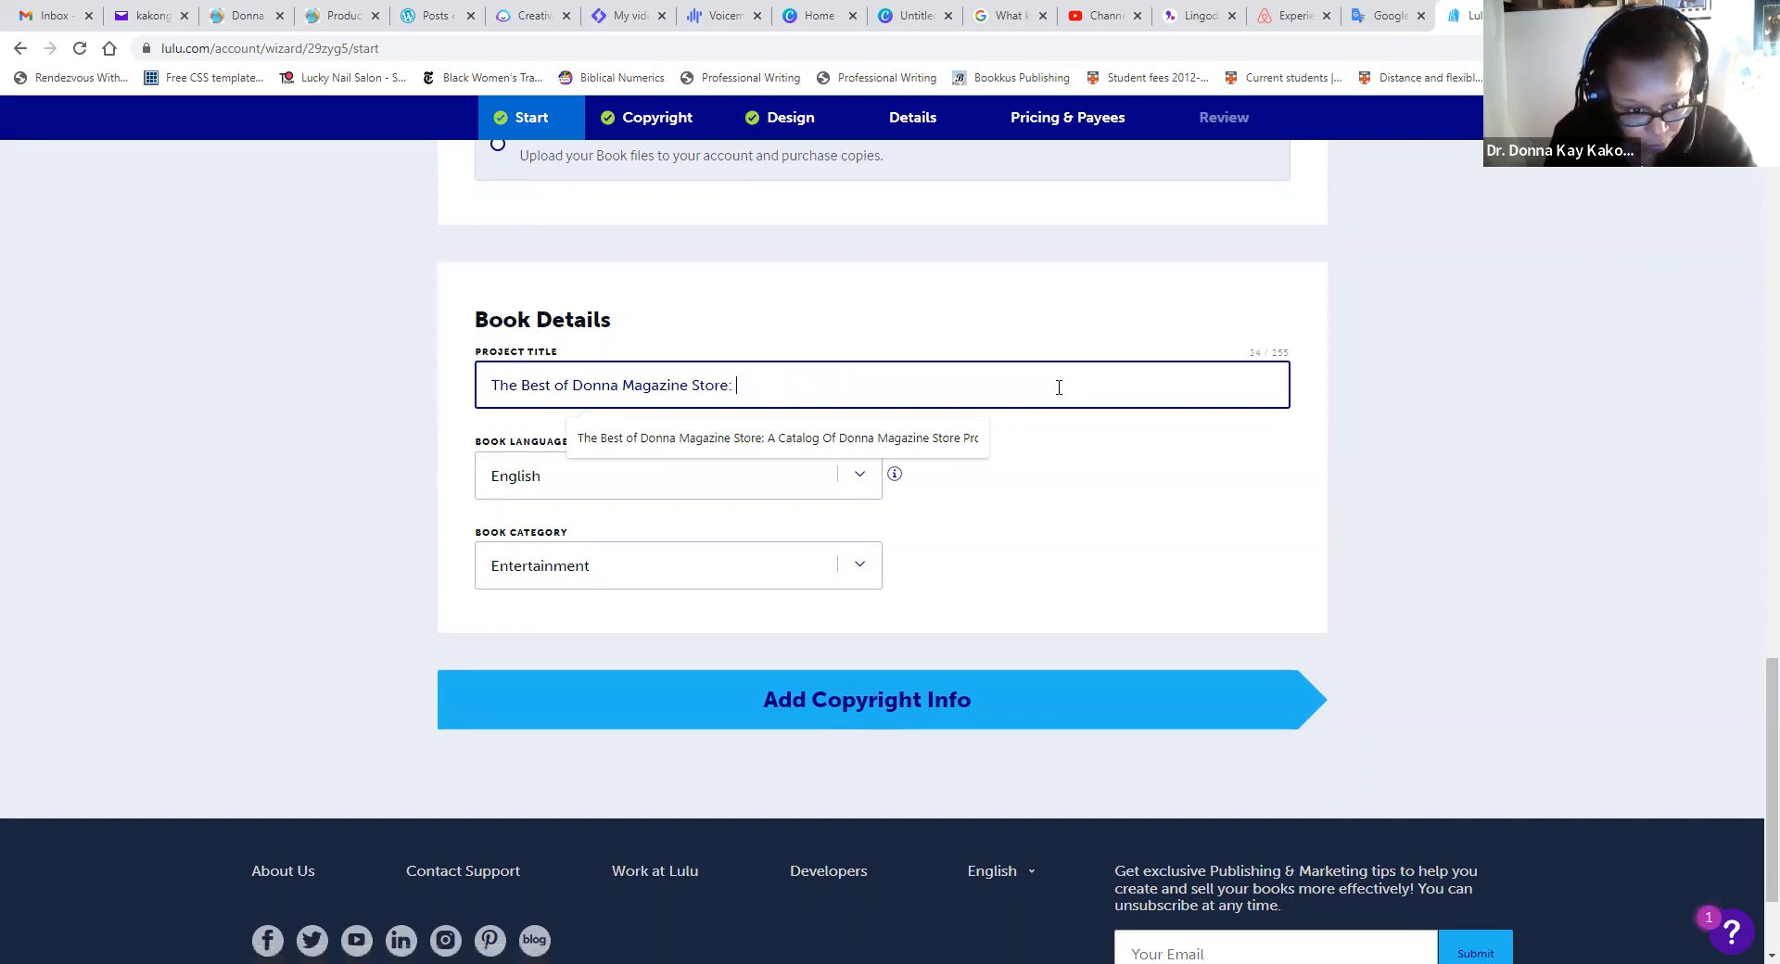
click(942, 704)
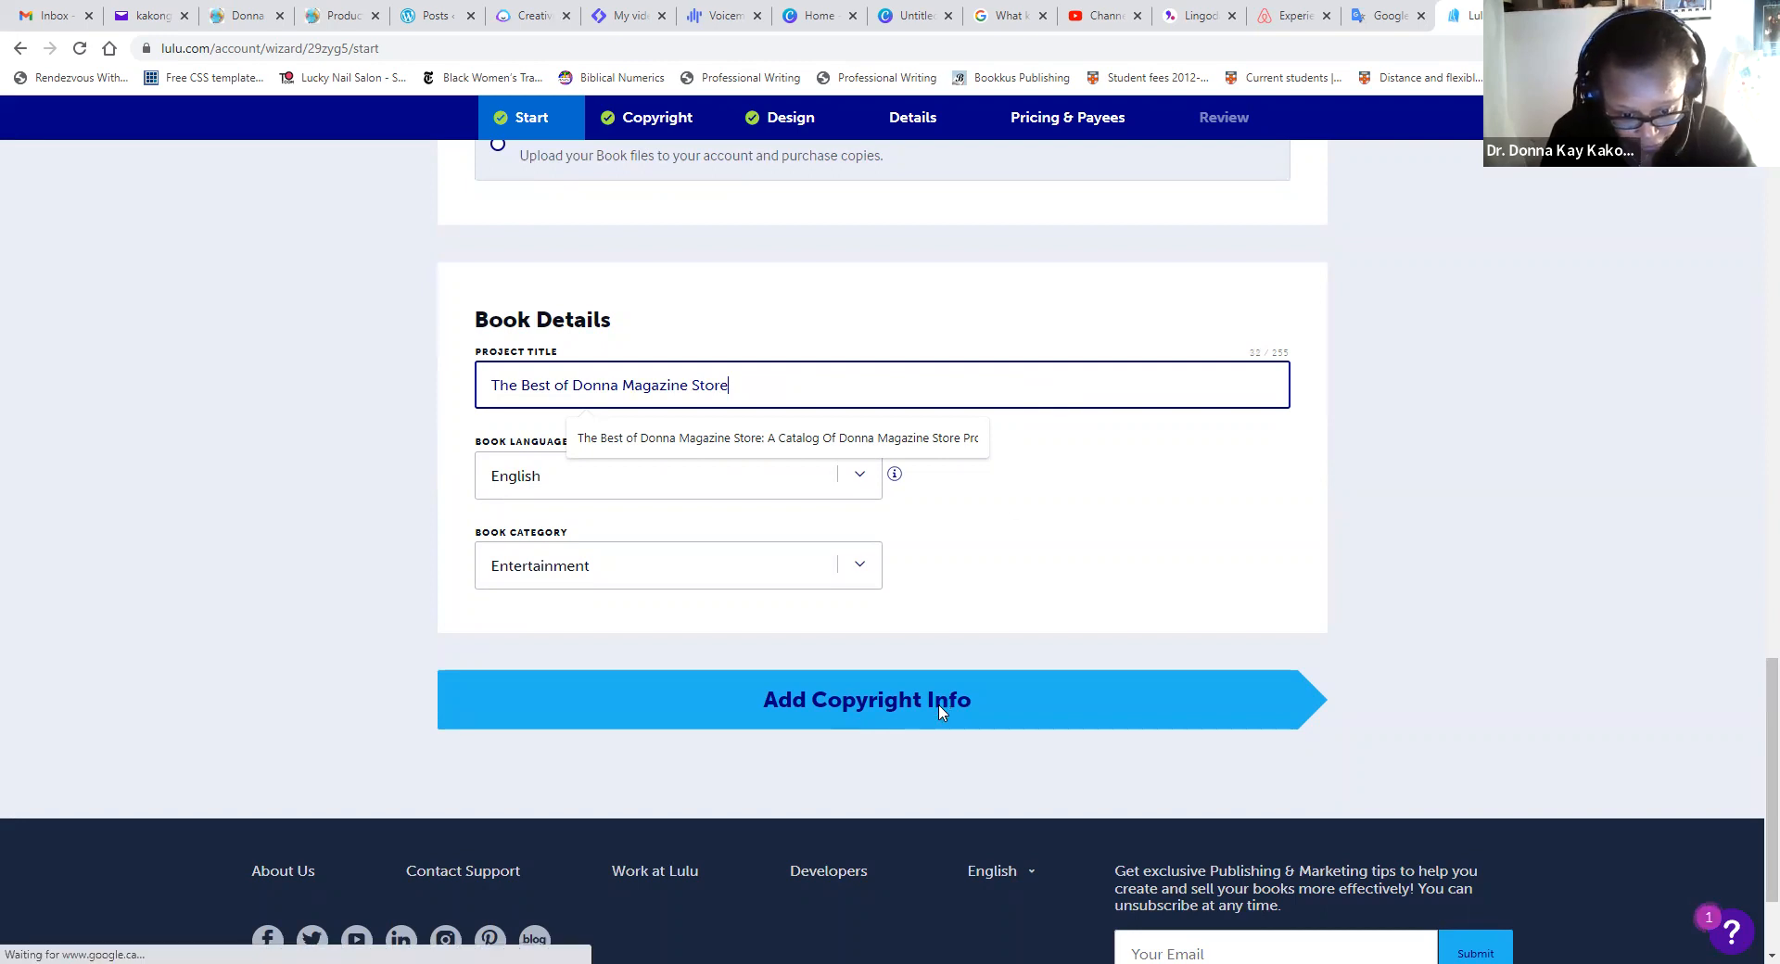
click(940, 706)
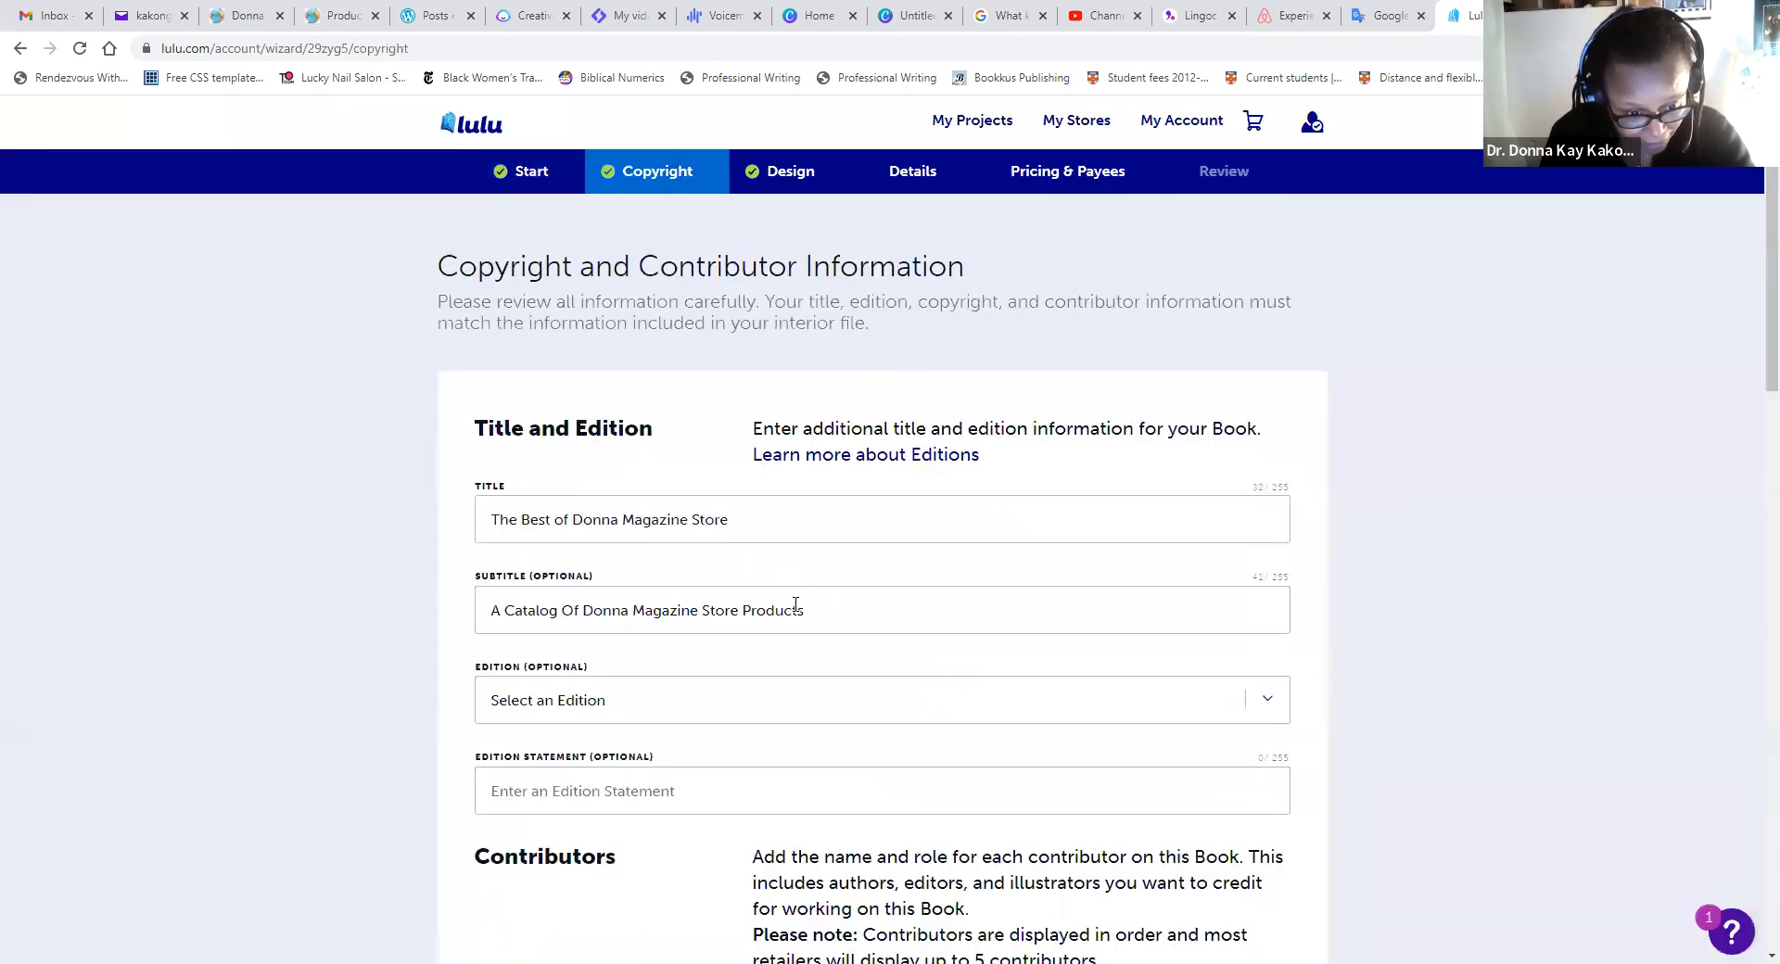
- Try removing the subtitle from the title and edition details, and undo the removal
drag(809, 611, 481, 588)
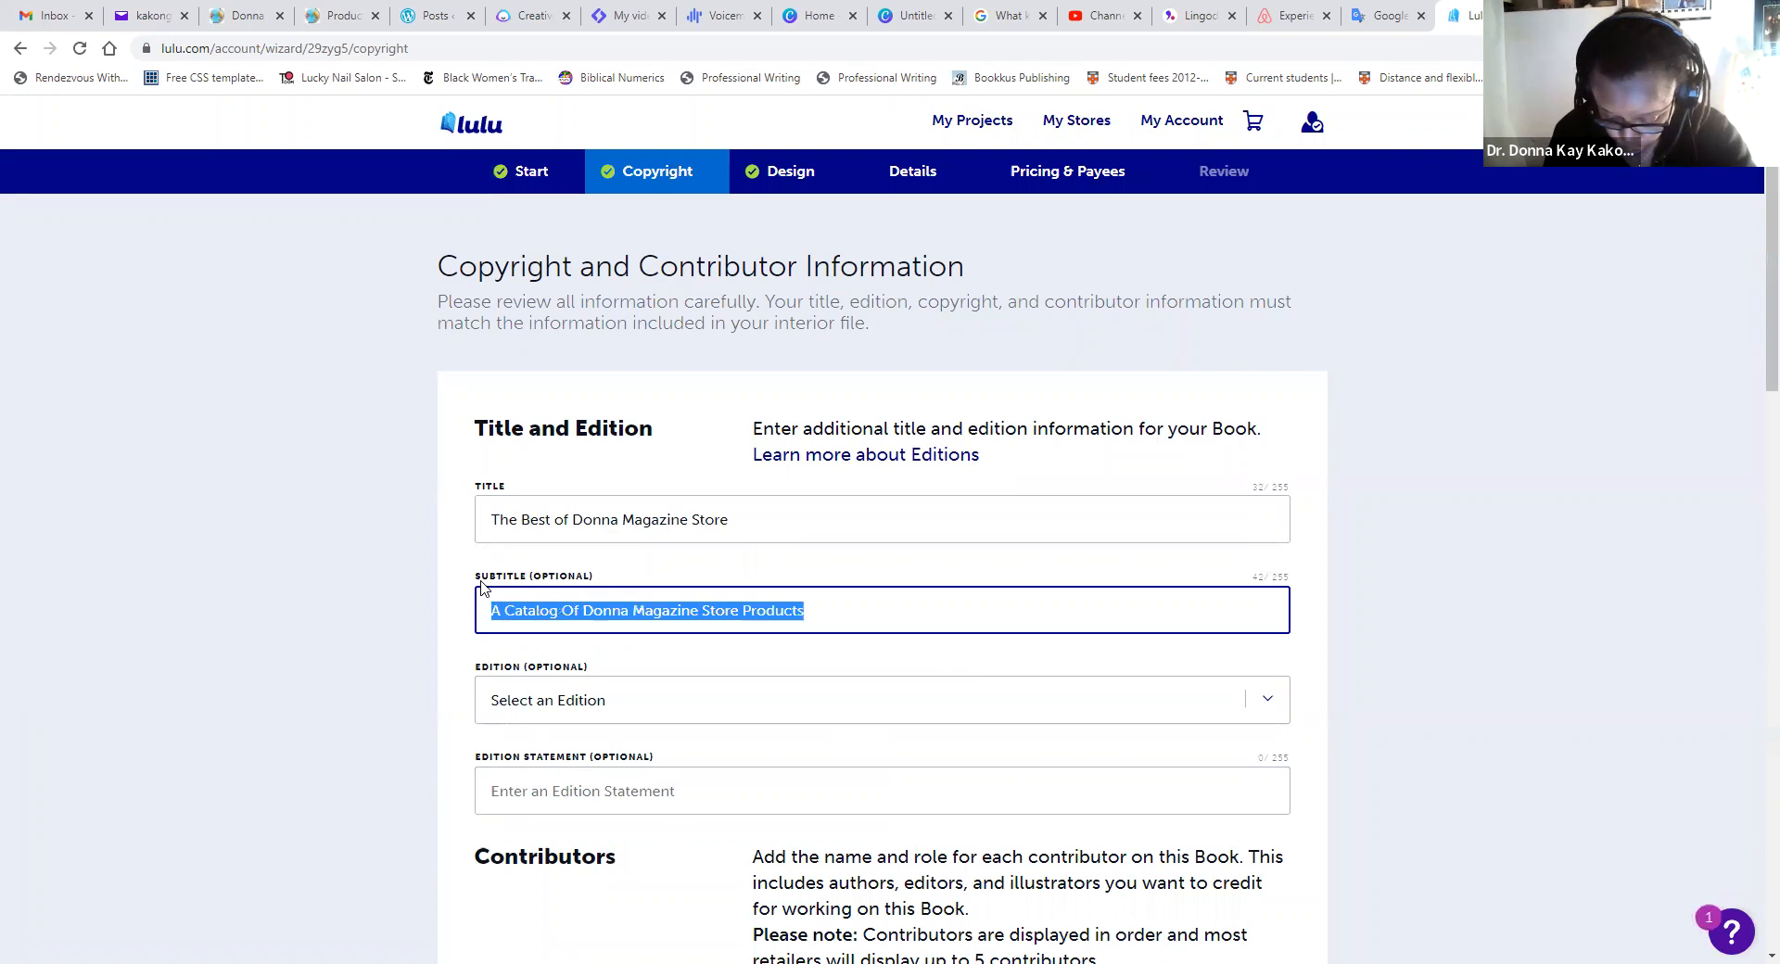
key(BackSpace)
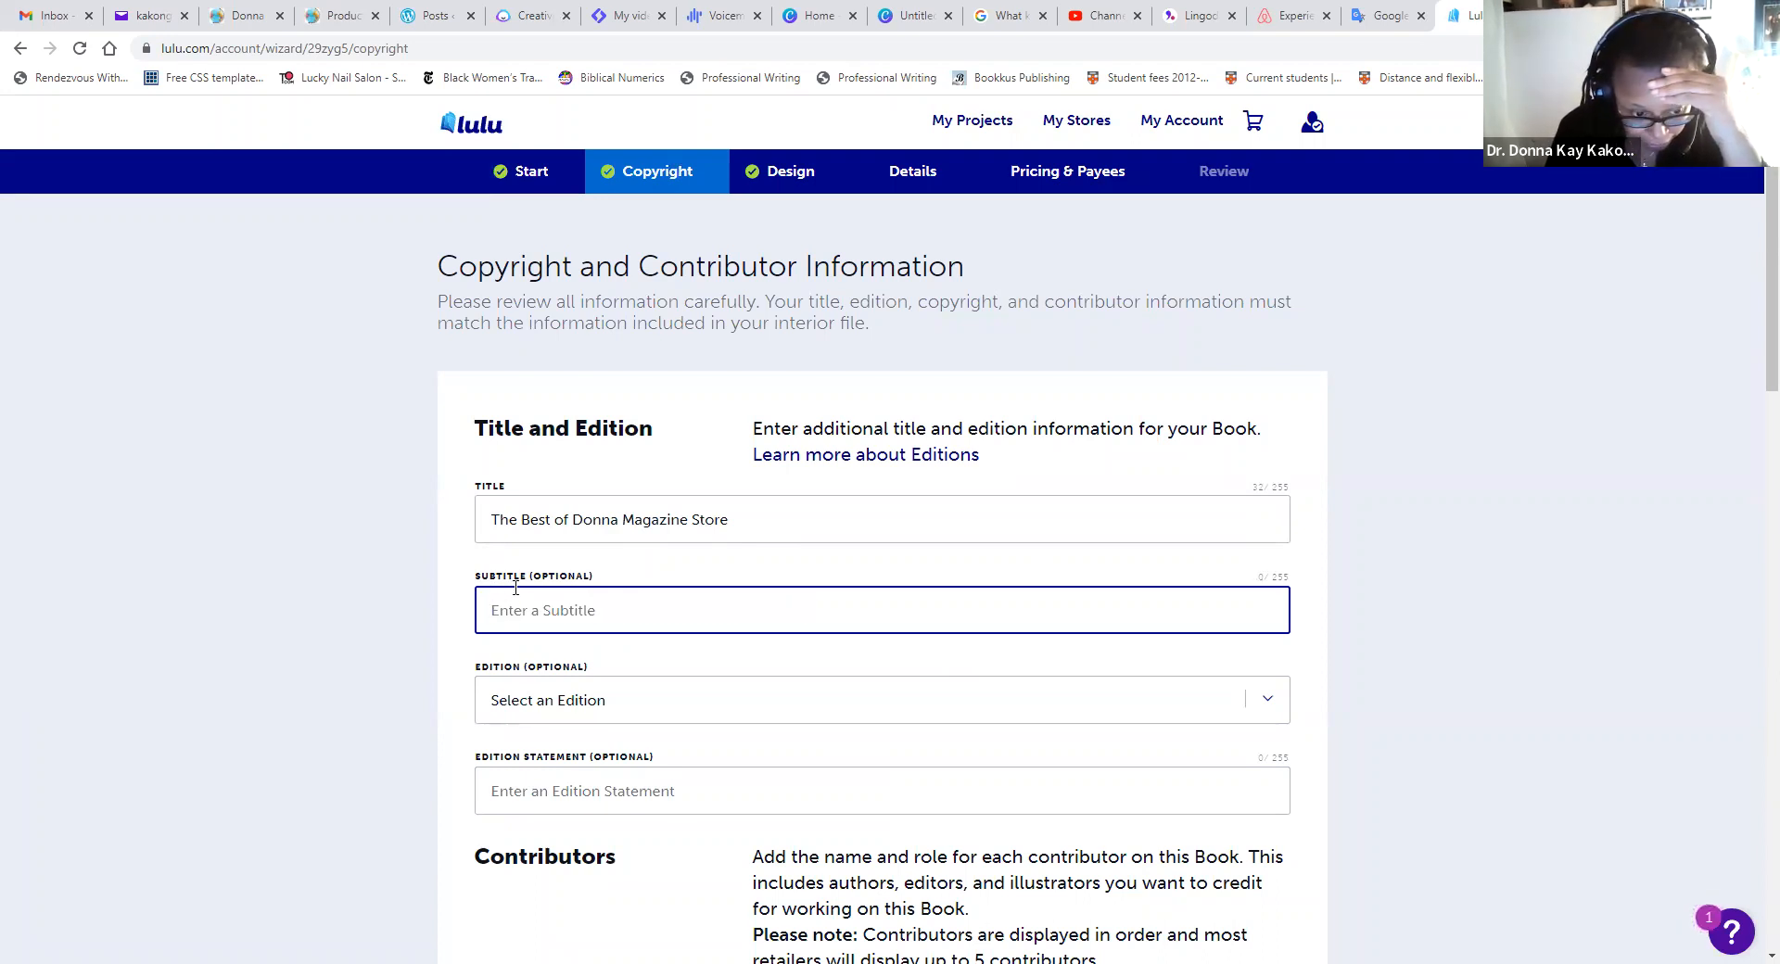
key(ctrl+z)
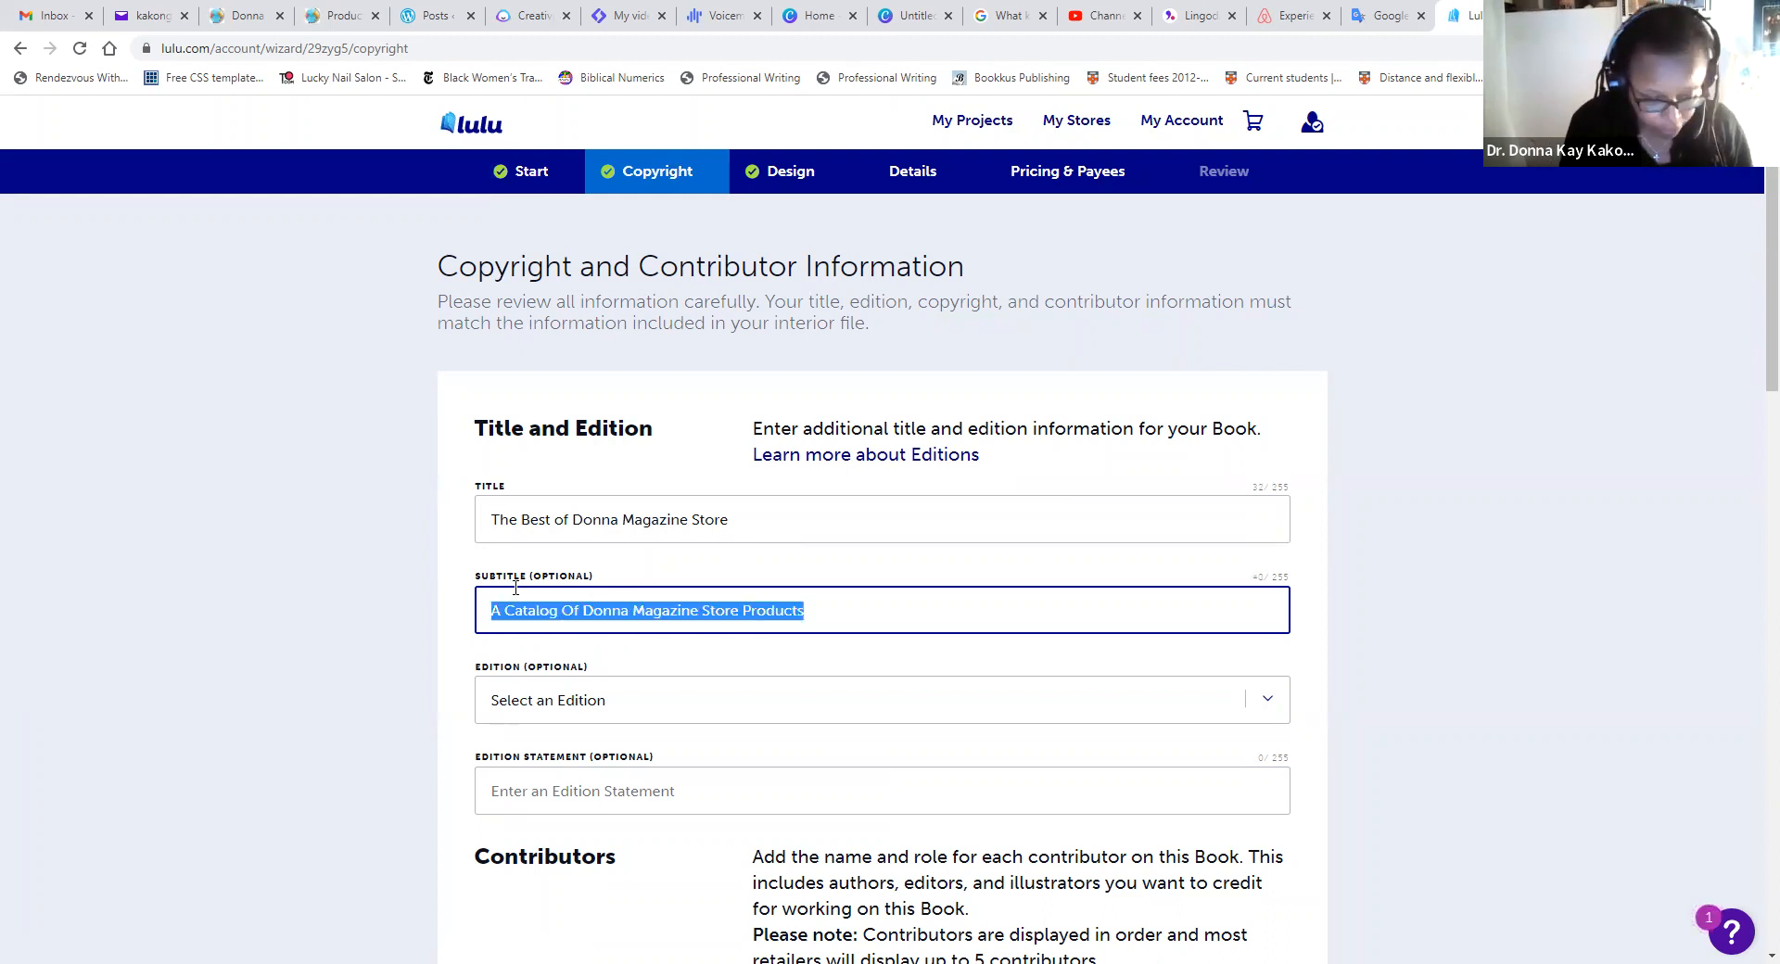
- Go back to the Start stage and set the project title to "The Best of Donna Magazine Store: A Catalog Of Donna Magazine Store Products"
scroll(843, 703, down, 8)
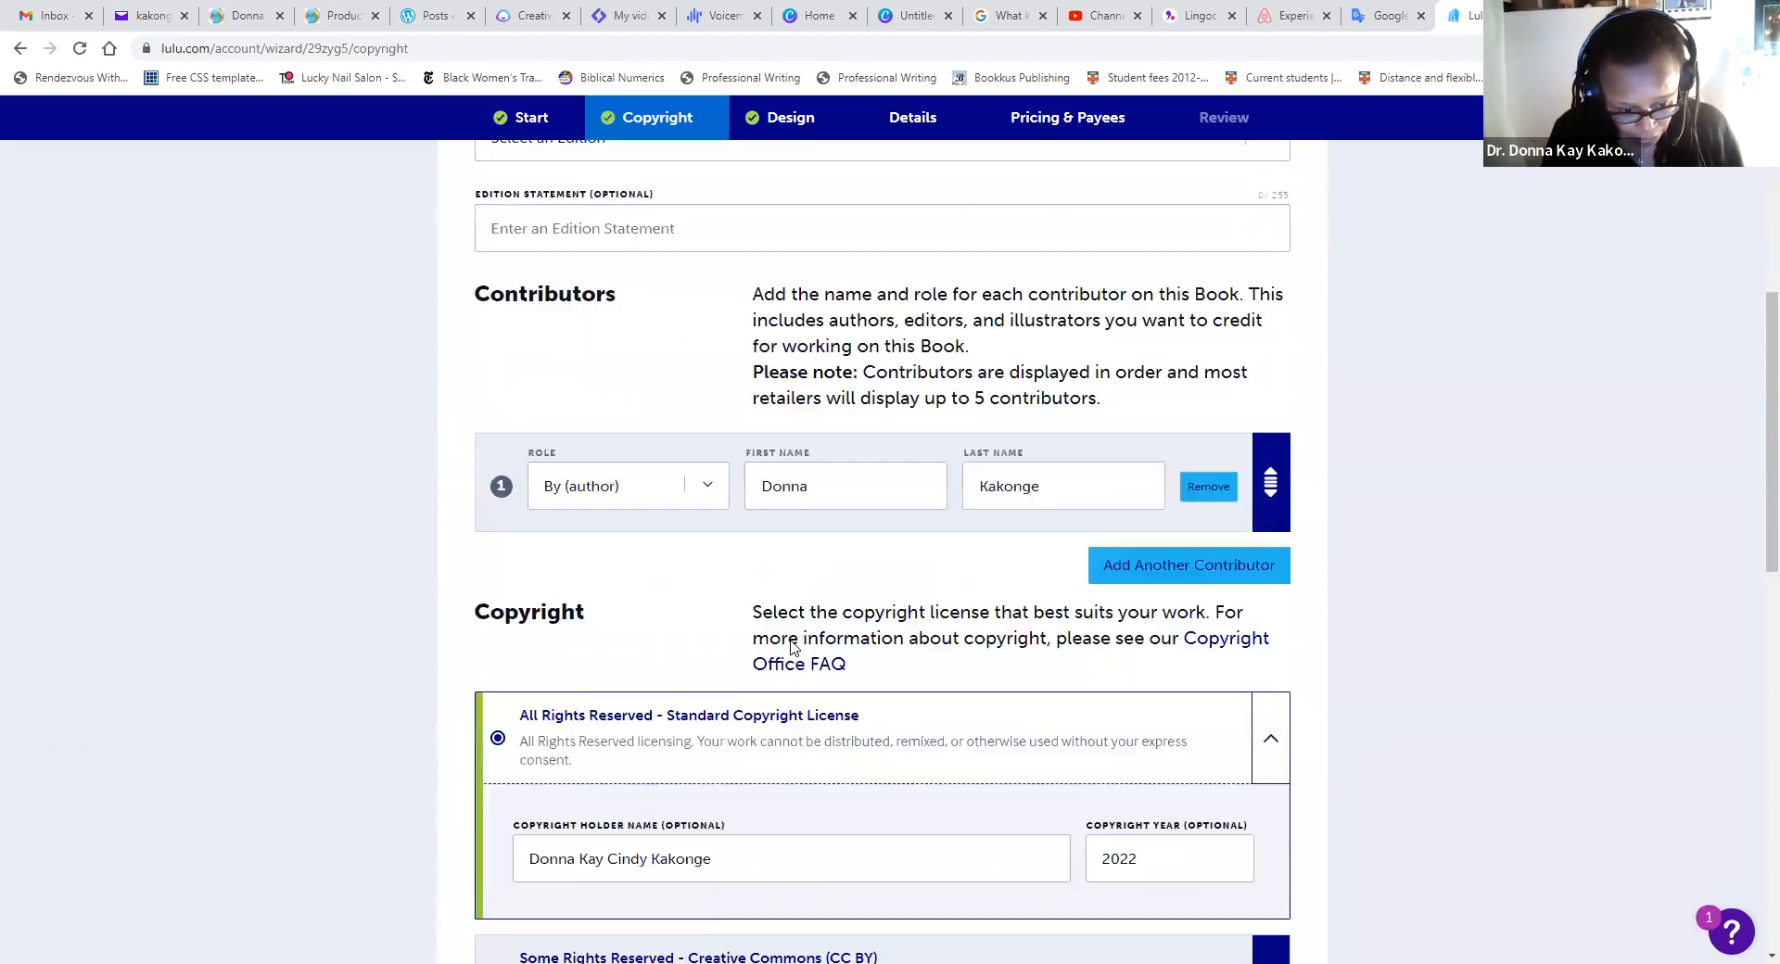
scroll(741, 719, down, 4)
scroll(581, 695, up, 11)
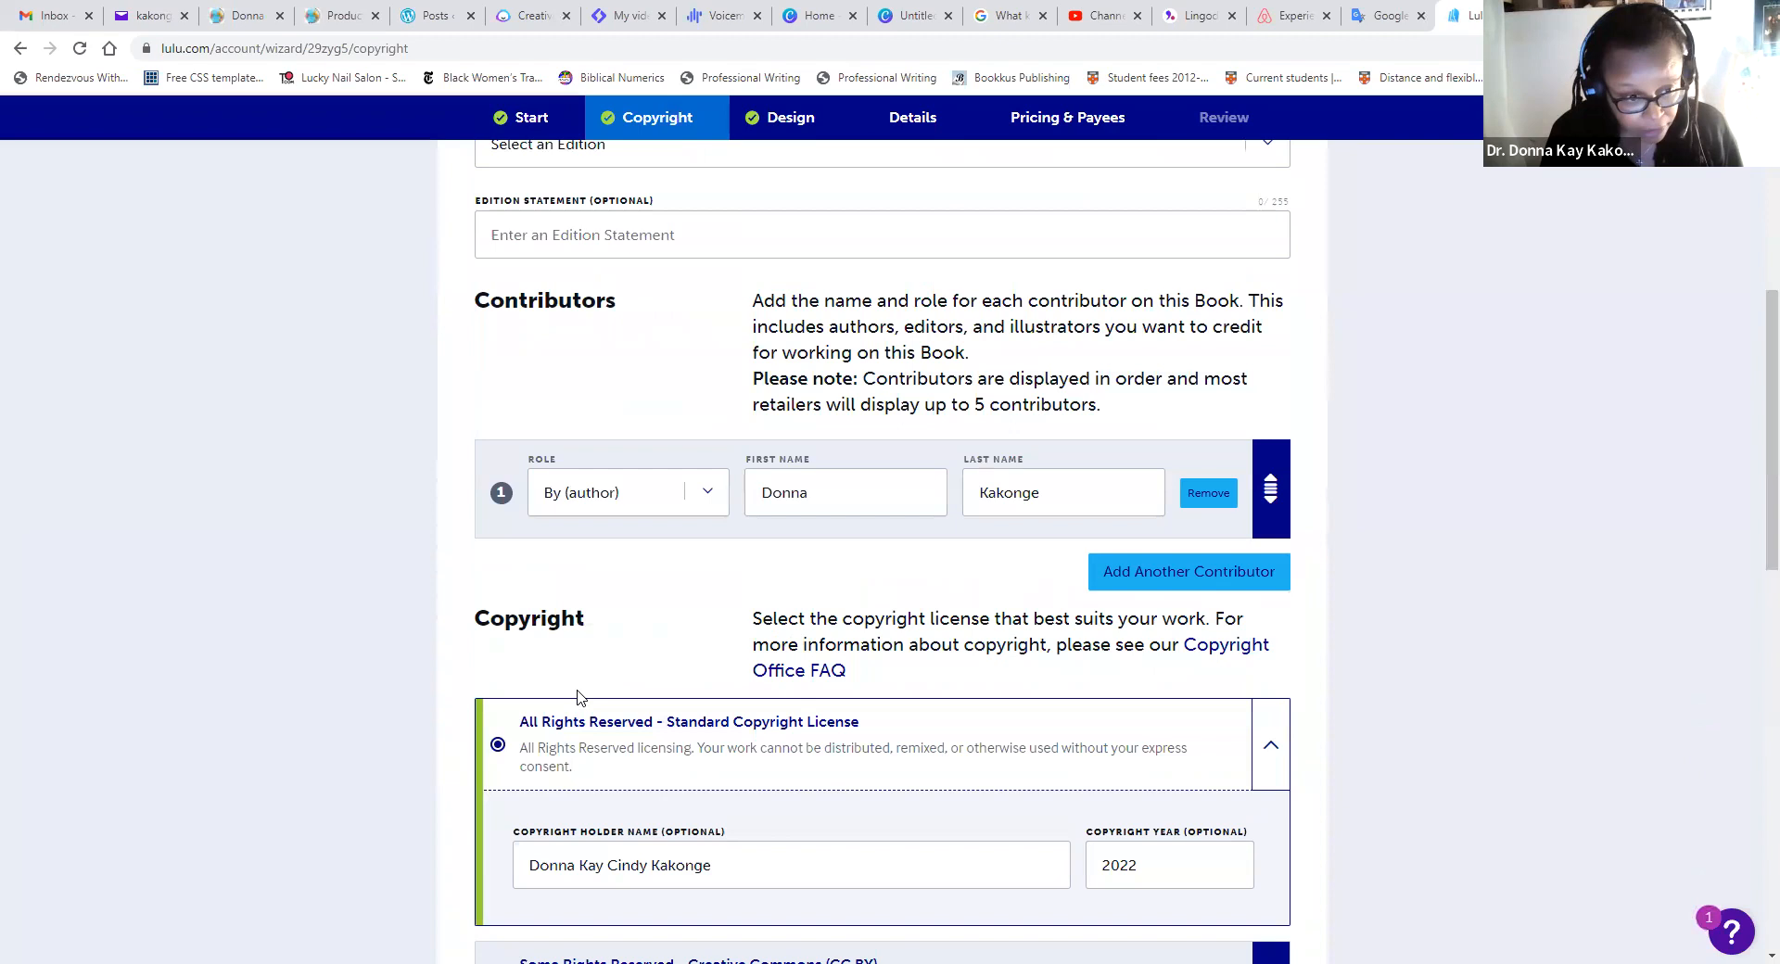
click(534, 175)
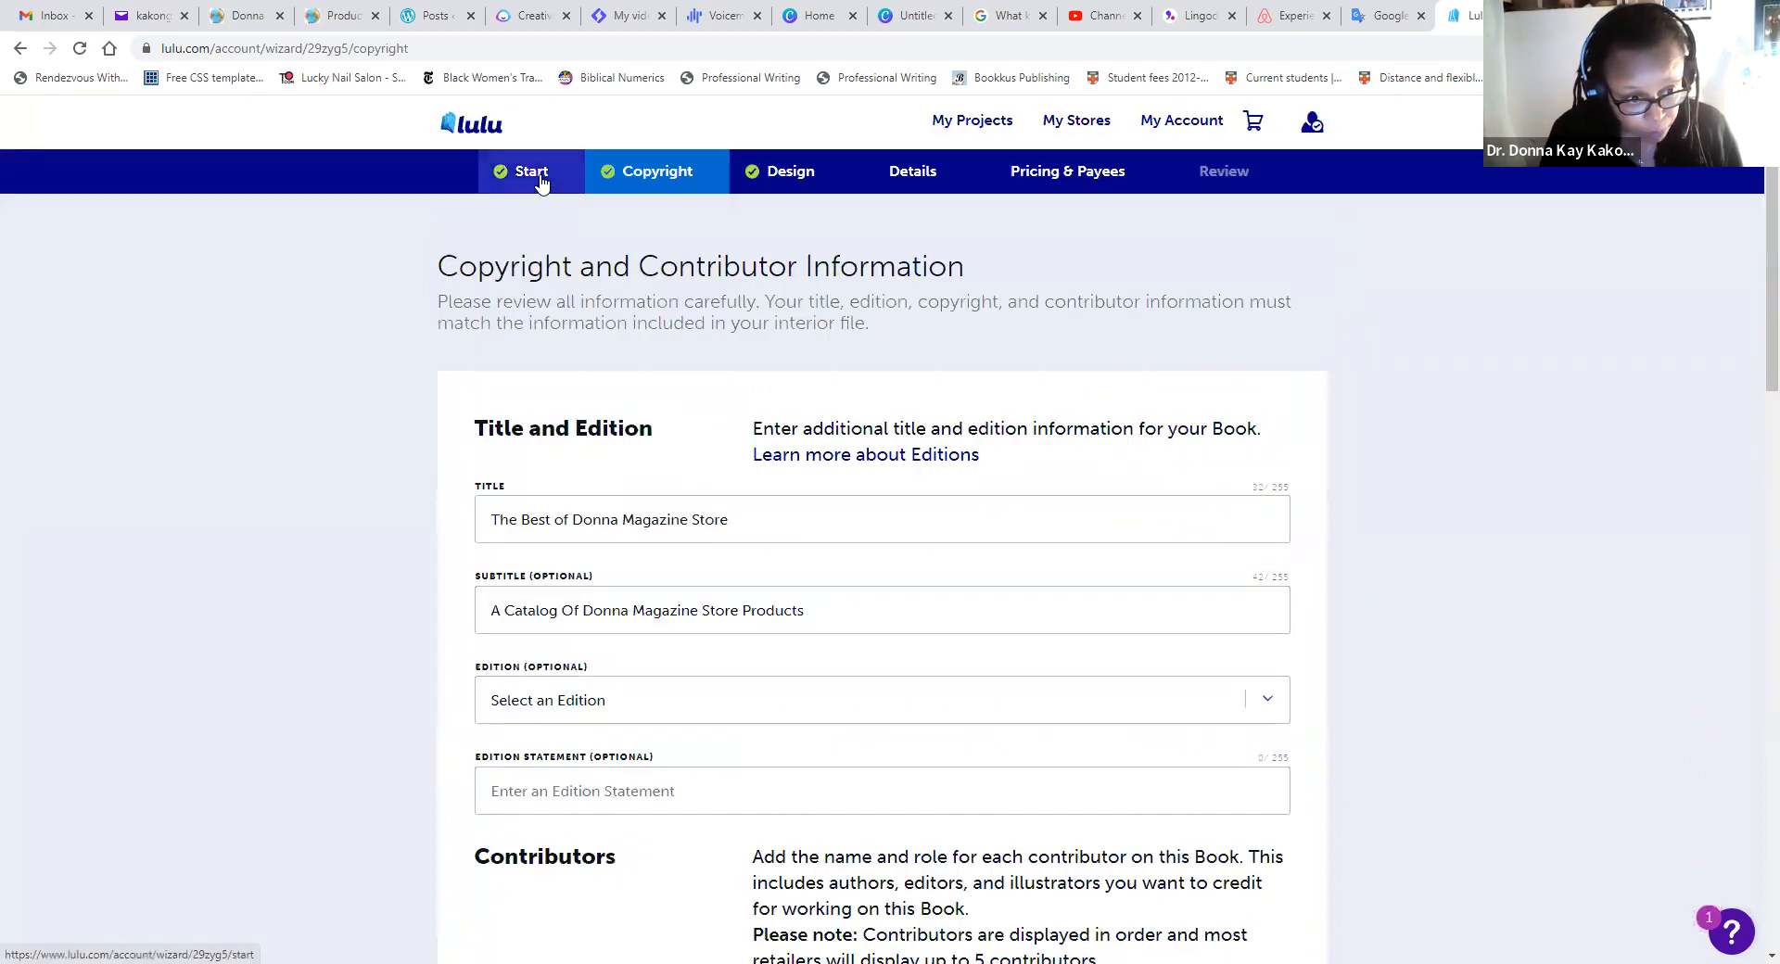
scroll(740, 594, down, 15)
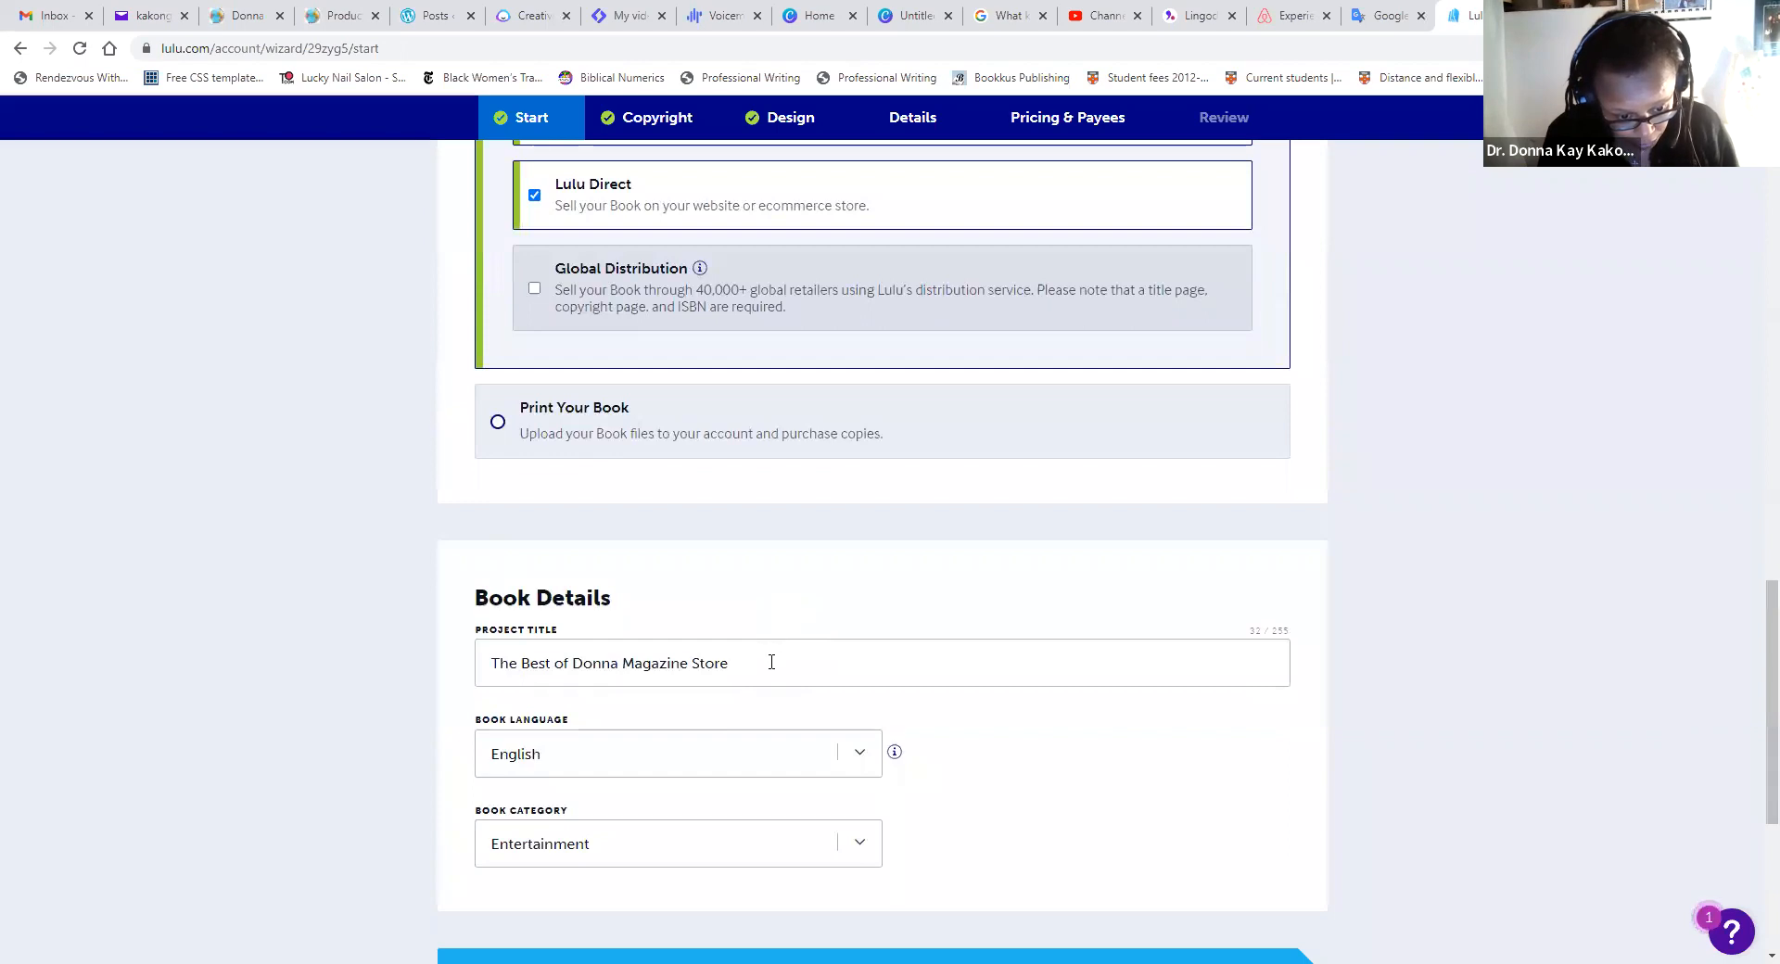
click(771, 661)
click(779, 749)
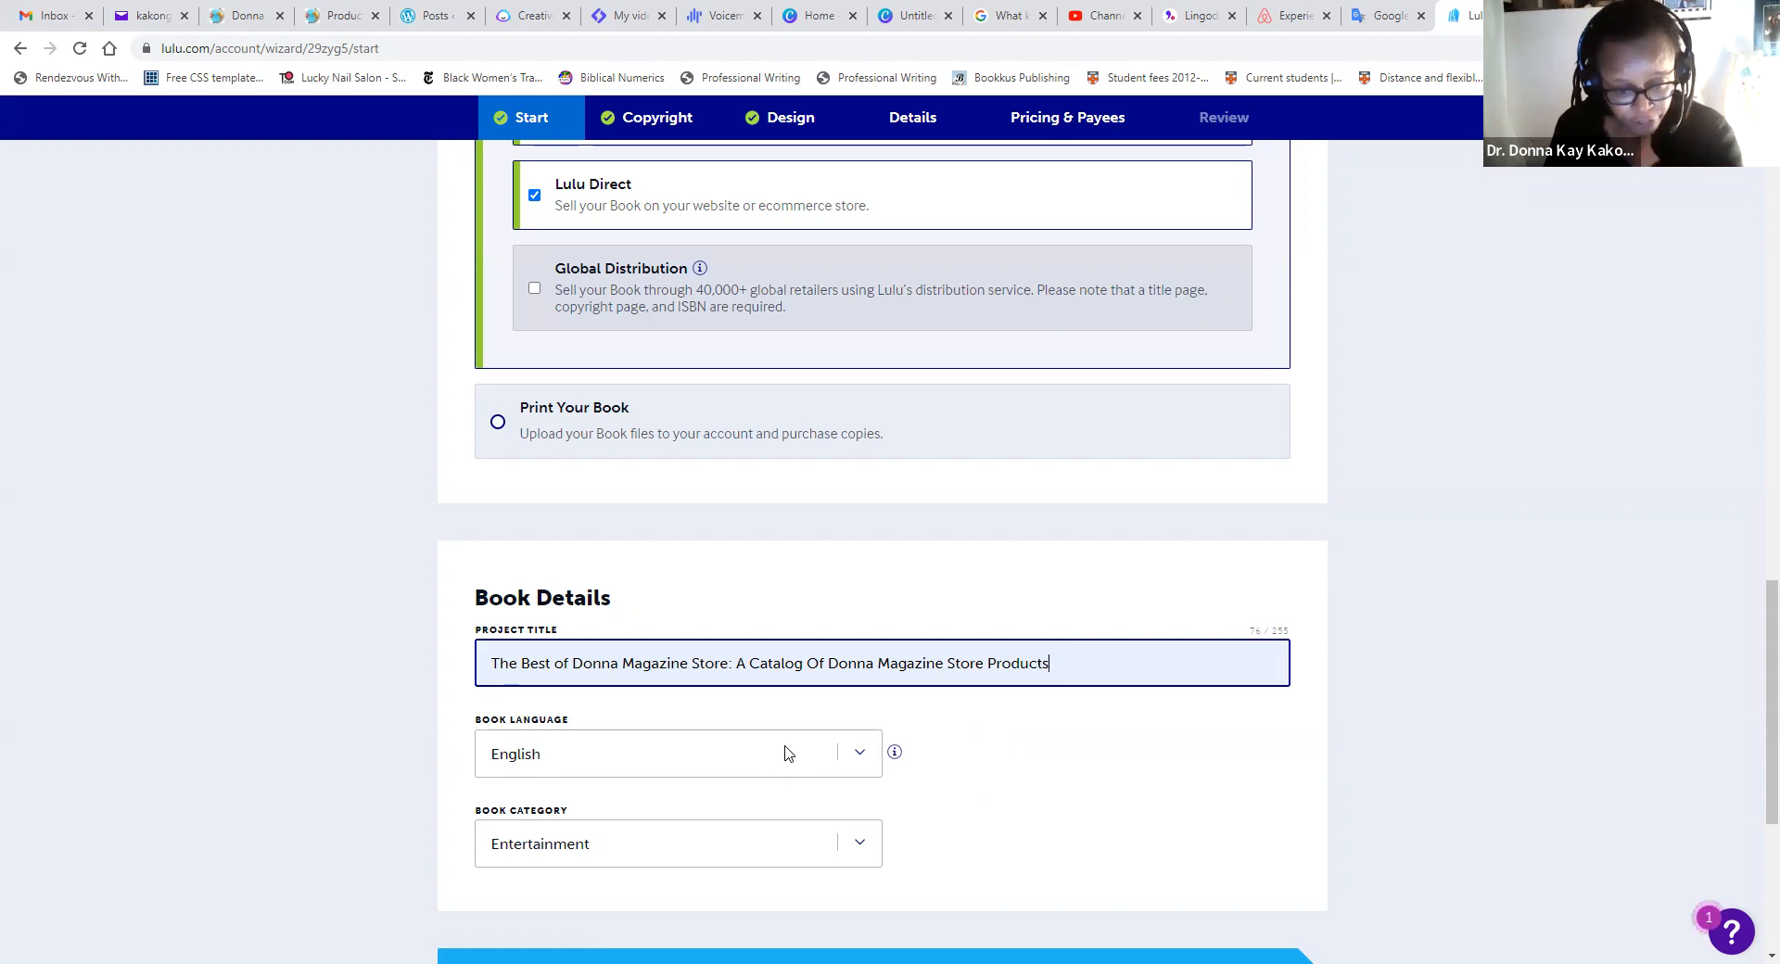
scroll(932, 753, down, 3)
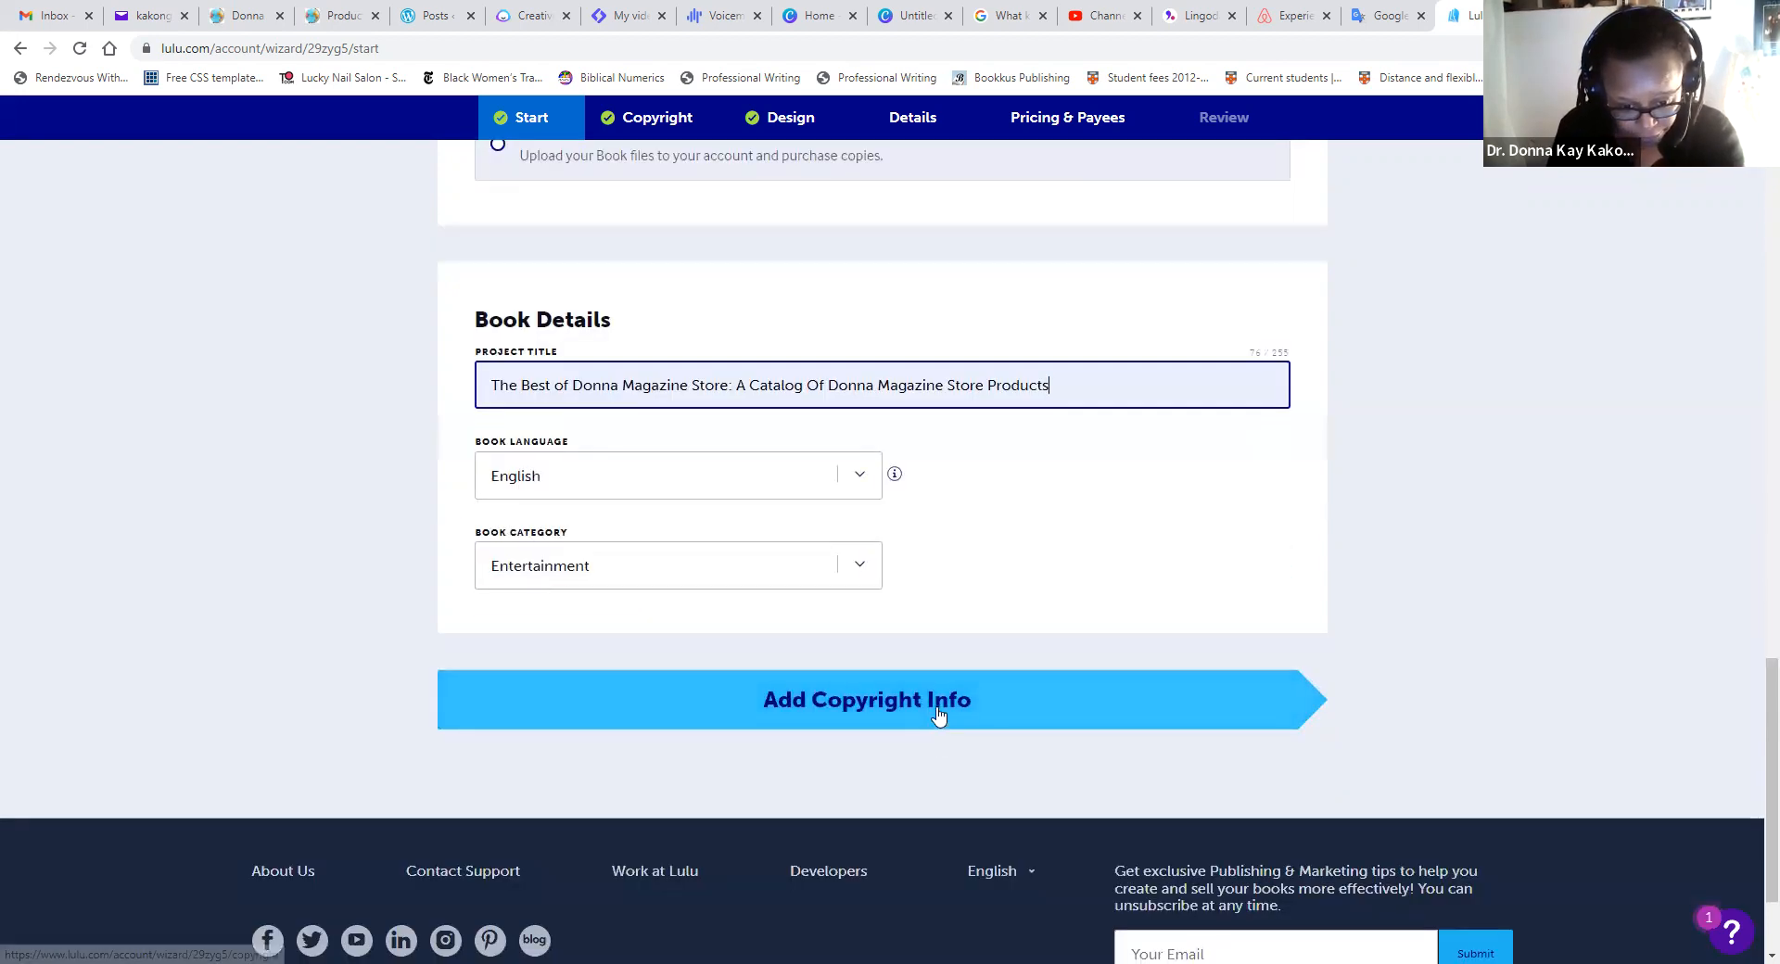
- Return to the Design stage and reopen the book cover for revision in Canva
scroll(724, 668, up, 15)
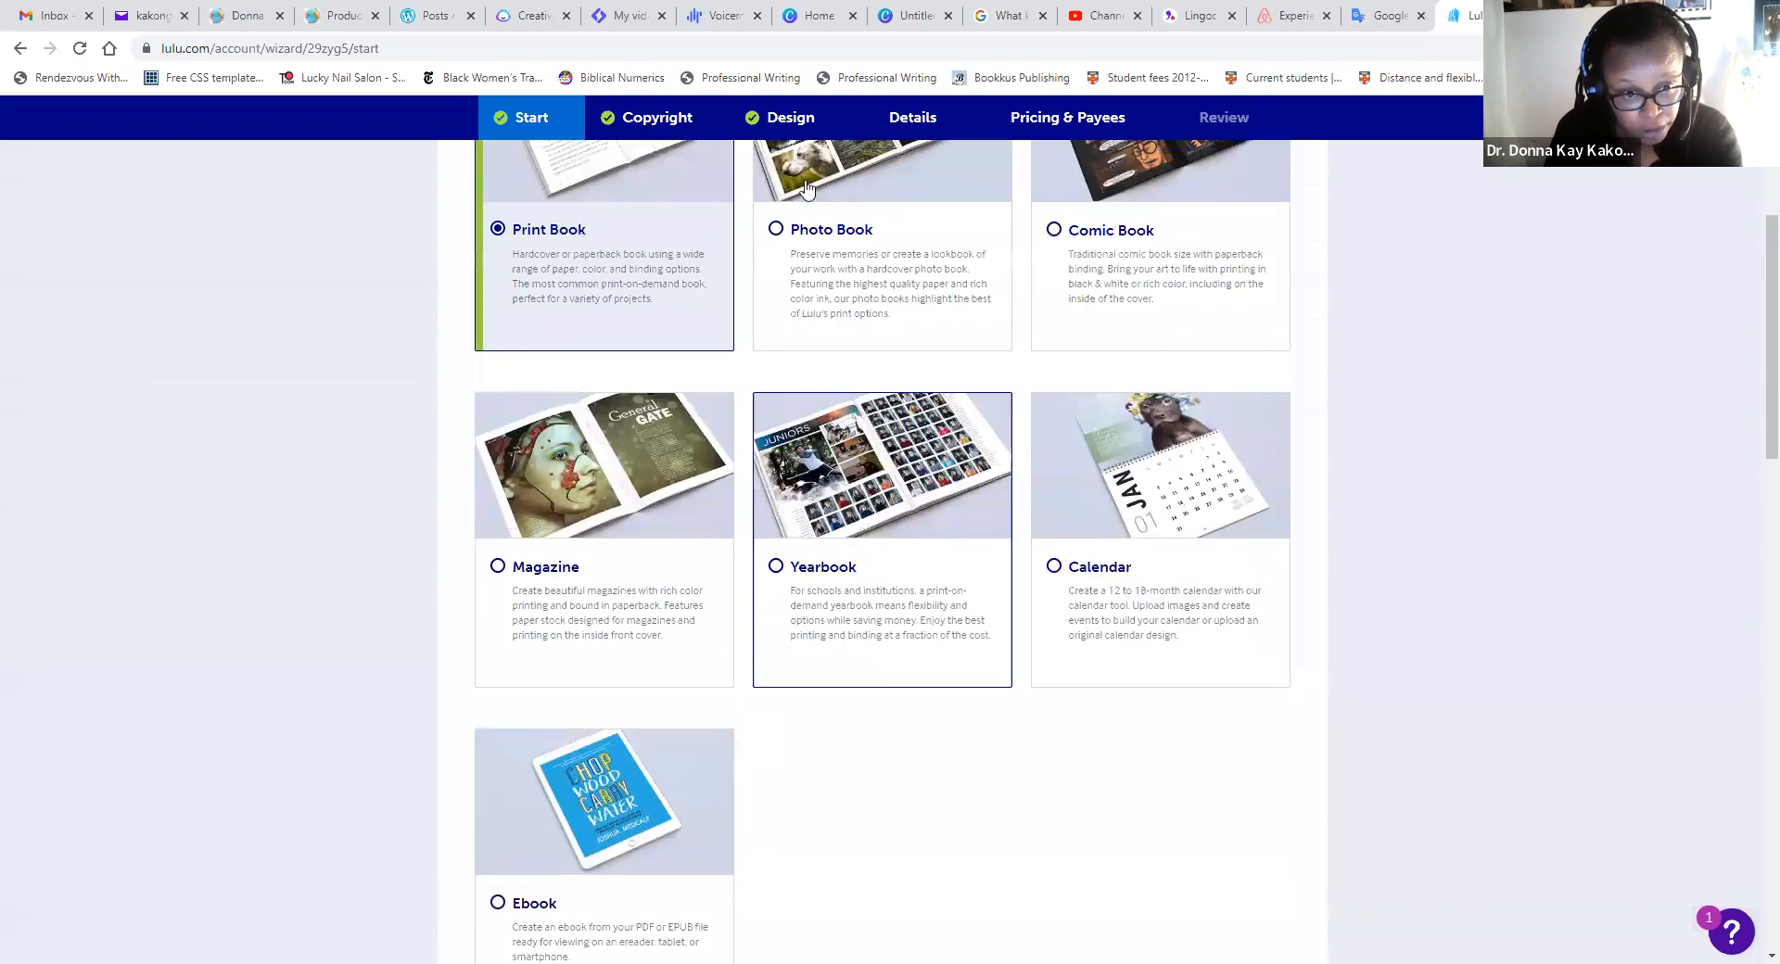
click(793, 118)
scroll(1136, 436, down, 5)
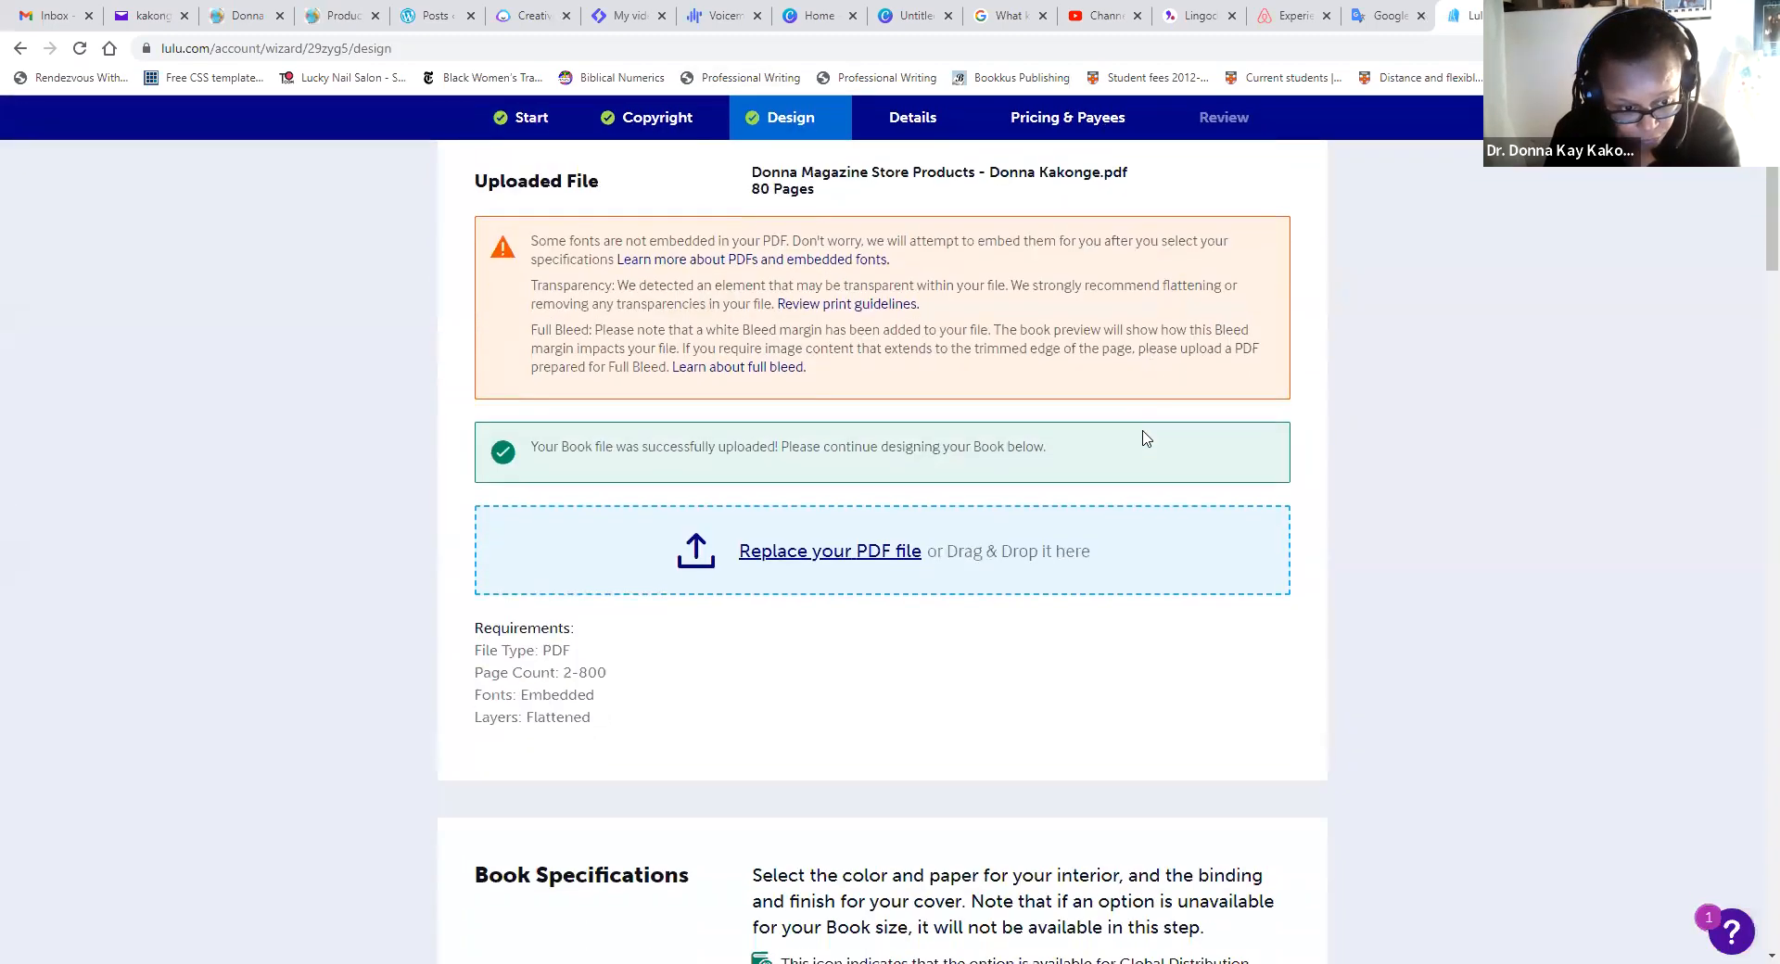
scroll(1141, 441, down, 14)
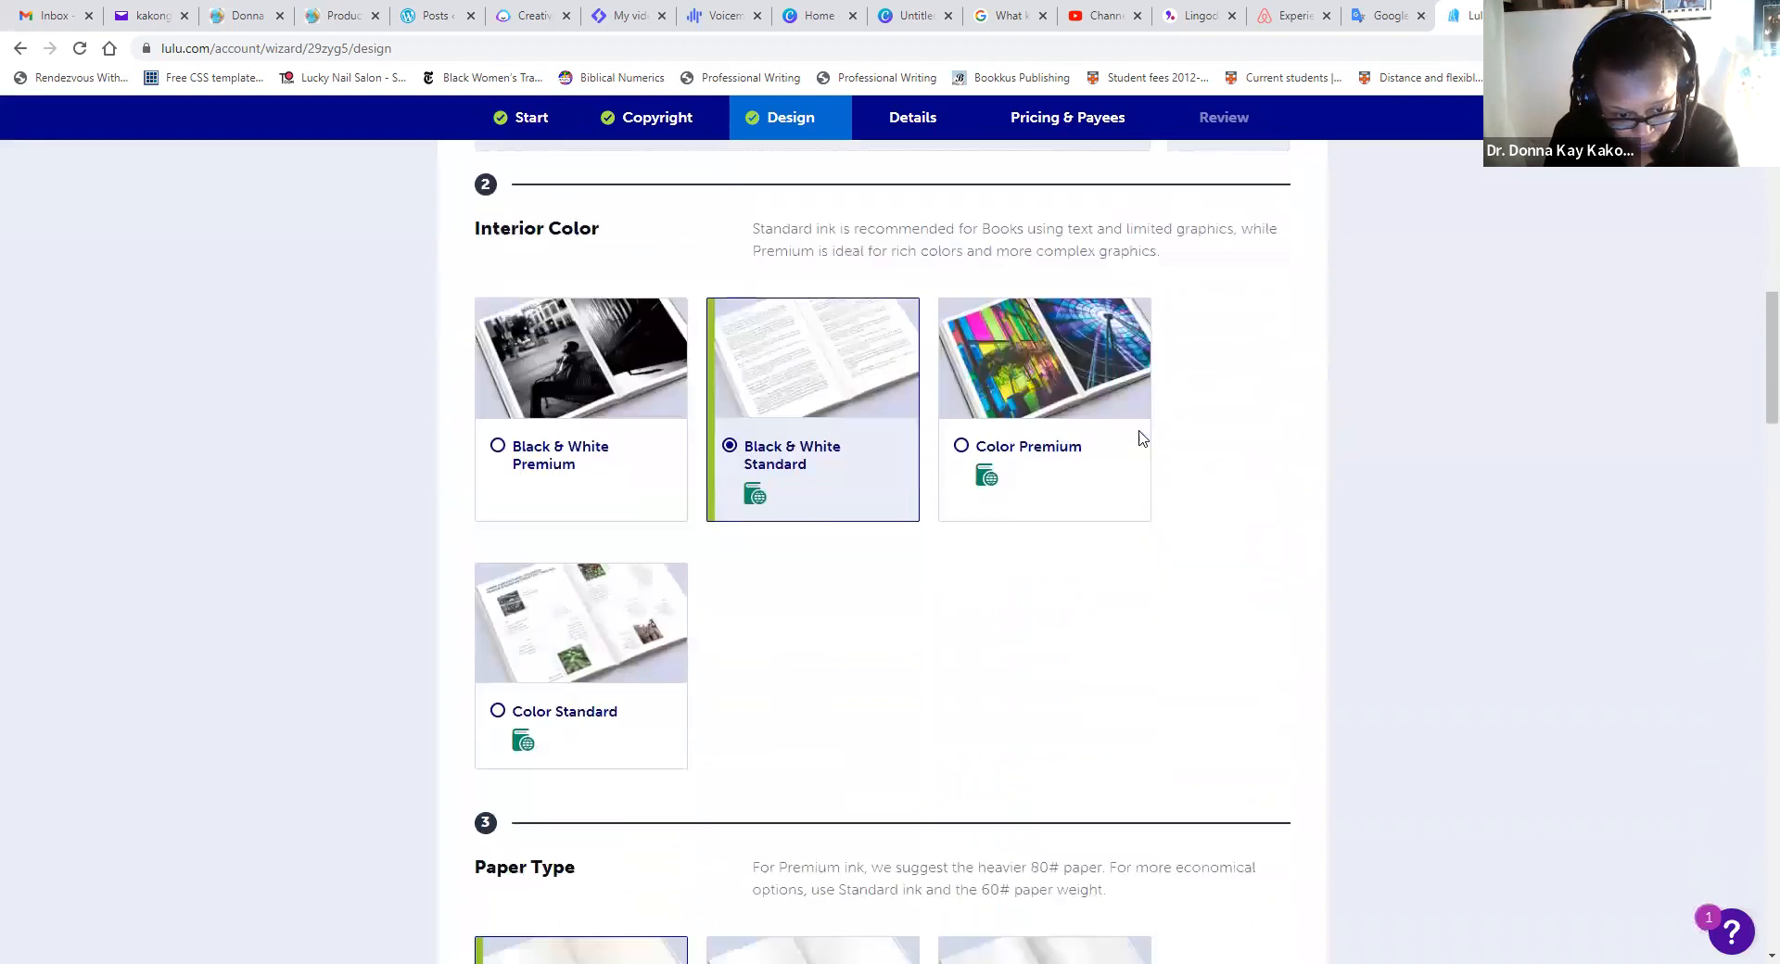
scroll(1134, 441, down, 11)
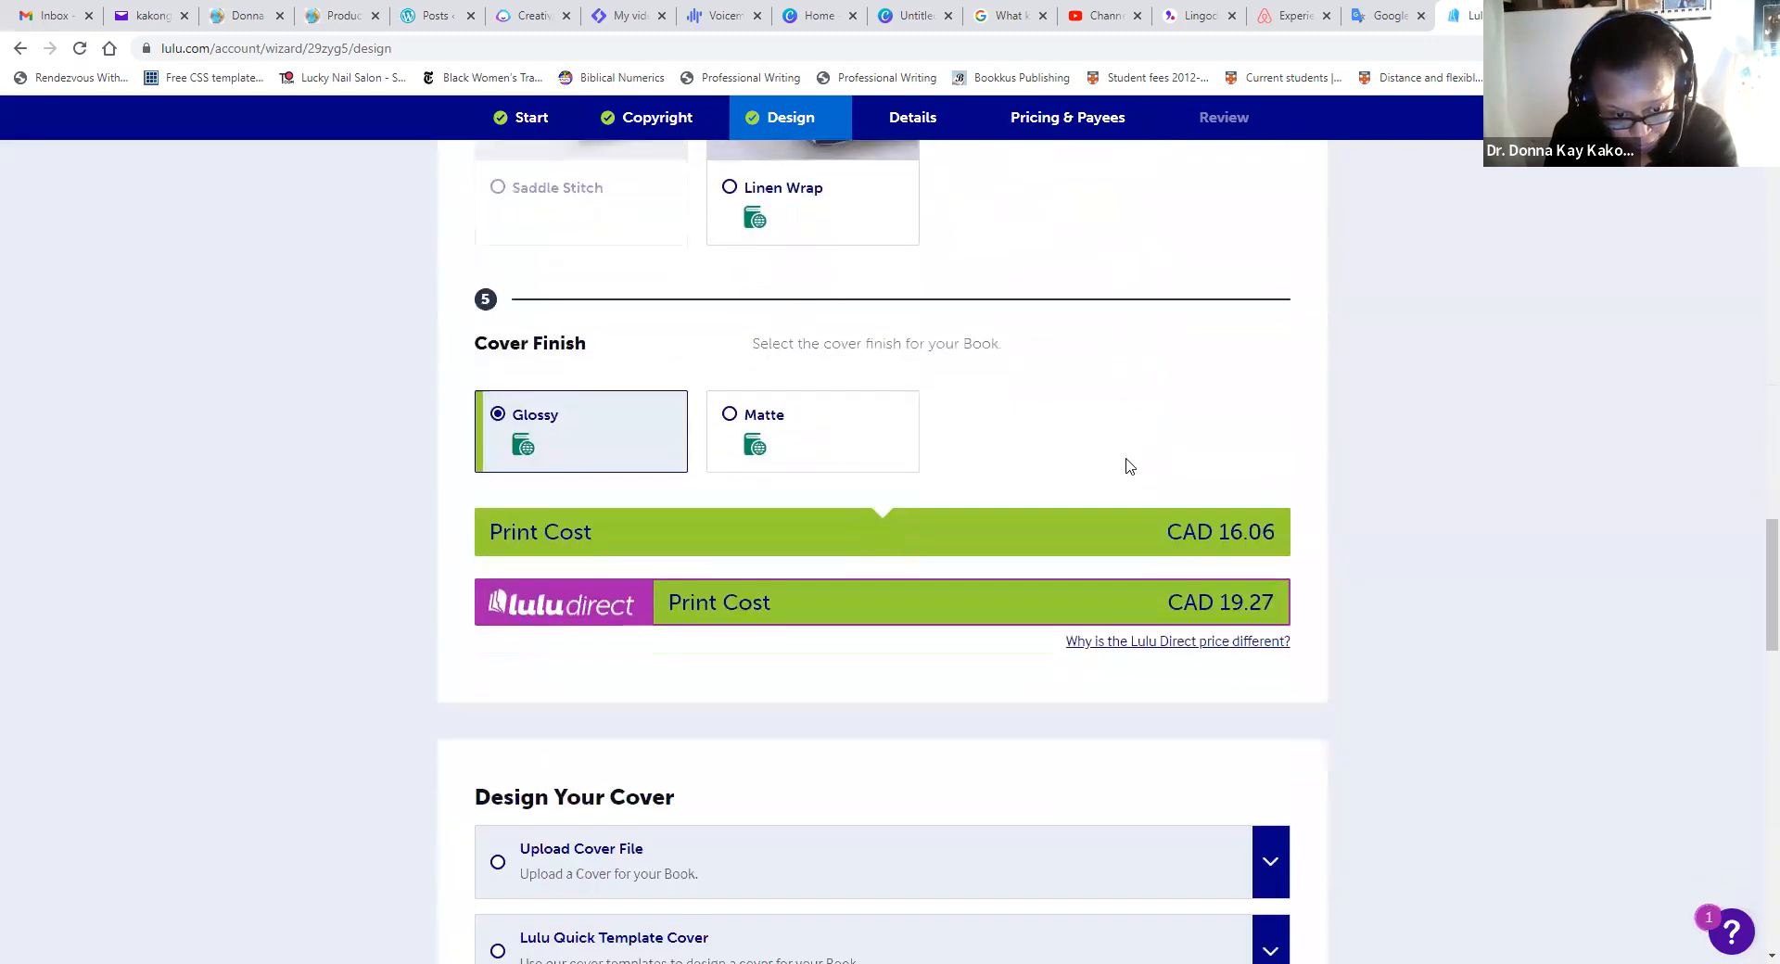
scroll(993, 501, down, 4)
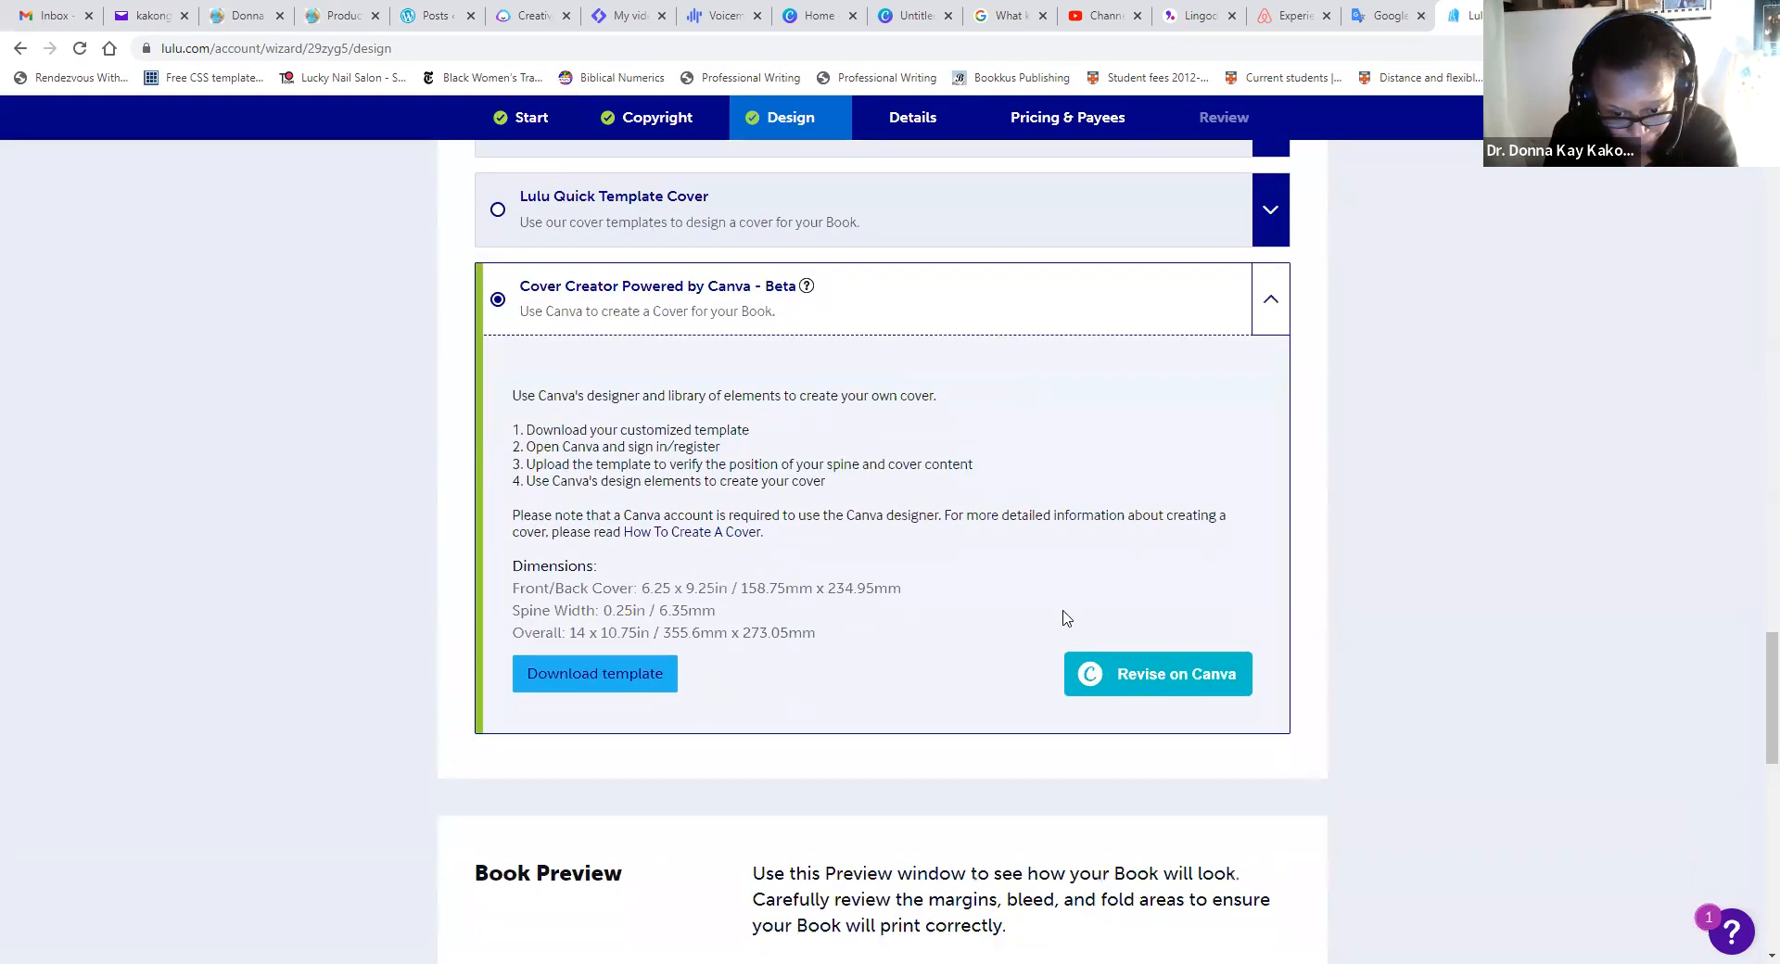
click(1115, 670)
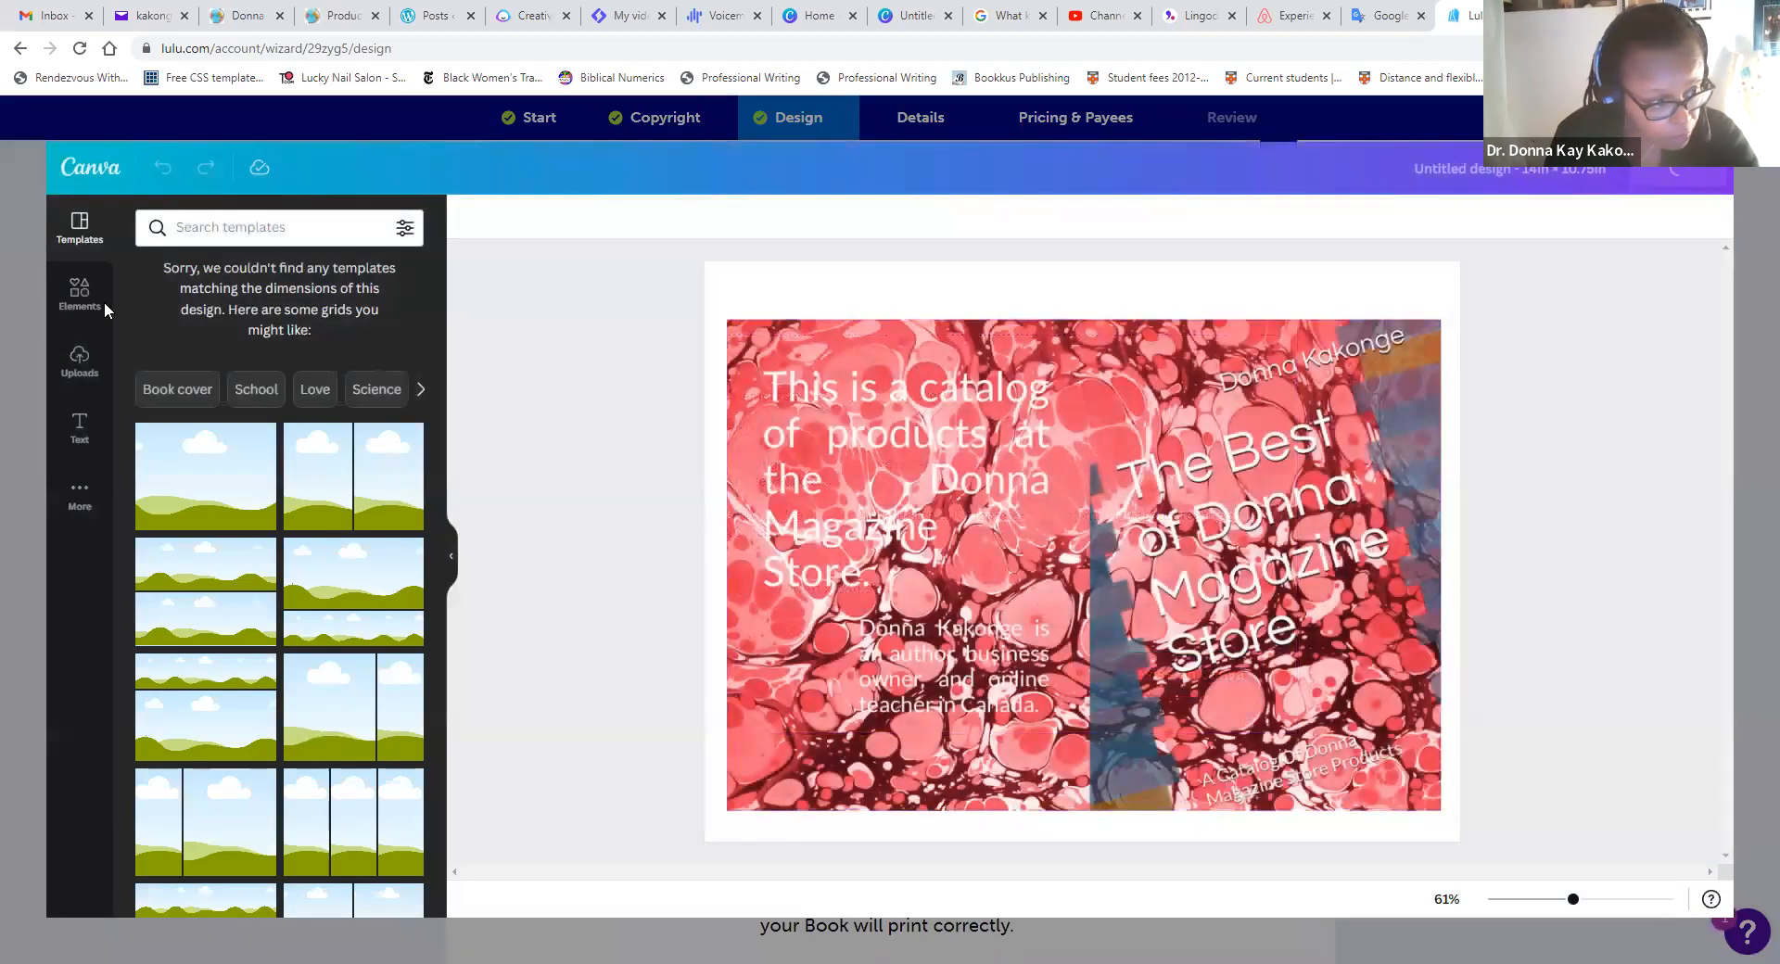
click(74, 364)
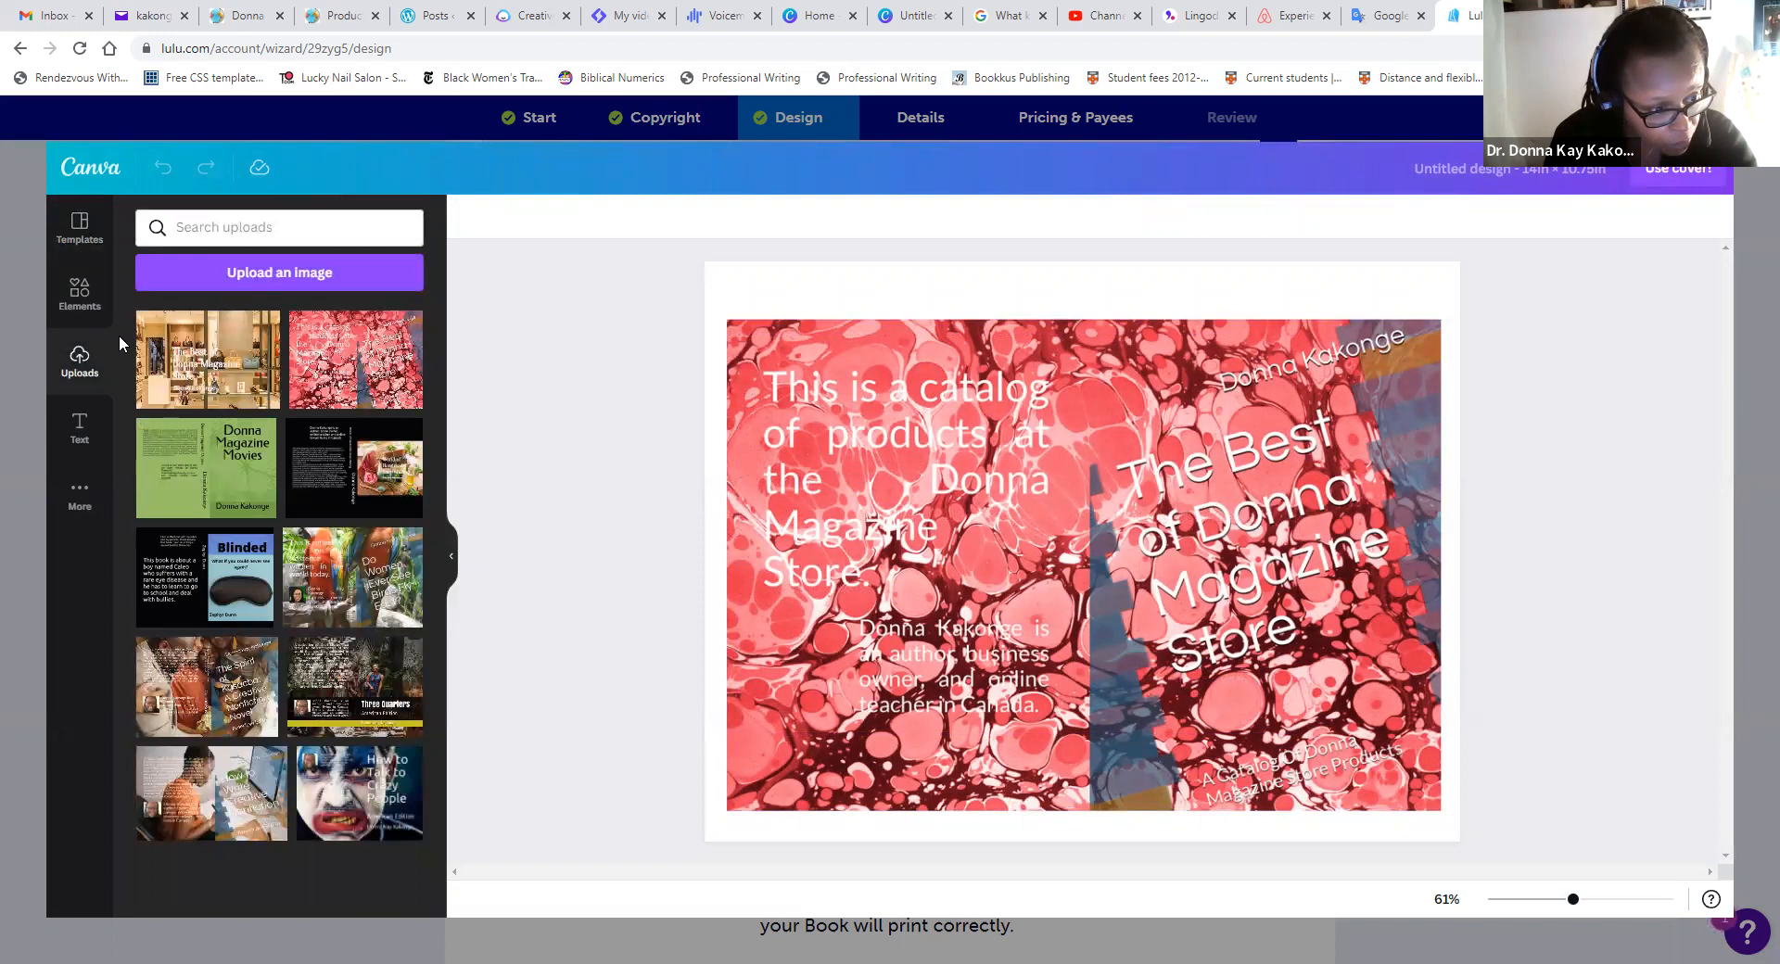
click(217, 274)
click(189, 226)
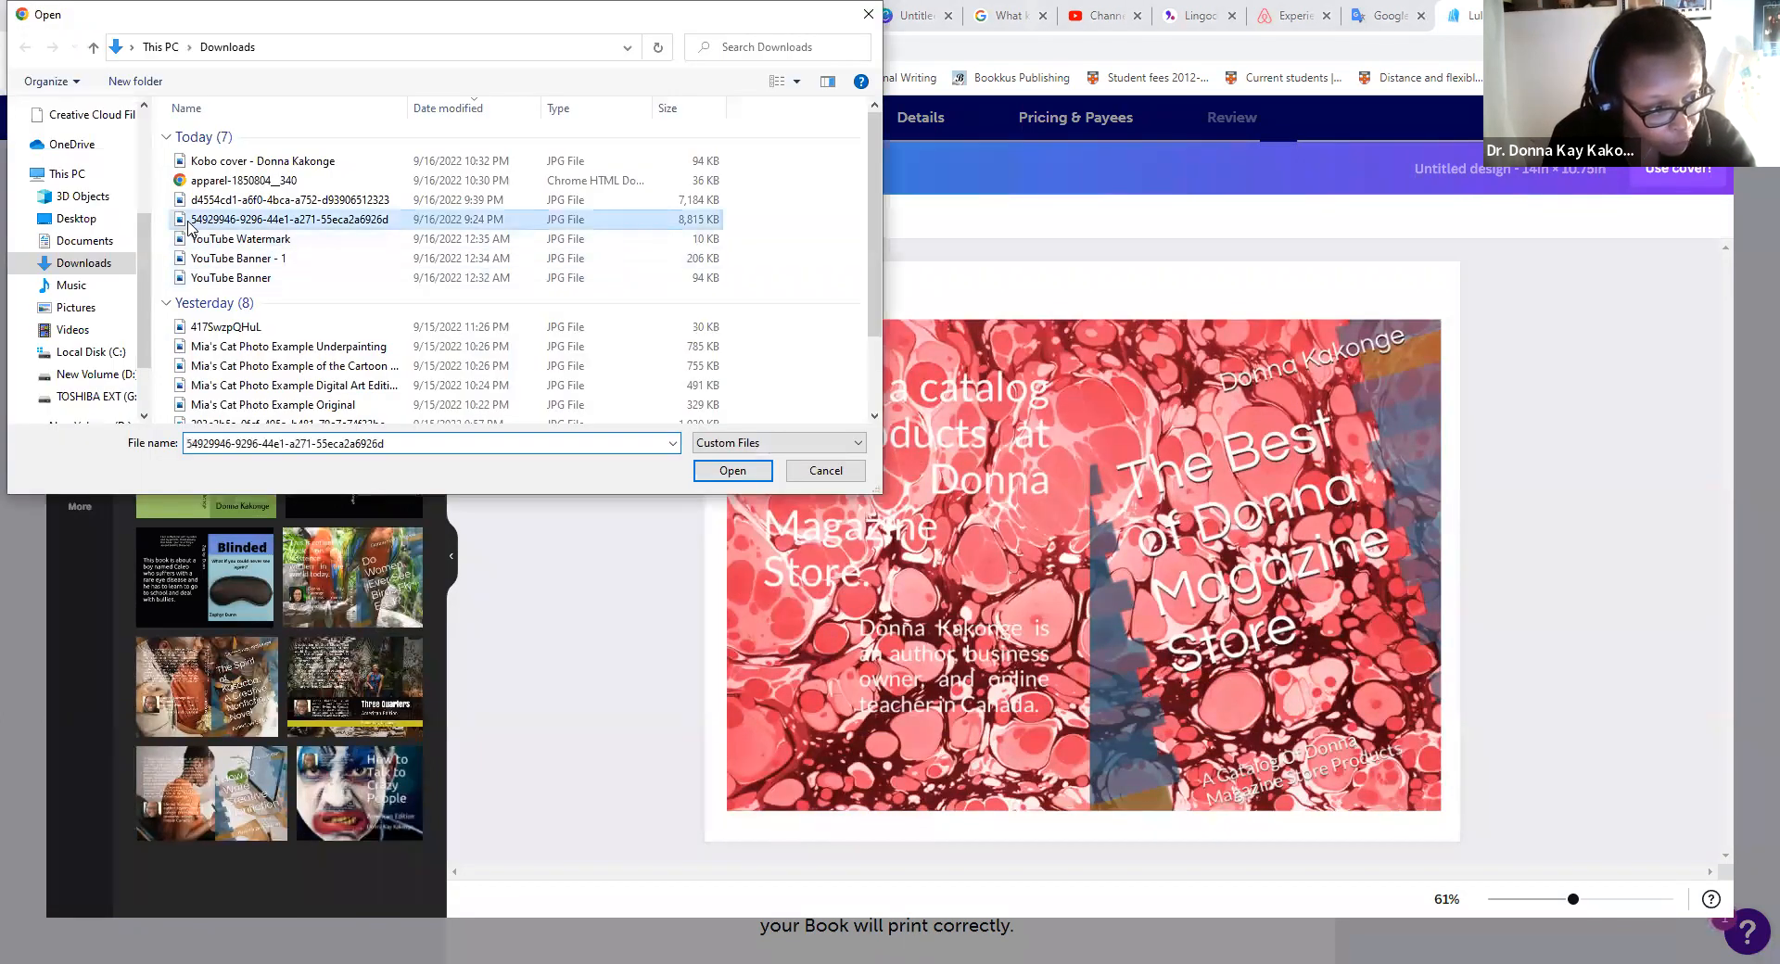
double_click(189, 227)
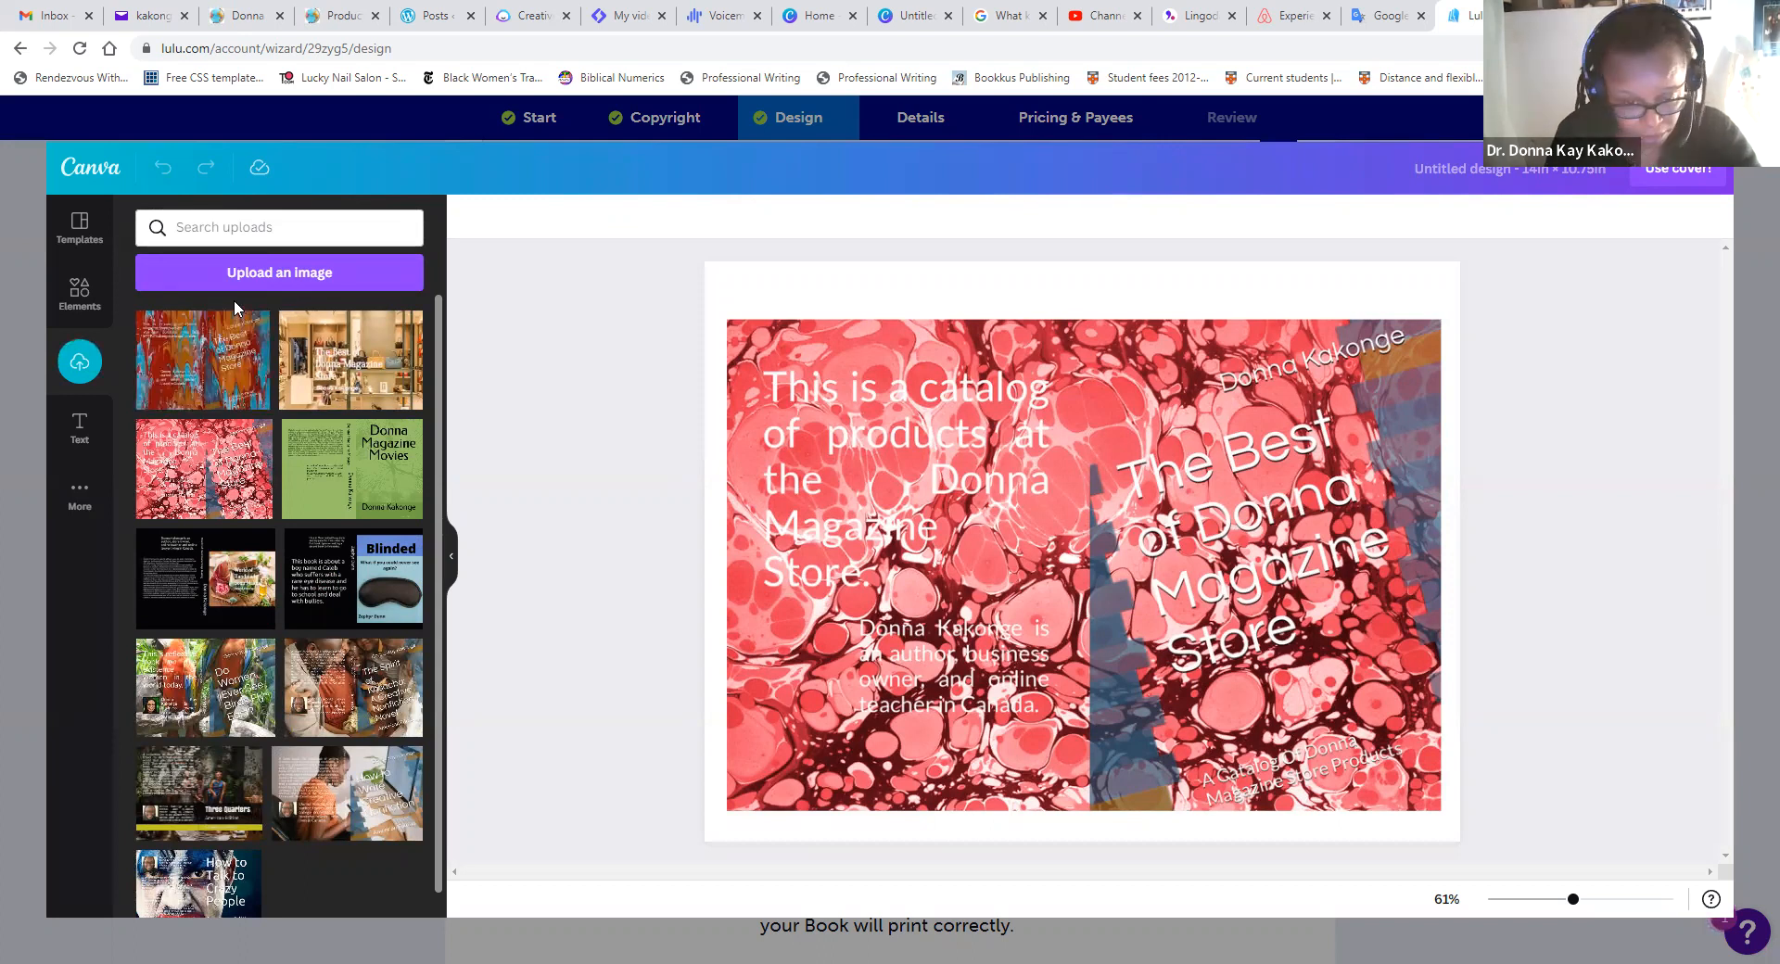
- Replace the pink marbled cover image with the newly uploaded blue and red one, and use the design as the book's cover
click(865, 471)
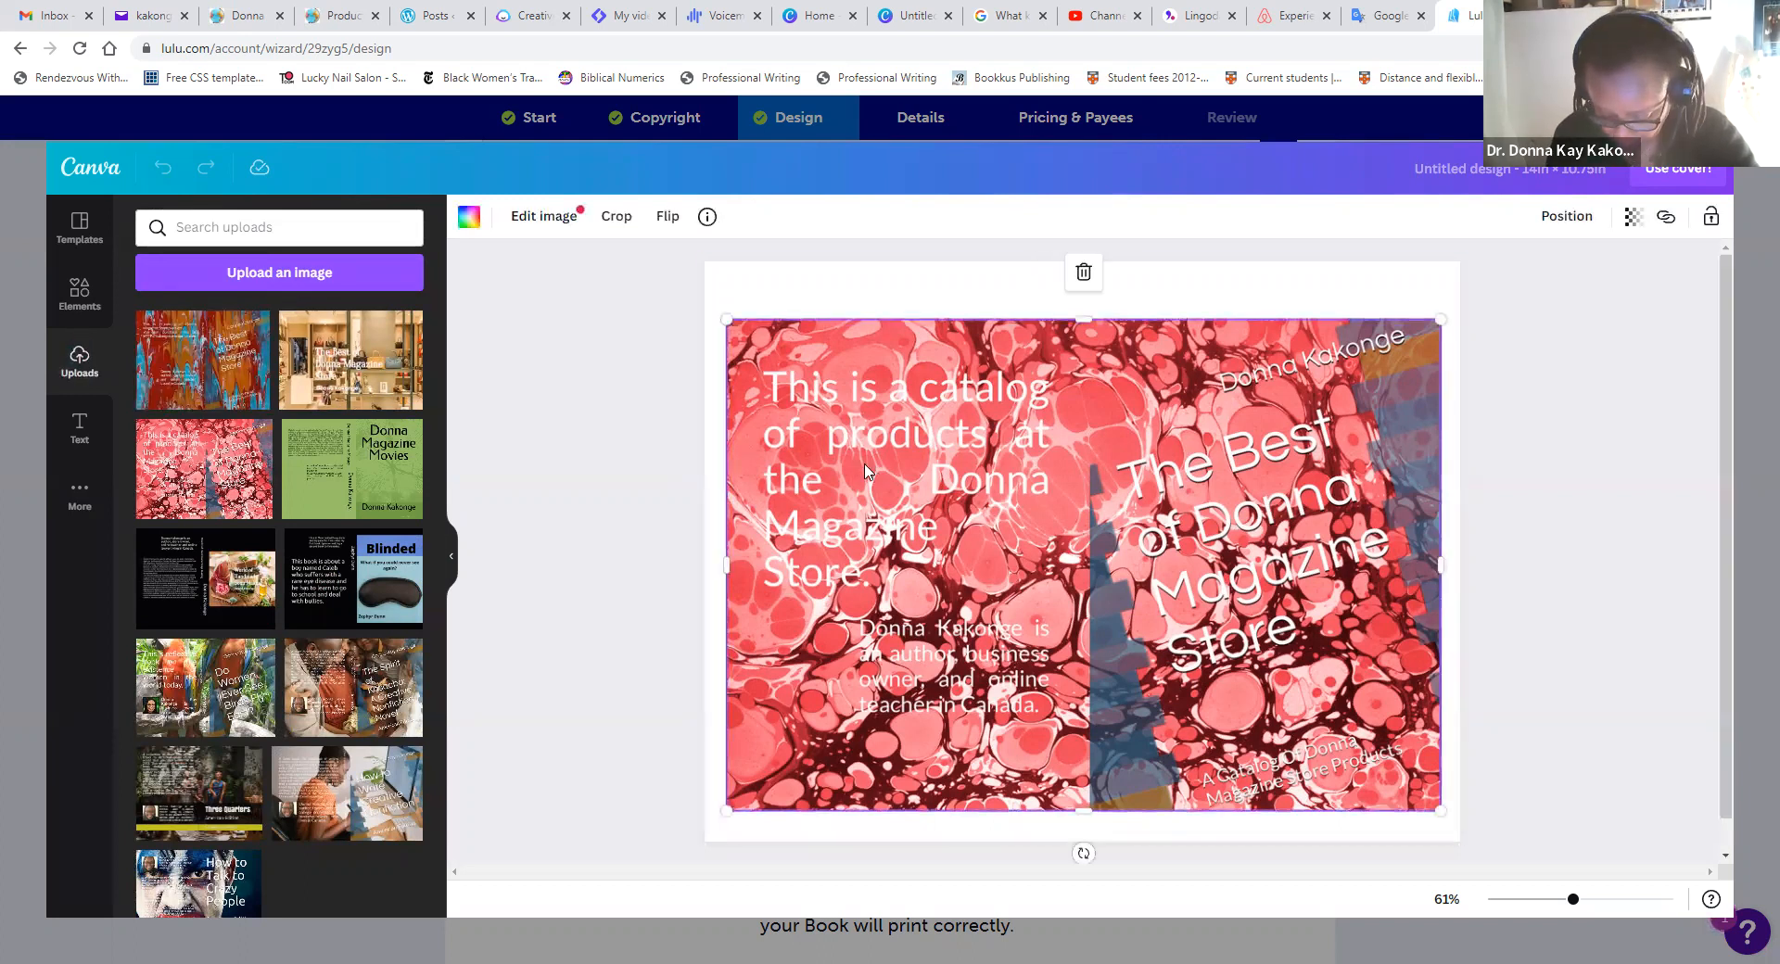
key(Delete)
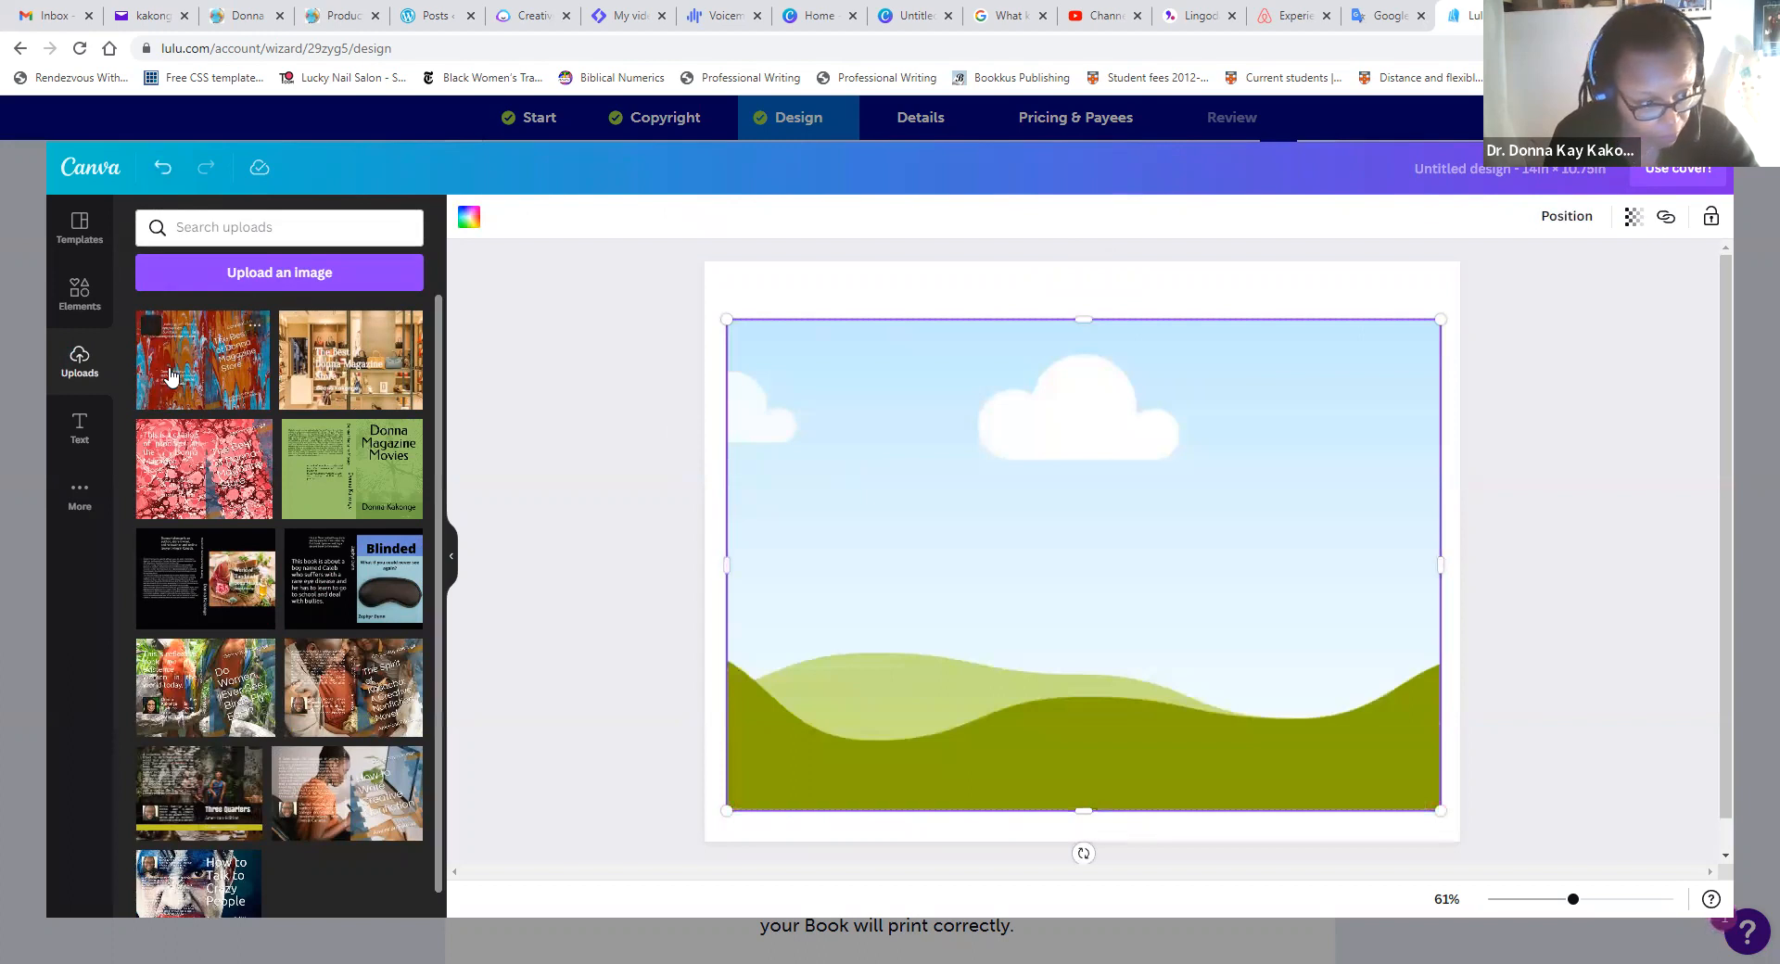
drag(202, 376, 886, 445)
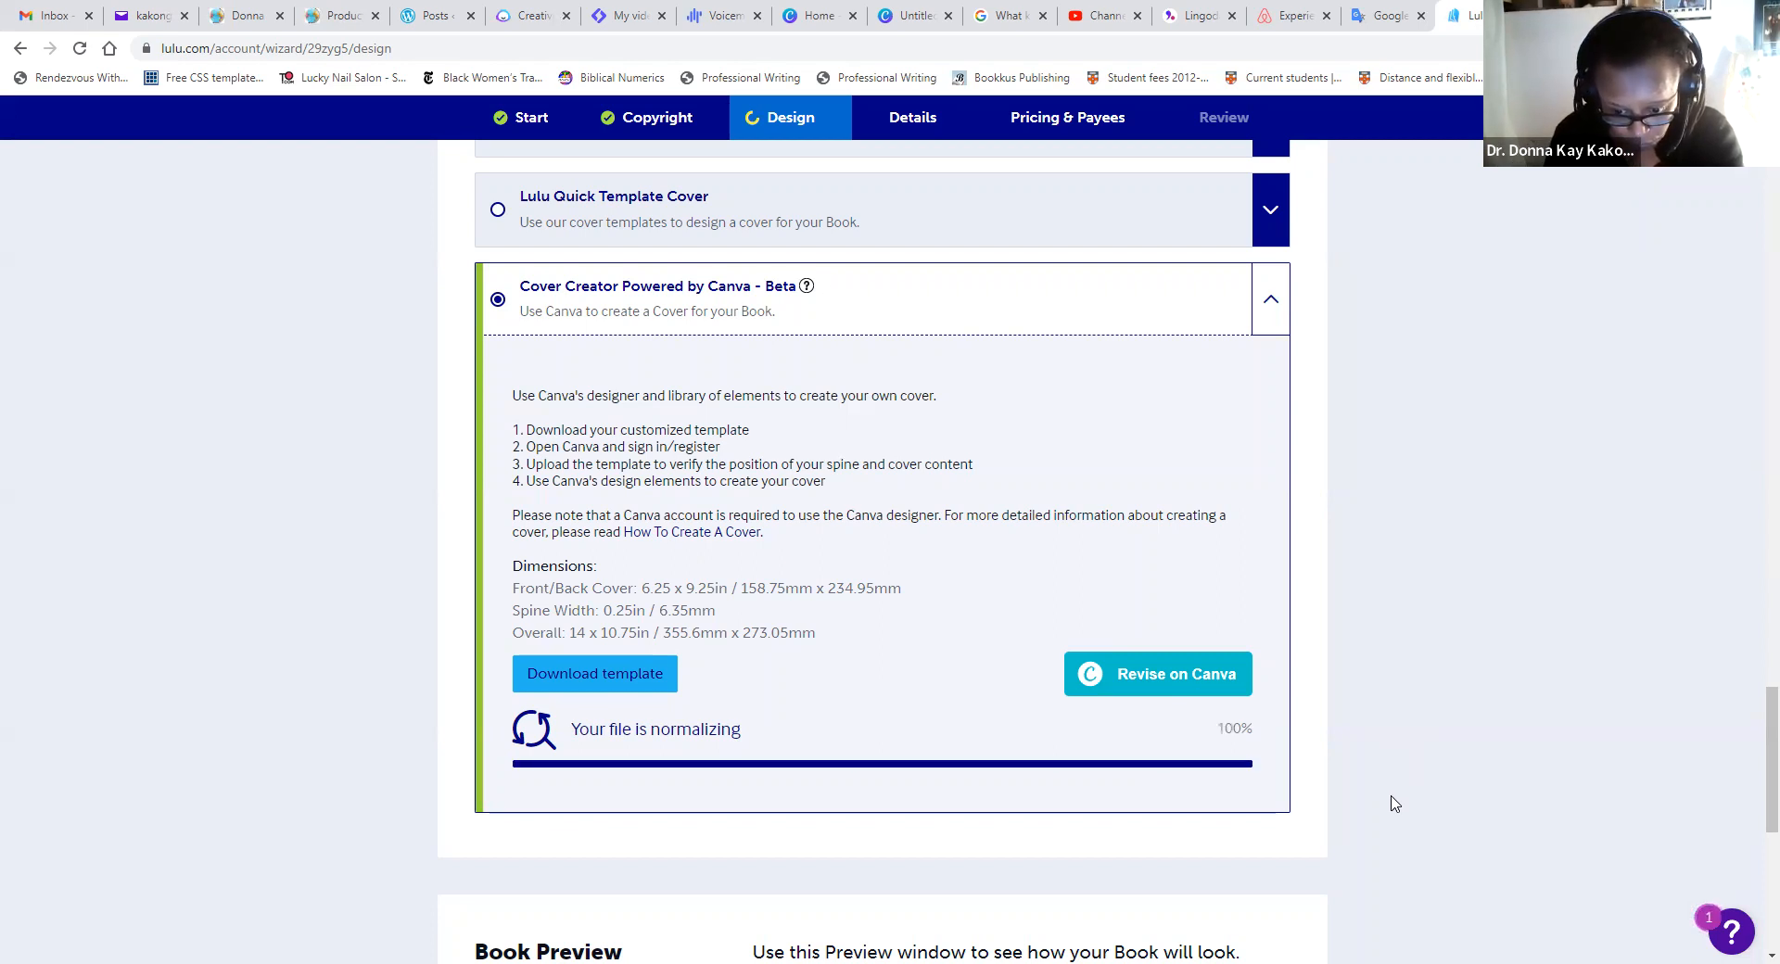
scroll(1373, 811, down, 5)
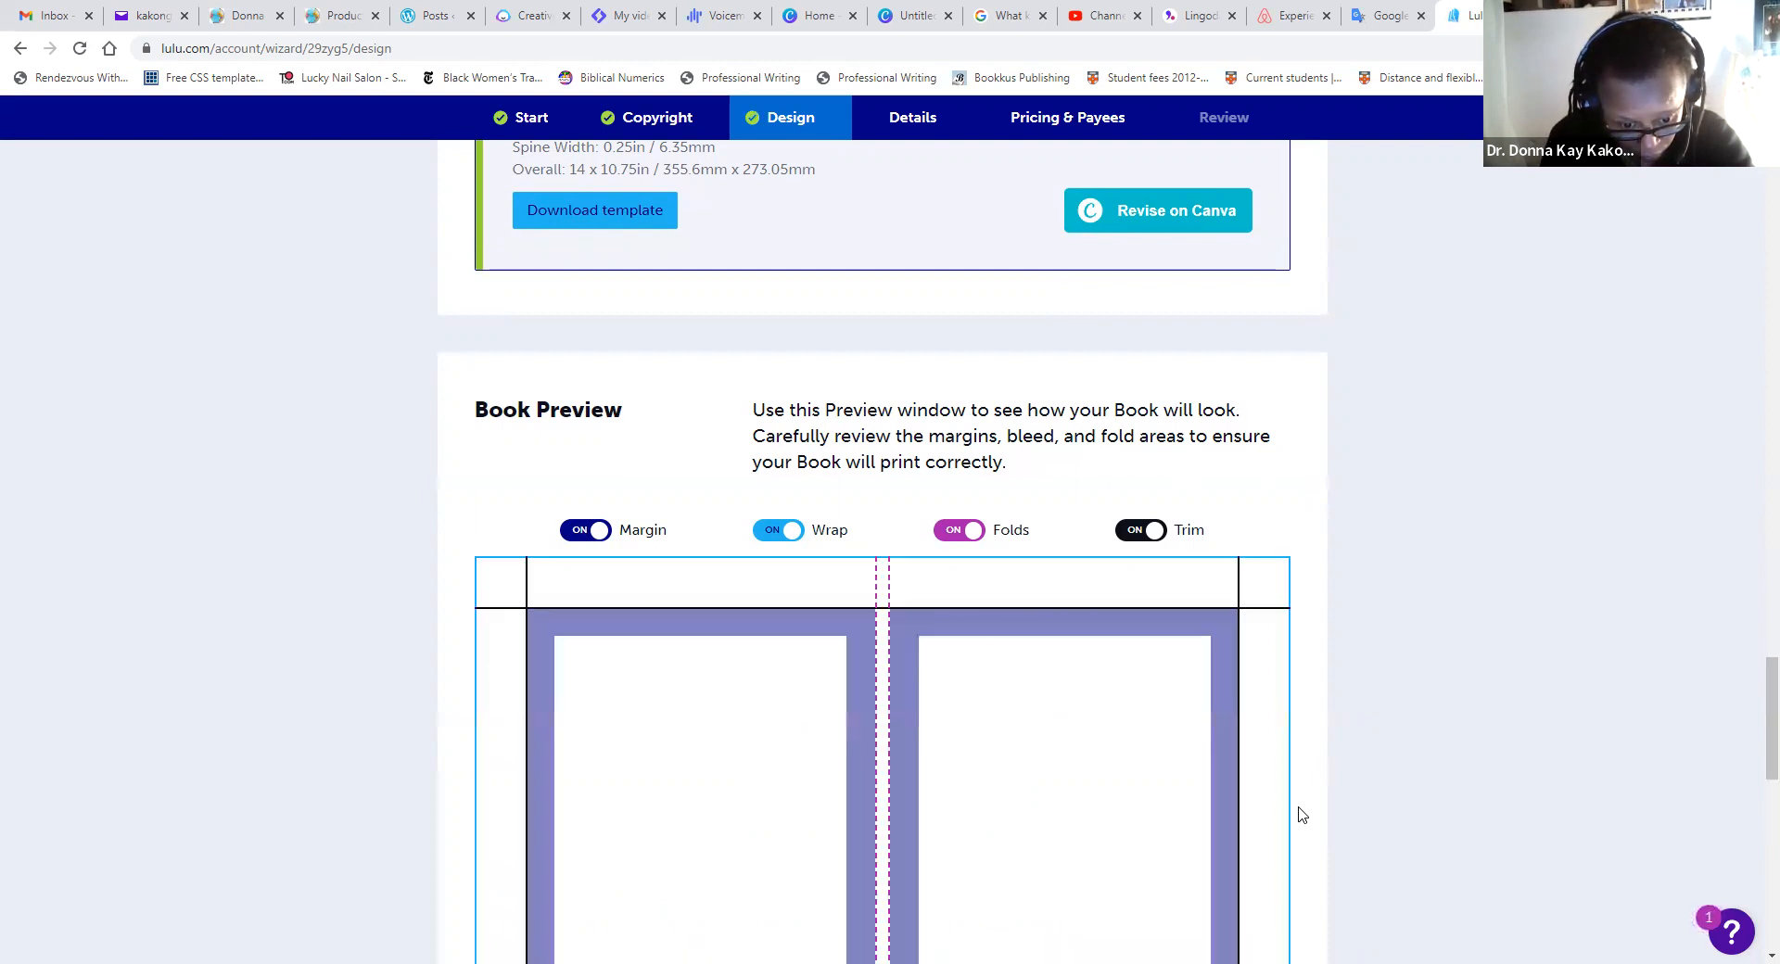
- Turn off the Margin, Wrap, Folds and Trim guides in the book preview of the new cover
scroll(1148, 736, down, 2)
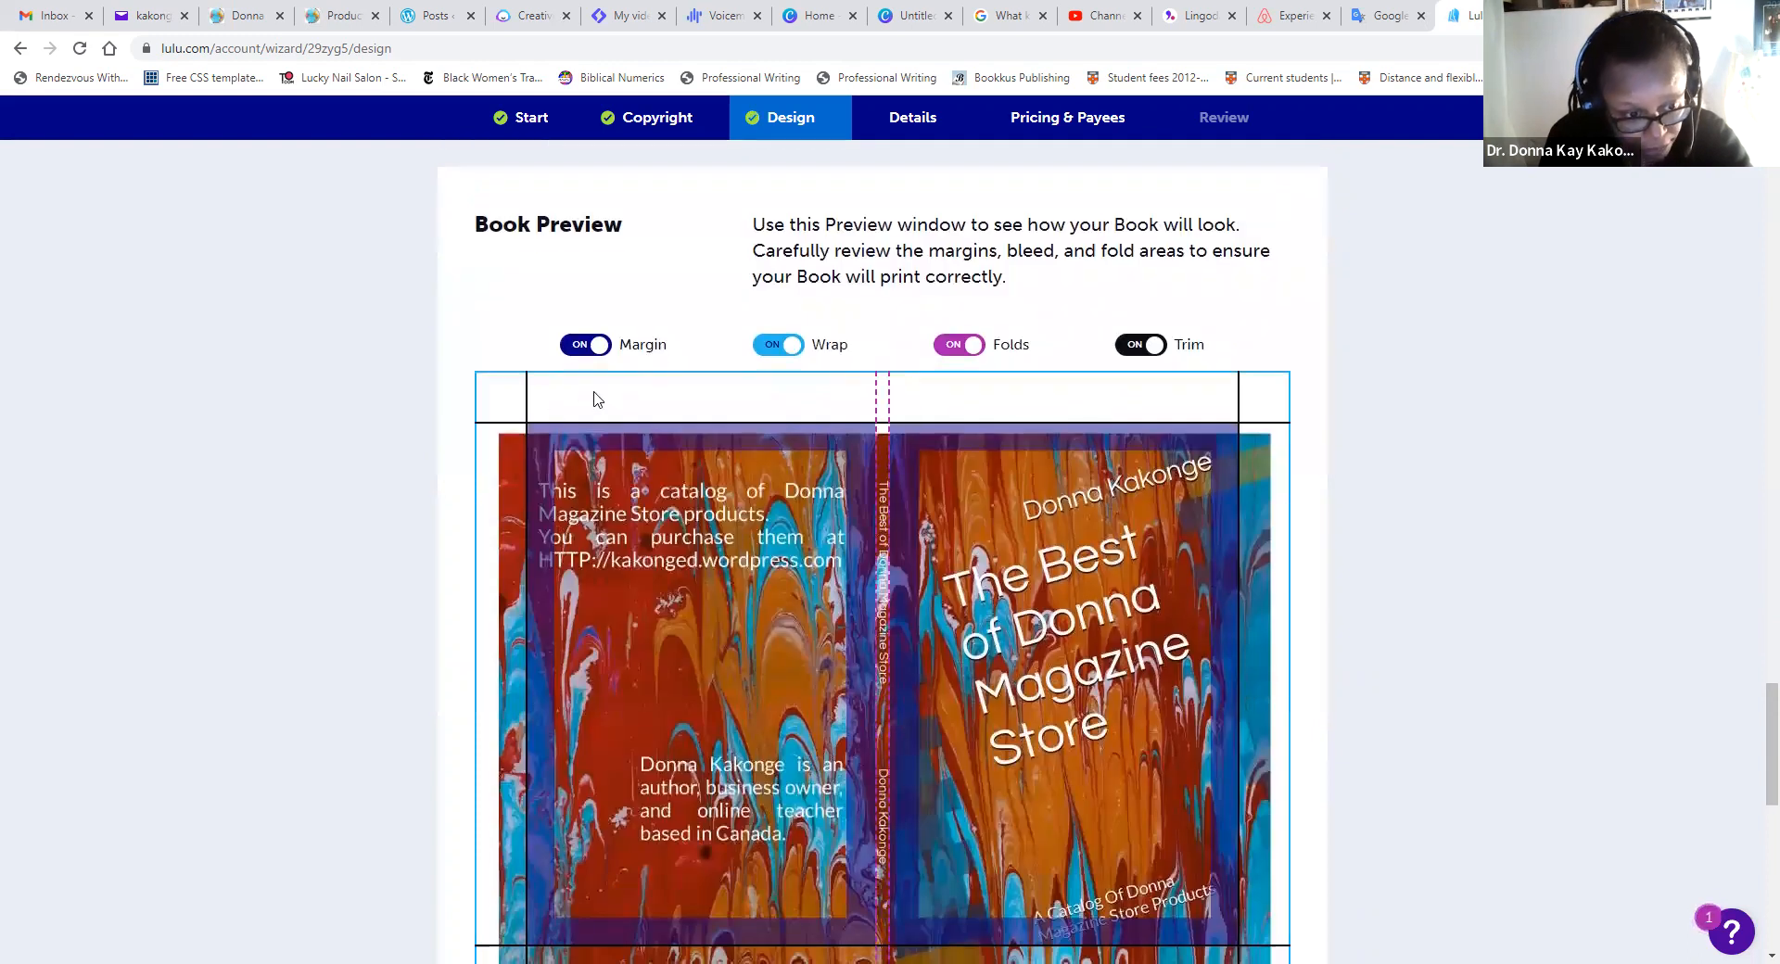
click(580, 347)
click(770, 347)
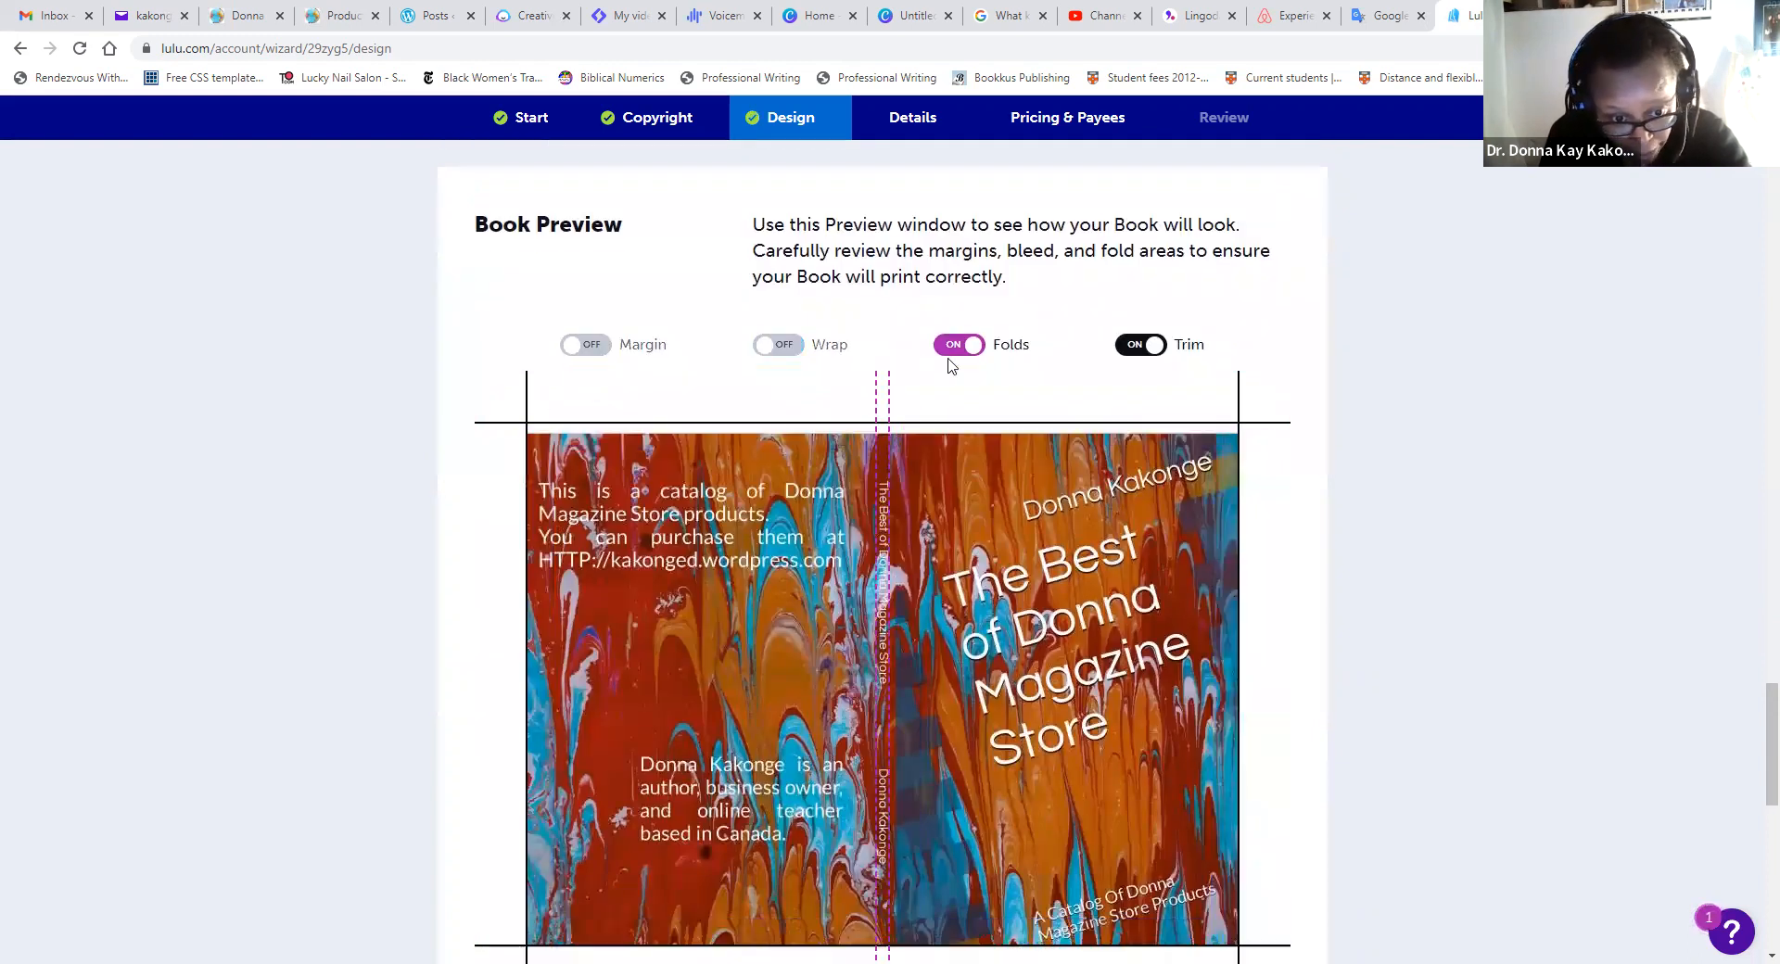
click(957, 344)
click(1139, 345)
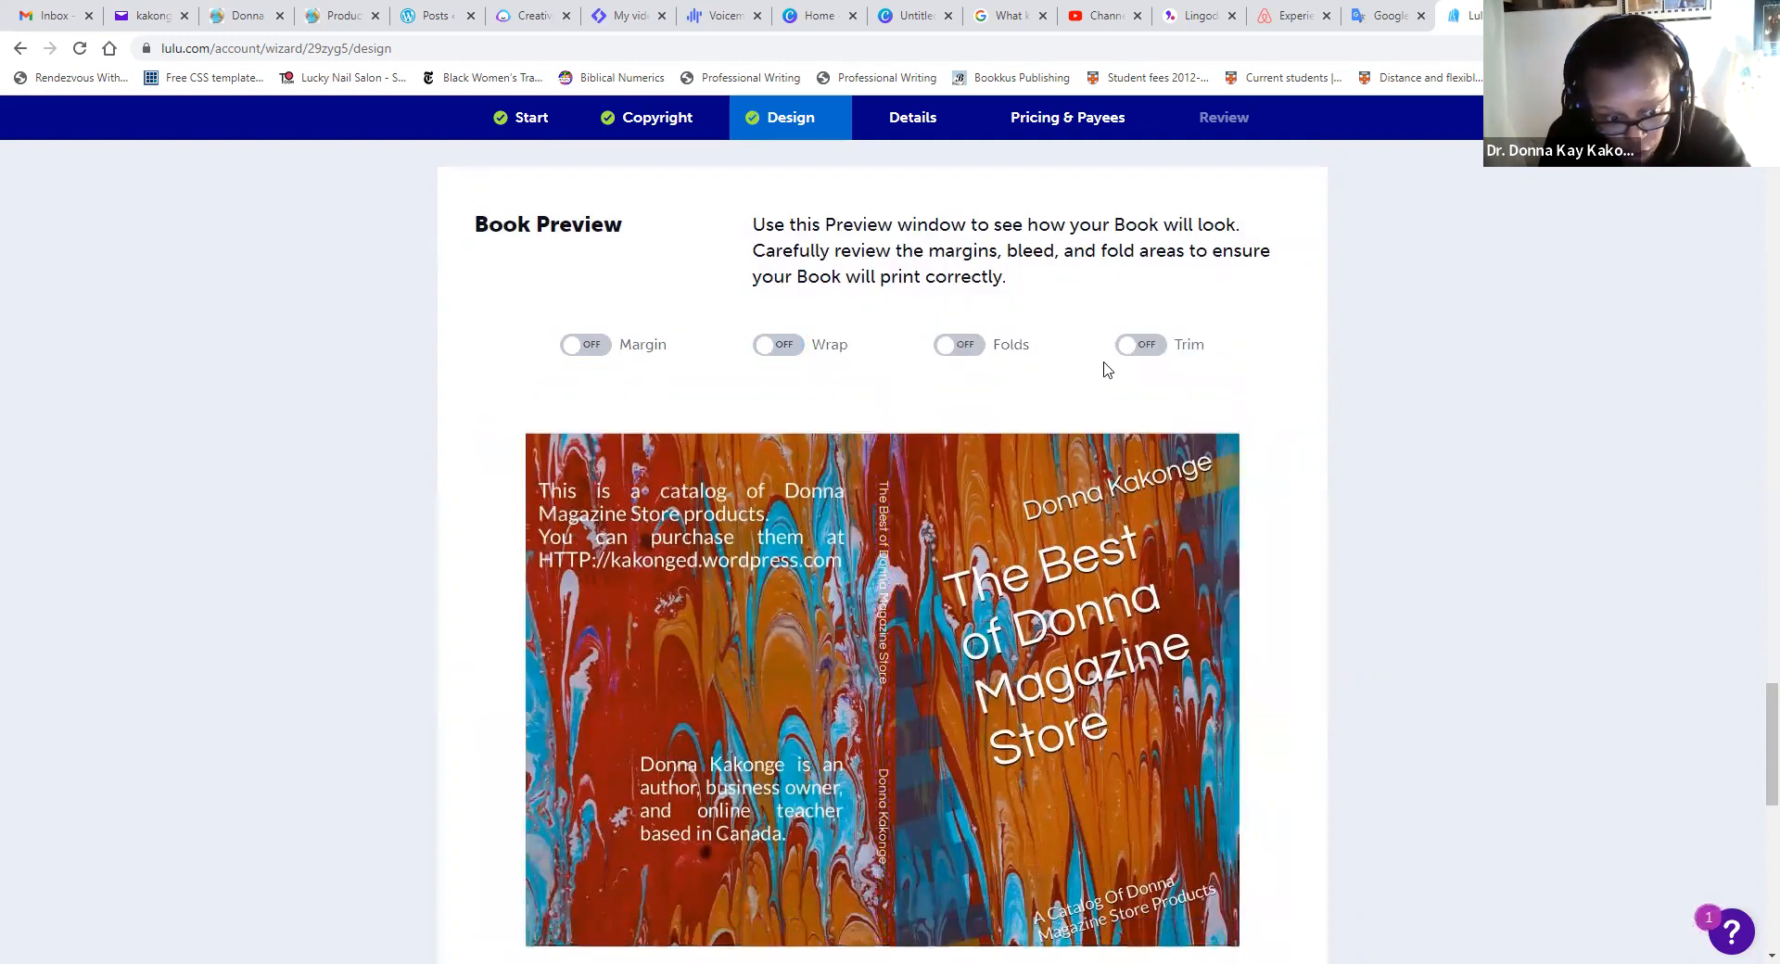
- Review the cover preview, the important printing information and the book specifications on the Design page
scroll(1151, 836, down, 3)
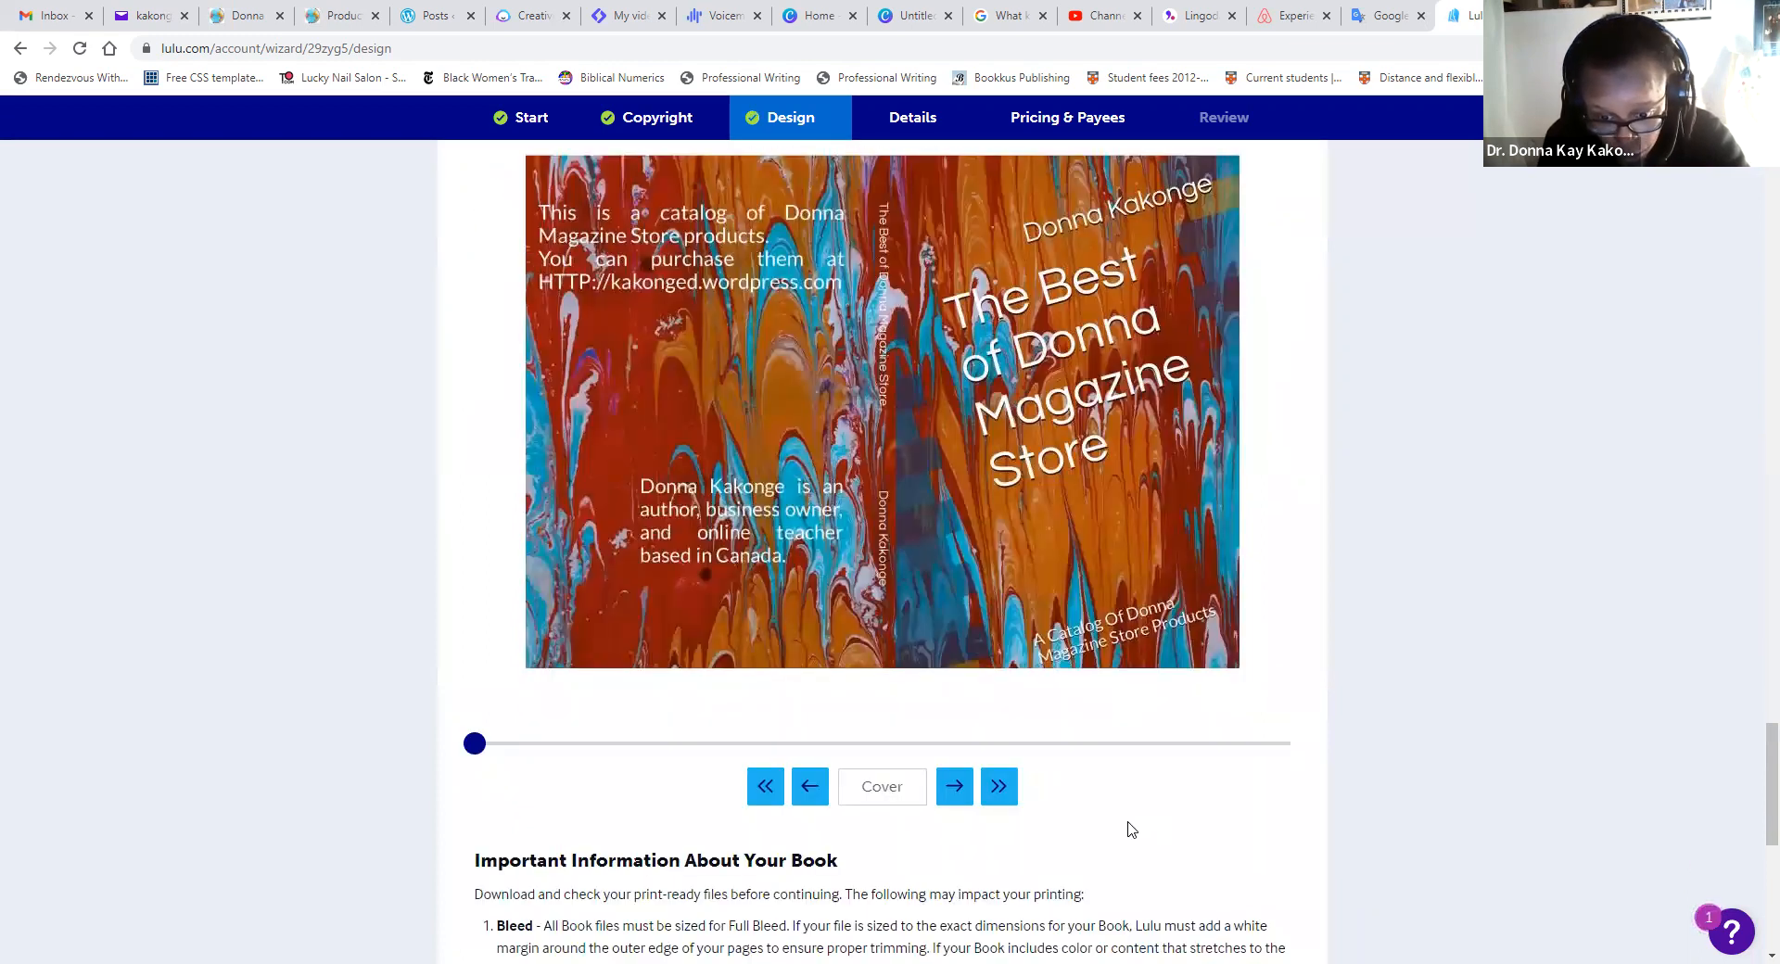
scroll(1119, 819, up, 2)
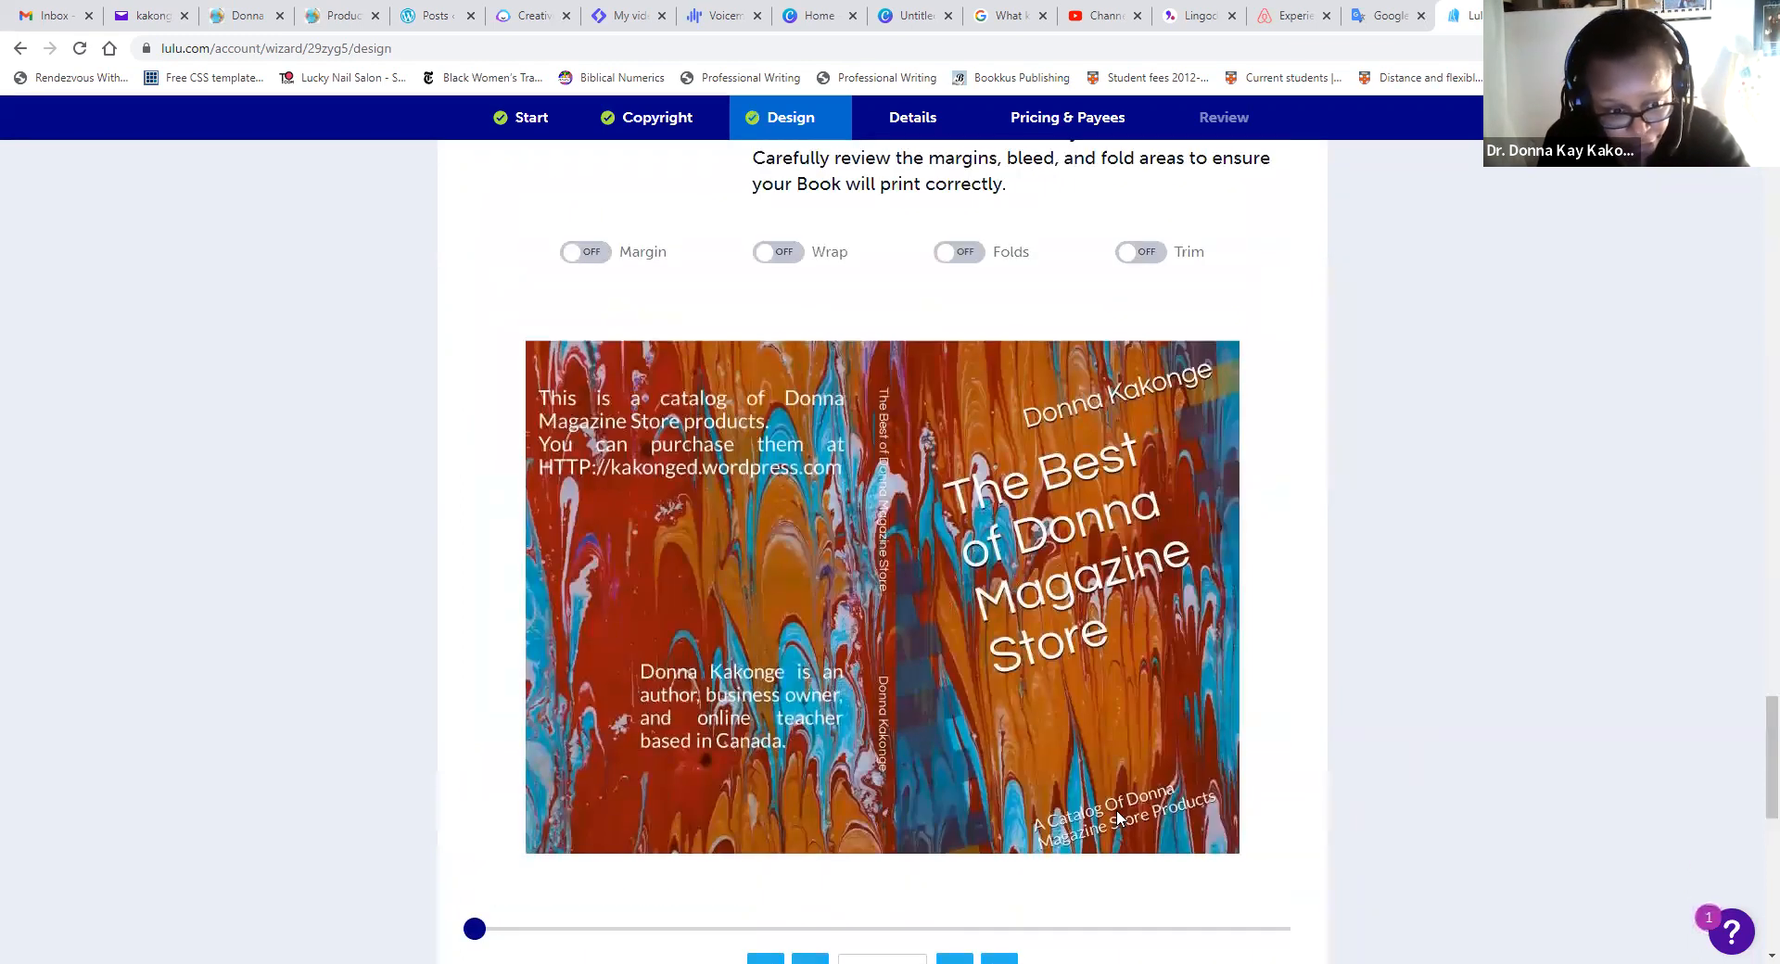
scroll(1113, 811, down, 4)
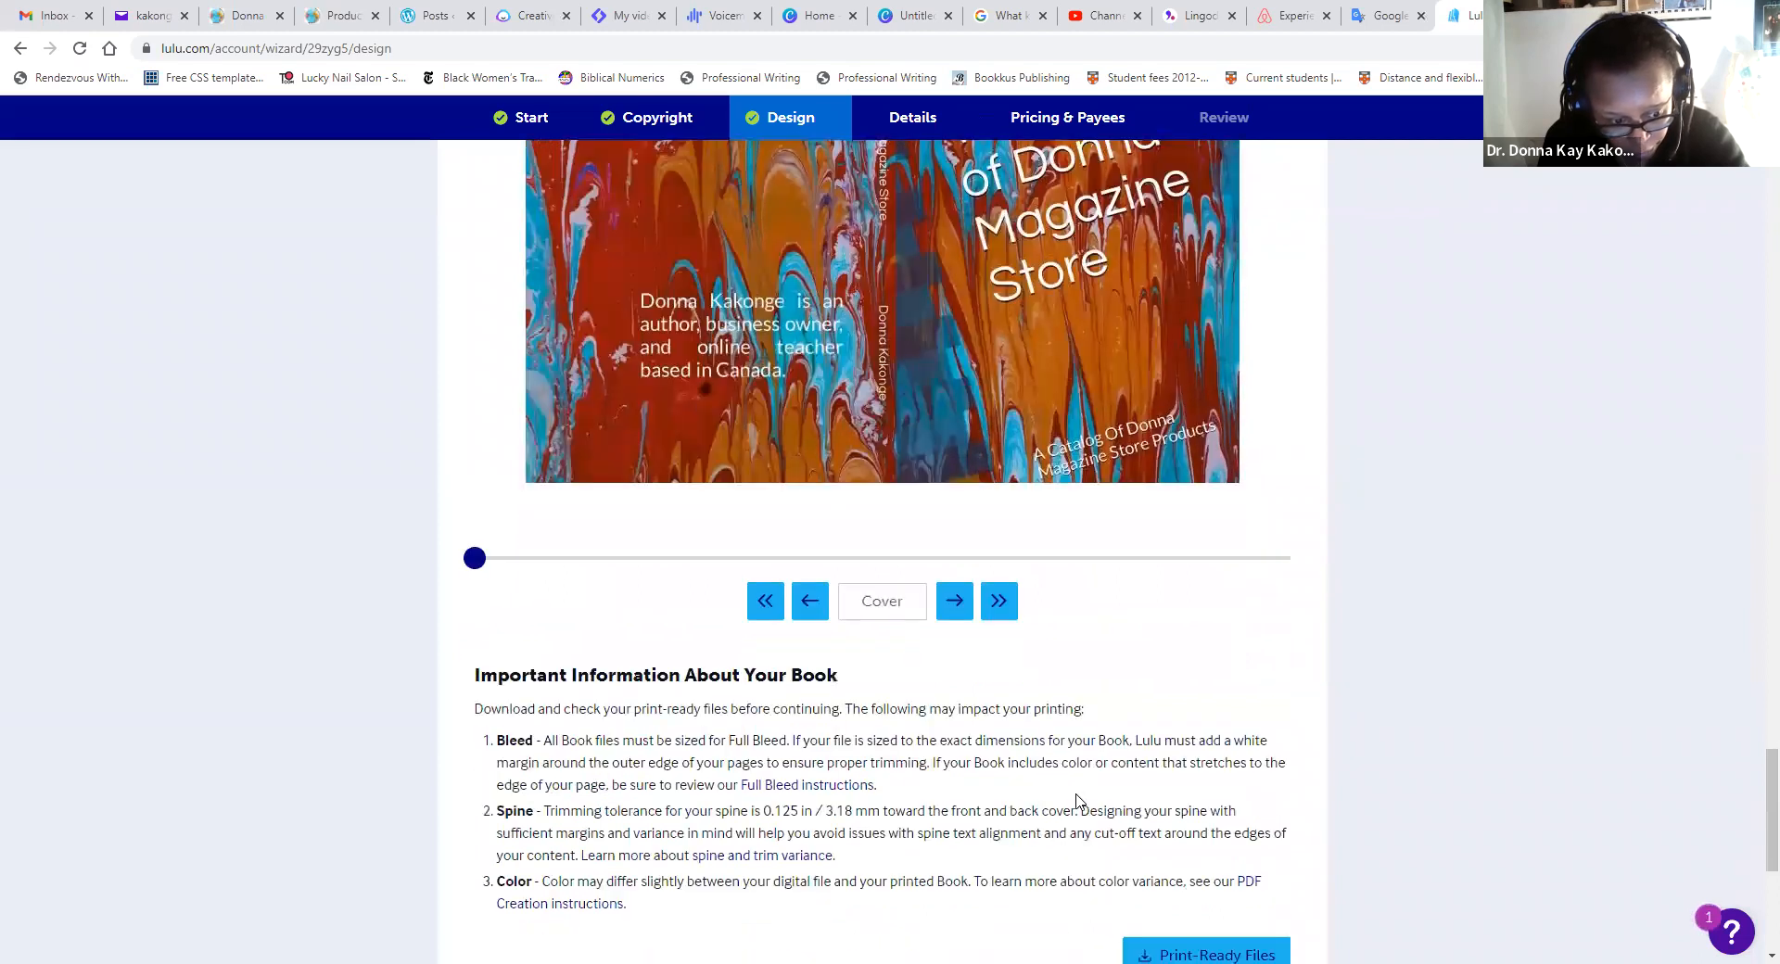
scroll(1075, 799, down, 3)
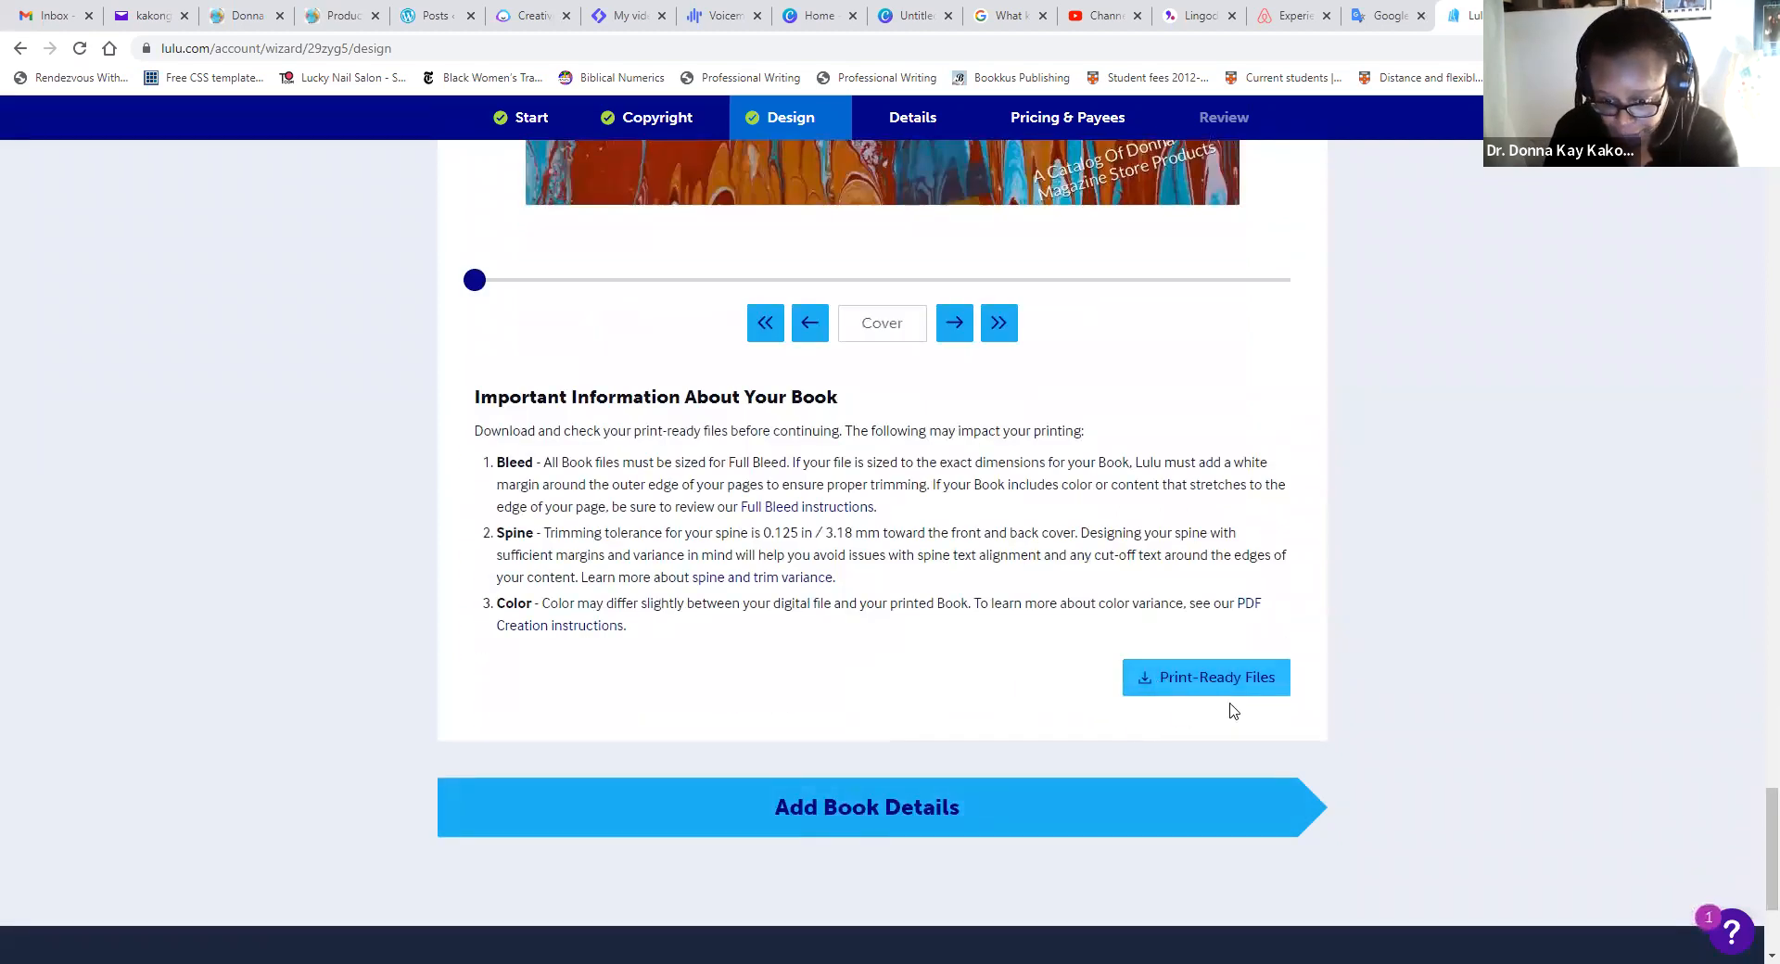
scroll(1008, 686, up, 18)
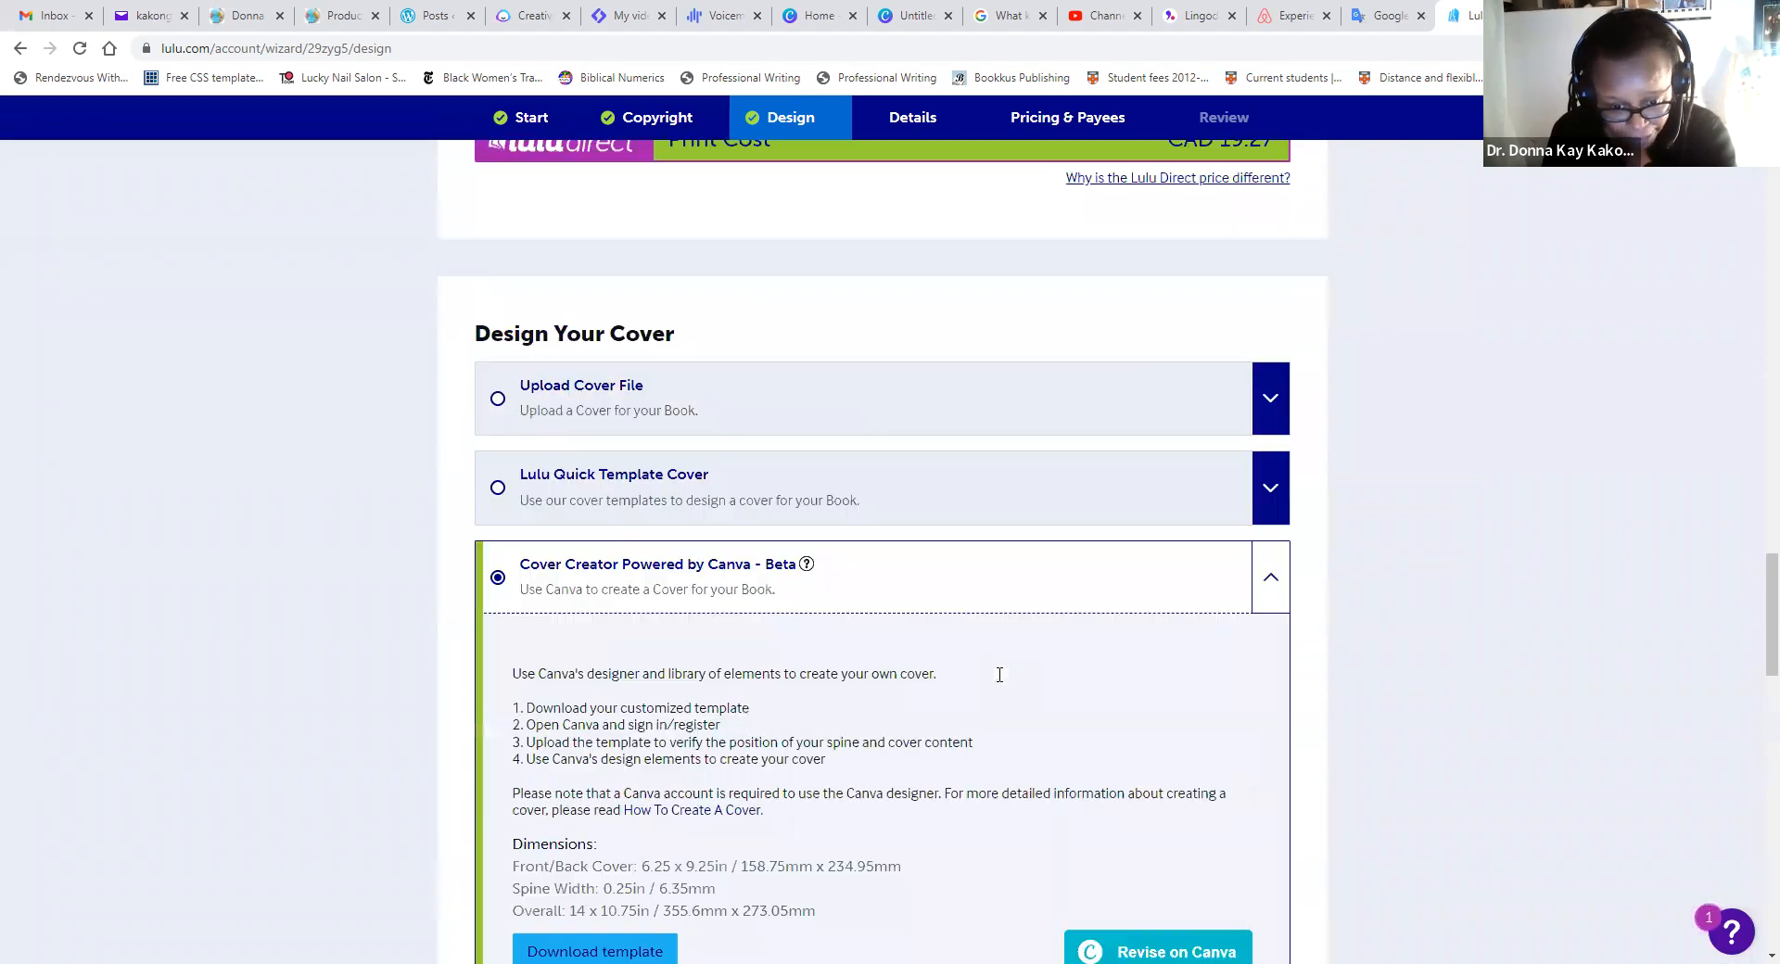
scroll(999, 674, down, 1)
scroll(998, 682, up, 3)
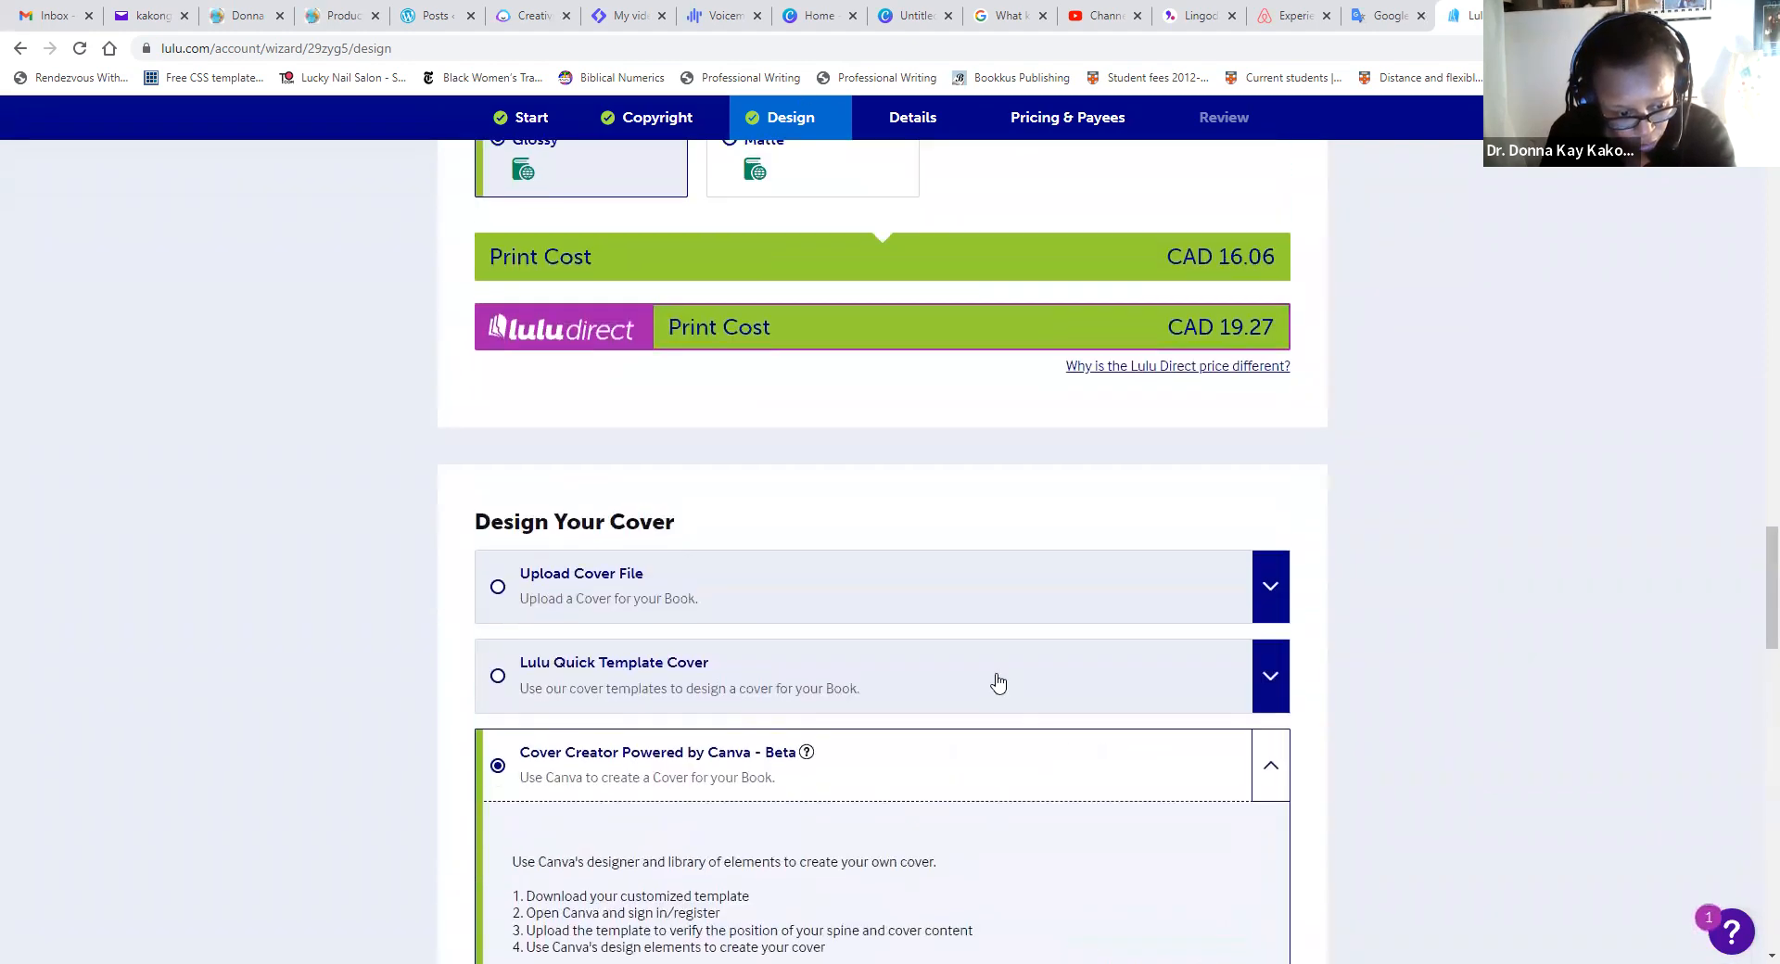
scroll(999, 683, up, 5)
scroll(1000, 682, up, 15)
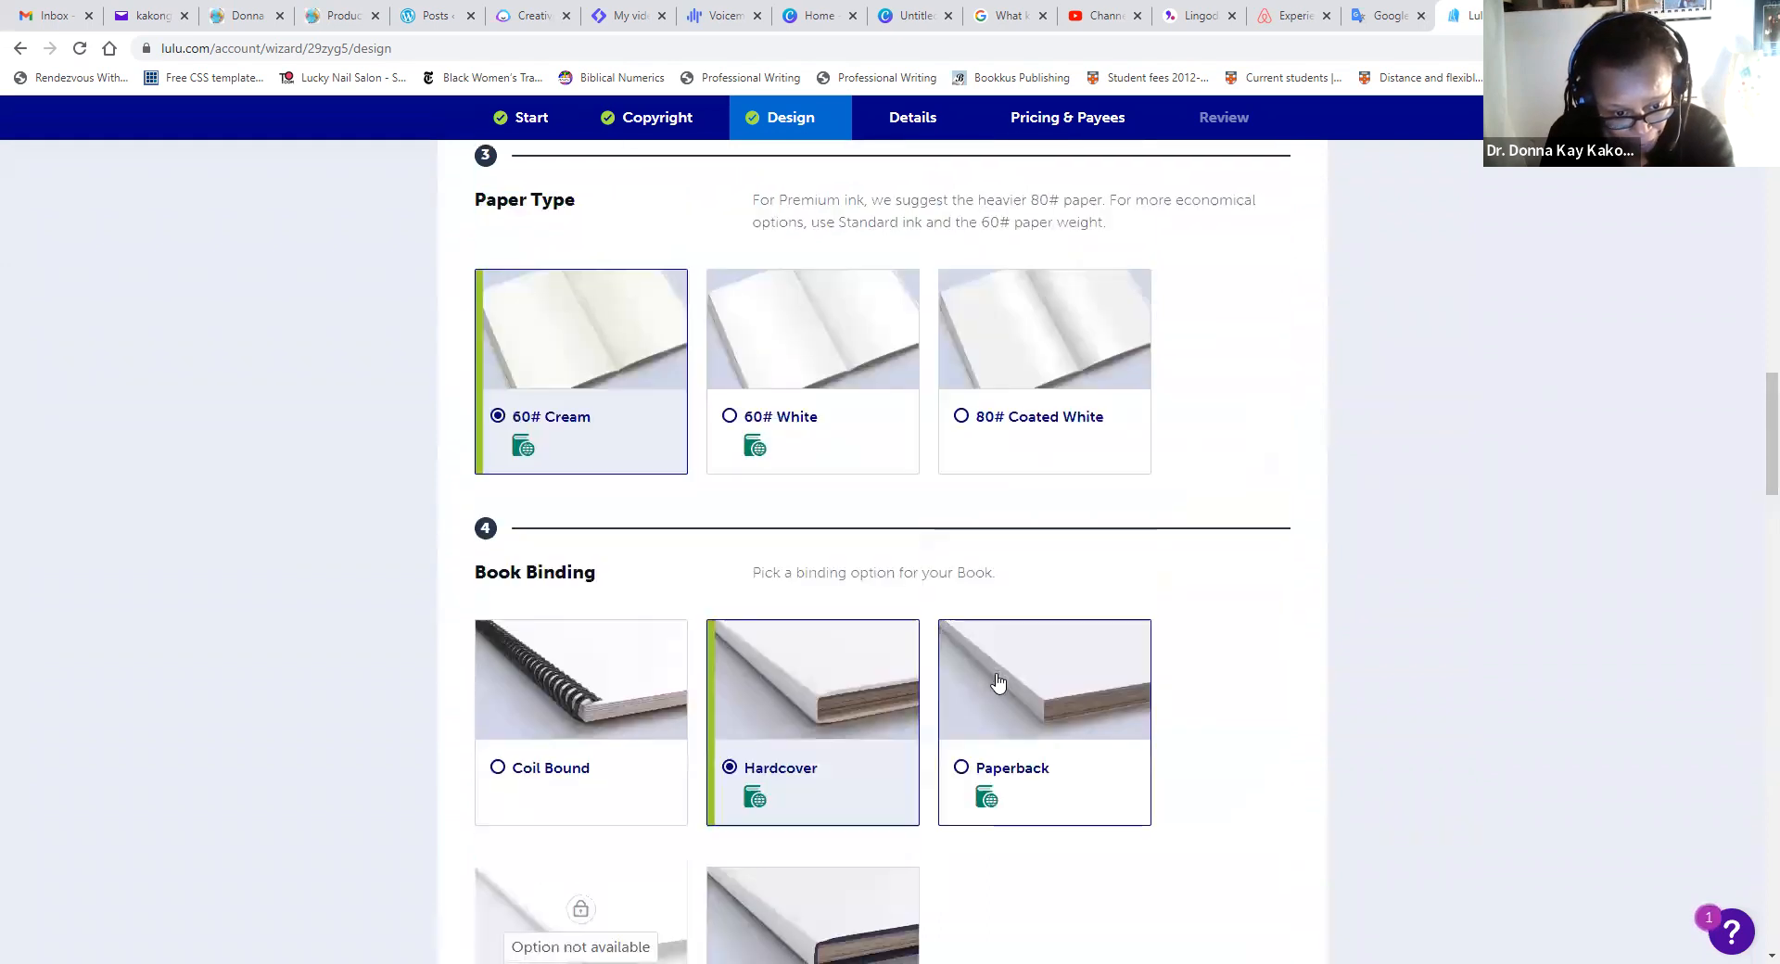
scroll(1000, 681, up, 12)
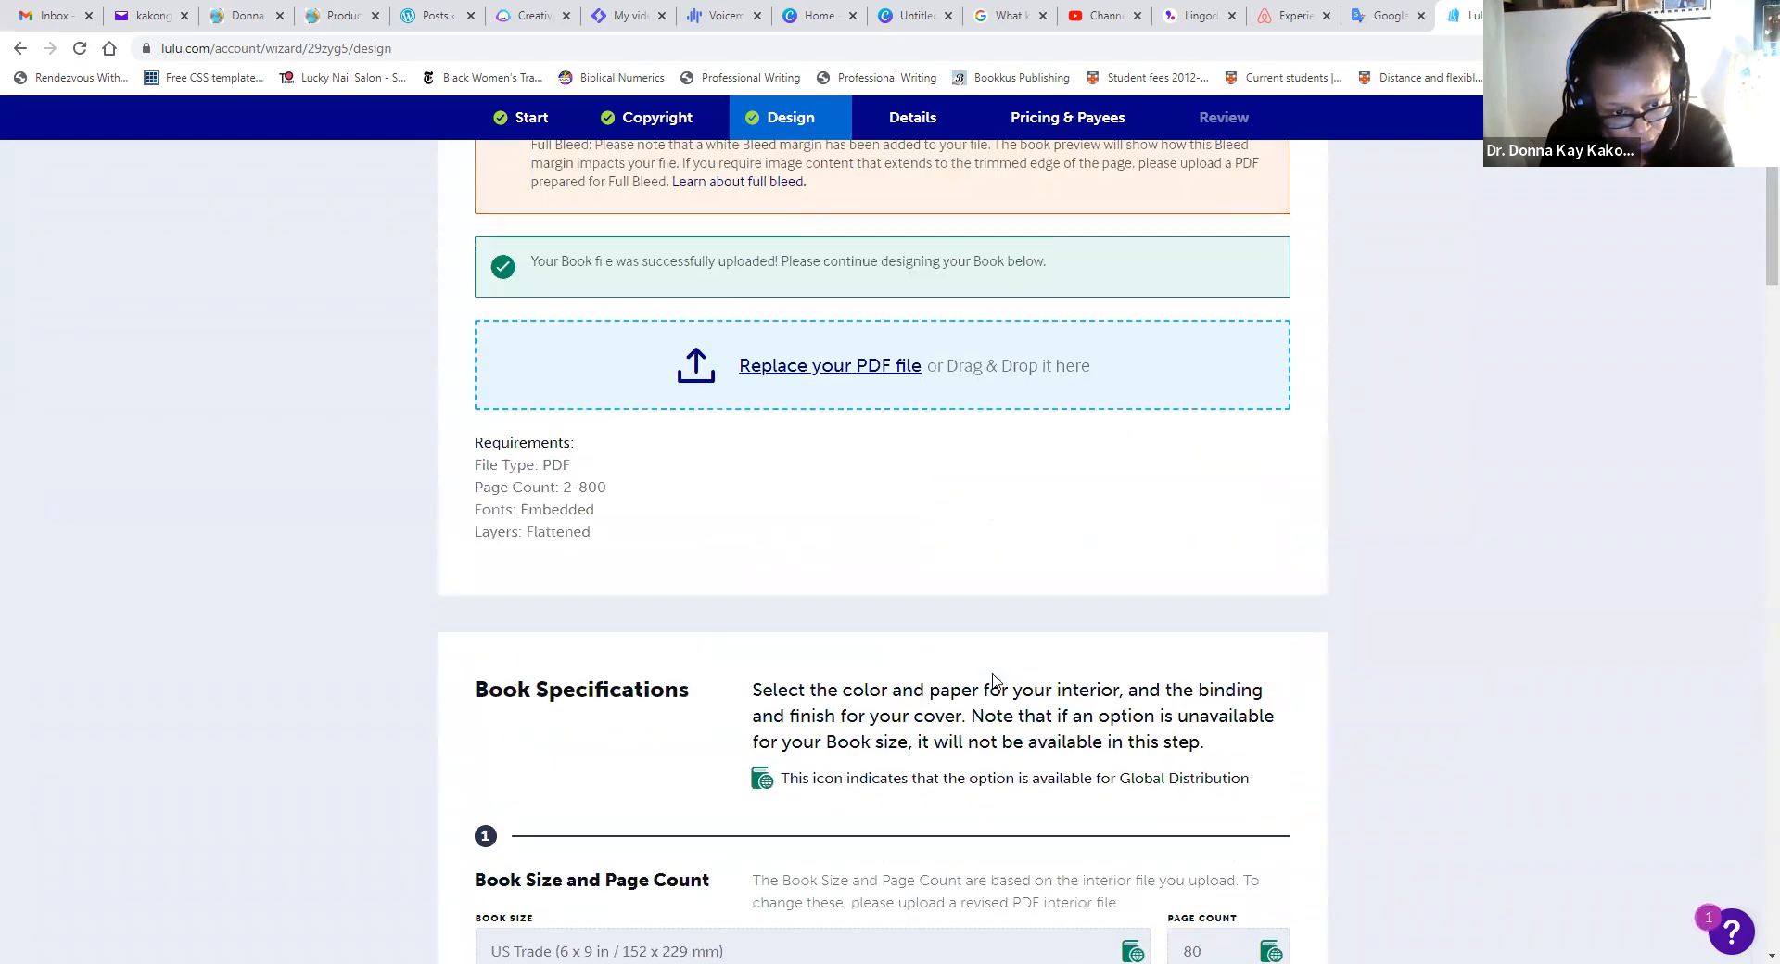
scroll(1073, 628, down, 14)
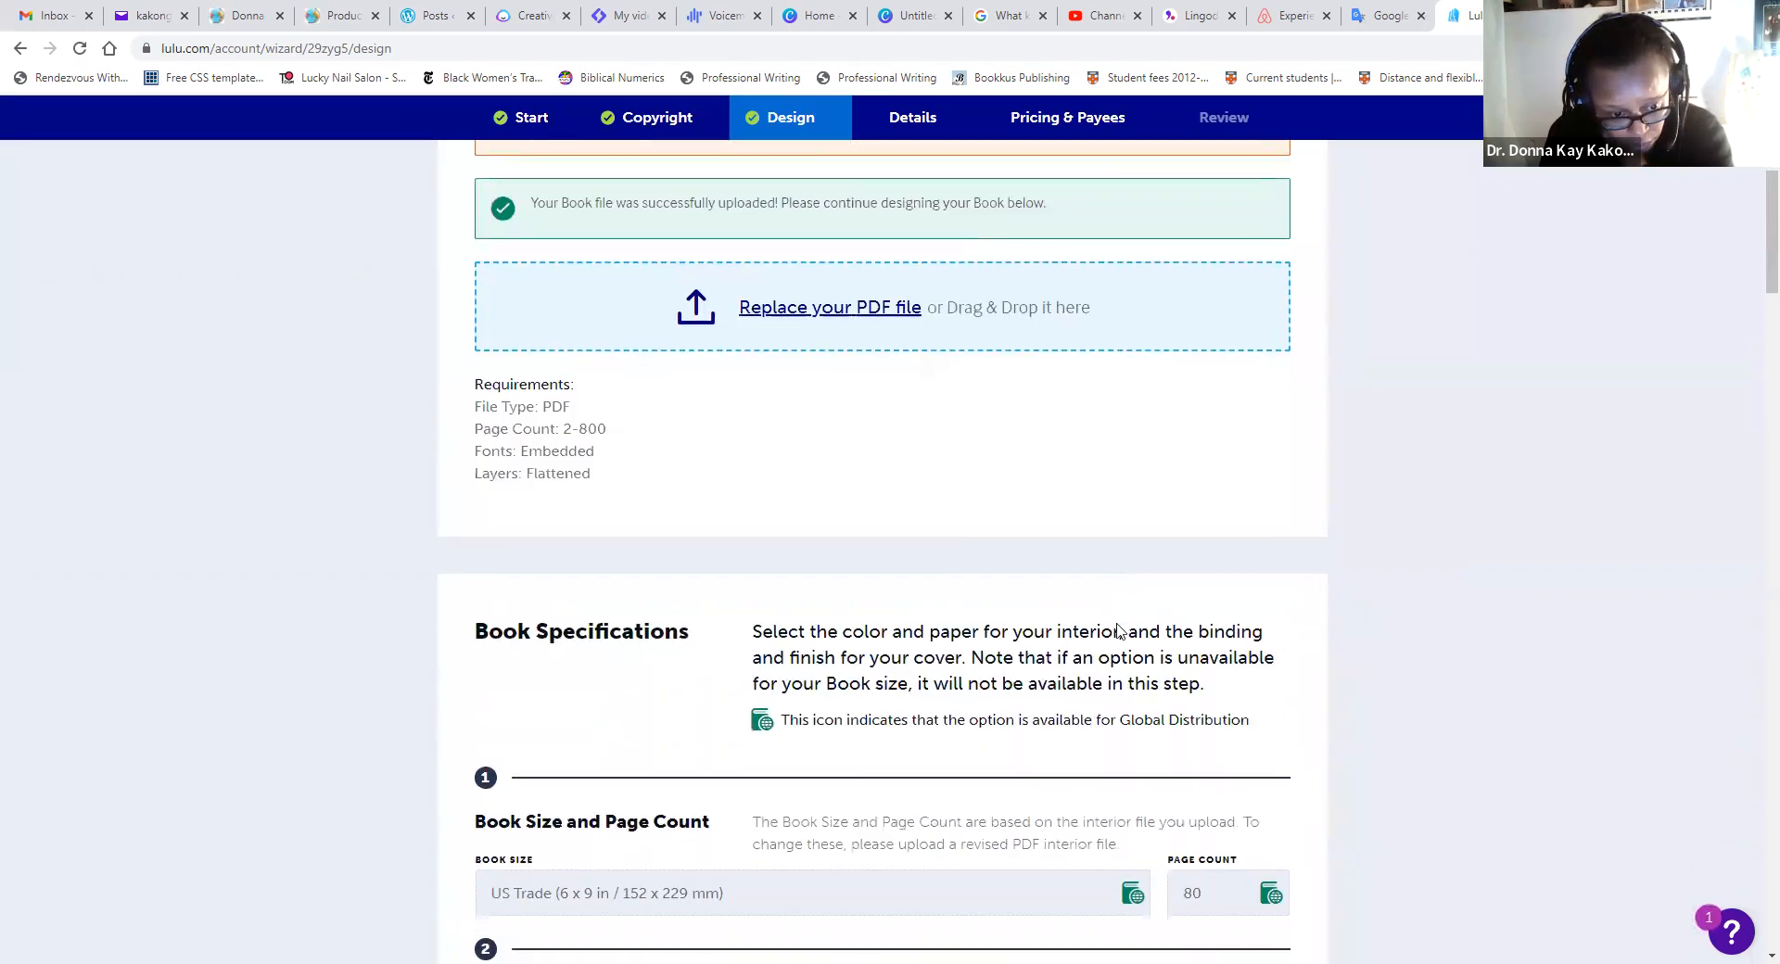
scroll(1073, 628, down, 20)
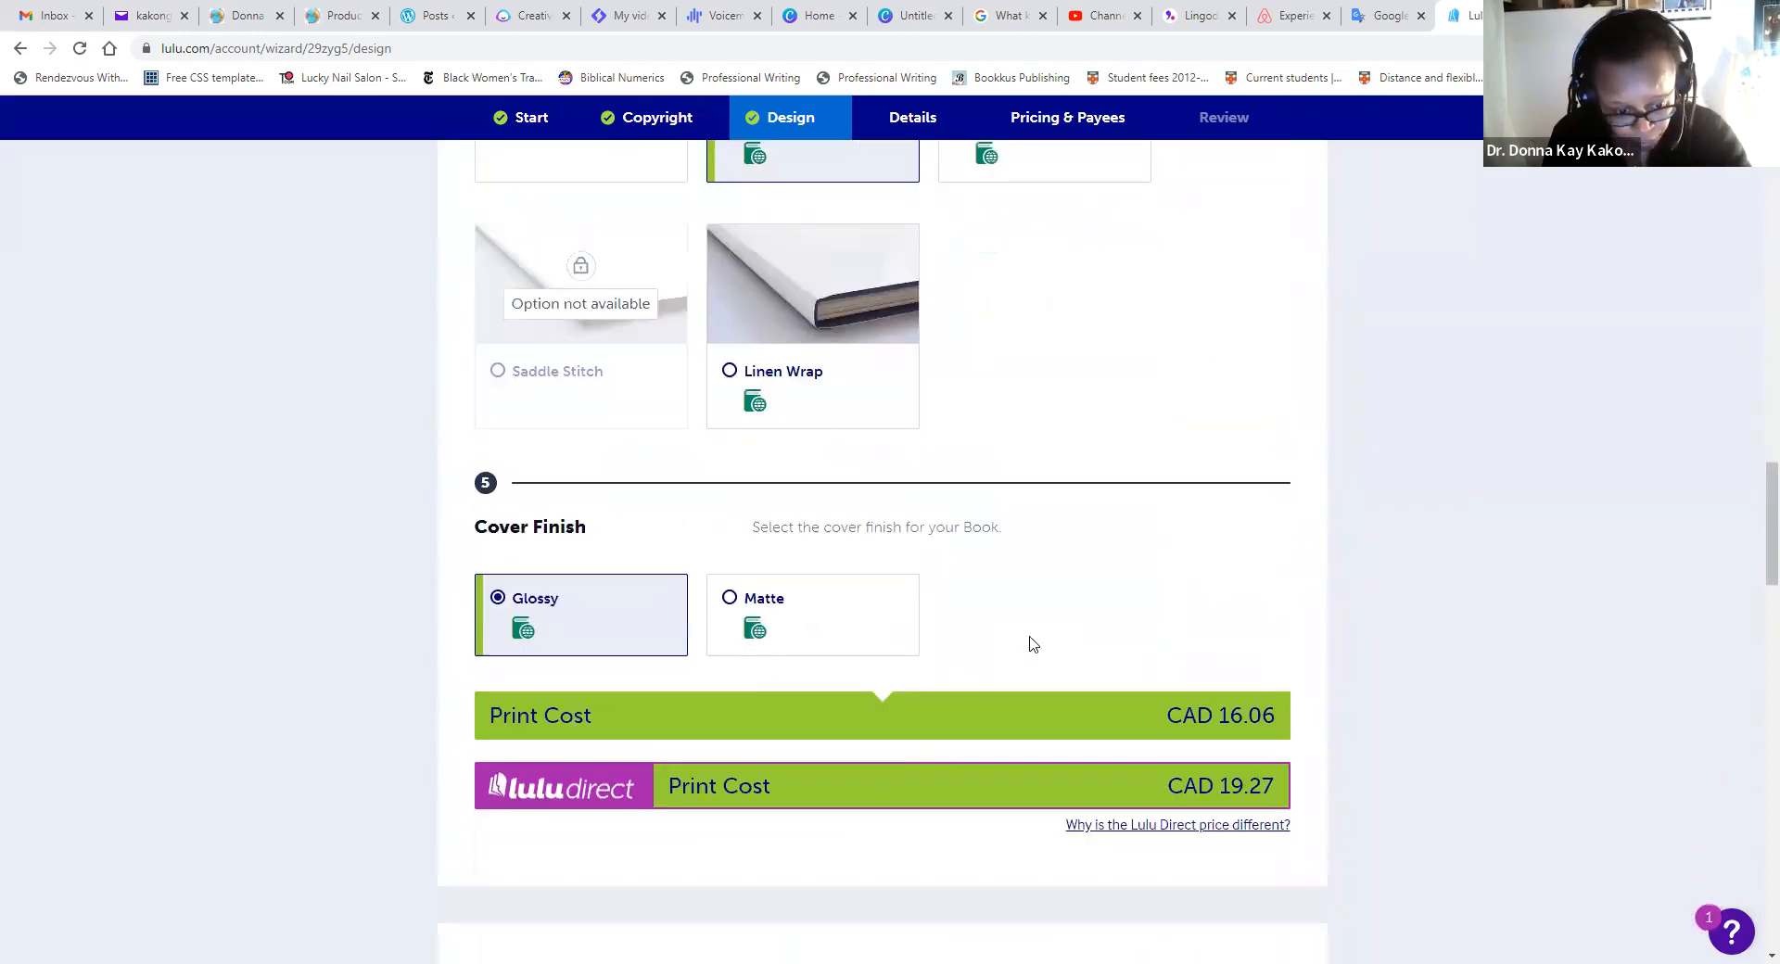
scroll(1026, 635, down, 10)
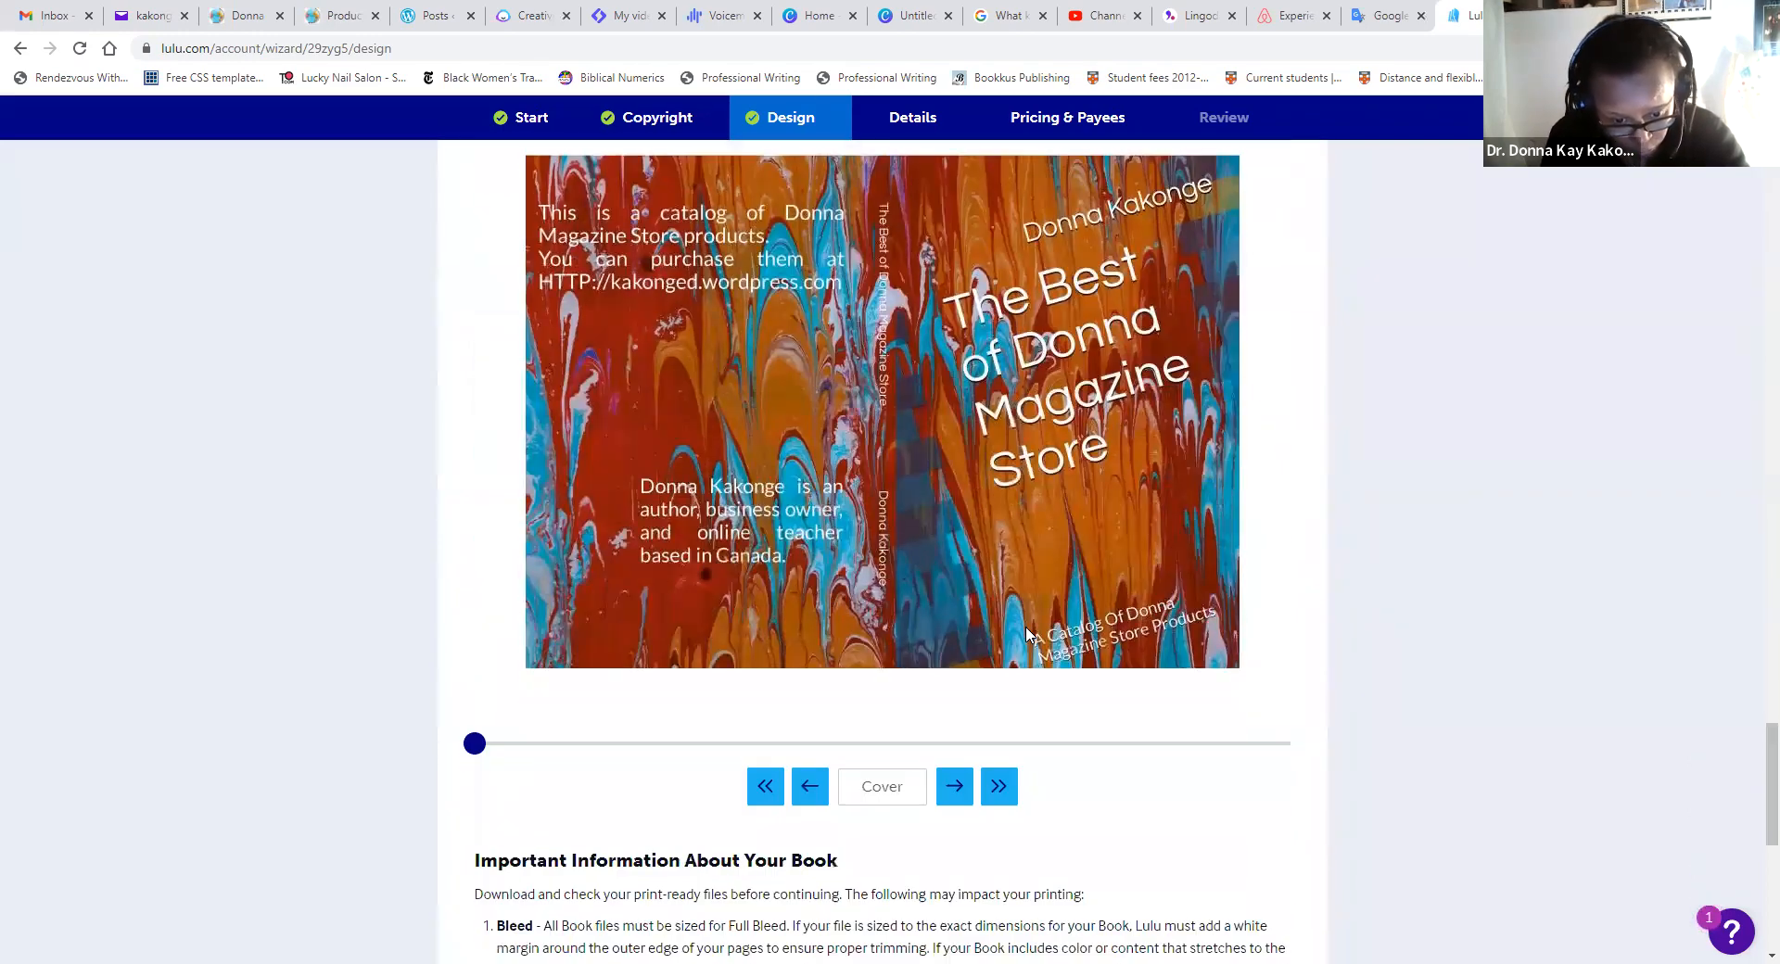
scroll(1085, 642, down, 3)
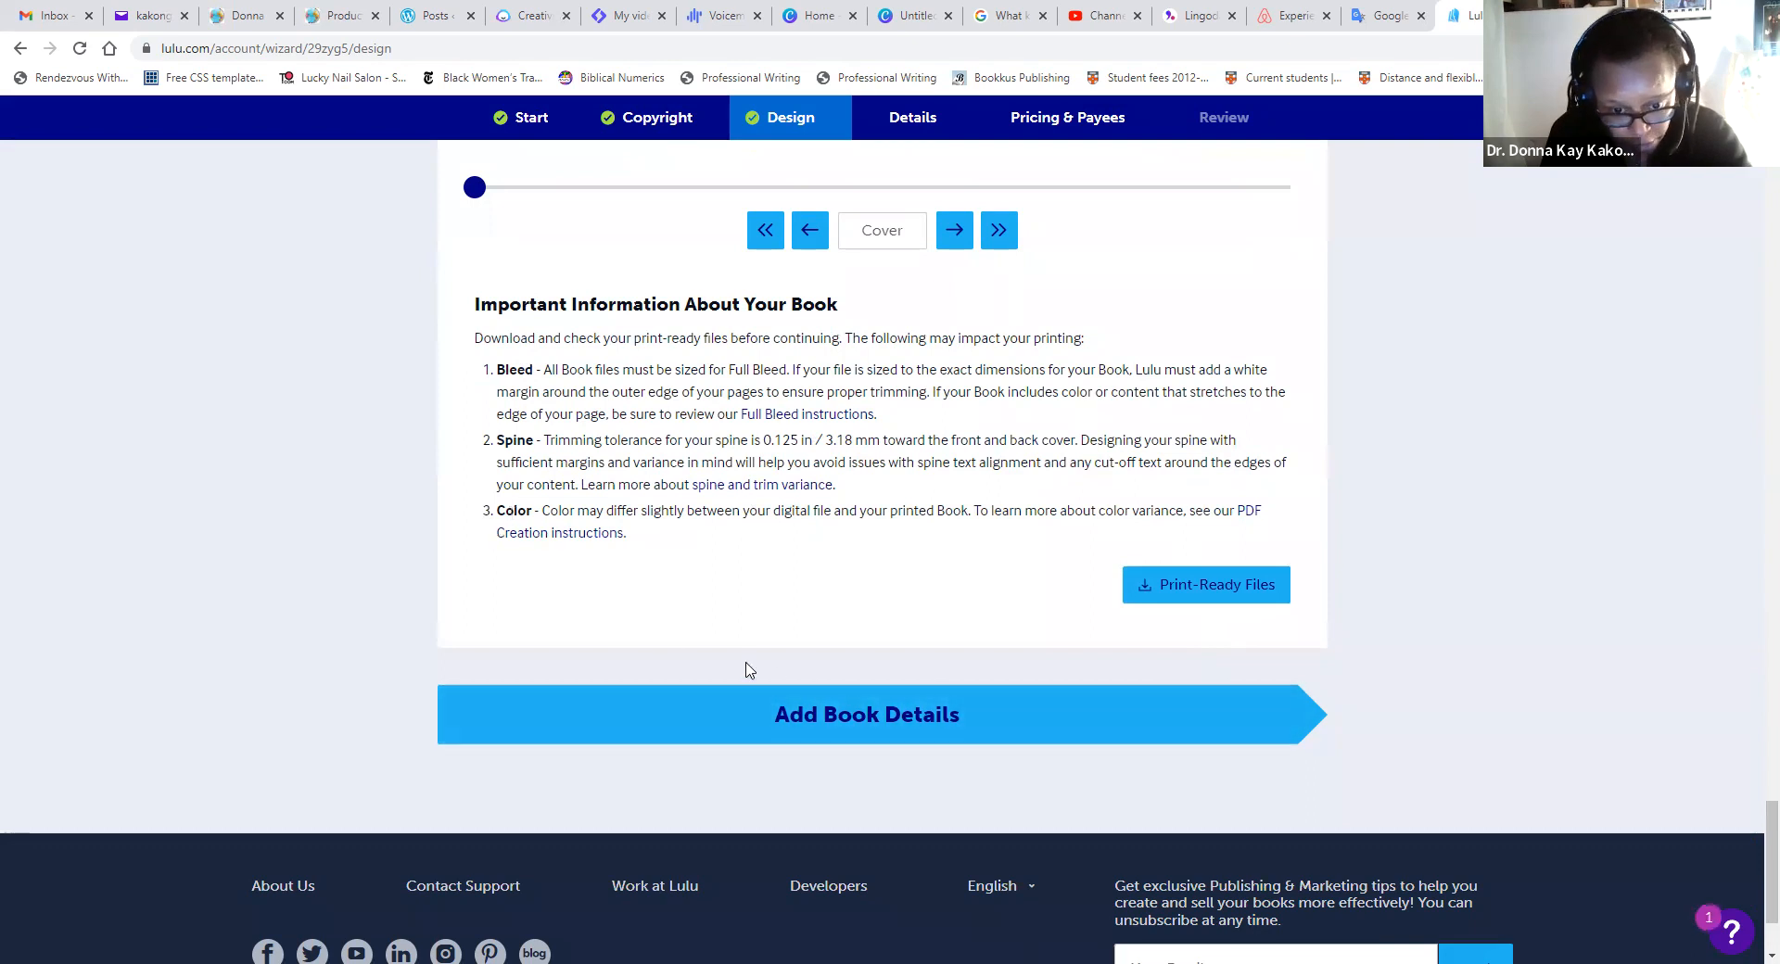
scroll(747, 664, up, 8)
scroll(745, 660, up, 6)
scroll(739, 652, down, 3)
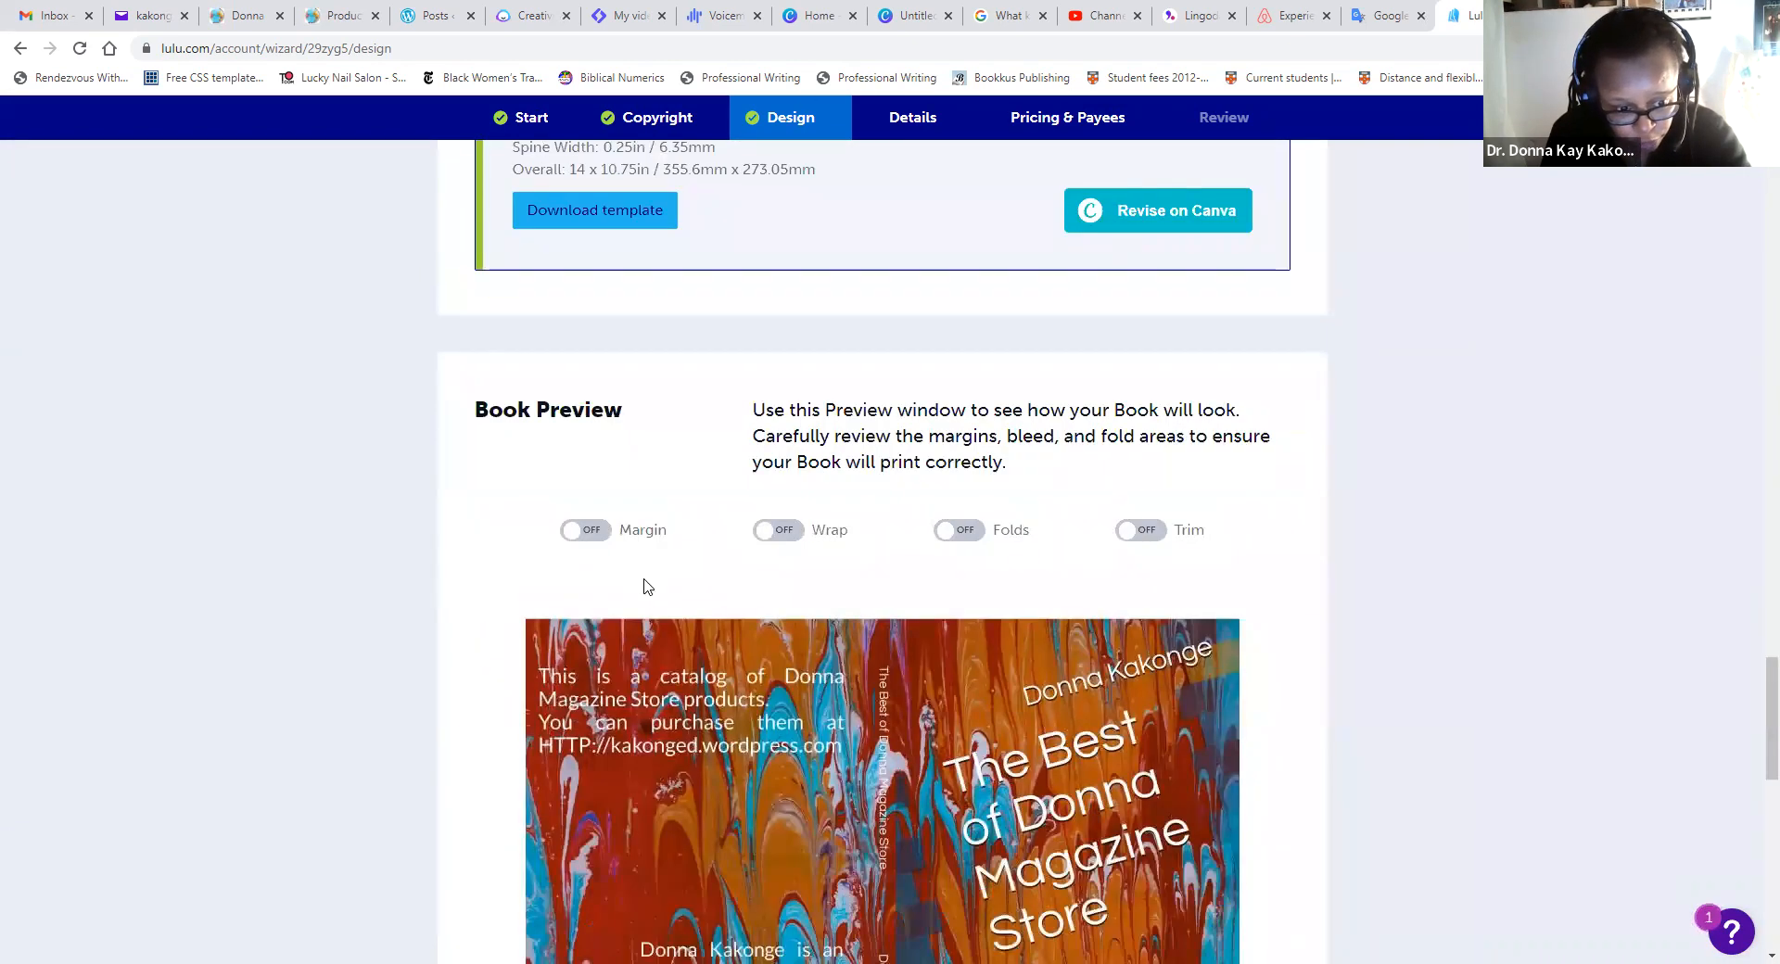
scroll(705, 599, down, 5)
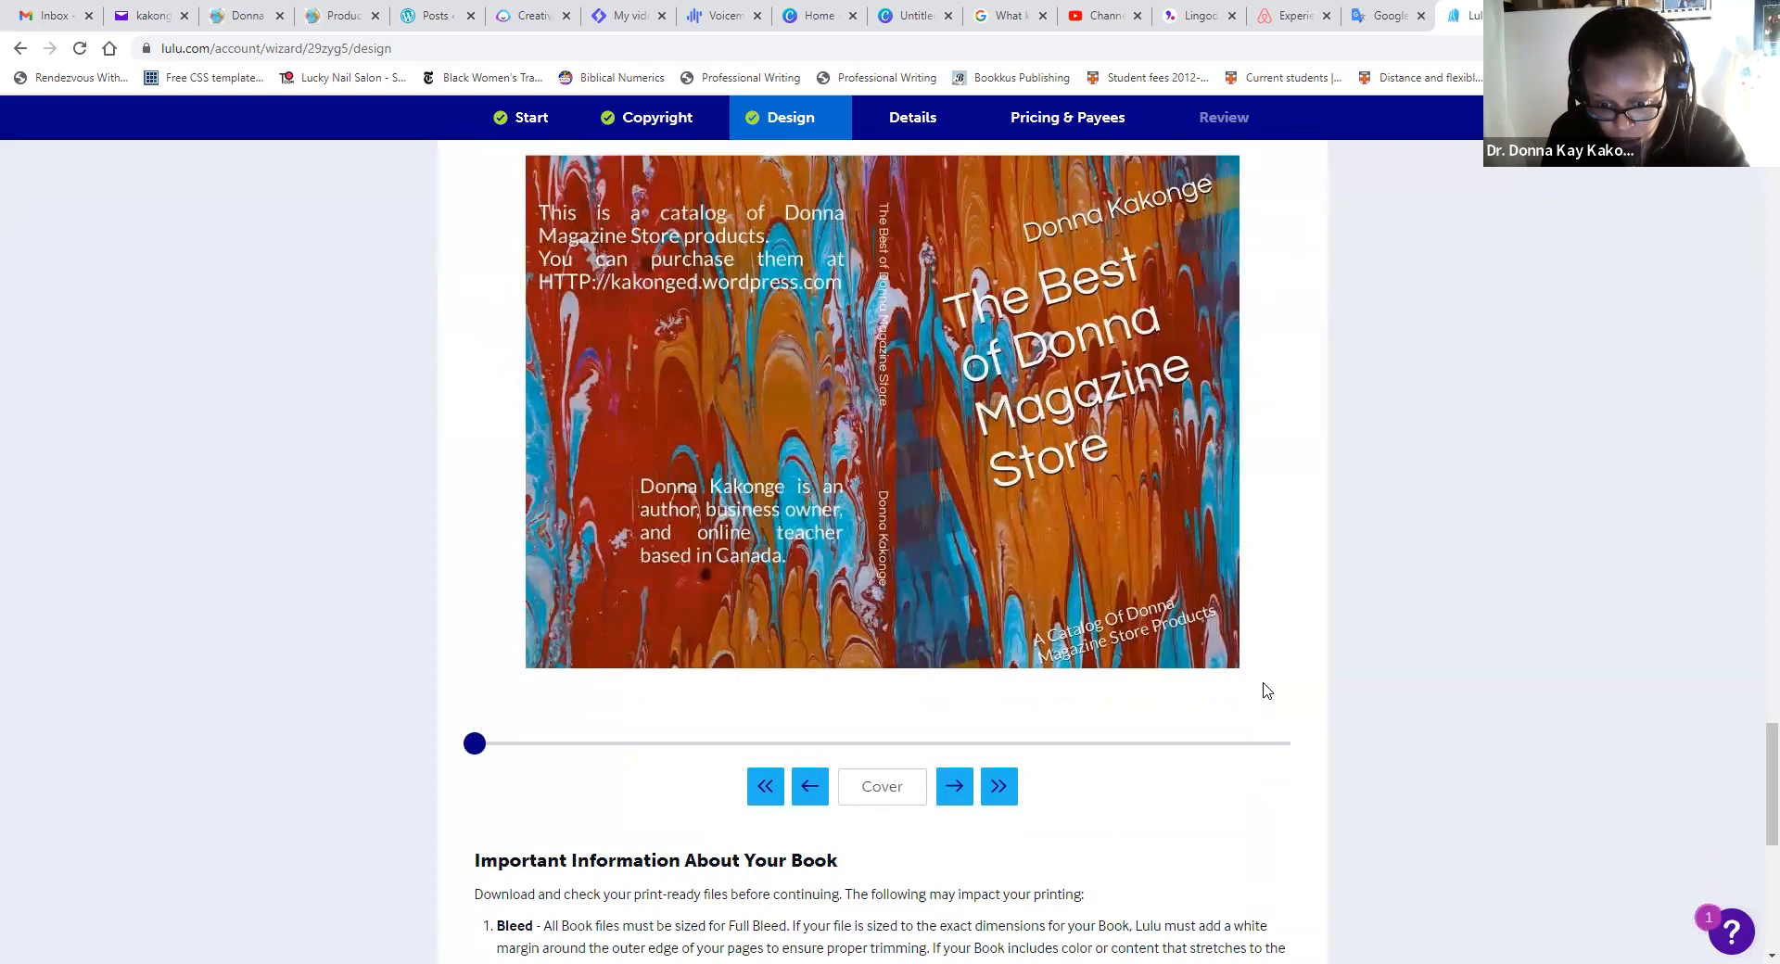
scroll(1033, 637, up, 2)
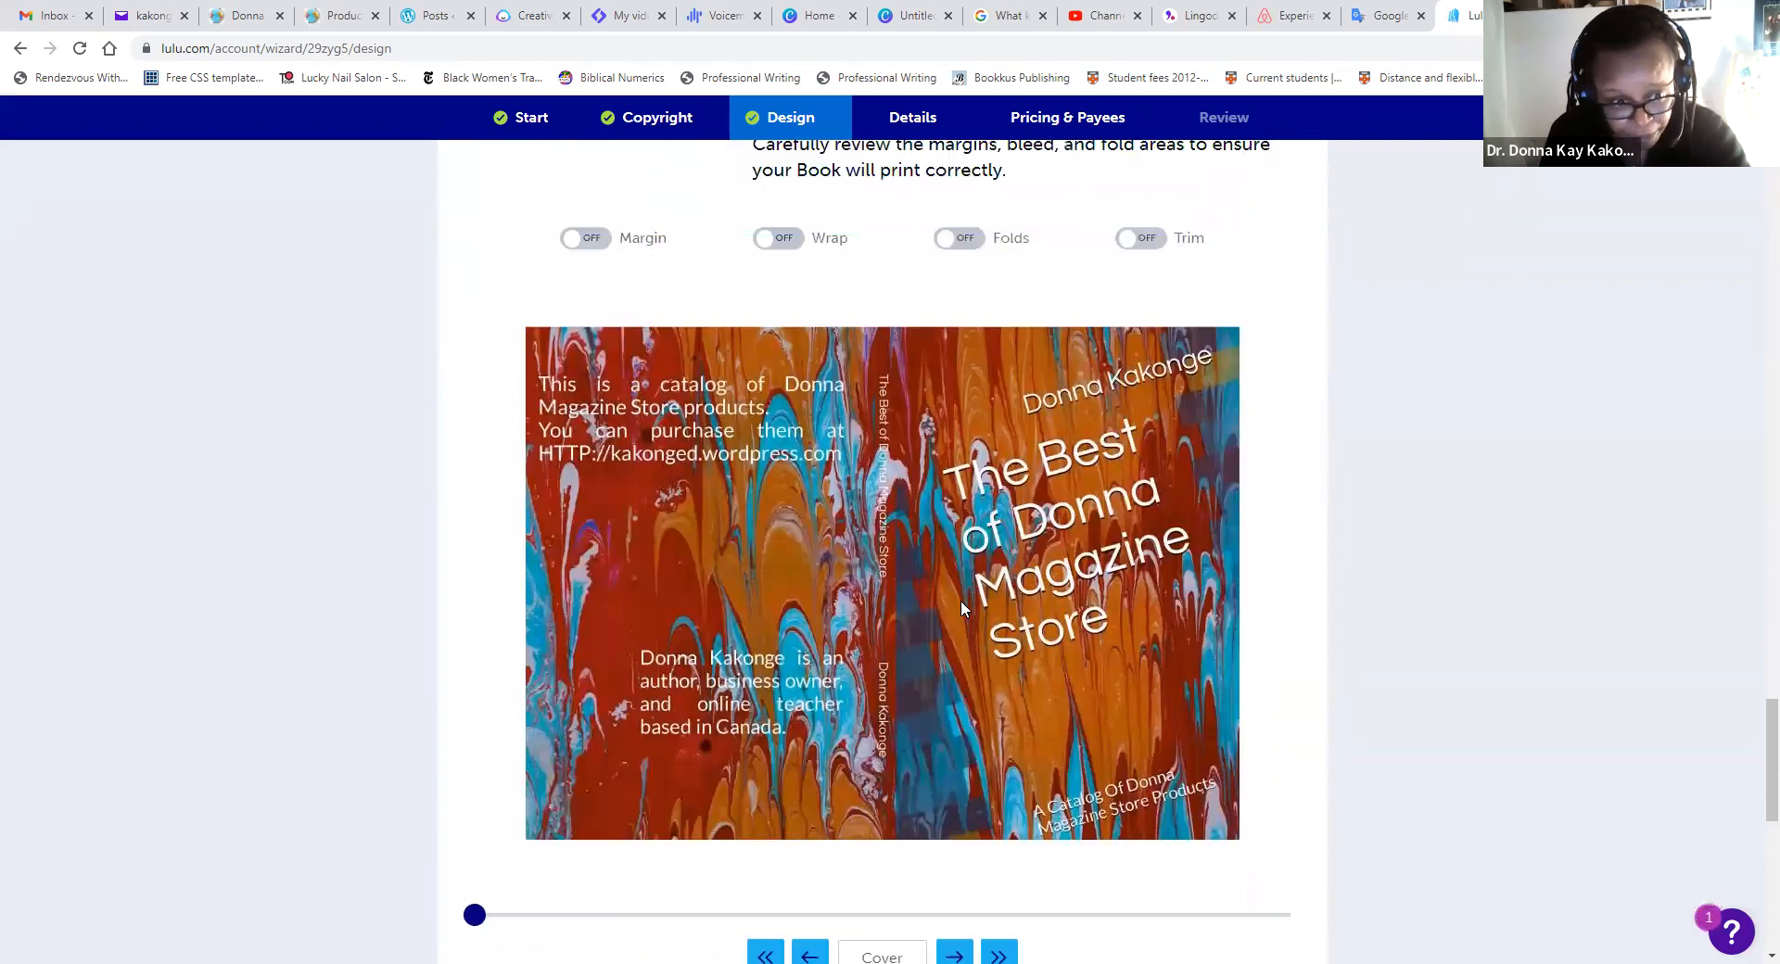
scroll(937, 749, down, 8)
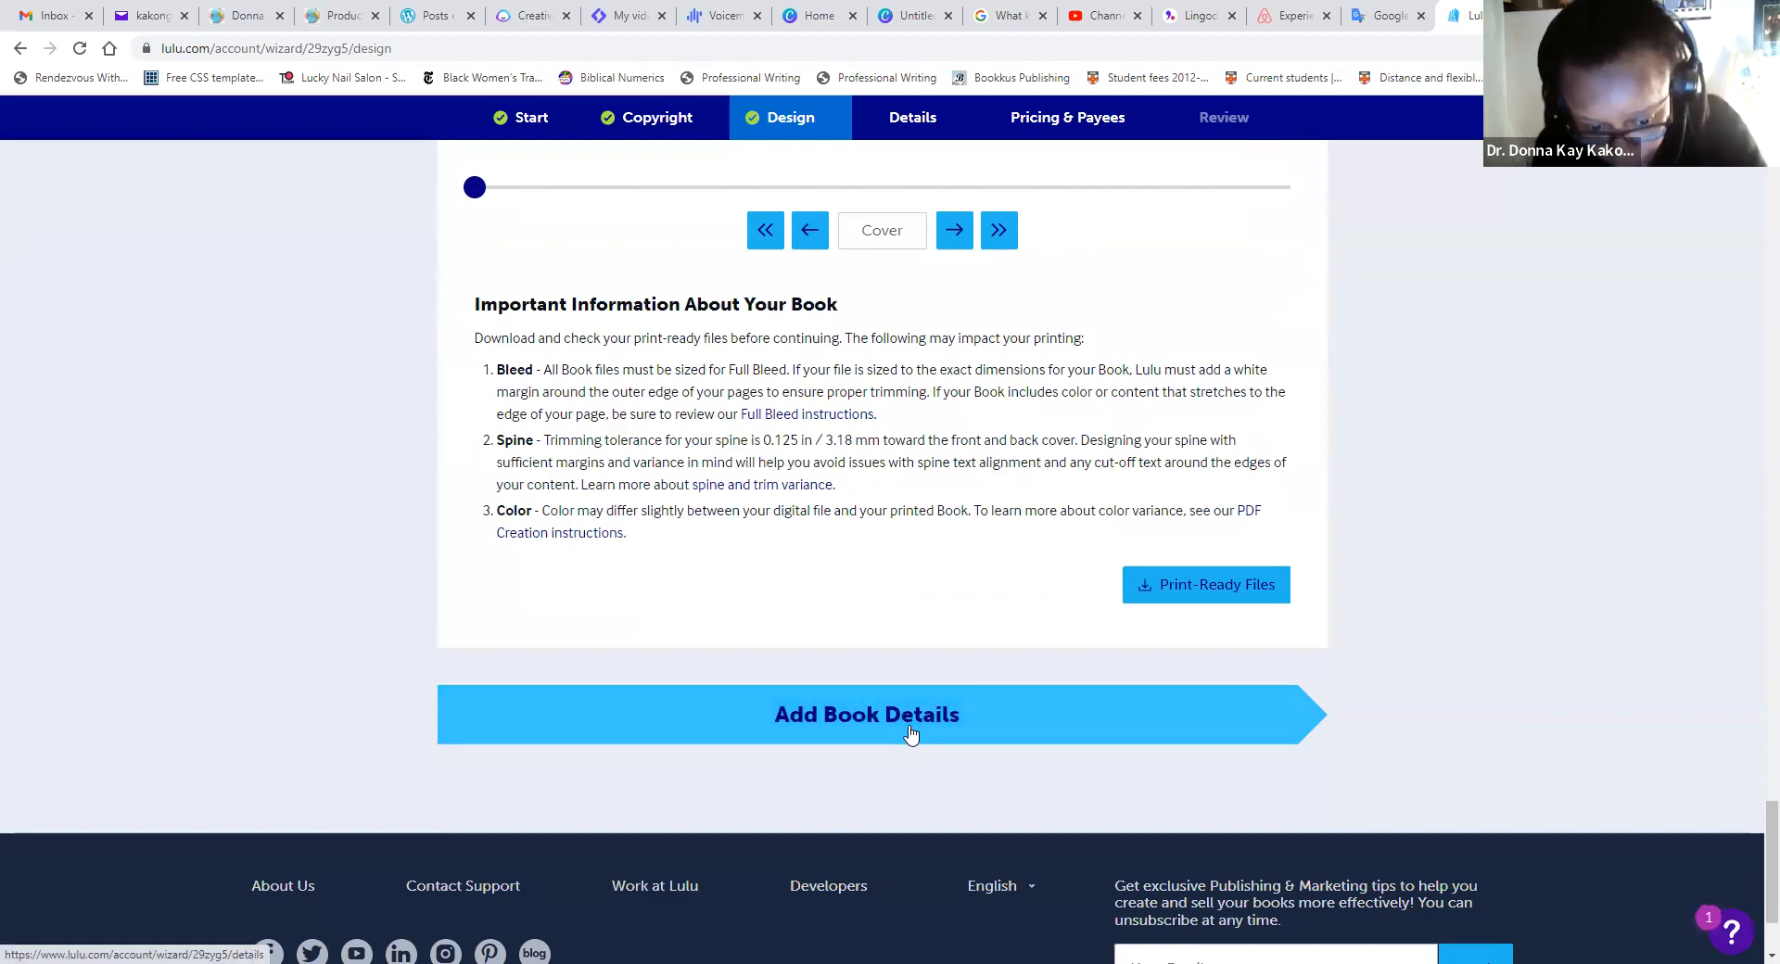
- Continue to the book details and enter the description "This is a catalog about the products at the Donna Magazine Store."
click(911, 730)
click(612, 489)
text(This is a catalog about the products in the)
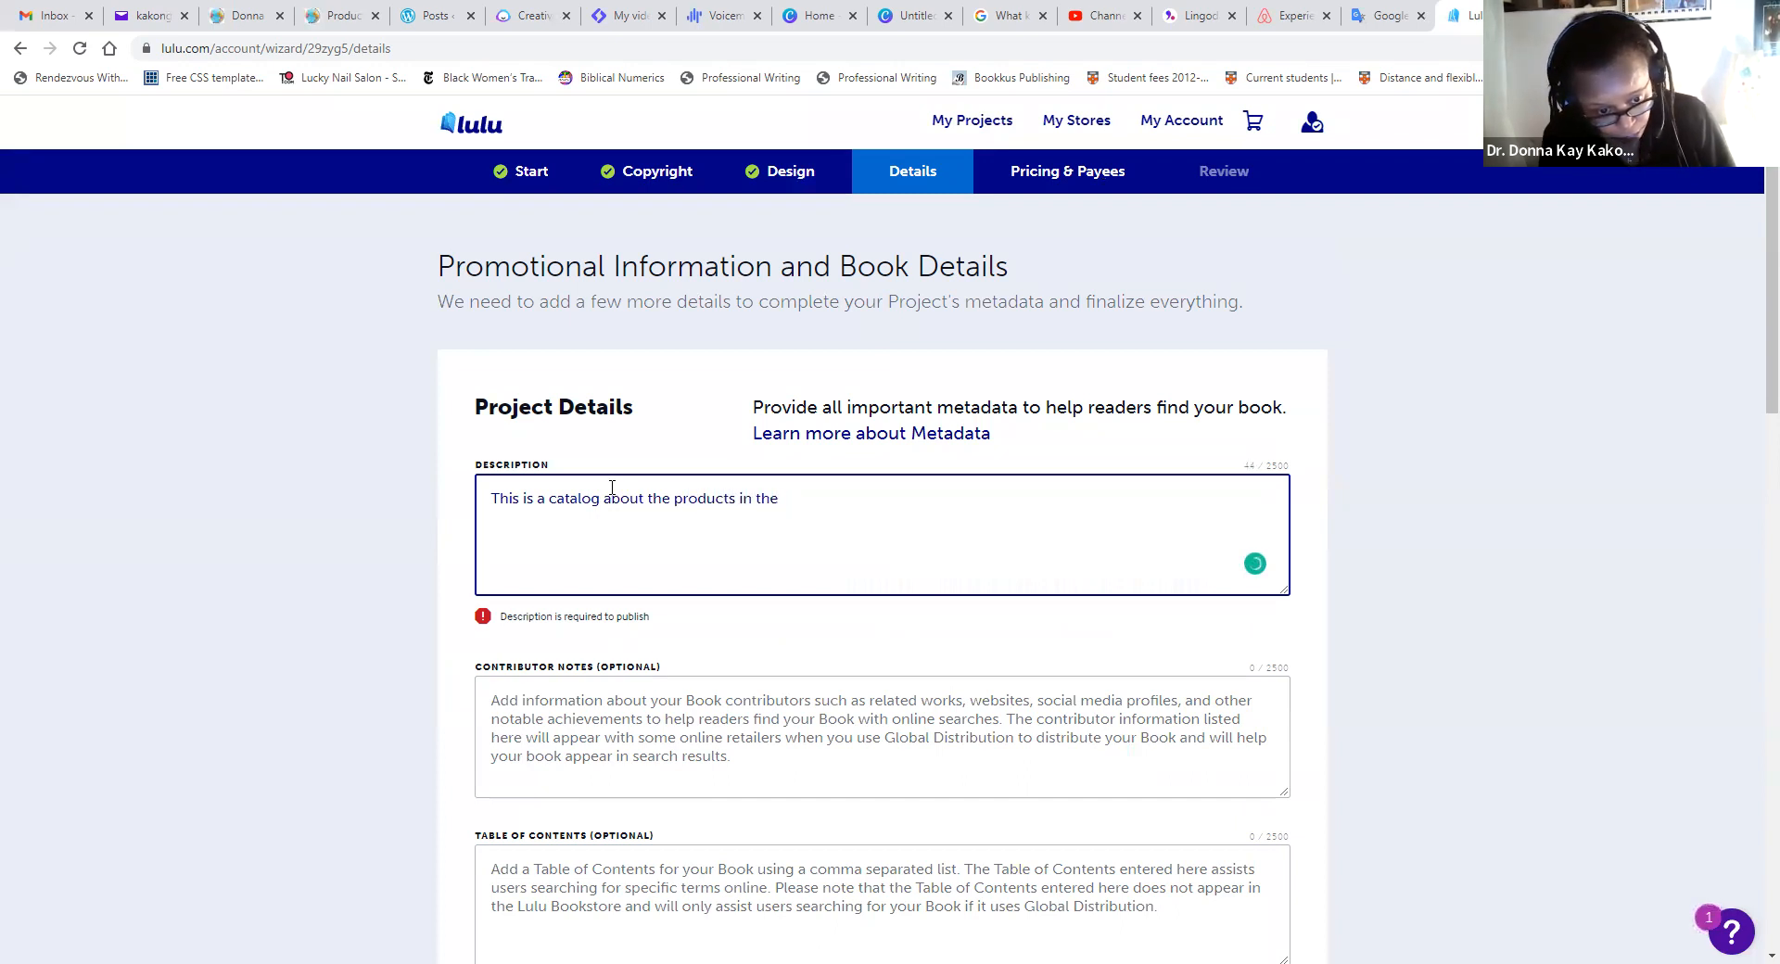
key(BackSpace)
key(BackSpace)
key(BackSpace)
key(BackSpace)
key(BackSpace)
key(BackSpace)
text(at the Donna Magazine Store)
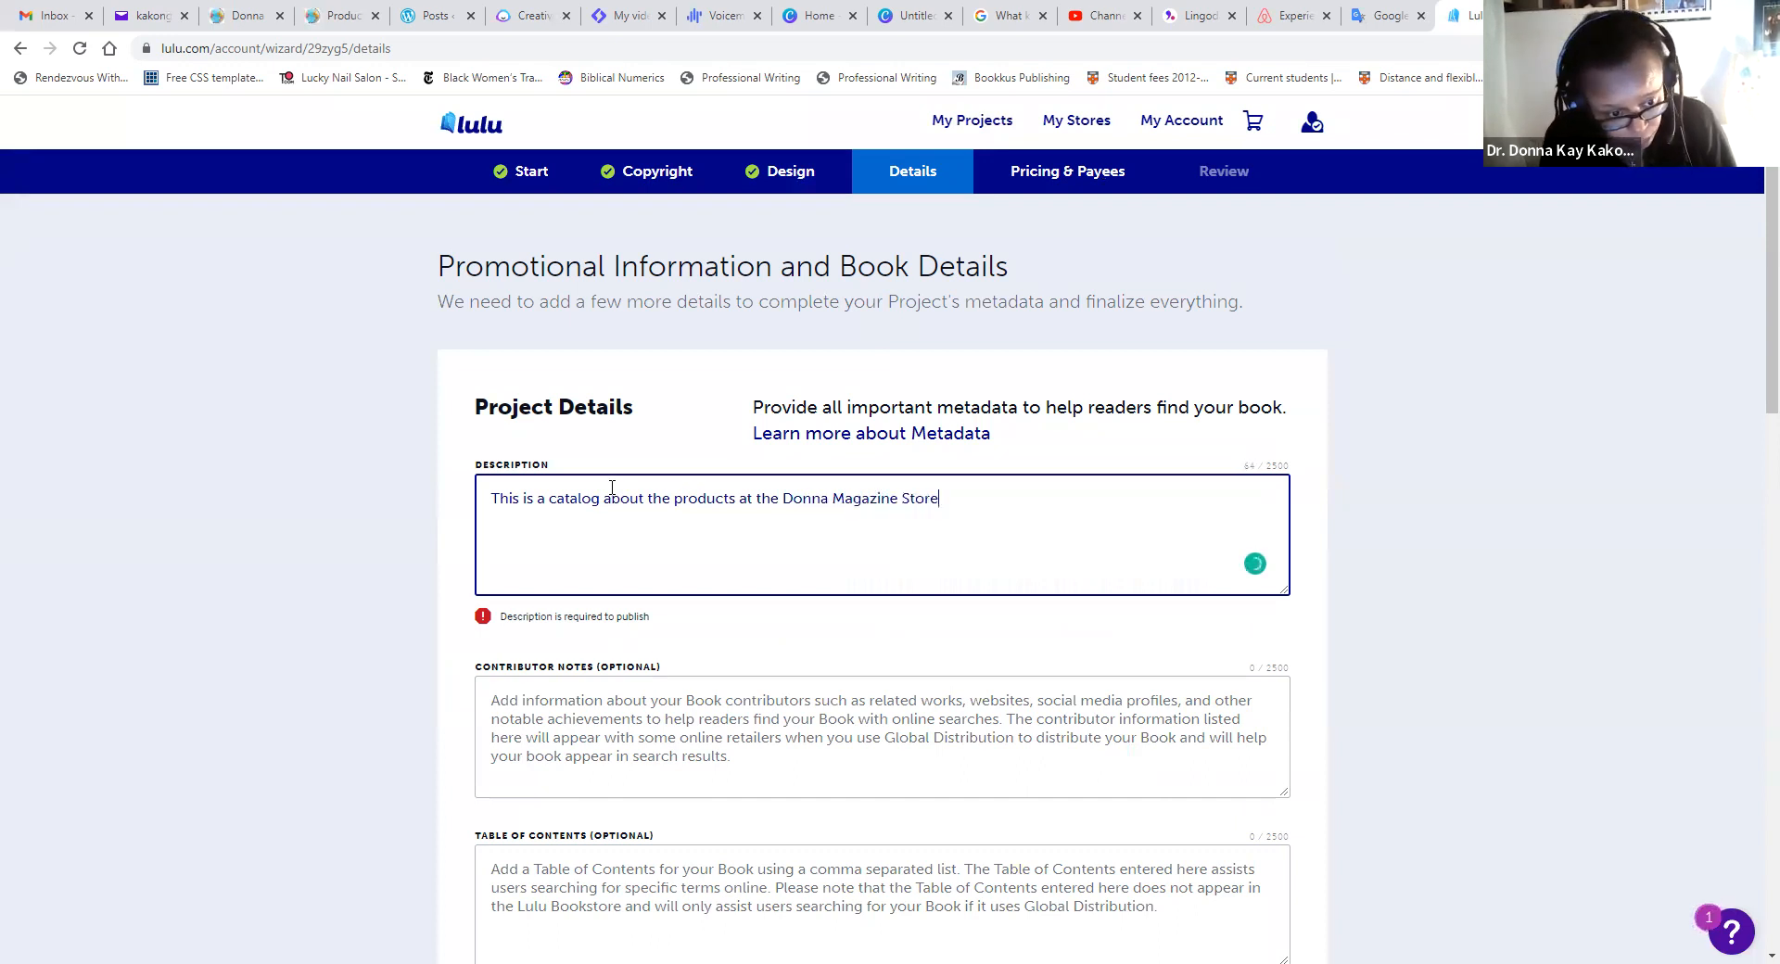
text(.)
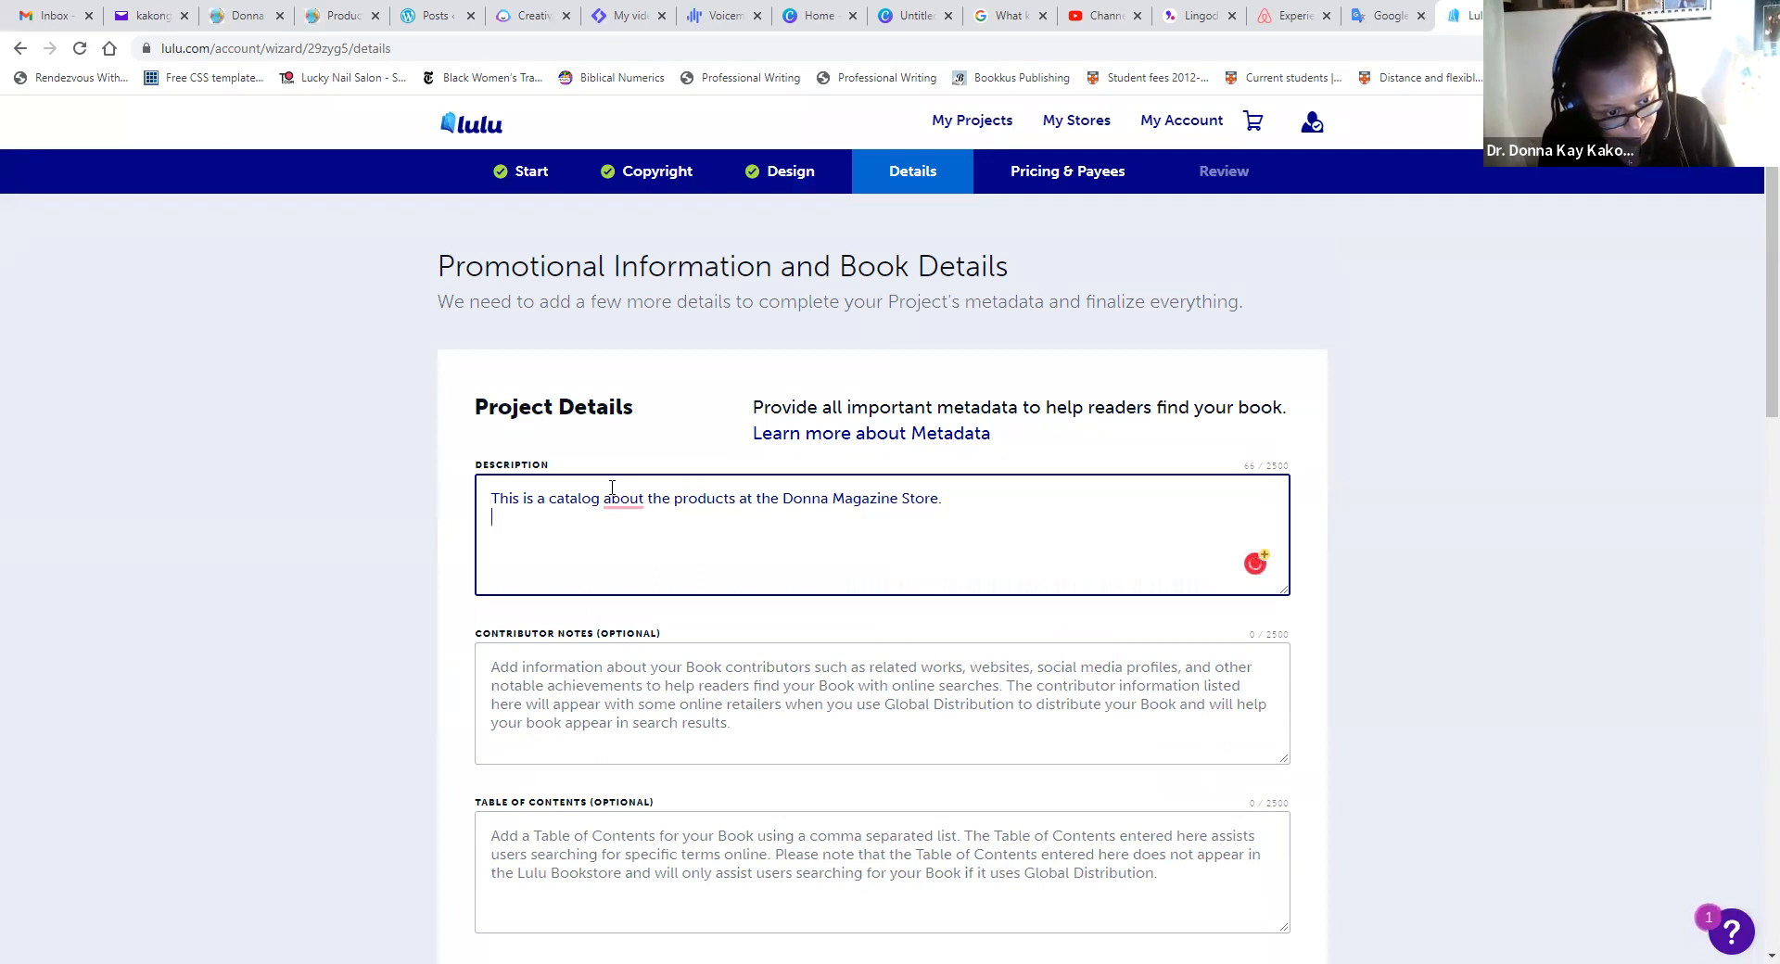
- Add a separate paragraph to the description reading "To shop at the Donna Magazine Store, please visit:" followed by the store's WordPress address
text(on)
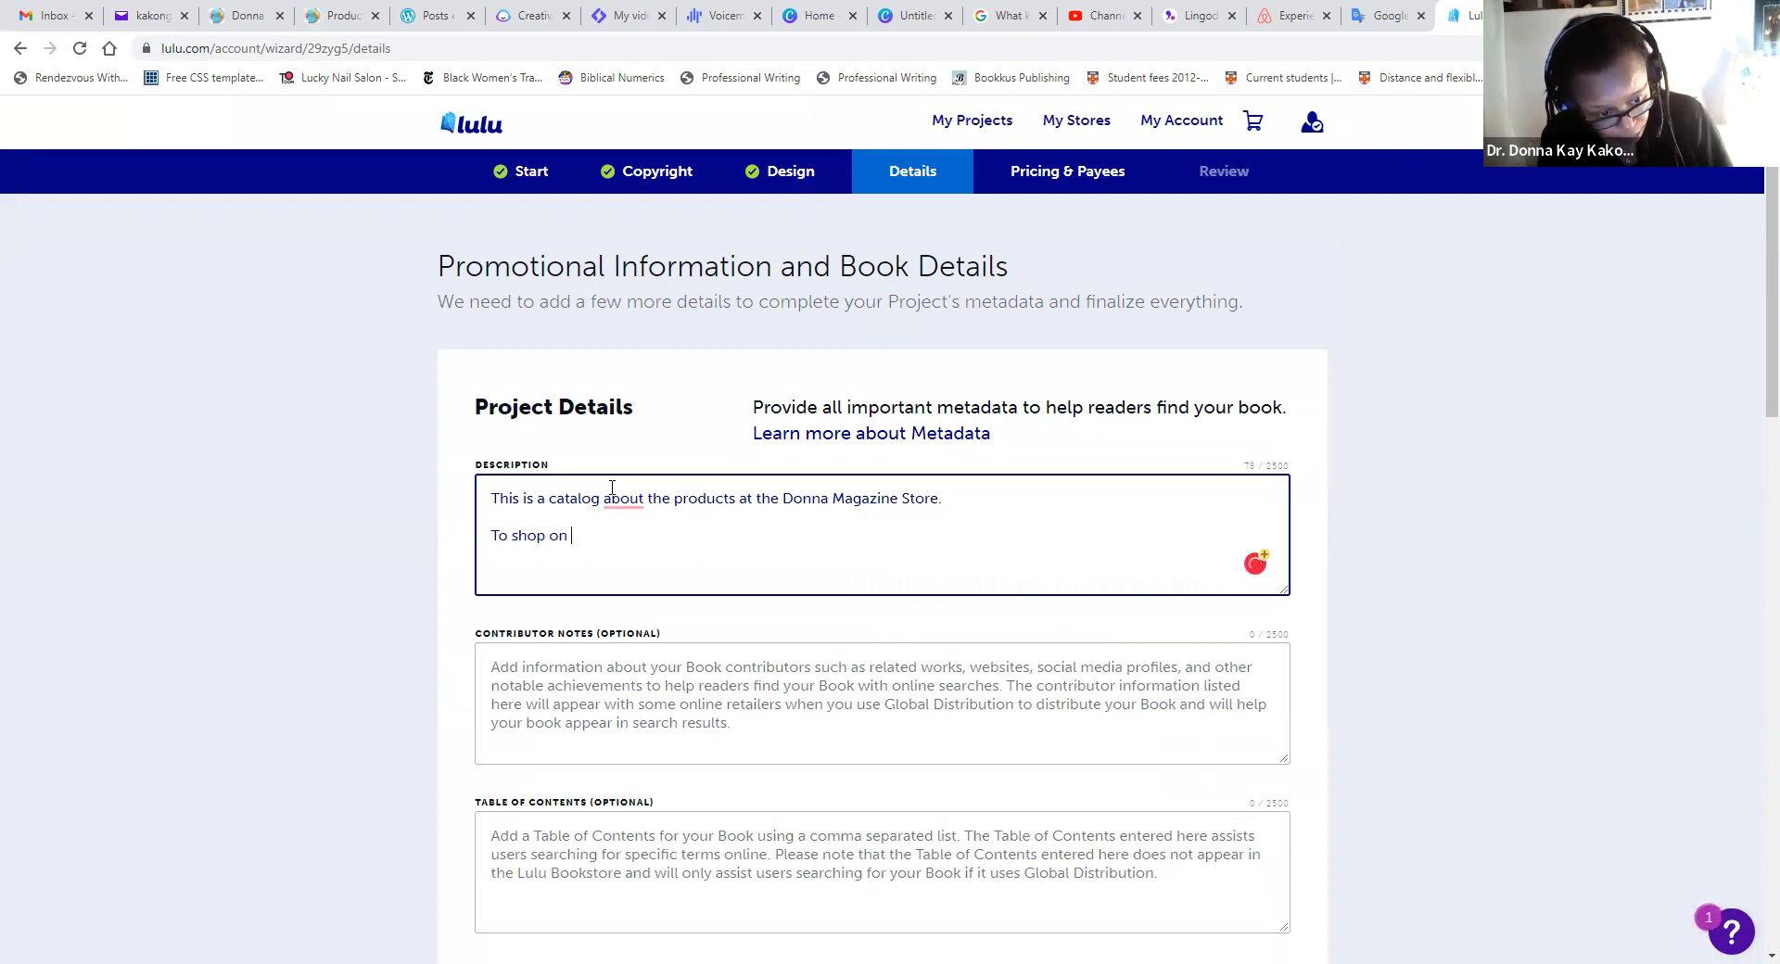
key(BackSpace)
key(BackSpace)
text(at )
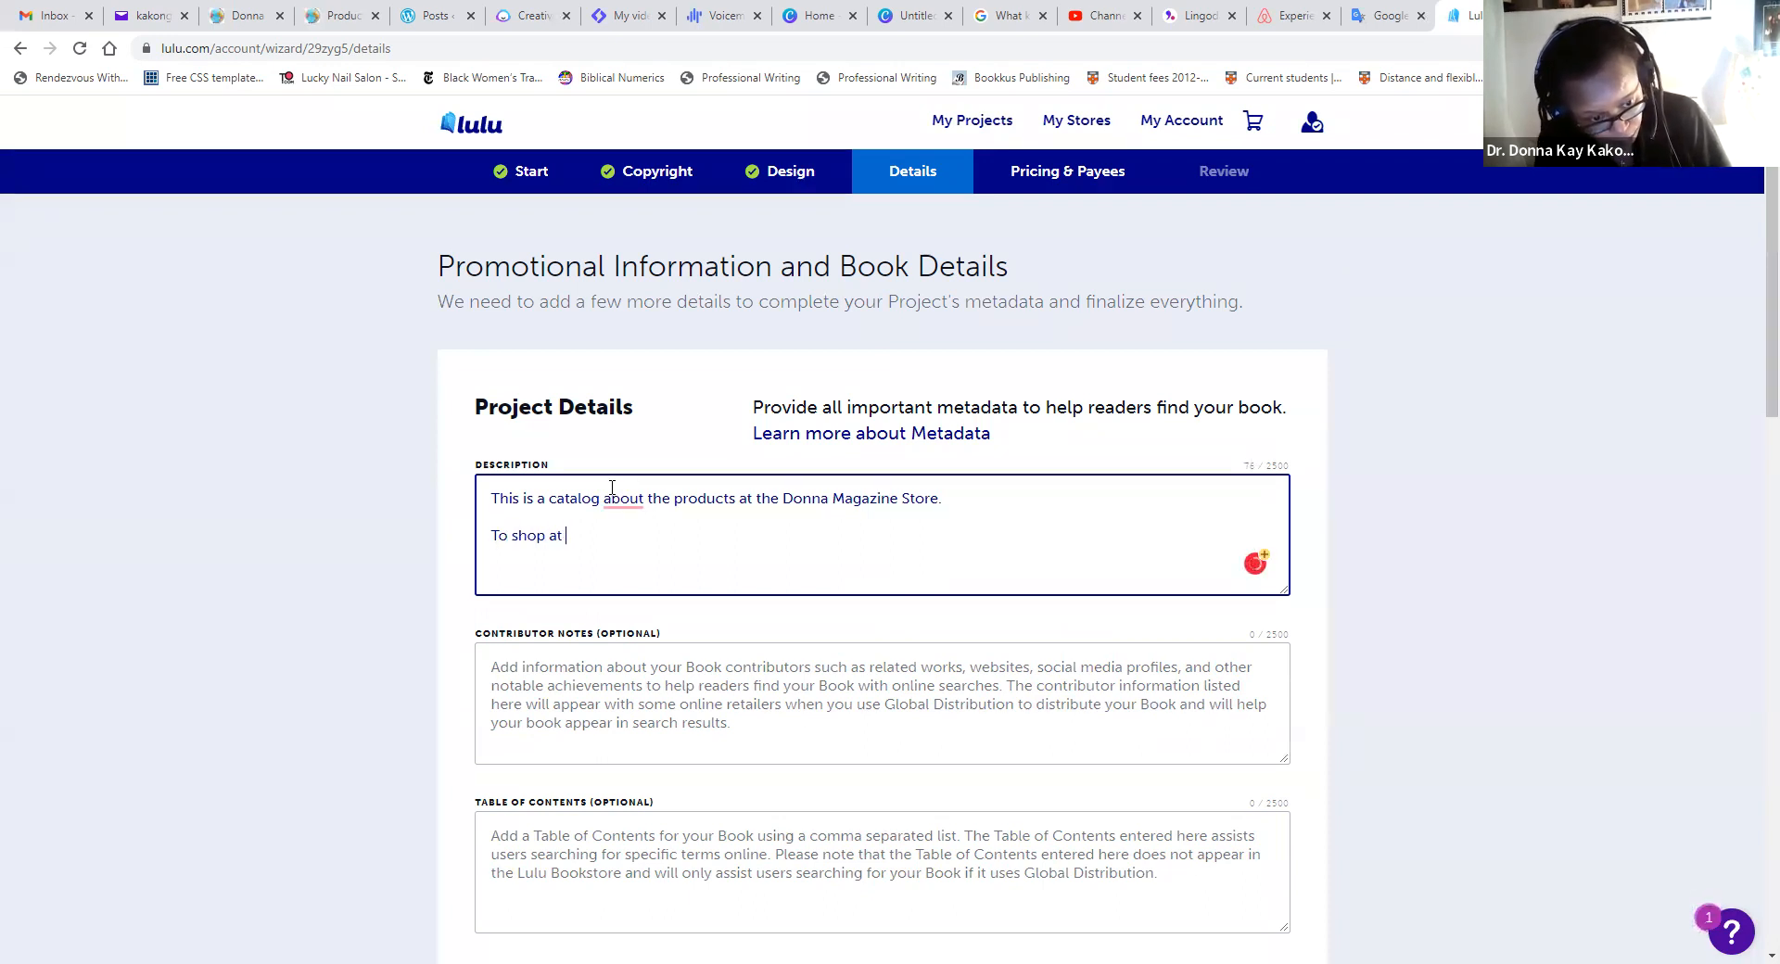
text(the Donna )
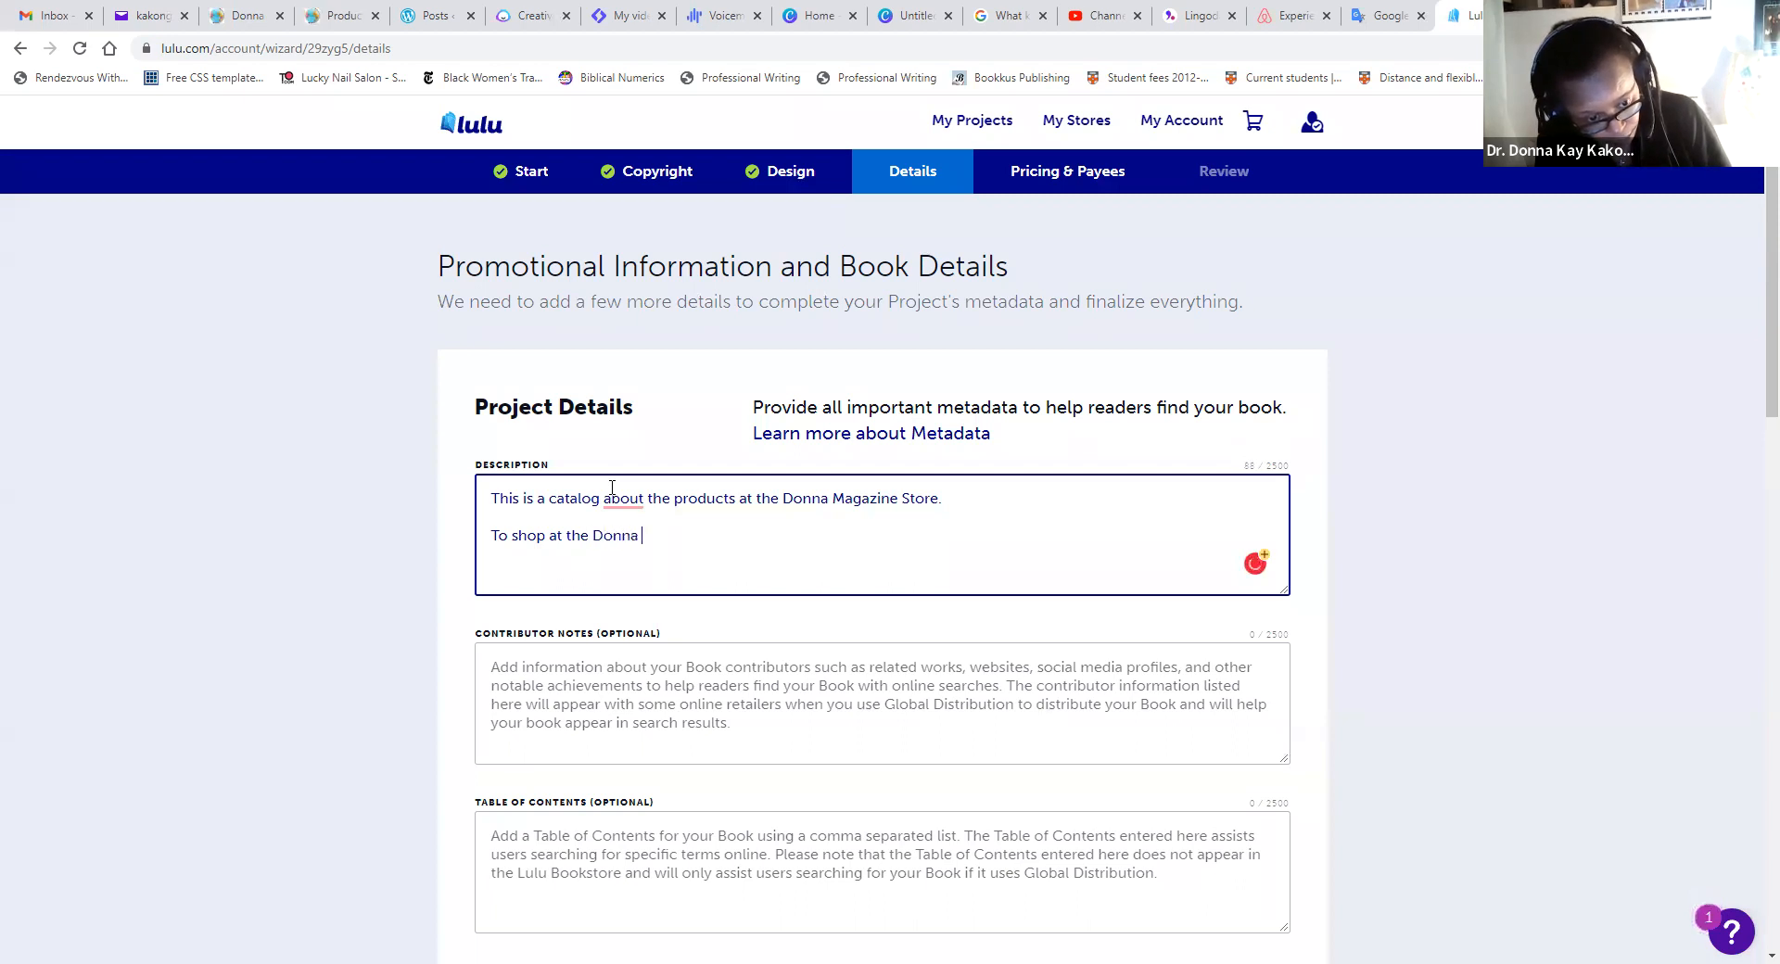
text(Magazine Store)
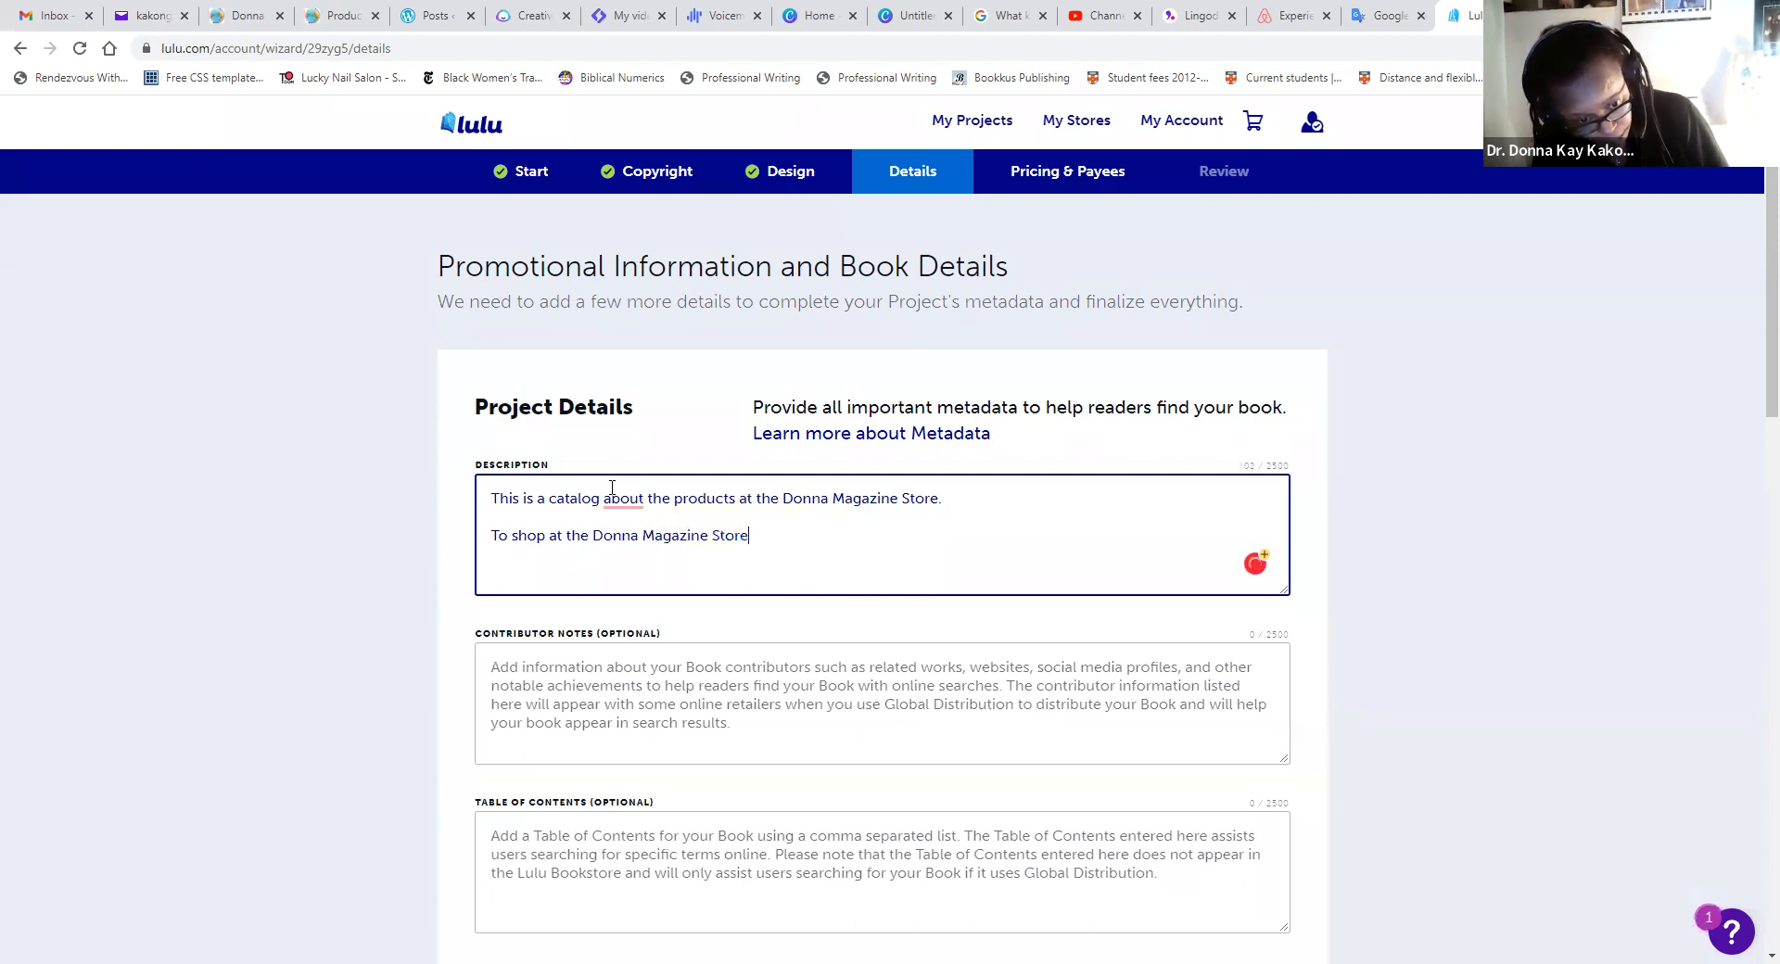
text(, please visit)
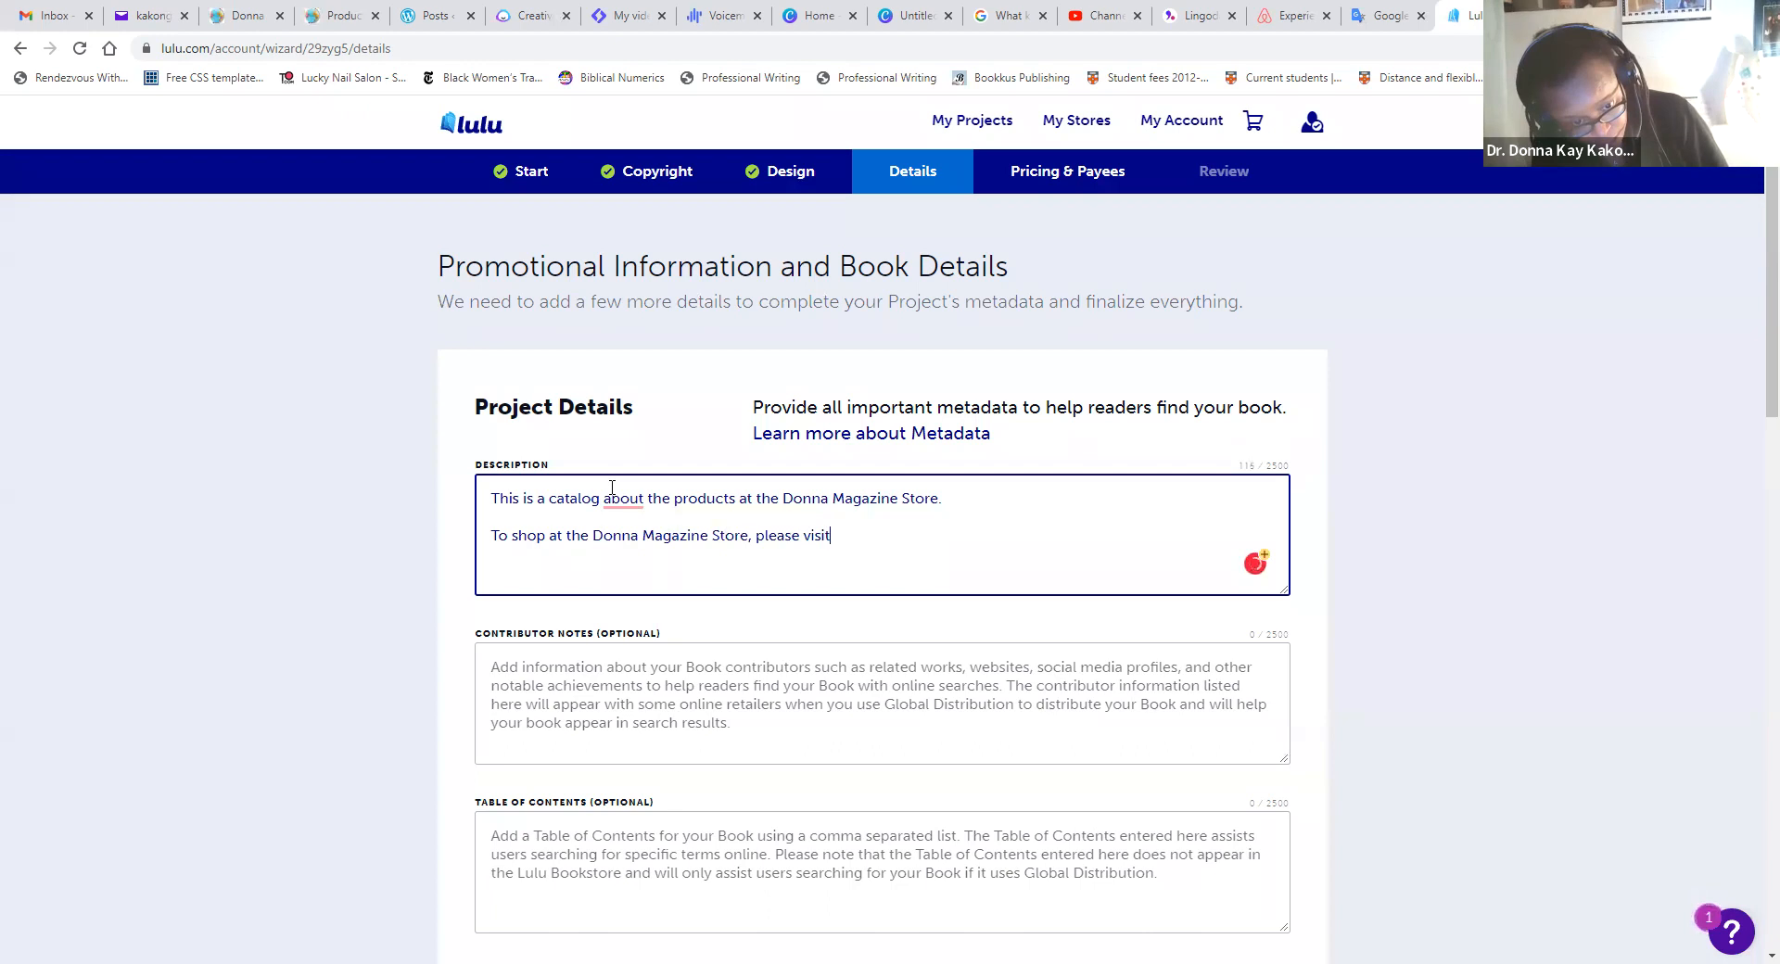
text(: HTTP:)
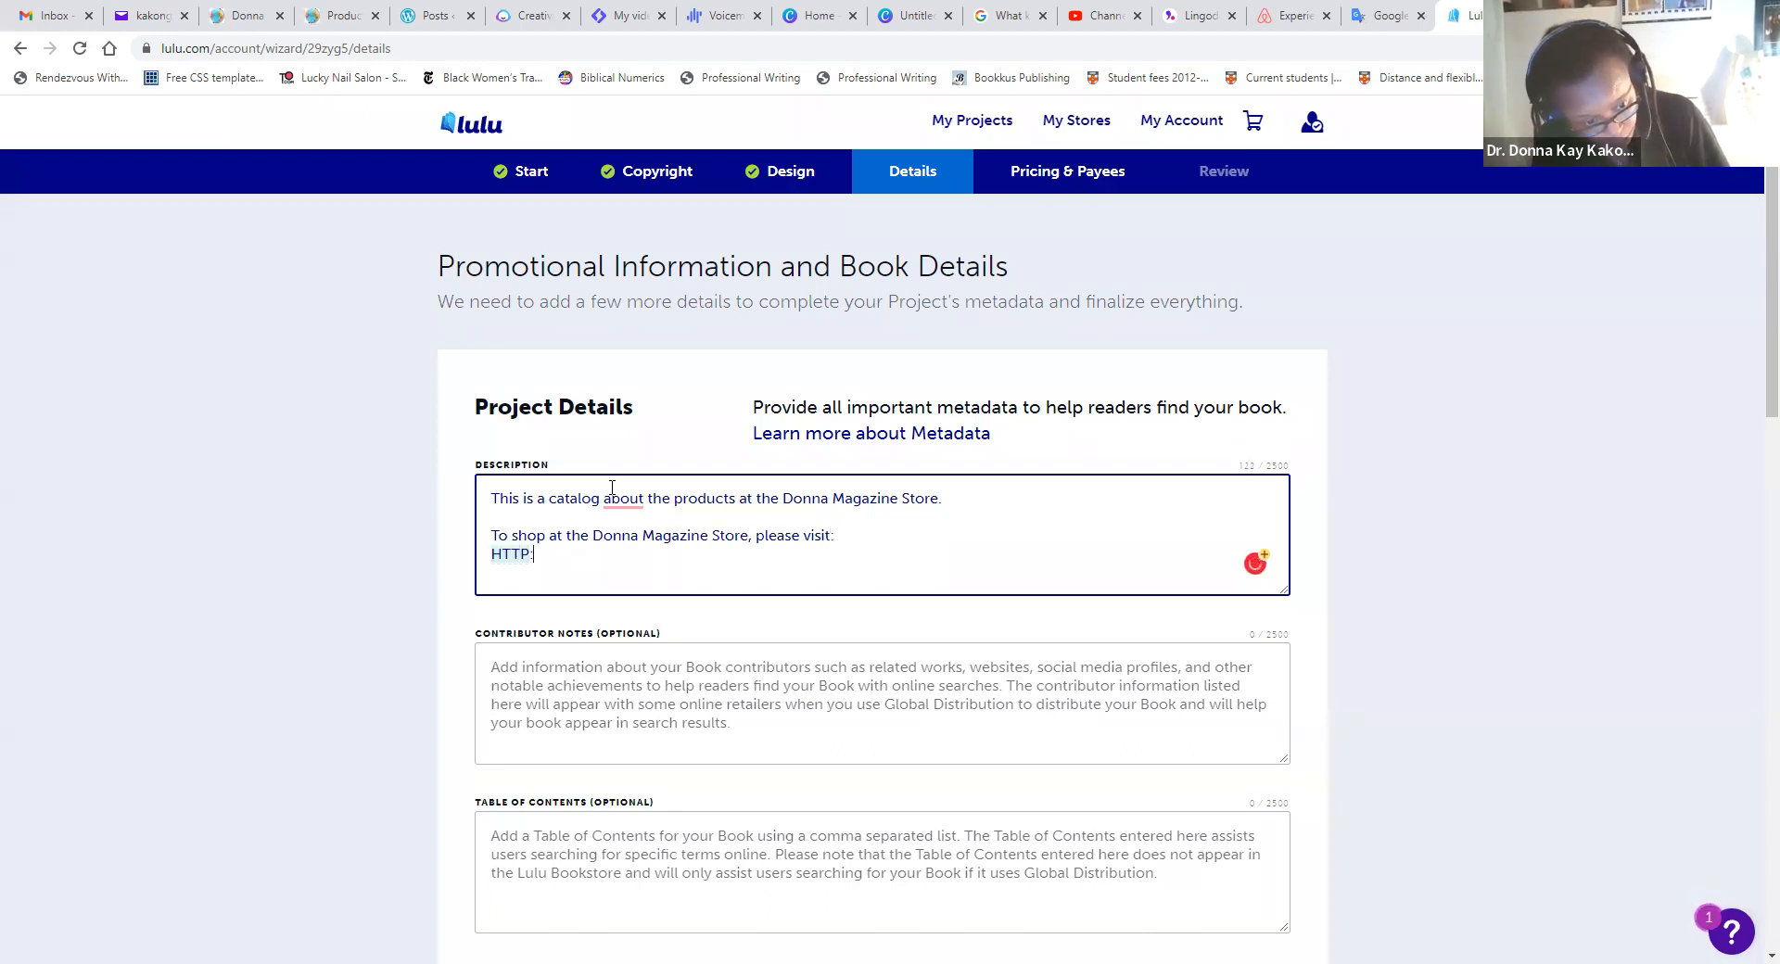
text(//k)
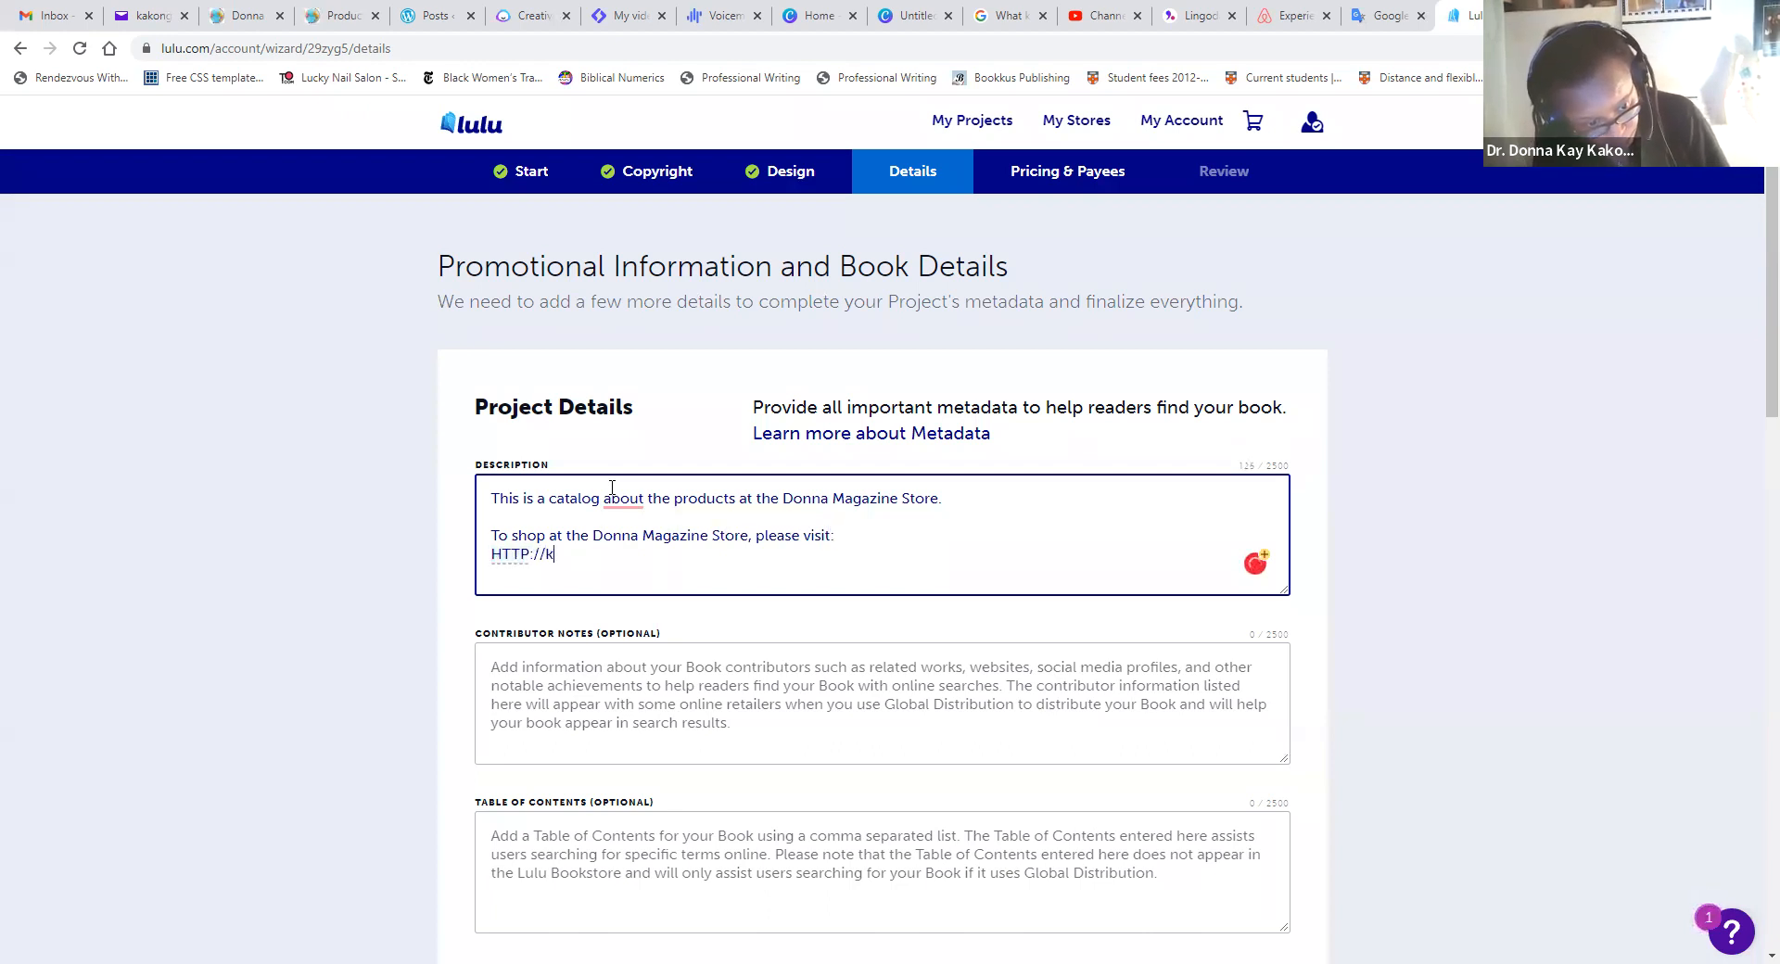
text(akonged.wordpre)
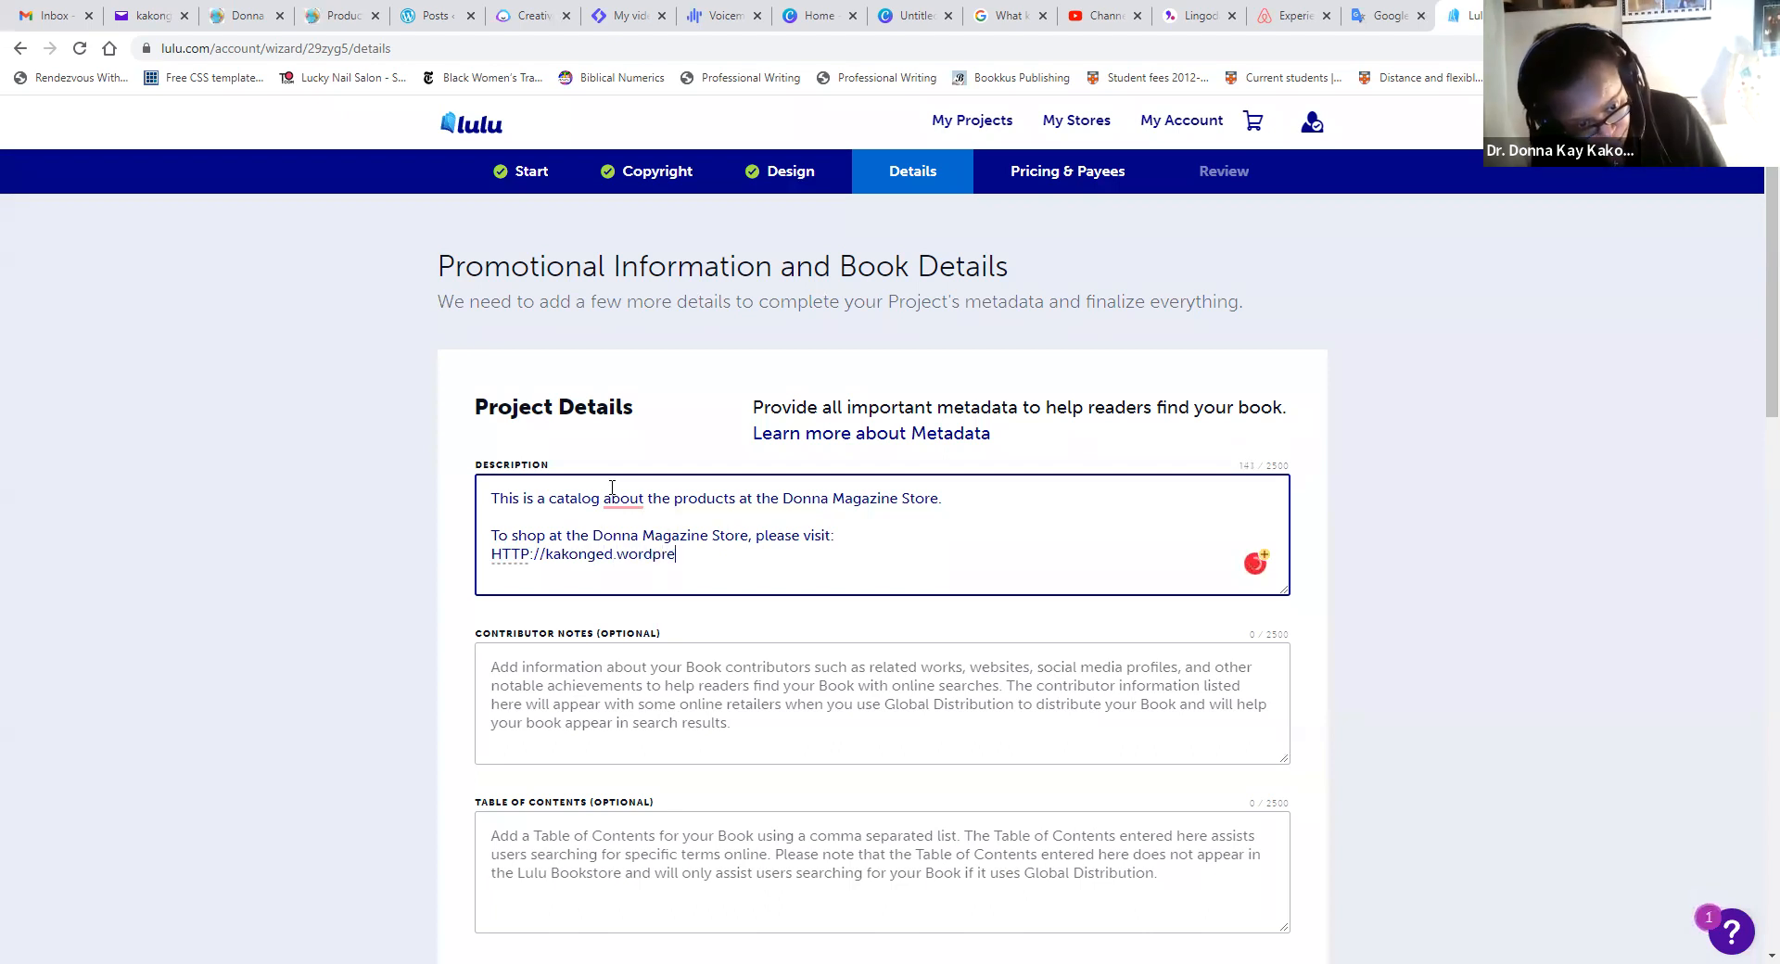
text(ss.com)
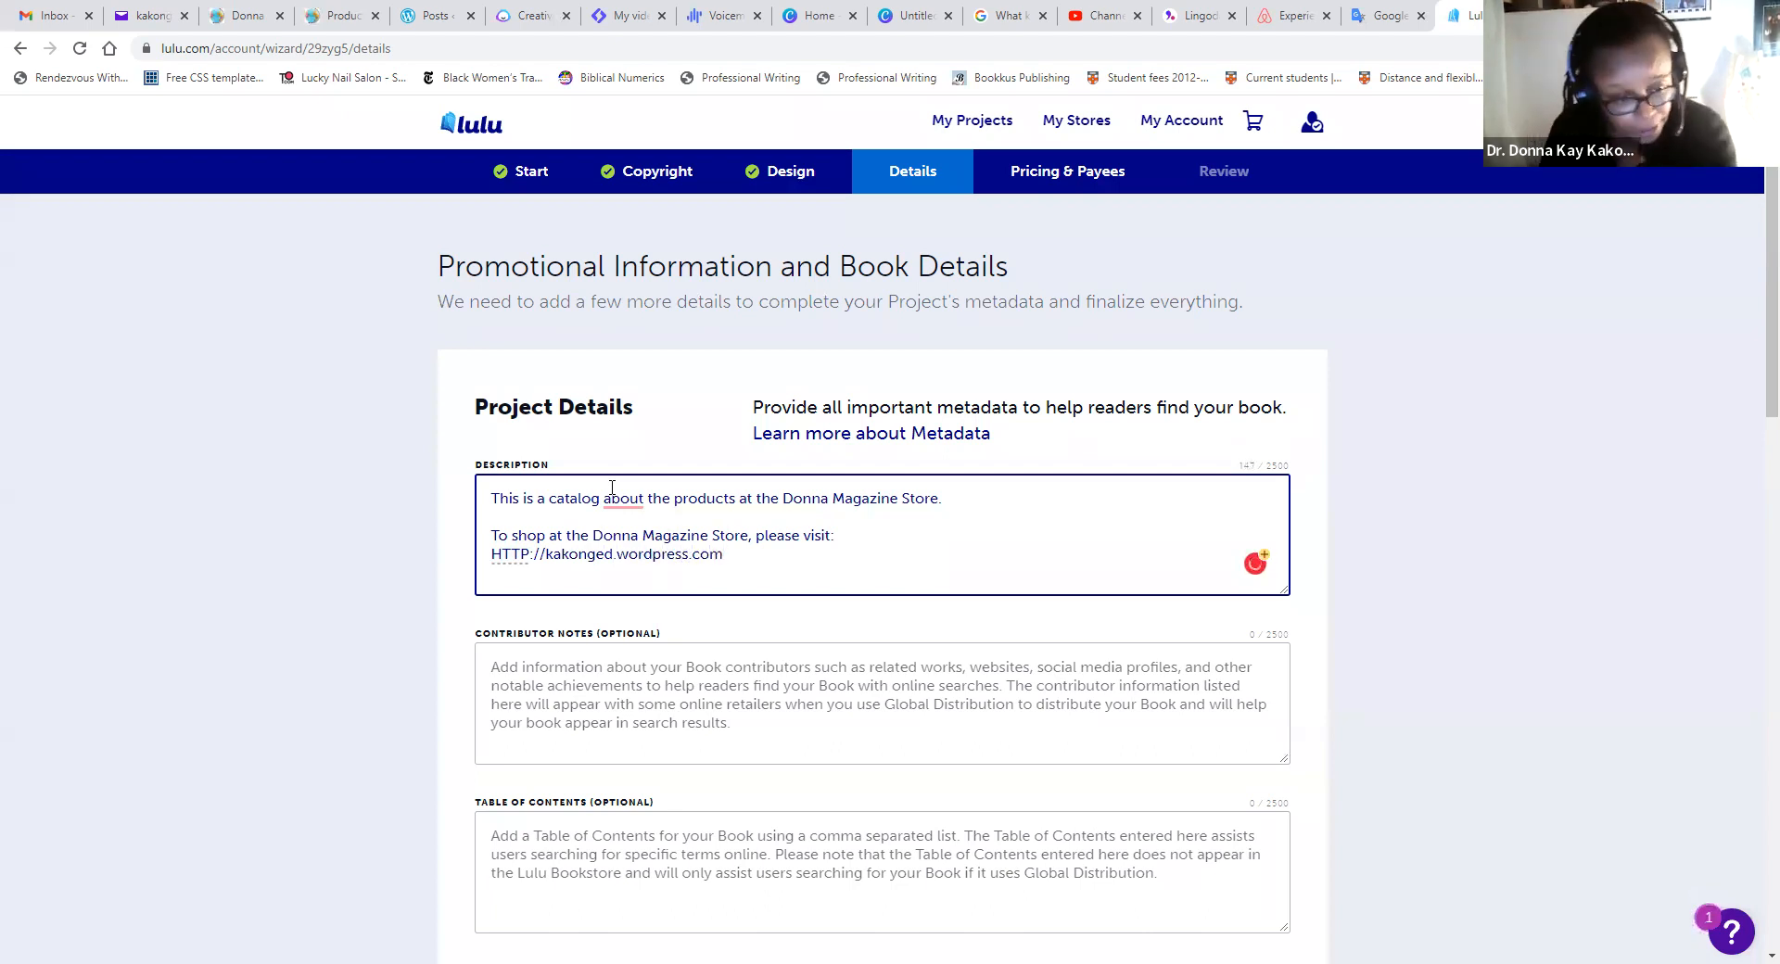
- Change "about" to "of" in the description and paste the contributor's biography and credentials into the contributor notes
mouse_move(621, 500)
click(627, 530)
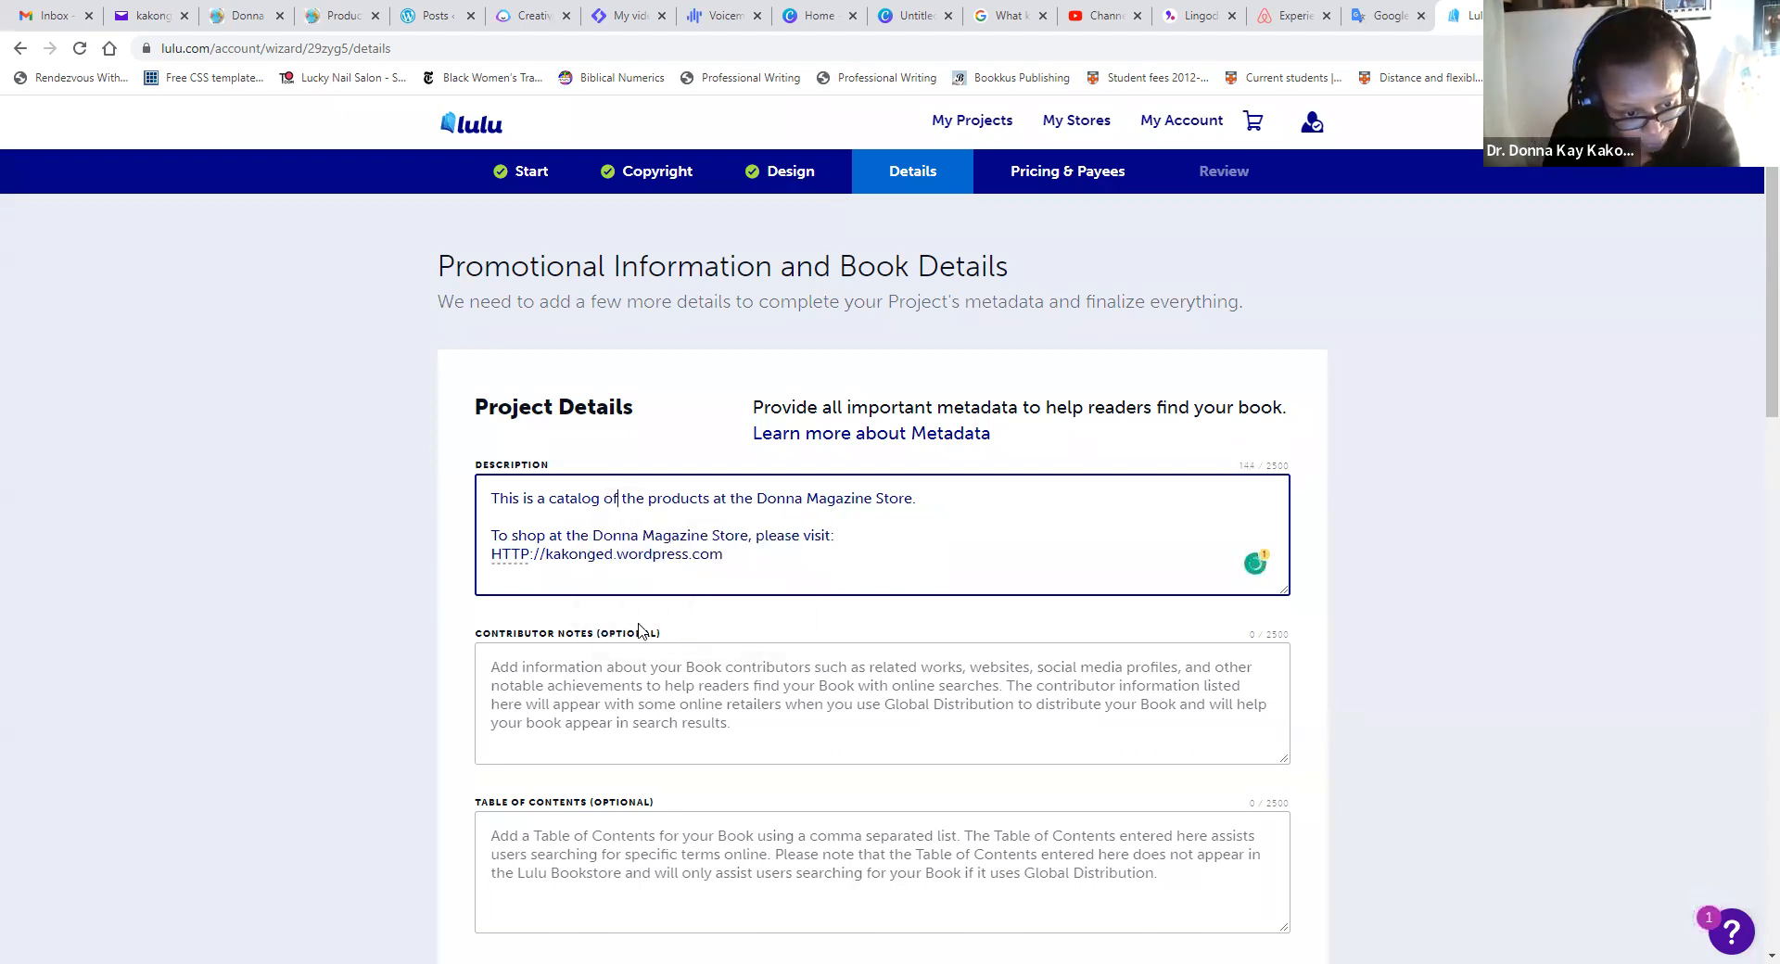
click(674, 675)
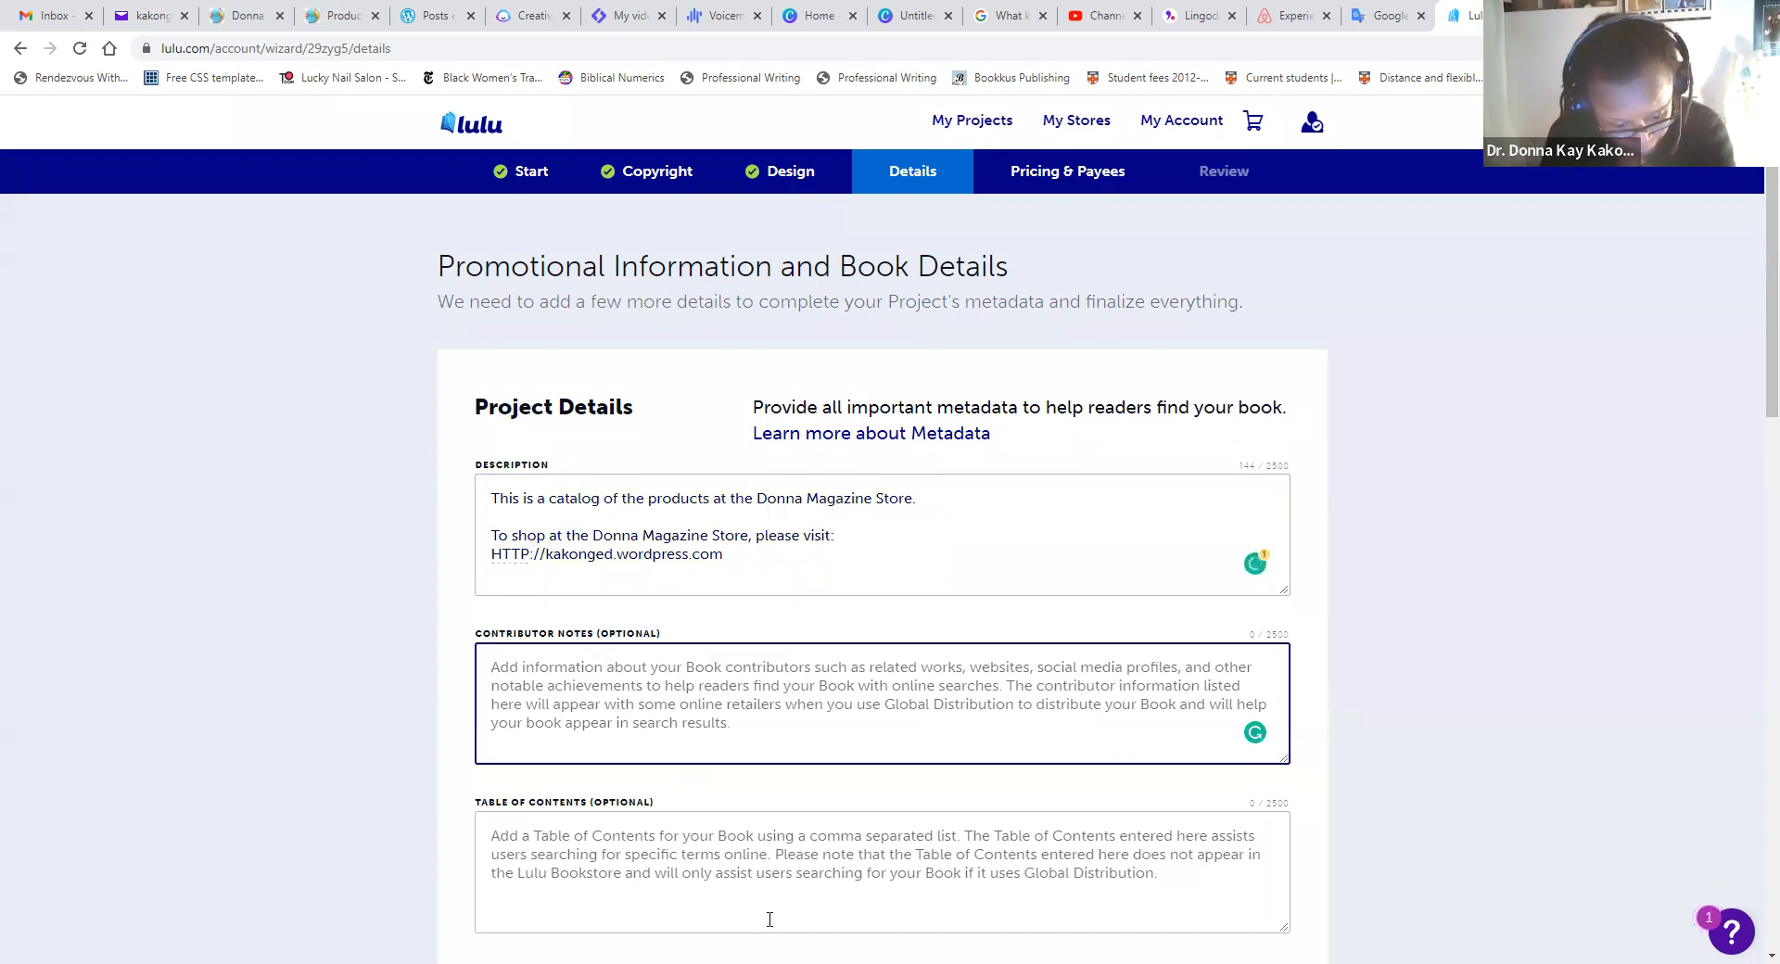
key(alt+Tab)
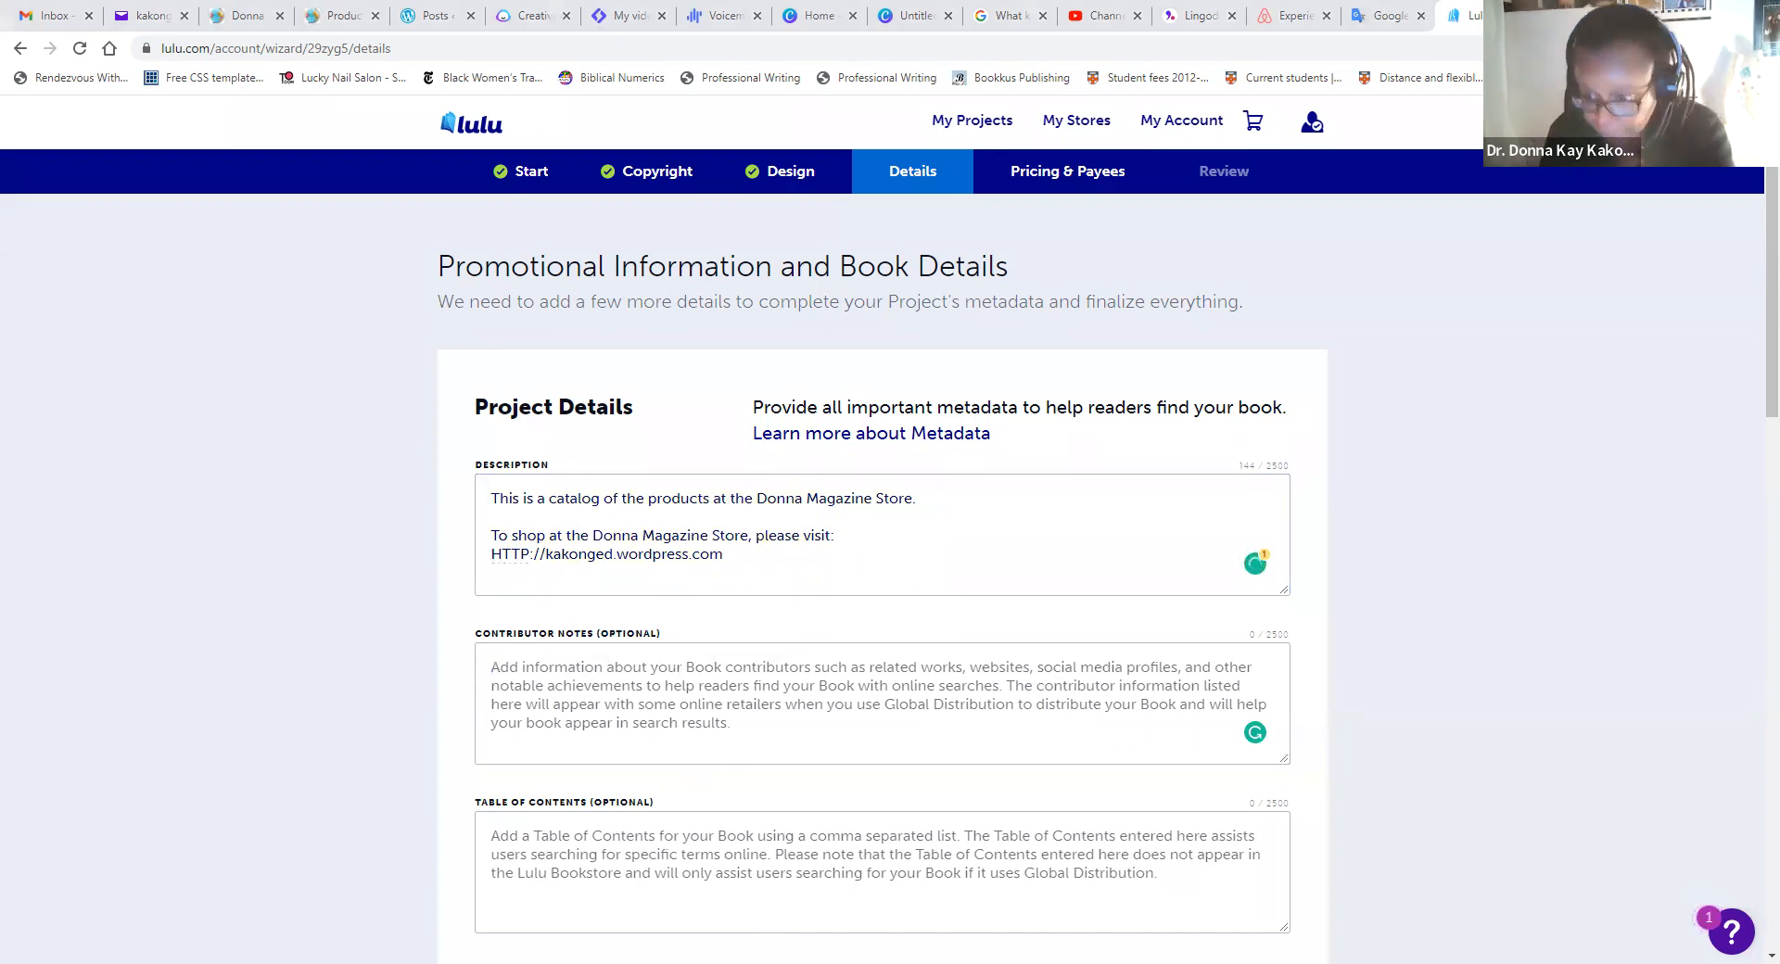
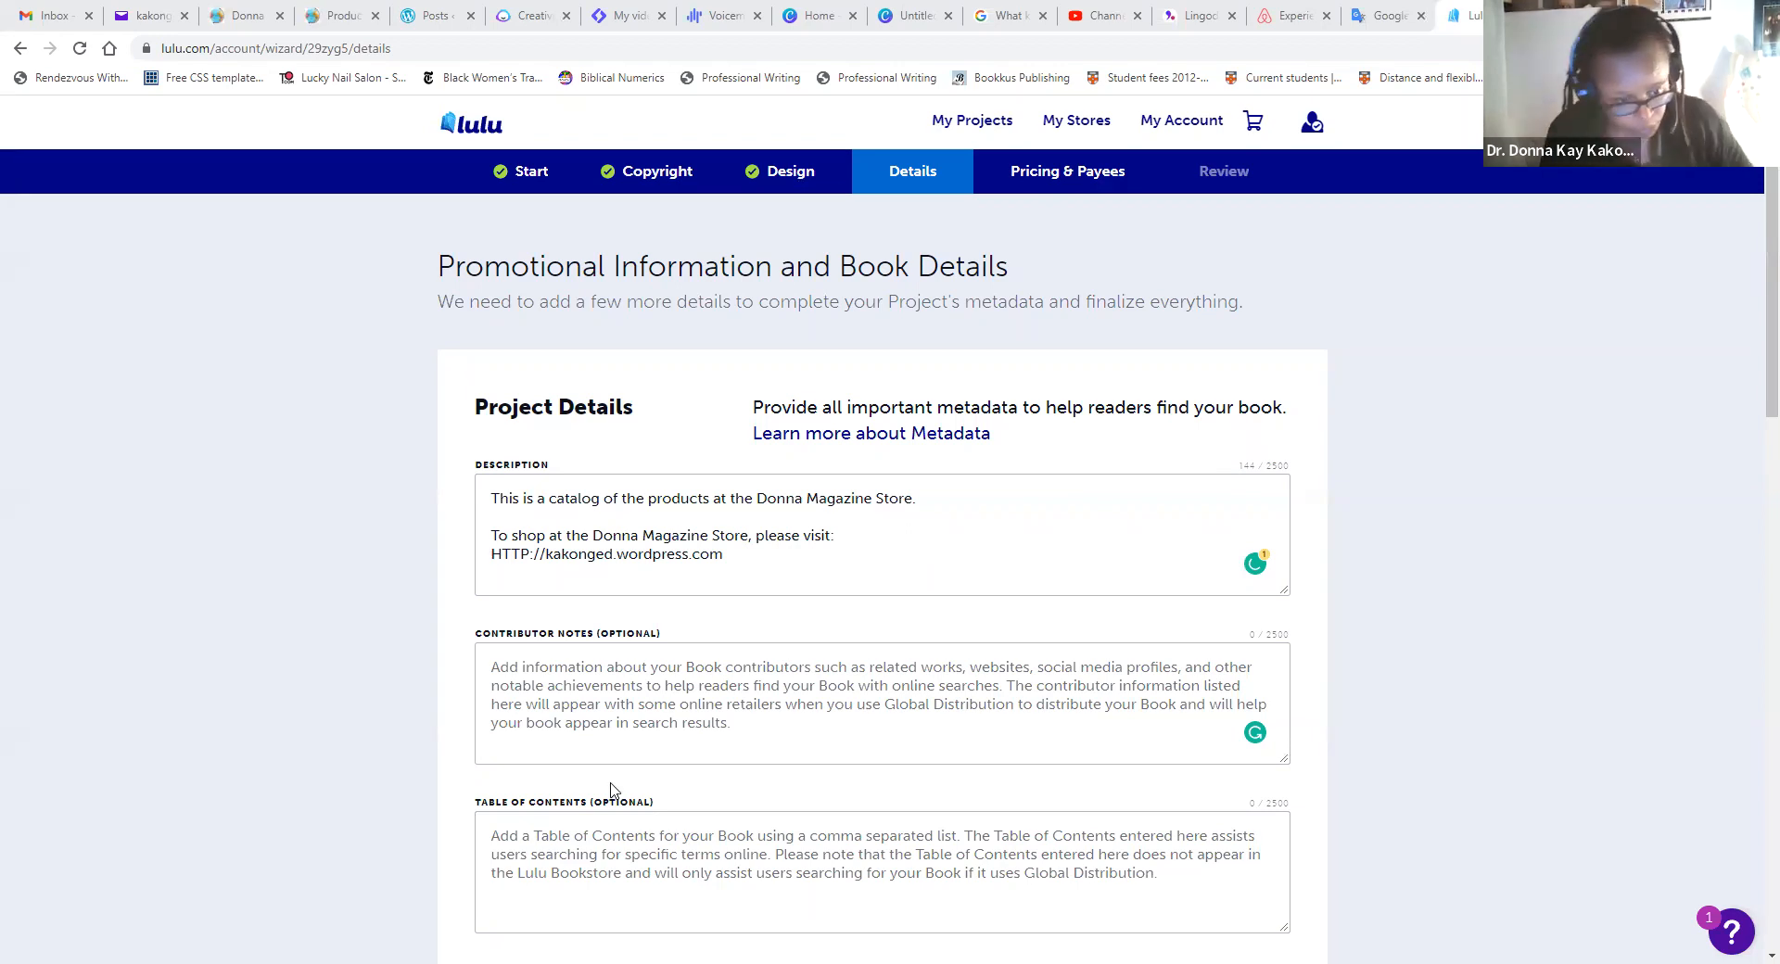
key(ctrl+v)
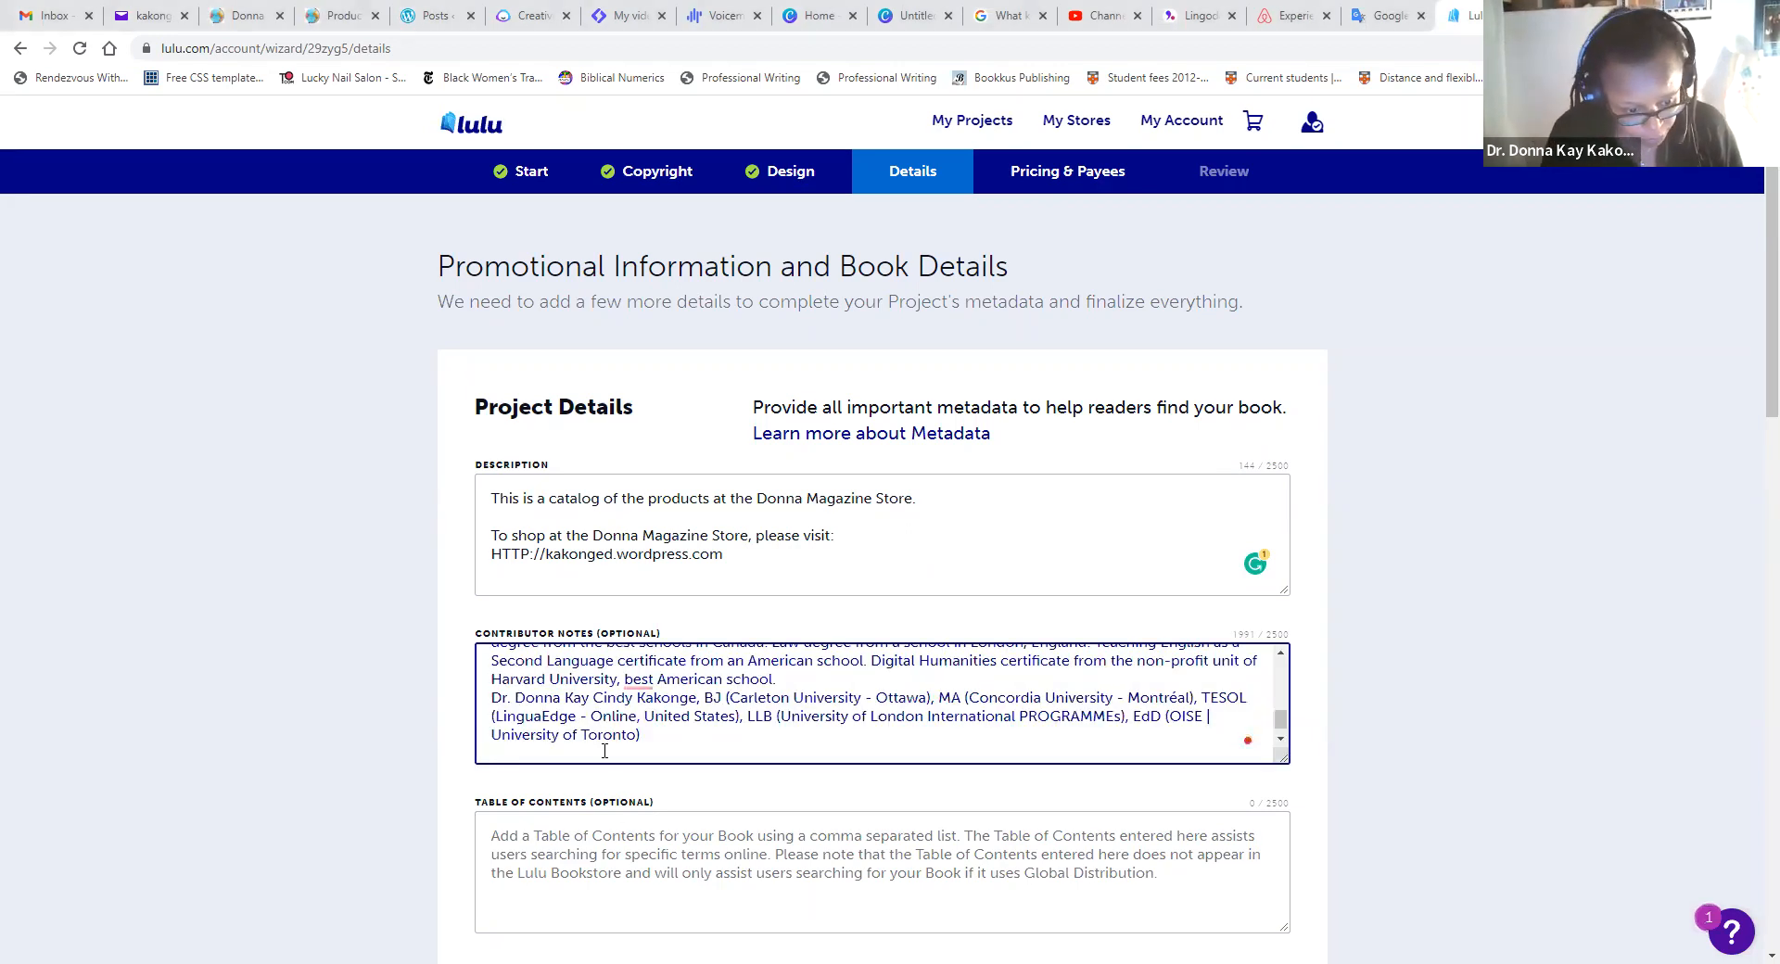
- Set the Lulu bookstore category to Entertainment and start the BISAC main category entry
scroll(561, 807, down, 1)
click(639, 577)
click(616, 639)
click(536, 744)
scroll(517, 786, down, 4)
scroll(550, 784, down, 1)
click(557, 708)
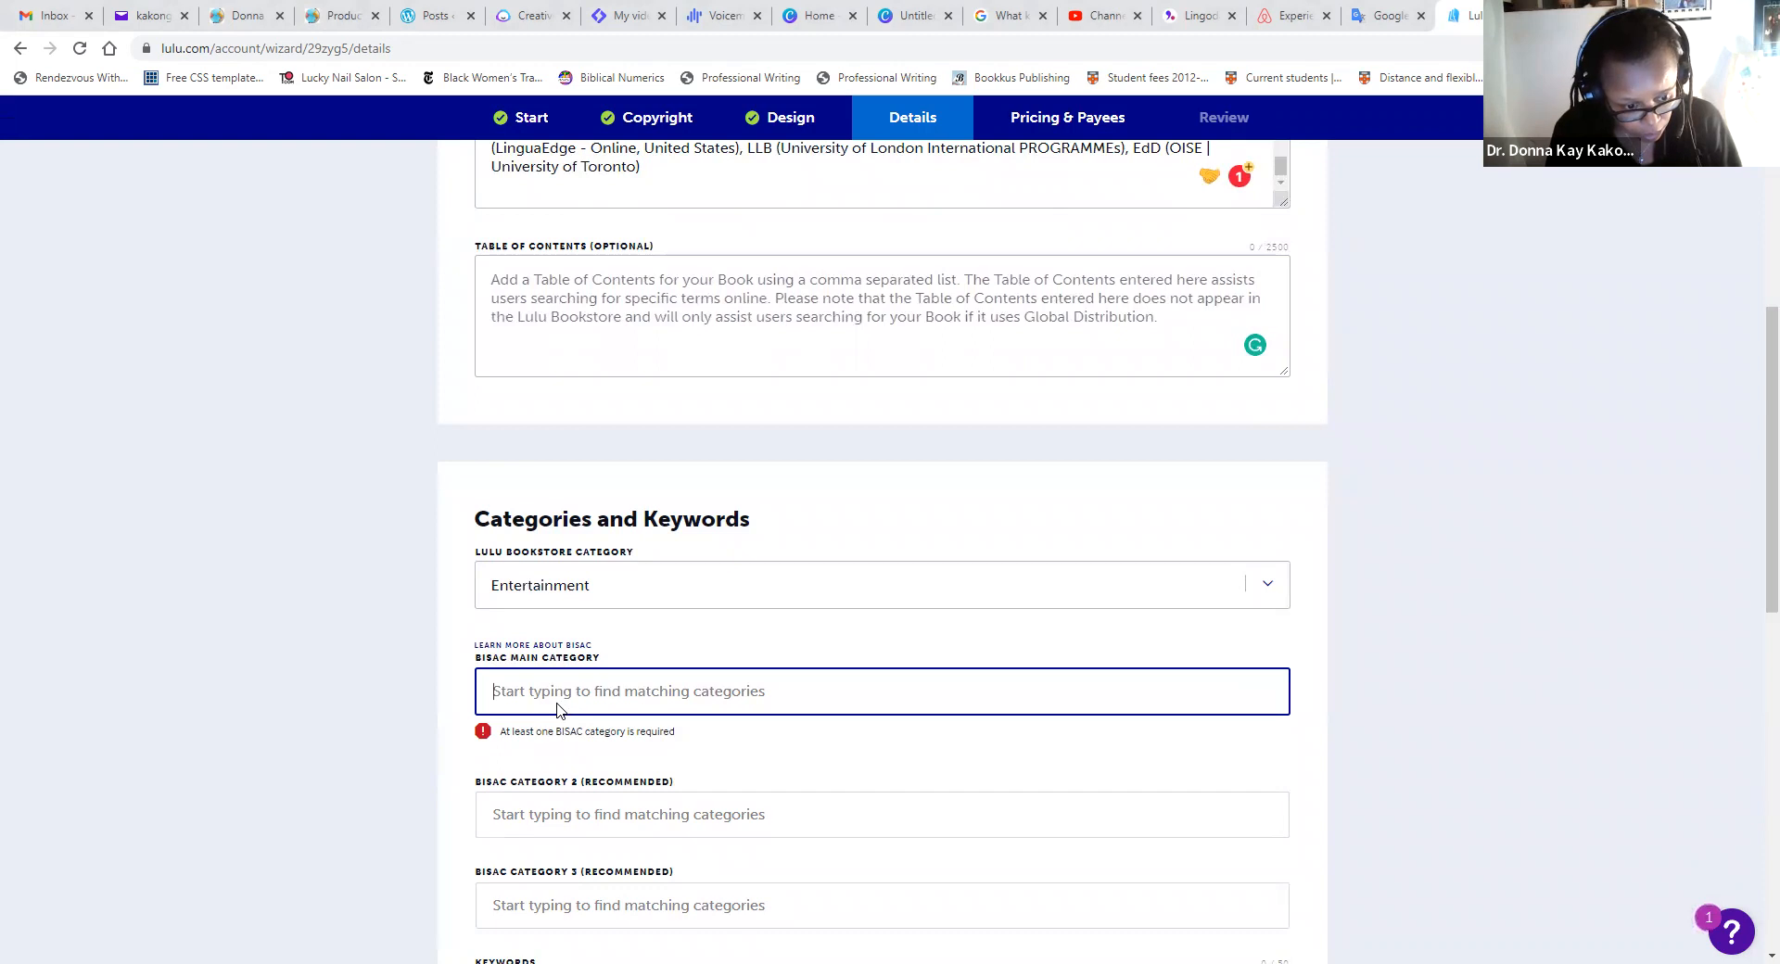
text(Non)
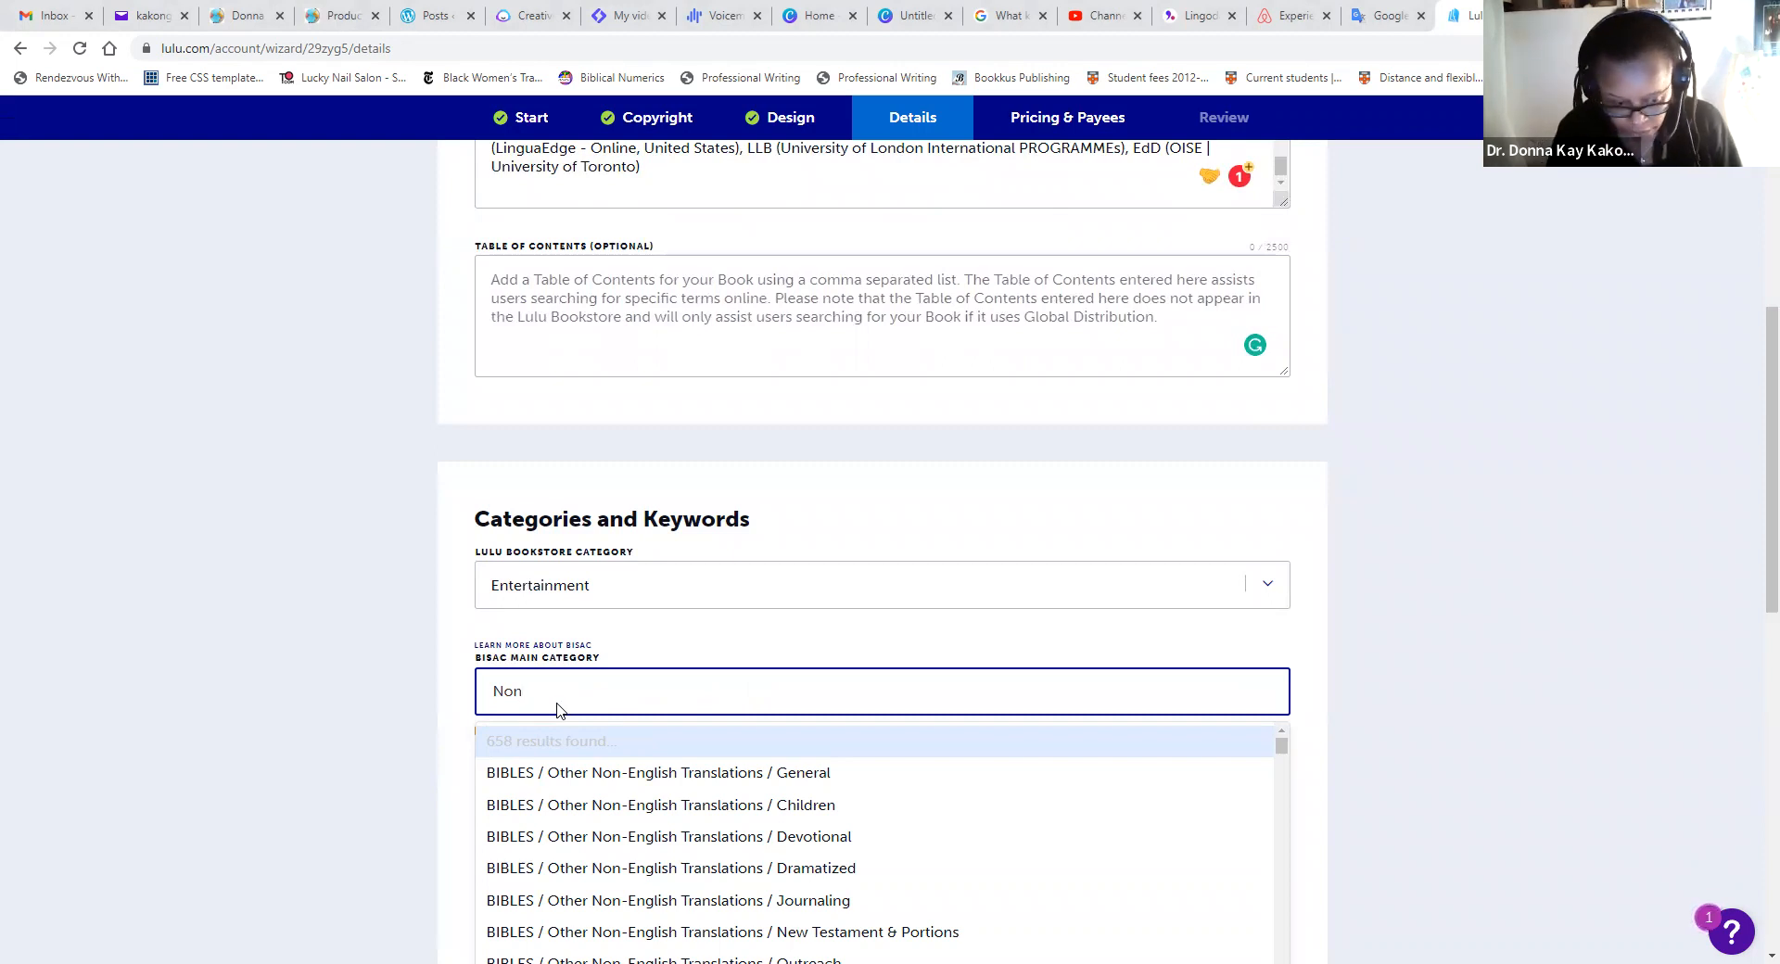
key(BackSpace)
key(BackSpace)
key(BackSpace)
- Search for "Guides" and set the BISAC main category to REFERENCE / Personal & Practical Guides
text(G)
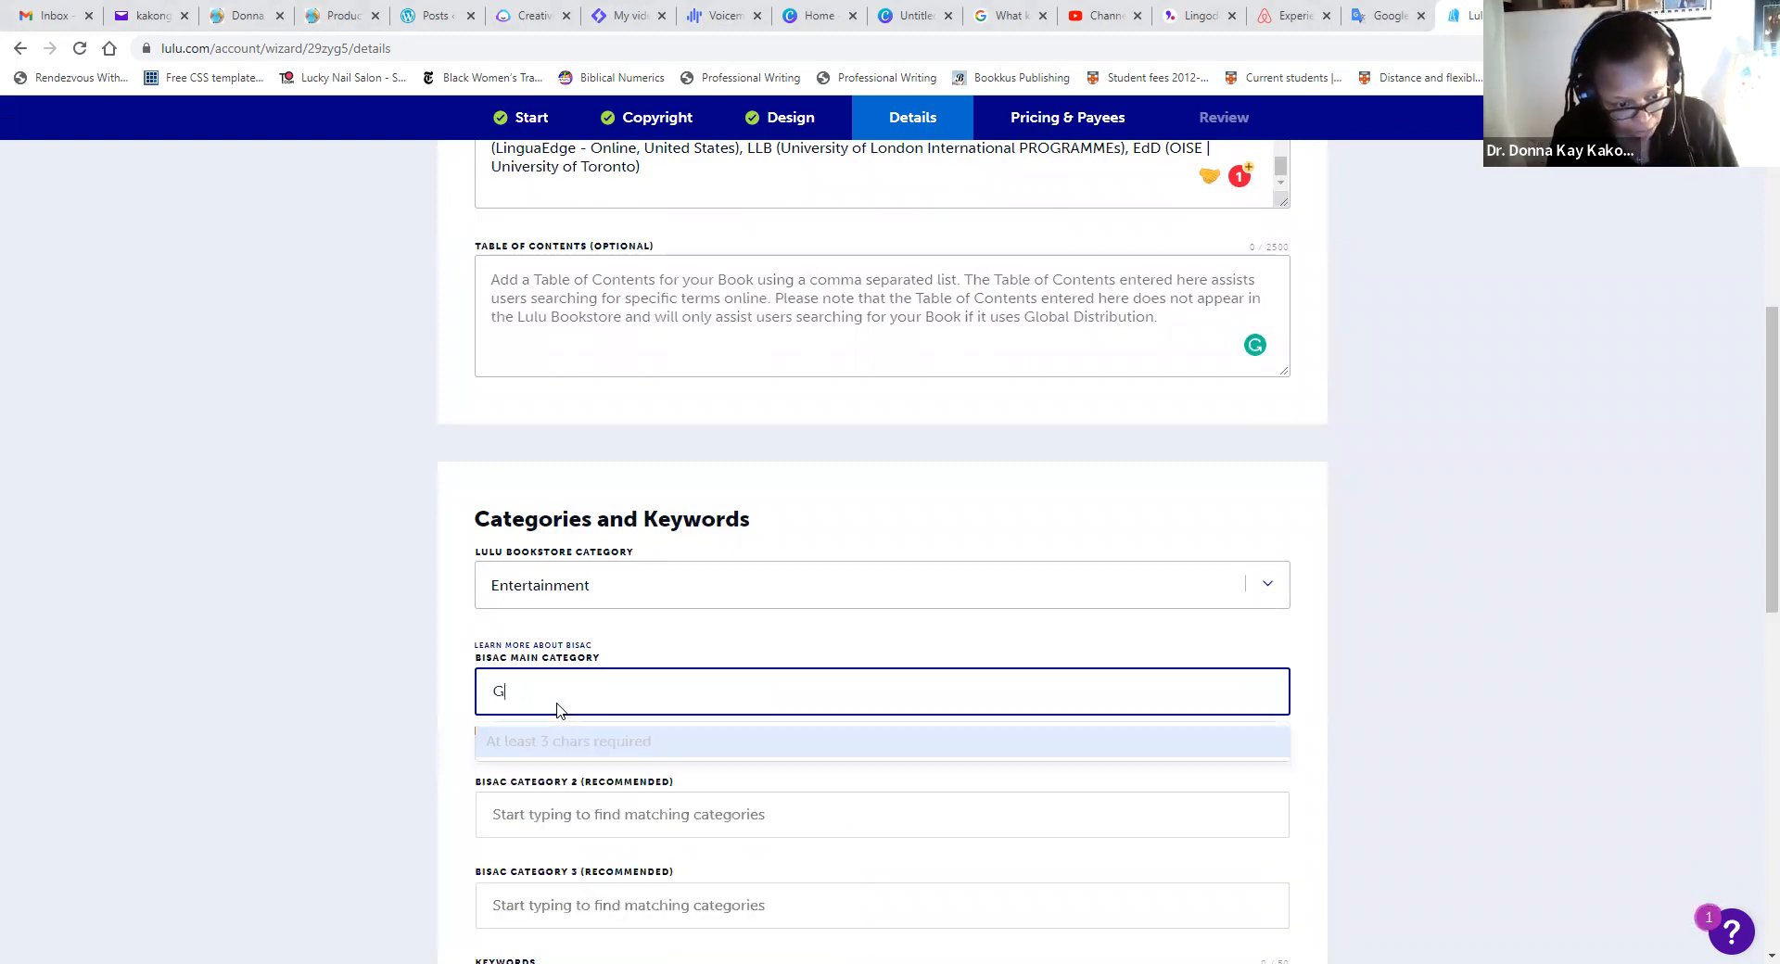
text(uides)
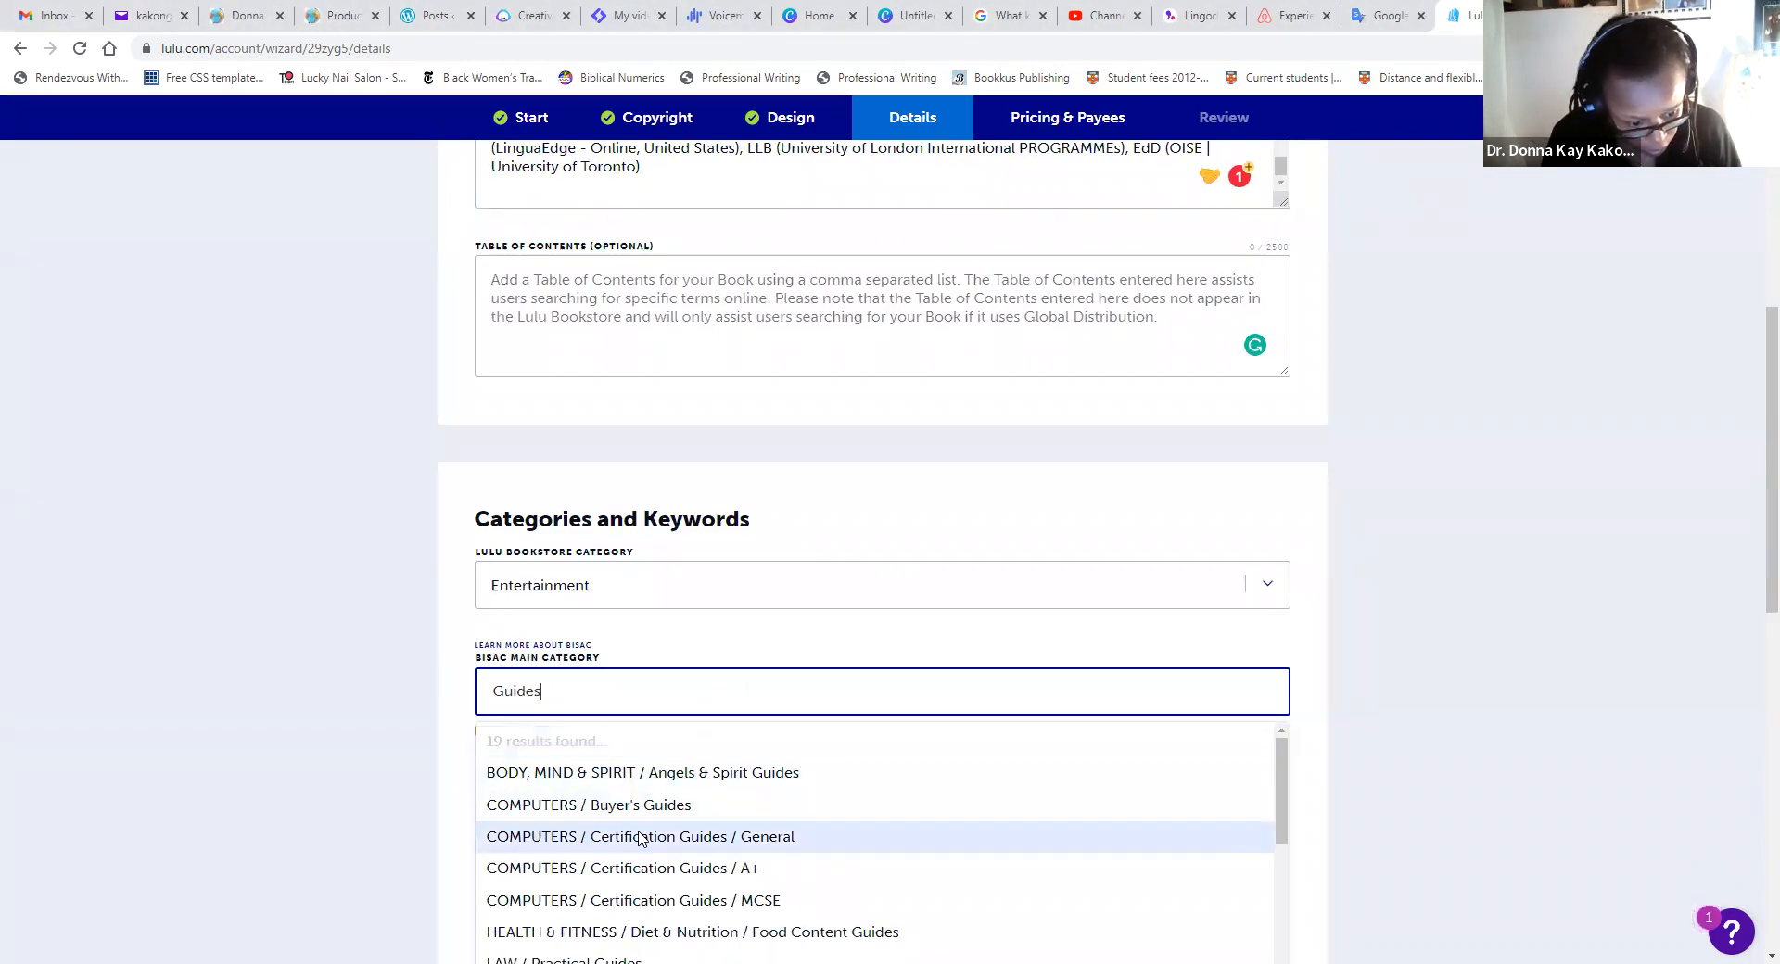
scroll(639, 840, down, 3)
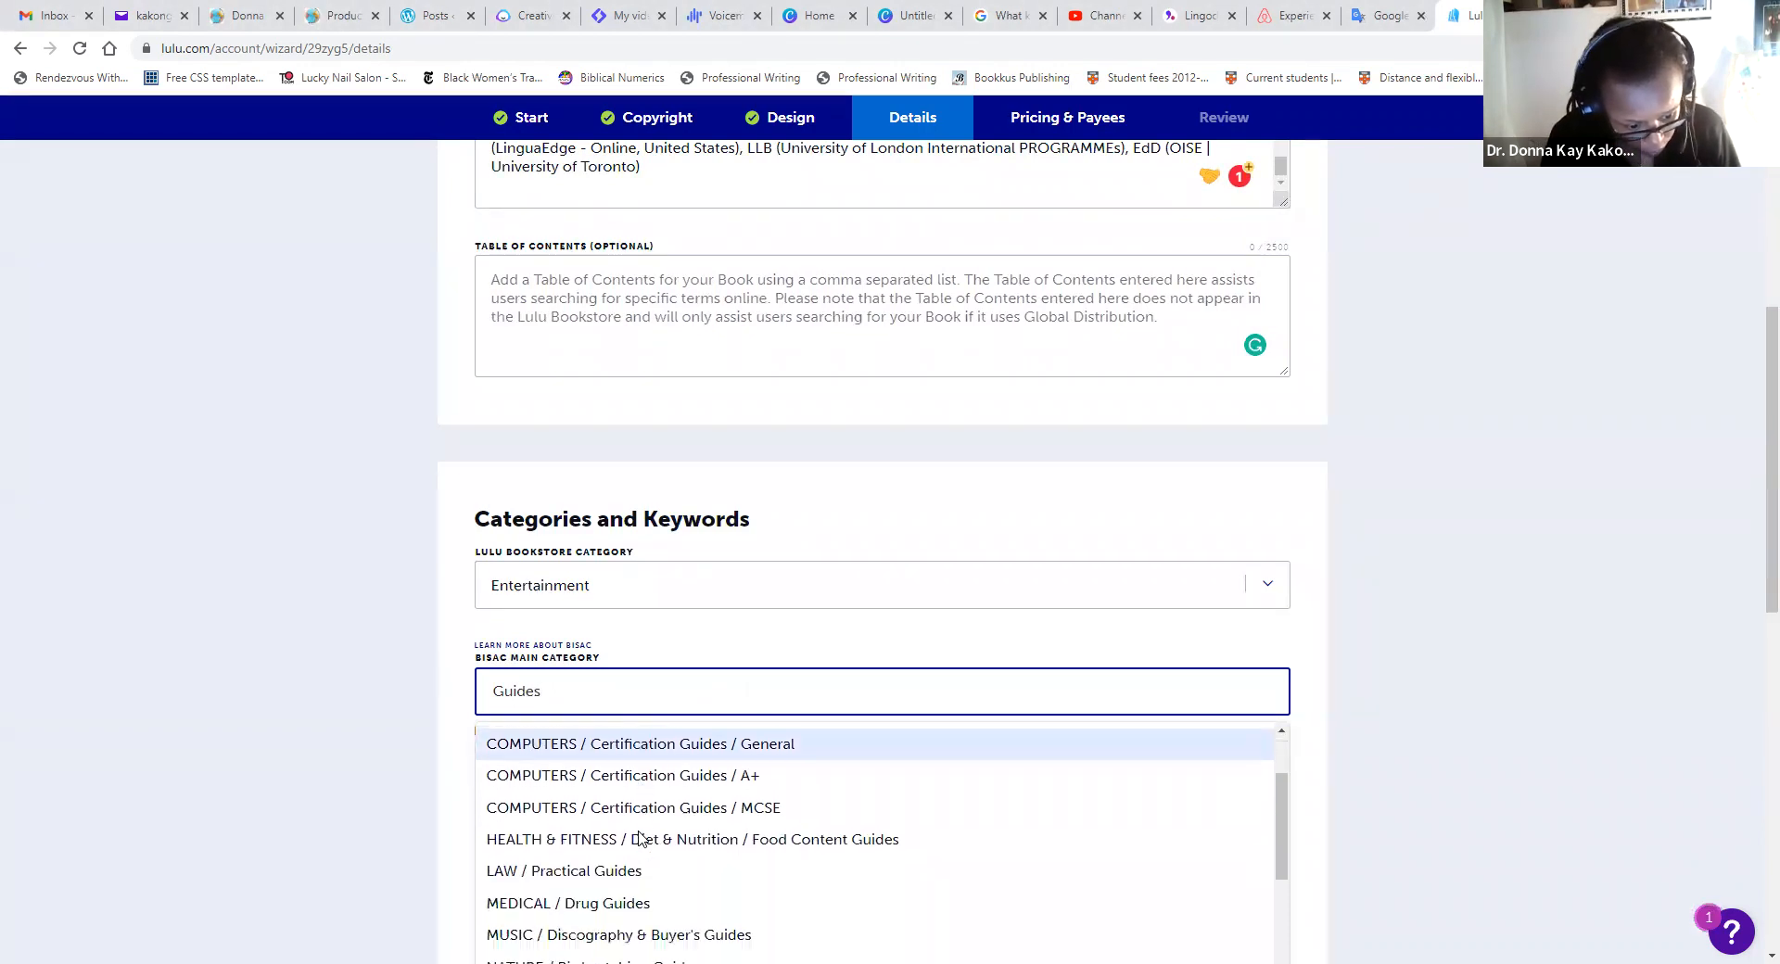
scroll(640, 839, down, 2)
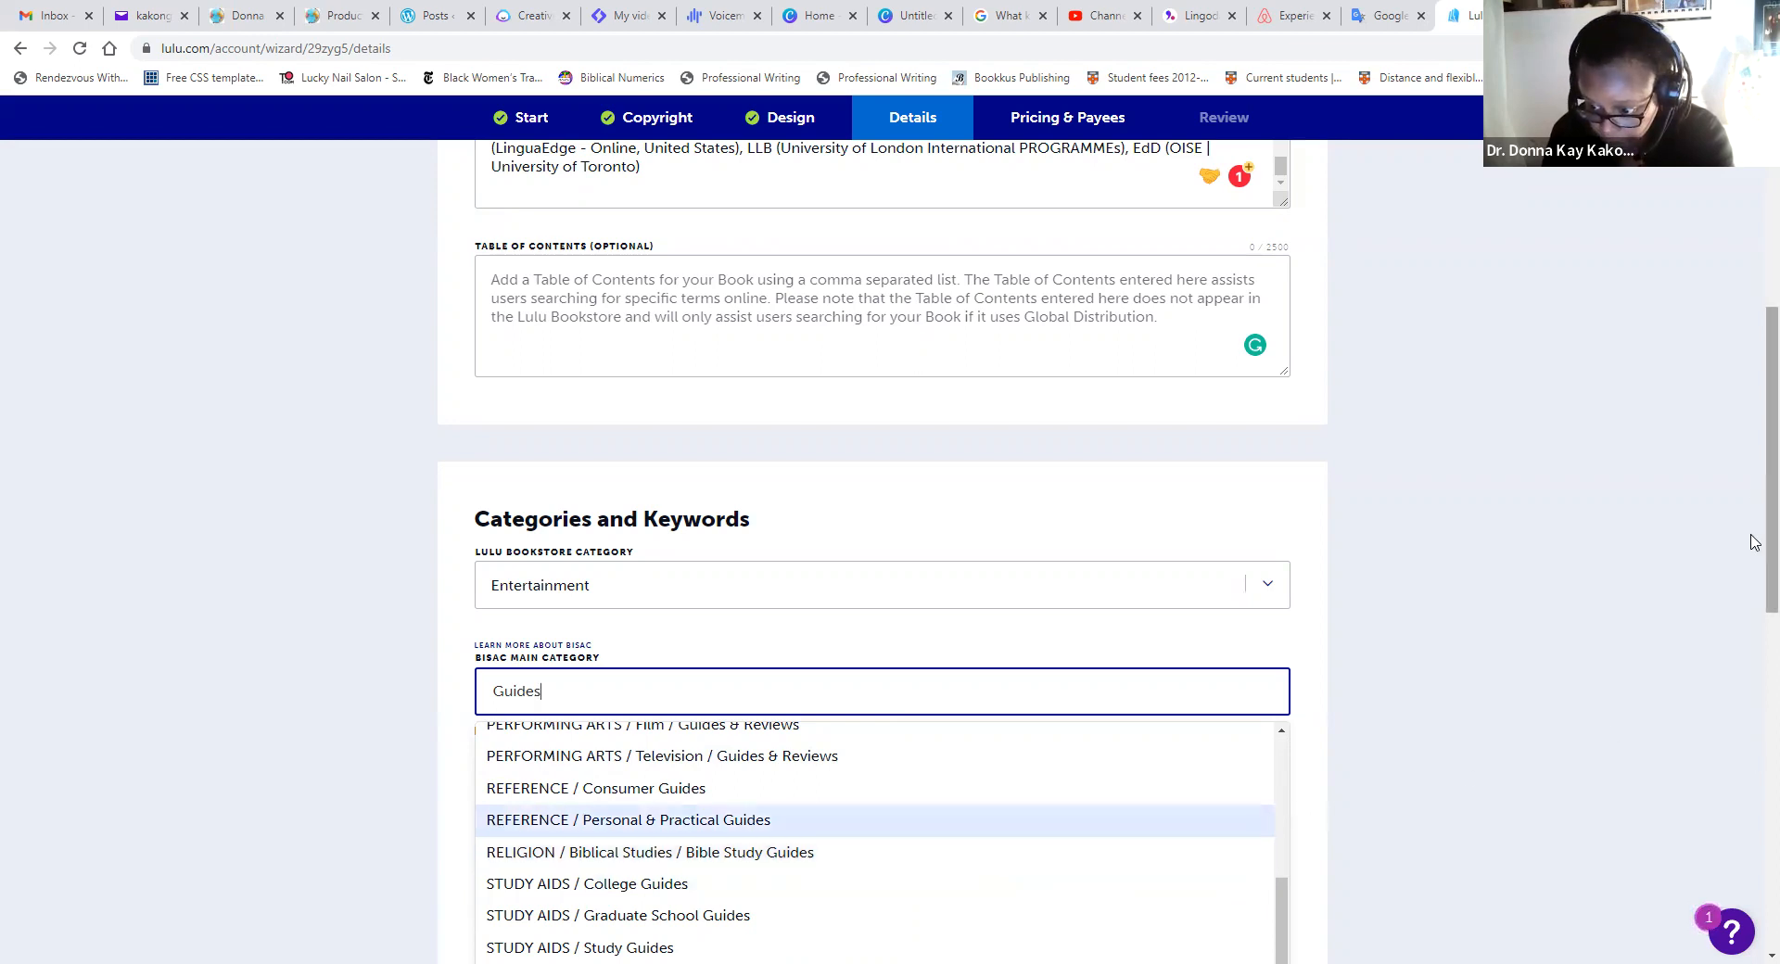
scroll(1752, 557, down, 1)
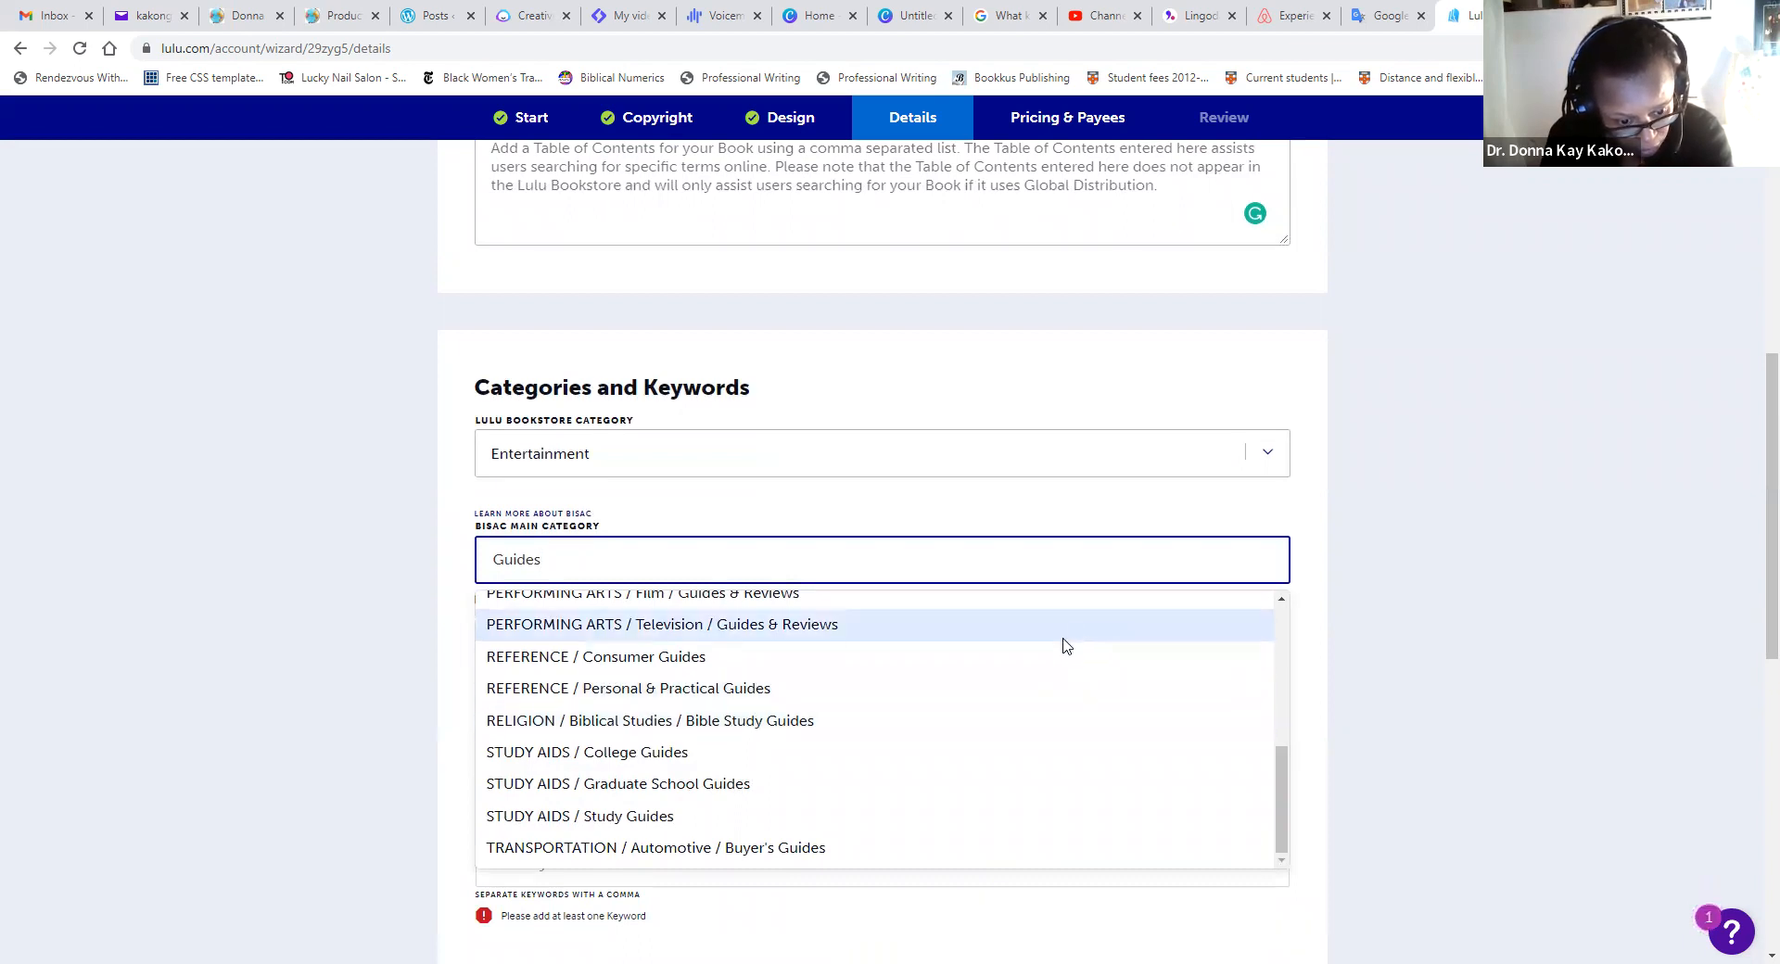
click(1059, 705)
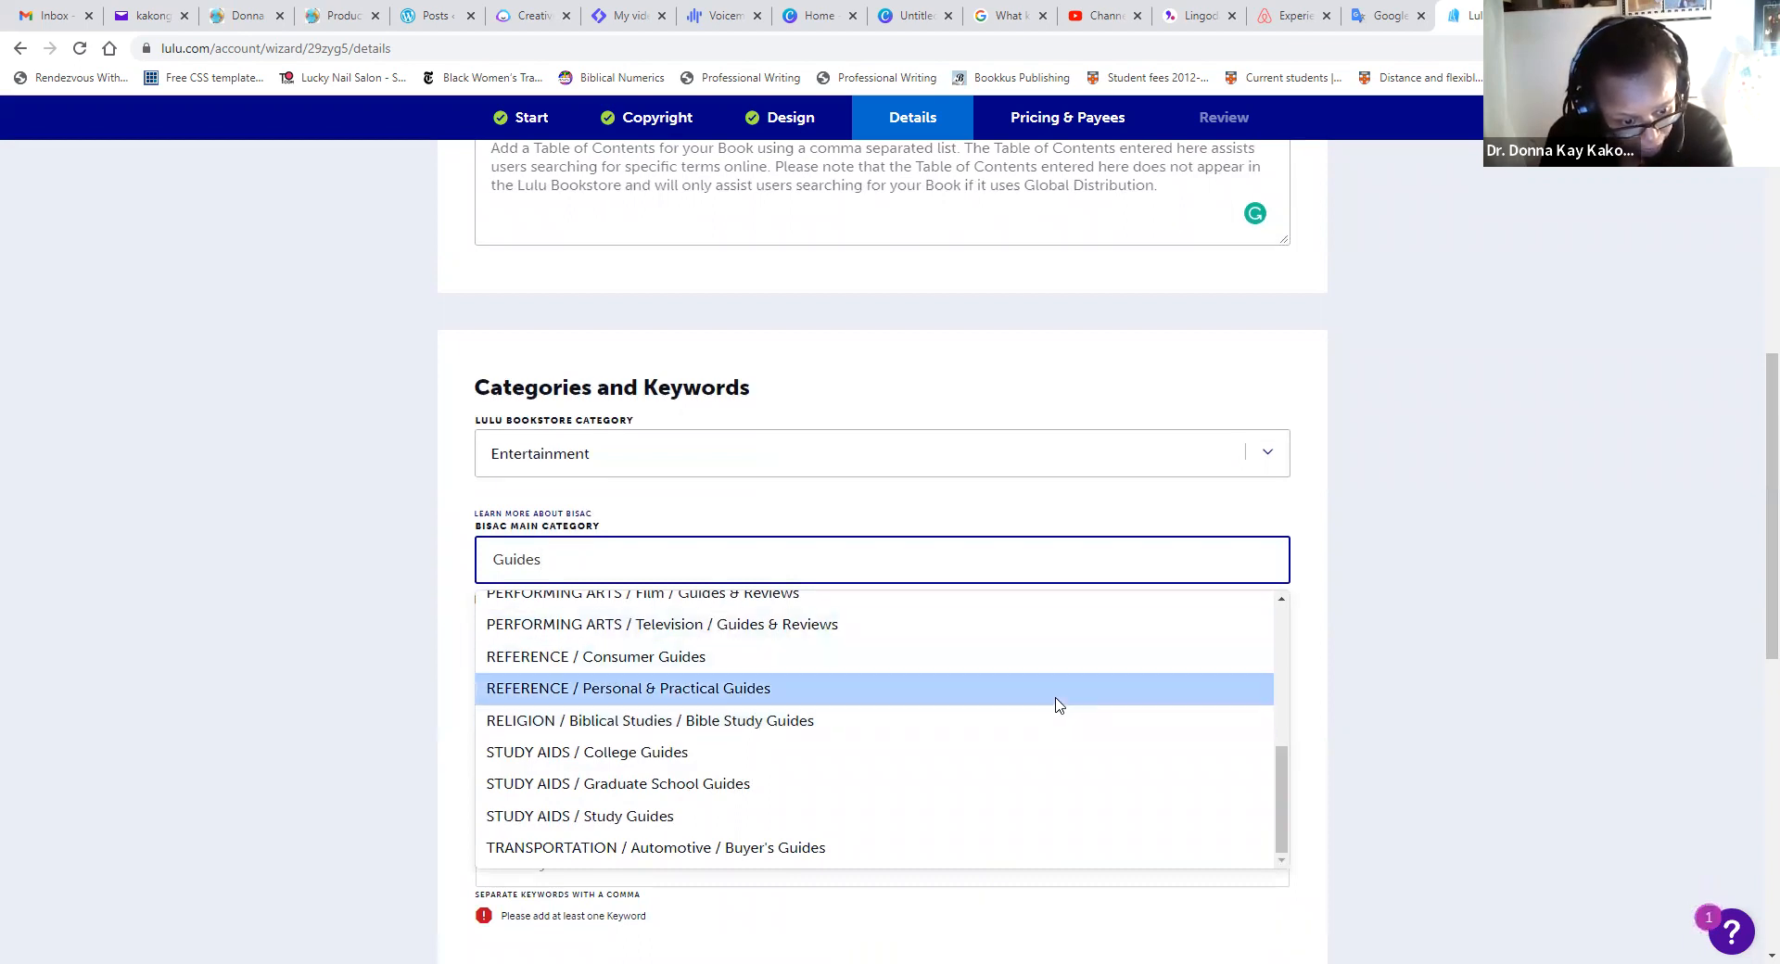
click(695, 692)
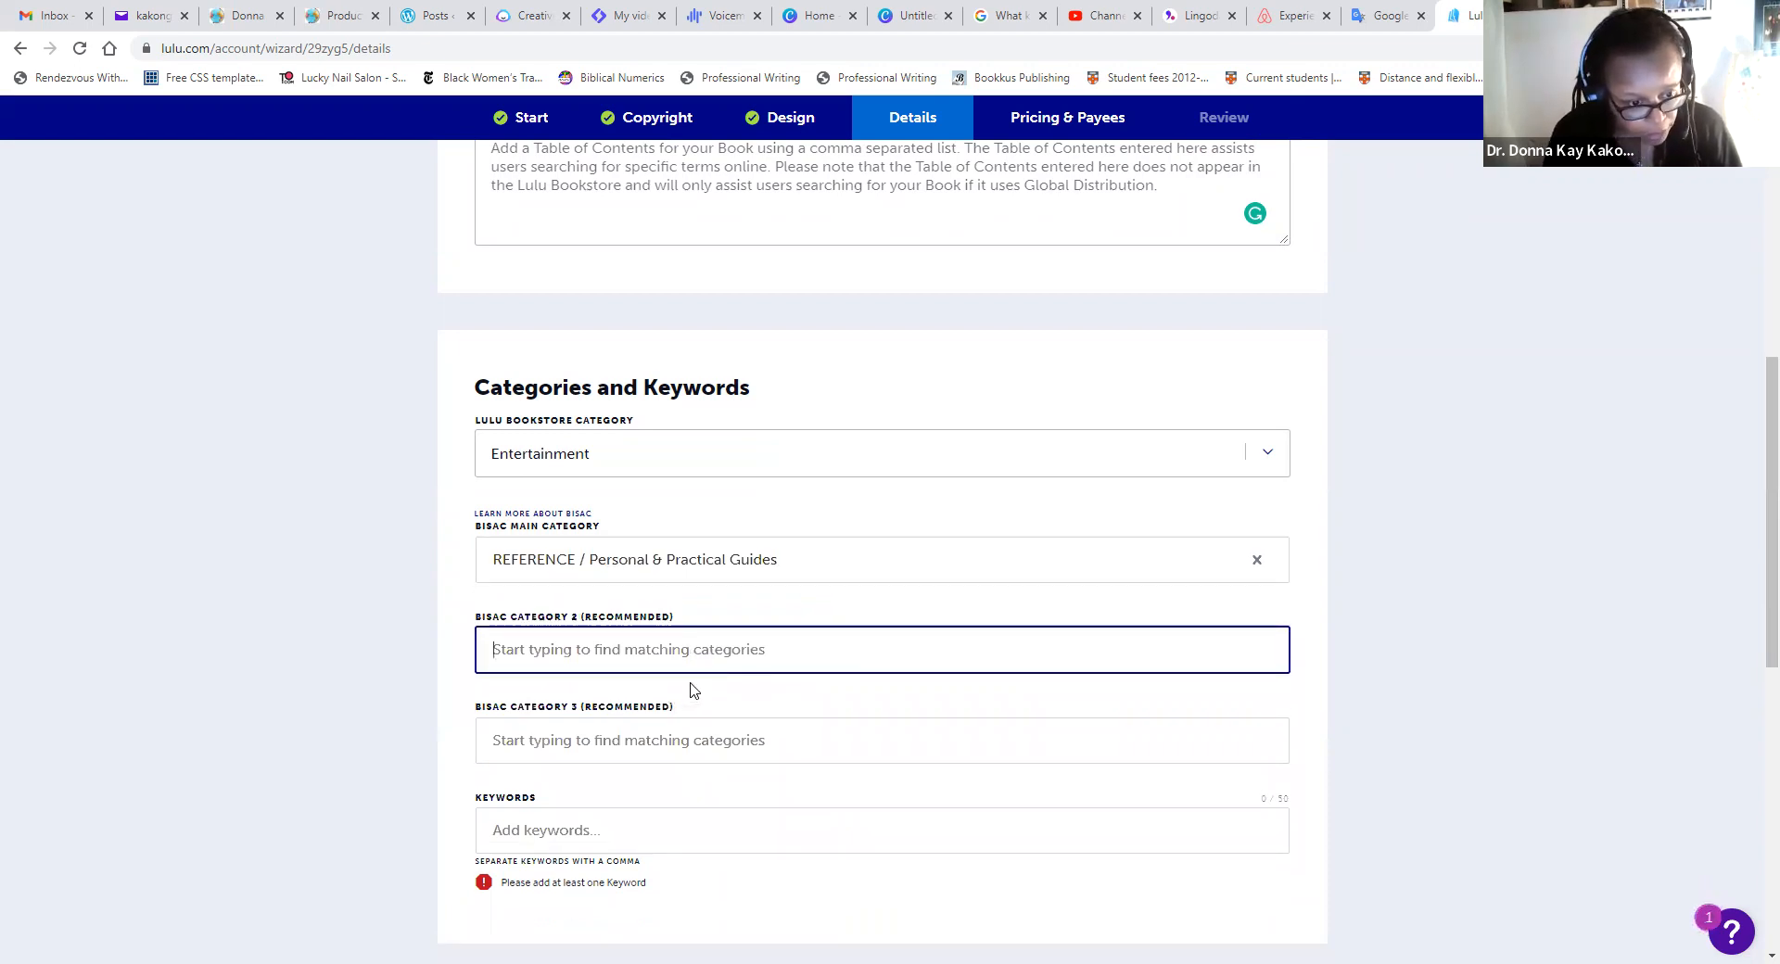
- Look through the "Reference" subjects for BISAC category 2 and clear the search
text(Type)
key(BackSpace)
key(BackSpace)
key(BackSpace)
key(BackSpace)
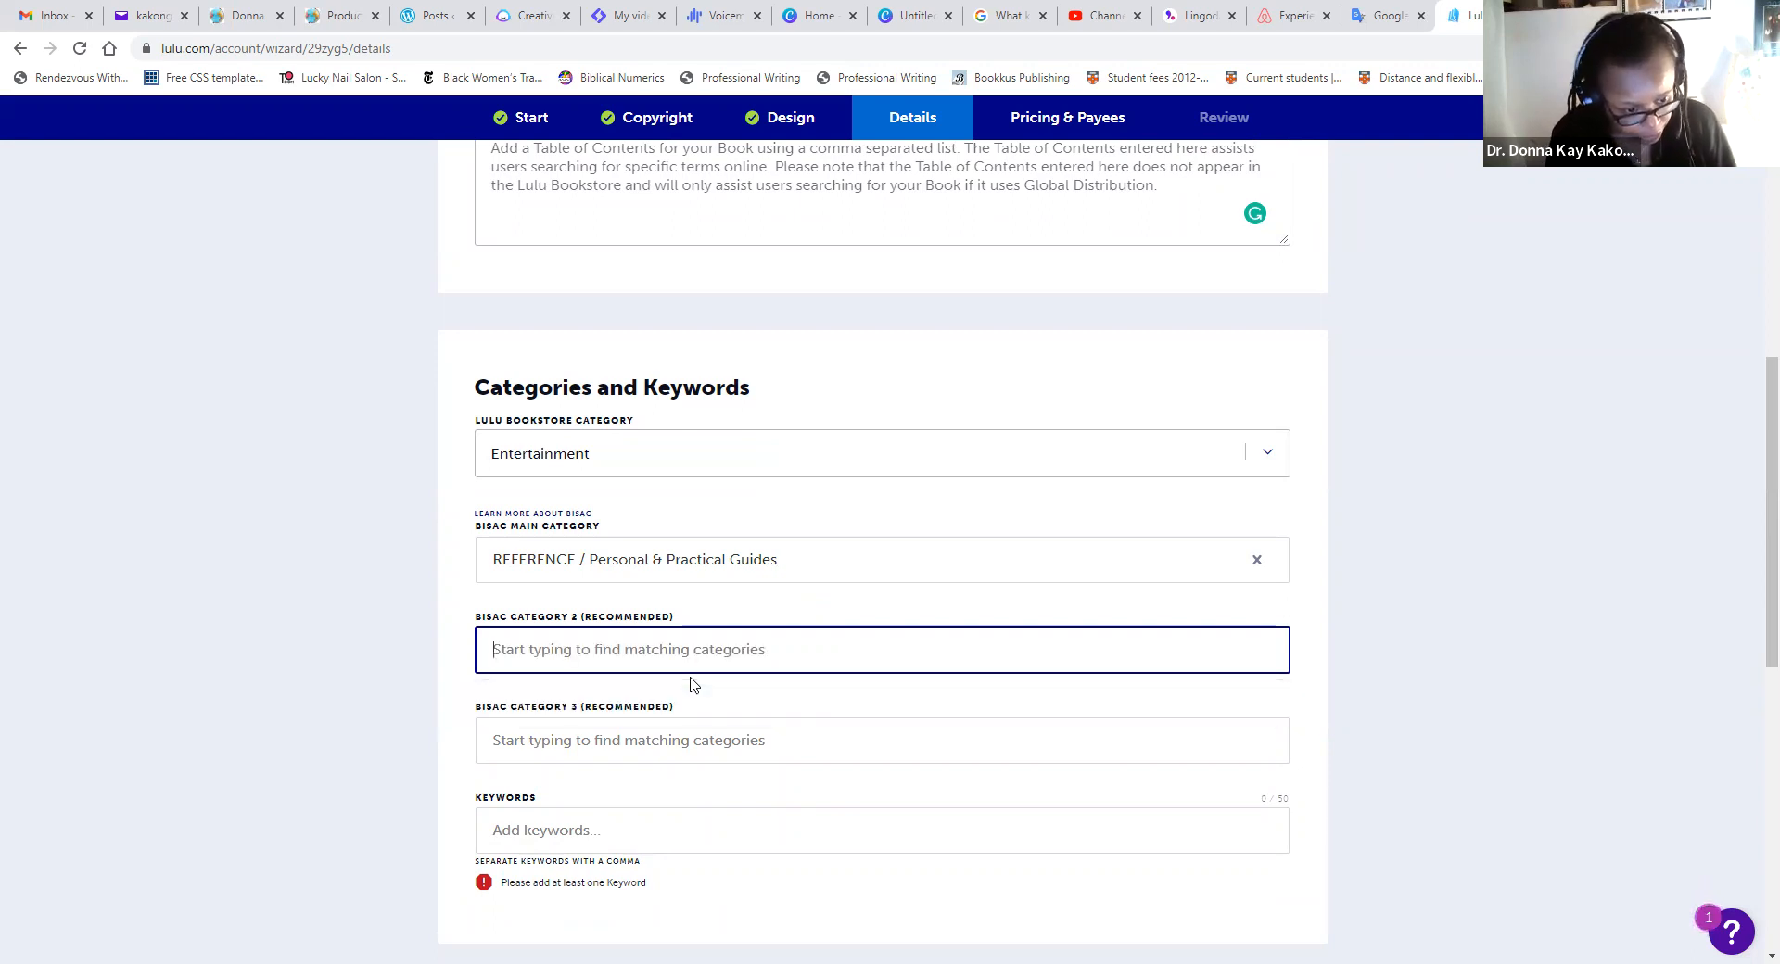
text(Refer)
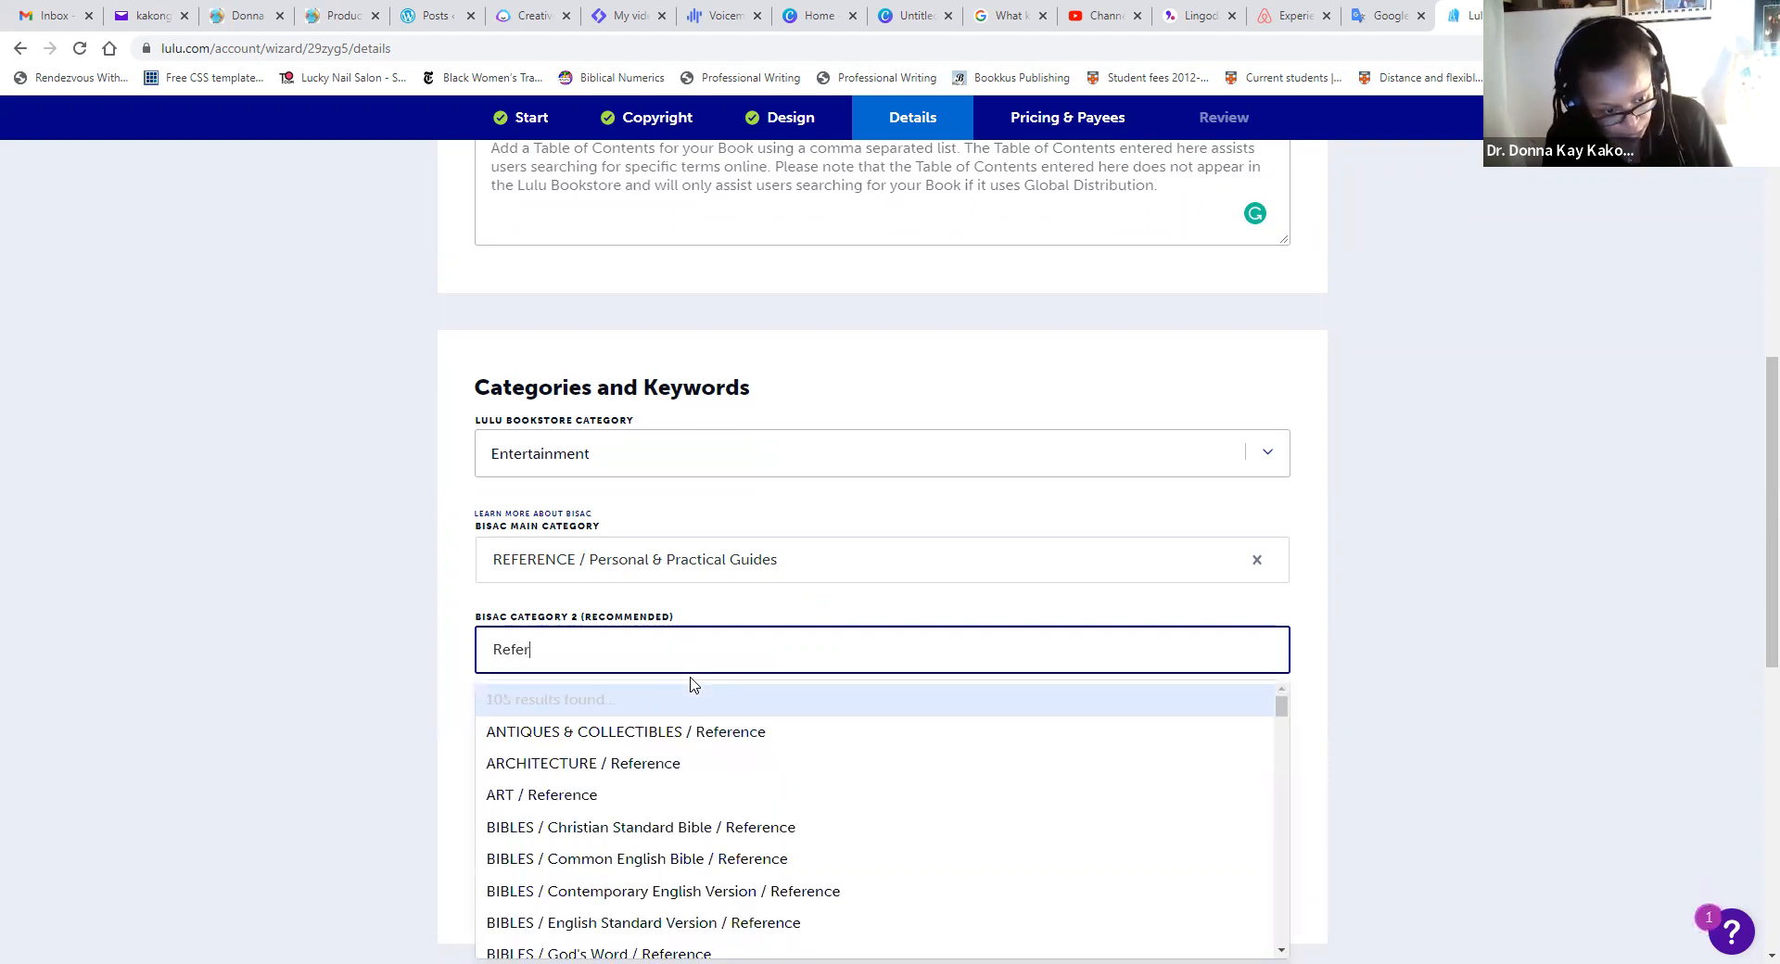
text(ence)
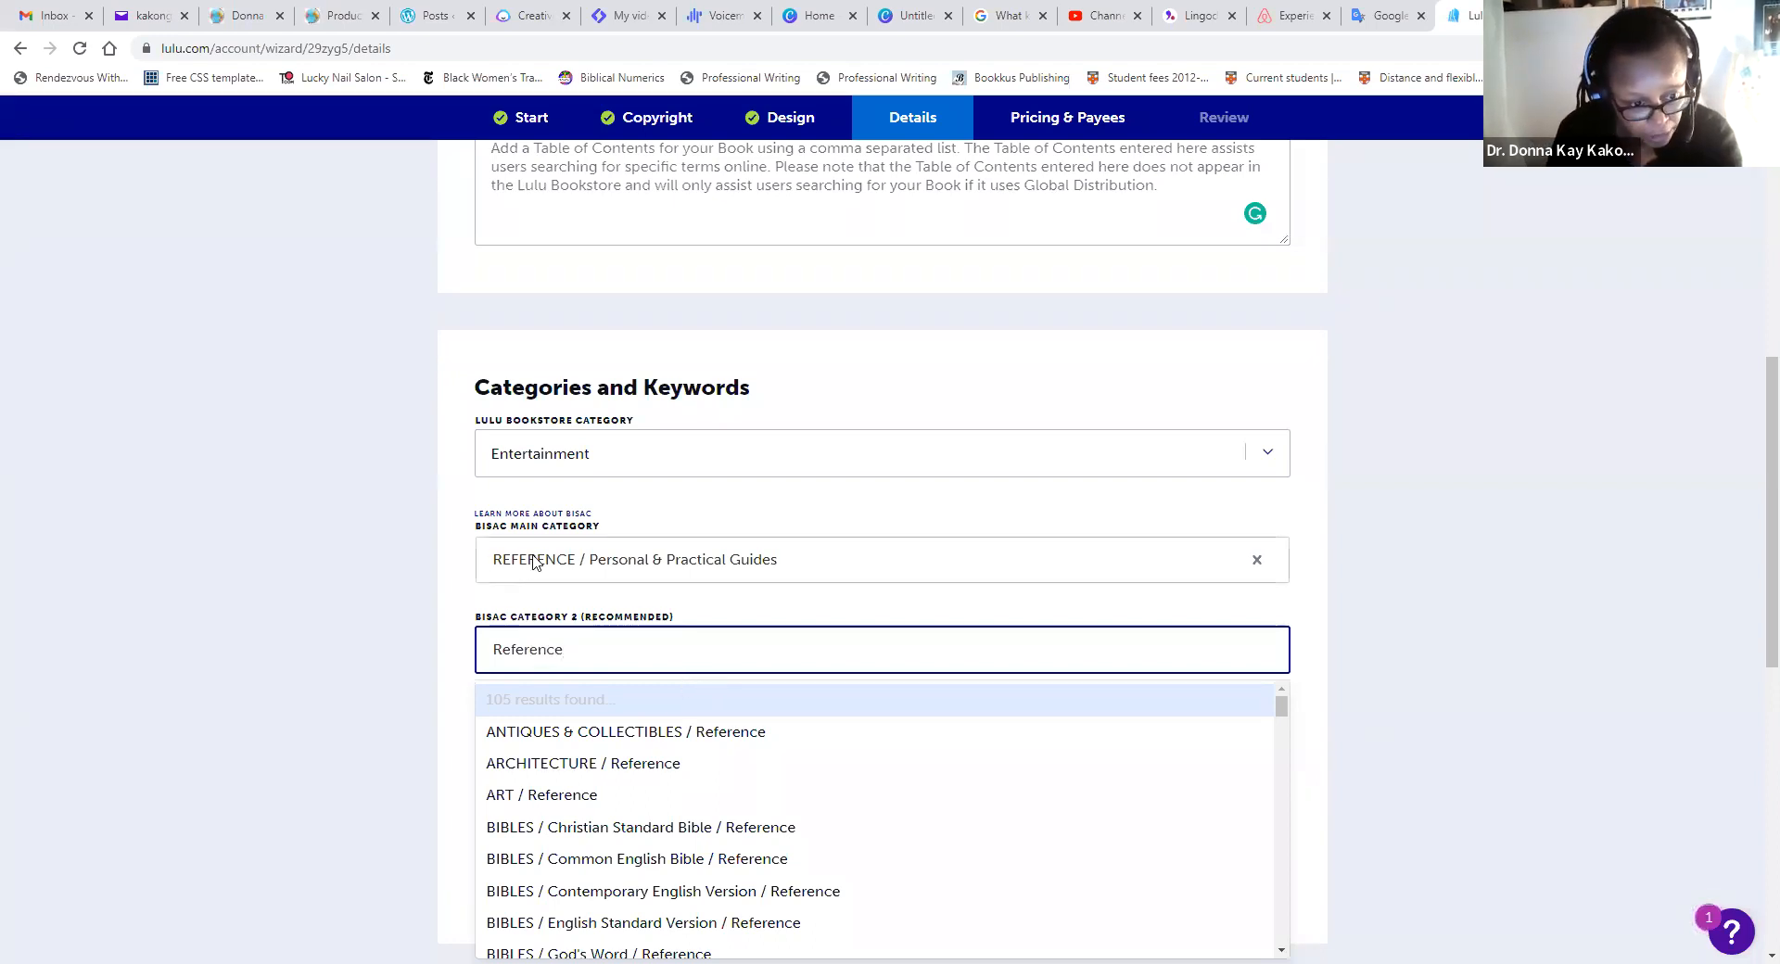
scroll(821, 775, down, 2)
scroll(821, 774, down, 10)
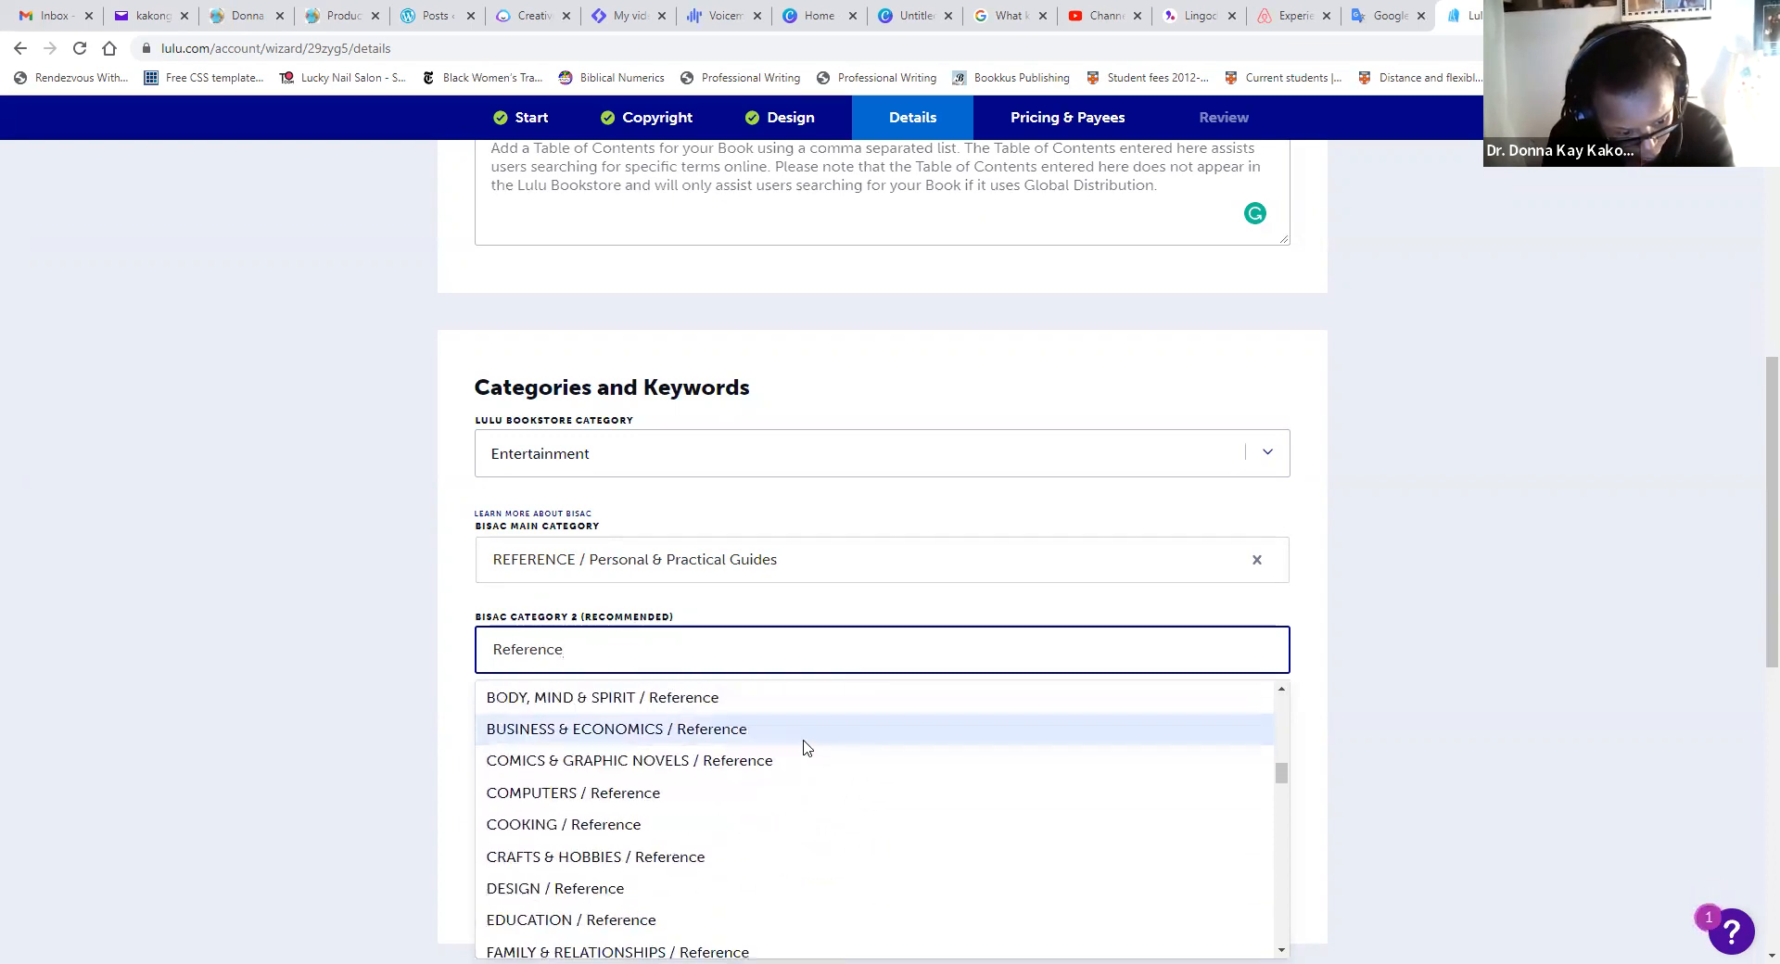
scroll(797, 742, down, 5)
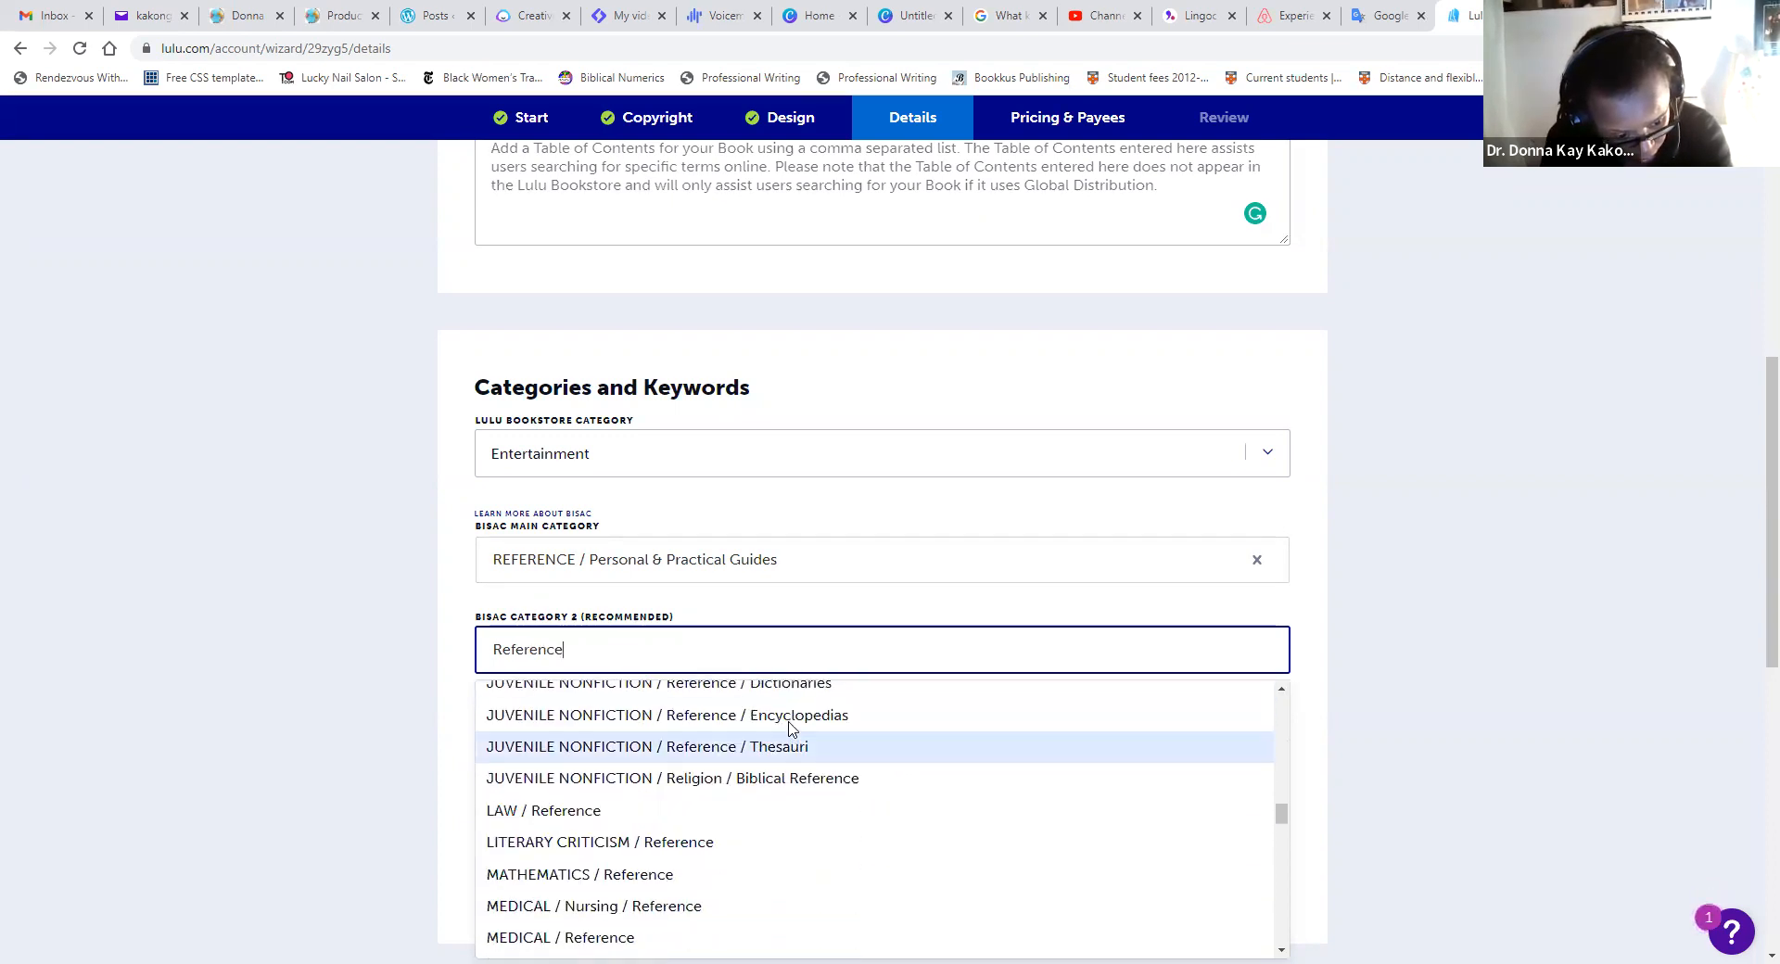
scroll(739, 680, up, 3)
scroll(739, 686, up, 3)
key(BackSpace)
key(BackSpace)
key(BackSpace)
key(BackSpace)
key(BackSpace)
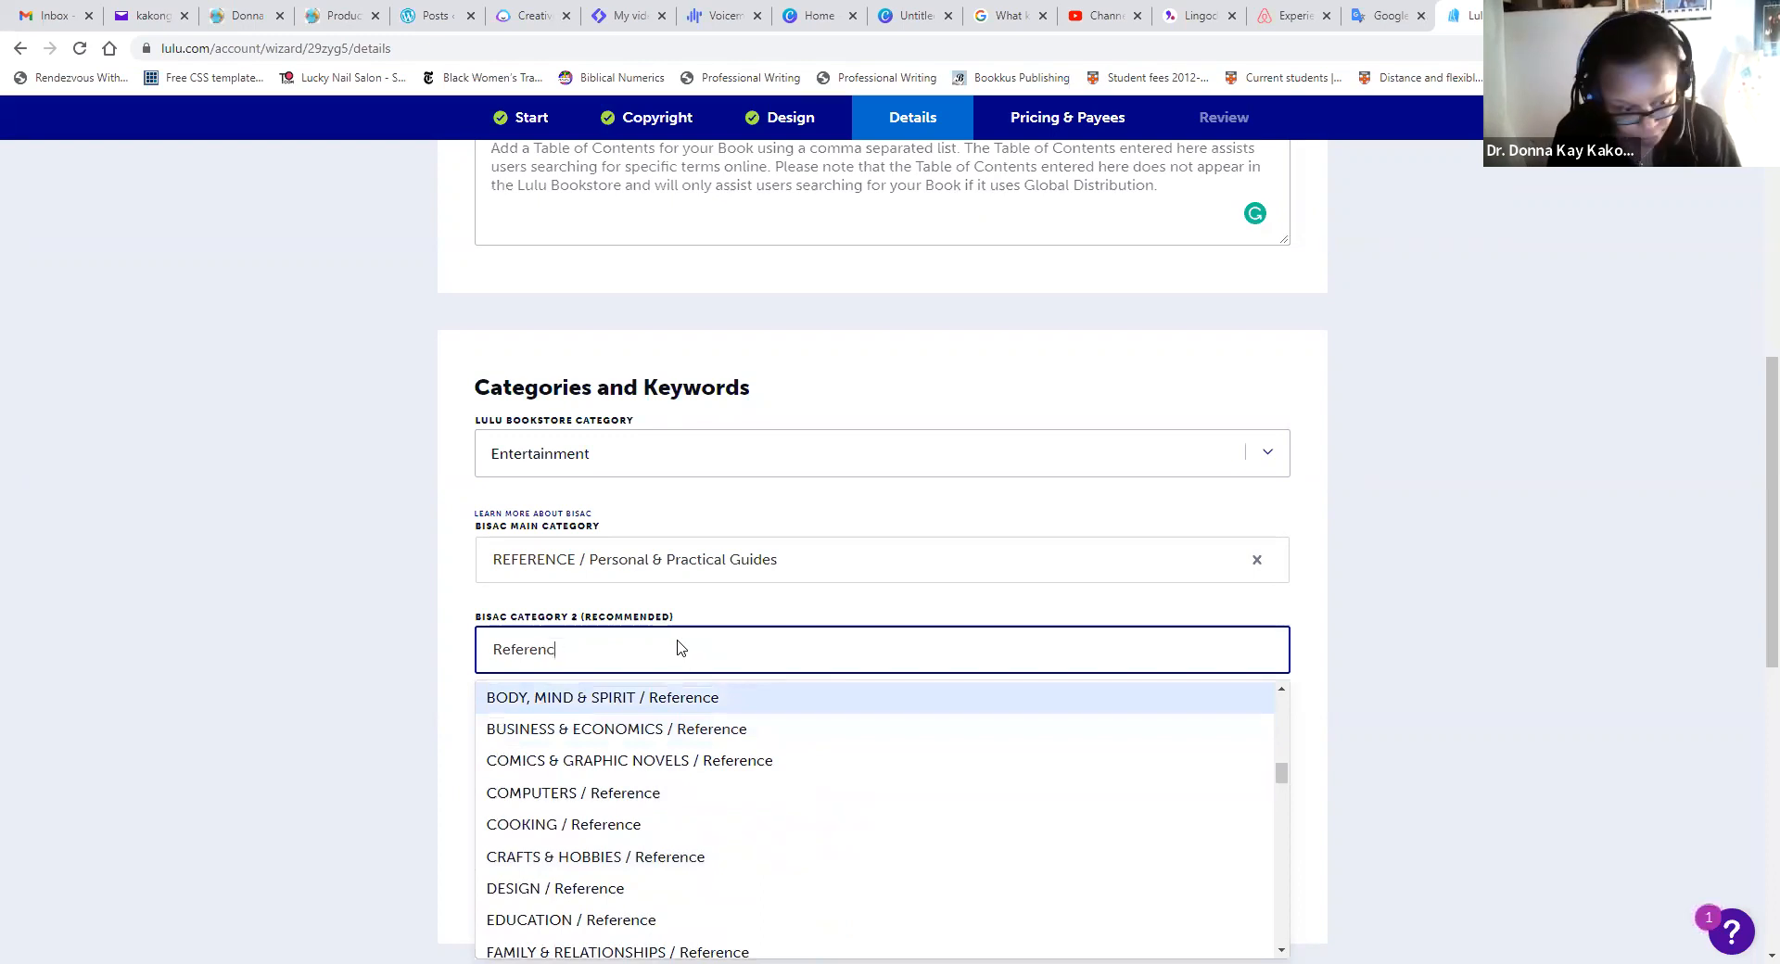
key(BackSpace)
key(BackSpace)
key(BackSpace)
key(BackSpace)
- Search for "Guides" and set BISAC category 2 to STUDY AIDS / College Guides
text(Gu)
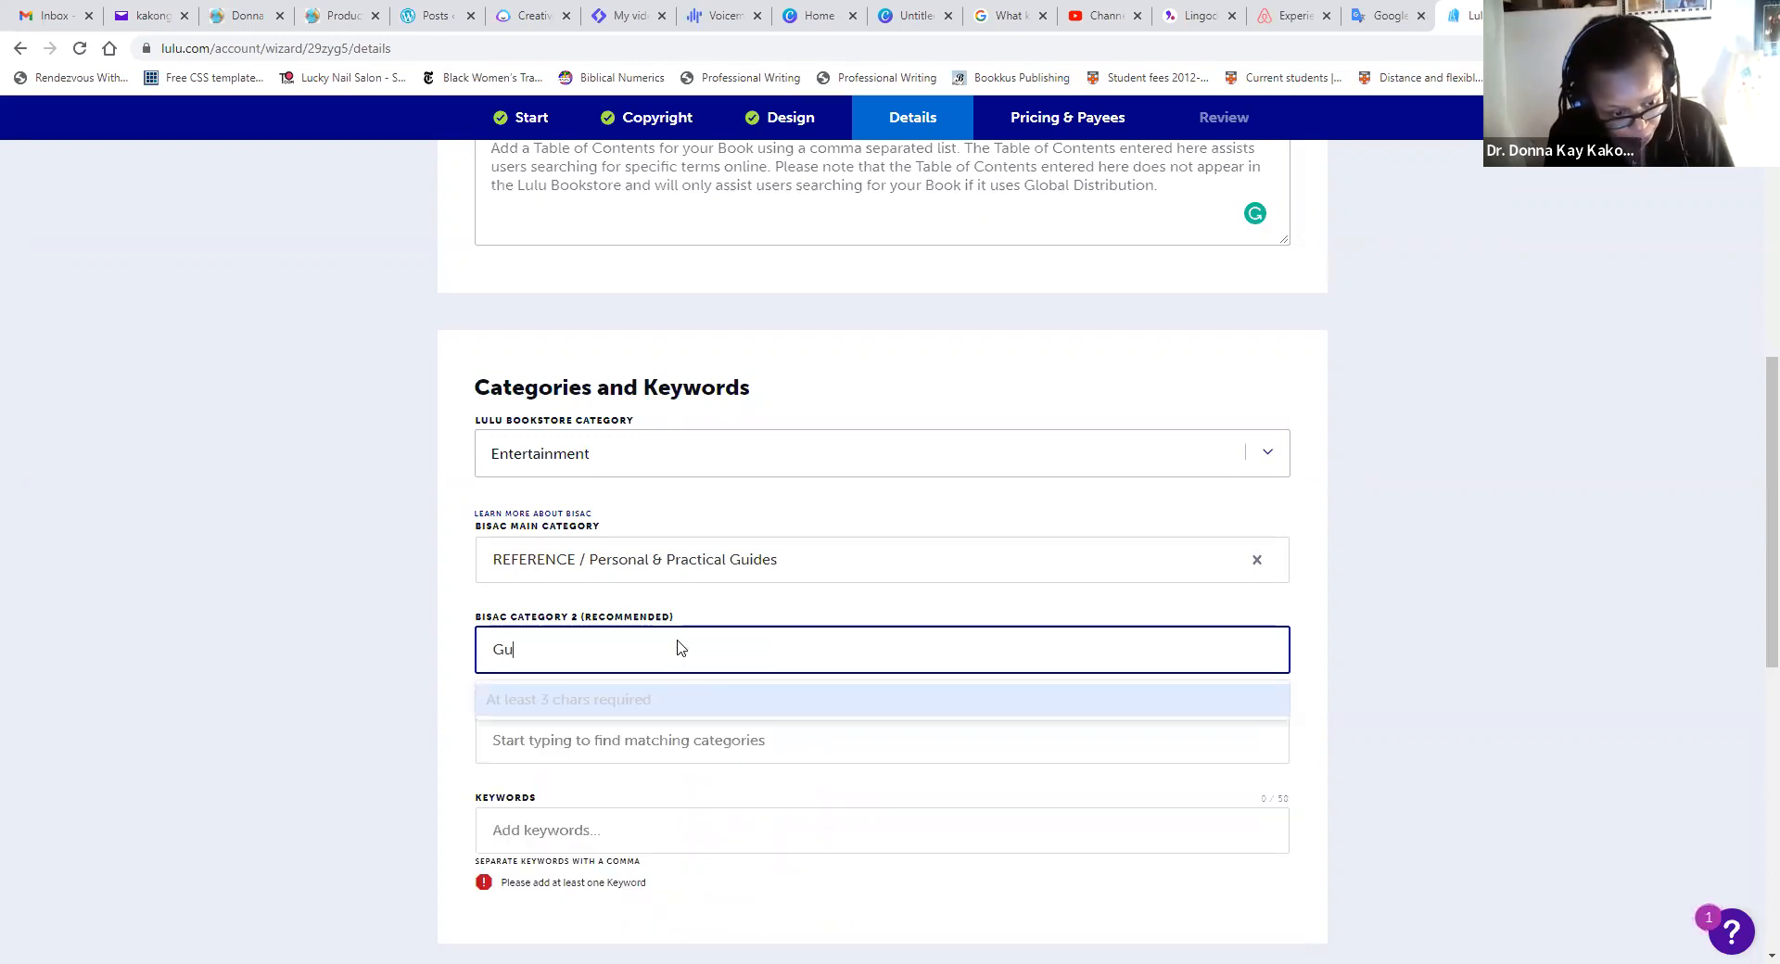
text(ides)
scroll(768, 808, down, 1)
scroll(770, 806, down, 3)
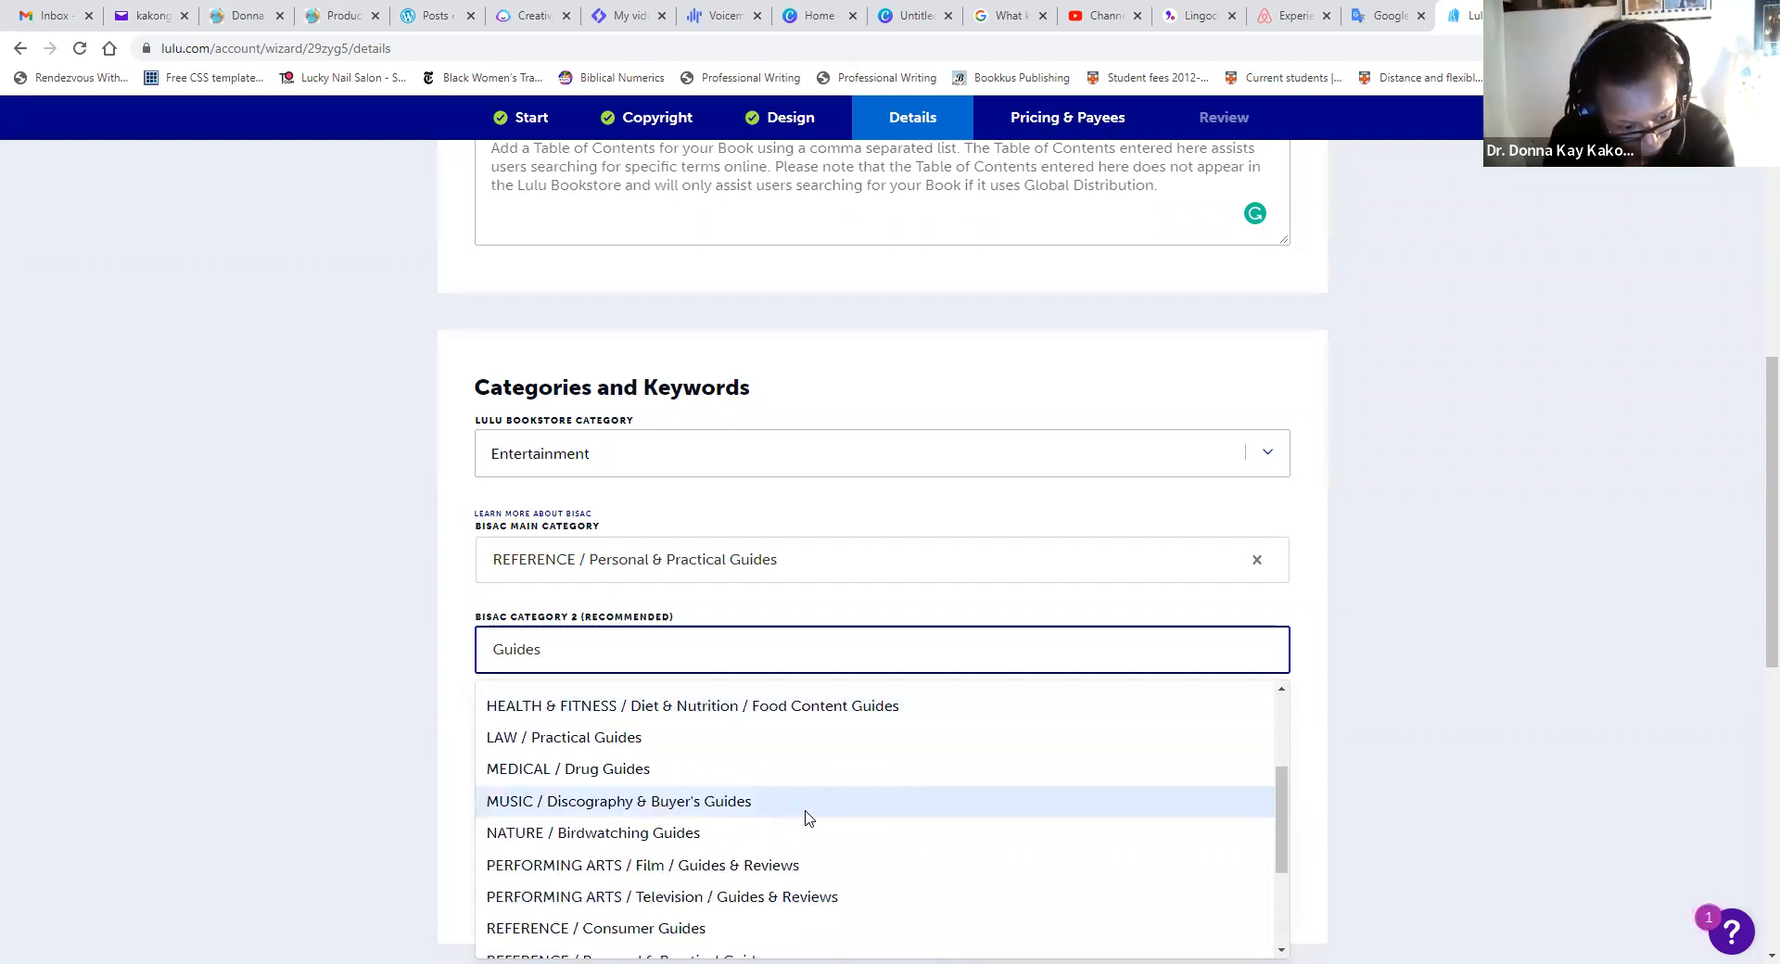
scroll(807, 816, down, 1)
scroll(805, 809, down, 1)
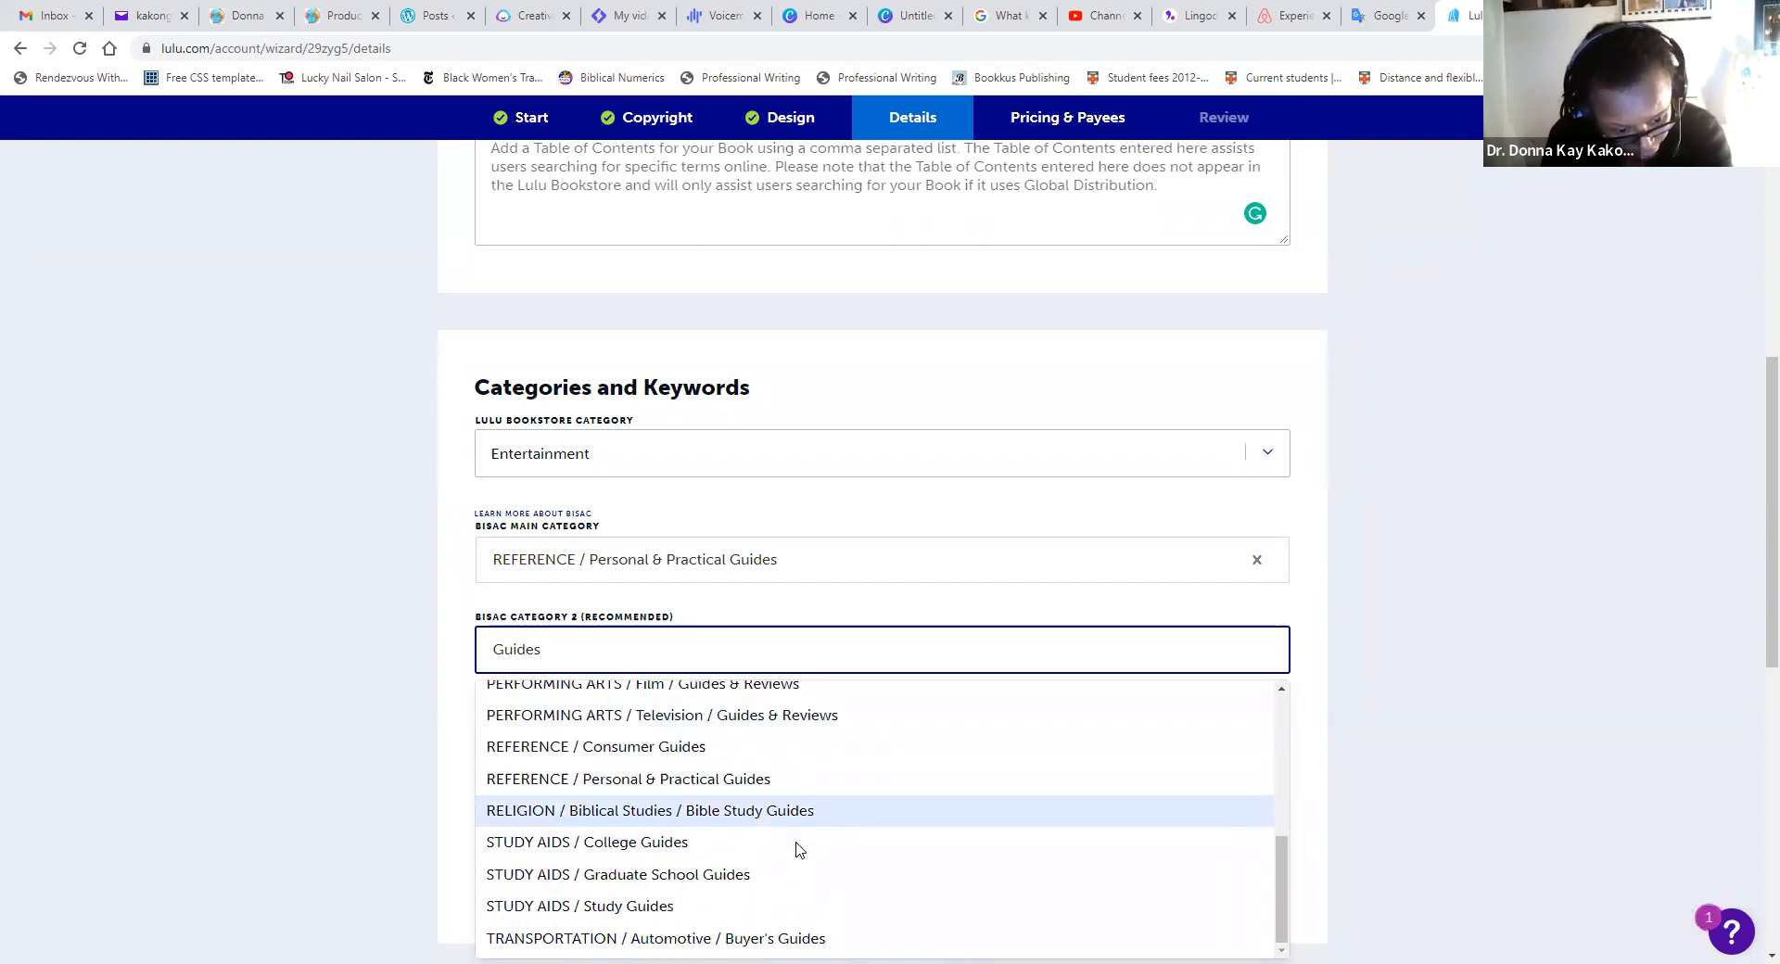
click(793, 844)
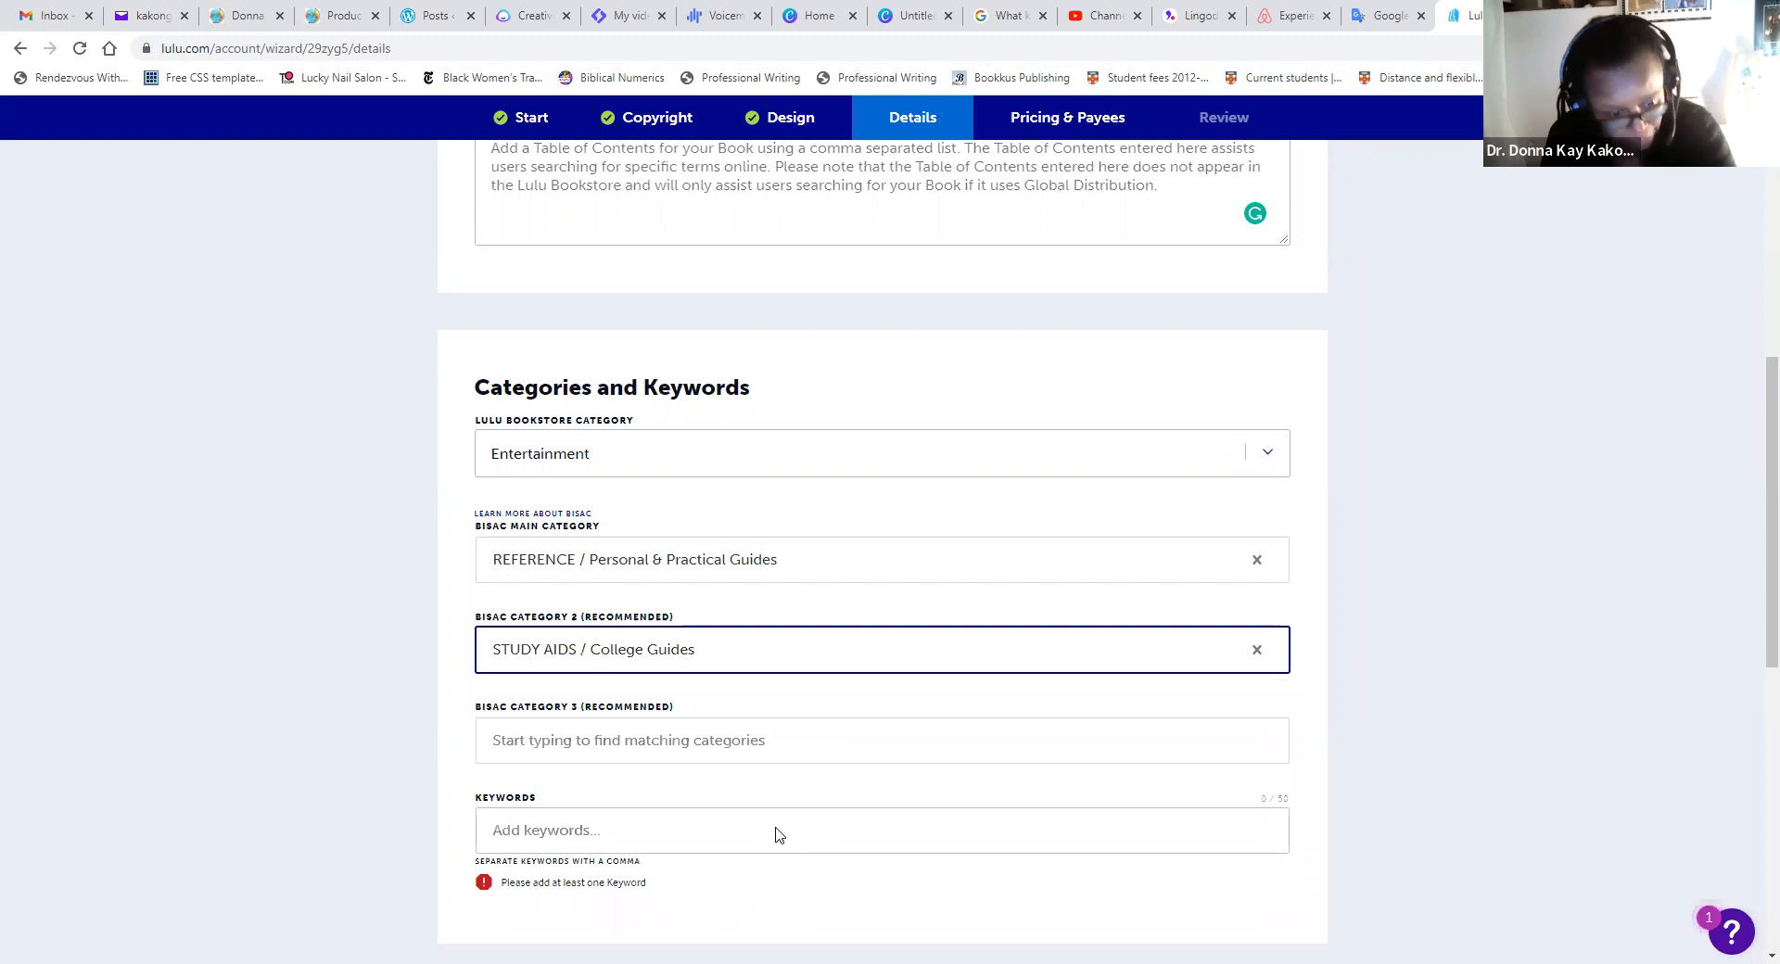
- Look through the "Nonfiction" subjects for BISAC category 3 and clear the search
click(661, 747)
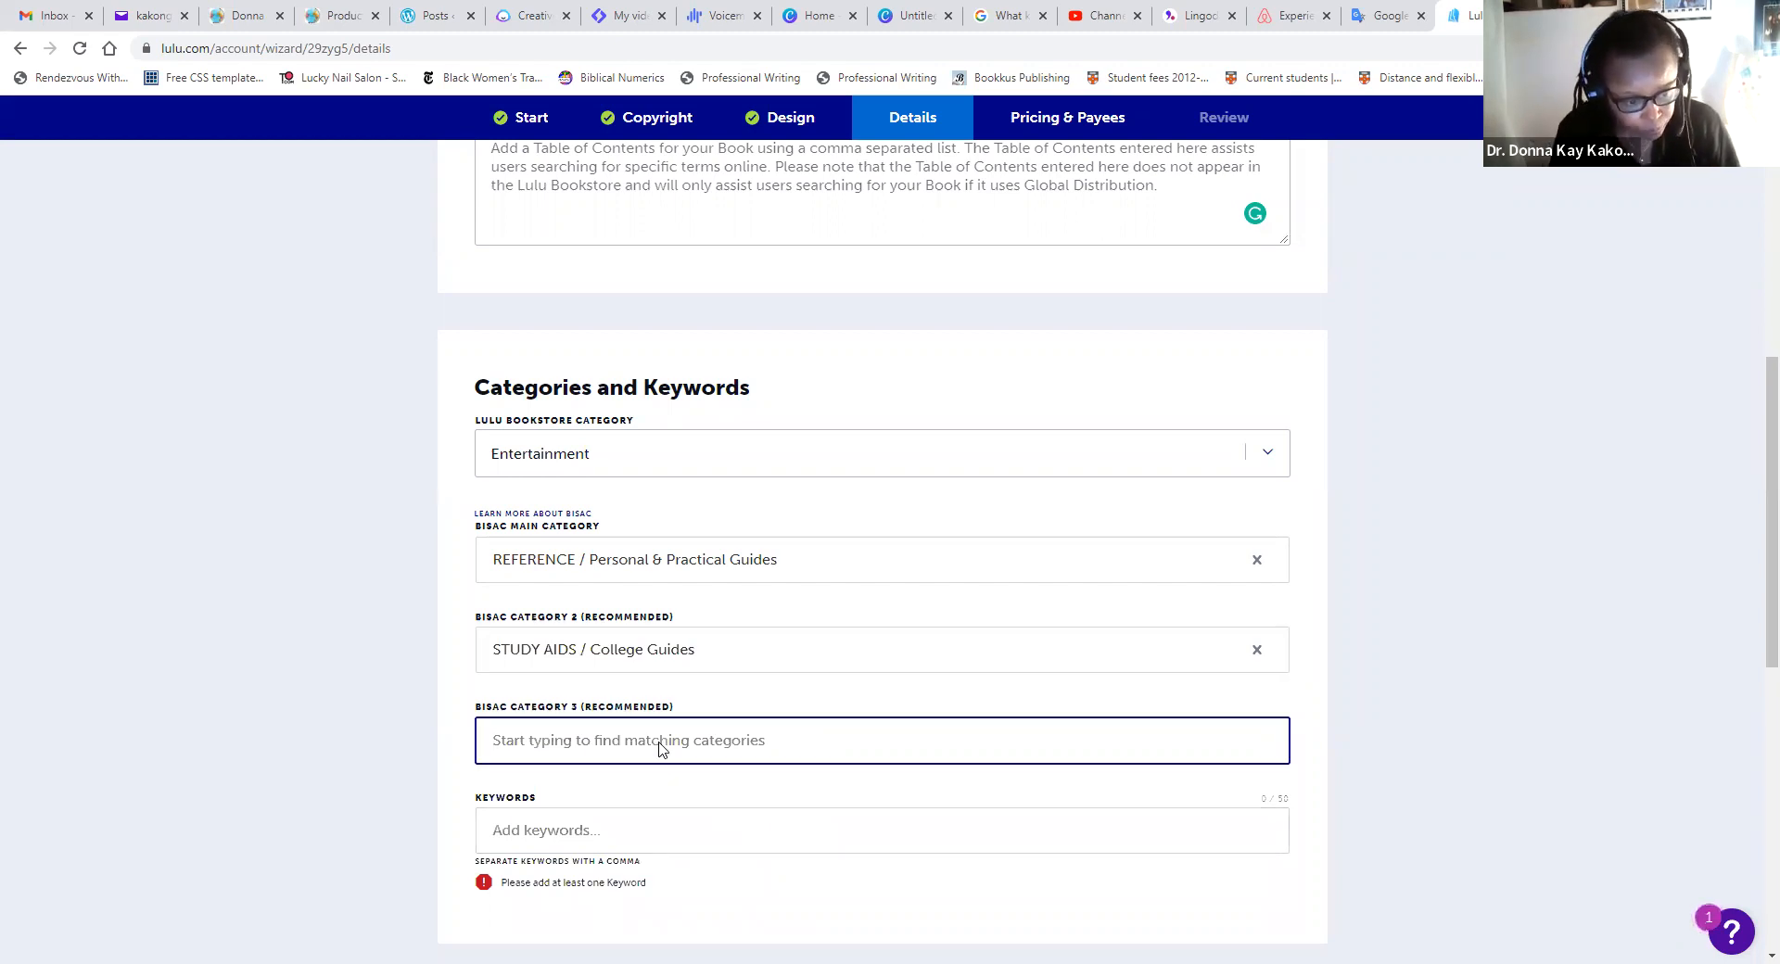
text(No)
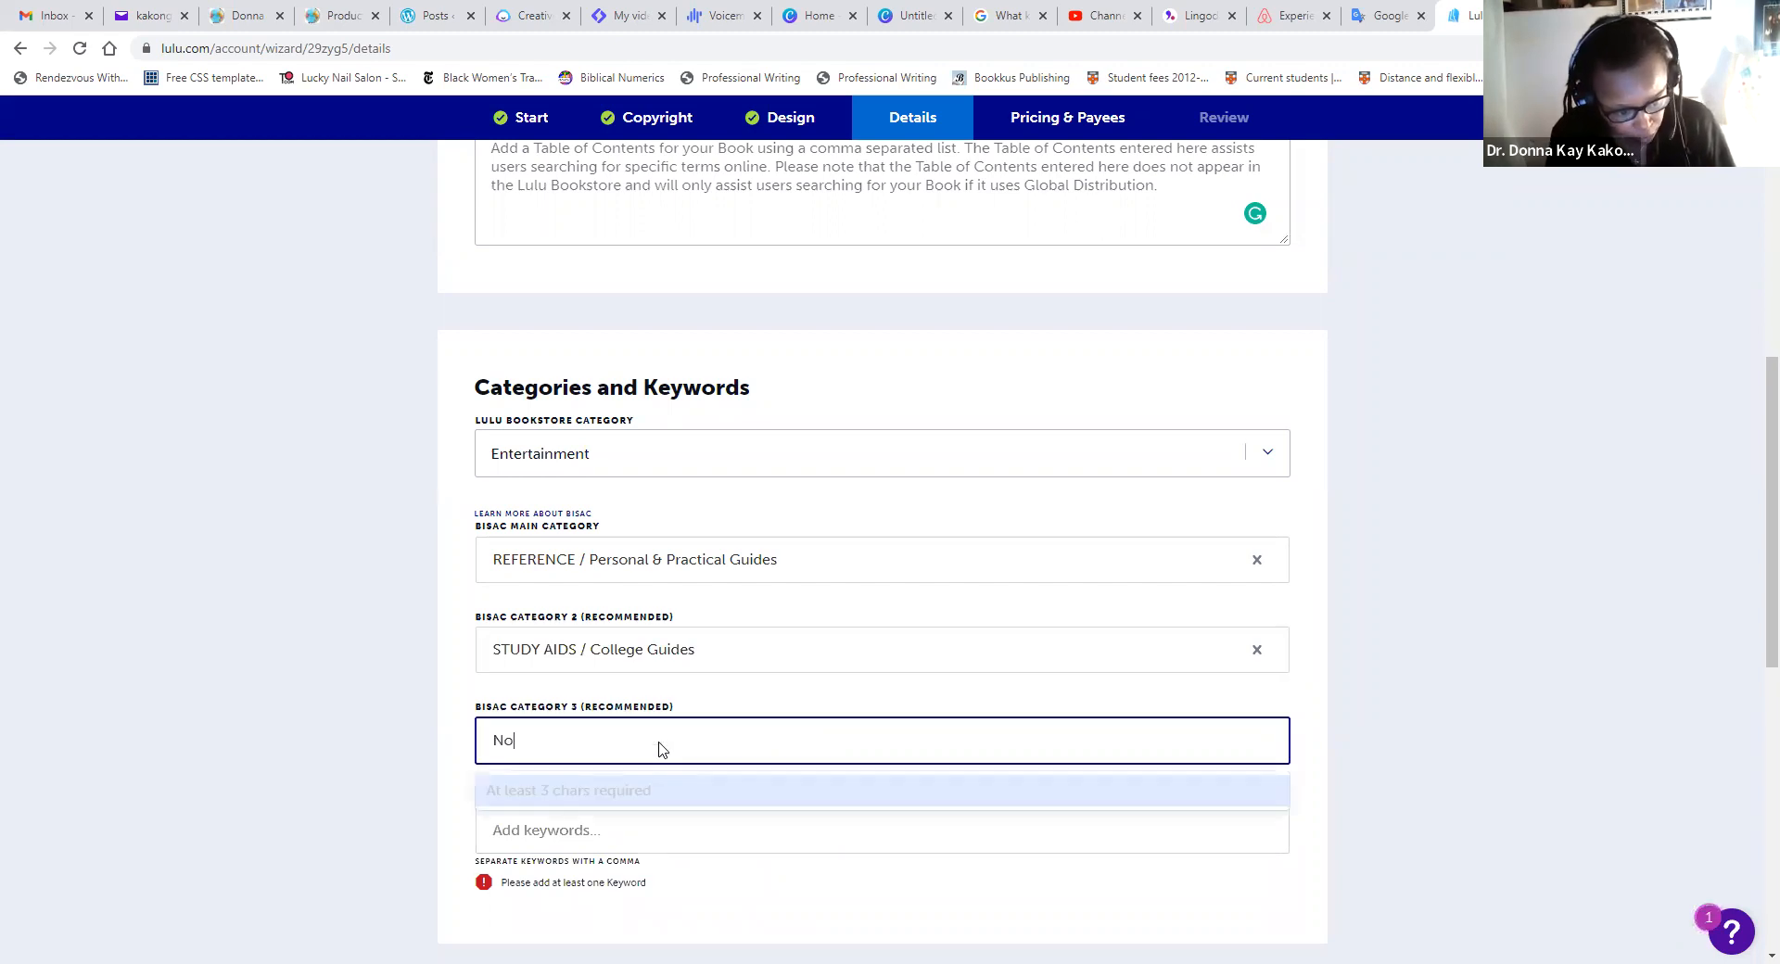
text(nfiction)
scroll(691, 797, down, 2)
scroll(862, 855, down, 7)
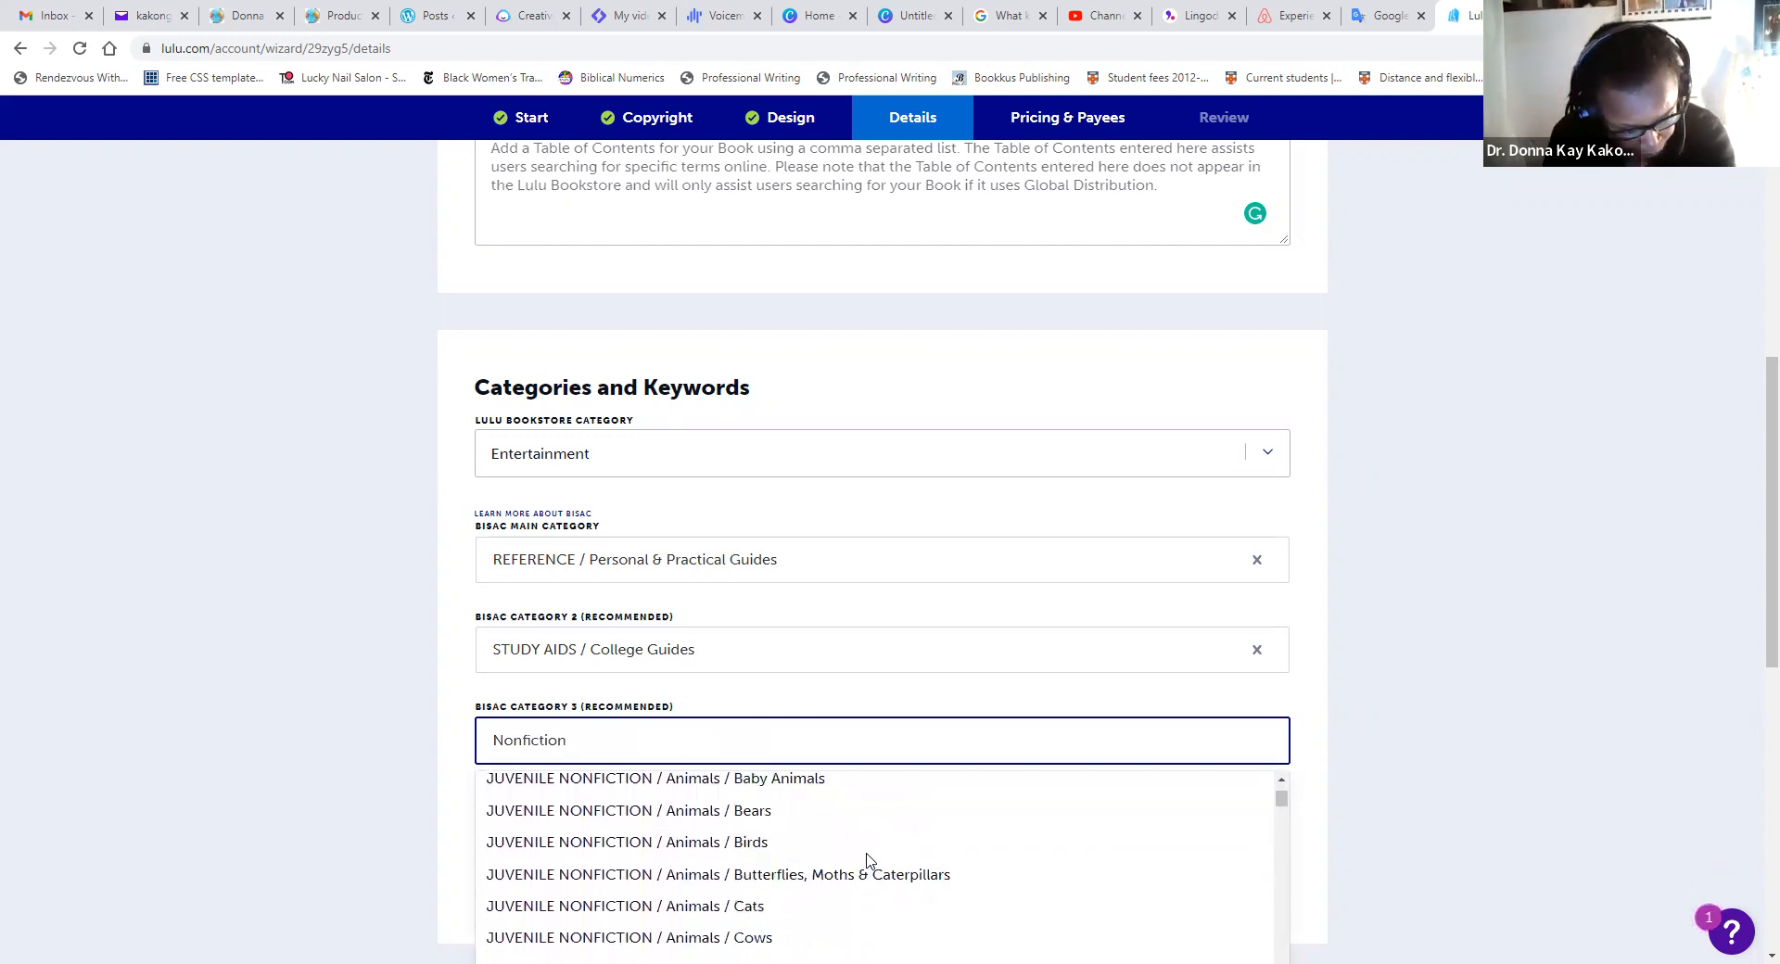
scroll(834, 830, down, 3)
key(BackSpace)
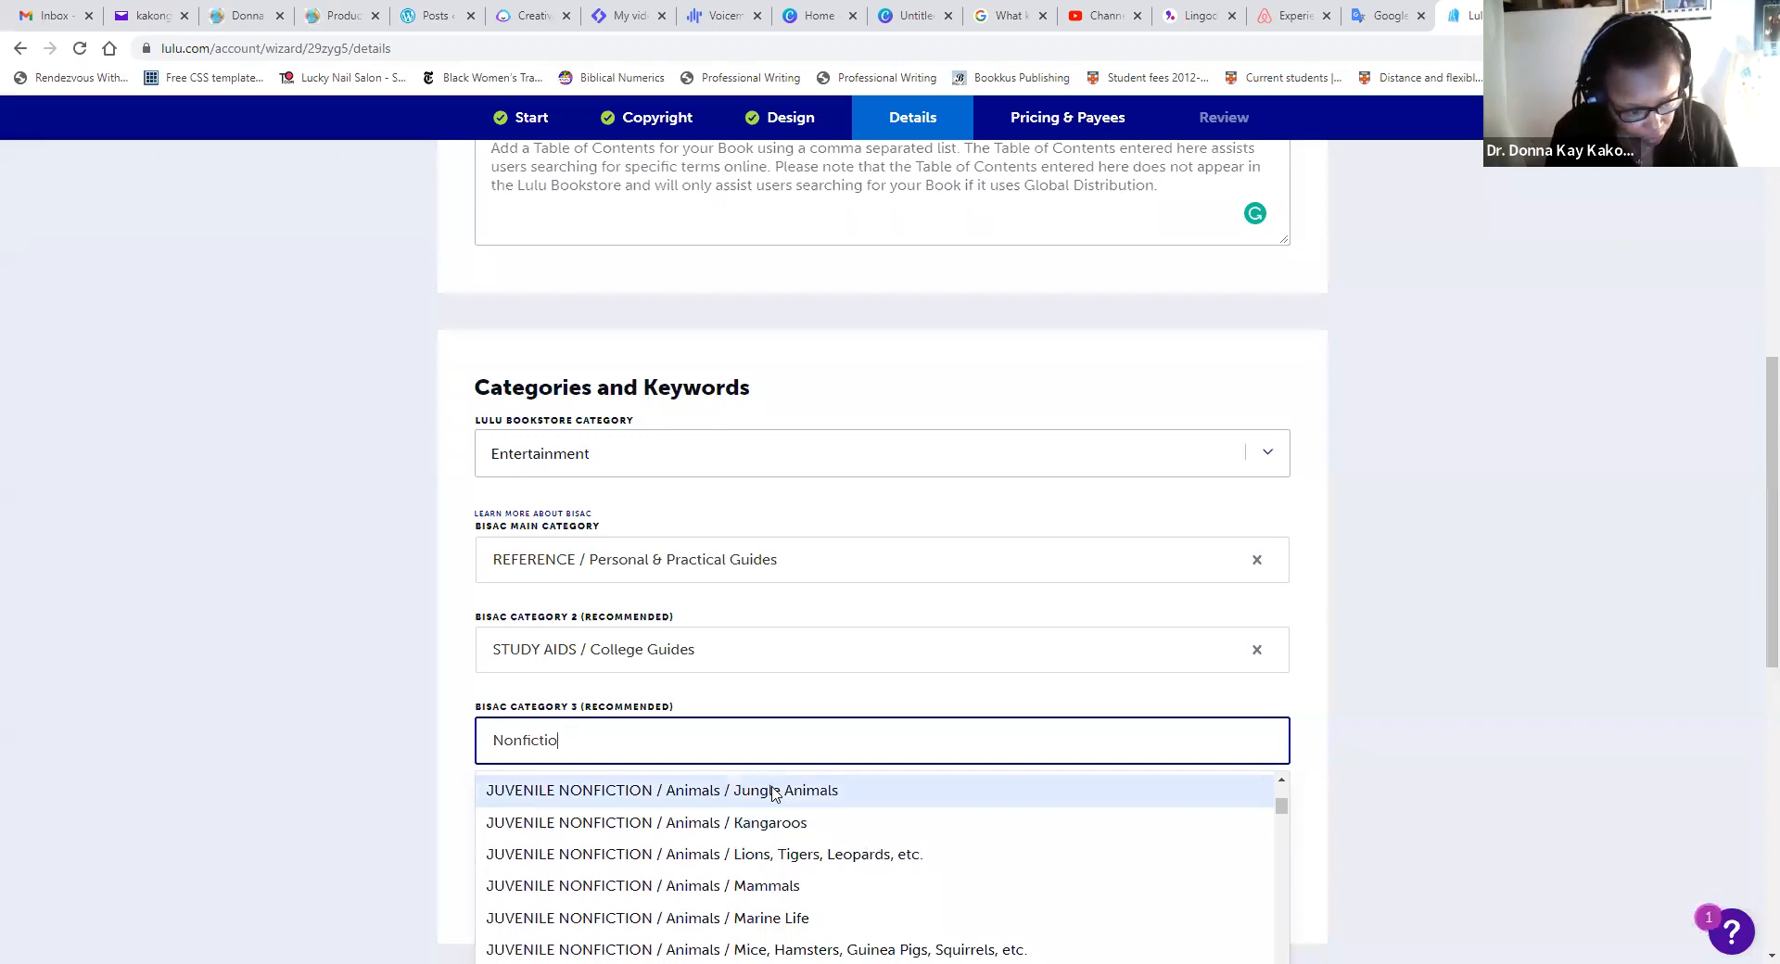
key(BackSpace)
key(BackSpace)
key(BackSpace)
key(BackSpace)
key(BackSpace)
key(BackSpace)
key(BackSpace)
key(BackSpace)
key(BackSpace)
- Search BISAC category 3 for "Adult Non" and look through the matching subjects
text(Ad)
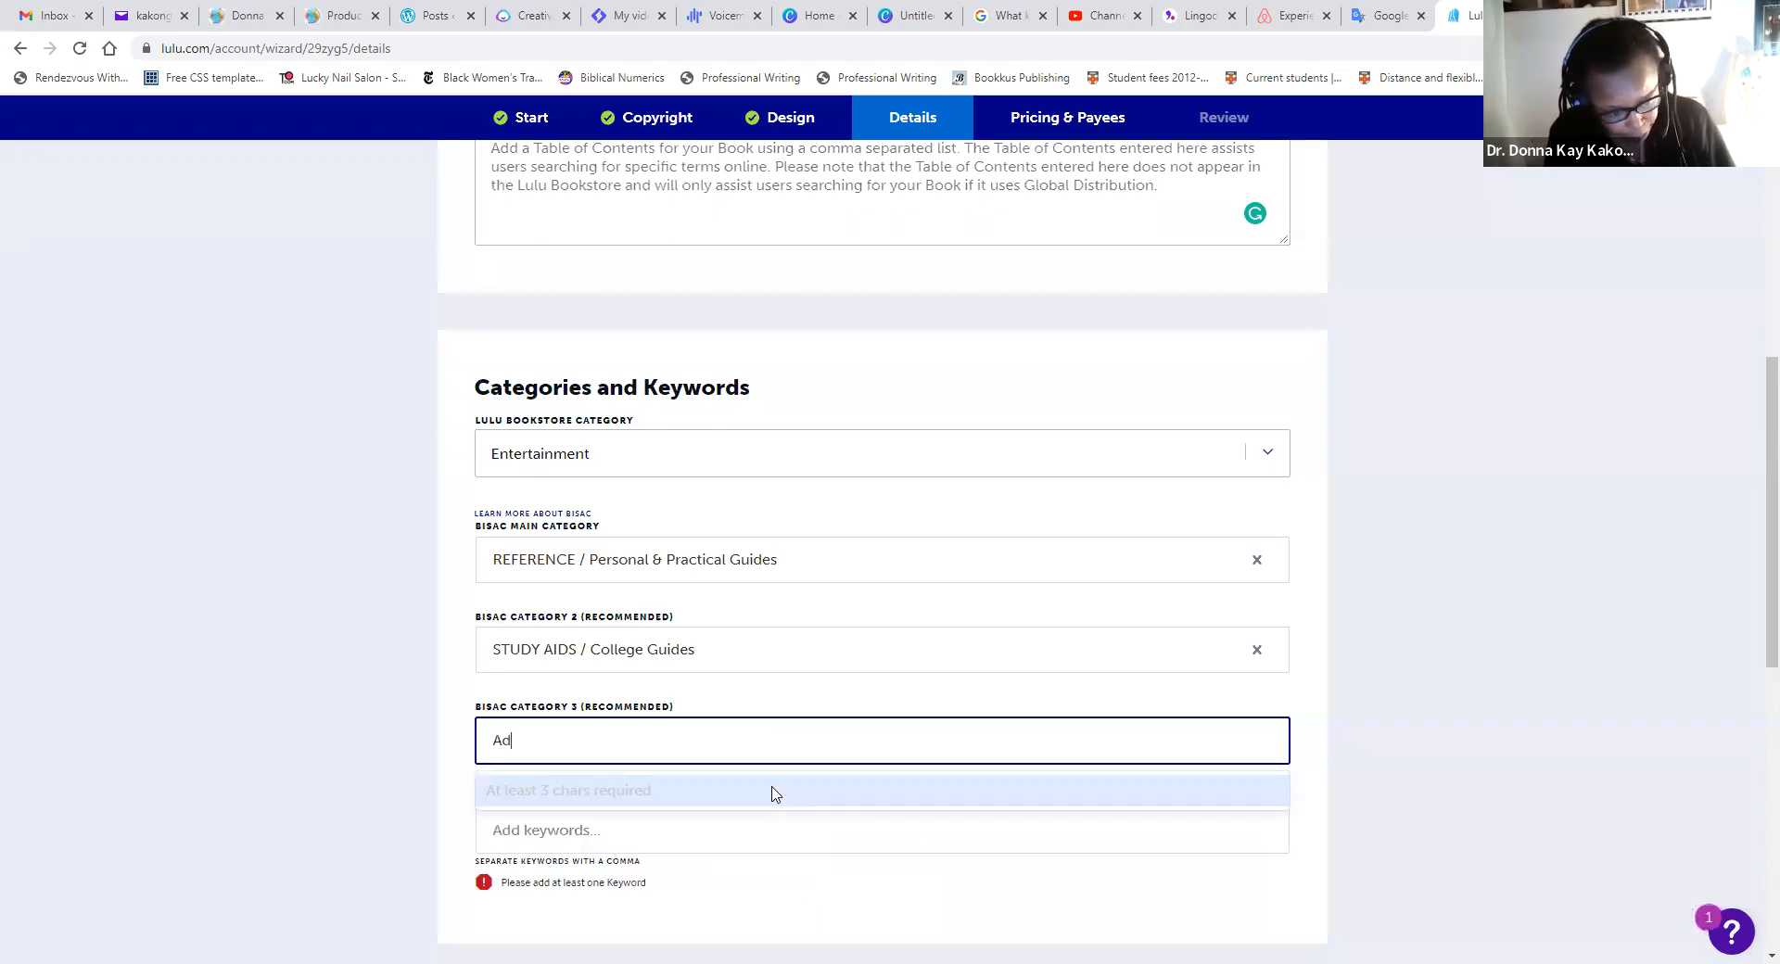
text(ult)
scroll(764, 799, down, 1)
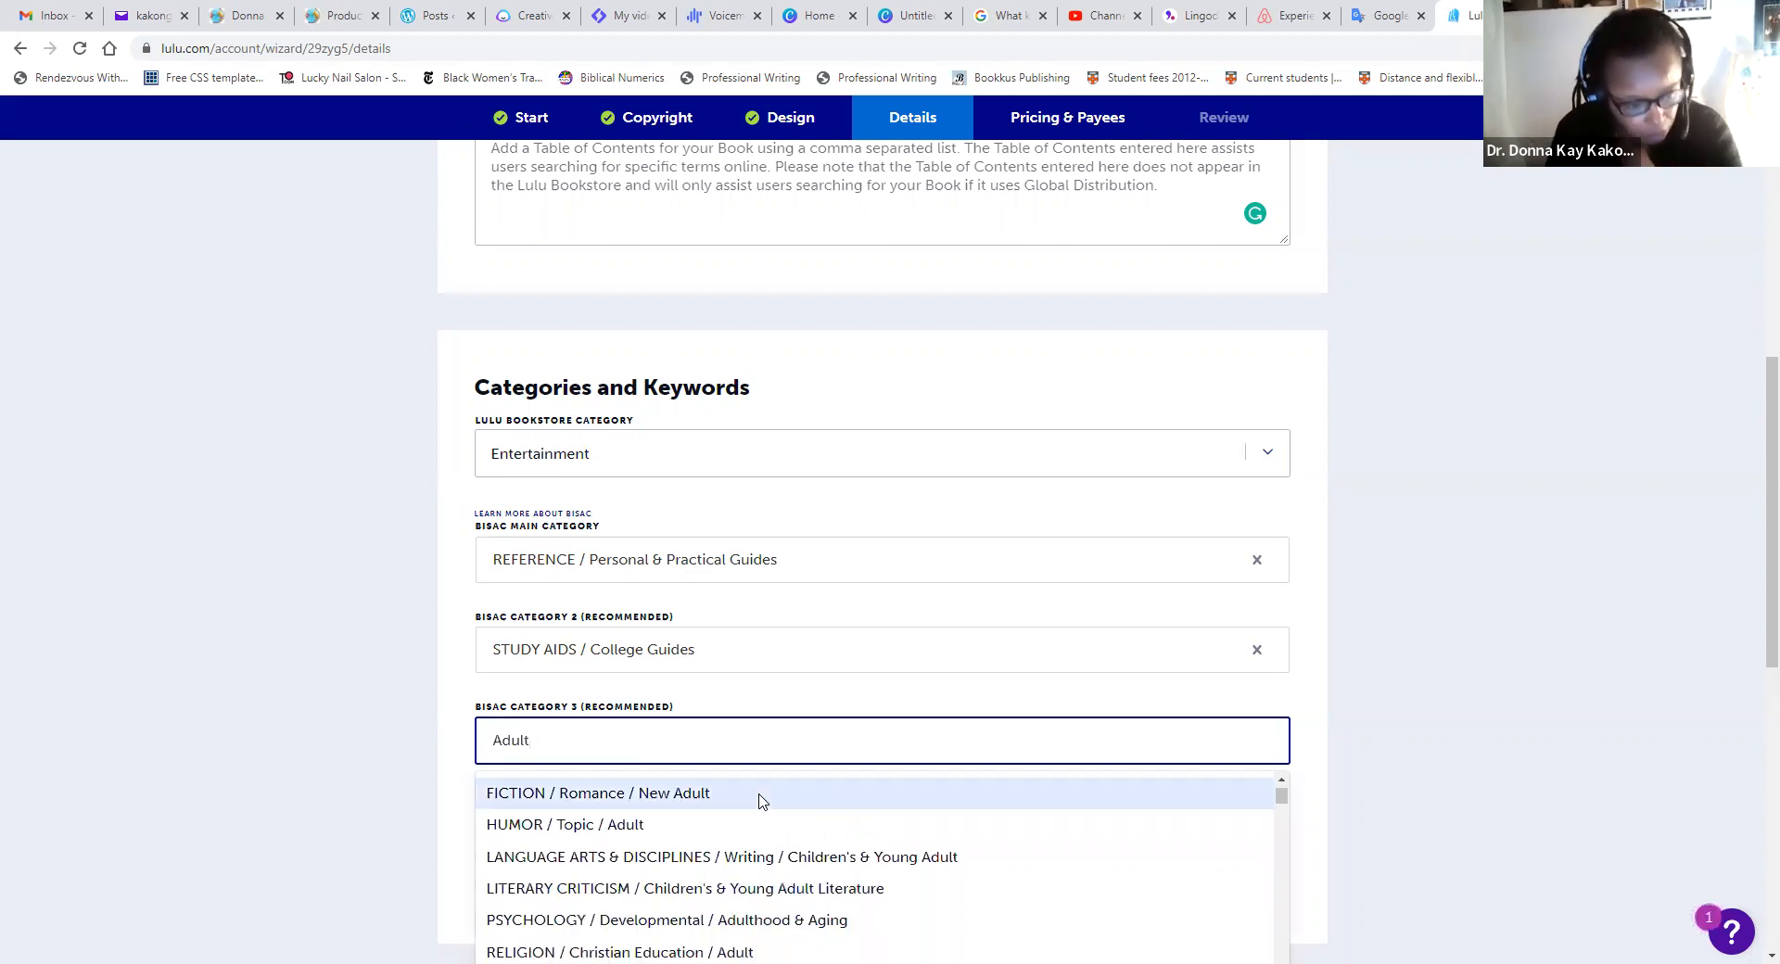
text(Non)
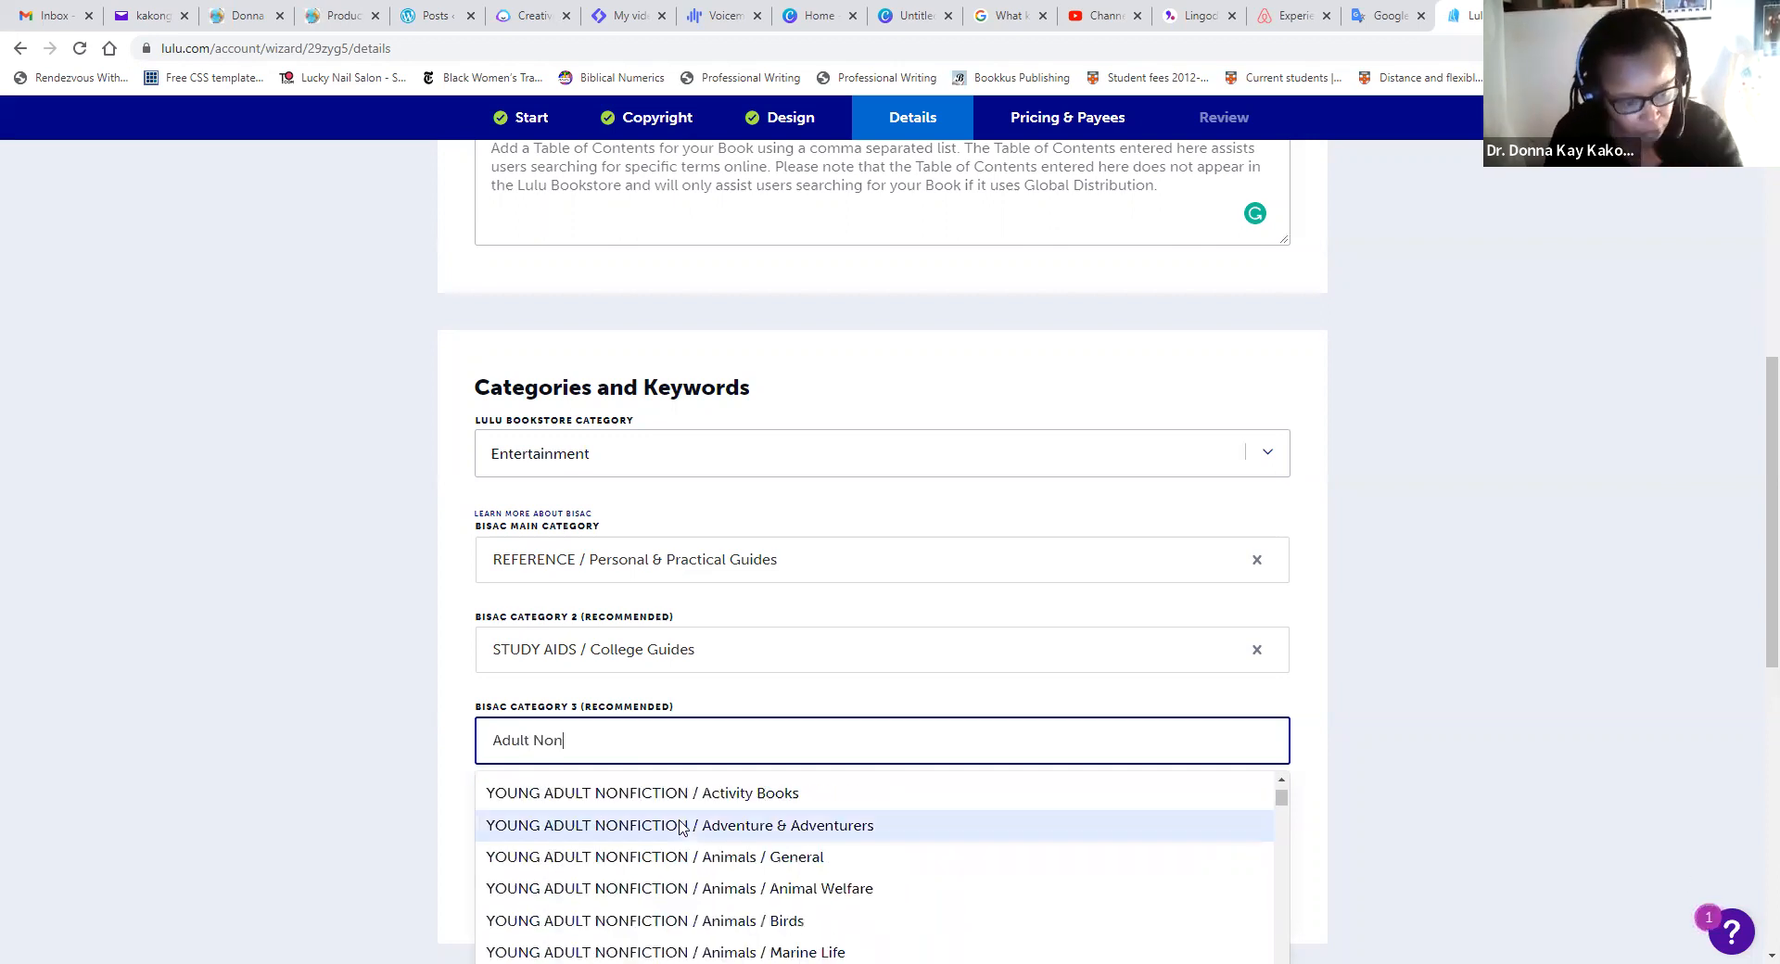
scroll(678, 825, down, 3)
scroll(678, 825, down, 10)
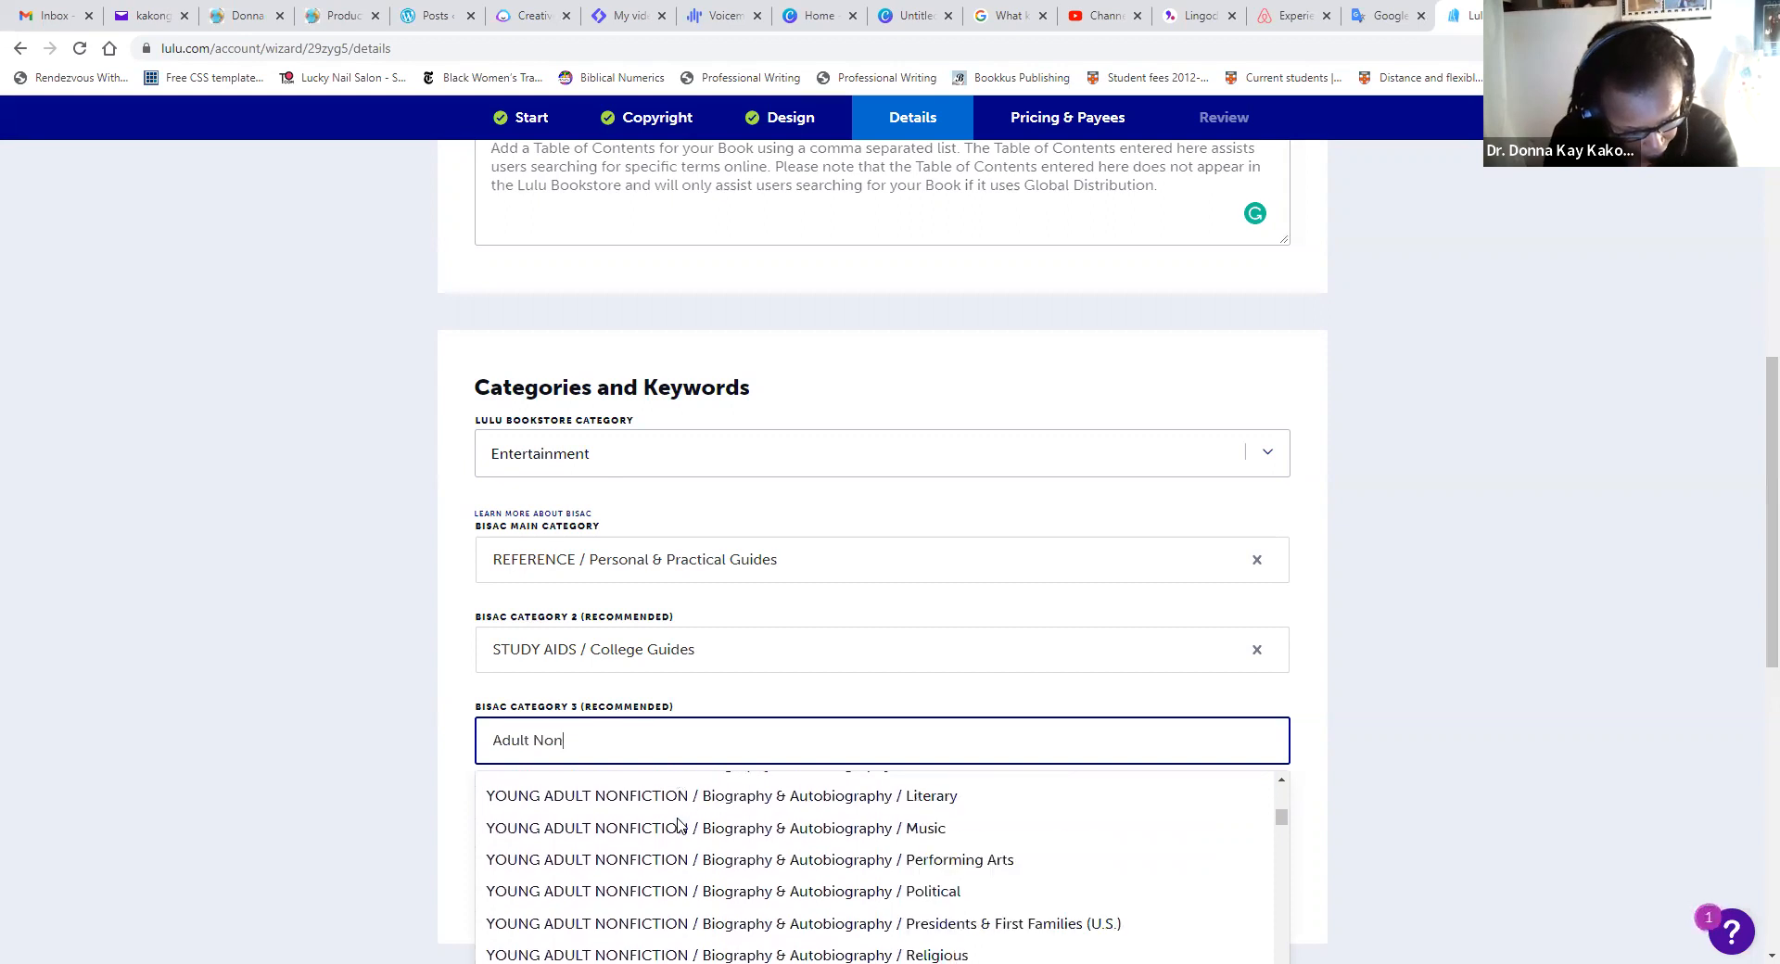
scroll(674, 825, down, 10)
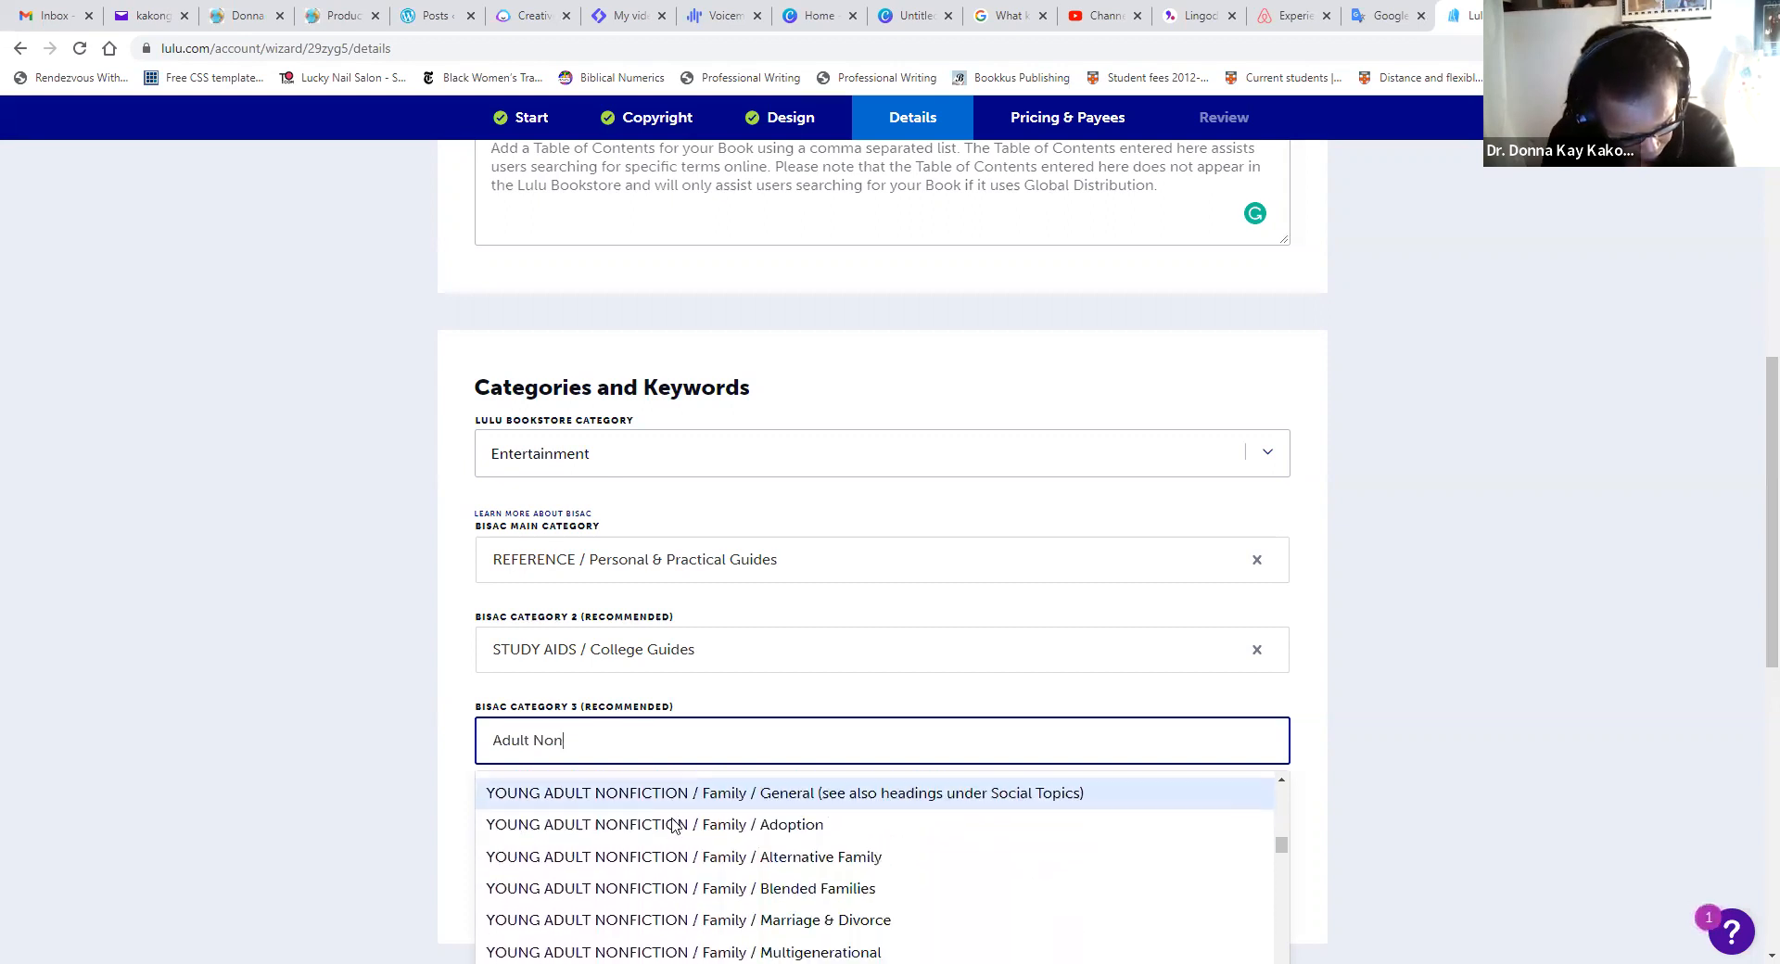
scroll(673, 823, up, 8)
scroll(674, 823, up, 15)
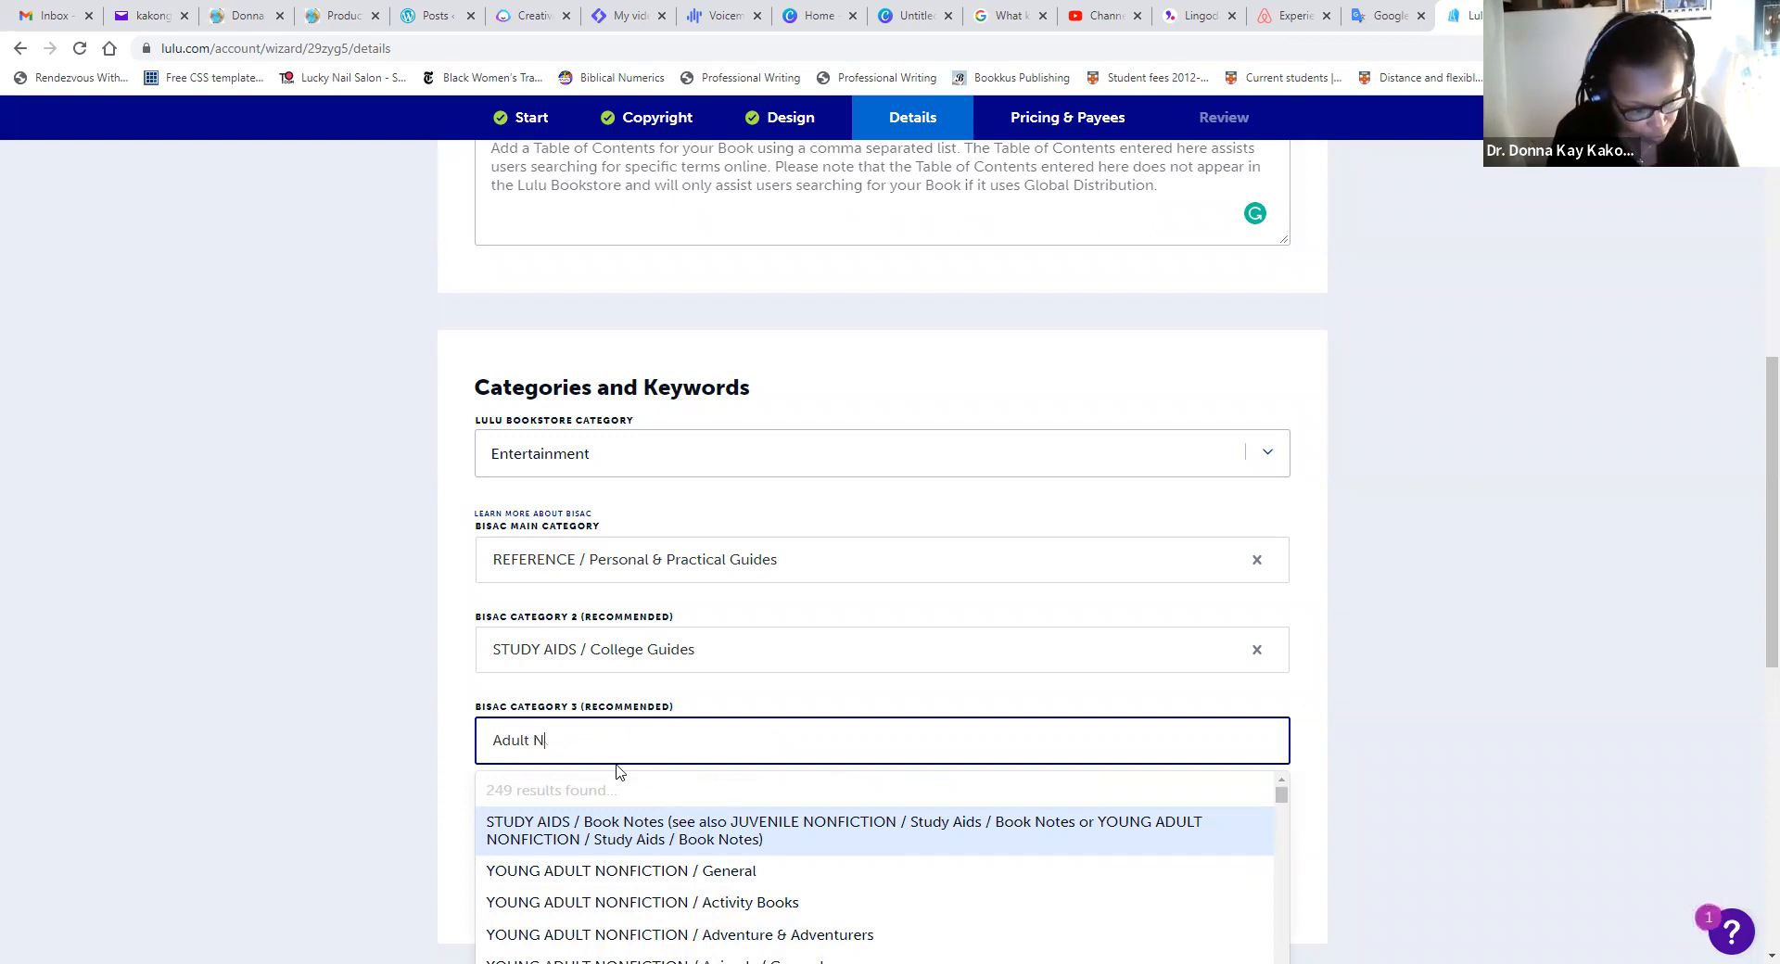
- Replace the BISAC category 3 search with "Nonfiction" and look through the matching juvenile and young adult subjects
key(Escape)
text(No)
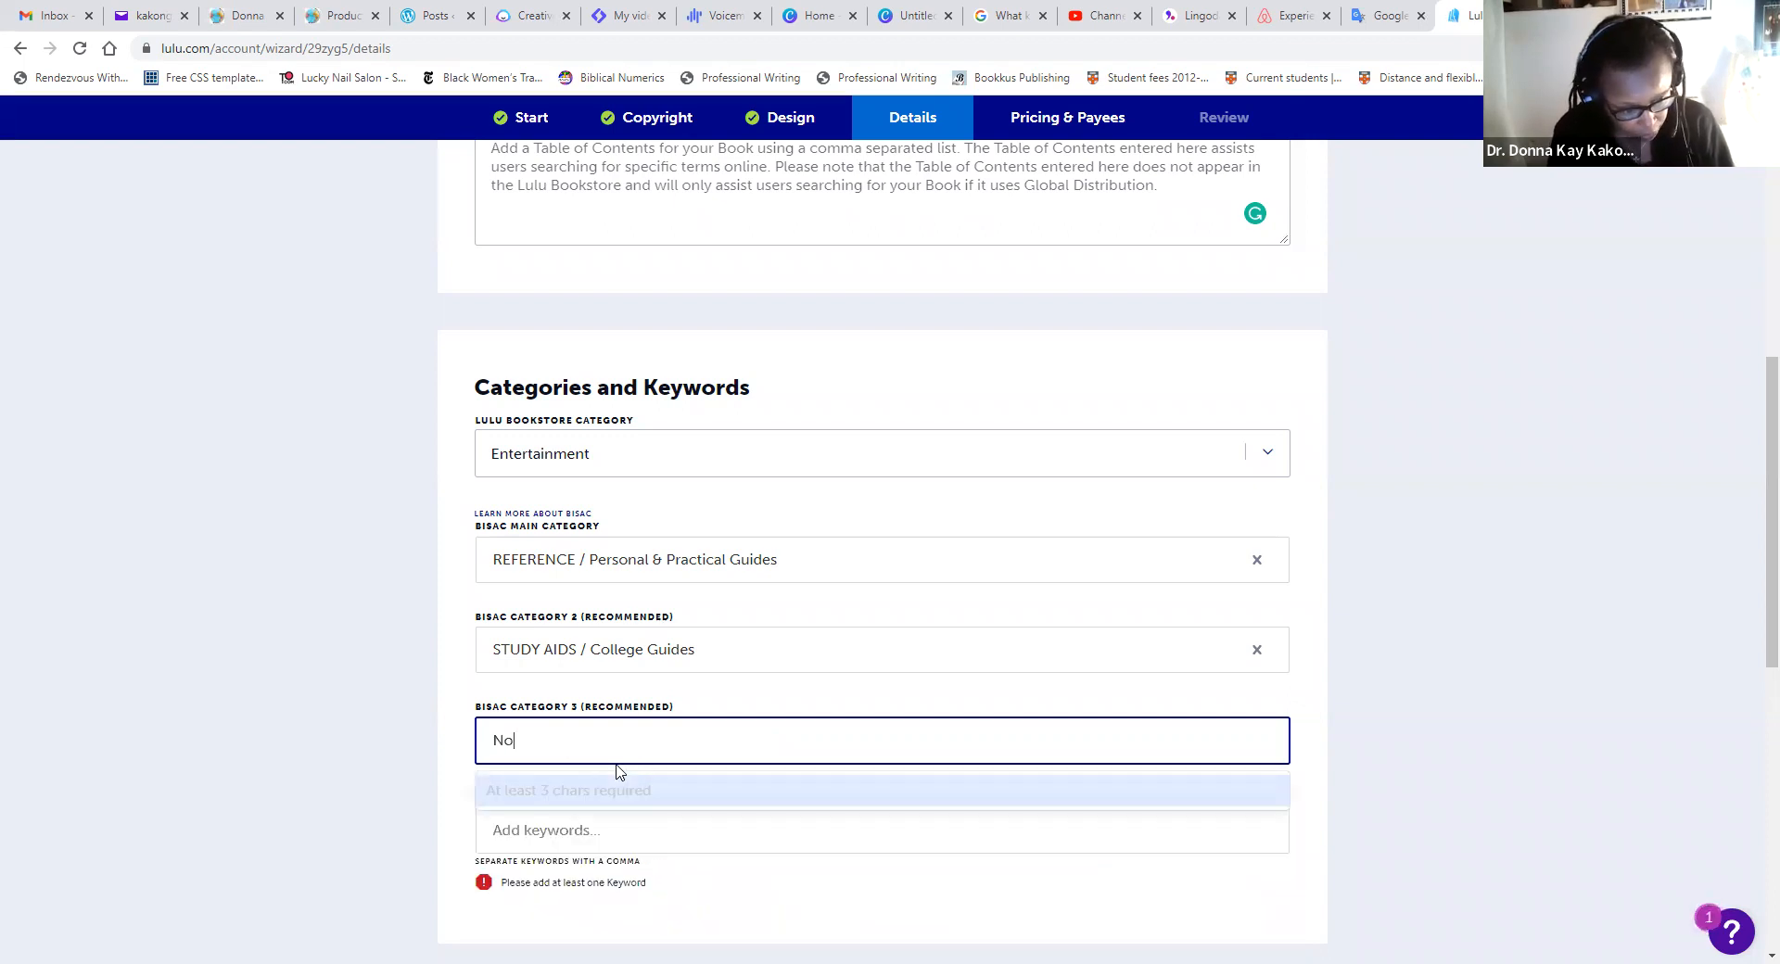
text(nfiction)
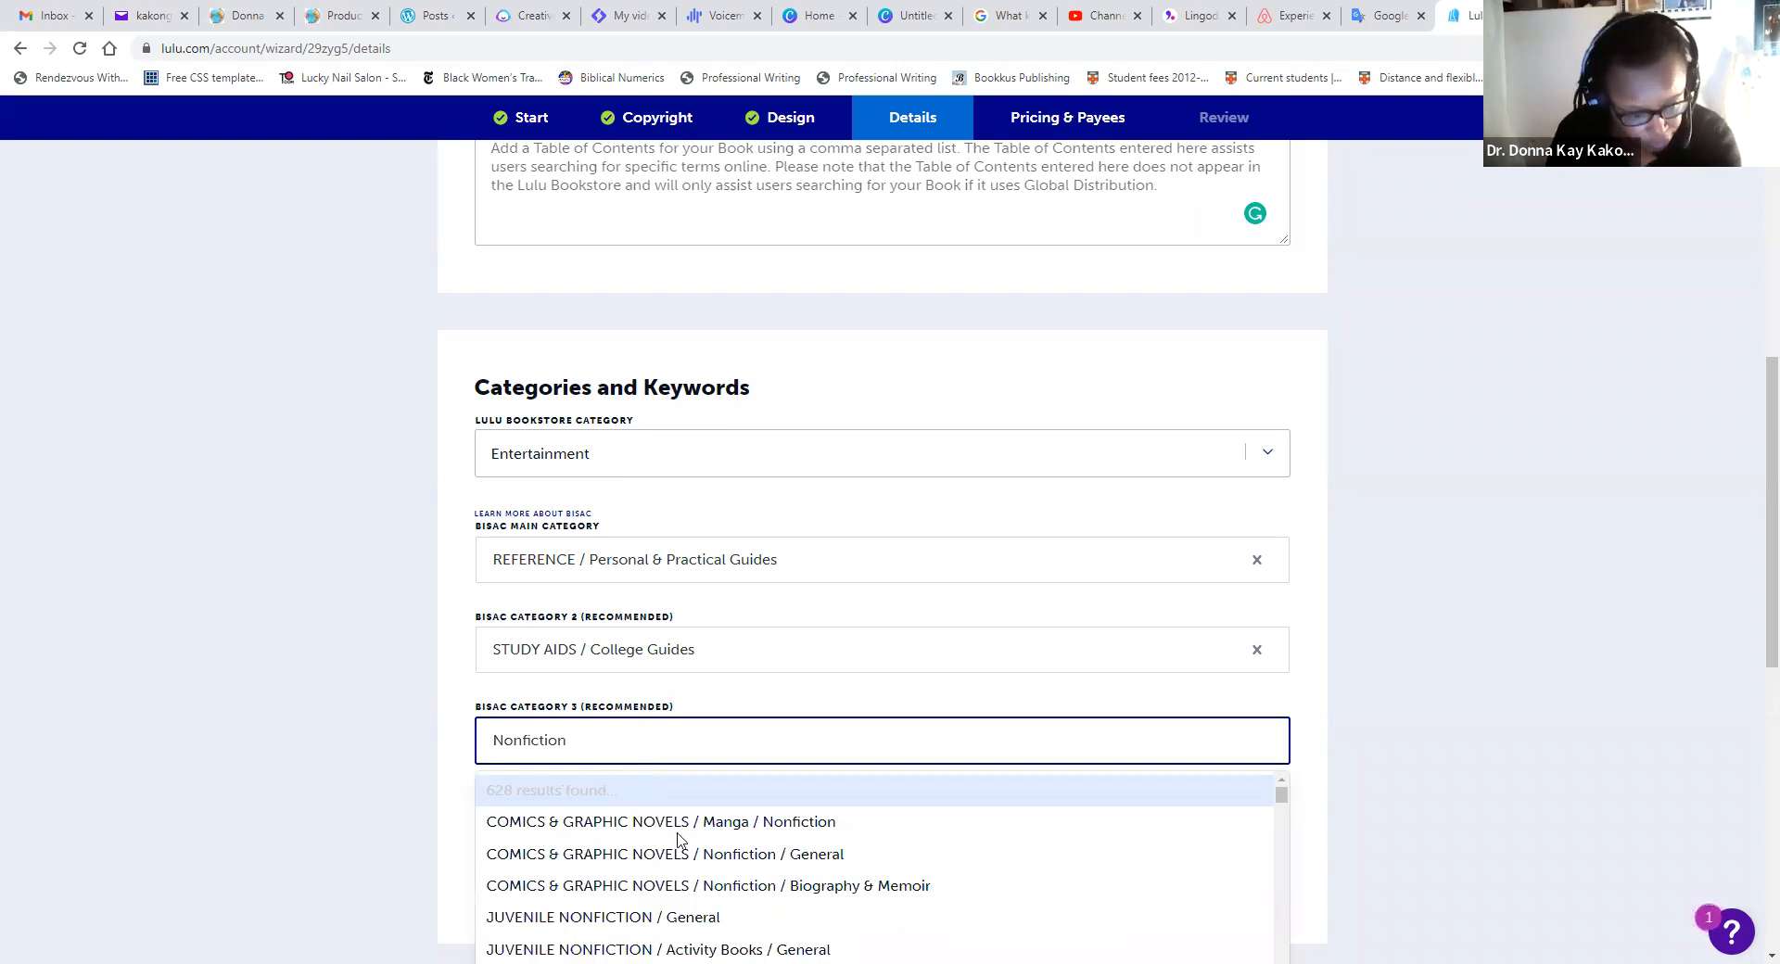
scroll(828, 867, down, 10)
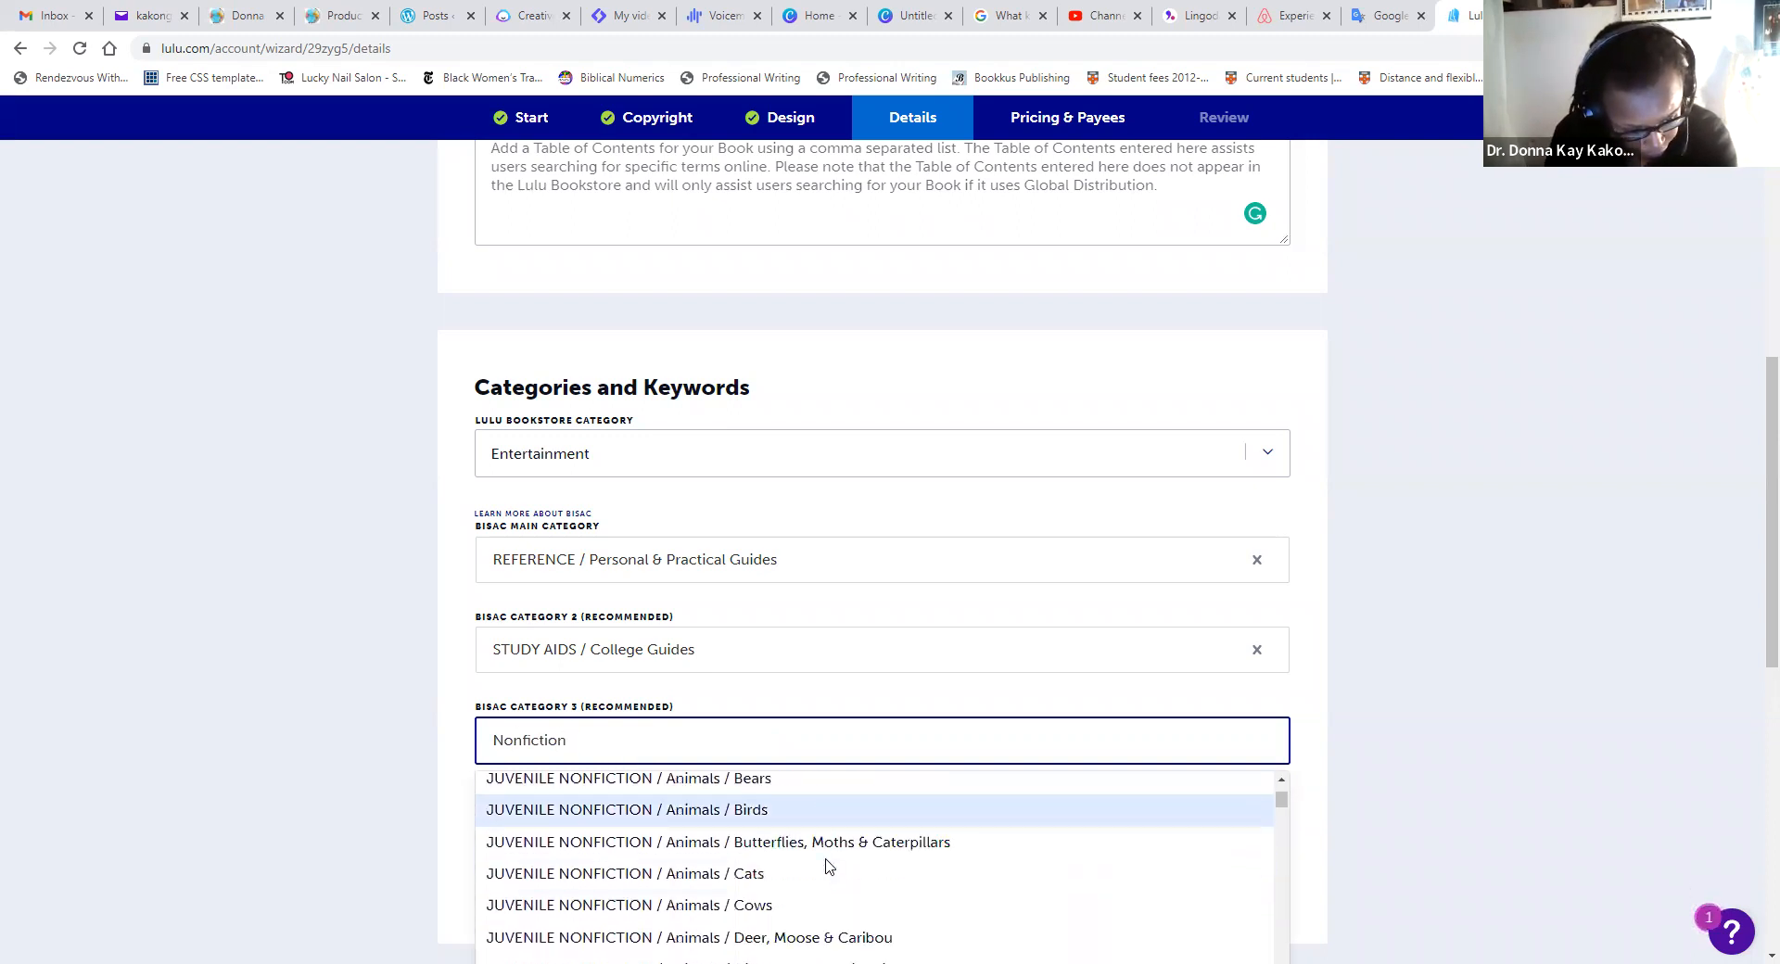
scroll(828, 865, down, 4)
scroll(824, 858, up, 15)
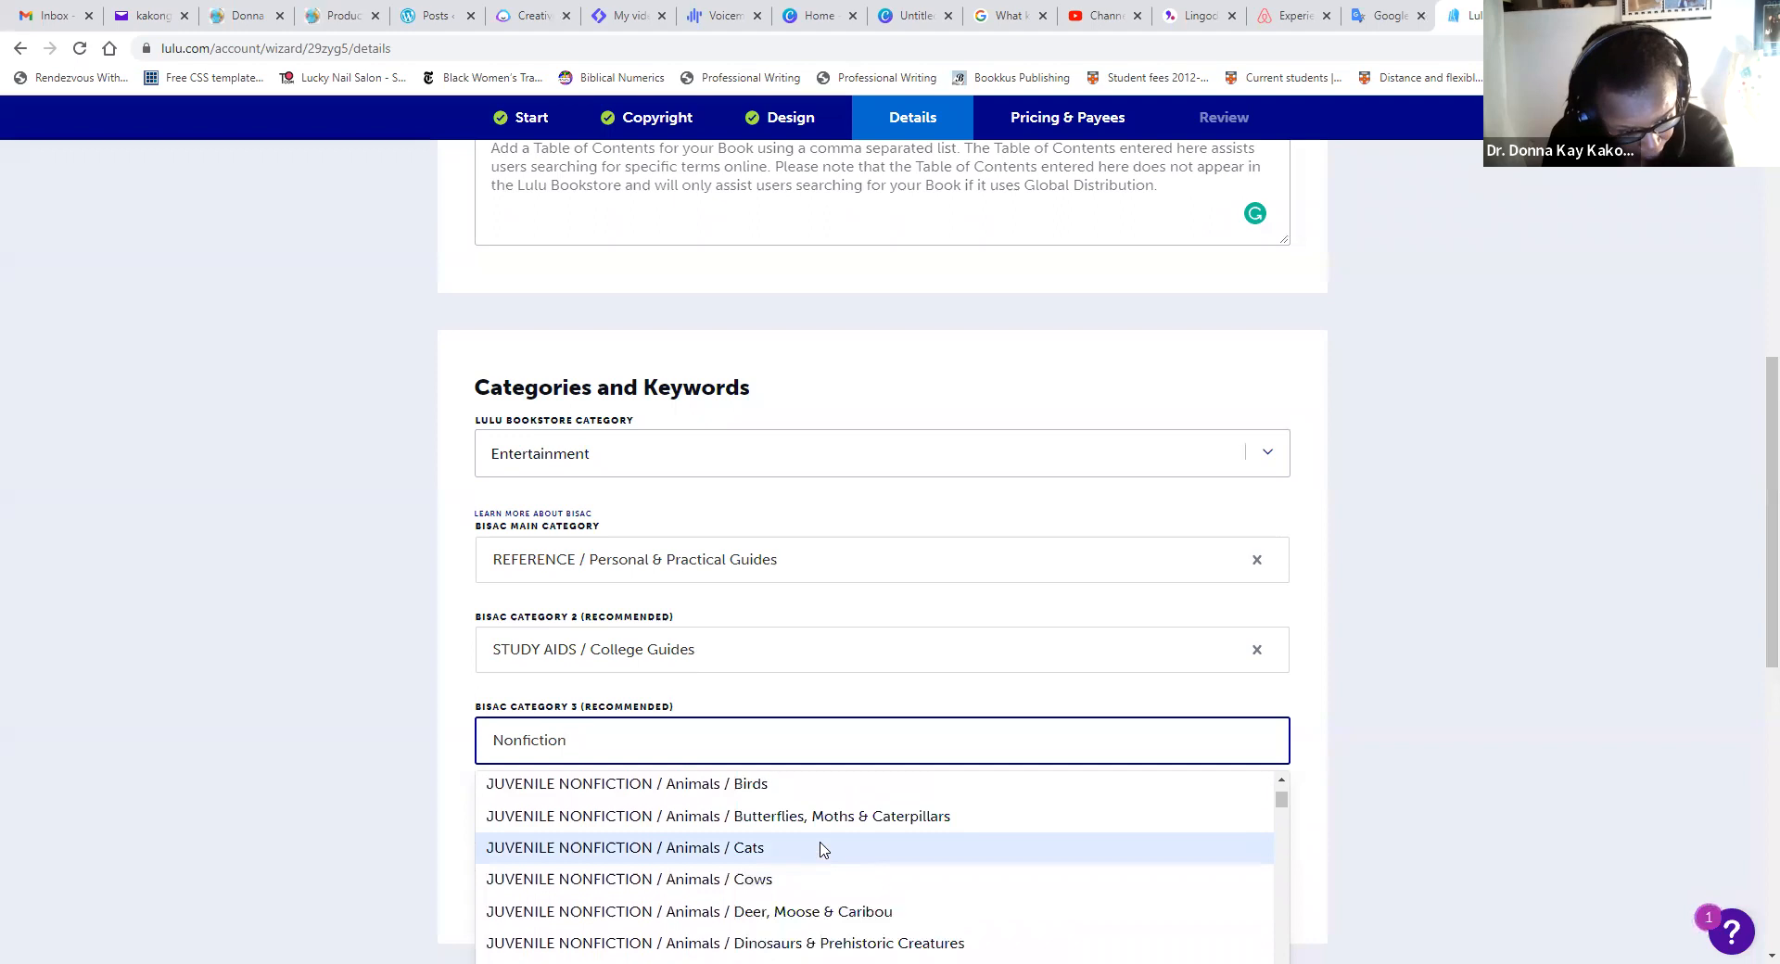
scroll(821, 846, down, 3)
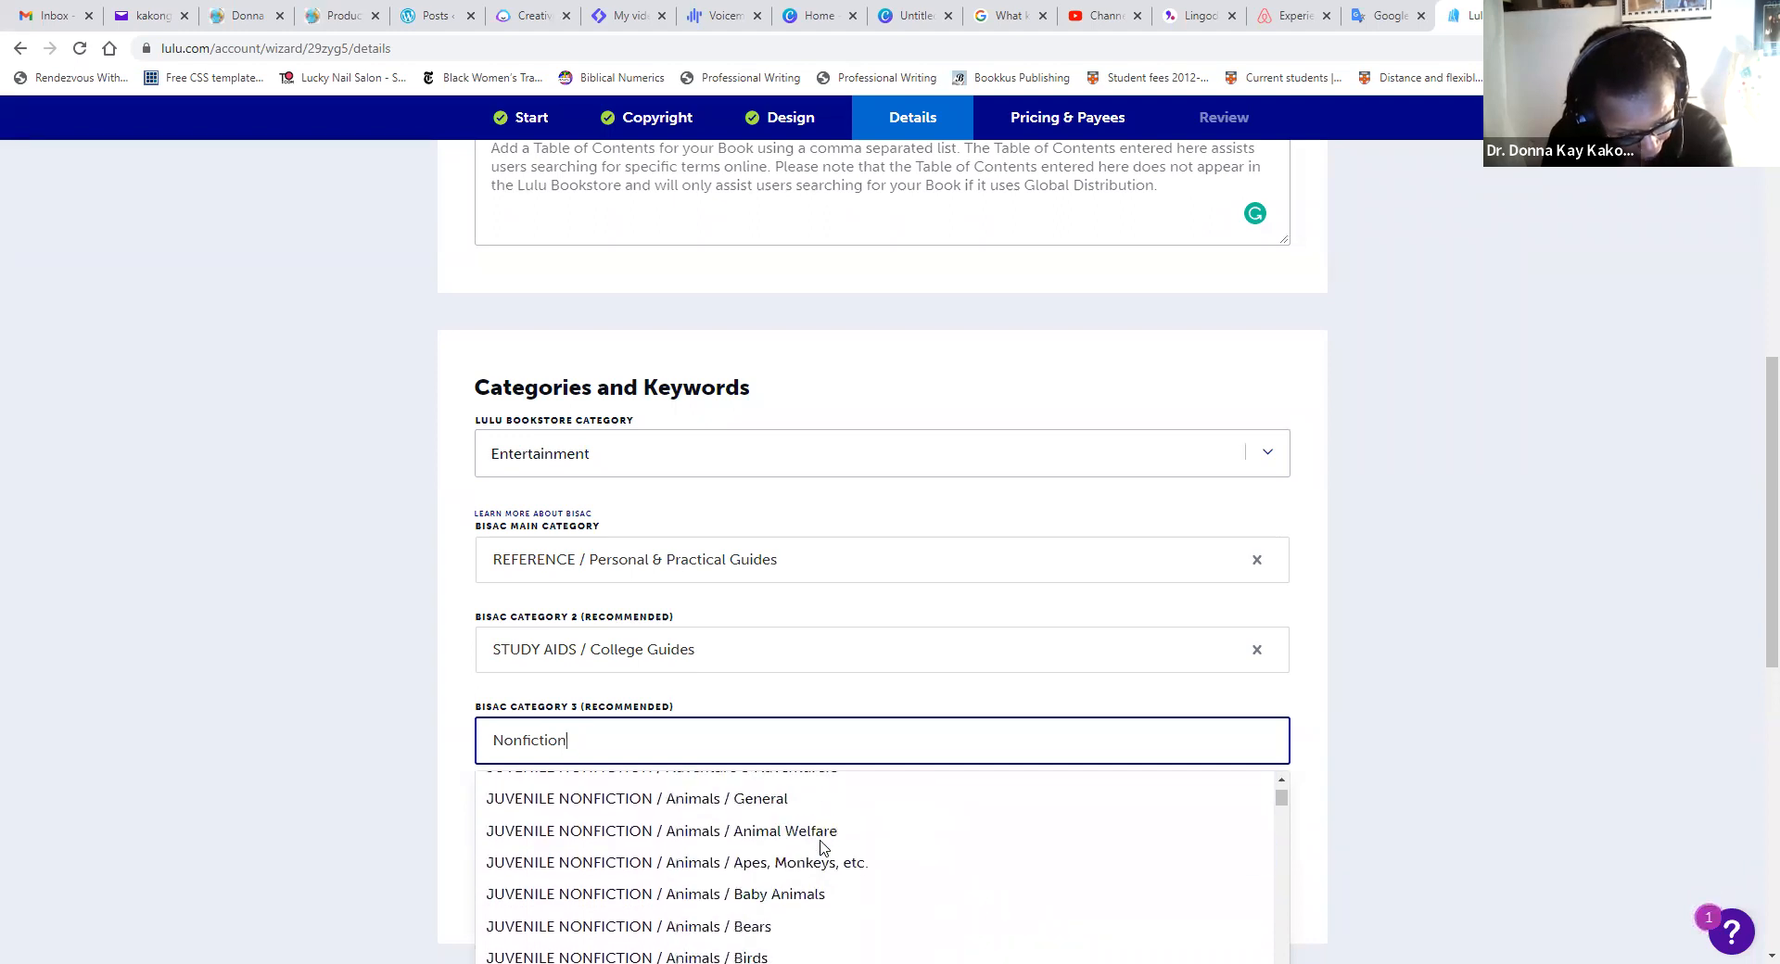
scroll(821, 845, down, 3)
scroll(818, 848, down, 10)
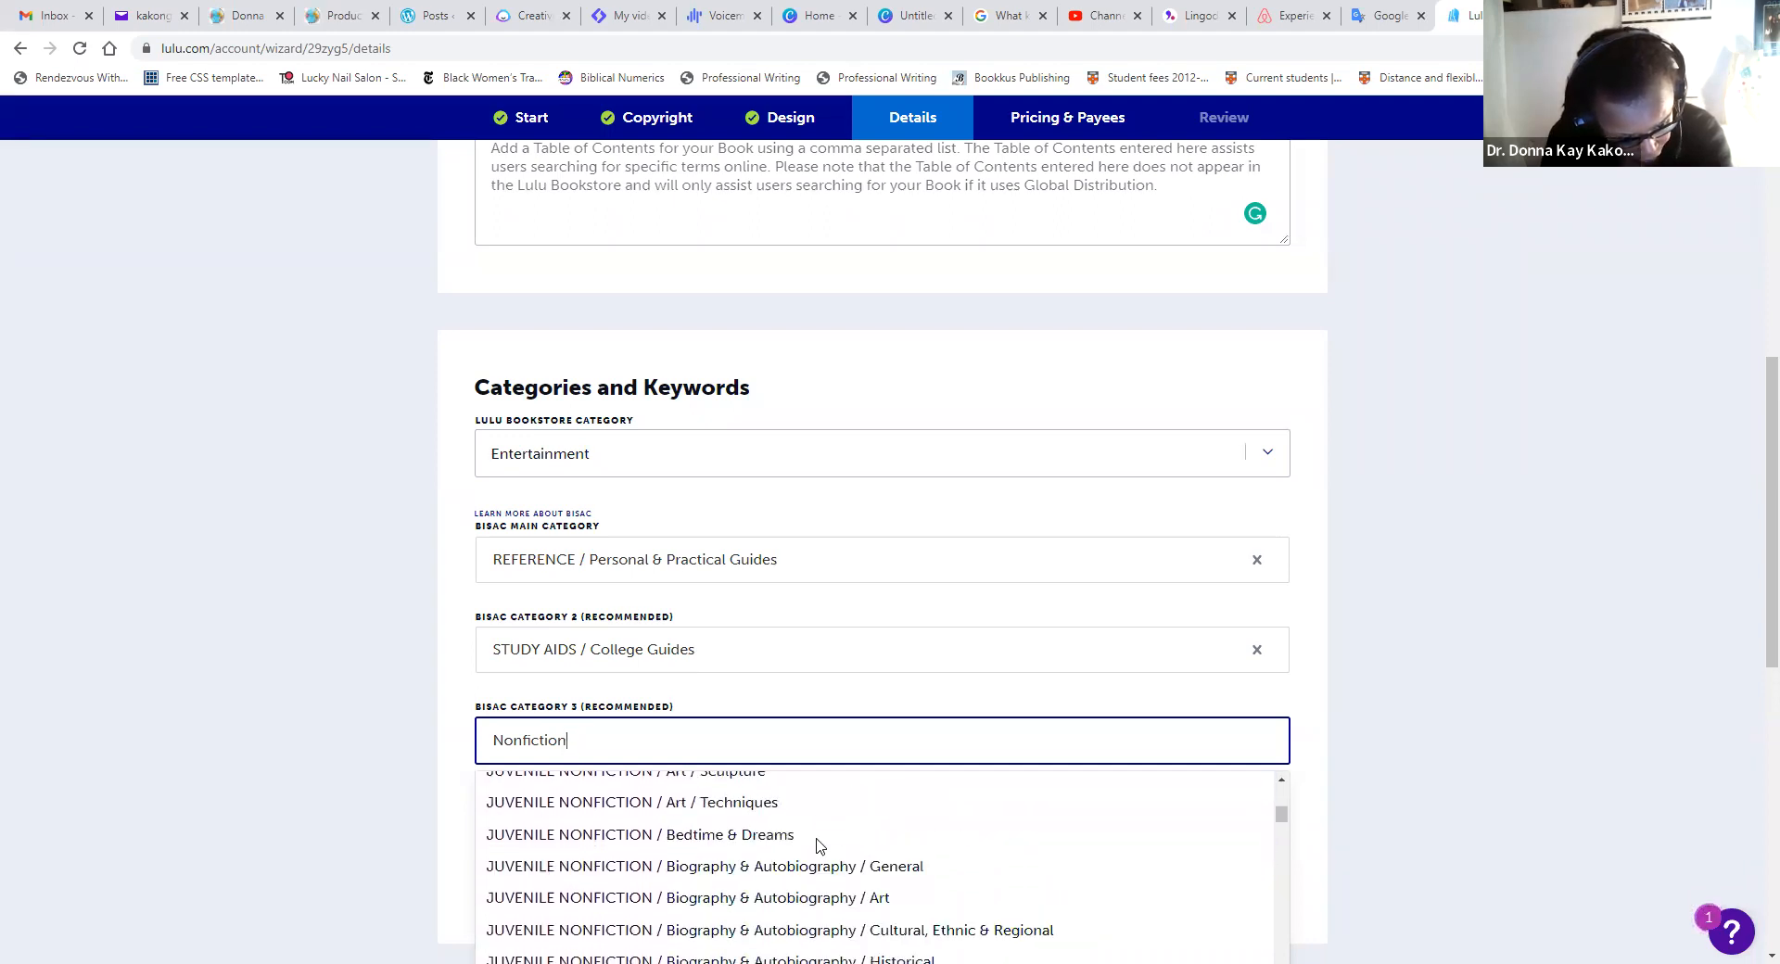
scroll(813, 847, down, 10)
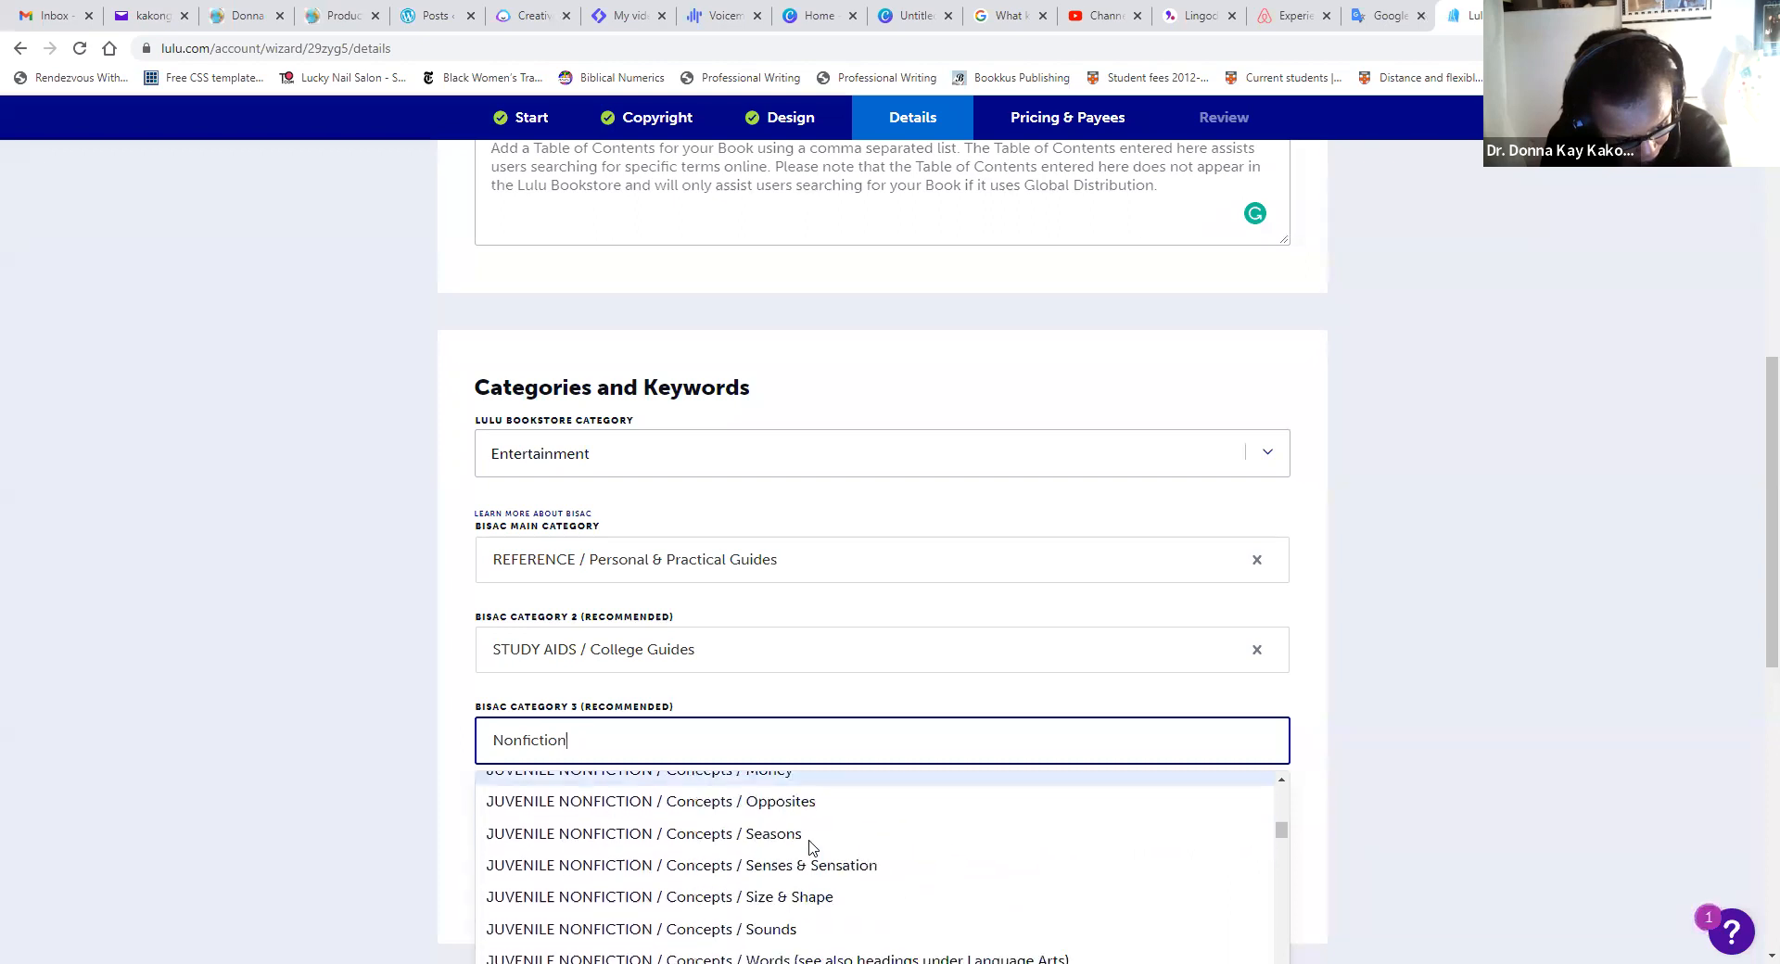
scroll(807, 846, down, 10)
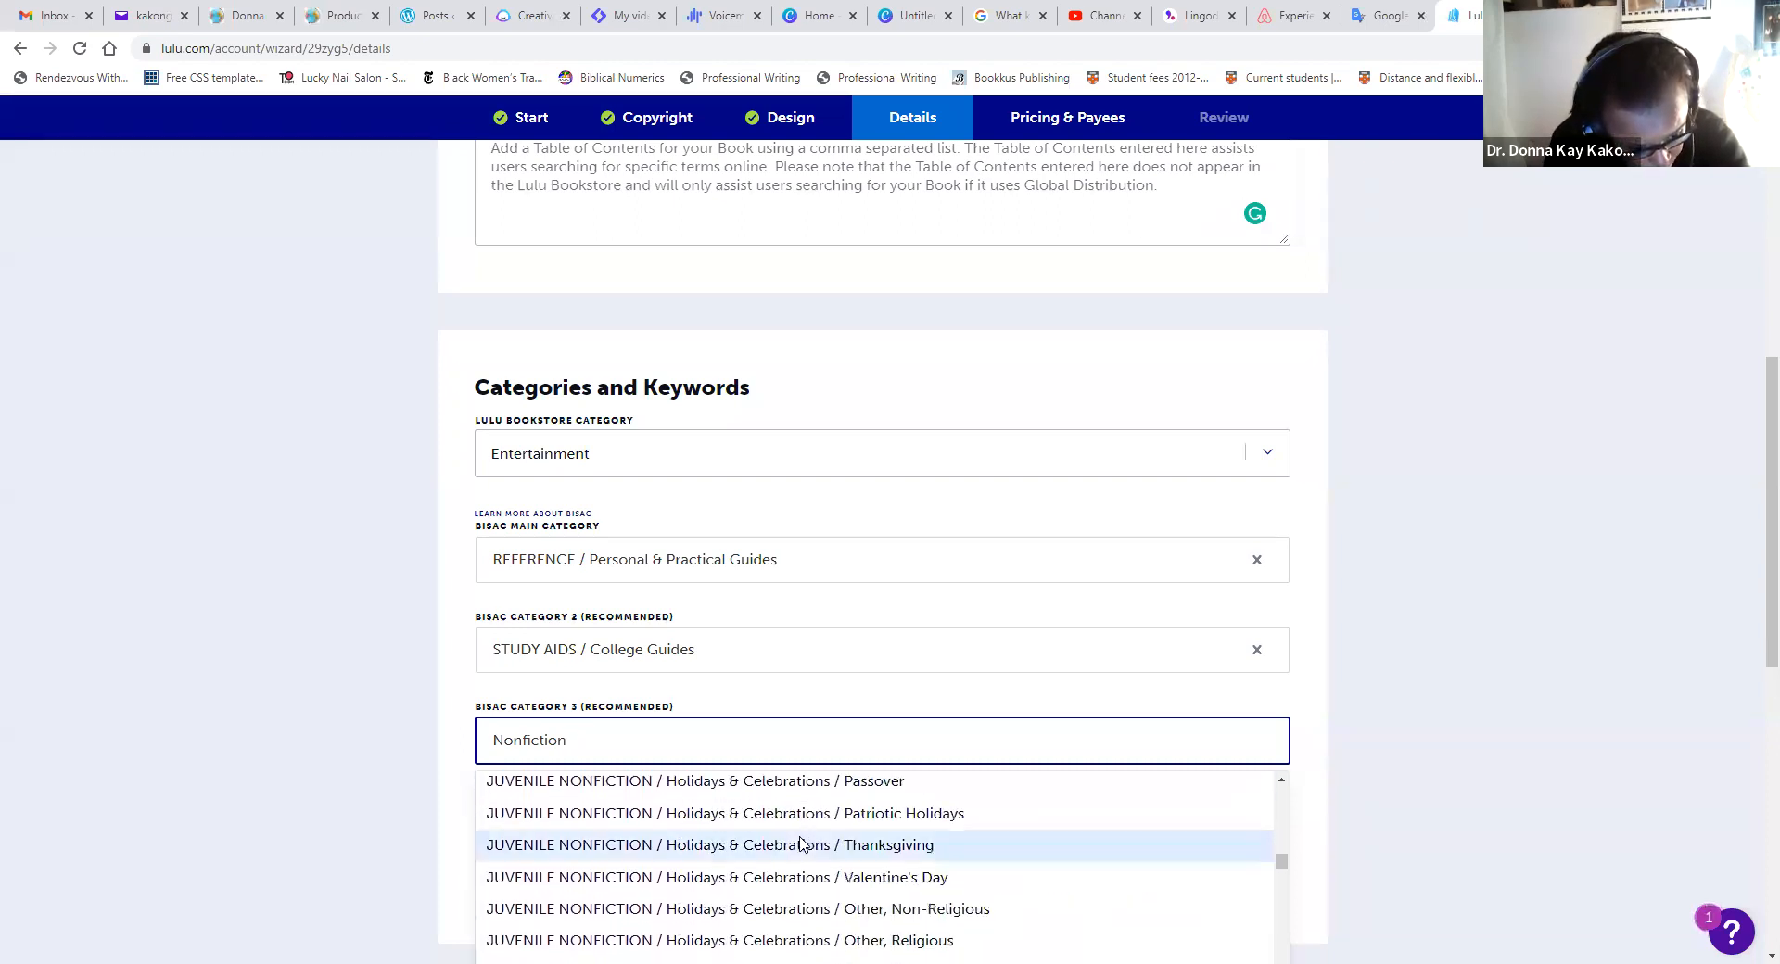
scroll(791, 838, down, 5)
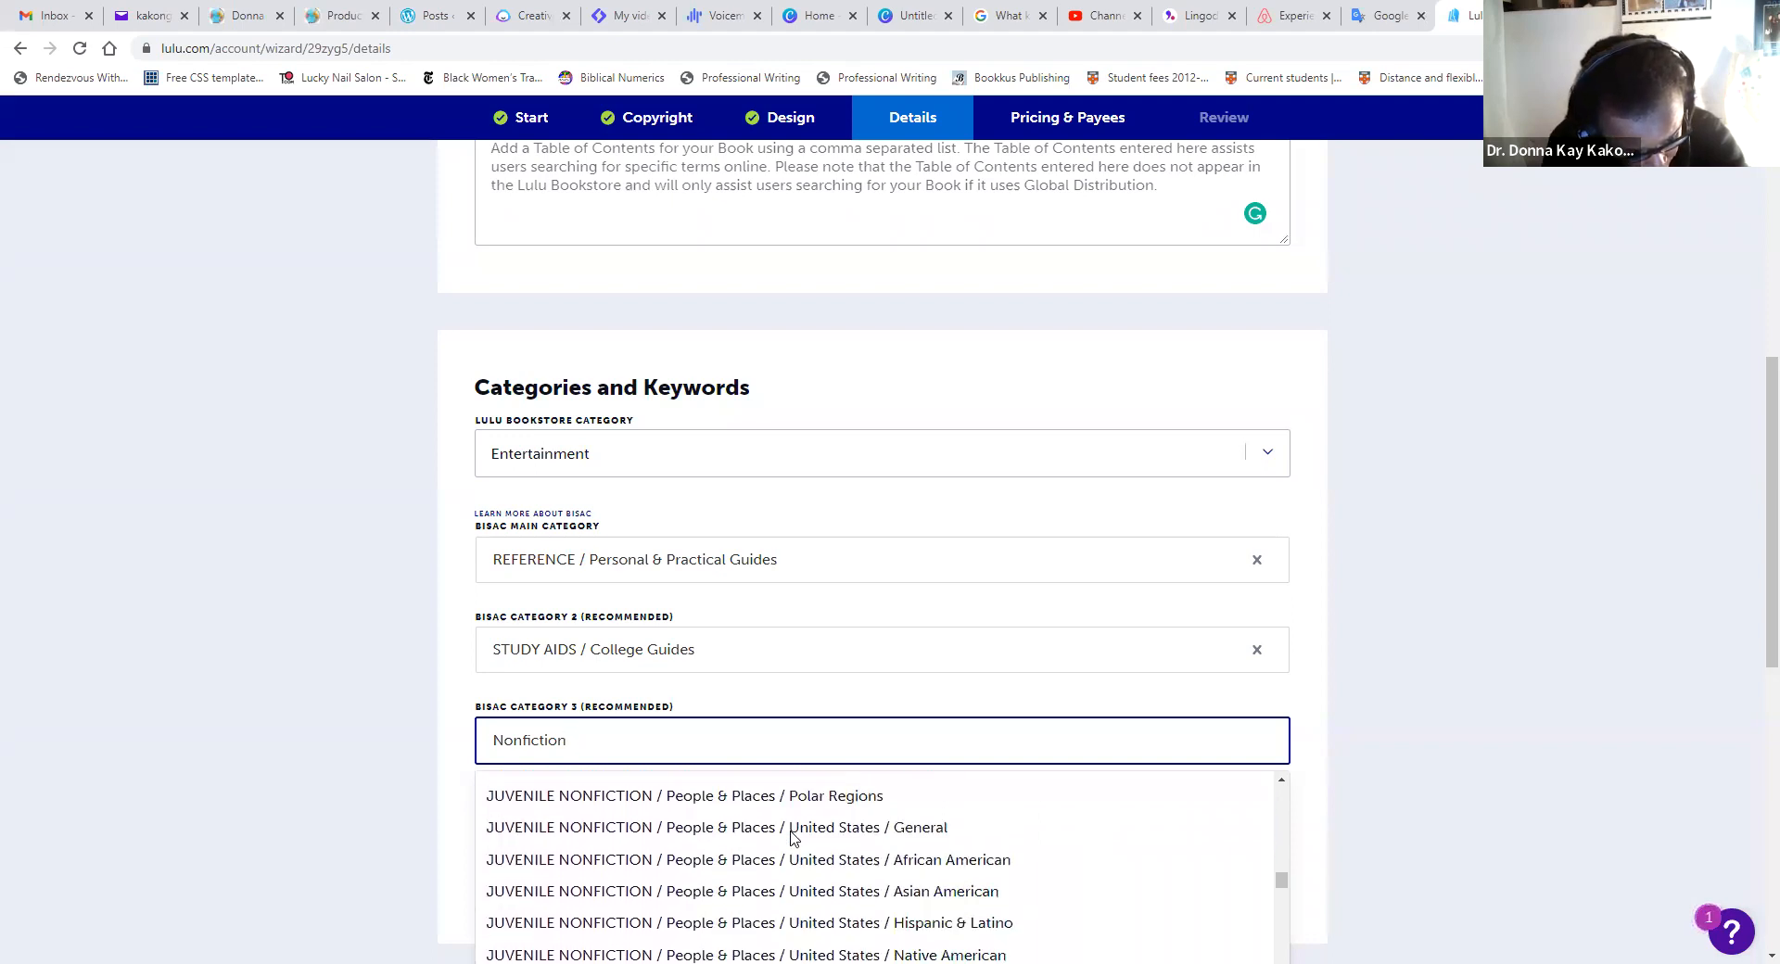
scroll(778, 838, down, 10)
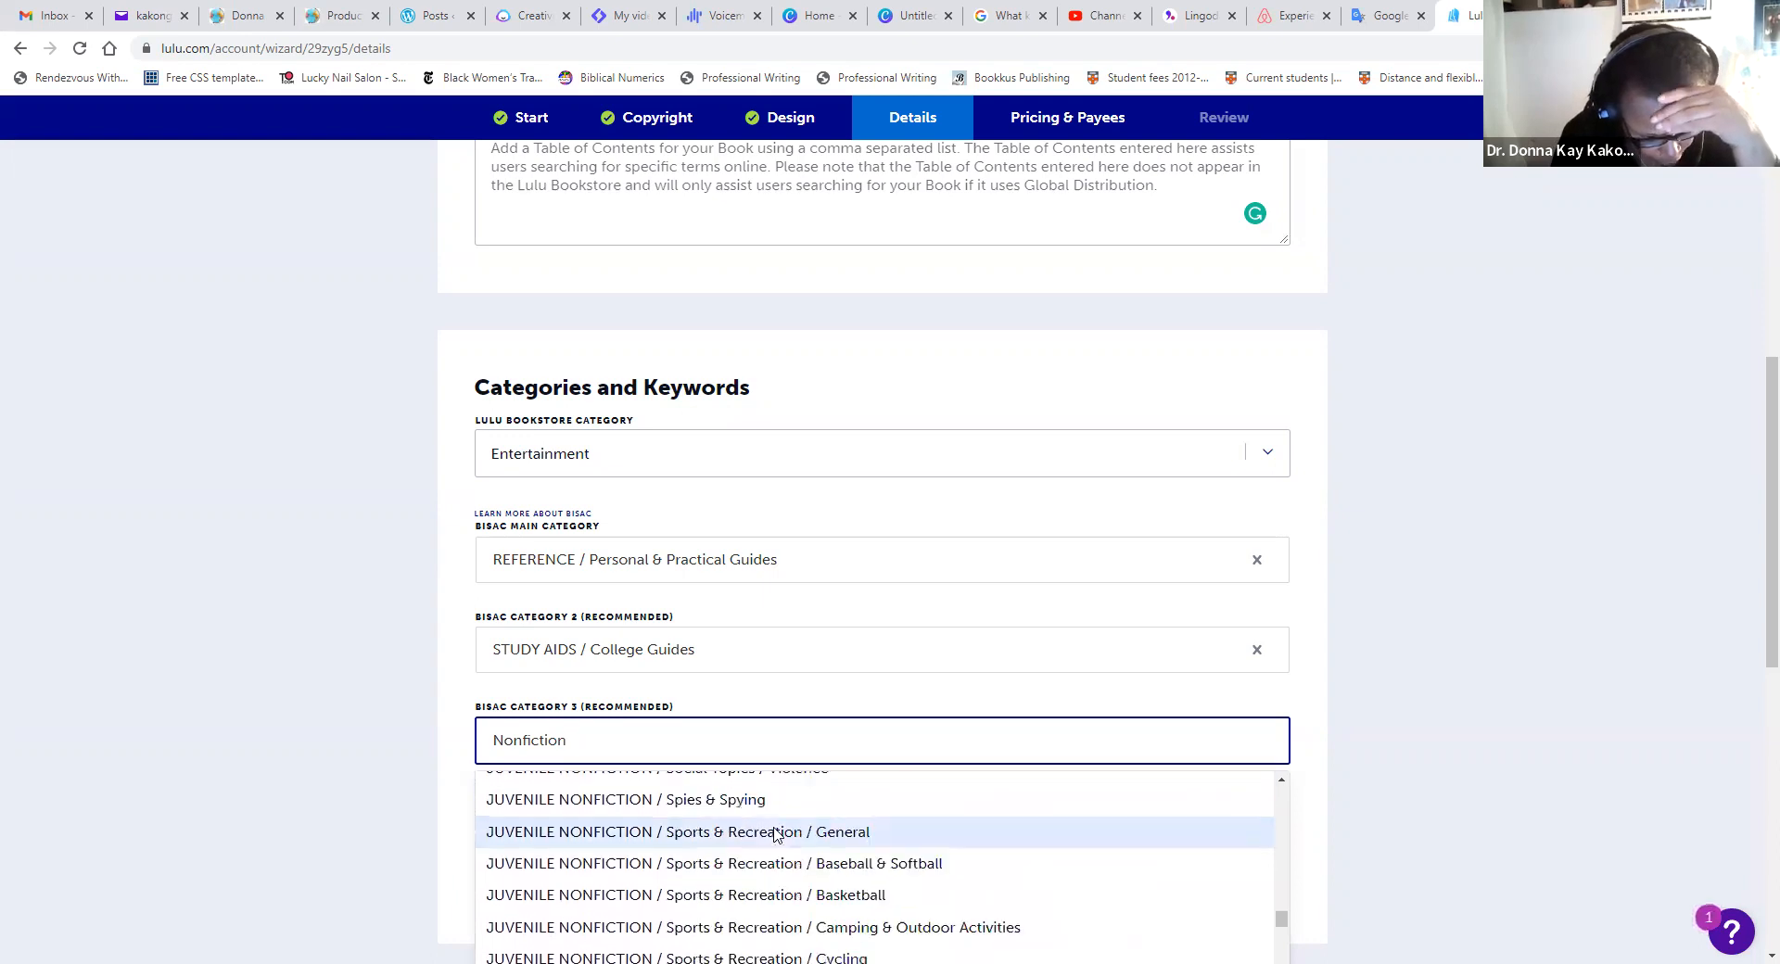
scroll(770, 835, down, 5)
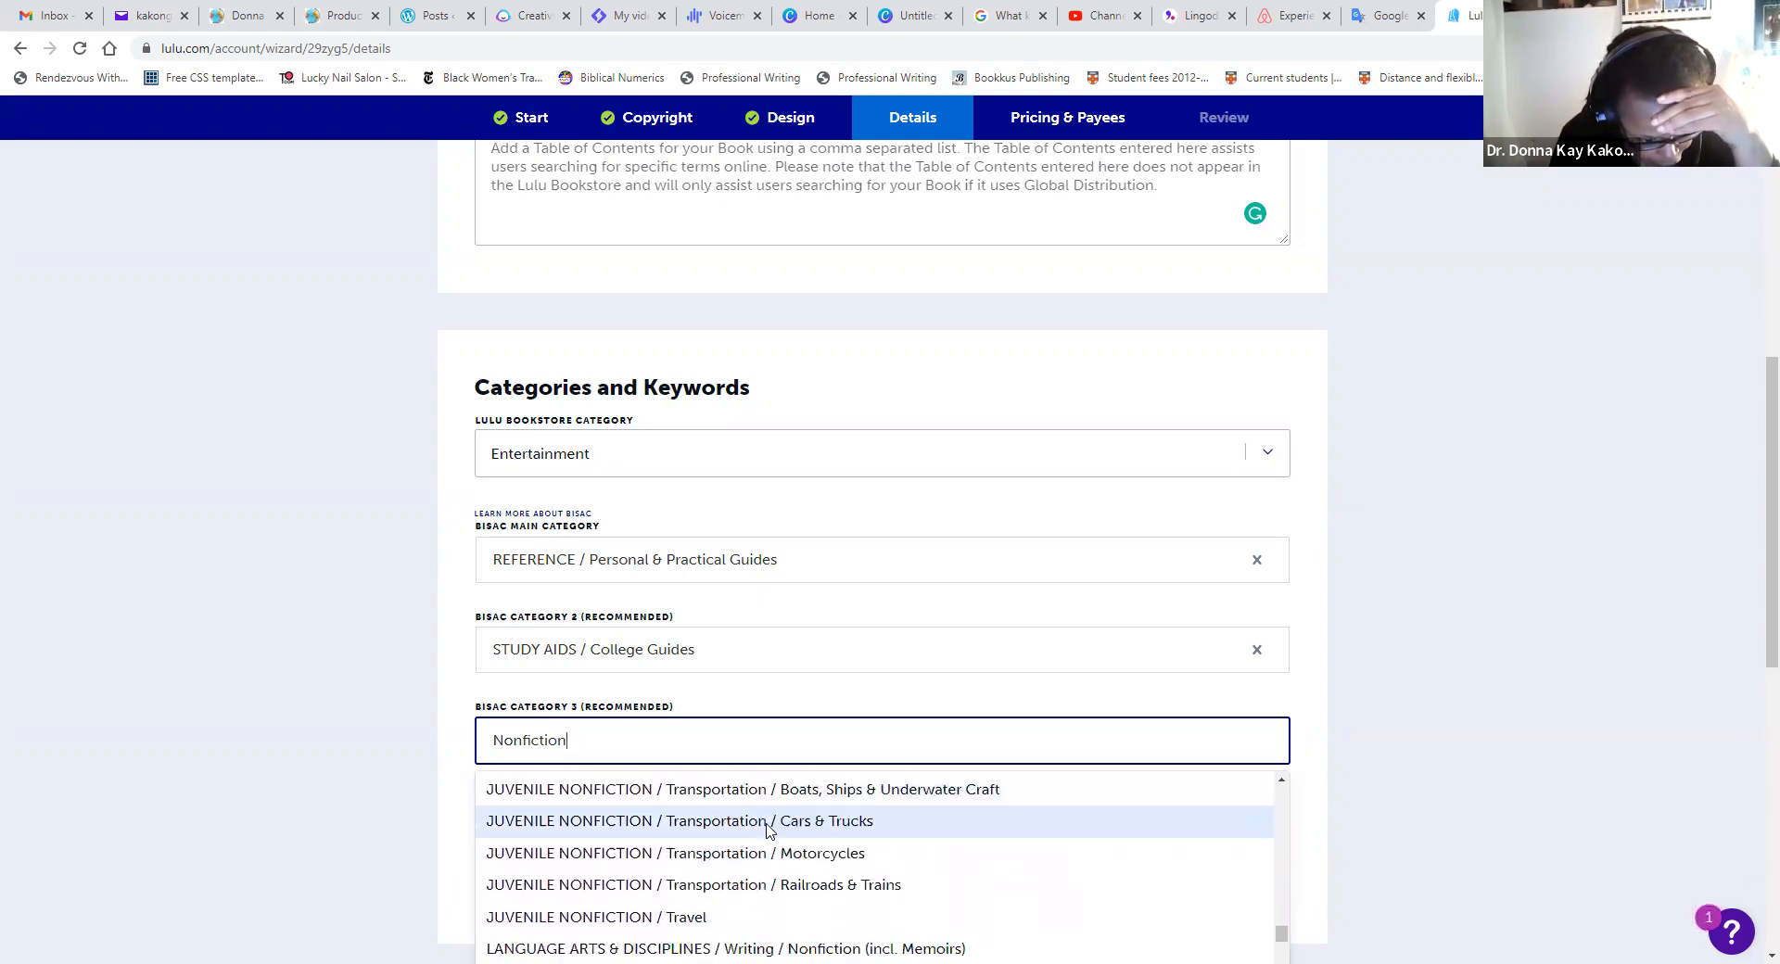
scroll(766, 844, down, 5)
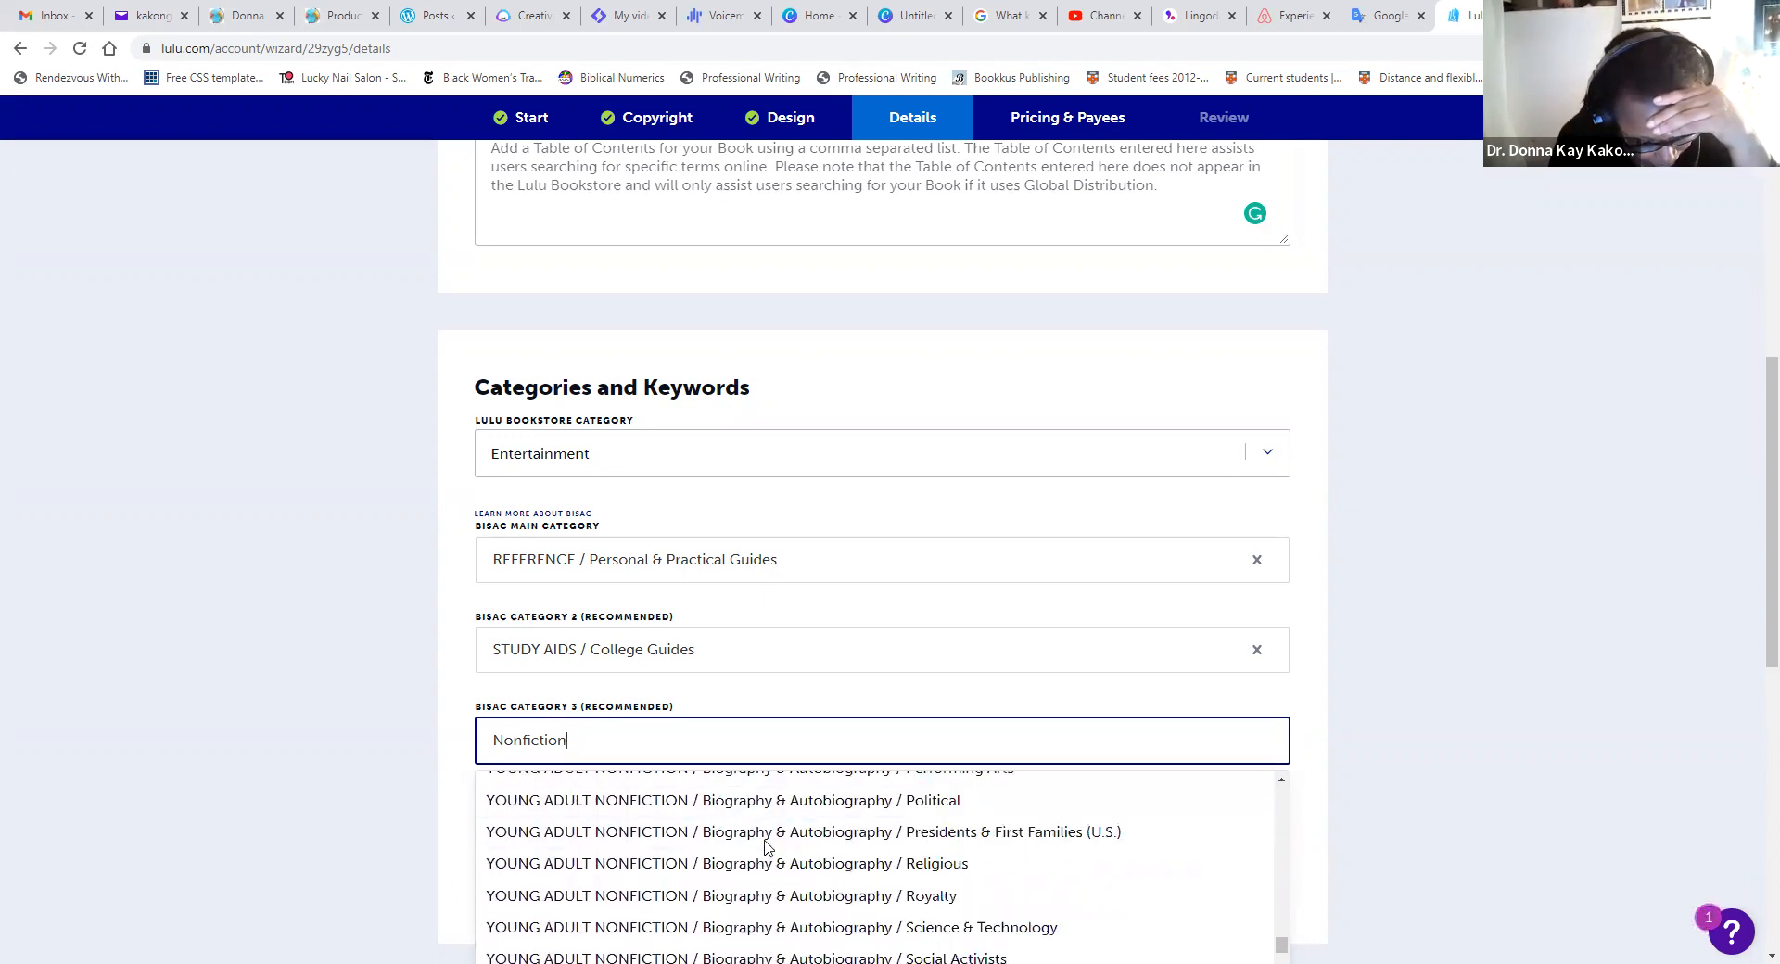
scroll(762, 840, down, 8)
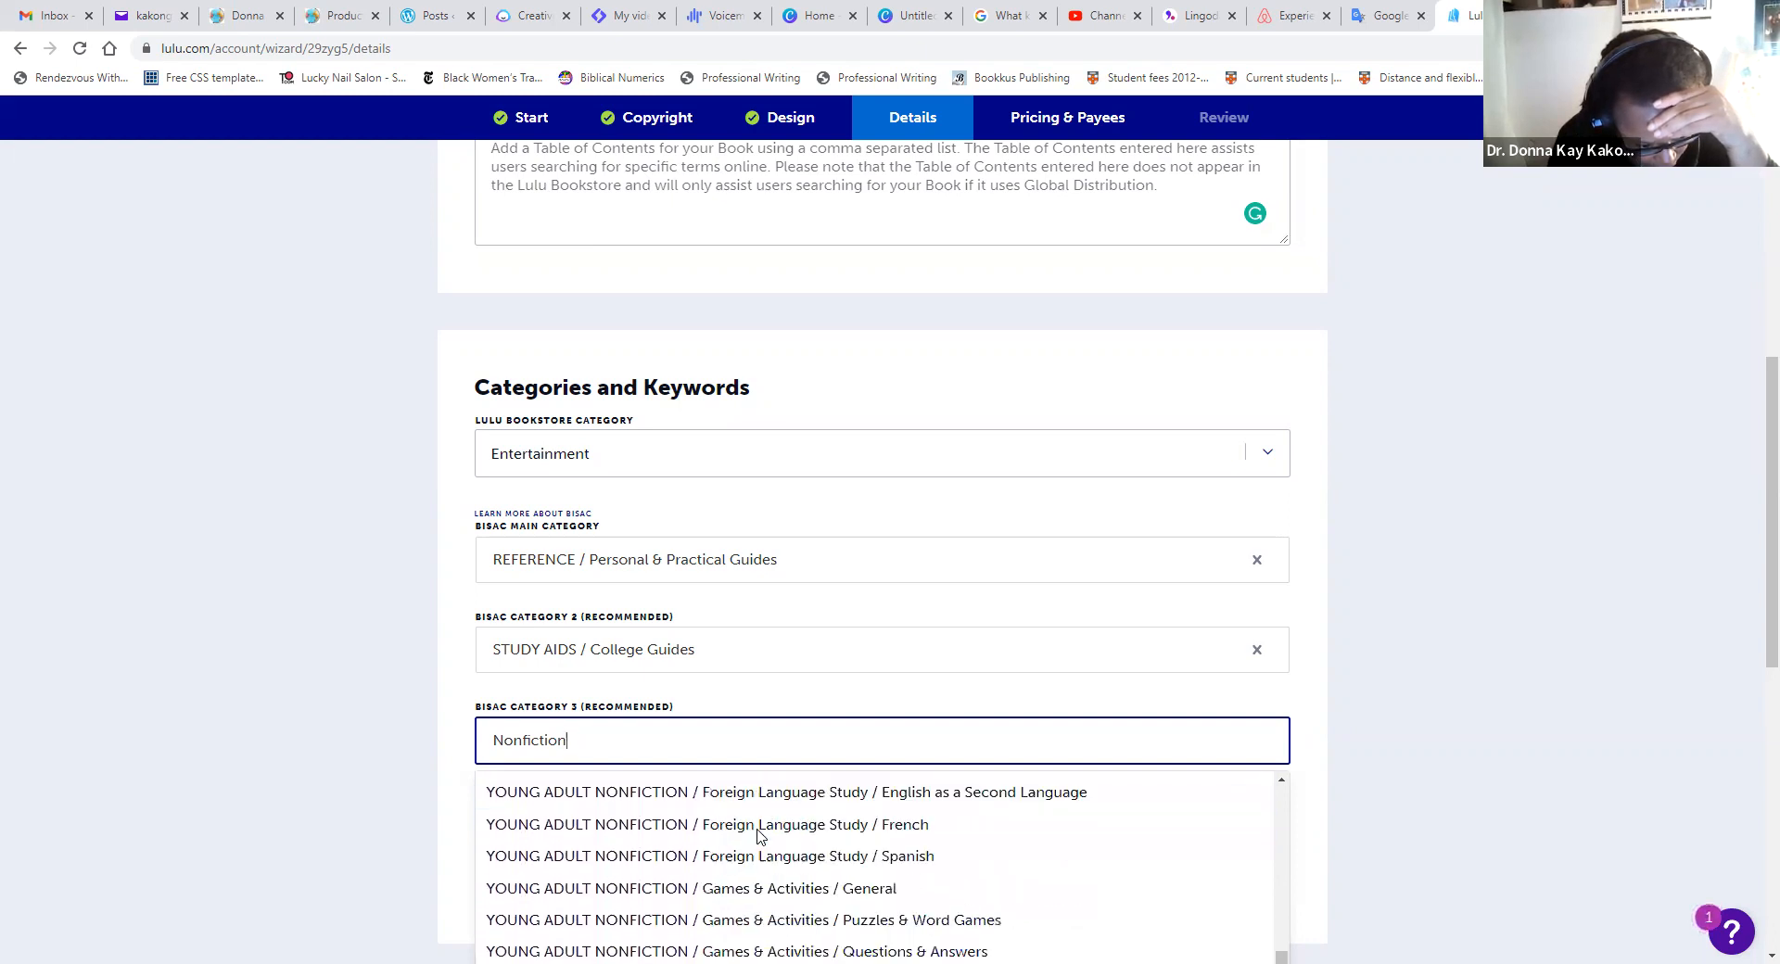
scroll(756, 832, down, 10)
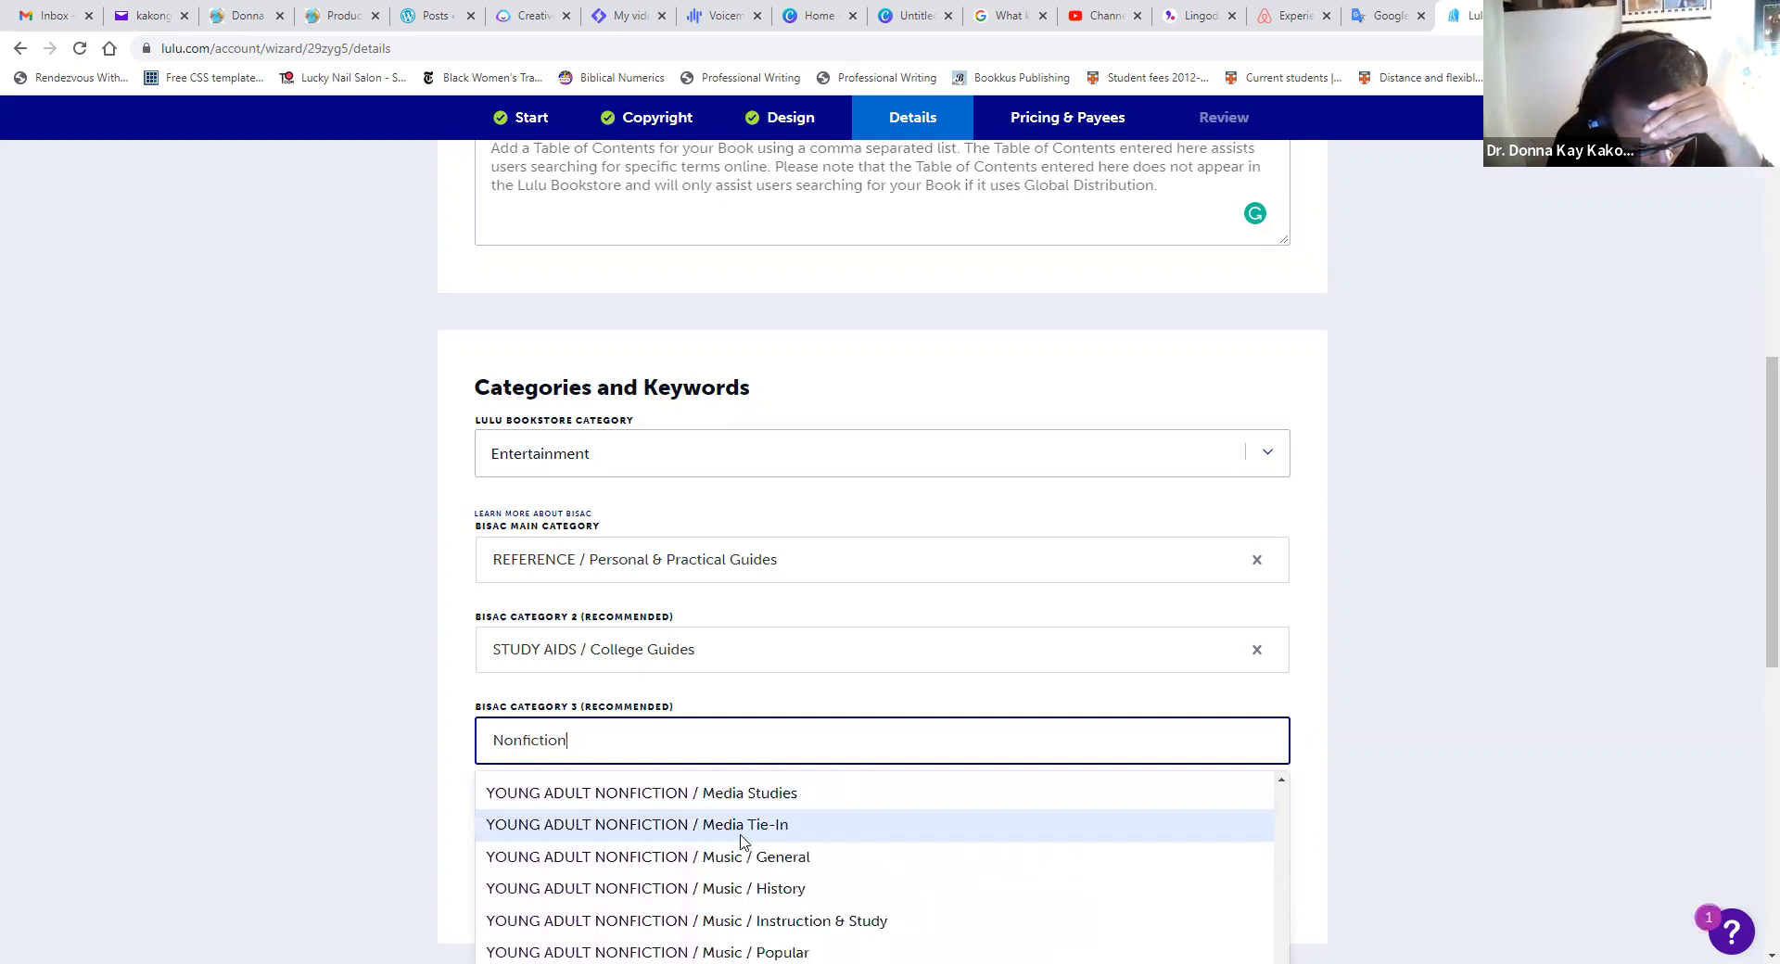
scroll(733, 848, down, 10)
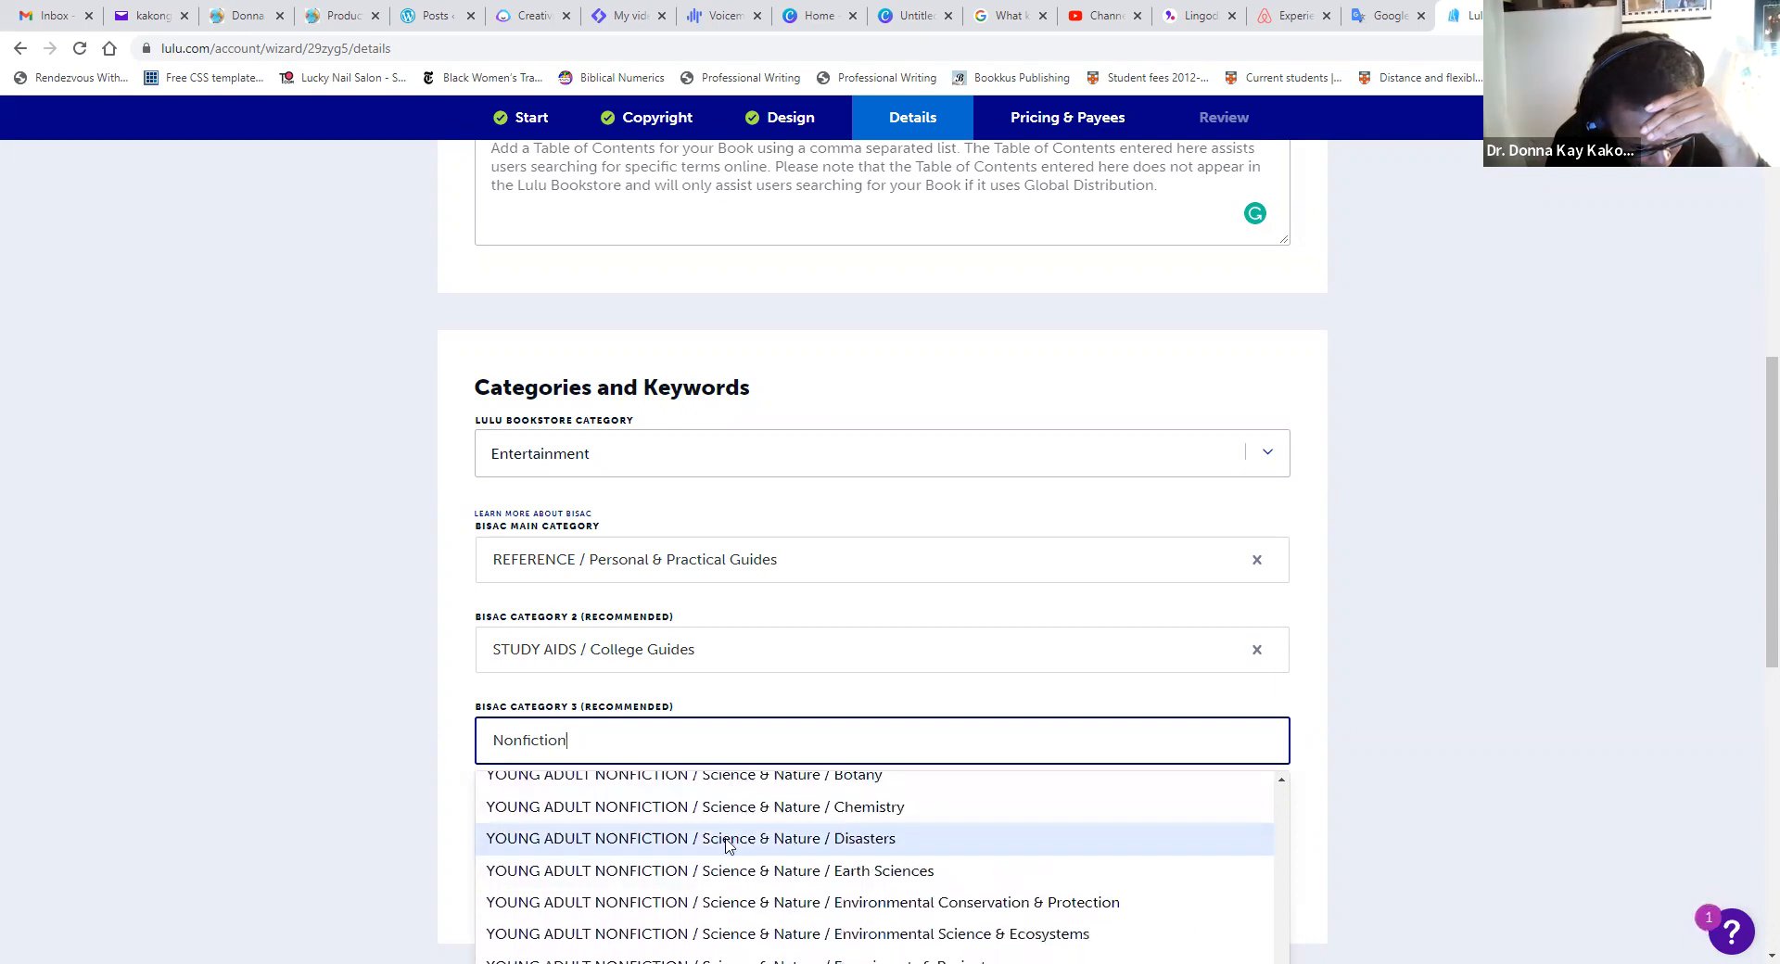
scroll(702, 797, down, 1)
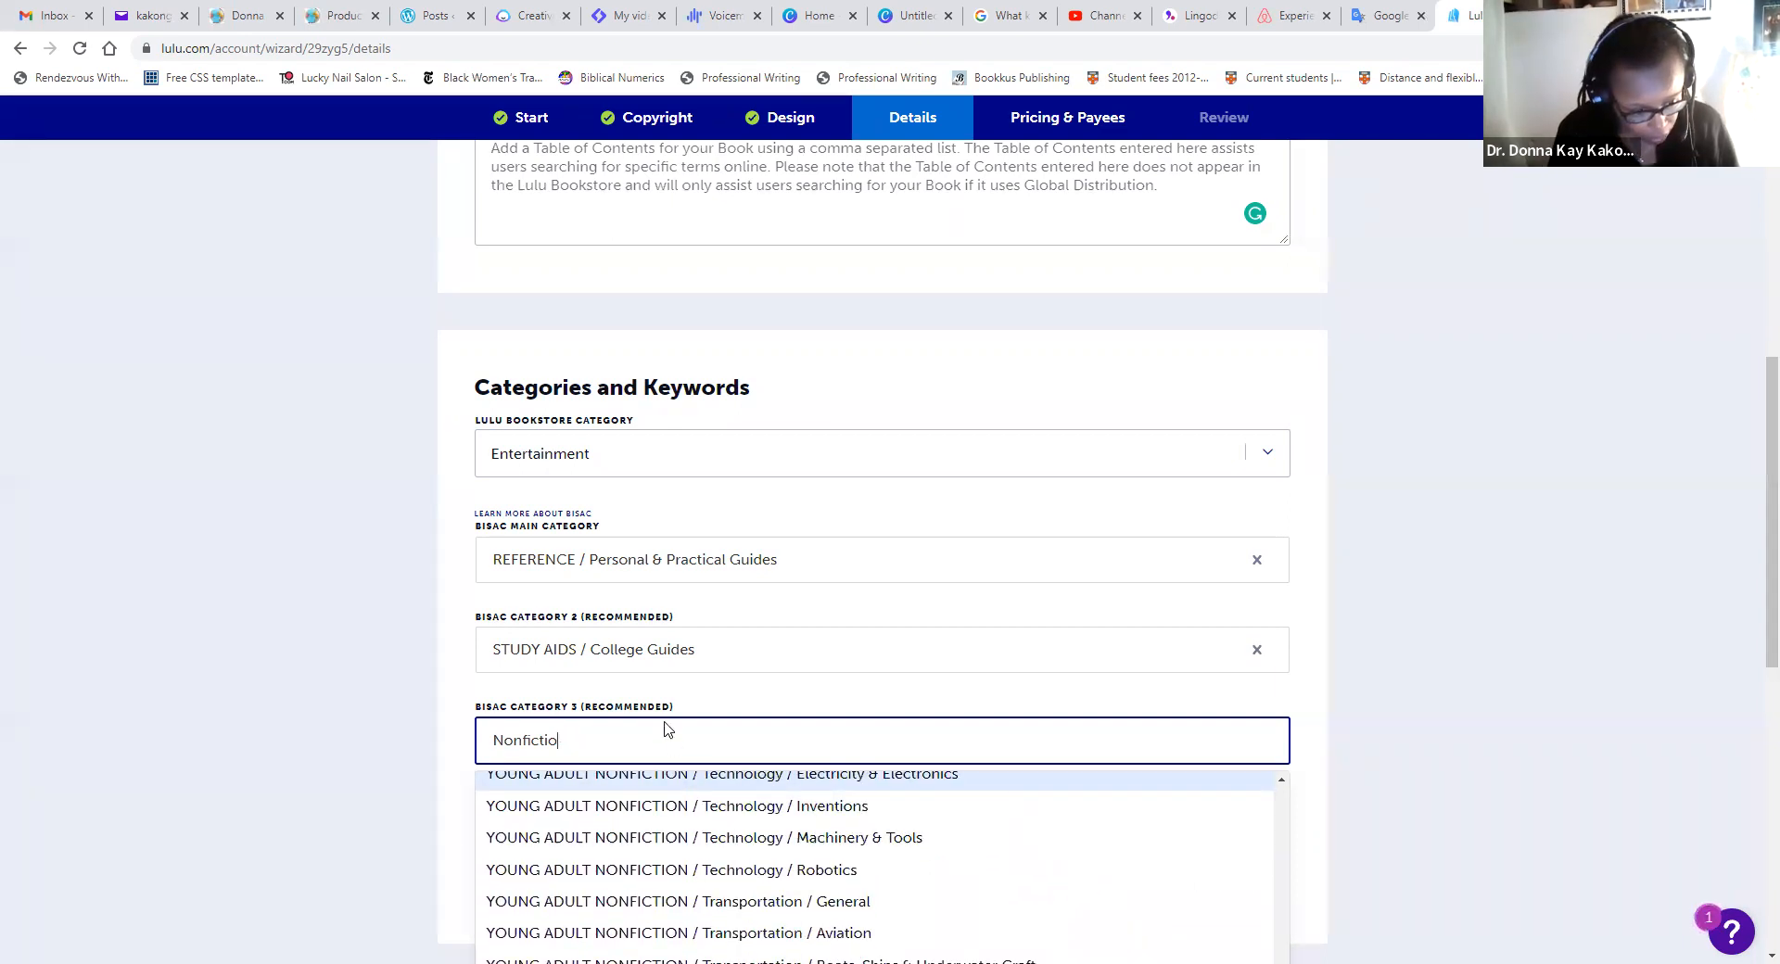
- Search the third BISAC category for "Adult", look through the suggested categories, and leave the field empty
key(Escape)
text(Ad)
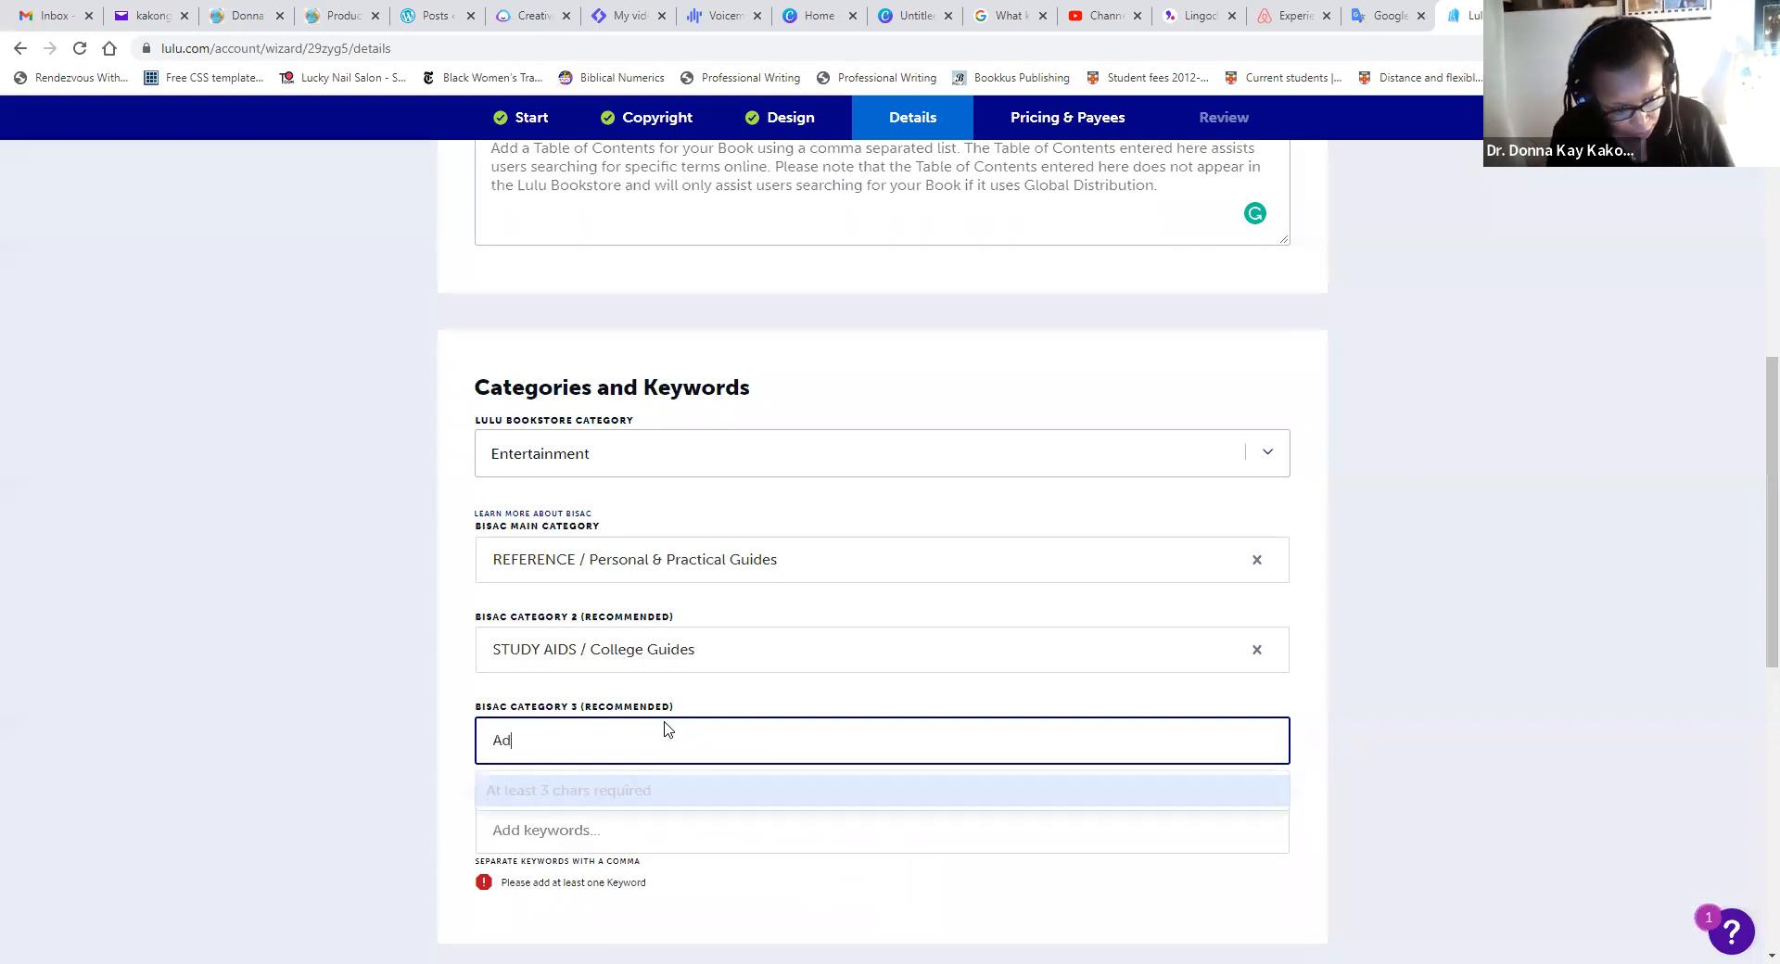
text(ult)
scroll(646, 846, down, 1)
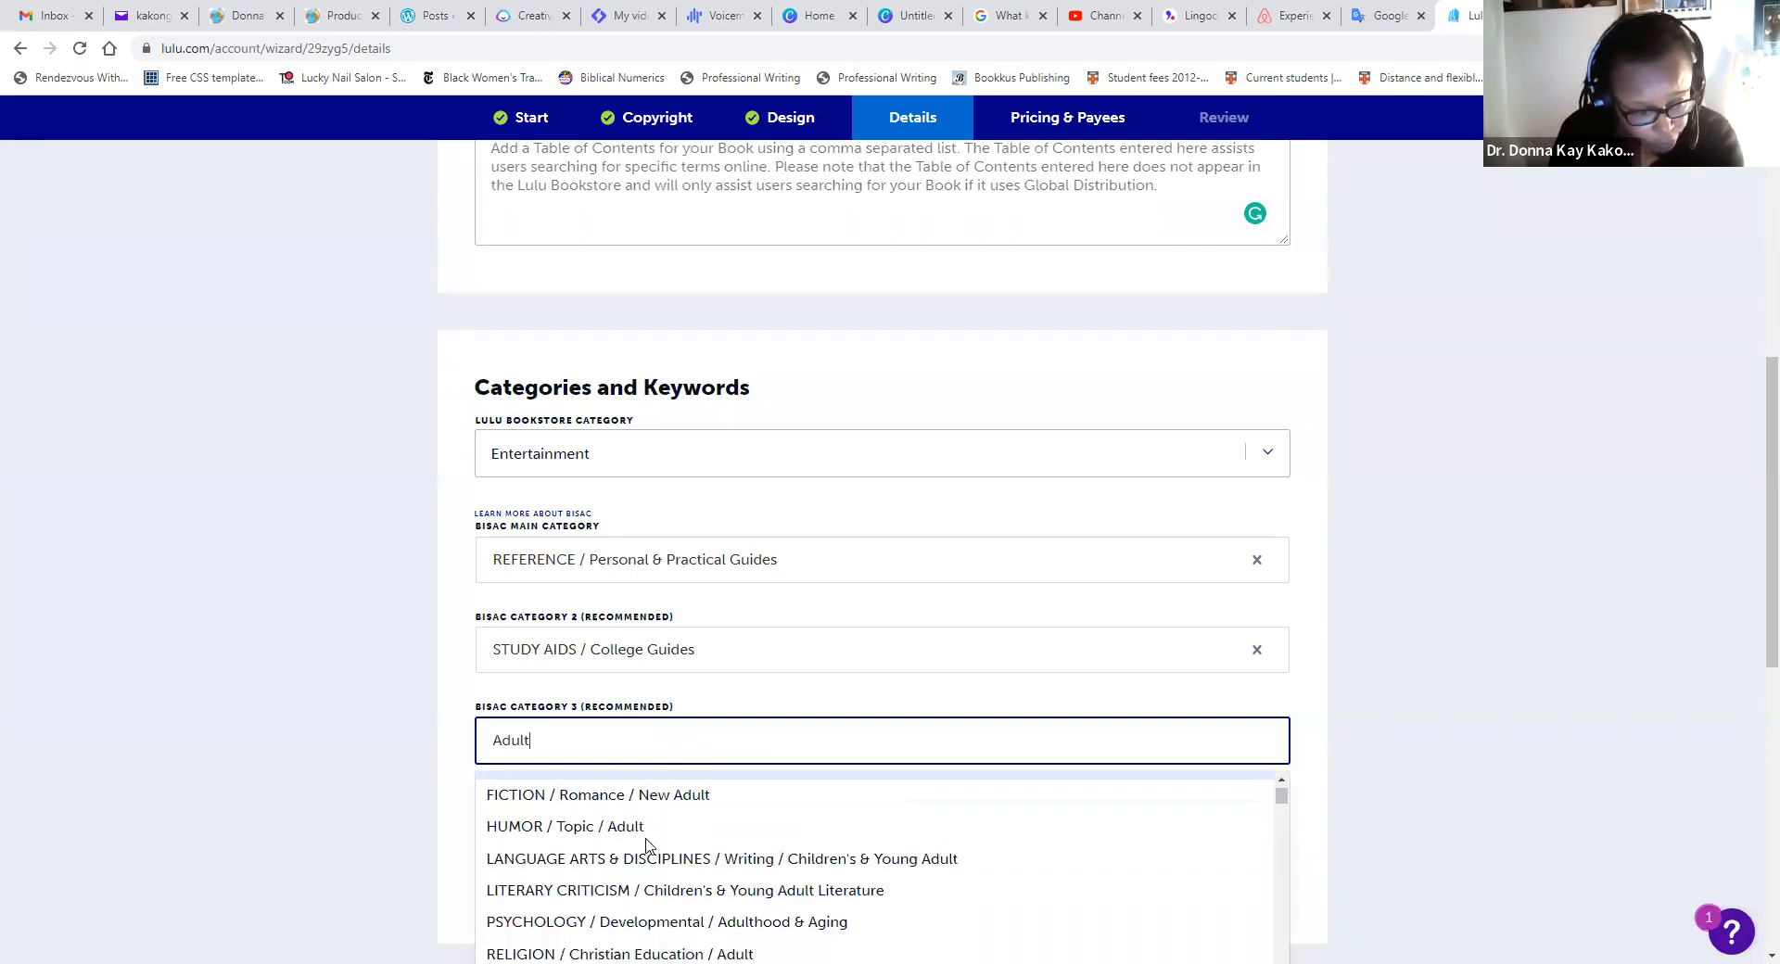
scroll(648, 846, up, 1)
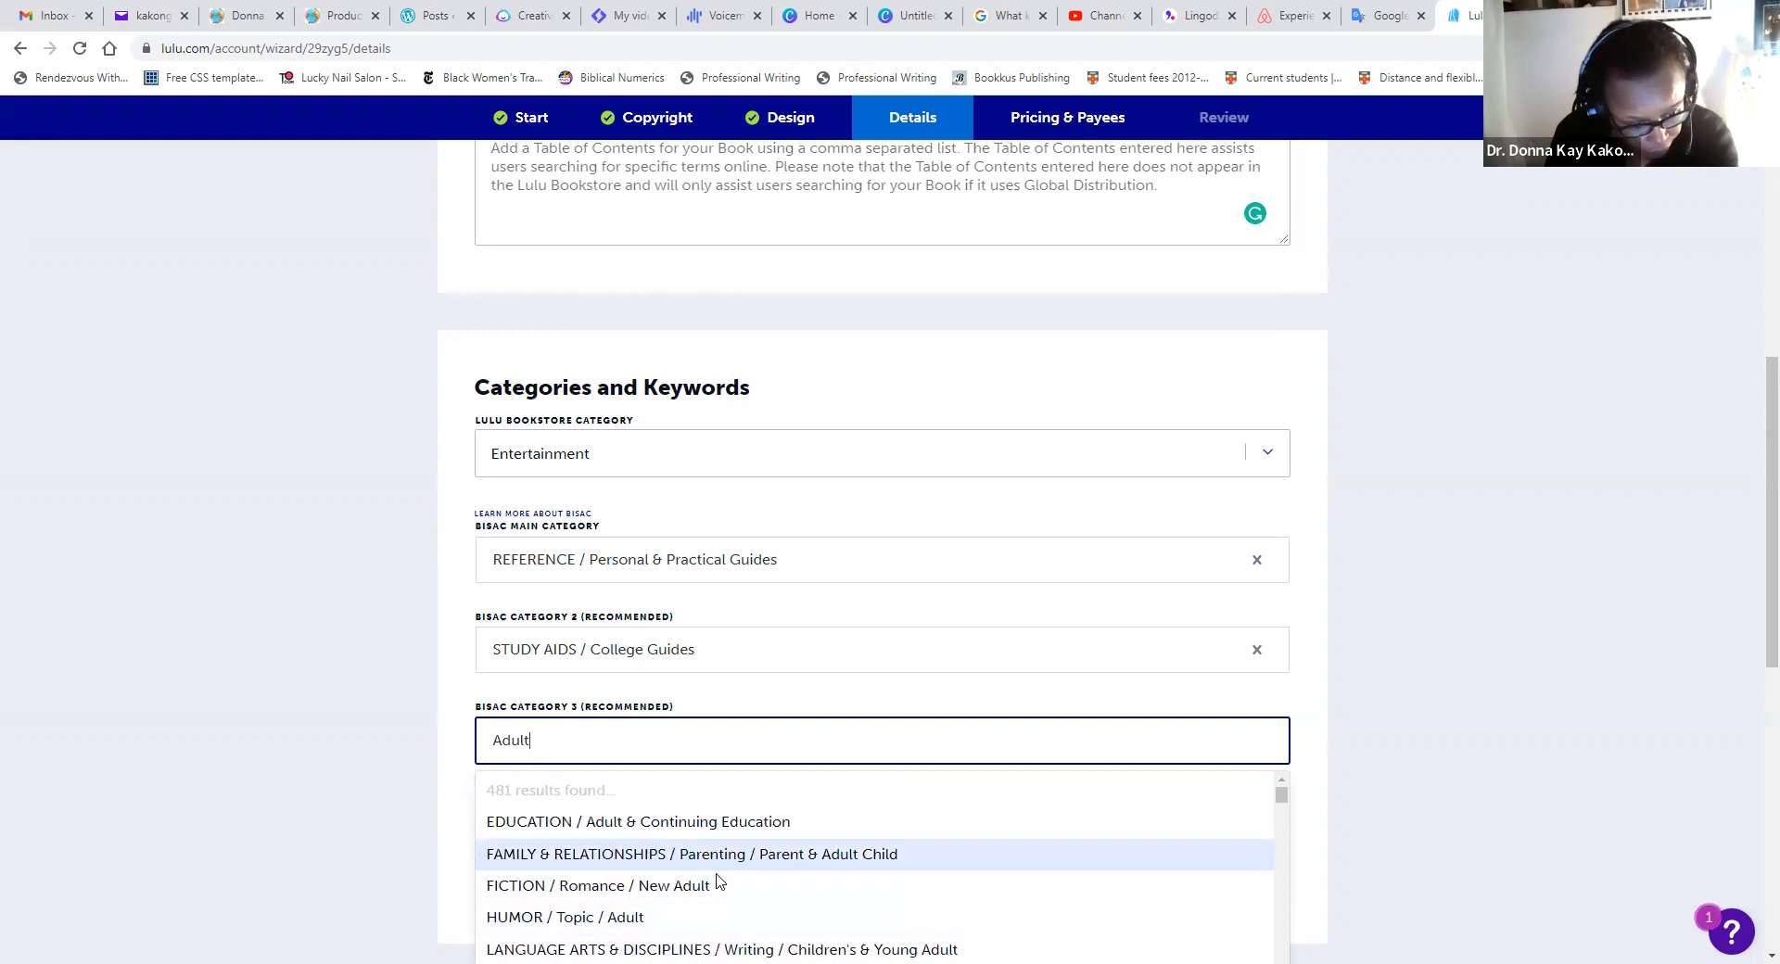
scroll(766, 898, down, 3)
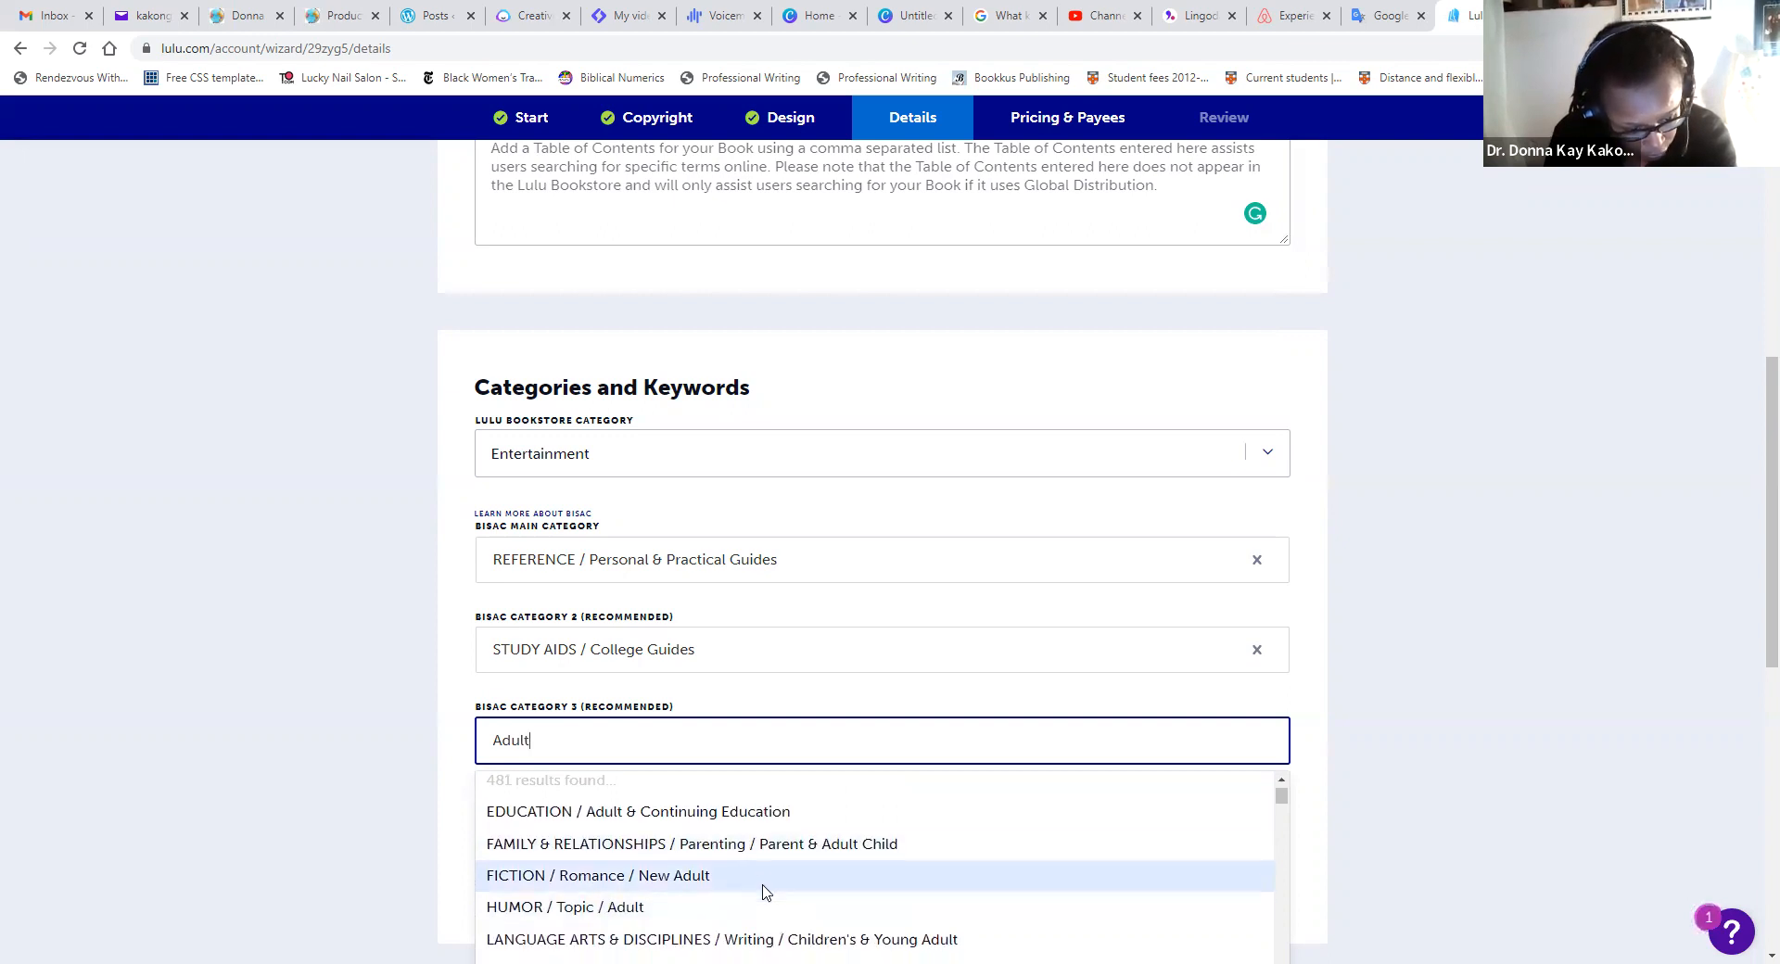
scroll(766, 892, down, 4)
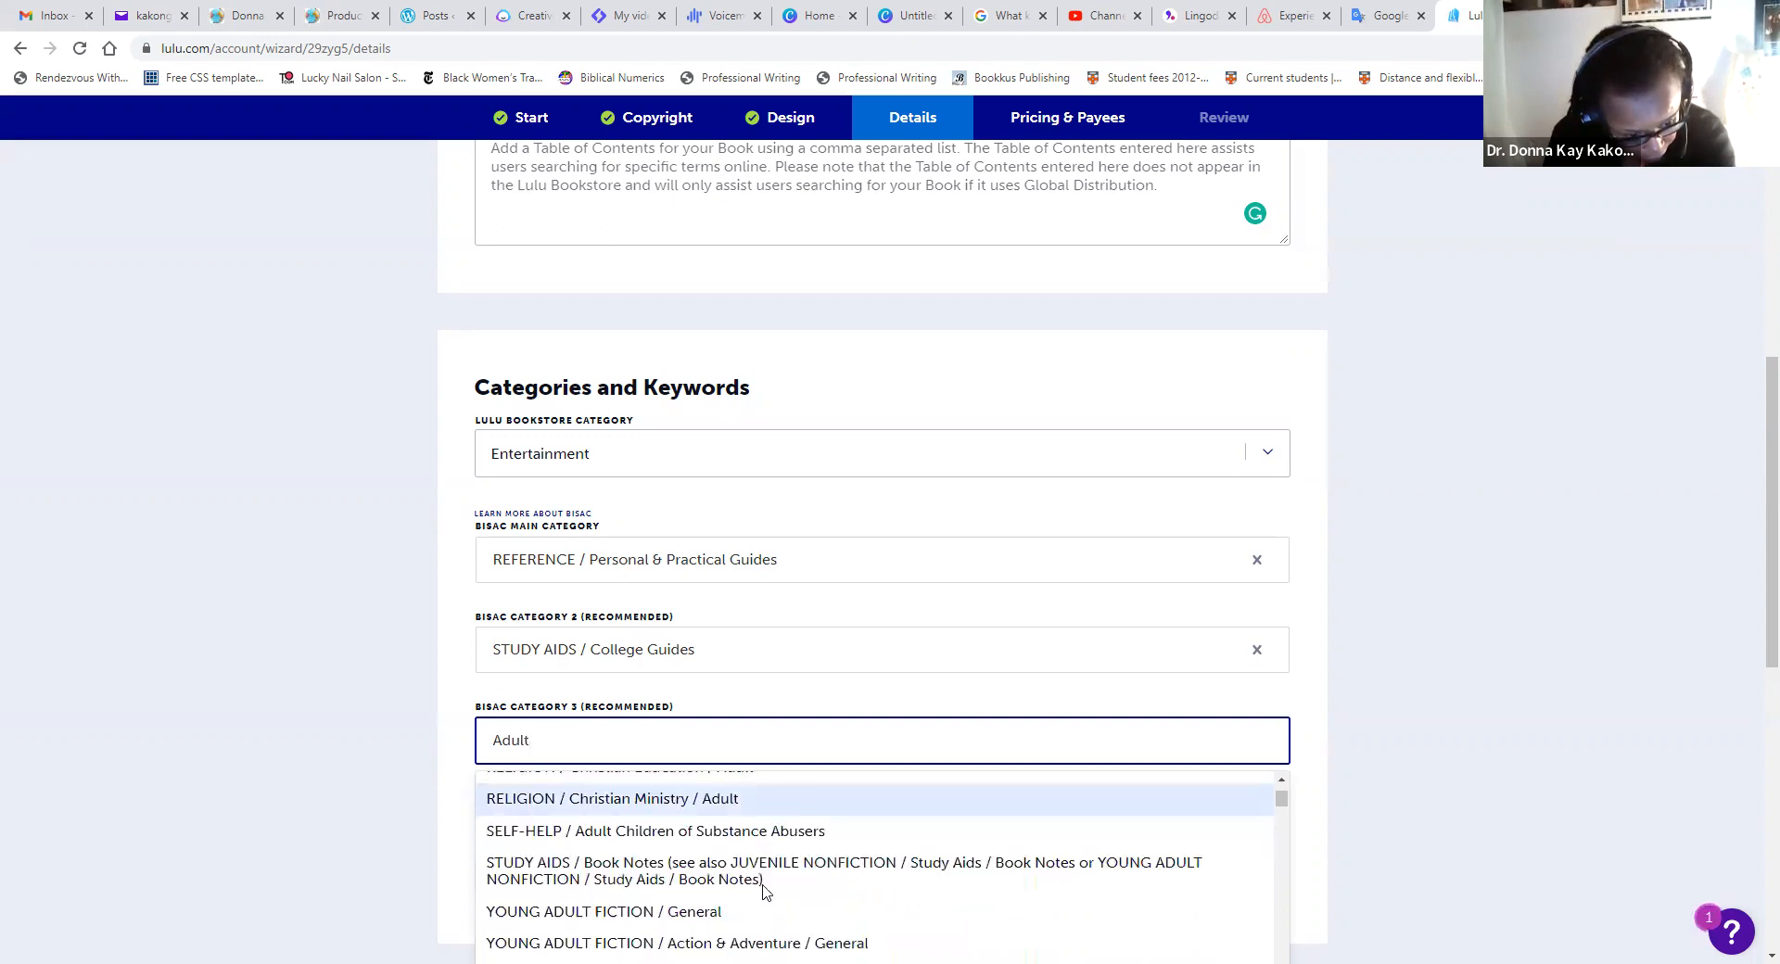
scroll(766, 892, down, 10)
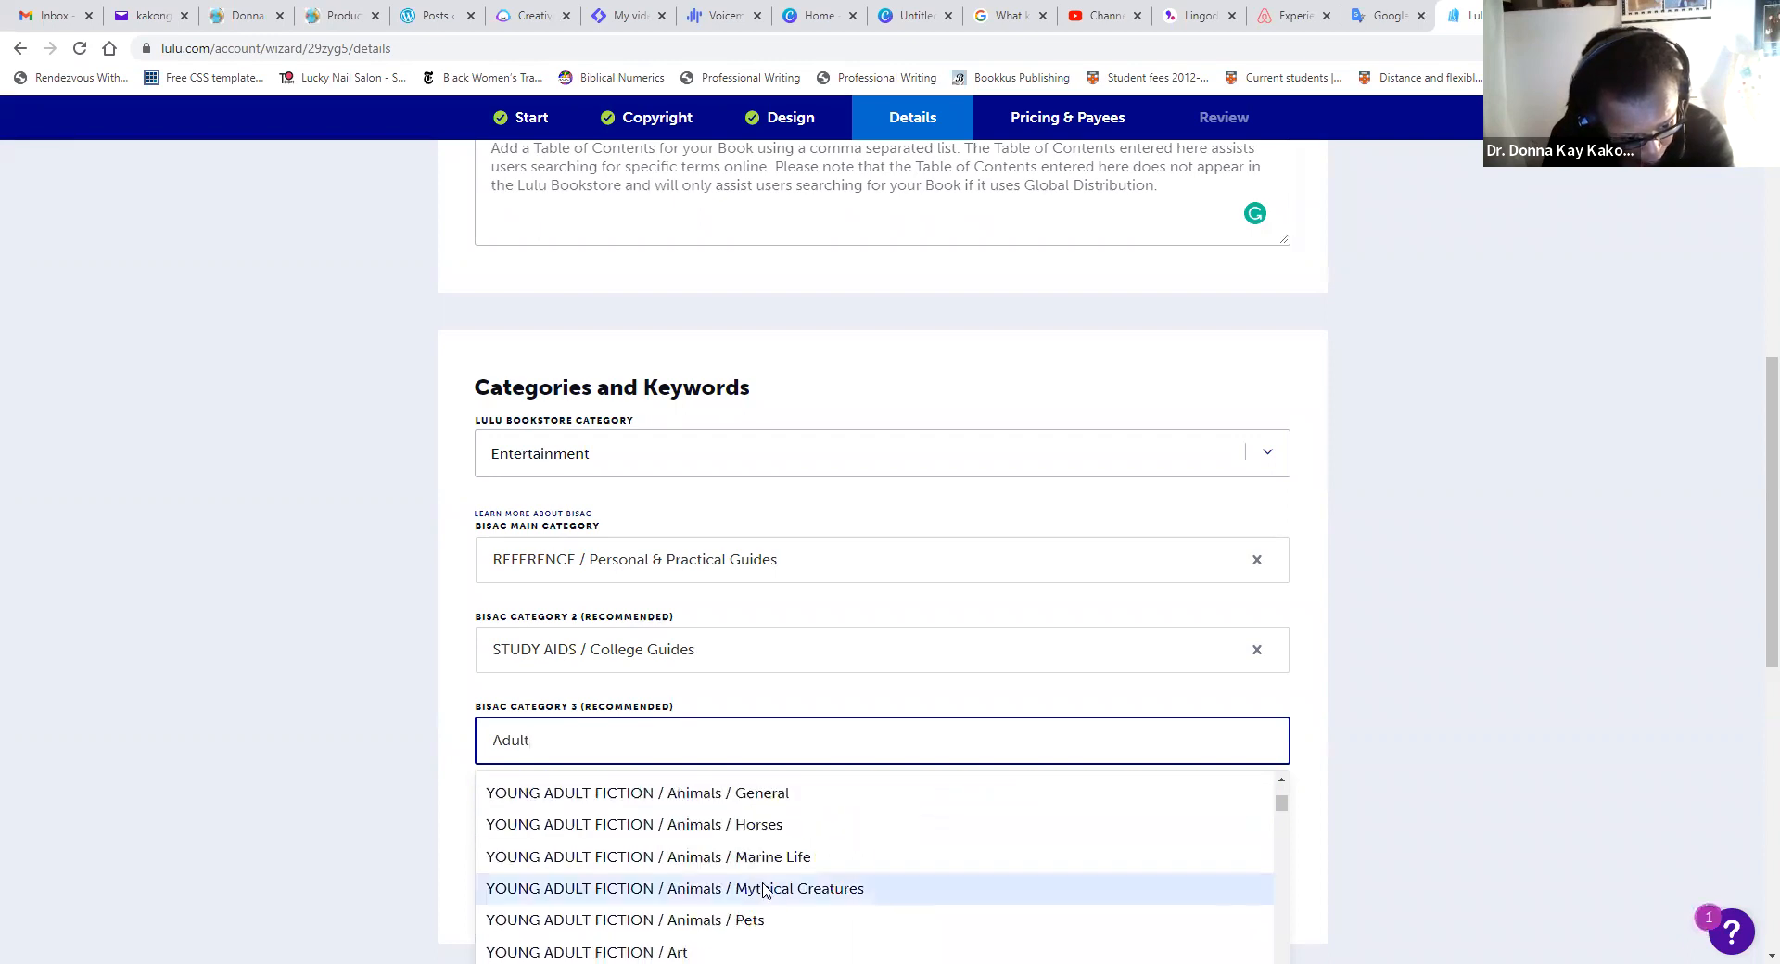
scroll(761, 870, down, 15)
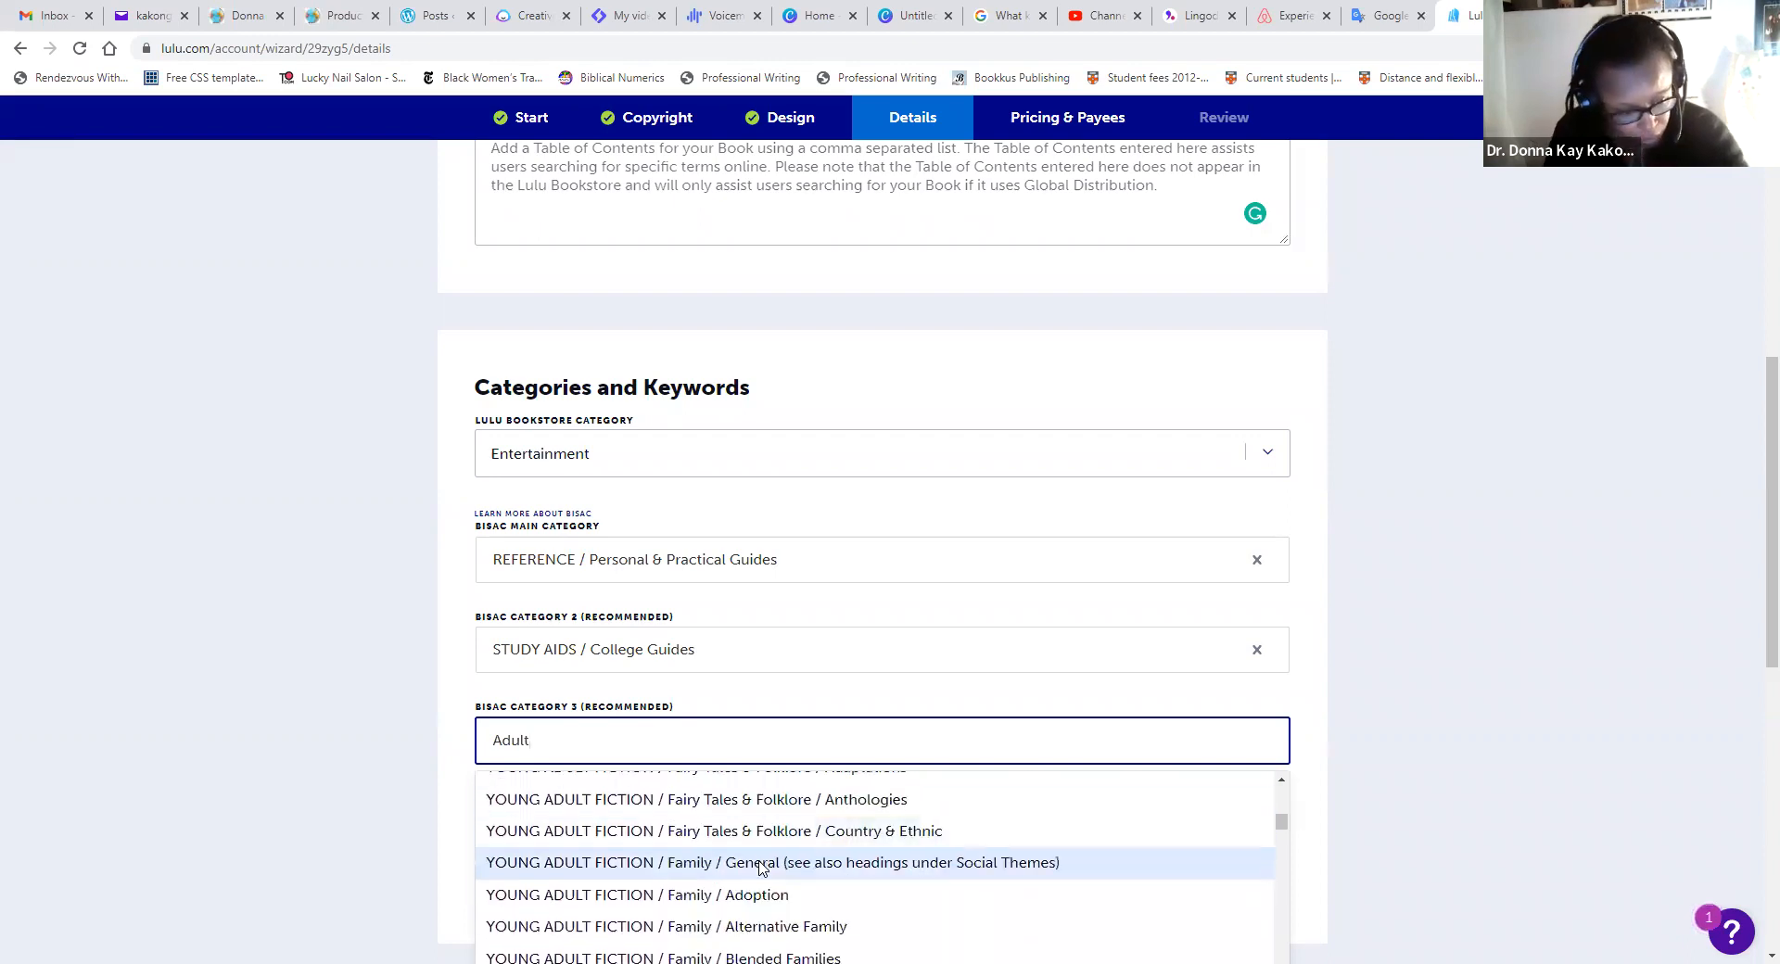
scroll(742, 830, down, 10)
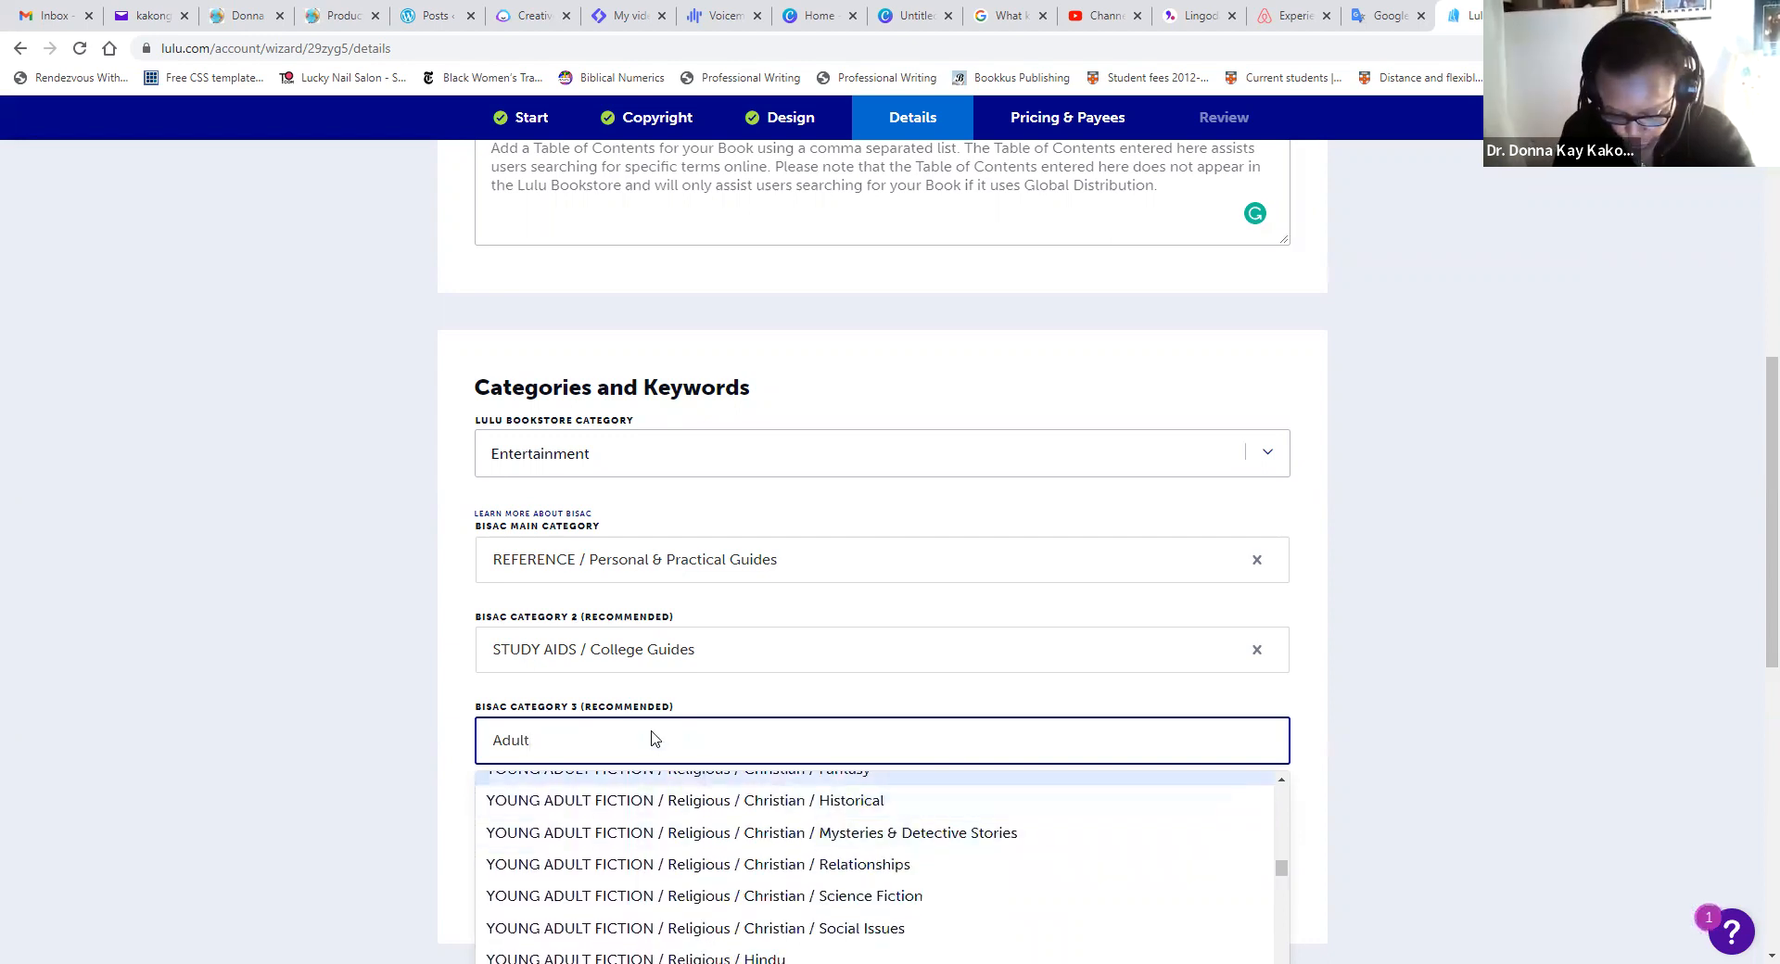
key(BackSpace)
key(BackSpace)
key(BackSpace)
key(BackSpace)
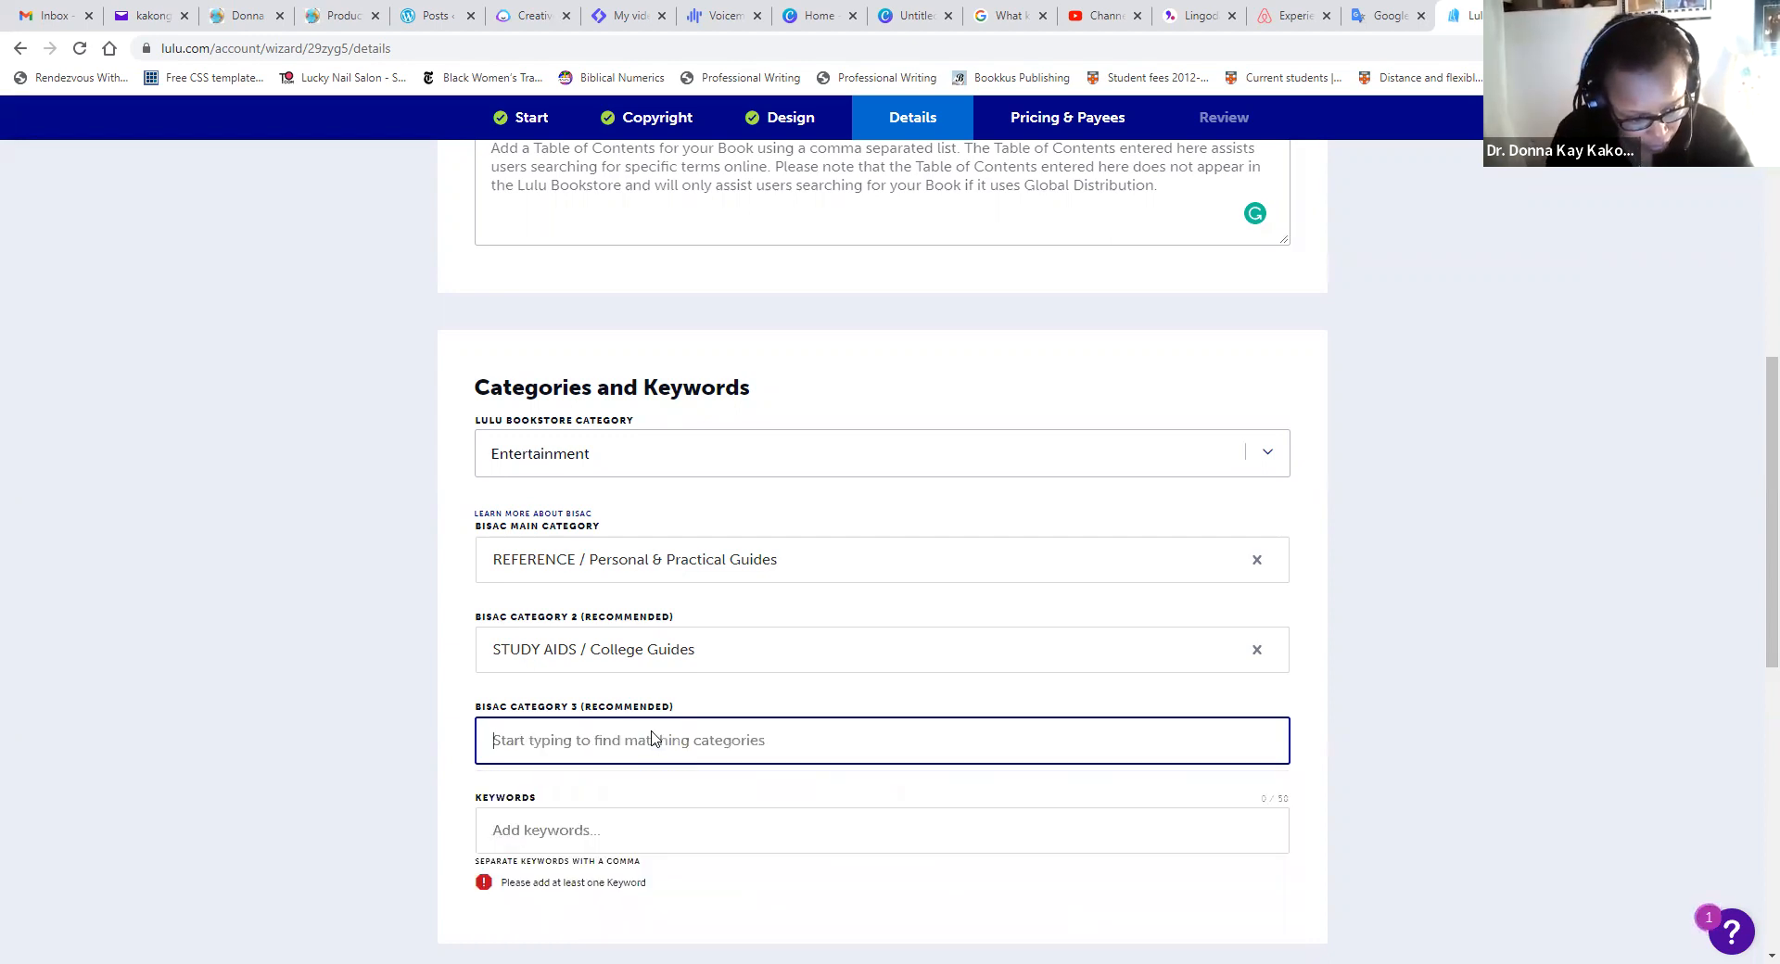
- Add the keyword "The Best of Donna Magazine Store: A Catalog Of Donna Magazine Store Products by" plus the author's full name, with single spaces
click(607, 828)
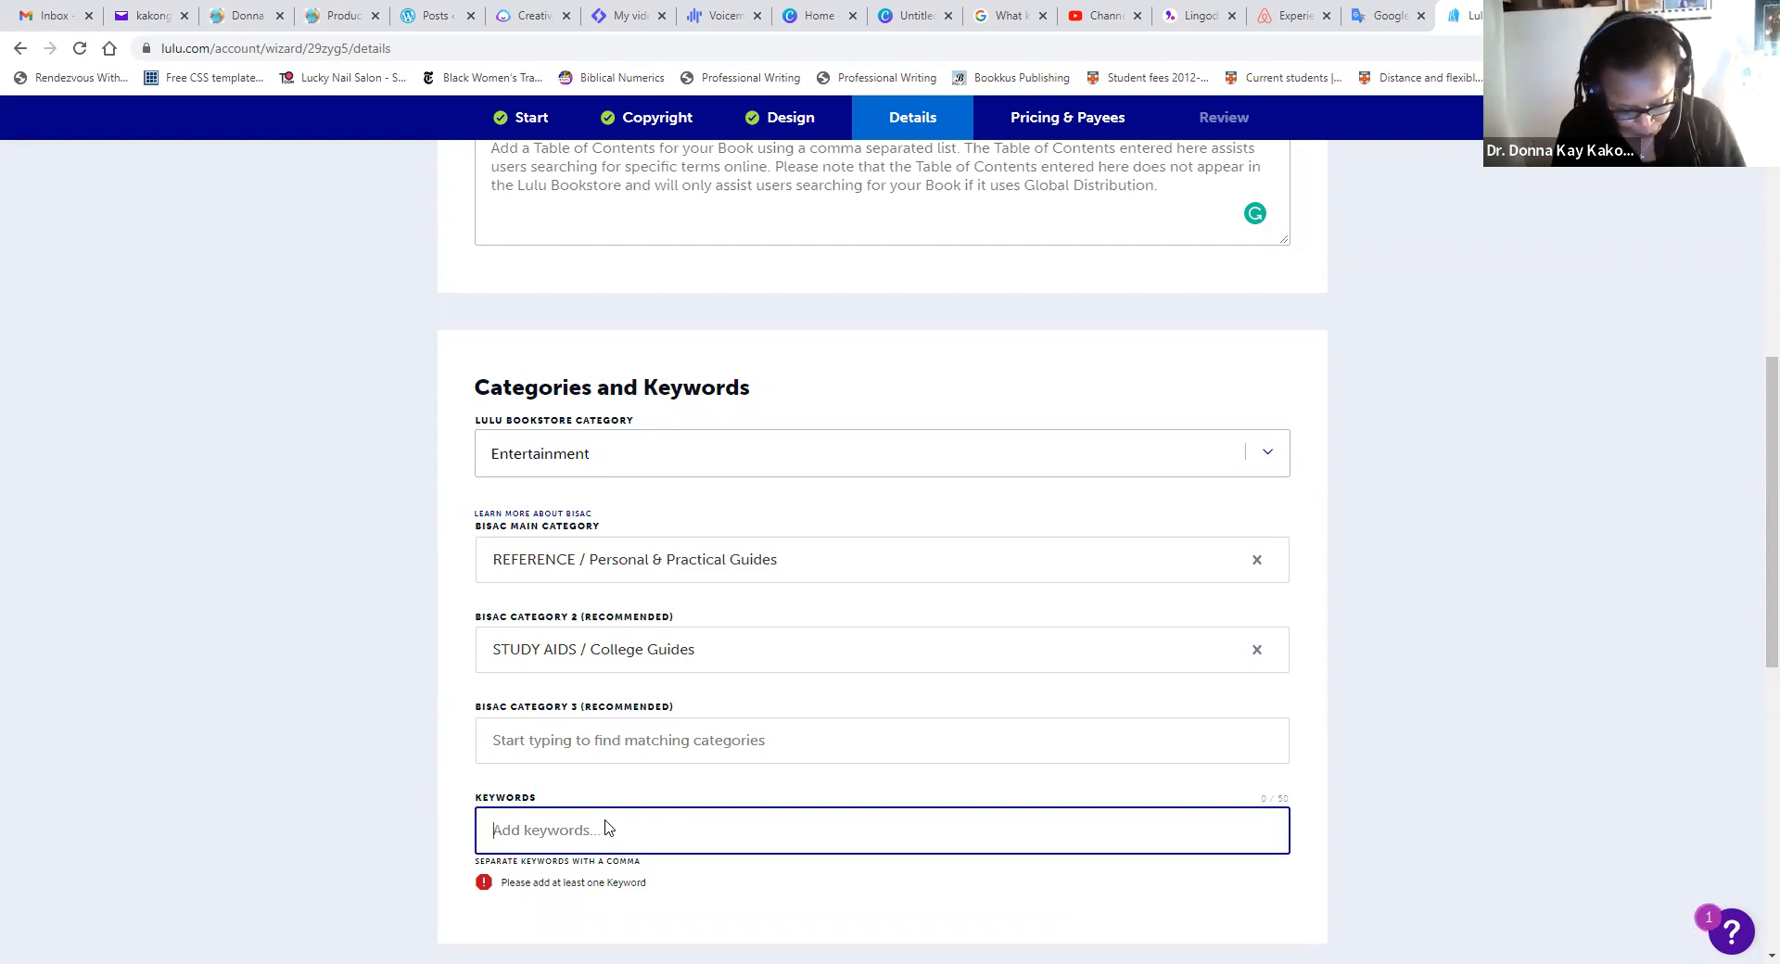
text(The Best)
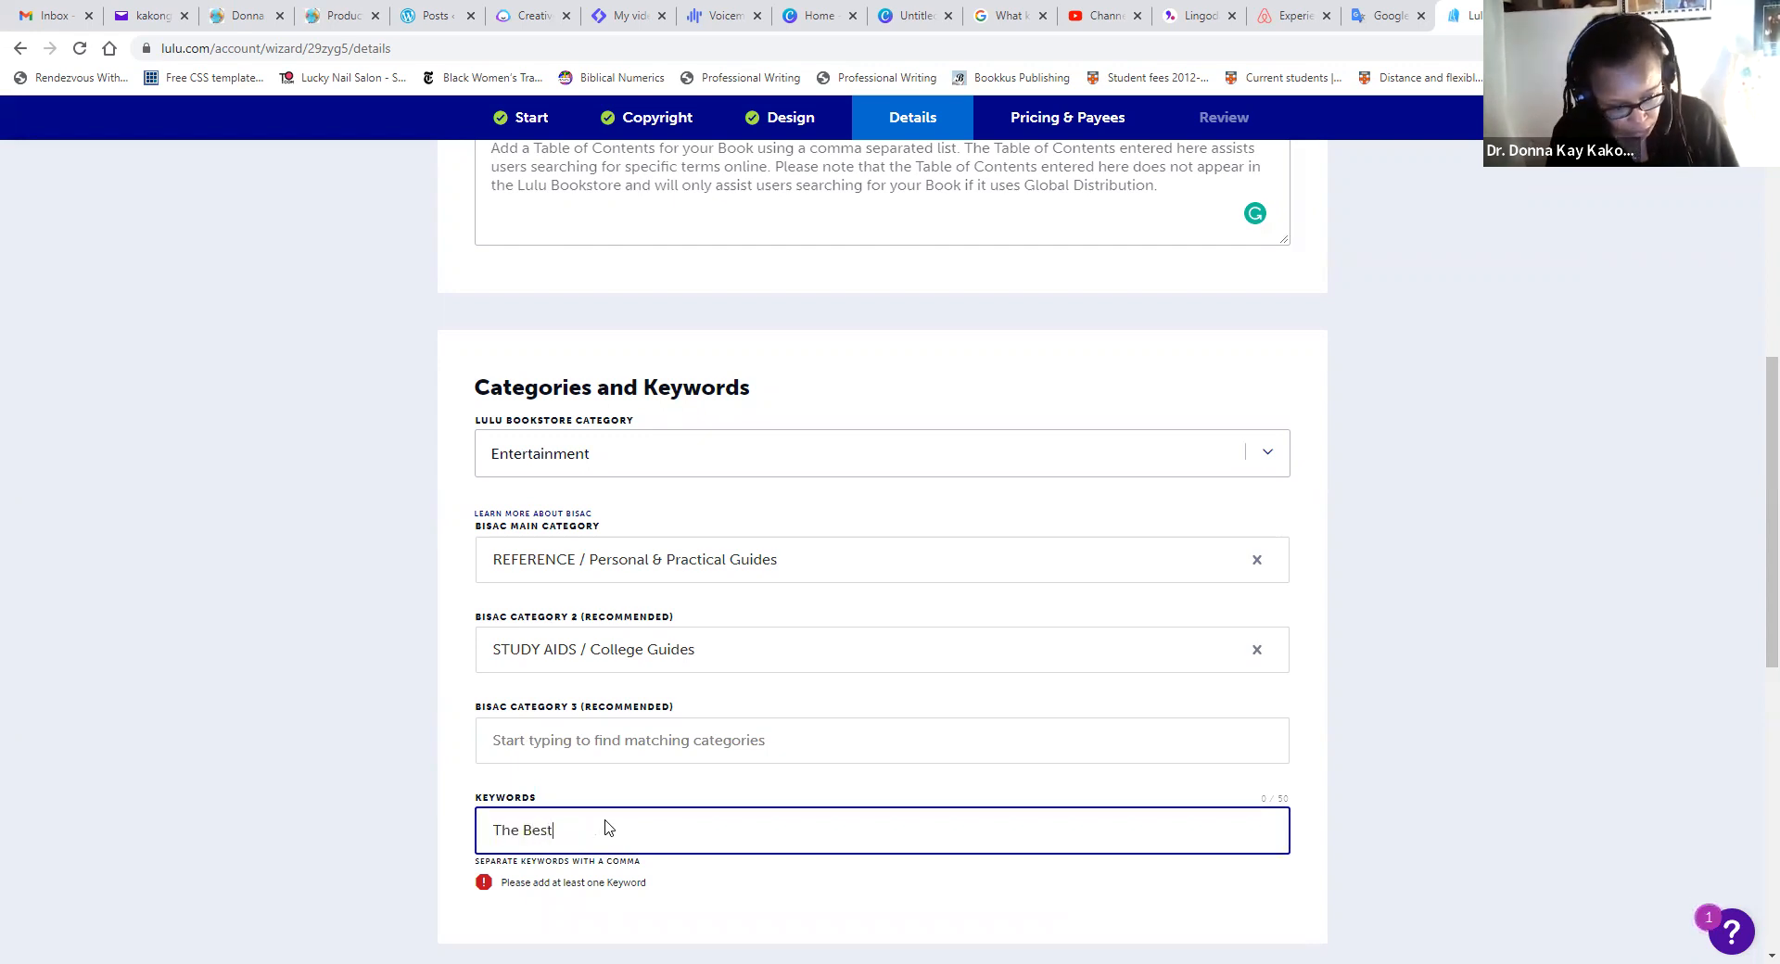
click(898, 936)
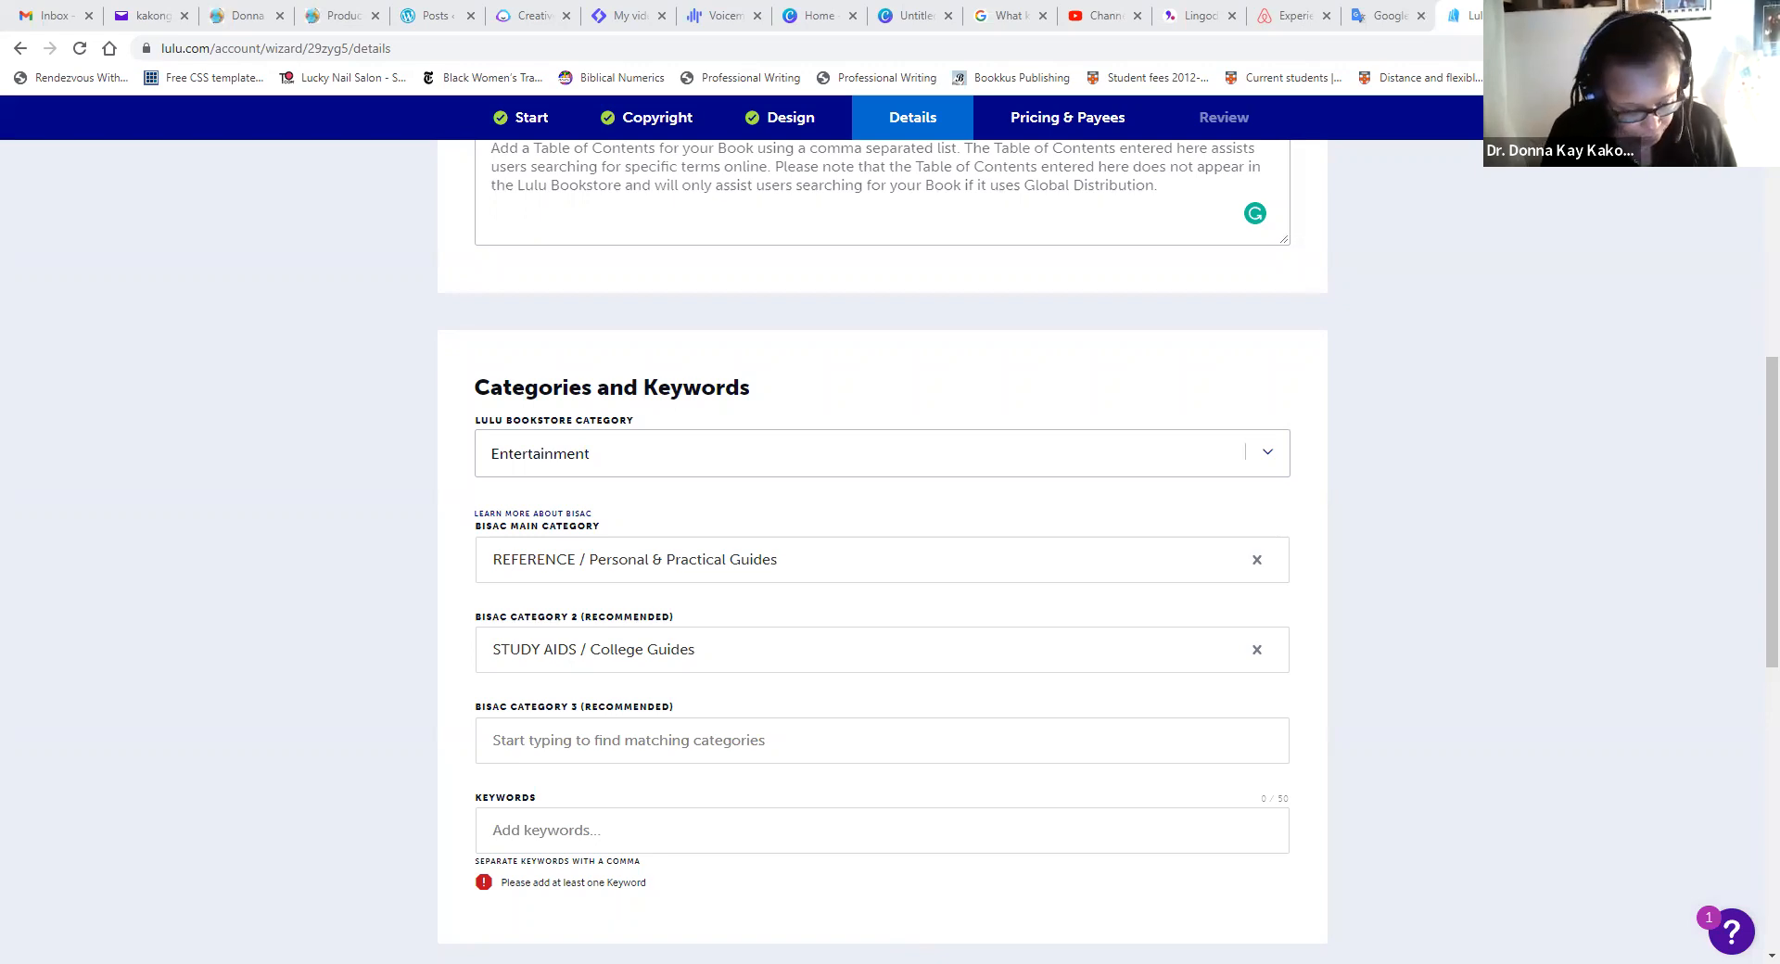
text(The Best of Donna Magazine Store: A  Catalog  Of Donna Magazine Store  Products)
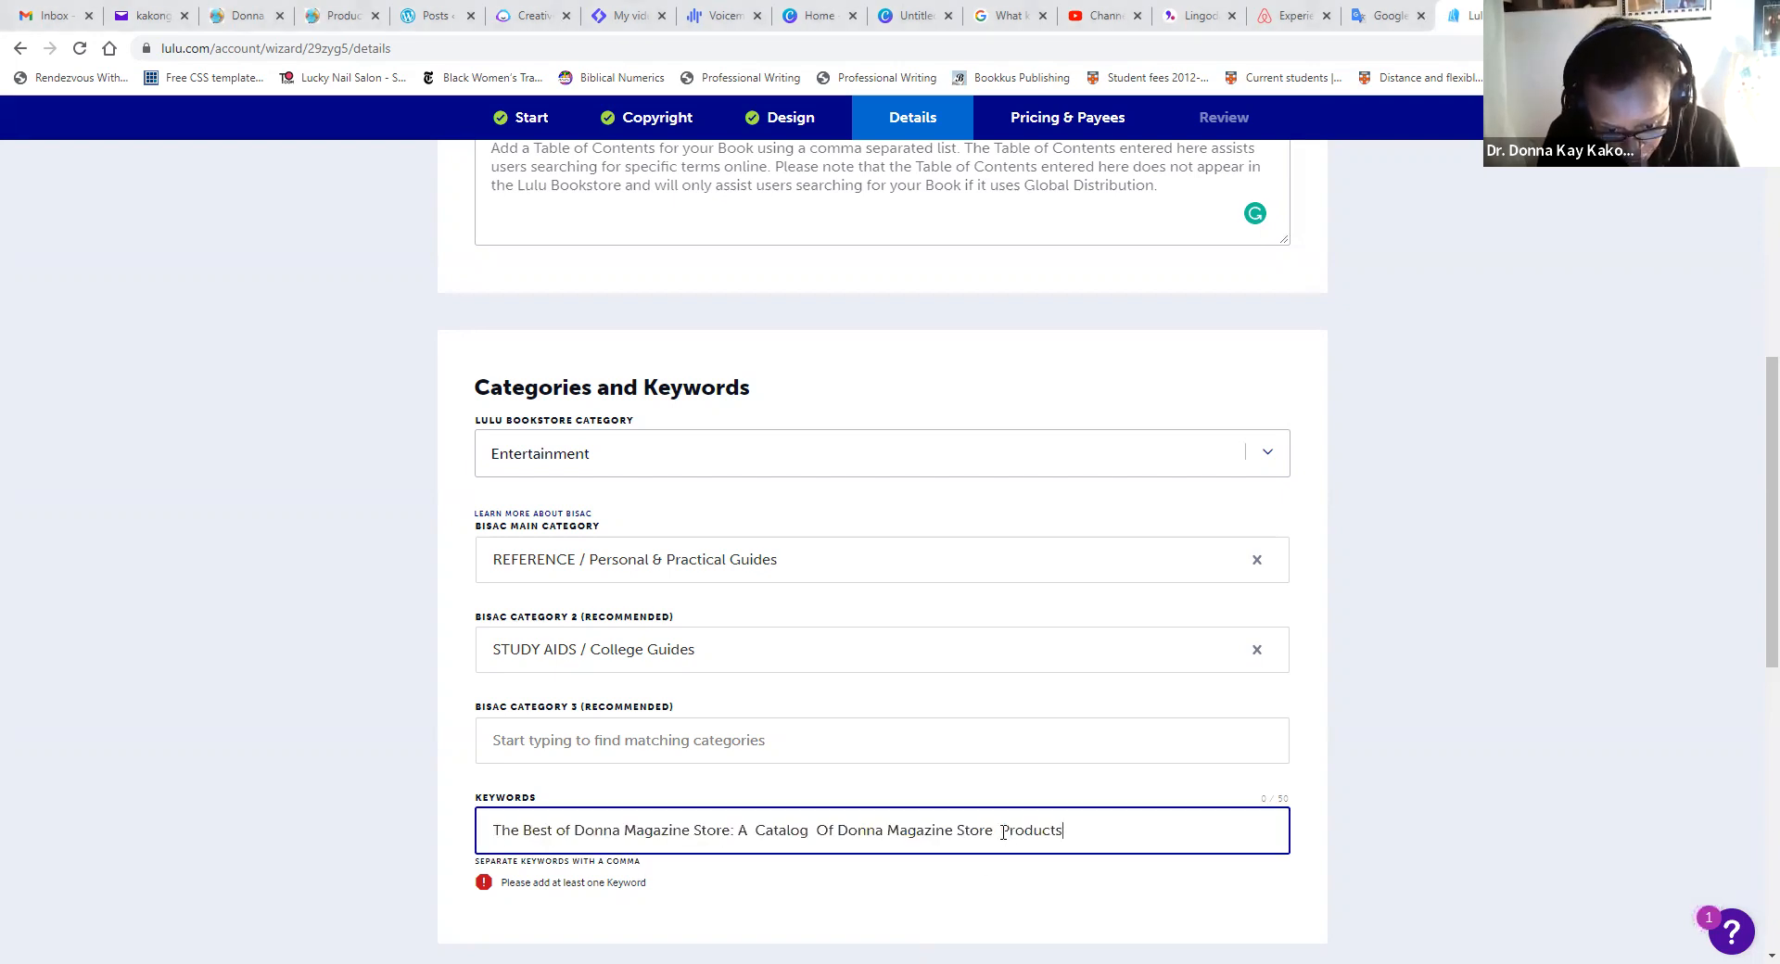
click(818, 830)
key(BackSpace)
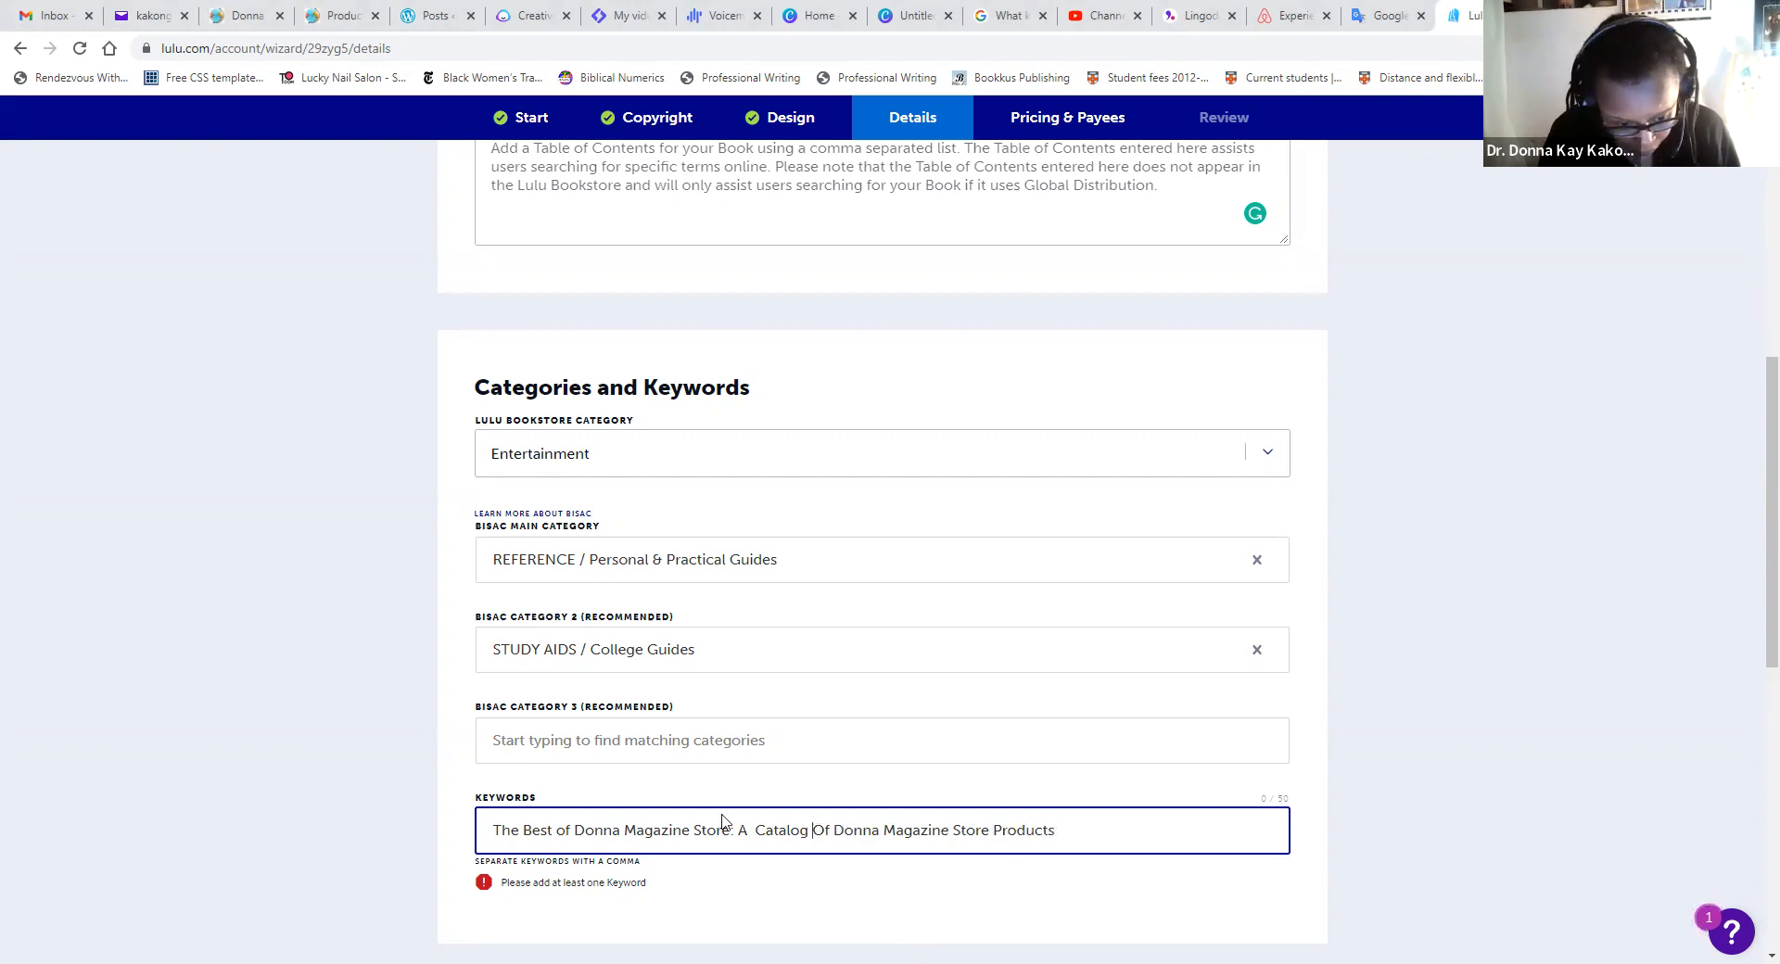
click(766, 828)
key(BackSpace)
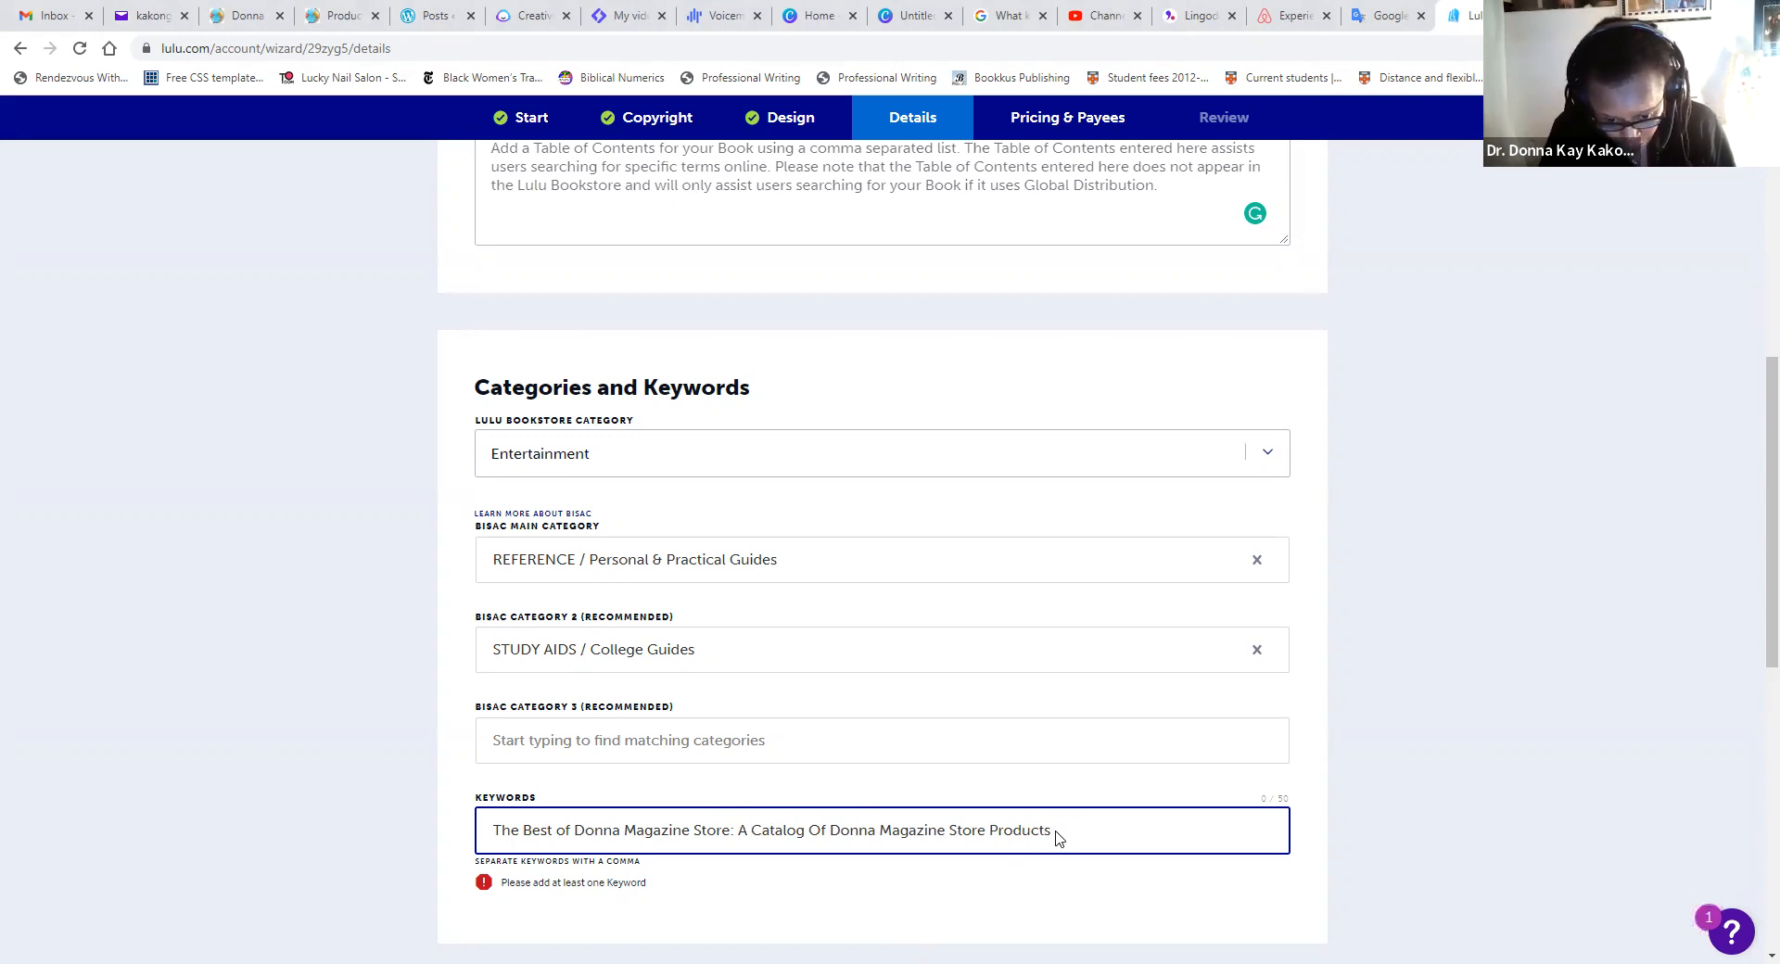
text(by Donna Kakonge)
key(Return)
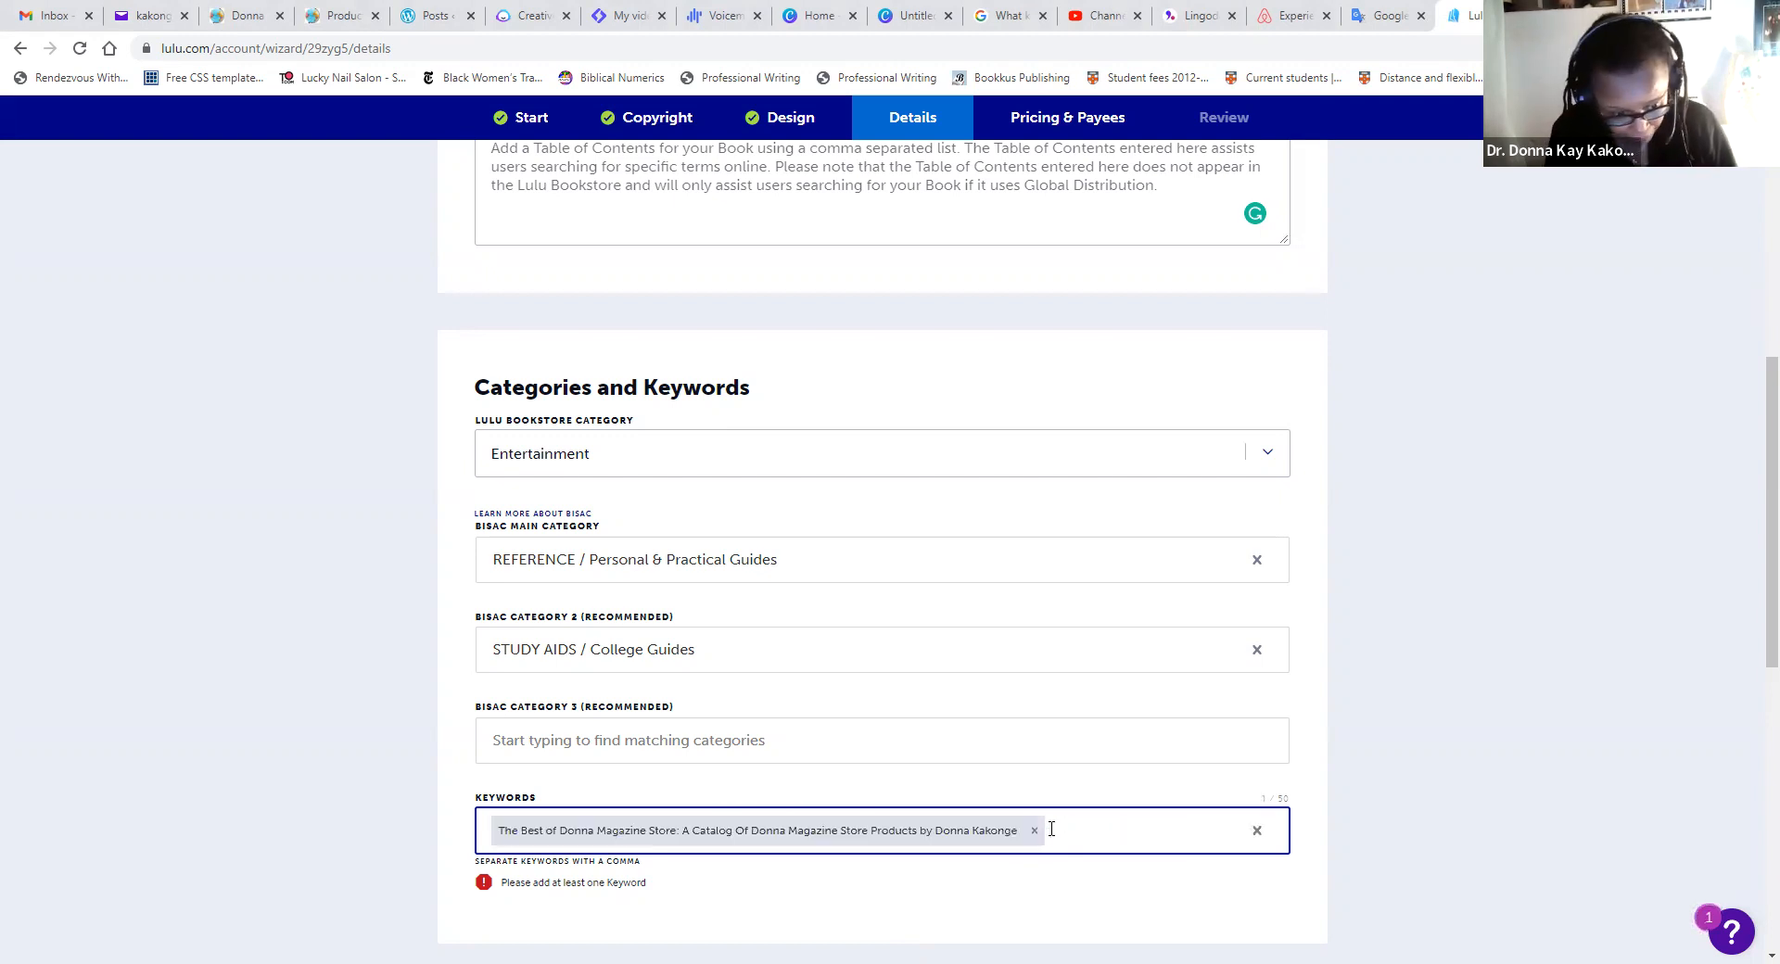
- Add the keywords "The Best of Donna Magazine Store: A Catalog Of Donna Magazine Store Products", the author's full name, and that name's possessive followed by "Books"
text(The Best of Donna Magazine Store: A Catalog Of Donna Magazine Store Products)
key(Return)
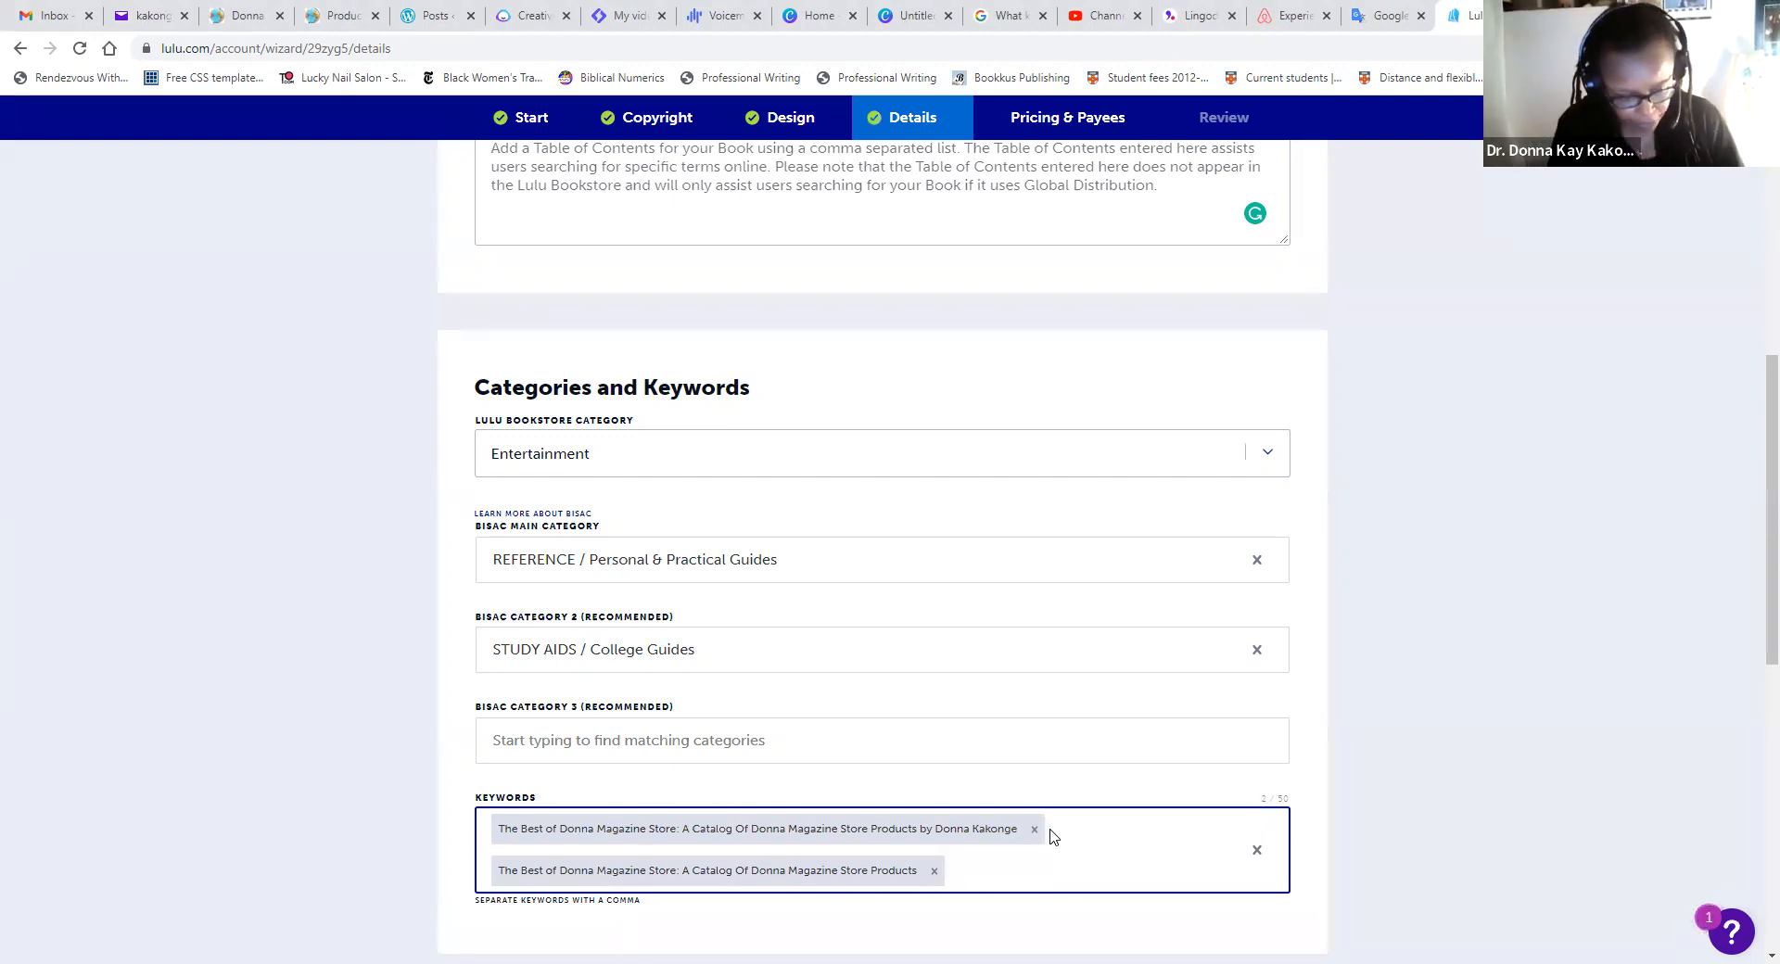
text(Donna Kakonge)
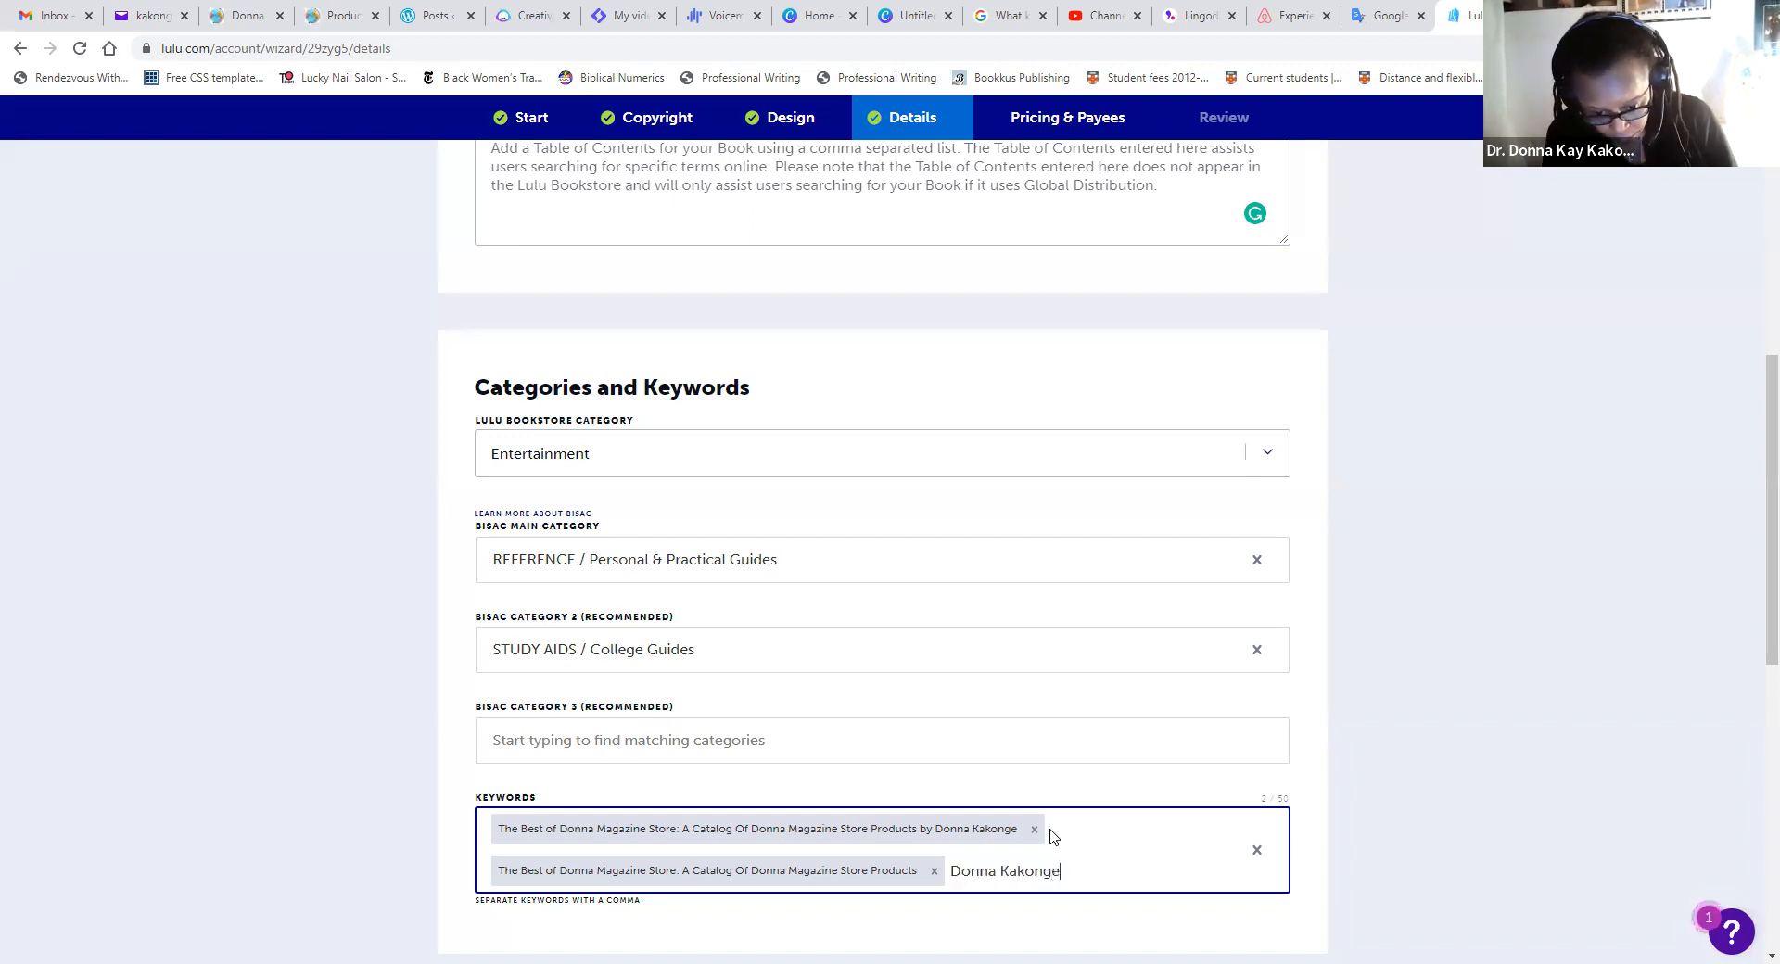
key(comma)
text(Don)
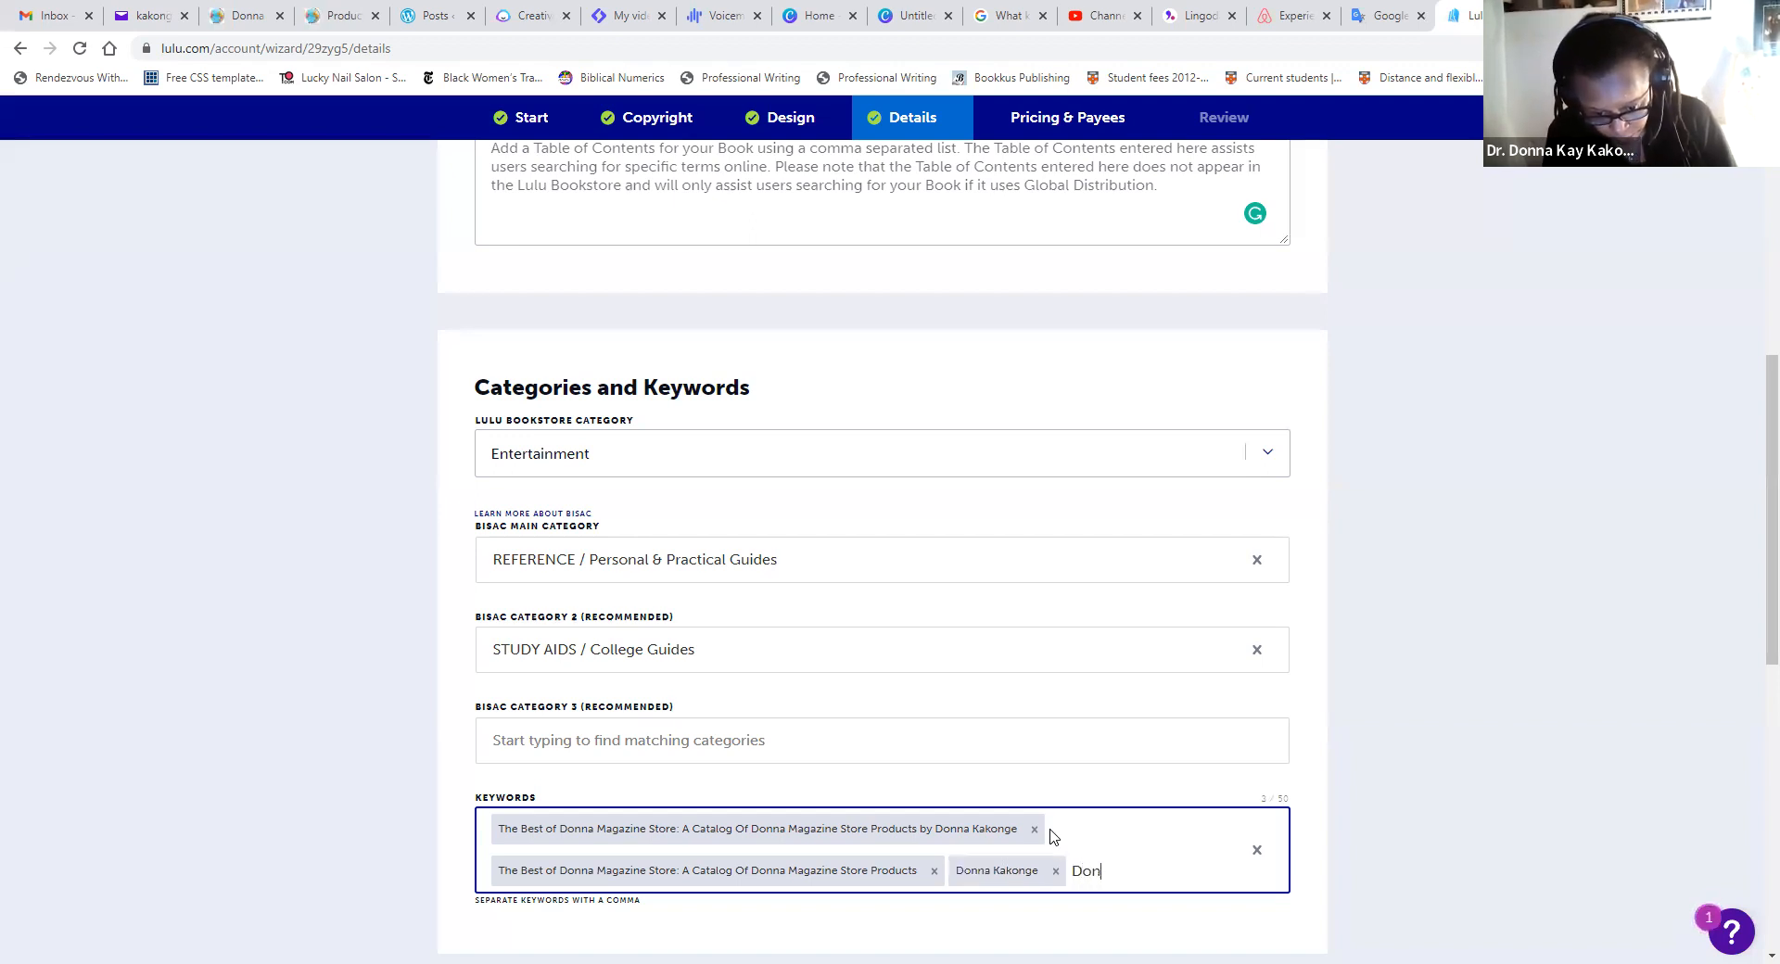
text(na Kakonge's Books)
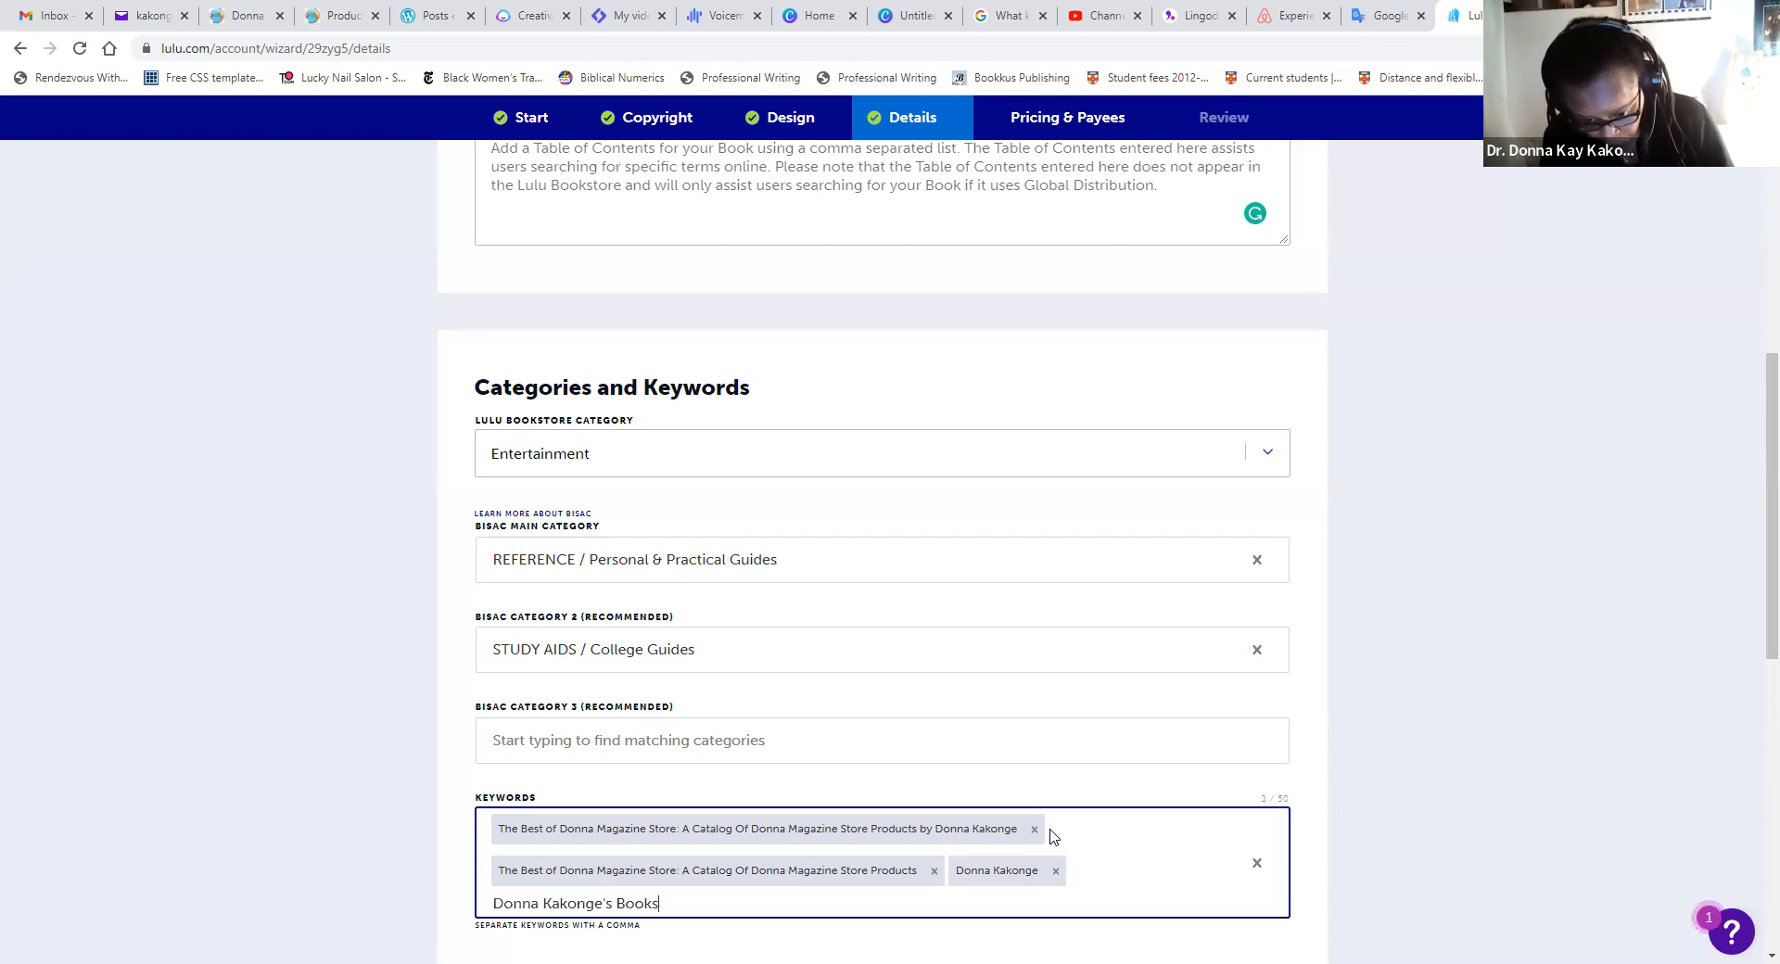
key(comma)
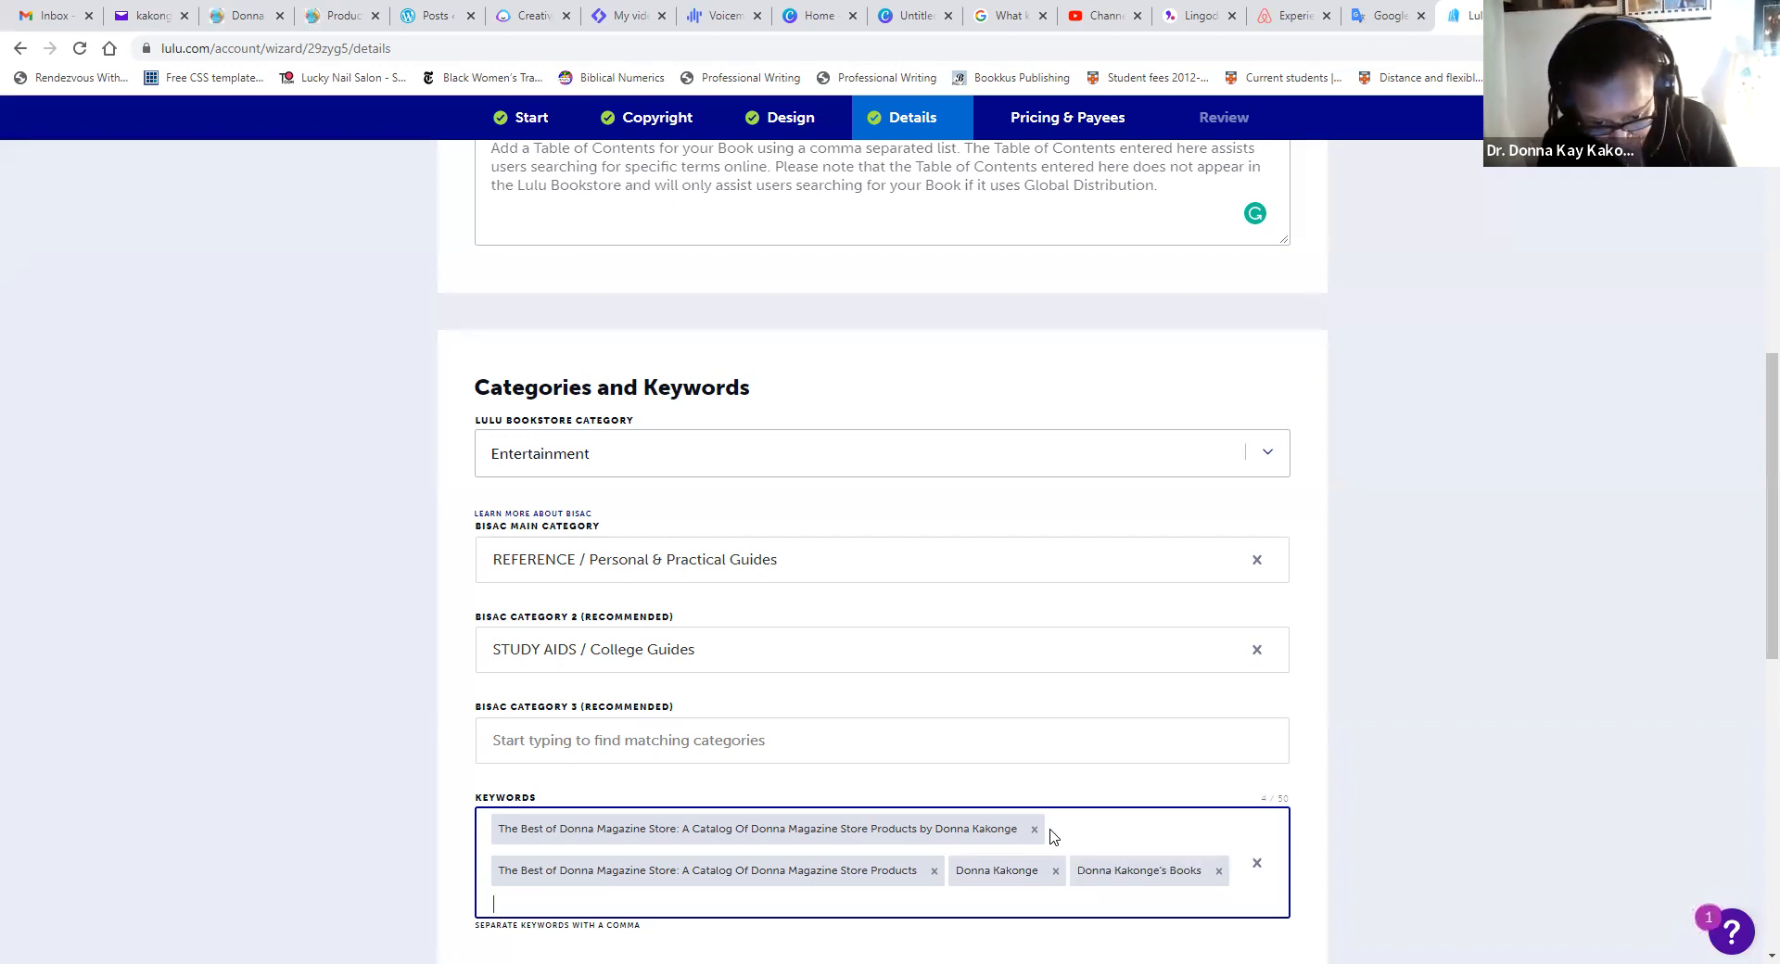
- Add "Donna Magazine" and "Donna Magazine Store" as two further keywords for the book
text(Do)
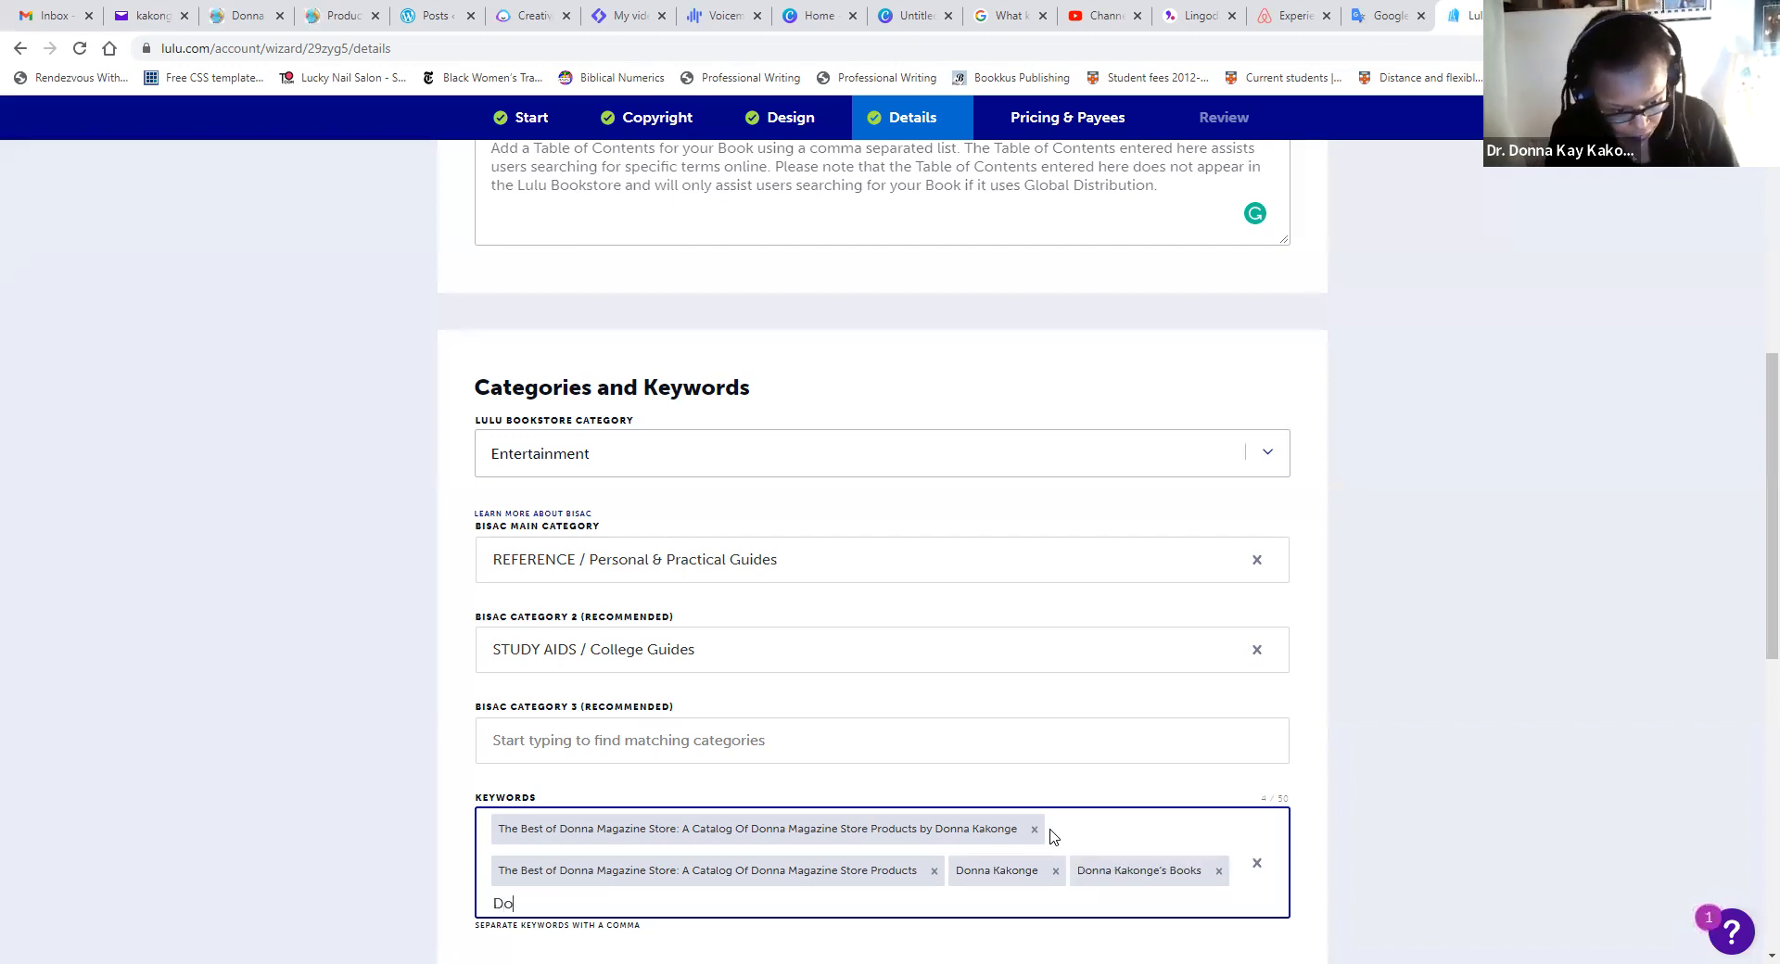
text(nna Magazine)
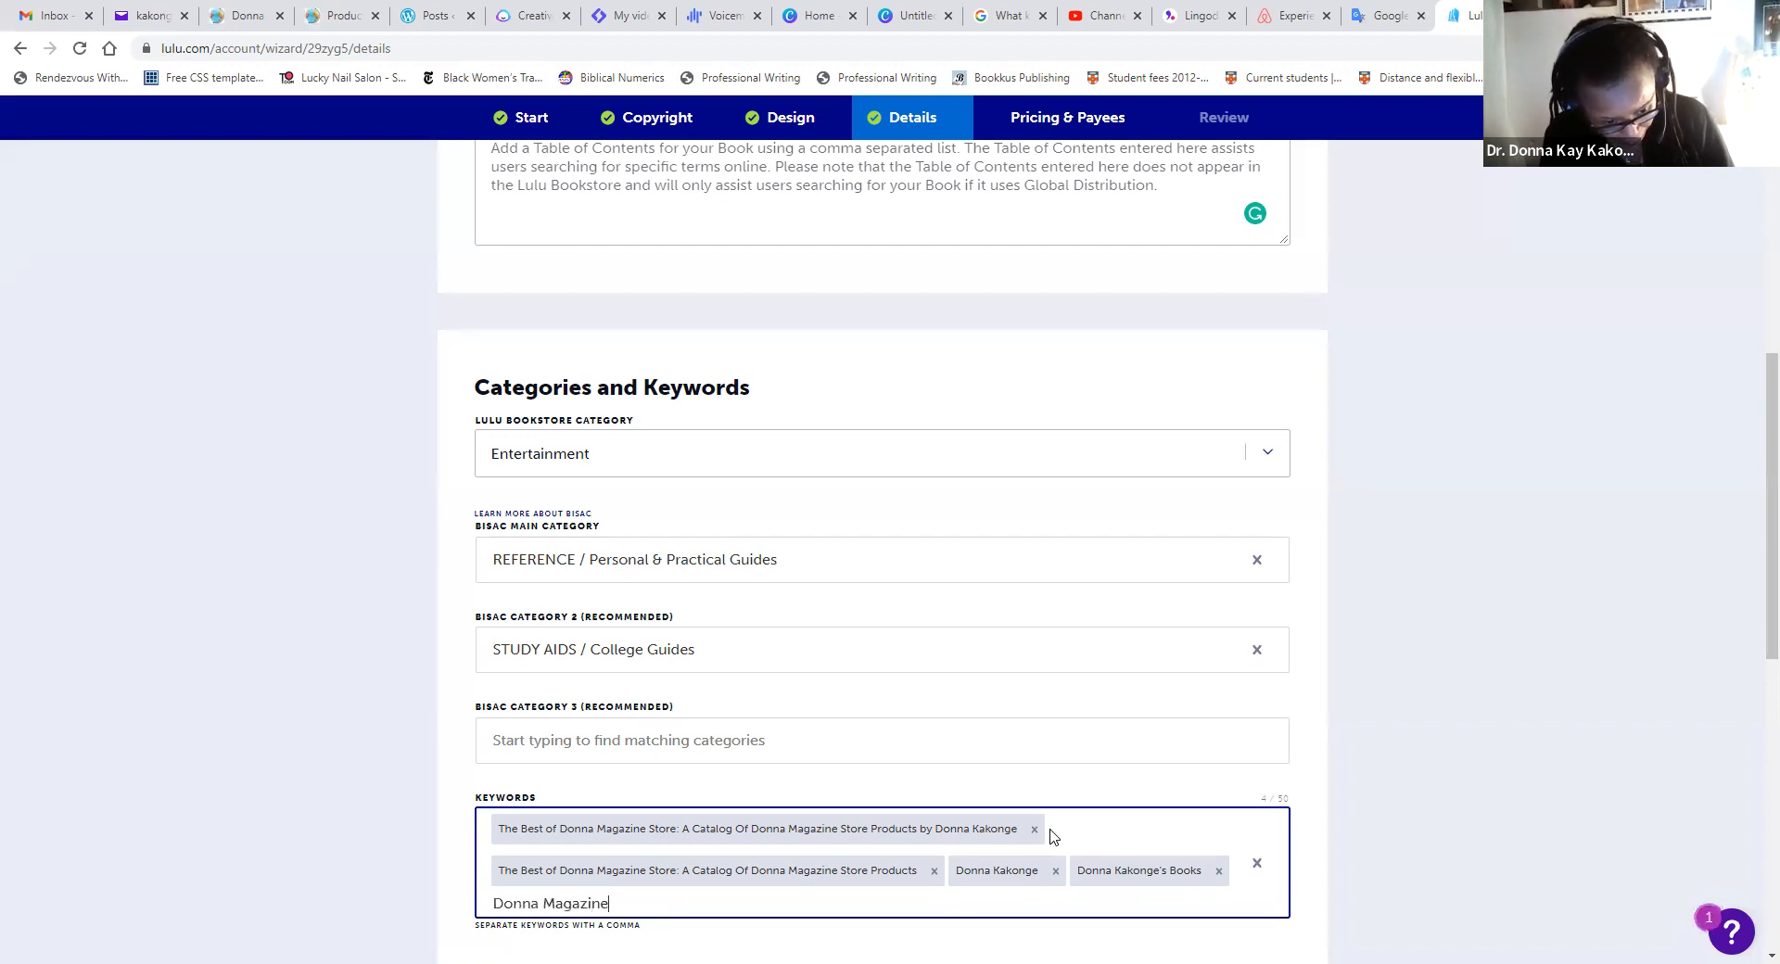
key(comma)
text(Donna Magazine Store)
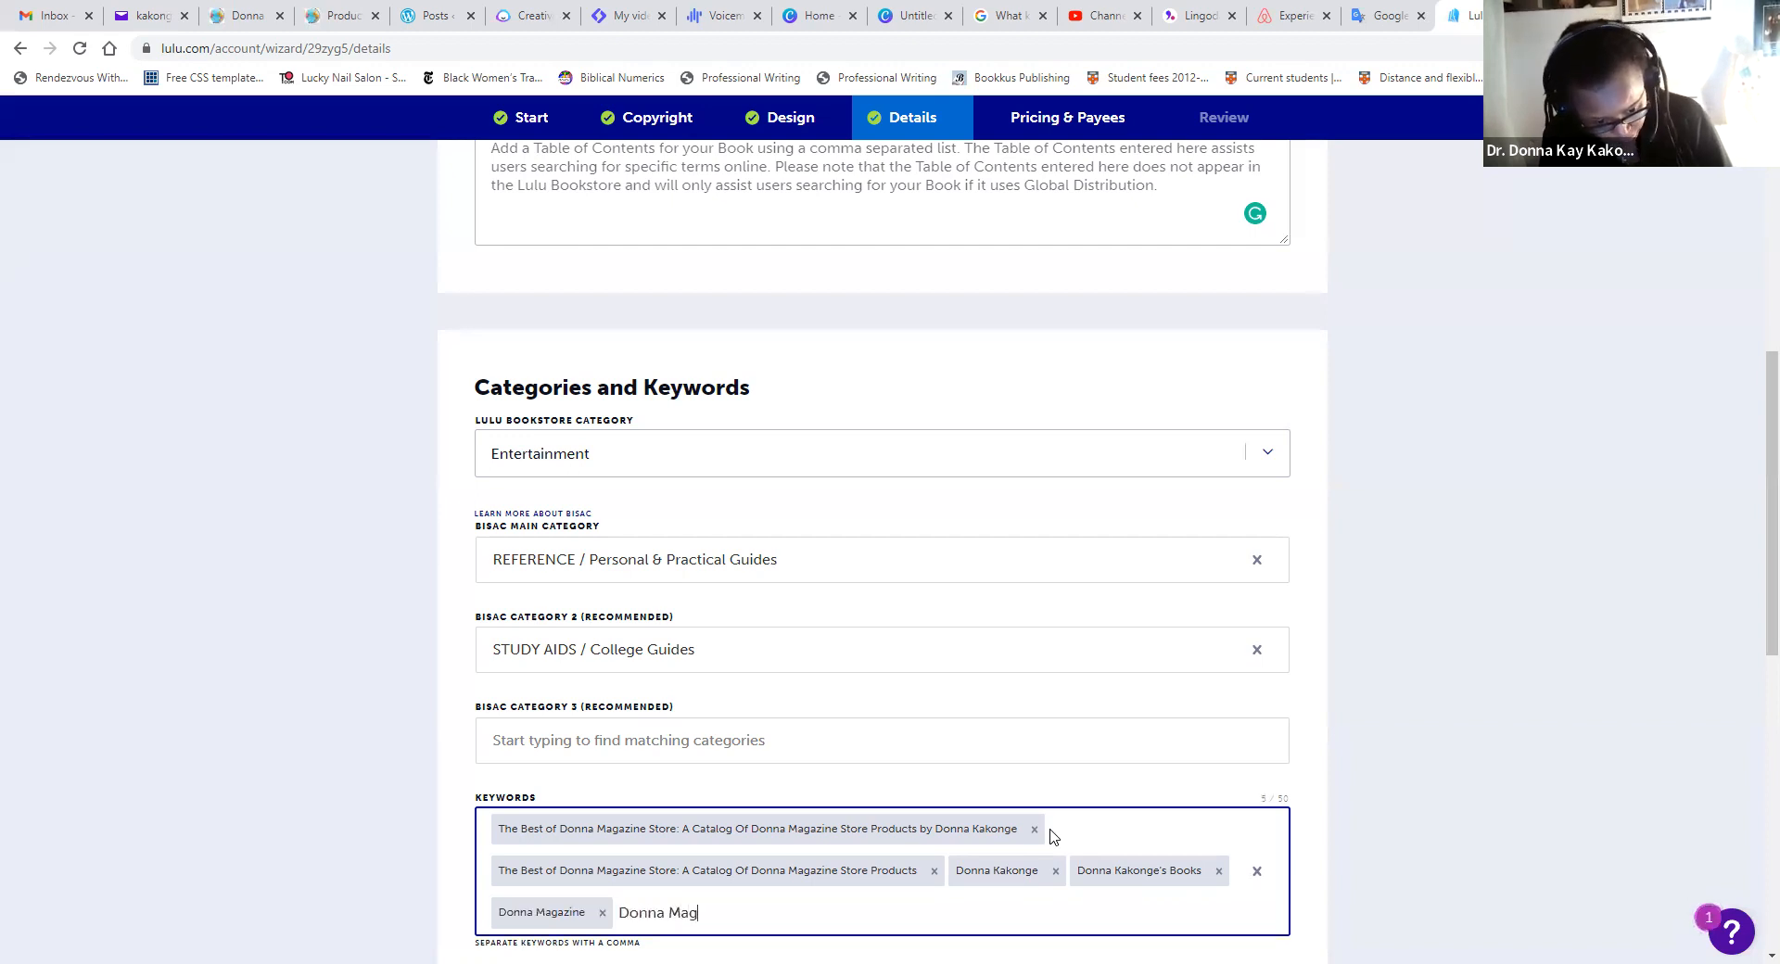
key(comma)
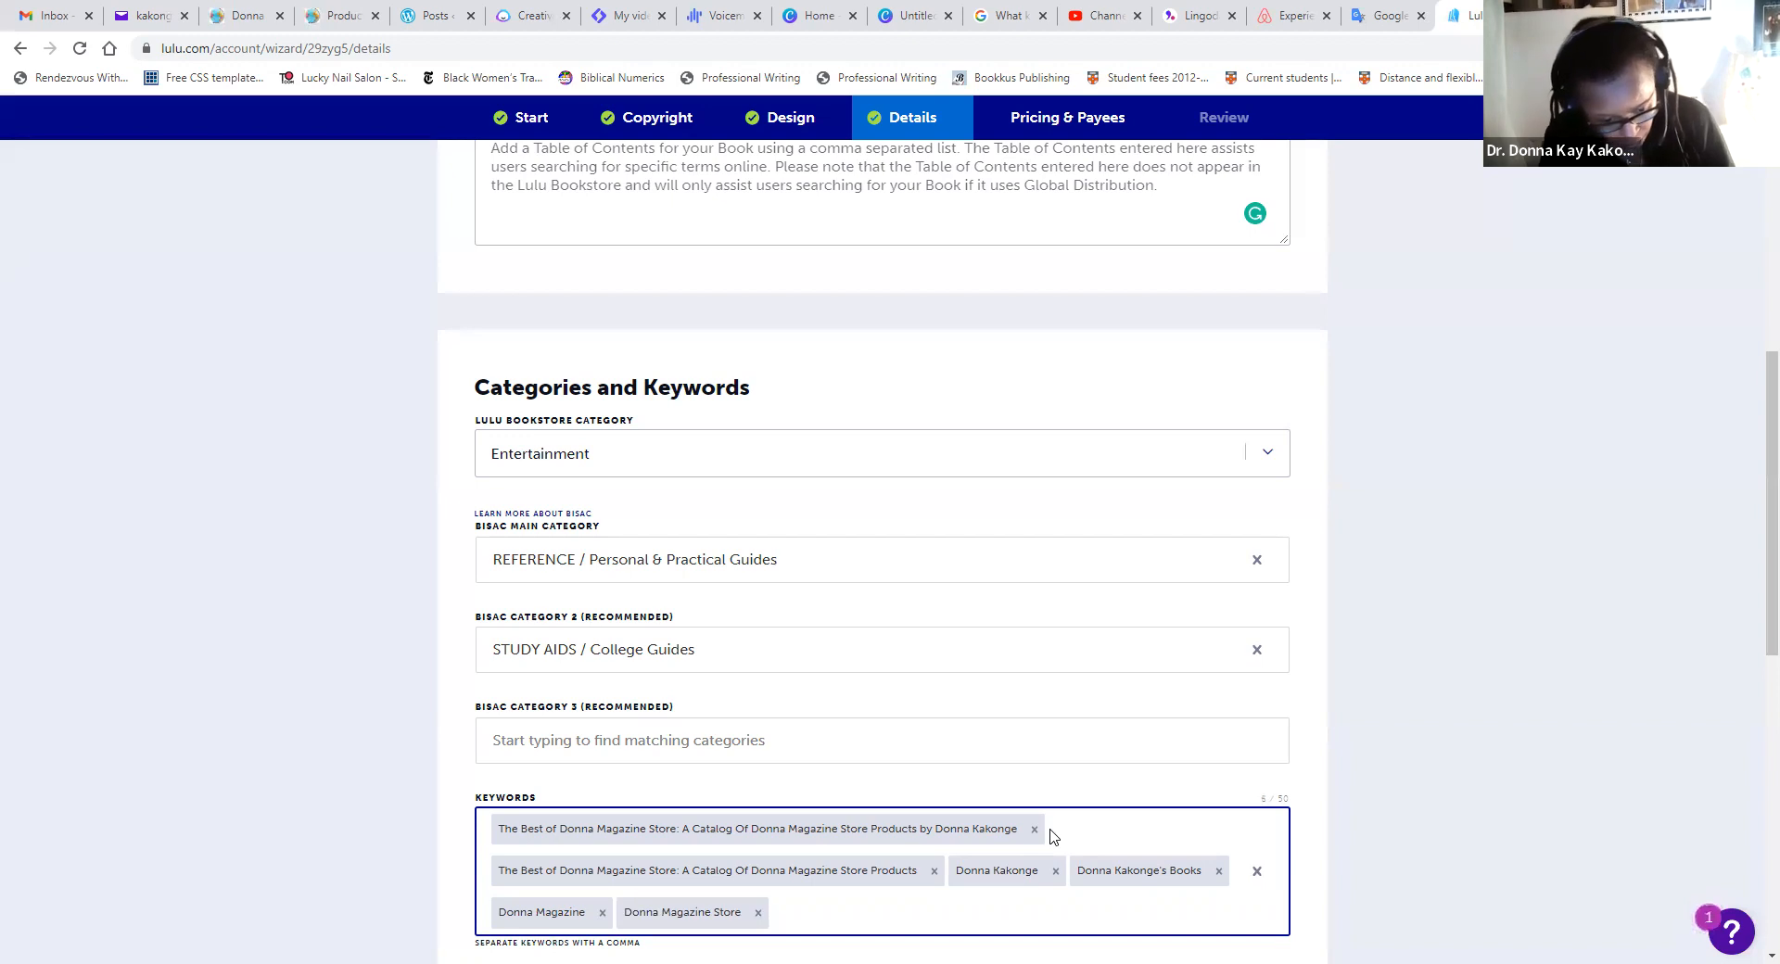
- Add the shopping-related keywords "Shopping Guides", "Shopping" and "Online Shopping" to the book
text(Sho)
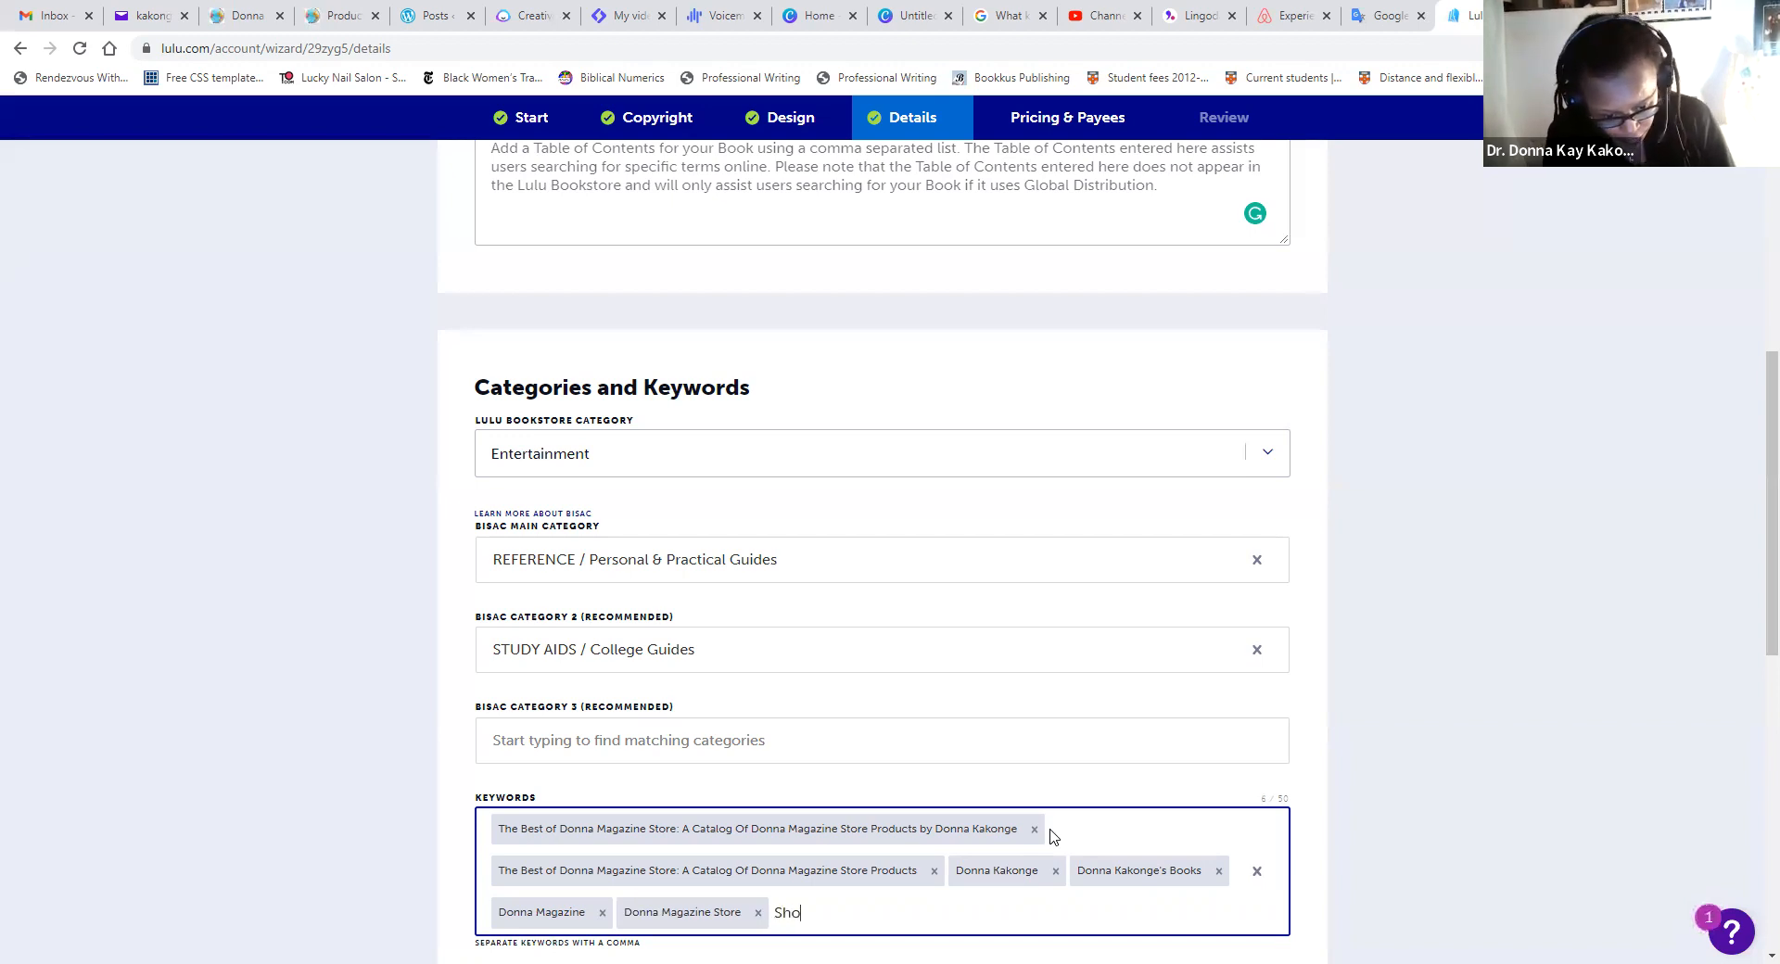
text(pping Guides)
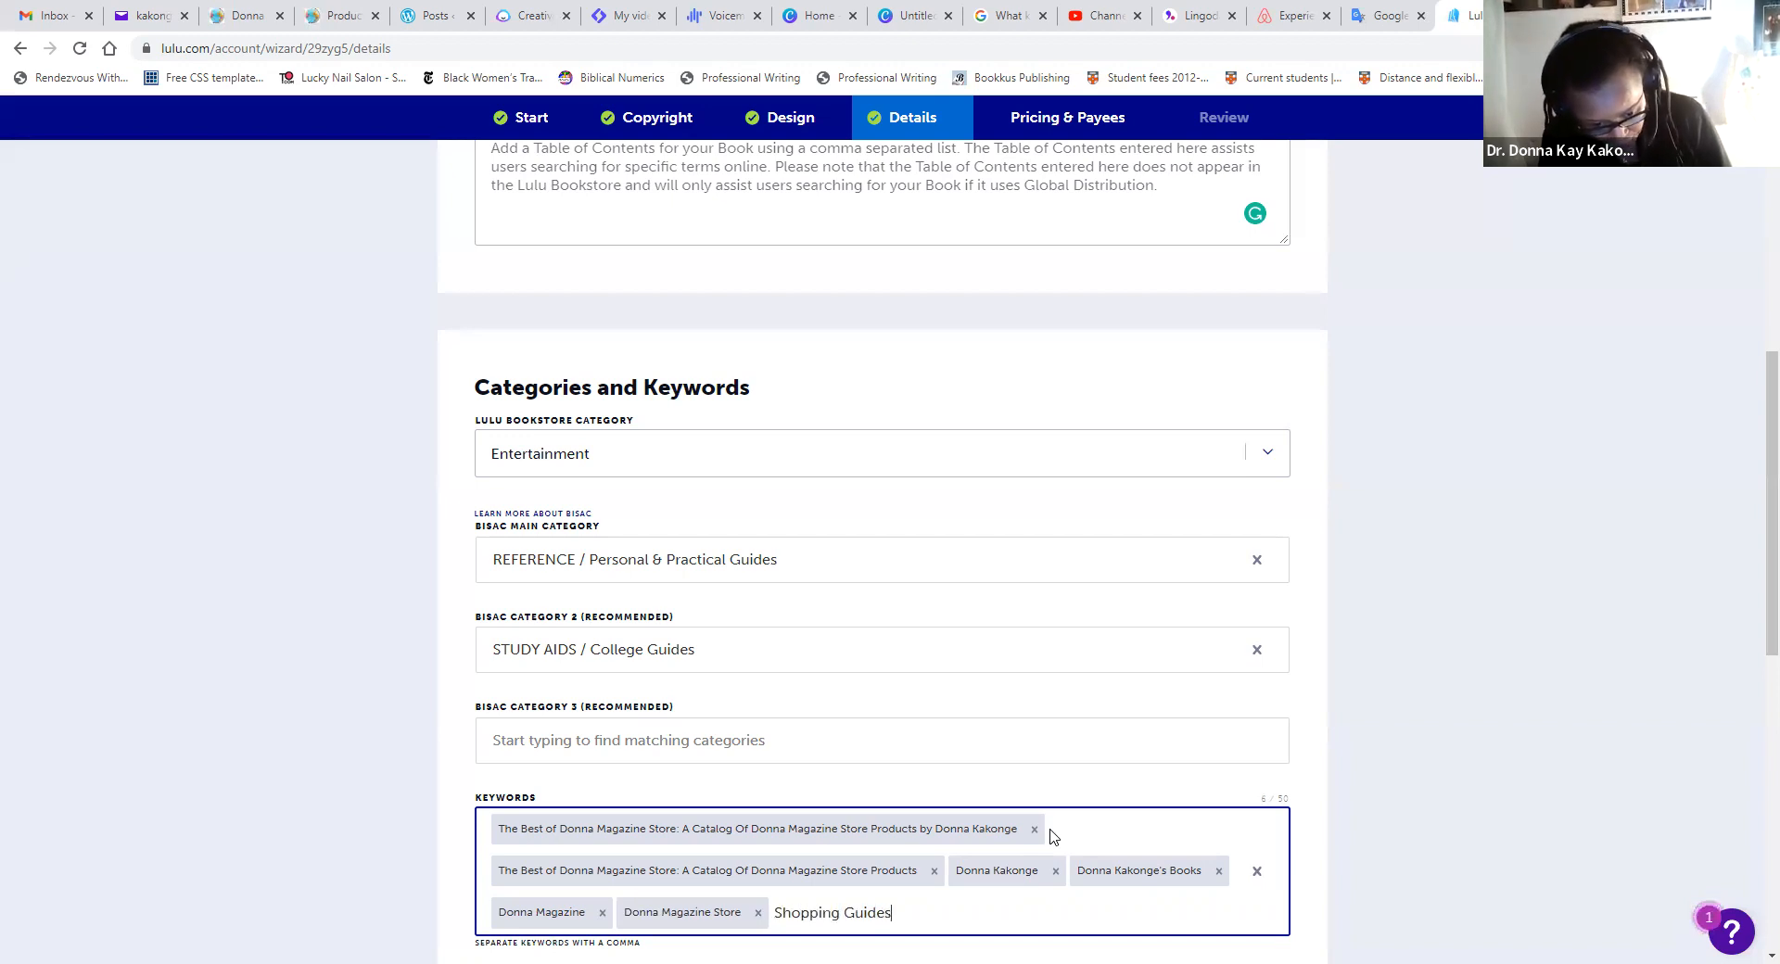
key(comma)
text(Shopping)
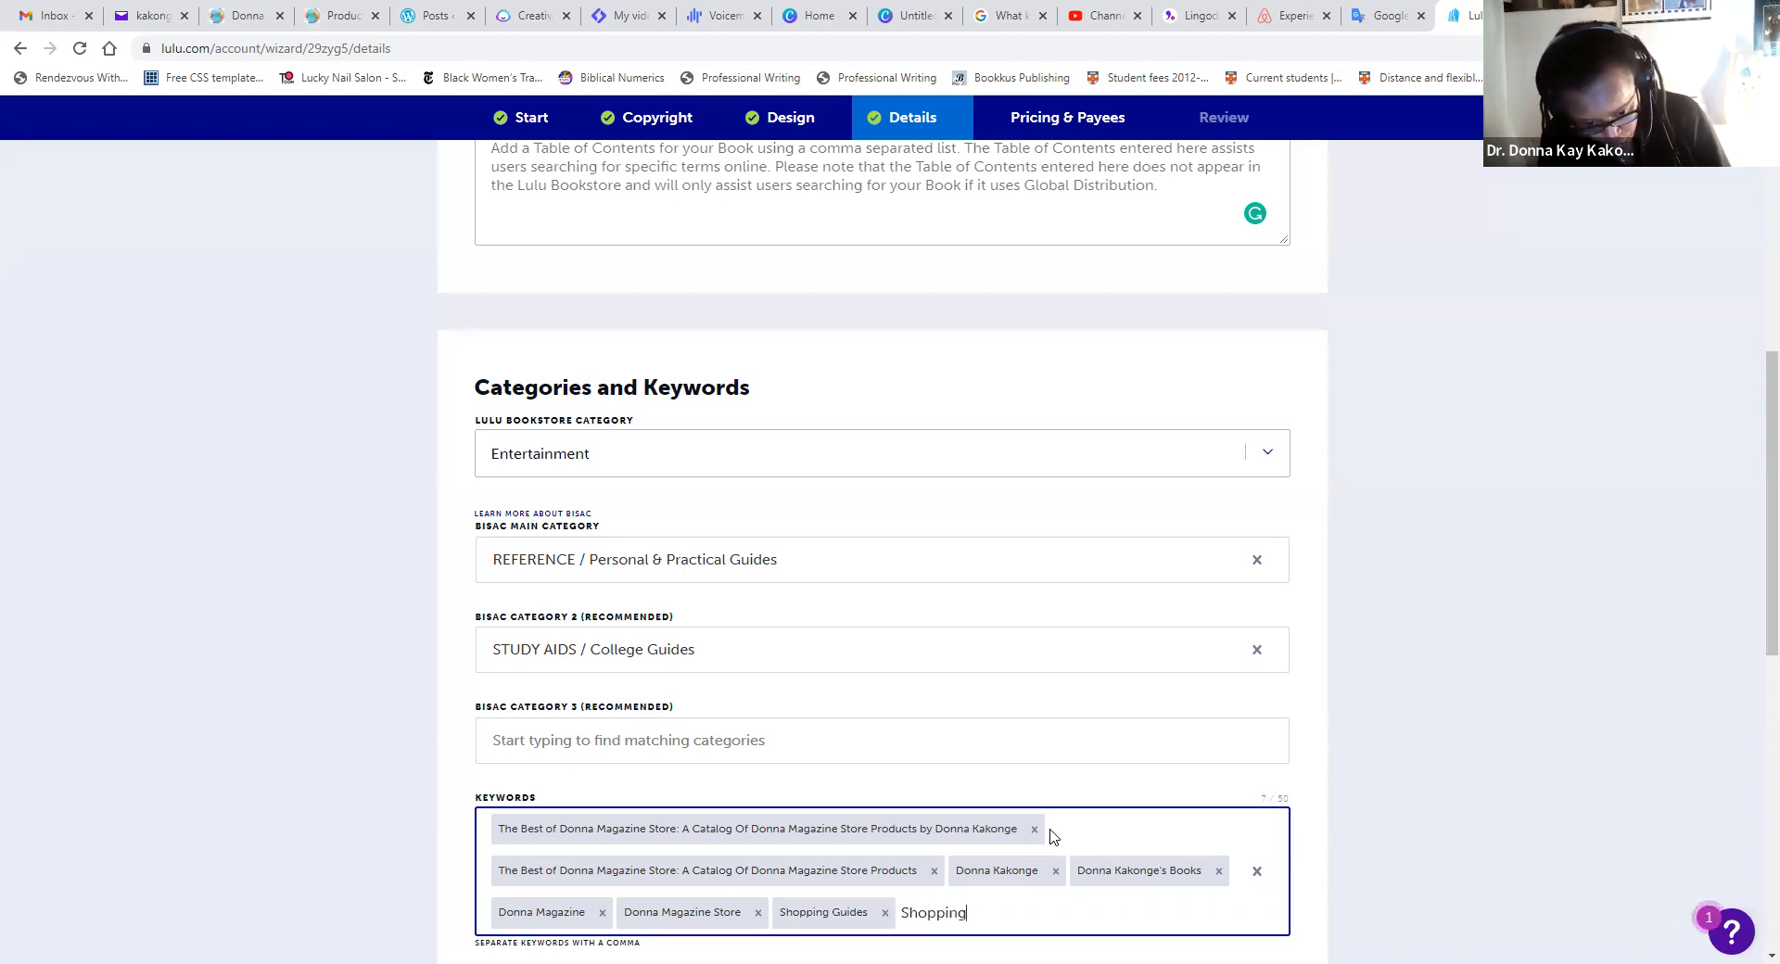
key(comma)
text(Onlin)
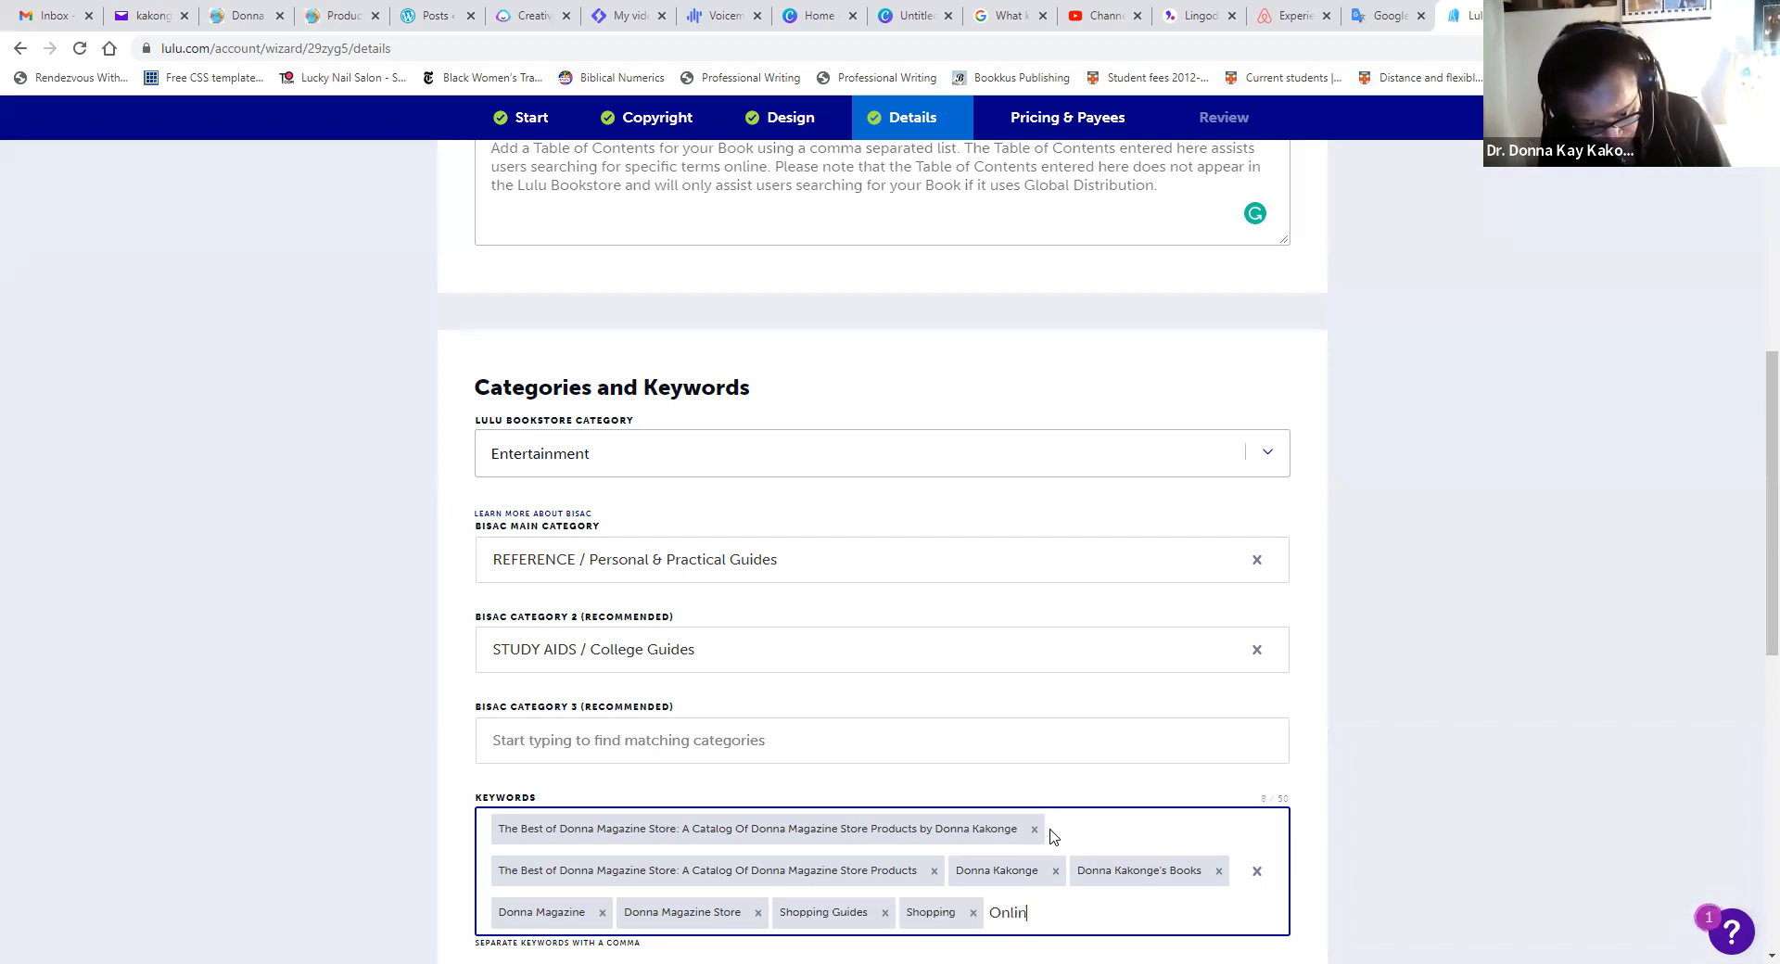
text(e Shopping)
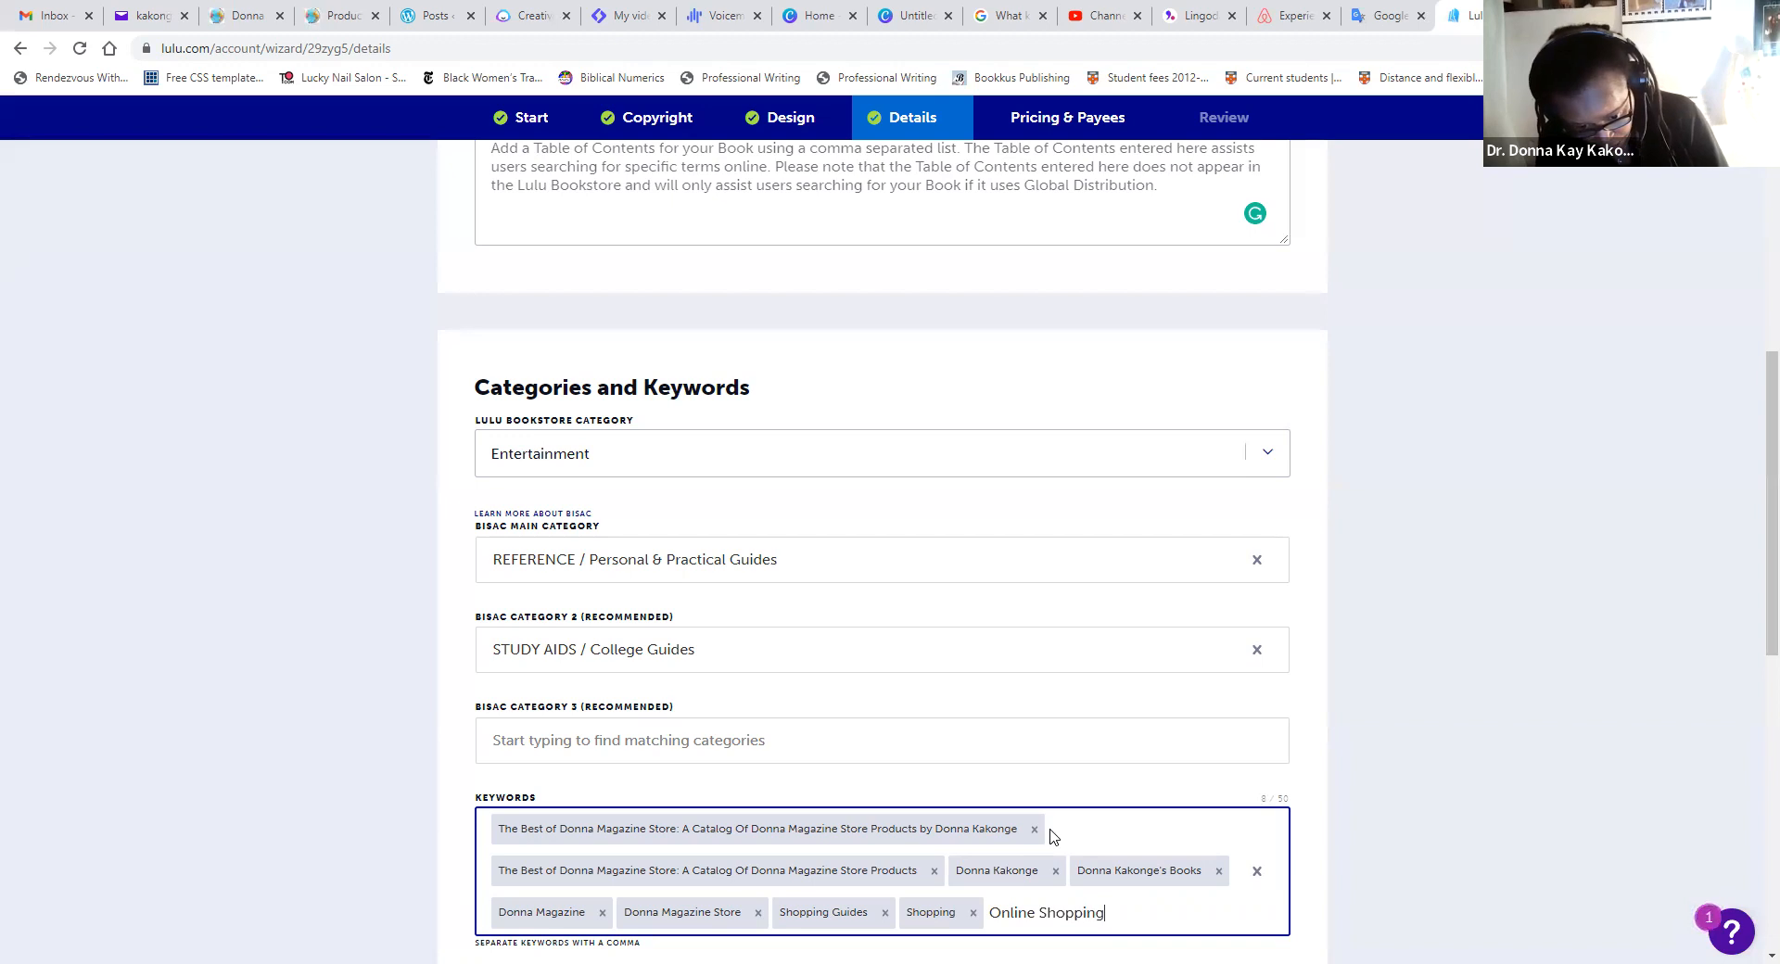
key(comma)
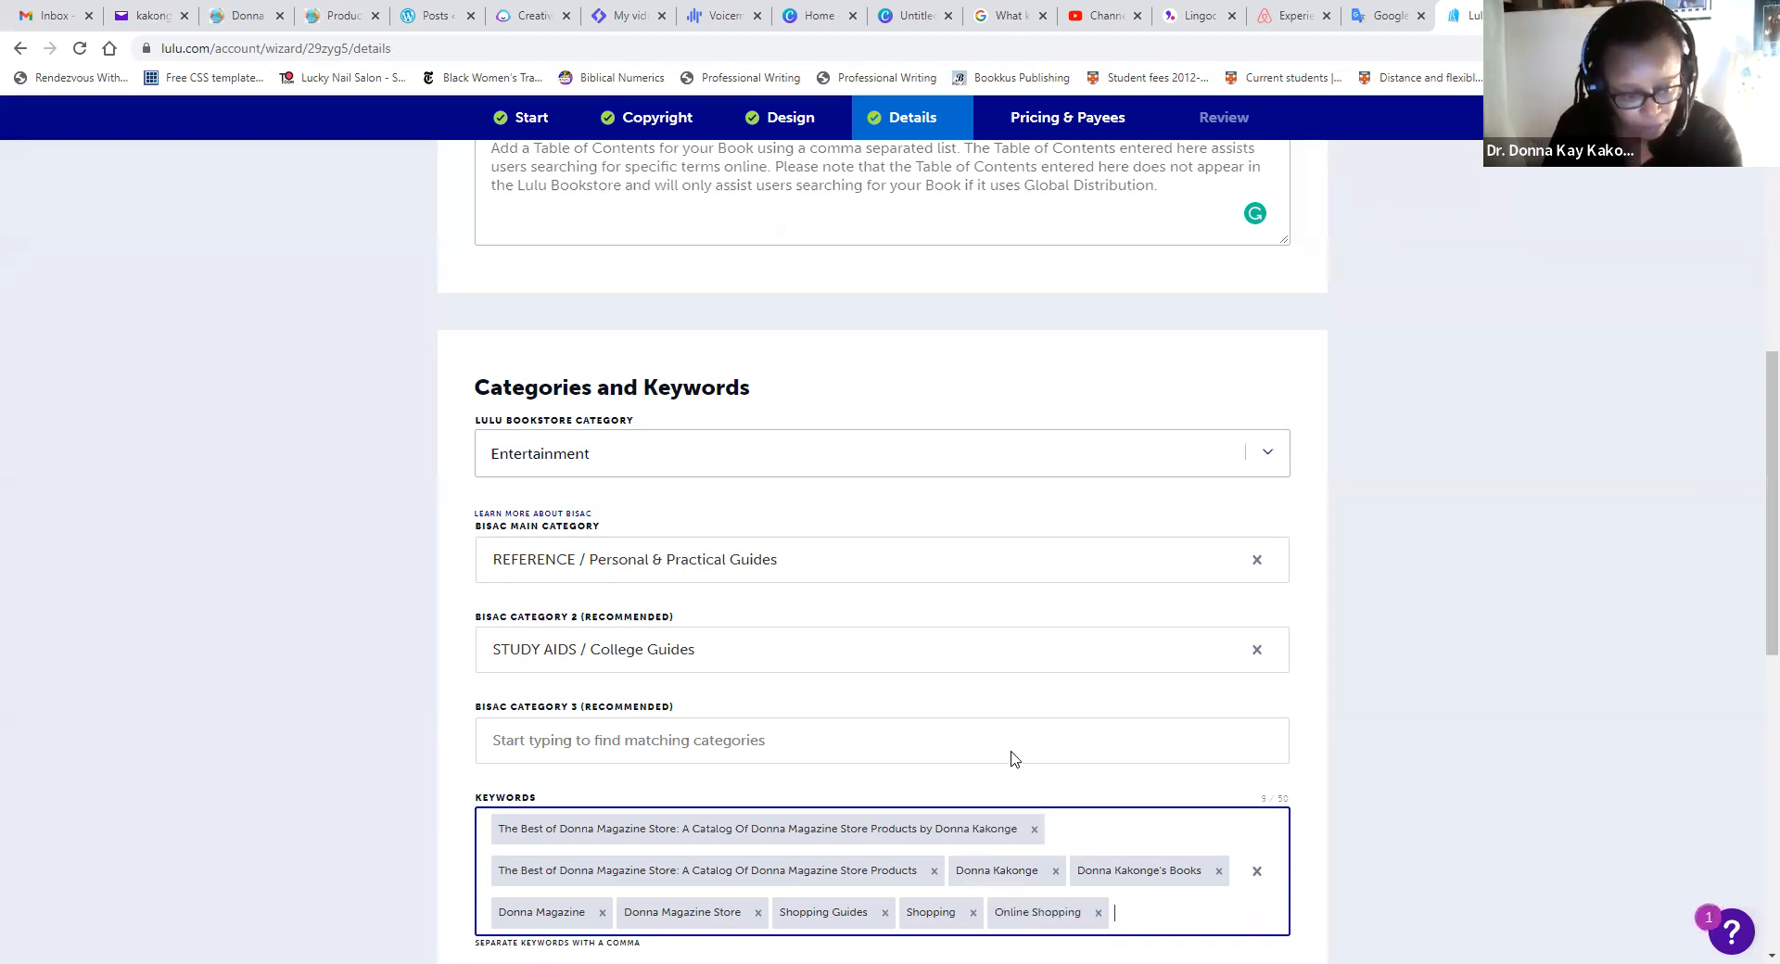
- Set the book's audience to "General/Trade - Adult fiction and nonfiction" and continue to Pricing and Payees
scroll(1009, 760, down, 6)
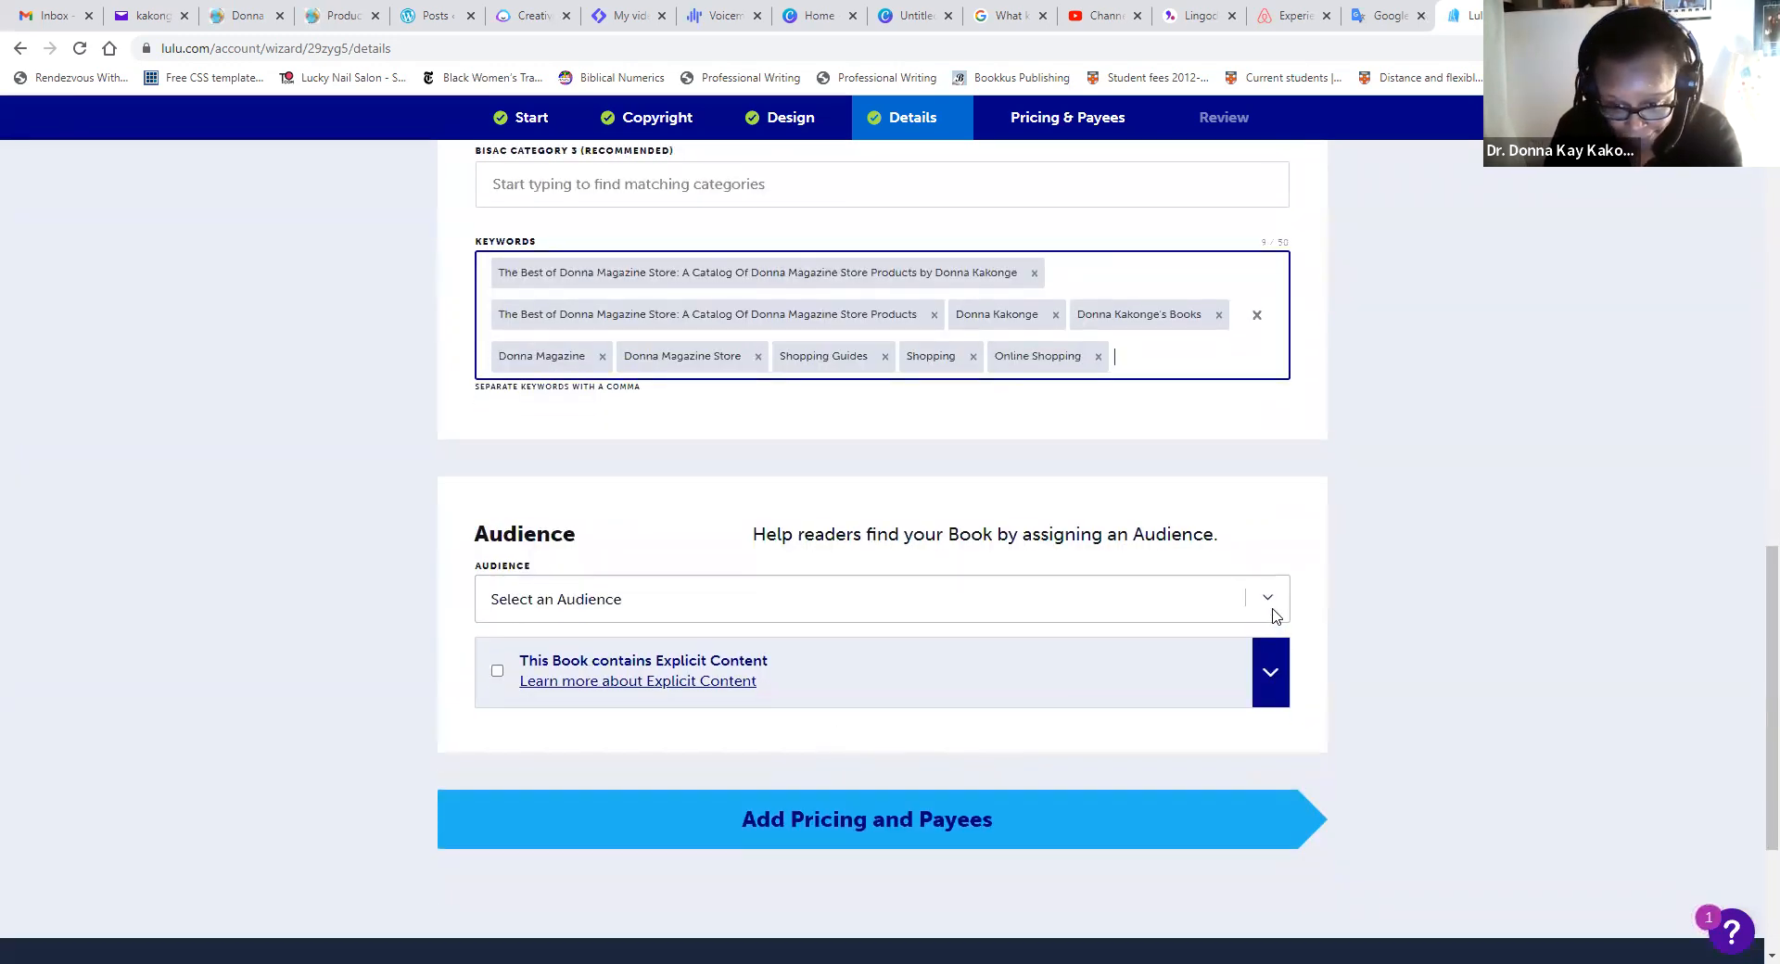
click(1275, 617)
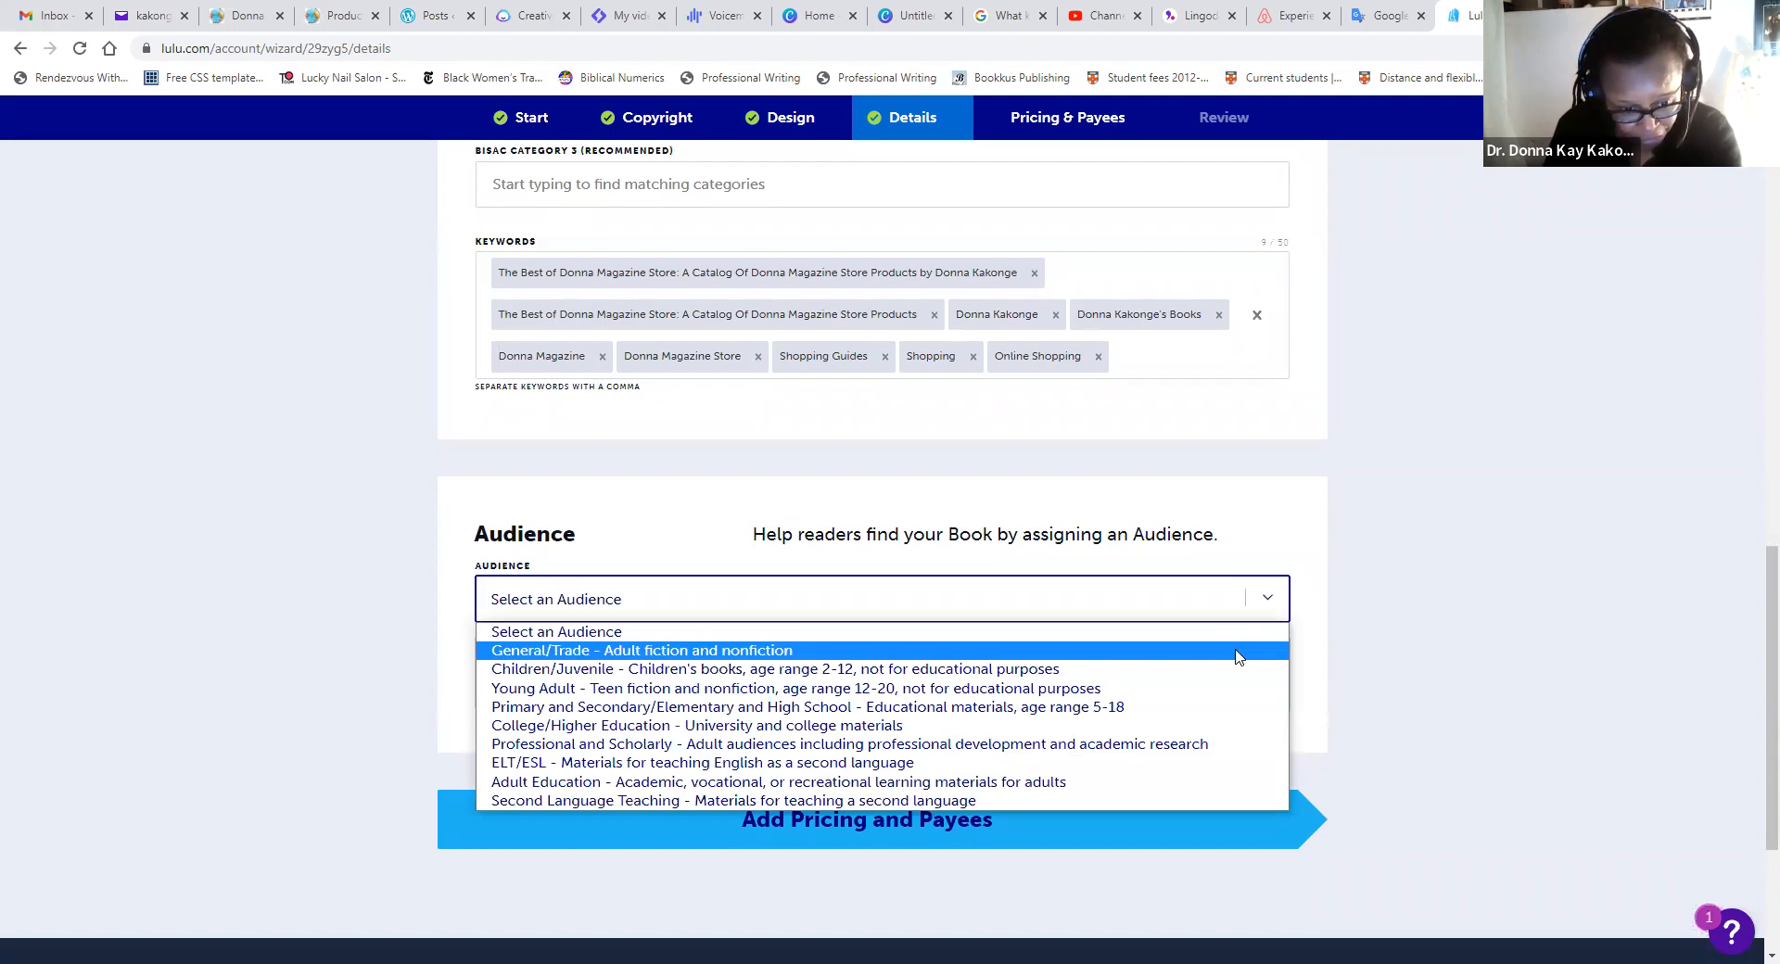
click(1240, 653)
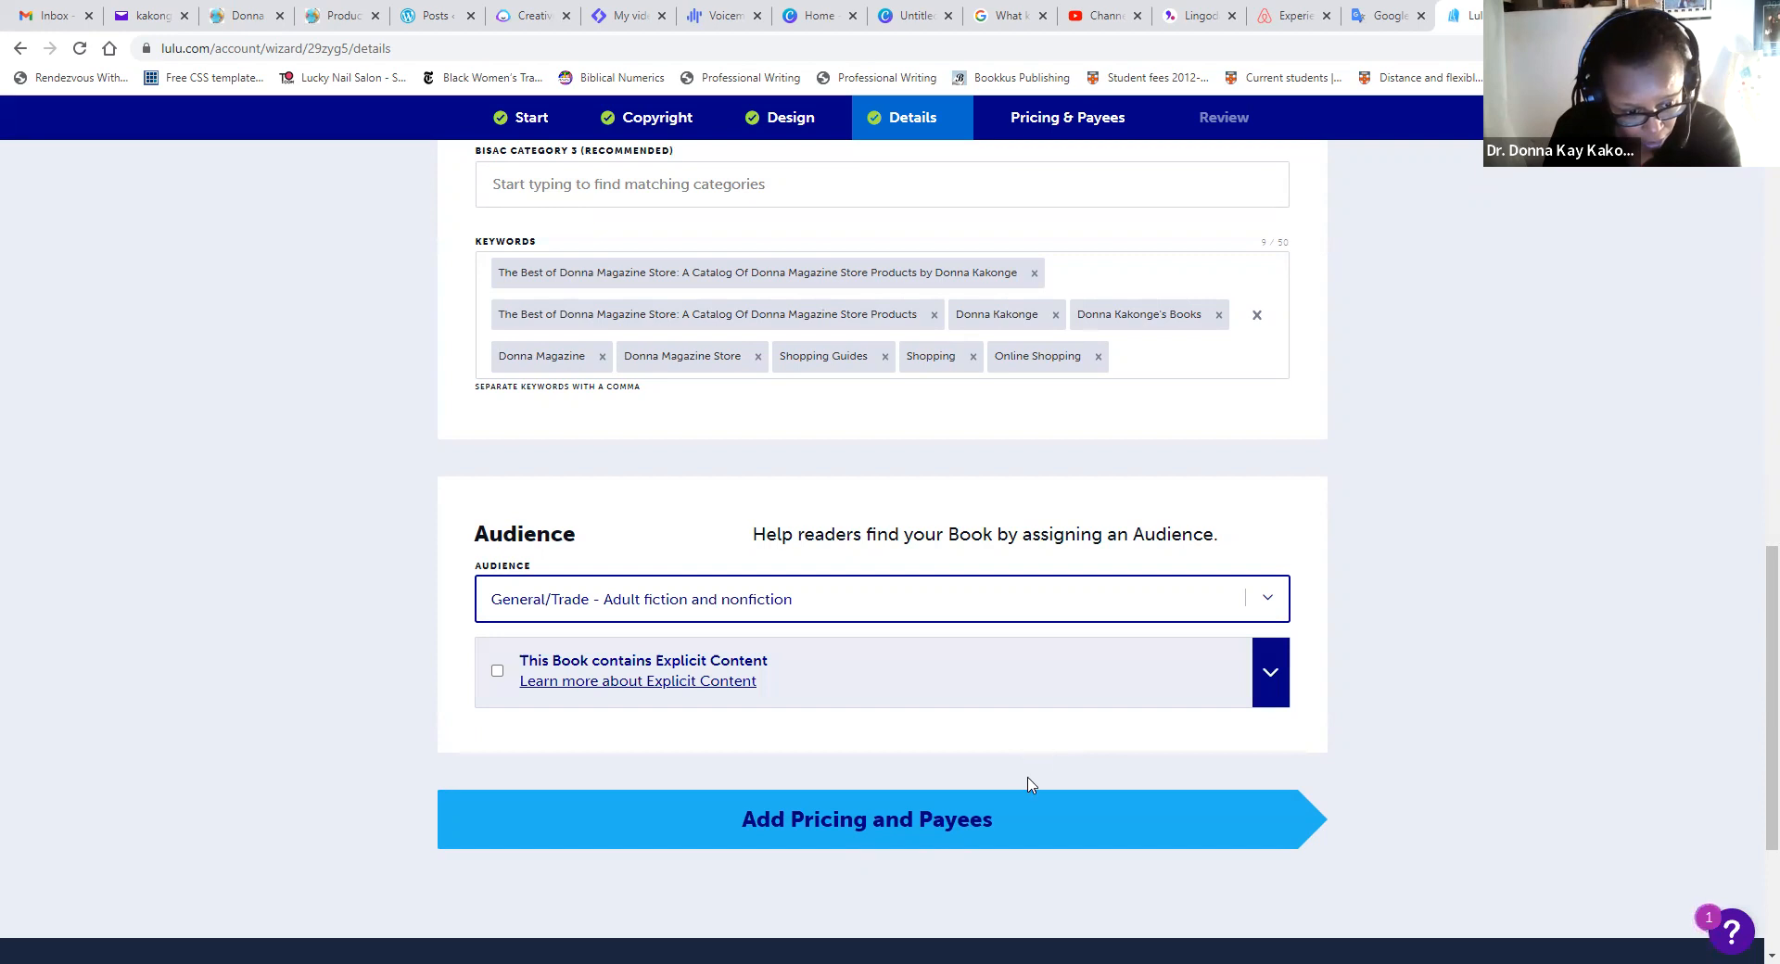
click(1013, 830)
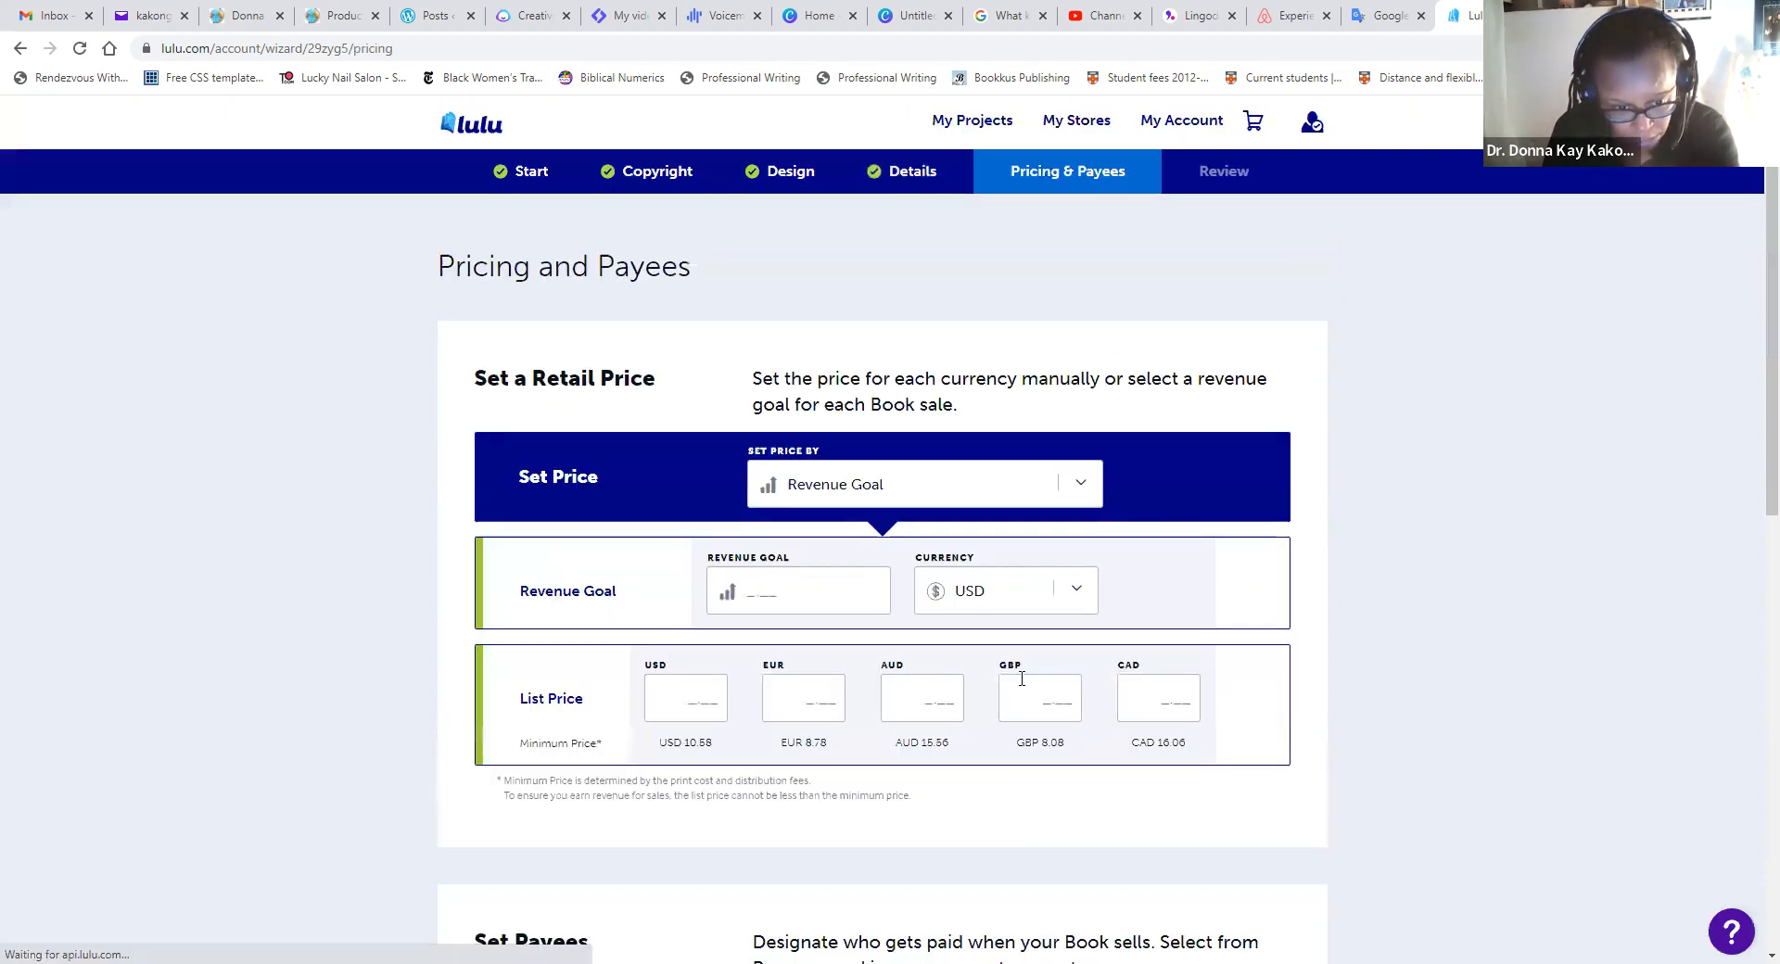
- Price the book by Fixed List Price and set both the USD and EUR list prices to 25.98
click(1078, 486)
click(1075, 520)
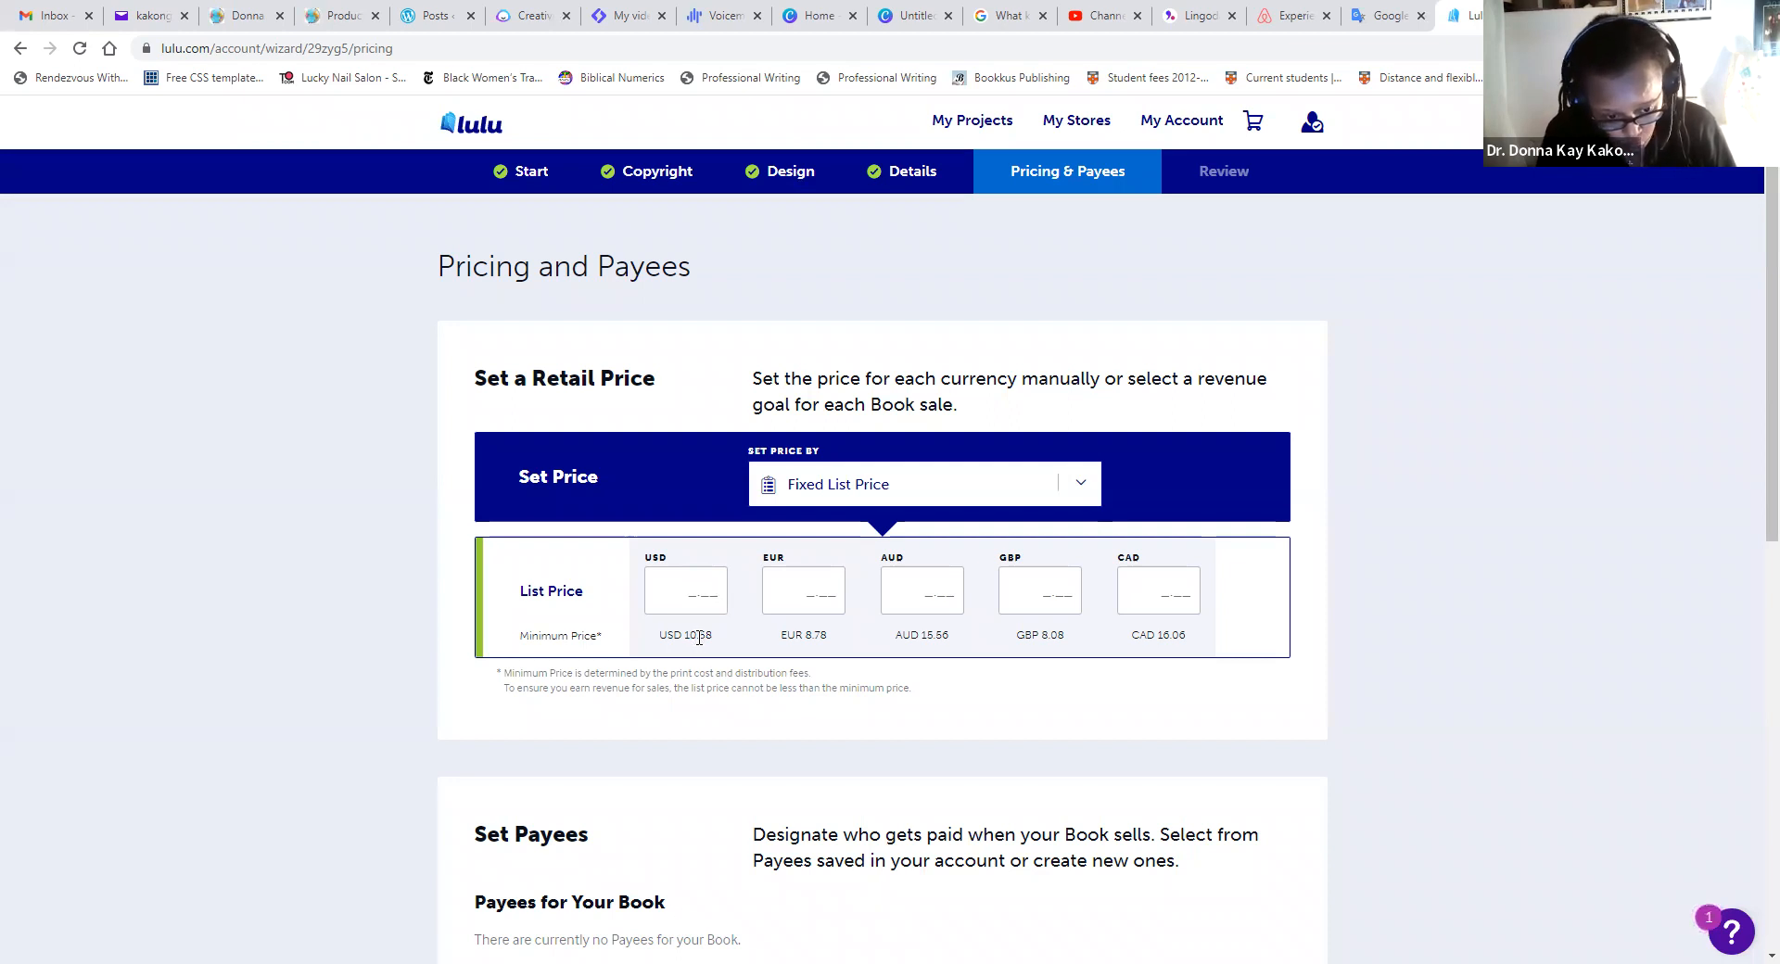
click(717, 596)
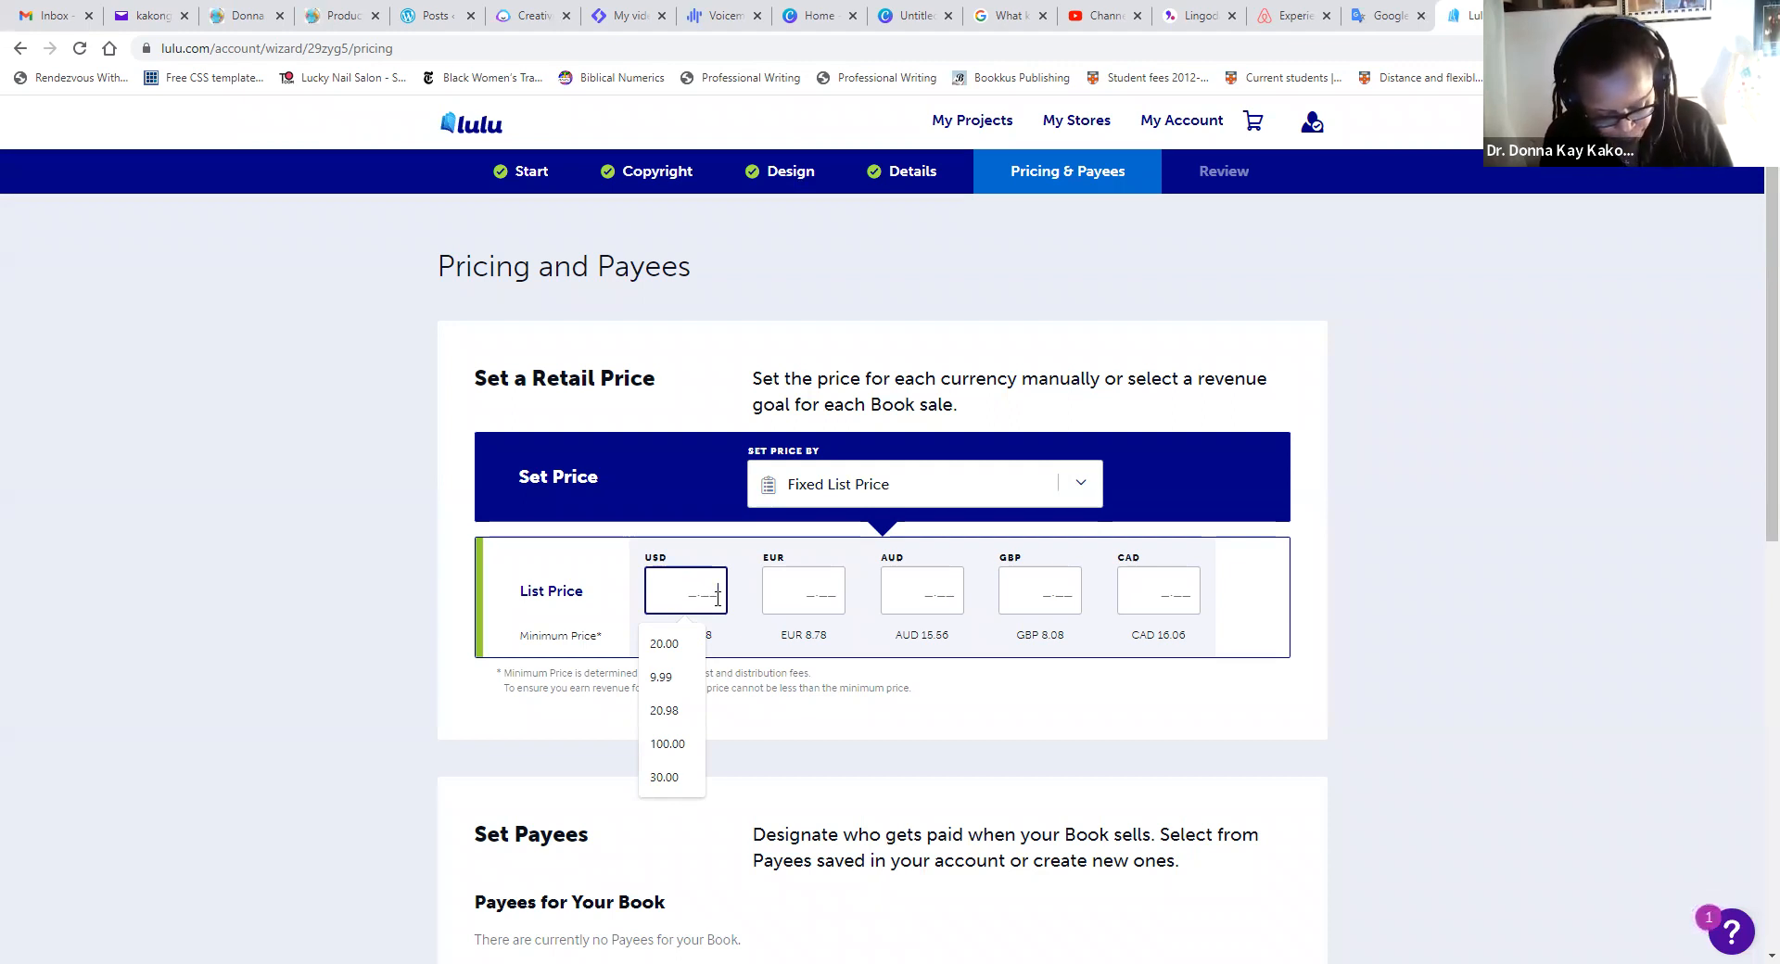
text(25.98)
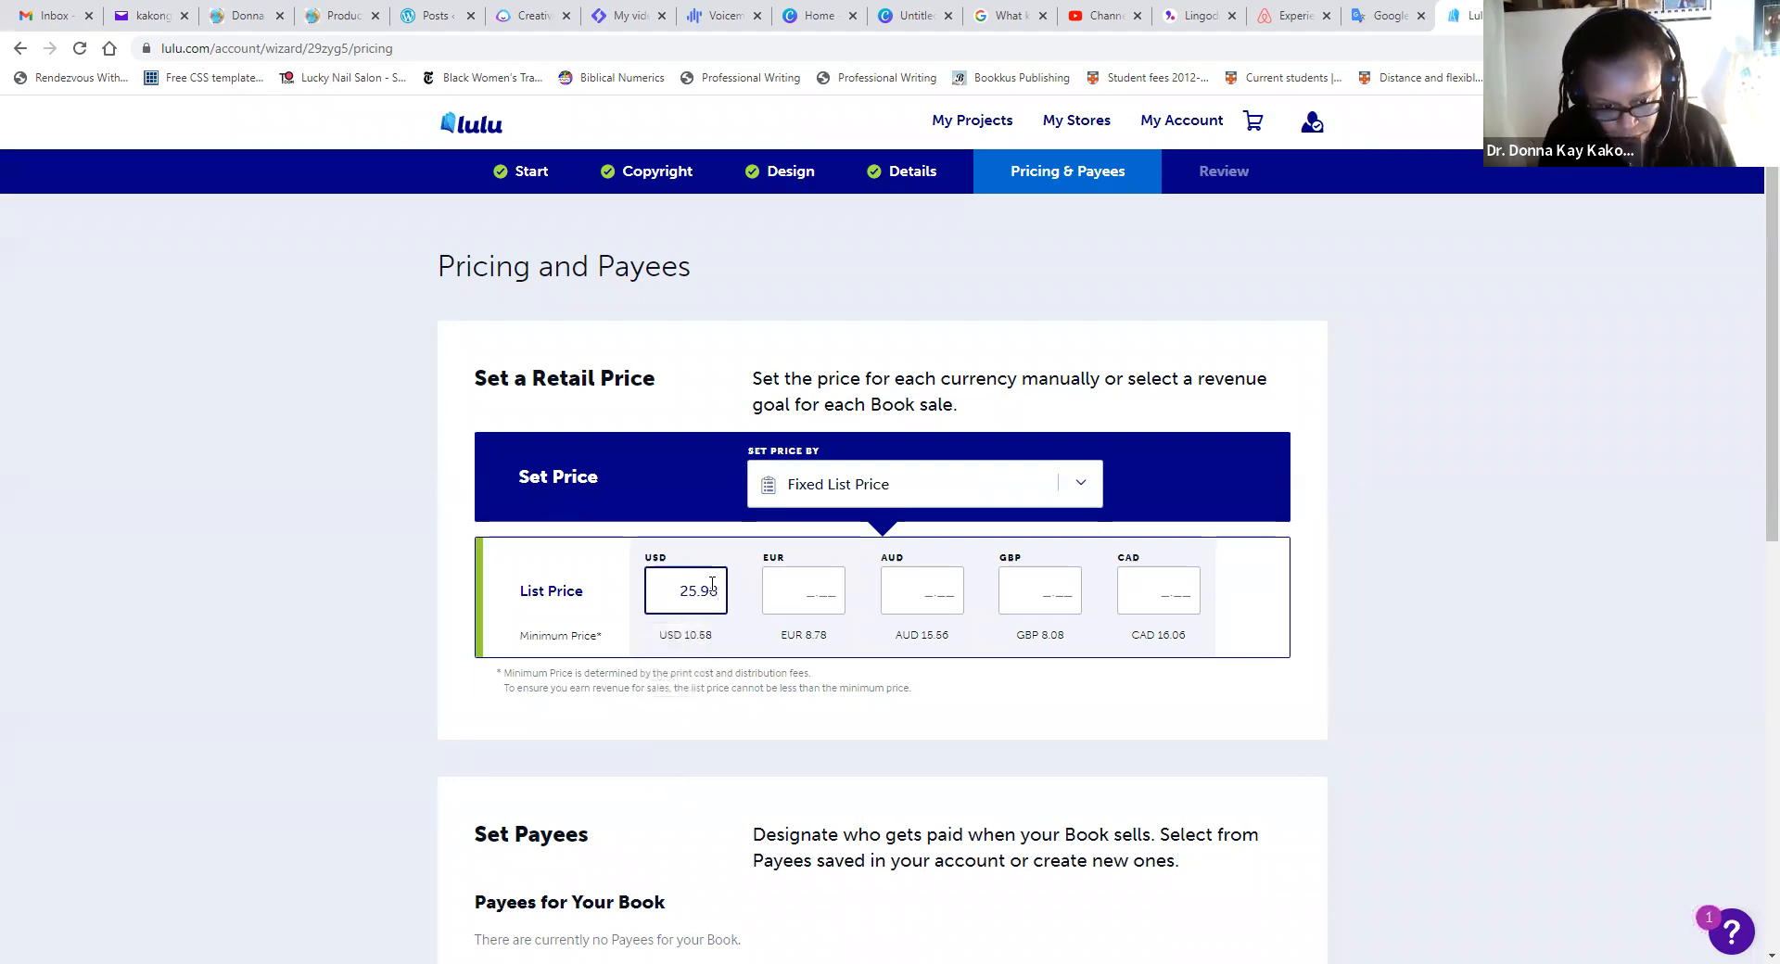
click(827, 598)
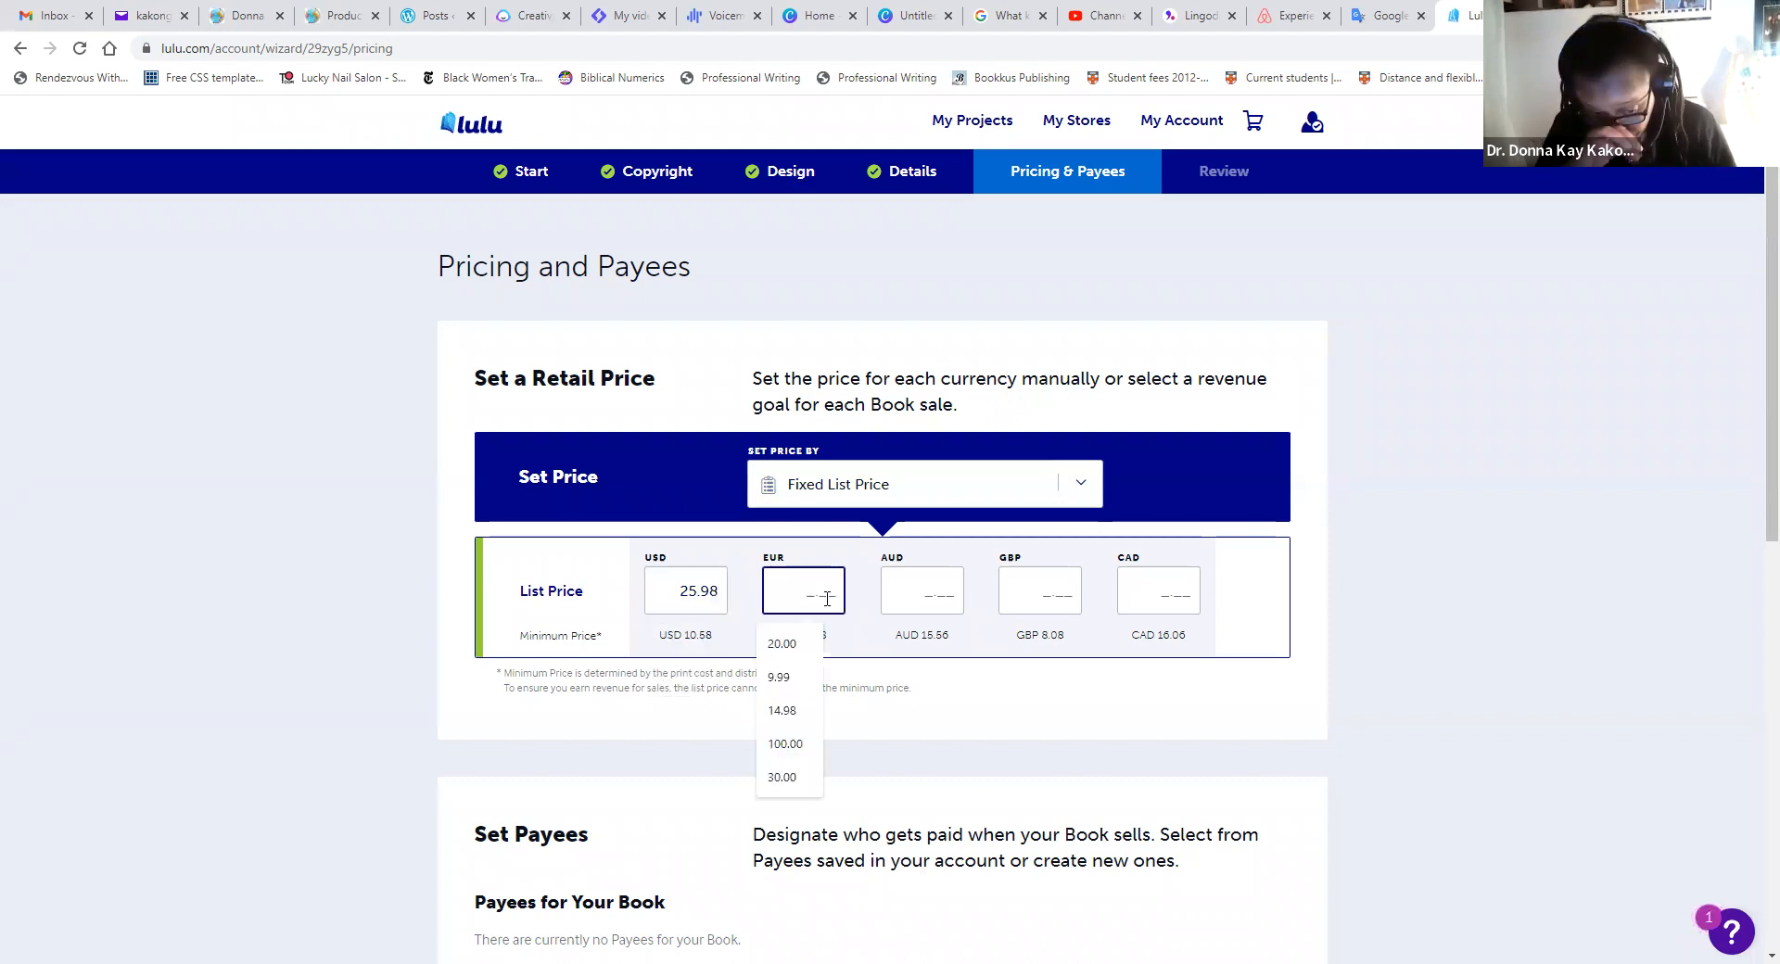
click(964, 733)
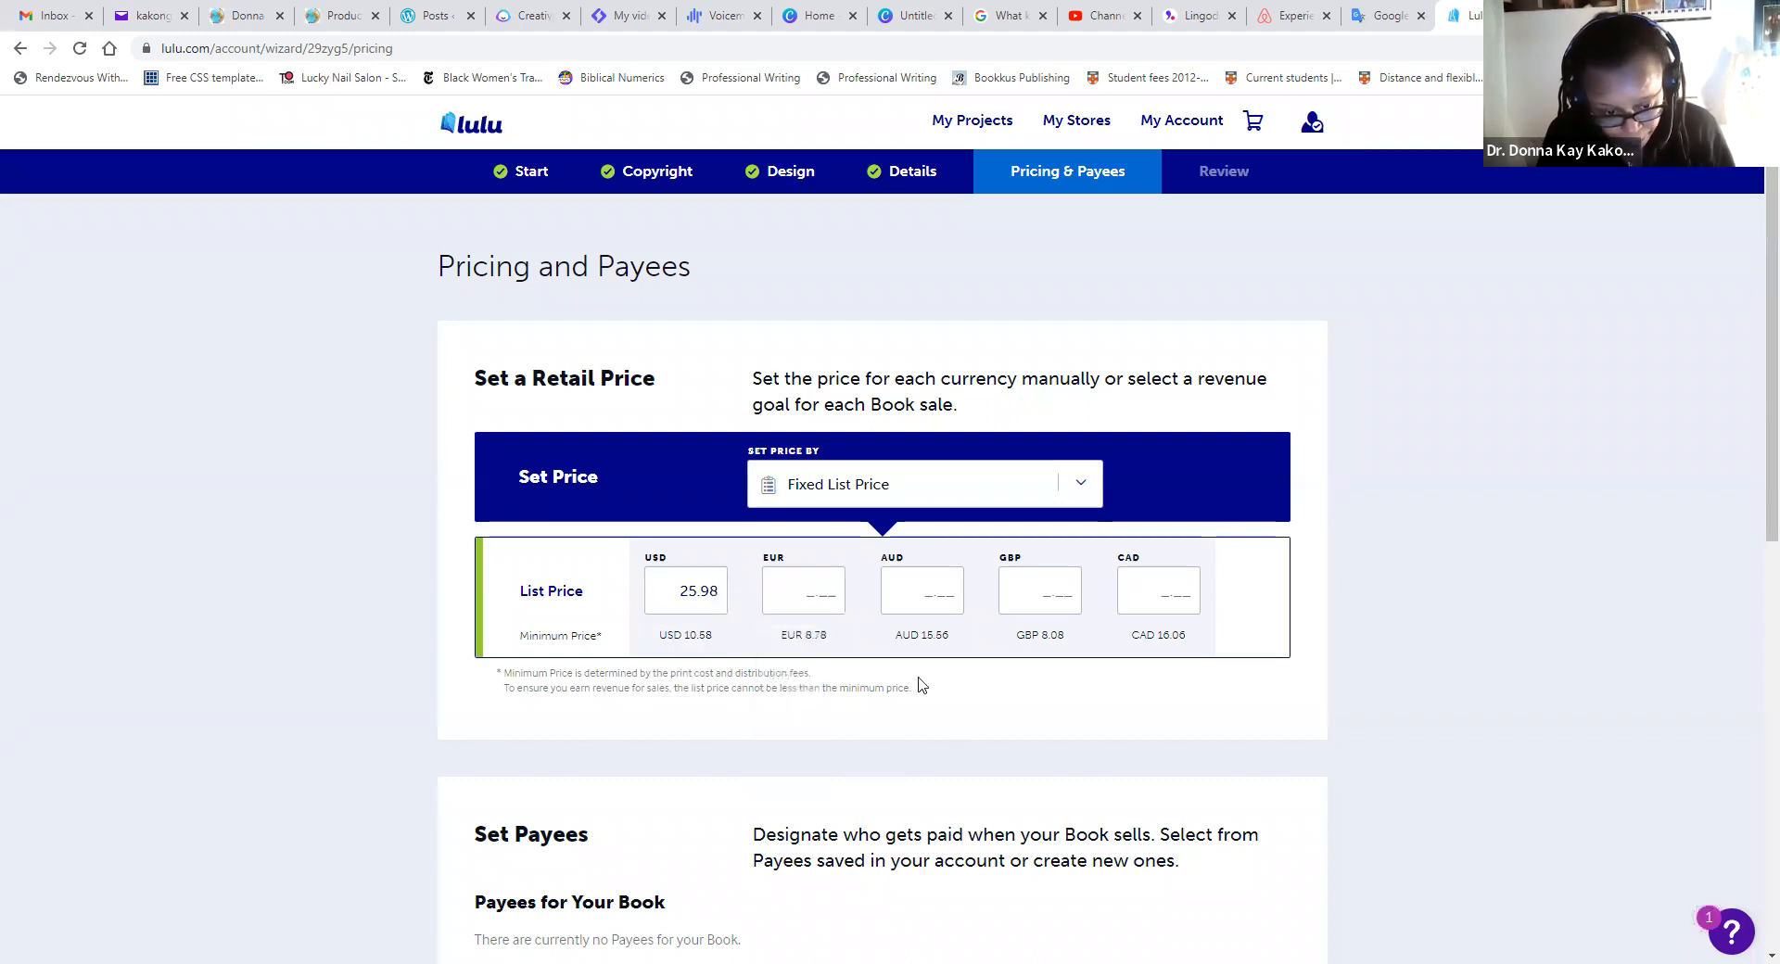
click(831, 608)
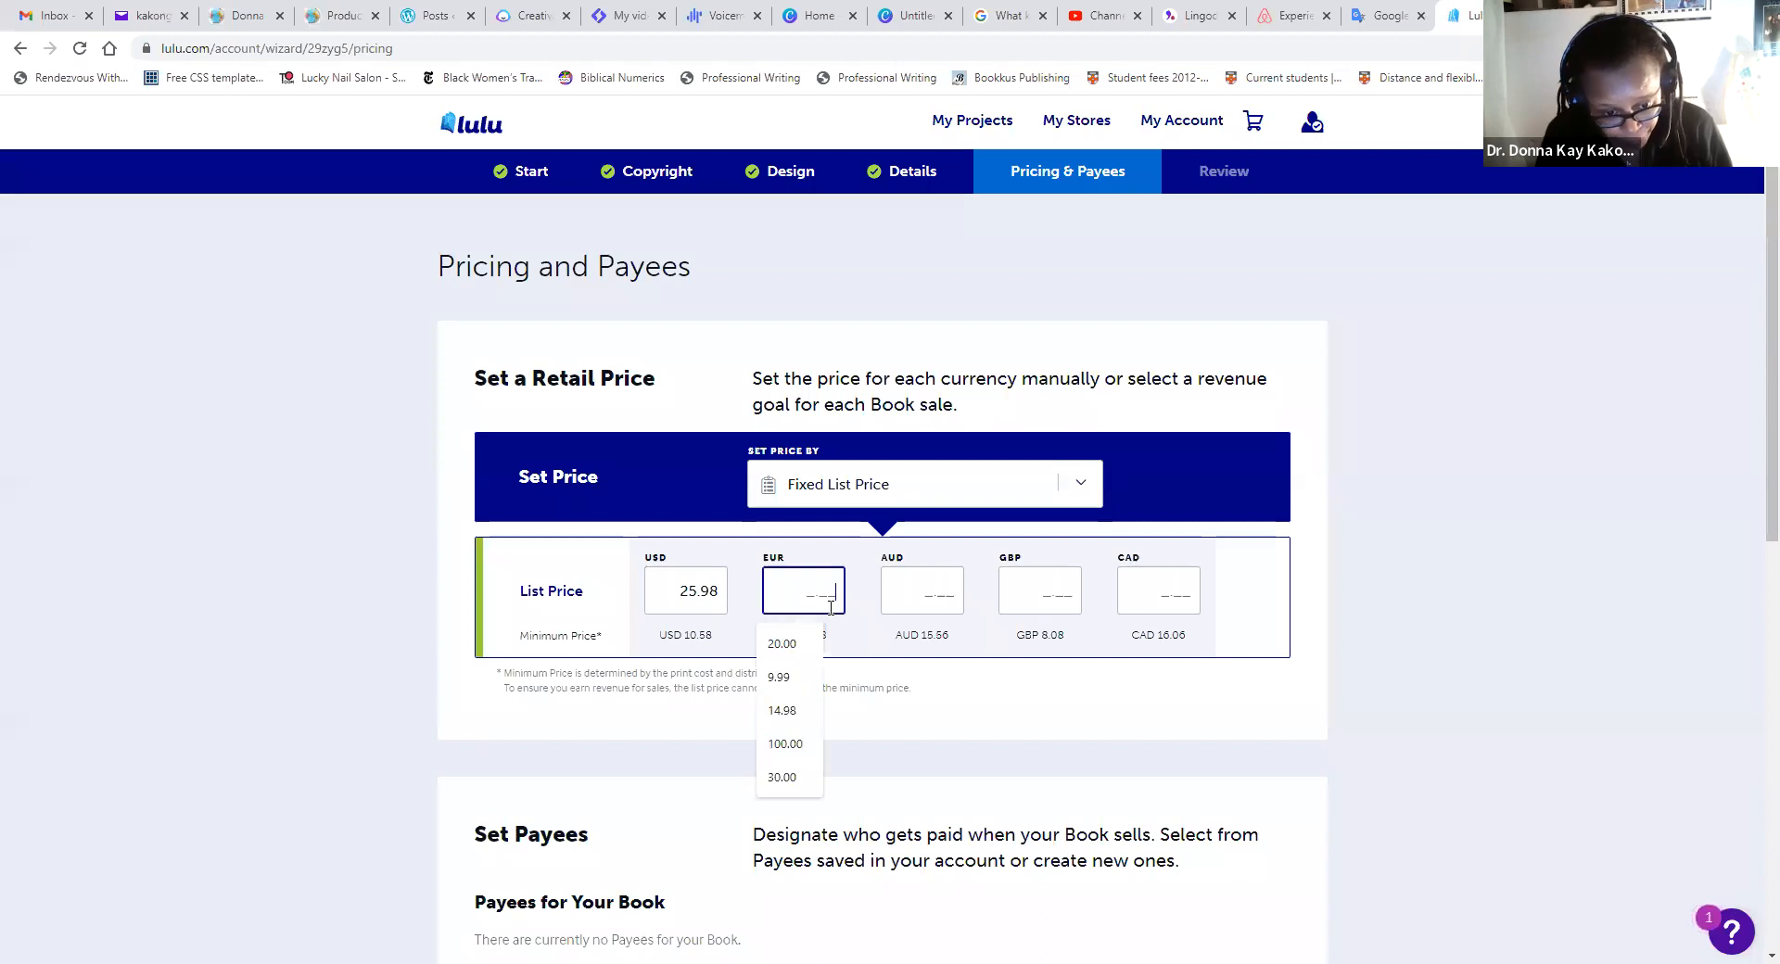
text(25.98)
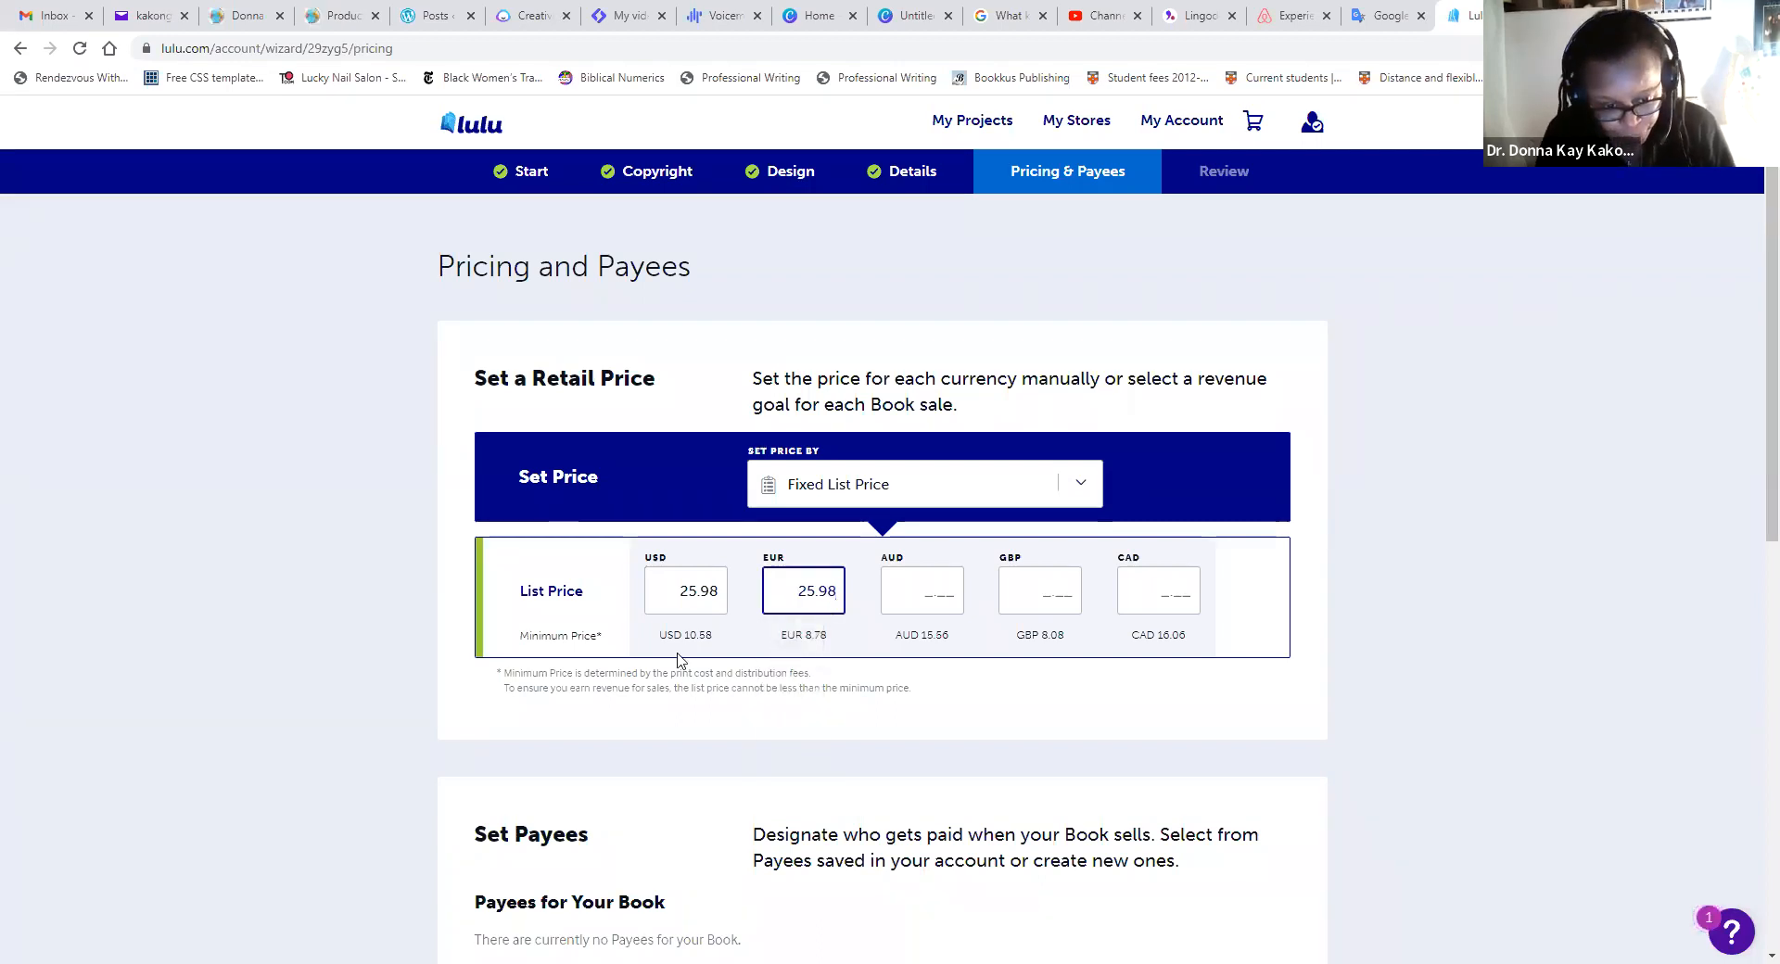
- Set the remaining list prices to AUD 25.98, GBP 21.98 and CAD 25.98
click(955, 598)
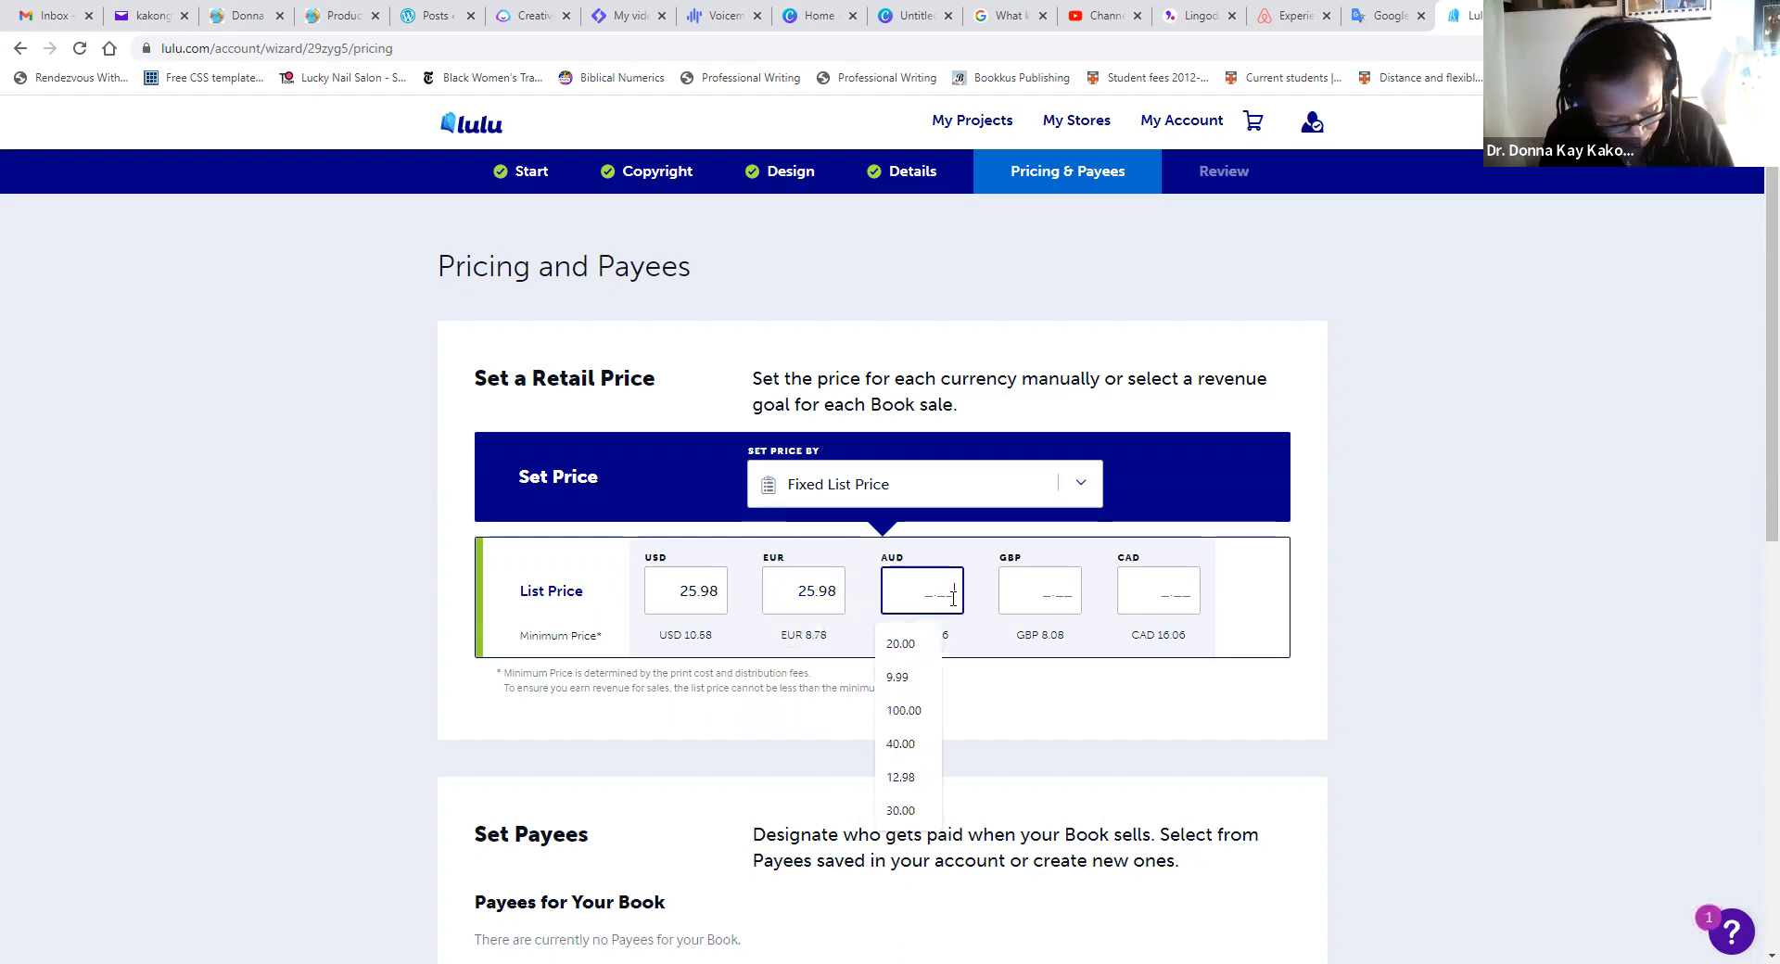
text(25.98)
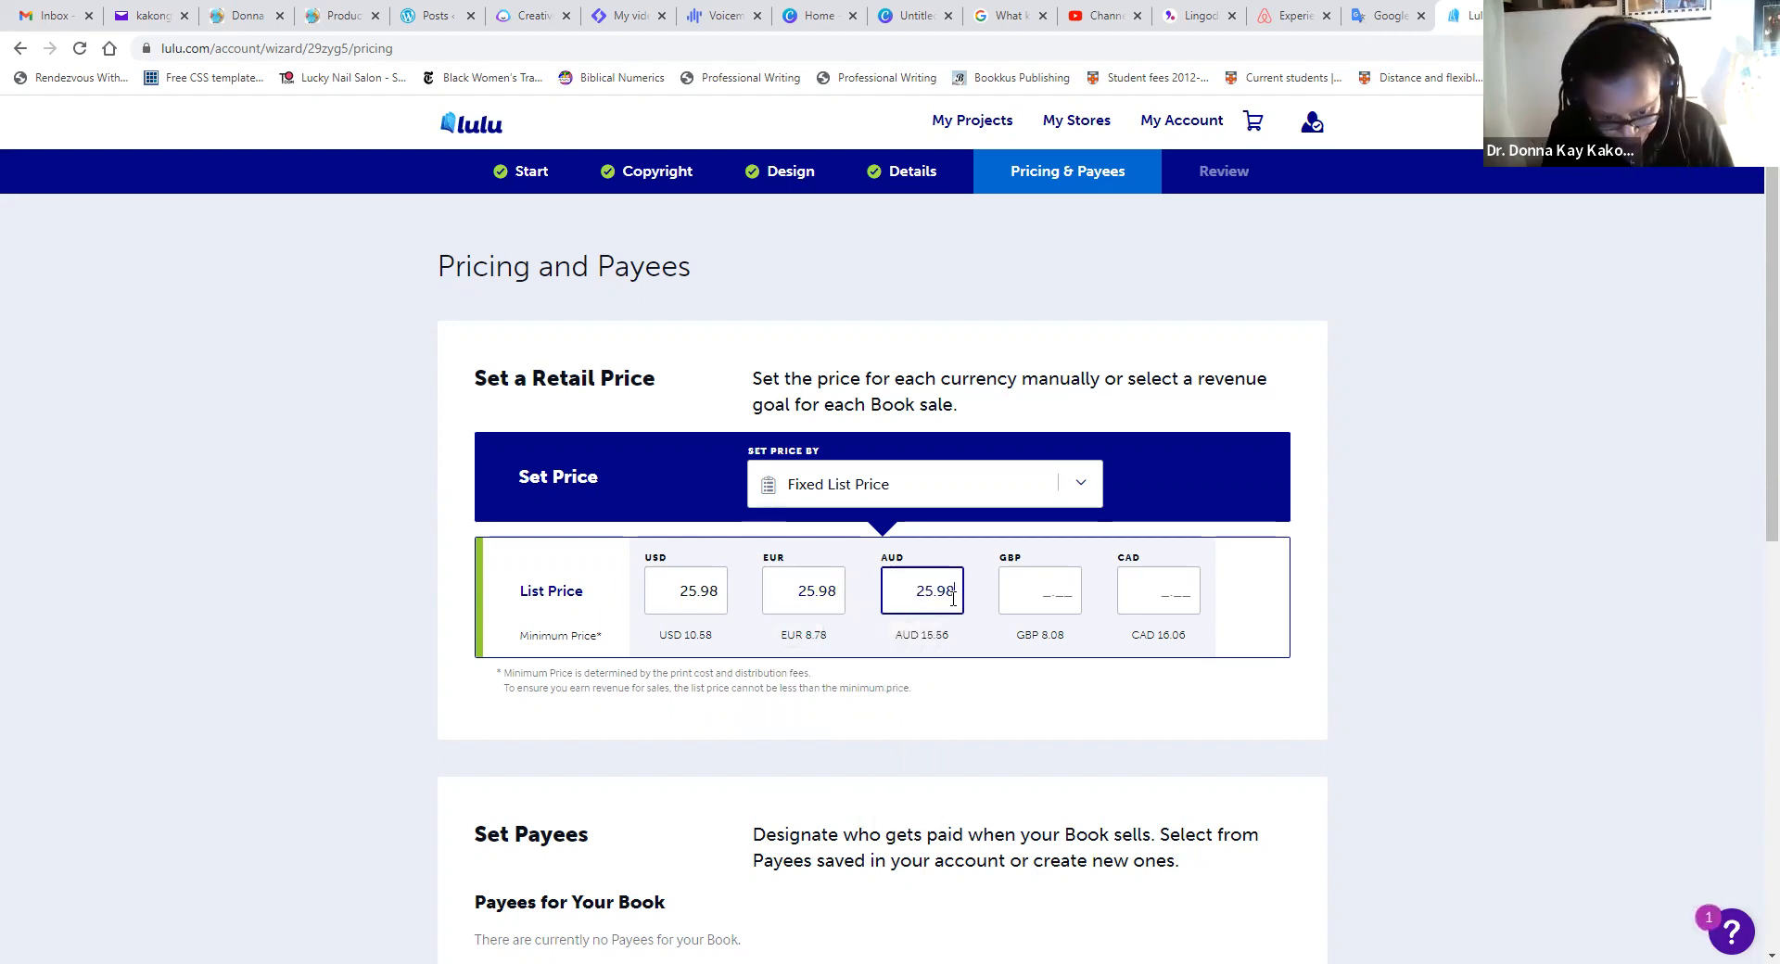
click(1065, 602)
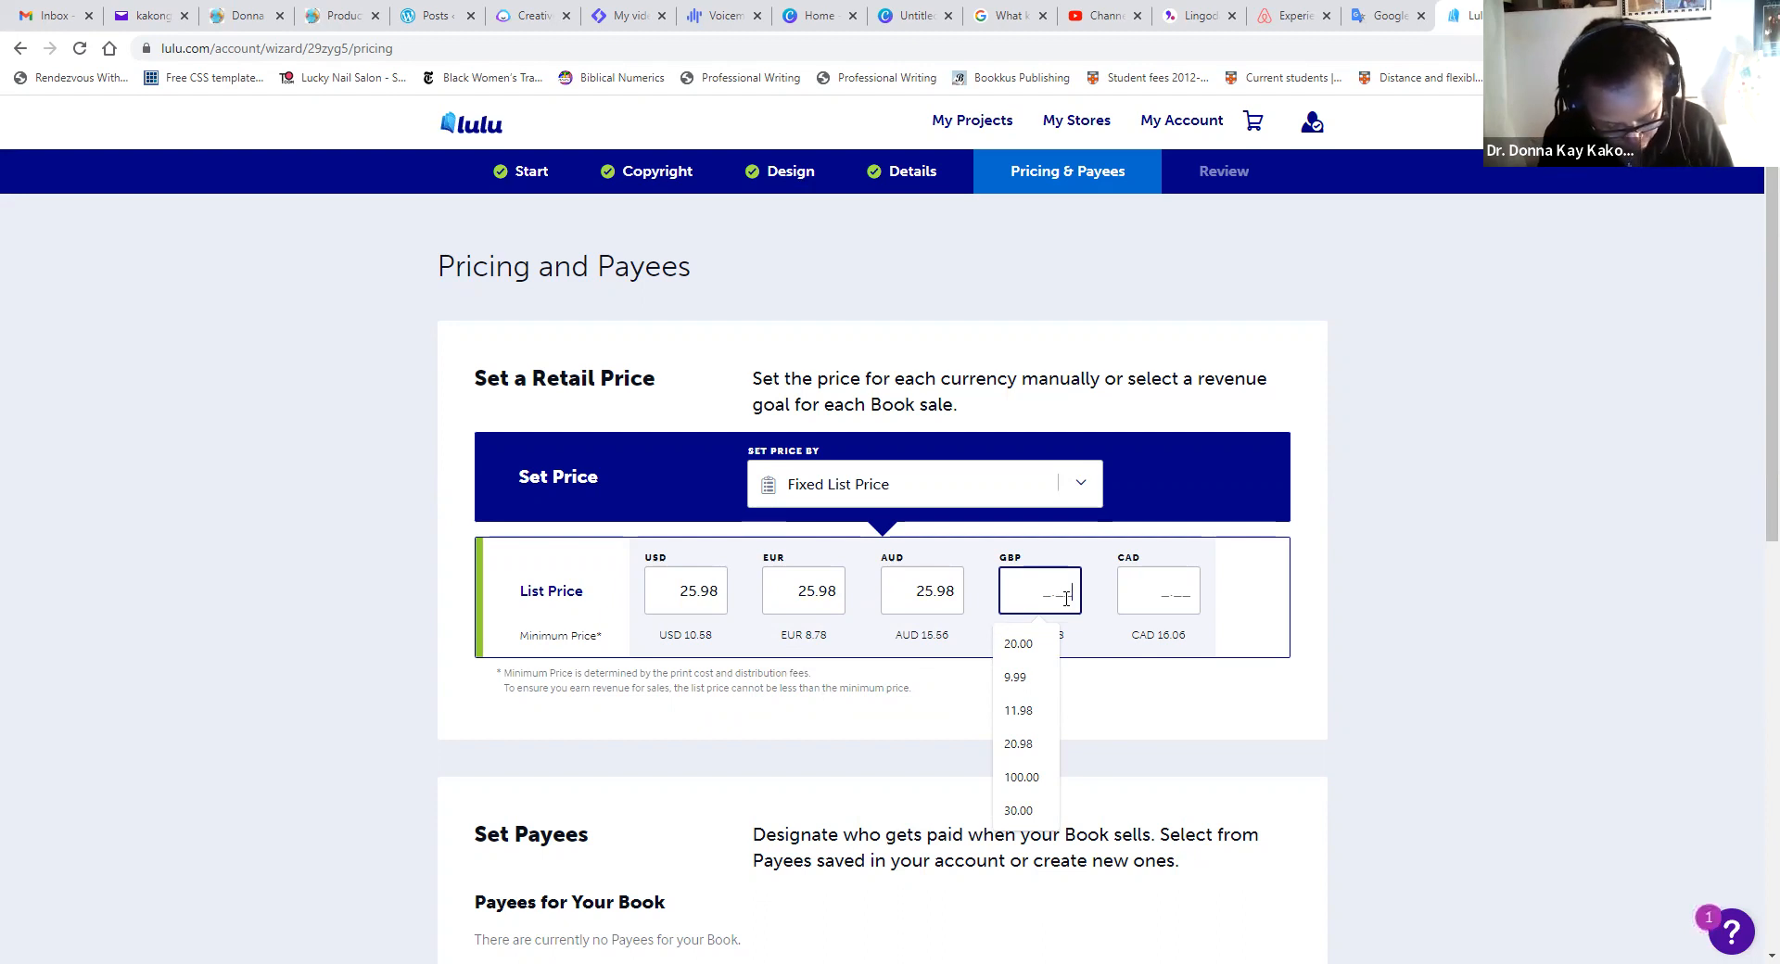
text(21.98)
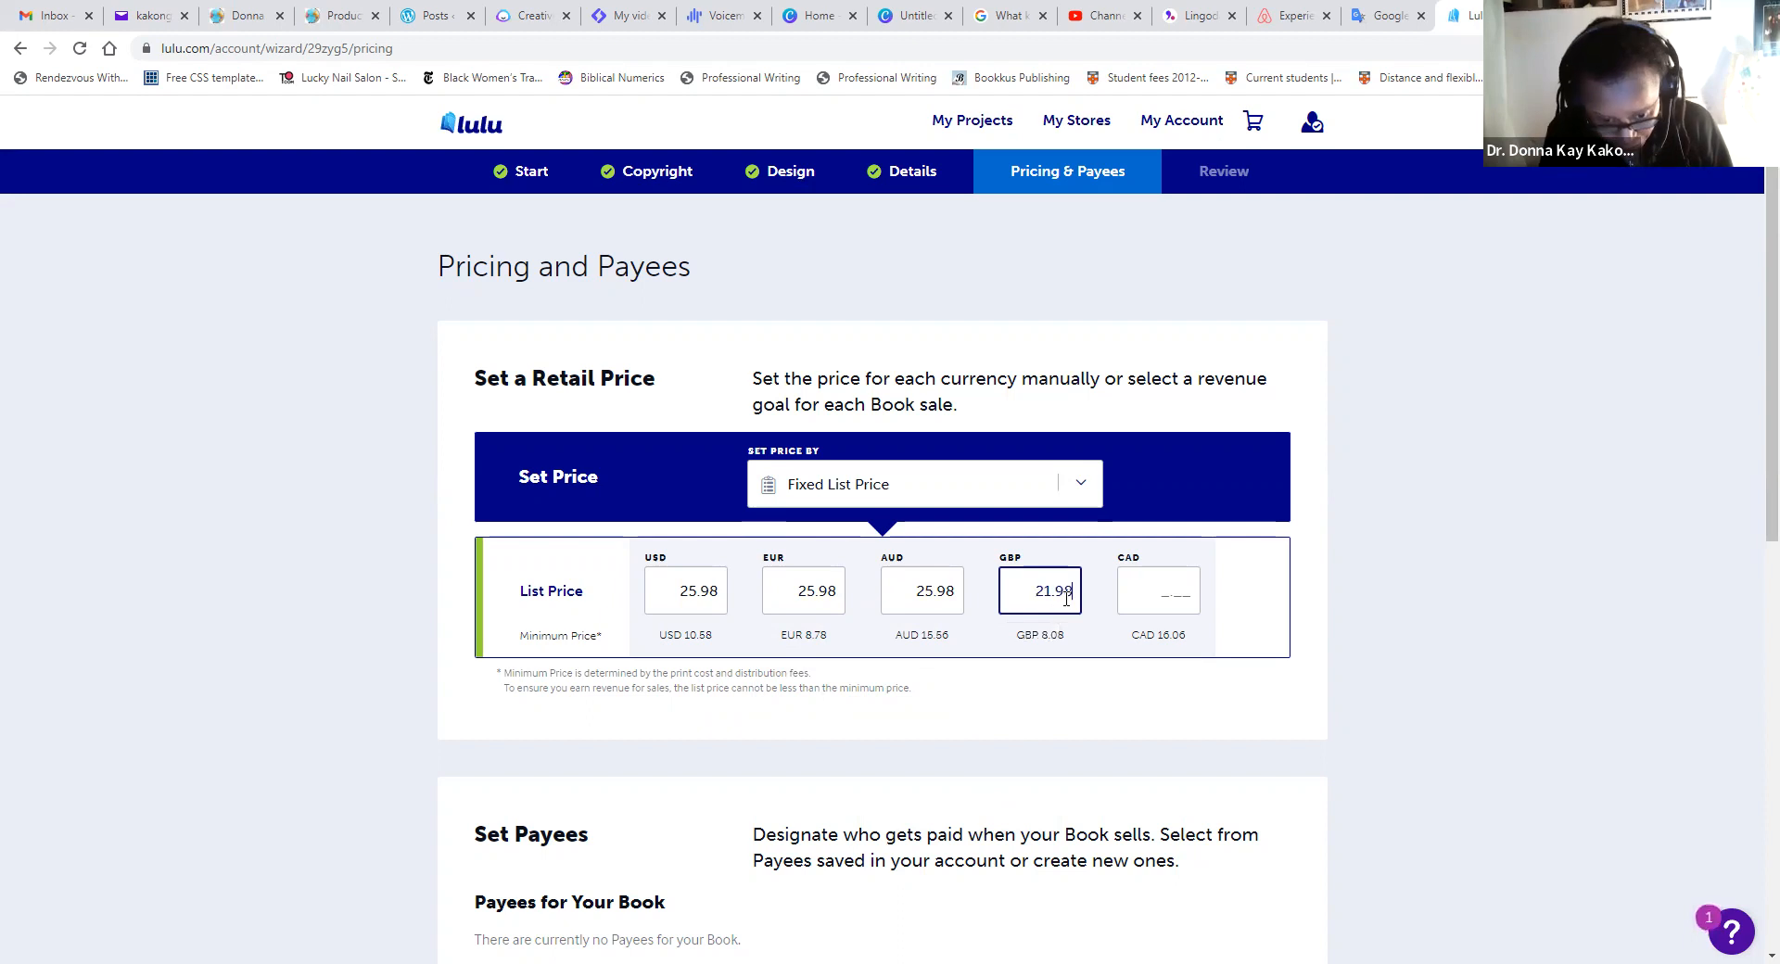
click(1164, 592)
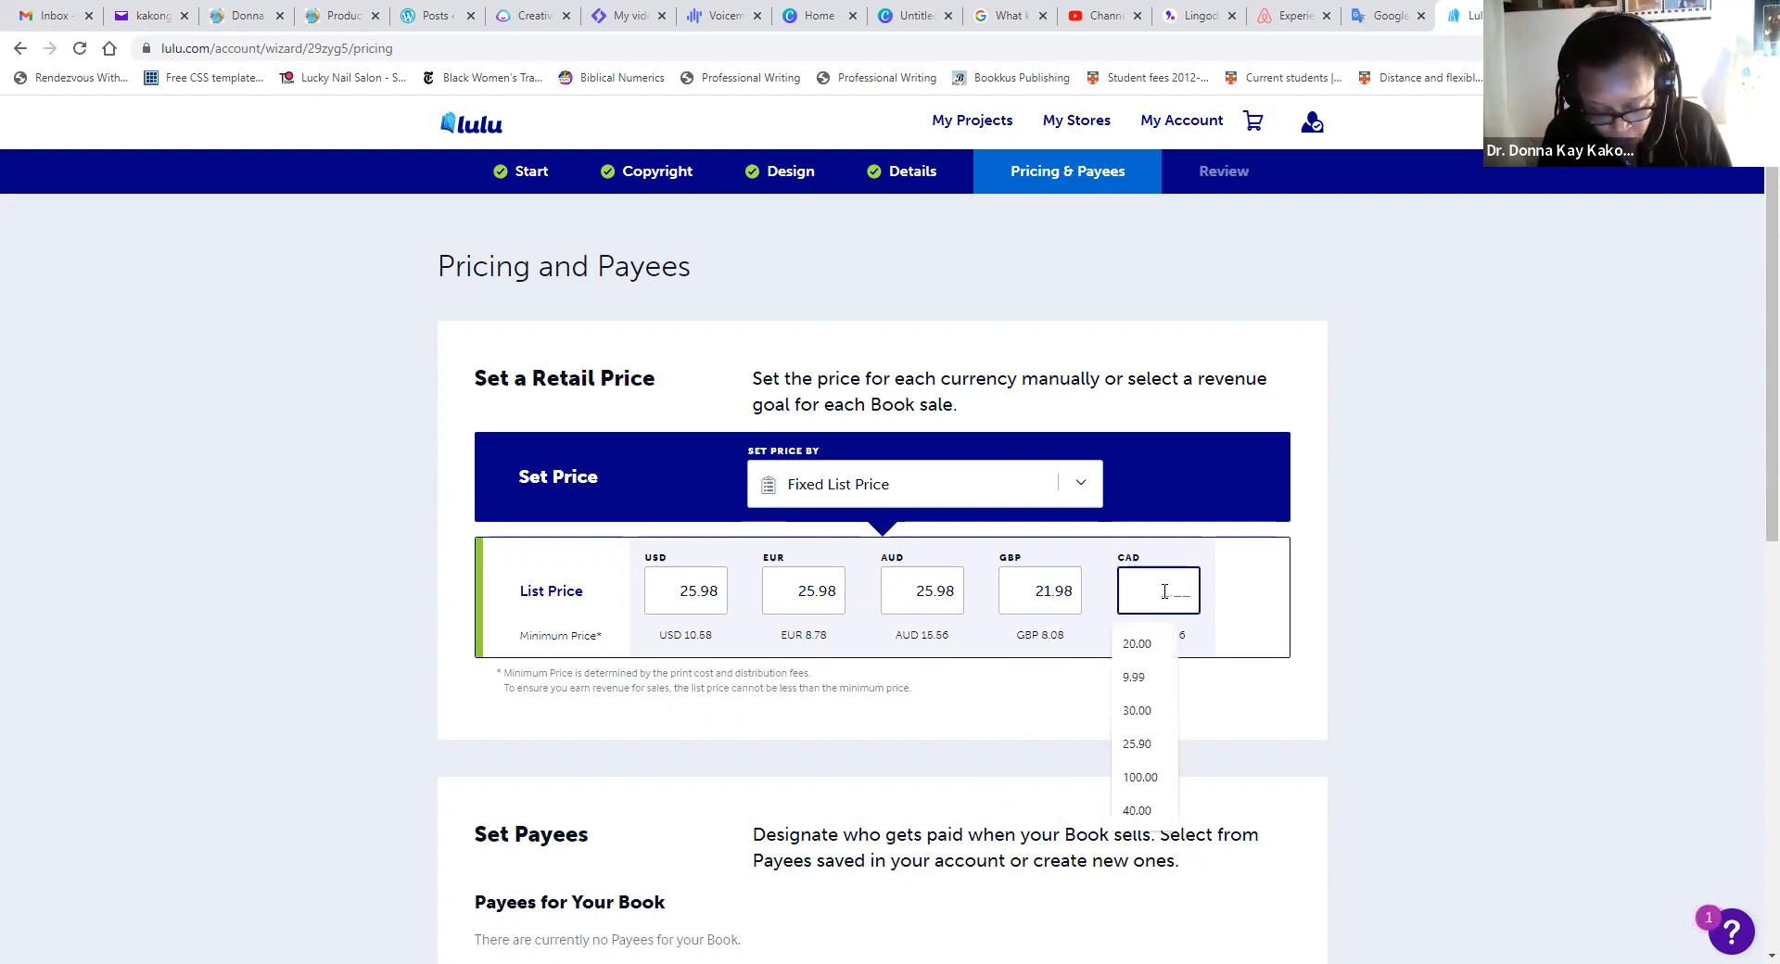
text(21.98)
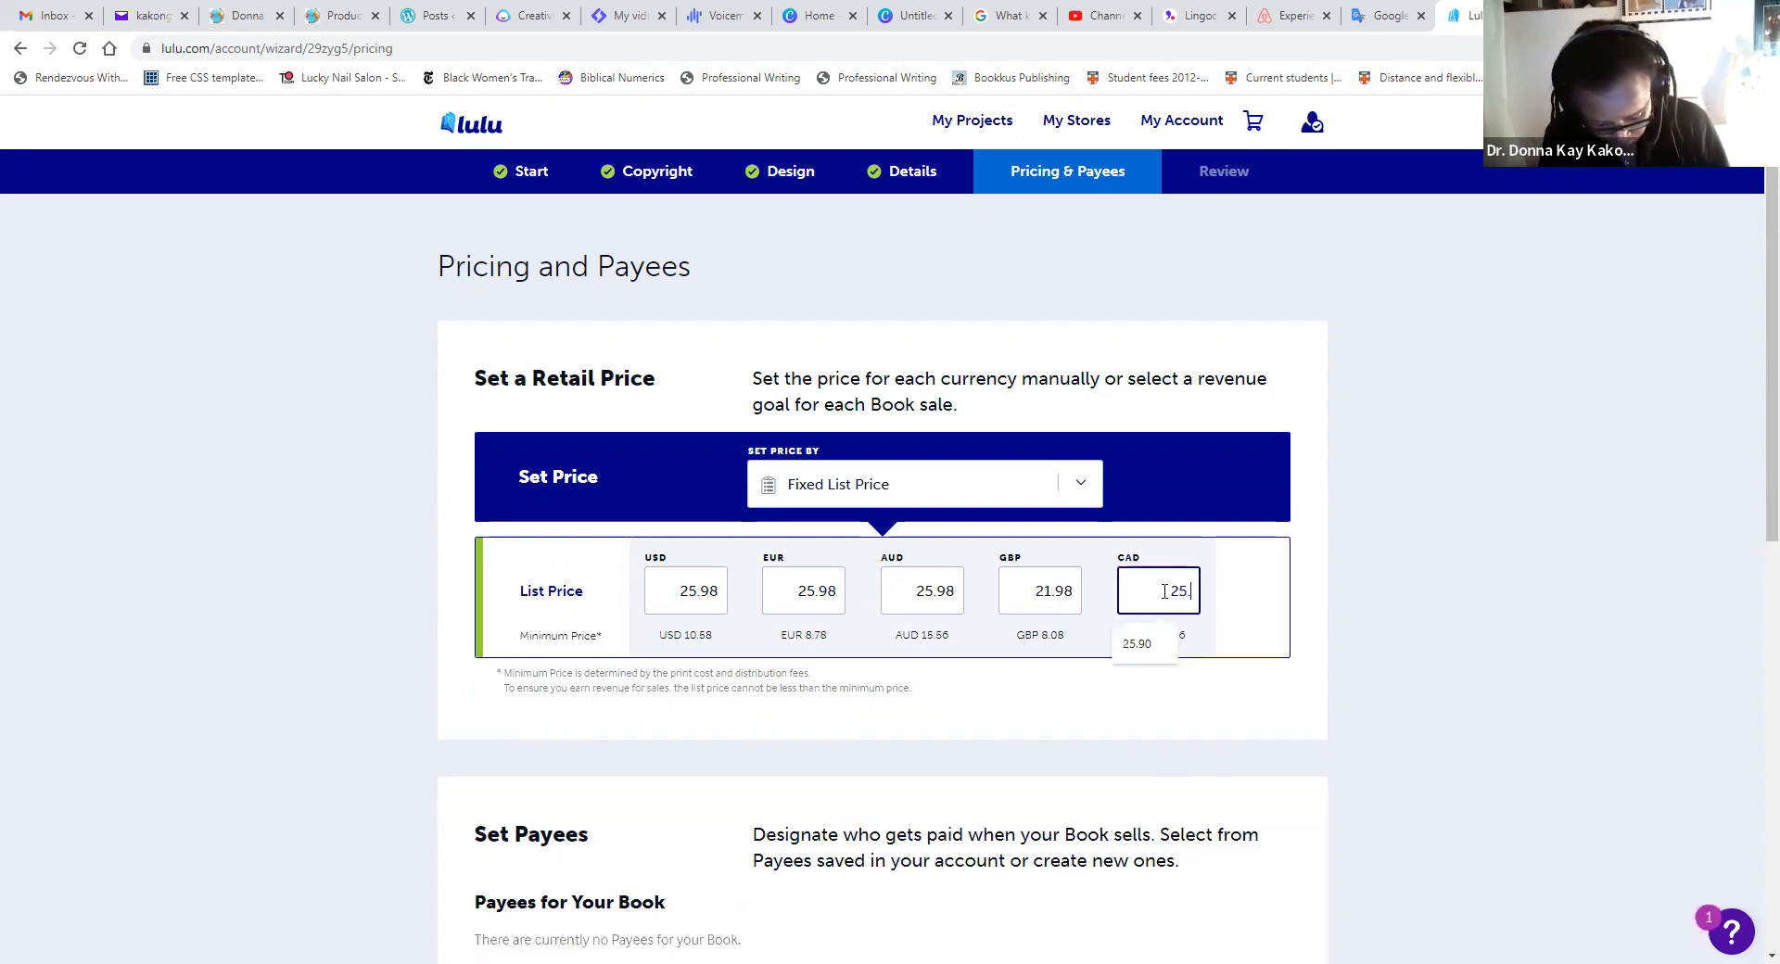
- Add the account's existing saved payee to the book
scroll(1117, 622, down, 4)
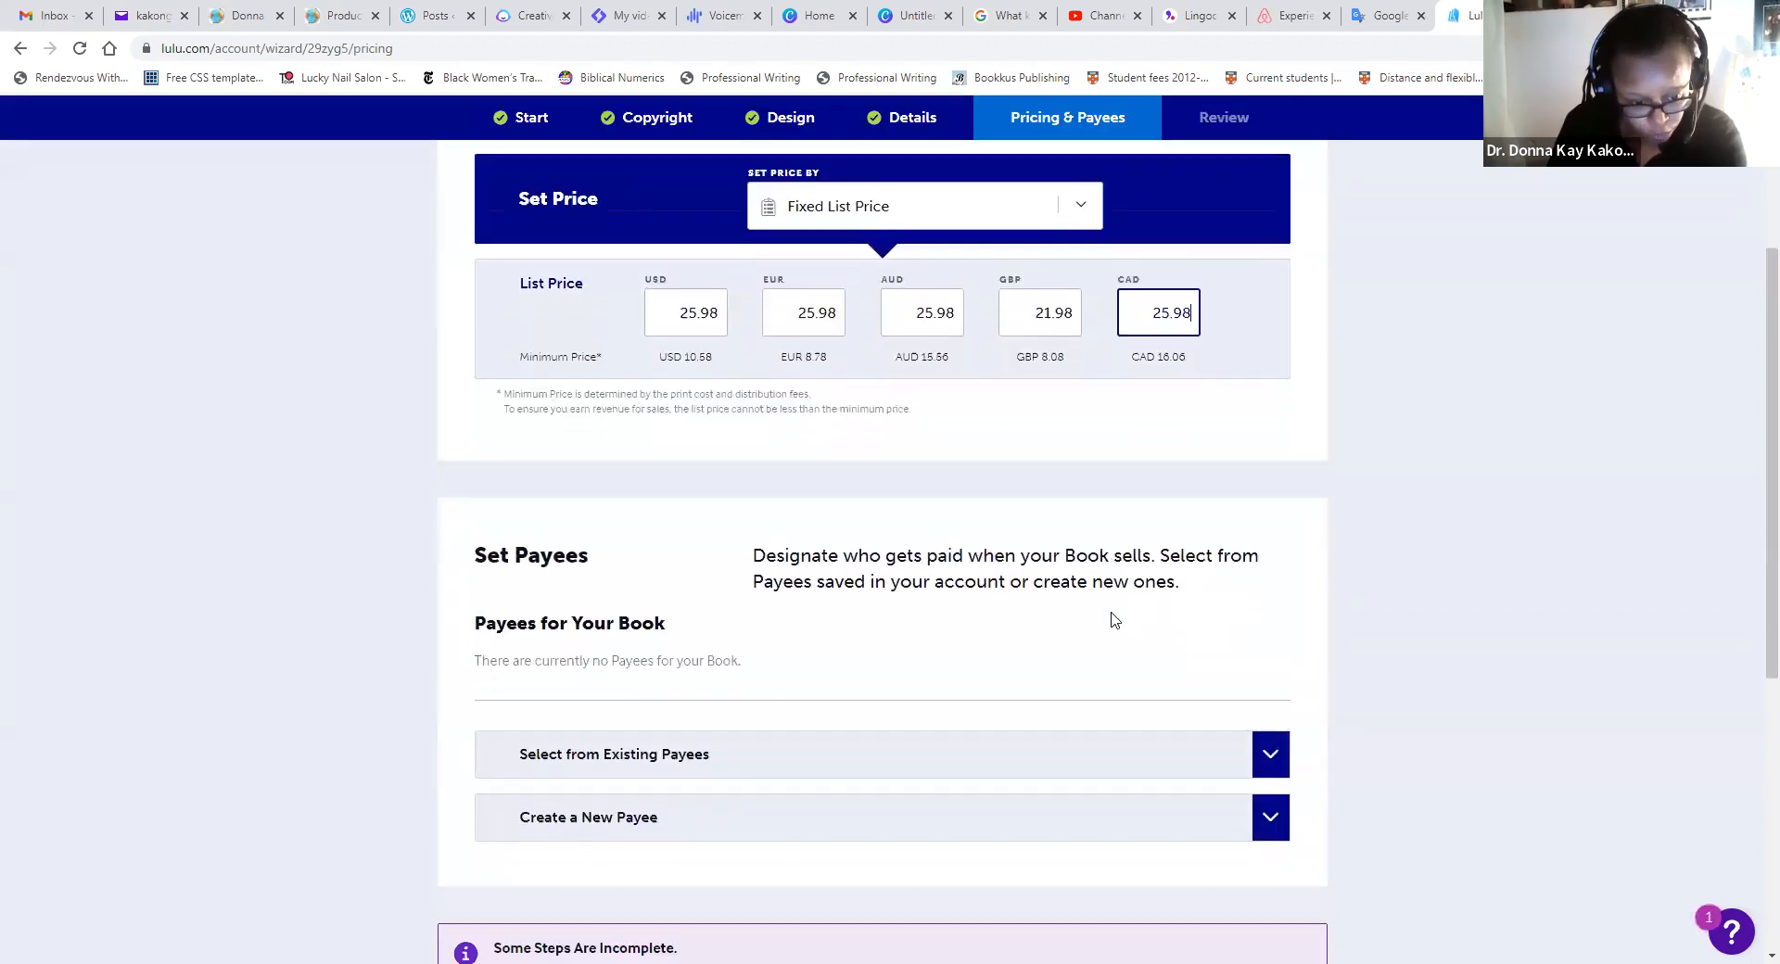
scroll(1196, 728, down, 1)
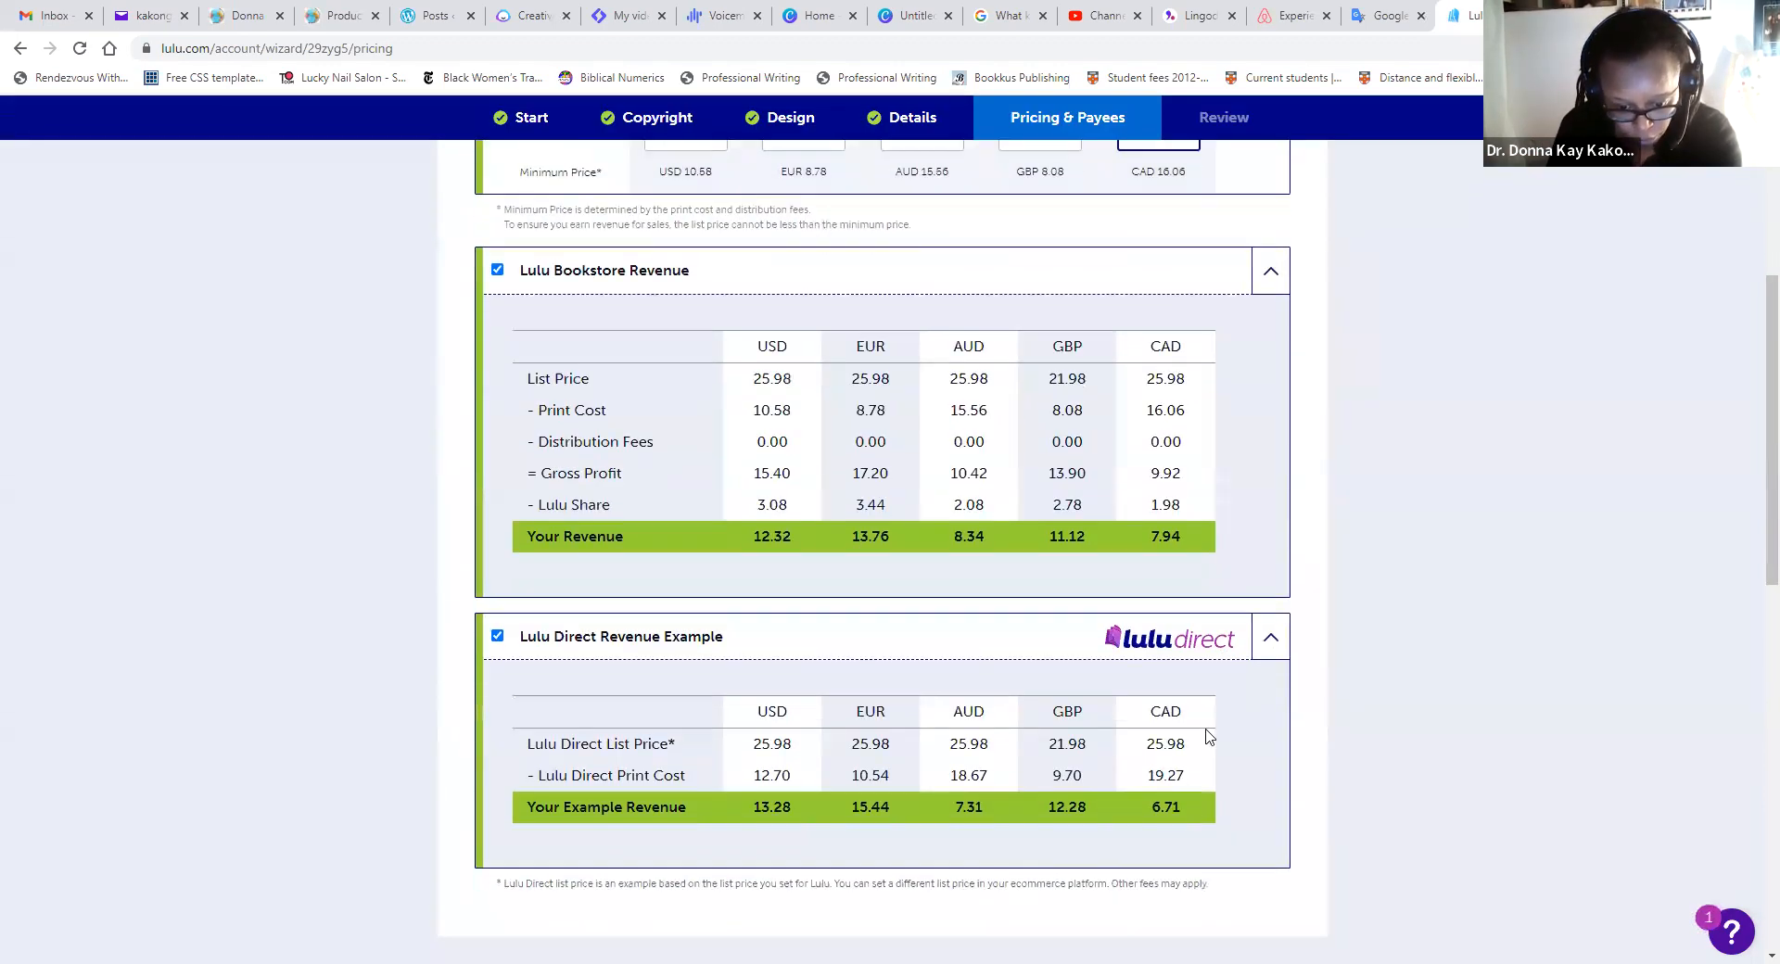
scroll(937, 755, down, 4)
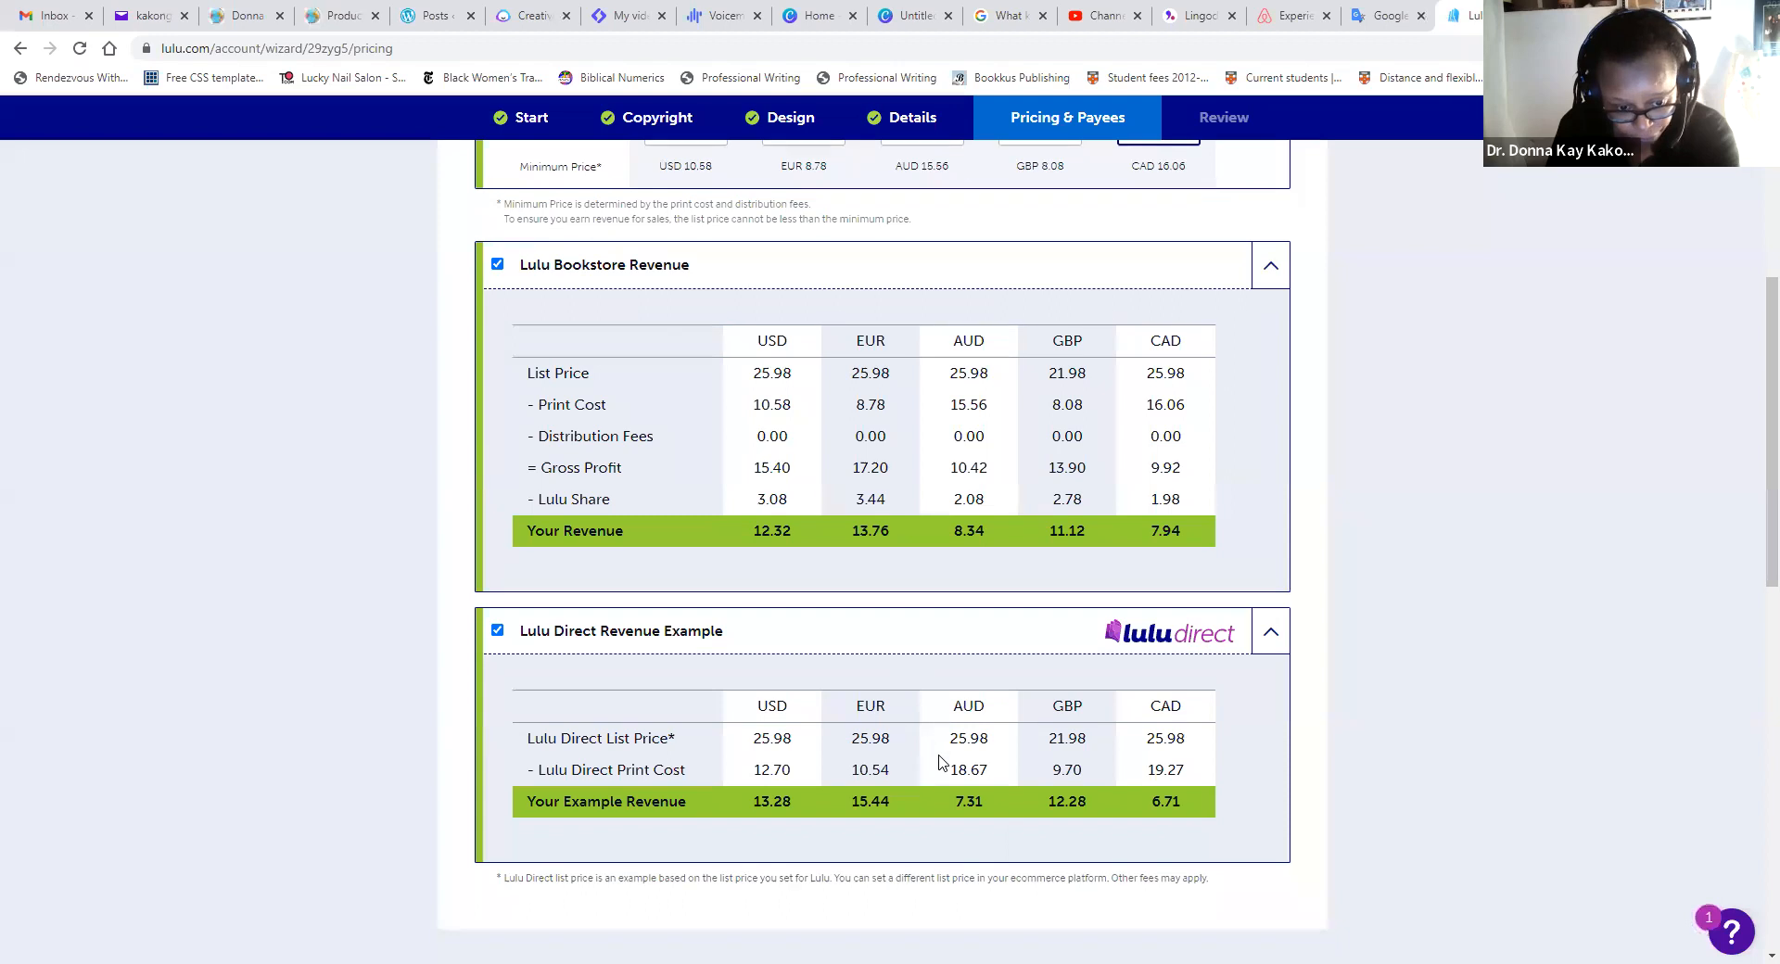
scroll(1020, 747, down, 2)
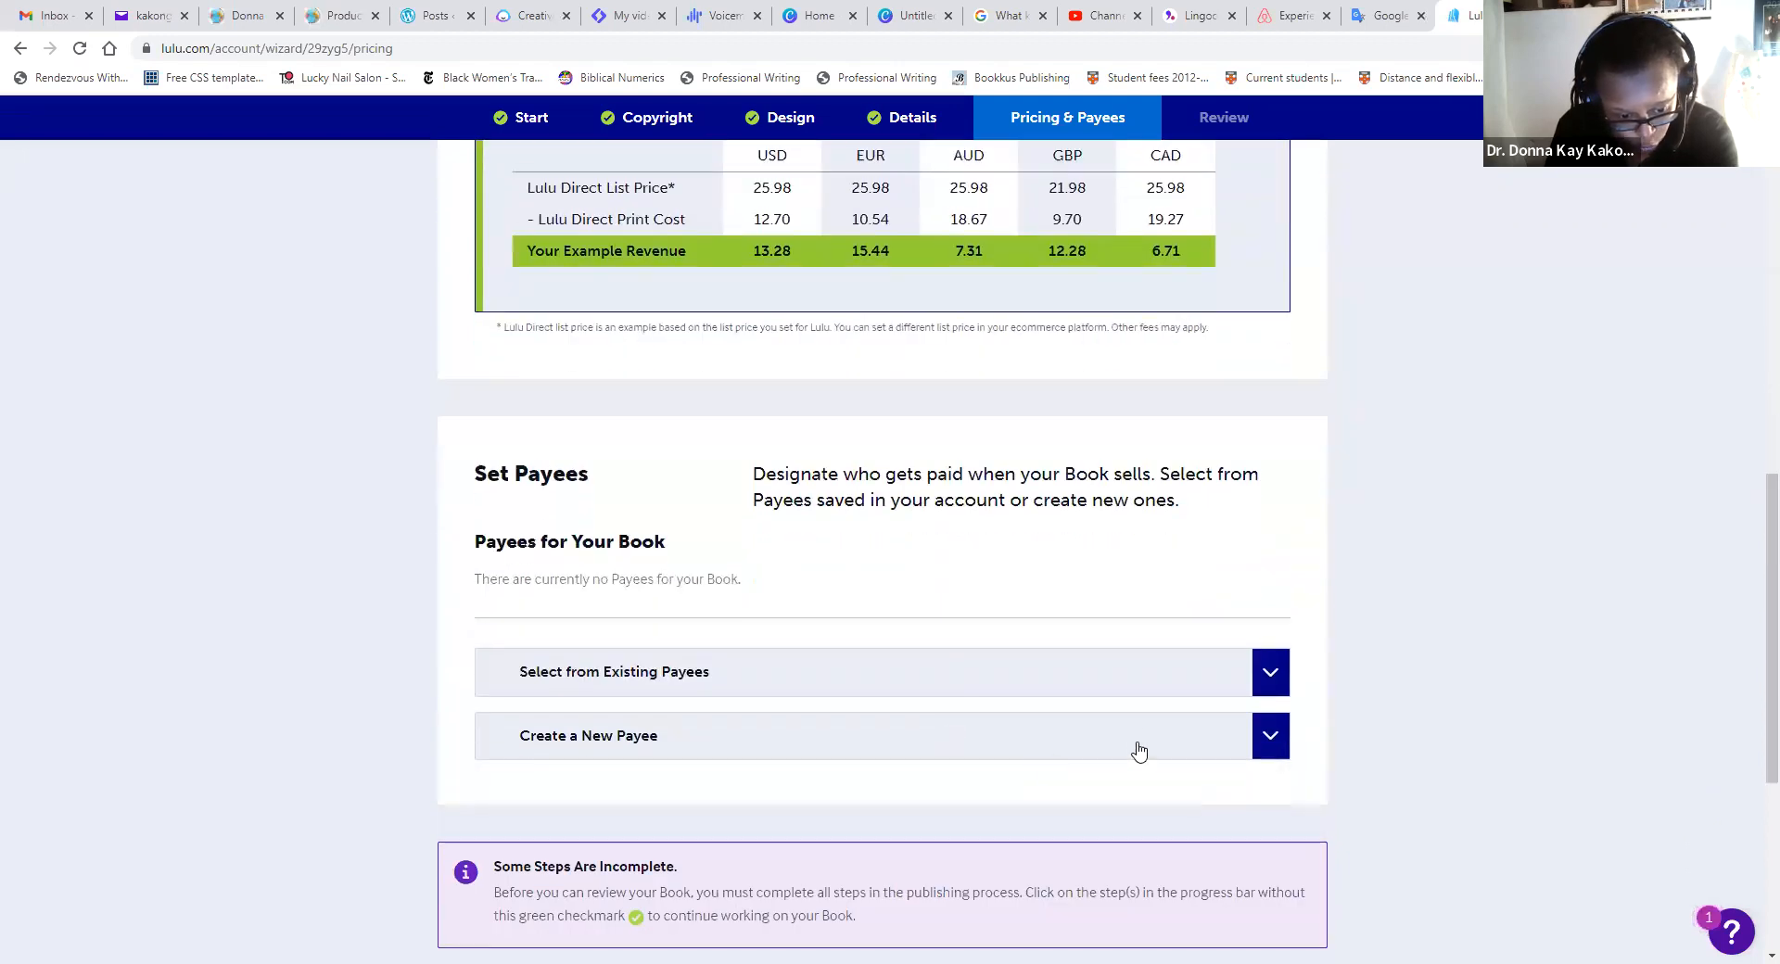
click(1267, 676)
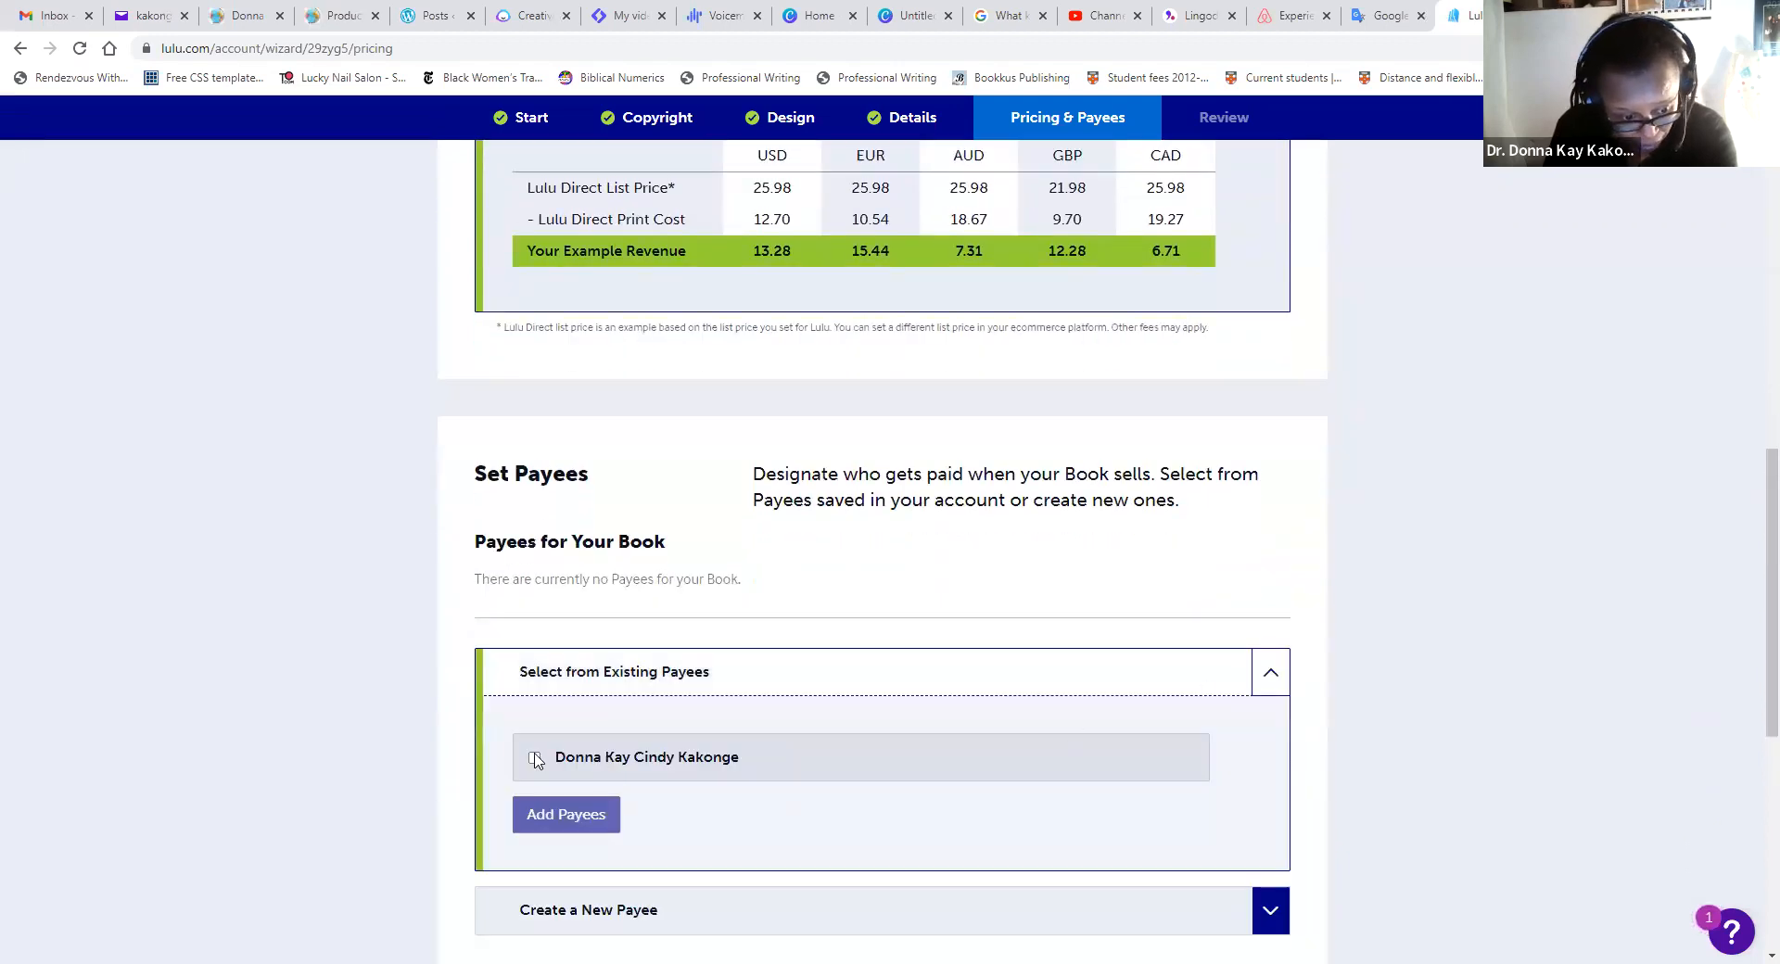
click(538, 771)
click(566, 816)
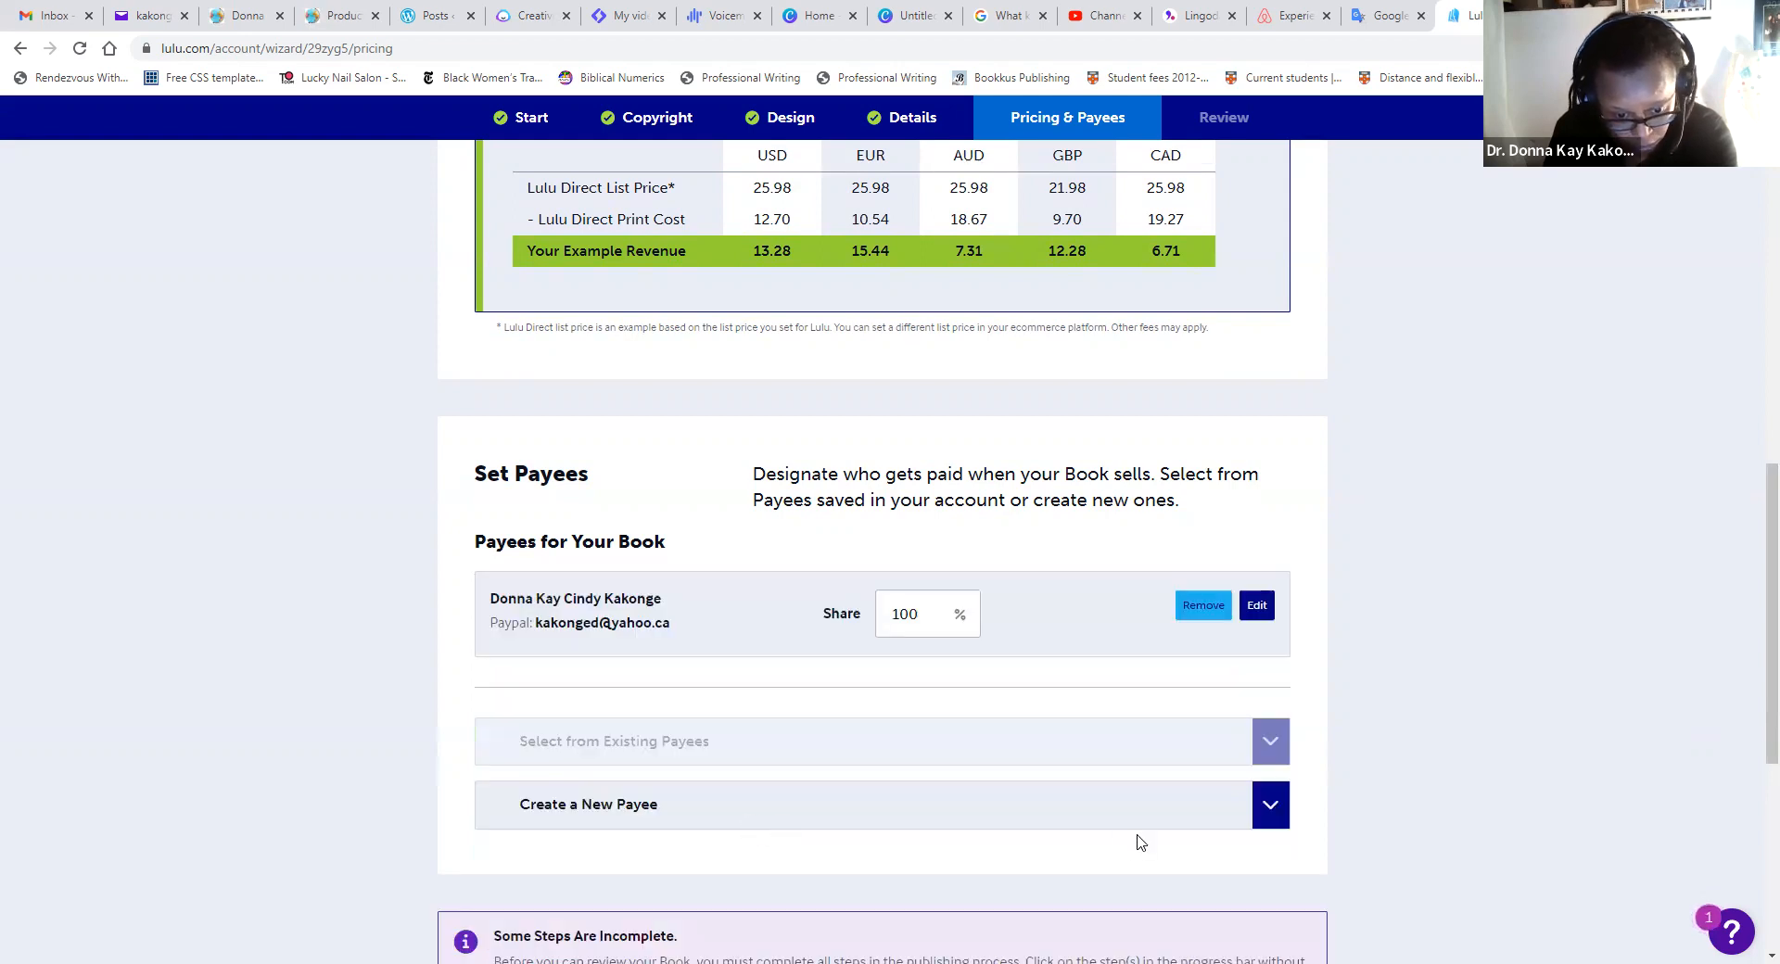
- Continue to the final review, look through the book's details, and confirm and publish it
scroll(1141, 842, down, 3)
scroll(1090, 800, up, 1)
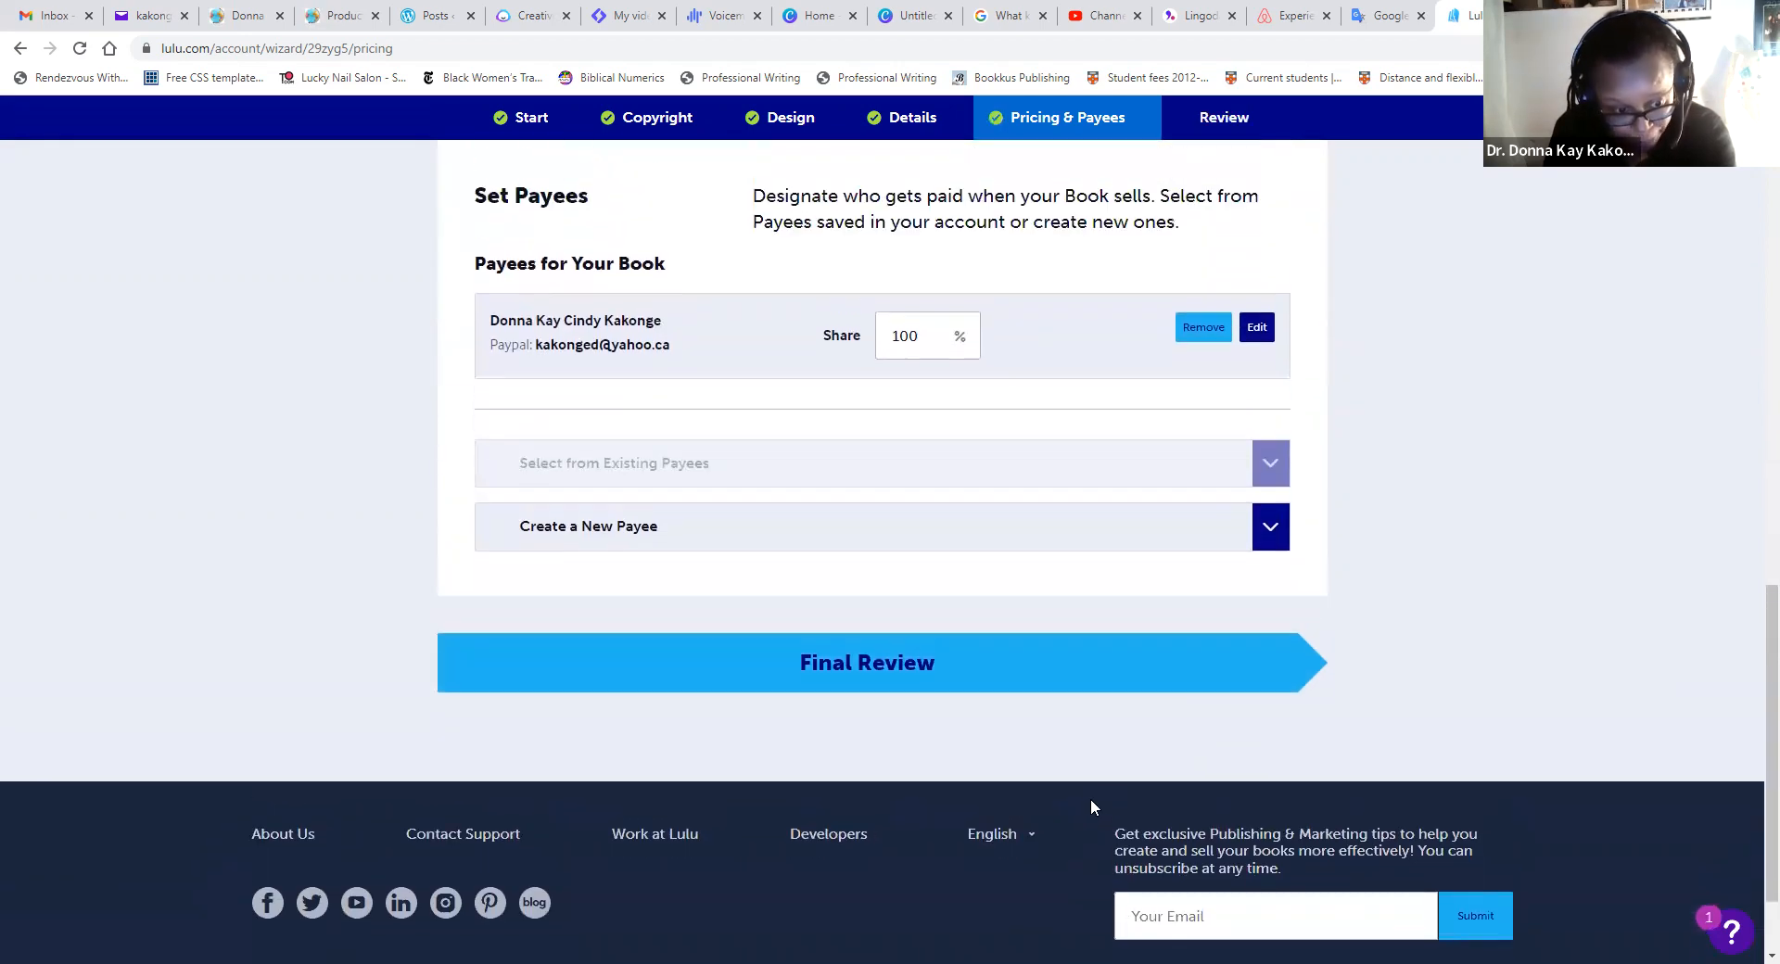
click(911, 680)
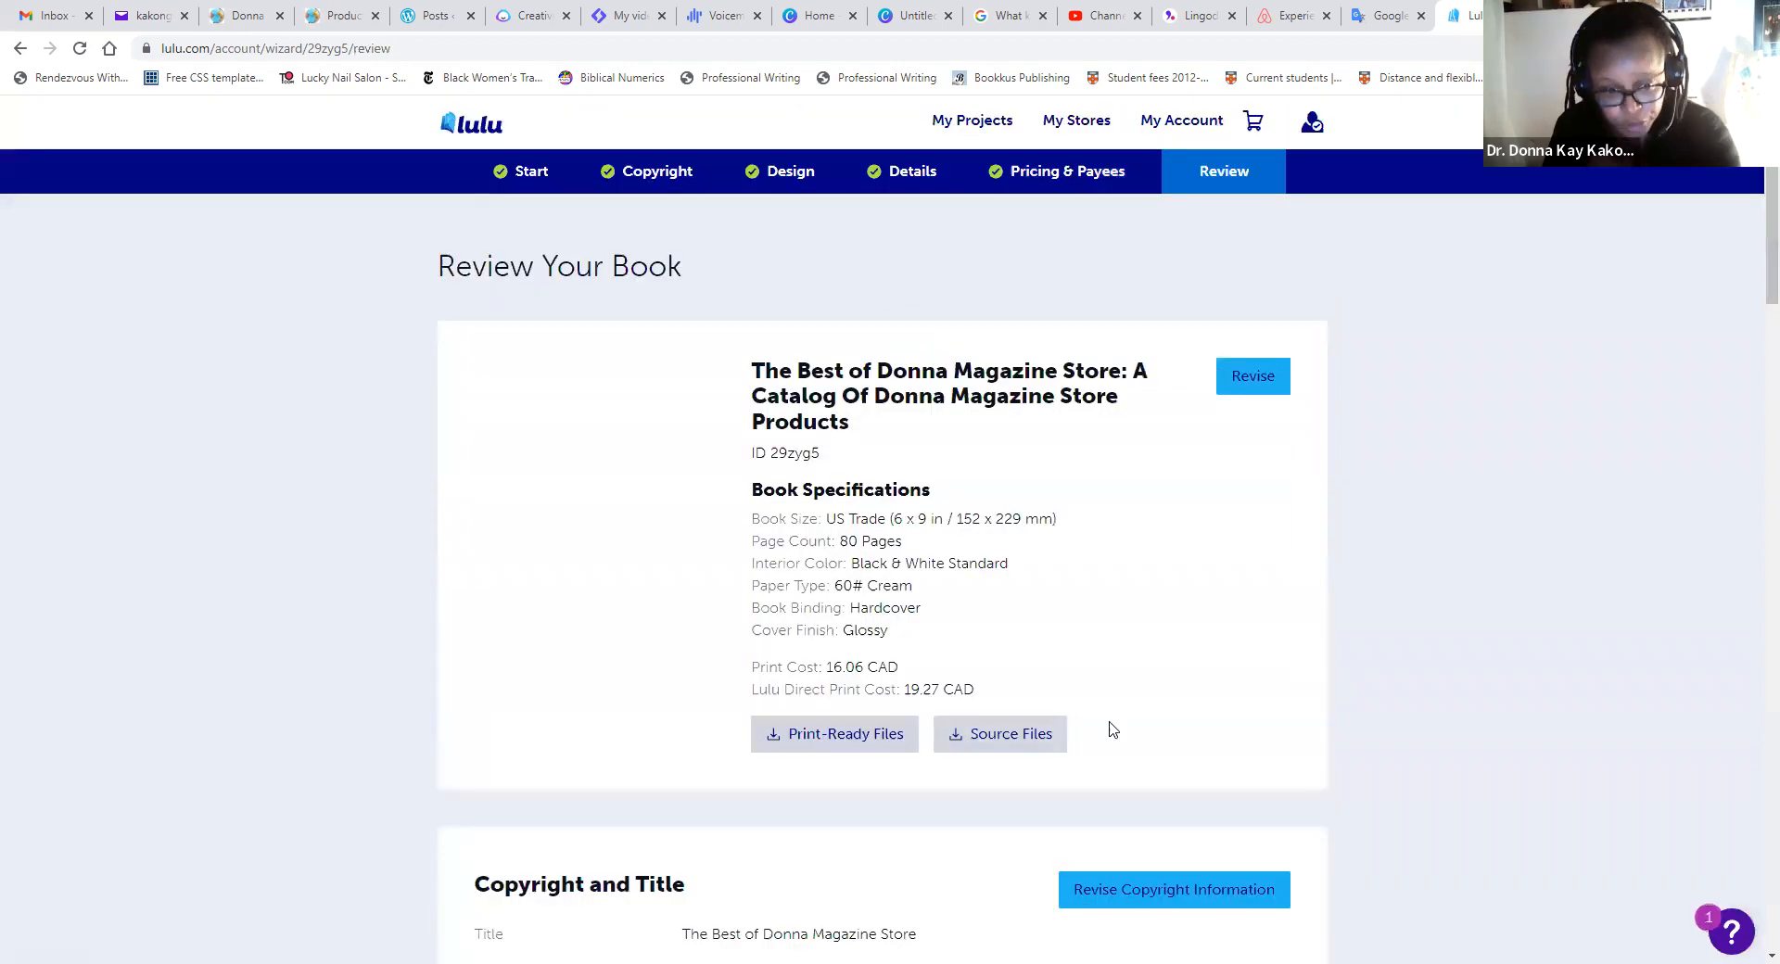
scroll(1113, 732, down, 20)
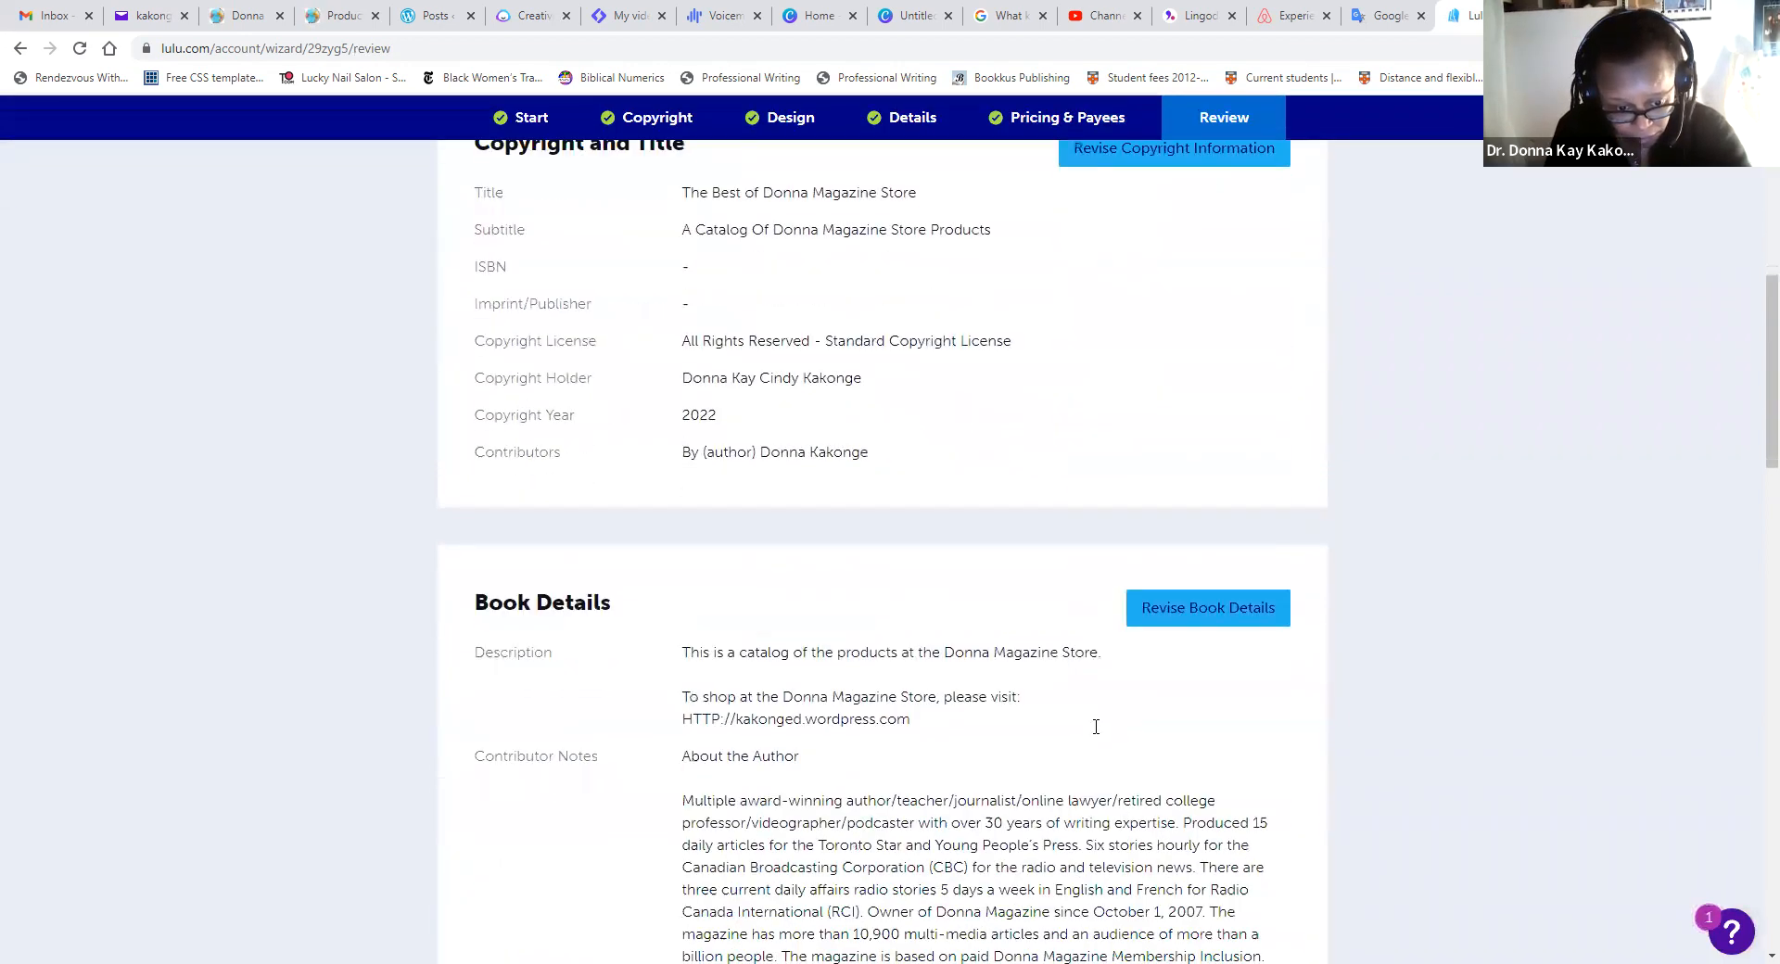
scroll(1054, 730, down, 12)
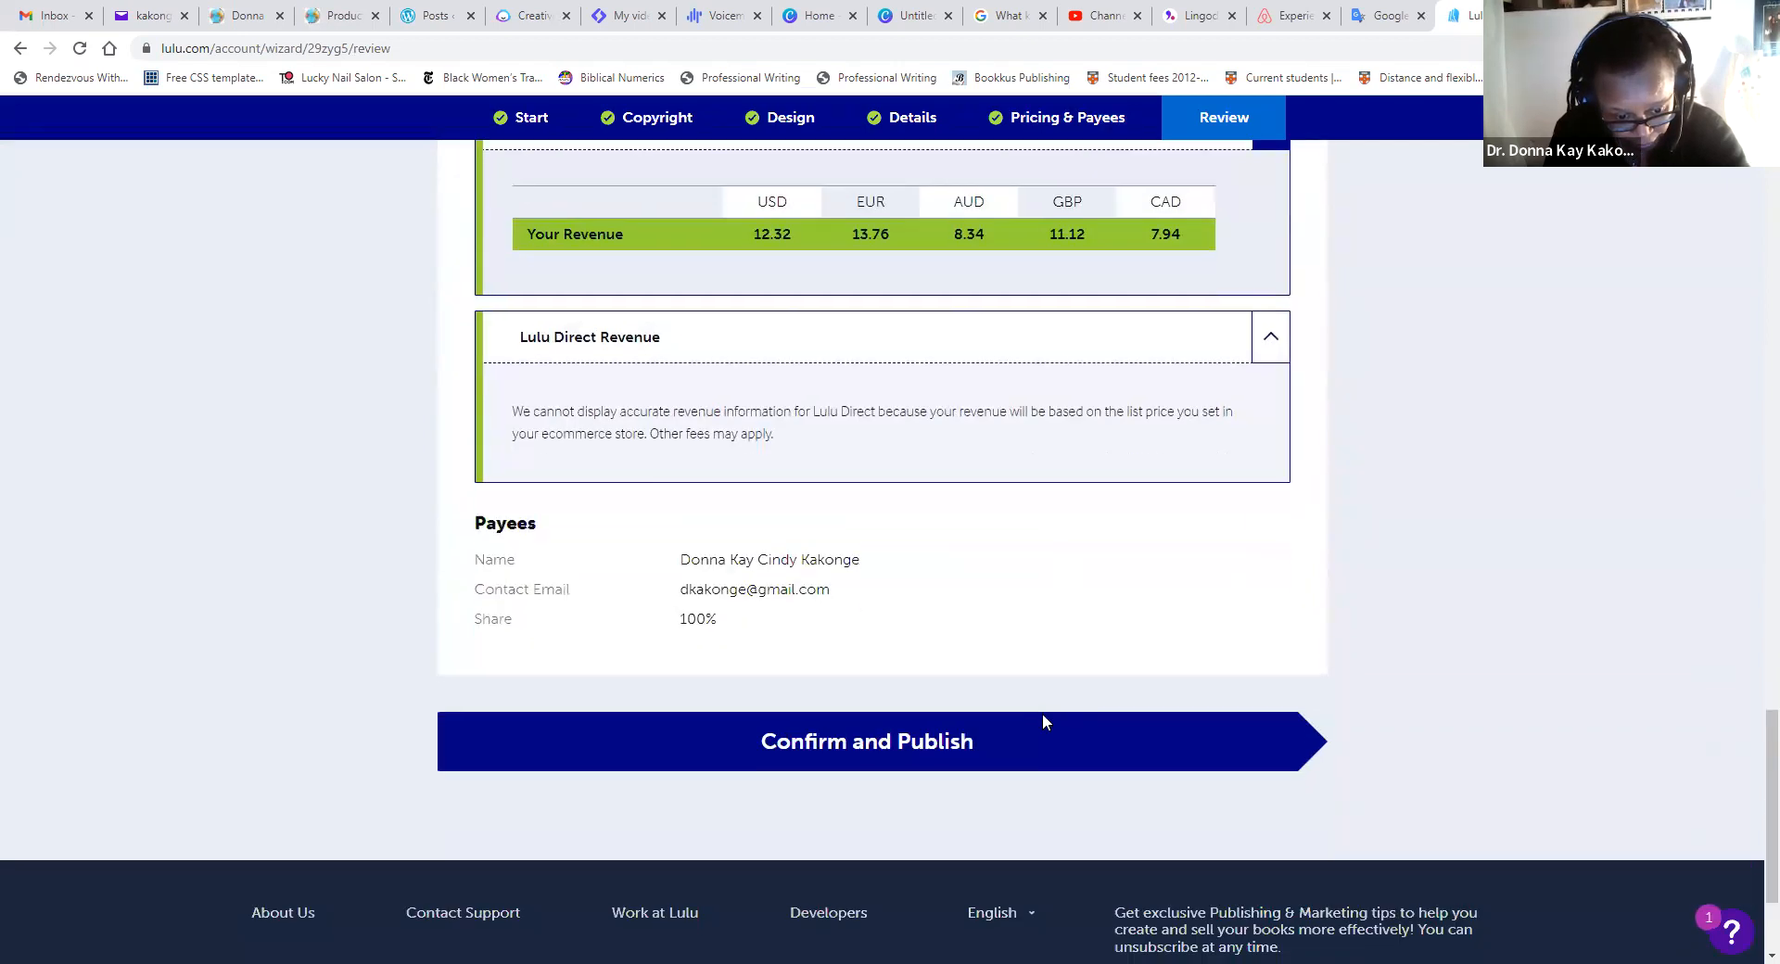
scroll(1043, 709, up, 2)
click(944, 733)
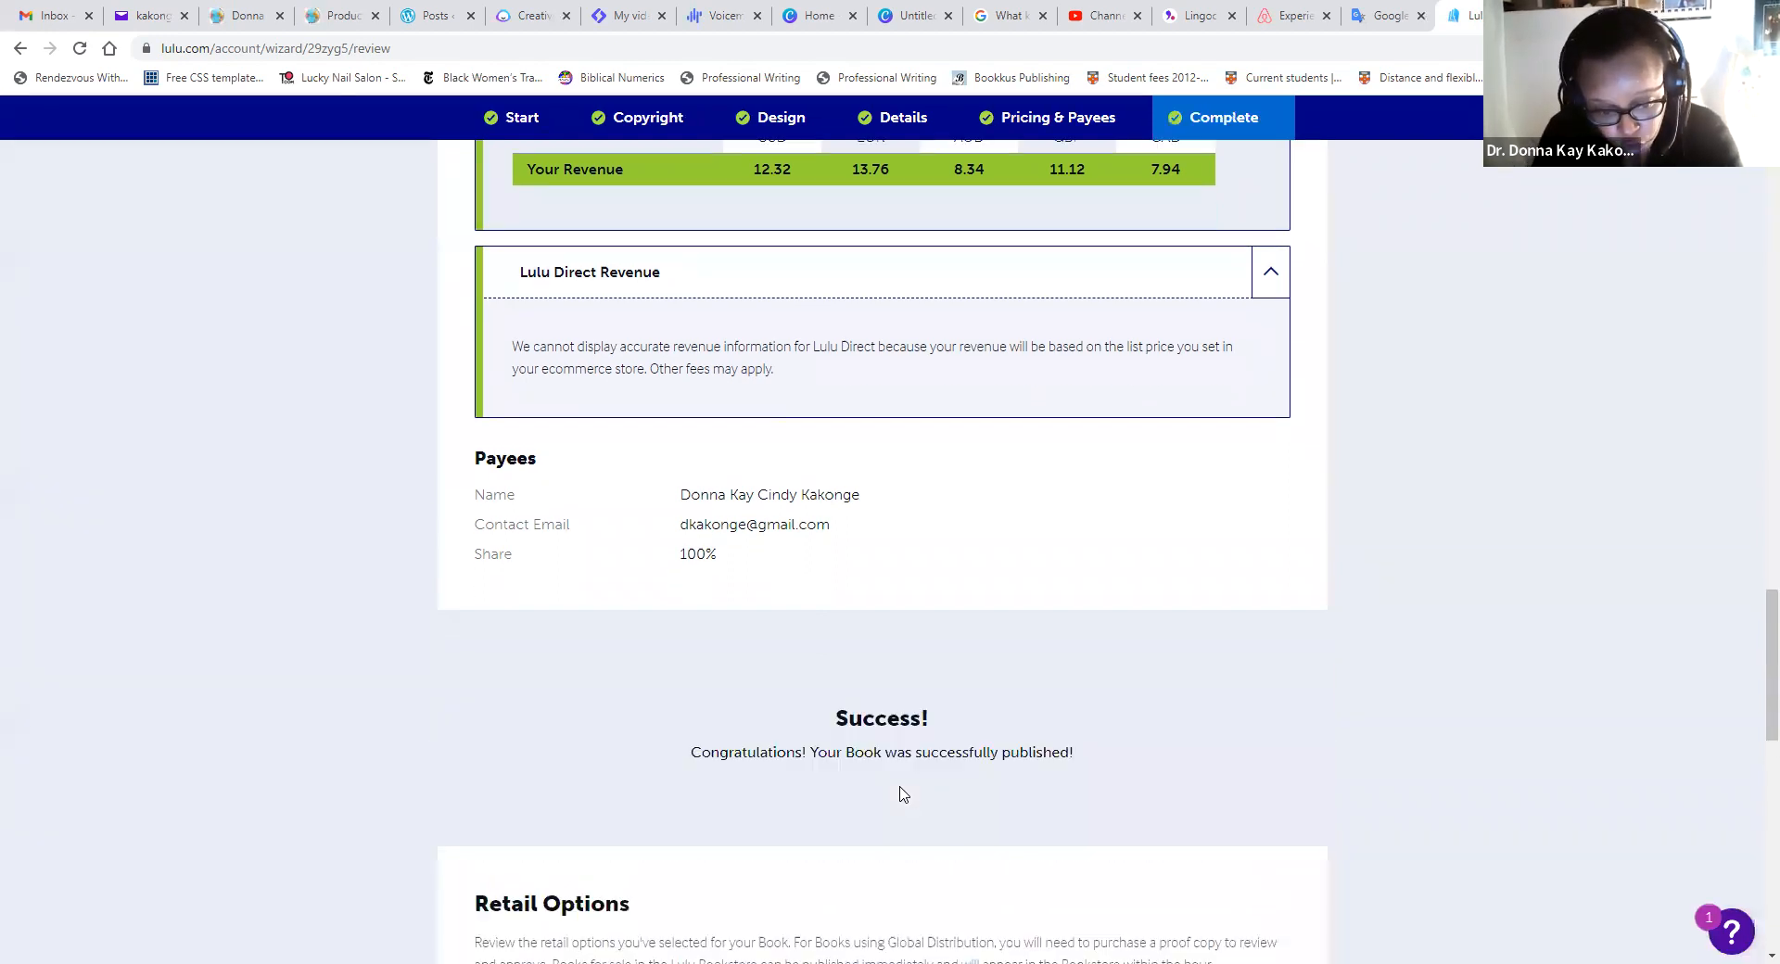
- Change the book's Lulu Bookstore retail option to General Access and apply the change
scroll(761, 795, down, 2)
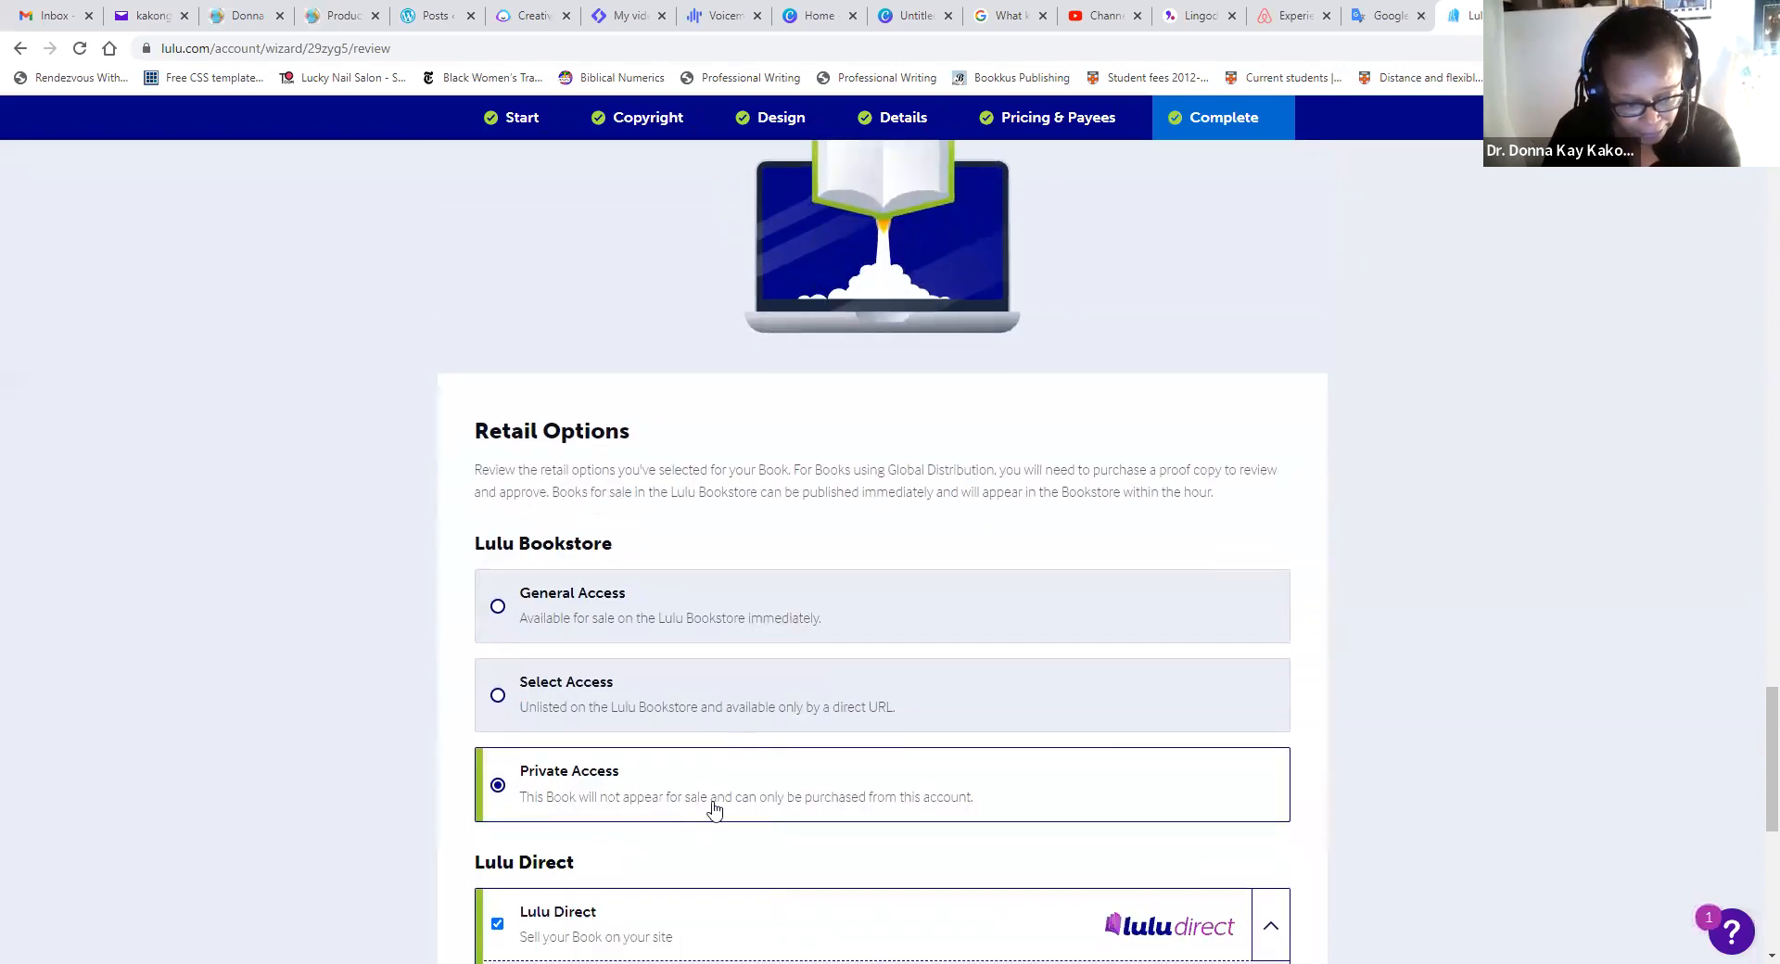
scroll(687, 813, down, 2)
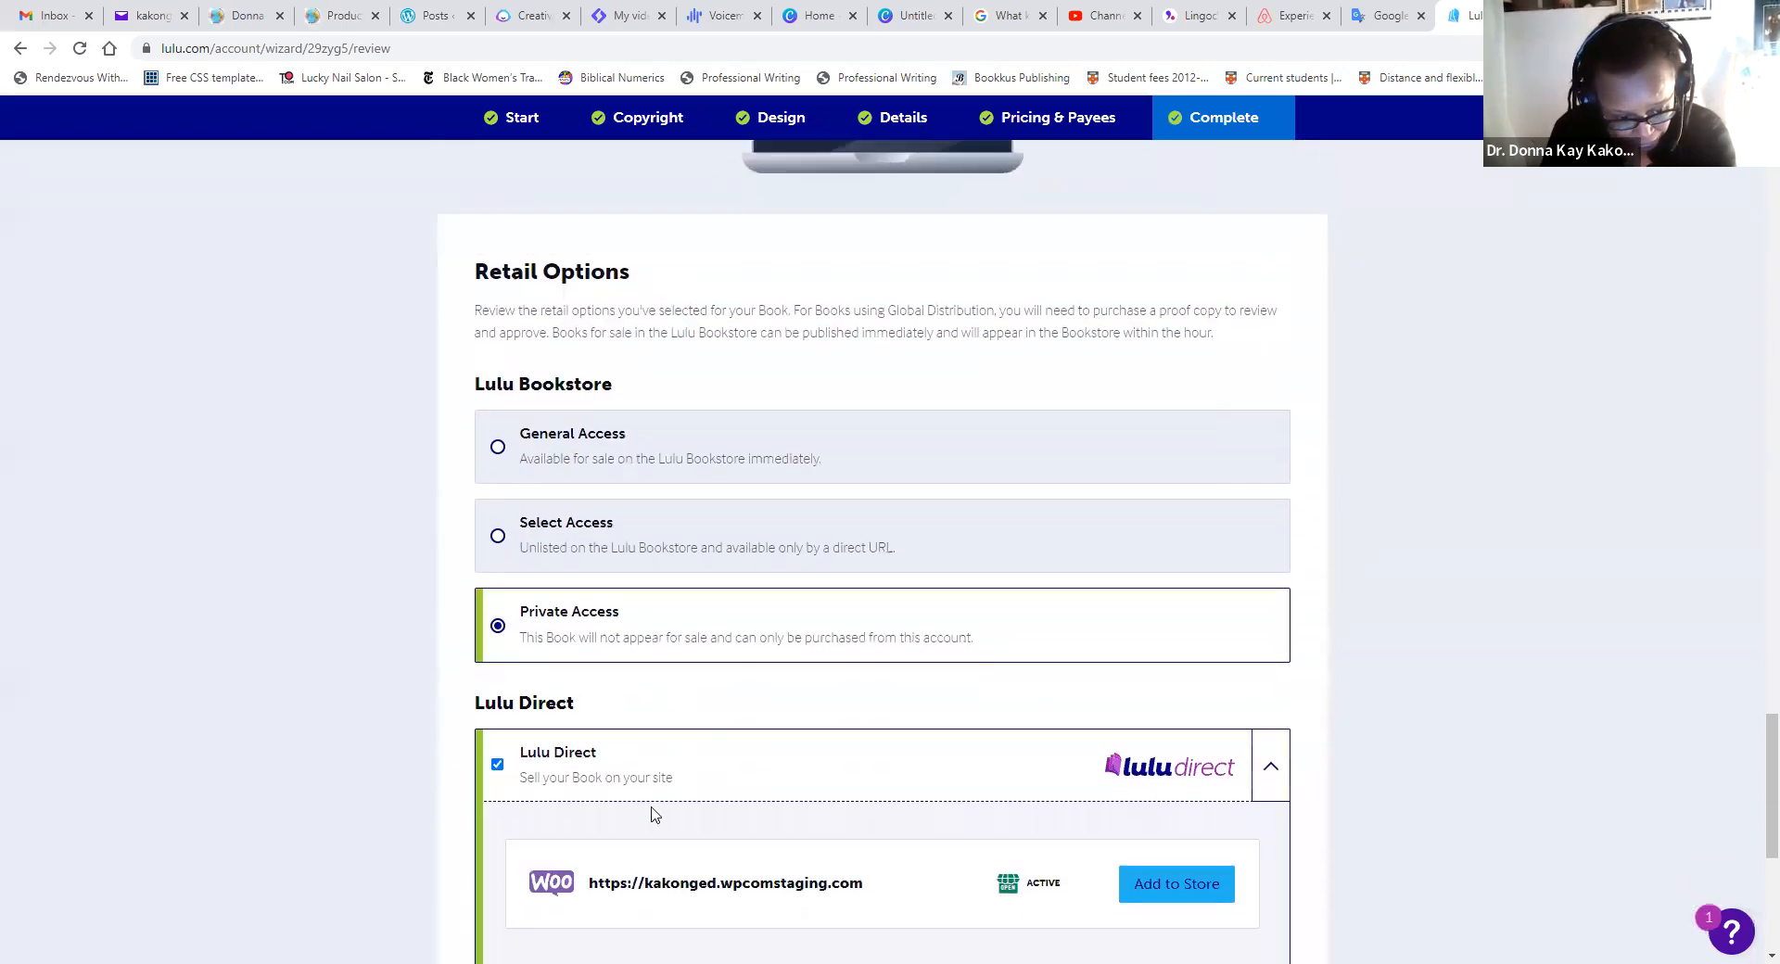
click(498, 422)
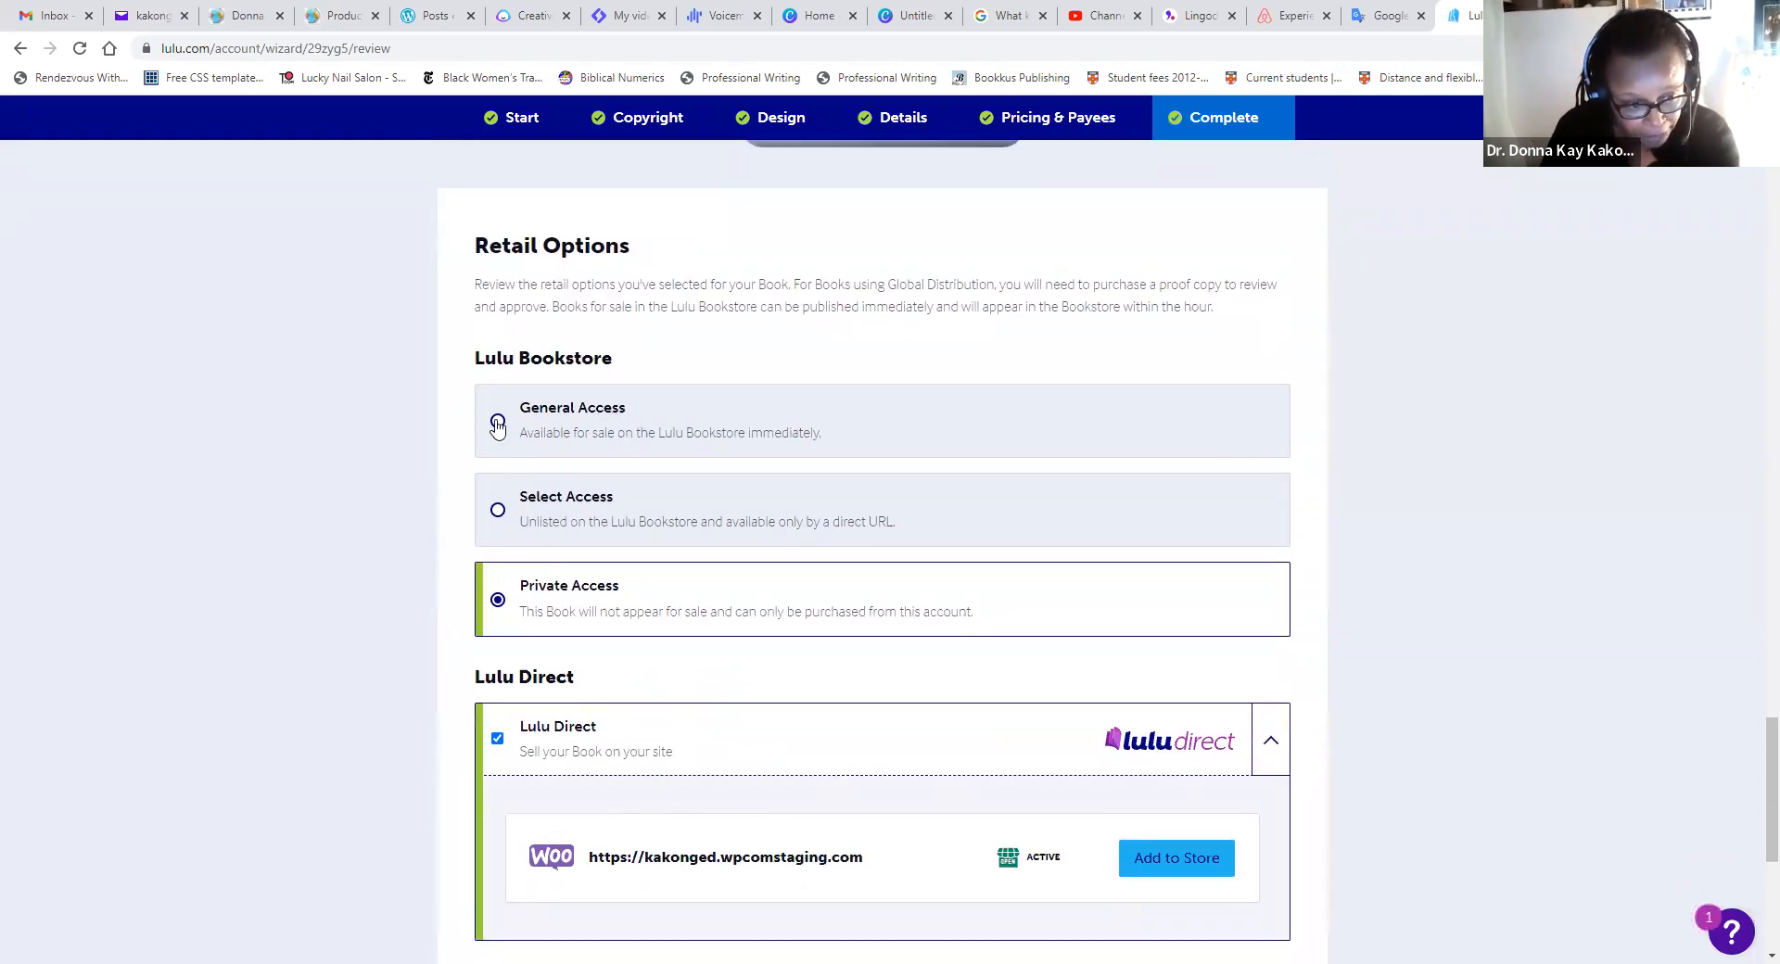
click(1163, 504)
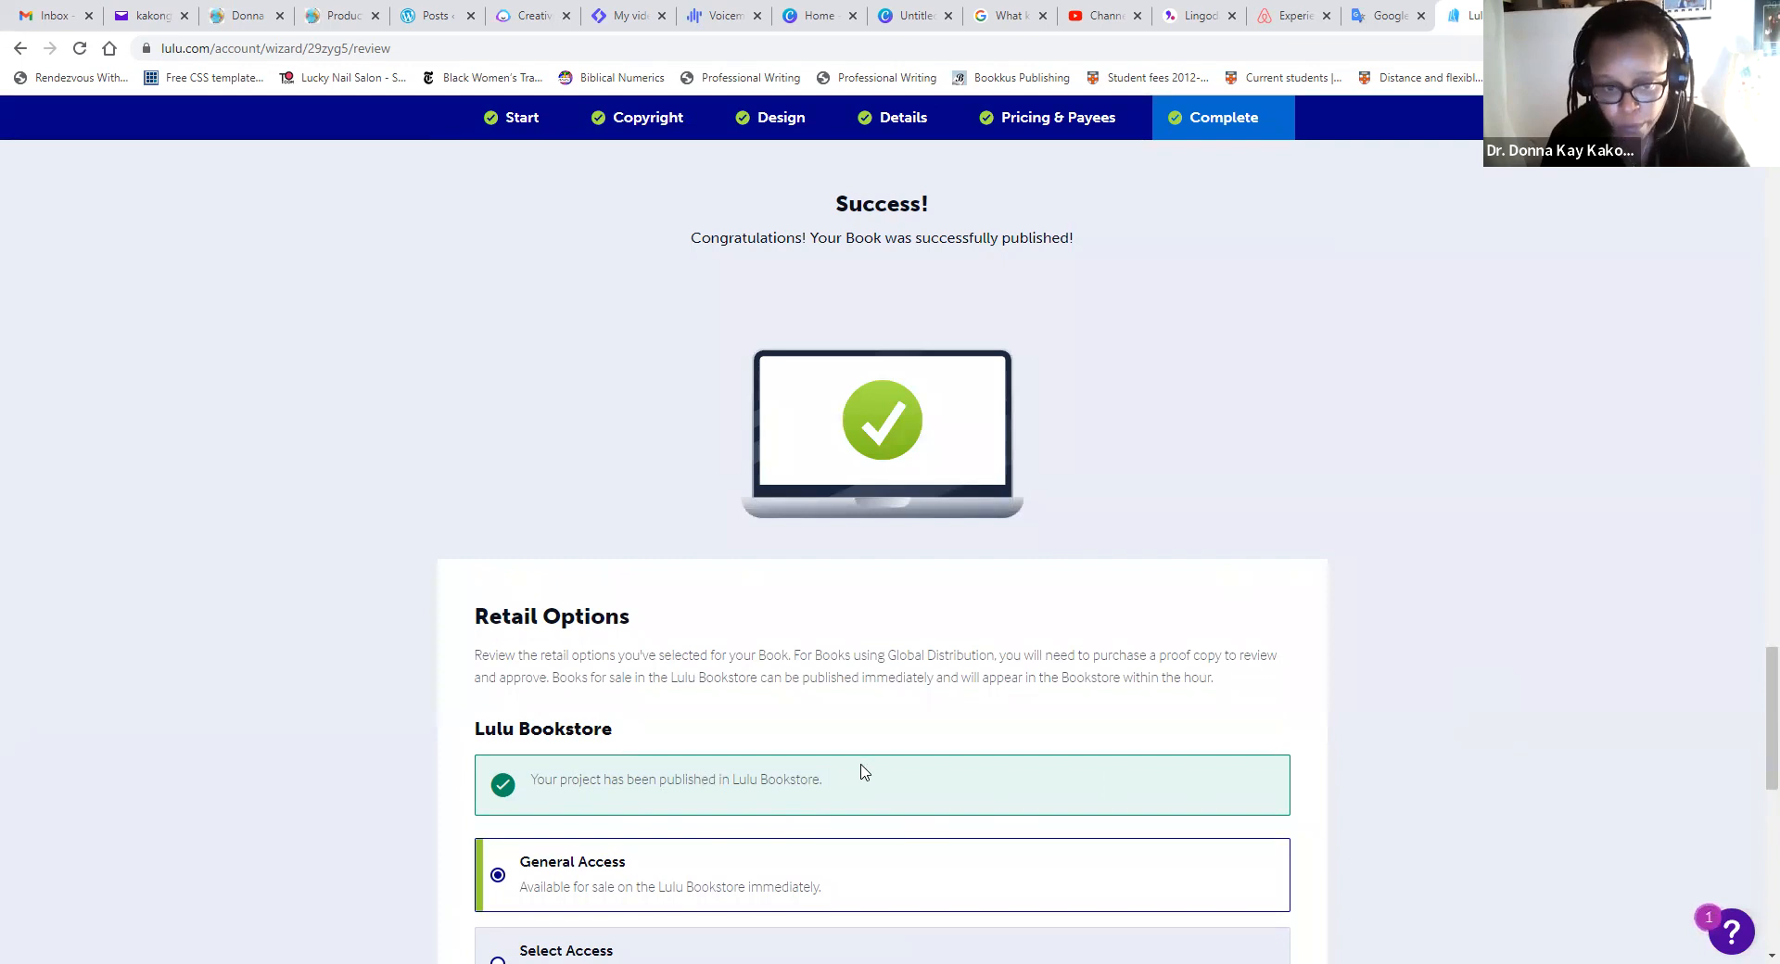
- Go to the overview of all projects and start creating a new project
scroll(1085, 306, up, 7)
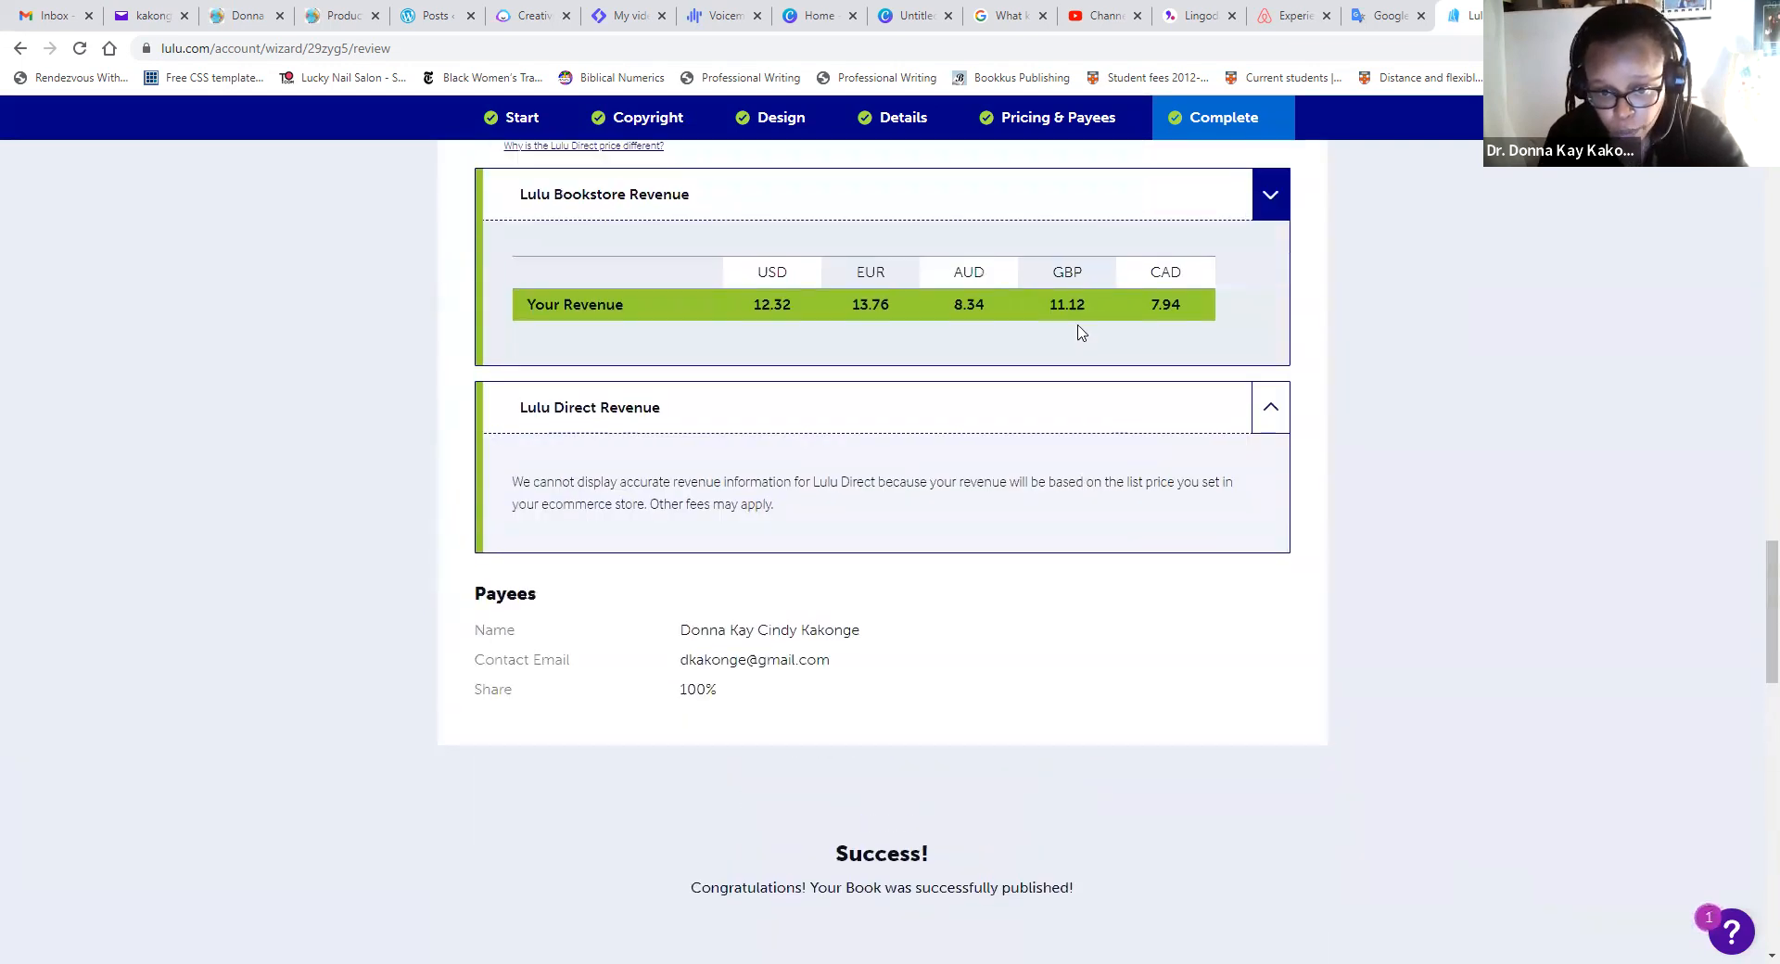
scroll(1082, 332, up, 4)
drag(1752, 595, 1752, 197)
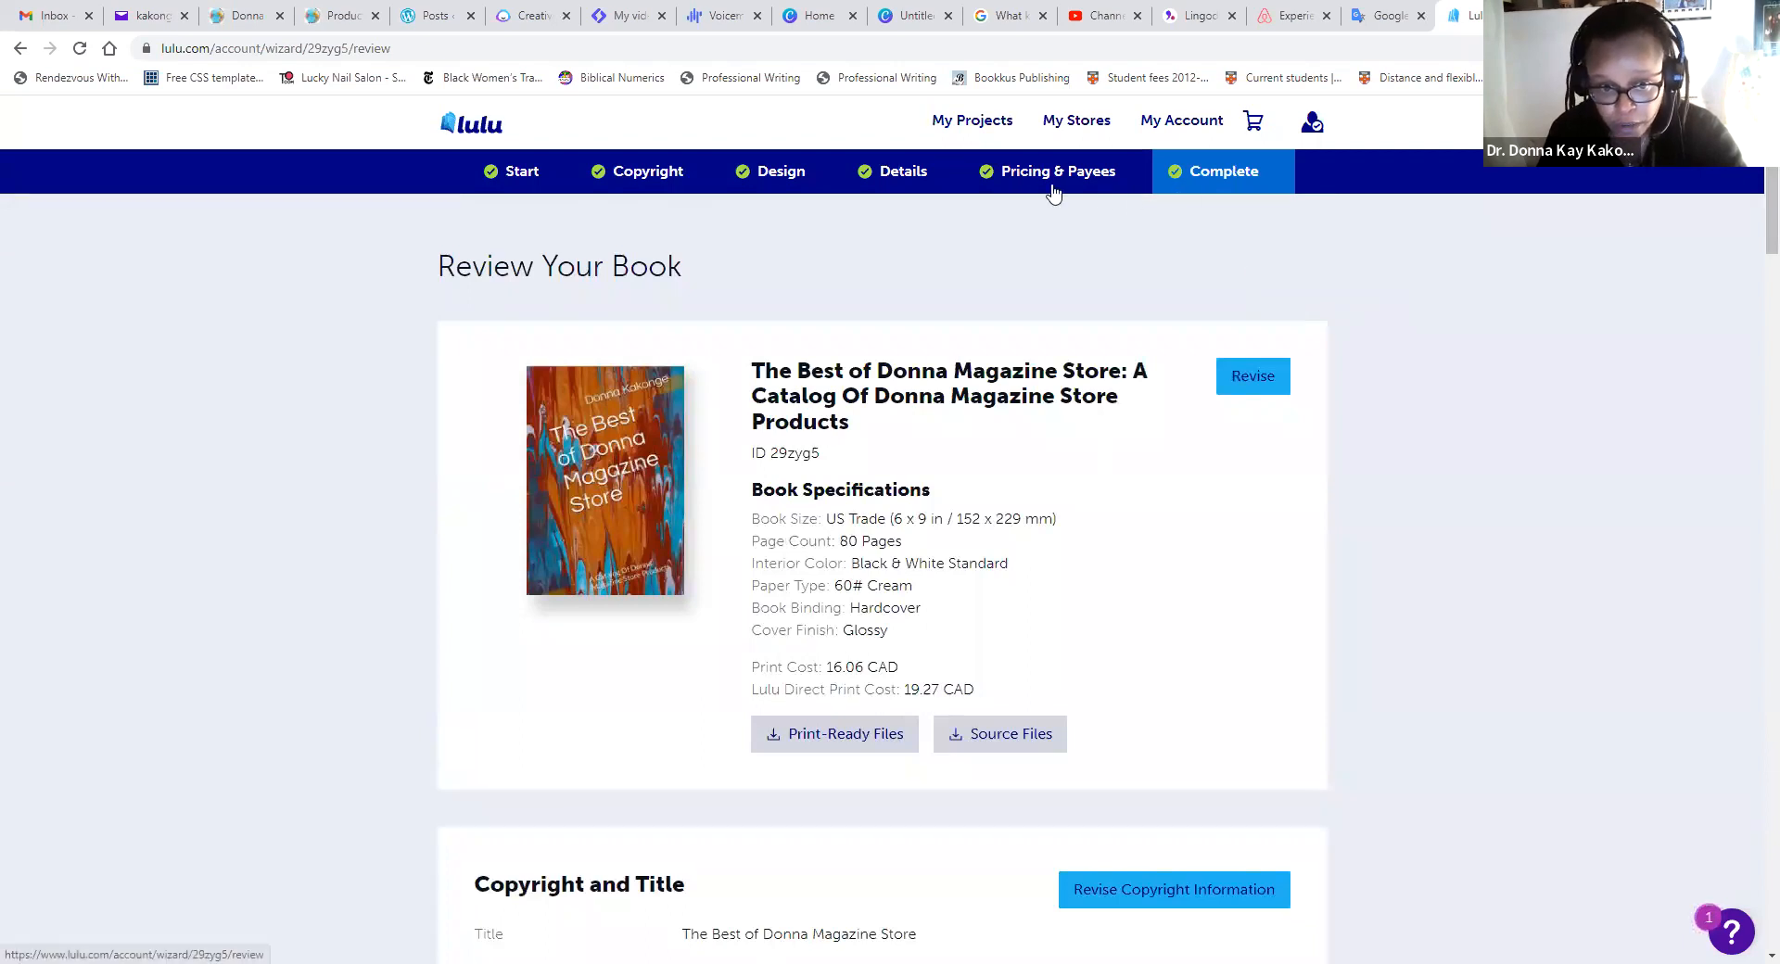
click(1006, 137)
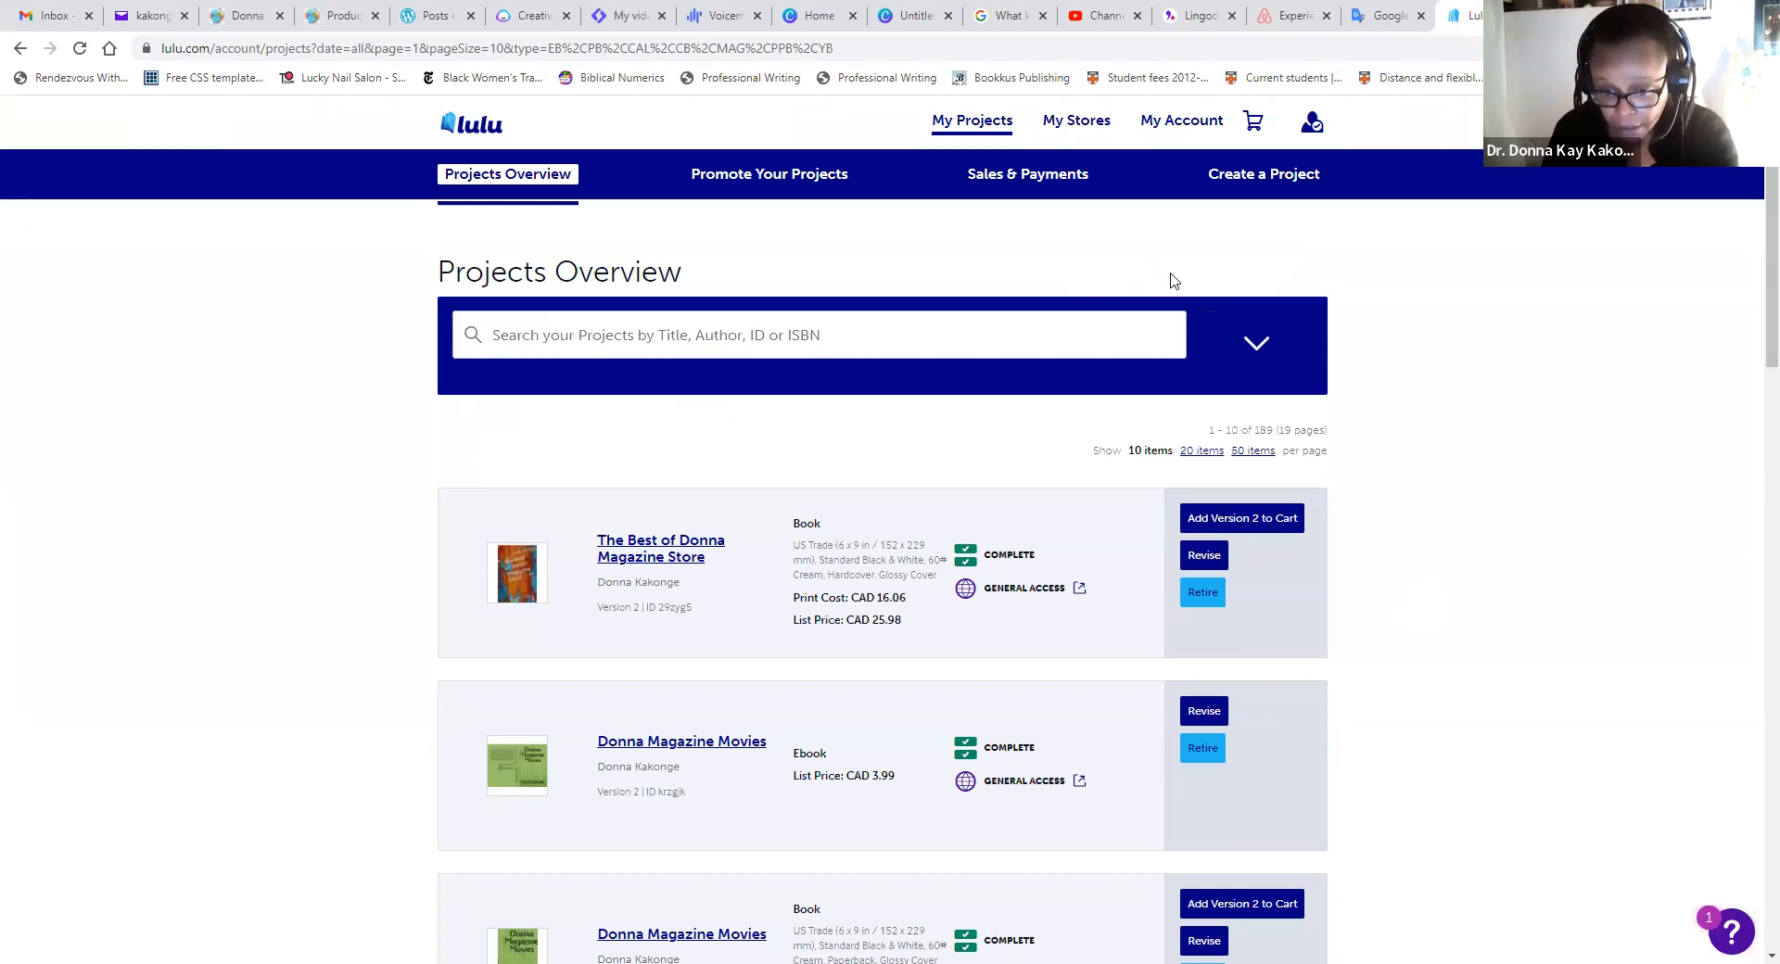
click(1264, 176)
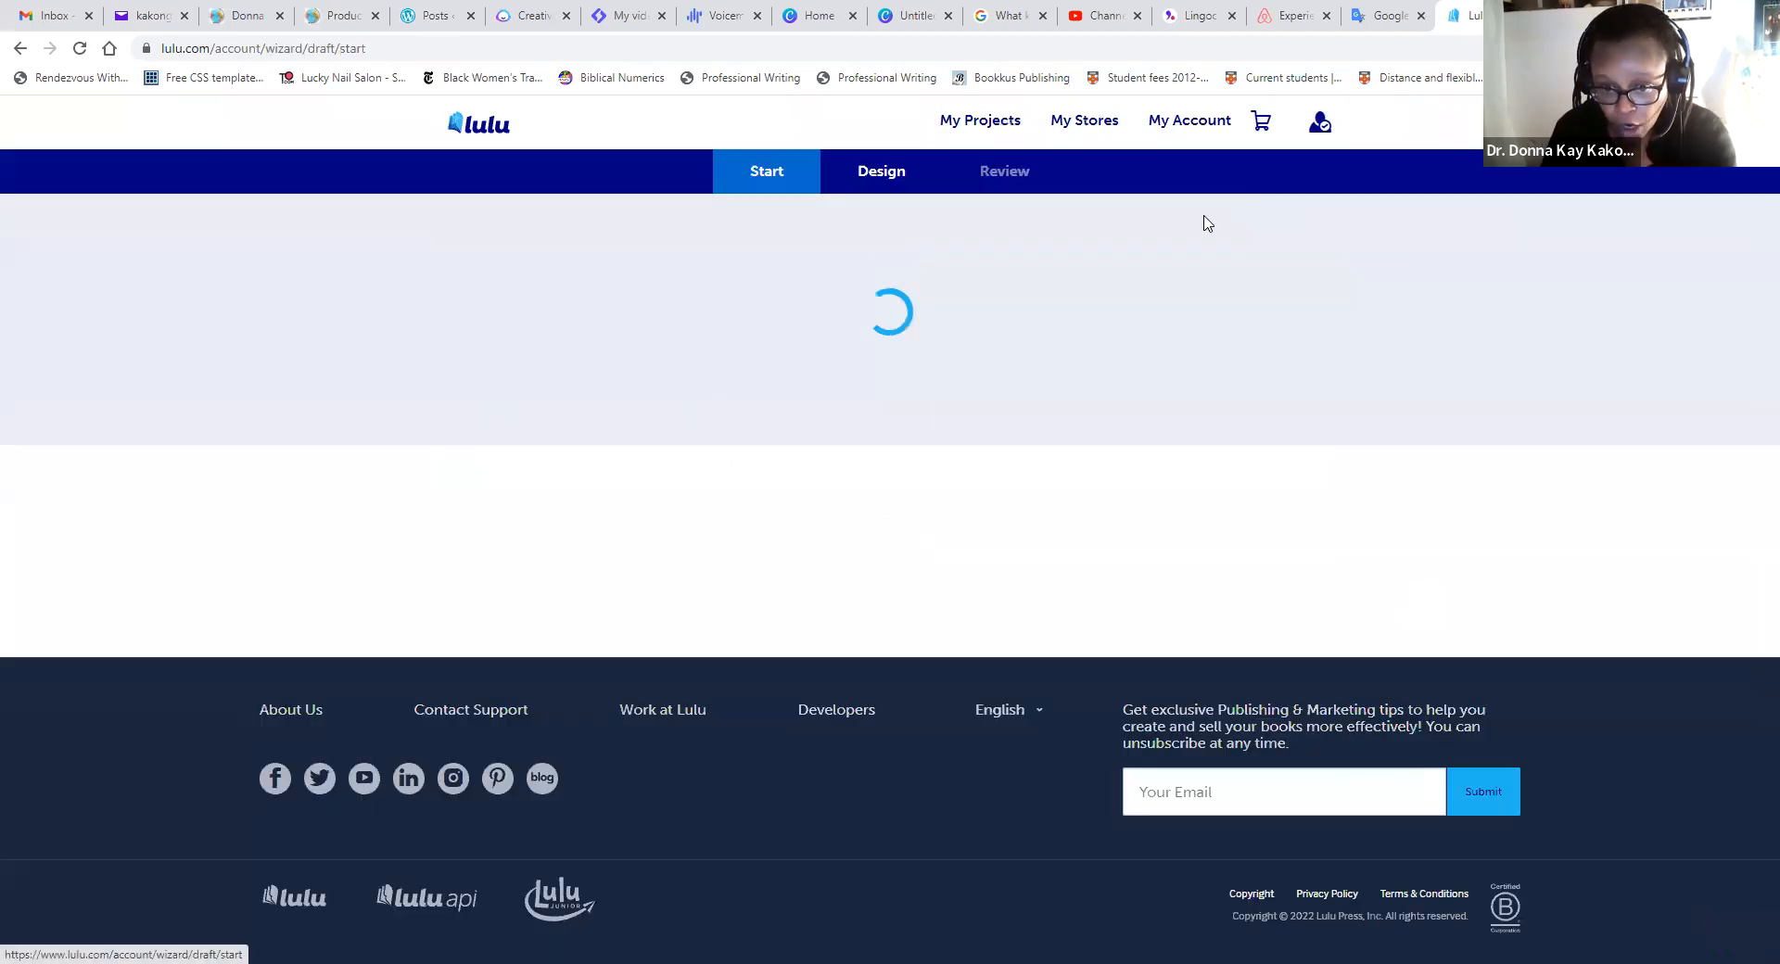
- Keep Print Book as the product type and select "Publish Your Book" as the new project's goal
scroll(638, 662, down, 8)
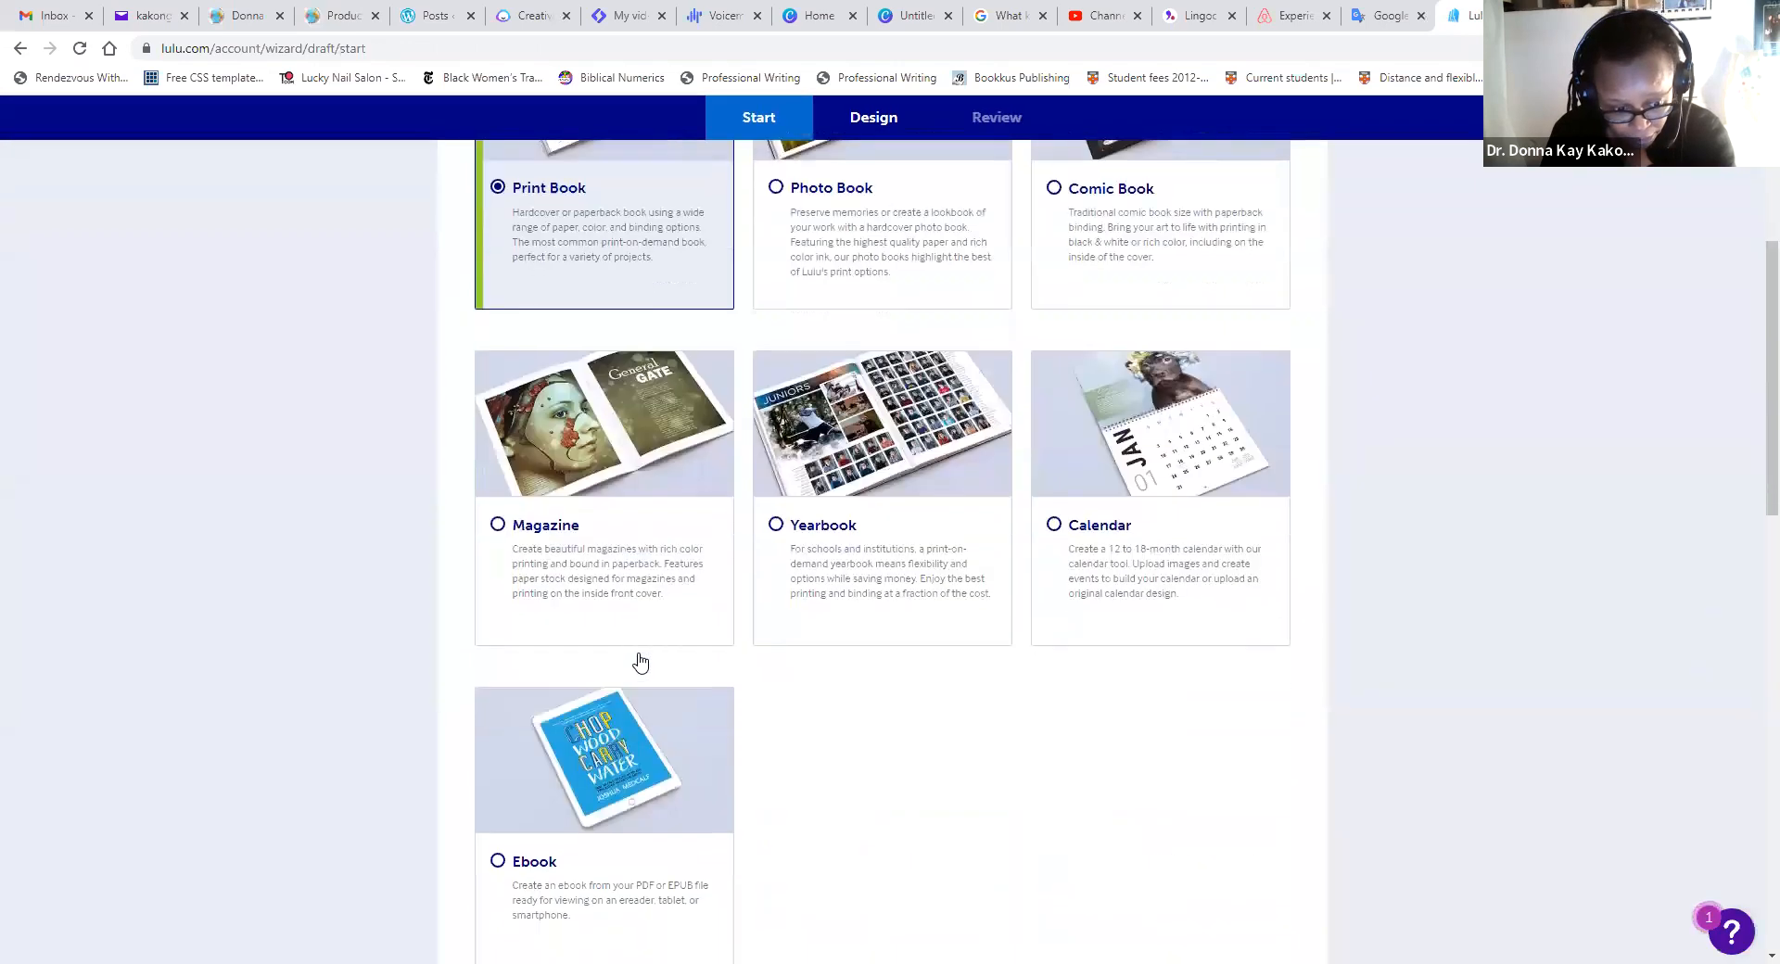
scroll(640, 660, down, 3)
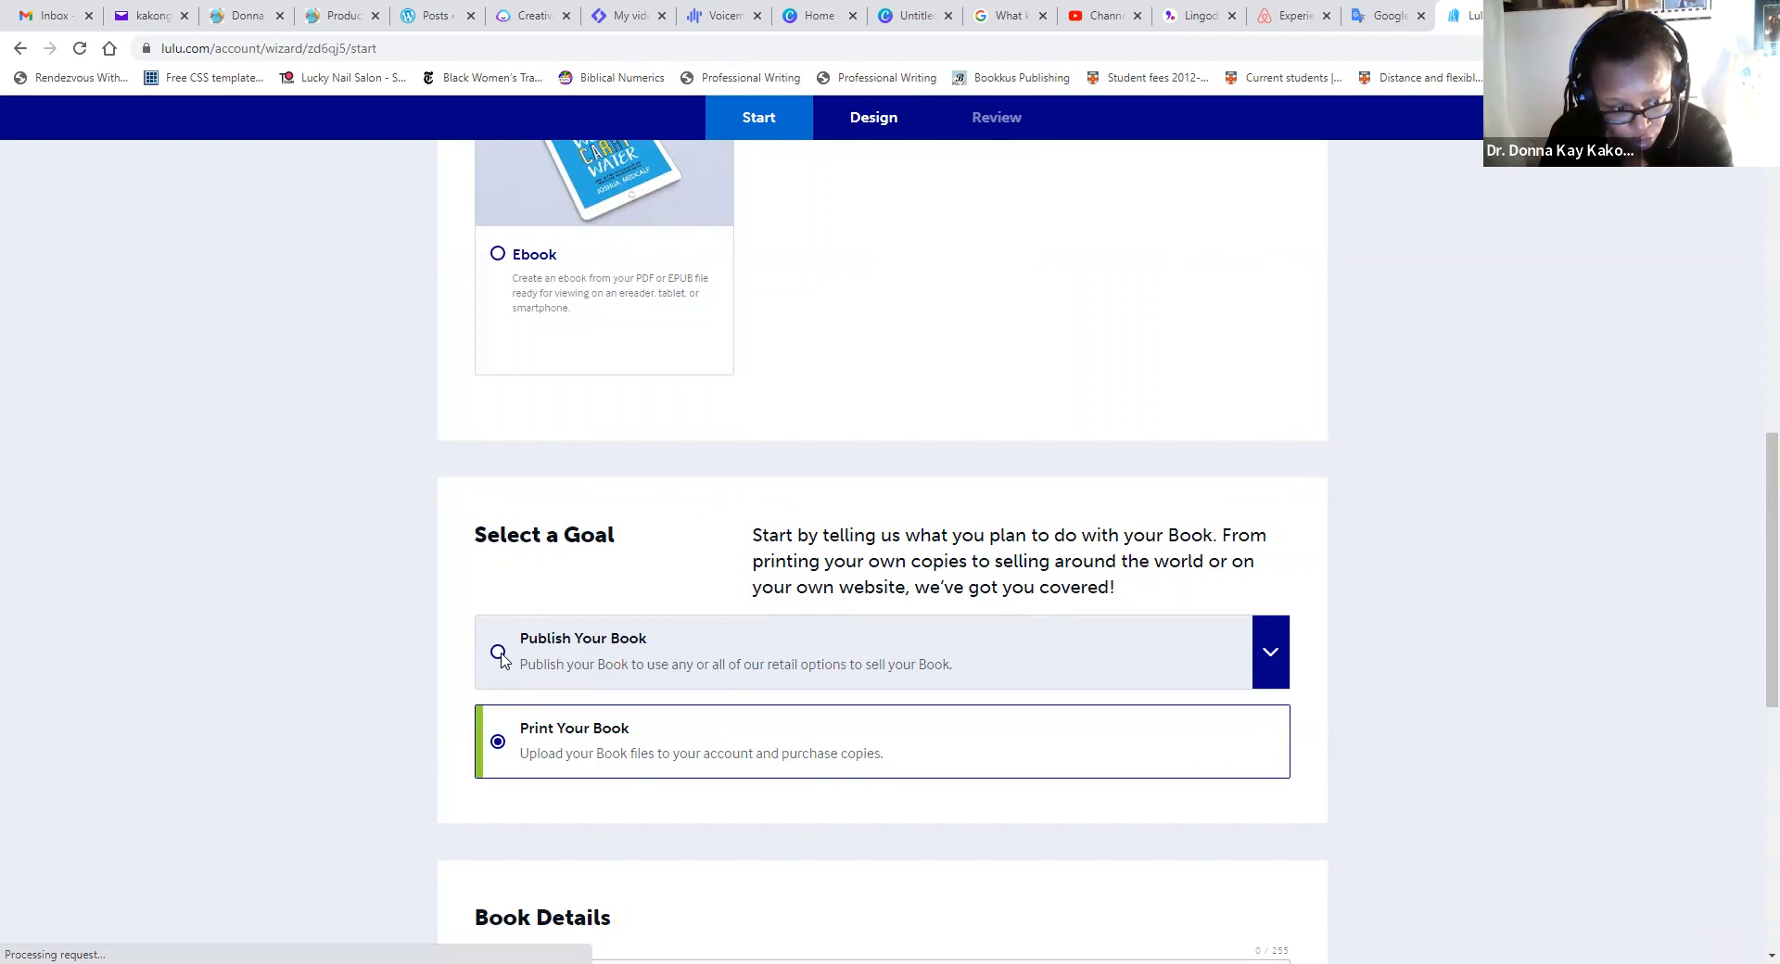
click(499, 653)
scroll(556, 770, down, 1)
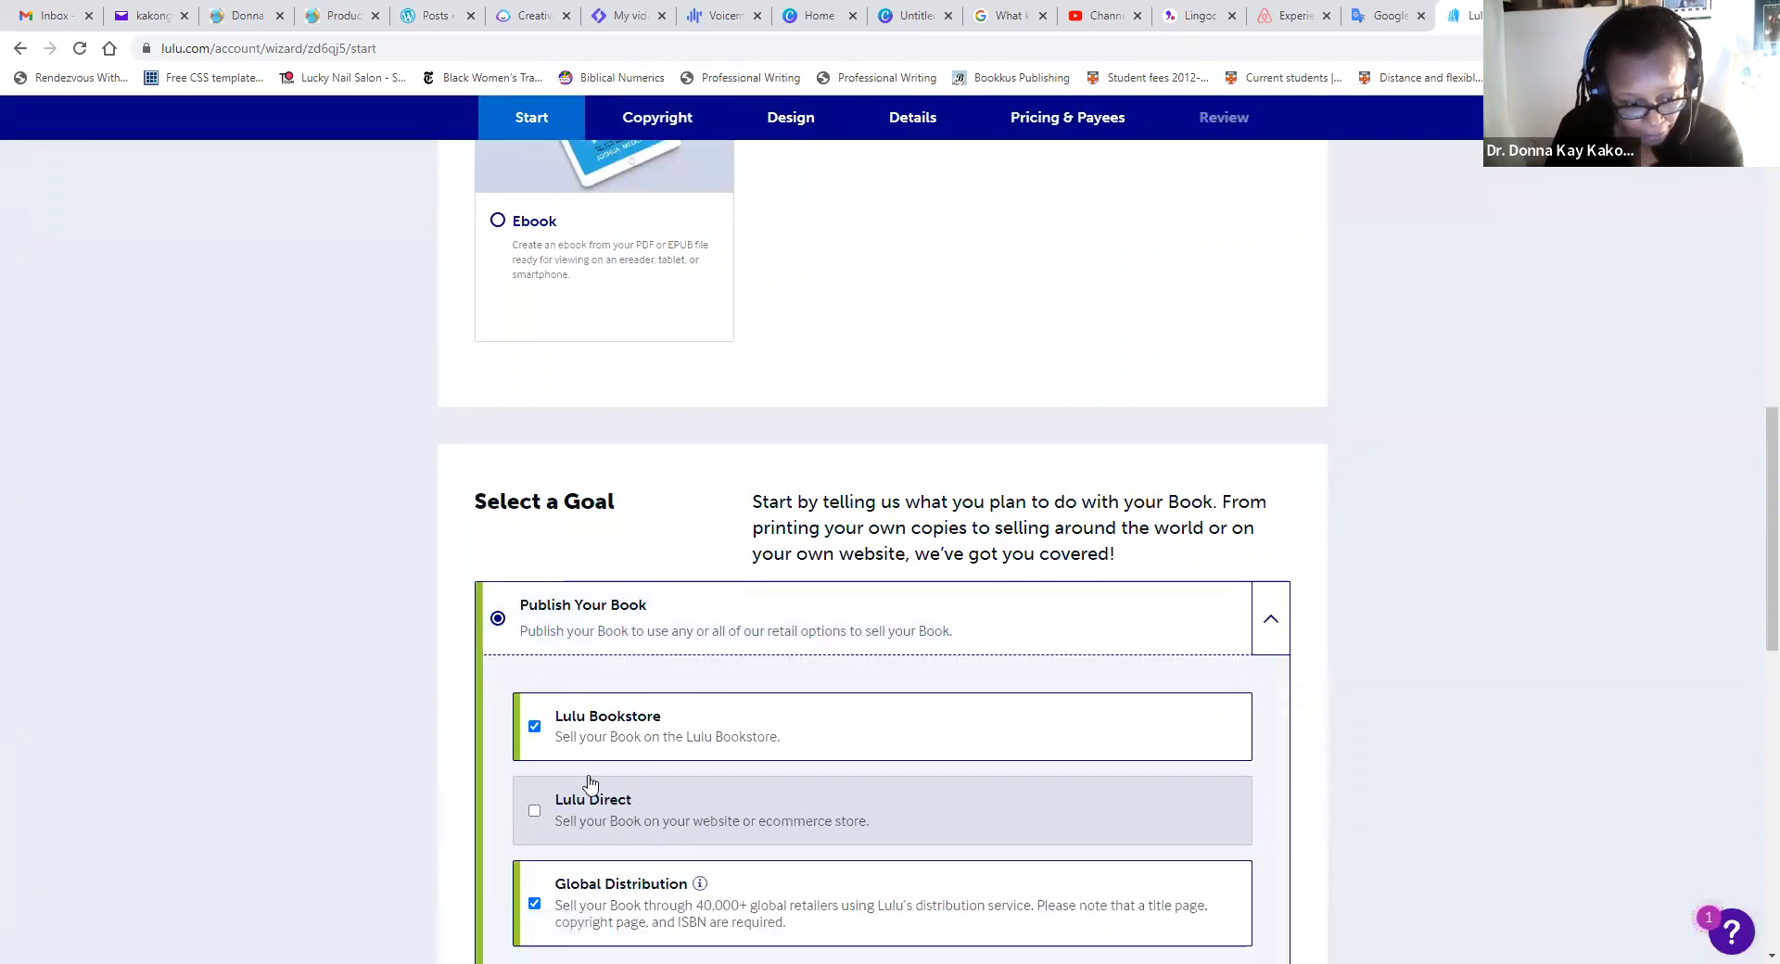
- Enable Lulu Direct as a retail option and turn off Global Distribution for the new book
click(555, 781)
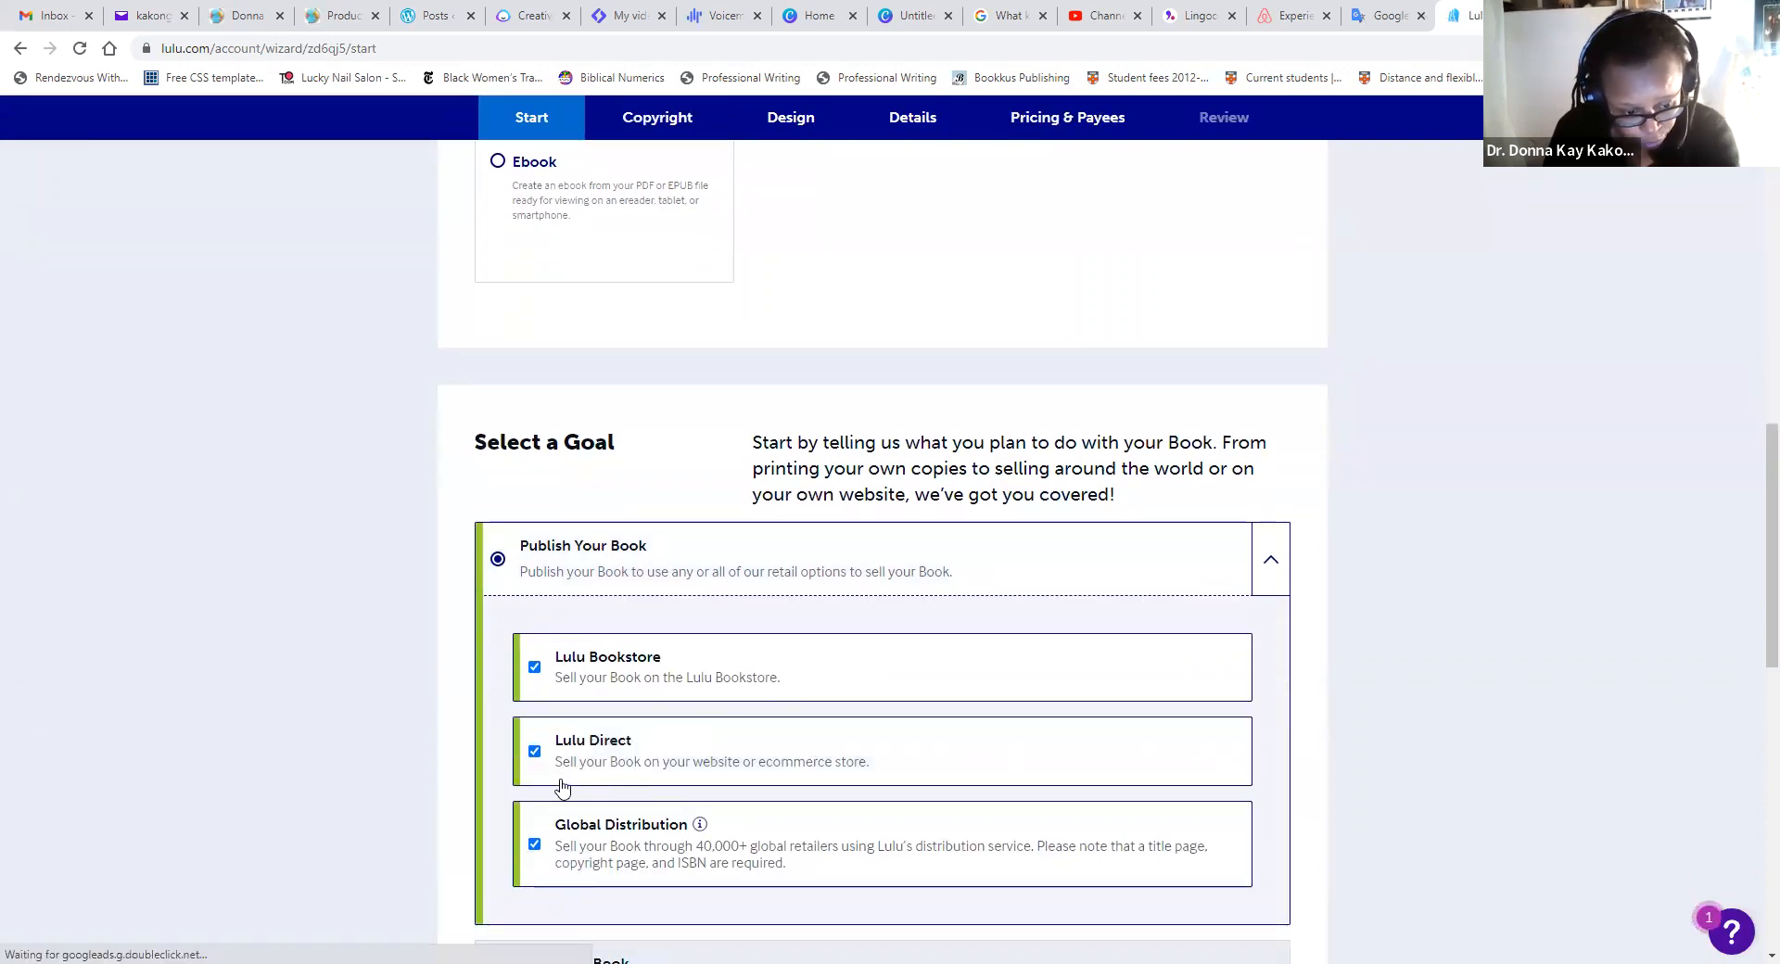
click(538, 842)
scroll(561, 821, down, 5)
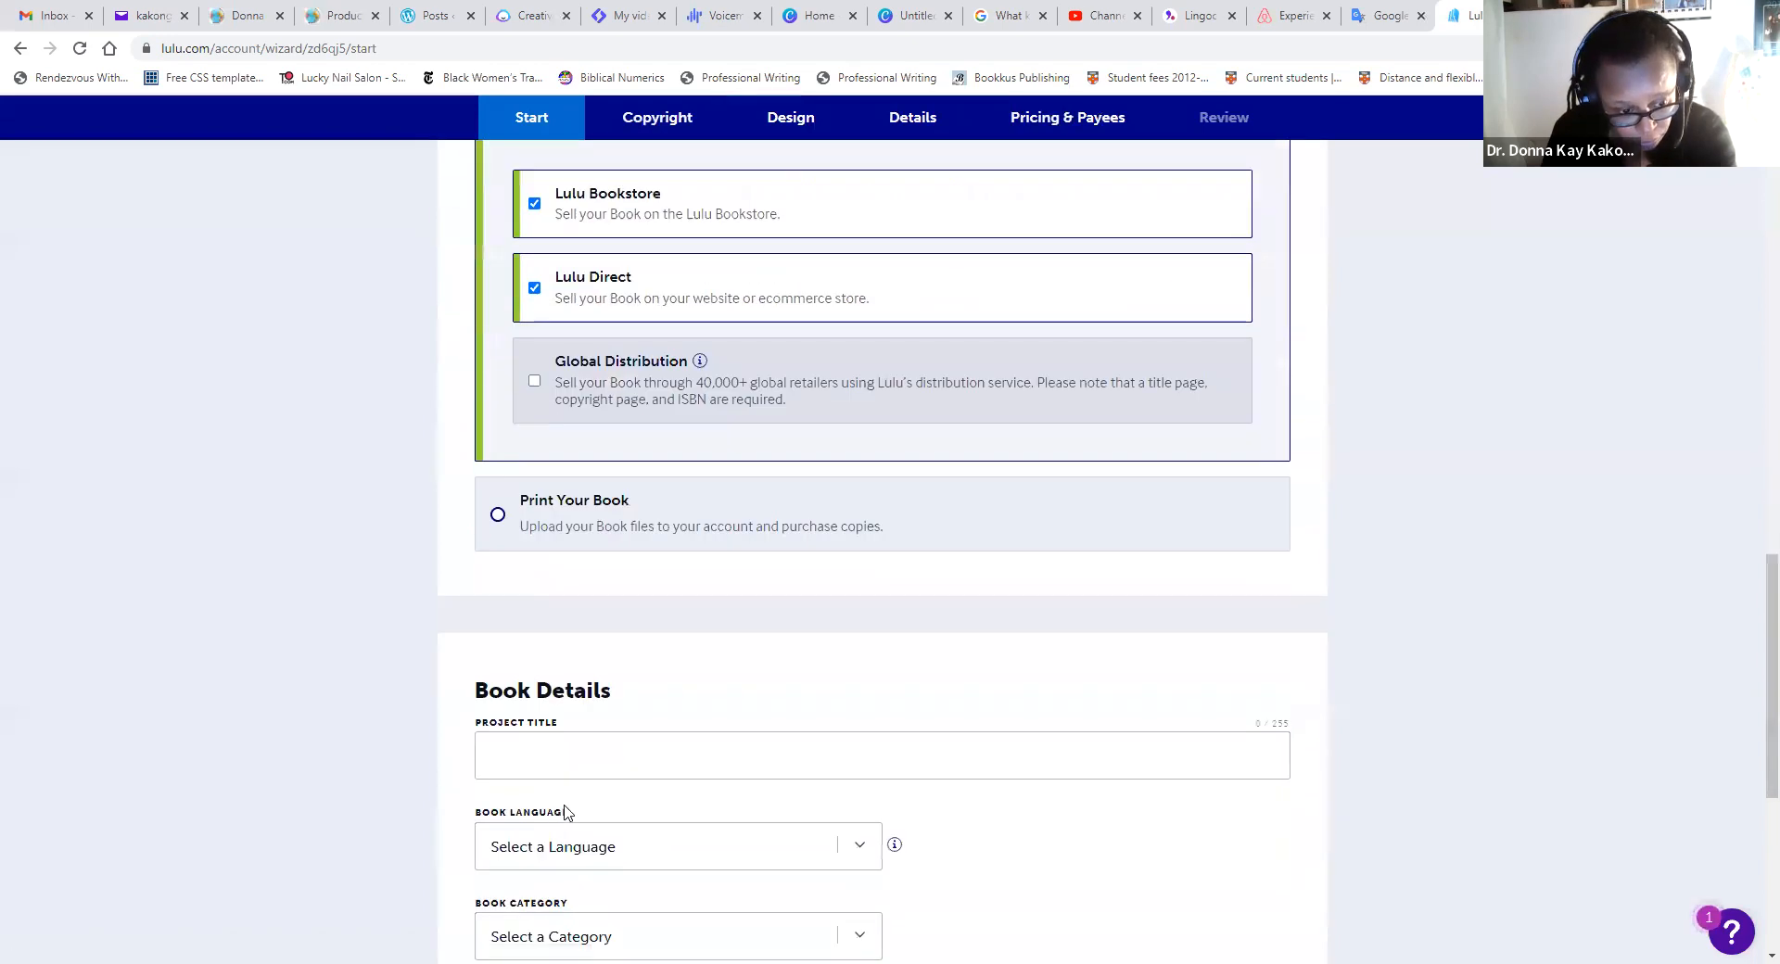
- Title the project "The Best of Donna Magazine Store: A Catalog Of Donna Magazine Store Products" and set the book language to English
scroll(556, 815, down, 2)
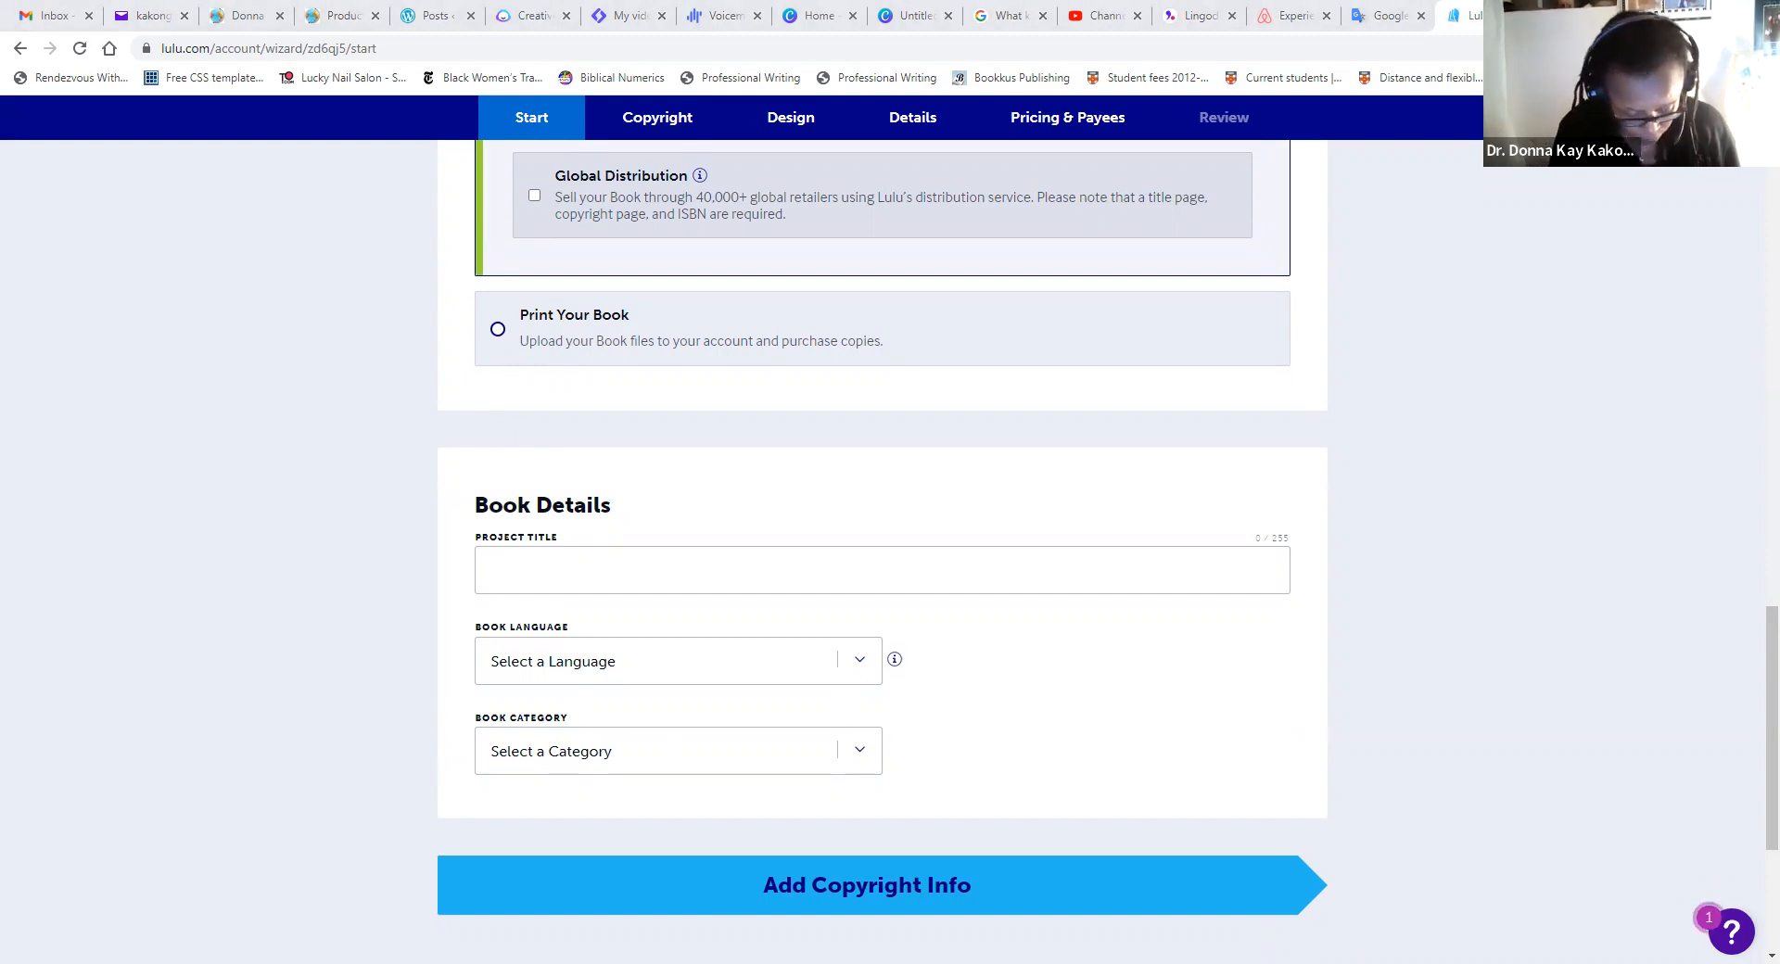
click(638, 579)
text(The Best of Donna Magazine Store: A  Catalog  Of Donna Magazine Store  Products)
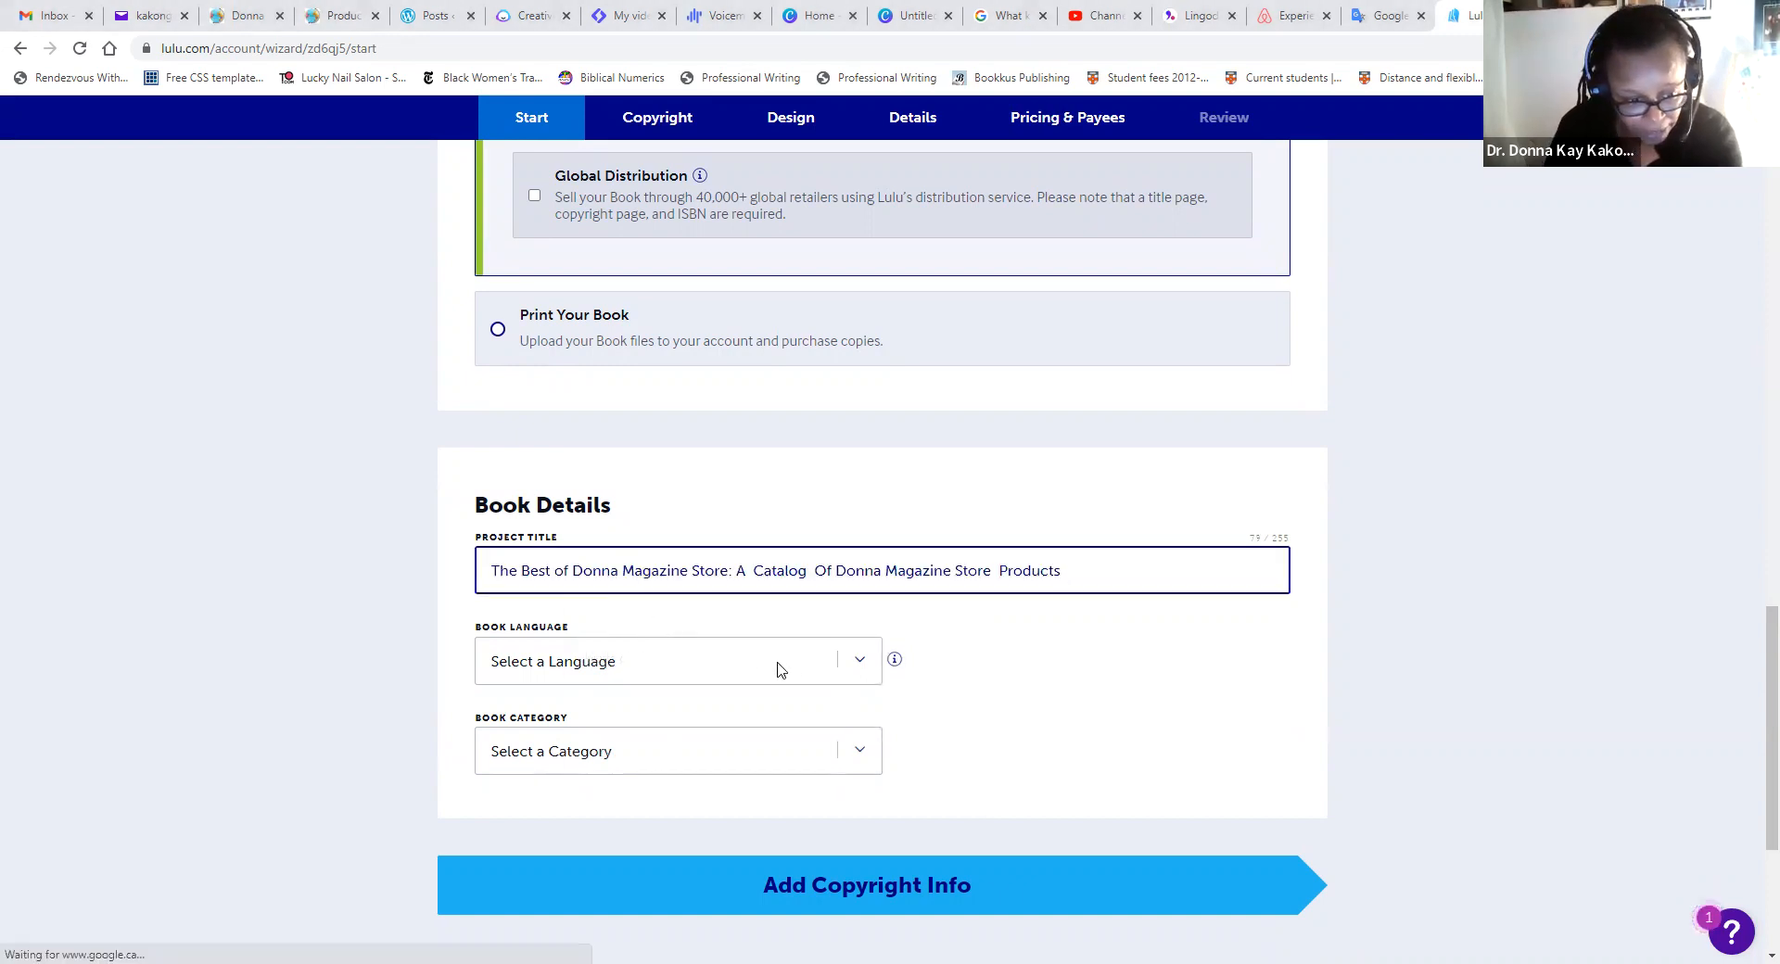
click(859, 677)
scroll(768, 556, down, 12)
scroll(768, 557, down, 5)
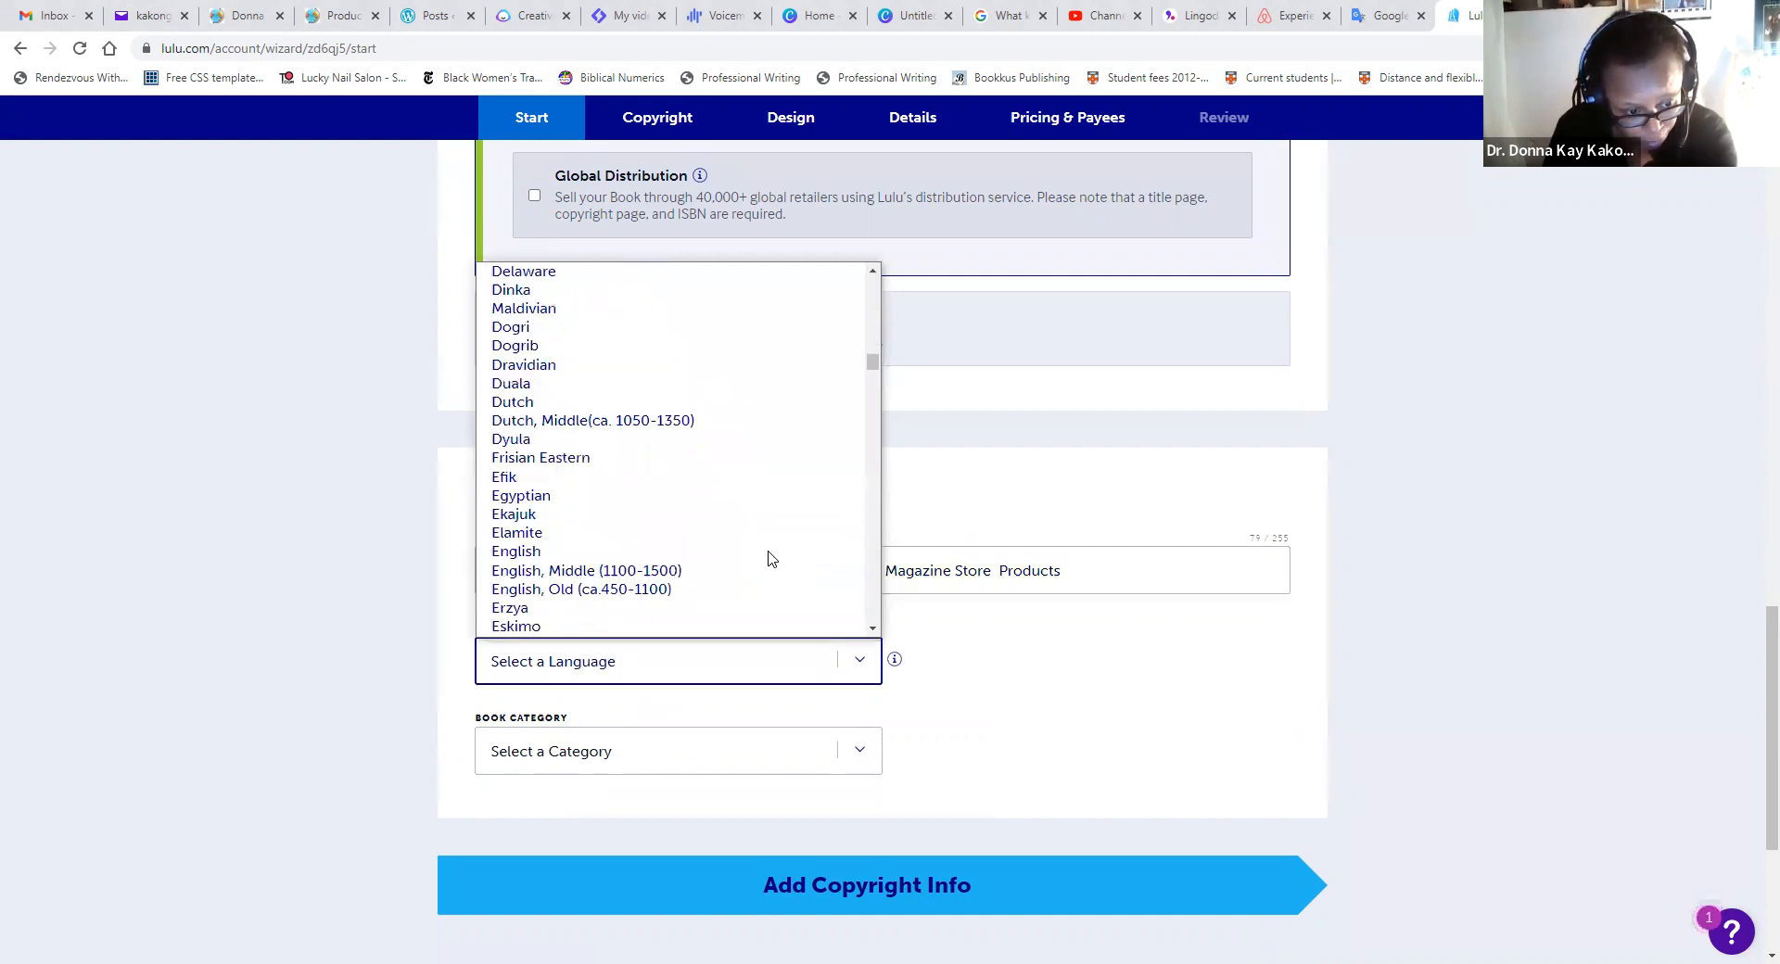
click(762, 480)
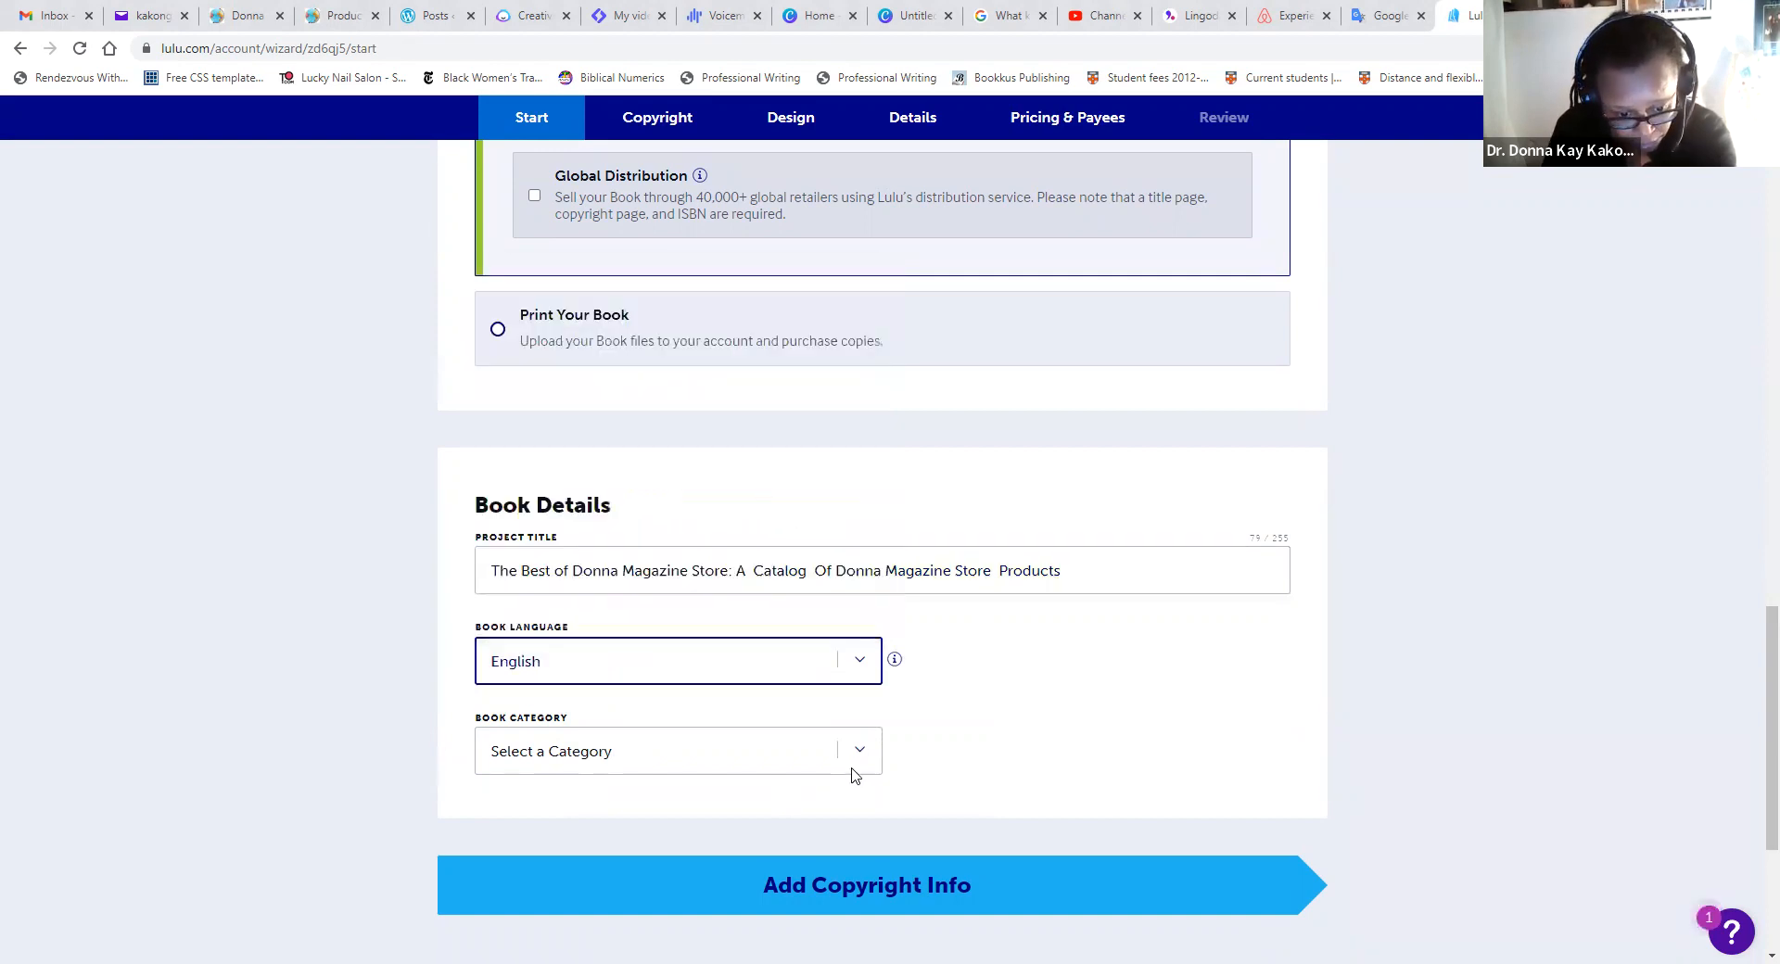
- Choose a book category and continue to the copyright information
click(861, 763)
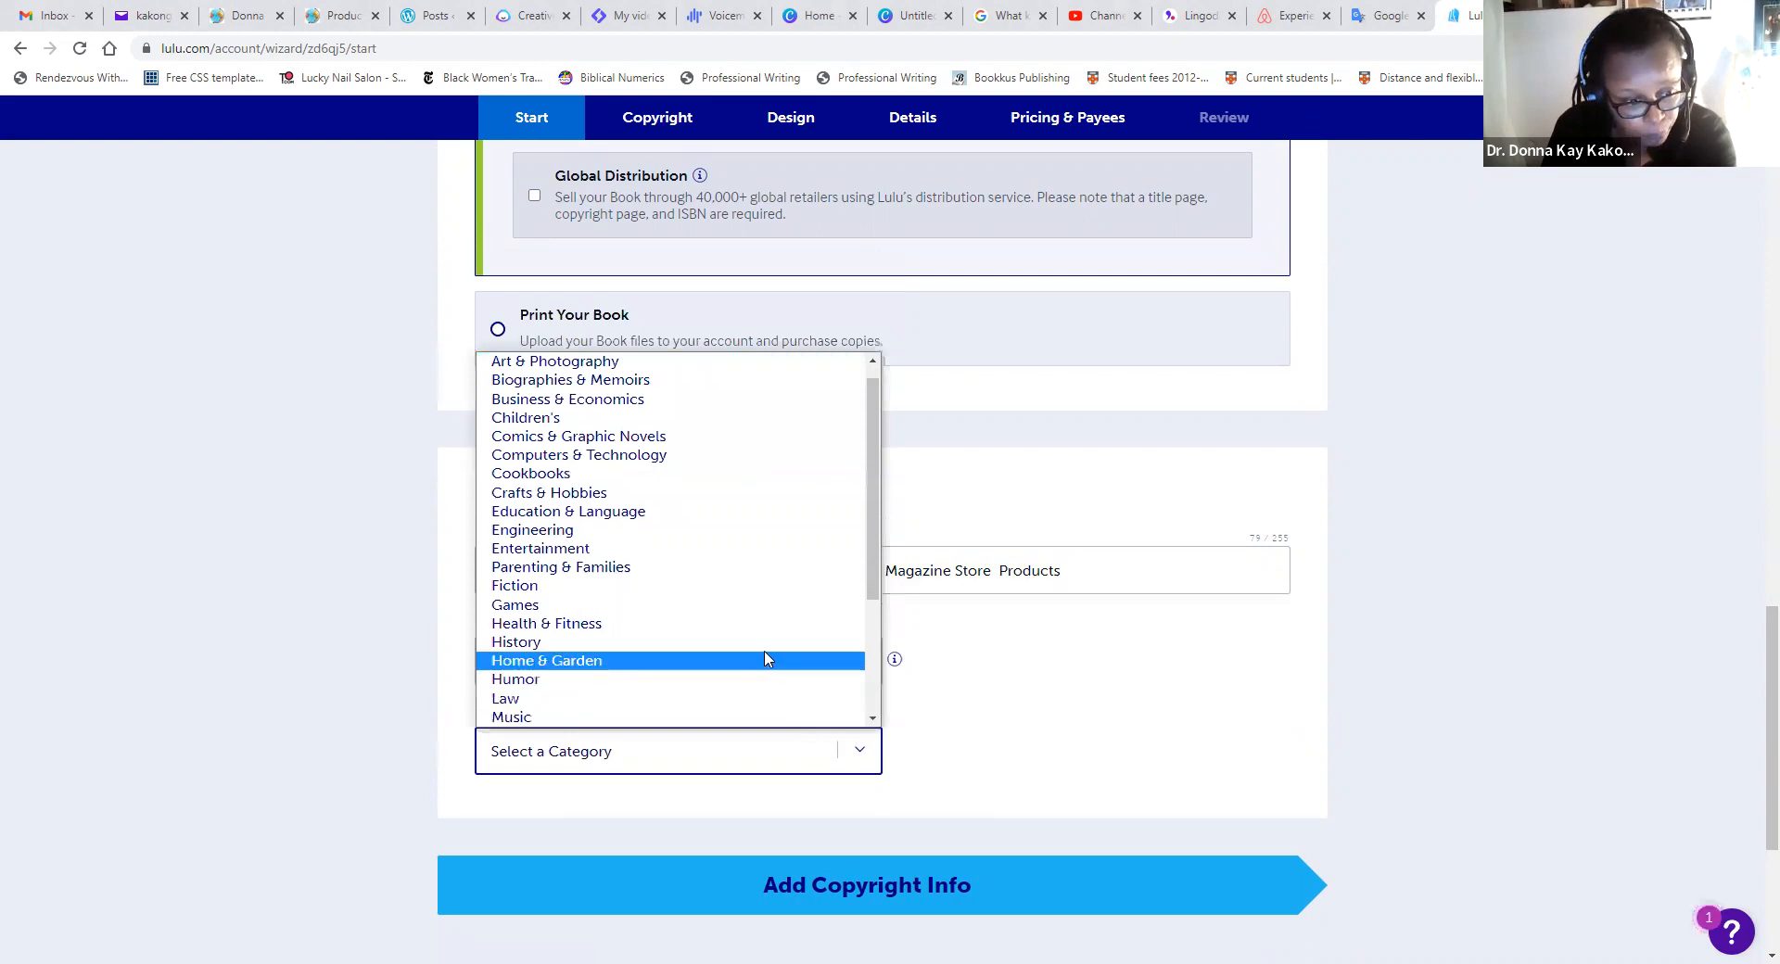
click(862, 914)
click(862, 911)
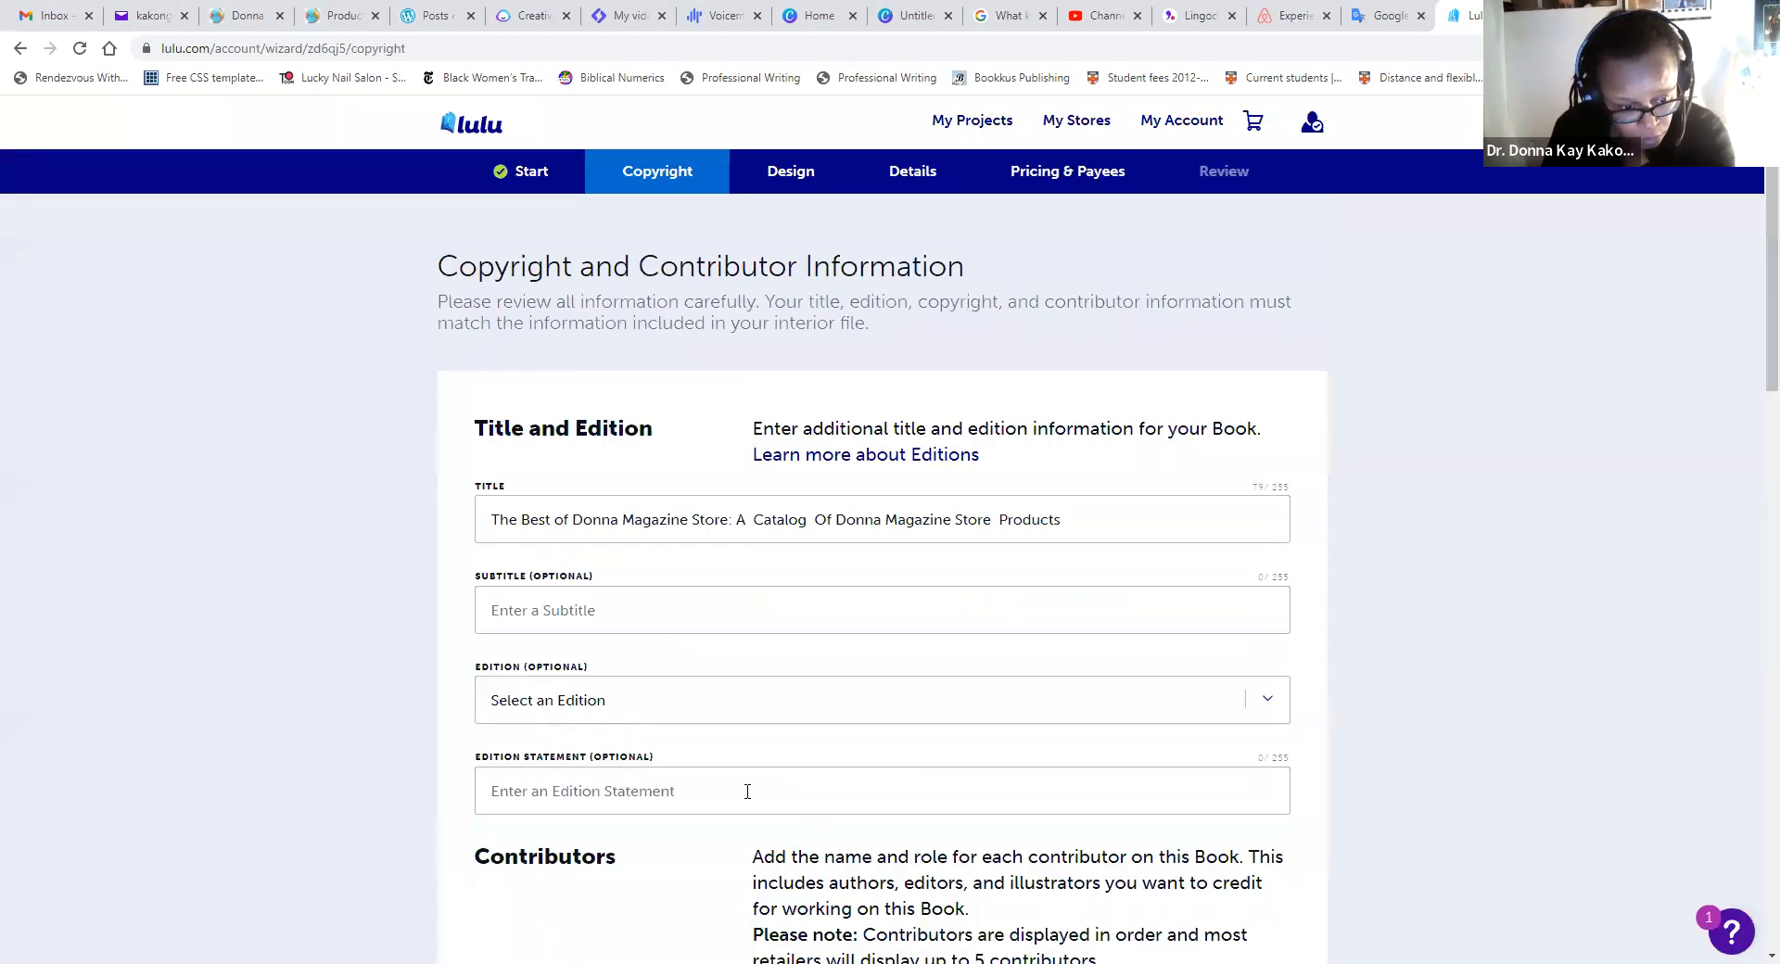
- Enter the author's first and last name for the first contributor, keeping the role By (author)
scroll(747, 793, down, 3)
click(798, 779)
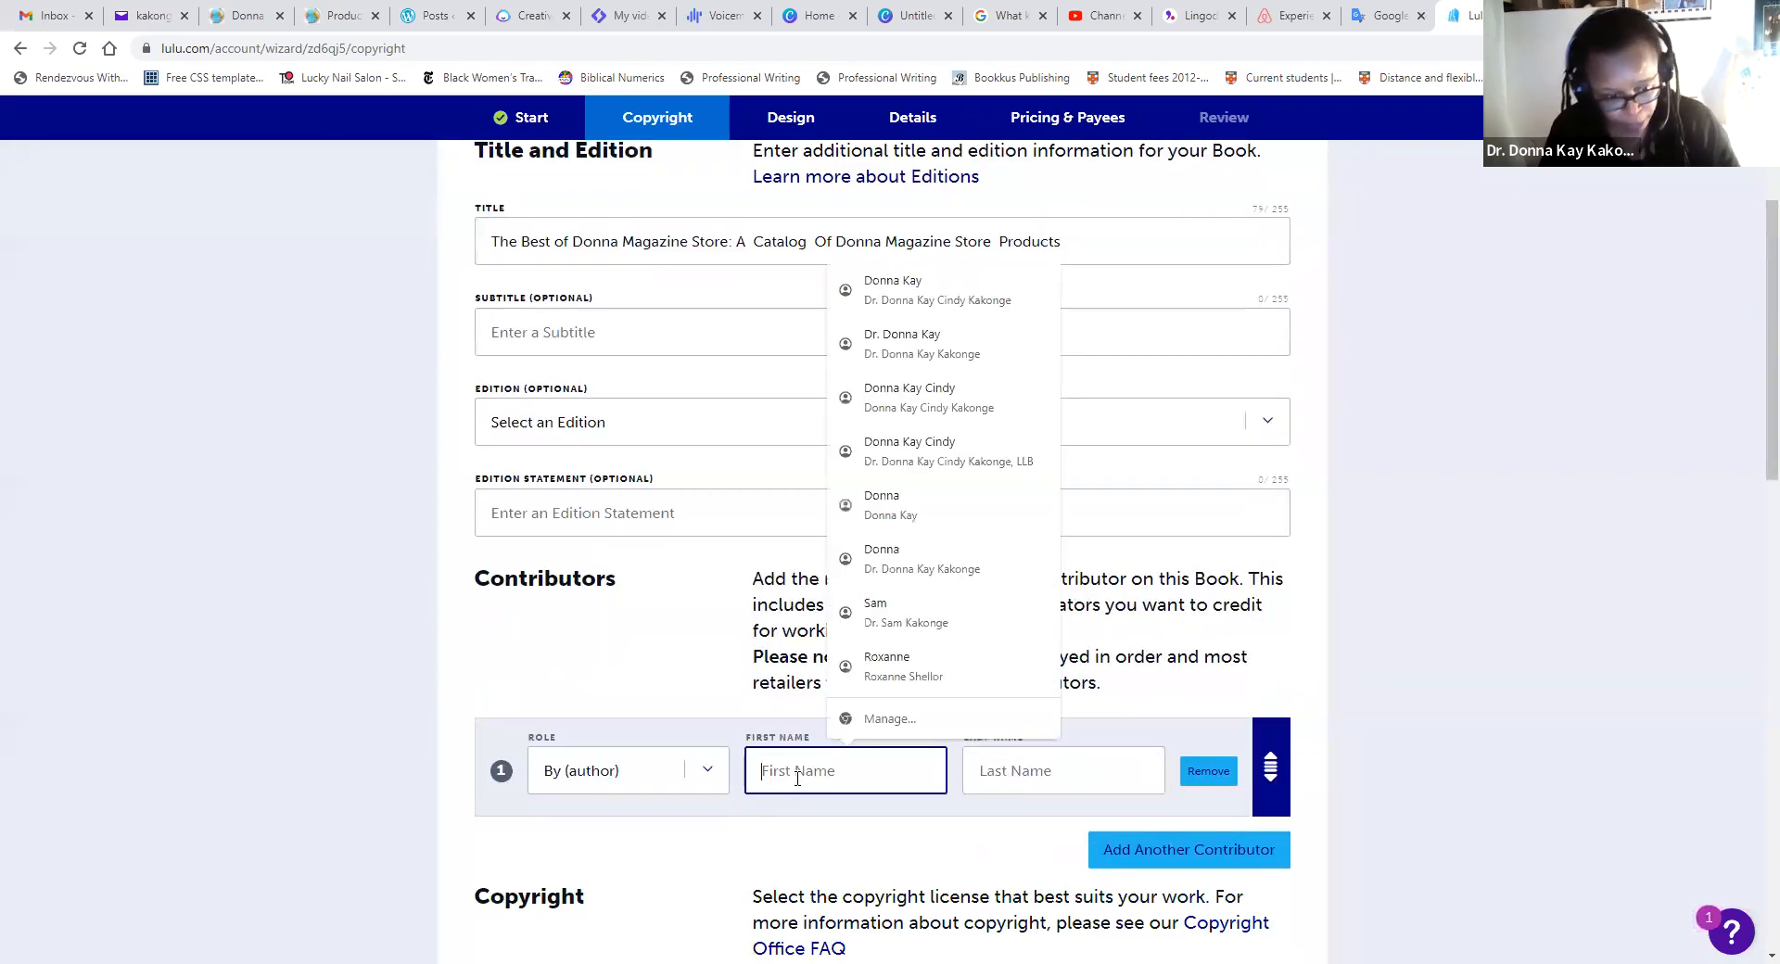
text(D)
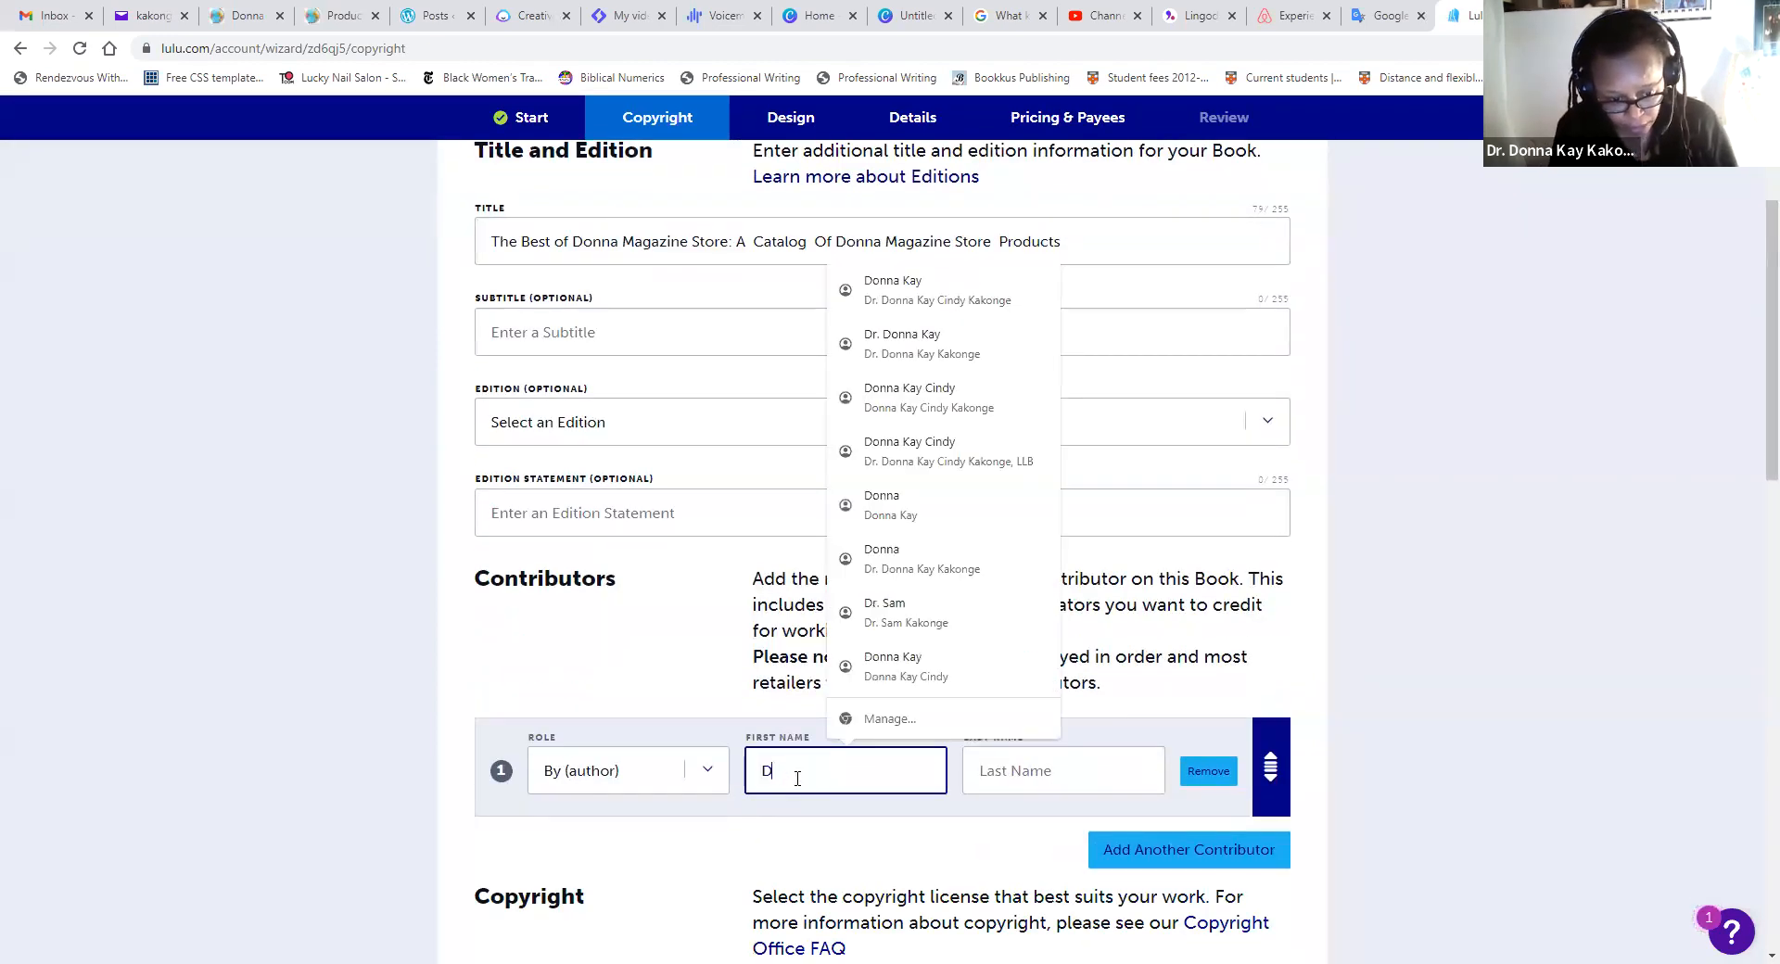
text(onna)
click(989, 775)
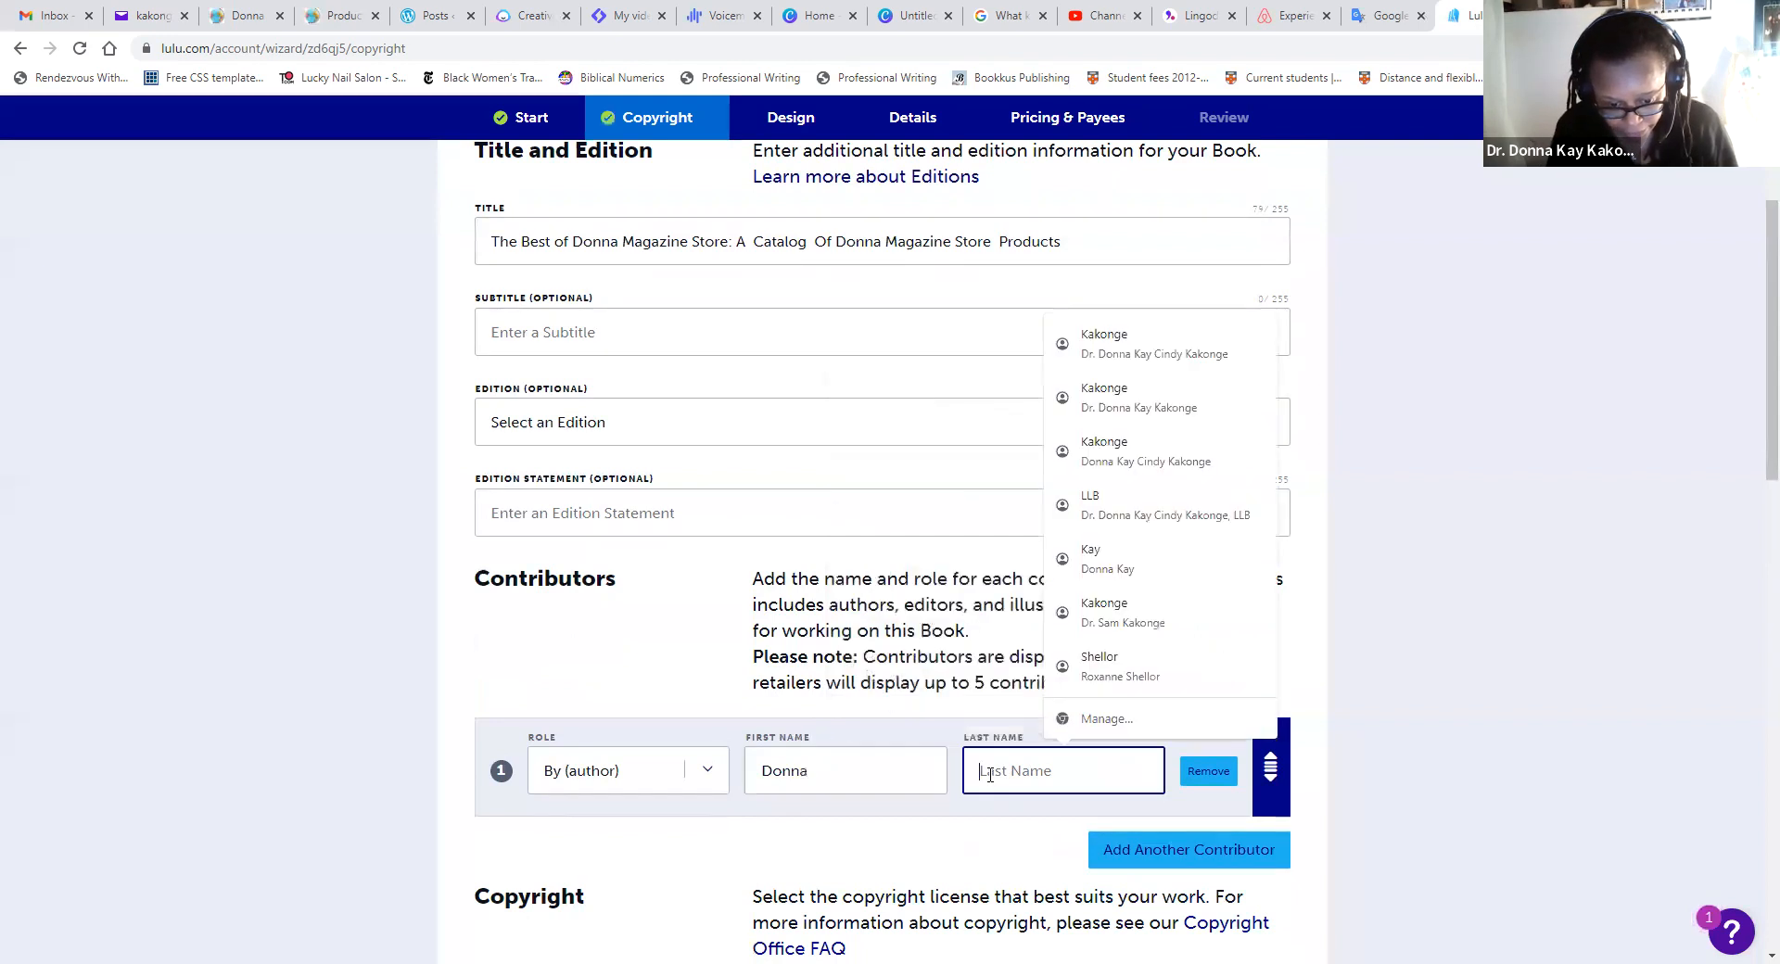
key(Down)
key(Return)
- Fill in the copyright holder's name with the year 2022, keep Proceed without ISBN, and continue to designing the book
scroll(992, 798, down, 3)
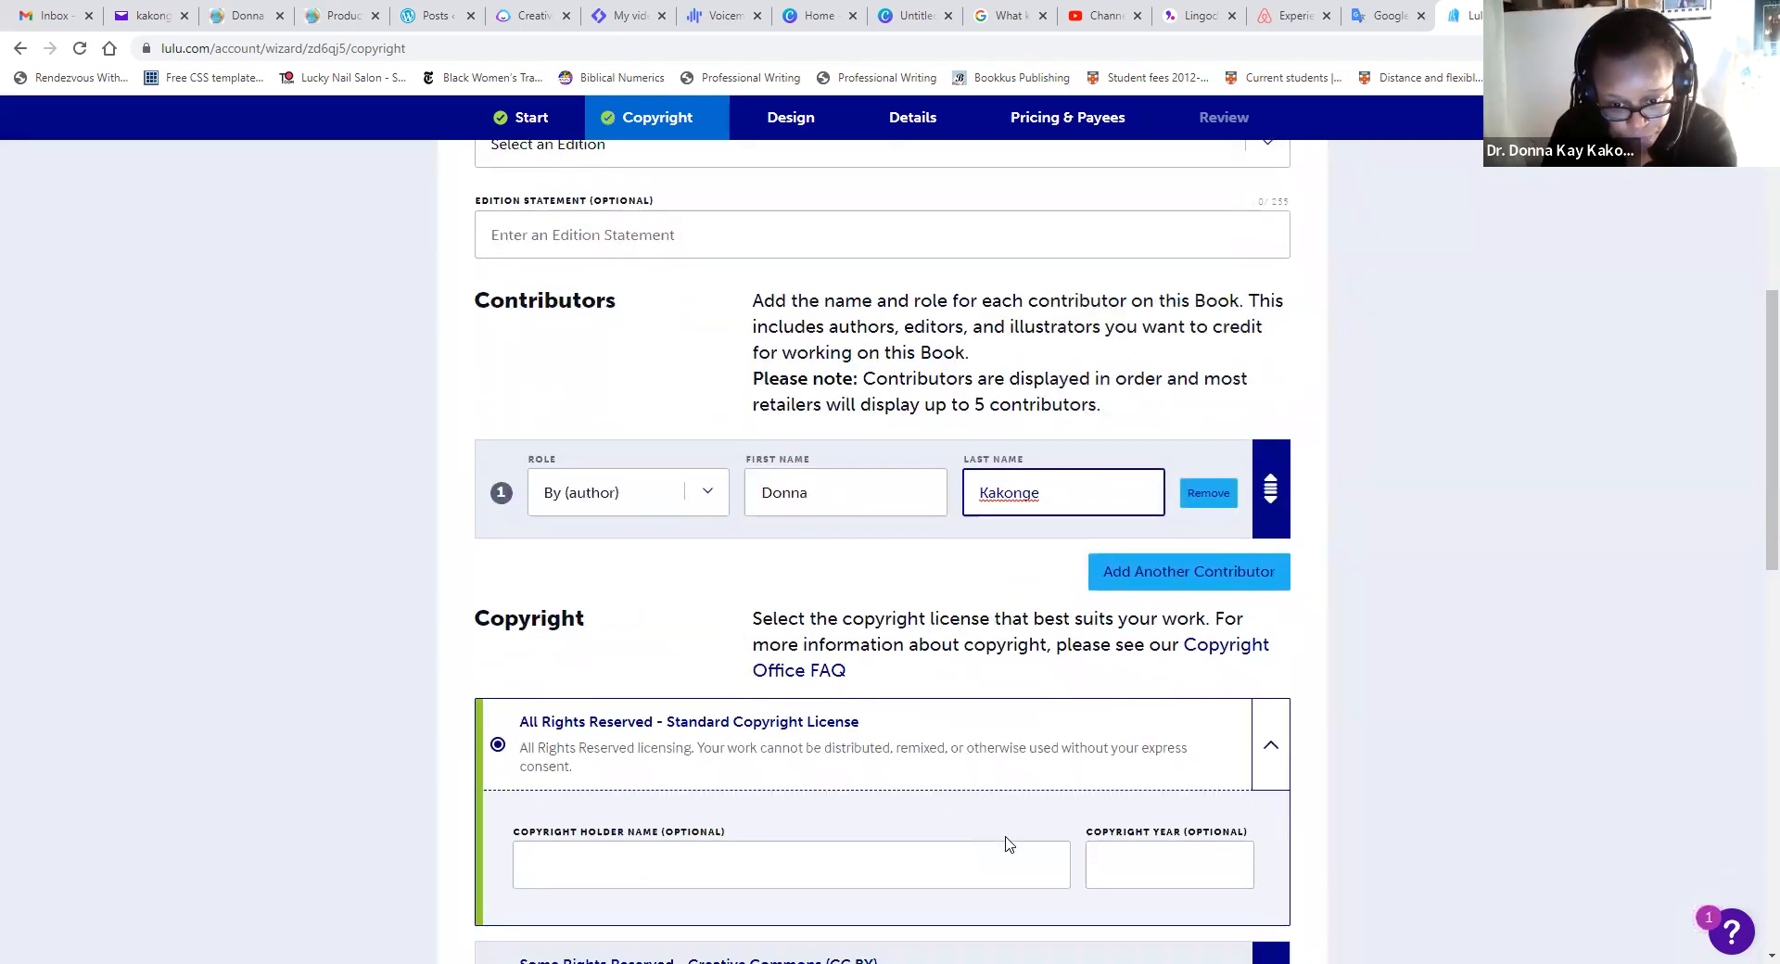
click(745, 871)
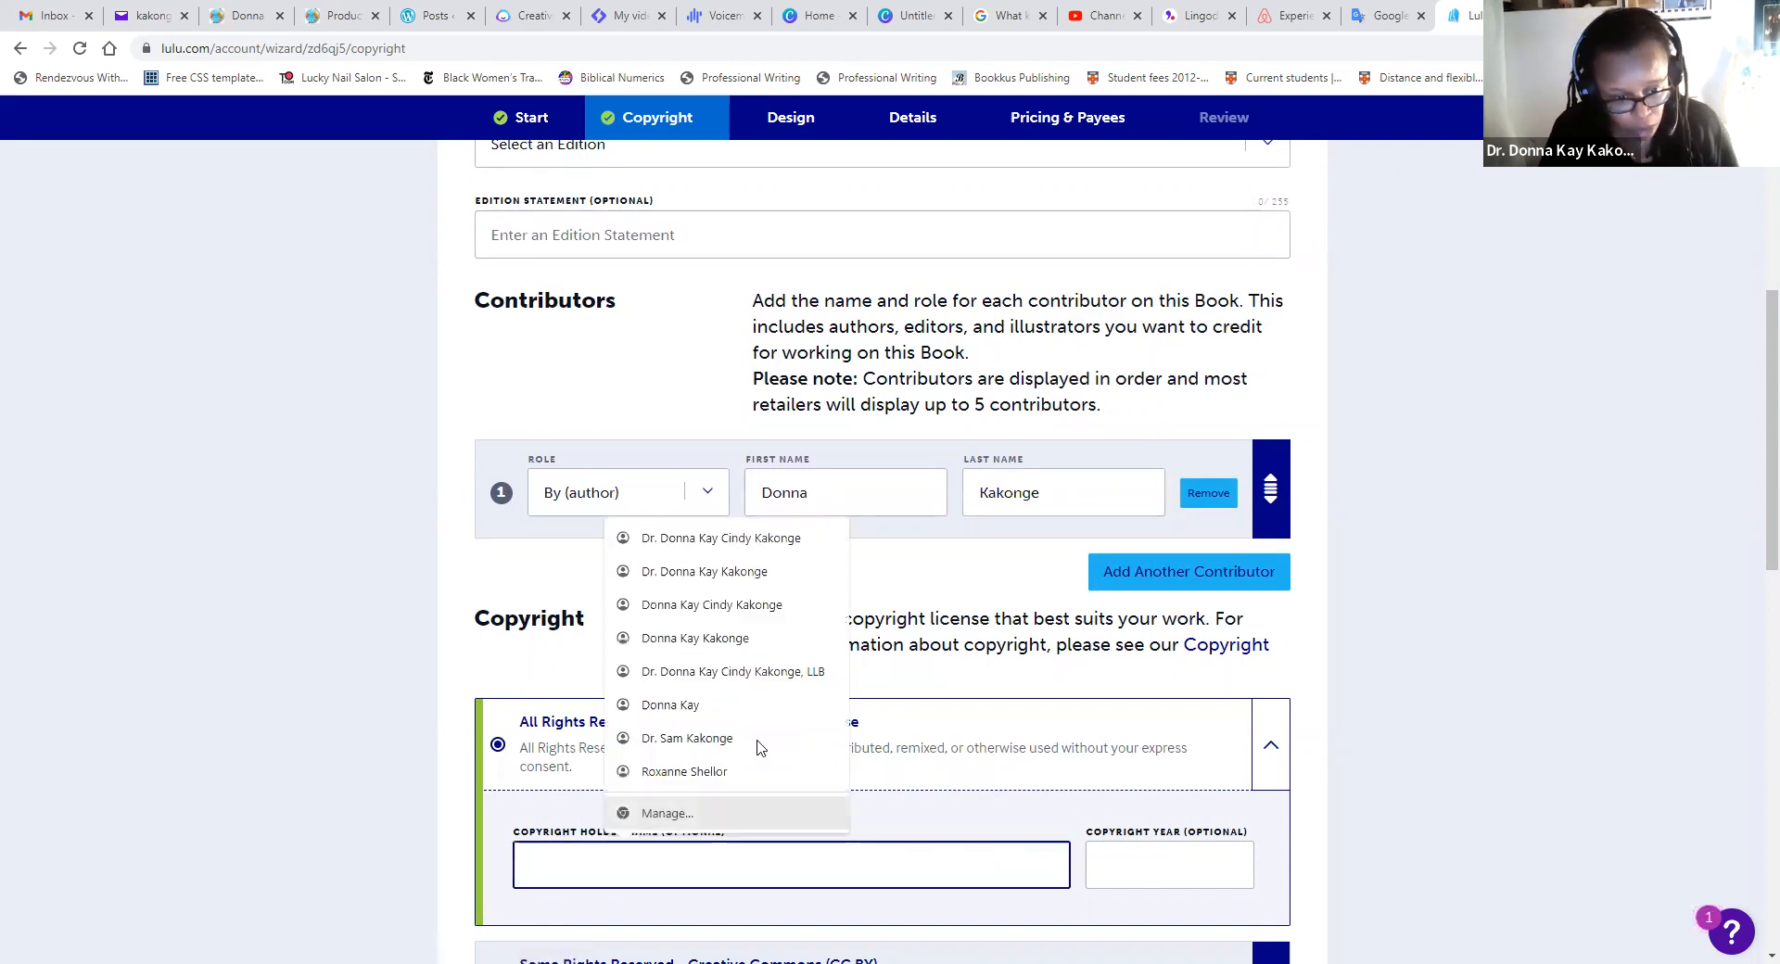
click(786, 610)
click(1196, 872)
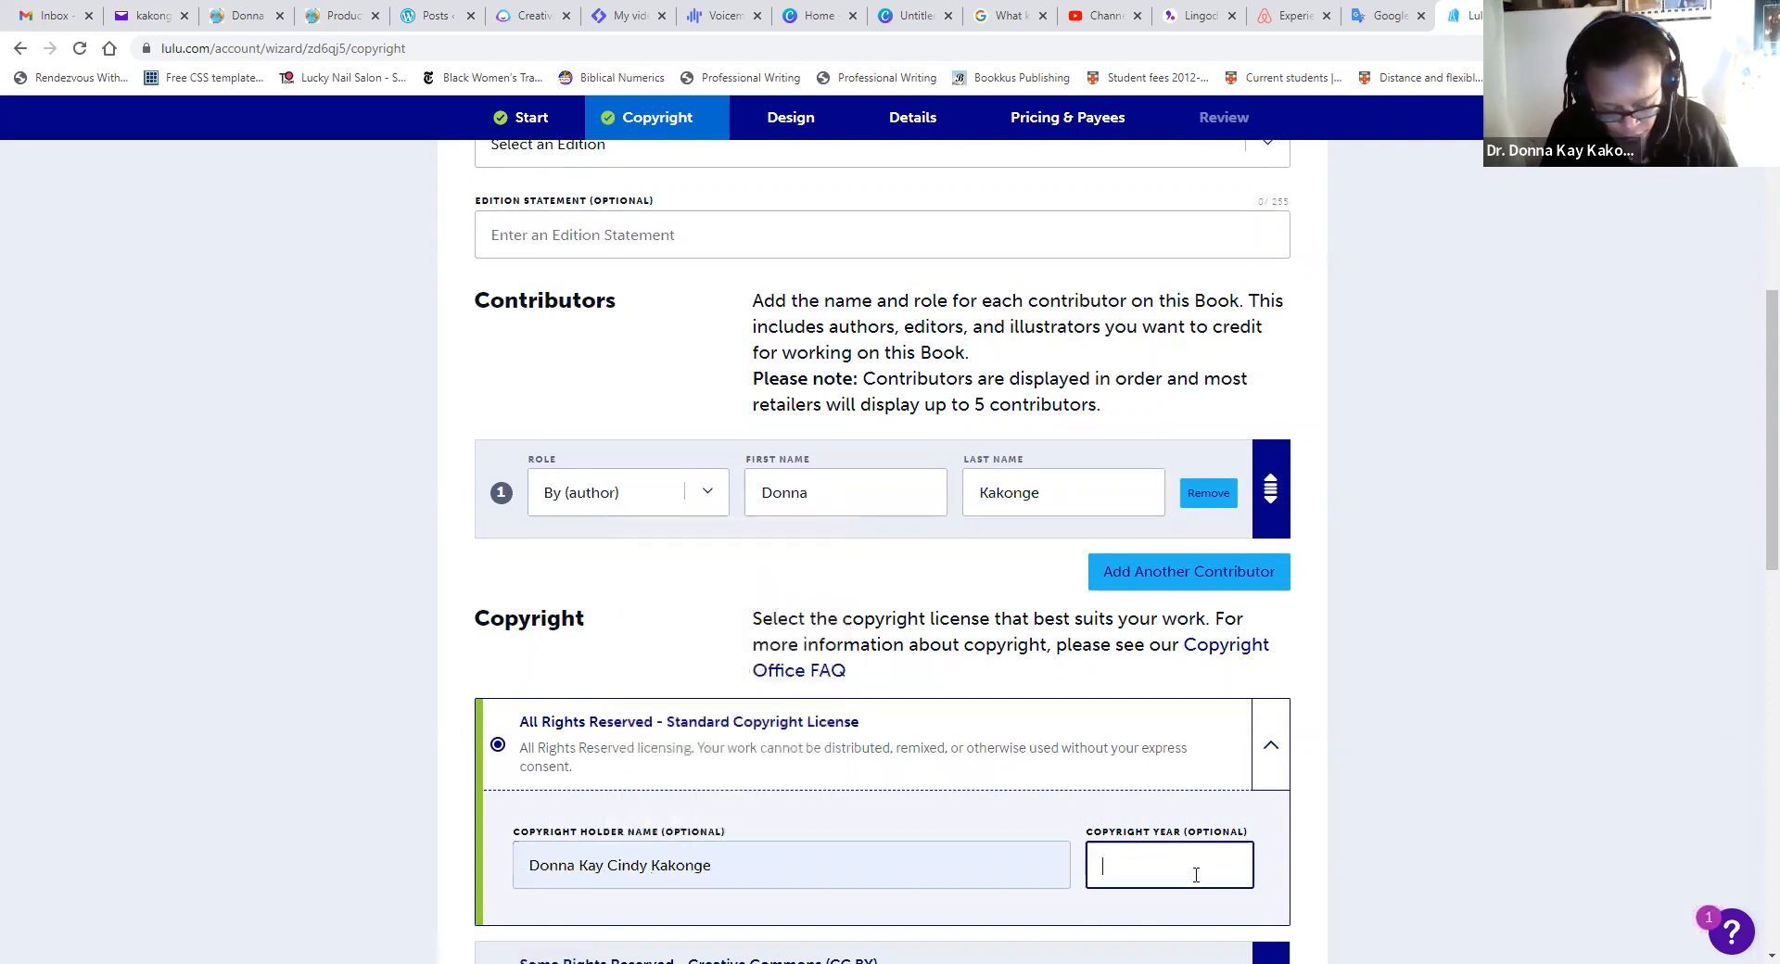
text(2022)
scroll(871, 858, down, 5)
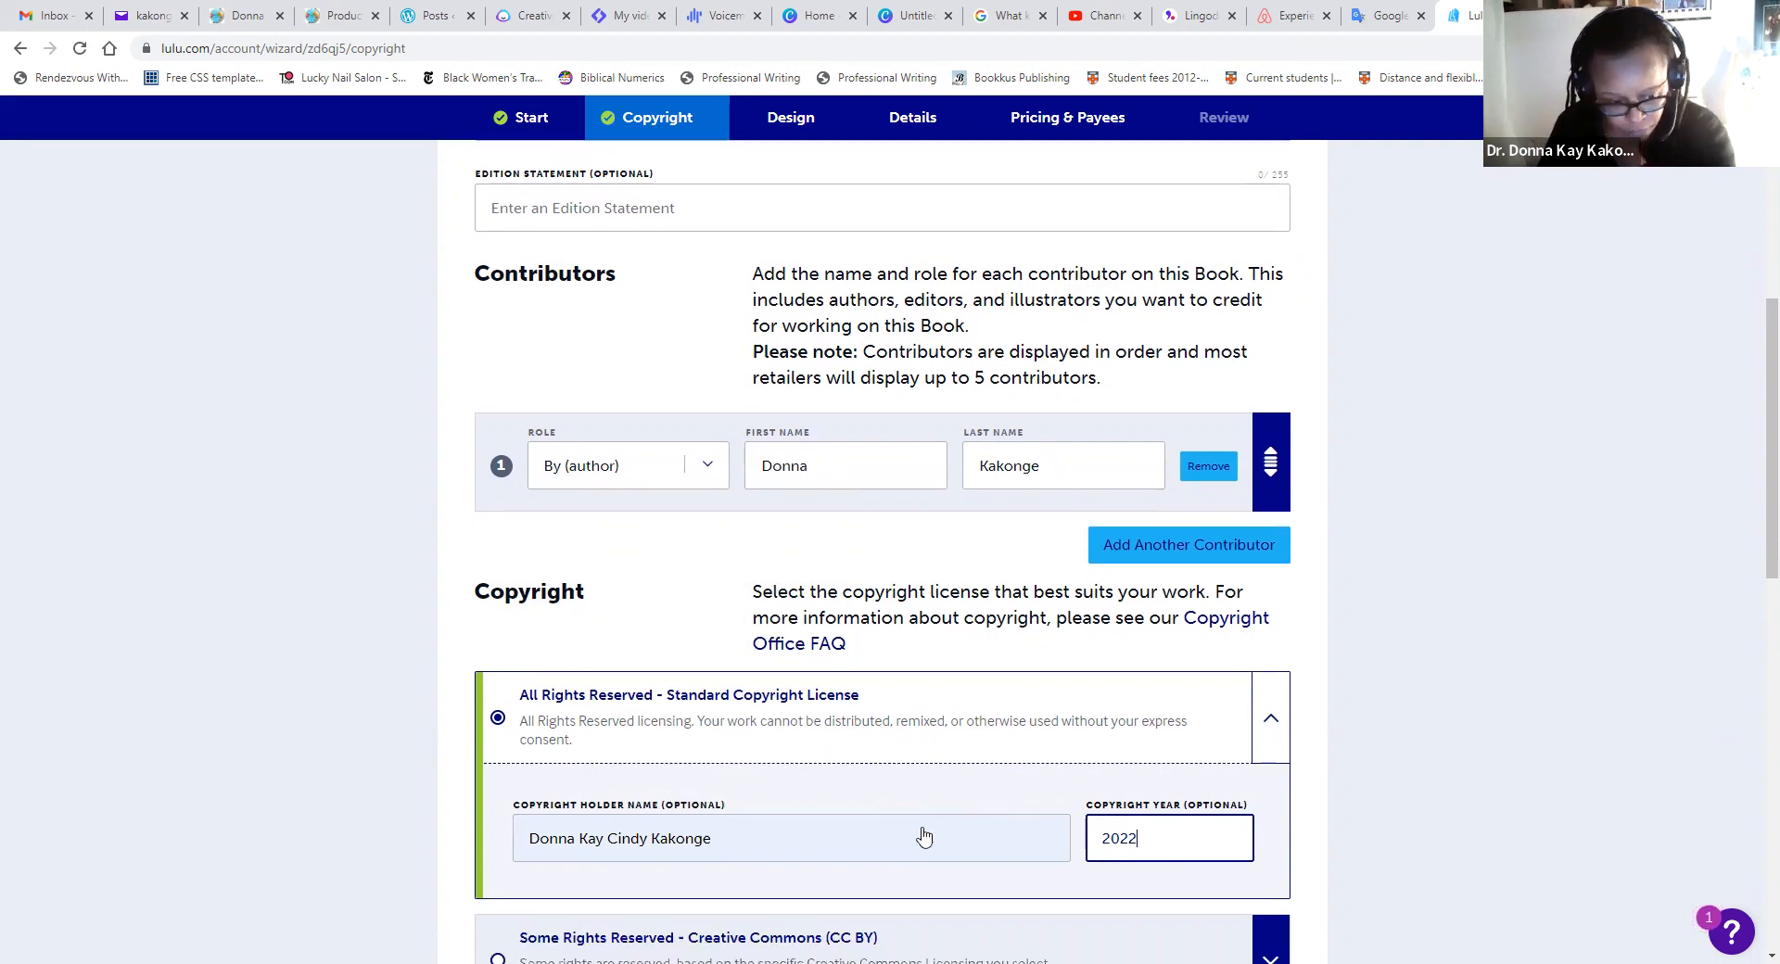
scroll(870, 870, down, 5)
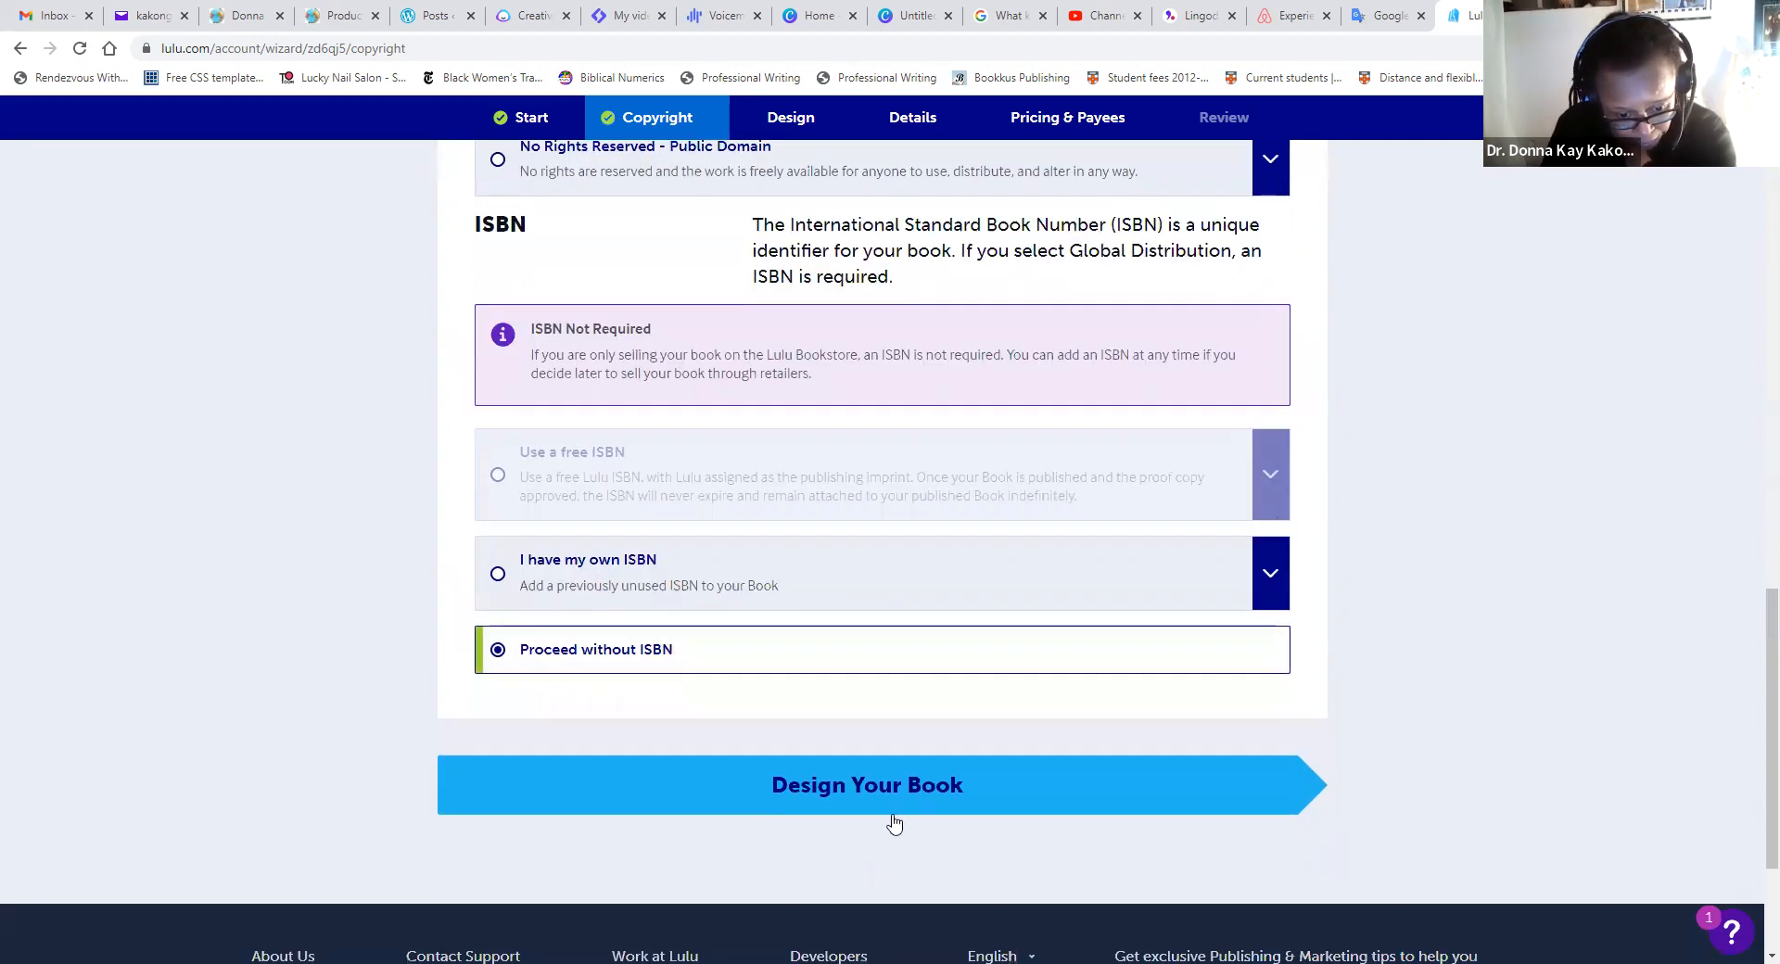
click(899, 803)
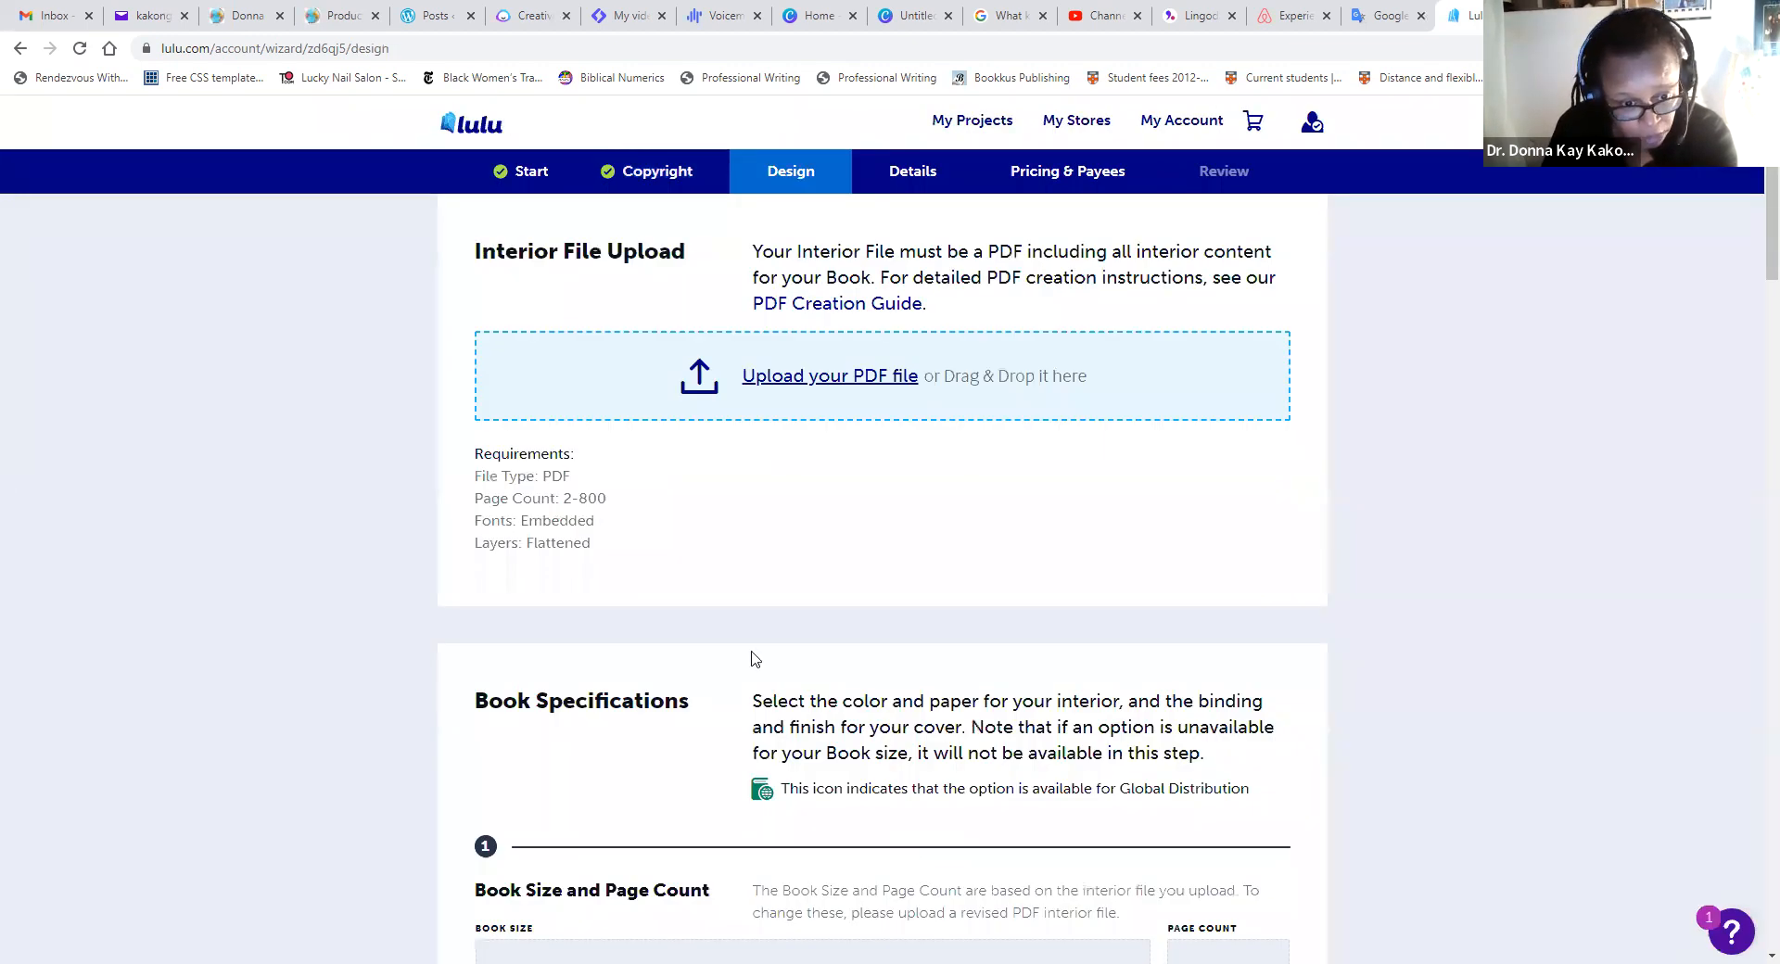
- Upload the paperback PDF from the Donna Magazine Store Products folder as the book's interior file
click(881, 382)
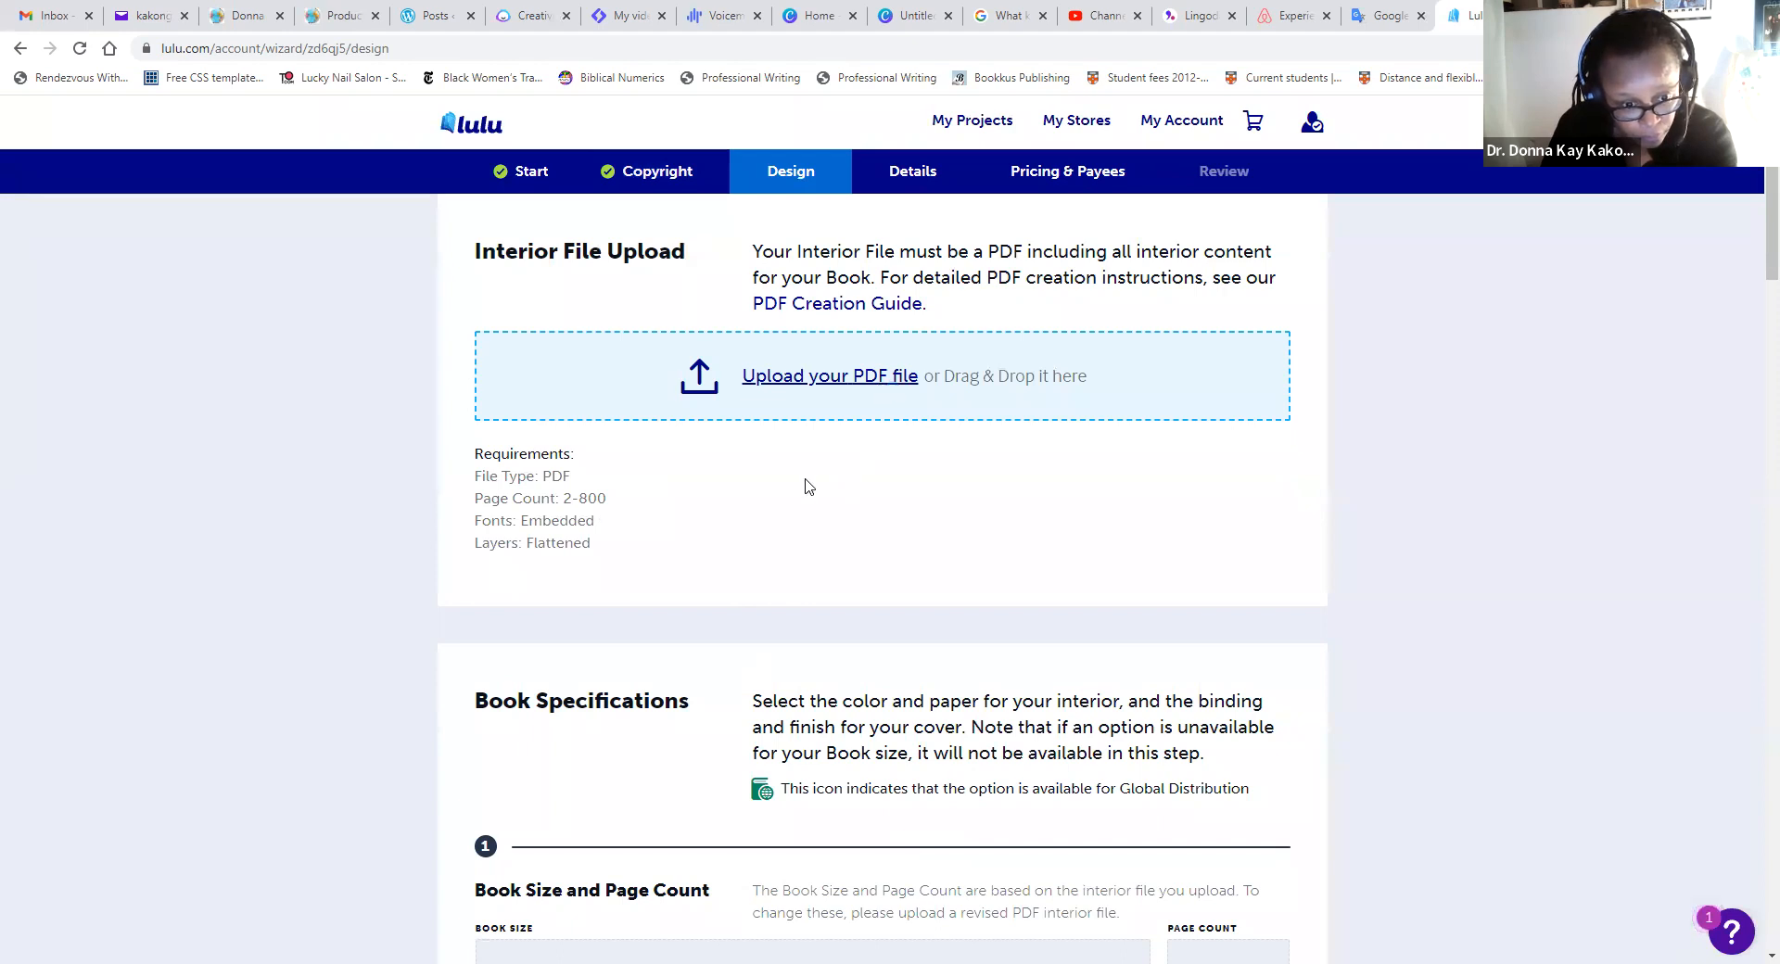
scroll(127, 230, up, 4)
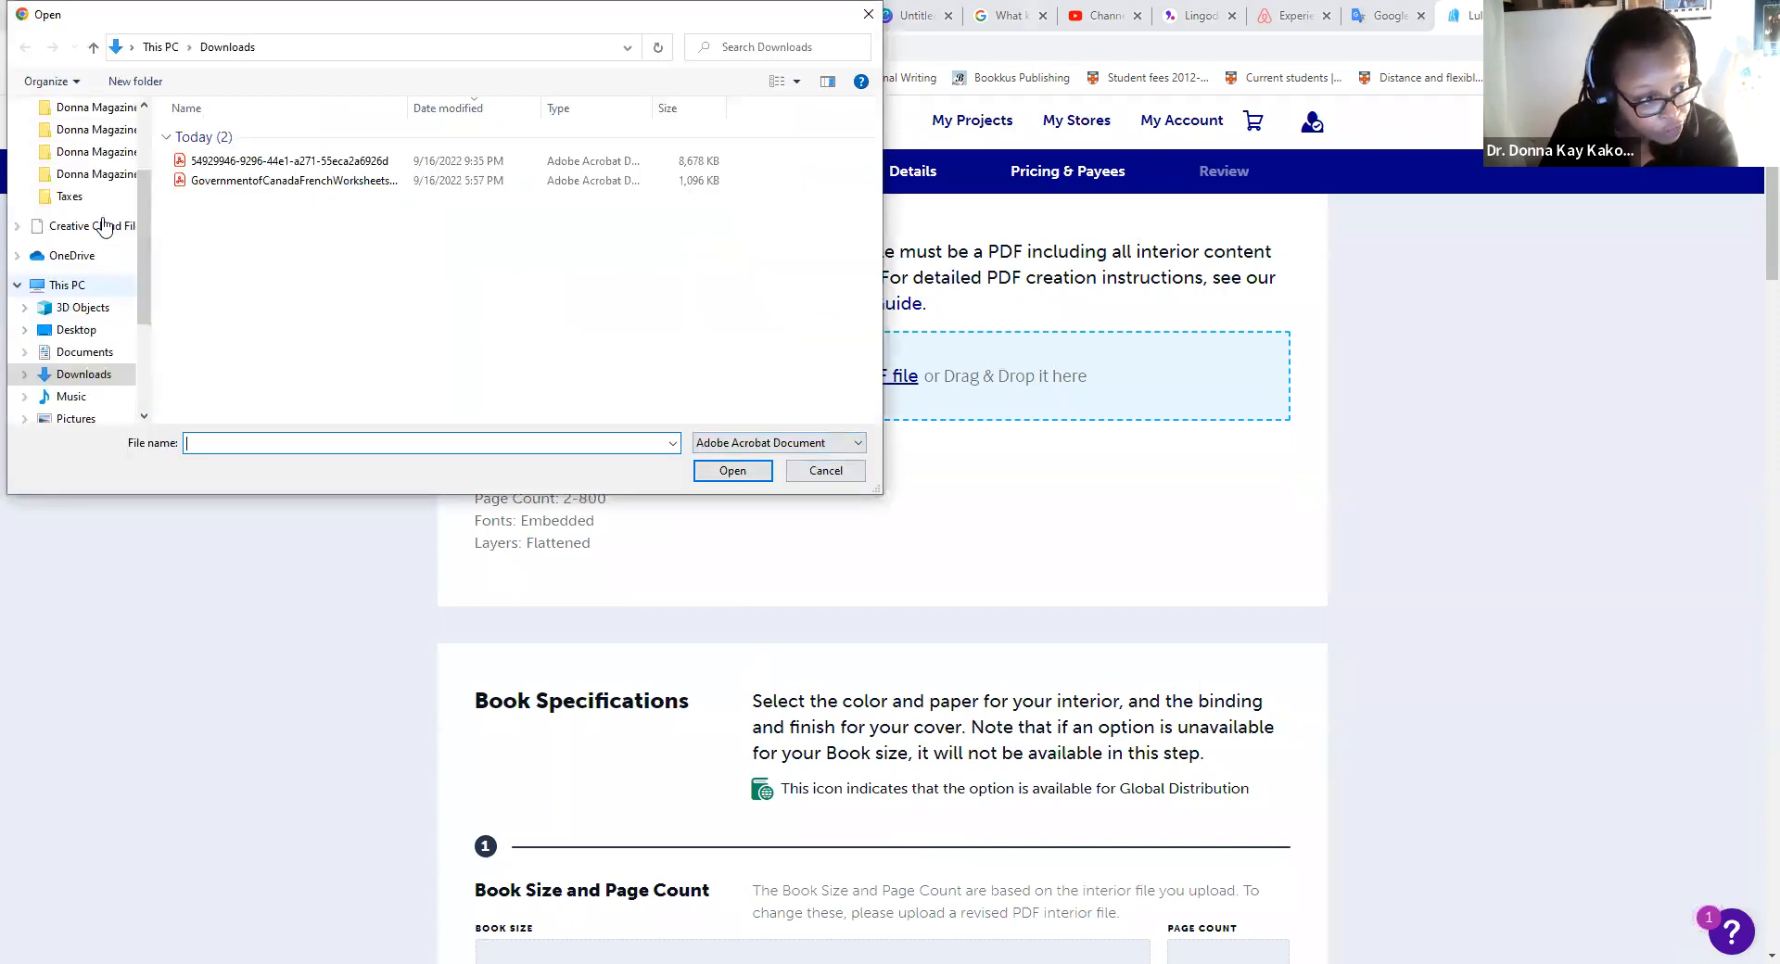
click(113, 220)
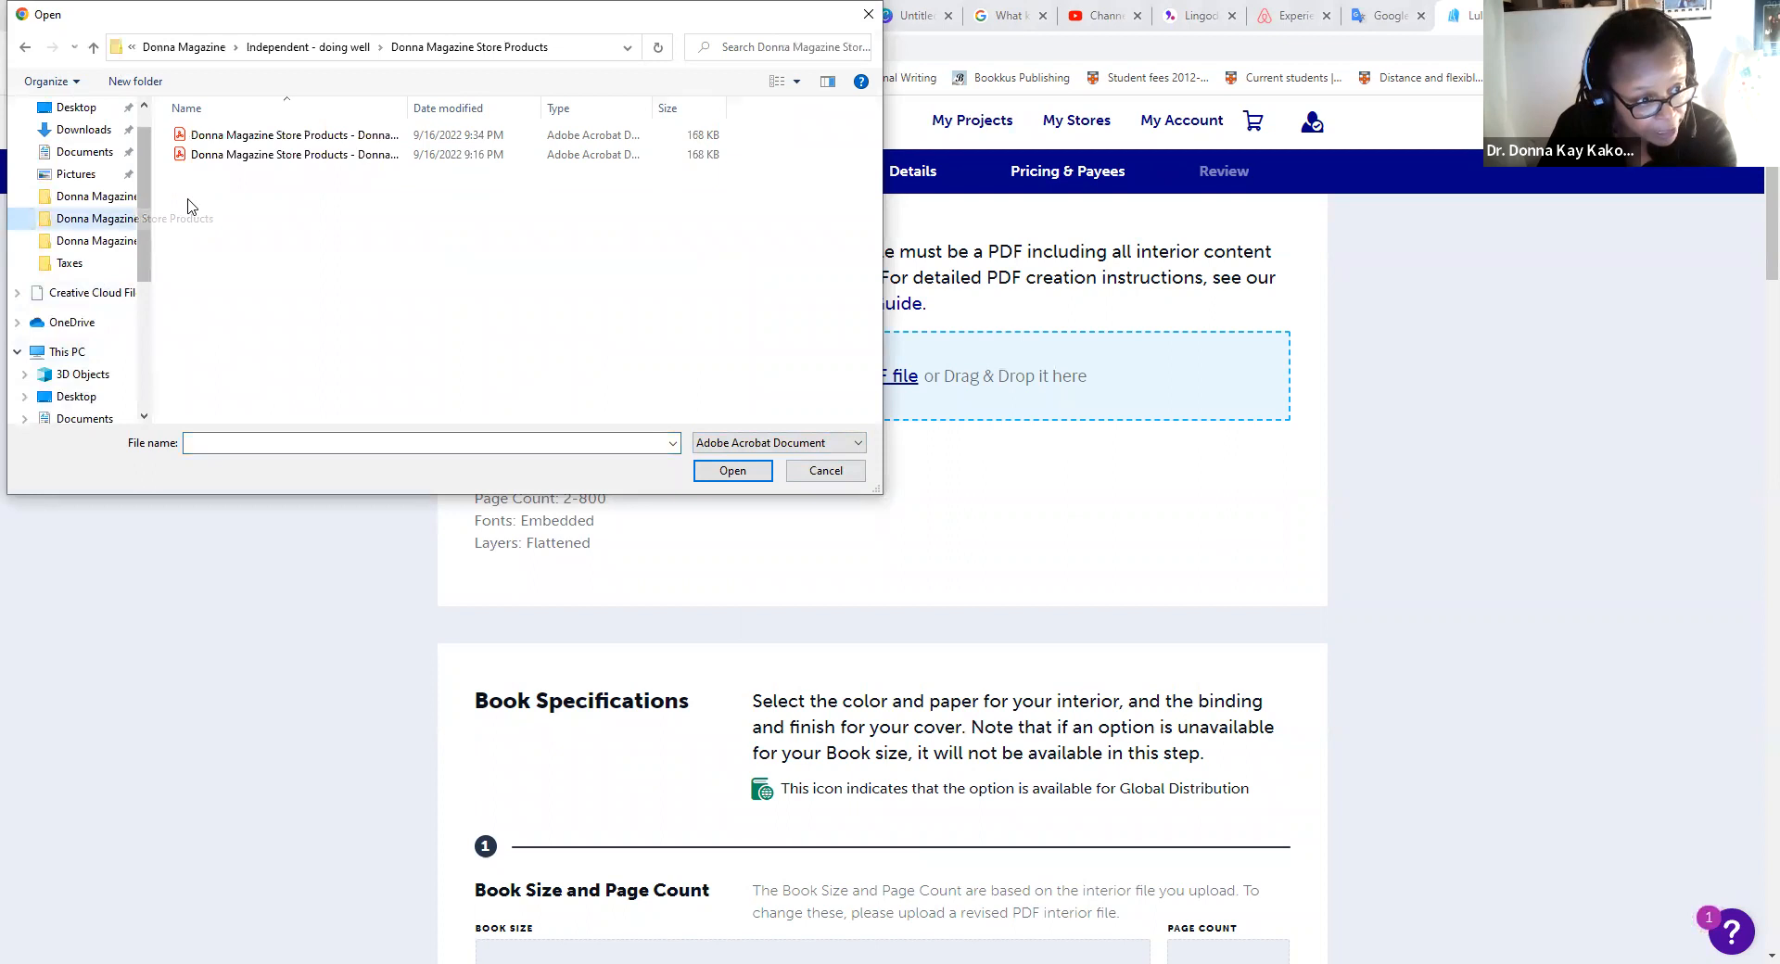
click(185, 136)
key(Return)
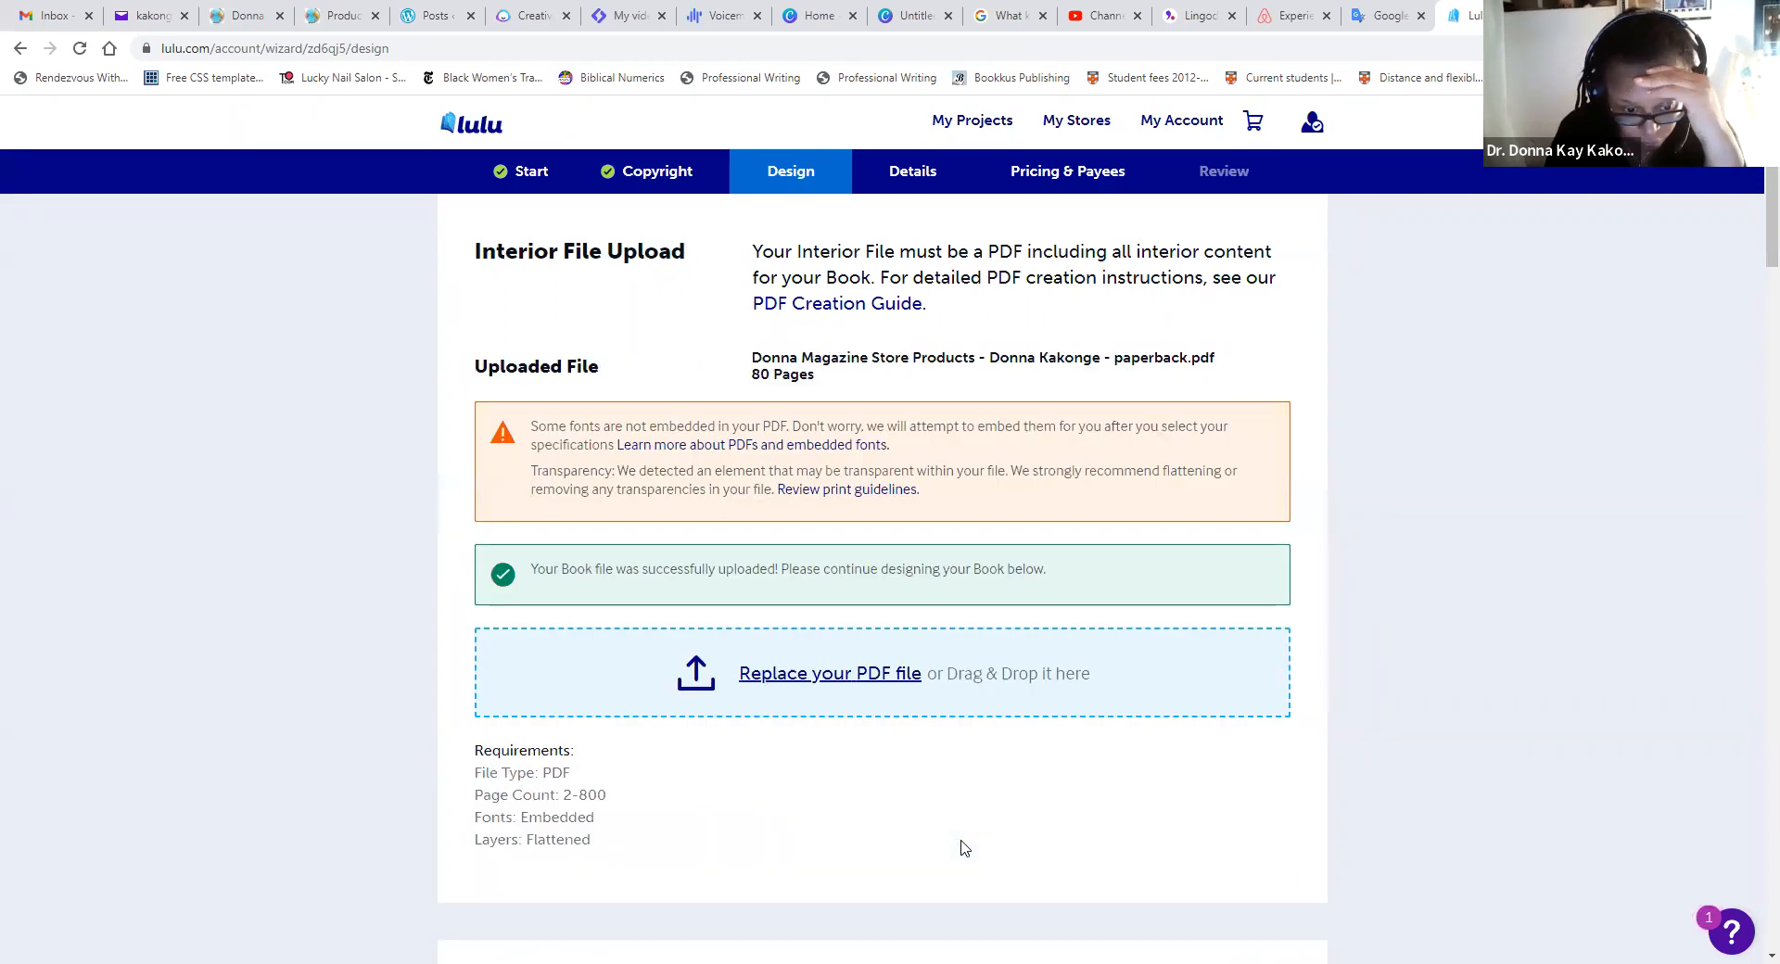
- Set the interior color to Black & White Standard and the paper type to 60# Cream
scroll(946, 795, down, 4)
scroll(932, 797, down, 7)
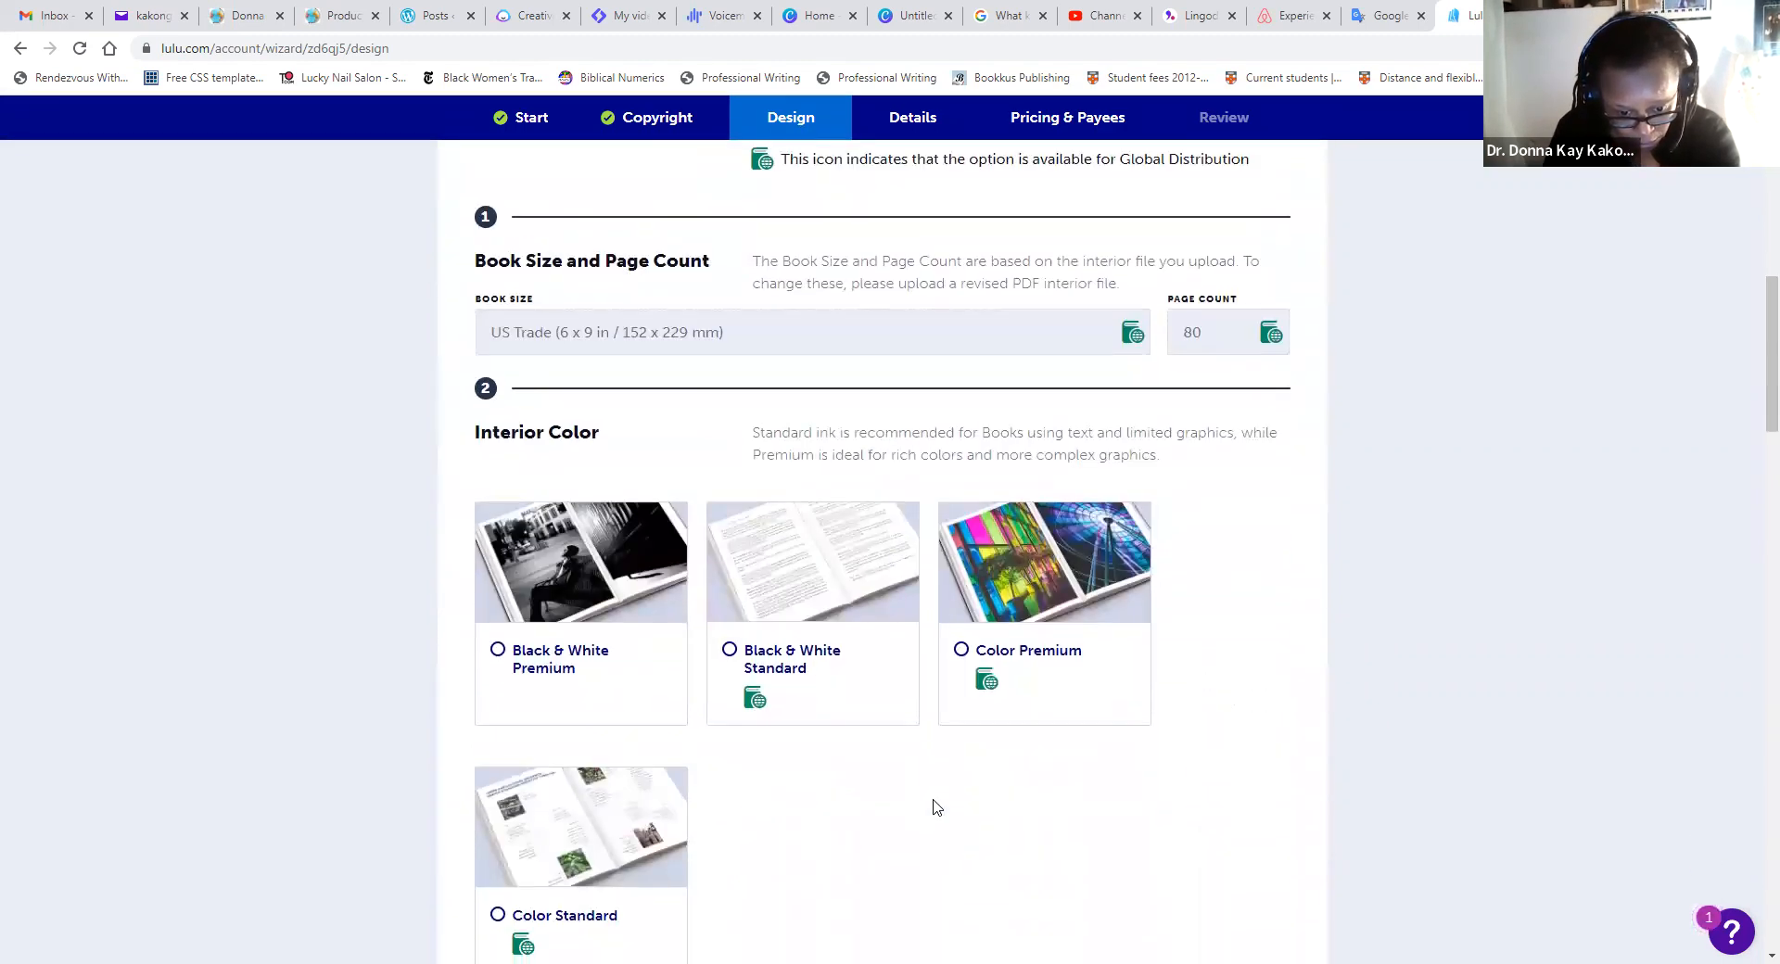
click(729, 649)
scroll(784, 772, down, 2)
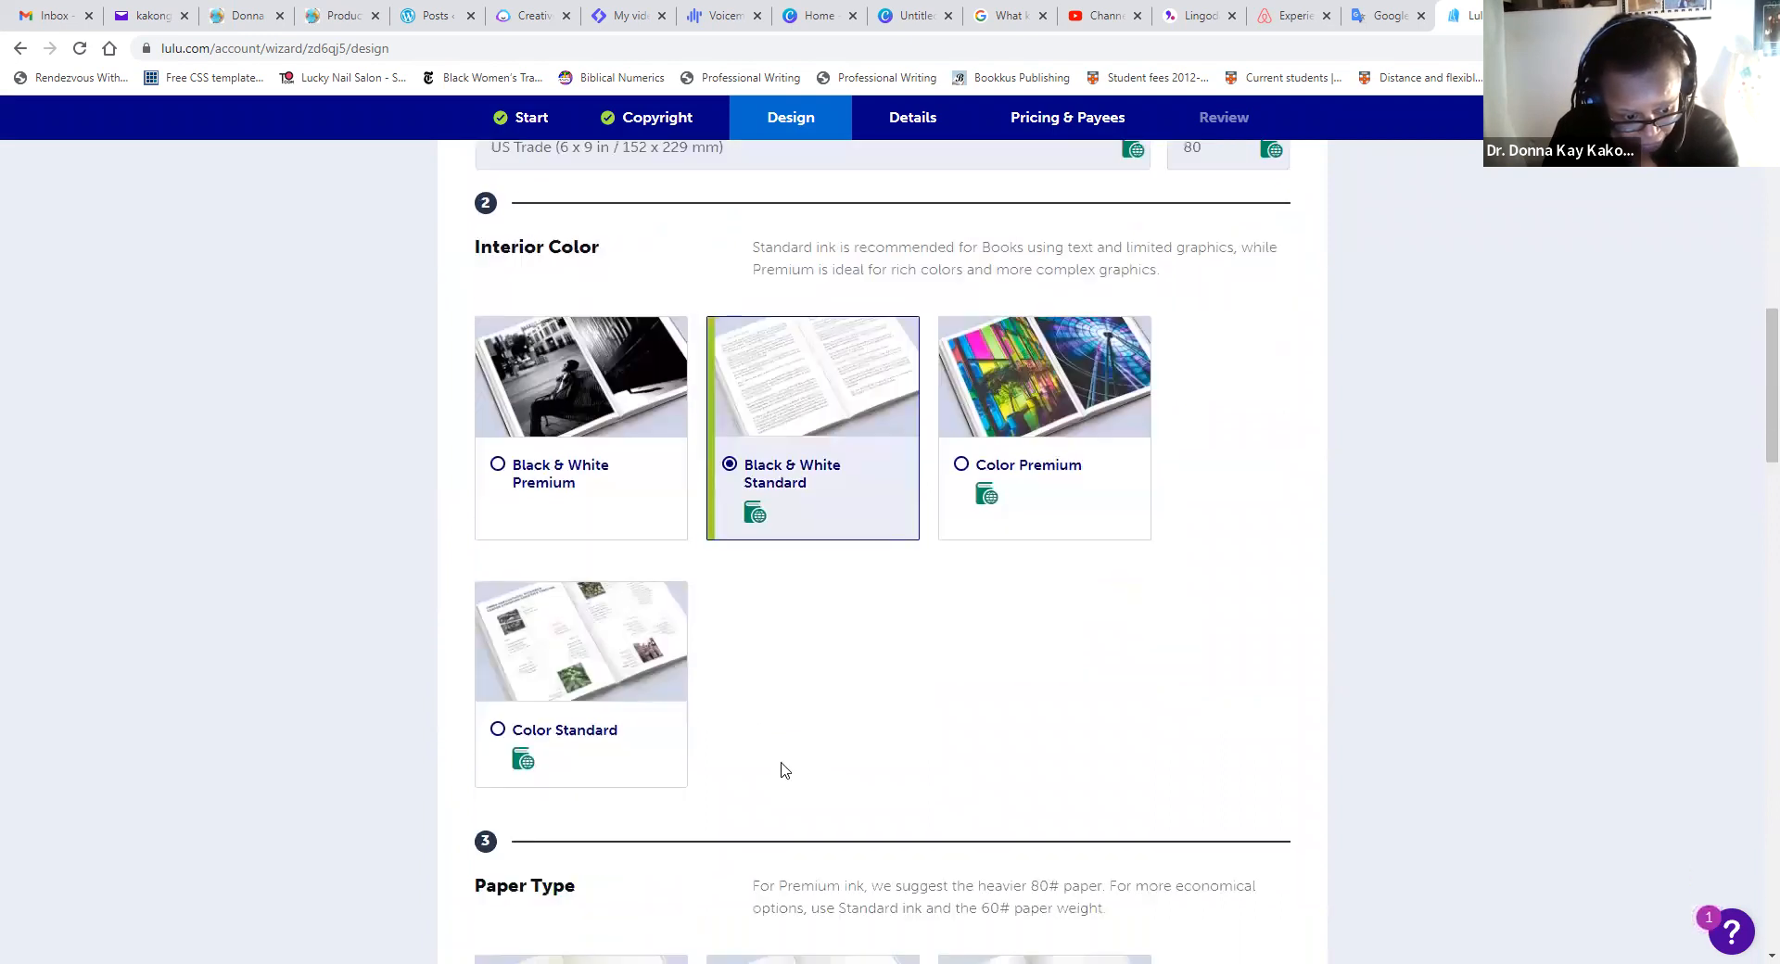
scroll(783, 771, down, 4)
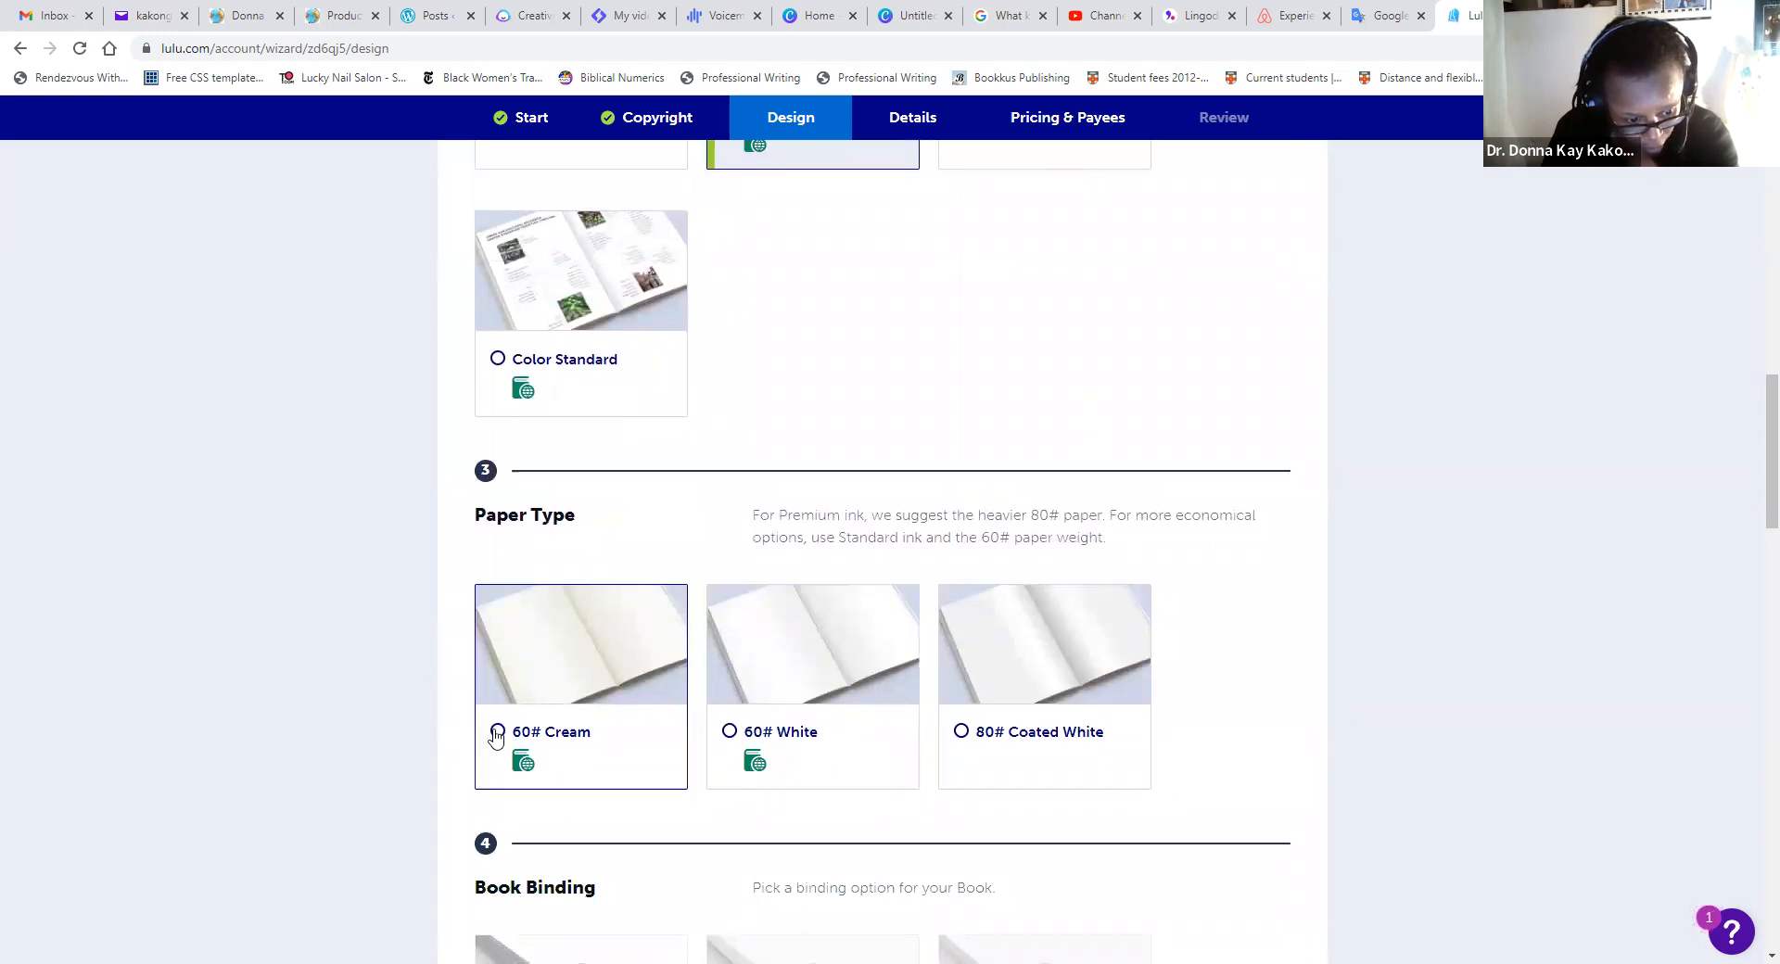
click(492, 732)
- Select Paperback as the book binding and Glossy as the cover finish
scroll(664, 816, down, 1)
scroll(664, 816, down, 4)
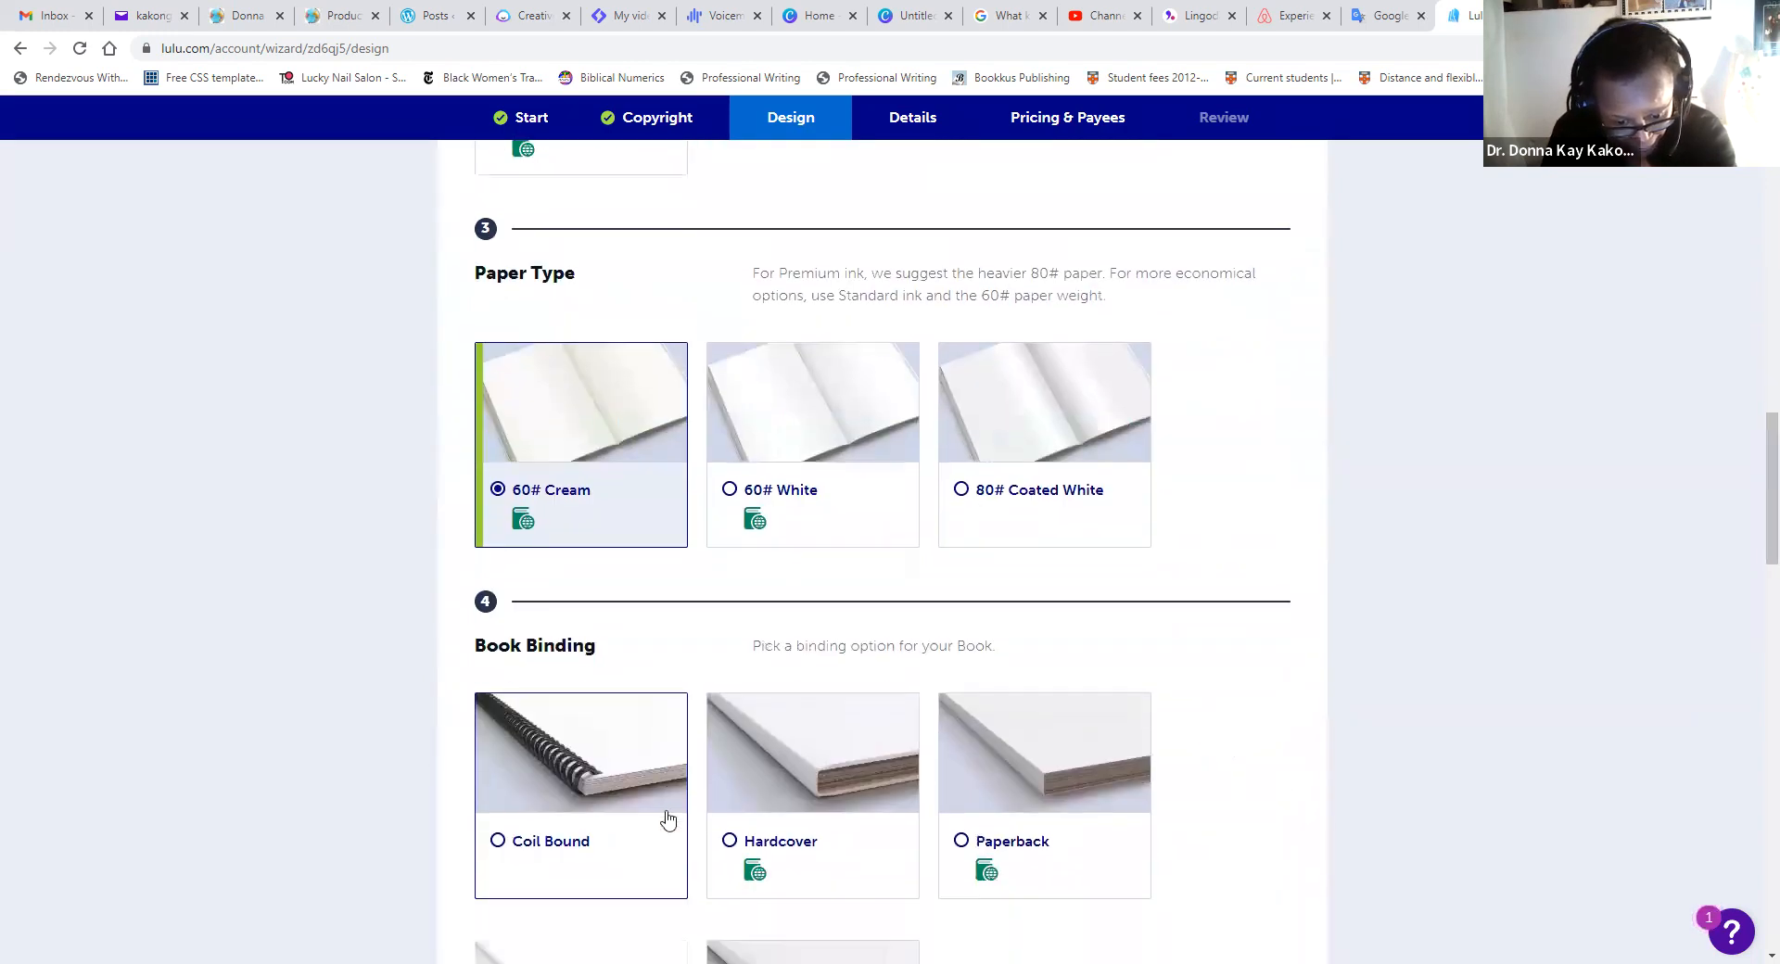
click(963, 713)
scroll(917, 802, down, 6)
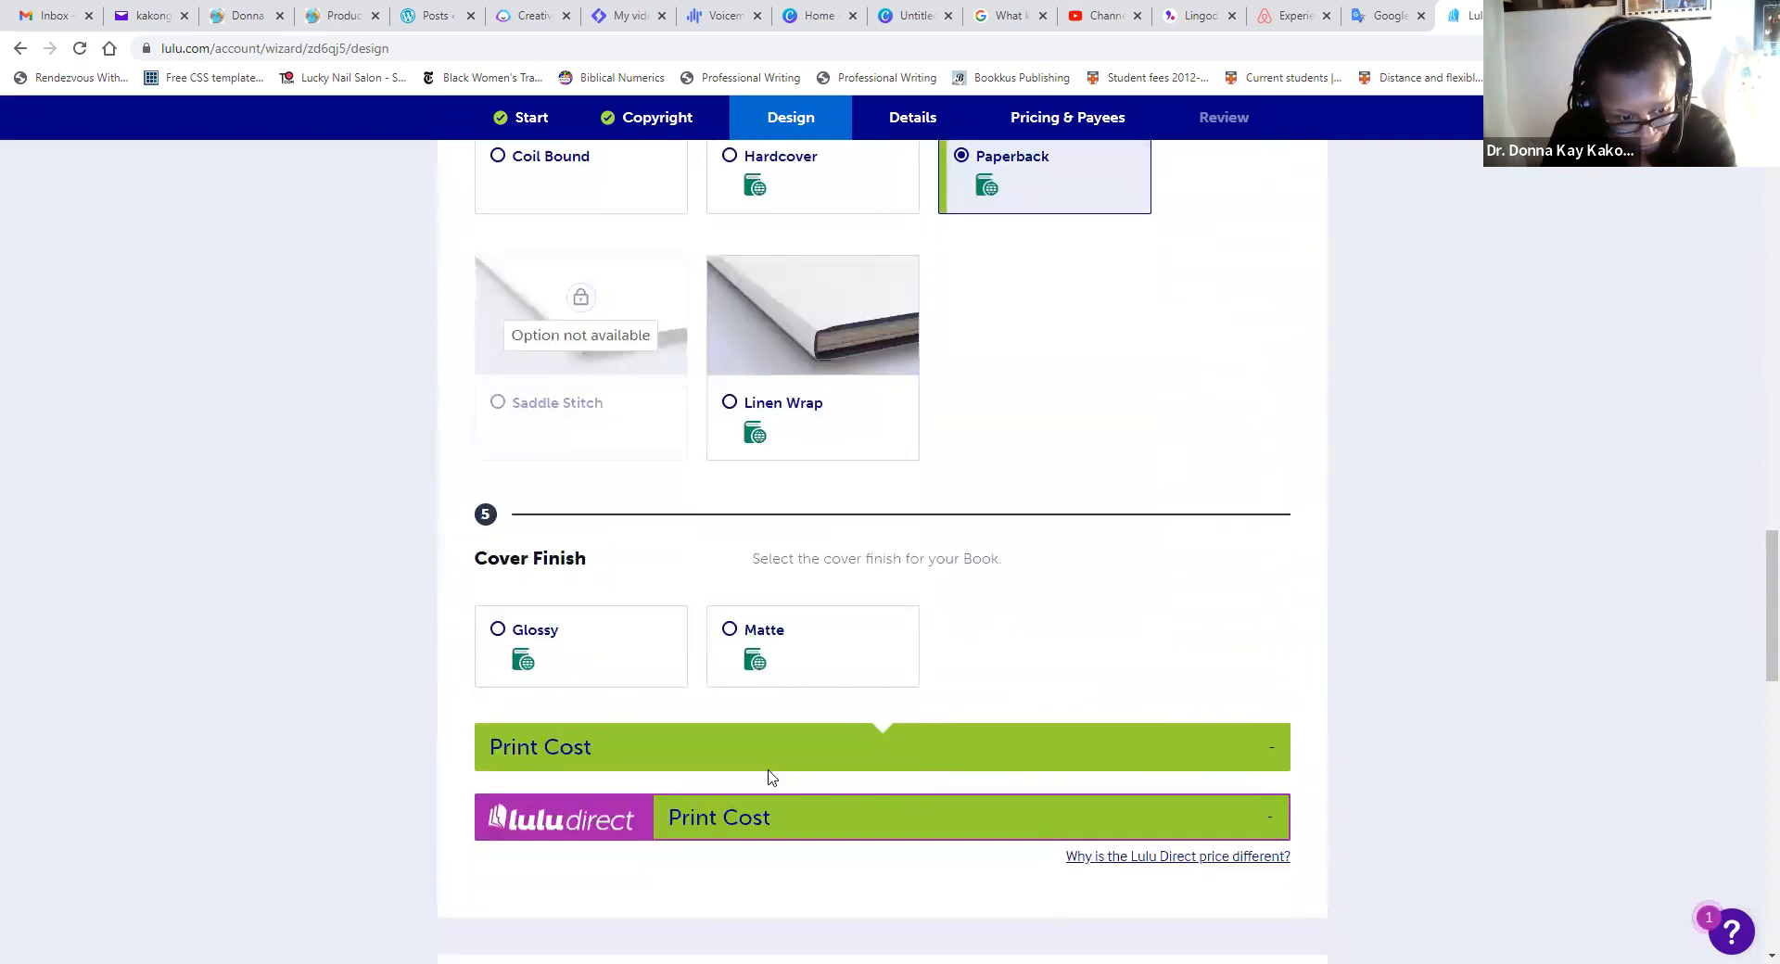
click(498, 630)
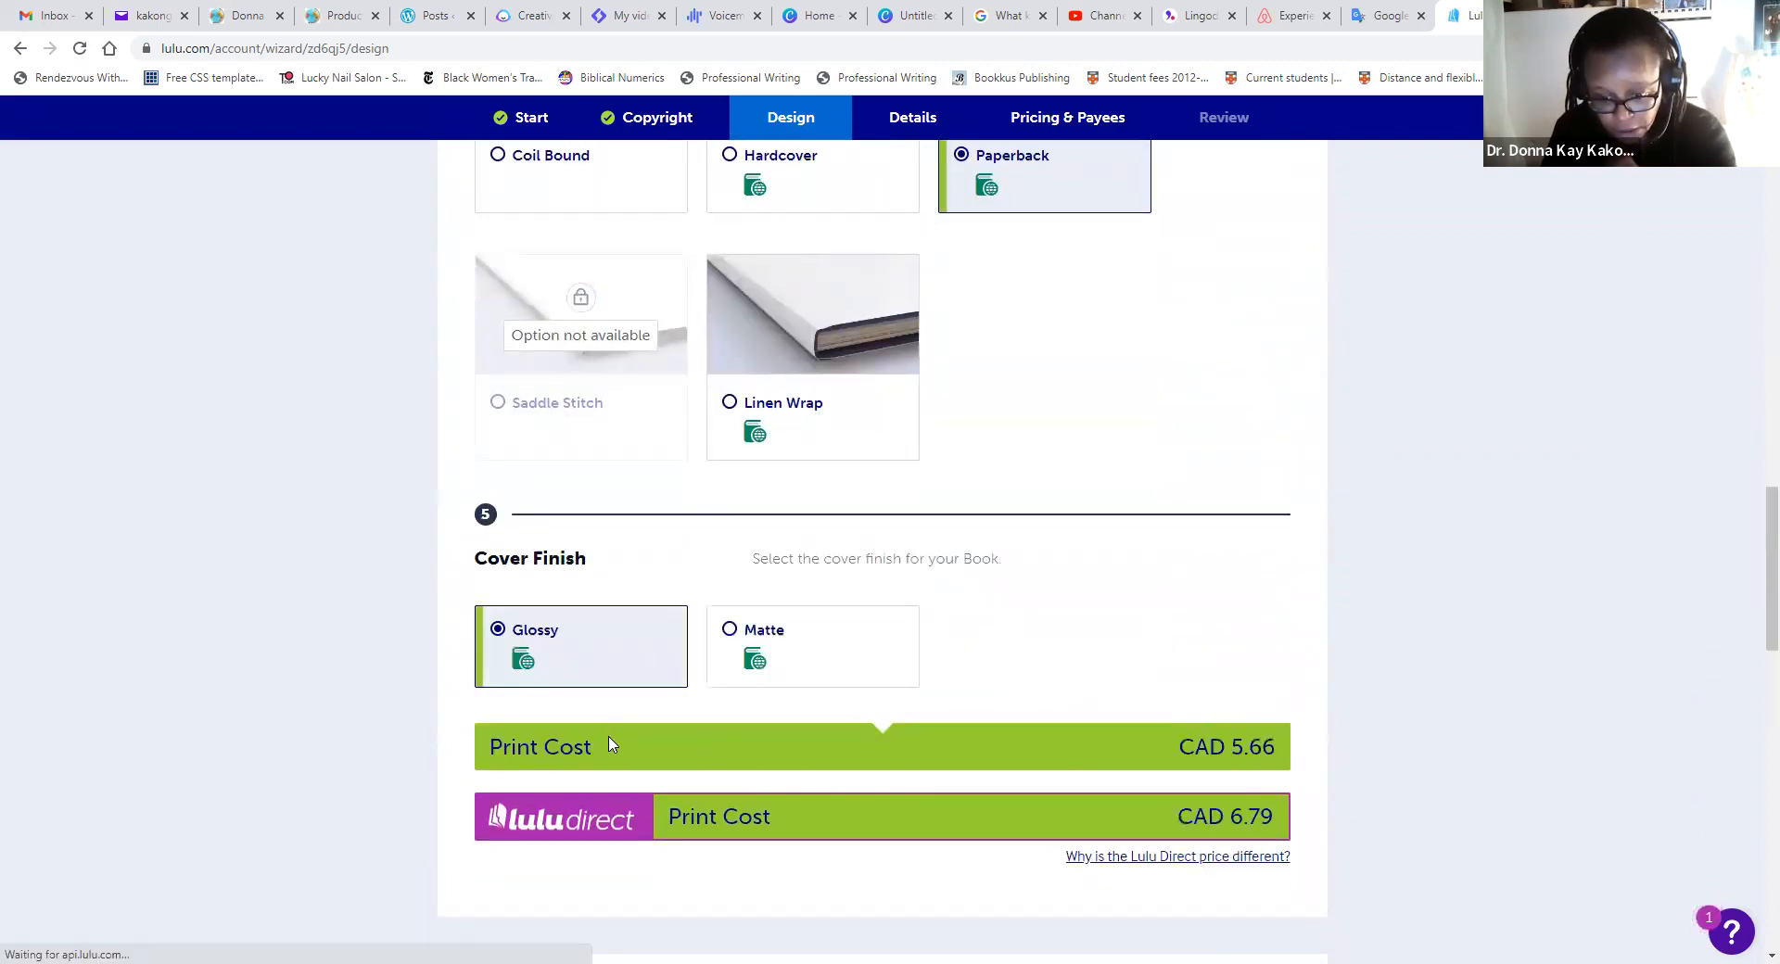
- Choose Cover Creator Powered by Canva for the cover design and launch the cover editor
scroll(1274, 874, down, 7)
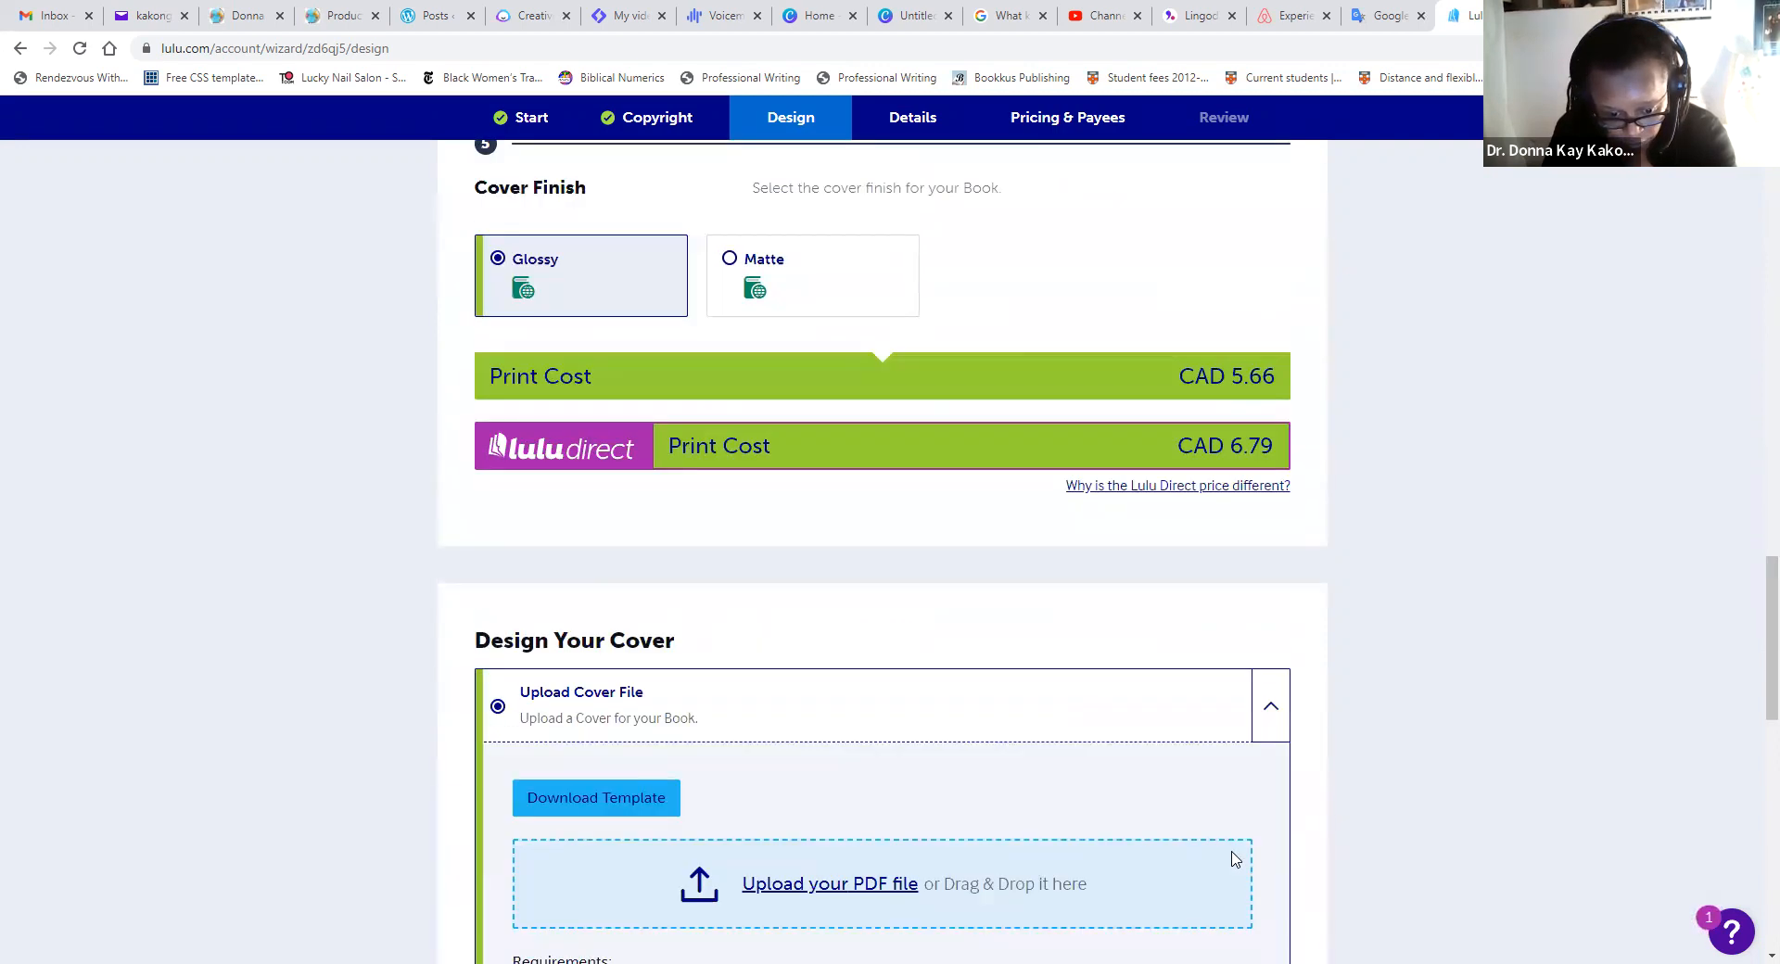
scroll(1189, 840, down, 1)
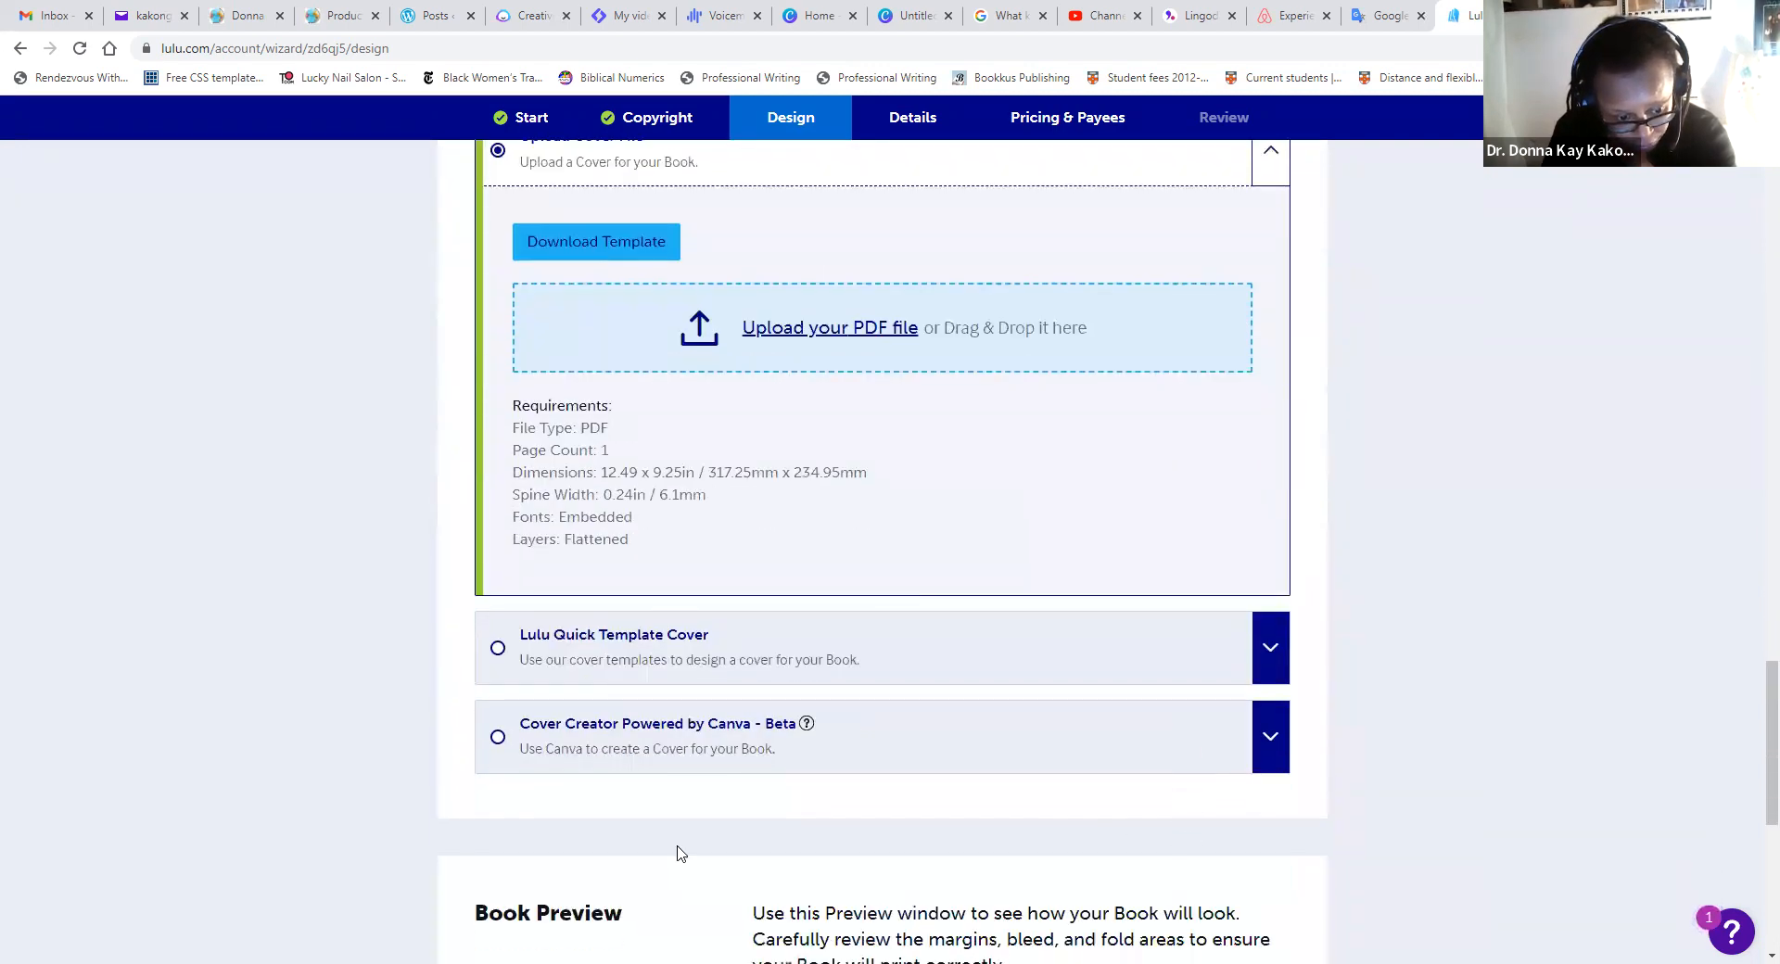
click(498, 739)
click(1146, 723)
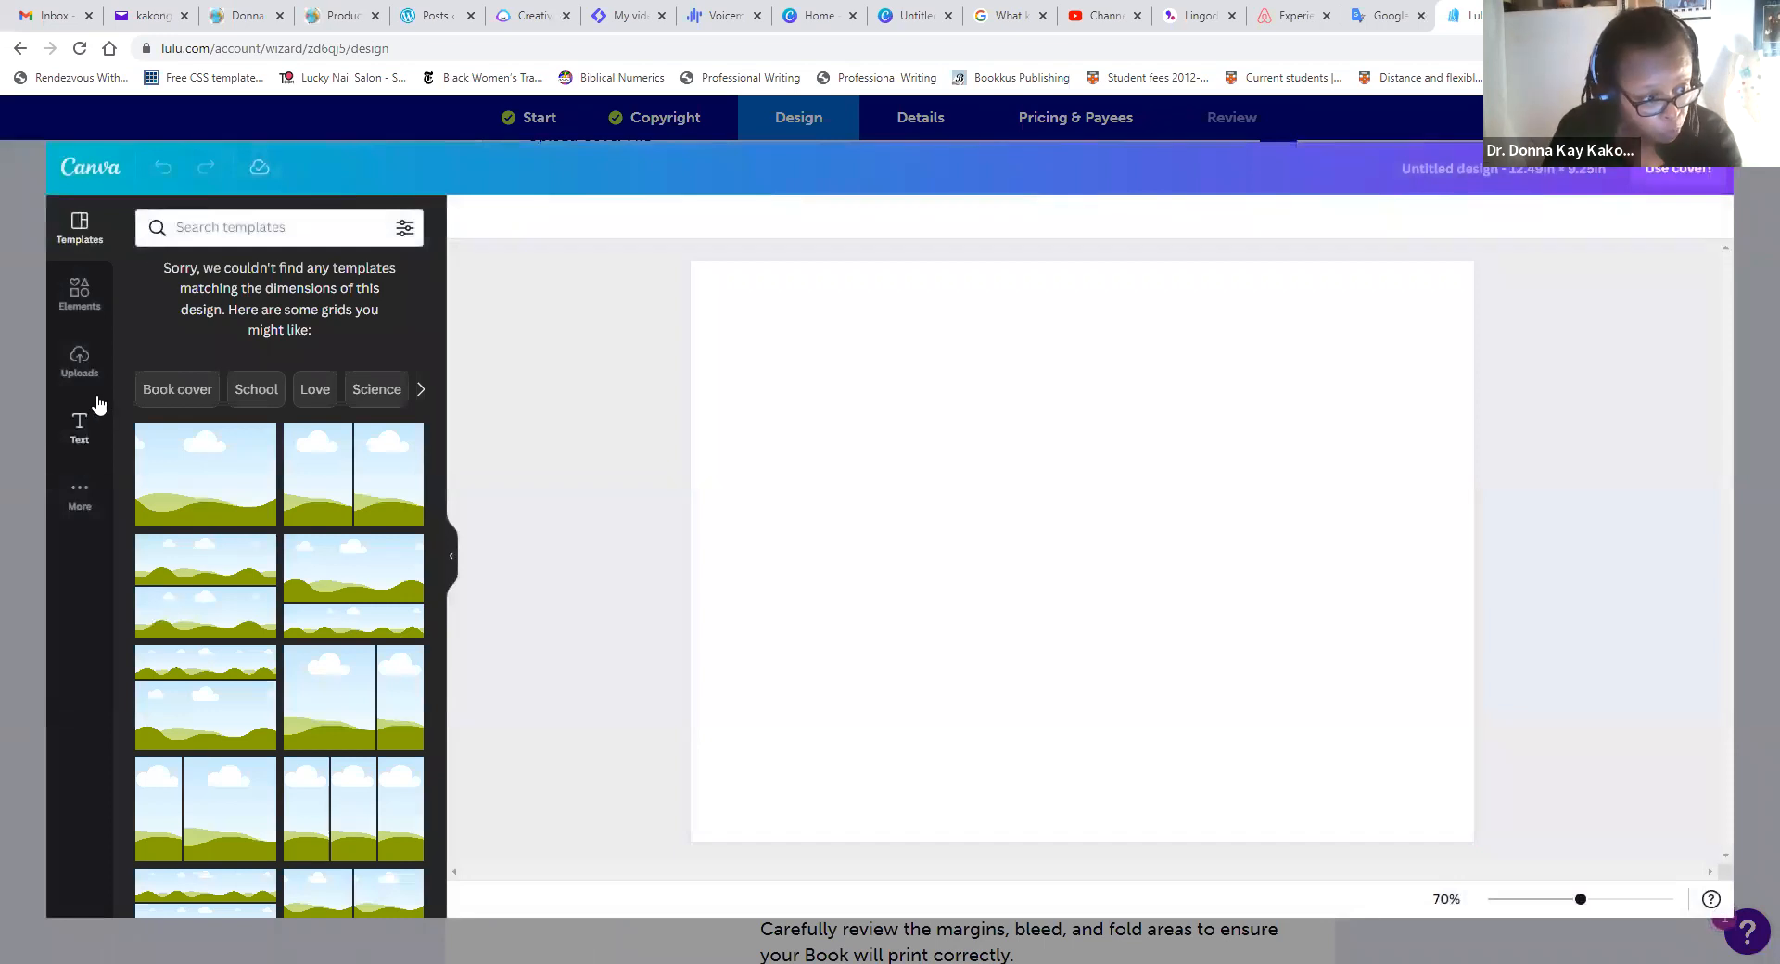
- Check the uploaded images, return to the templates, and place the single-frame grid across the whole blank cover
click(82, 368)
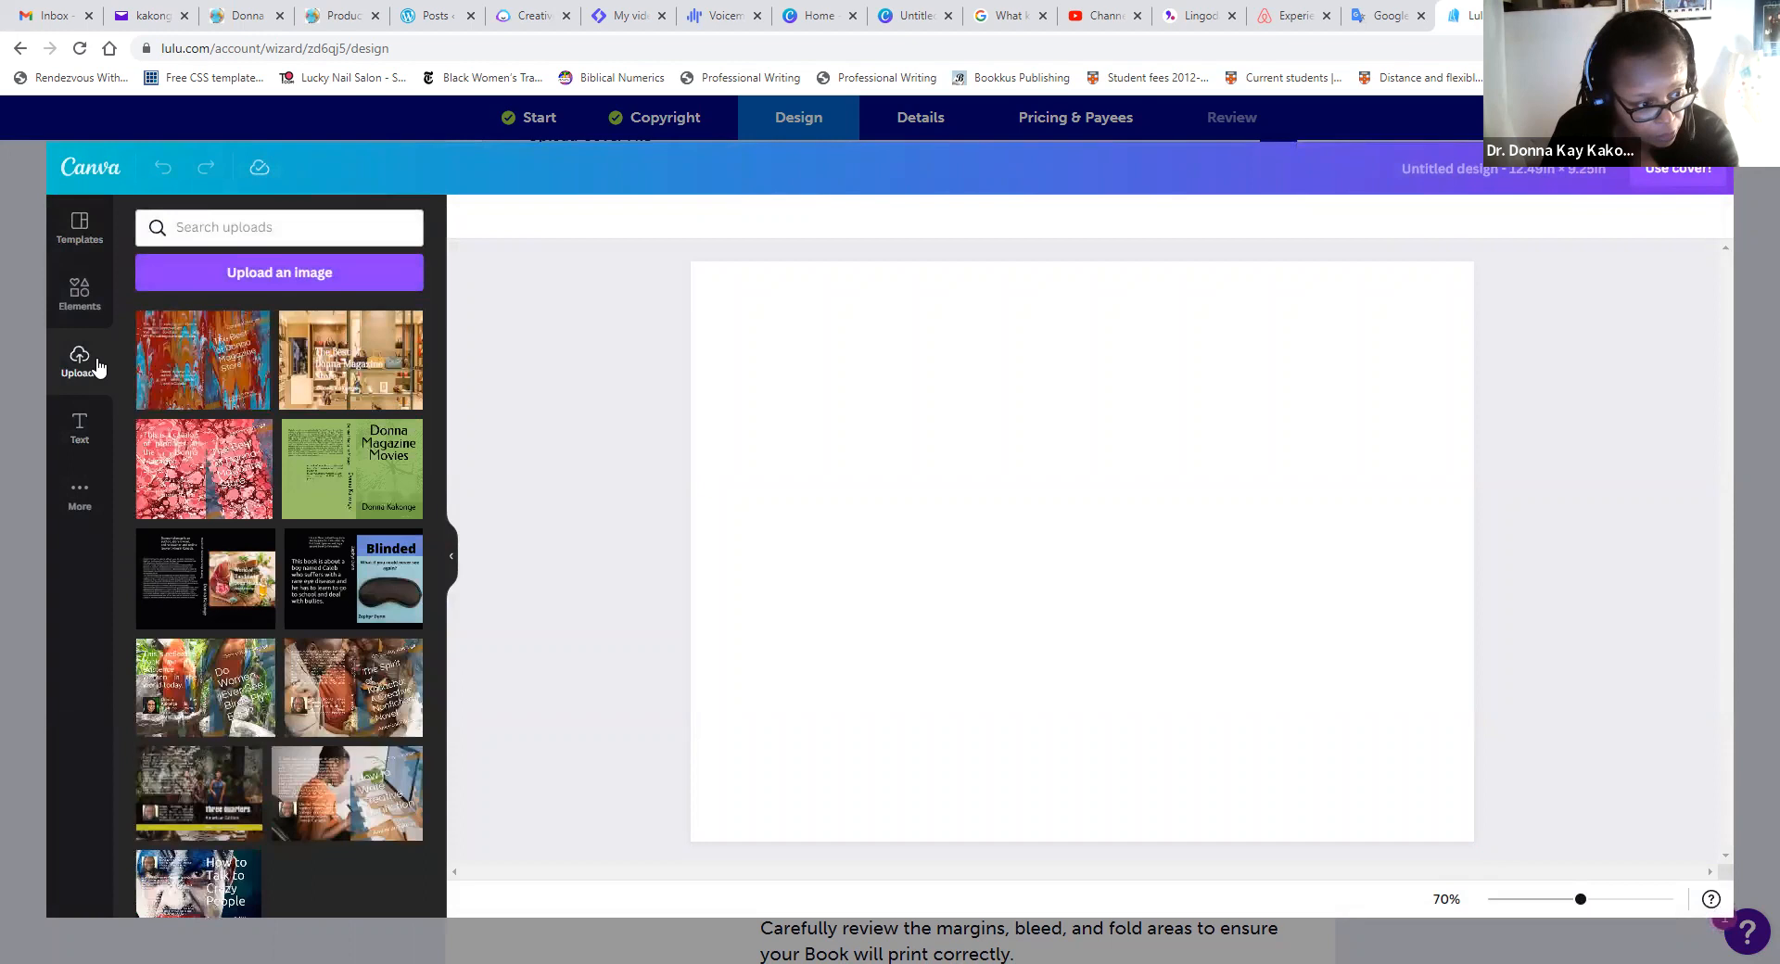
click(80, 227)
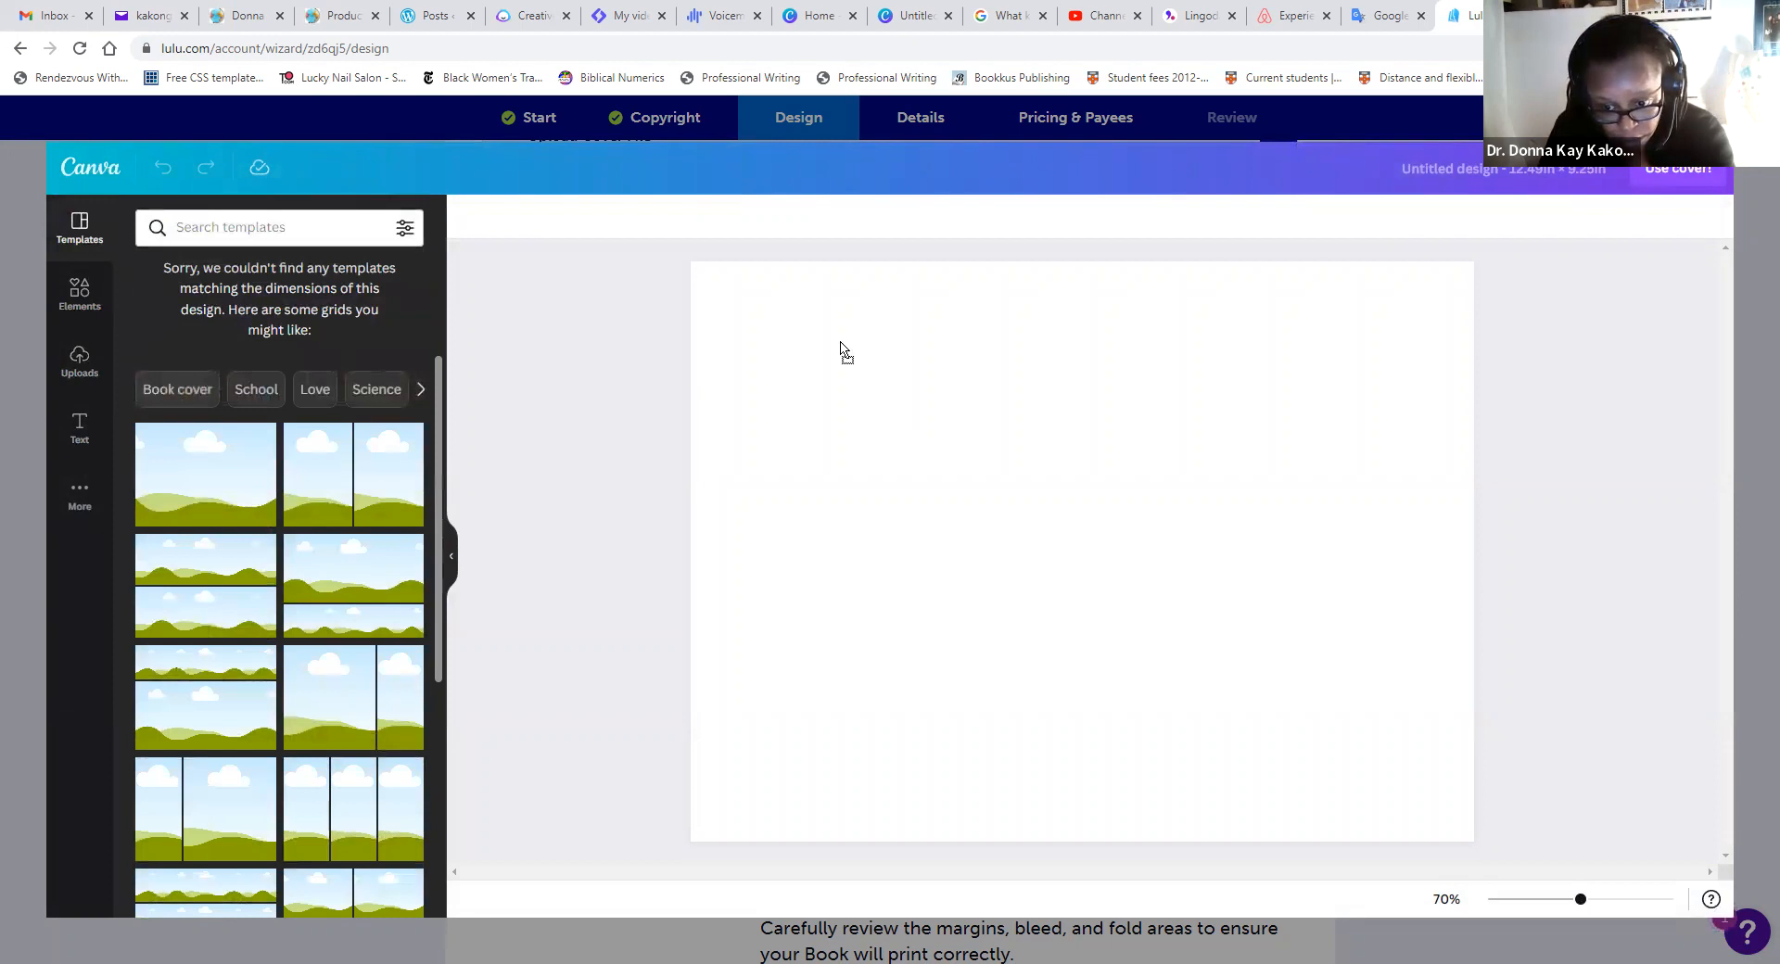
drag(828, 368, 830, 369)
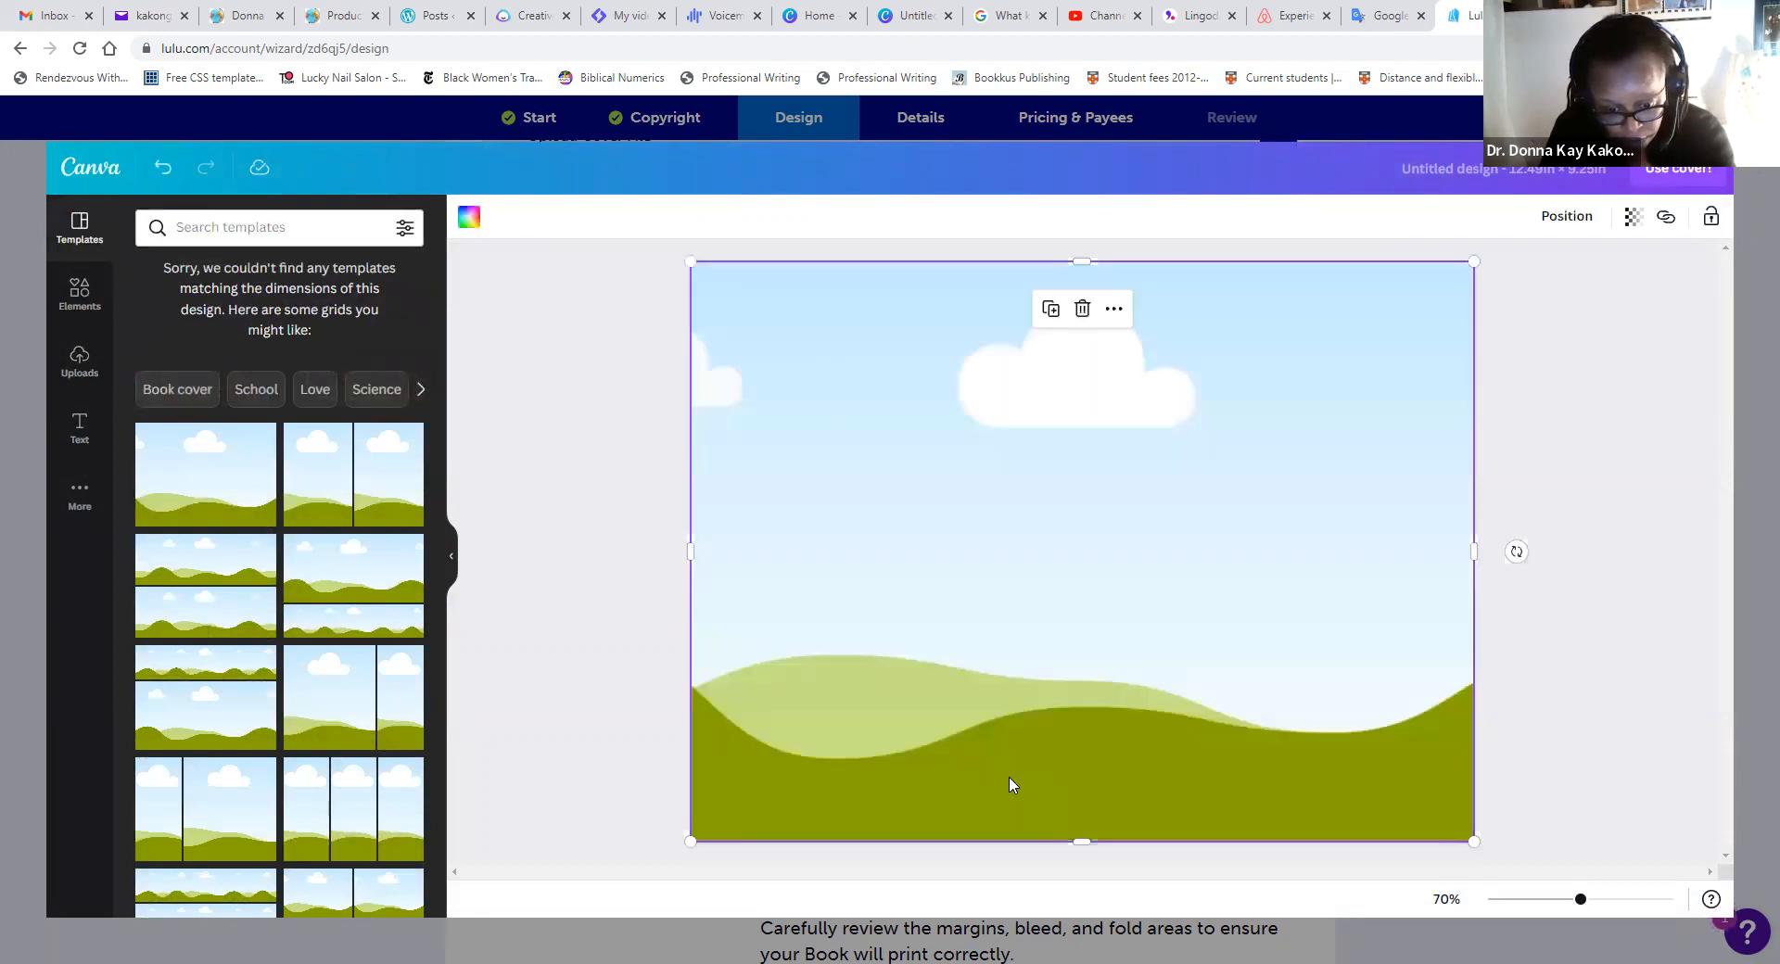
- Shrink the grid frame inward on all four sides, leaving a white border around it on the cover
drag(1082, 841, 1078, 813)
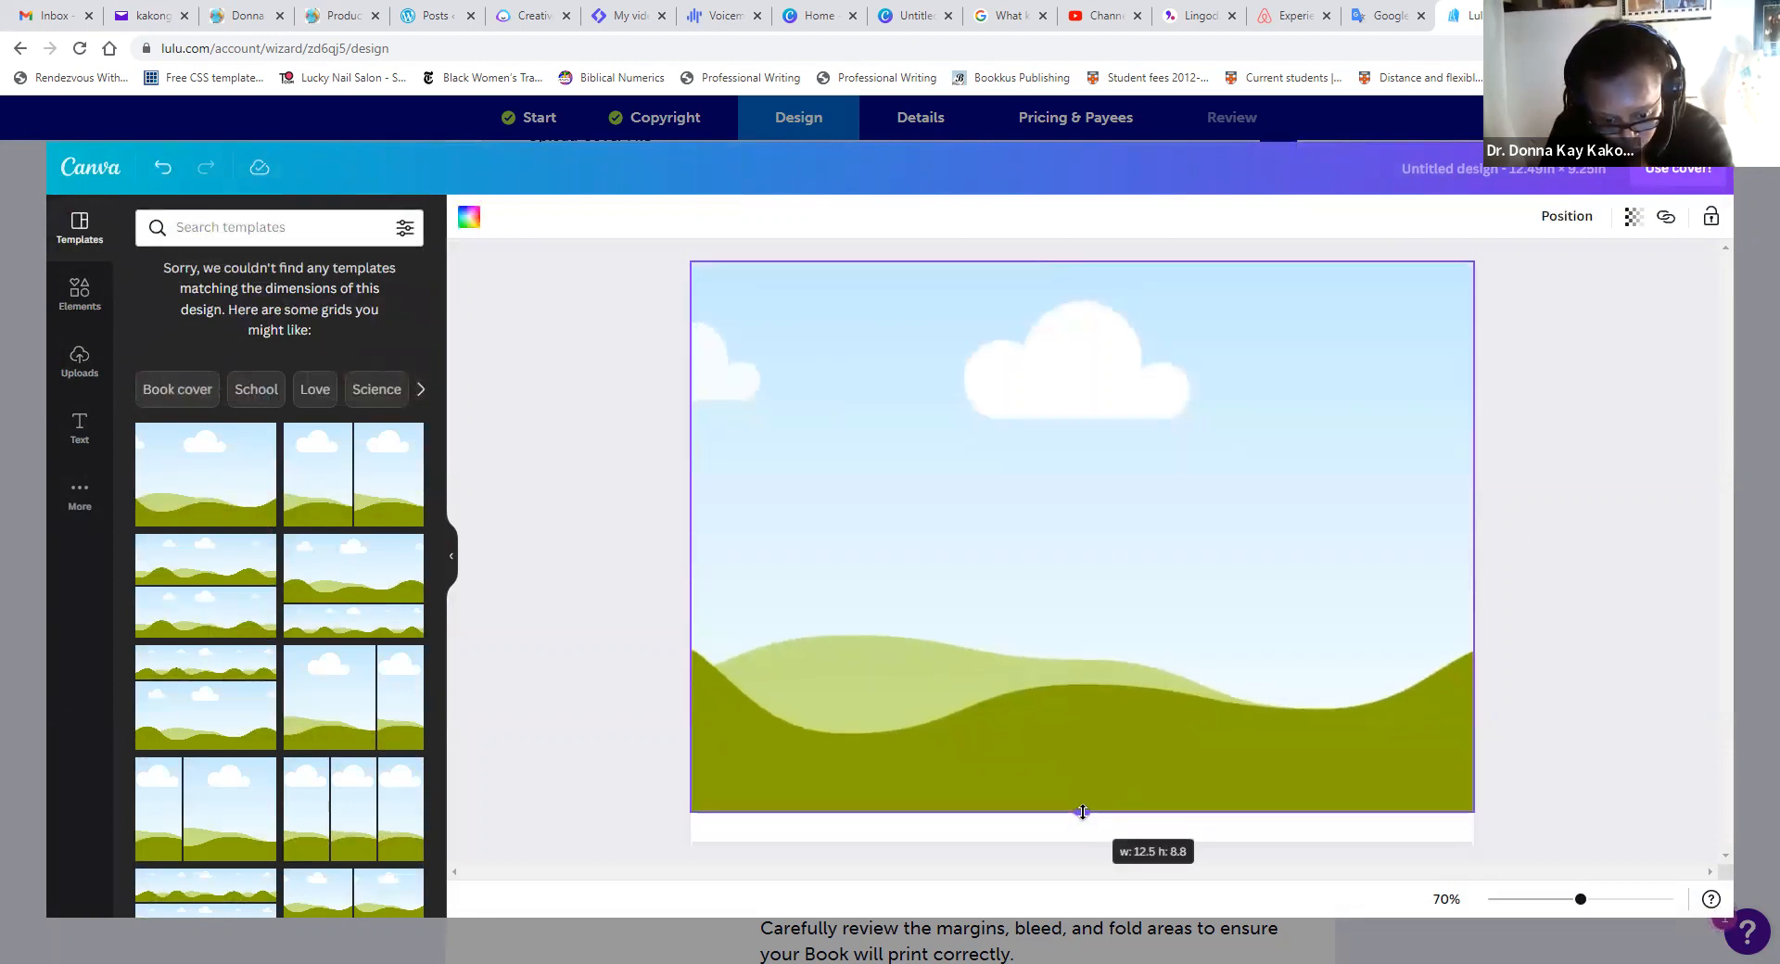
drag(1474, 533, 1431, 534)
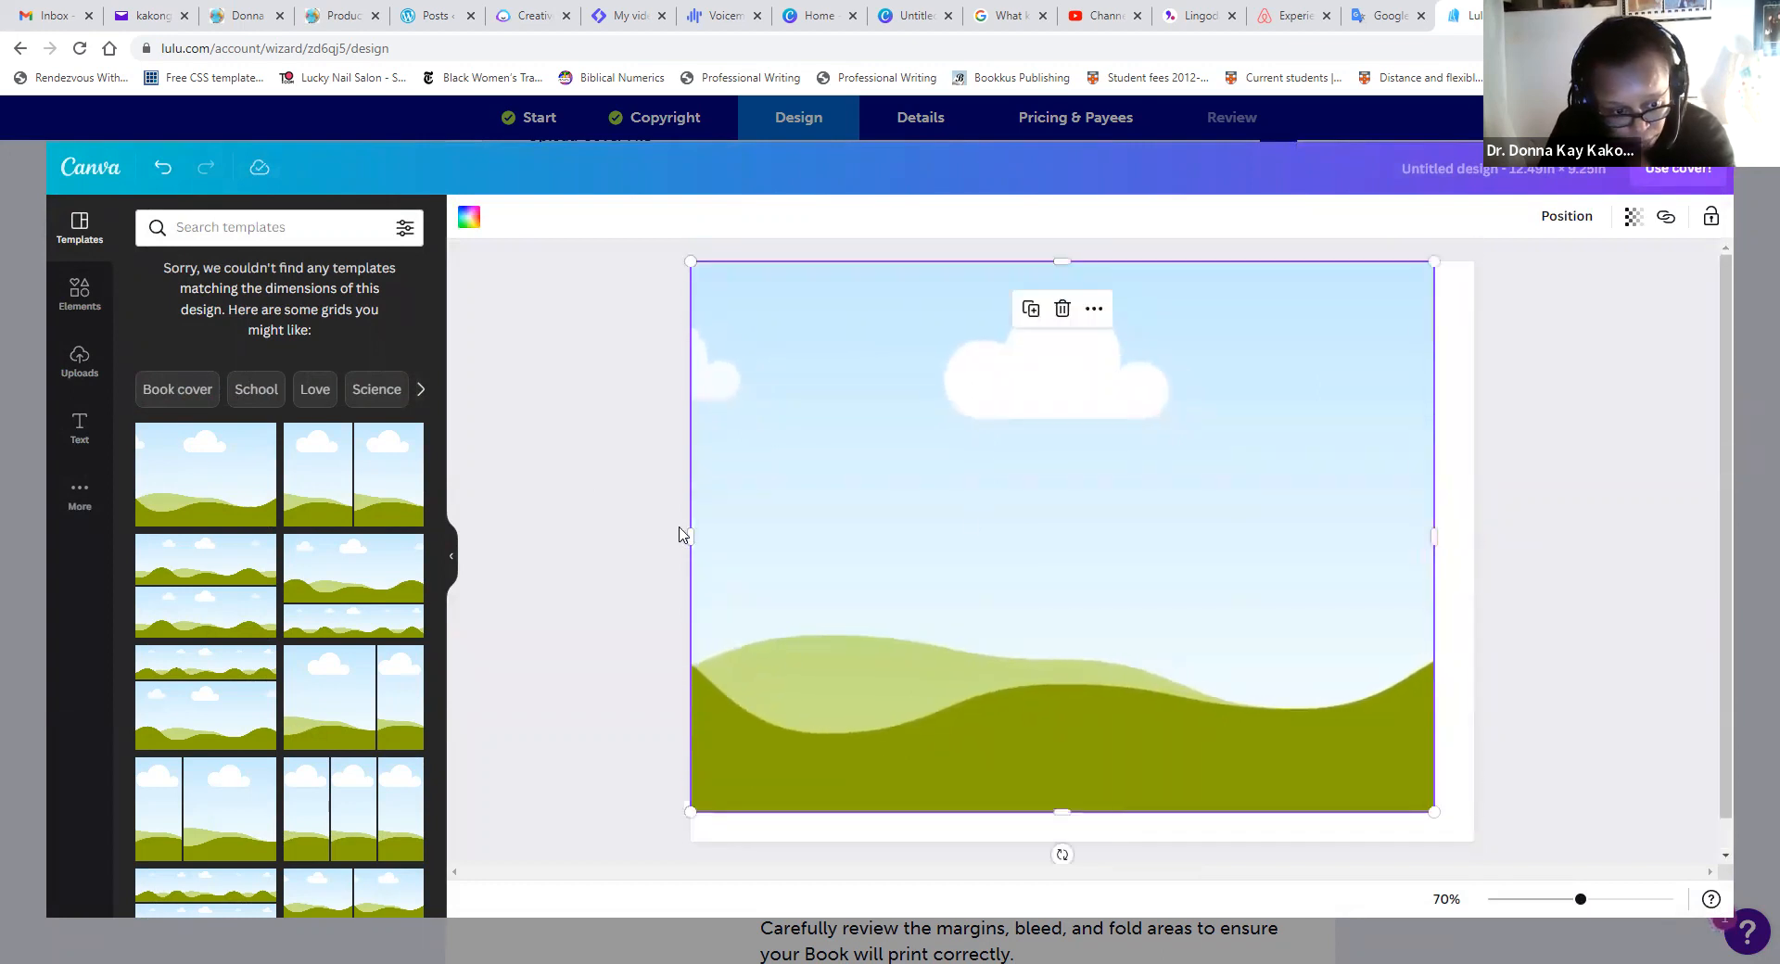
drag(692, 533, 715, 534)
drag(1066, 260, 1061, 308)
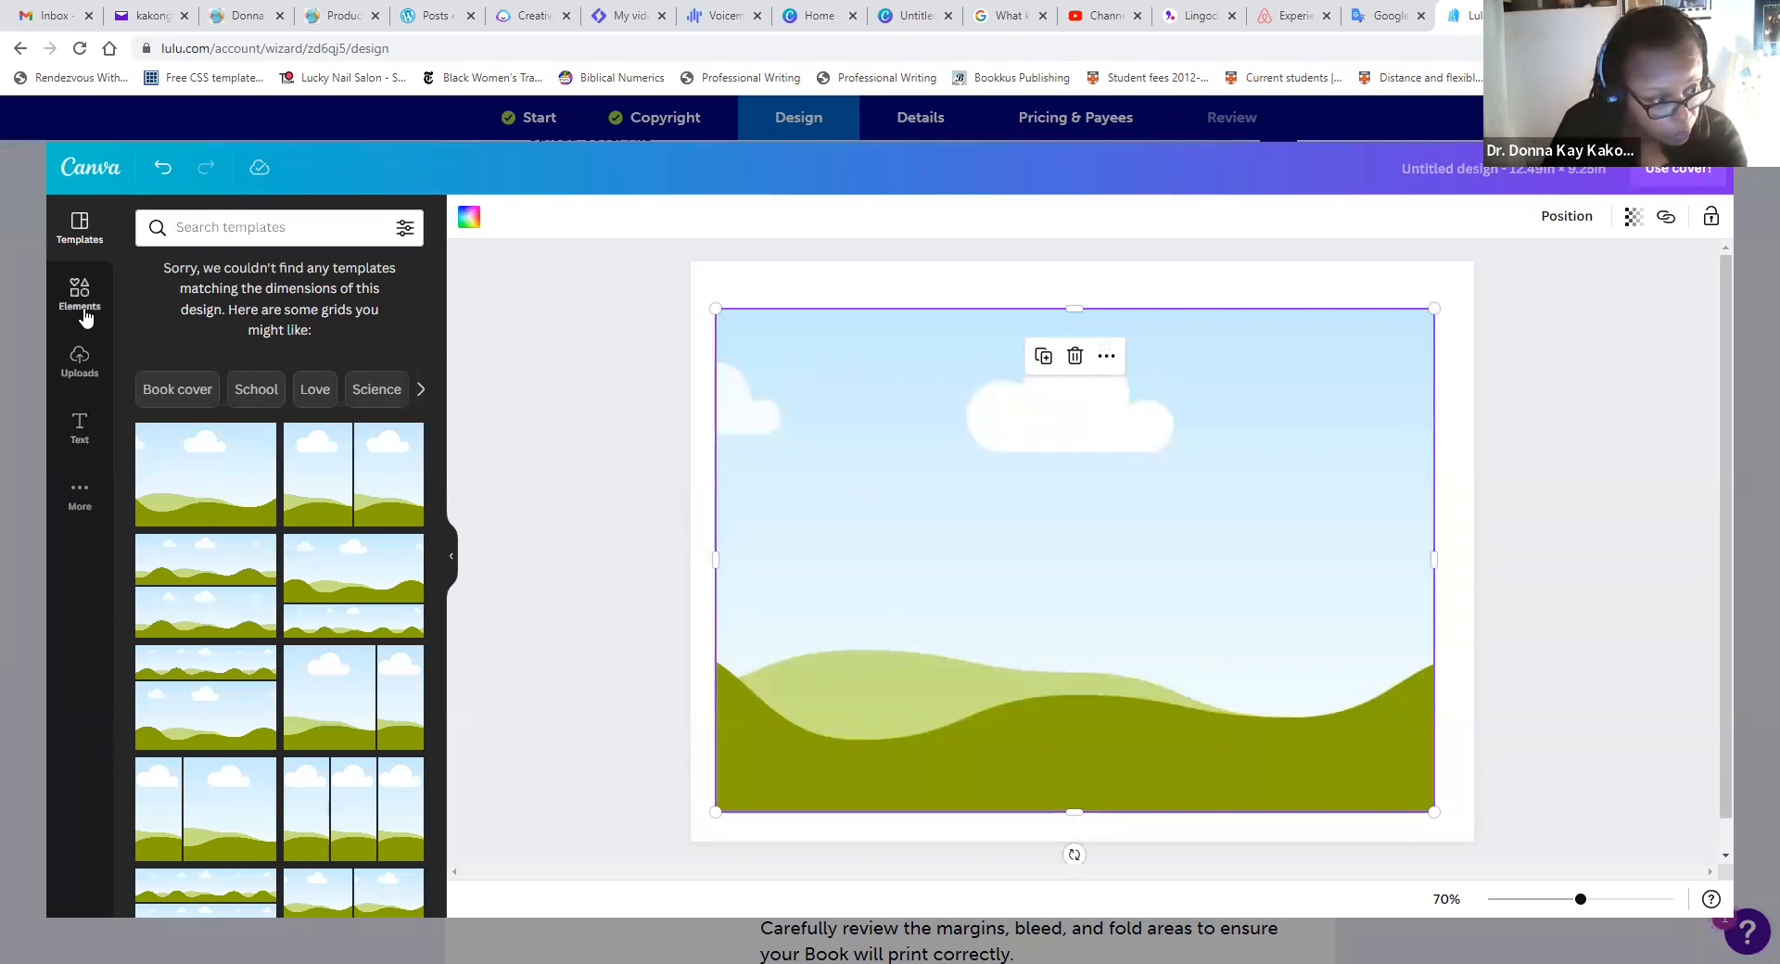
- Fill the grid frame with the uploaded red and blue marbled cover image and send the finished cover to Lulu
click(79, 357)
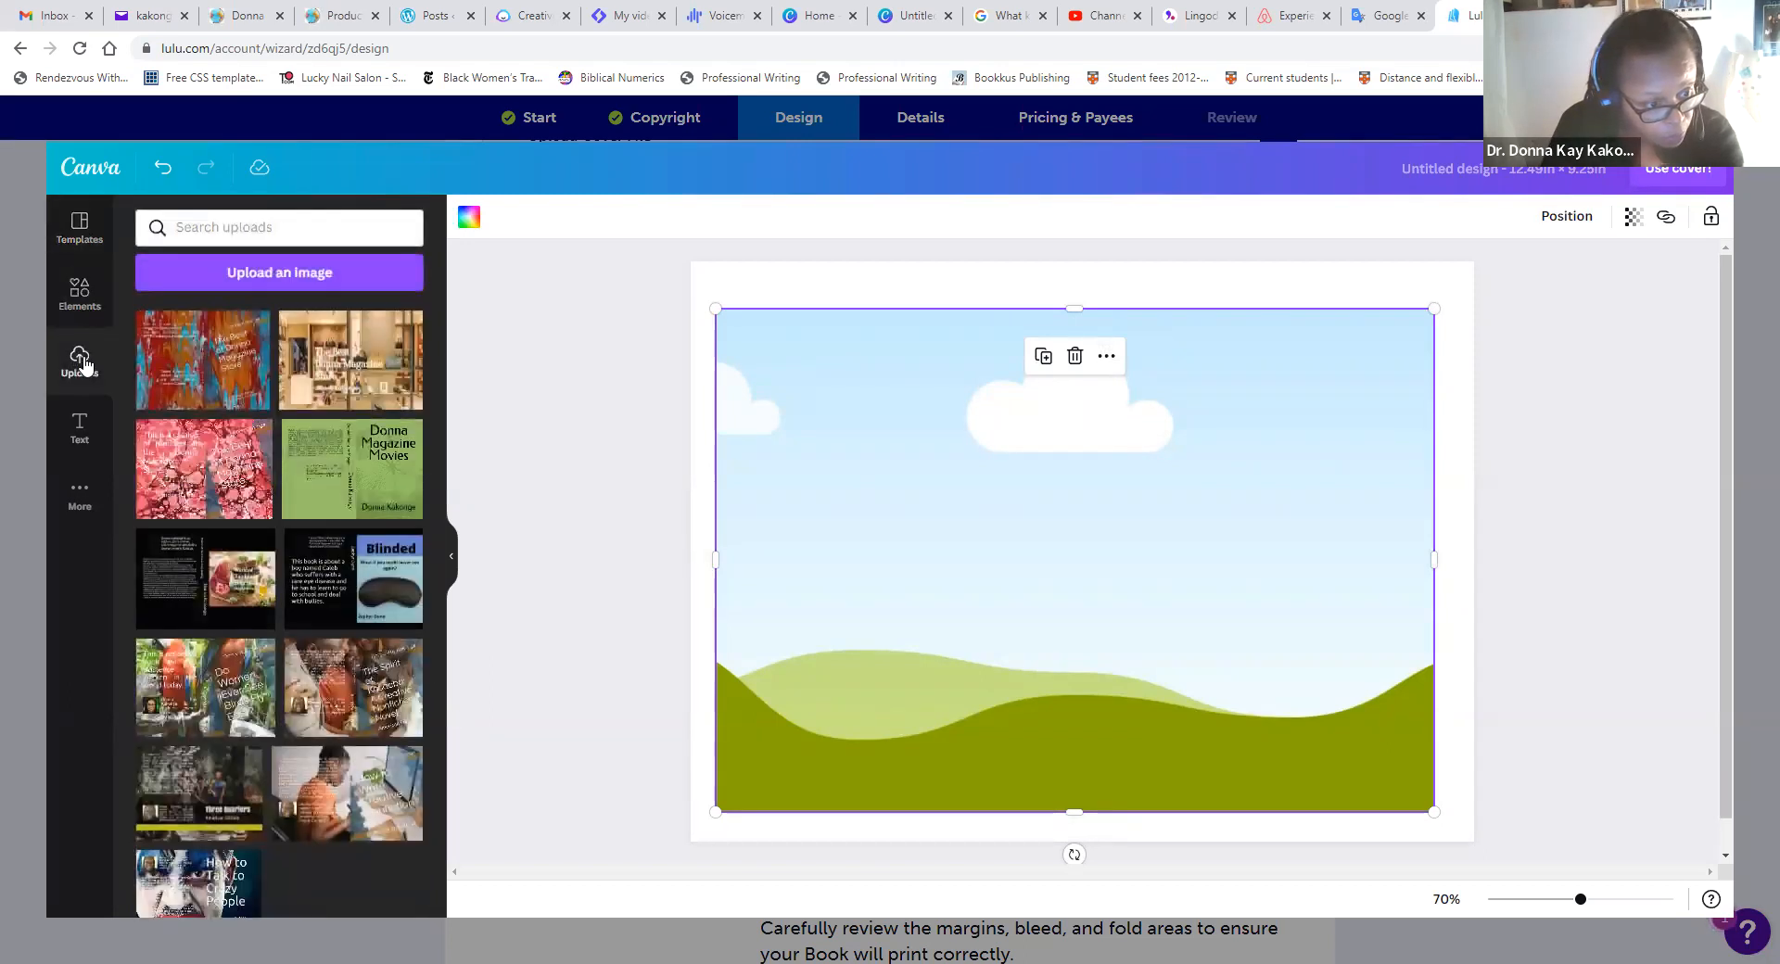
click(216, 356)
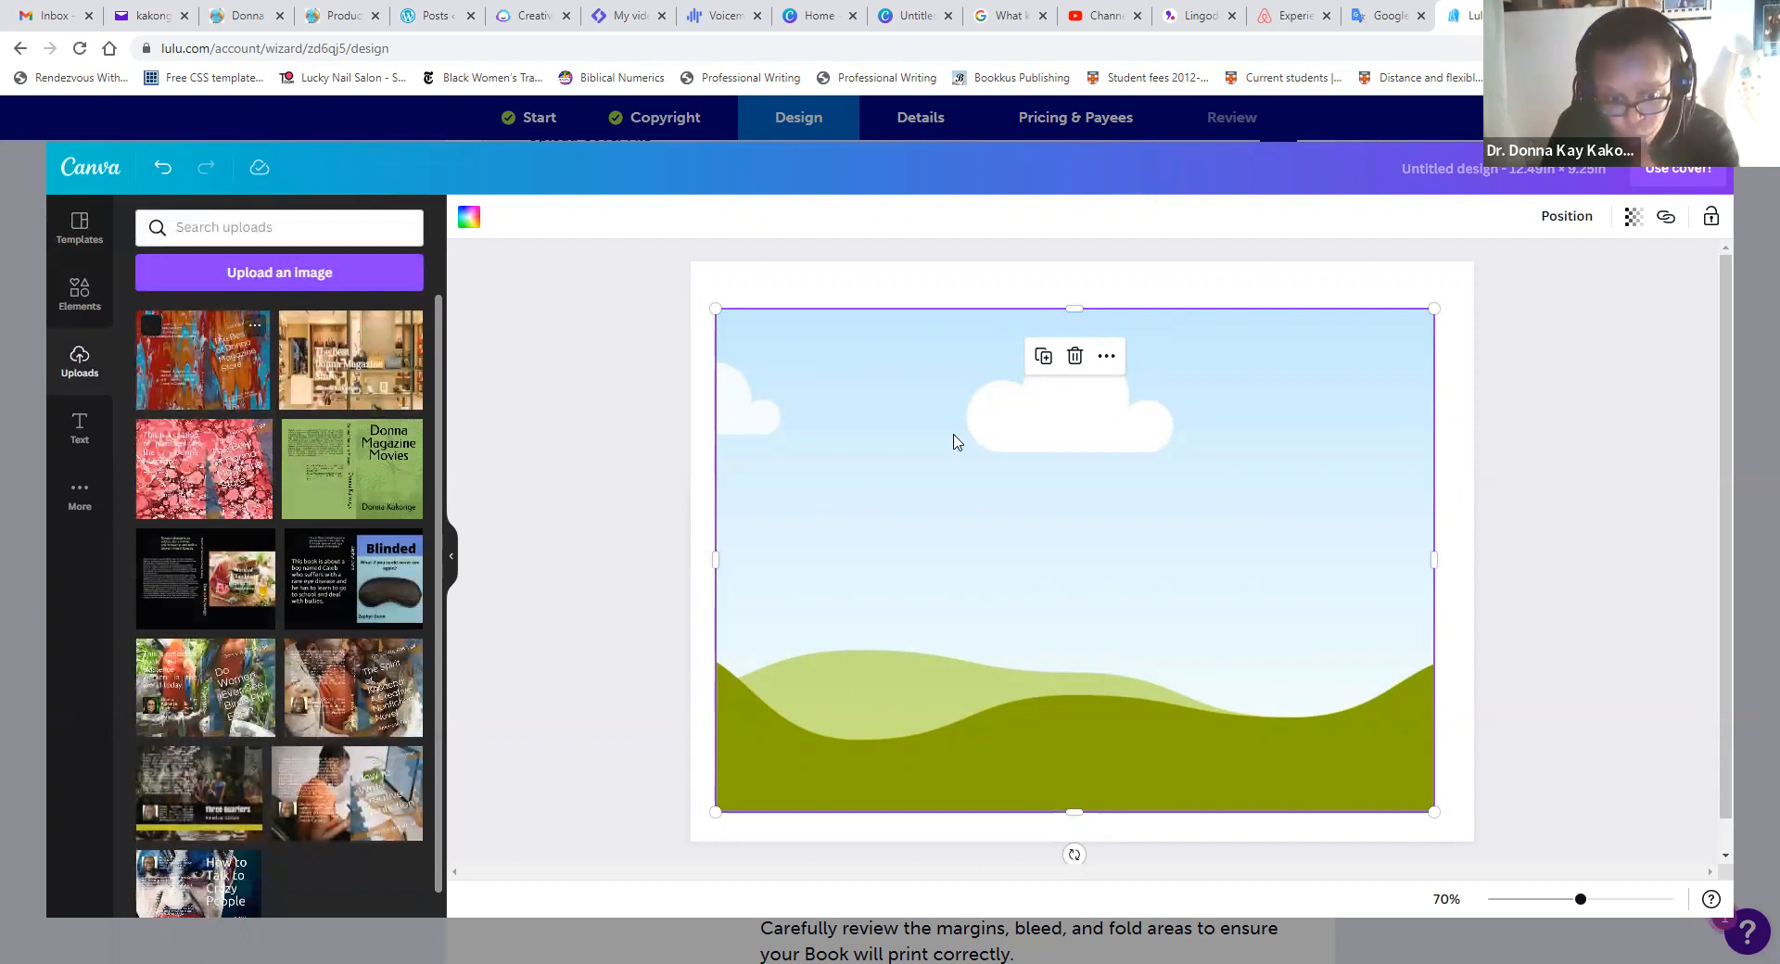
click(1704, 178)
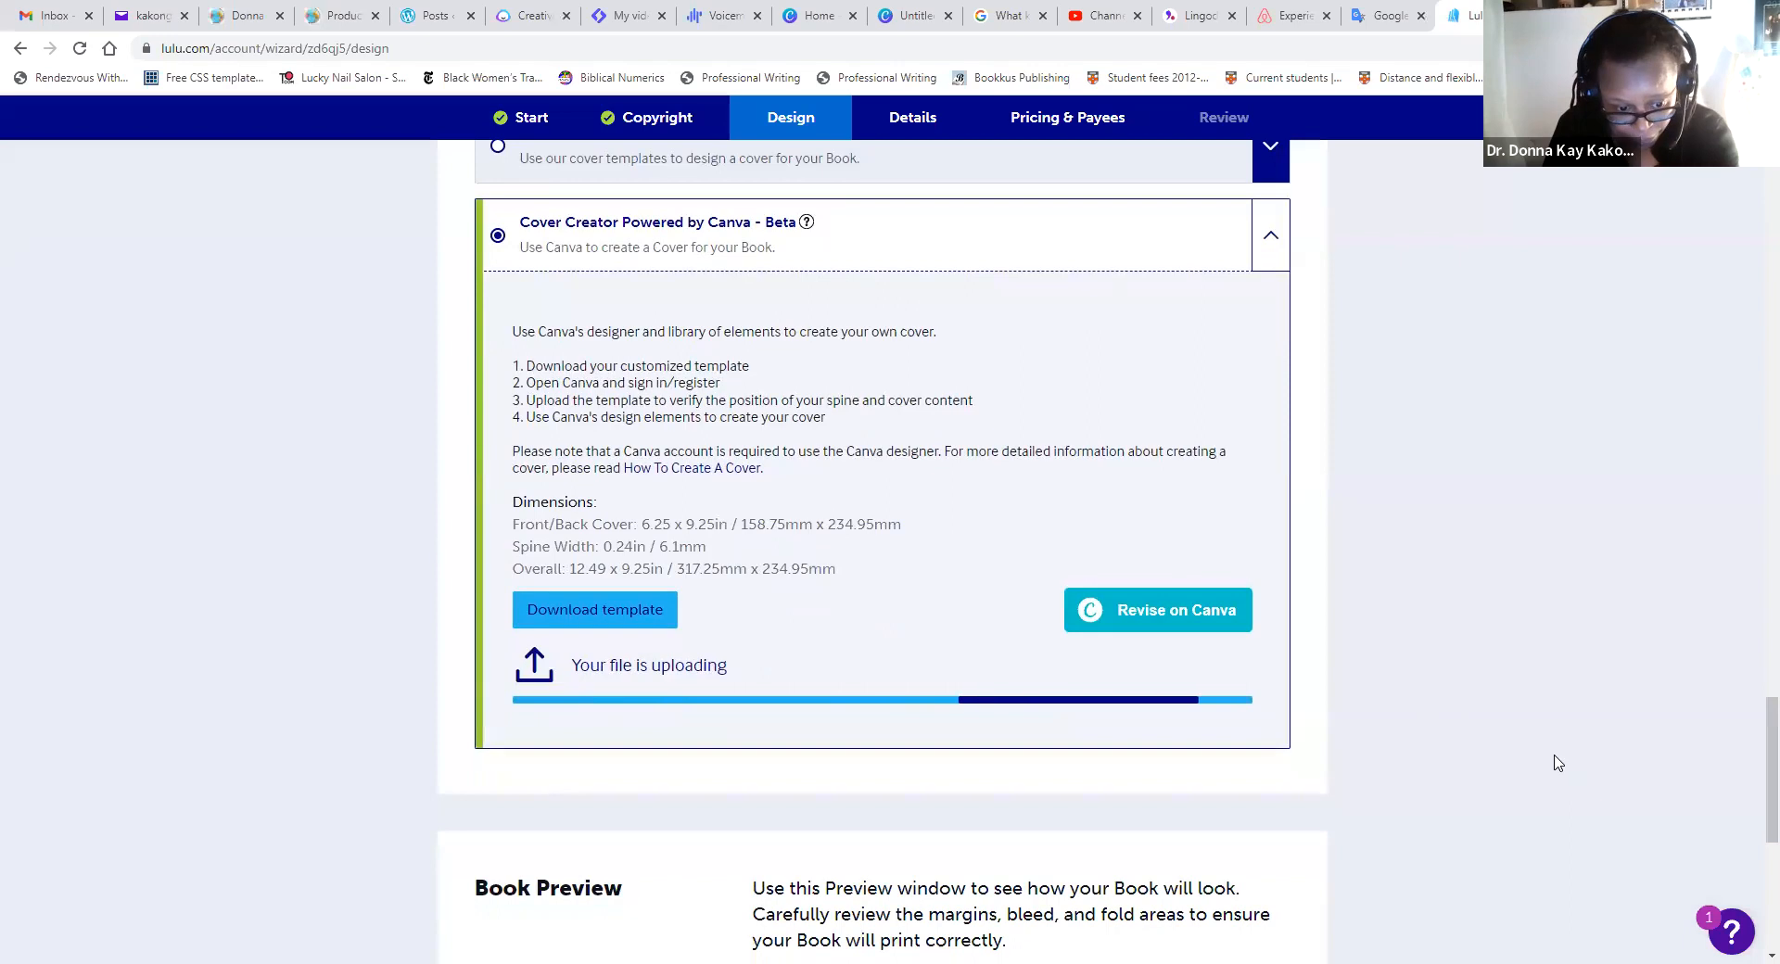
- Check the cover in the book preview with the Margin, Bleed, Folds and Trim guides turned off, and continue to the book details
scroll(1557, 763, down, 4)
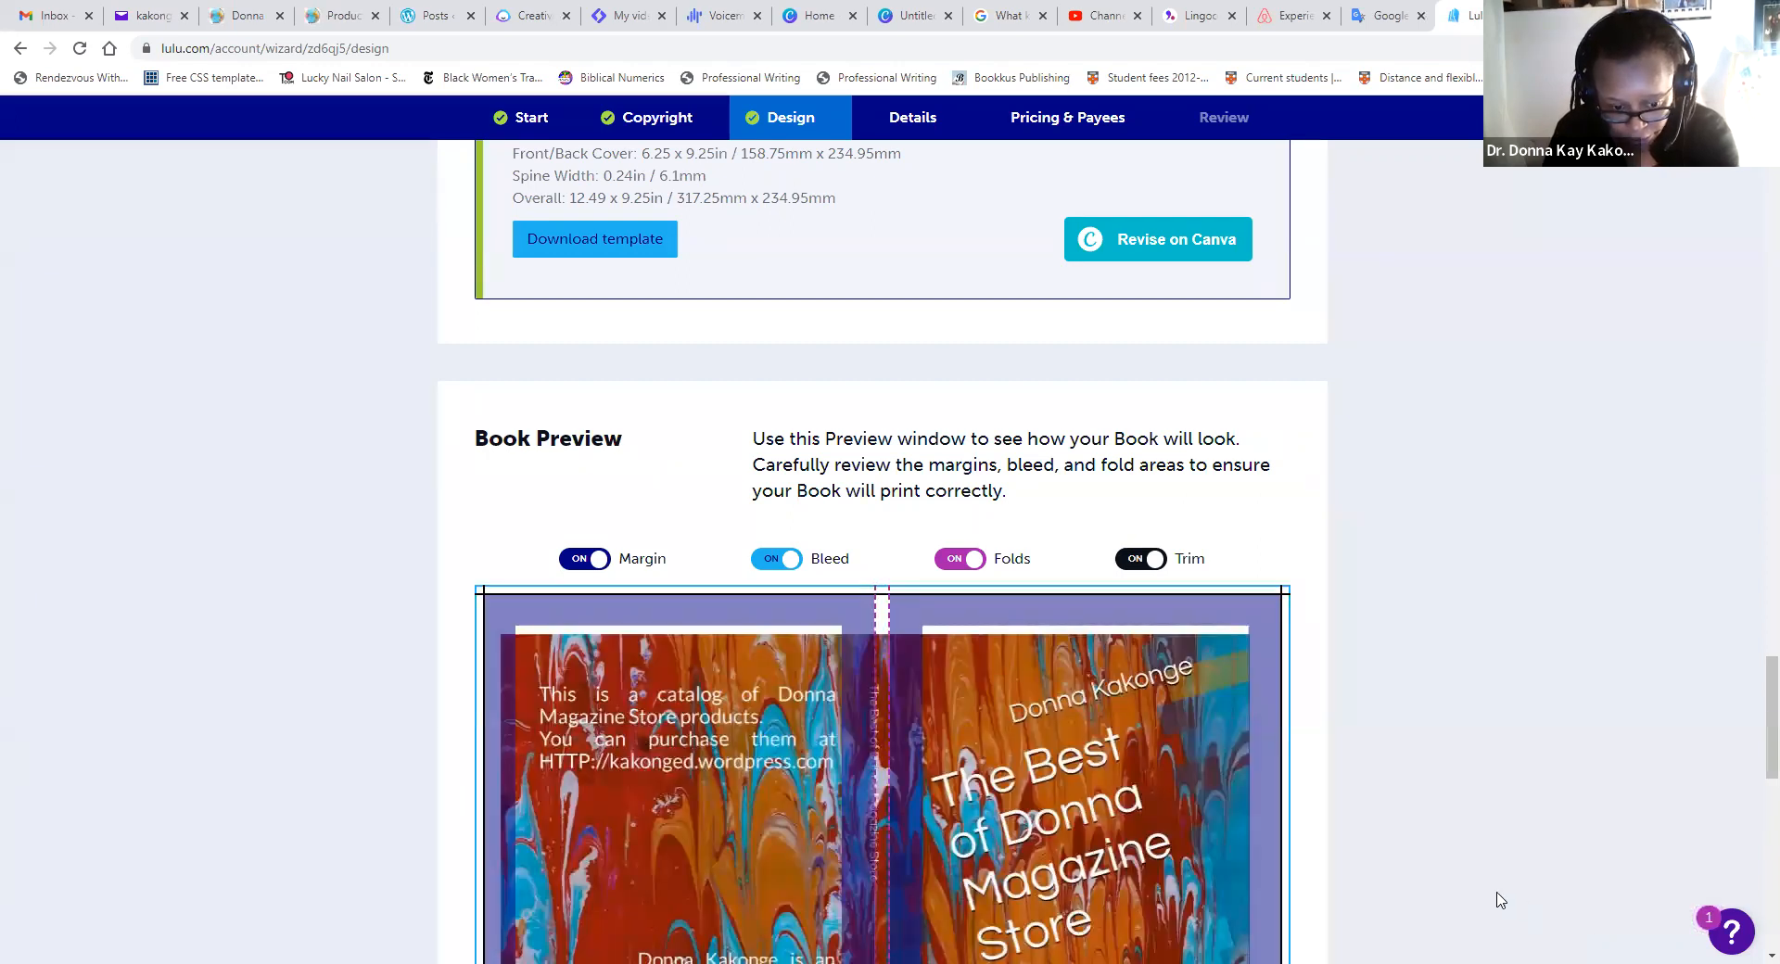
scroll(1116, 749, down, 3)
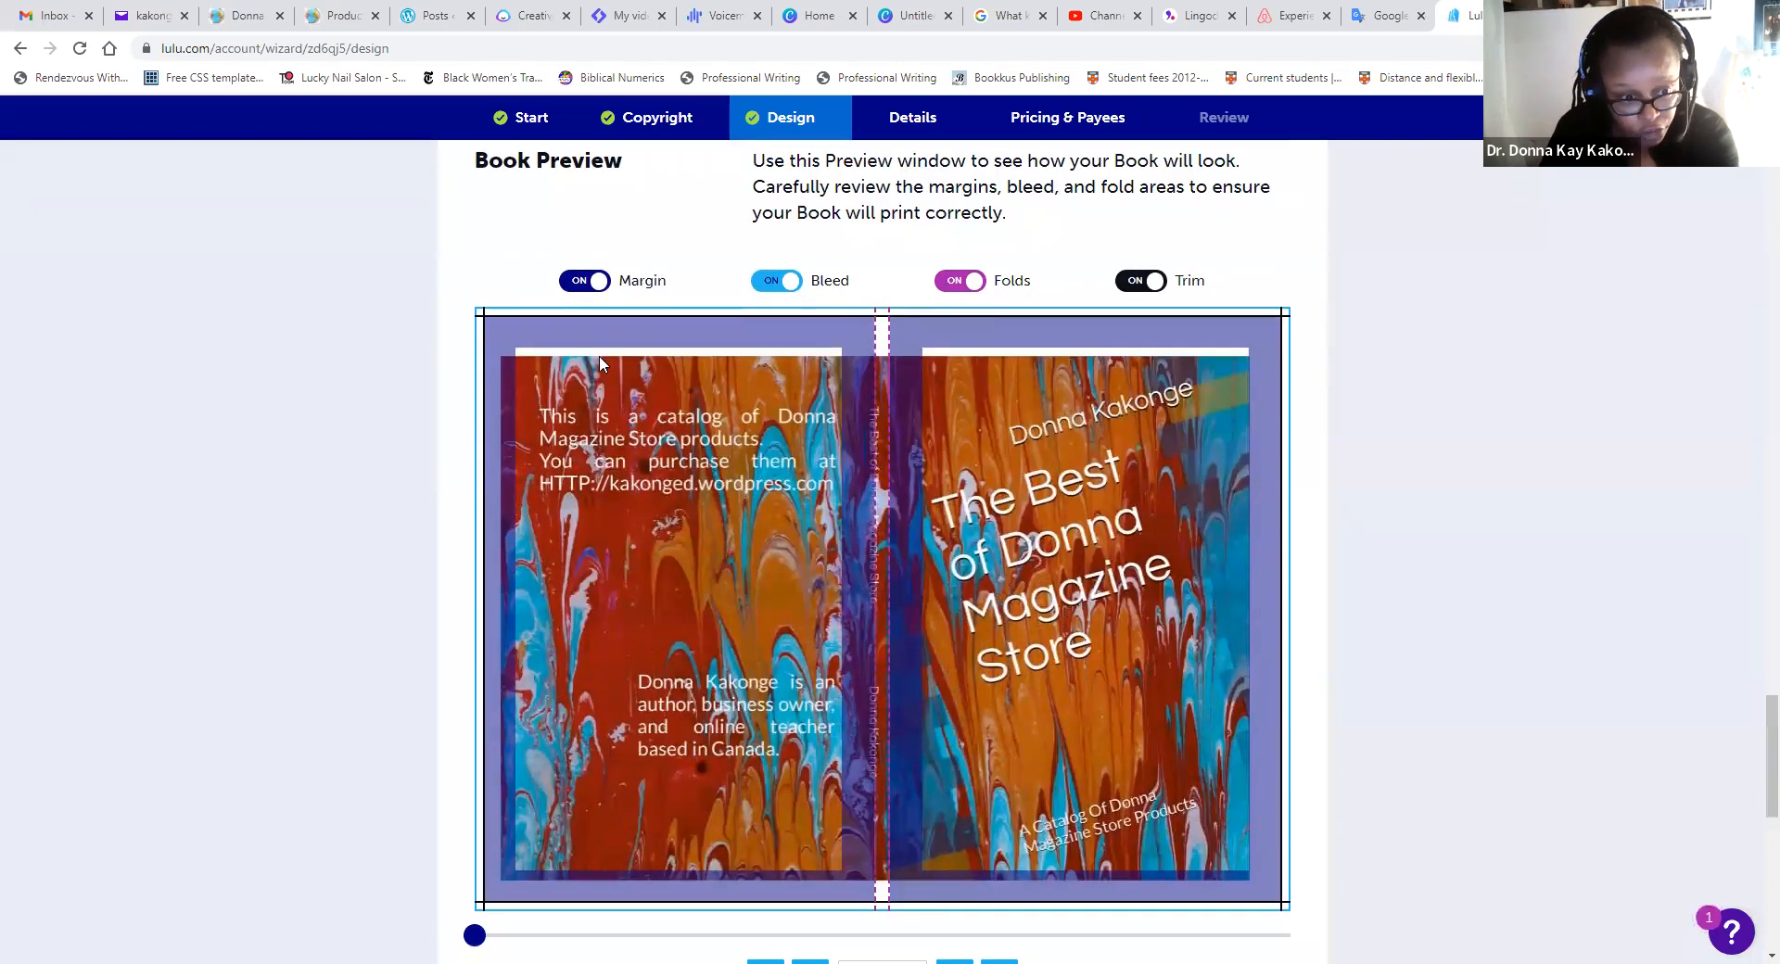
click(569, 283)
click(762, 283)
click(959, 280)
click(1118, 289)
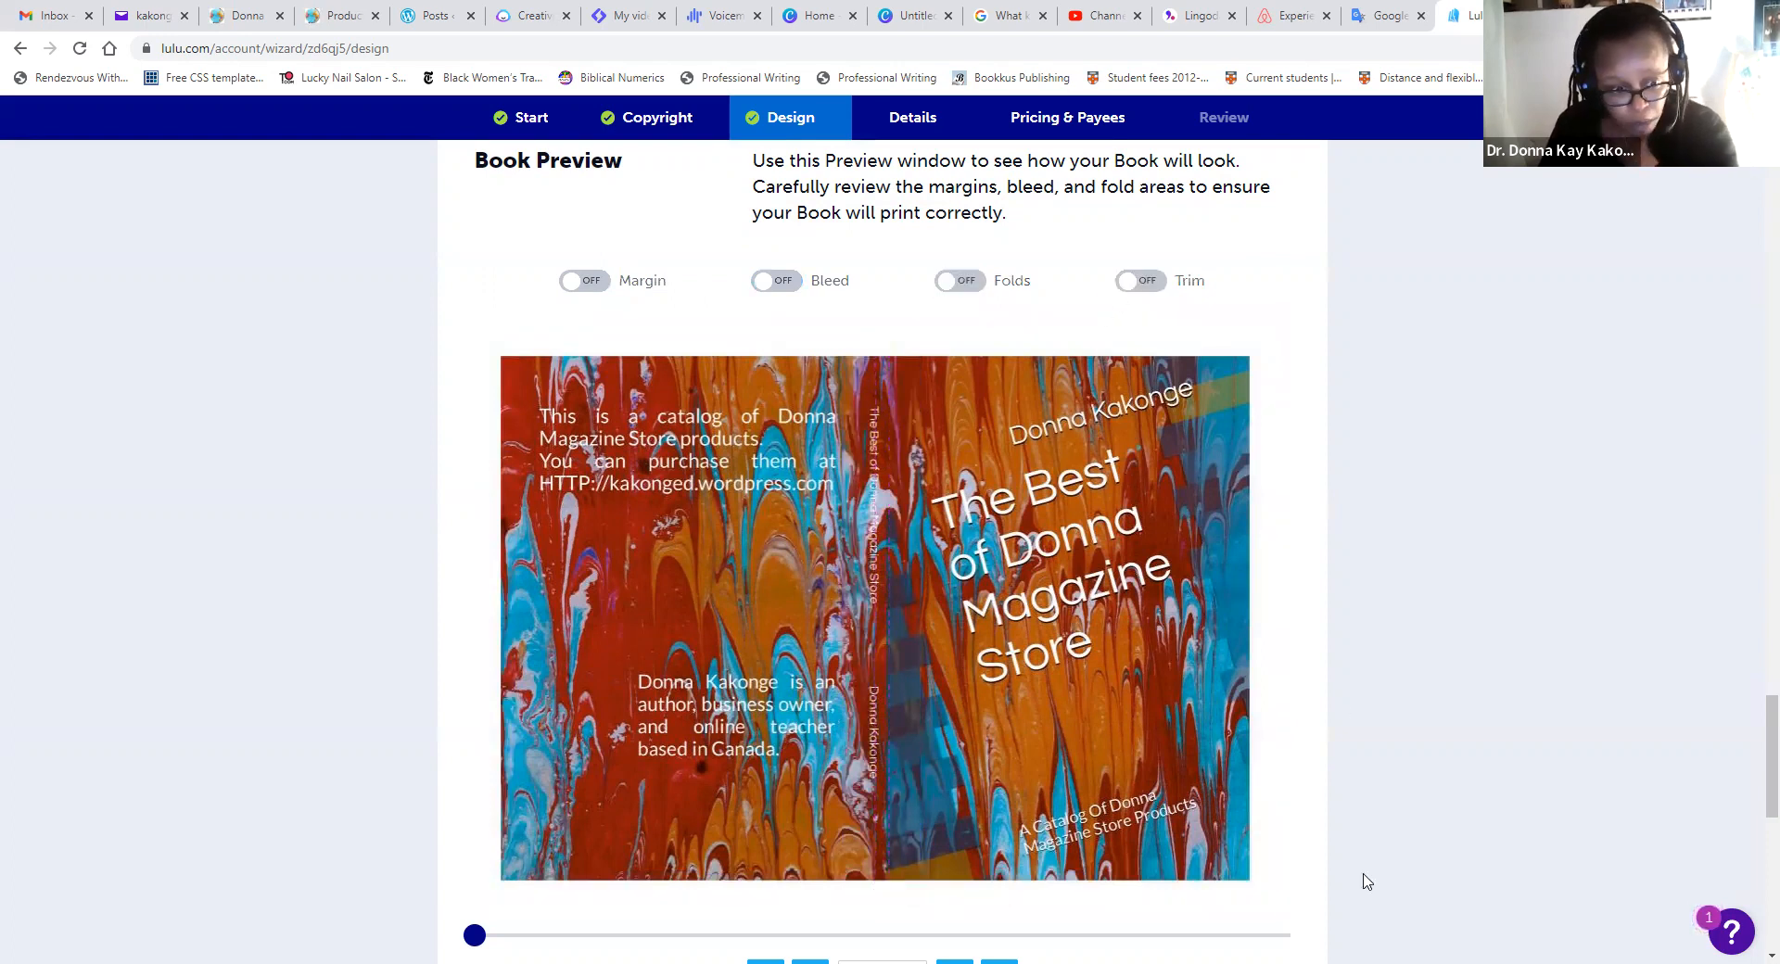
scroll(1335, 876, down, 1)
scroll(1311, 869, down, 5)
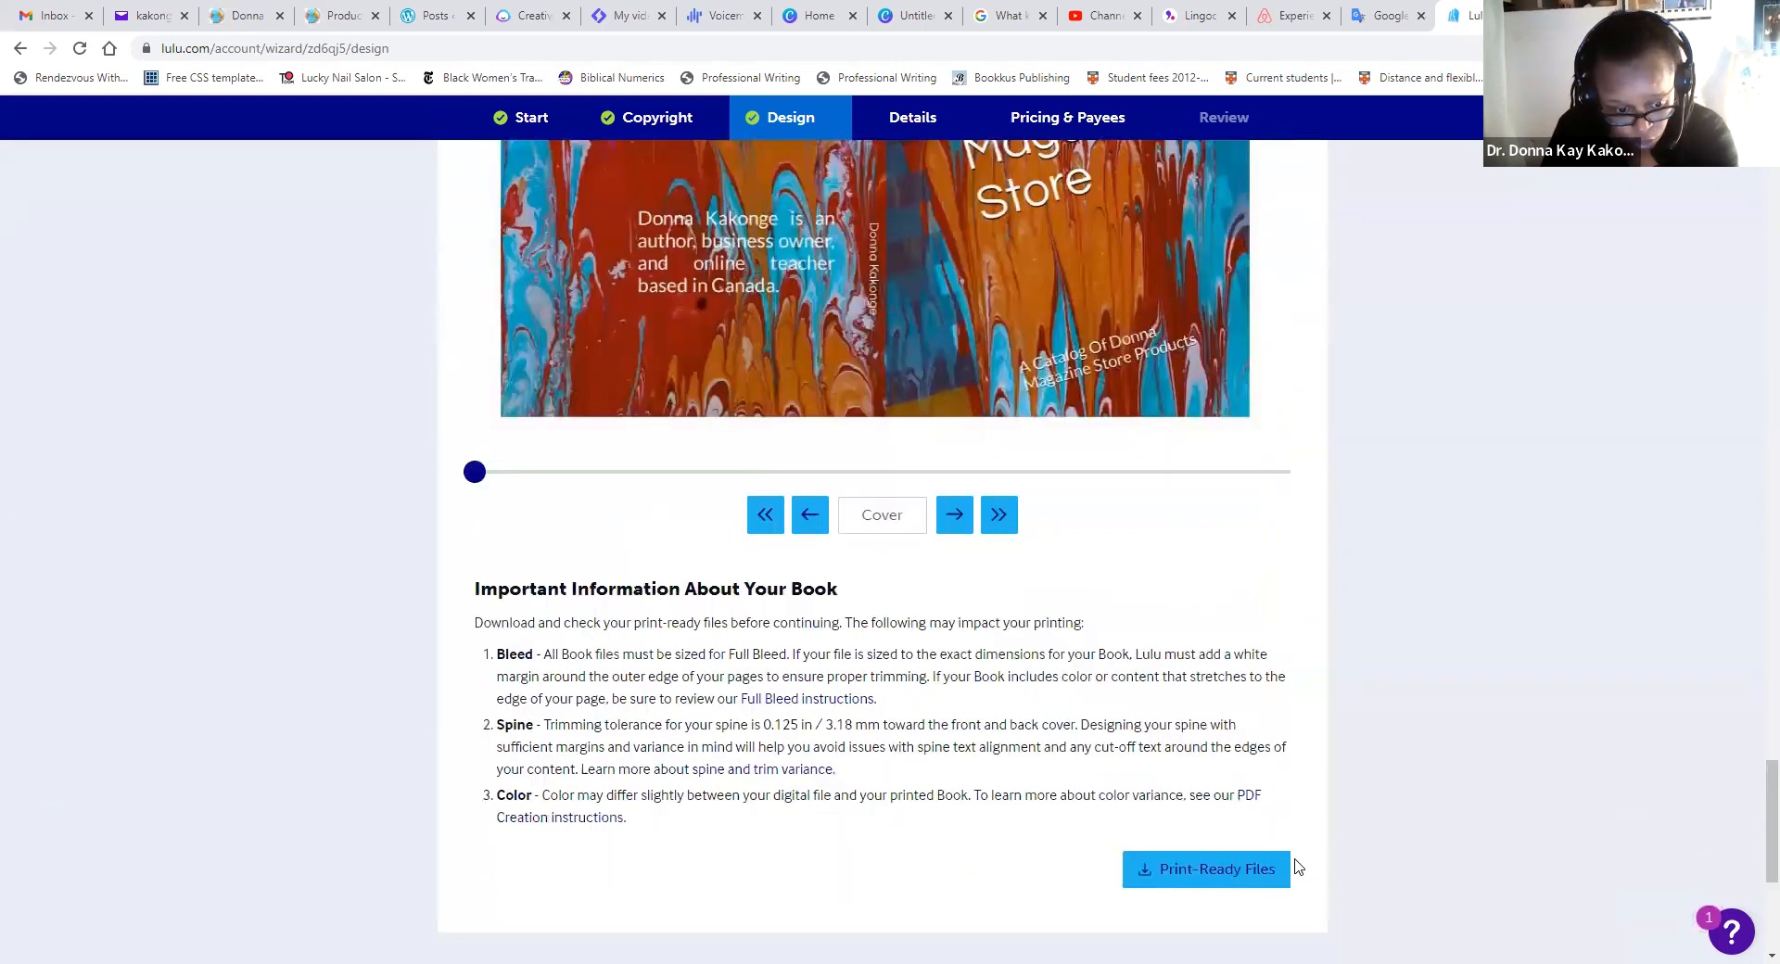
click(1044, 816)
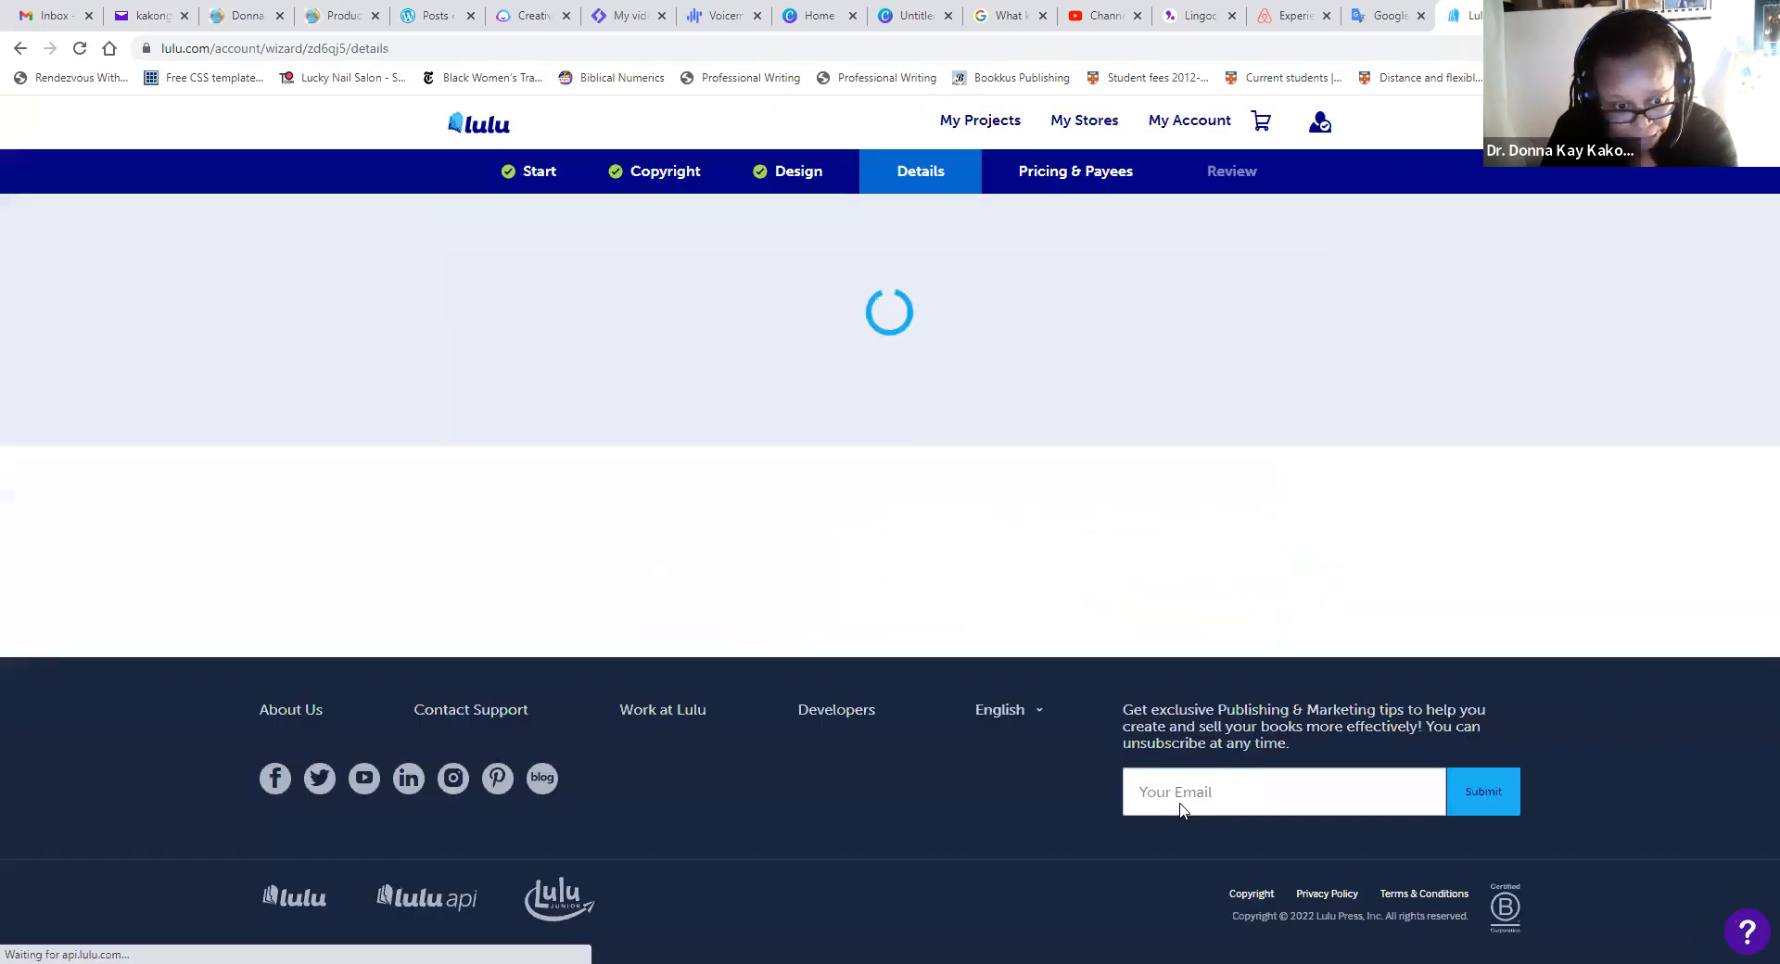
- Enter the description "This book is a catalog of the products at the Donna Magazine Store.", correcting "on" to "of"
click(577, 497)
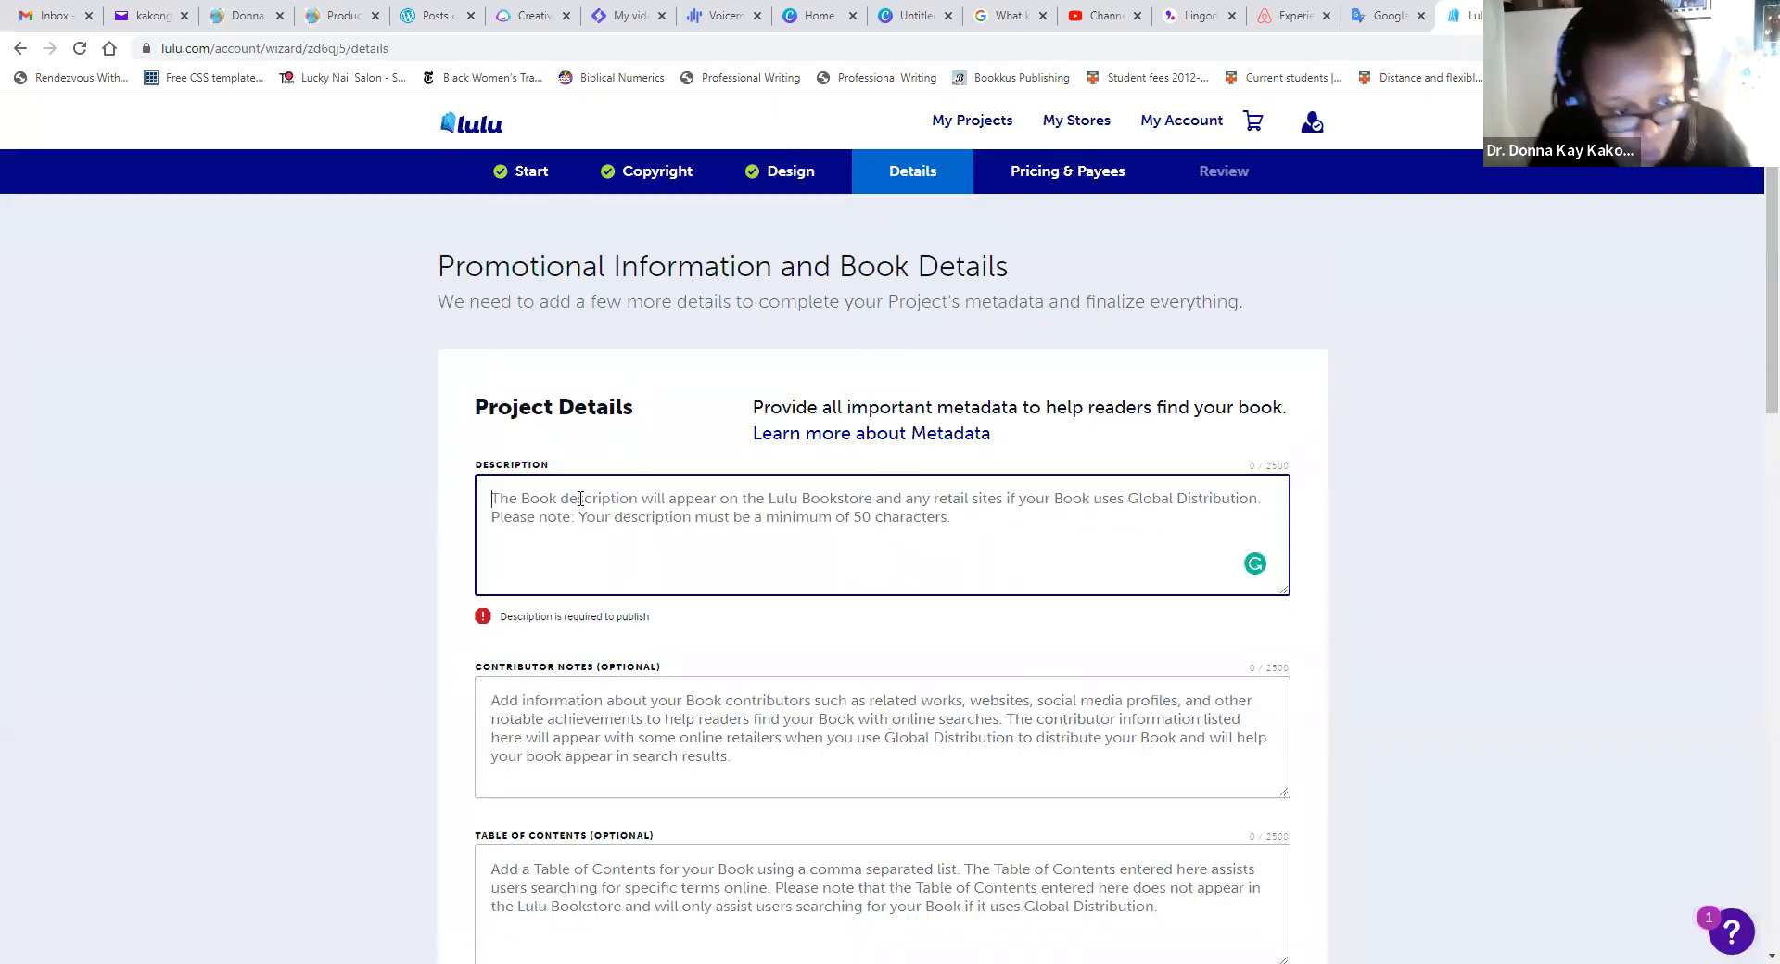
text(This )
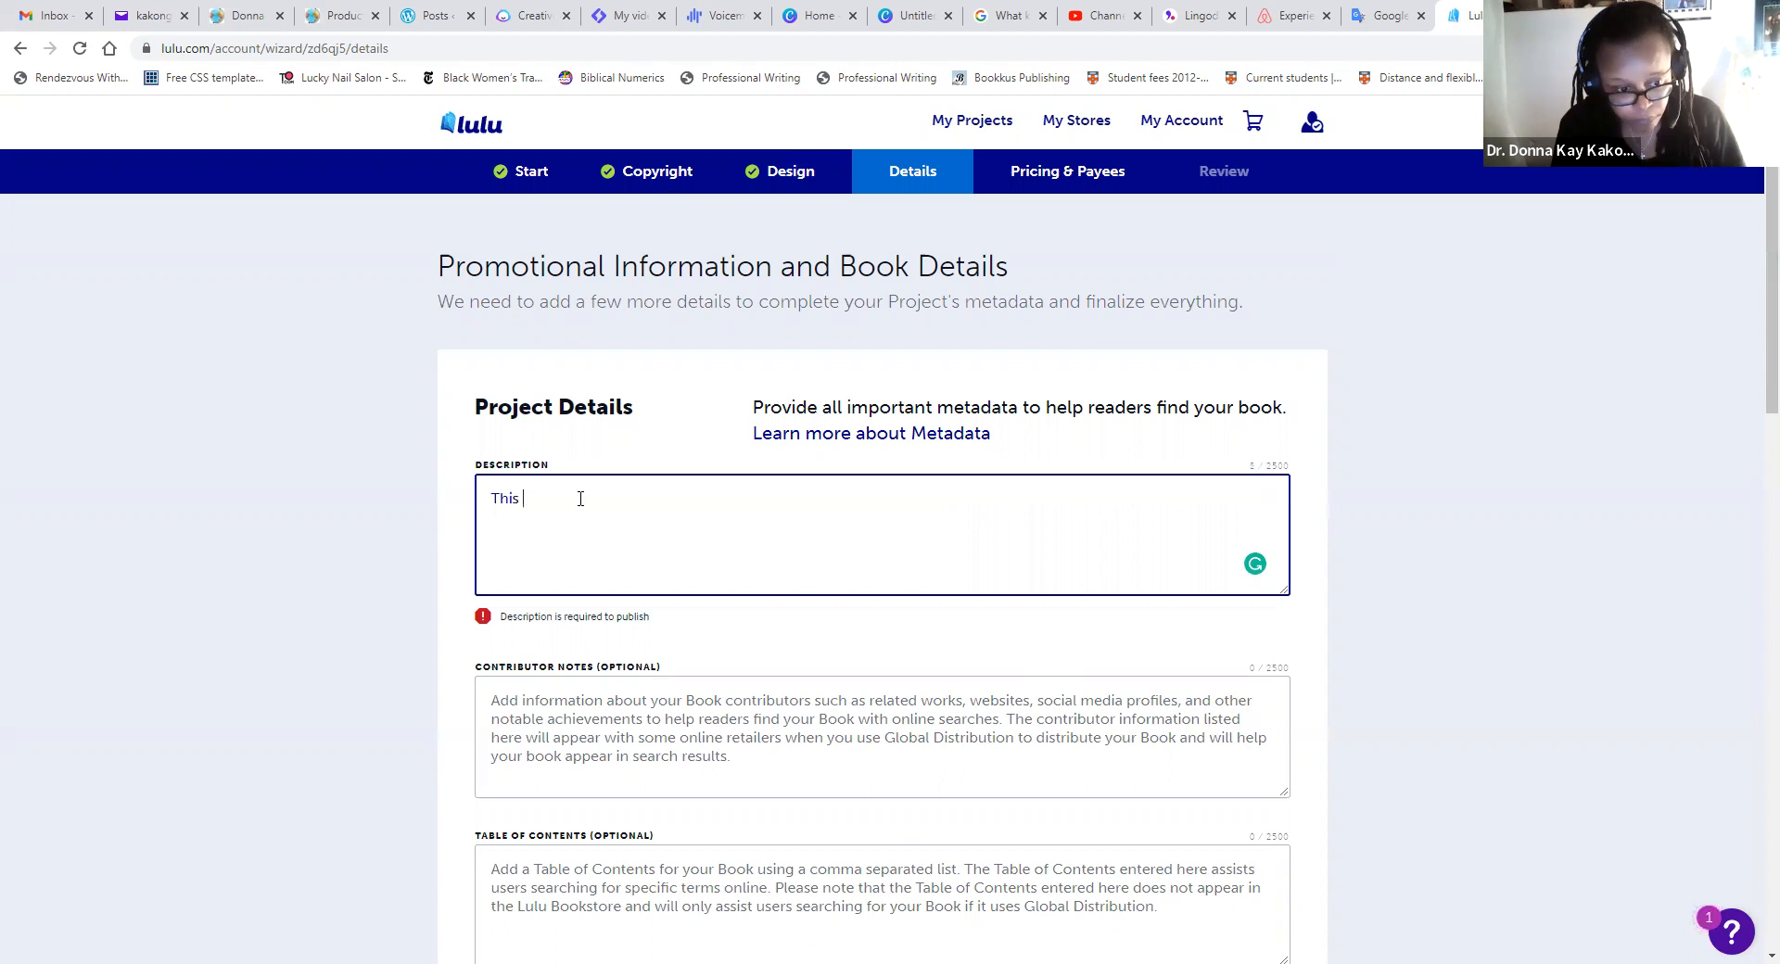
text(book is a catalog i)
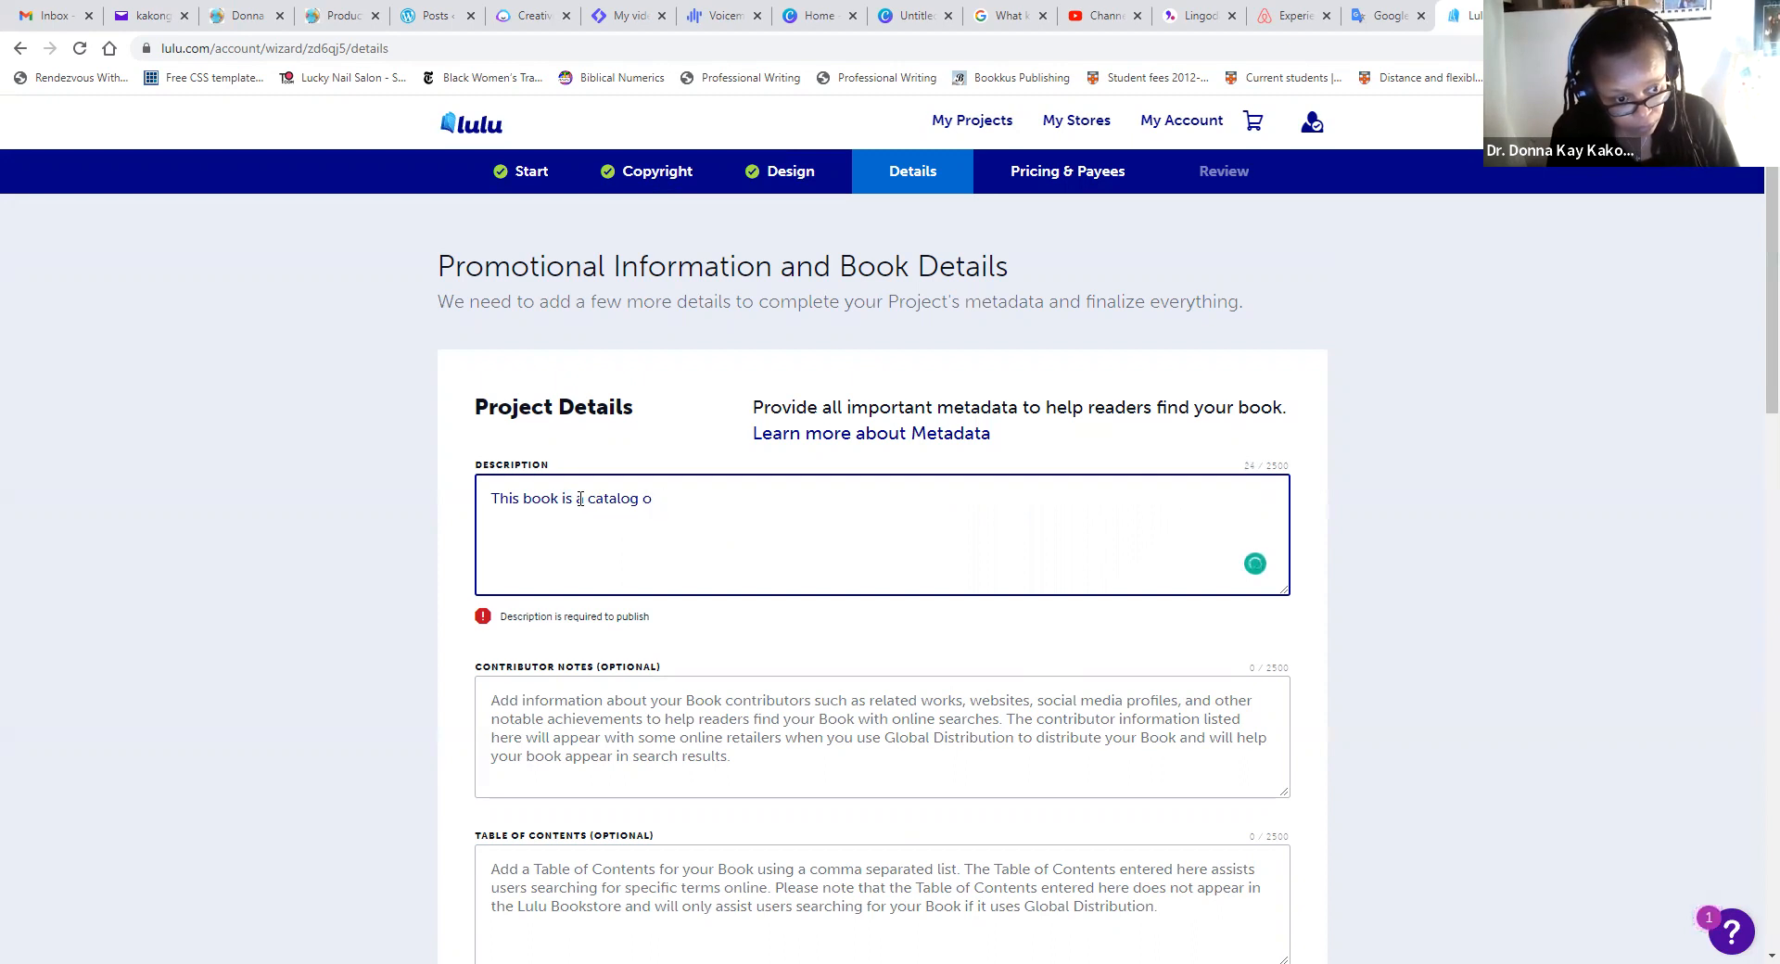
text(on the products)
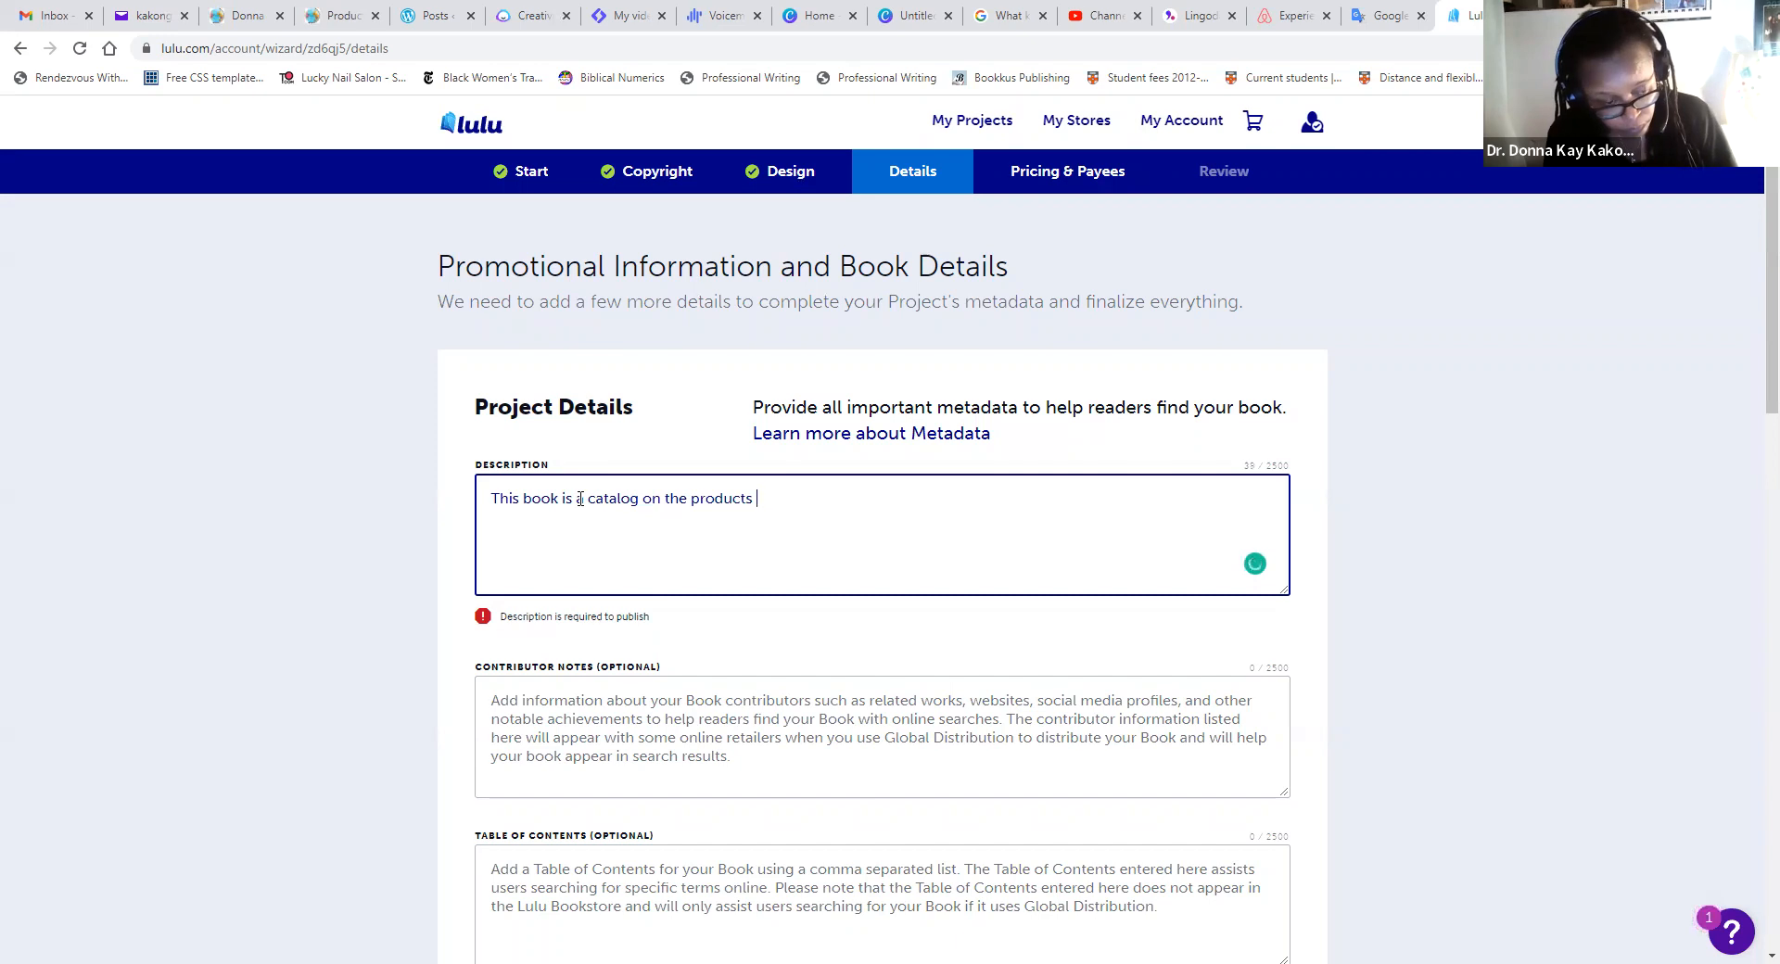
text( at the D)
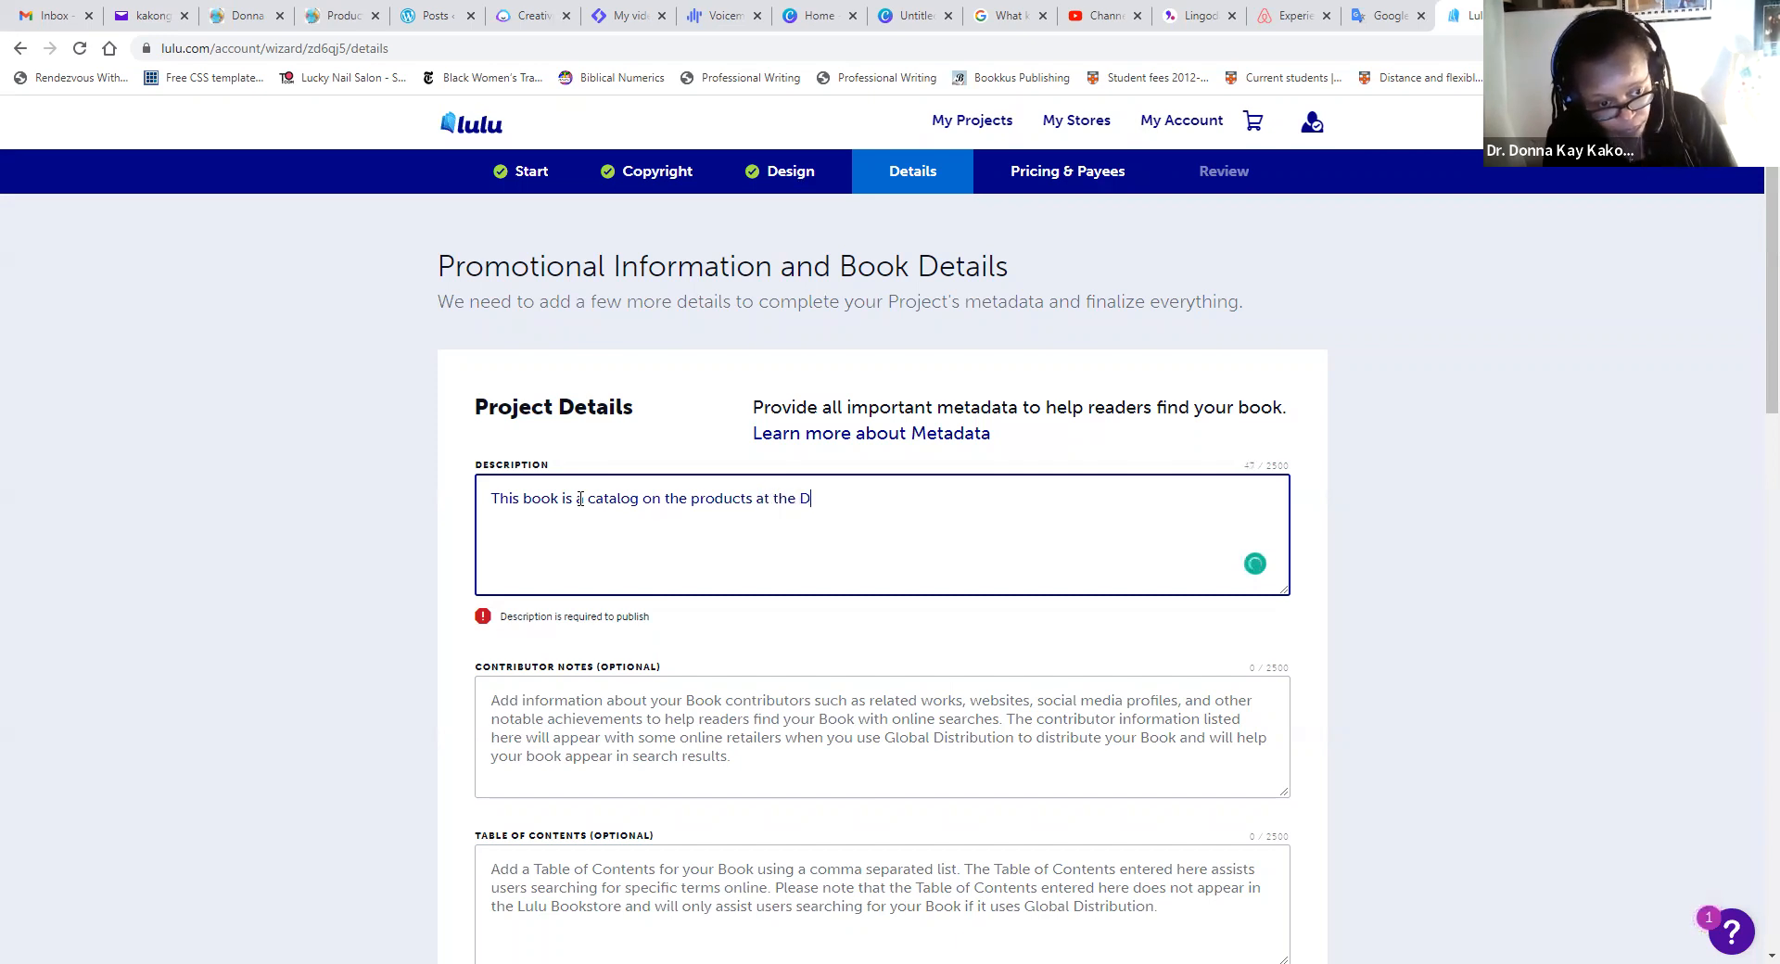
text(onna Magaz)
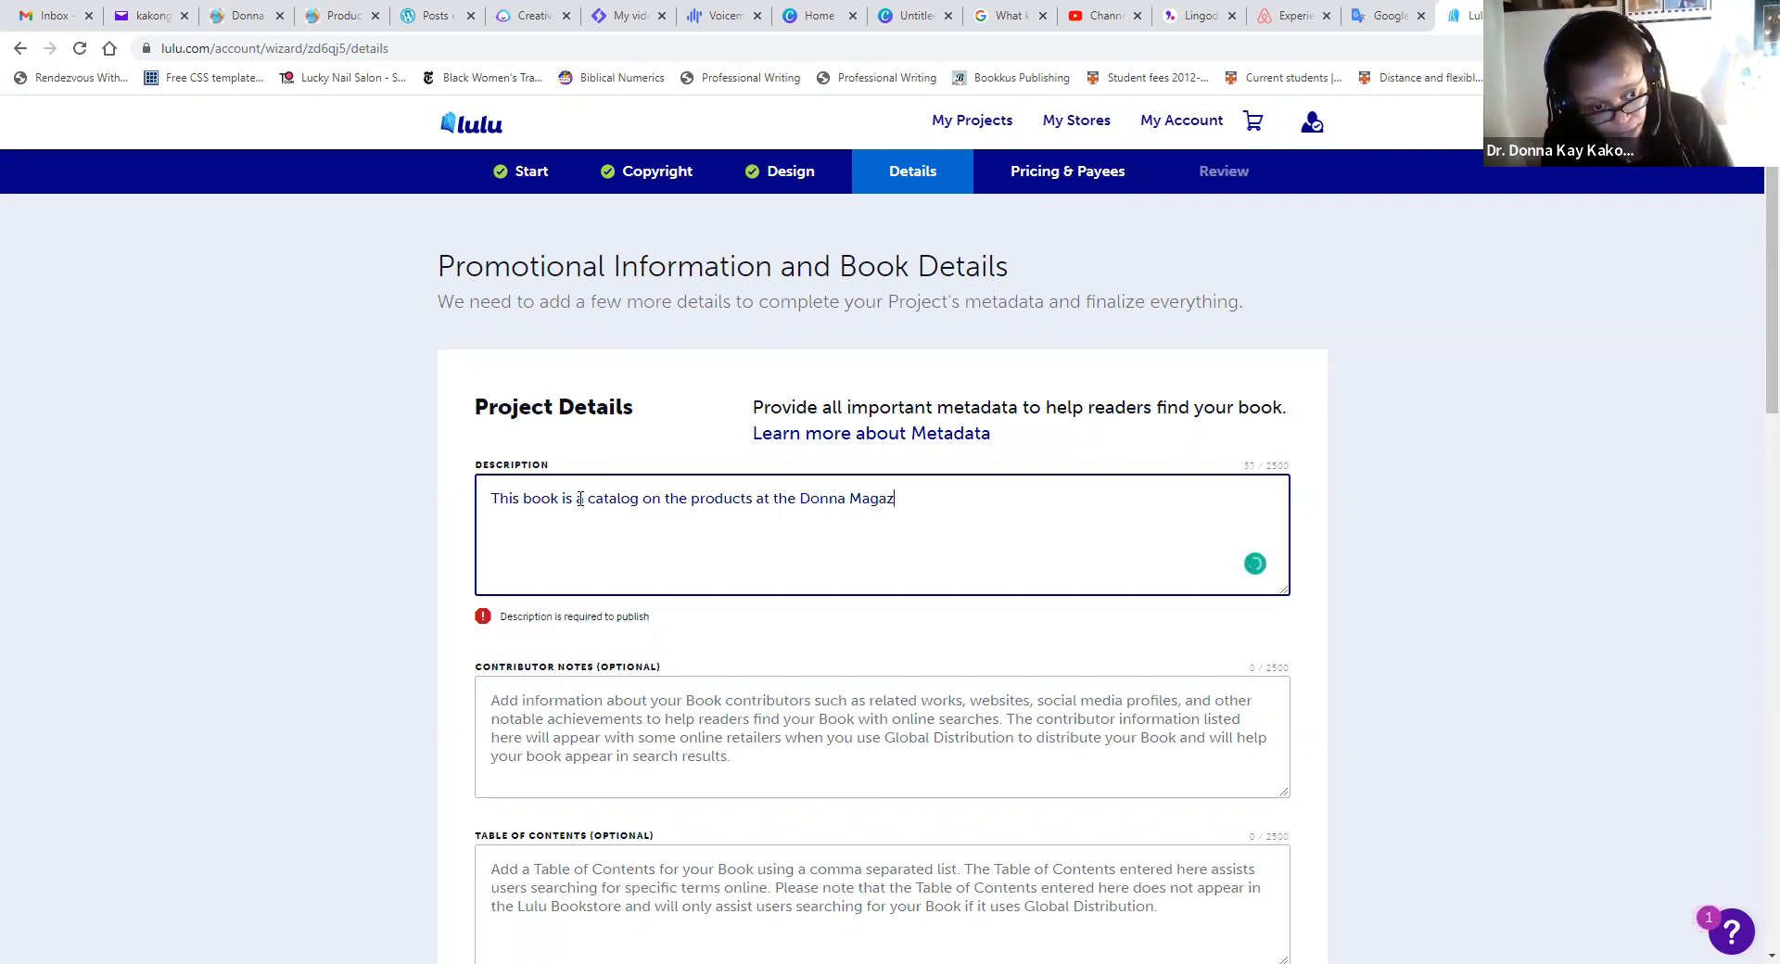
text(ine Store.)
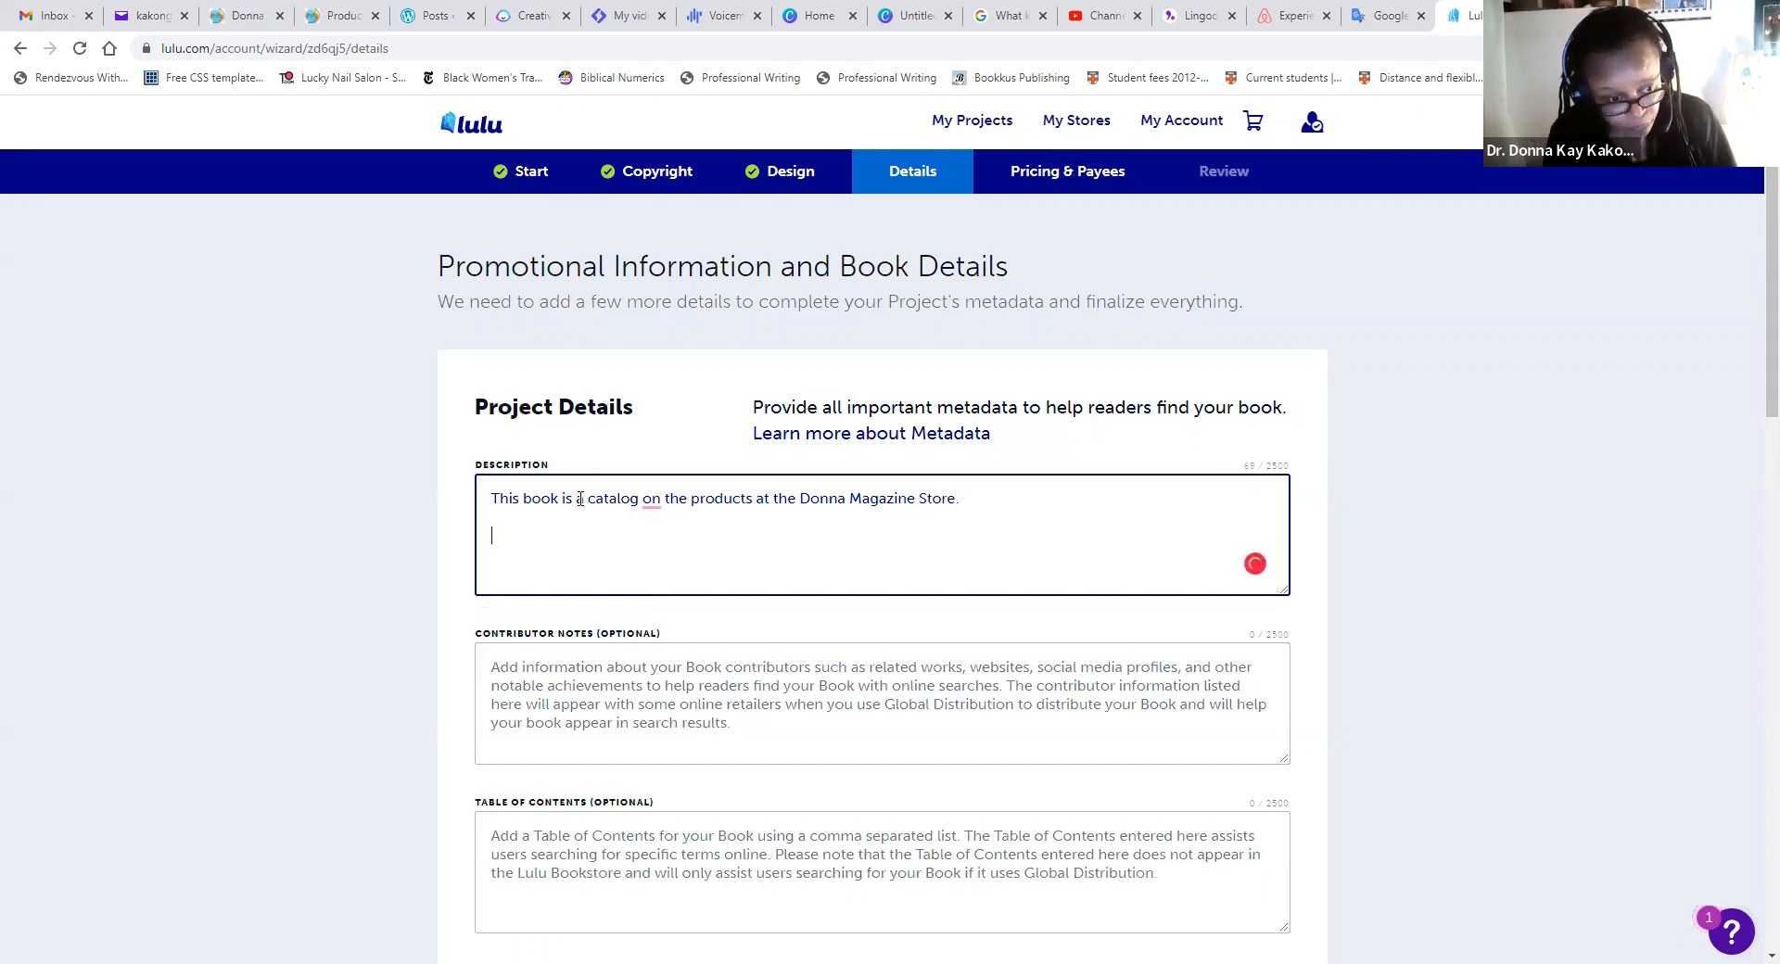
mouse_move(658, 499)
click(654, 538)
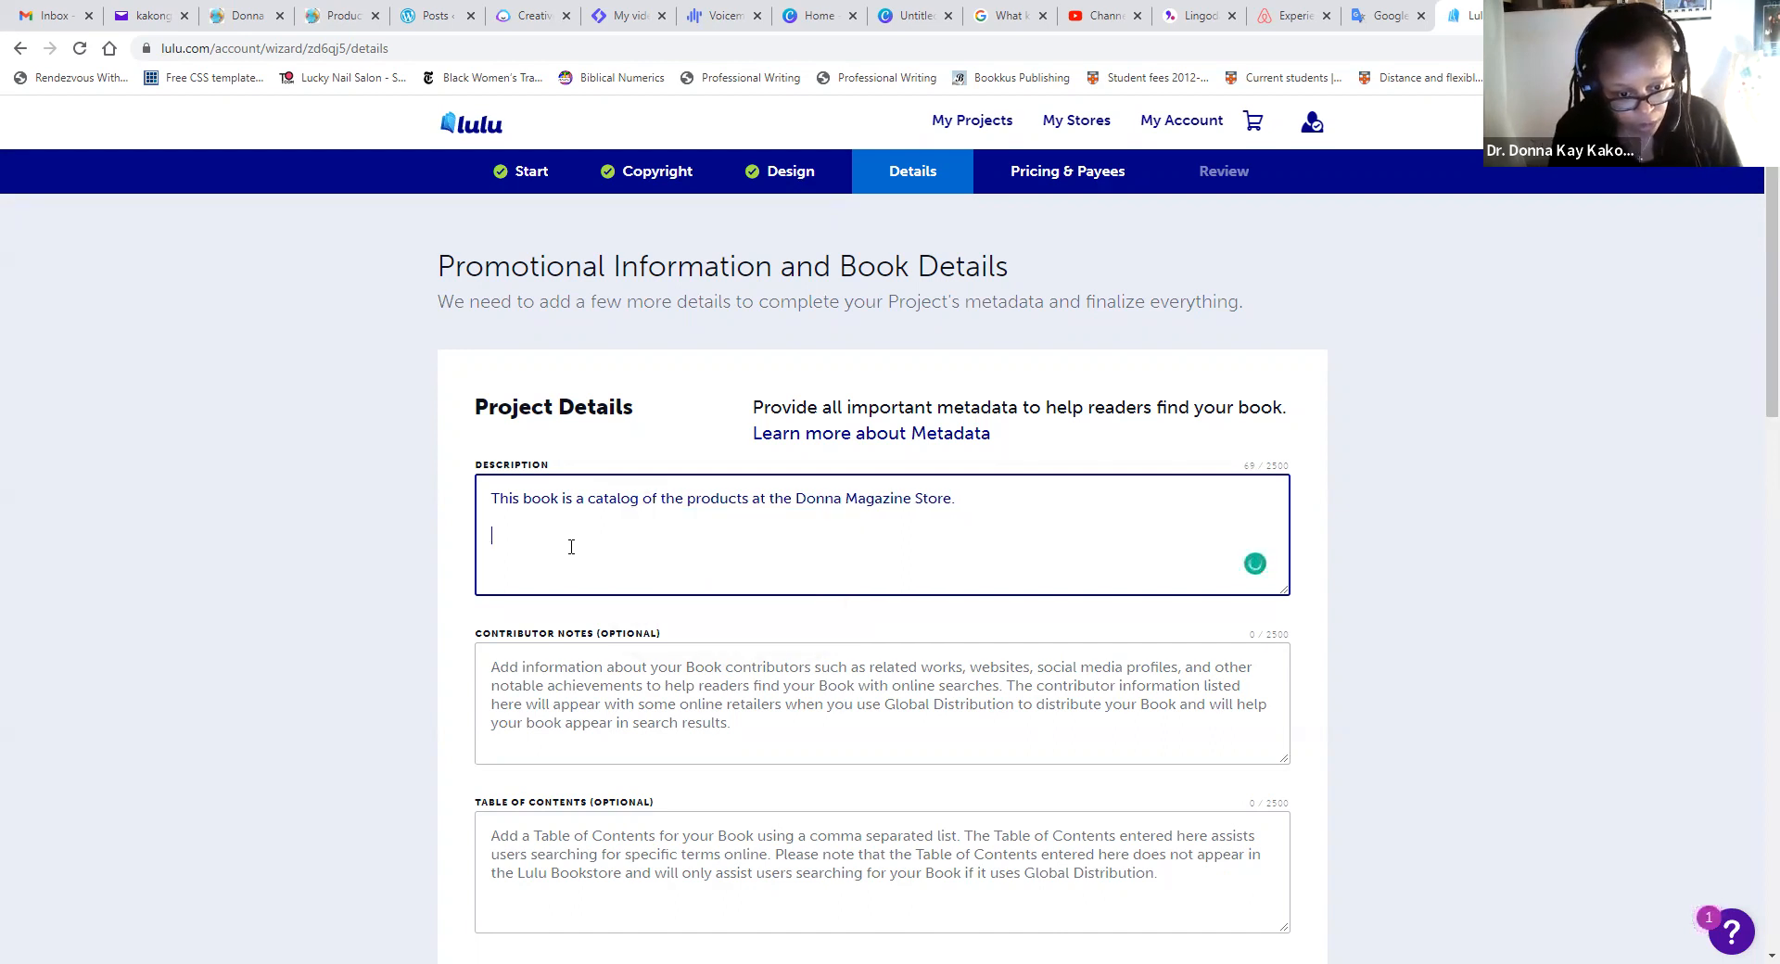
- Add "To shop at the Donna Magazine Store, check out:" to the description, followed by the store's WordPress address on a new line
text(To sho)
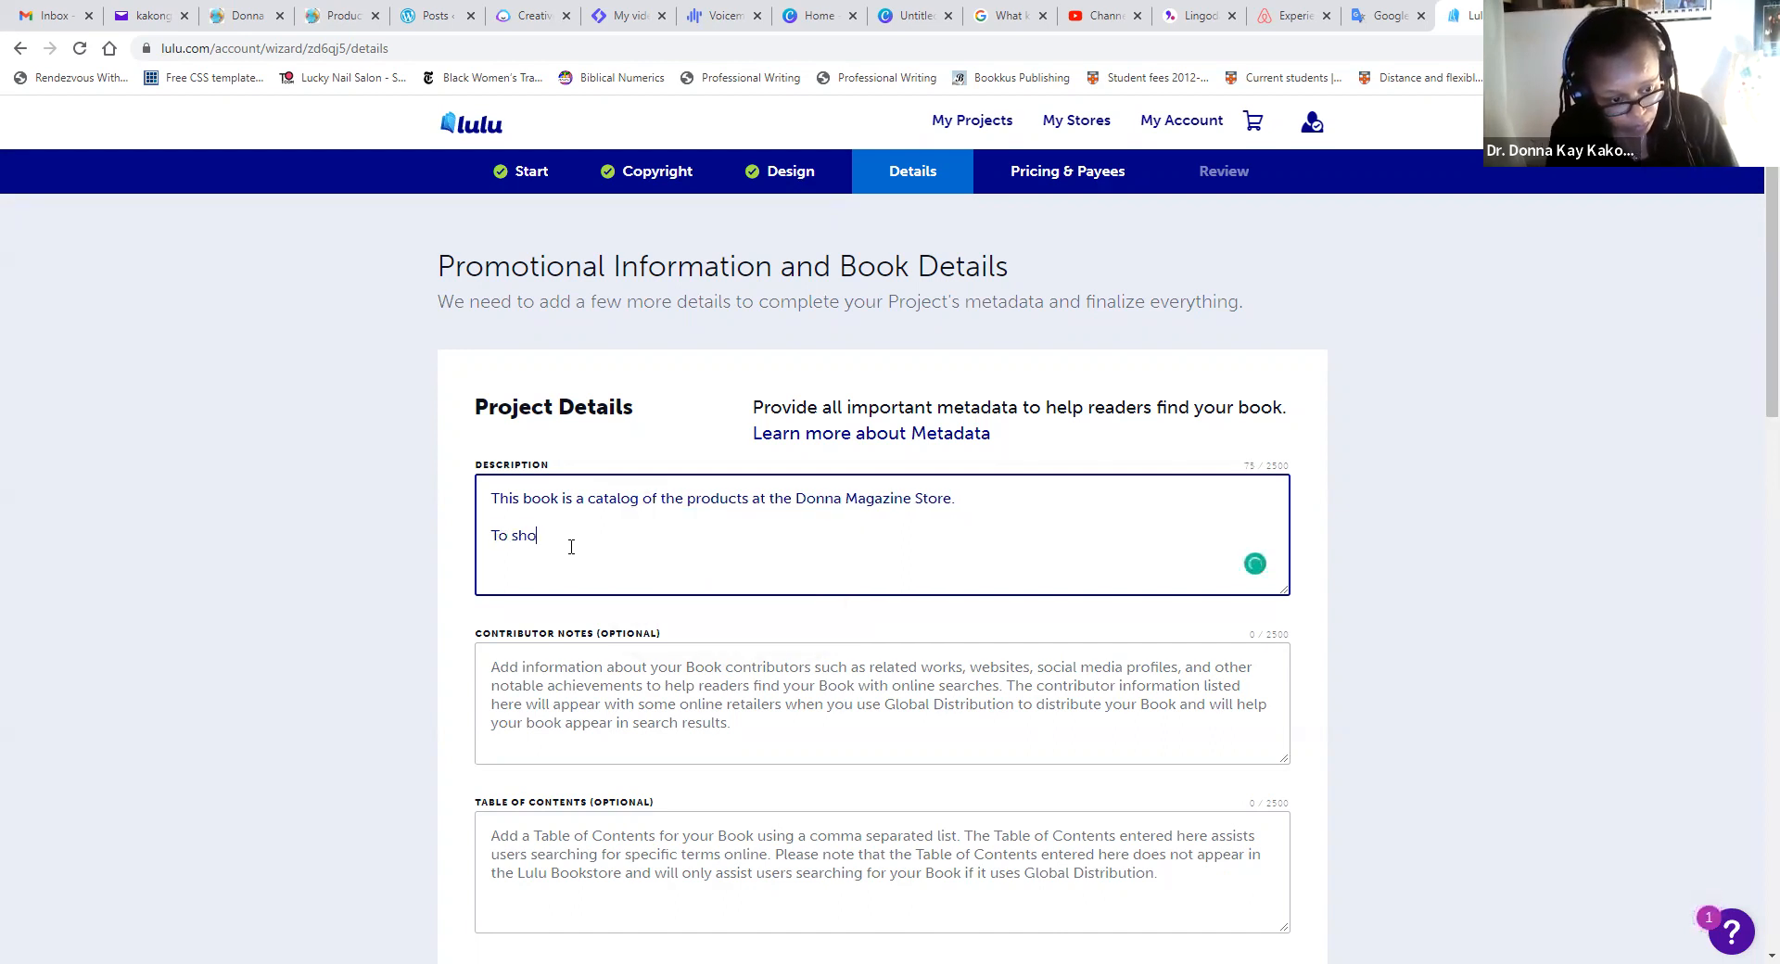
text(p at the Donn)
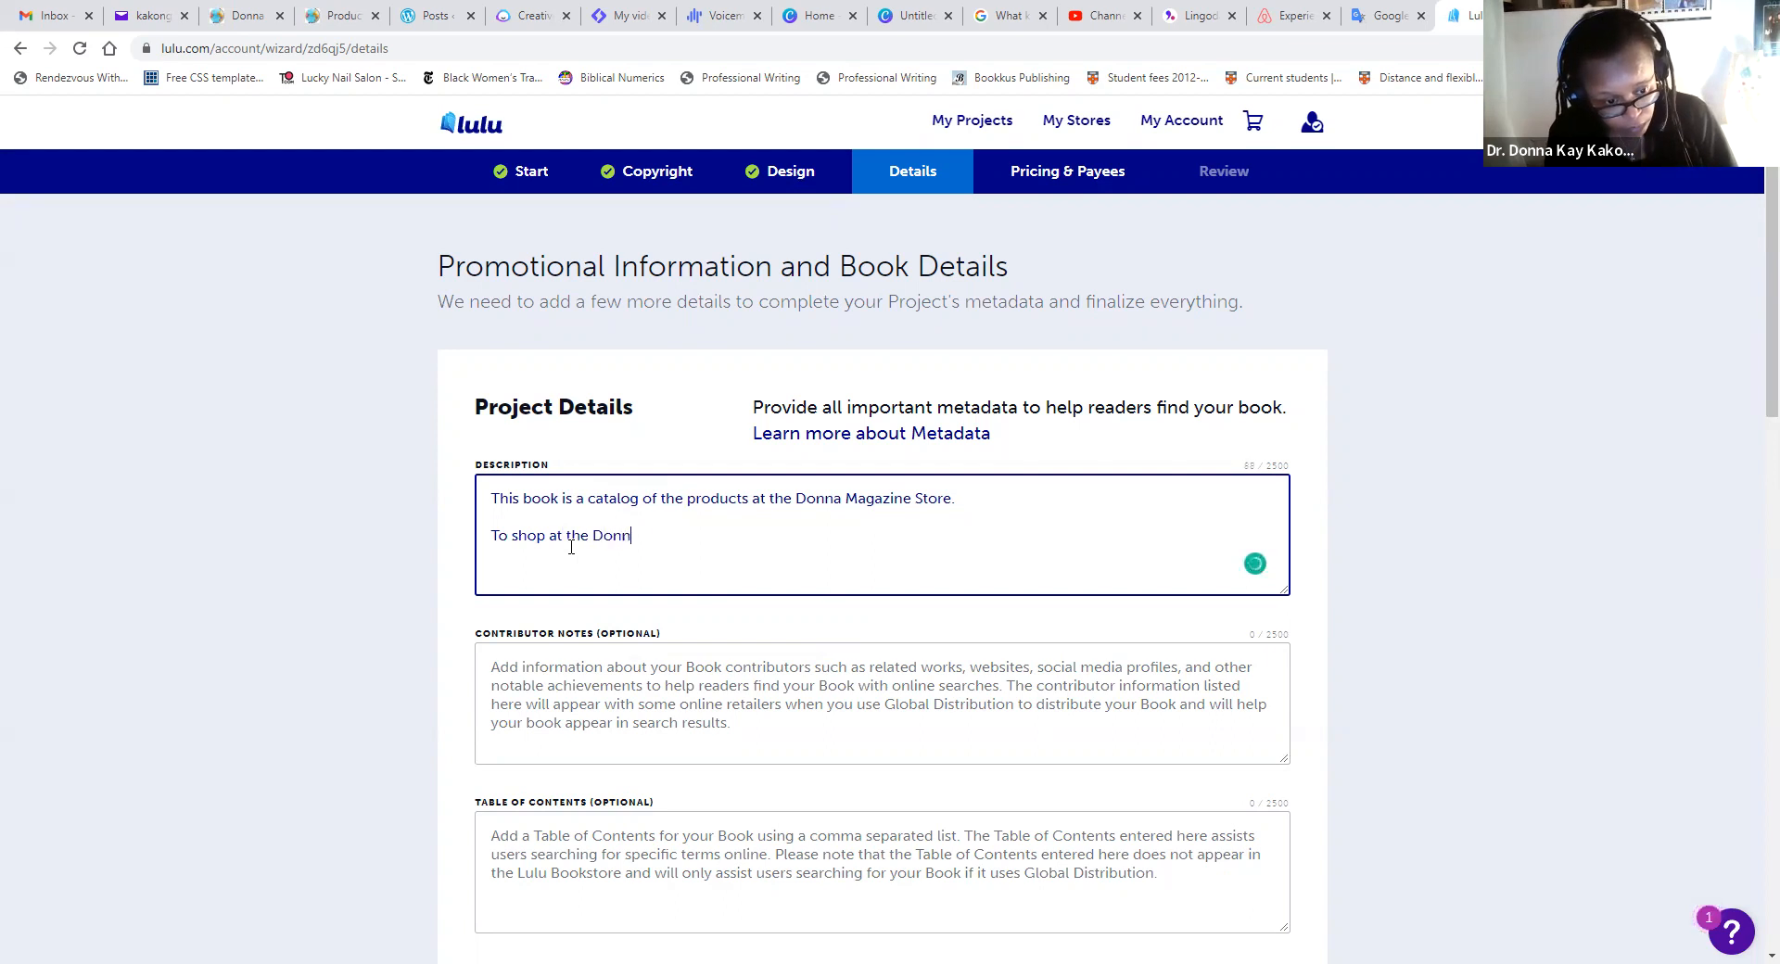
text(a Magazine Store, check out)
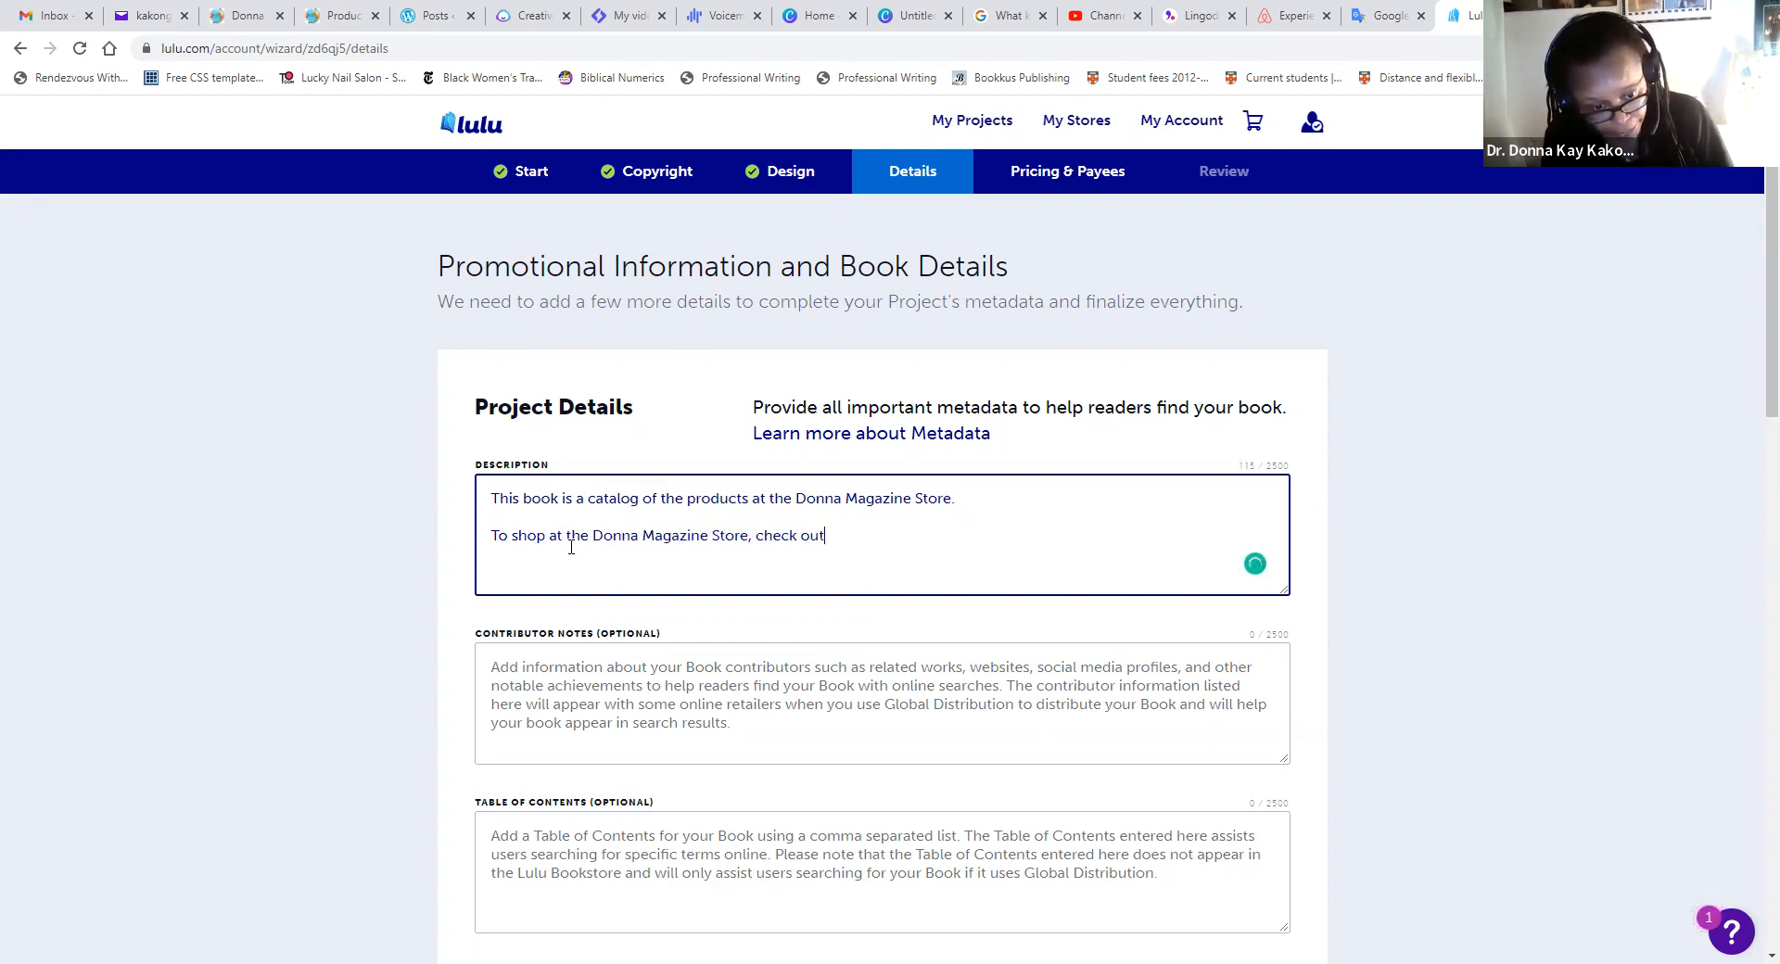
text(http:)
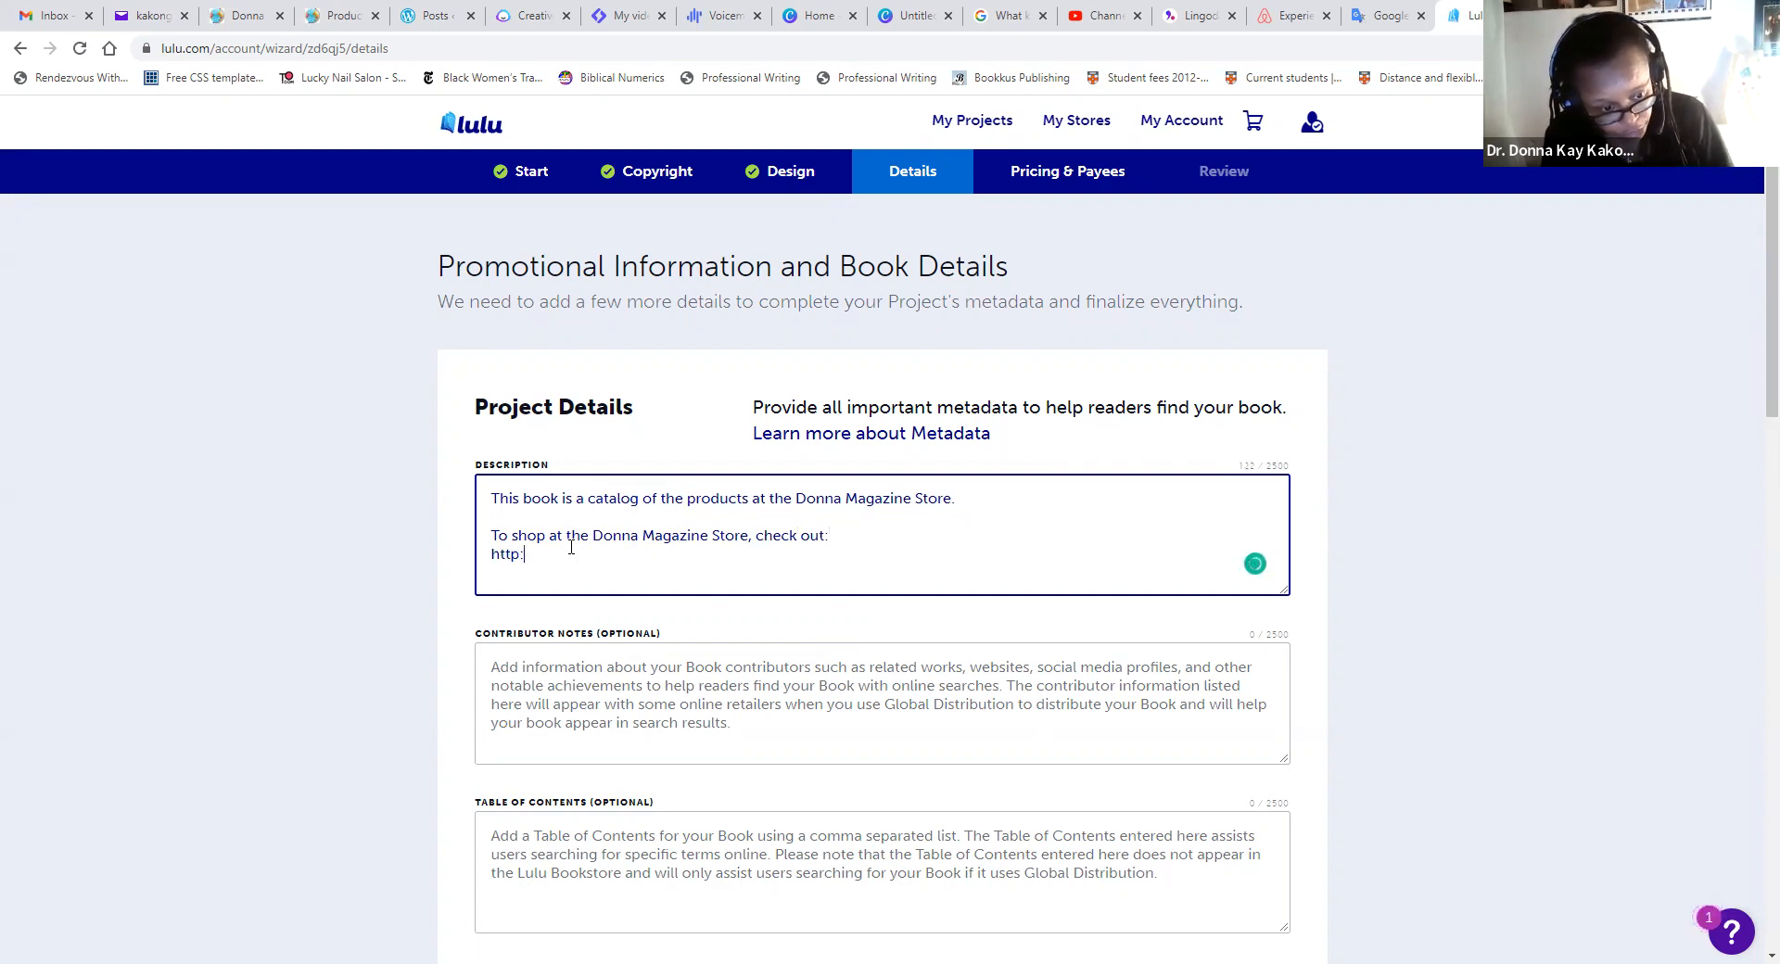
text(//kako)
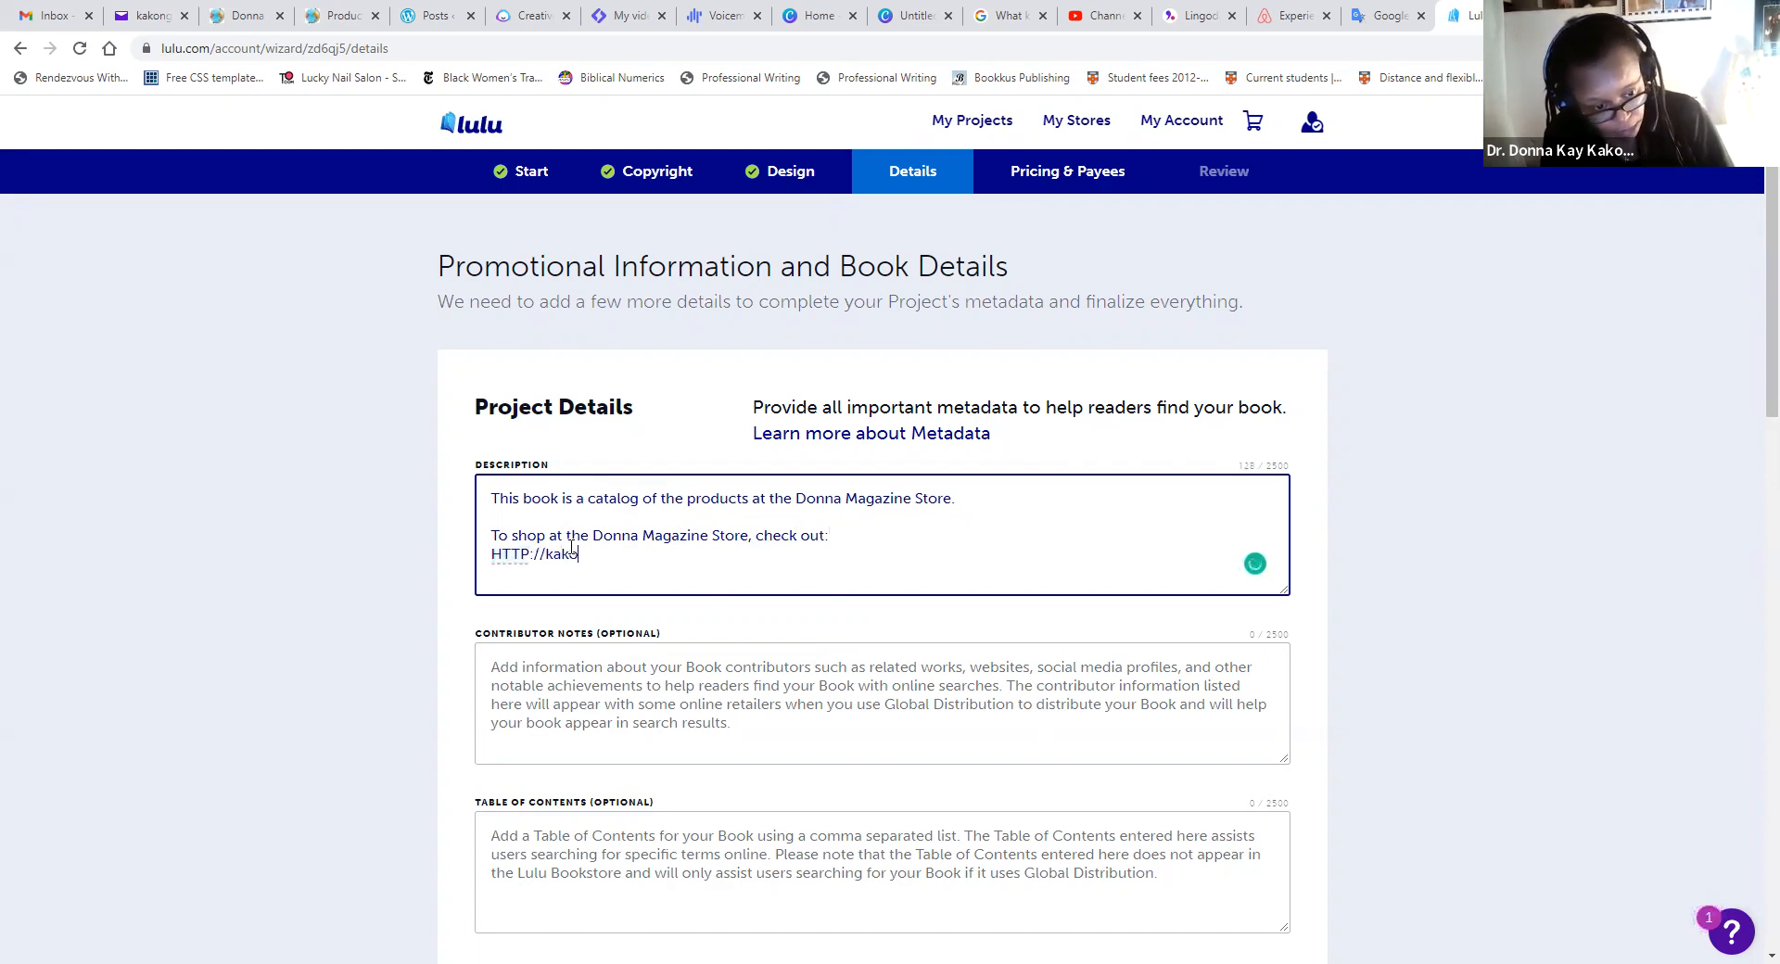
text(nged.wordpress.com)
- Paste the author's biography into the contributor notes and accept the suggested correction to "the best American school"
click(572, 679)
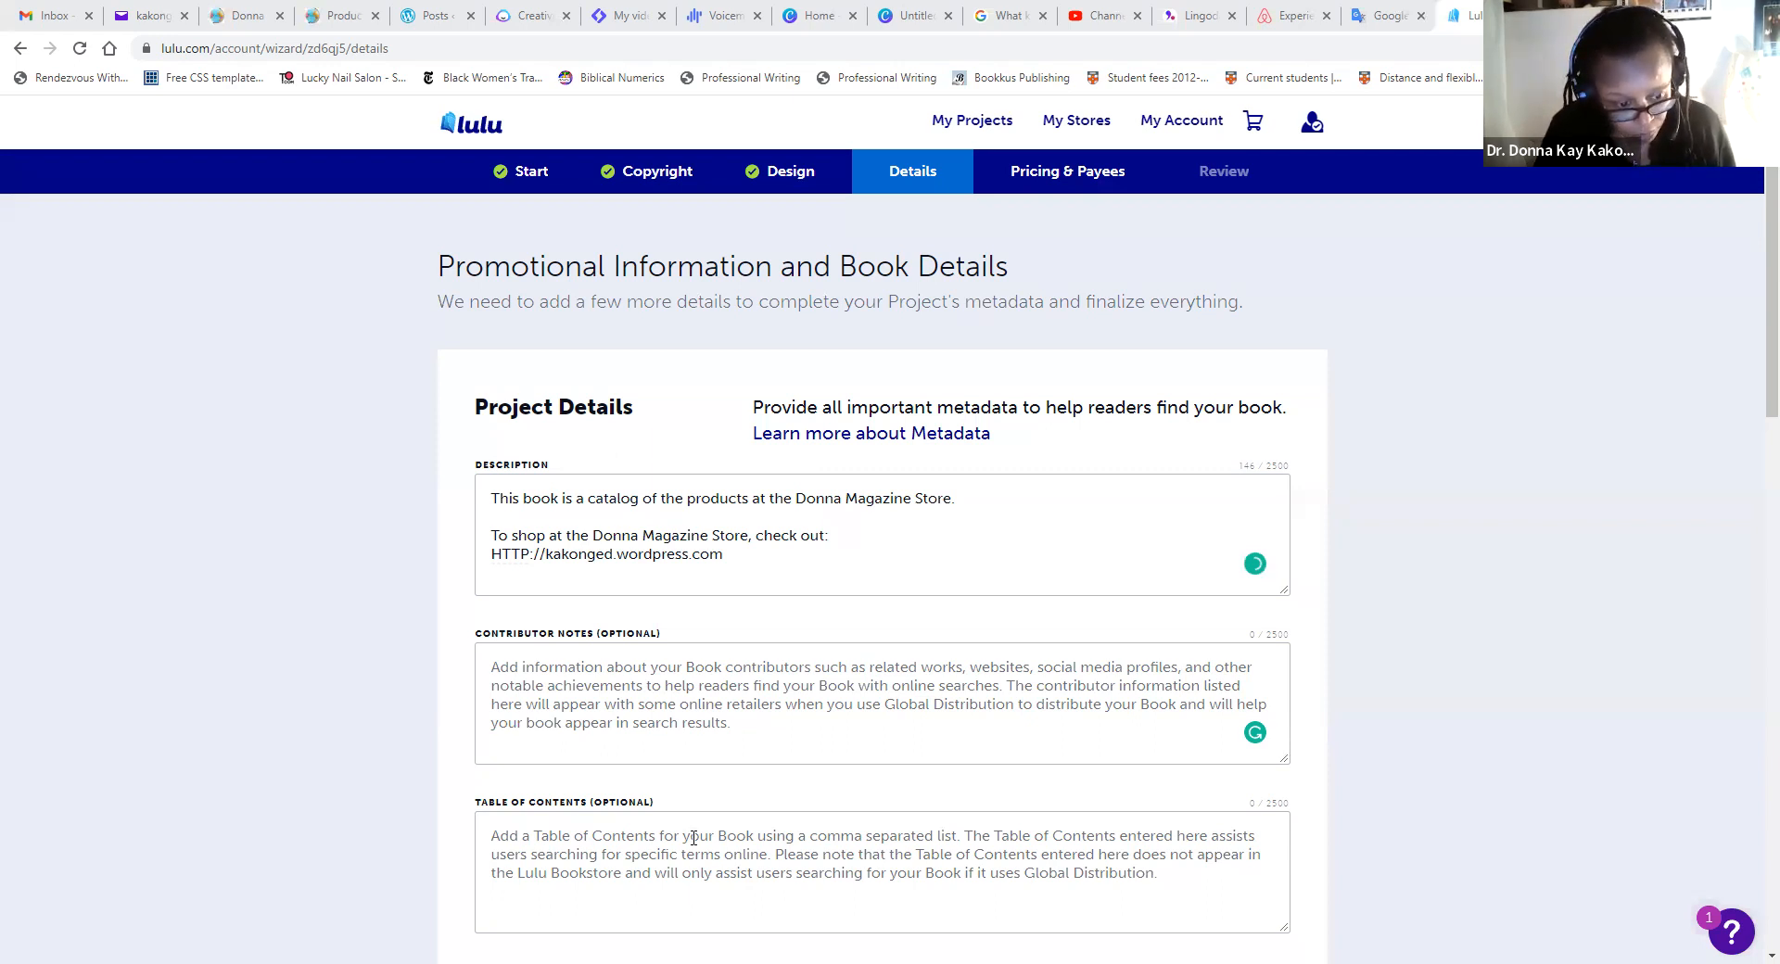
click(697, 744)
key(ctrl+v)
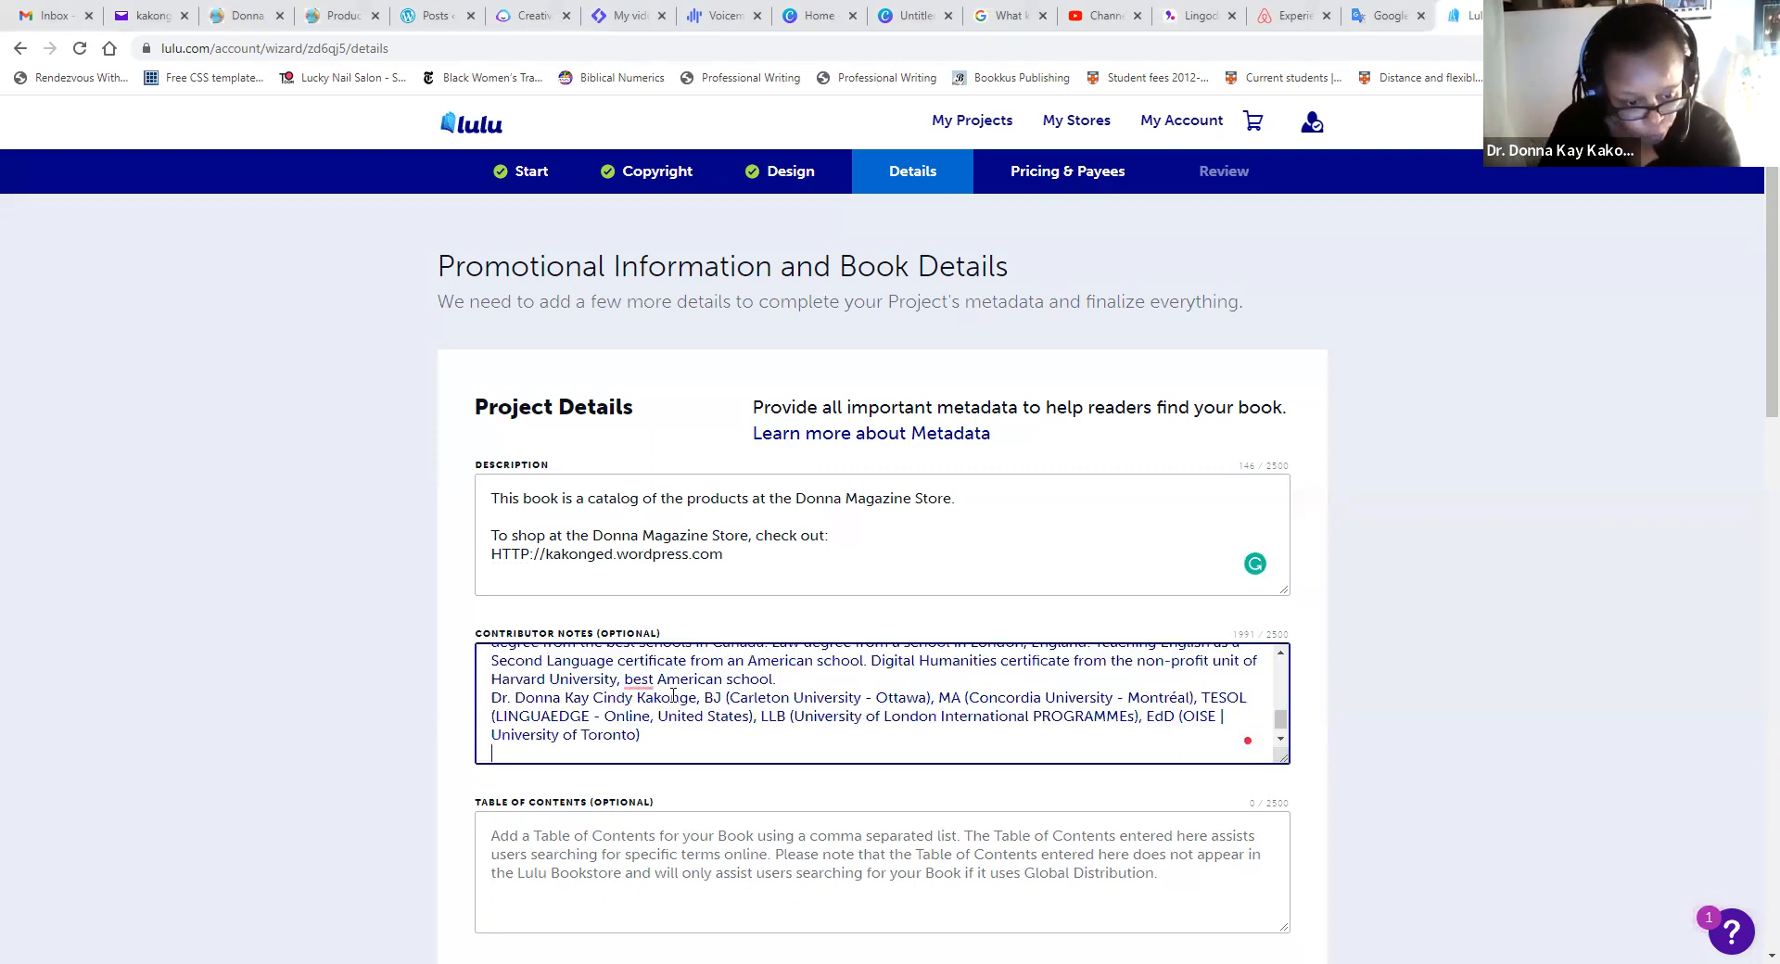
mouse_move(639, 682)
click(646, 726)
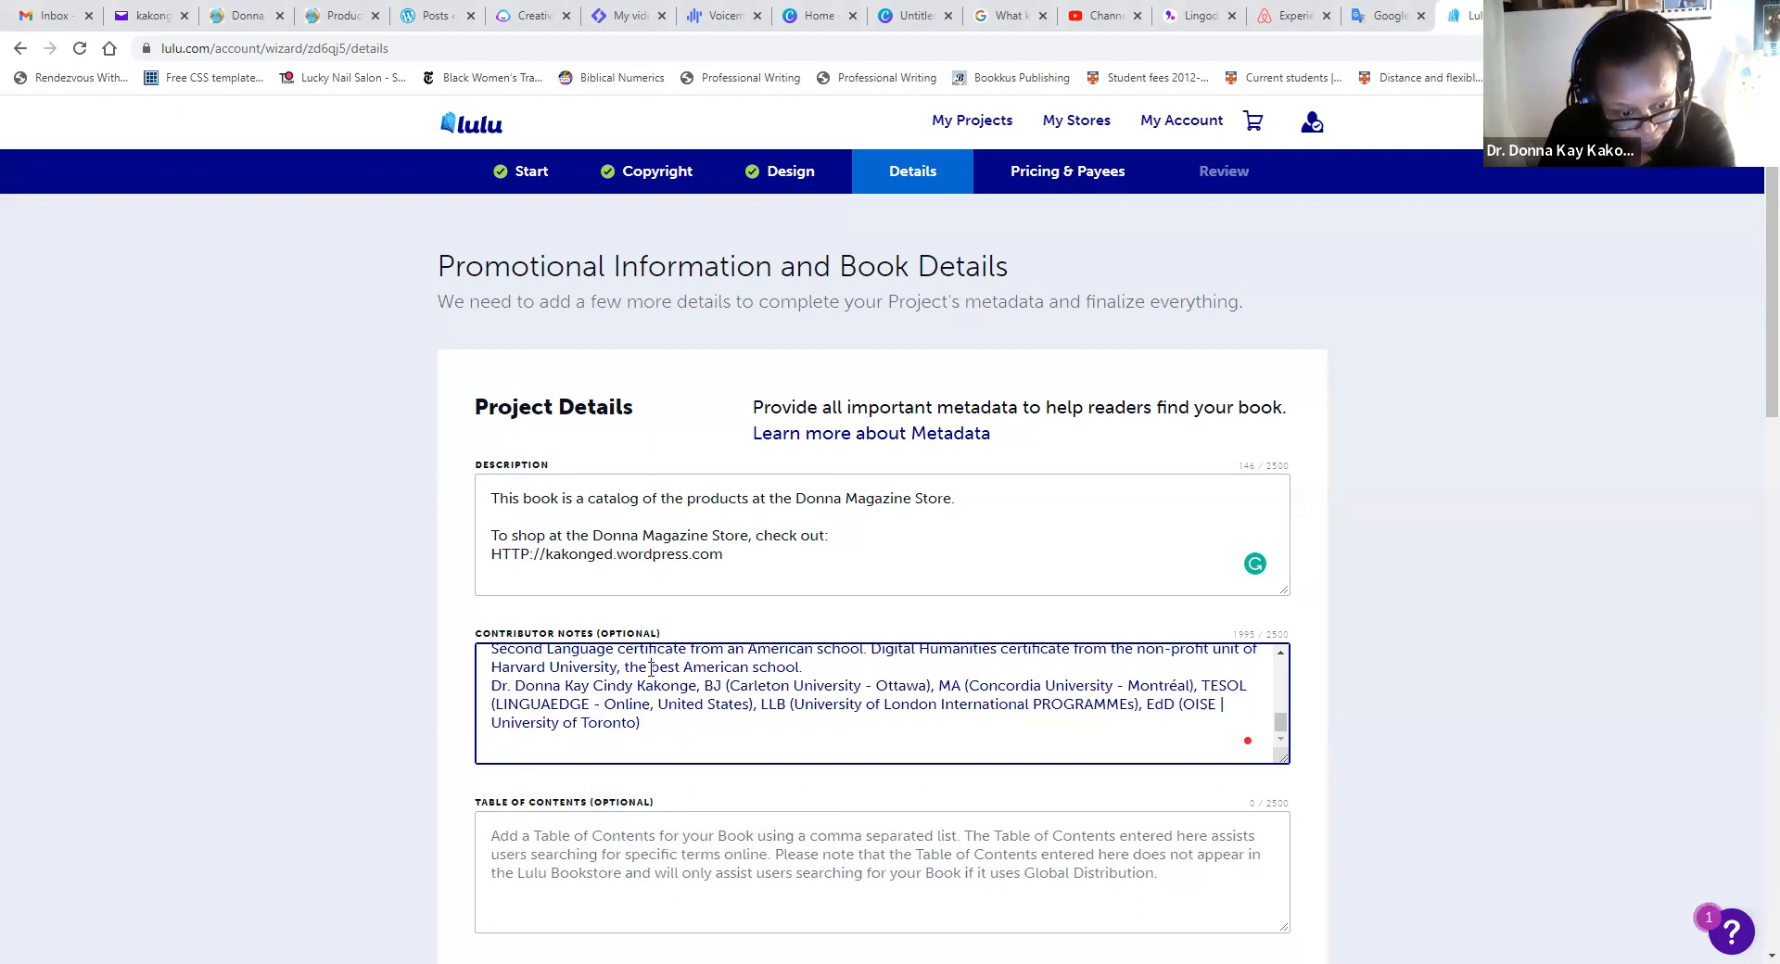
- Search the BISAC main categories for "Reference" and look through the matching entries
scroll(700, 769, down, 4)
click(570, 881)
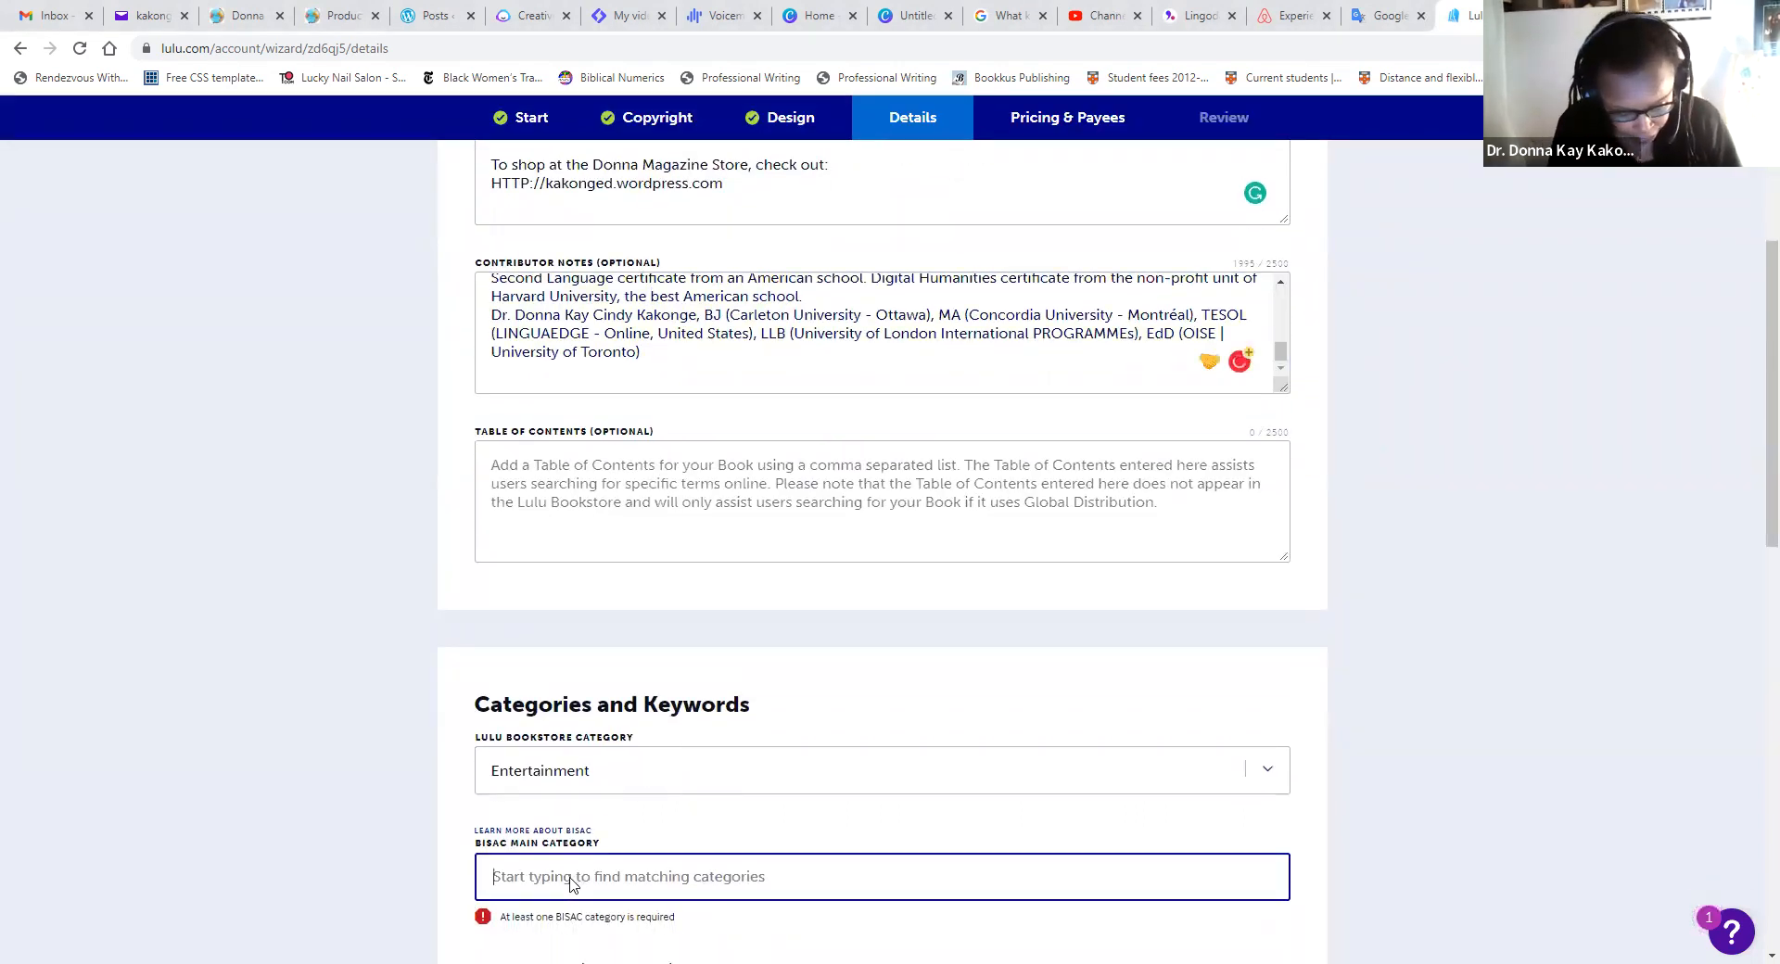
text(Reference)
scroll(572, 886, down, 3)
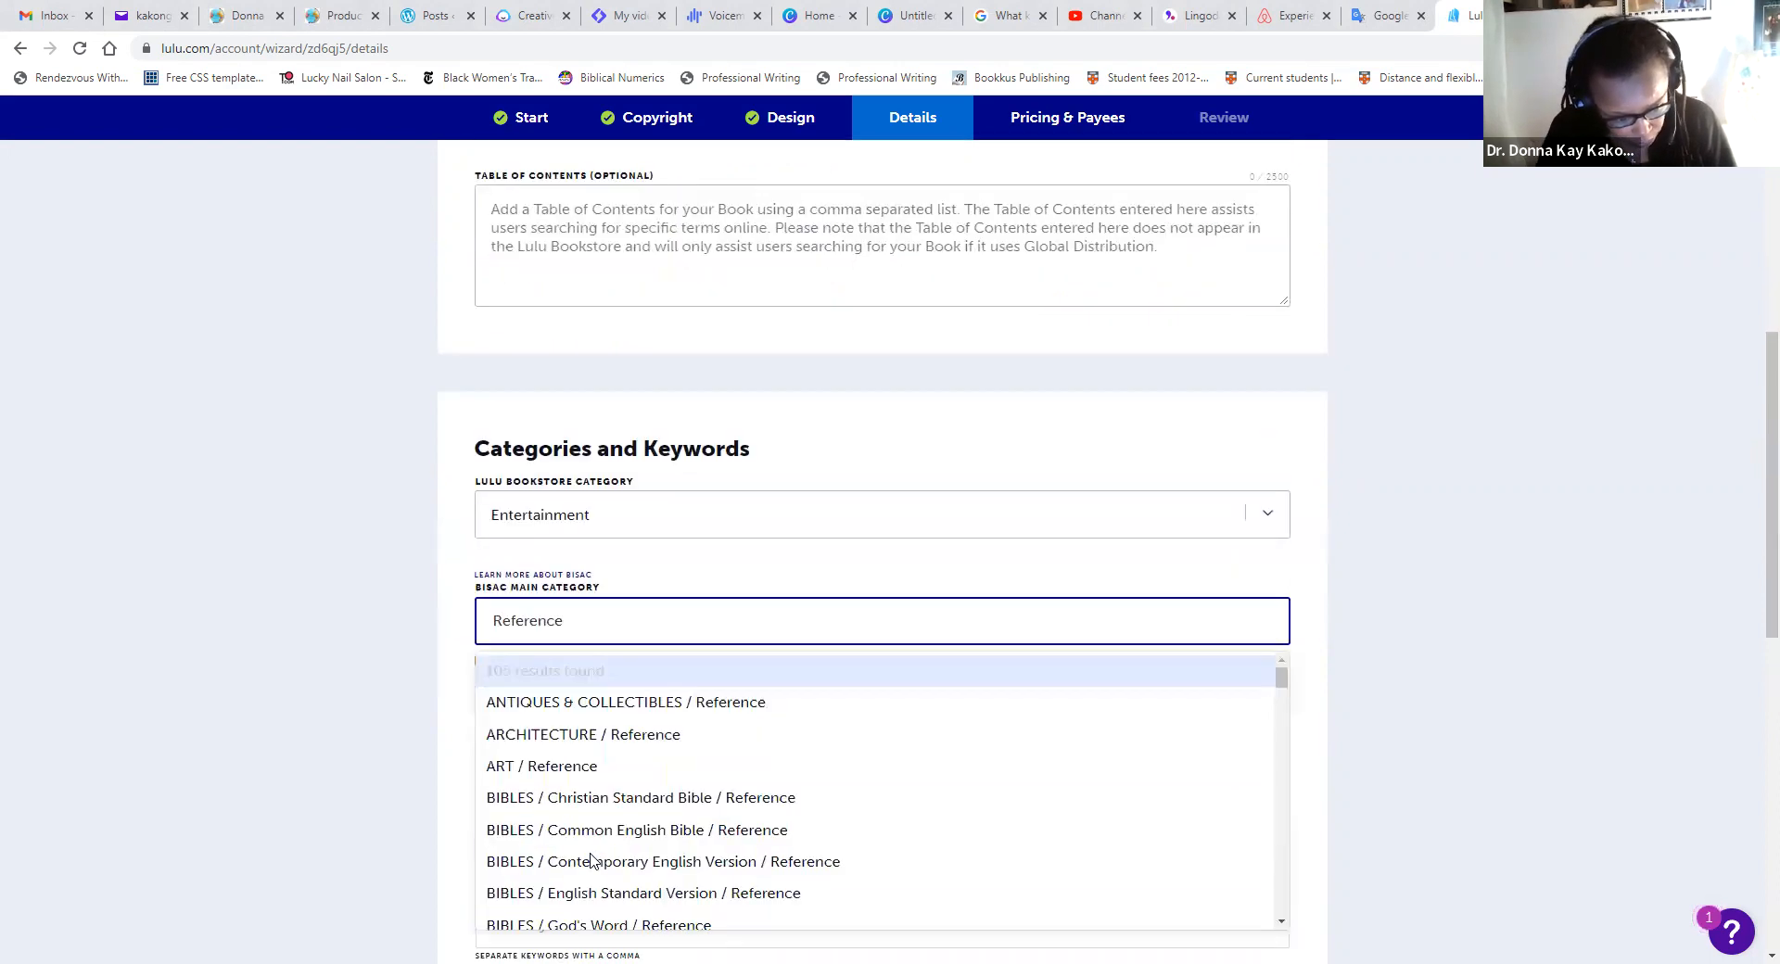
scroll(728, 830, down, 5)
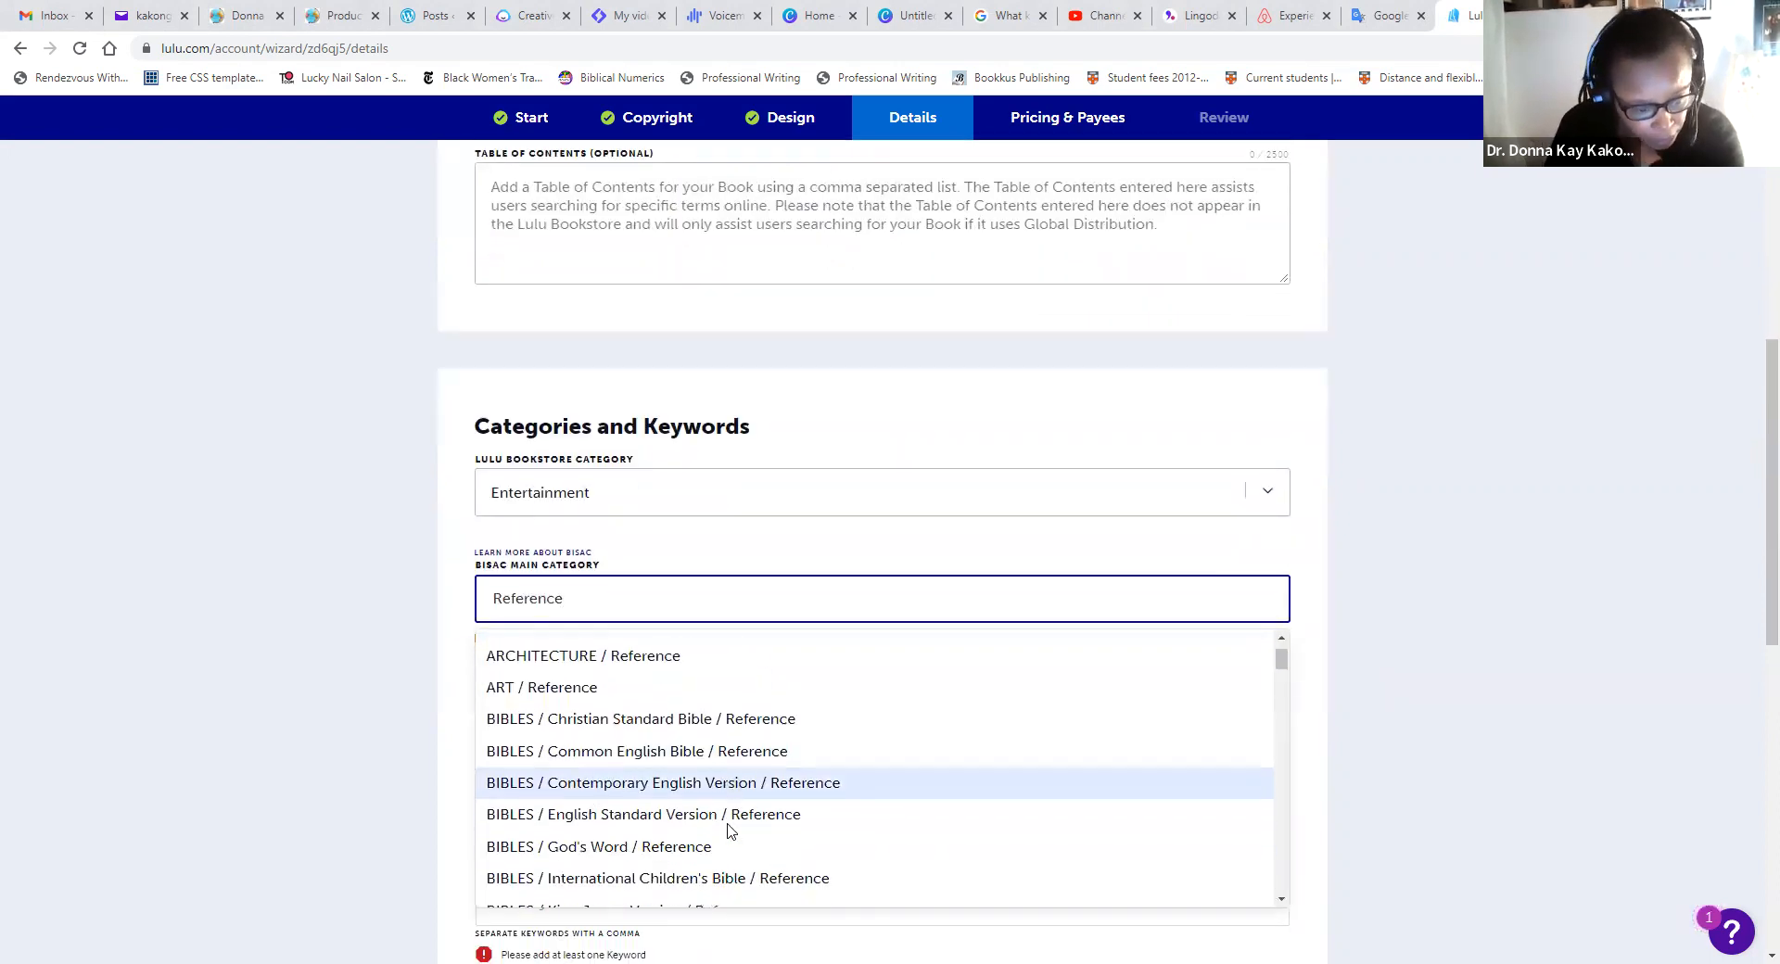
scroll(728, 830, down, 7)
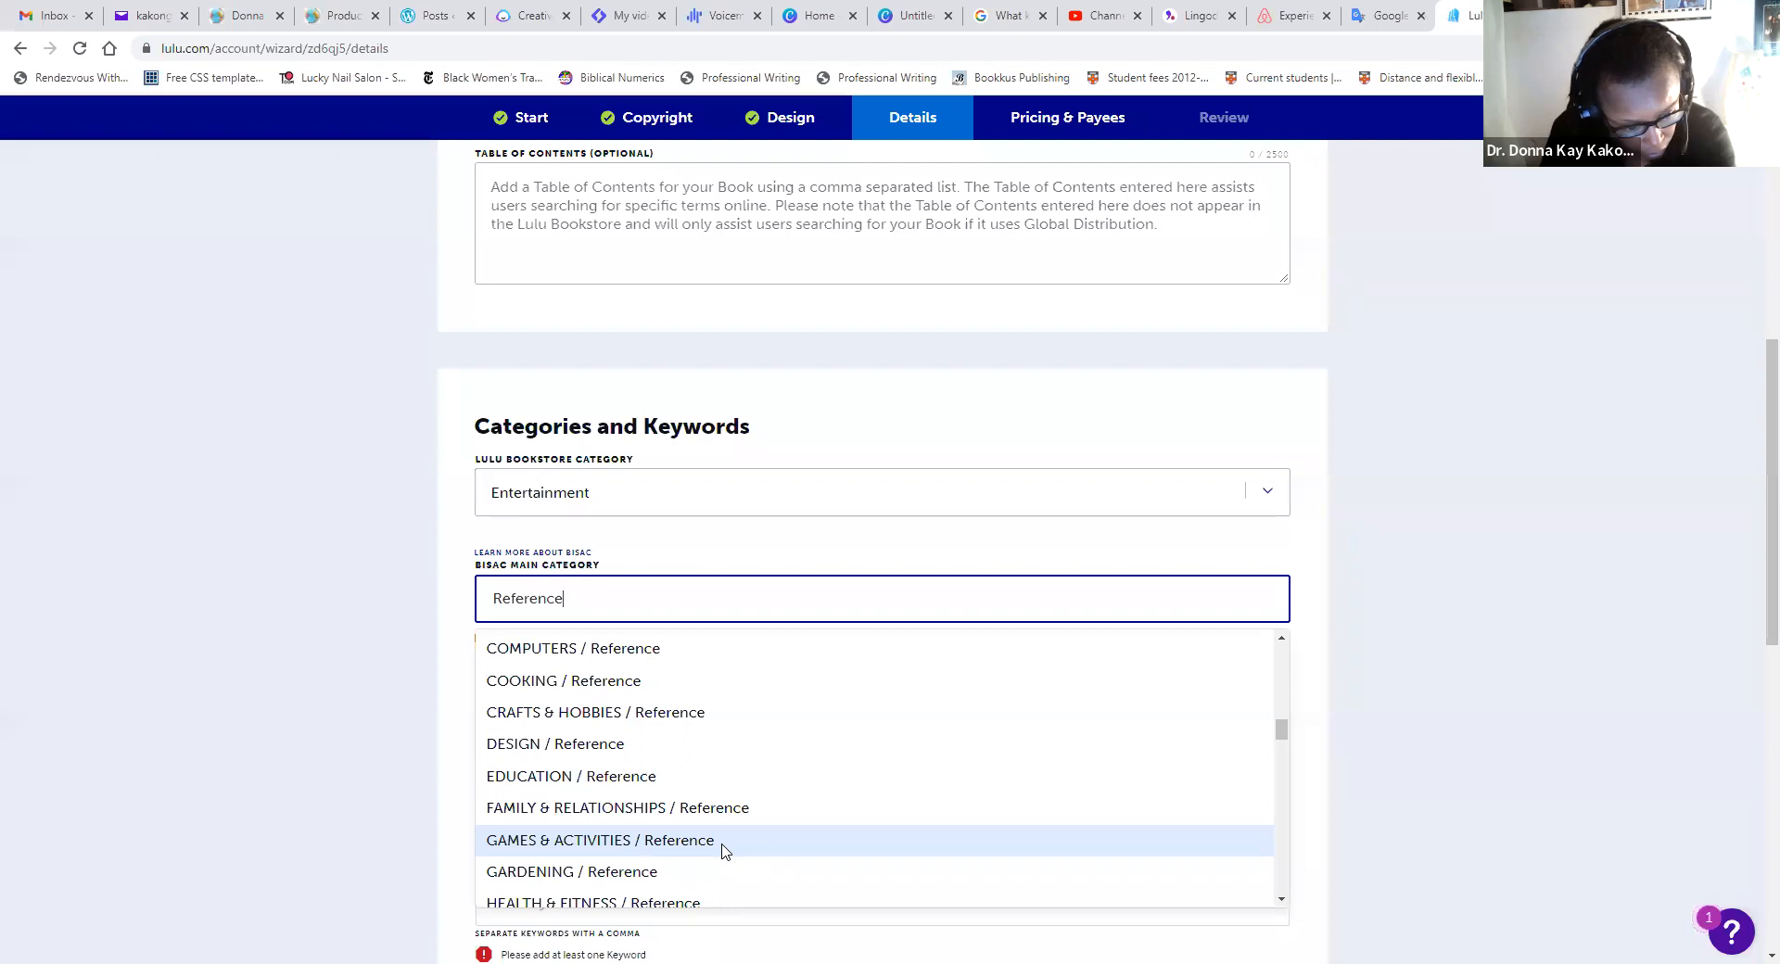
scroll(728, 852, up, 2)
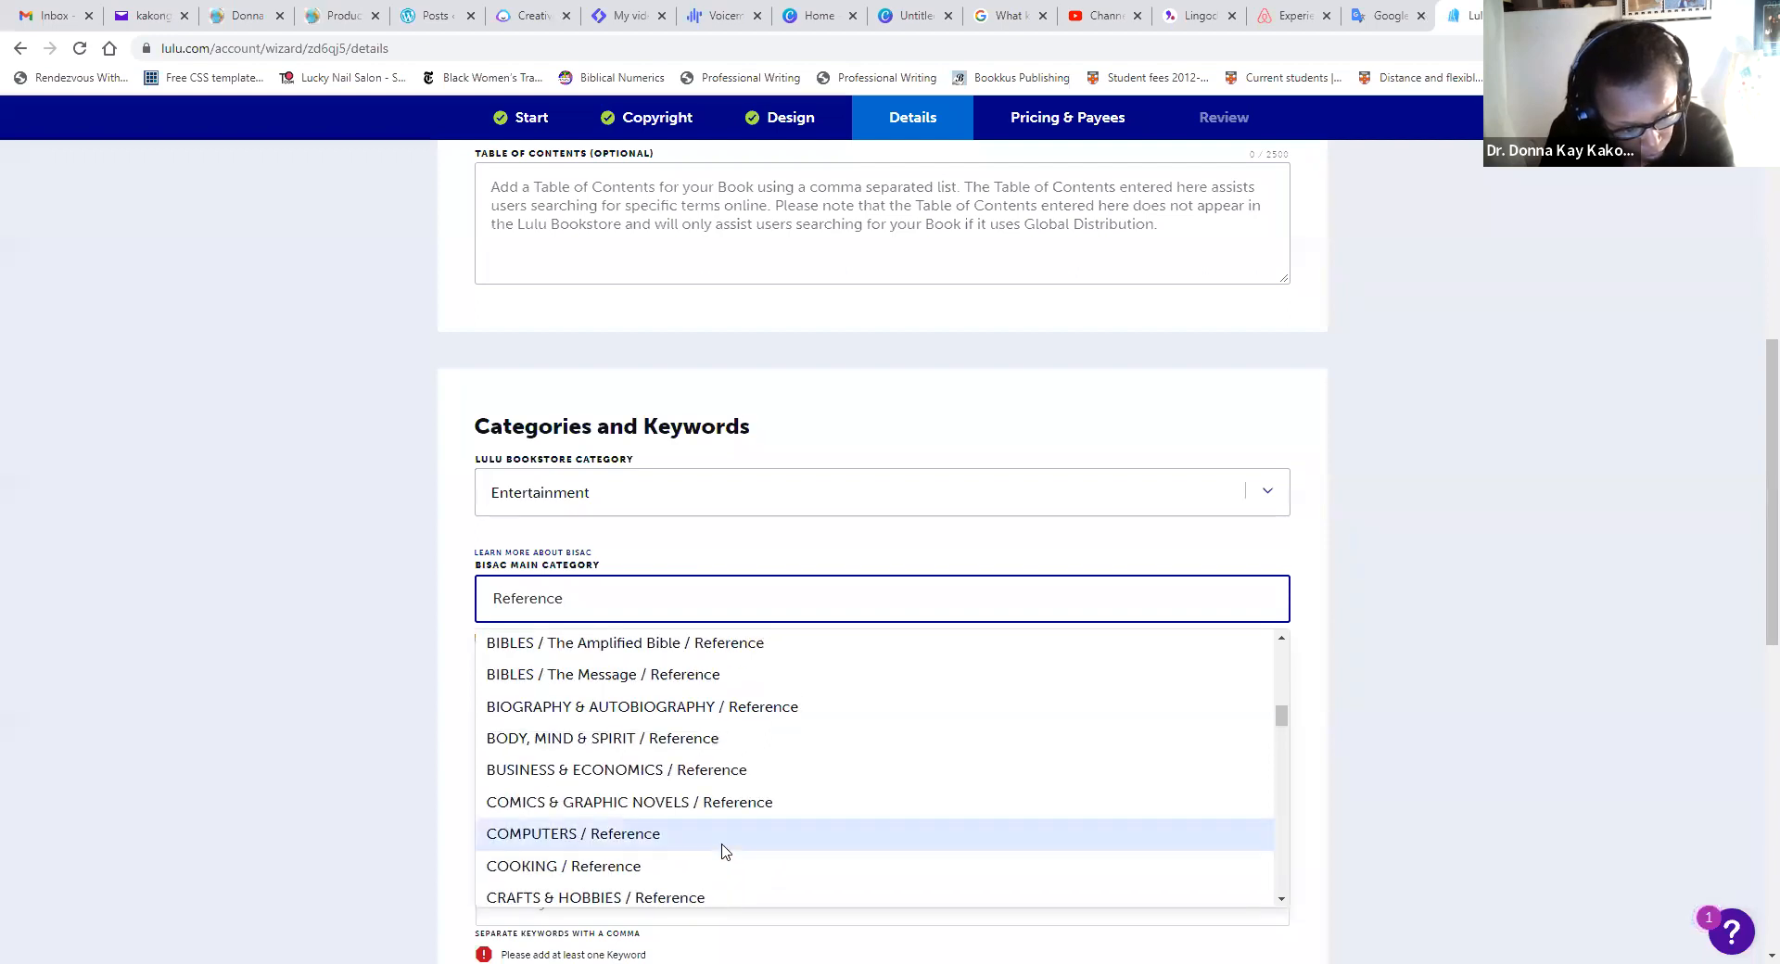
scroll(726, 852, down, 4)
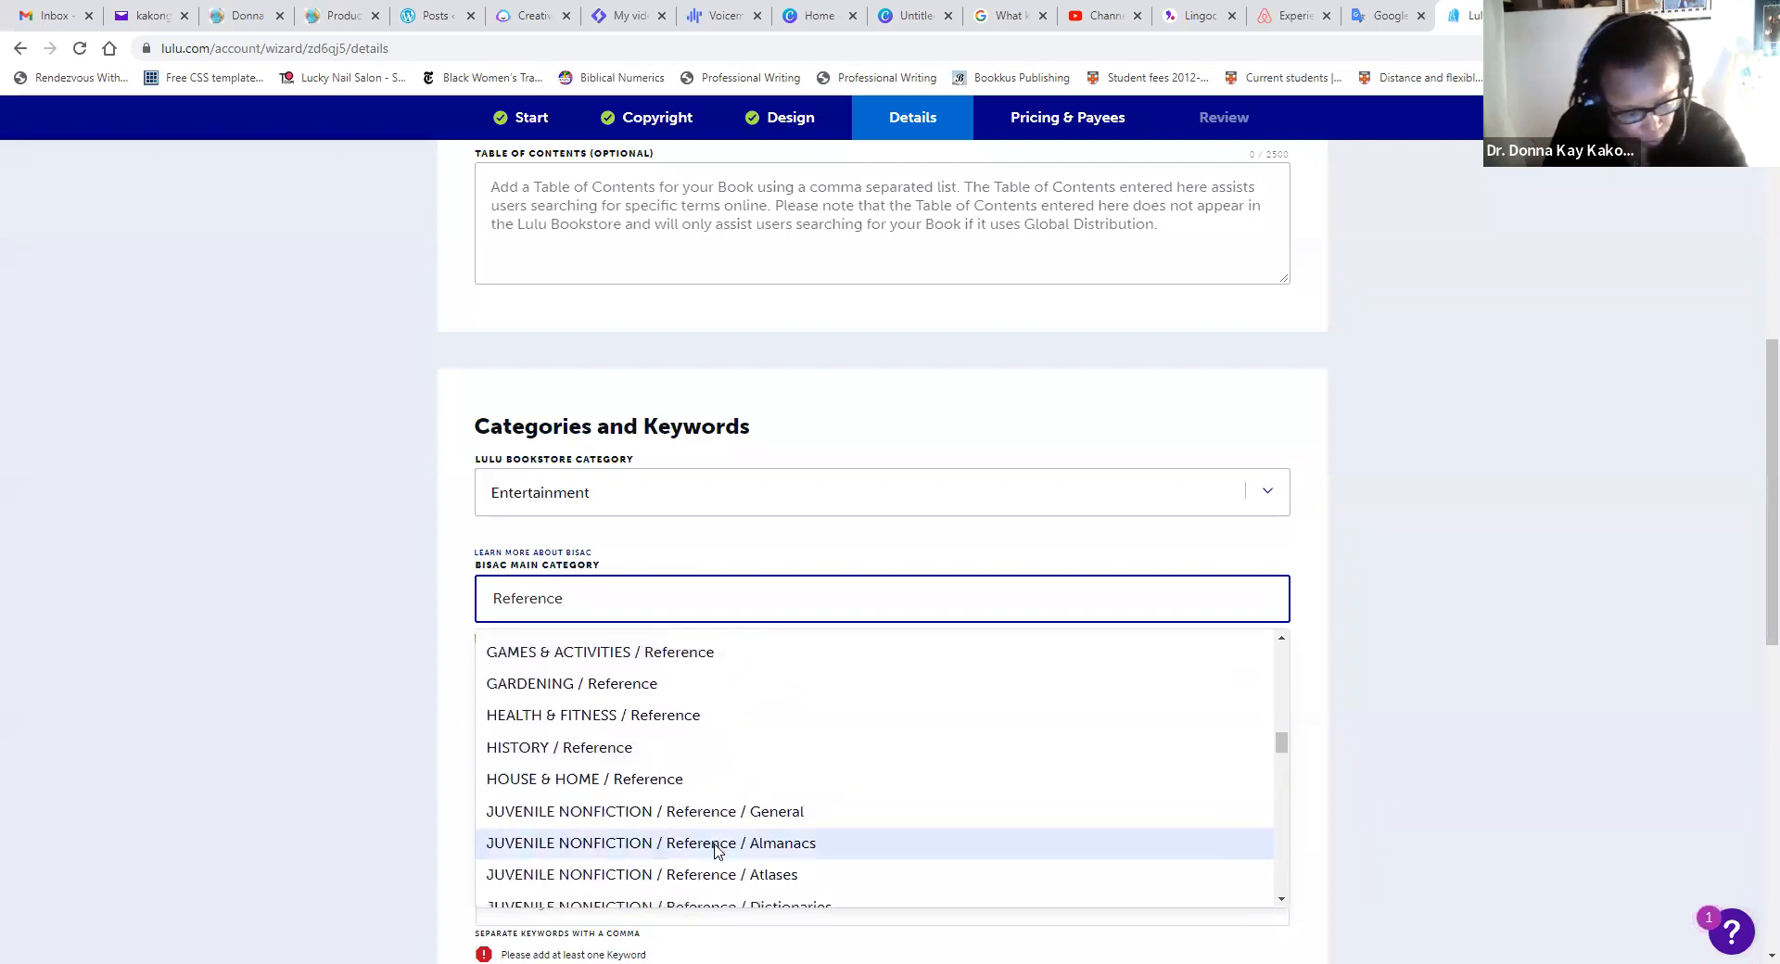
scroll(717, 852, down, 1)
scroll(716, 852, up, 2)
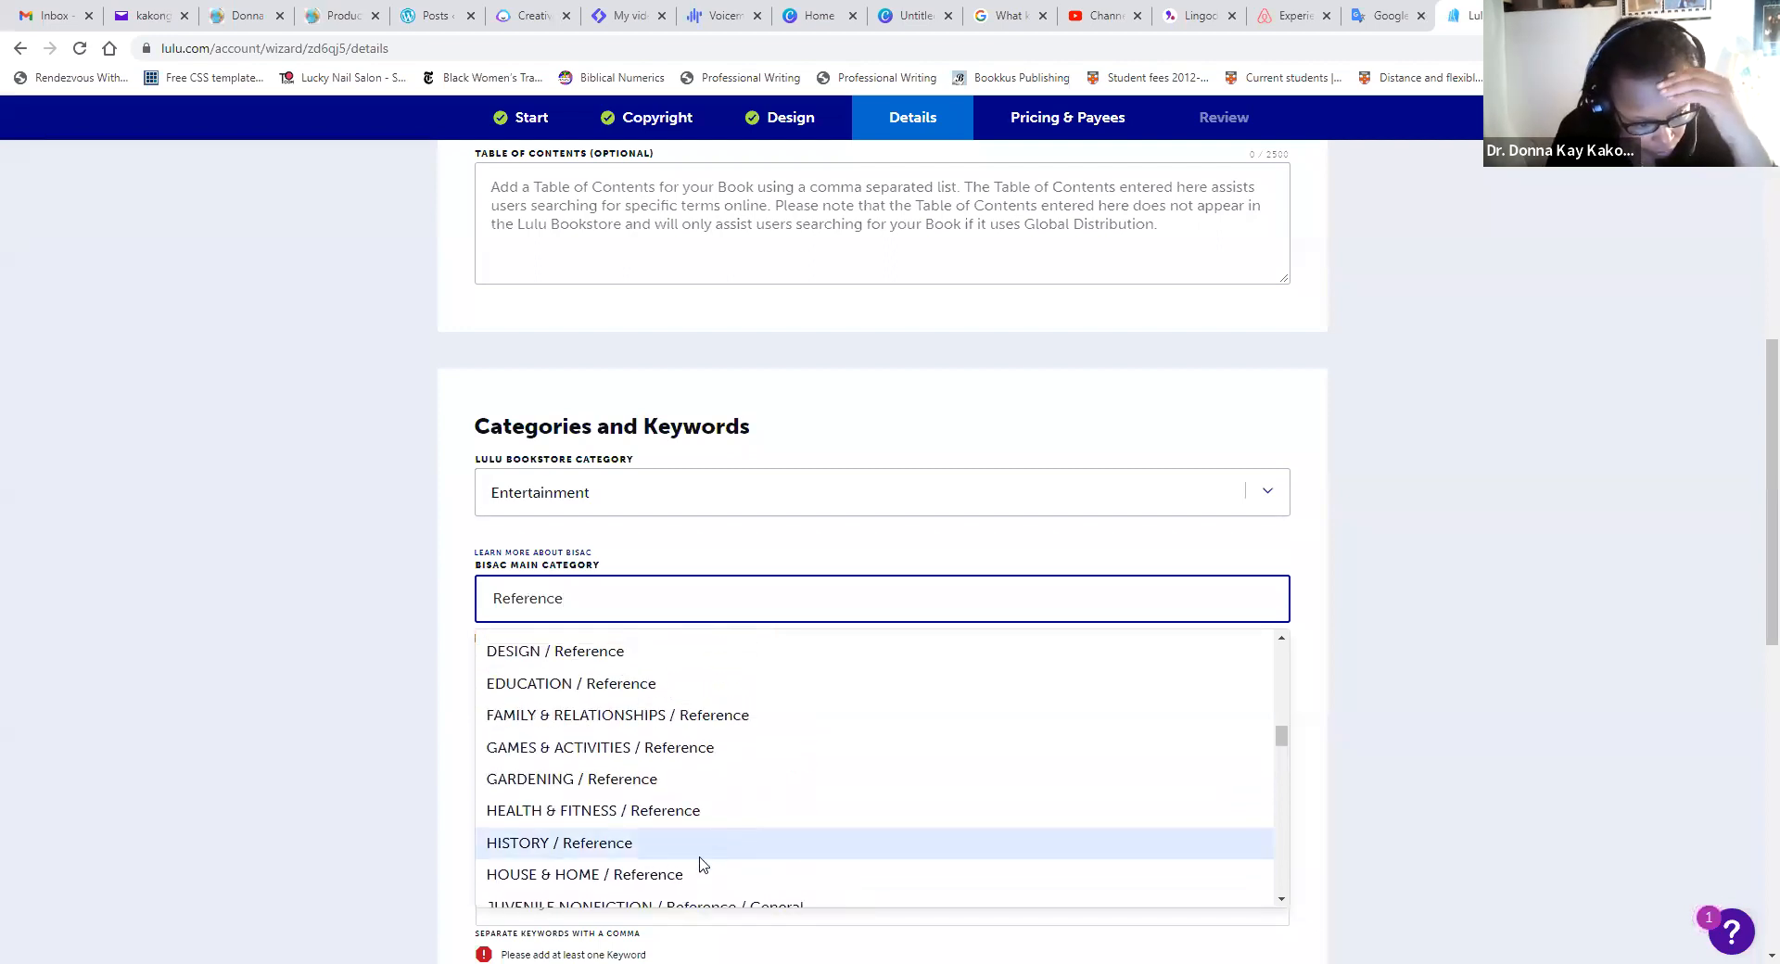
scroll(702, 864, up, 2)
scroll(702, 864, up, 2)
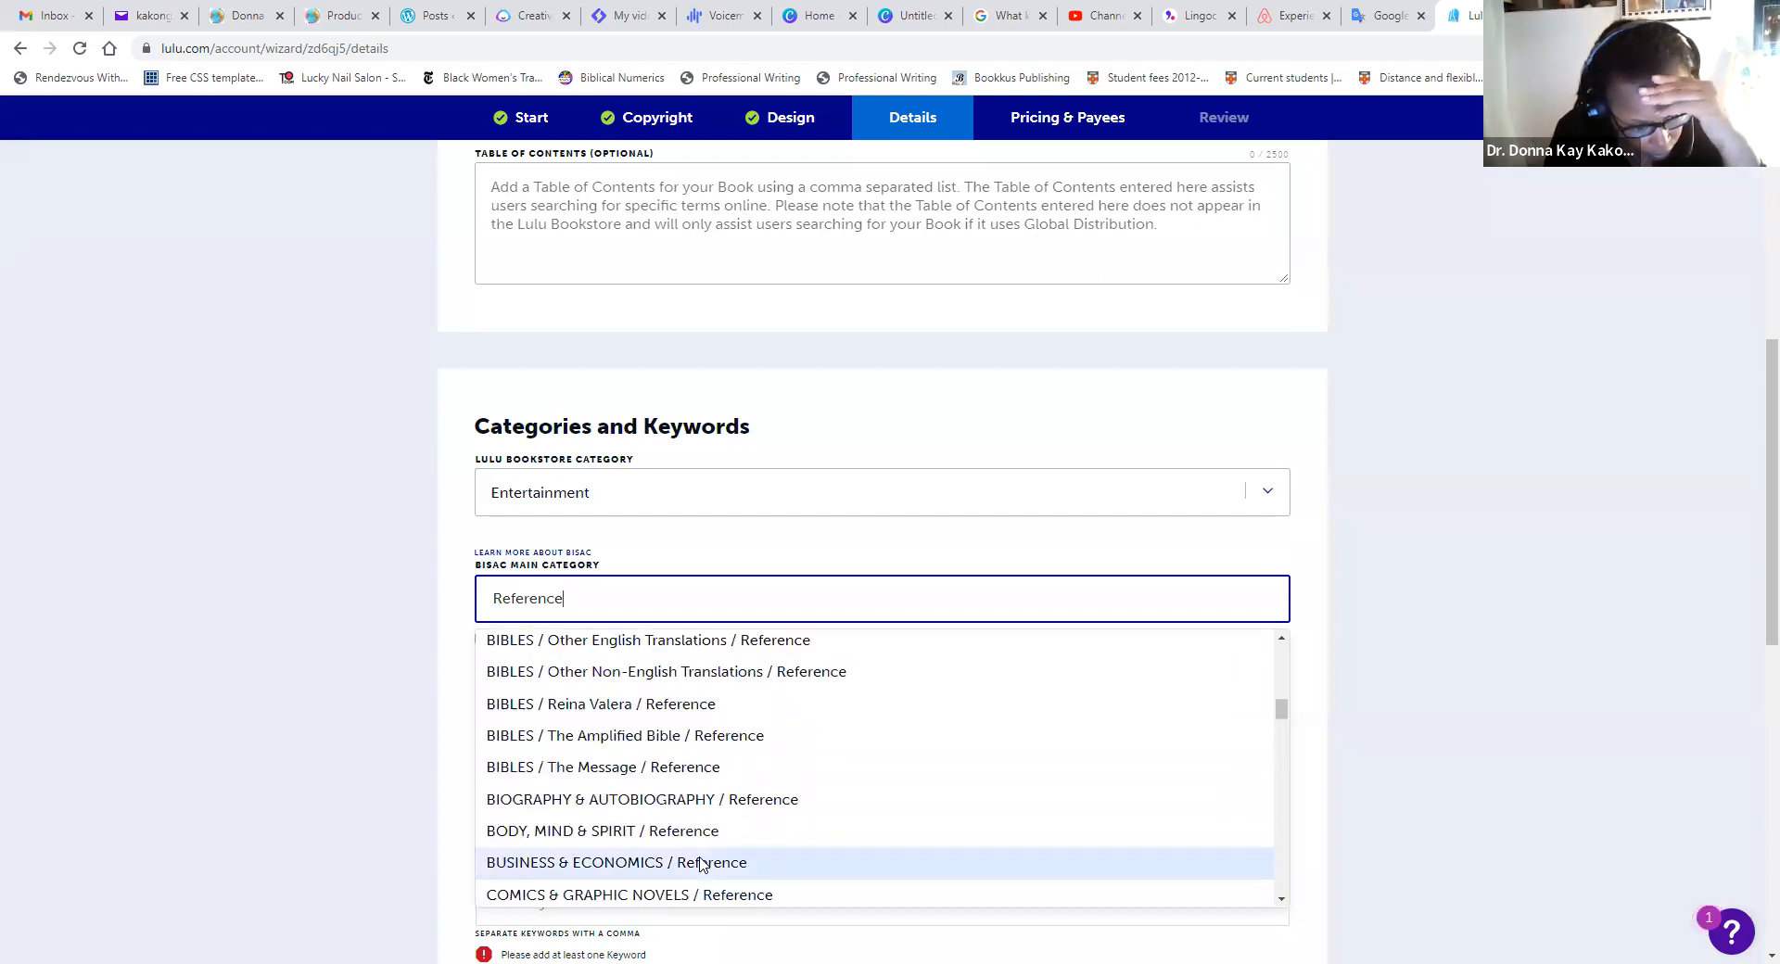
scroll(702, 864, up, 5)
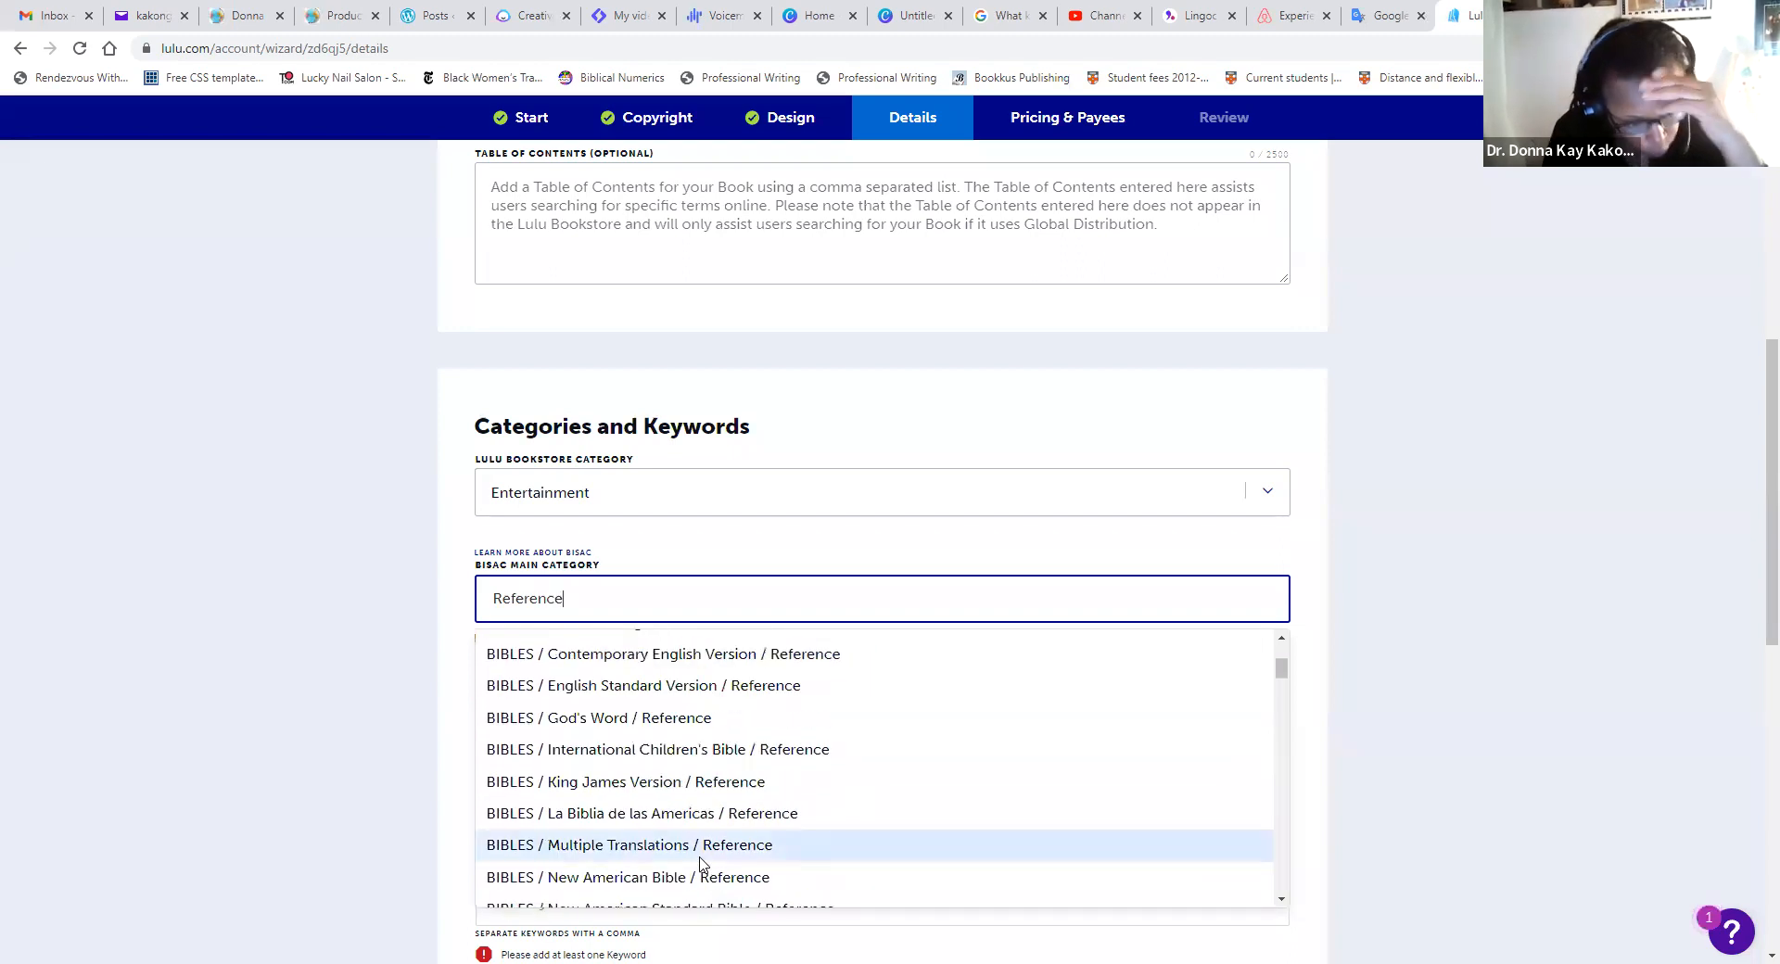
- Replace the BISAC main category search with "Guides" and choose REFERENCE / Consumer Guides
key(BackSpace)
key(BackSpace)
key(BackSpace)
key(BackSpace)
key(BackSpace)
key(BackSpace)
key(BackSpace)
key(BackSpace)
key(BackSpace)
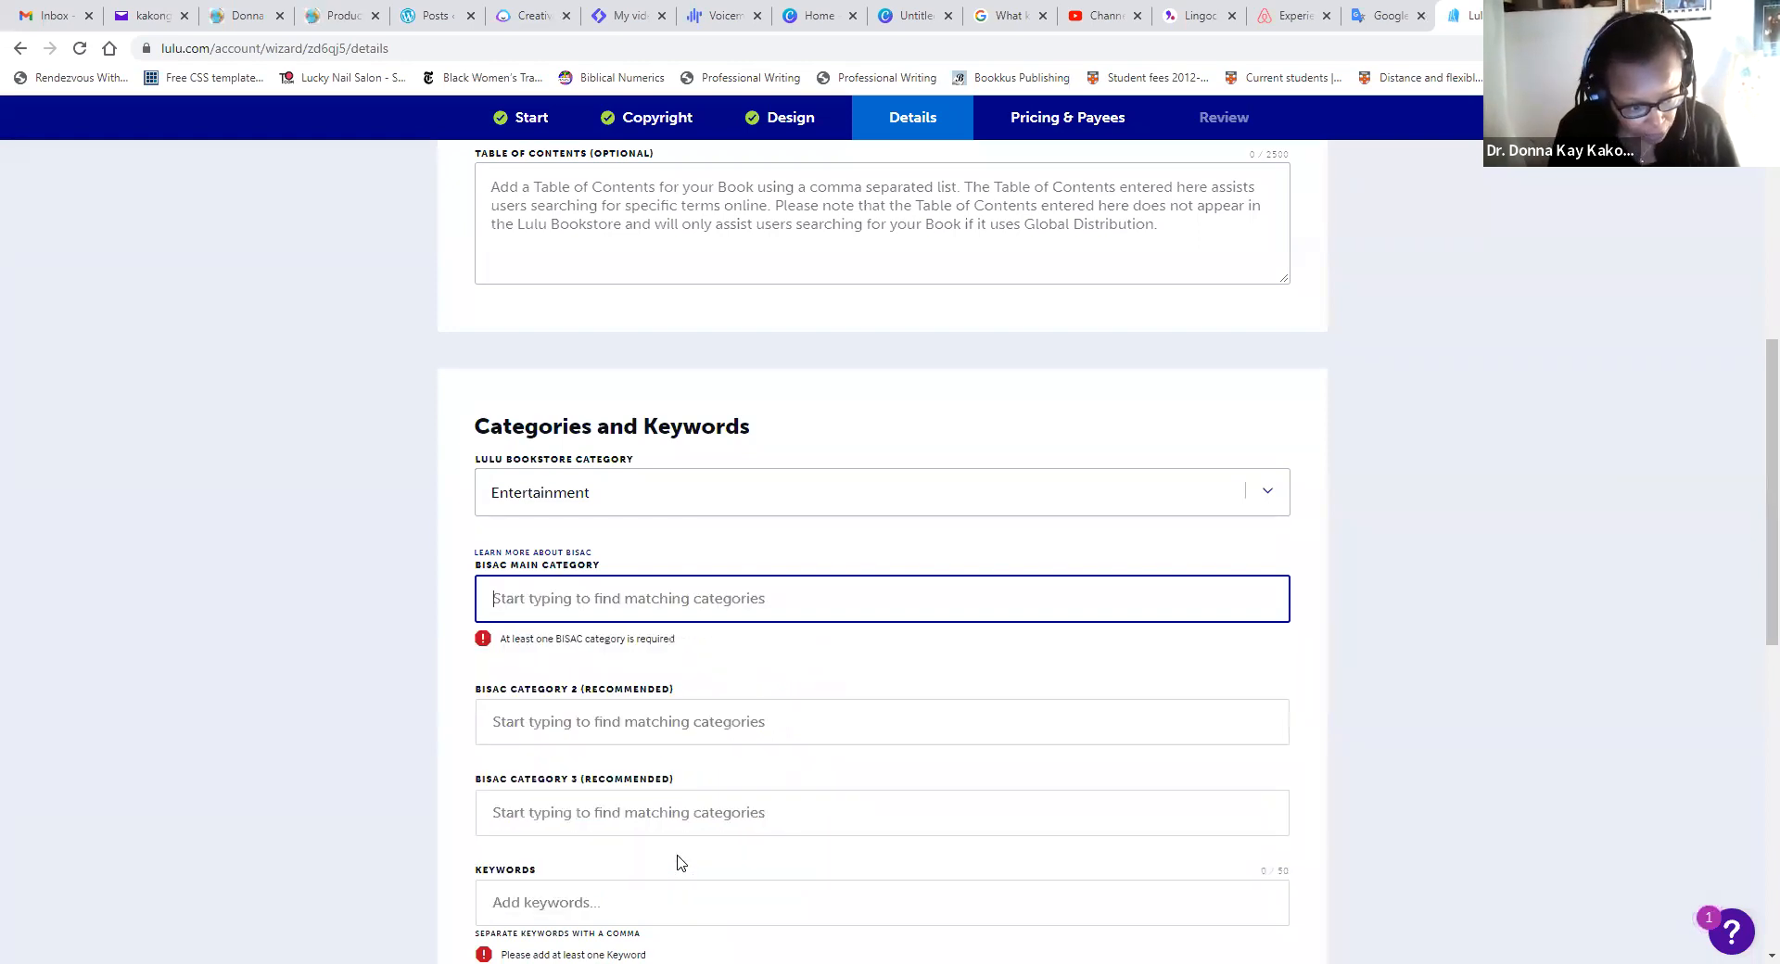
text(ides)
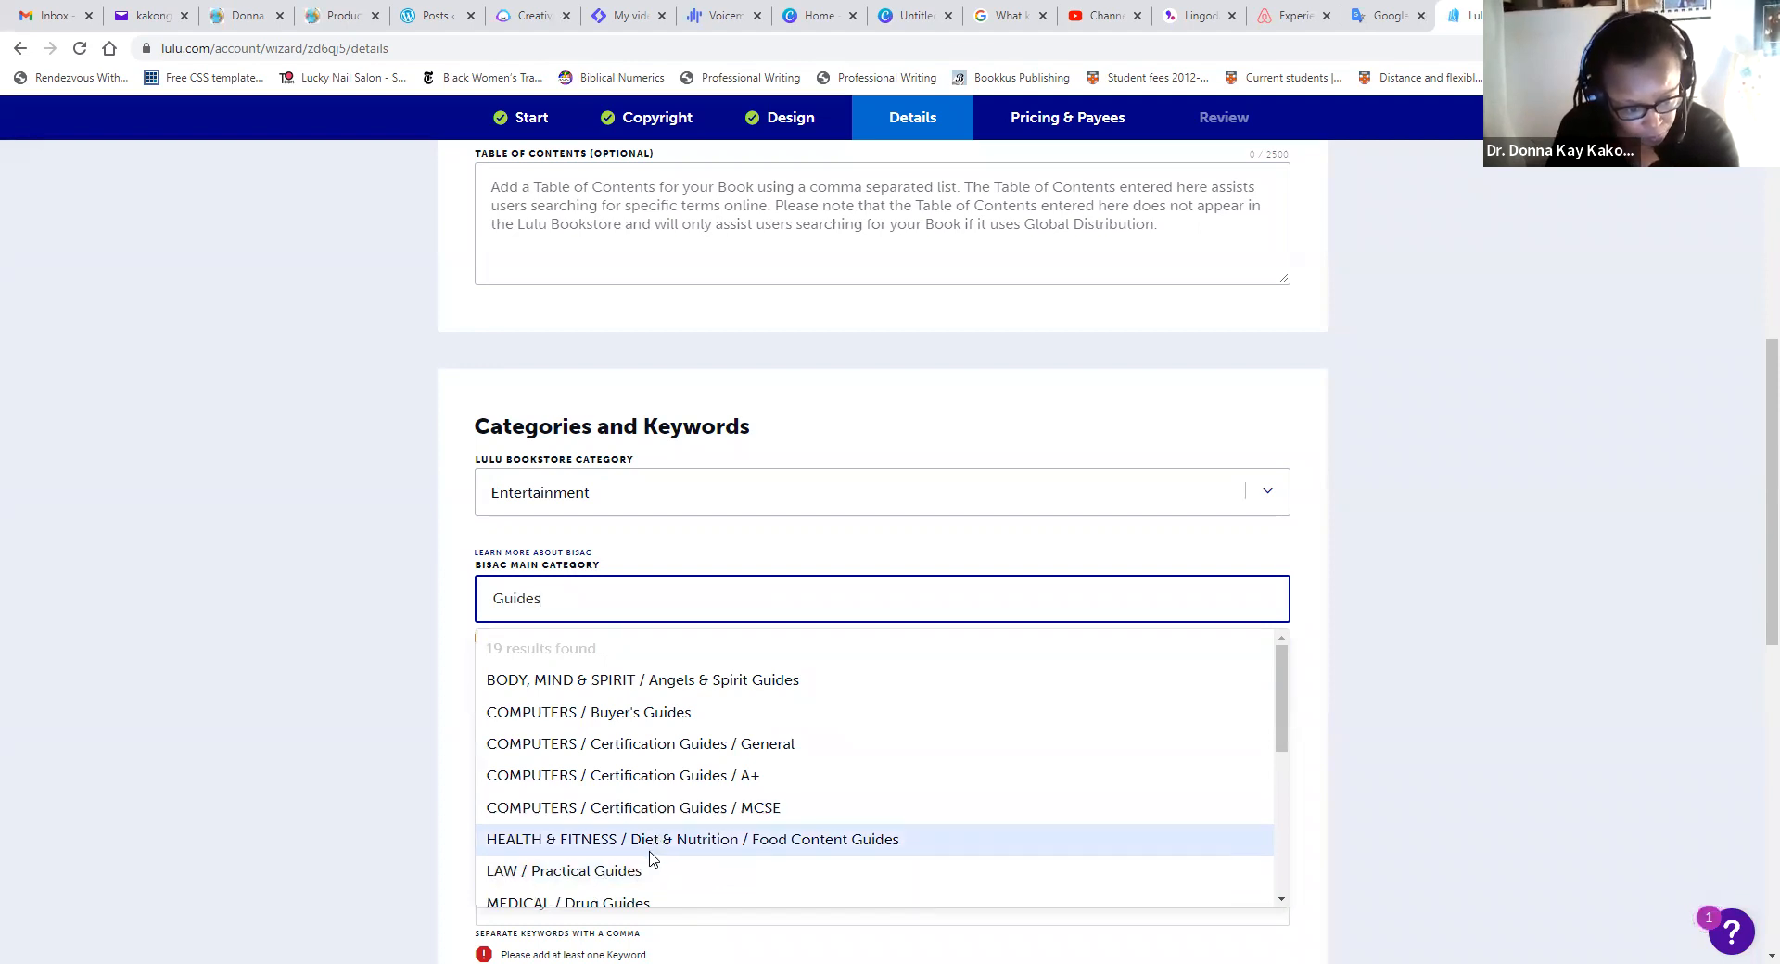
scroll(660, 864, down, 1)
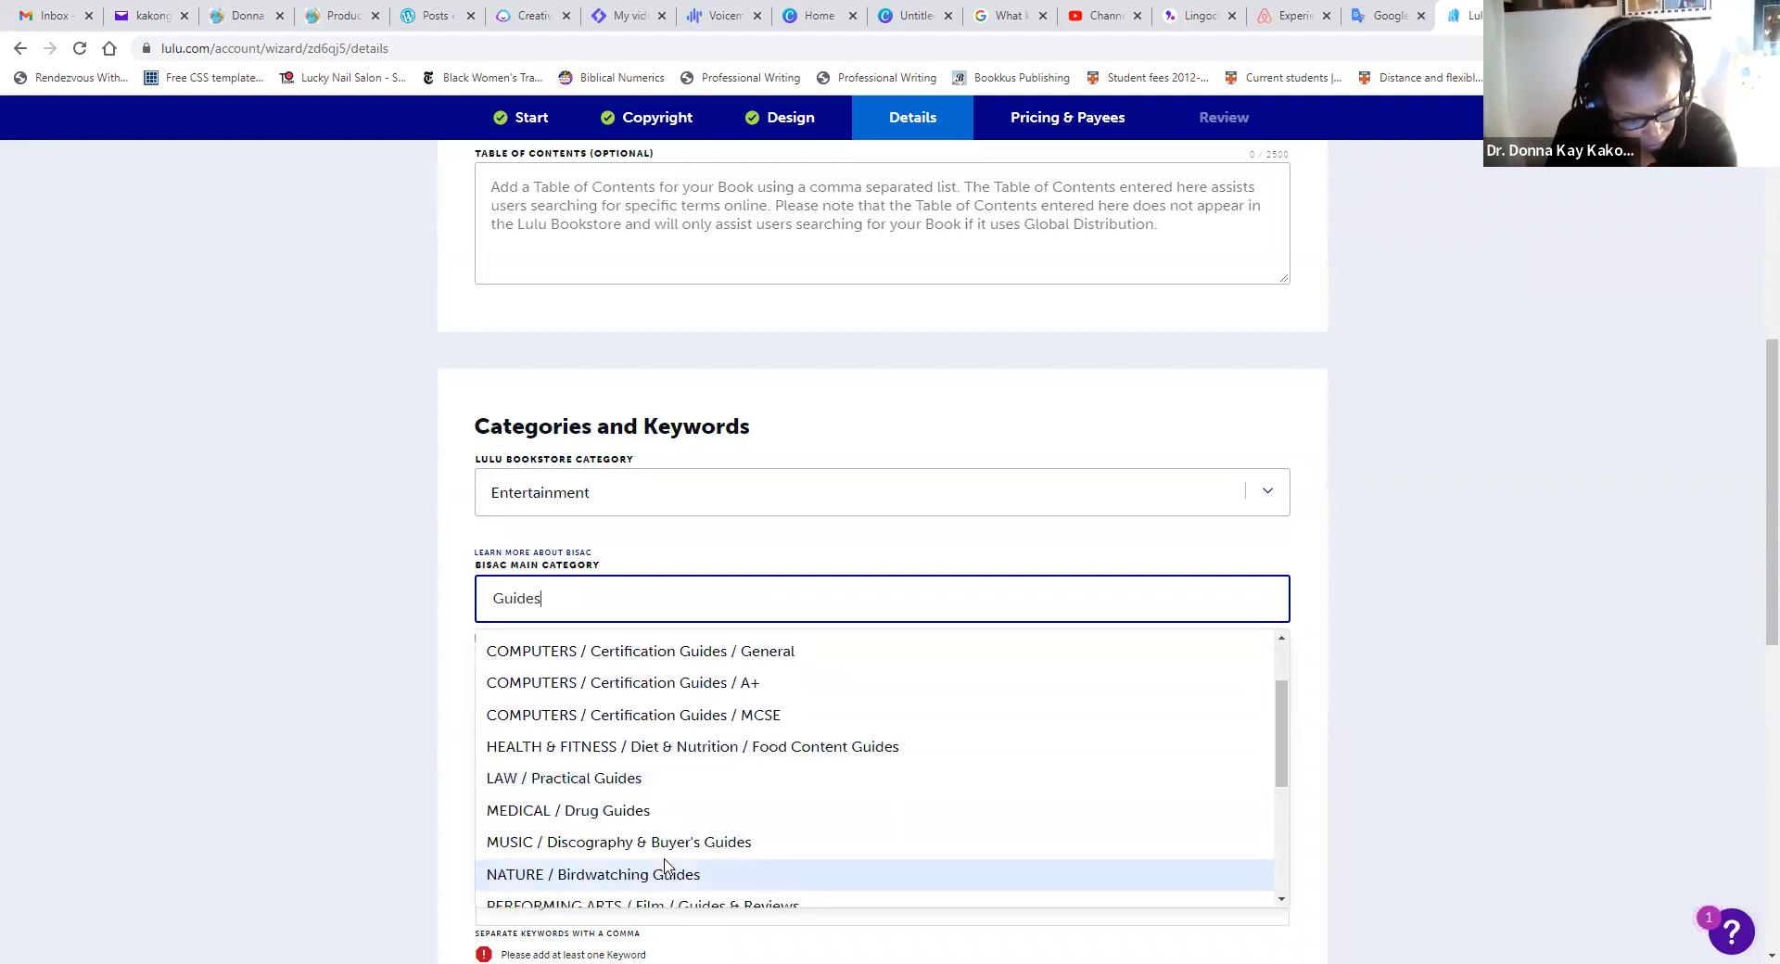
scroll(737, 886, down, 1)
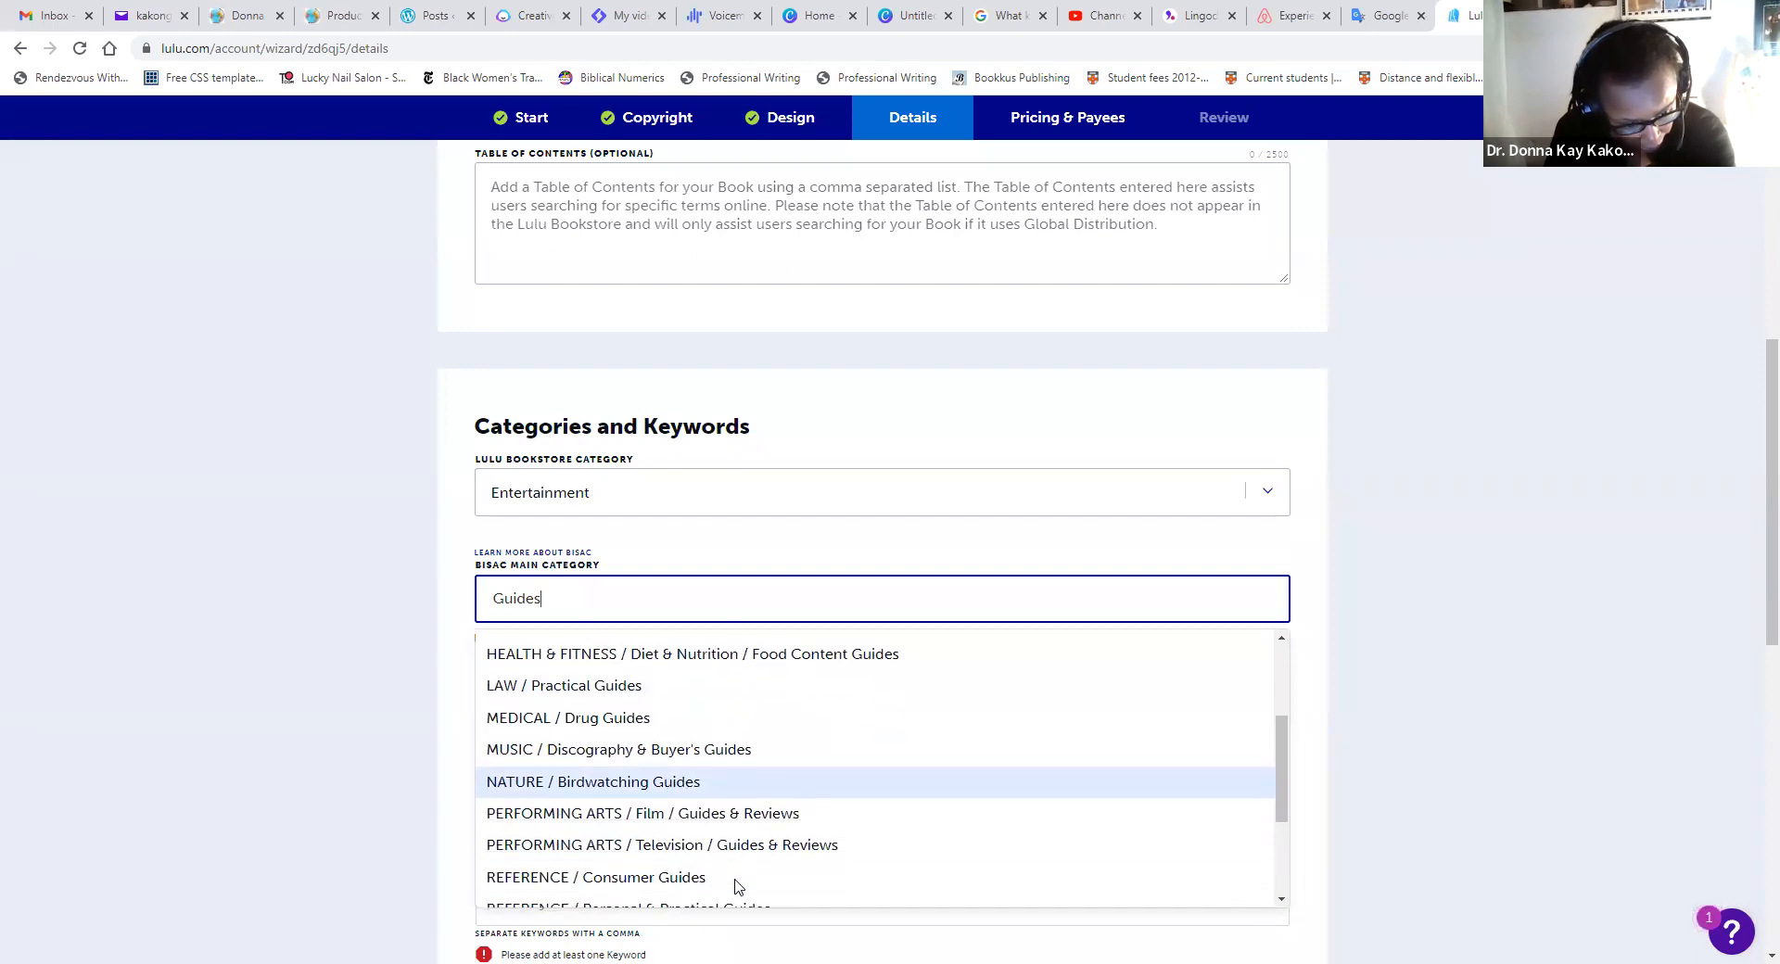
scroll(737, 886, down, 1)
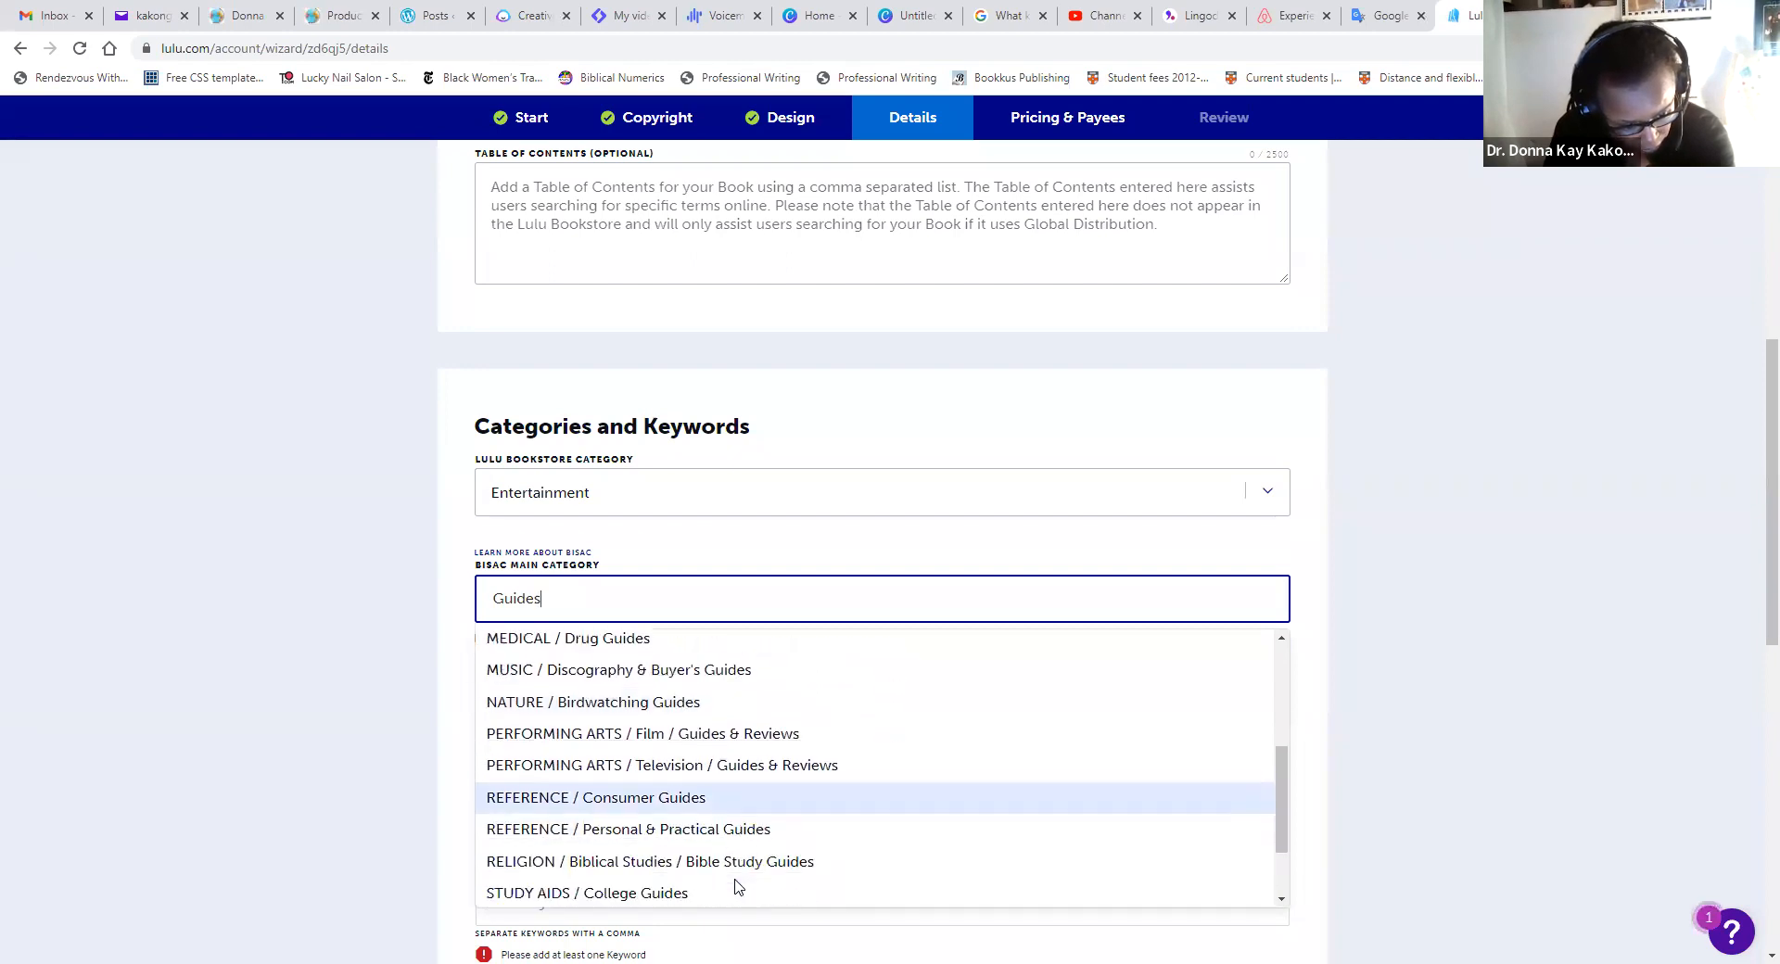
click(764, 786)
- Search BISAC category 2 for "Guides" and set it to REFERENCE / Personal & Practical Guides
click(540, 725)
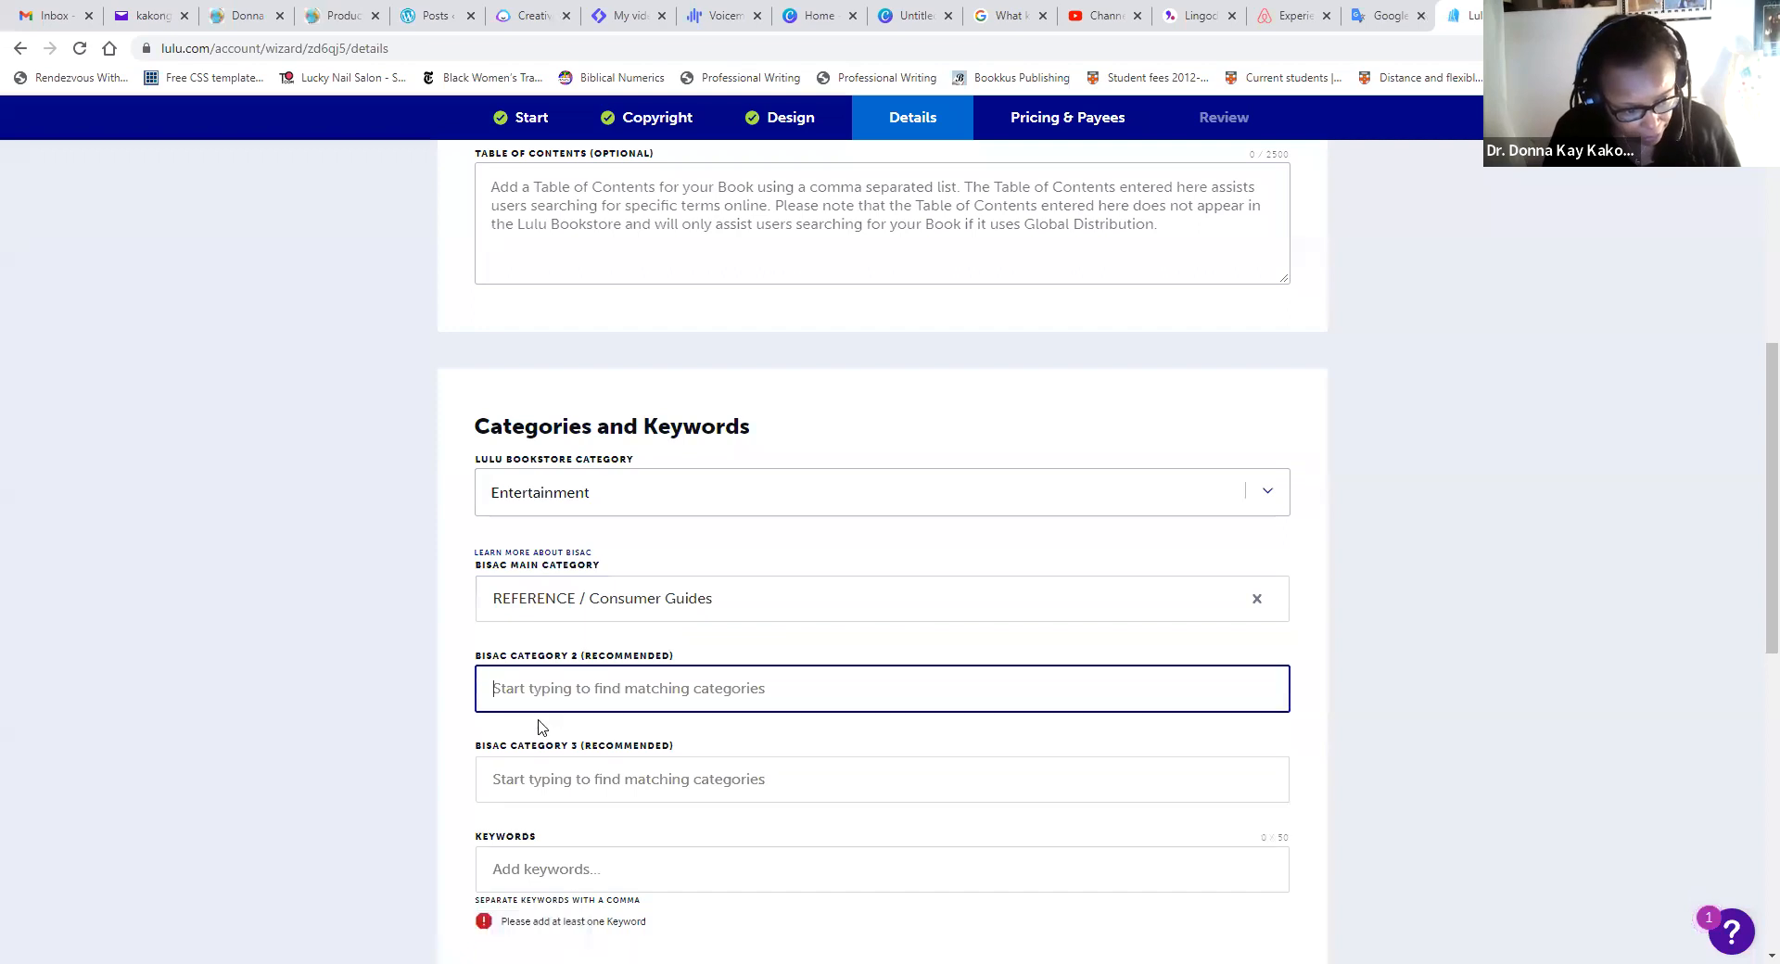
text(Guides)
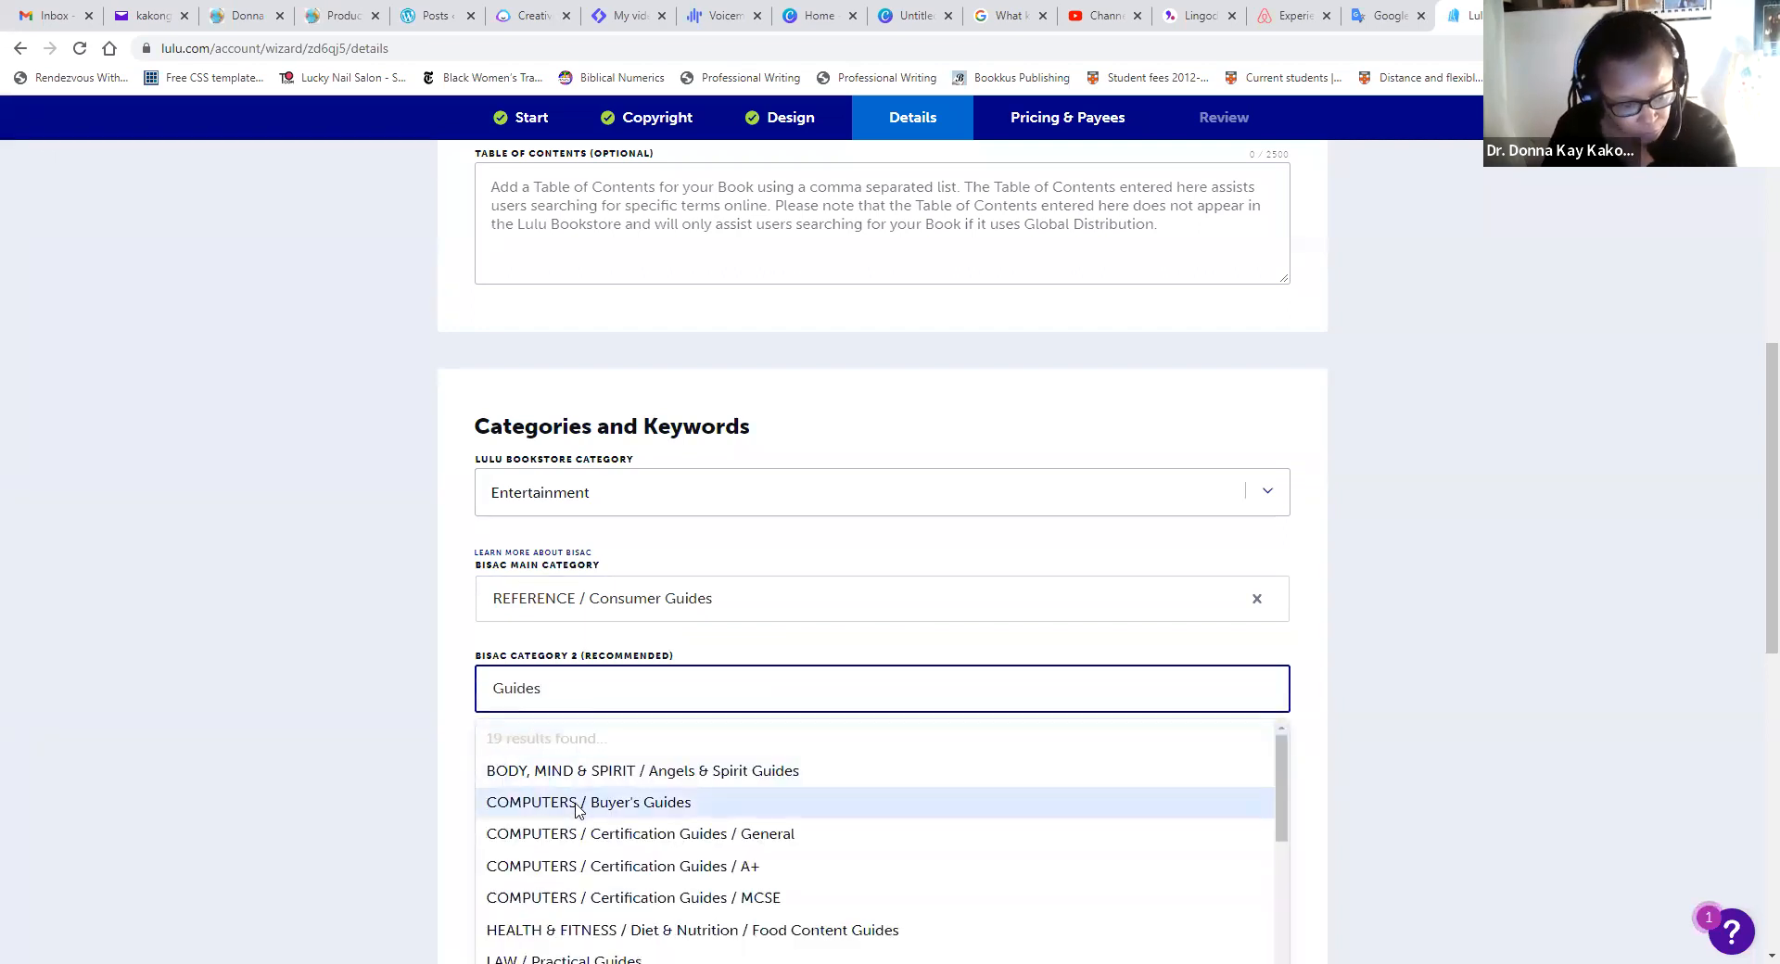
scroll(575, 812, down, 1)
scroll(575, 816, down, 2)
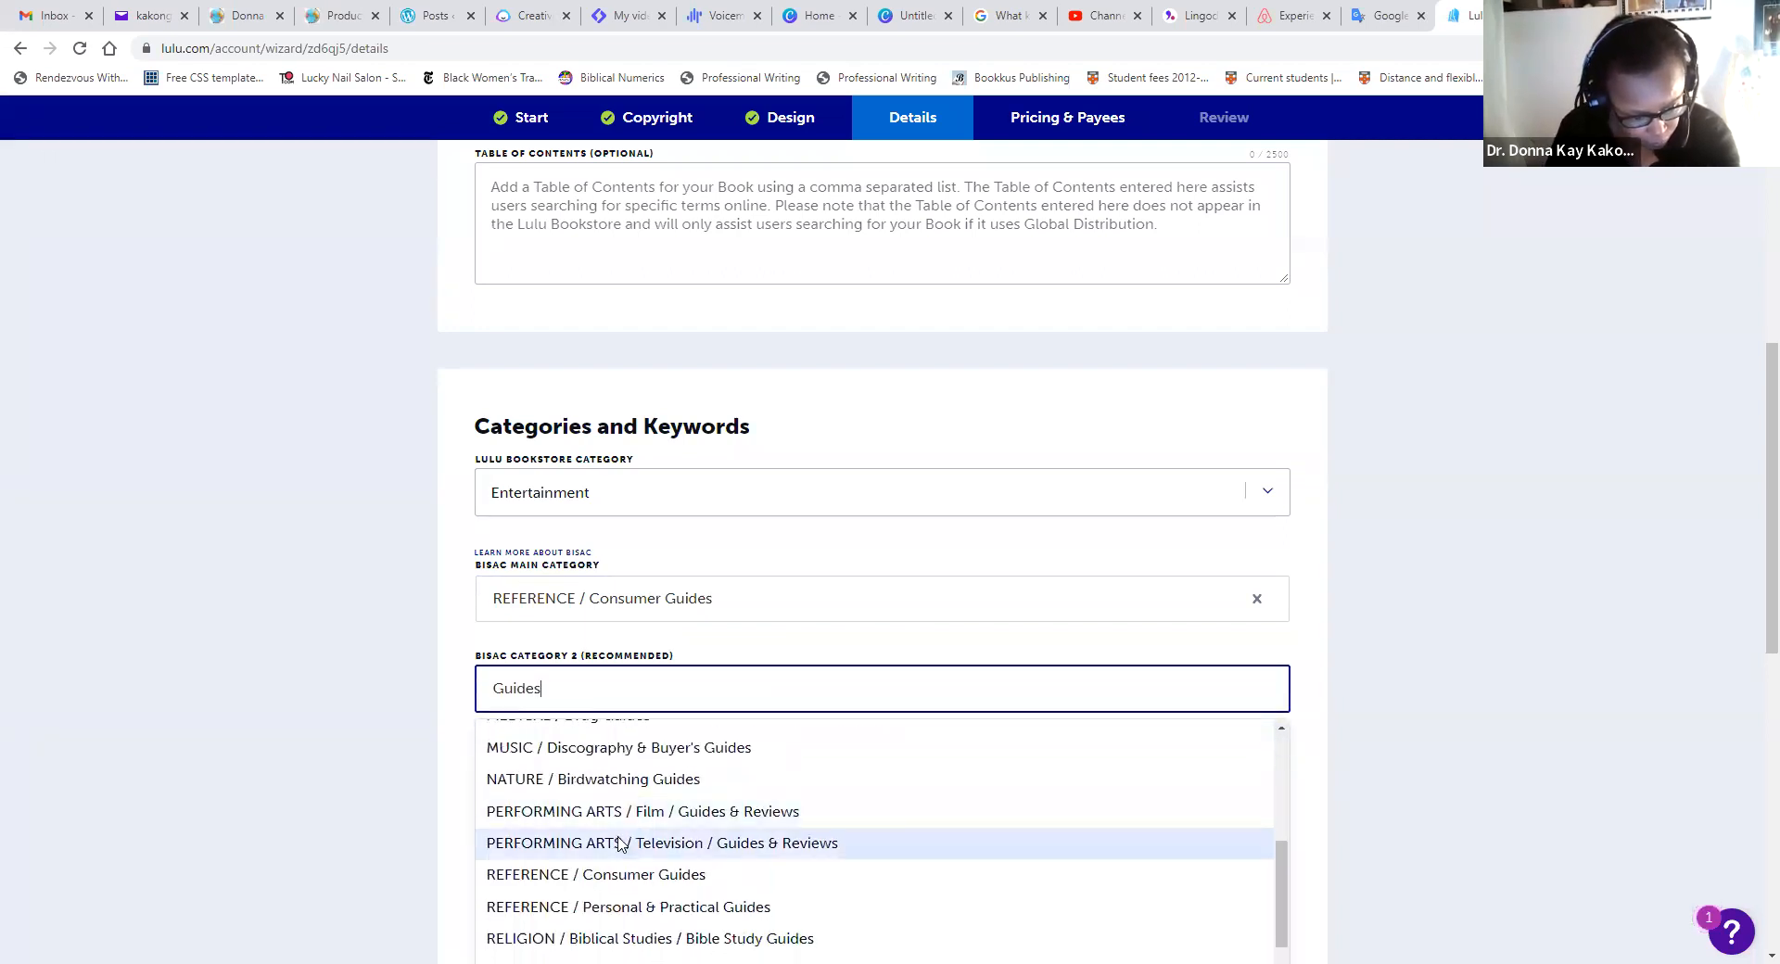
click(826, 906)
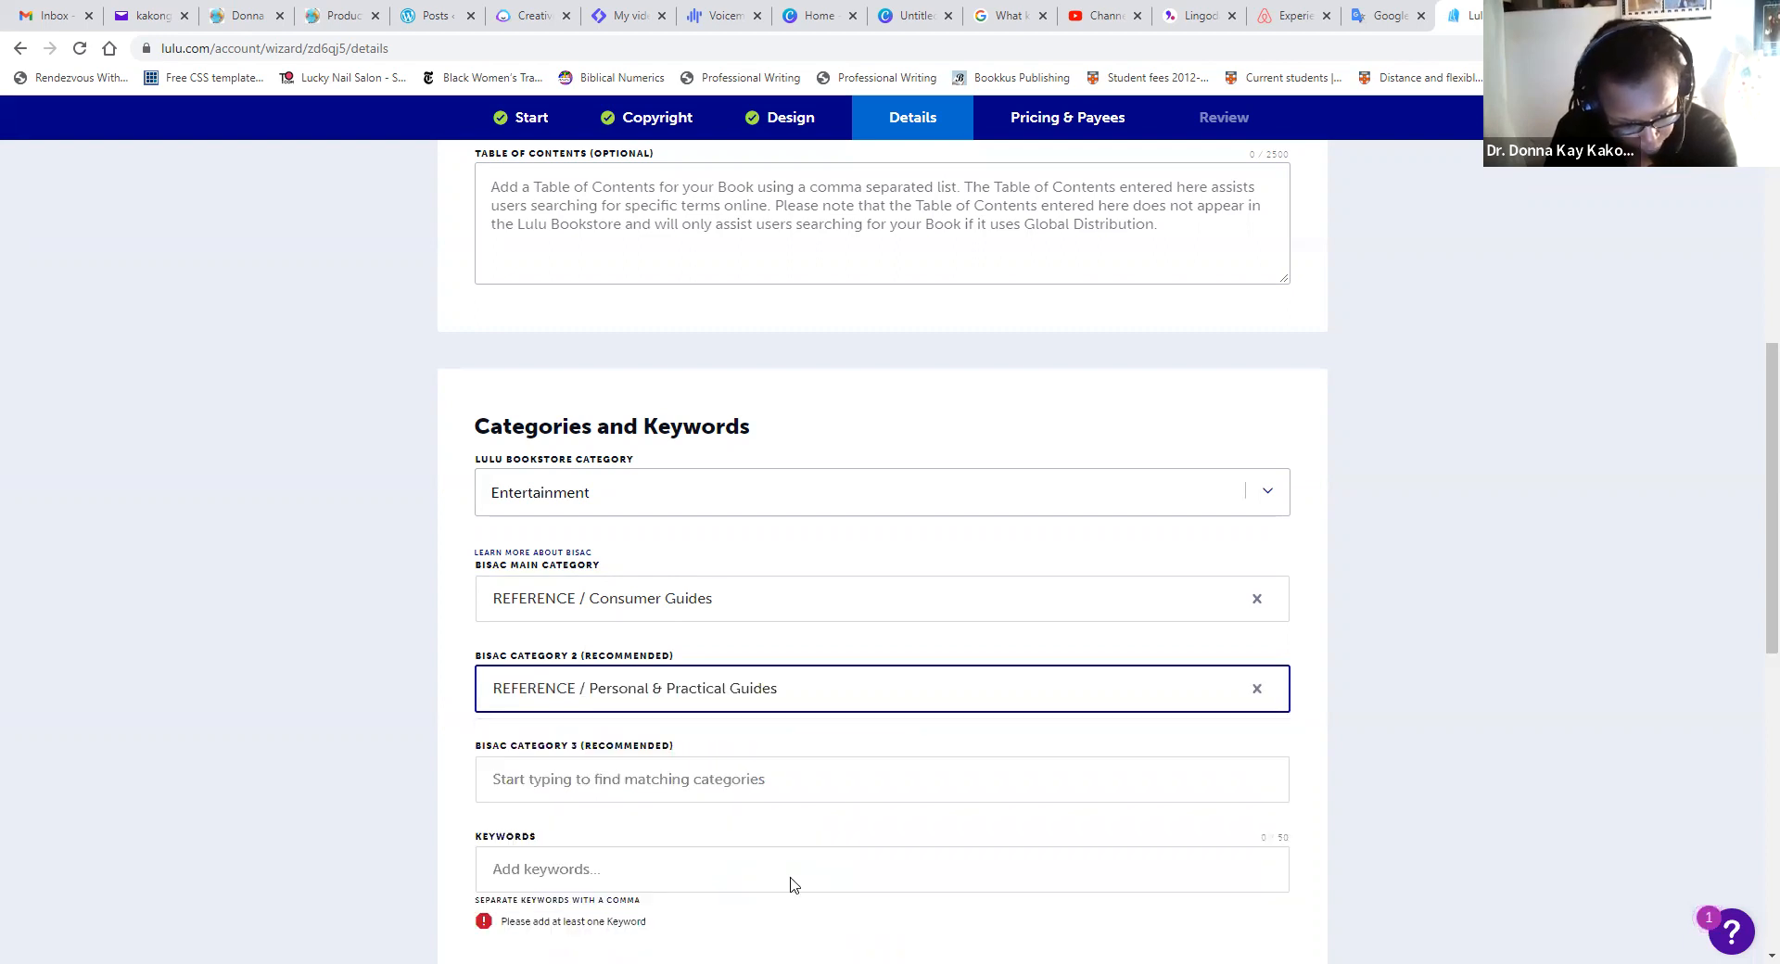
- Add the keyword "The Best of Donna Magazine Store: A Catalog Of Donna Magazine Store Products by" followed by the author's name
scroll(598, 840, down, 1)
click(571, 779)
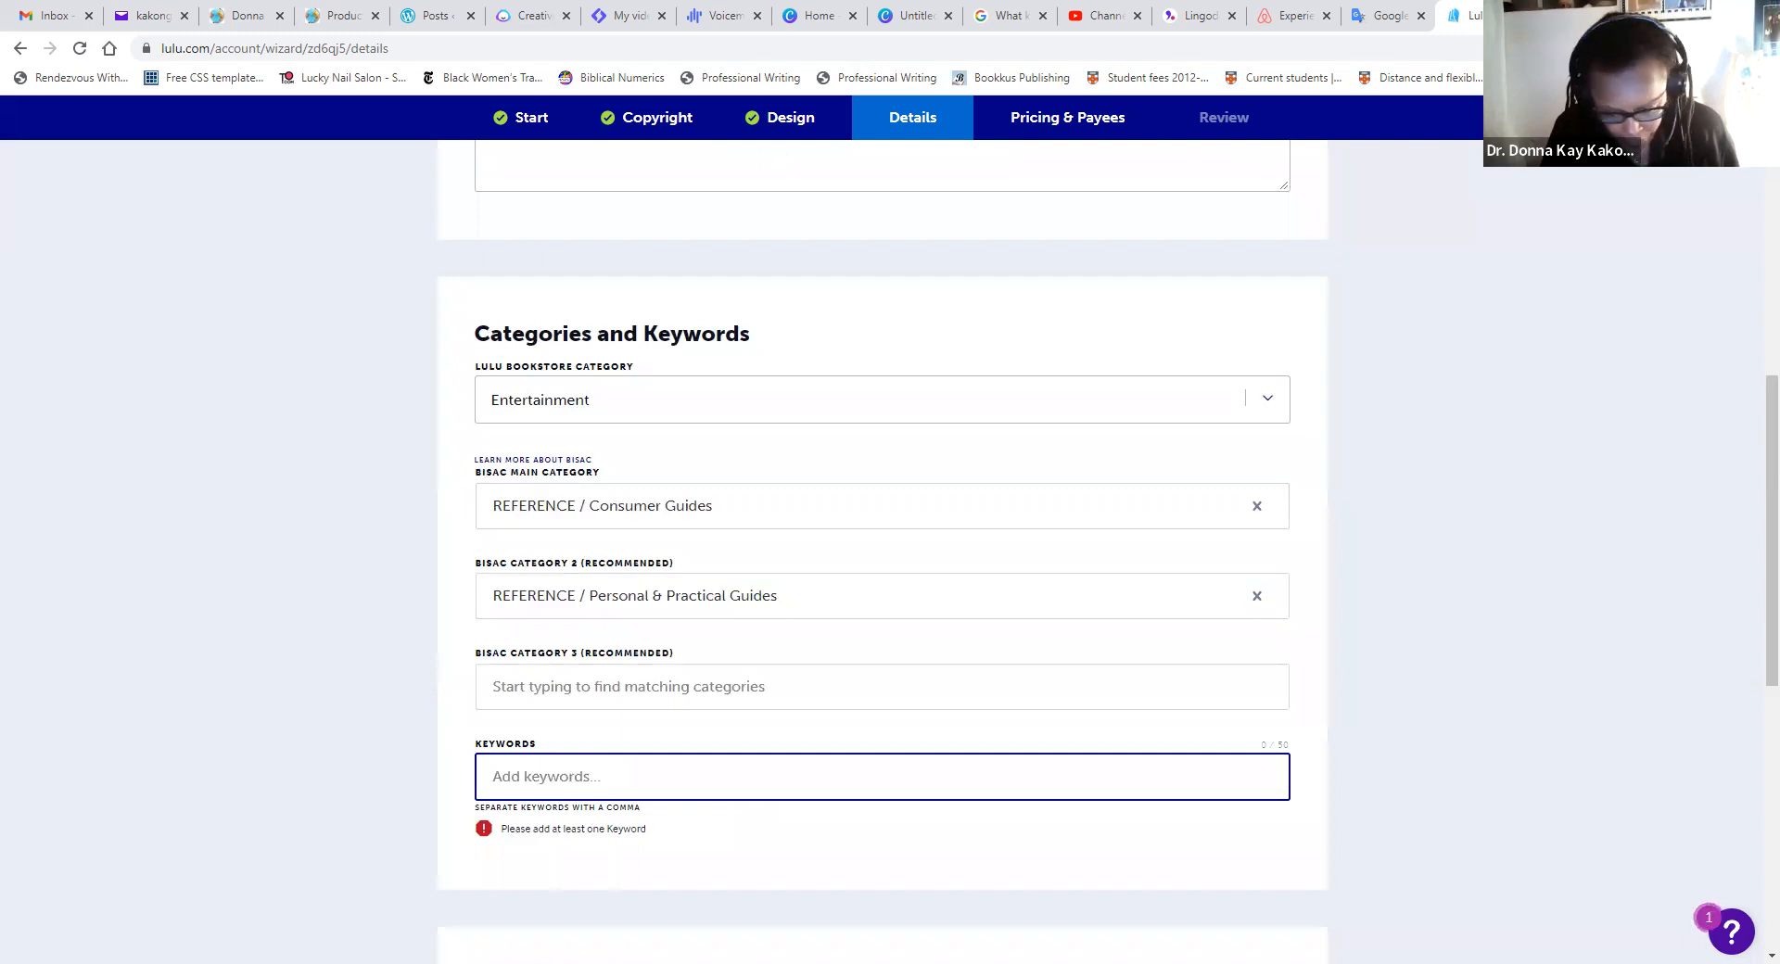
click(1752, 804)
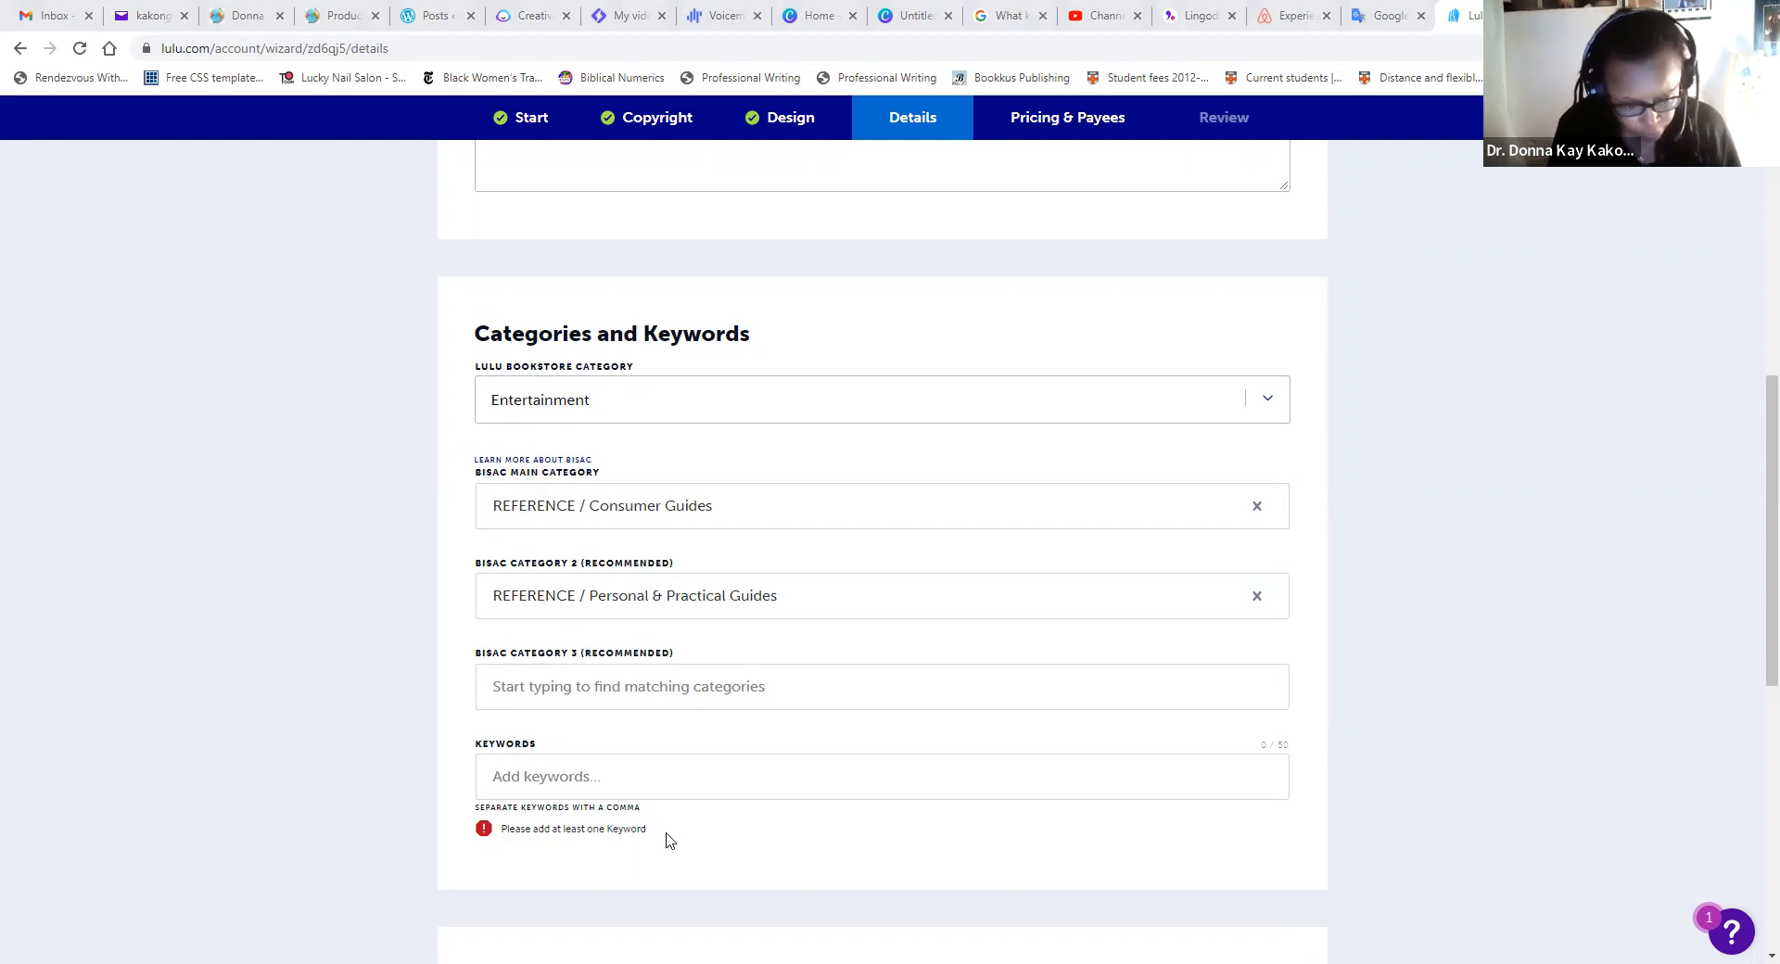
text(The Best of Donna Magazine Store: A  Catalog  Of Donna Magazine Store  Products)
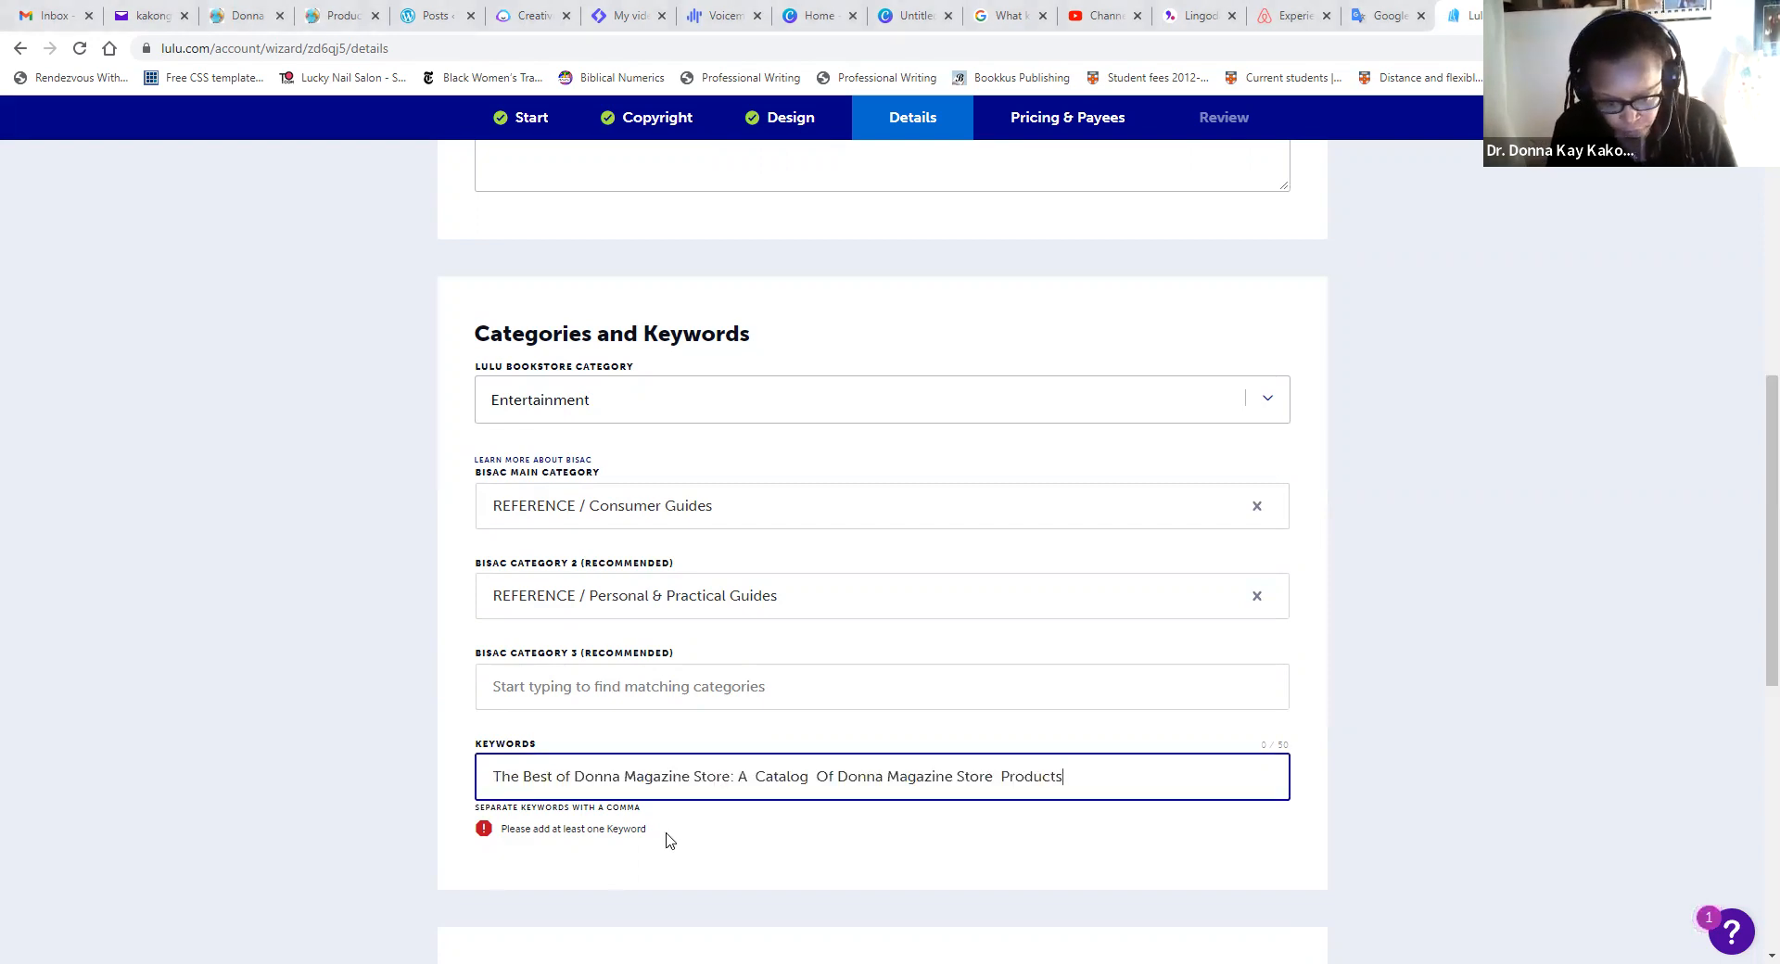
text(by D)
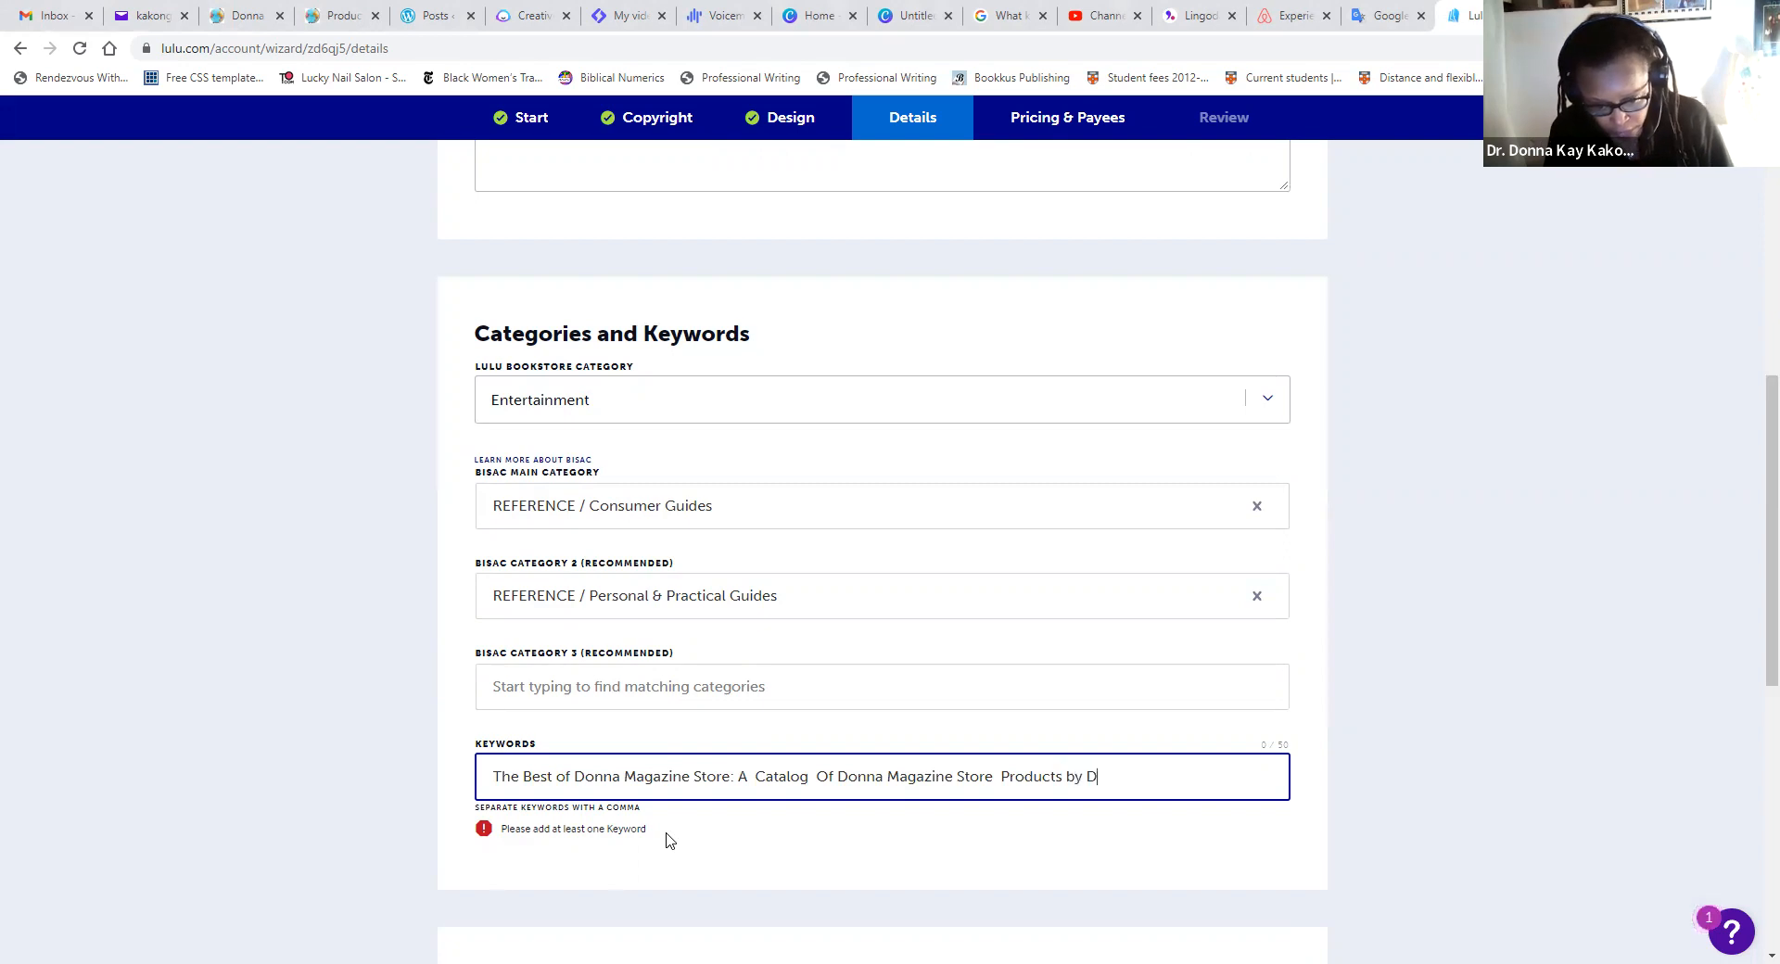
text(onna Kakonge)
key(Return)
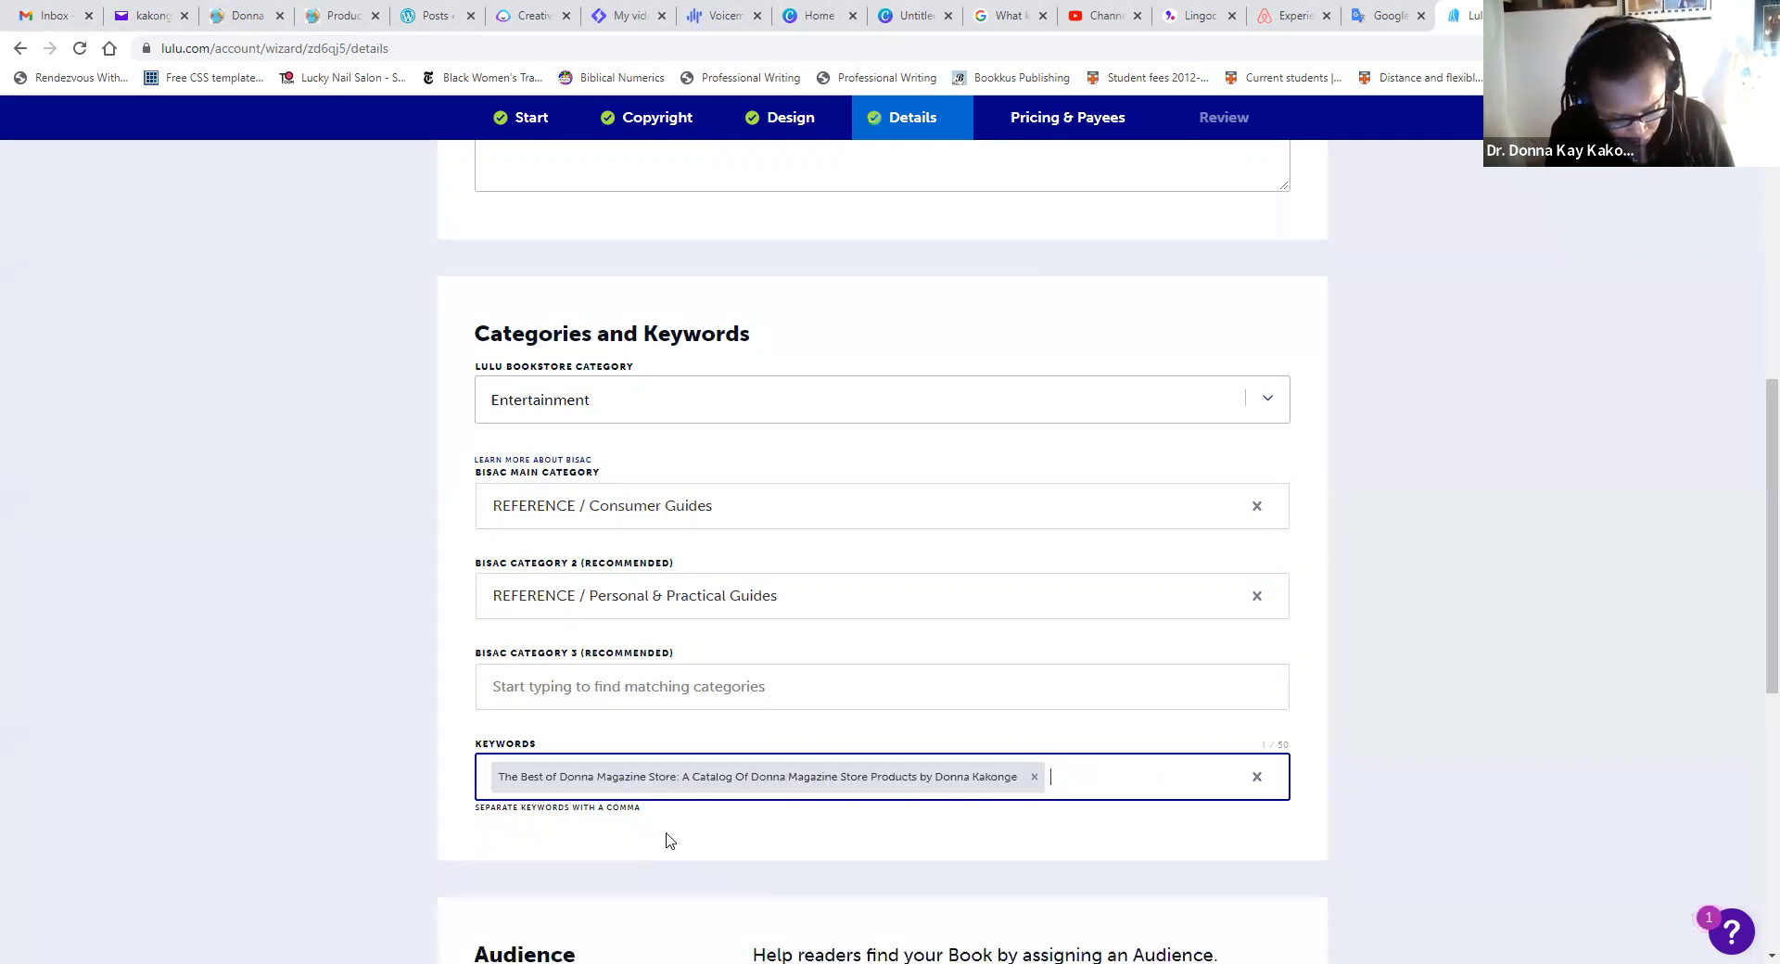
- Add as keywords the full book title without the author, the author's name, and the author's name in the possessive followed by "Books"
text(The Best of Donna Magazine Store: A Catalog Of Donna Magazine Store Products)
key(Return)
text(Donna Kakonge)
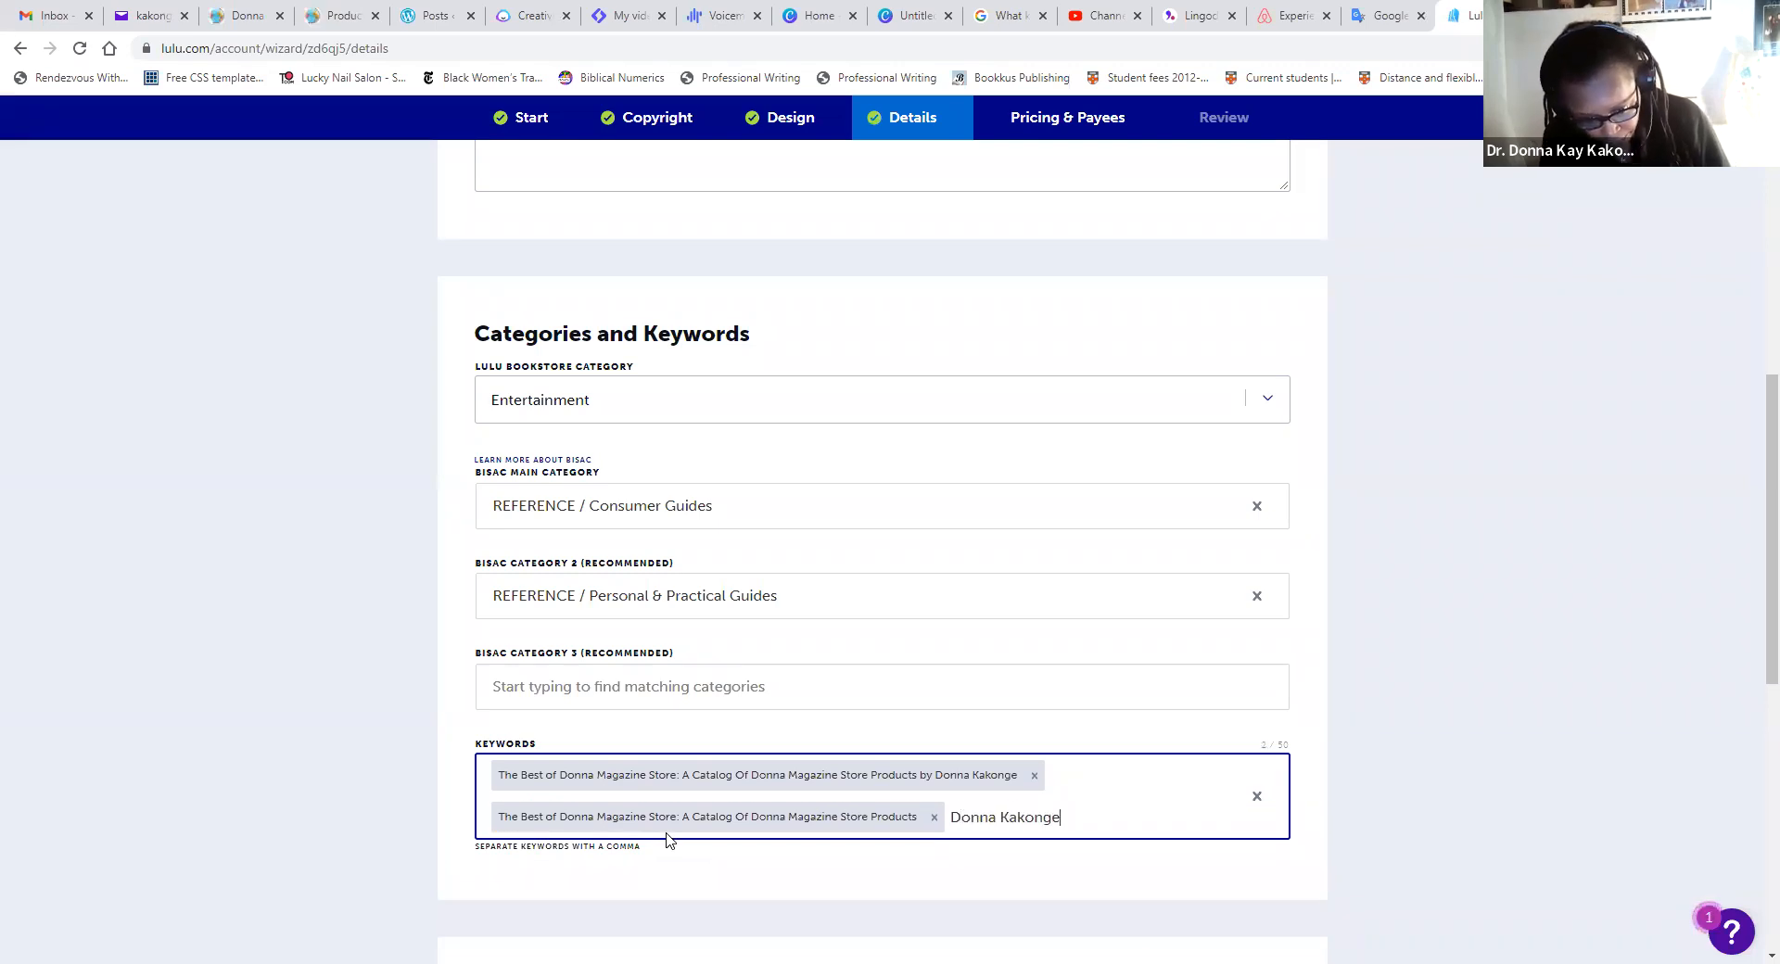
key(Return)
text(Donna Kakonge's Books)
key(Return)
- Add the keywords "Online Shopping", "Shopping" and "Entertainment"
text(Online Shopping)
key(Return)
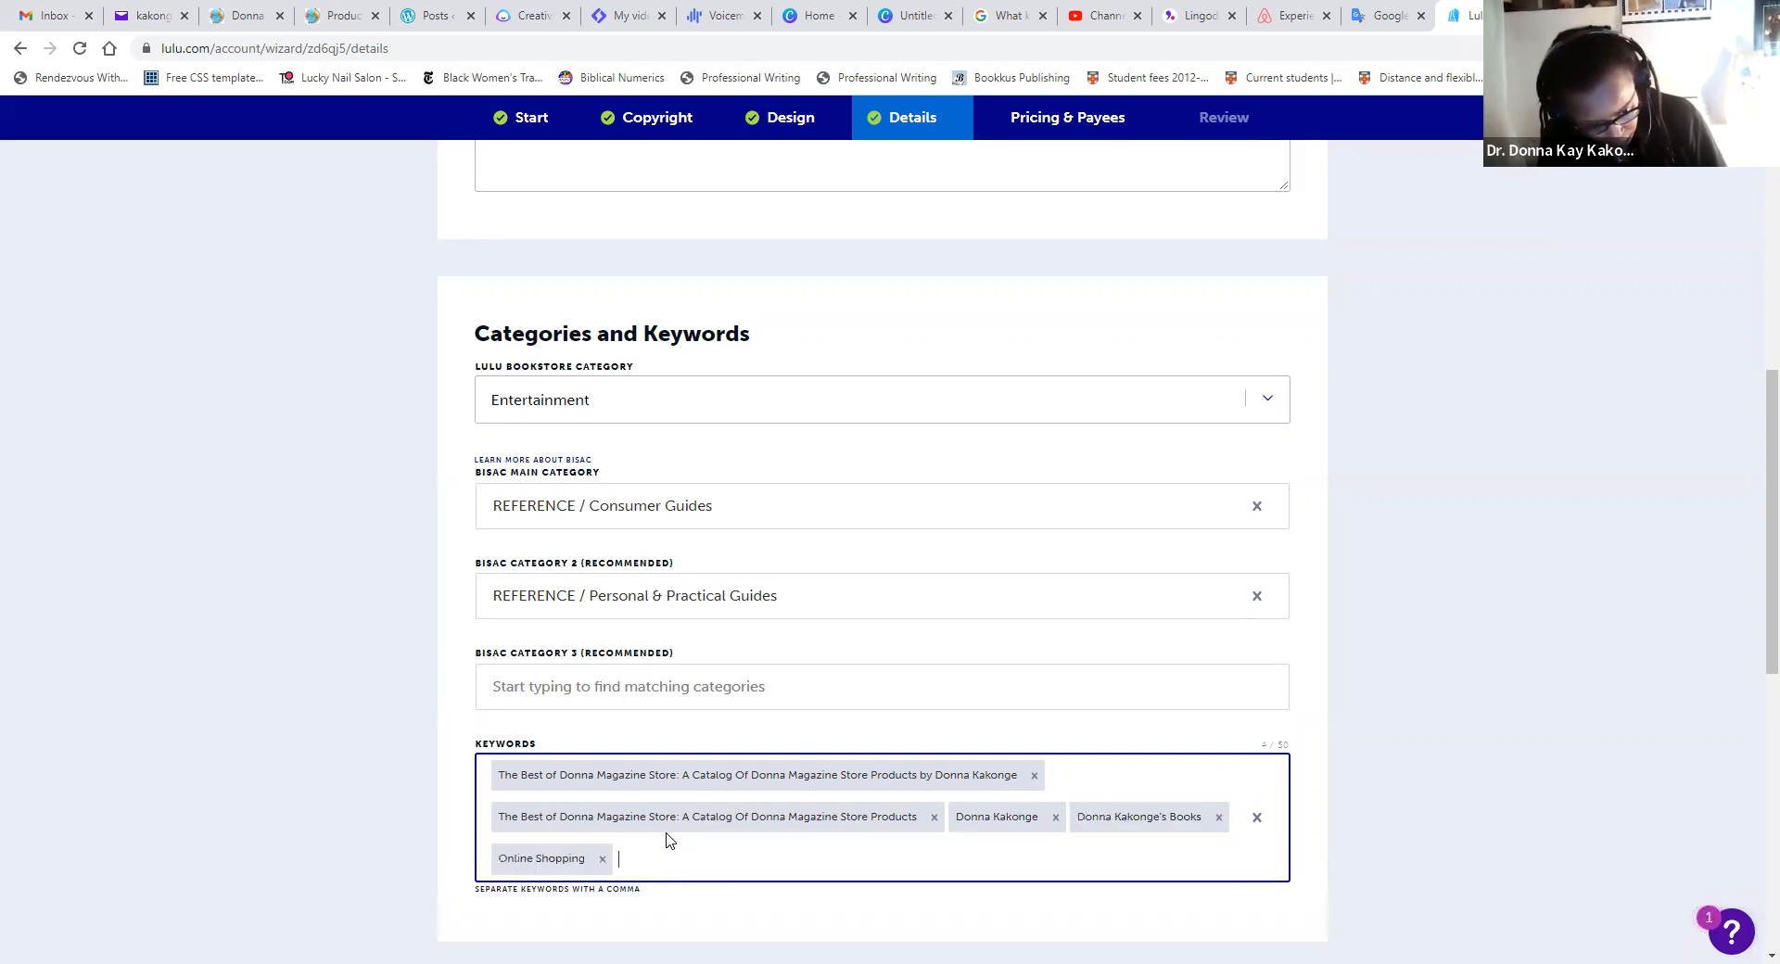
text(Shopping)
key(Return)
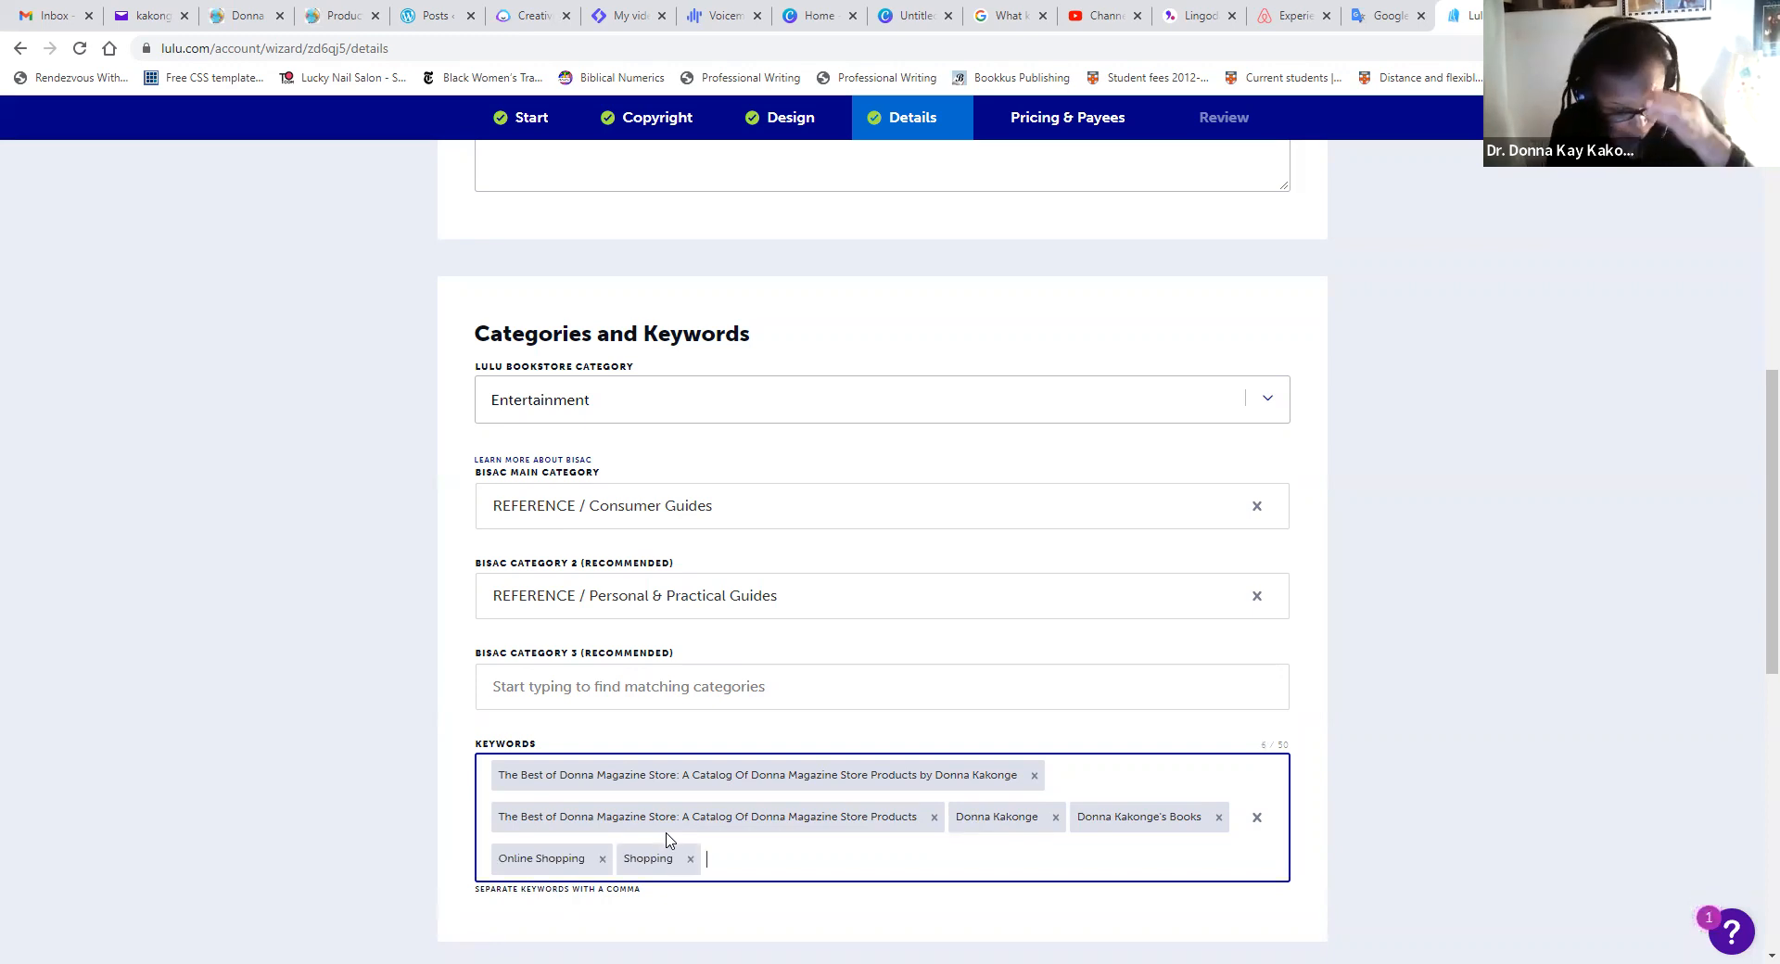
text(Enter)
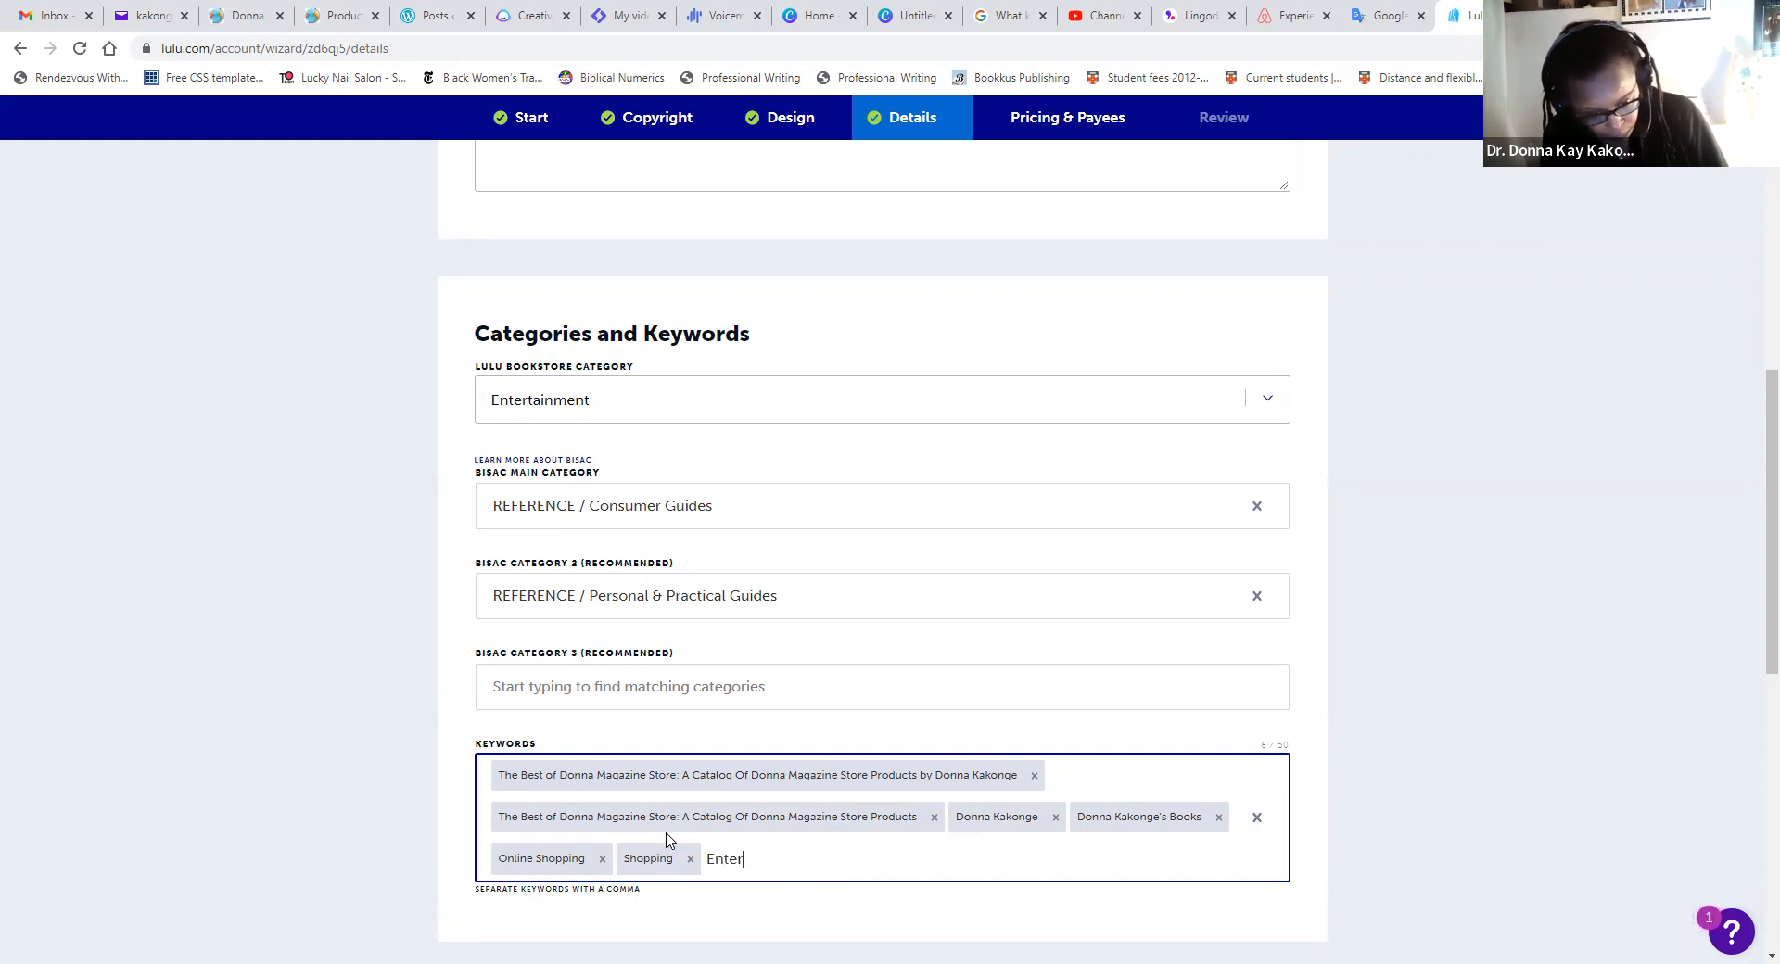
text(tainment)
key(Return)
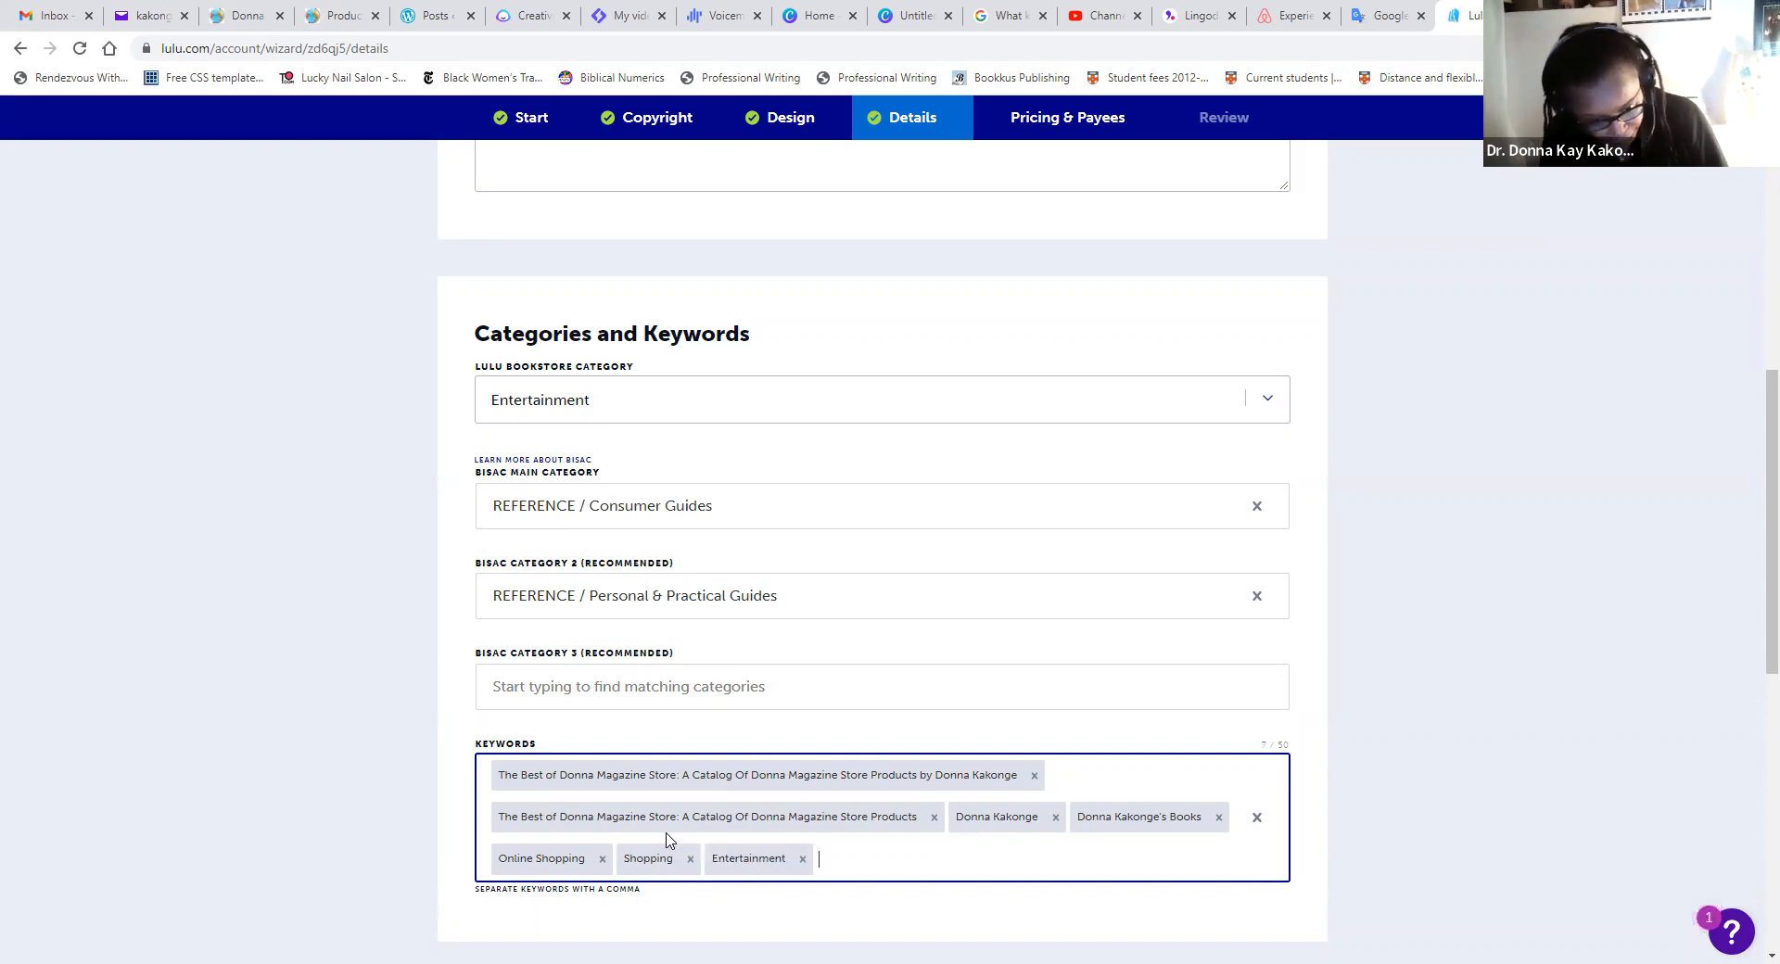
- Add the keywords "Donna Magazine Store" and "Donna Magazine"
text(Donna )
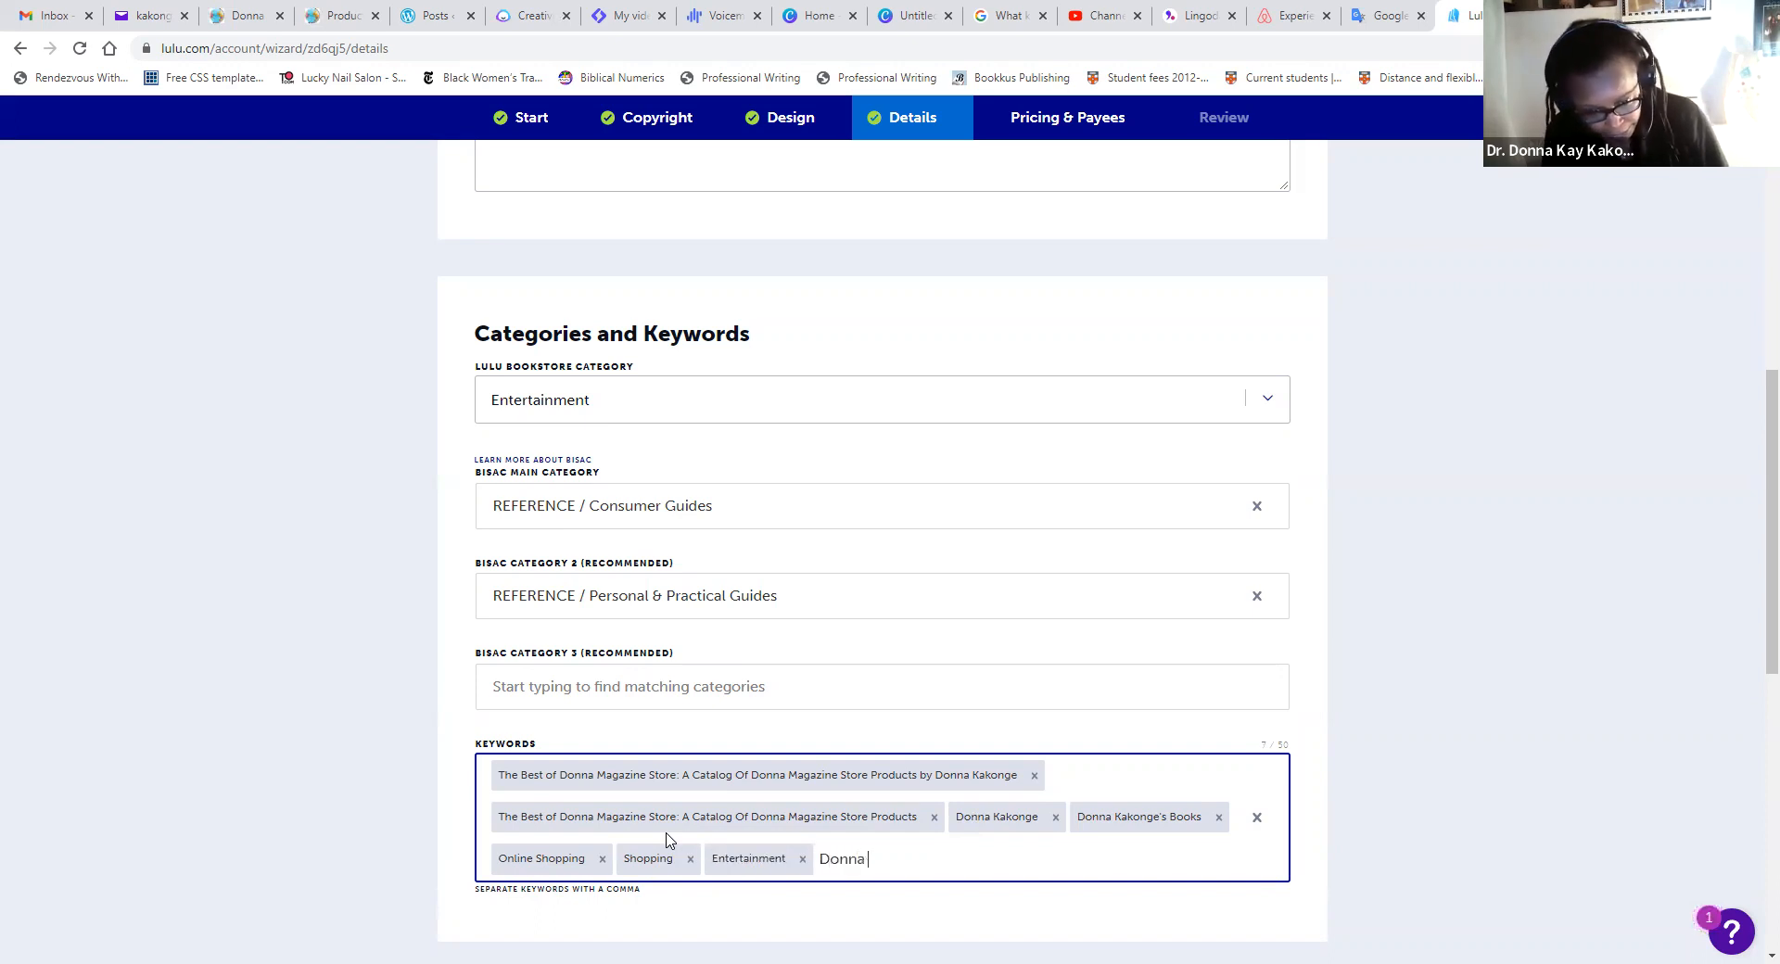
text(Magazine Store)
key(Return)
text(Donna Magazin)
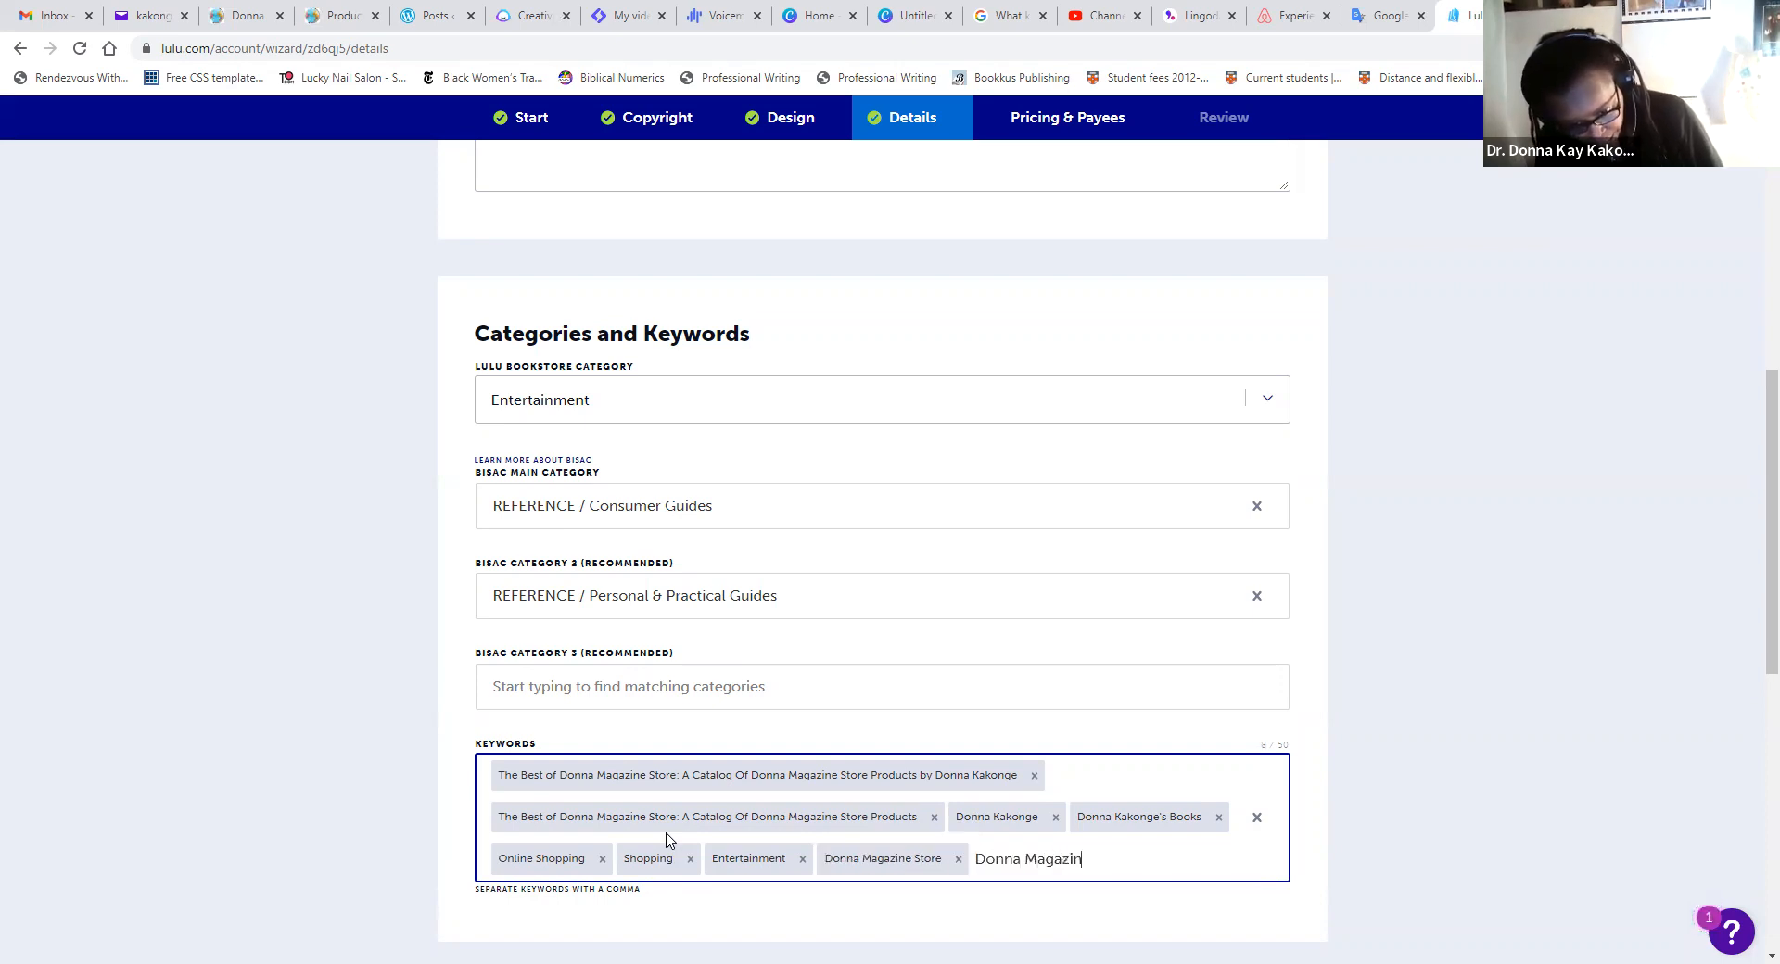
text(e)
key(Return)
- Set the audience to "General/Trade - Adult fiction and nonfiction" and continue to the pricing and payees
scroll(487, 821, down, 6)
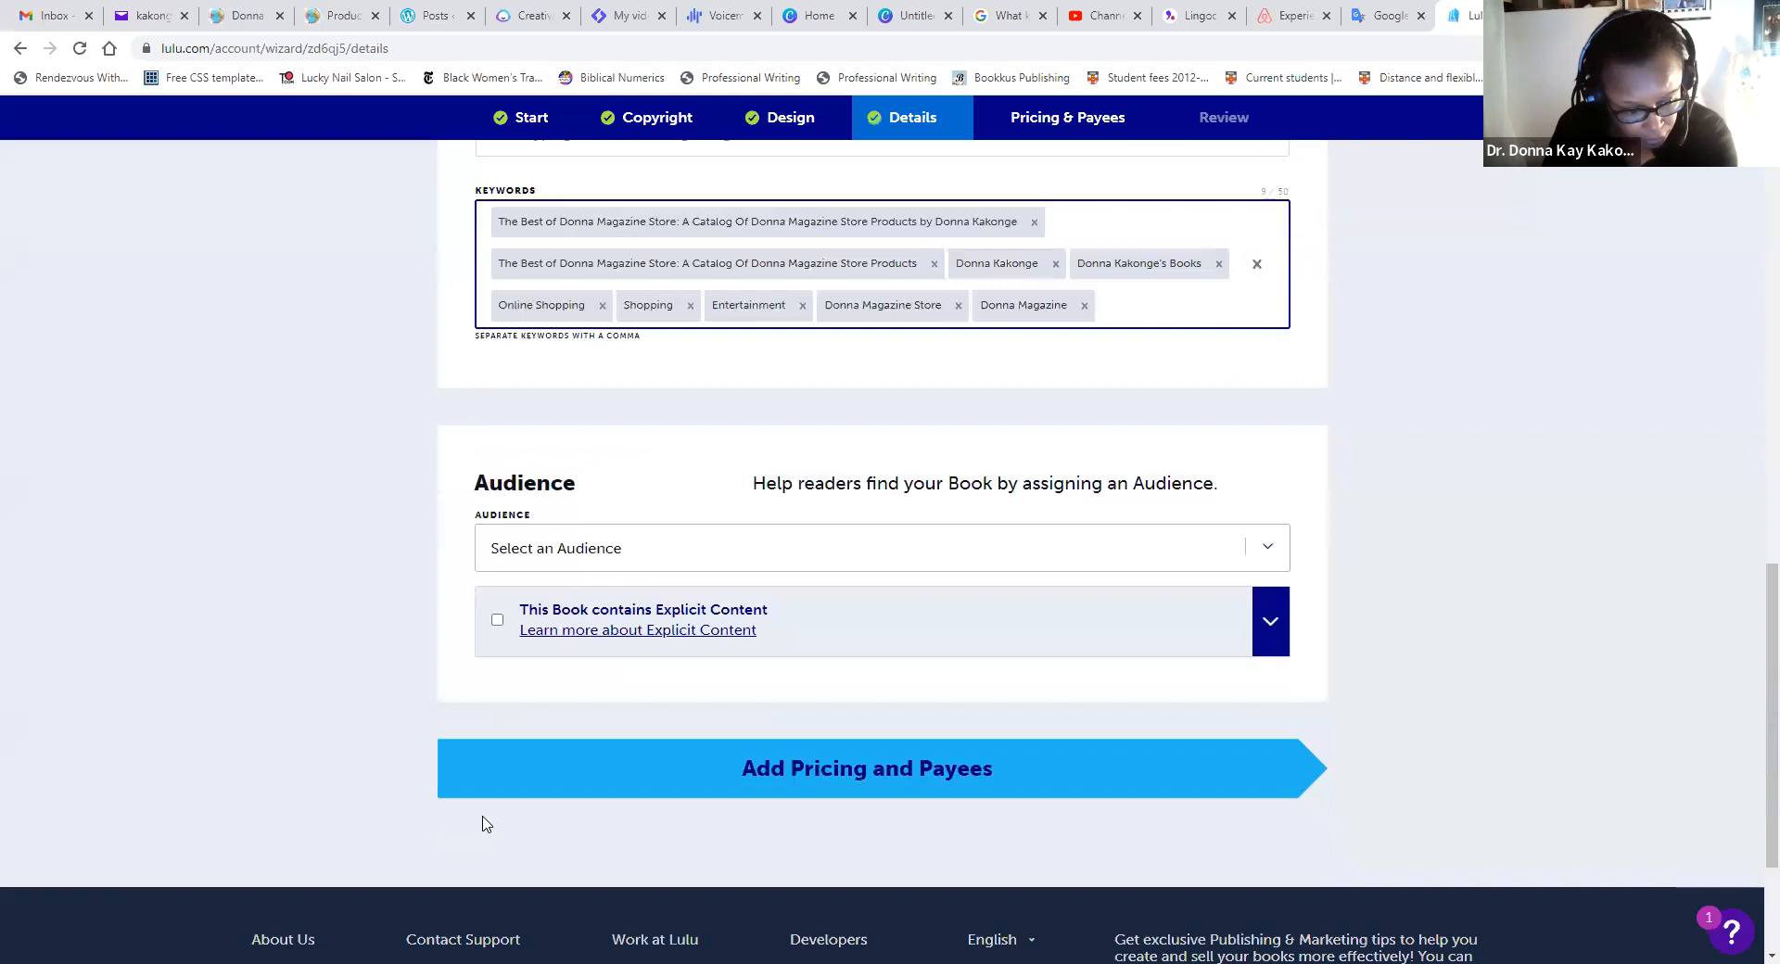
click(1267, 547)
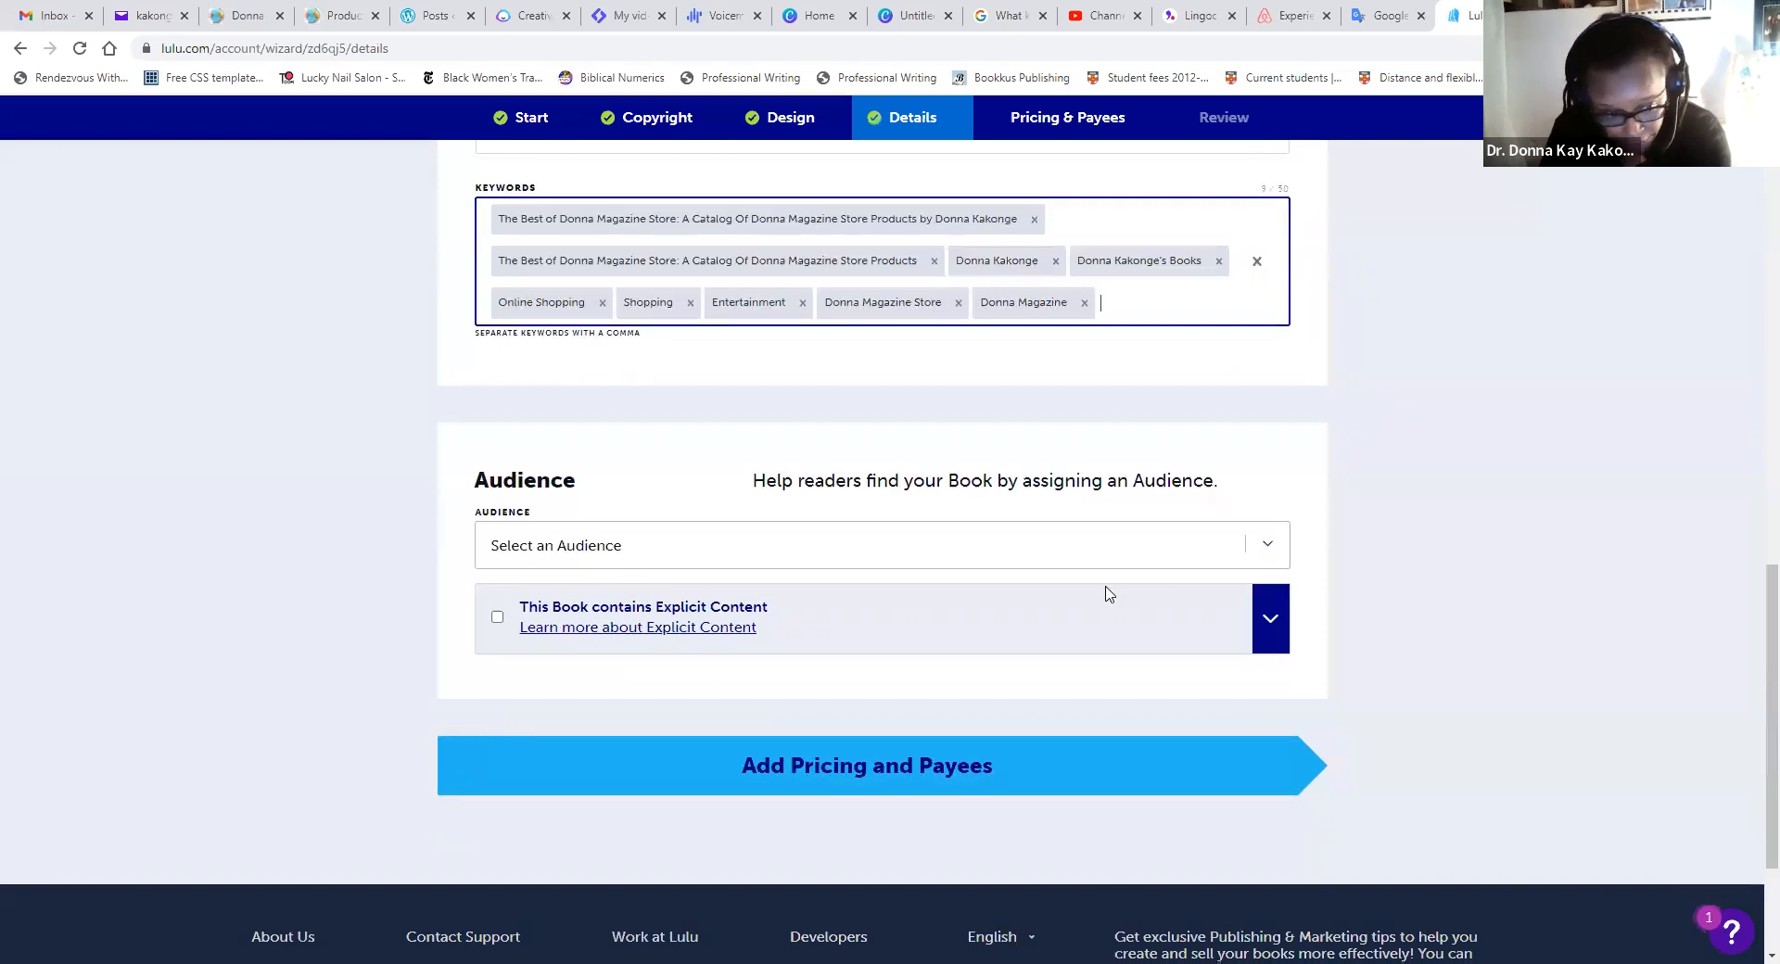
click(1106, 601)
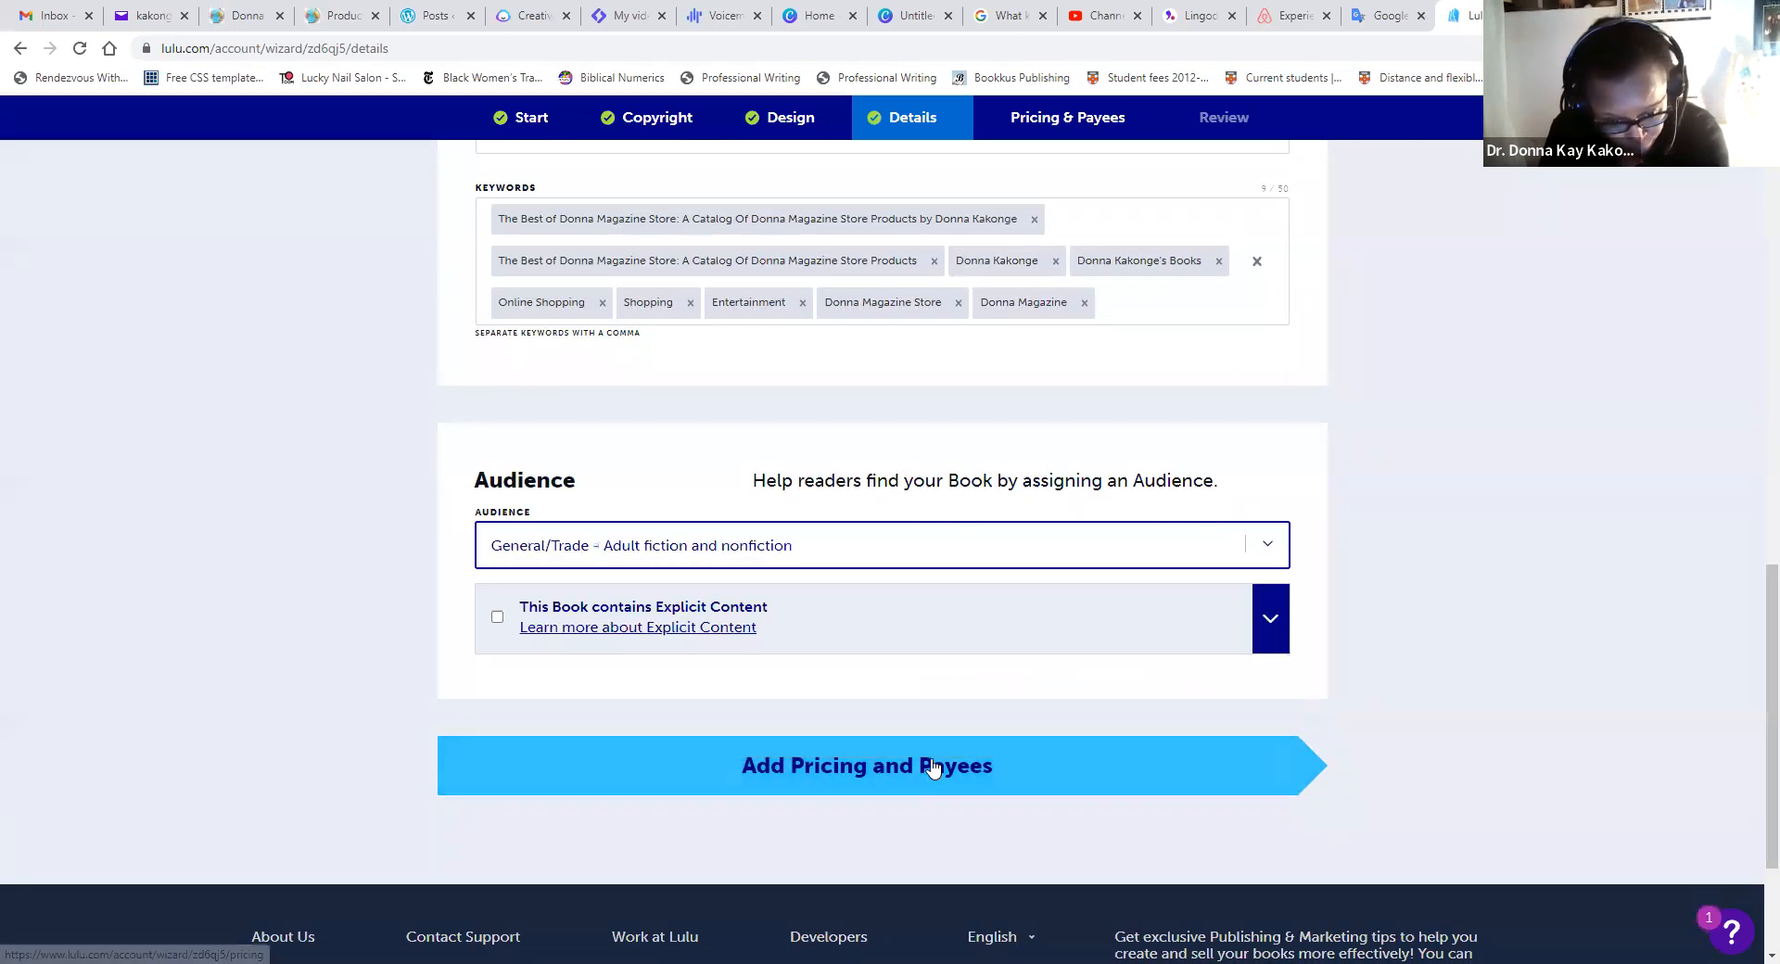
click(927, 761)
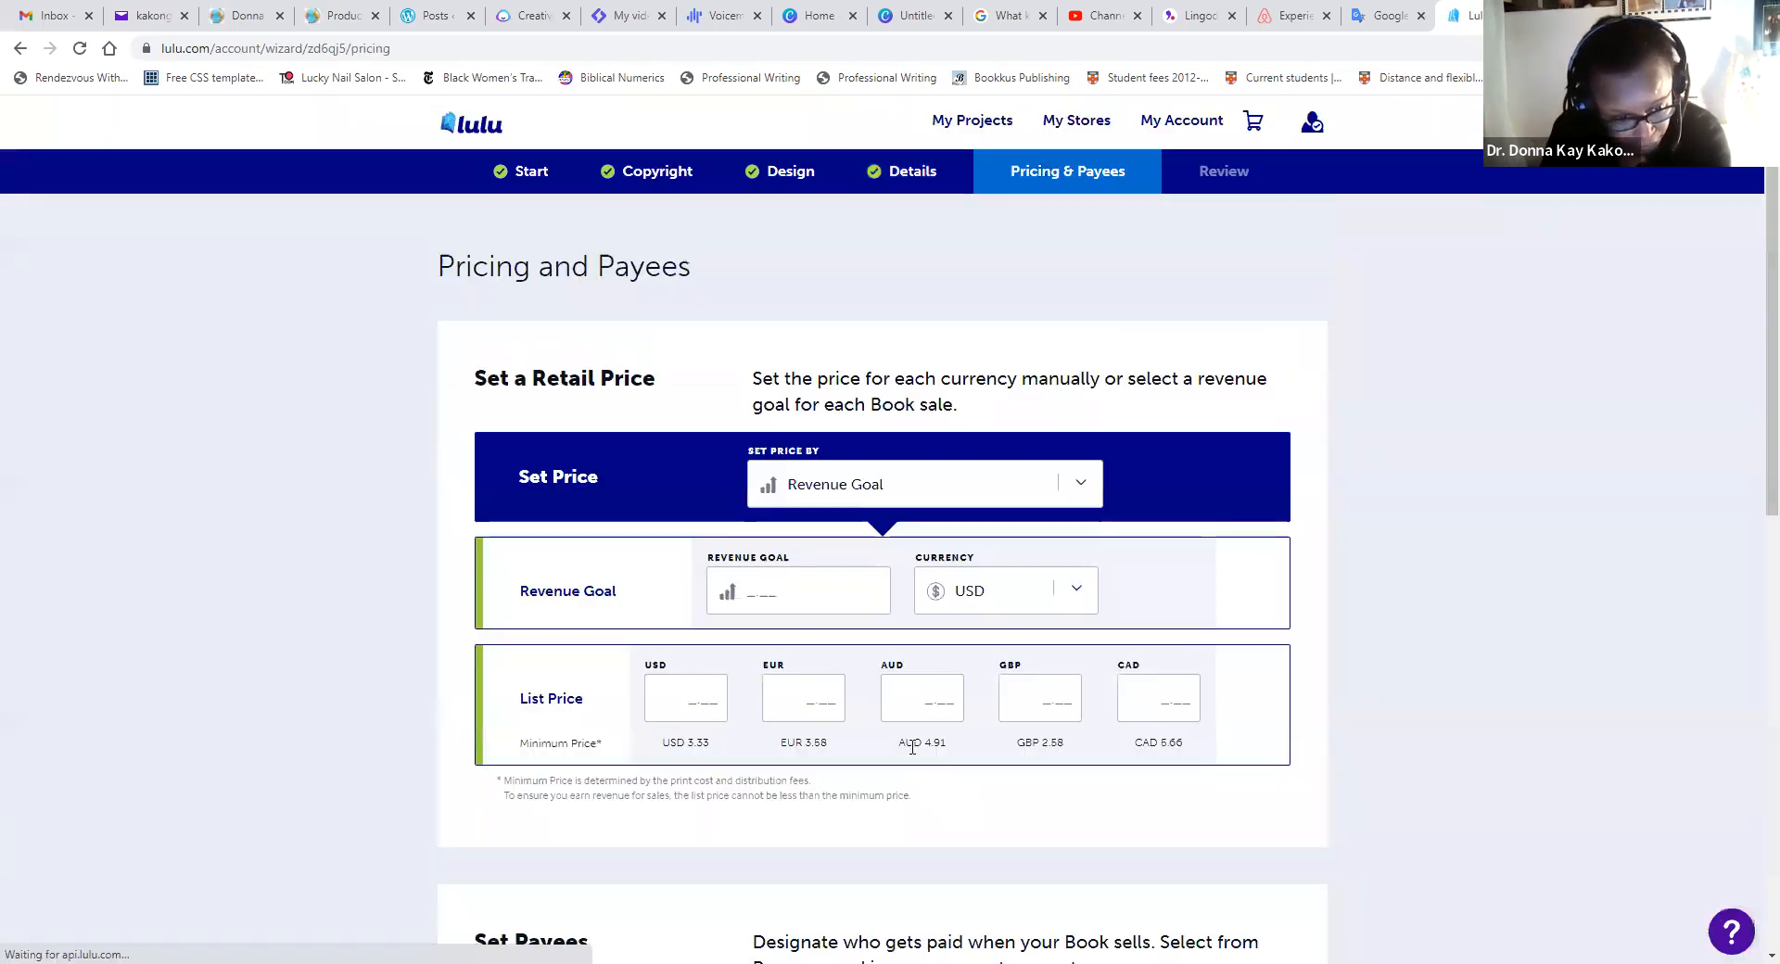
- Change the retail price method to Fixed List Price
click(1081, 484)
click(1065, 522)
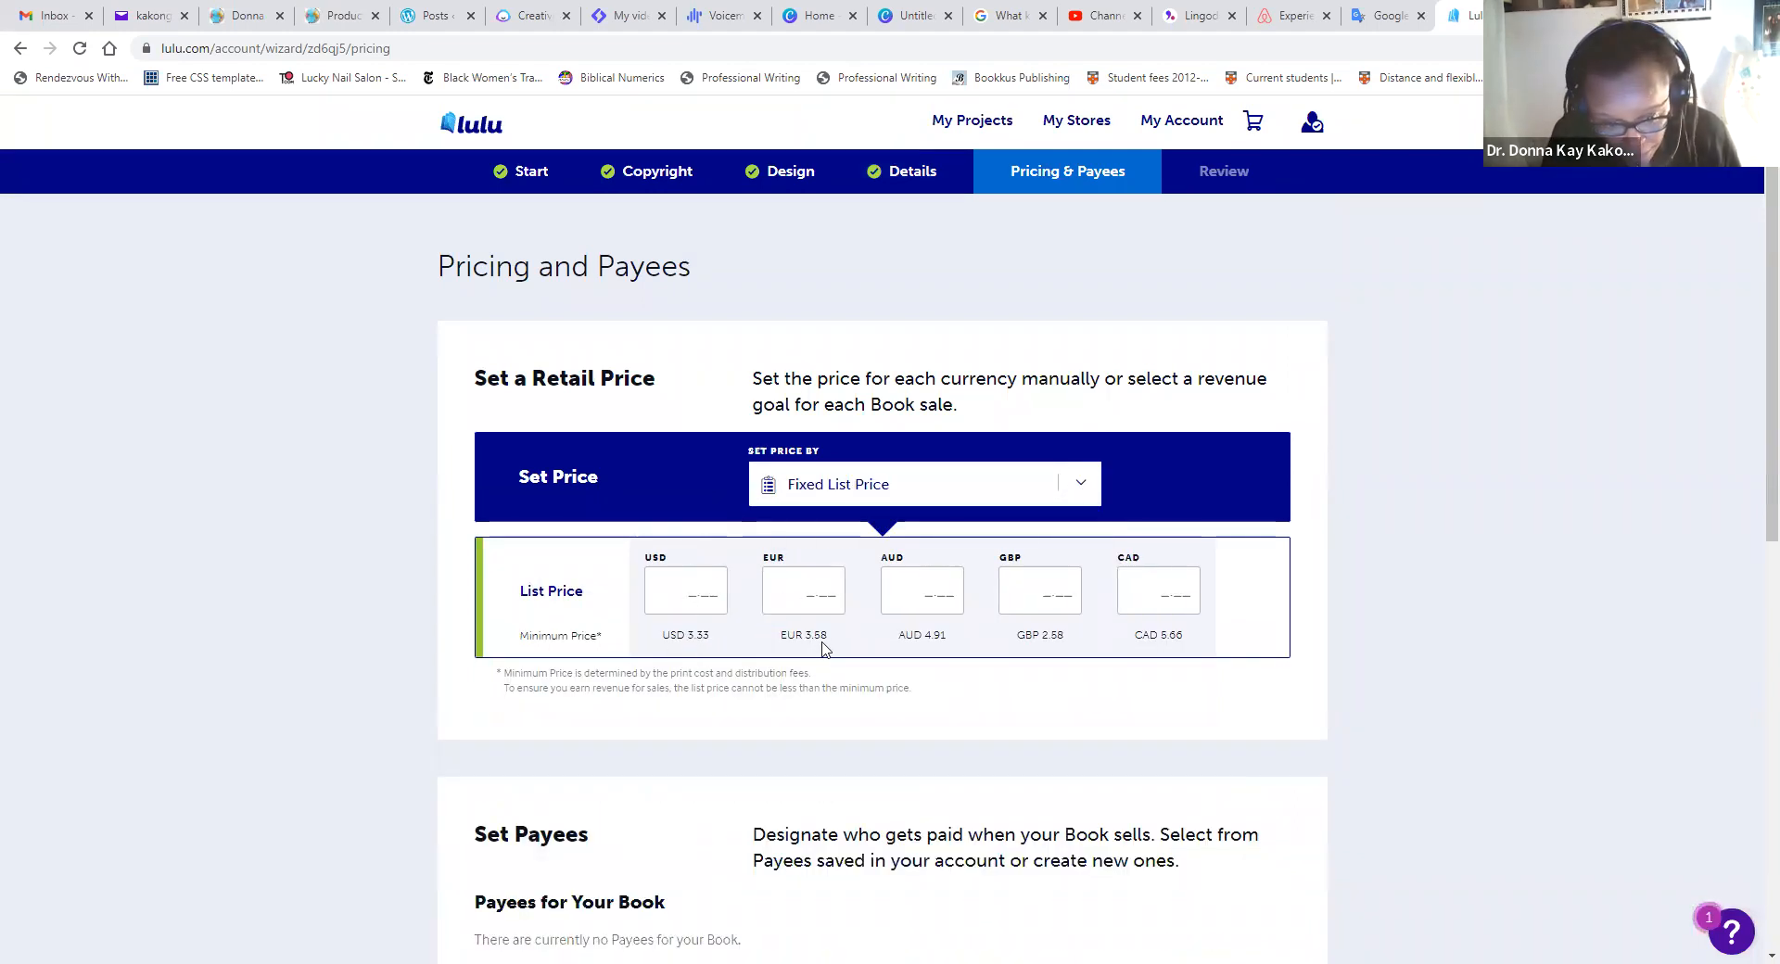
- Set the USD list price to 9.98 and copy that value
click(675, 591)
click(675, 584)
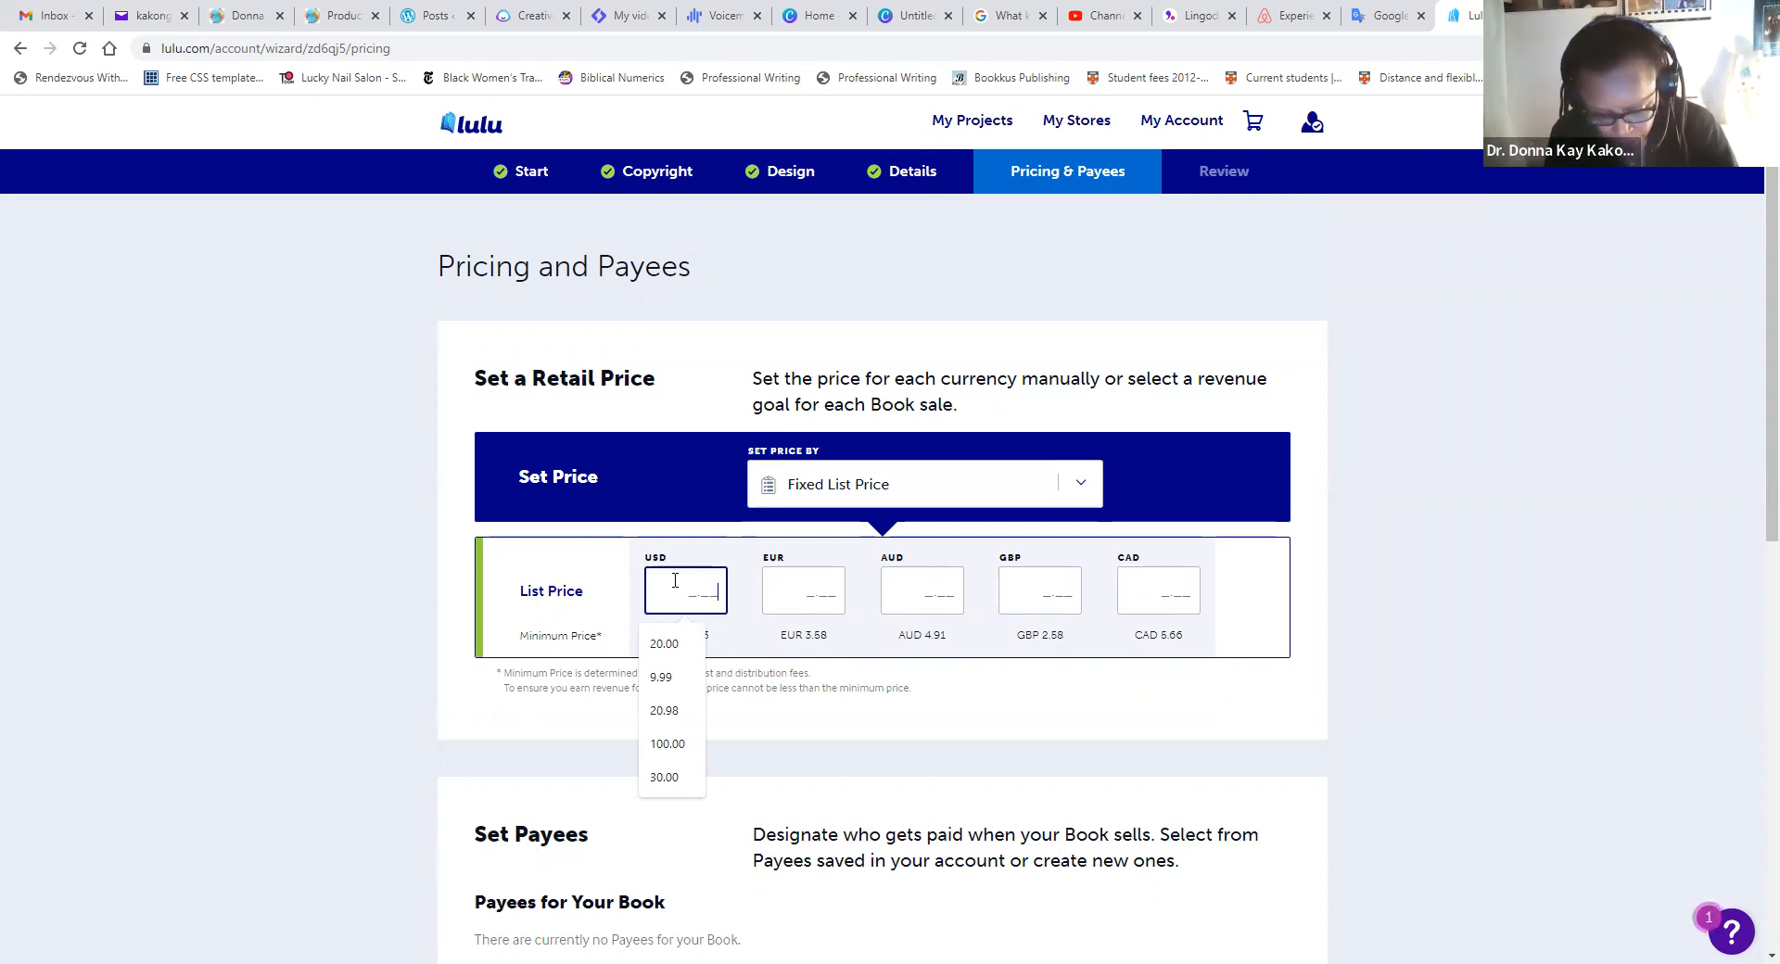
text(9.98)
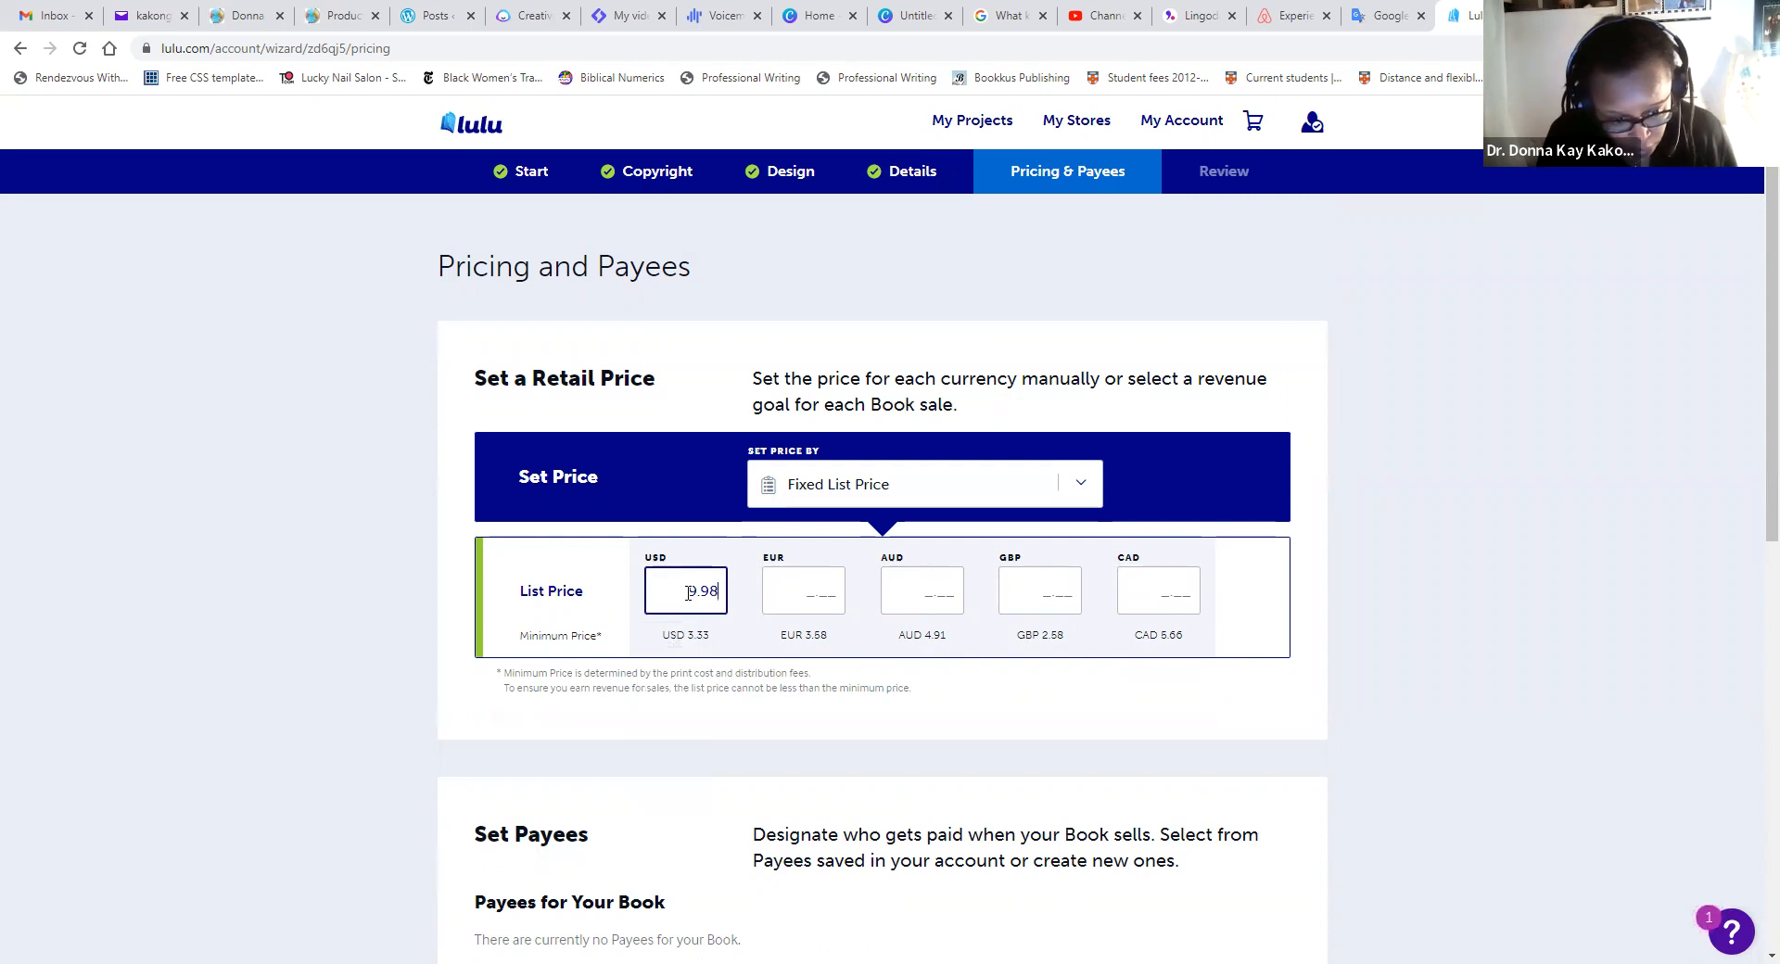
drag(688, 593, 724, 592)
key(ctrl+c)
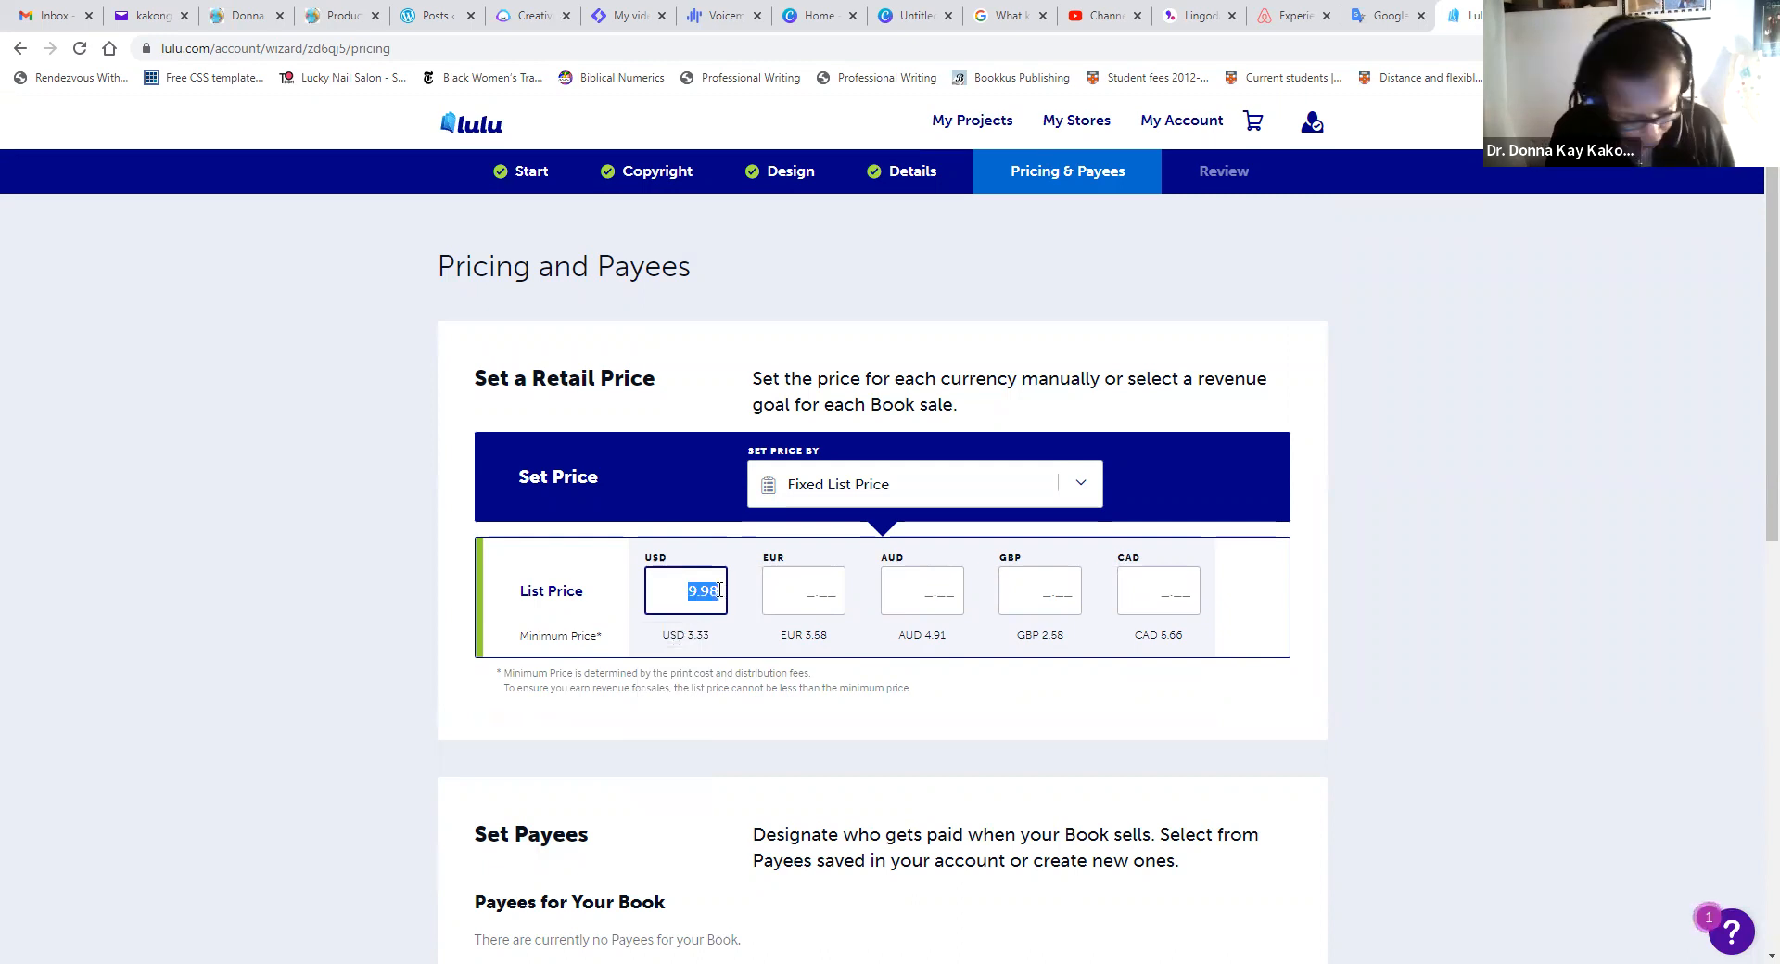
- Set the EUR, AUD and CAD list prices to 9.98 each
click(801, 596)
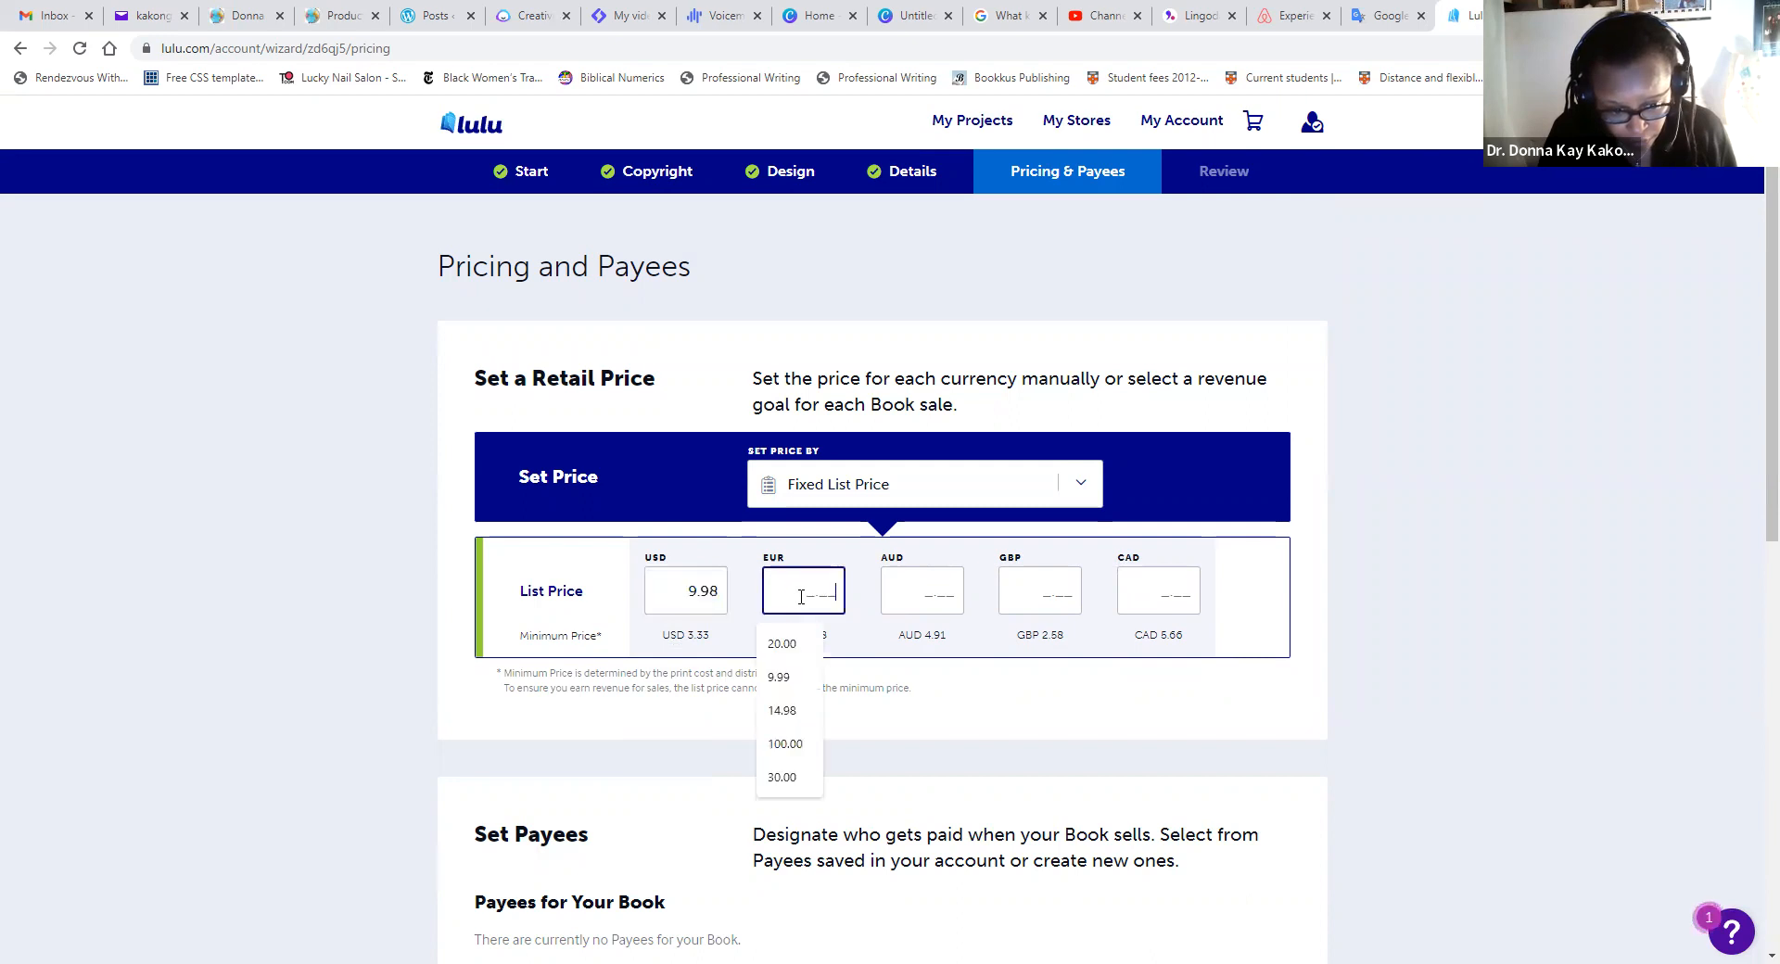
key(ctrl+v)
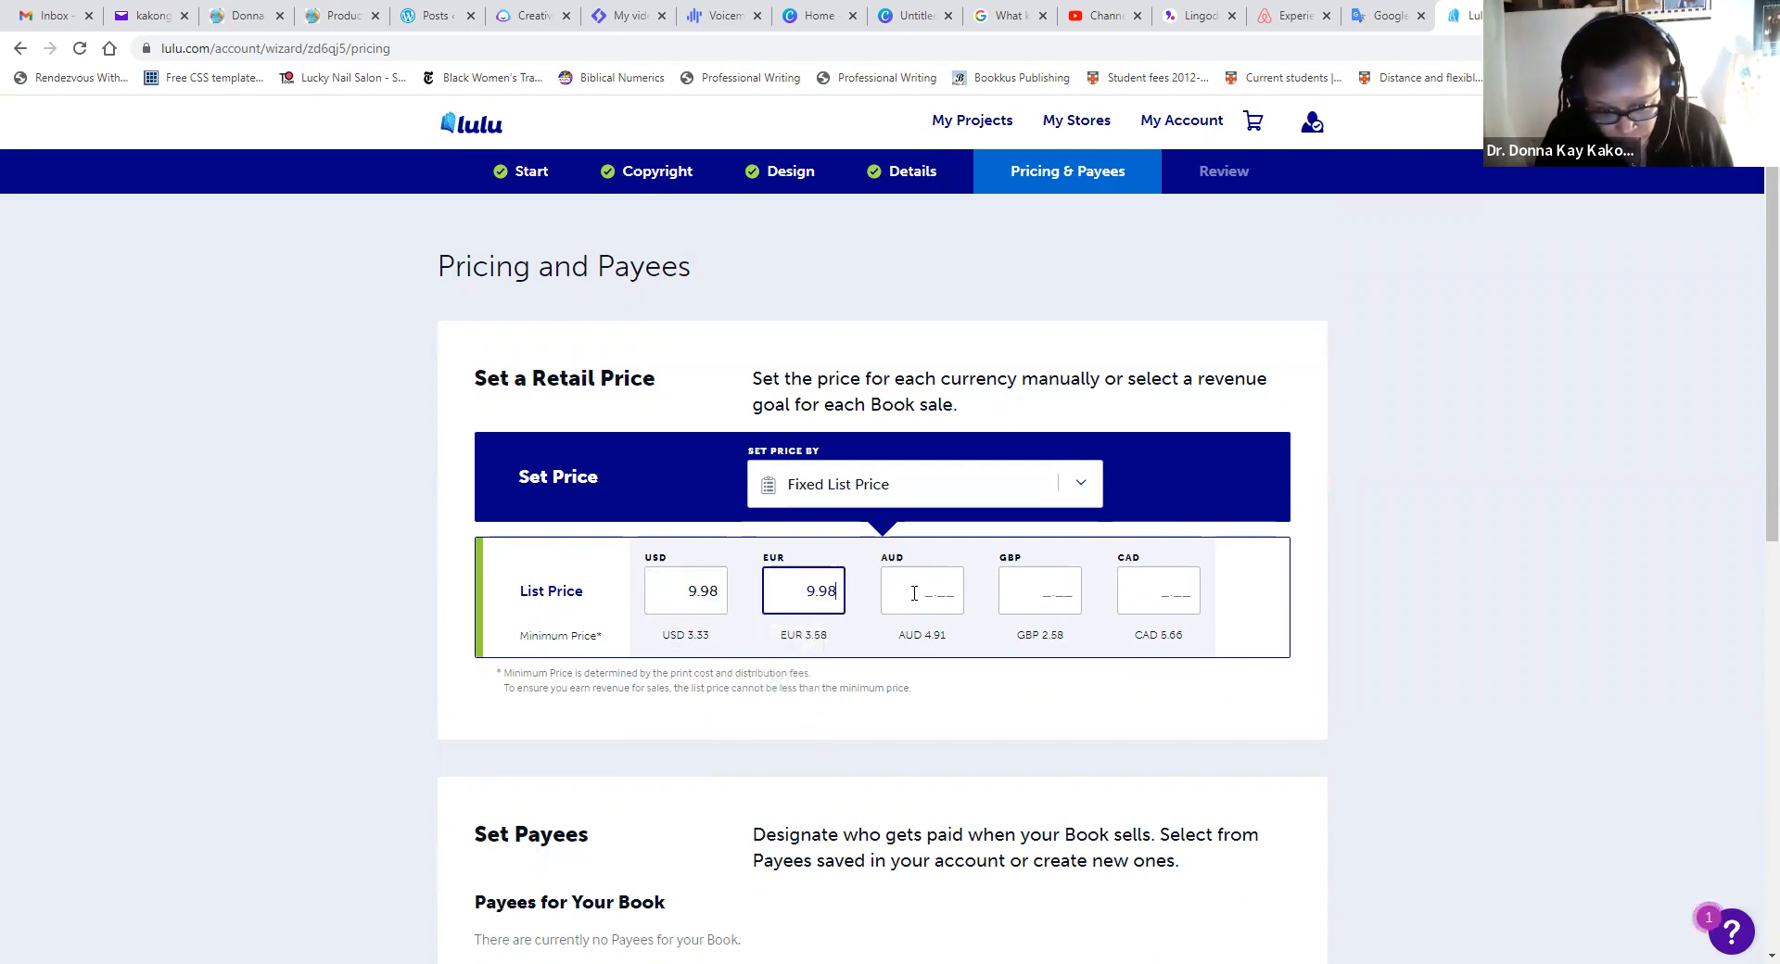
click(913, 593)
key(ctrl+v)
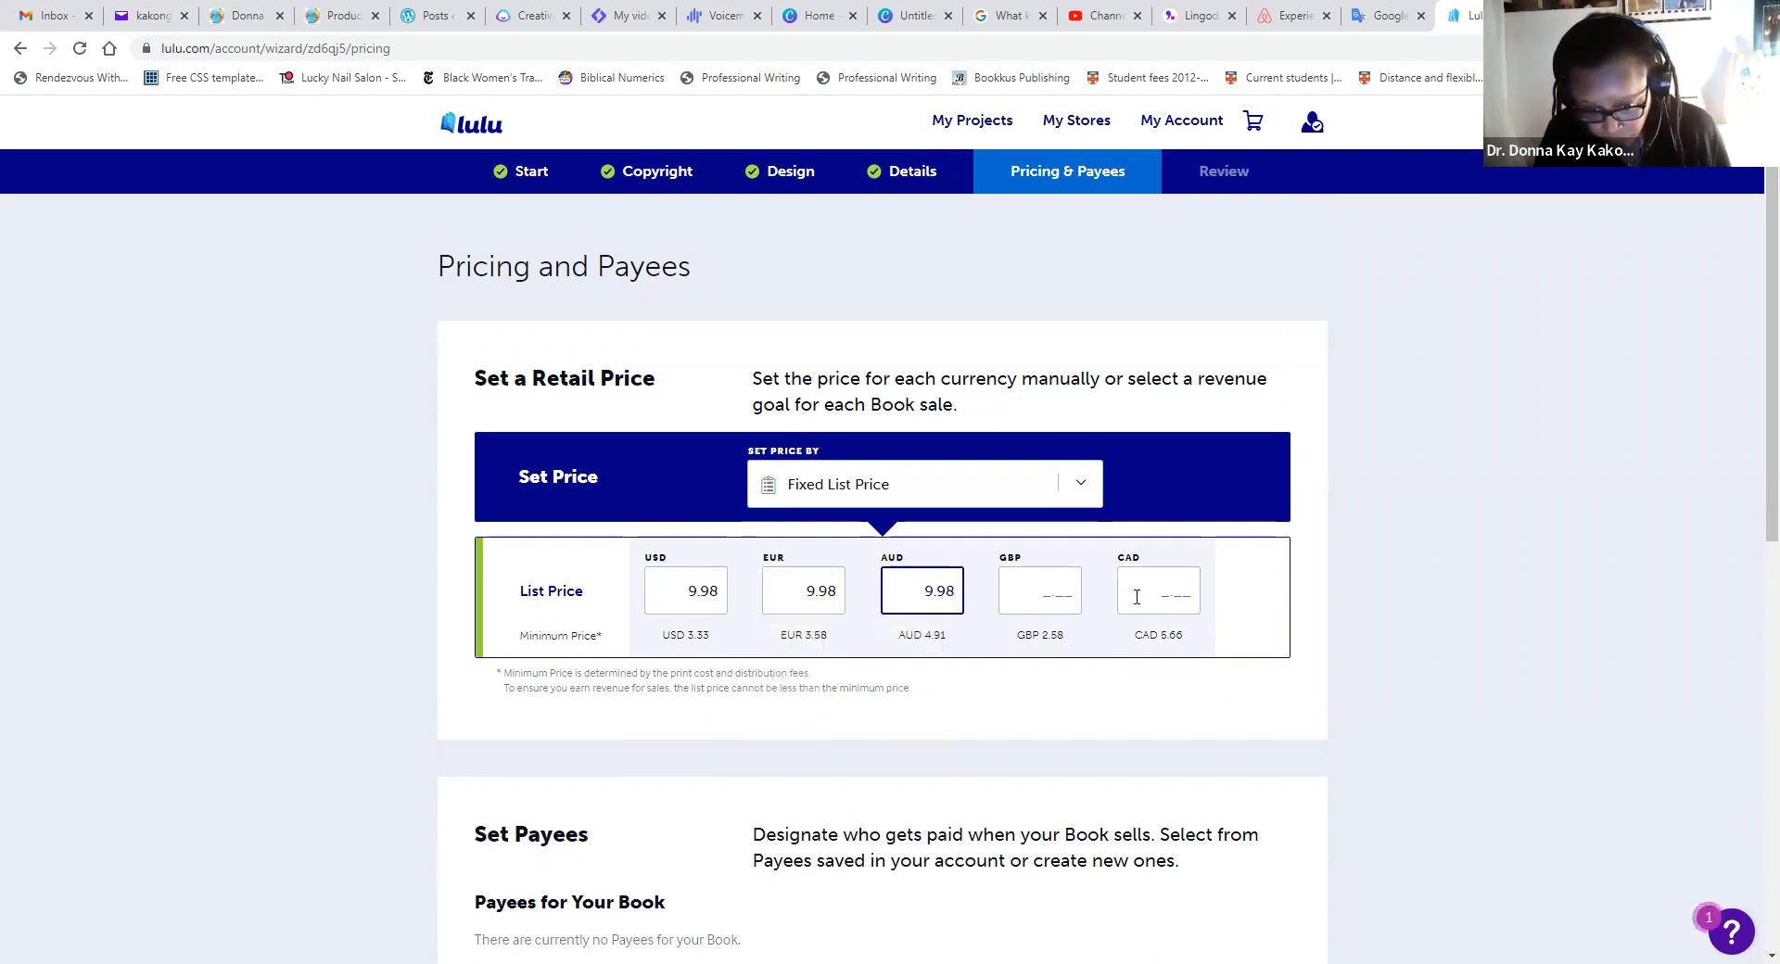
click(1137, 594)
key(ctrl+v)
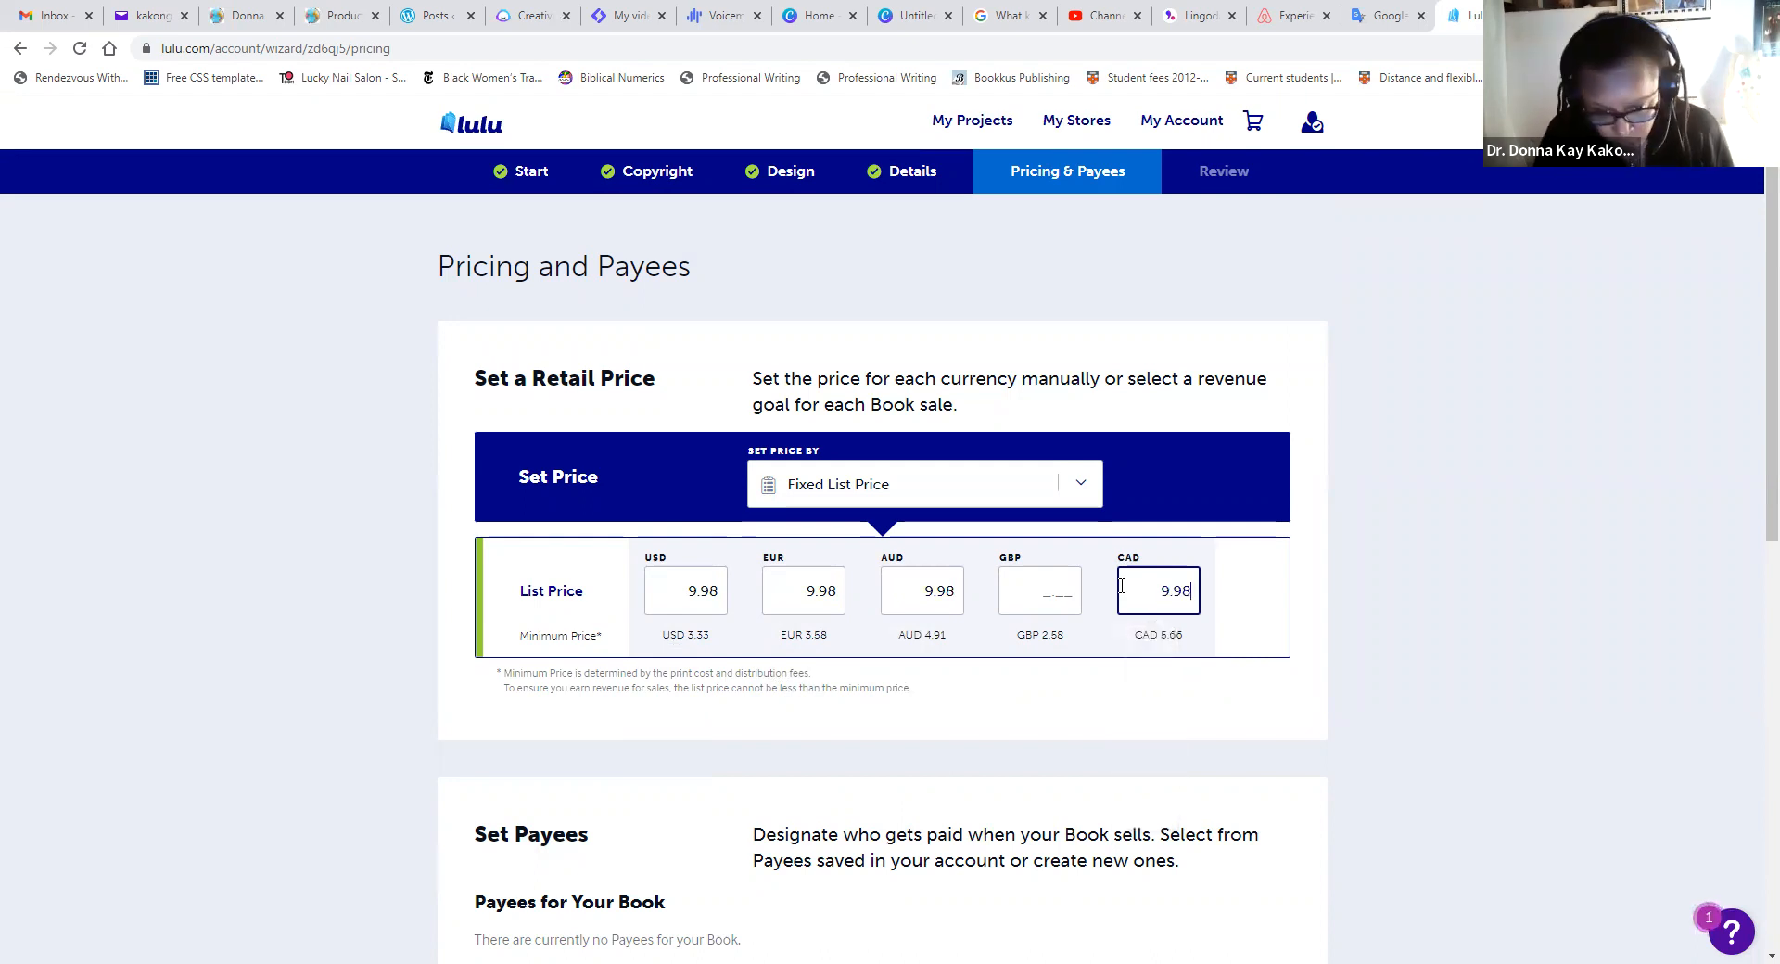
- Set the GBP list price to 7.98
click(1073, 598)
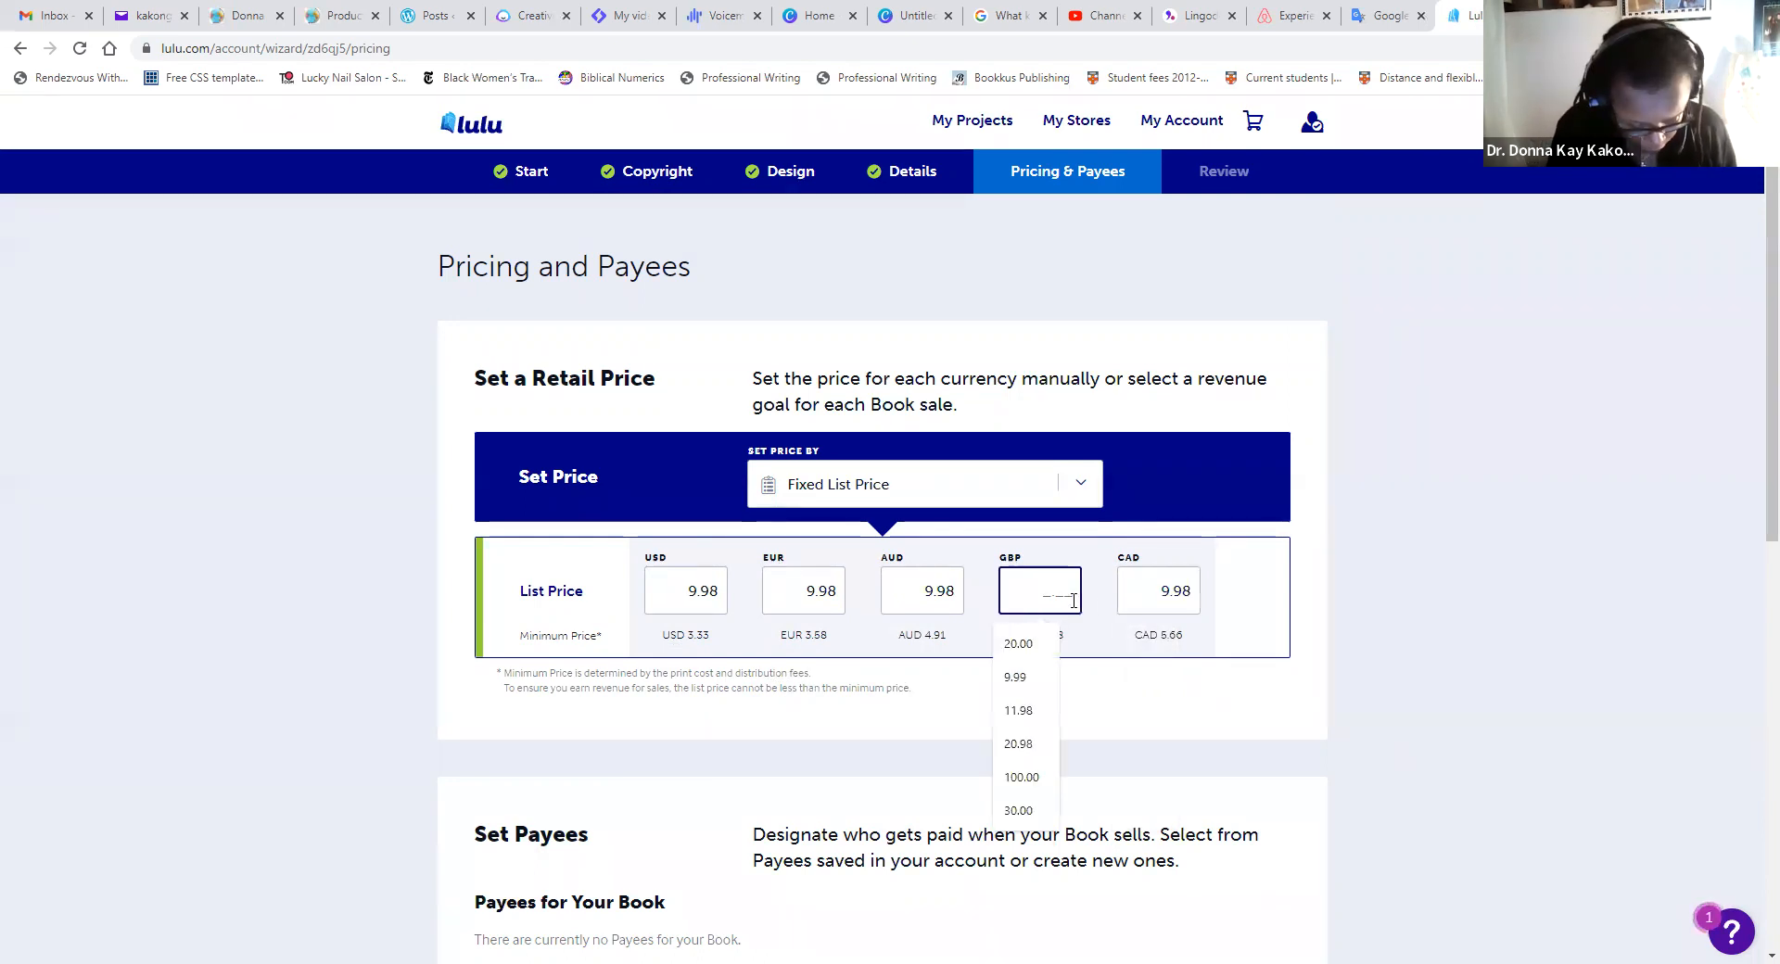
key(ctrl+v)
click(1051, 599)
key(BackSpace)
text(7)
- Add the existing saved payee to the book
scroll(933, 727, down, 4)
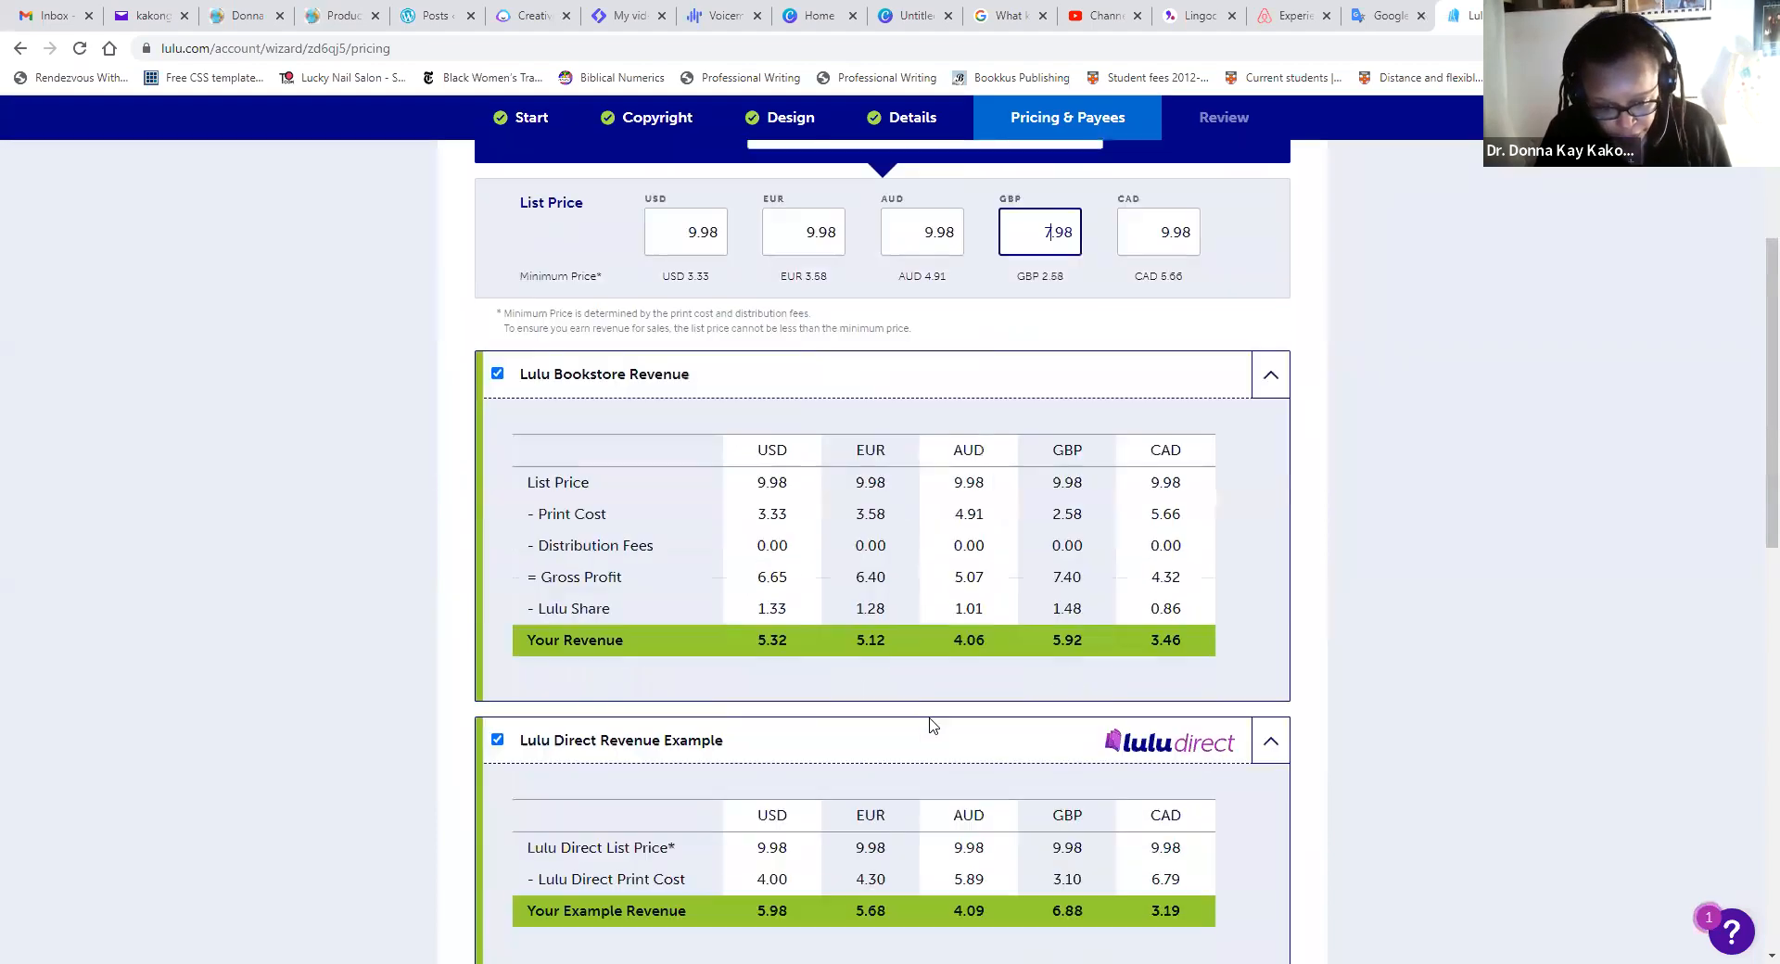
scroll(933, 726, down, 1)
scroll(1311, 863, down, 3)
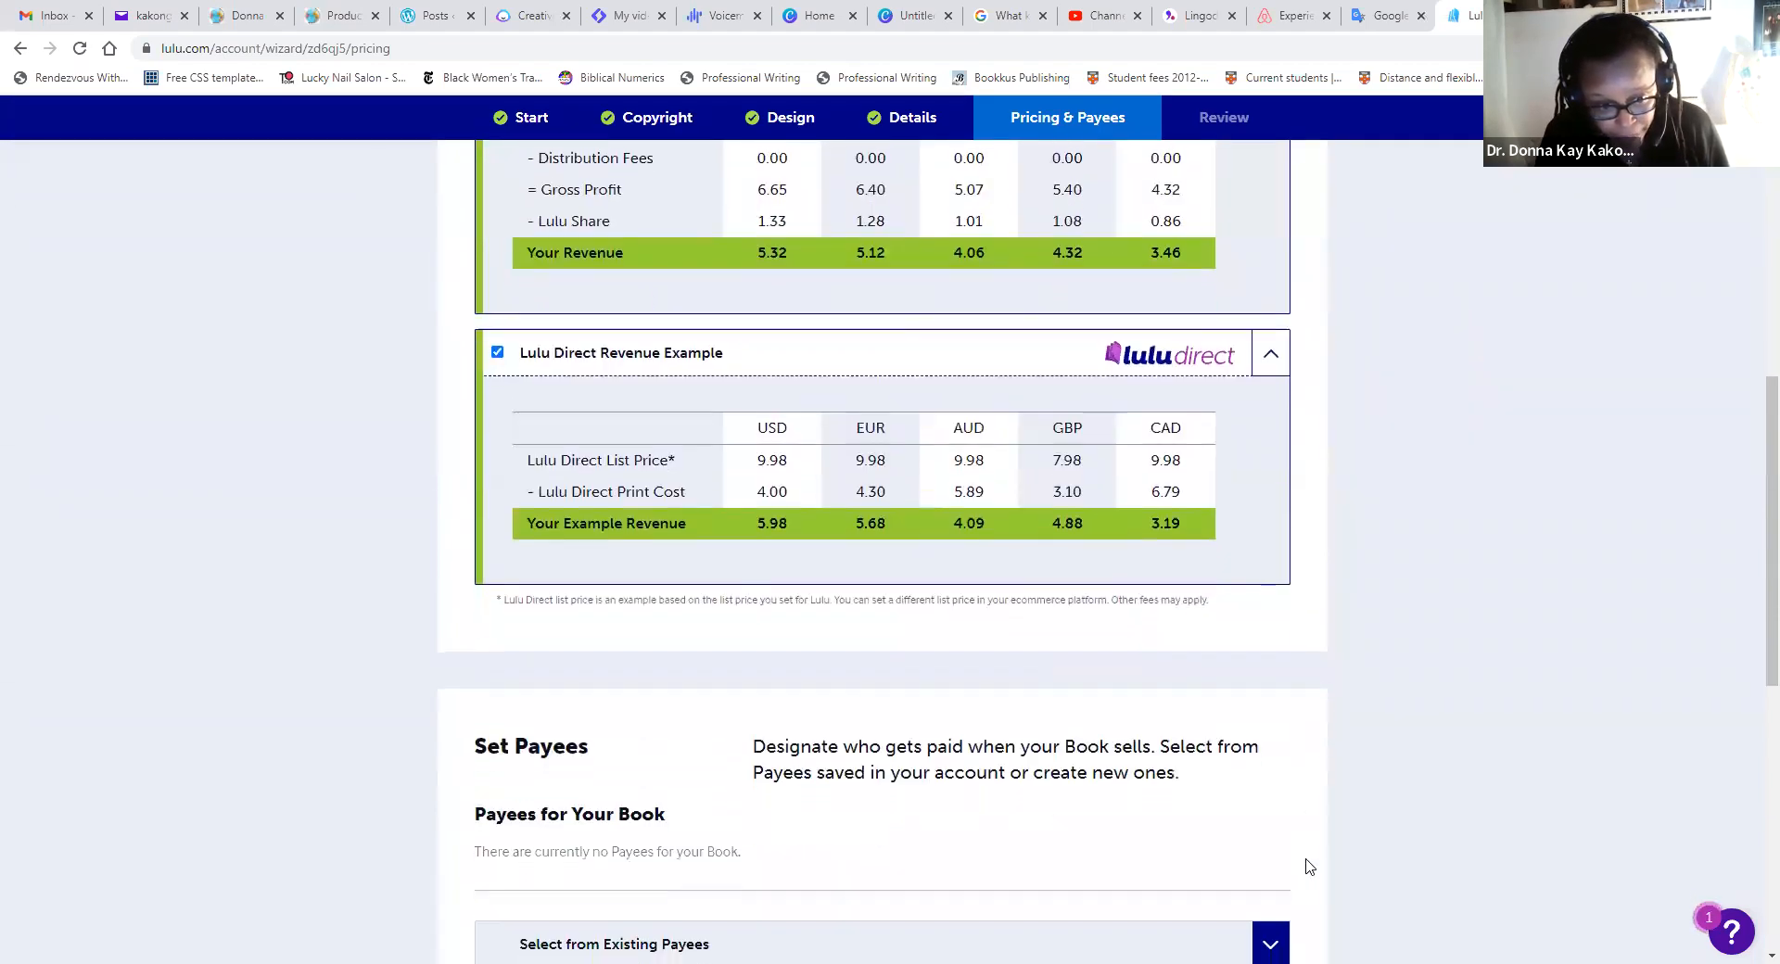
scroll(1310, 860, down, 3)
scroll(1220, 751, down, 1)
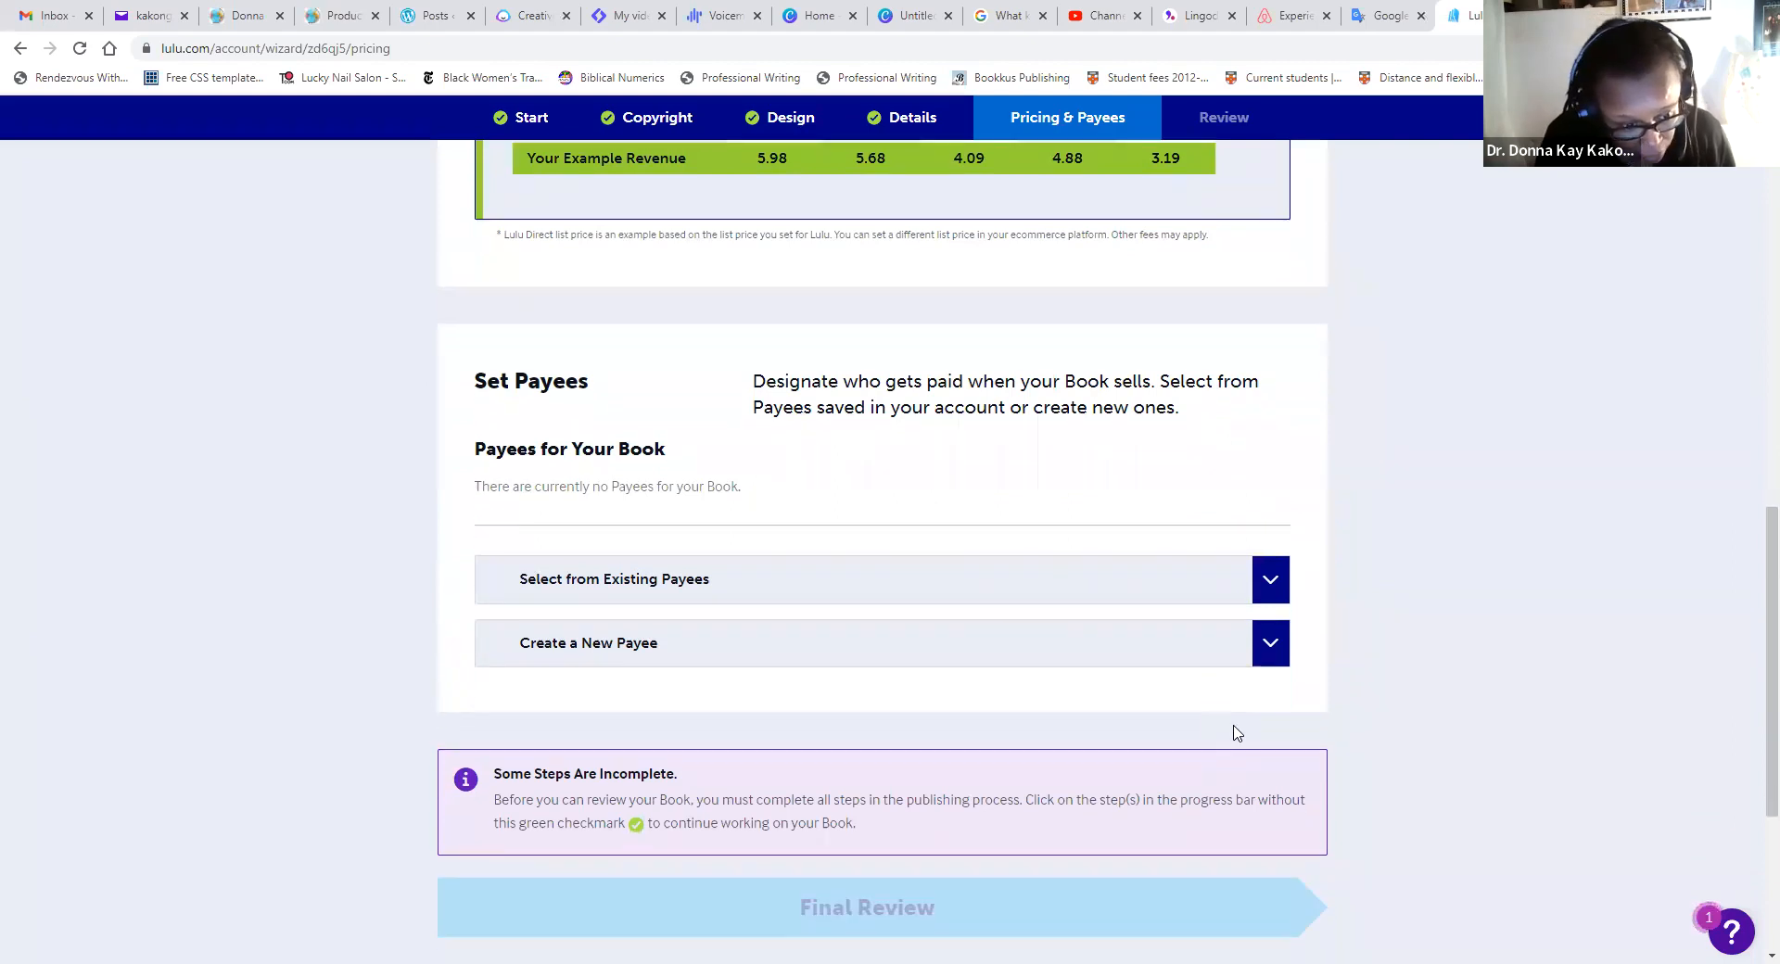
click(1276, 591)
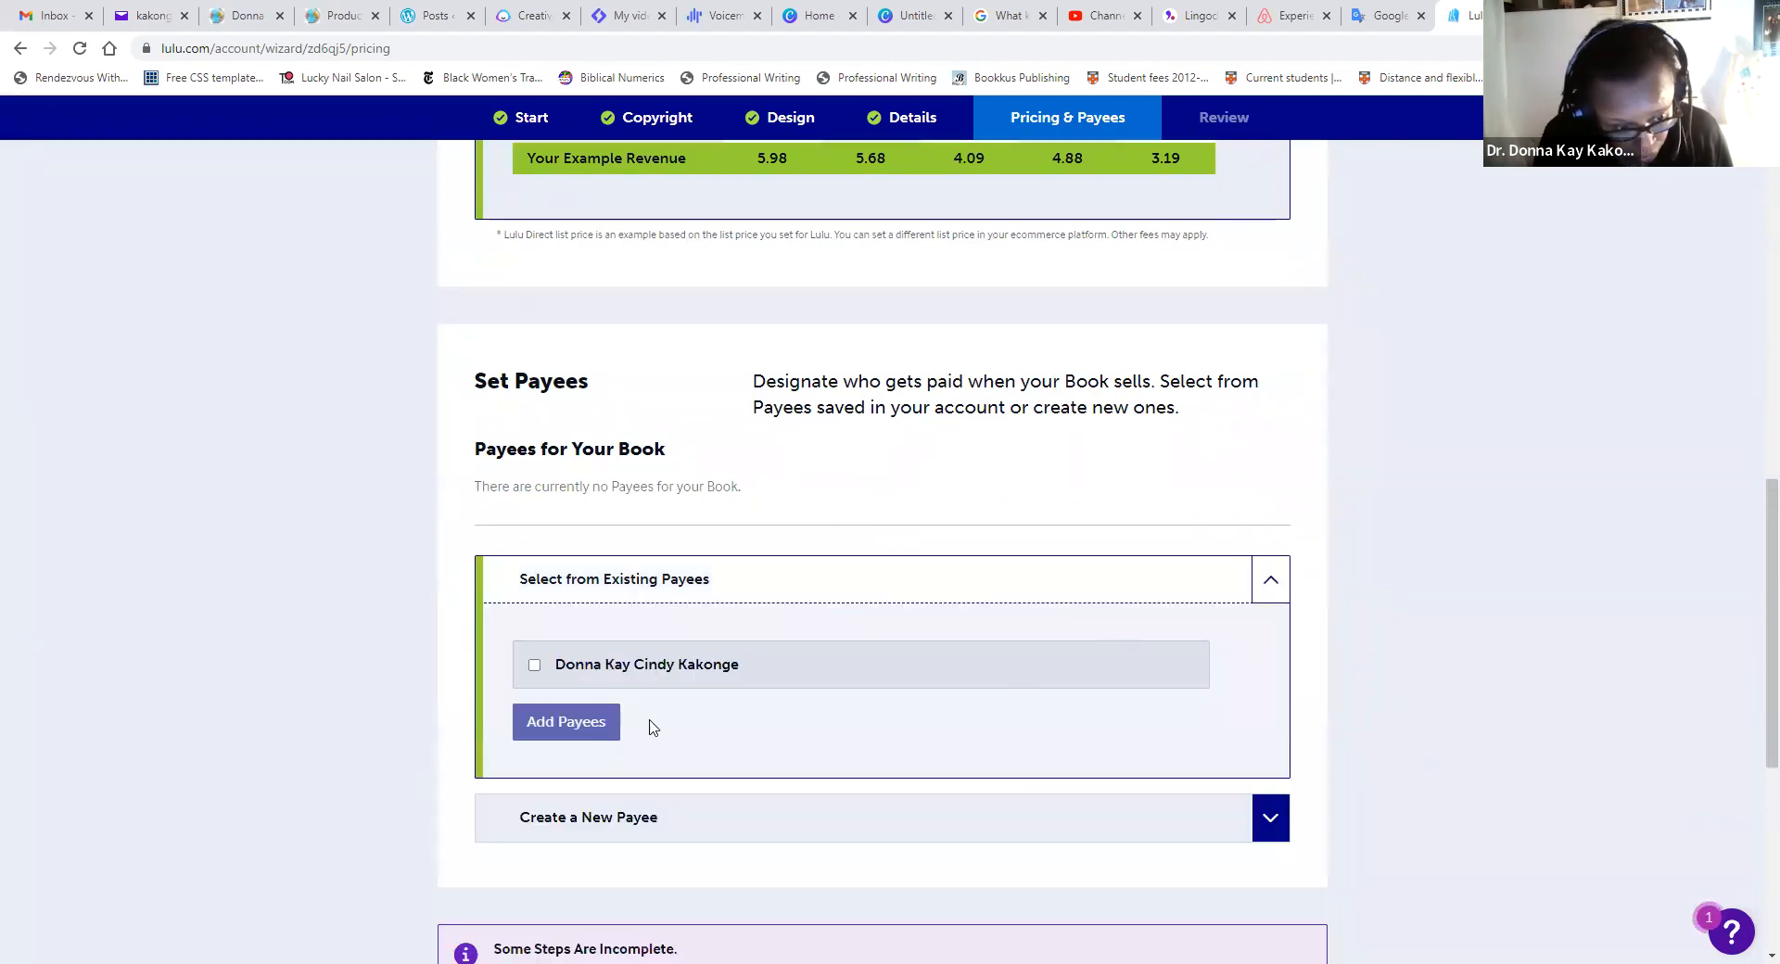
click(535, 666)
scroll(709, 828, down, 2)
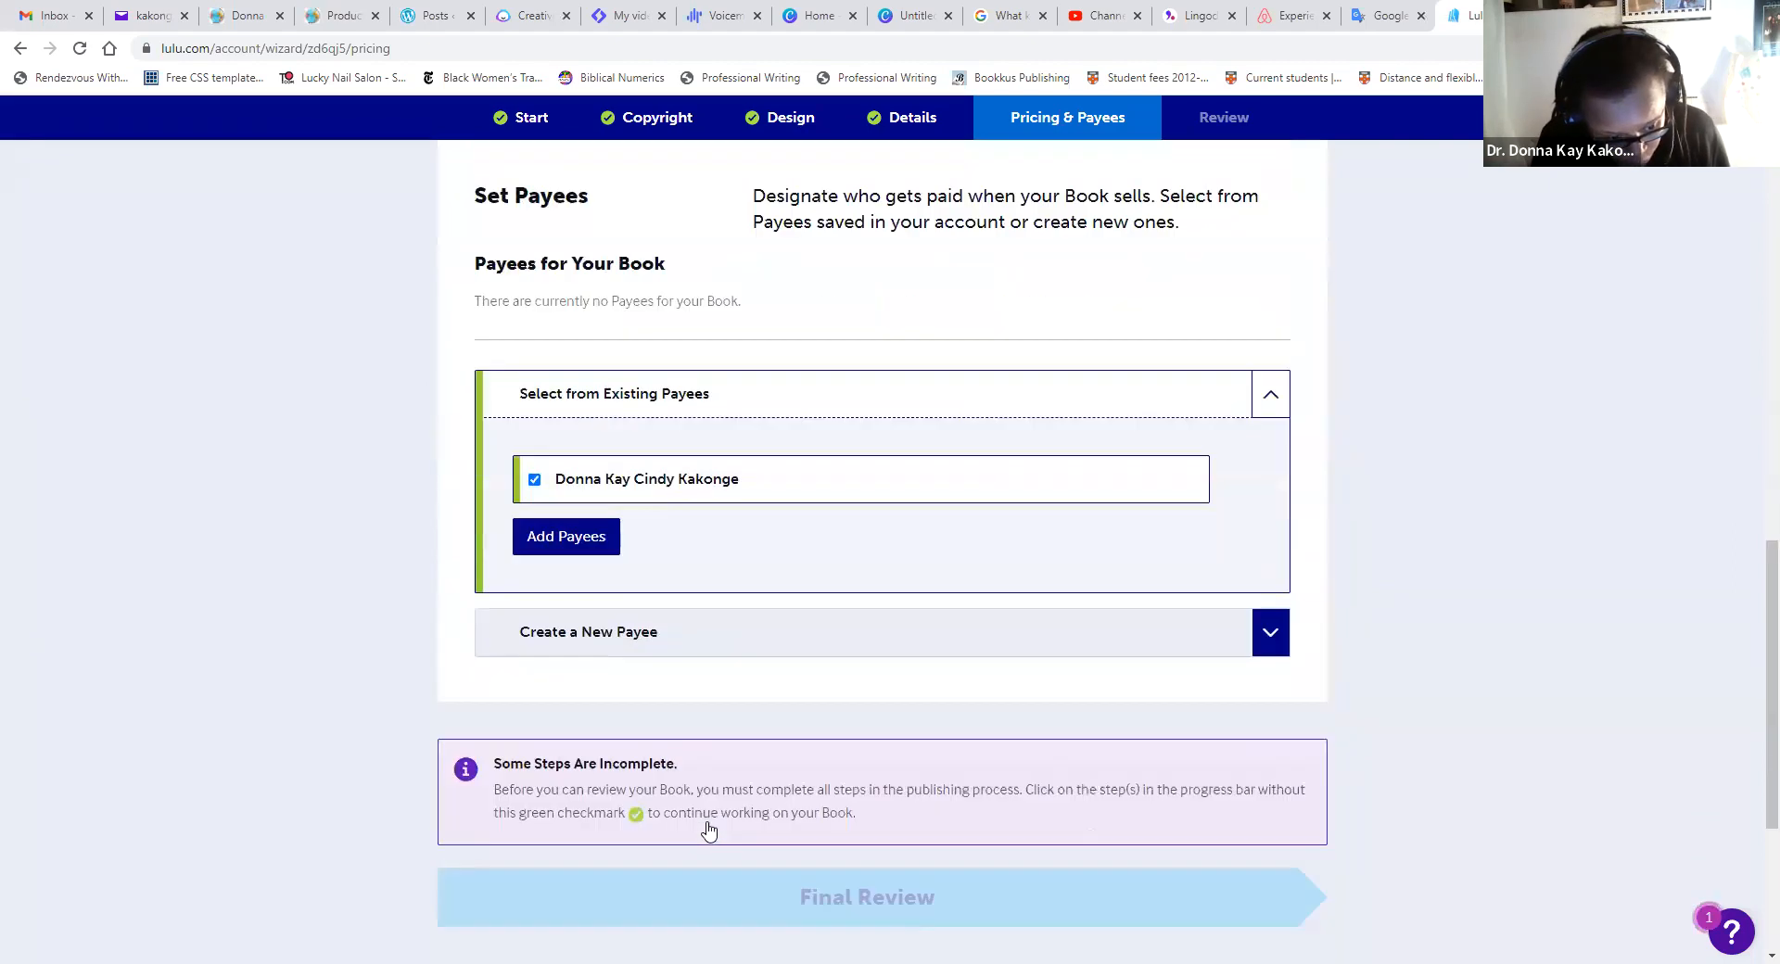
scroll(729, 716, down, 1)
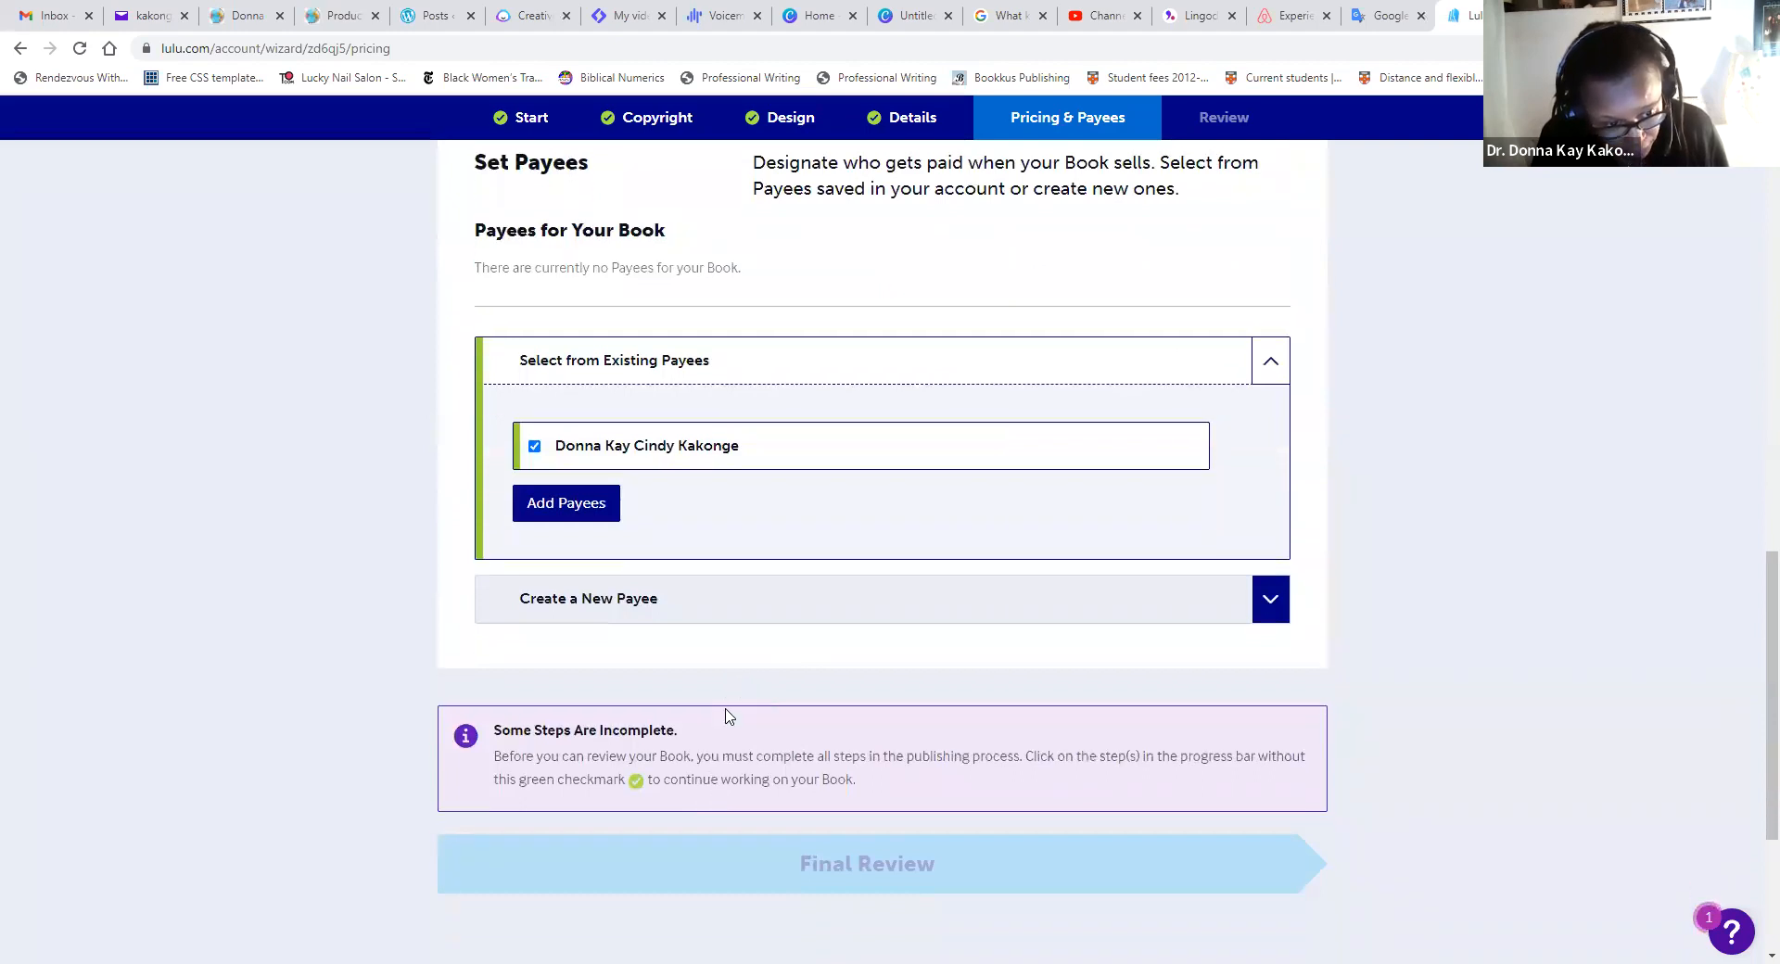
scroll(729, 716, down, 2)
click(604, 358)
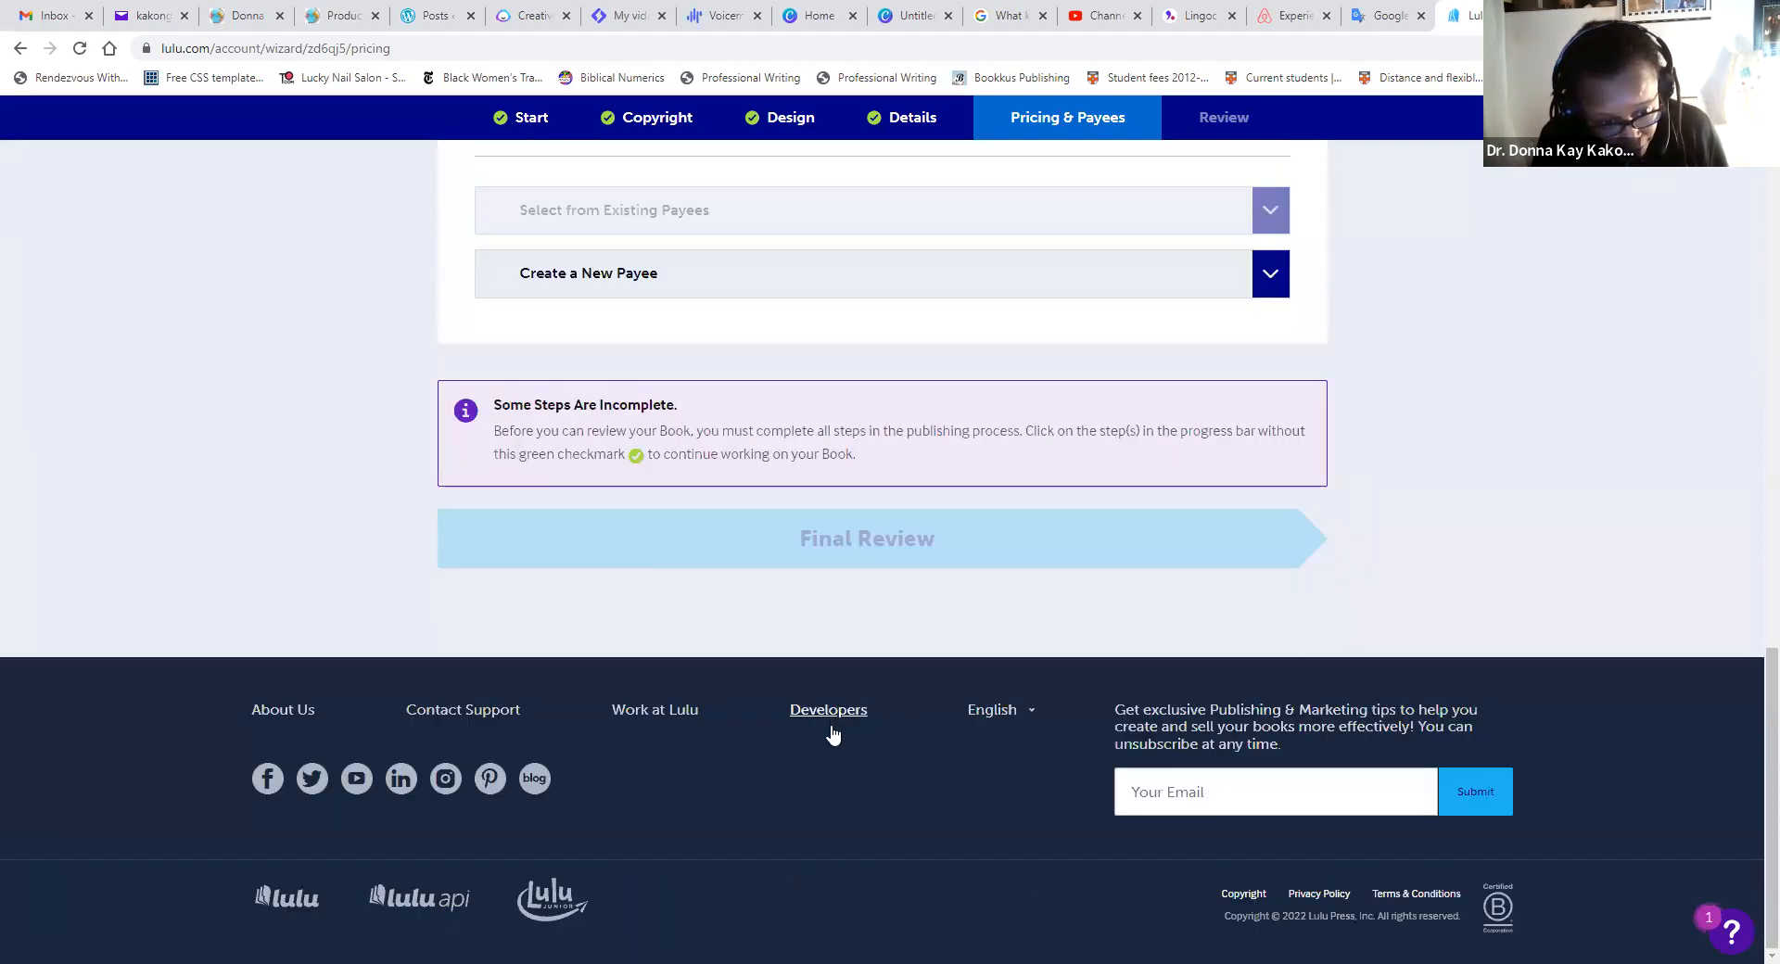
- Continue to the final review of the book, then confirm and publish it
click(849, 552)
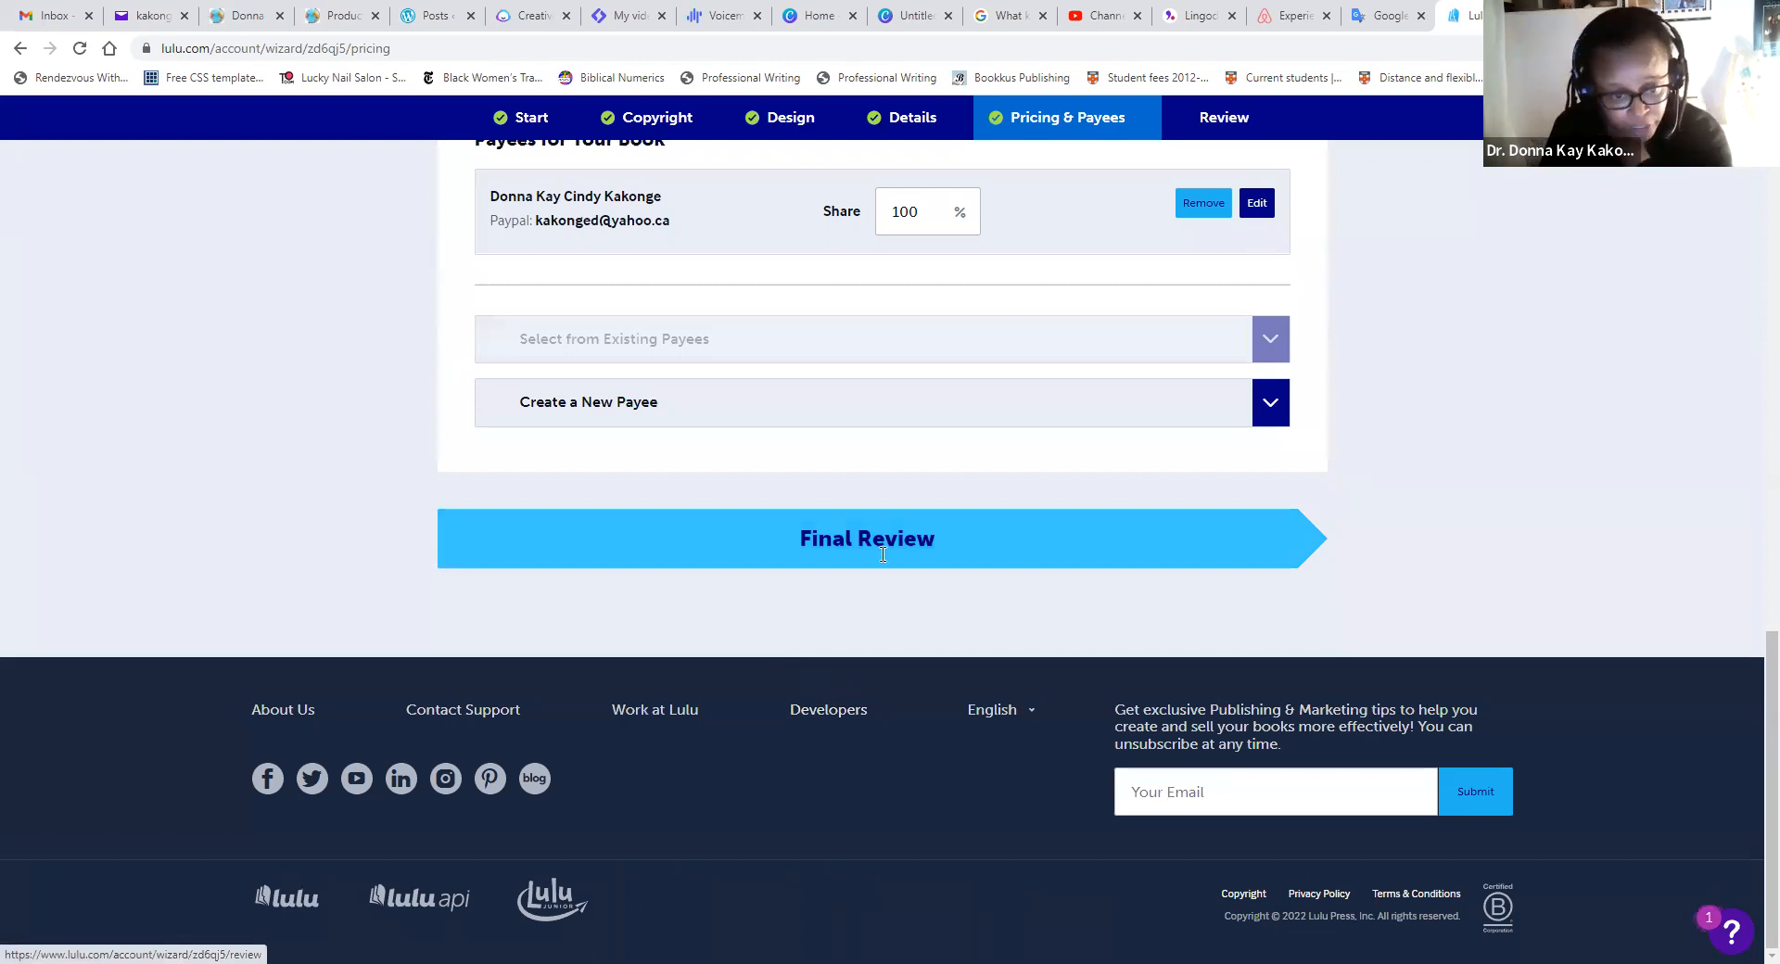
scroll(927, 694, down, 8)
scroll(940, 691, down, 15)
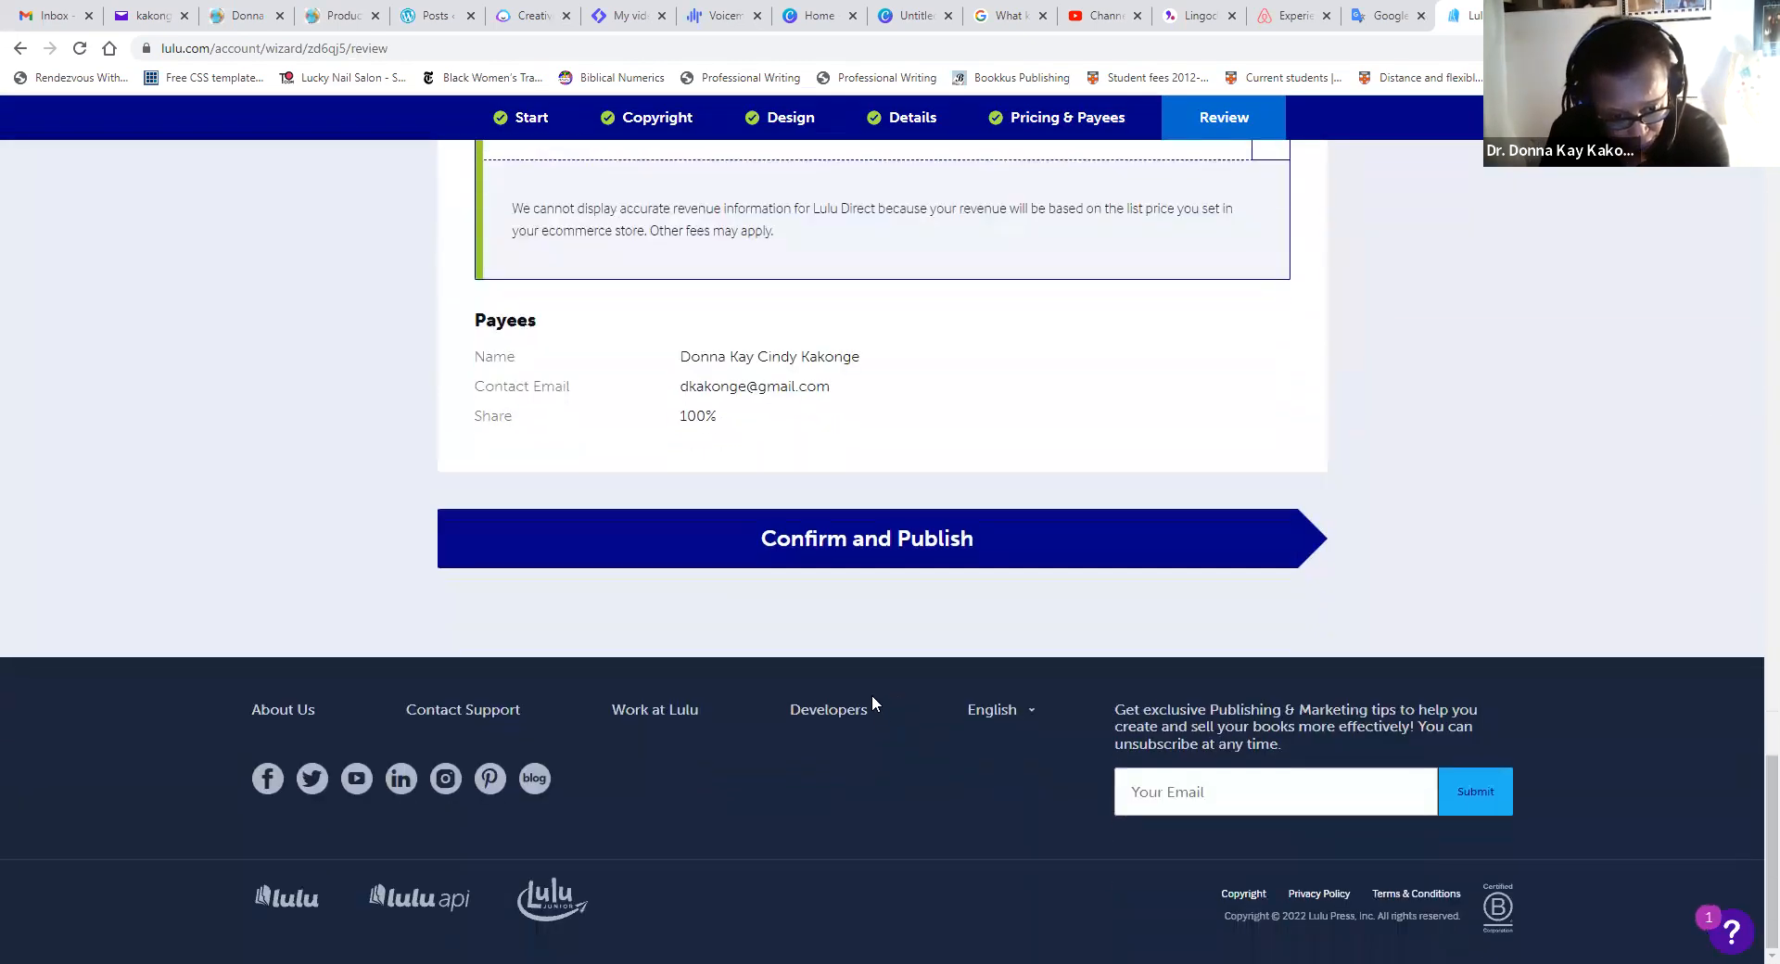
scroll(872, 703, up, 2)
click(863, 728)
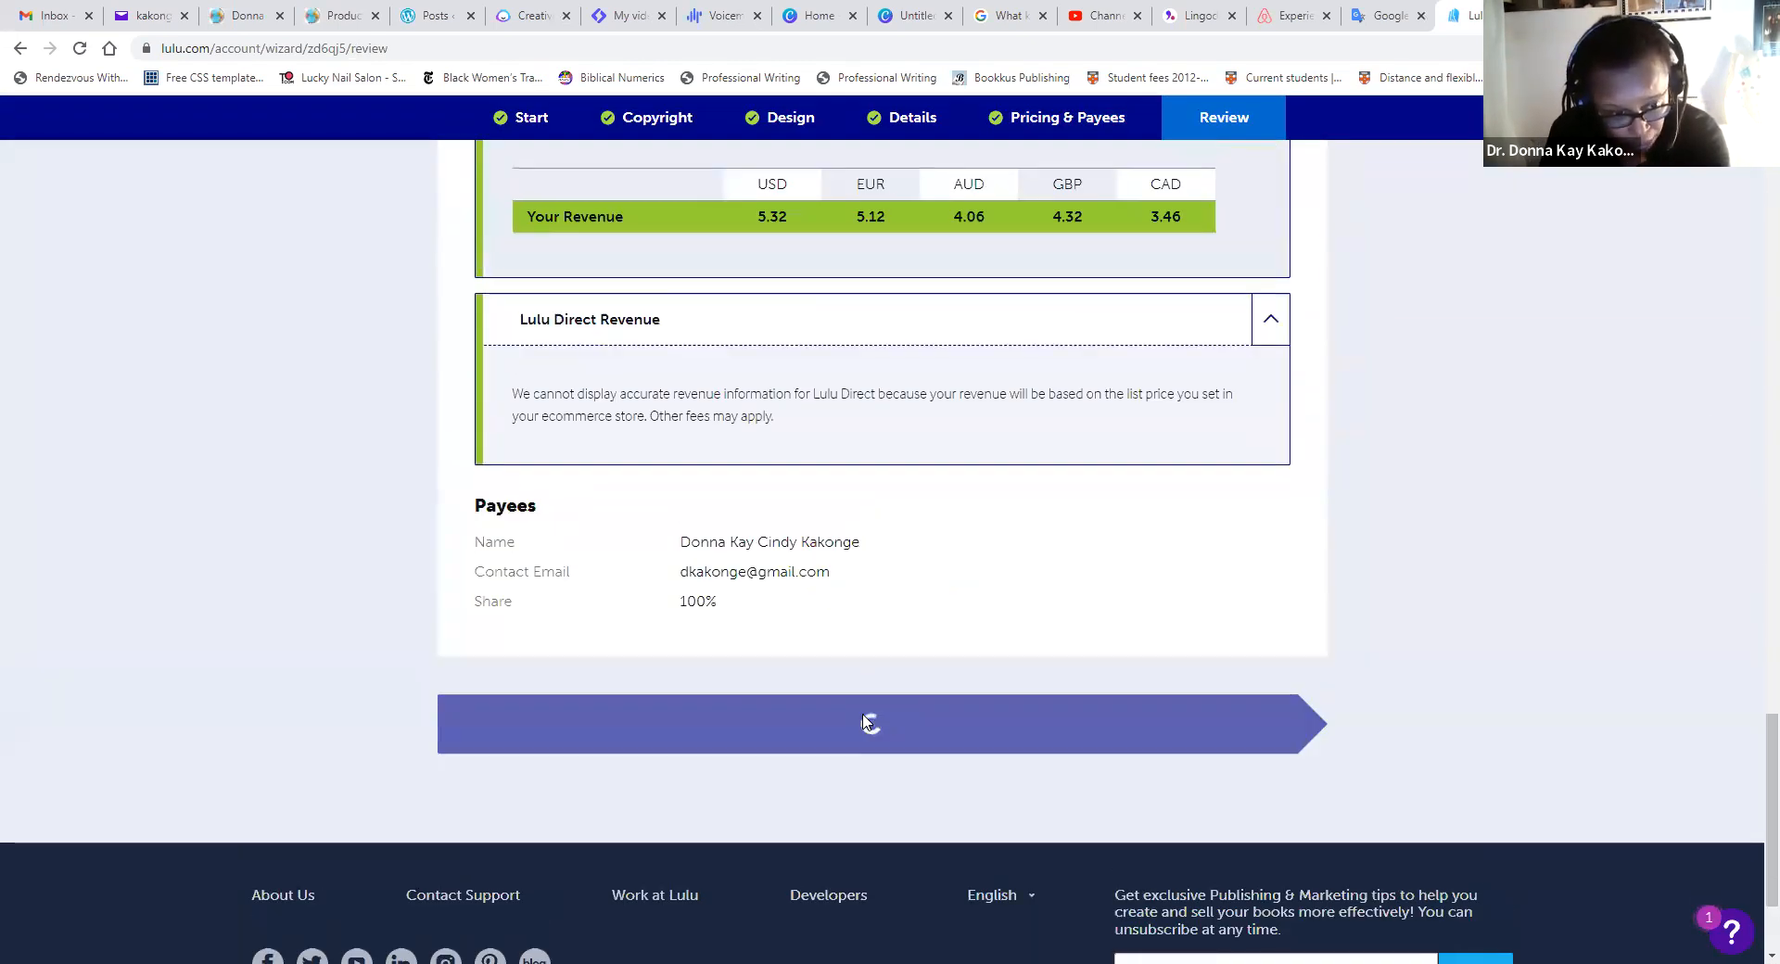
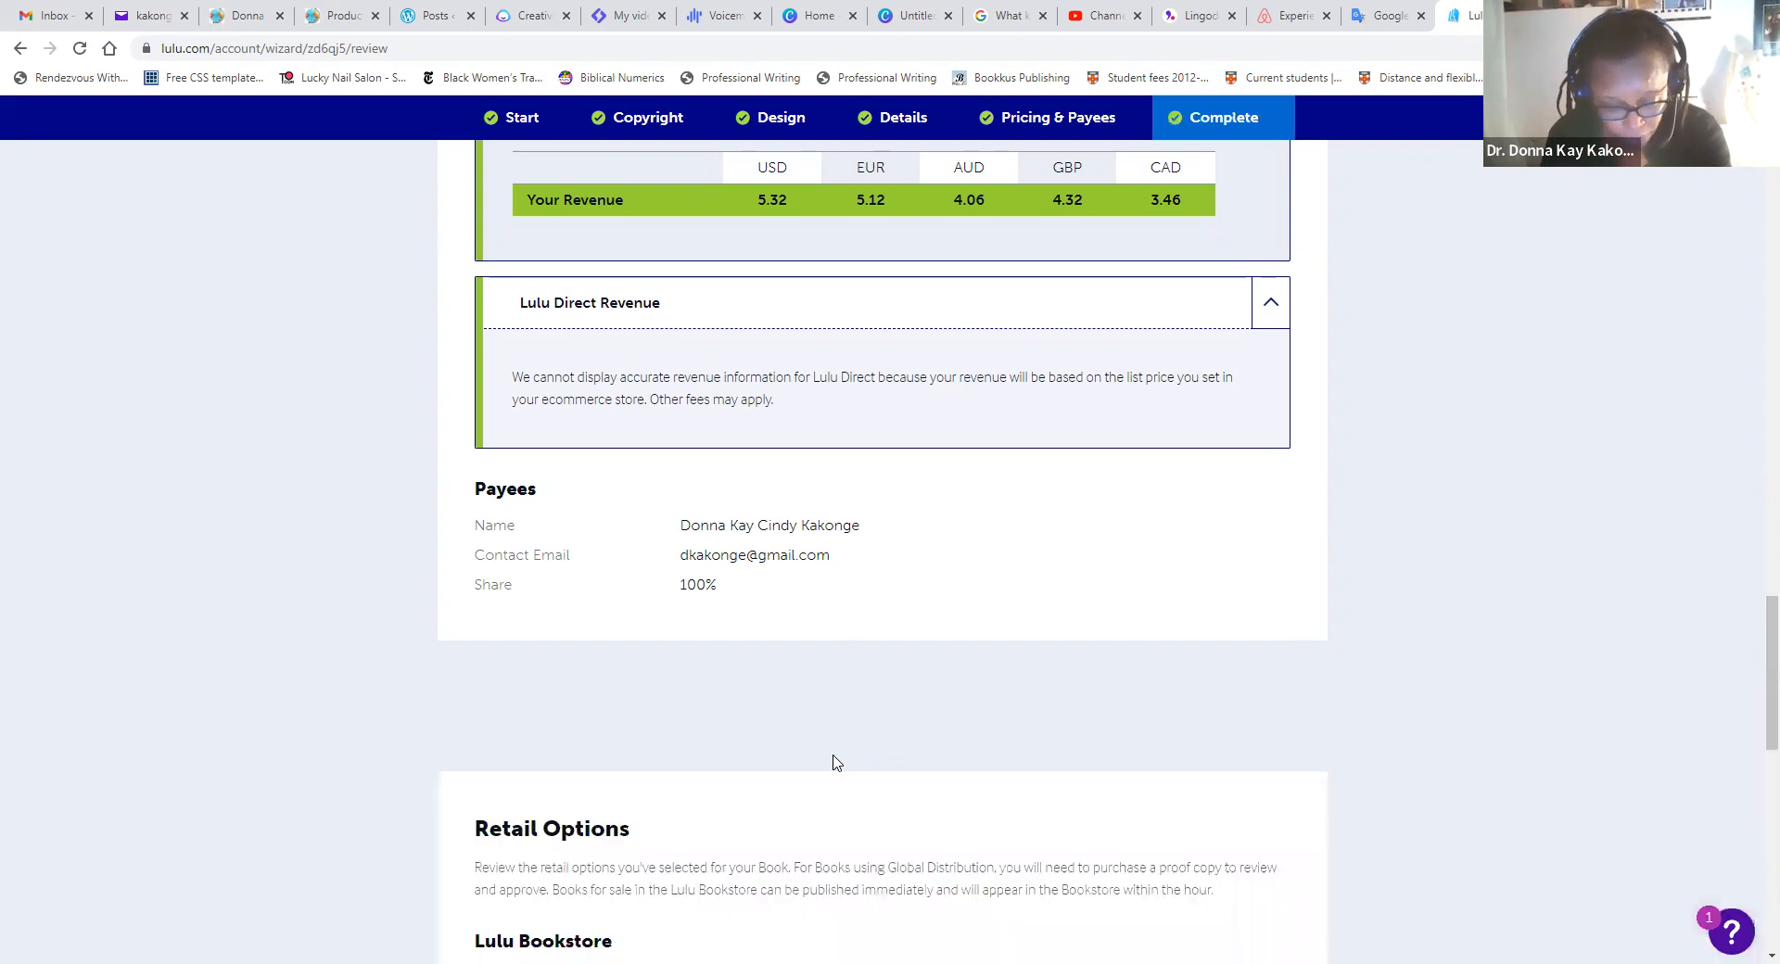
- Change the book's Lulu Bookstore retail option to General Access
scroll(547, 627, down, 2)
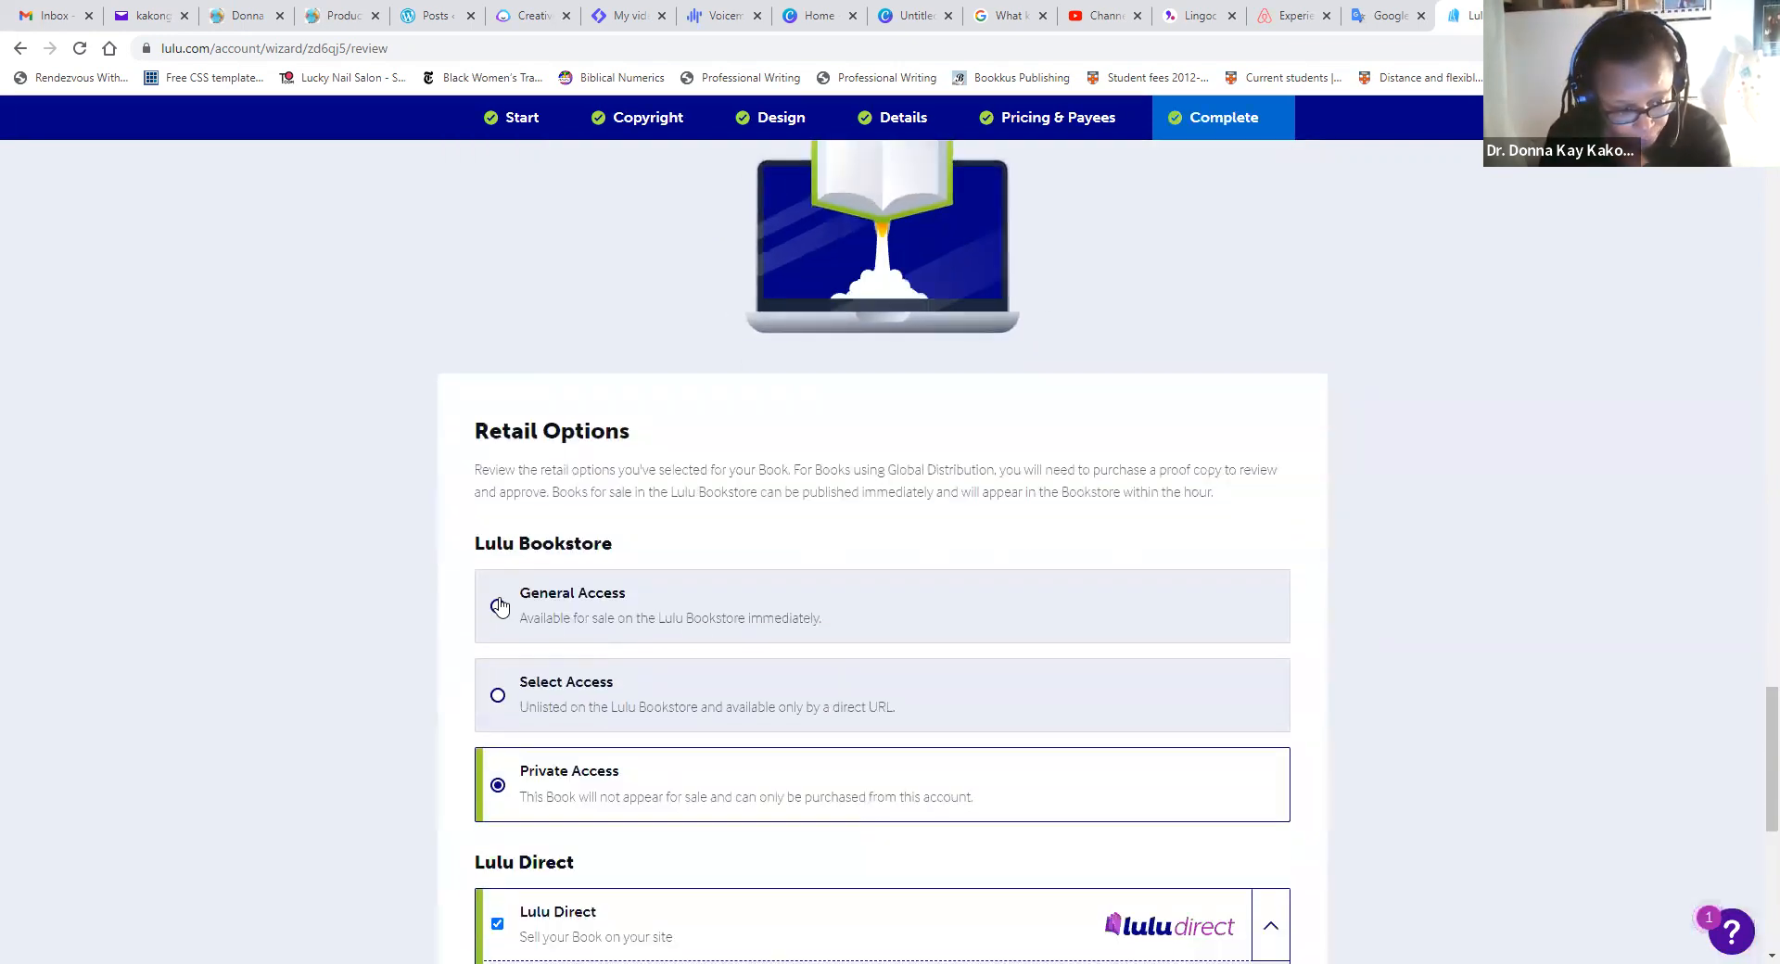
click(547, 627)
click(1181, 678)
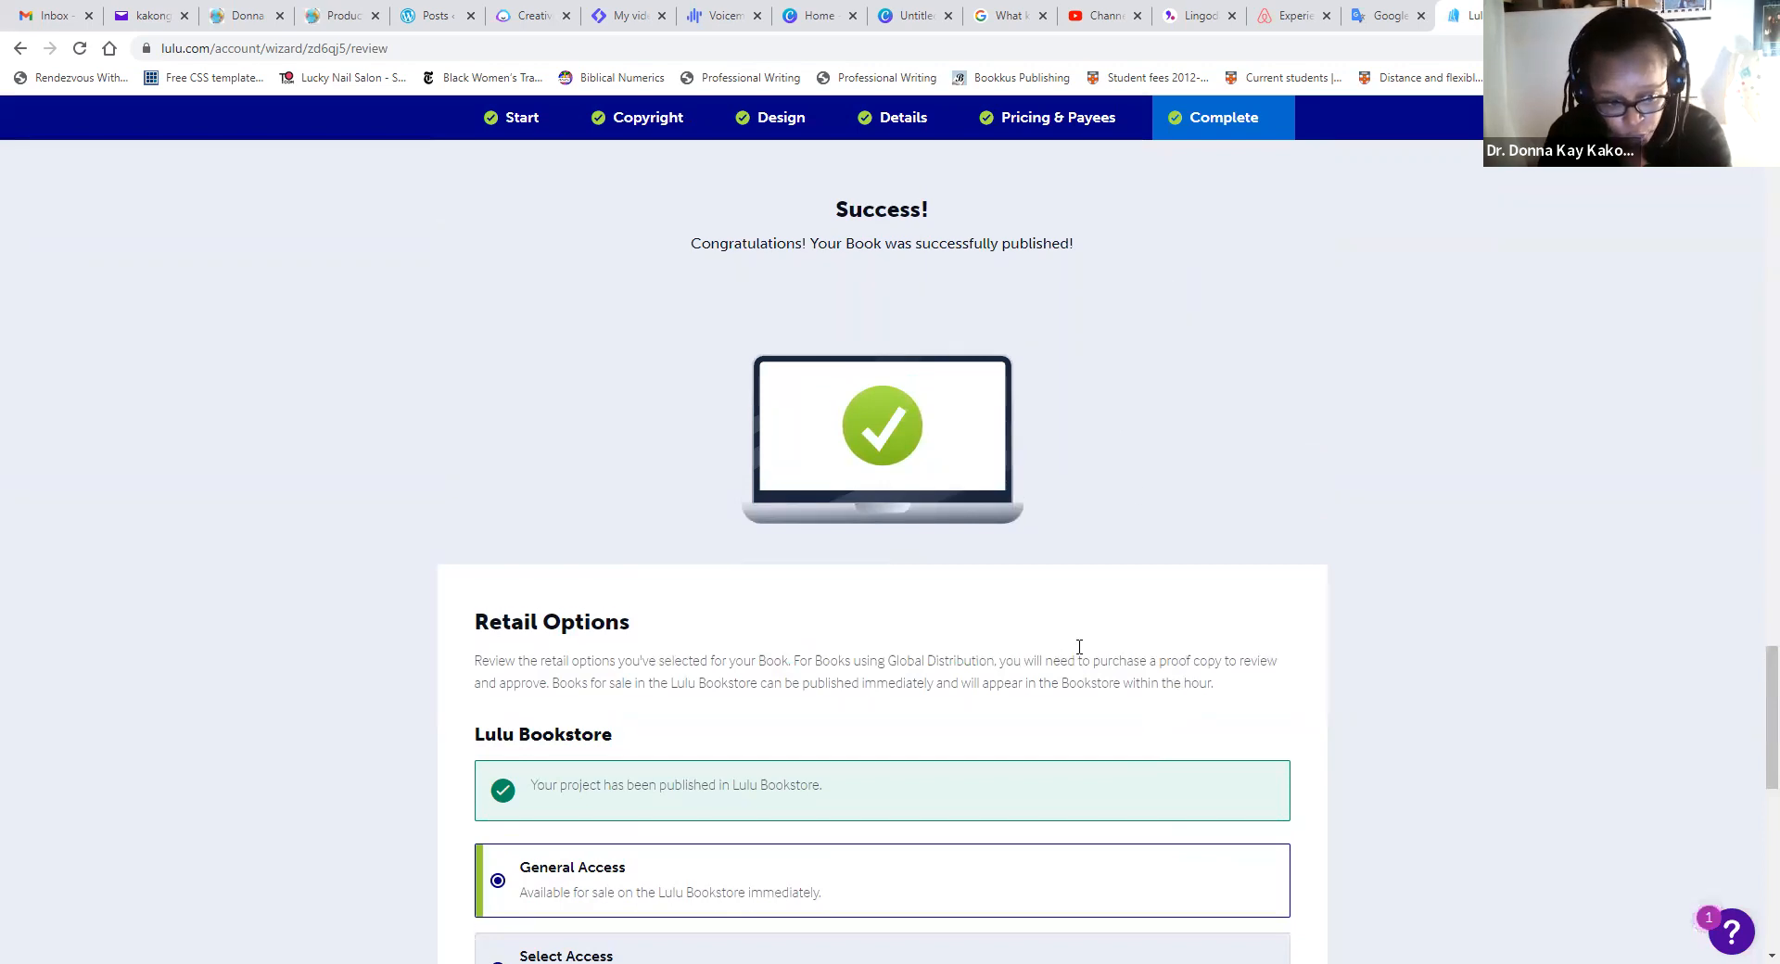
- Leave the published book's review for the projects overview and start creating a new project
scroll(846, 913, up, 1)
scroll(798, 886, down, 1)
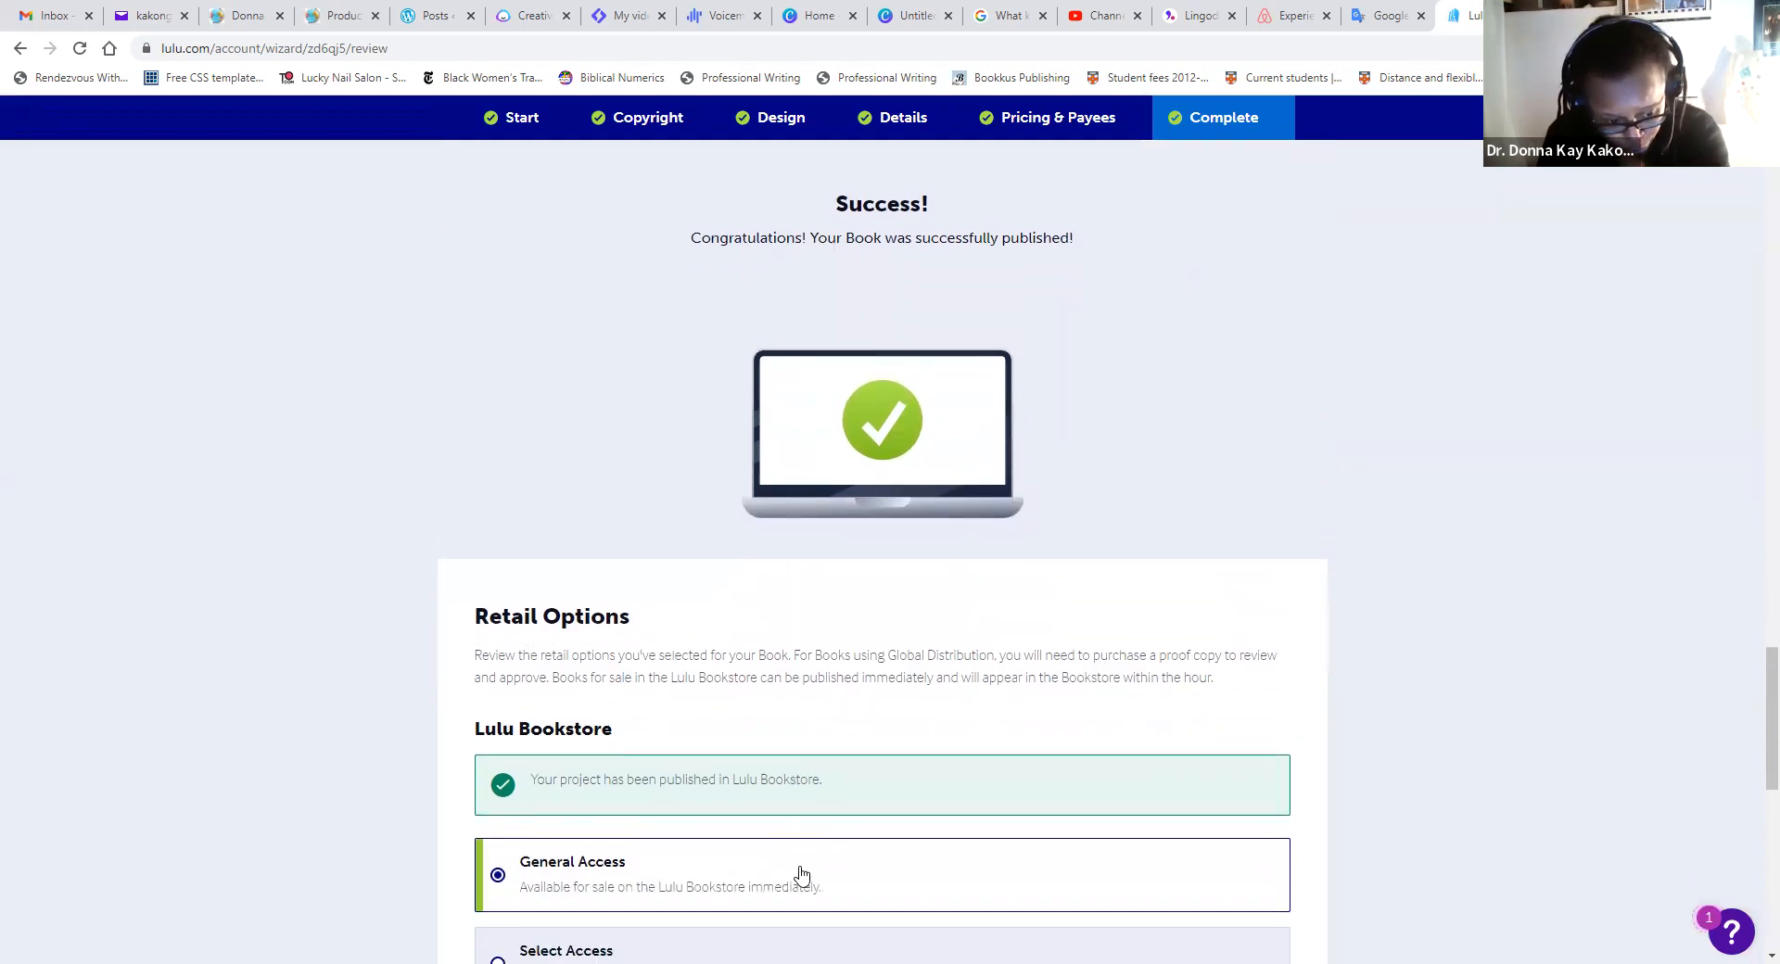
scroll(885, 811, up, 12)
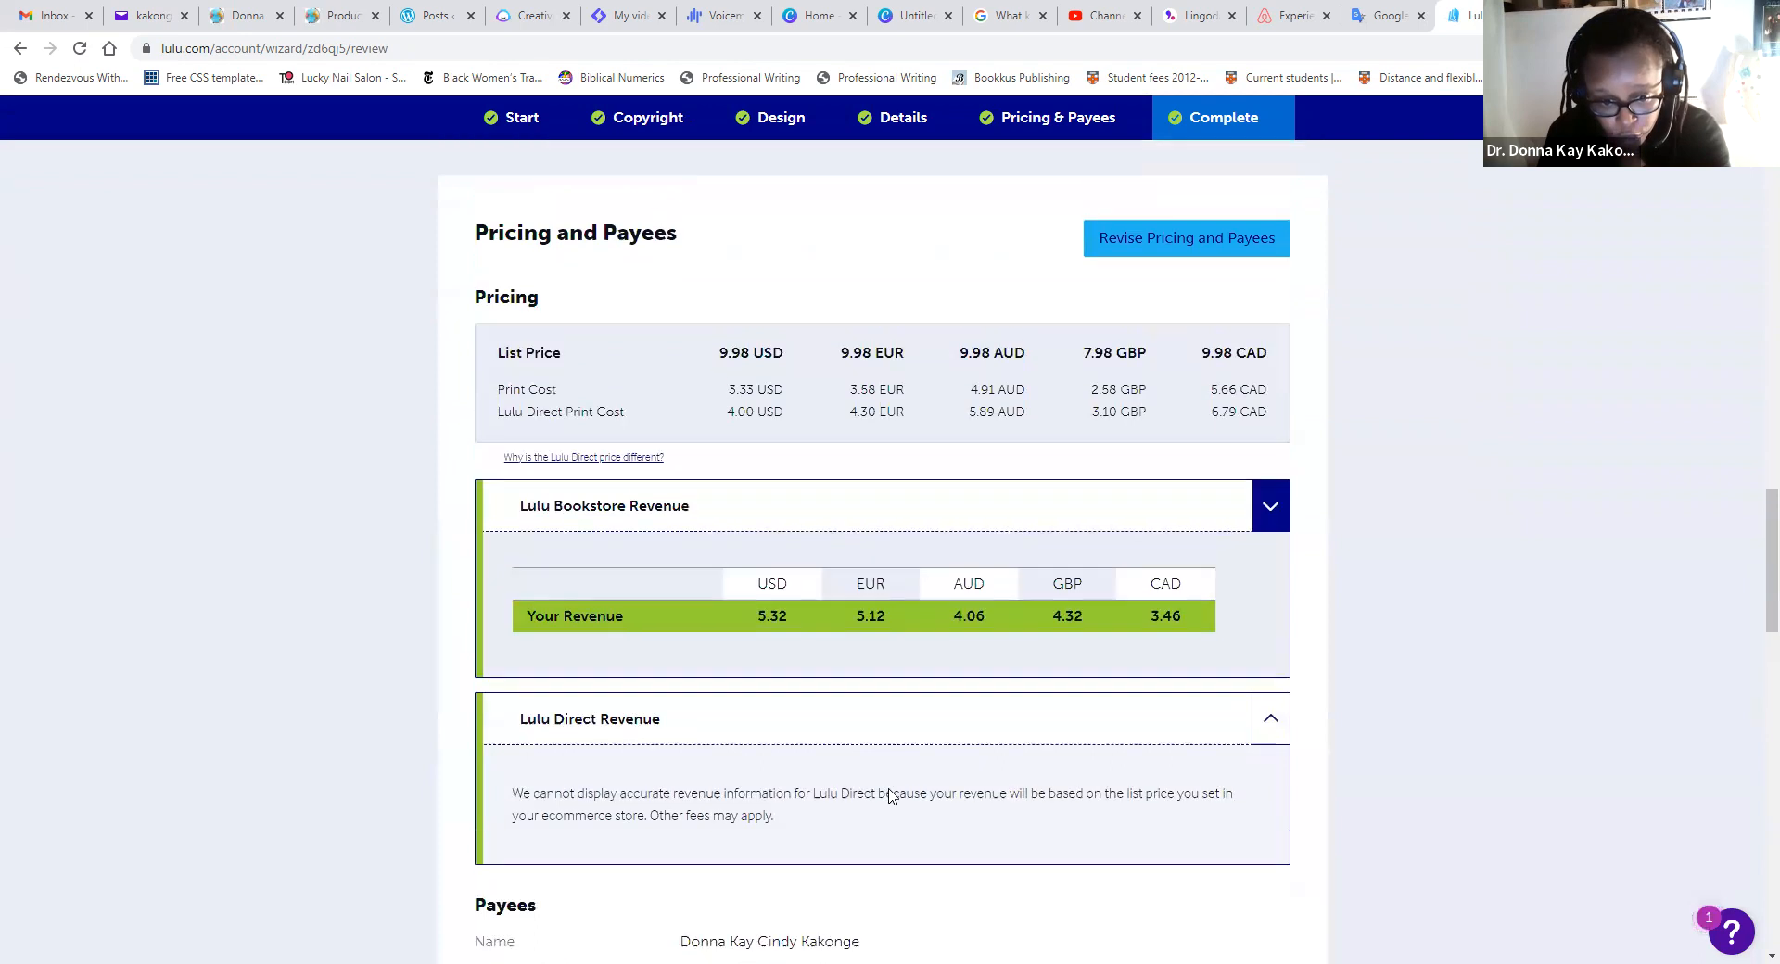
scroll(890, 795, up, 20)
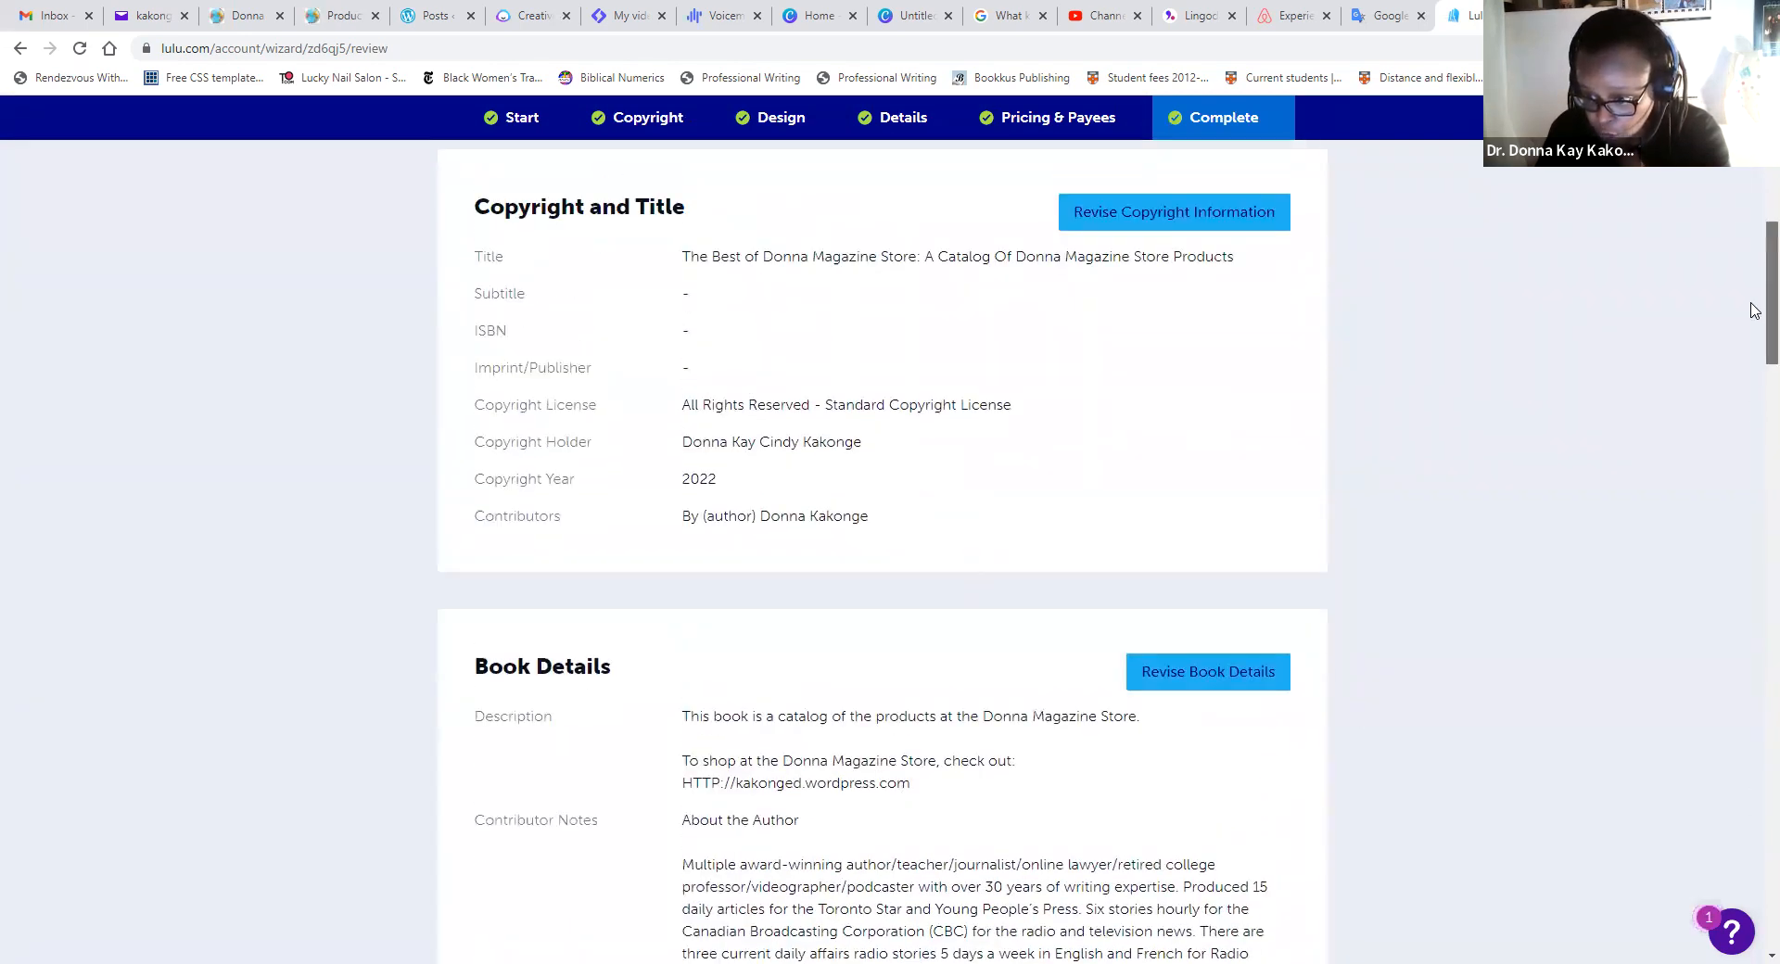
scroll(1755, 279, up, 8)
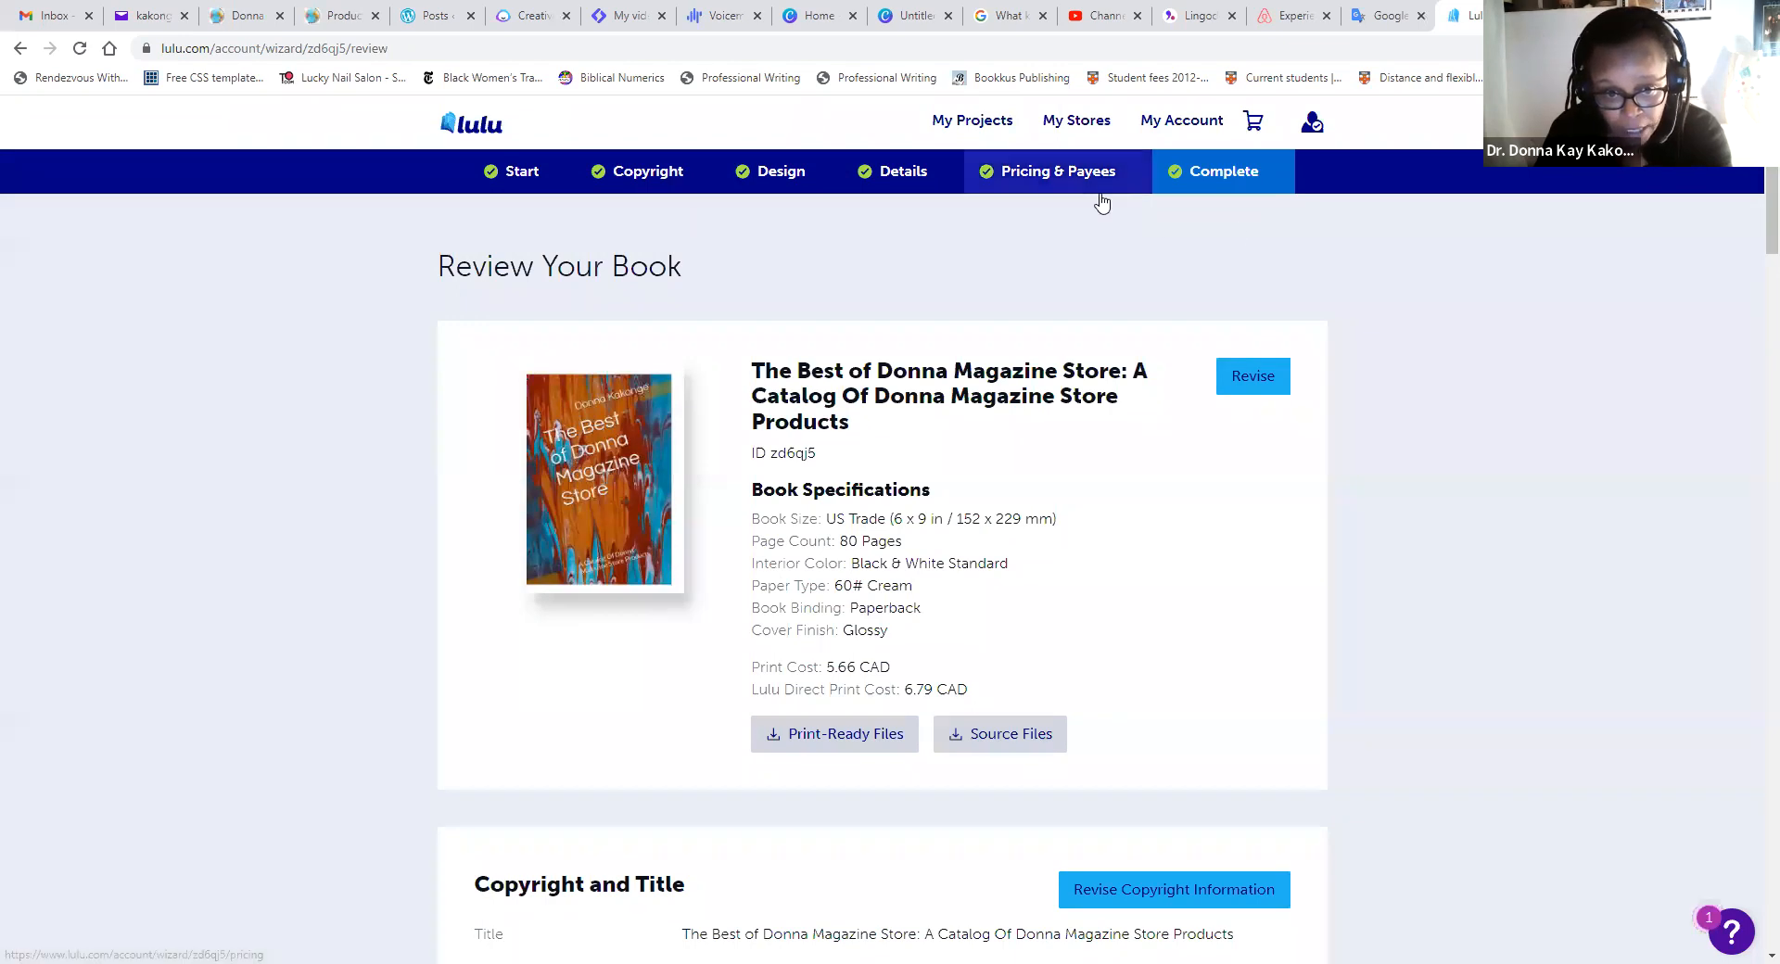
click(1007, 130)
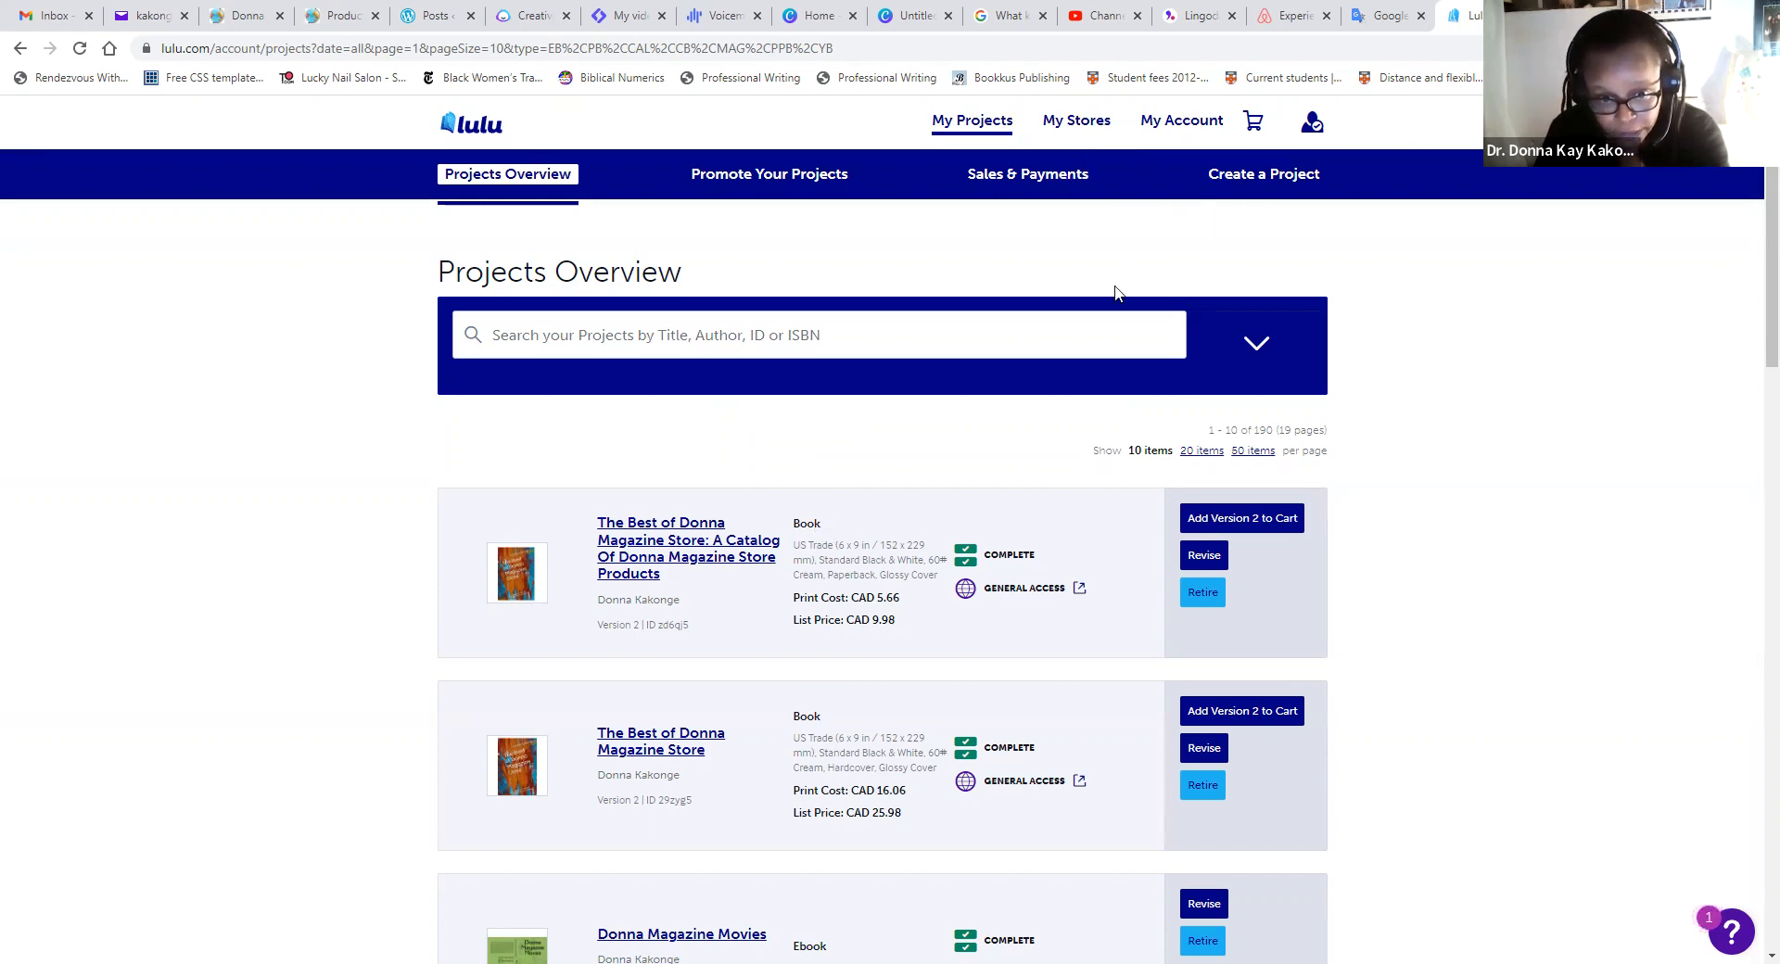
click(1285, 184)
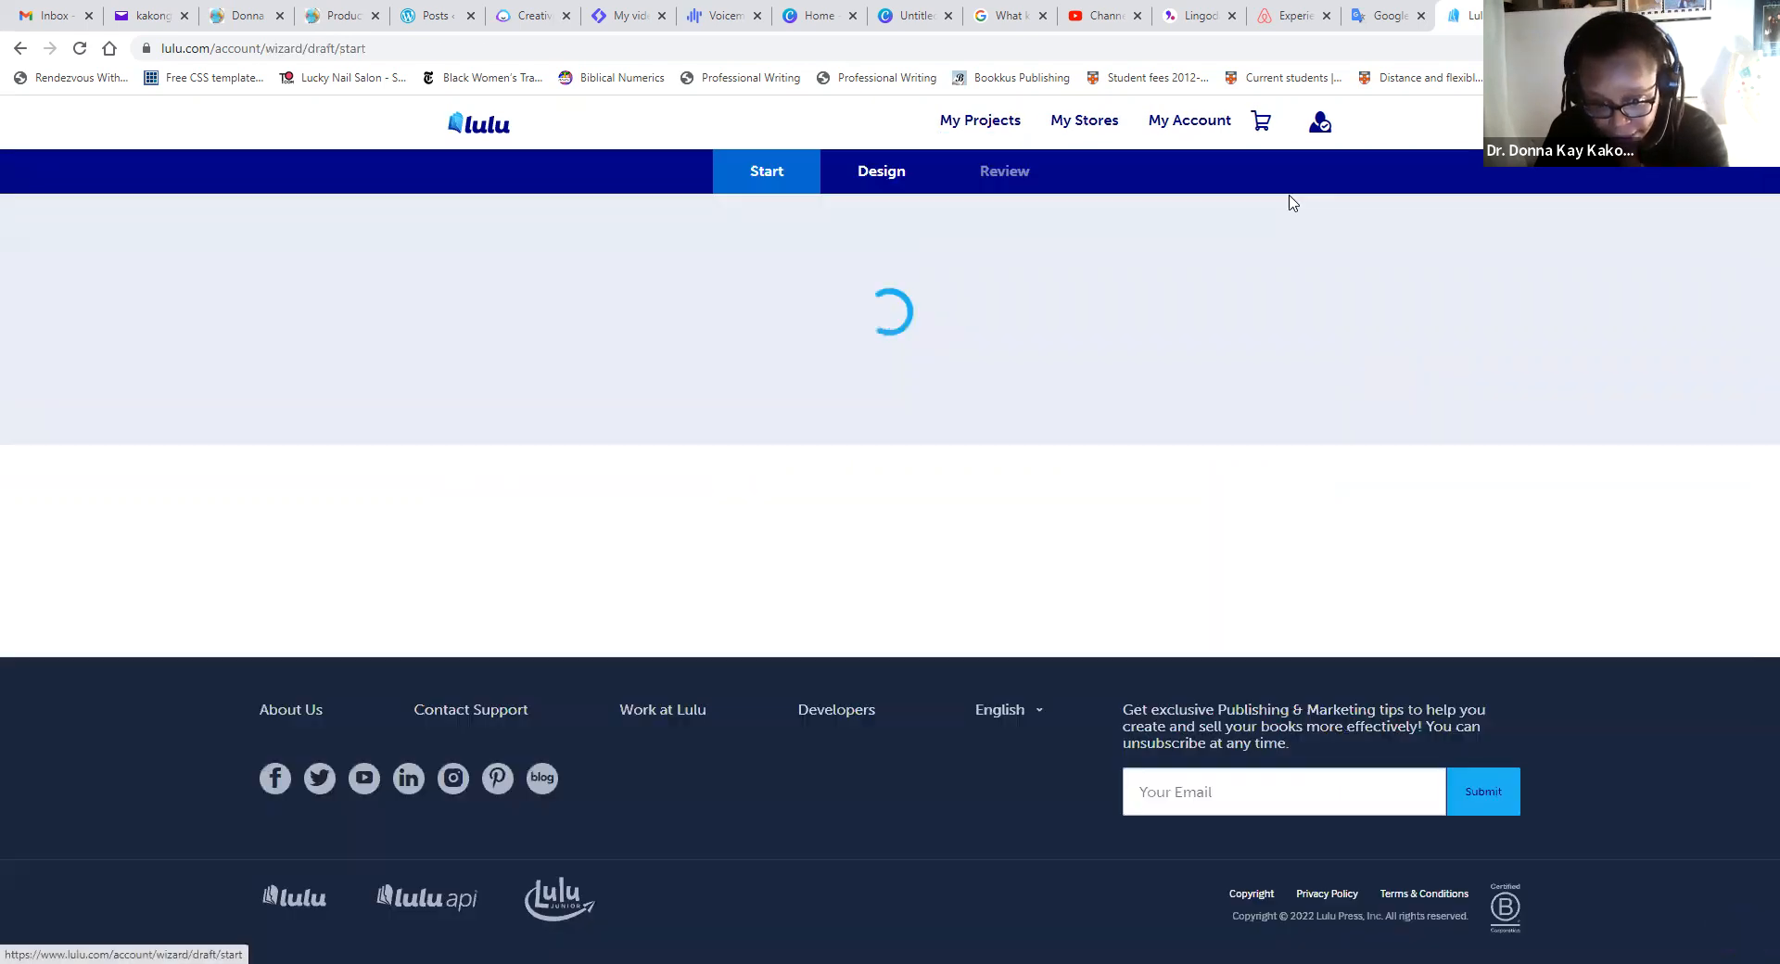
- Choose Ebook as the product type for the new project
scroll(695, 715, down, 6)
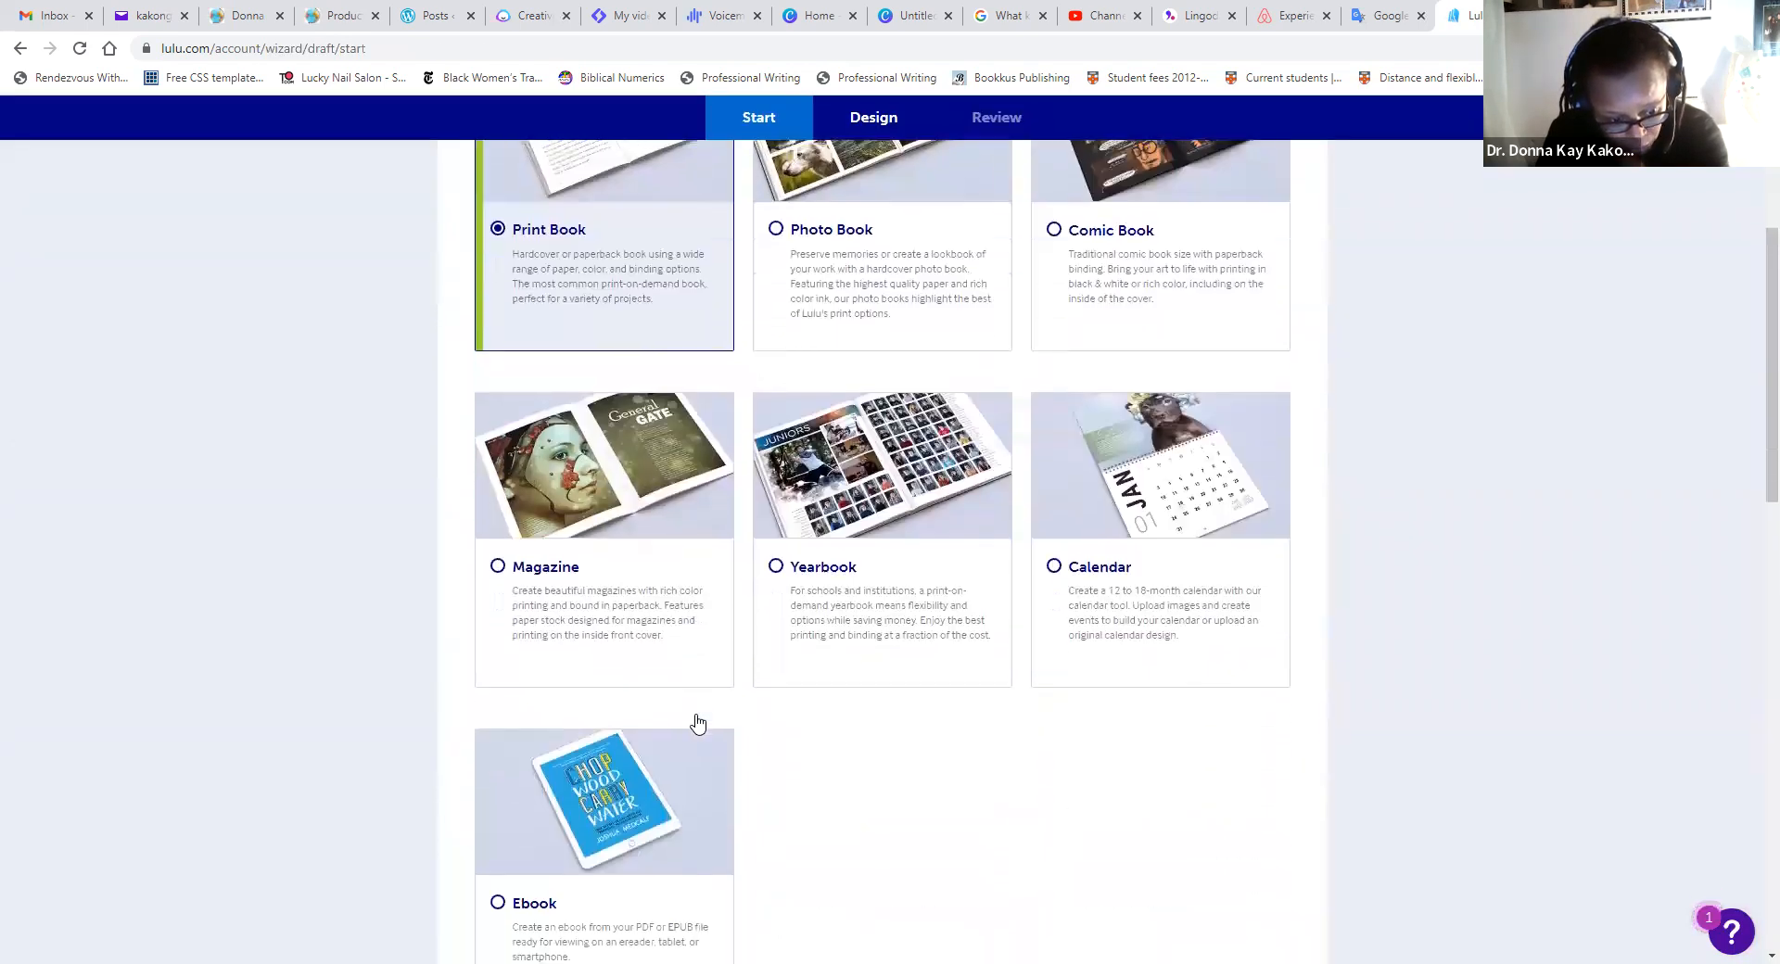
click(498, 719)
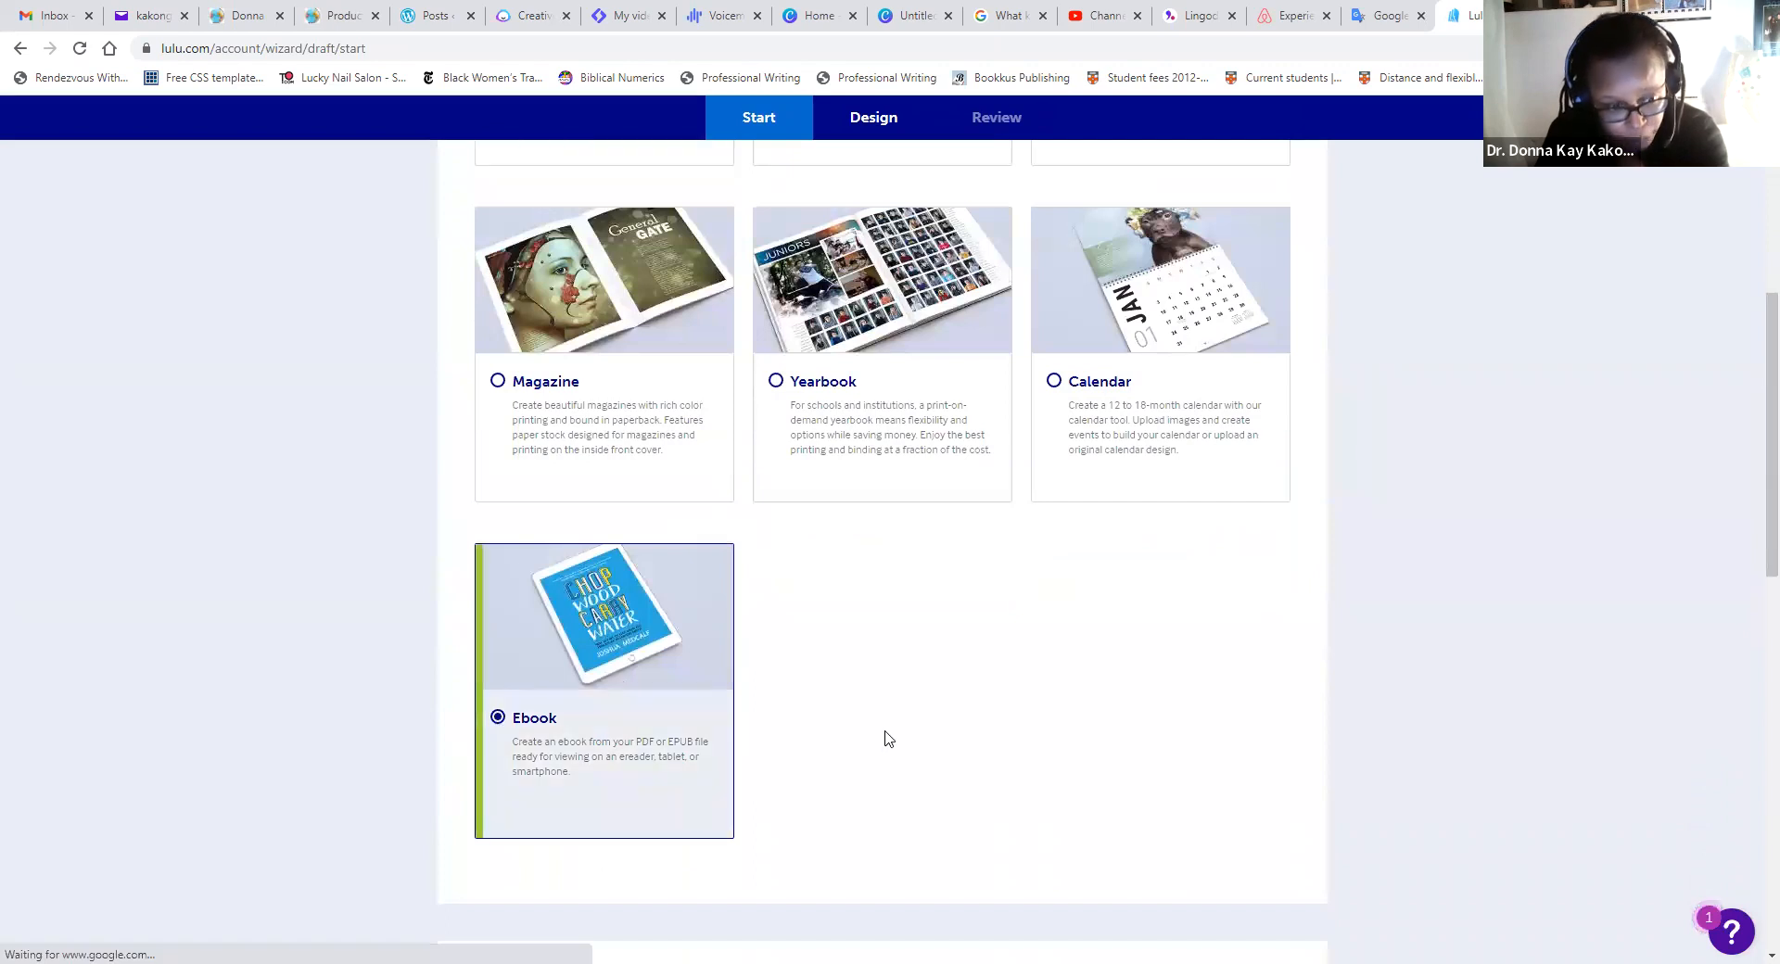
scroll(705, 631, up, 1)
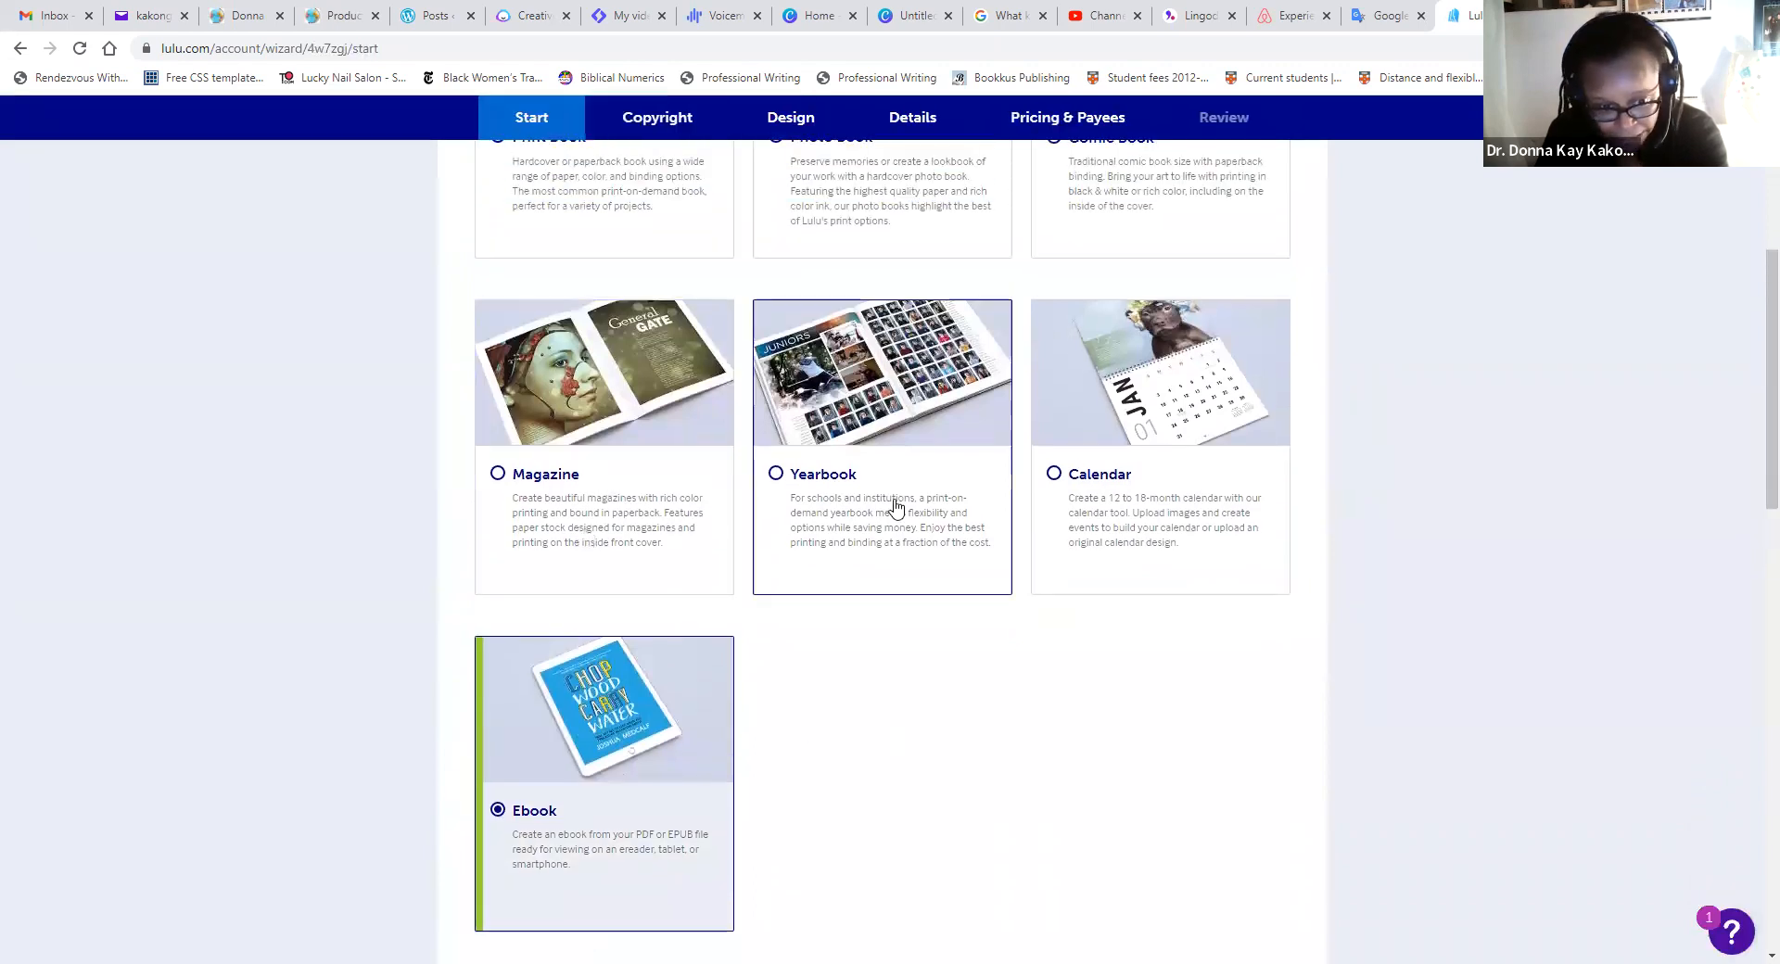
scroll(1032, 633, up, 1)
scroll(1033, 633, up, 3)
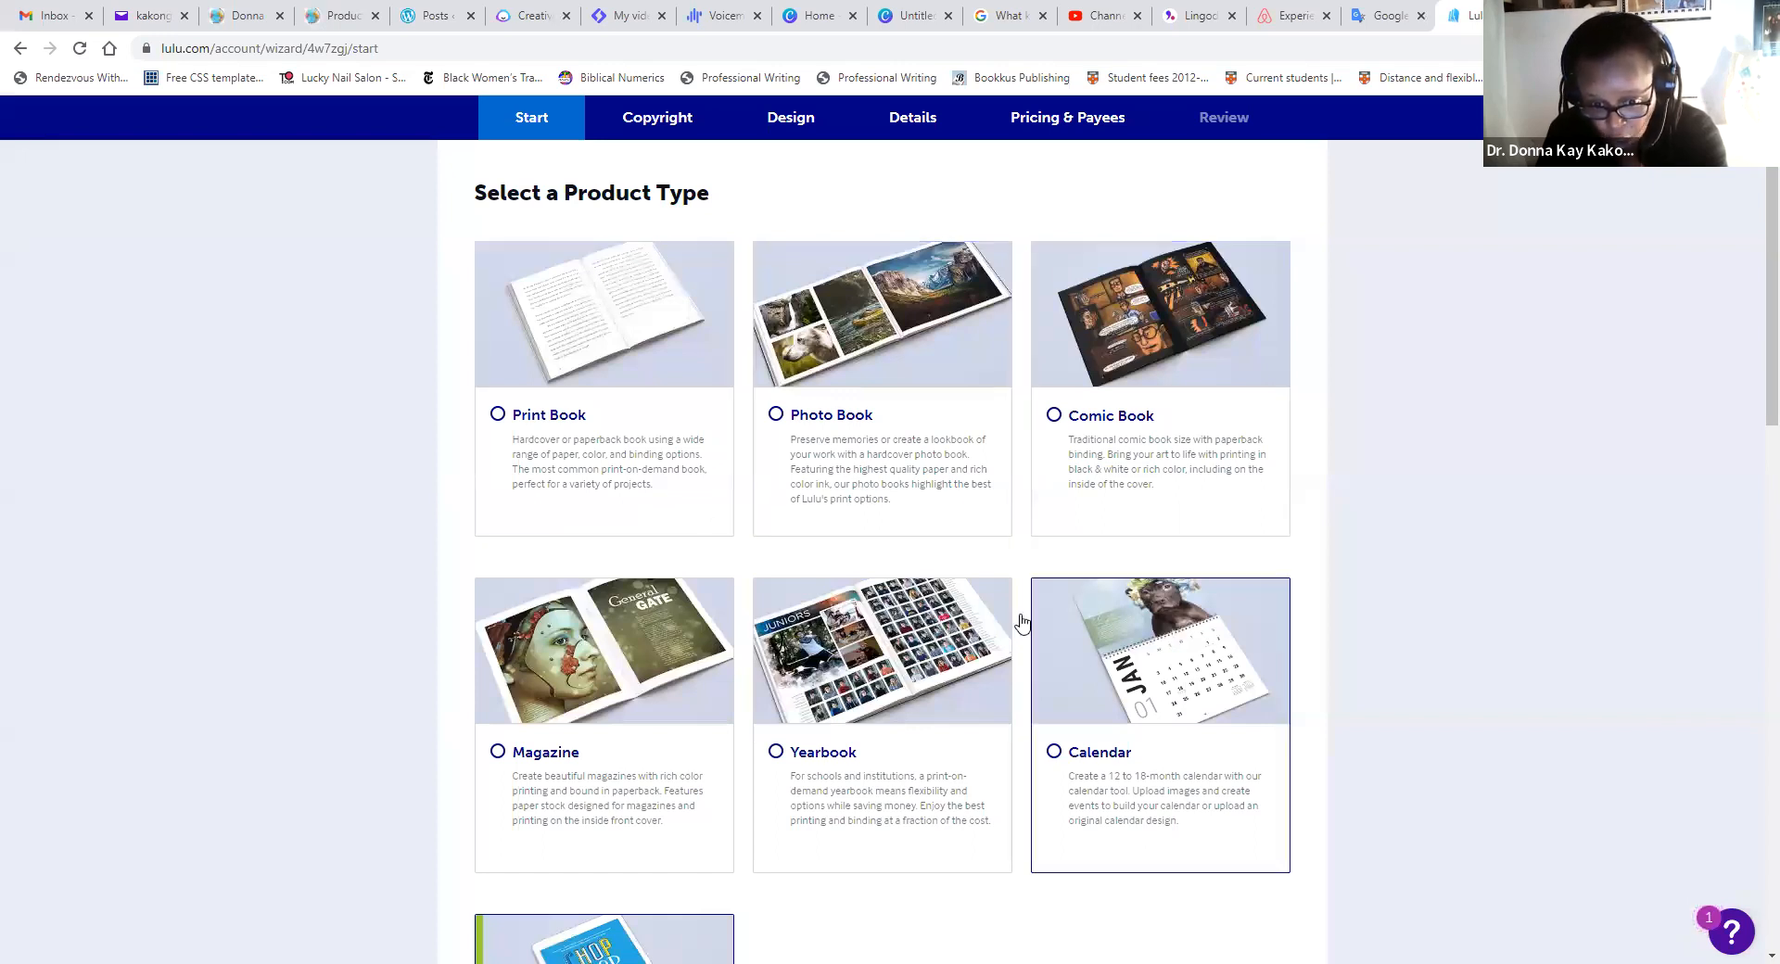
- Set the ebook's project title to "The Best of Donna Magazine Store: A Catalog Of Donna Magazine Store Products"
scroll(820, 721, down, 5)
scroll(799, 752, down, 6)
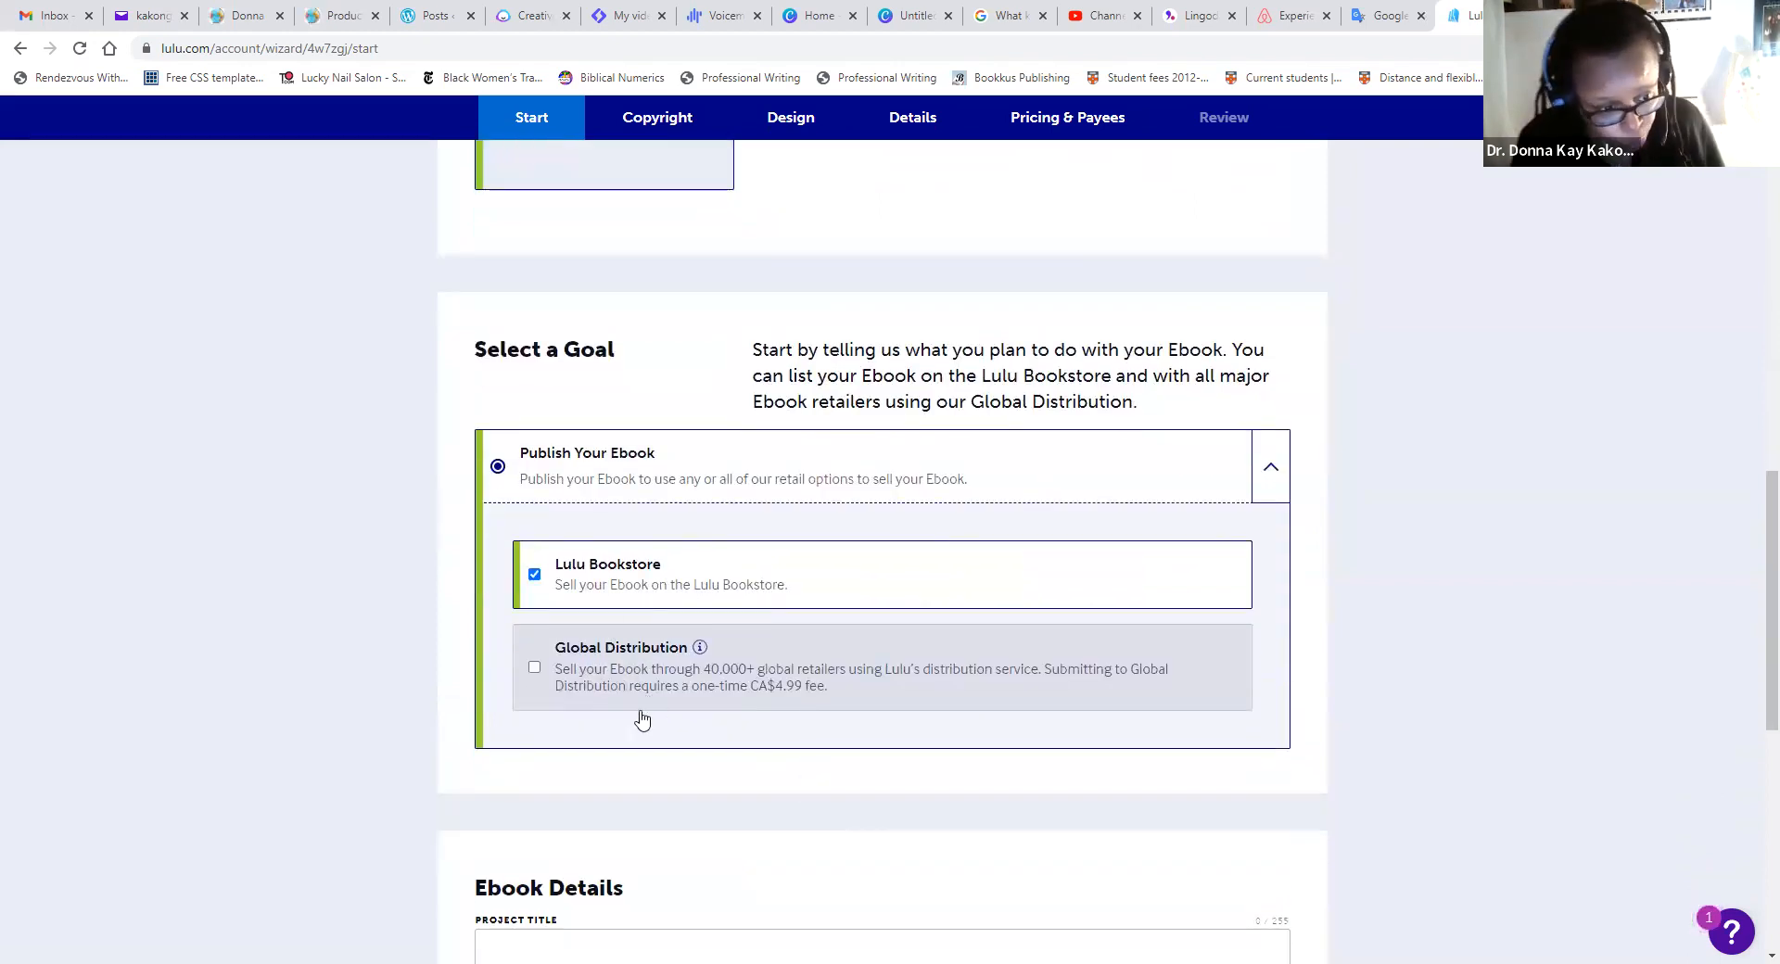
scroll(642, 719, down, 3)
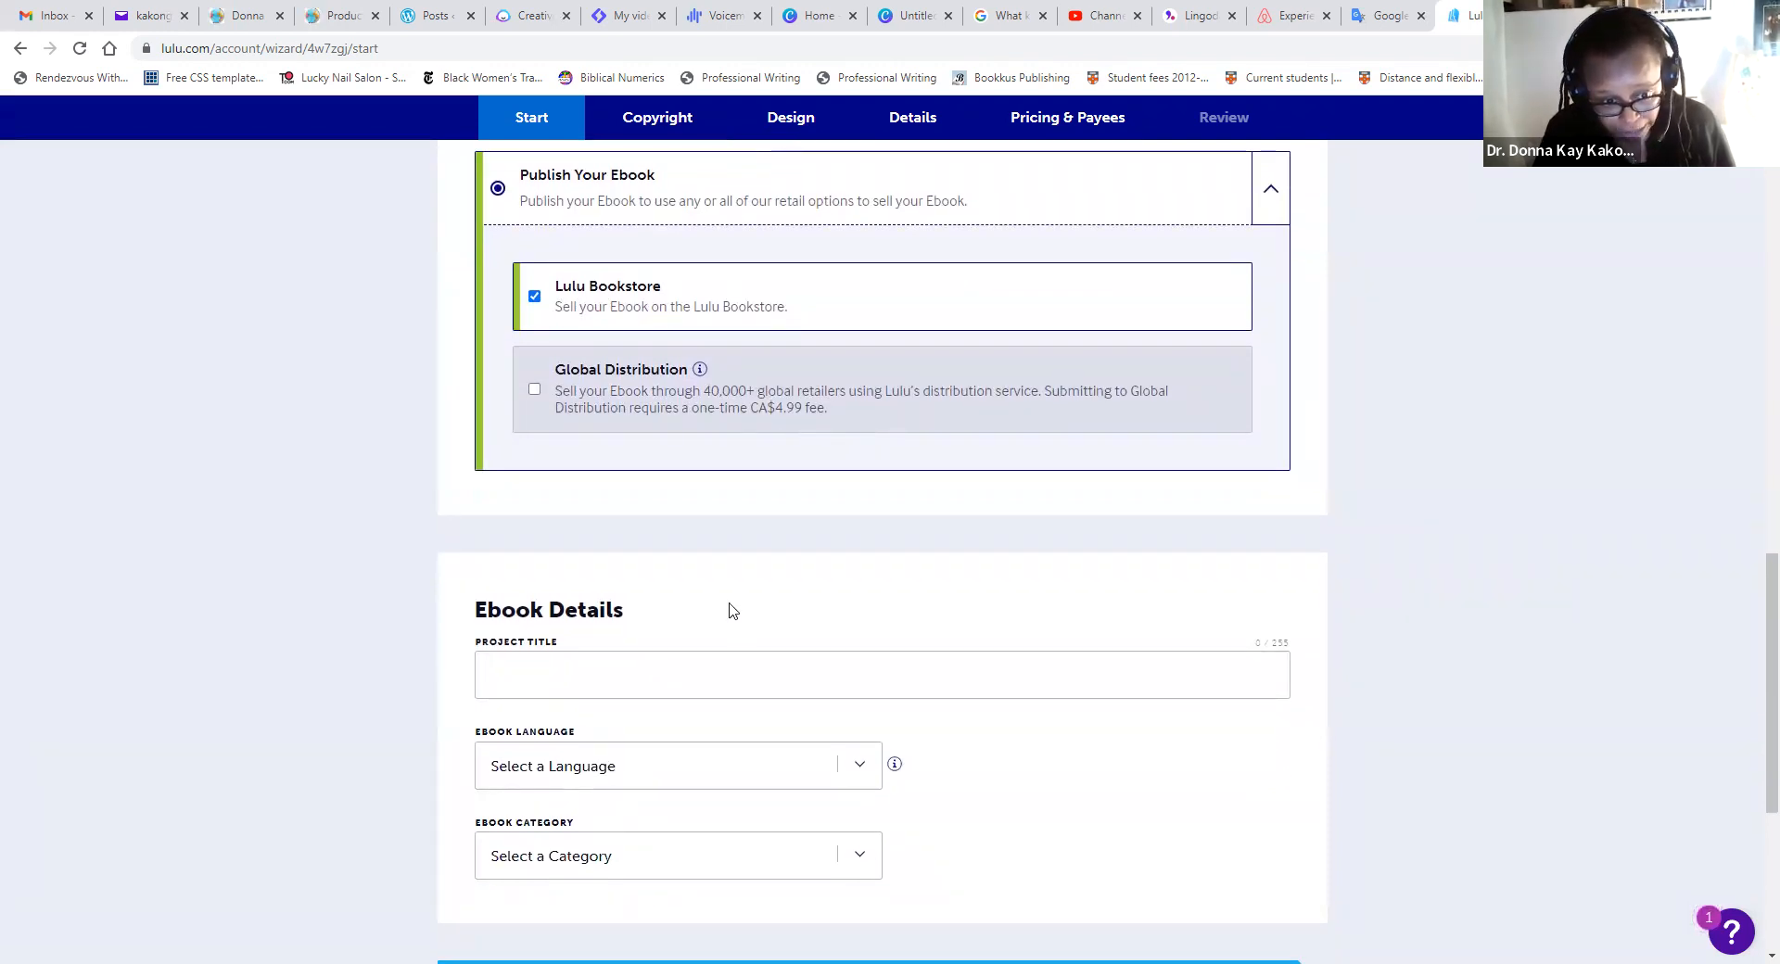
scroll(729, 610, down, 1)
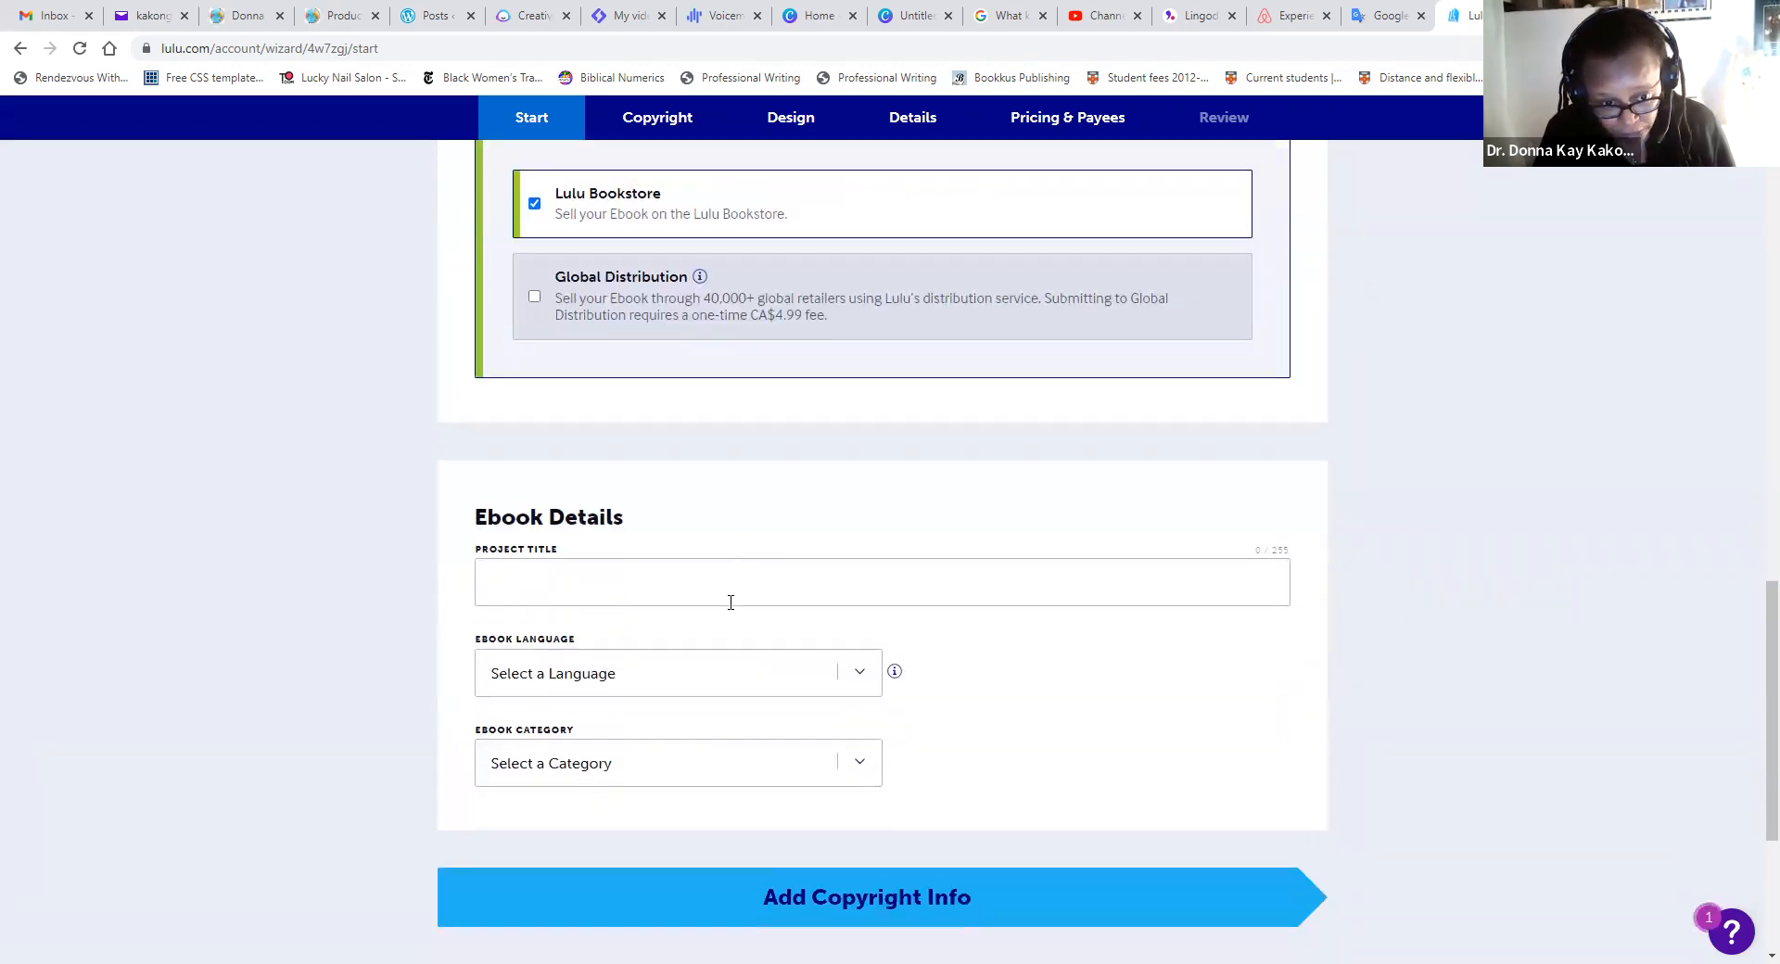
click(572, 584)
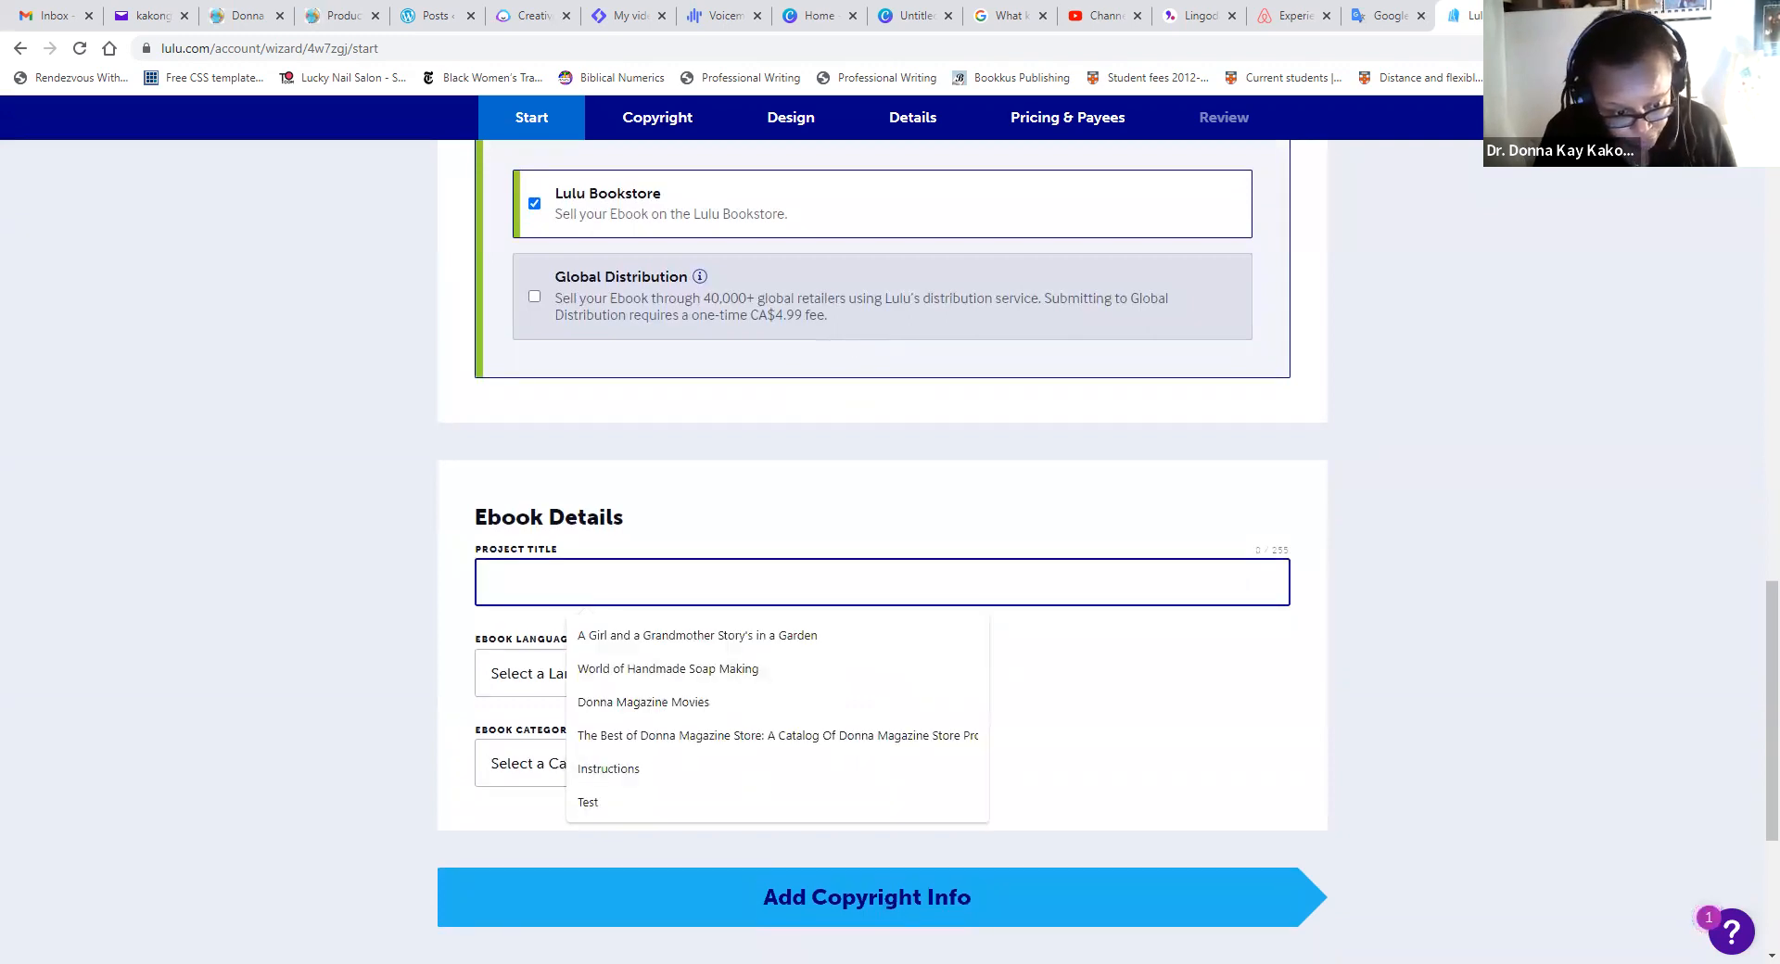
click(959, 739)
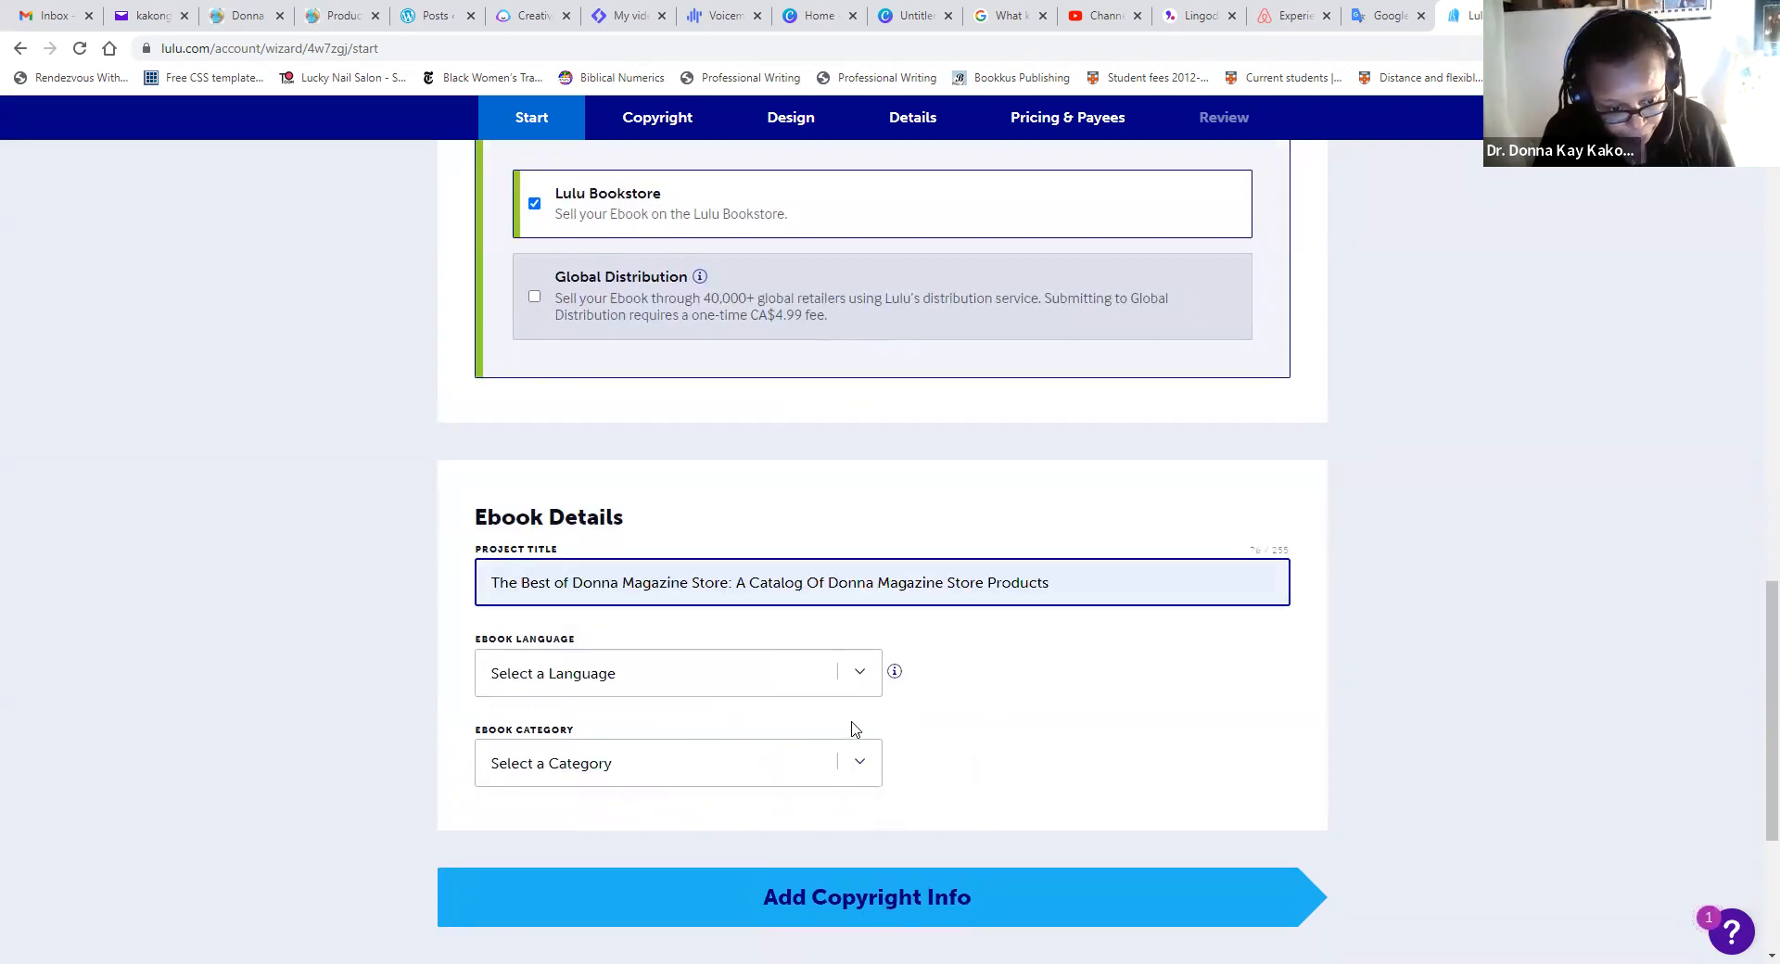
- Set the ebook language to English
click(860, 687)
scroll(733, 521, down, 15)
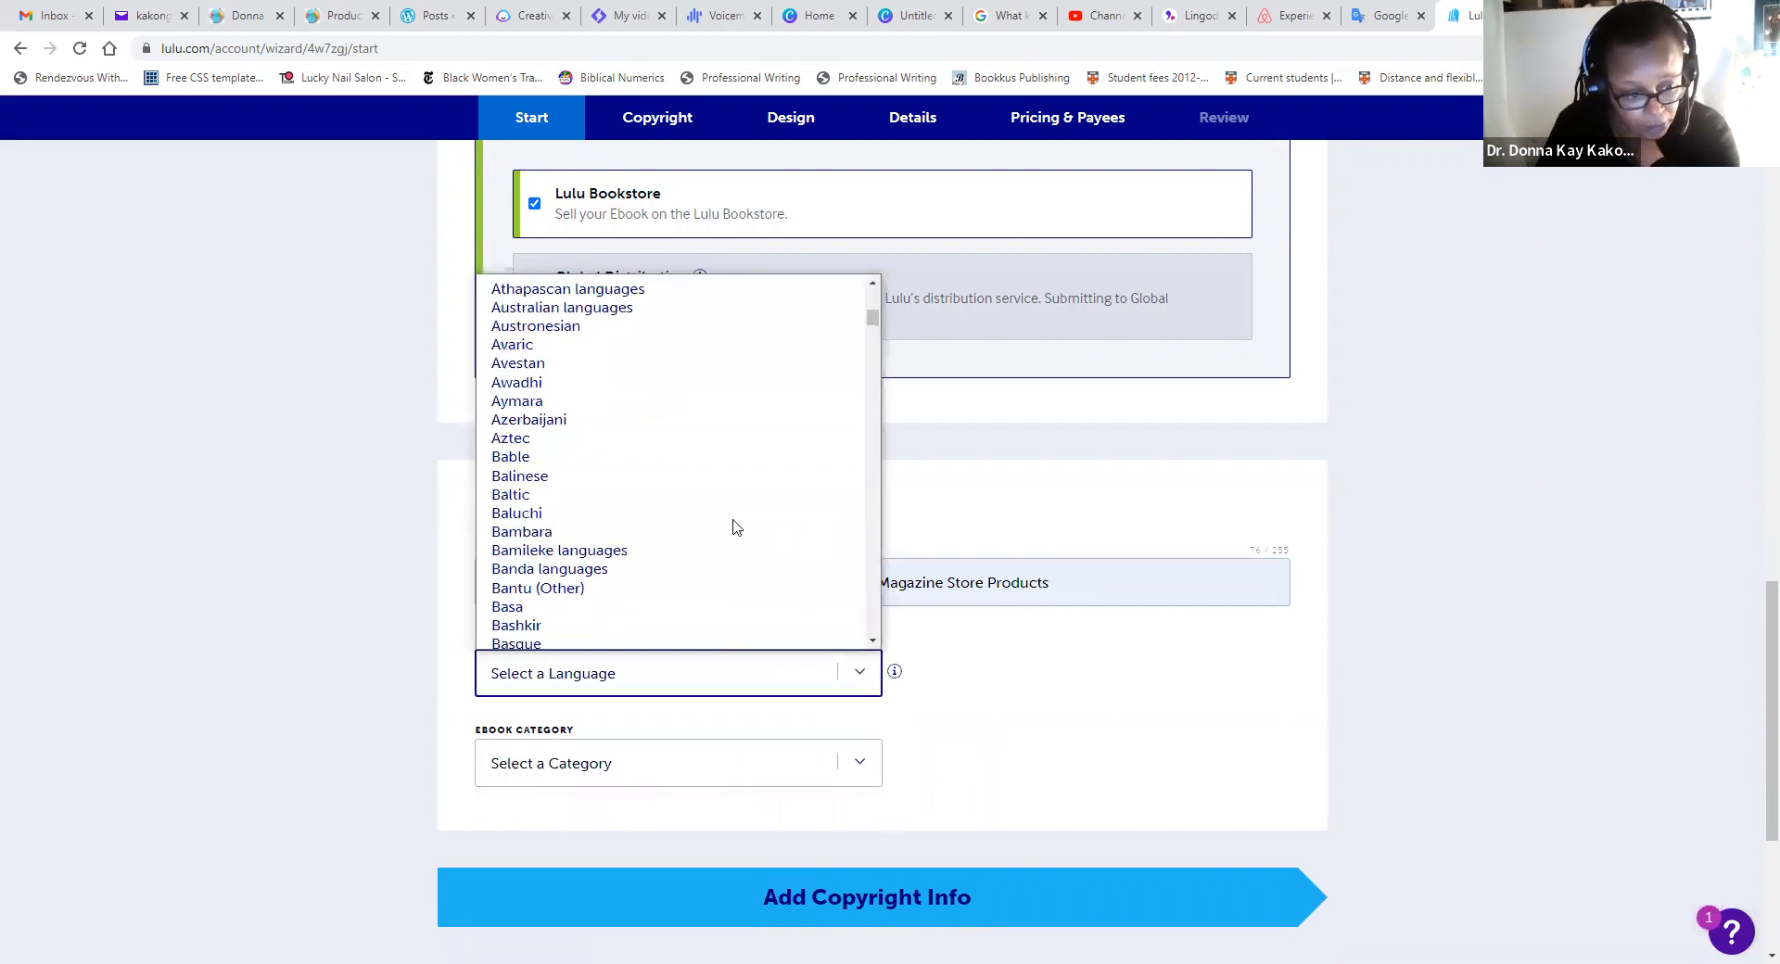
scroll(733, 527, down, 10)
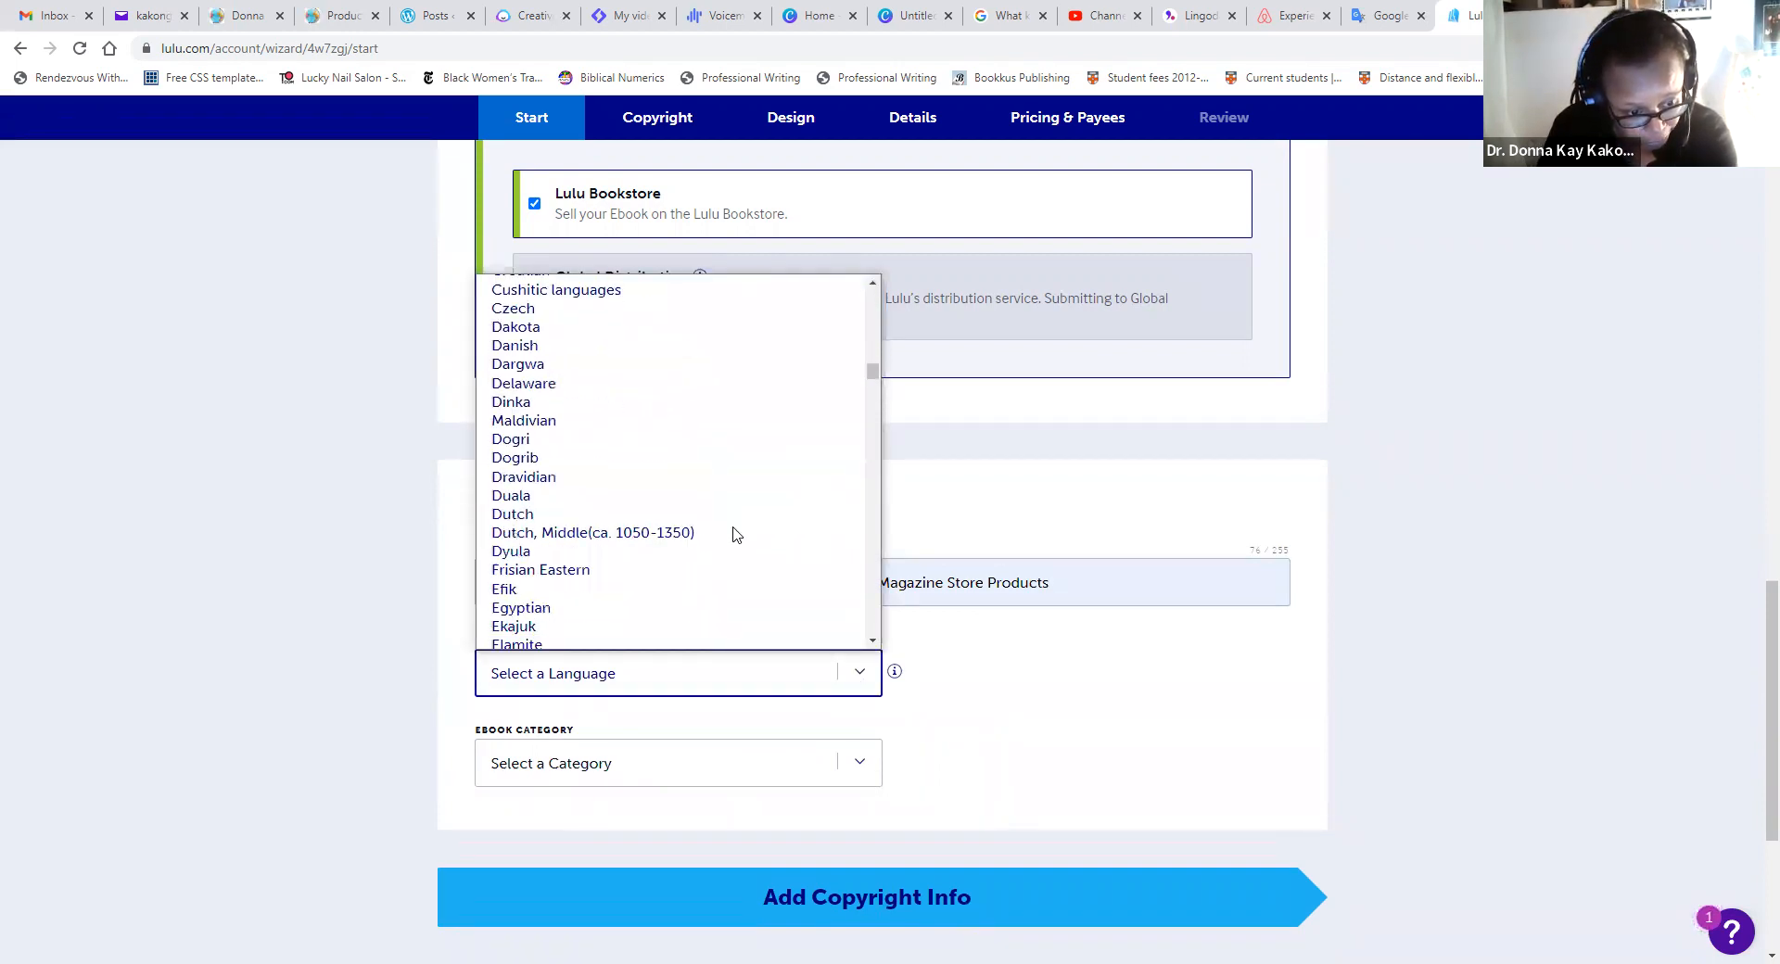
scroll(735, 534, up, 6)
scroll(735, 556, down, 3)
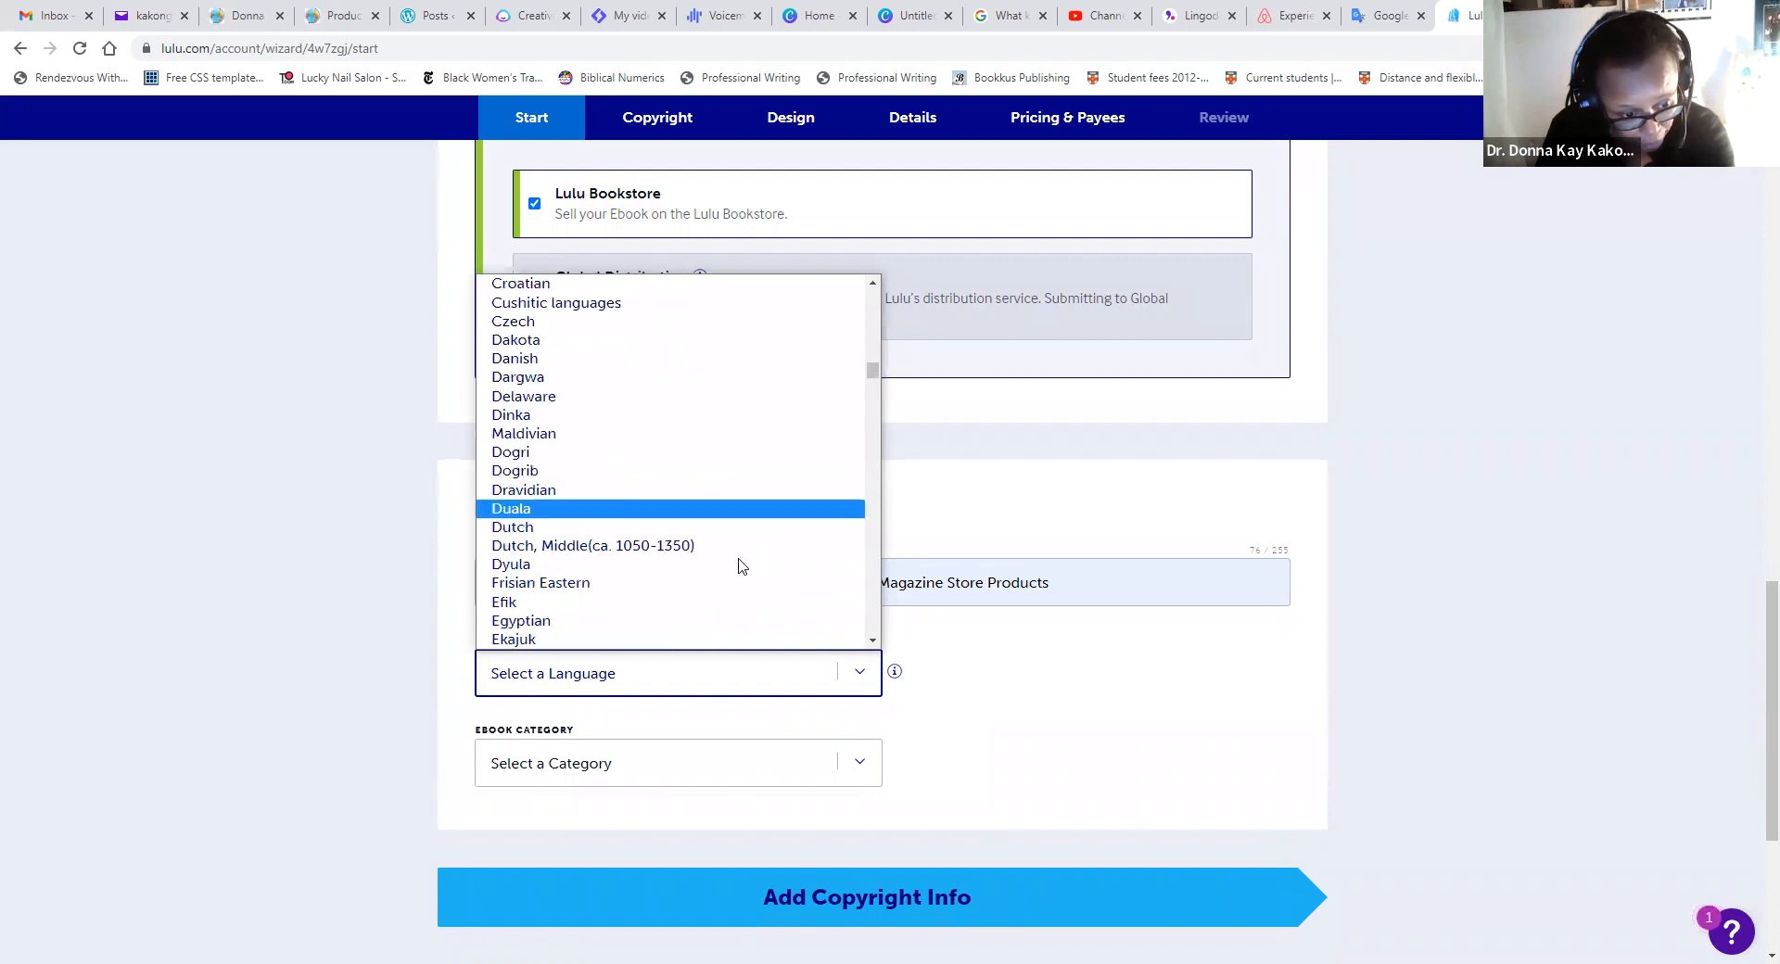
scroll(733, 584, down, 3)
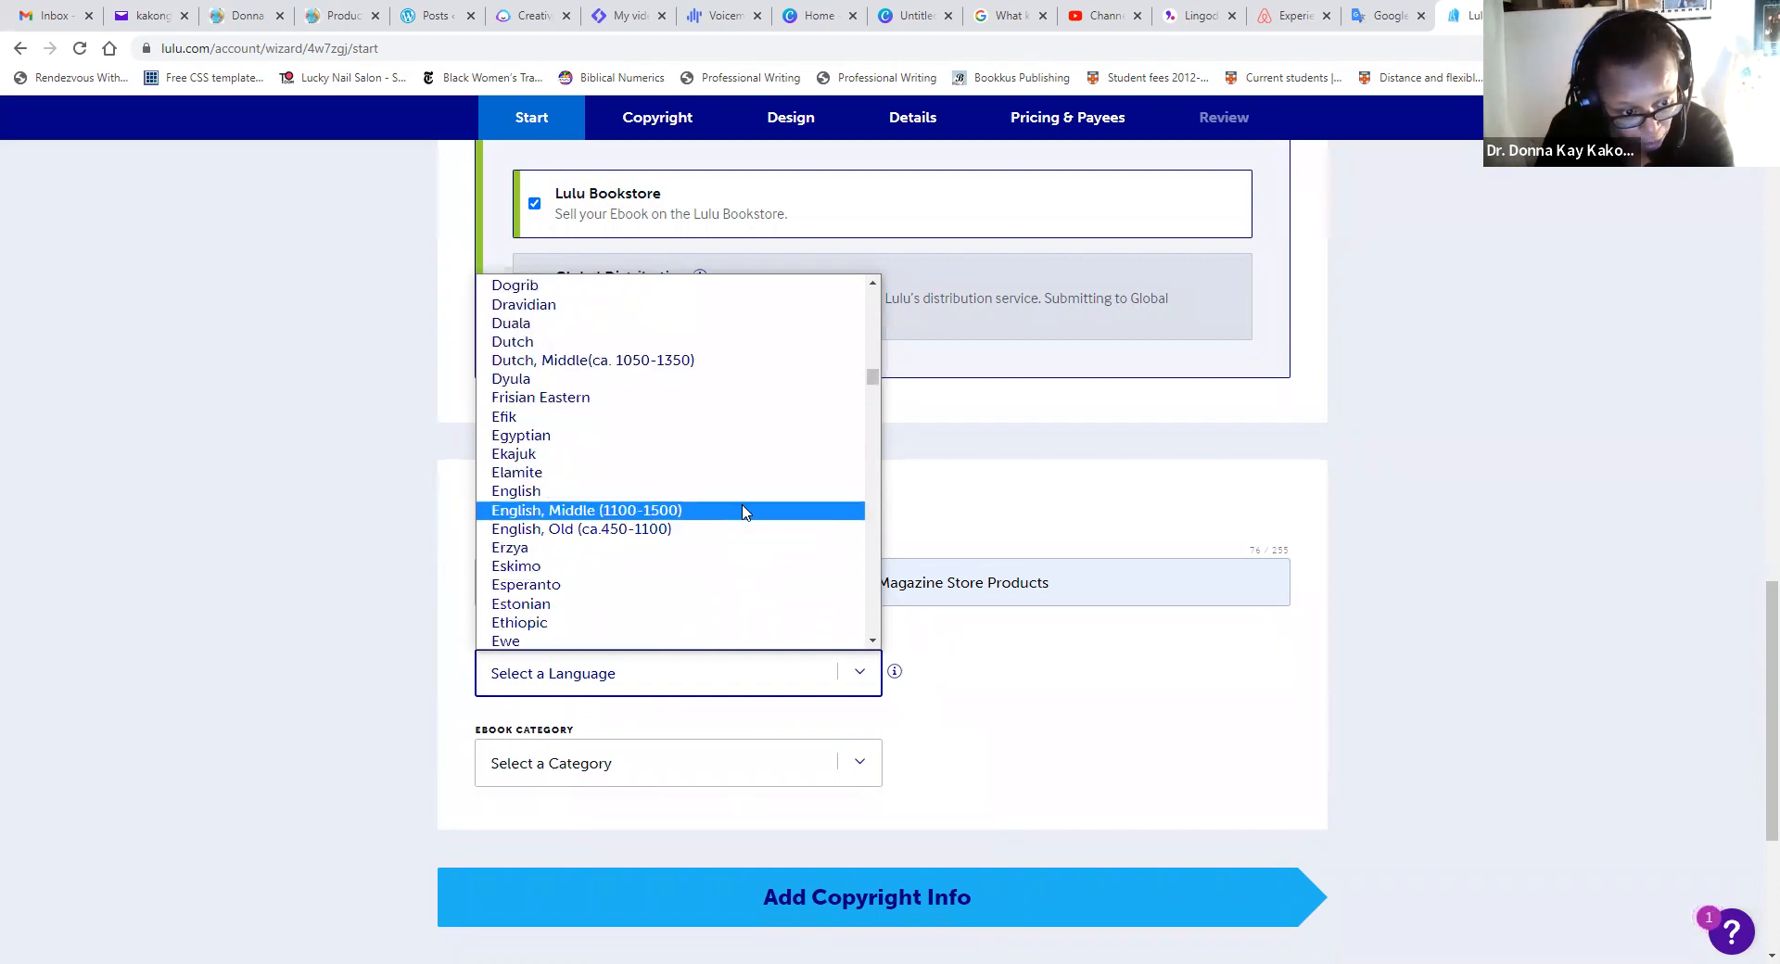
click(761, 501)
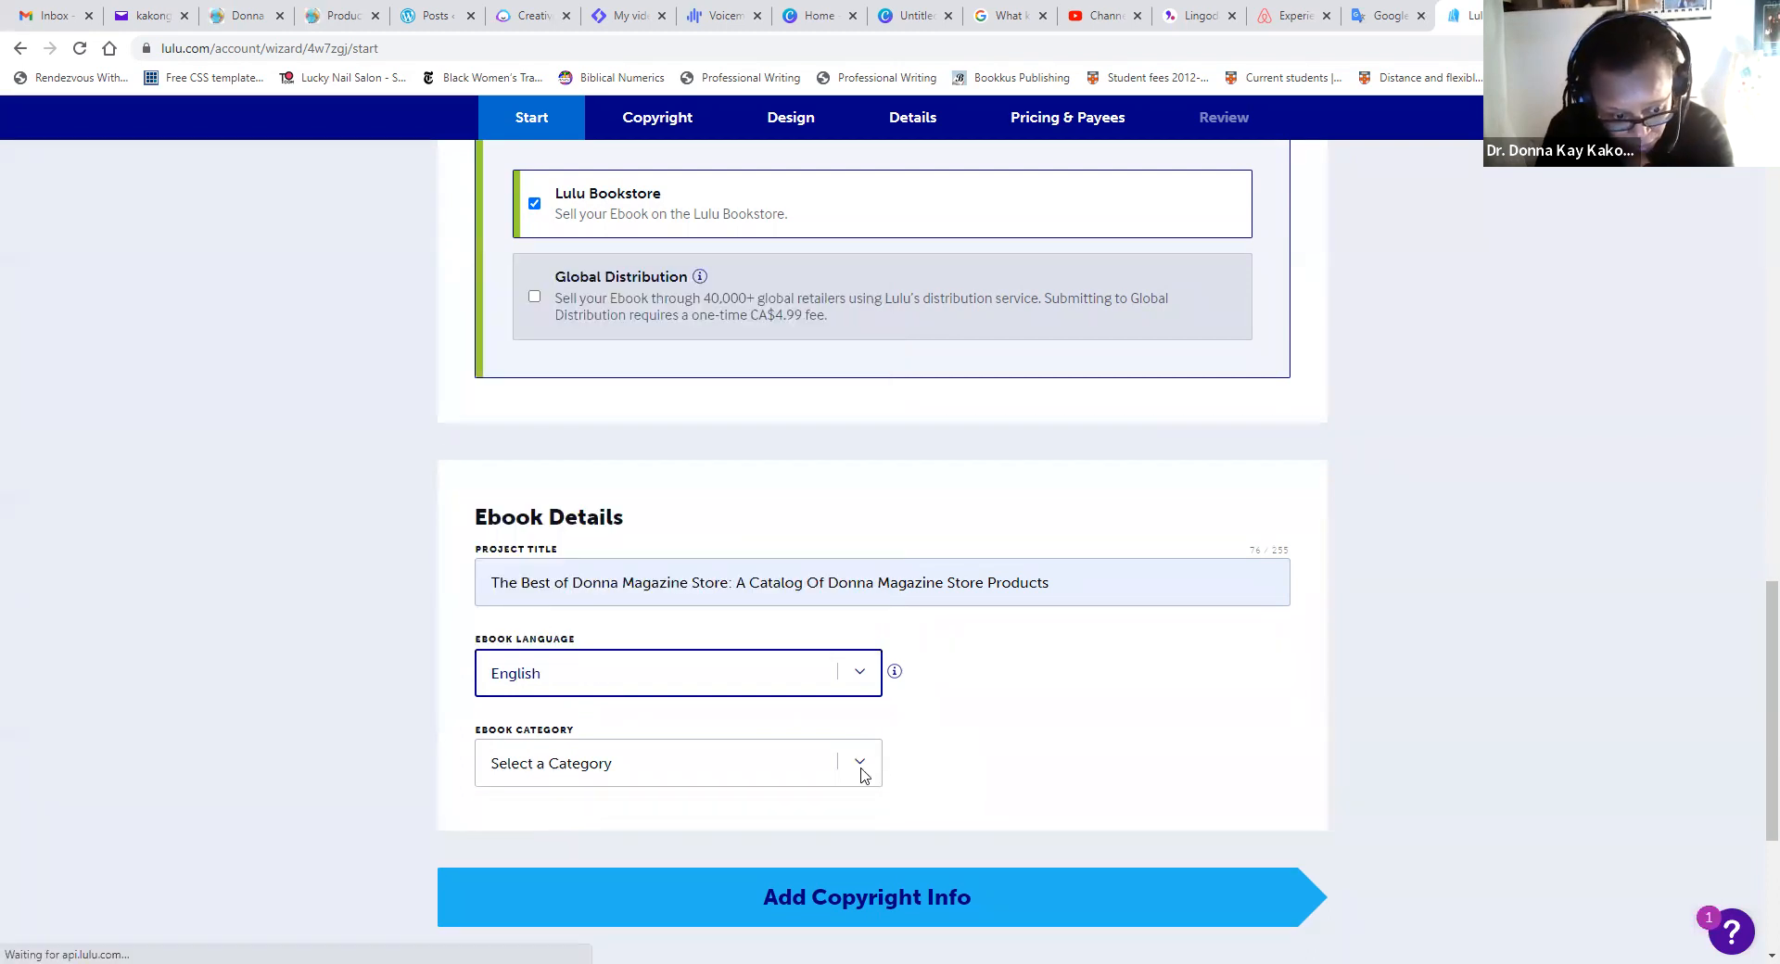
- Set the ebook category to Entertainment and continue to the copyright information
click(854, 766)
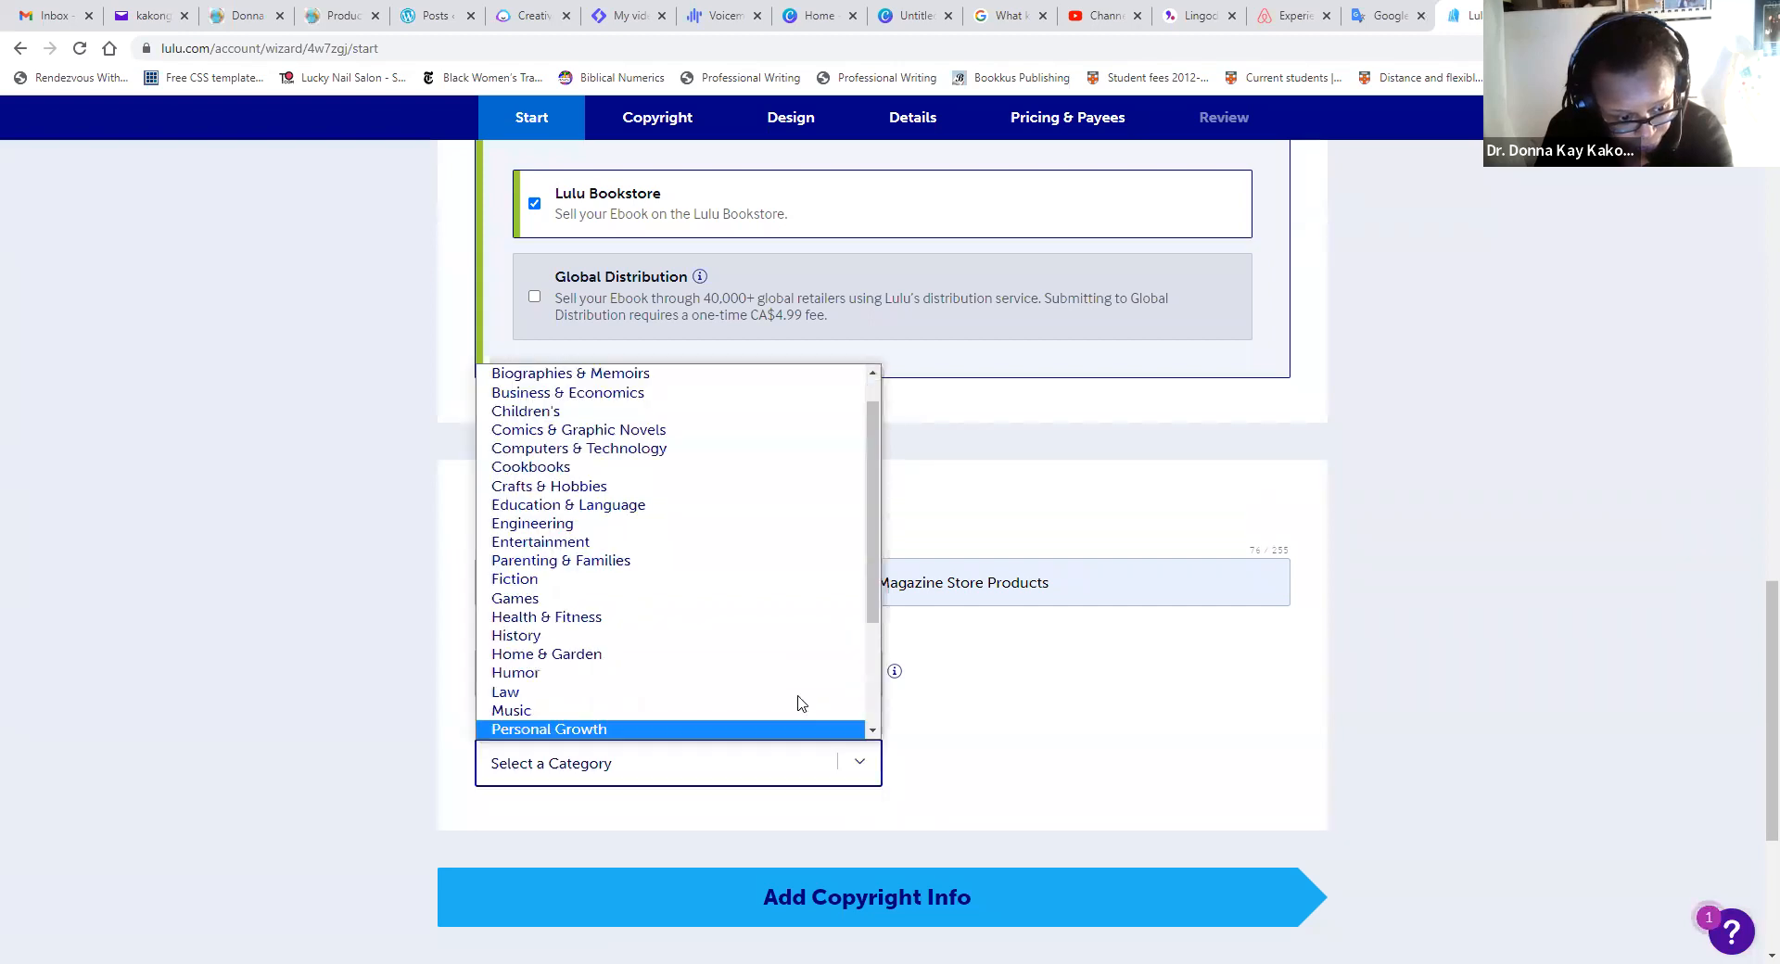
click(805, 551)
scroll(807, 742, down, 2)
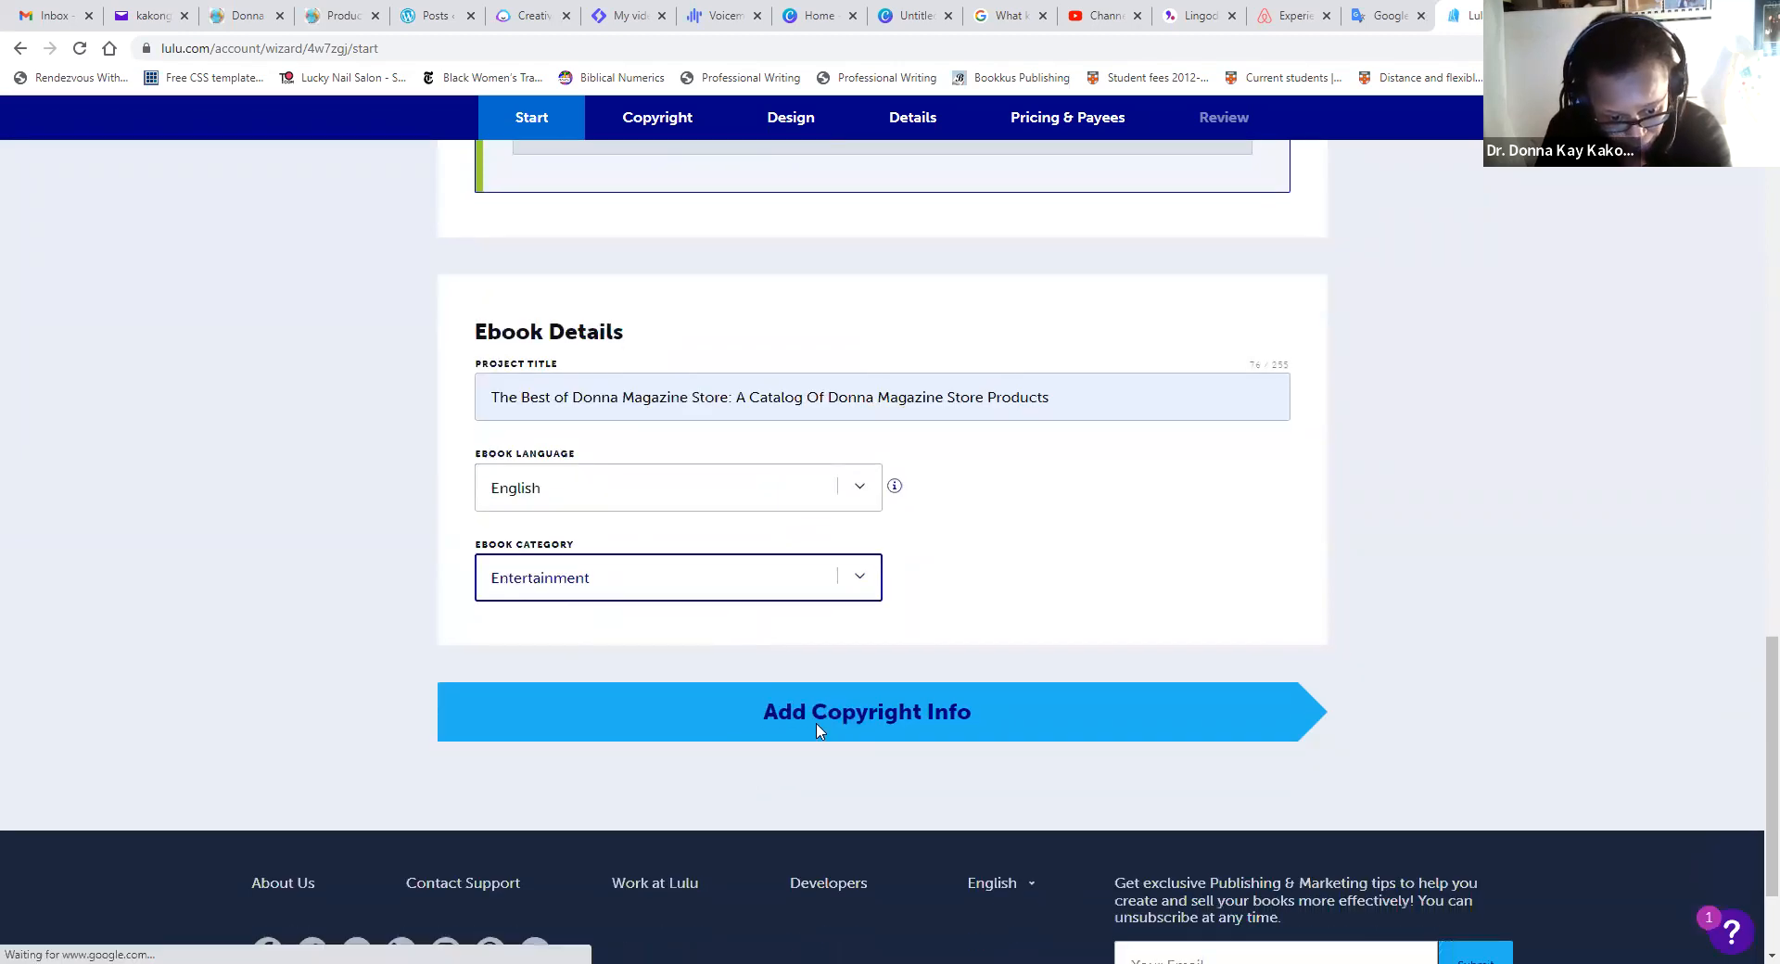
click(819, 732)
- Move "A Catalog Of Donna Magazine Store Products" out of the ebook's title and into its subtitle
click(641, 608)
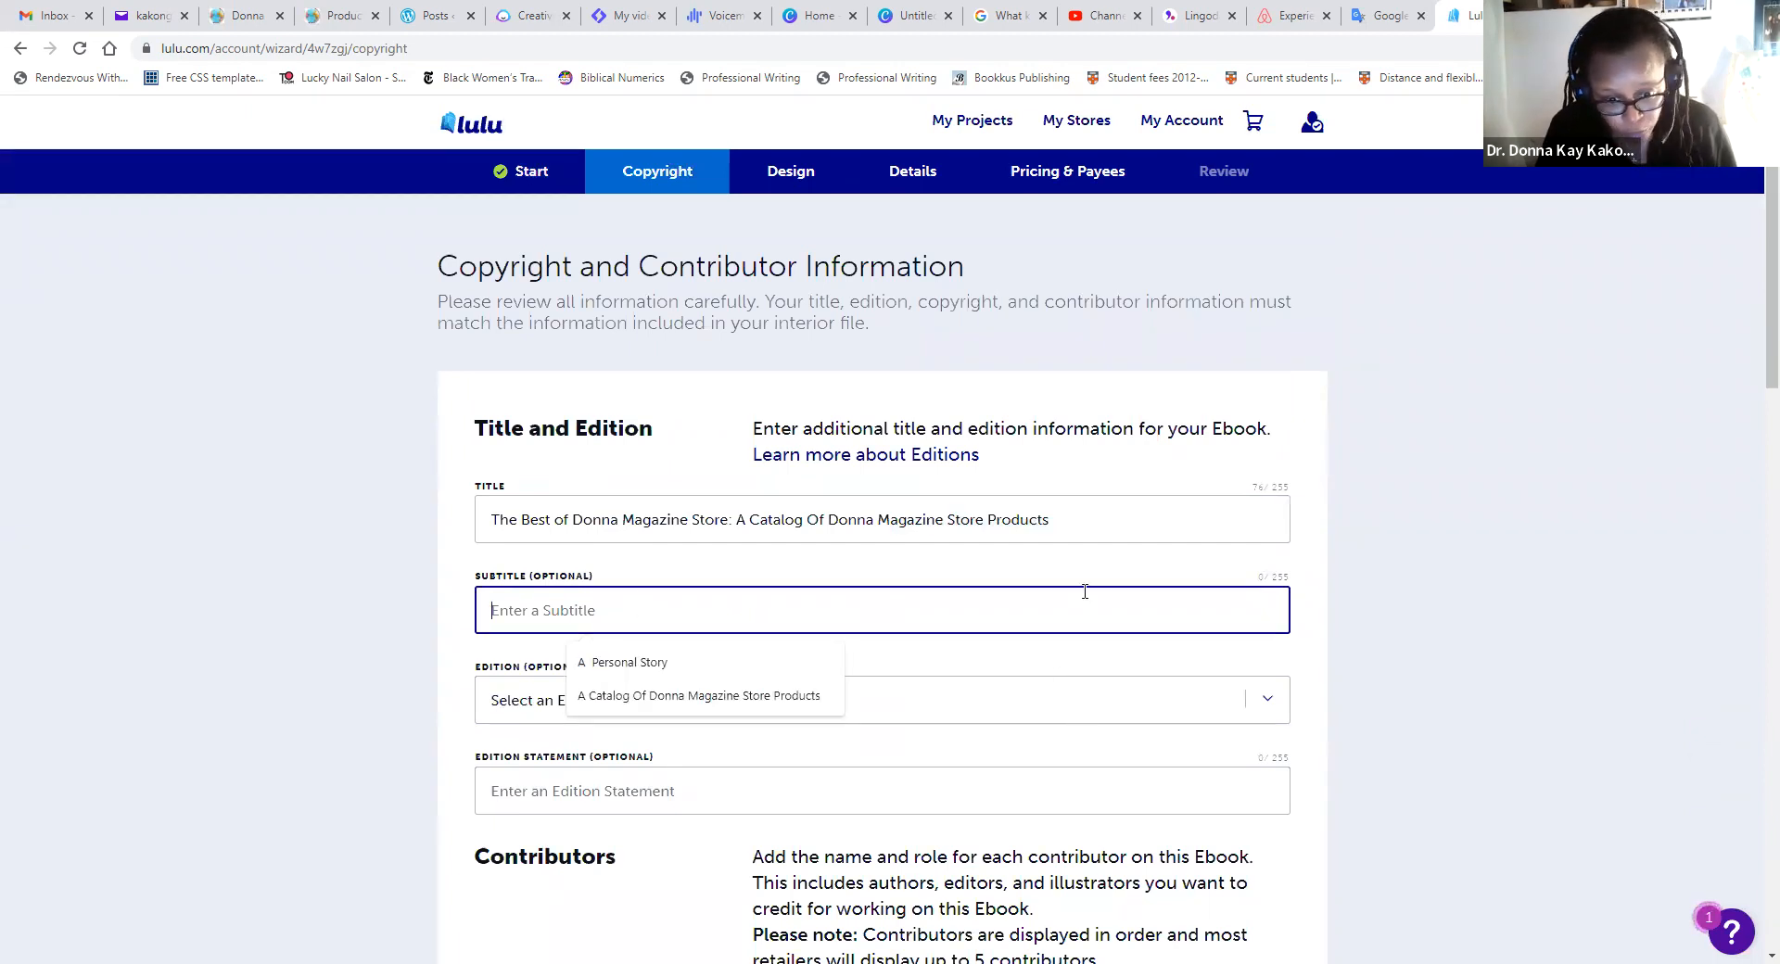
drag(1057, 520, 739, 521)
key(ctrl+c)
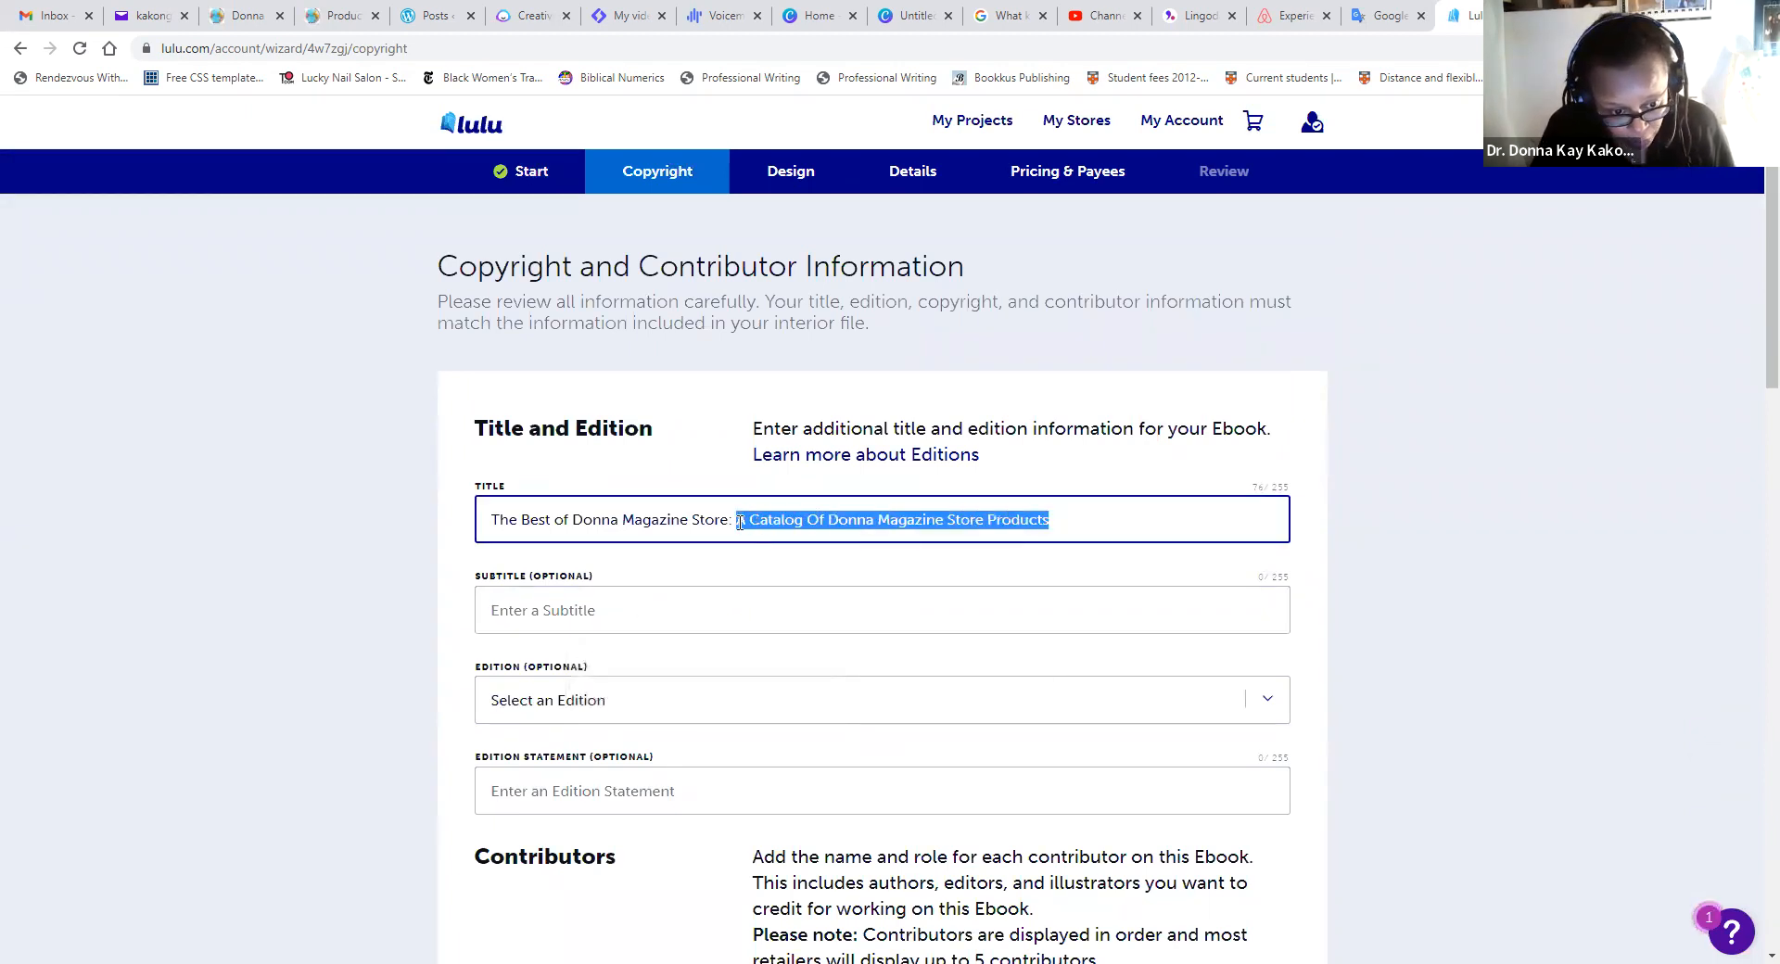
key(BackSpace)
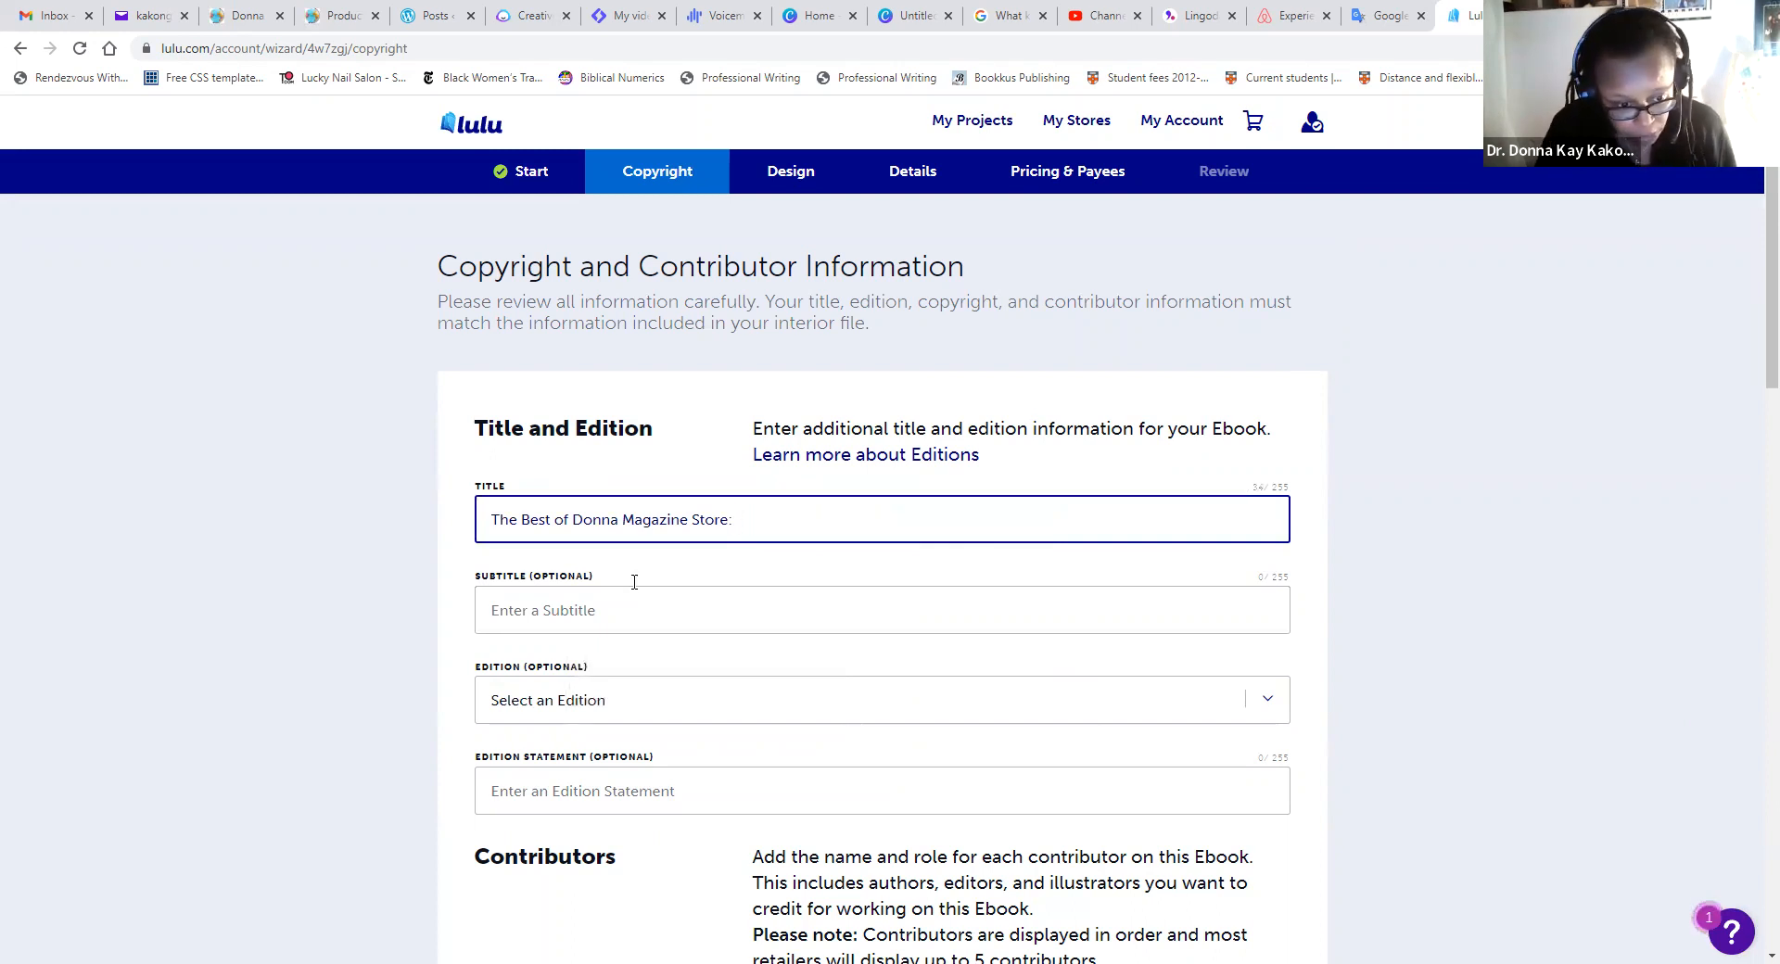
click(617, 608)
key(ctrl+v)
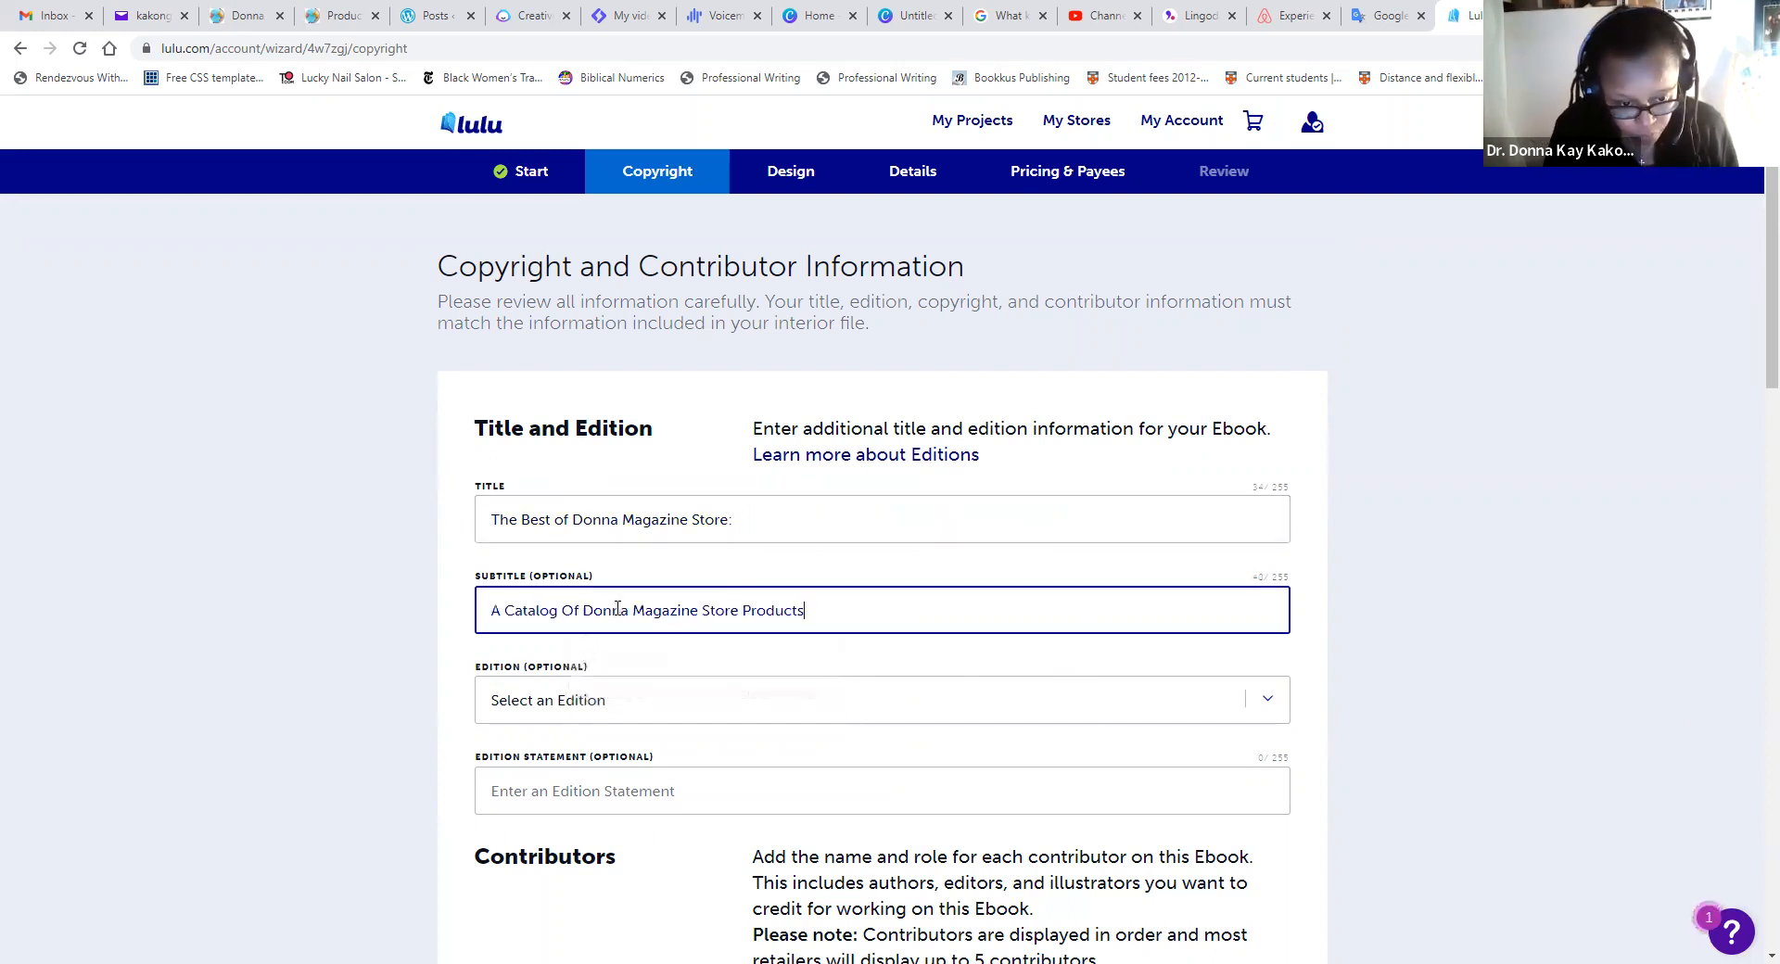
click(733, 519)
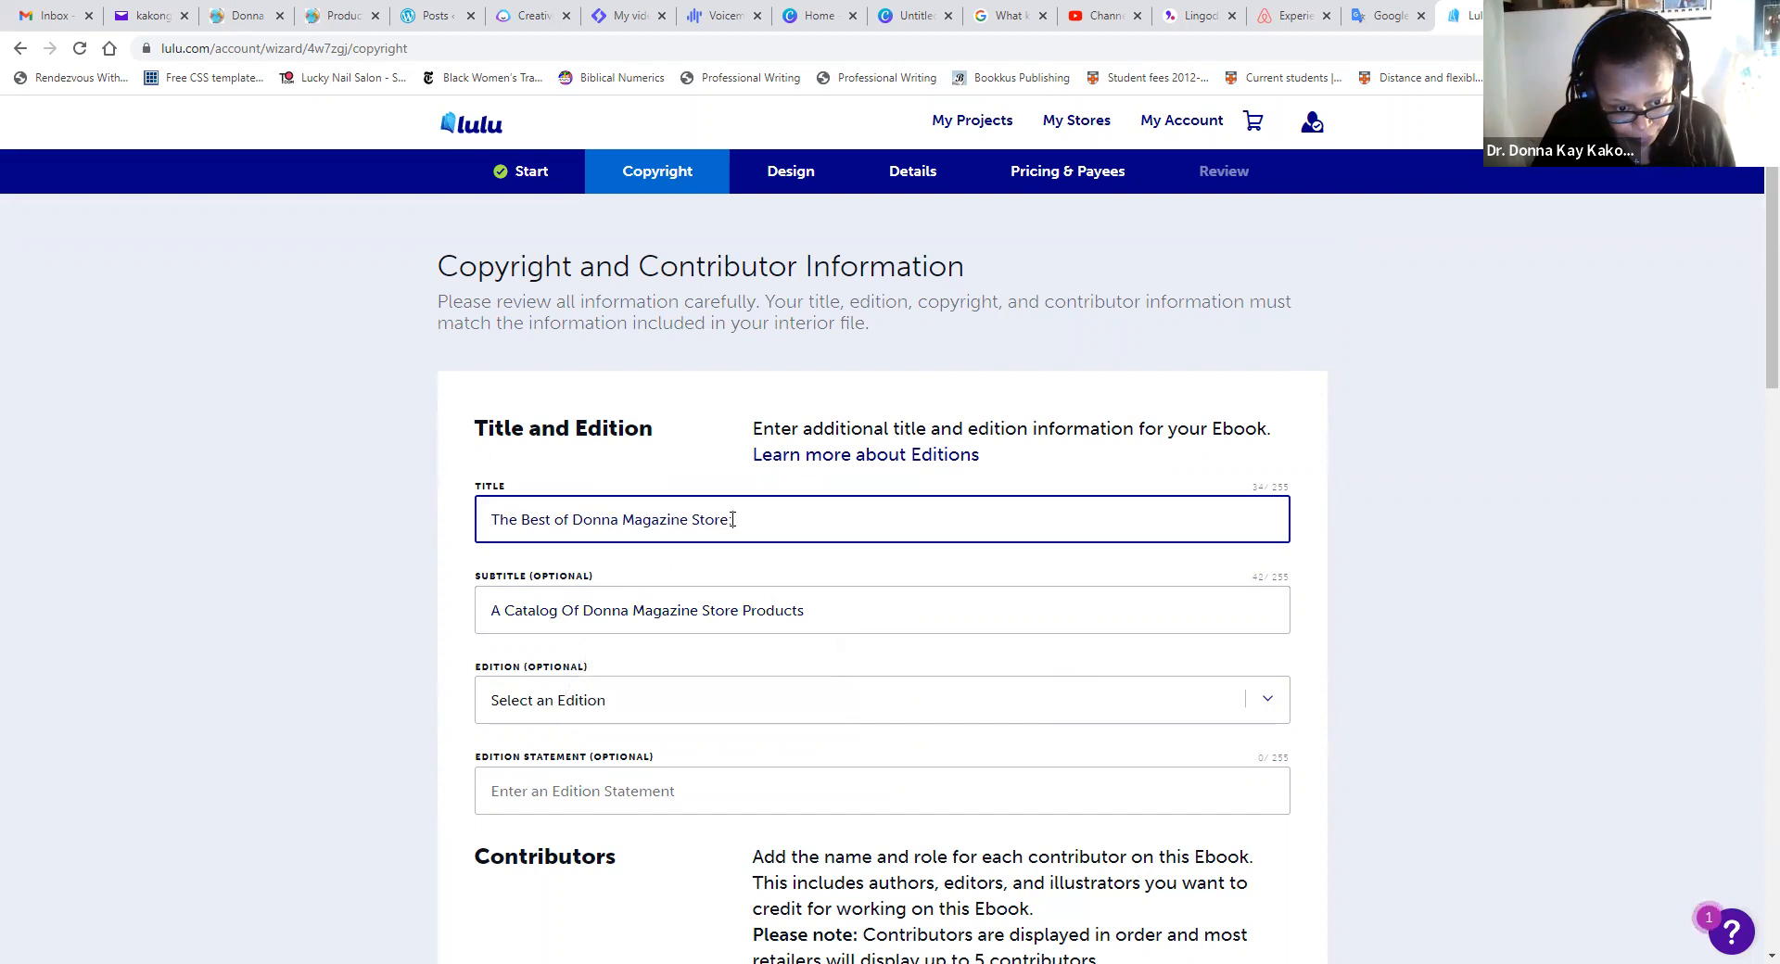
- Enter the author's first and last name for the ebook's first contributor
scroll(787, 664, down, 6)
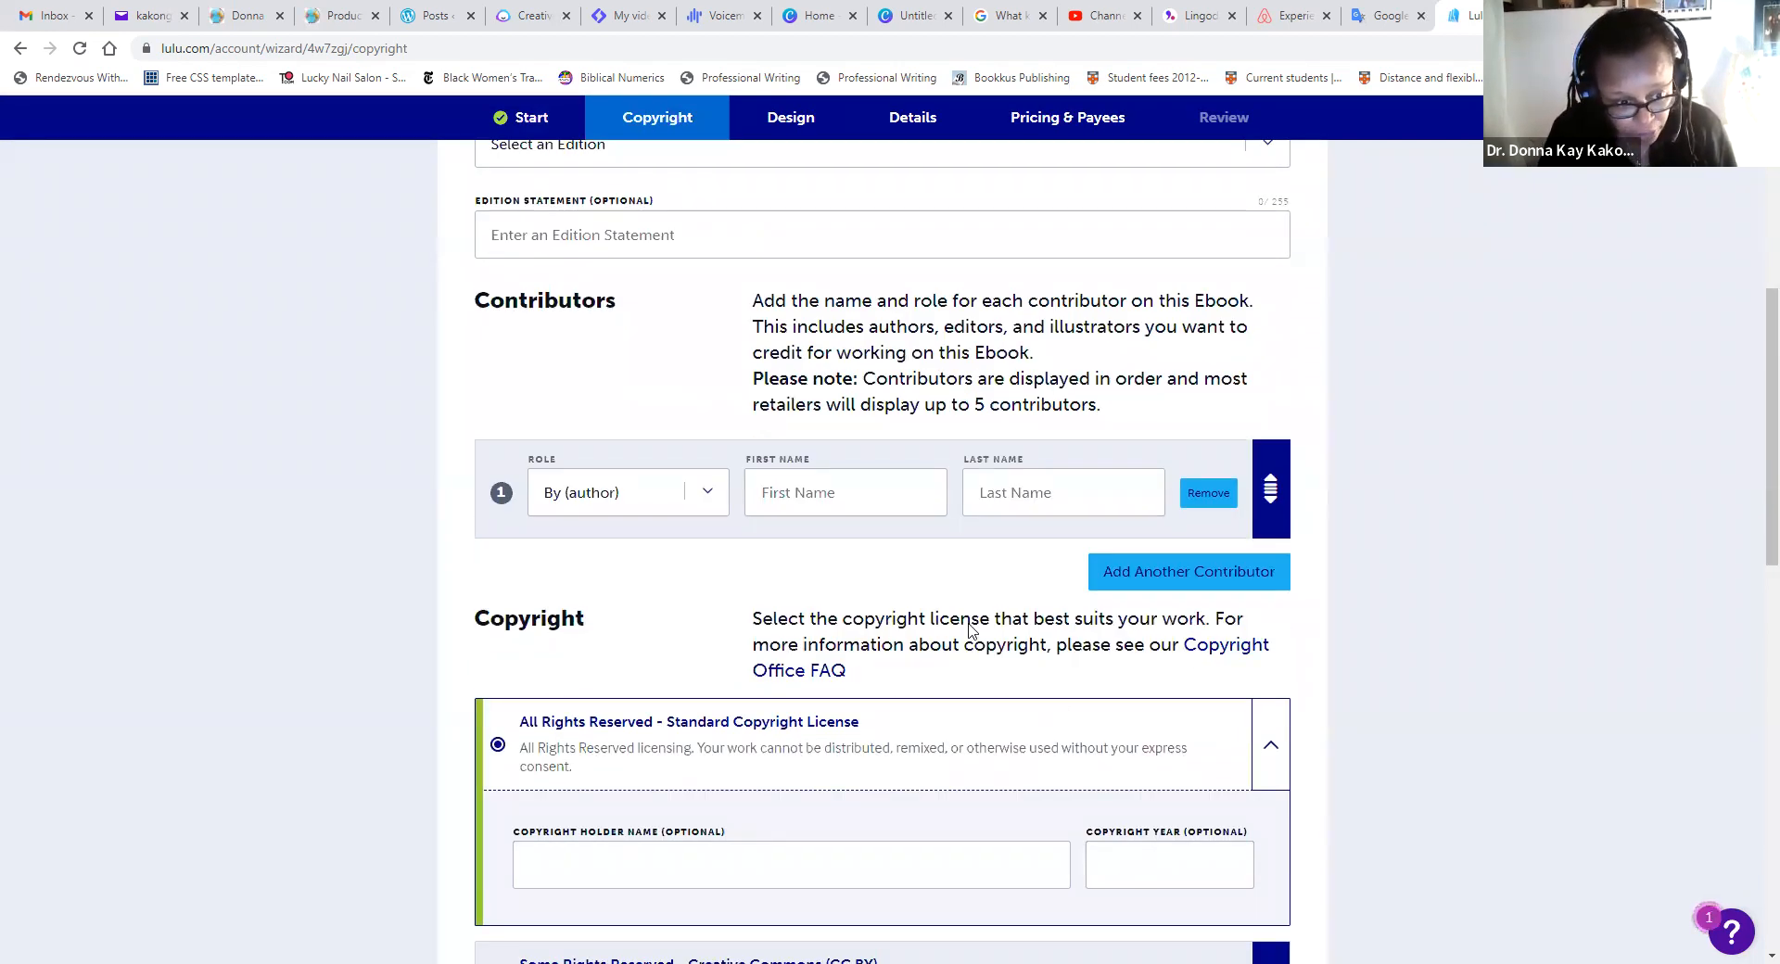
click(892, 503)
text(D)
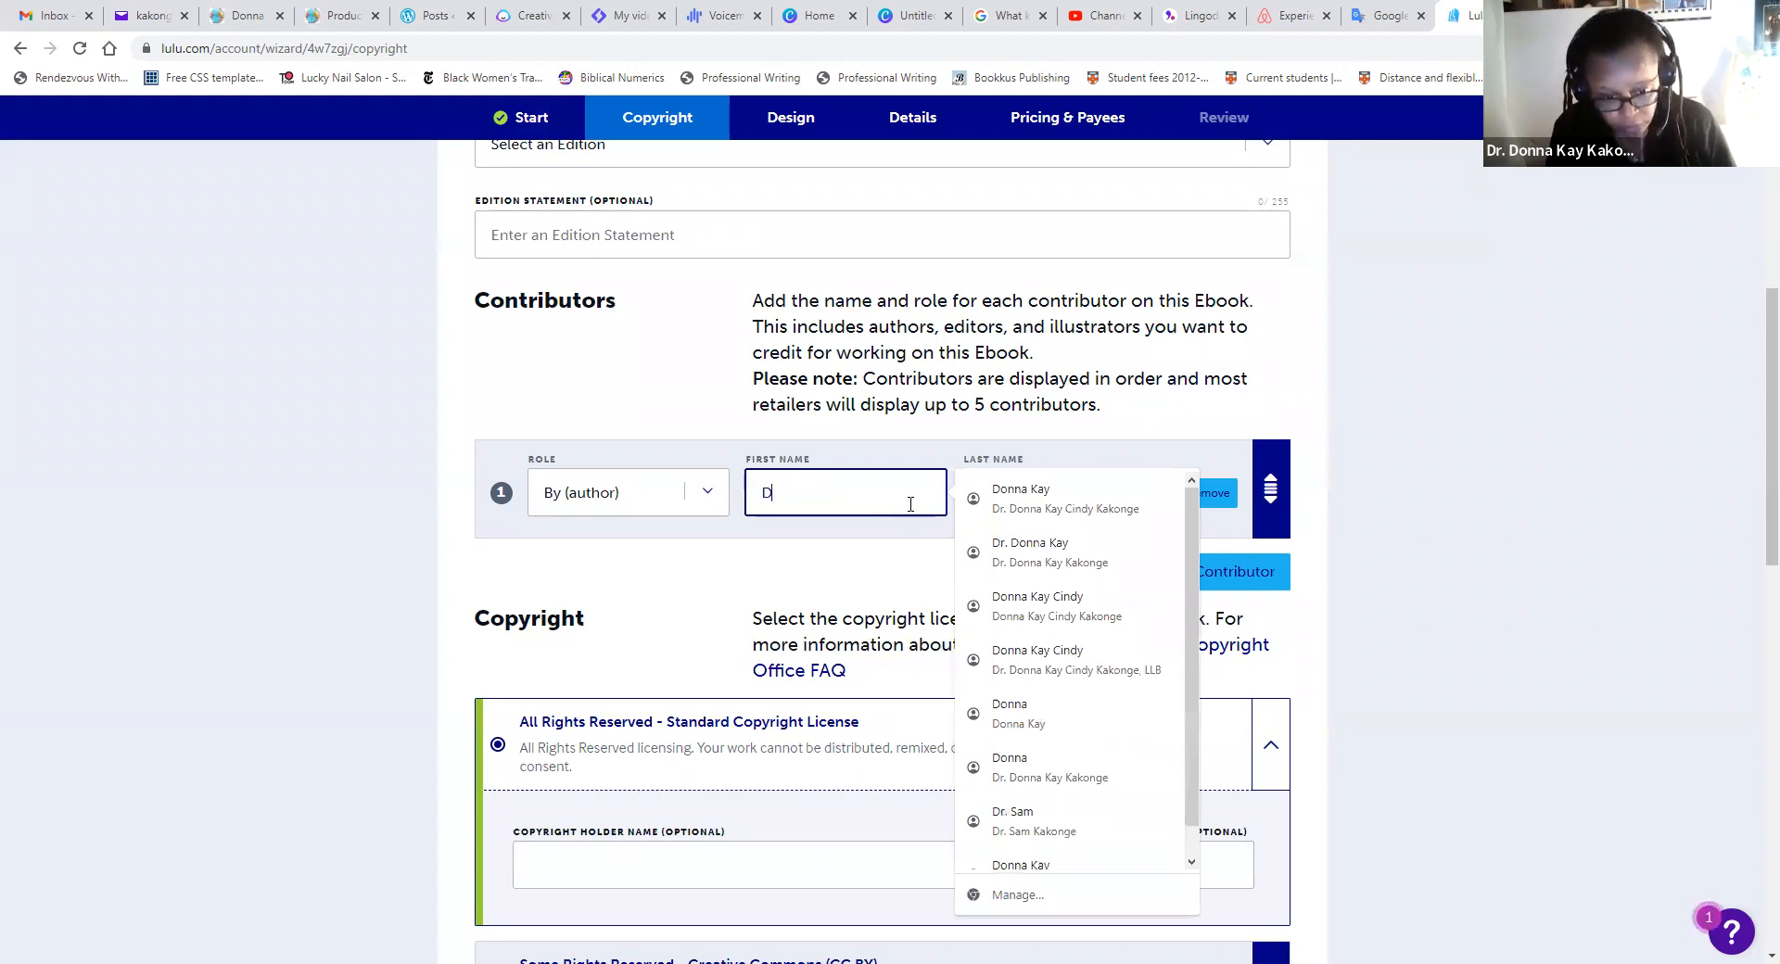
text(onna)
click(1024, 502)
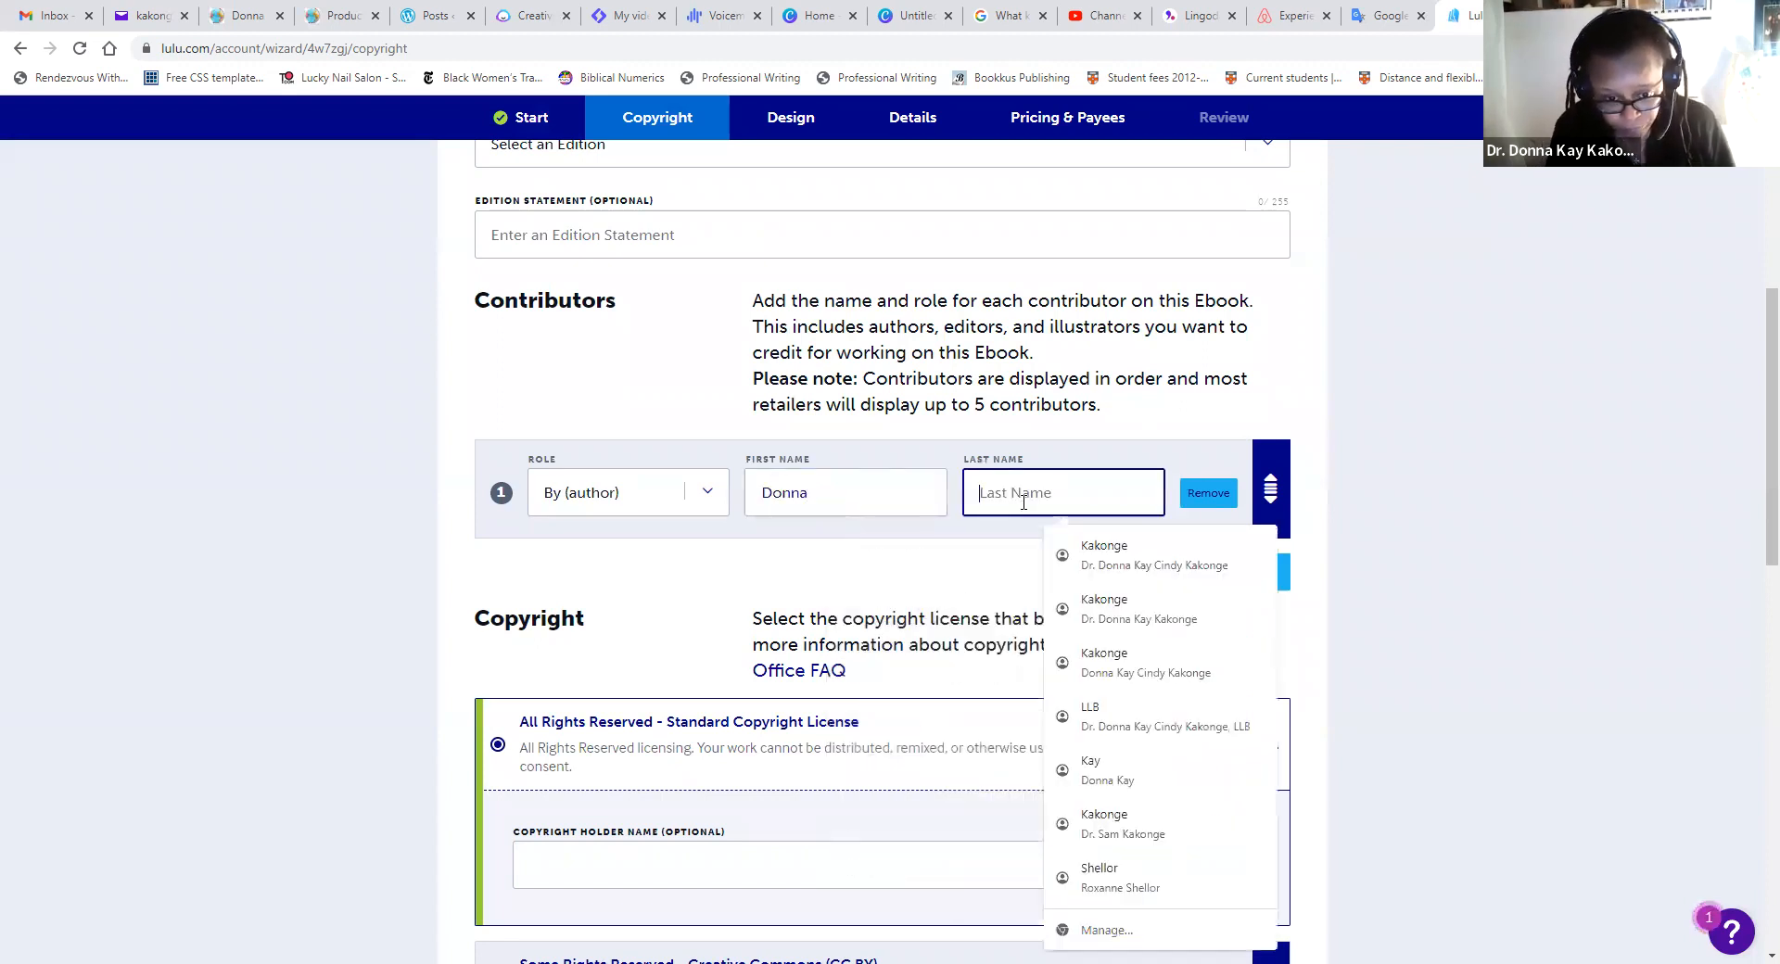
text(Kakonge)
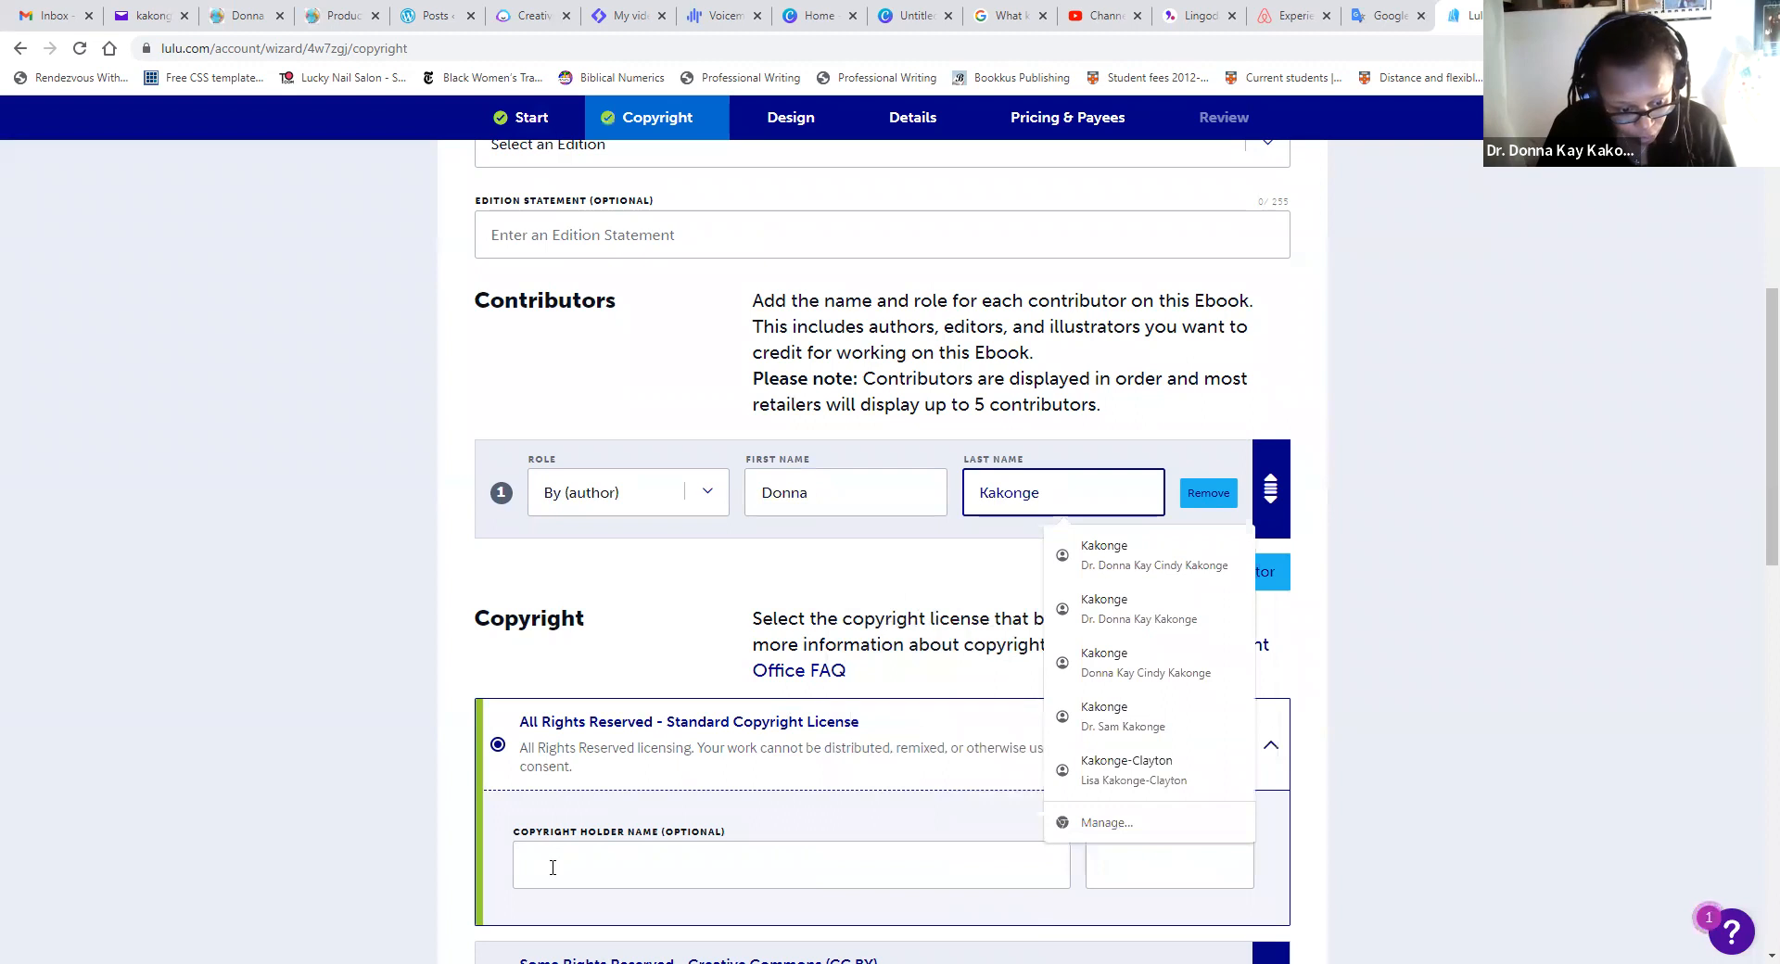
- Fill in the copyright holder's name and set the copyright year to 2022 under the standard copyright license
click(537, 861)
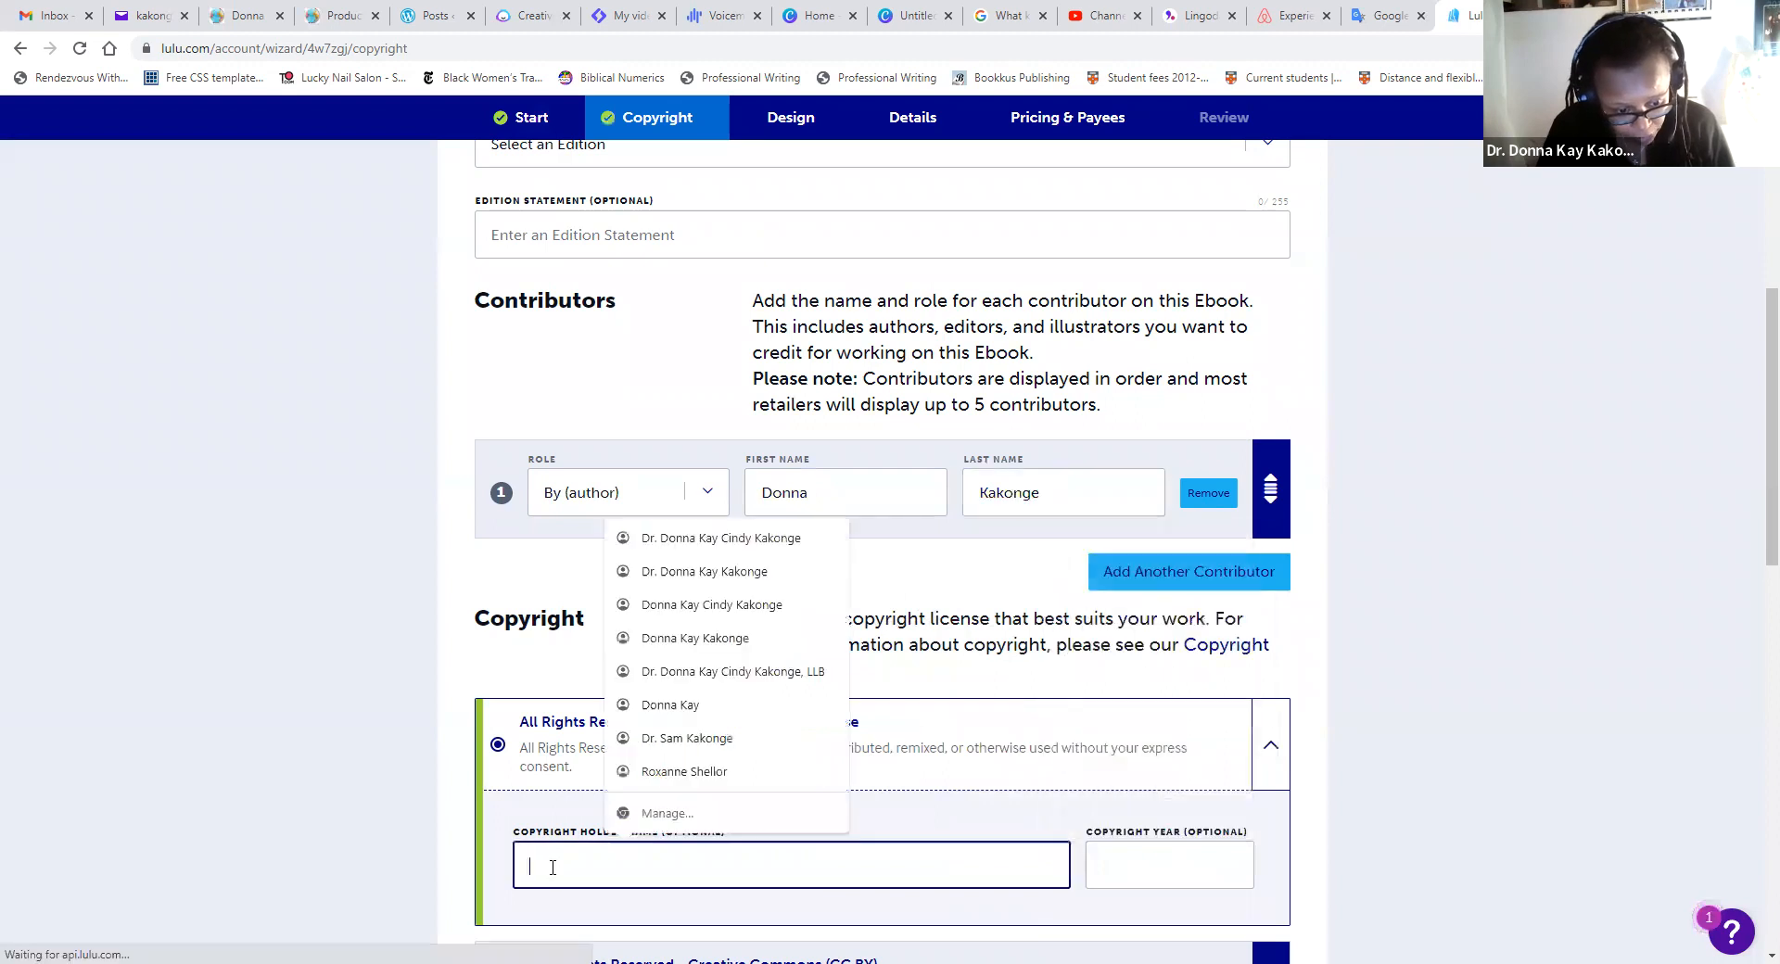
click(756, 608)
click(1134, 855)
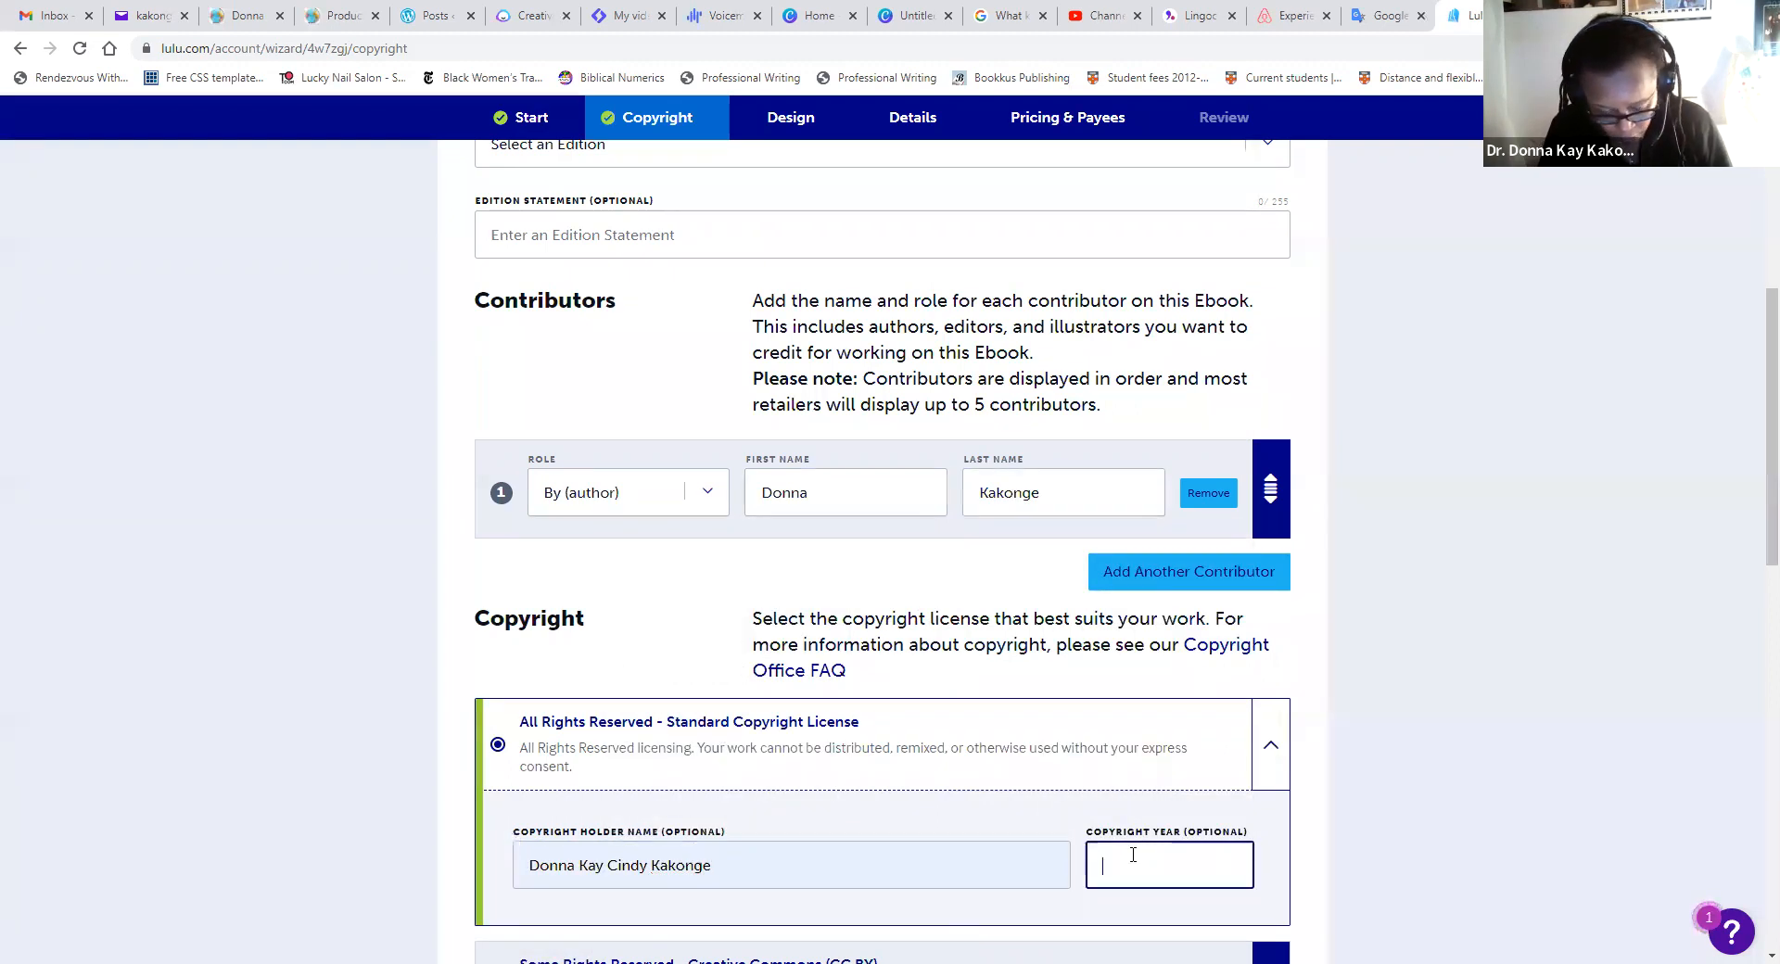
text(2022)
- Continue without an ISBN to the ebook design stage and upload the paperback Word document of Donna Magazine Store Products as the ebook file
scroll(1113, 895, down, 4)
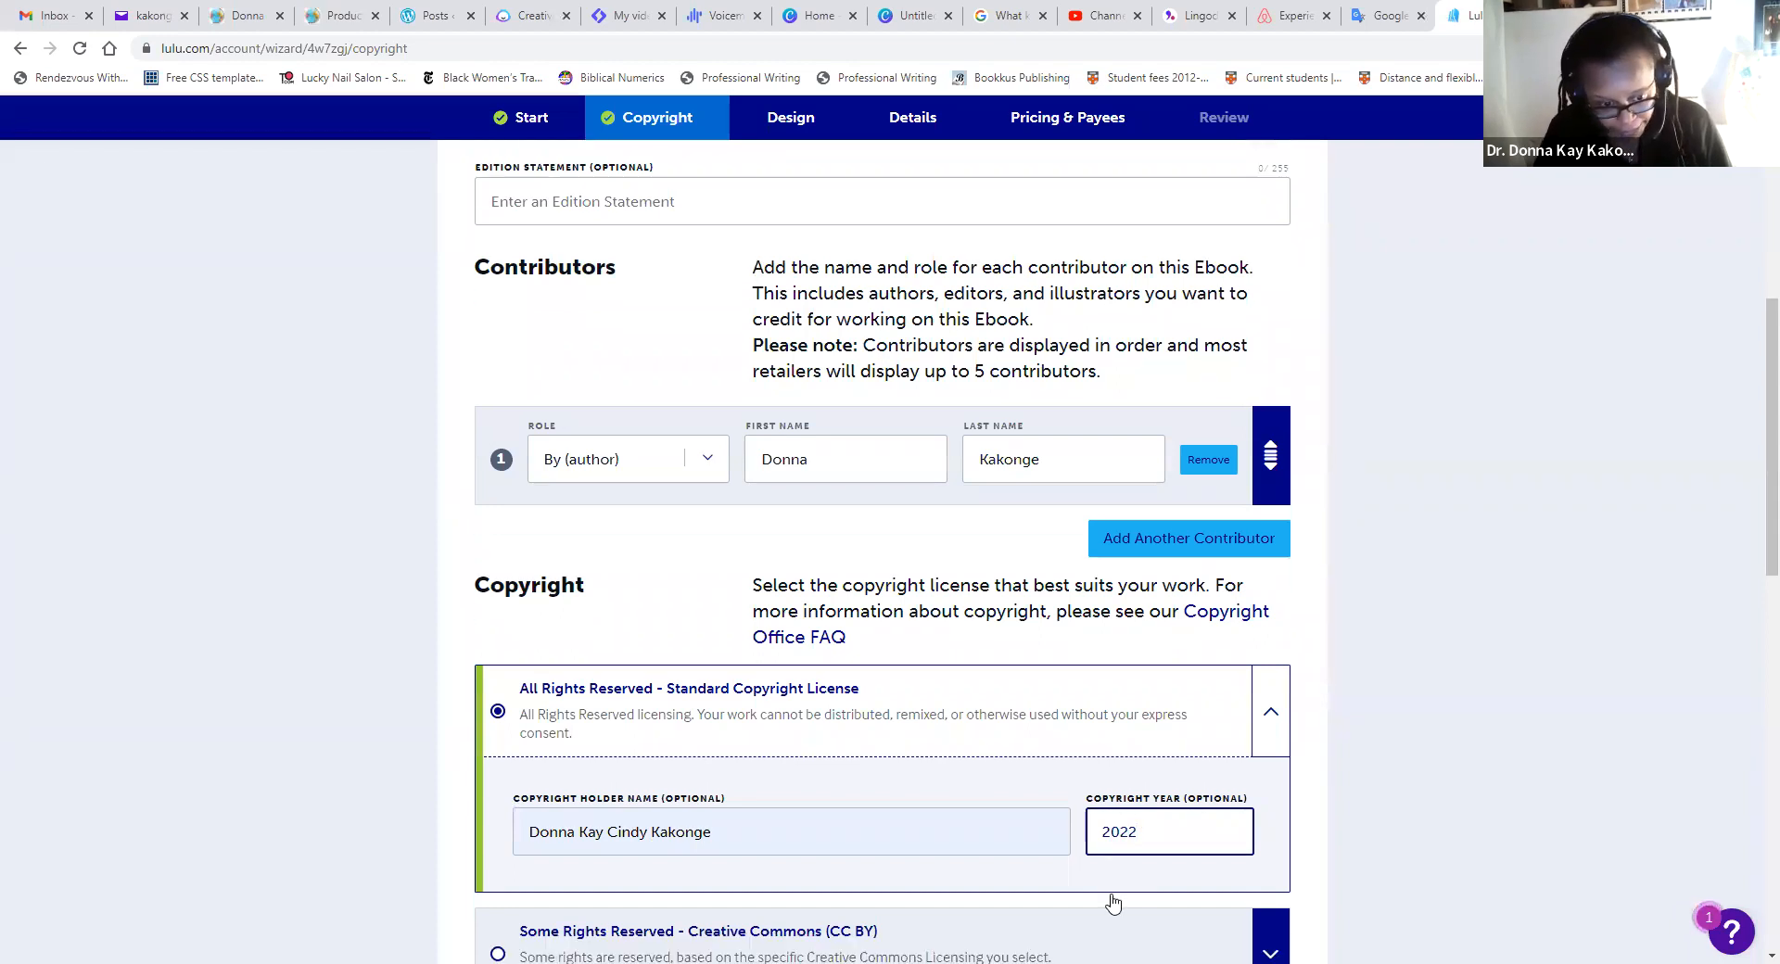
scroll(1102, 888, down, 7)
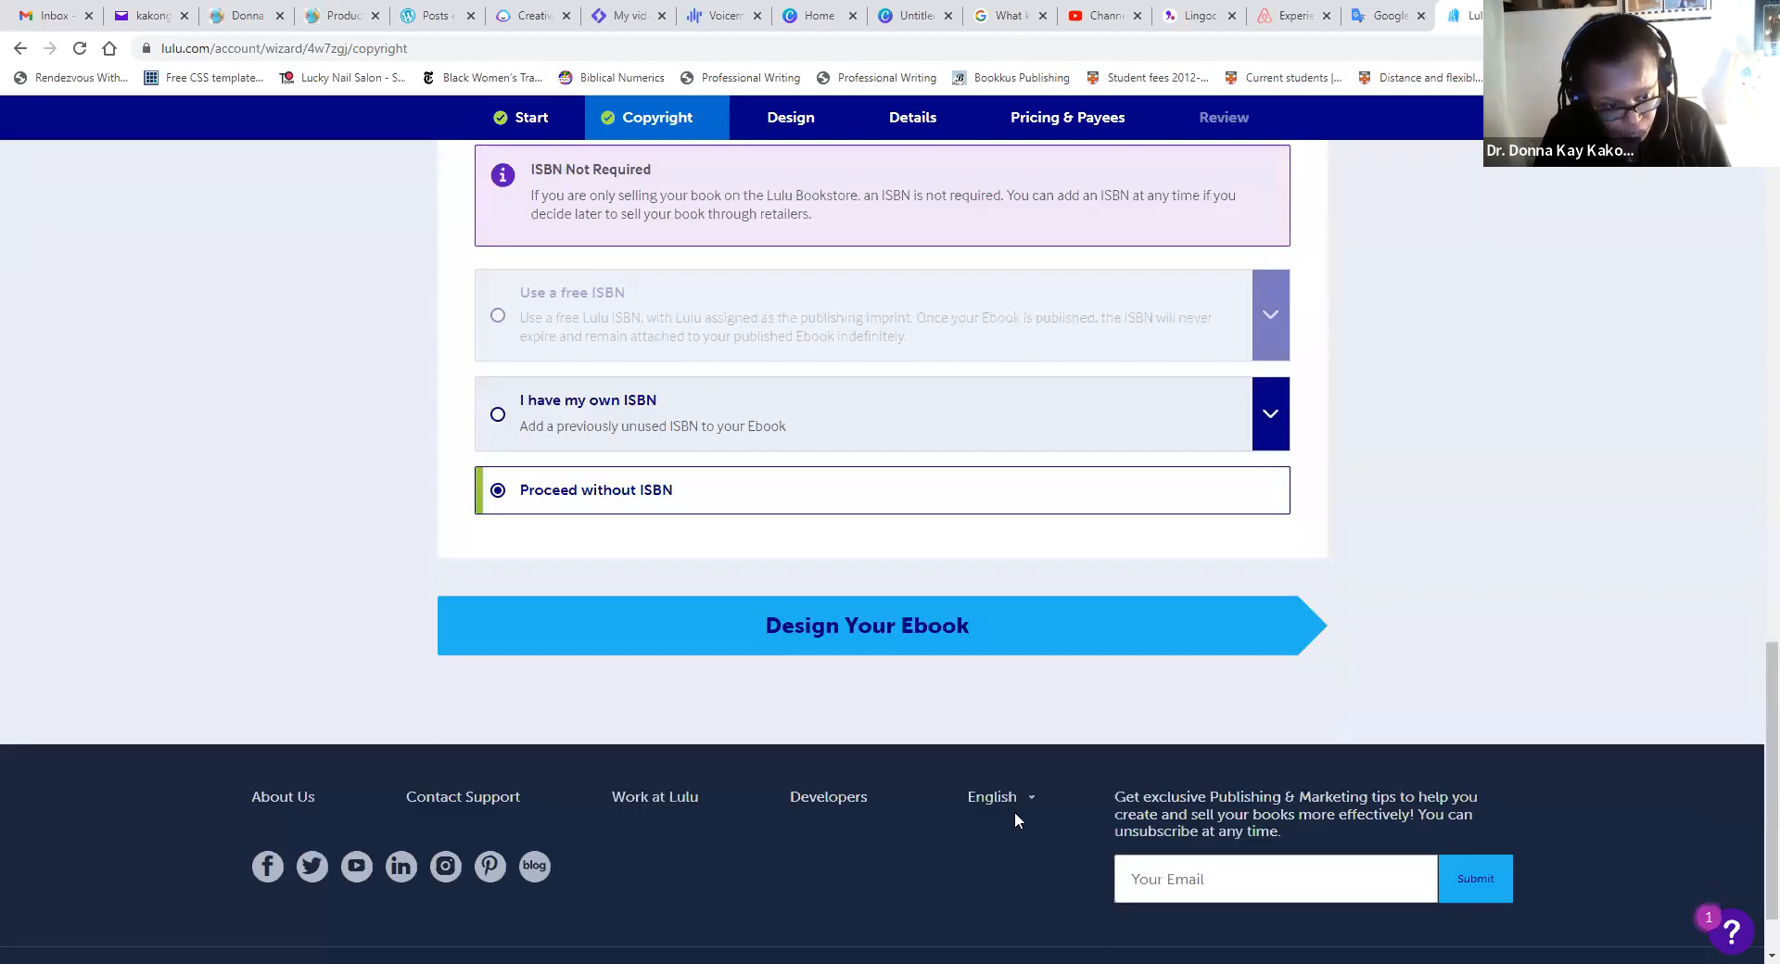
click(989, 646)
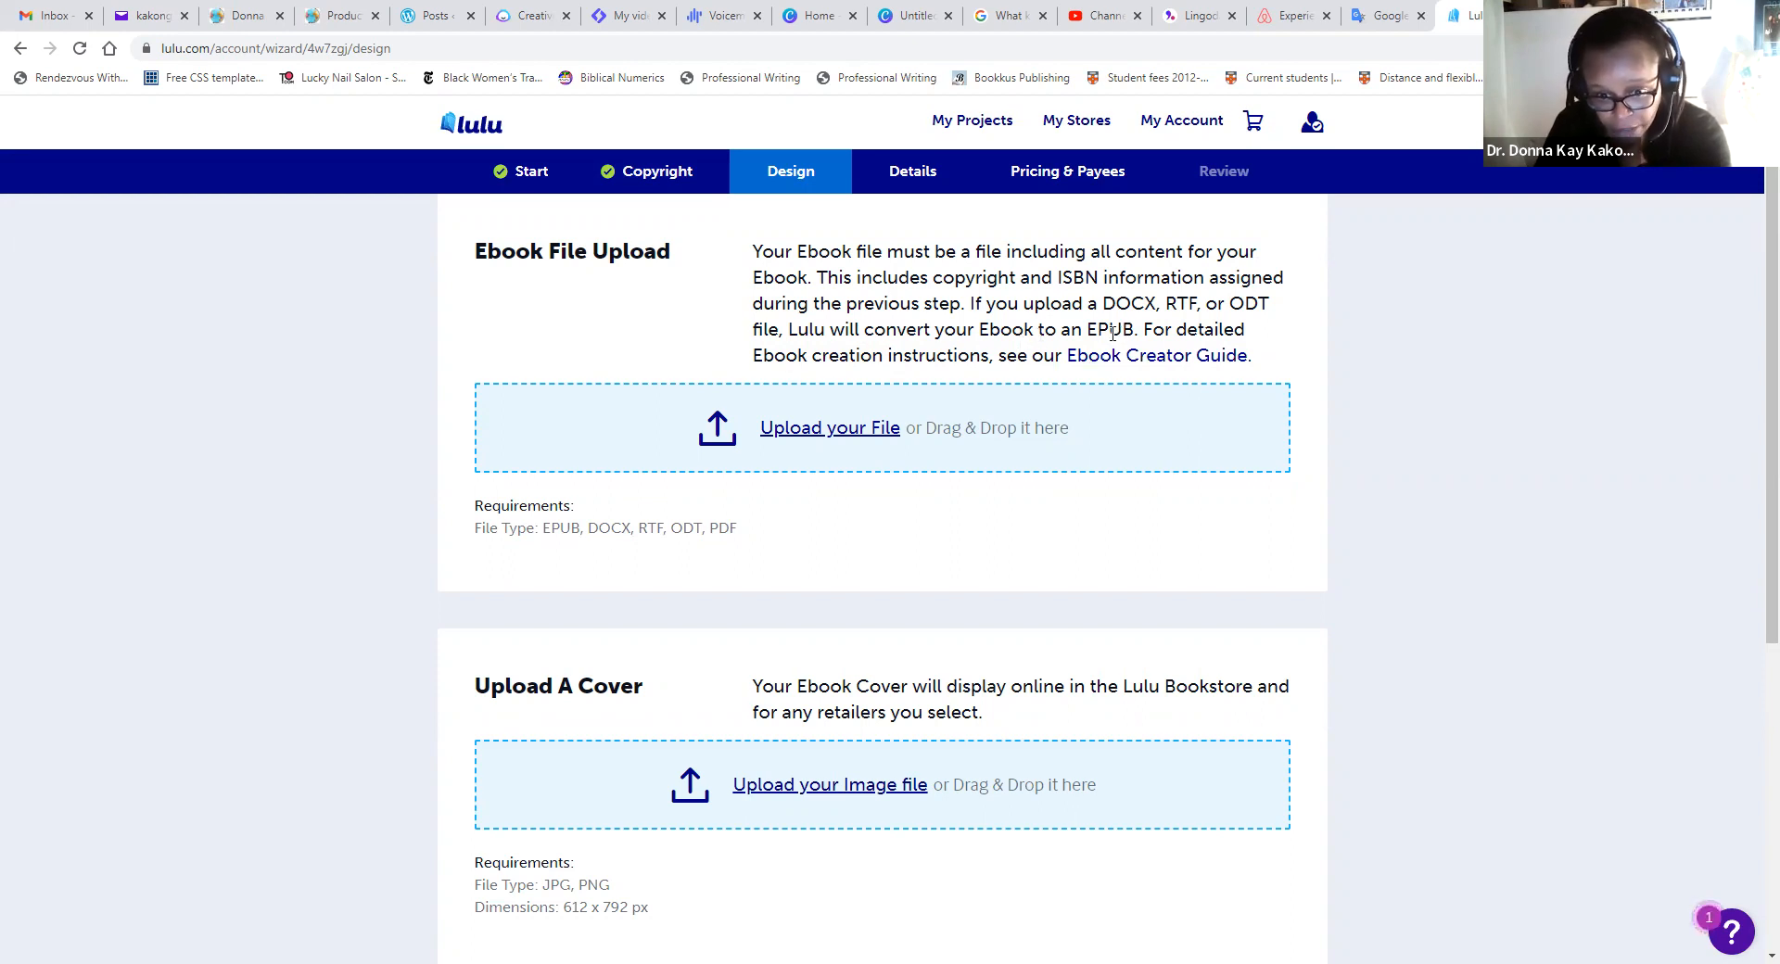
click(859, 434)
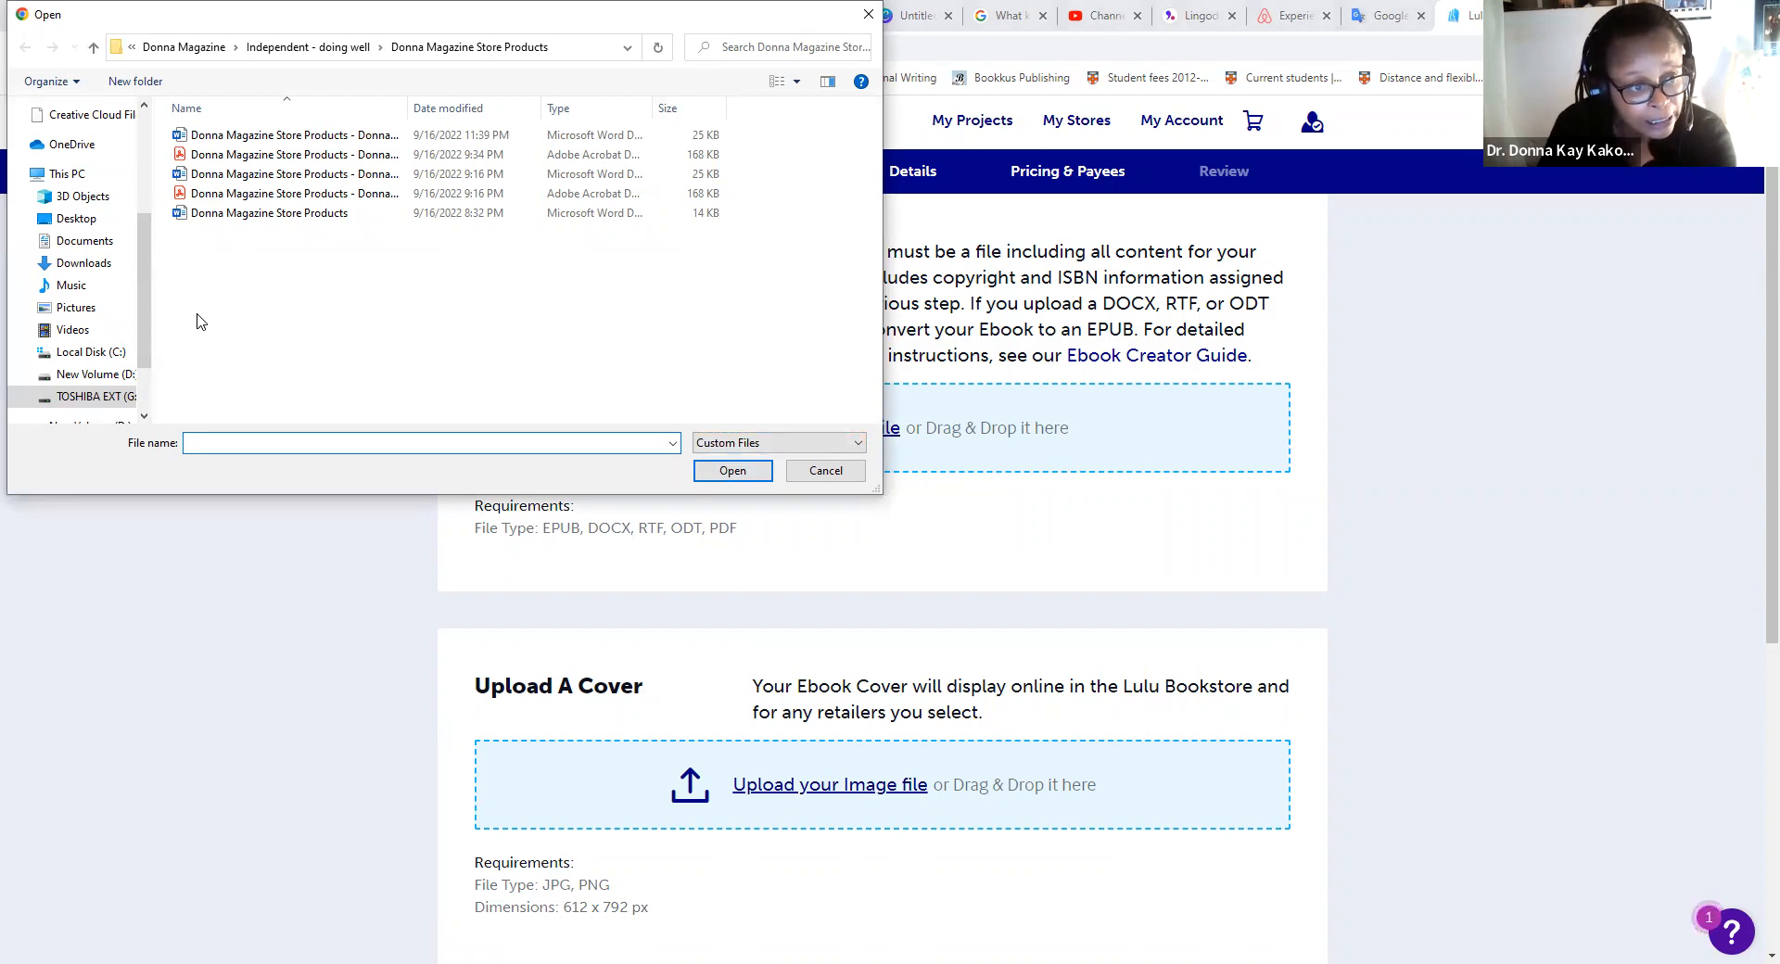
double_click(183, 139)
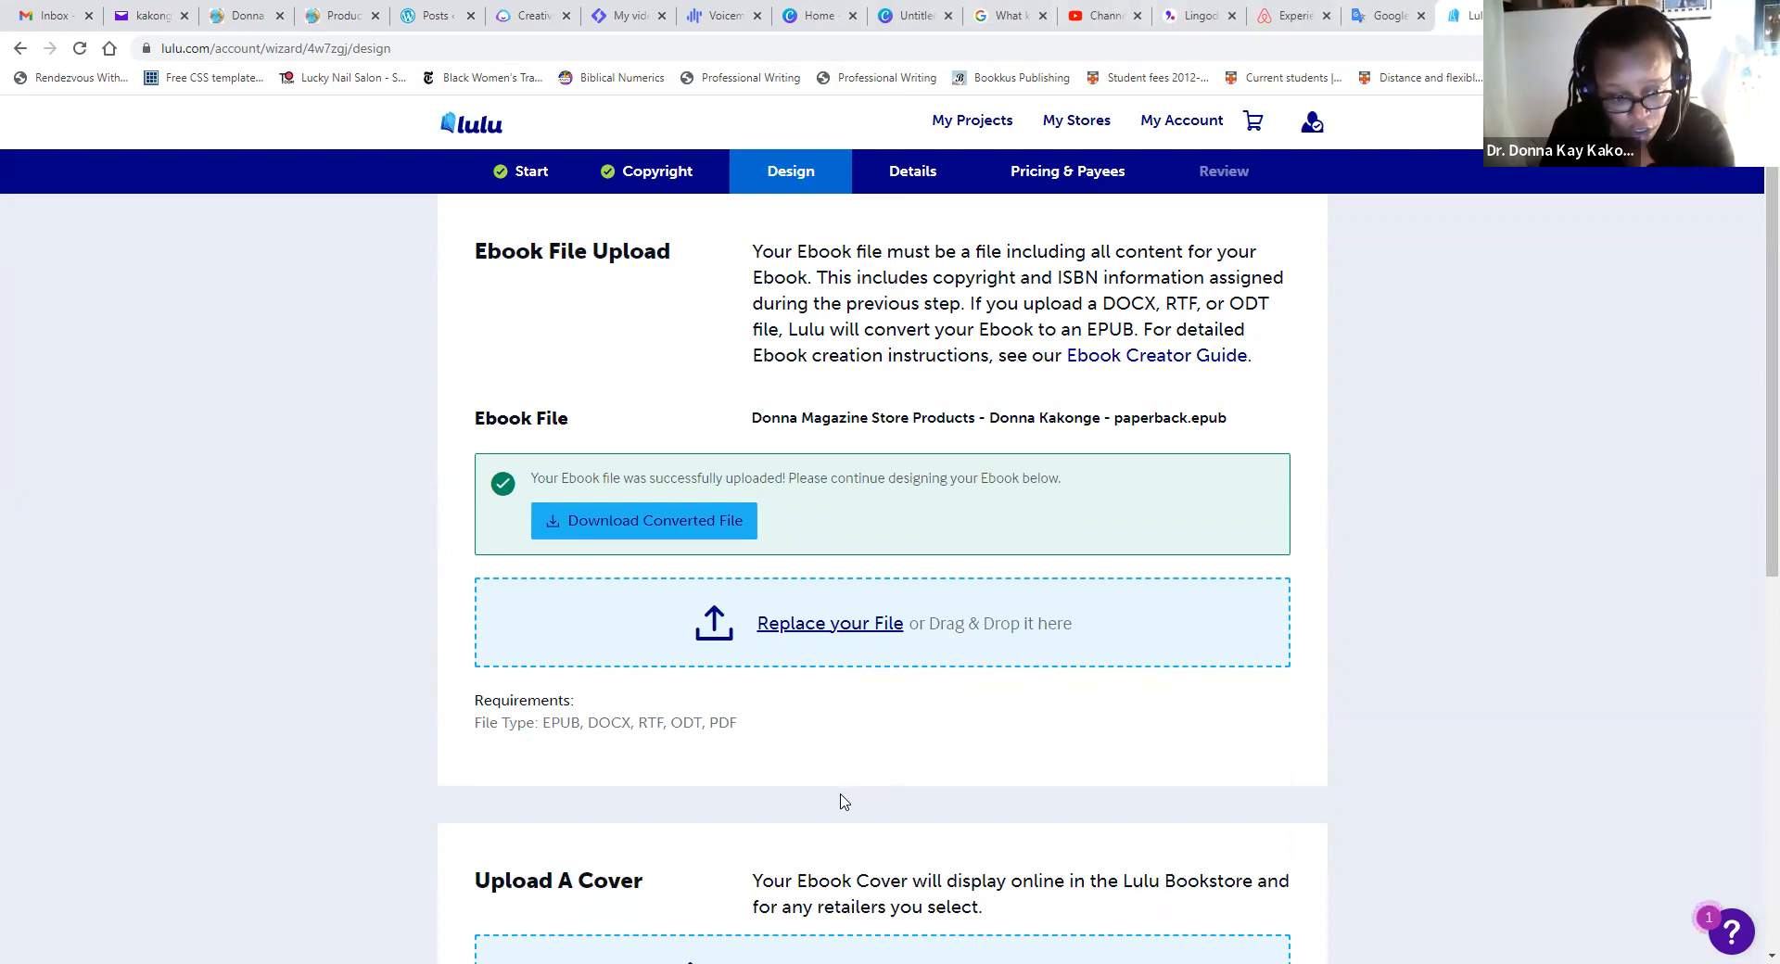
- Upload the Kobo cover JPG from the Downloads folder as the ebook's cover image
scroll(842, 808, down, 3)
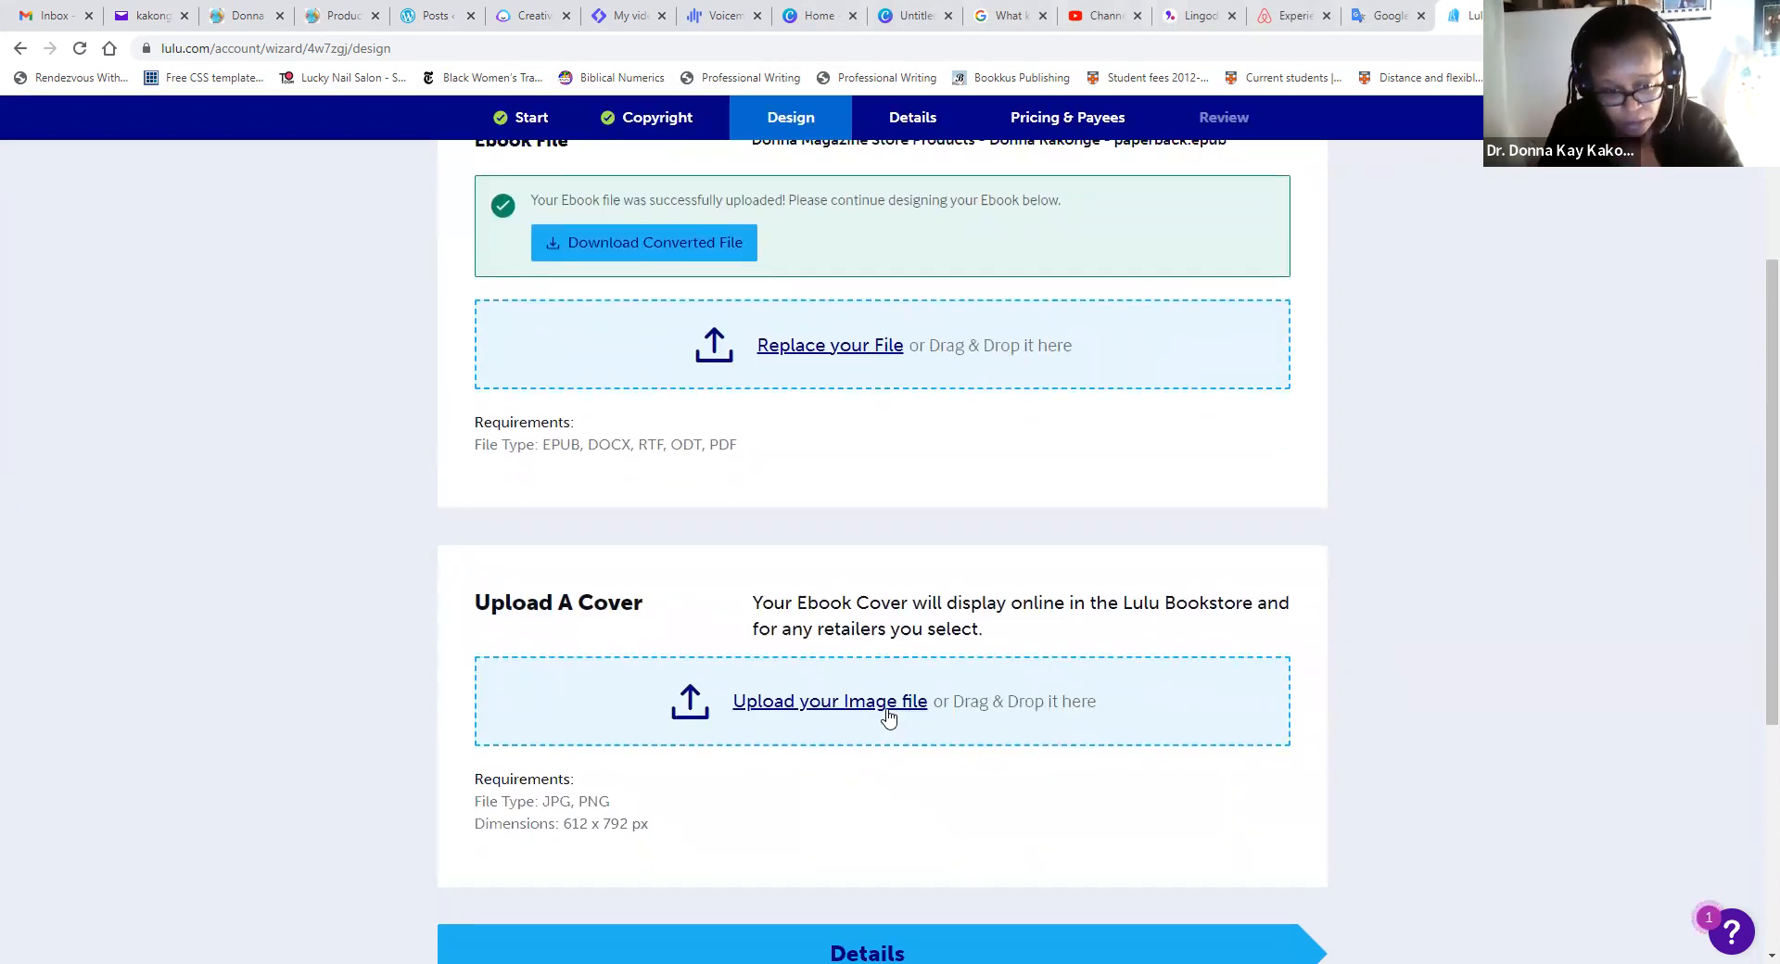
click(888, 717)
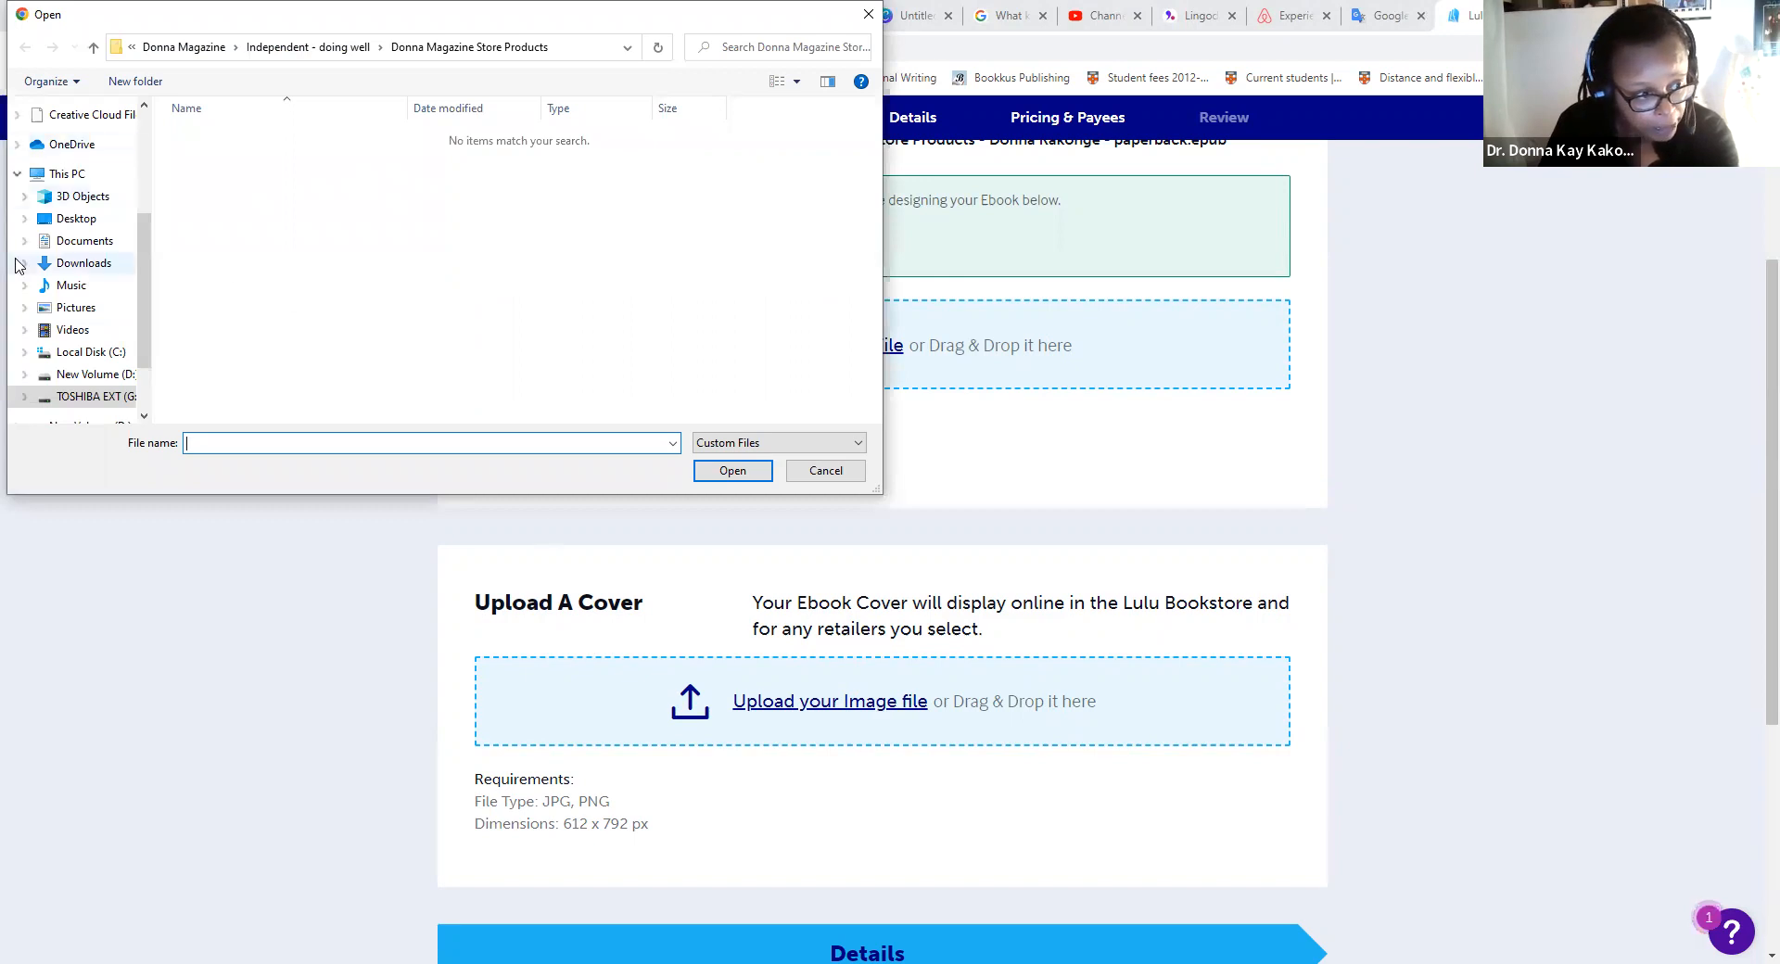
scroll(15, 264, up, 4)
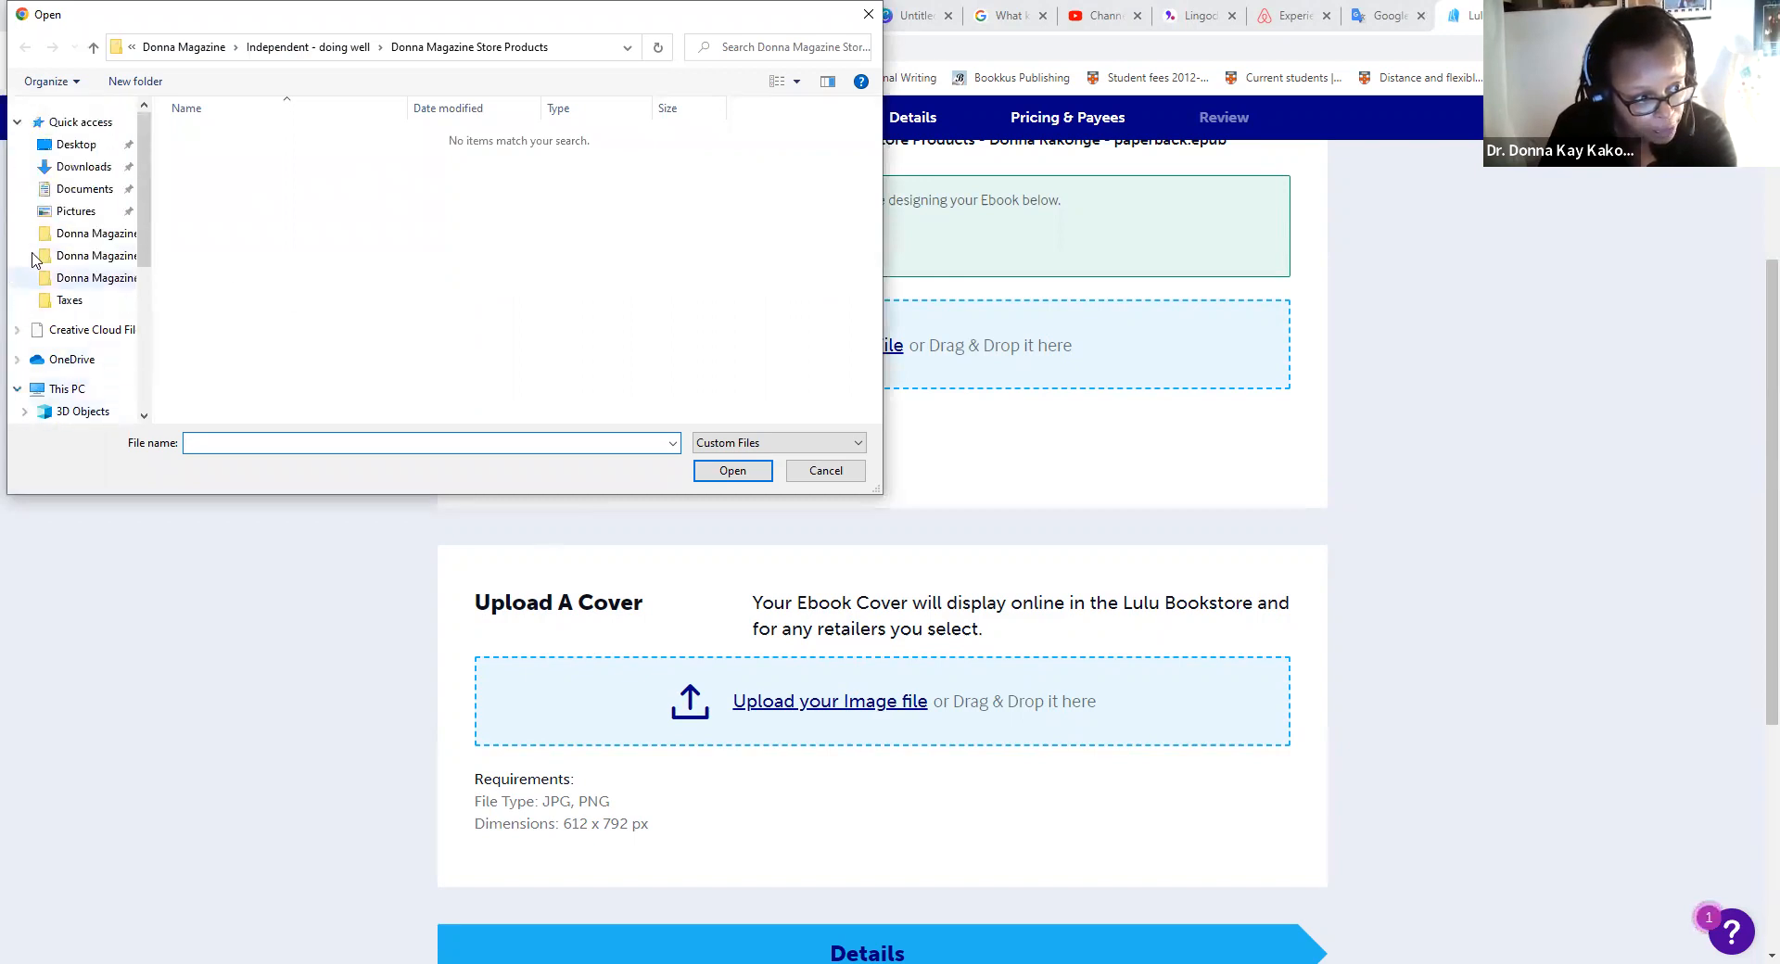
click(104, 167)
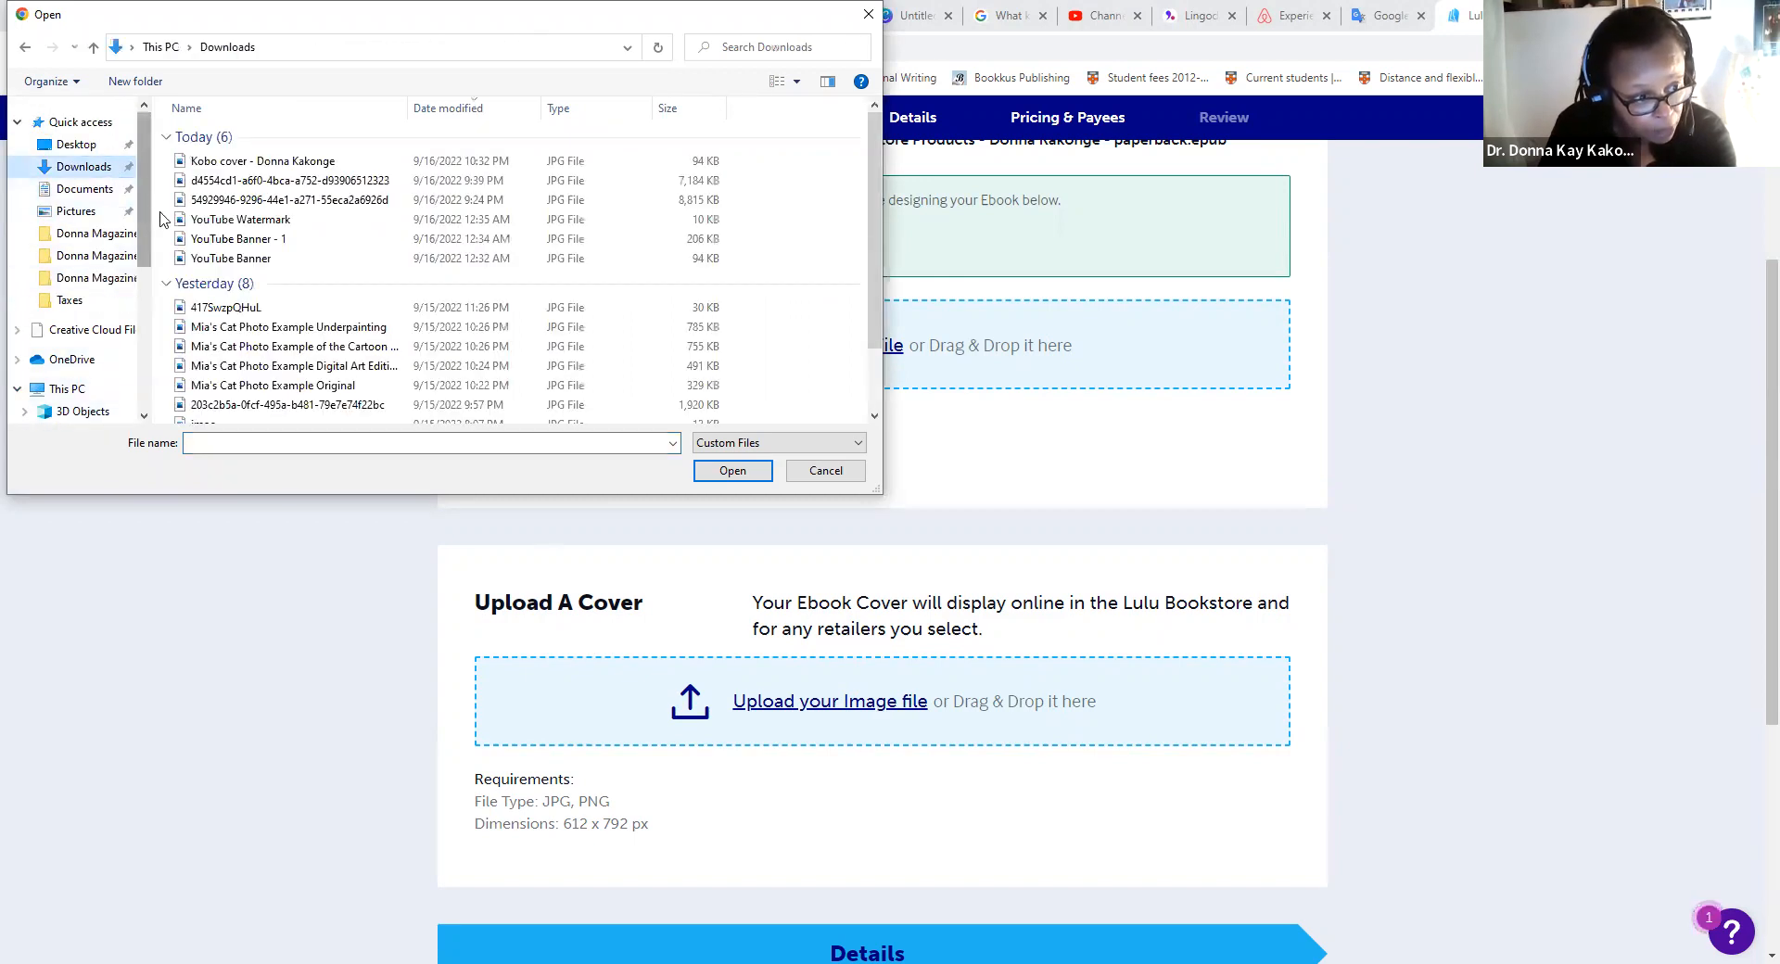
click(183, 164)
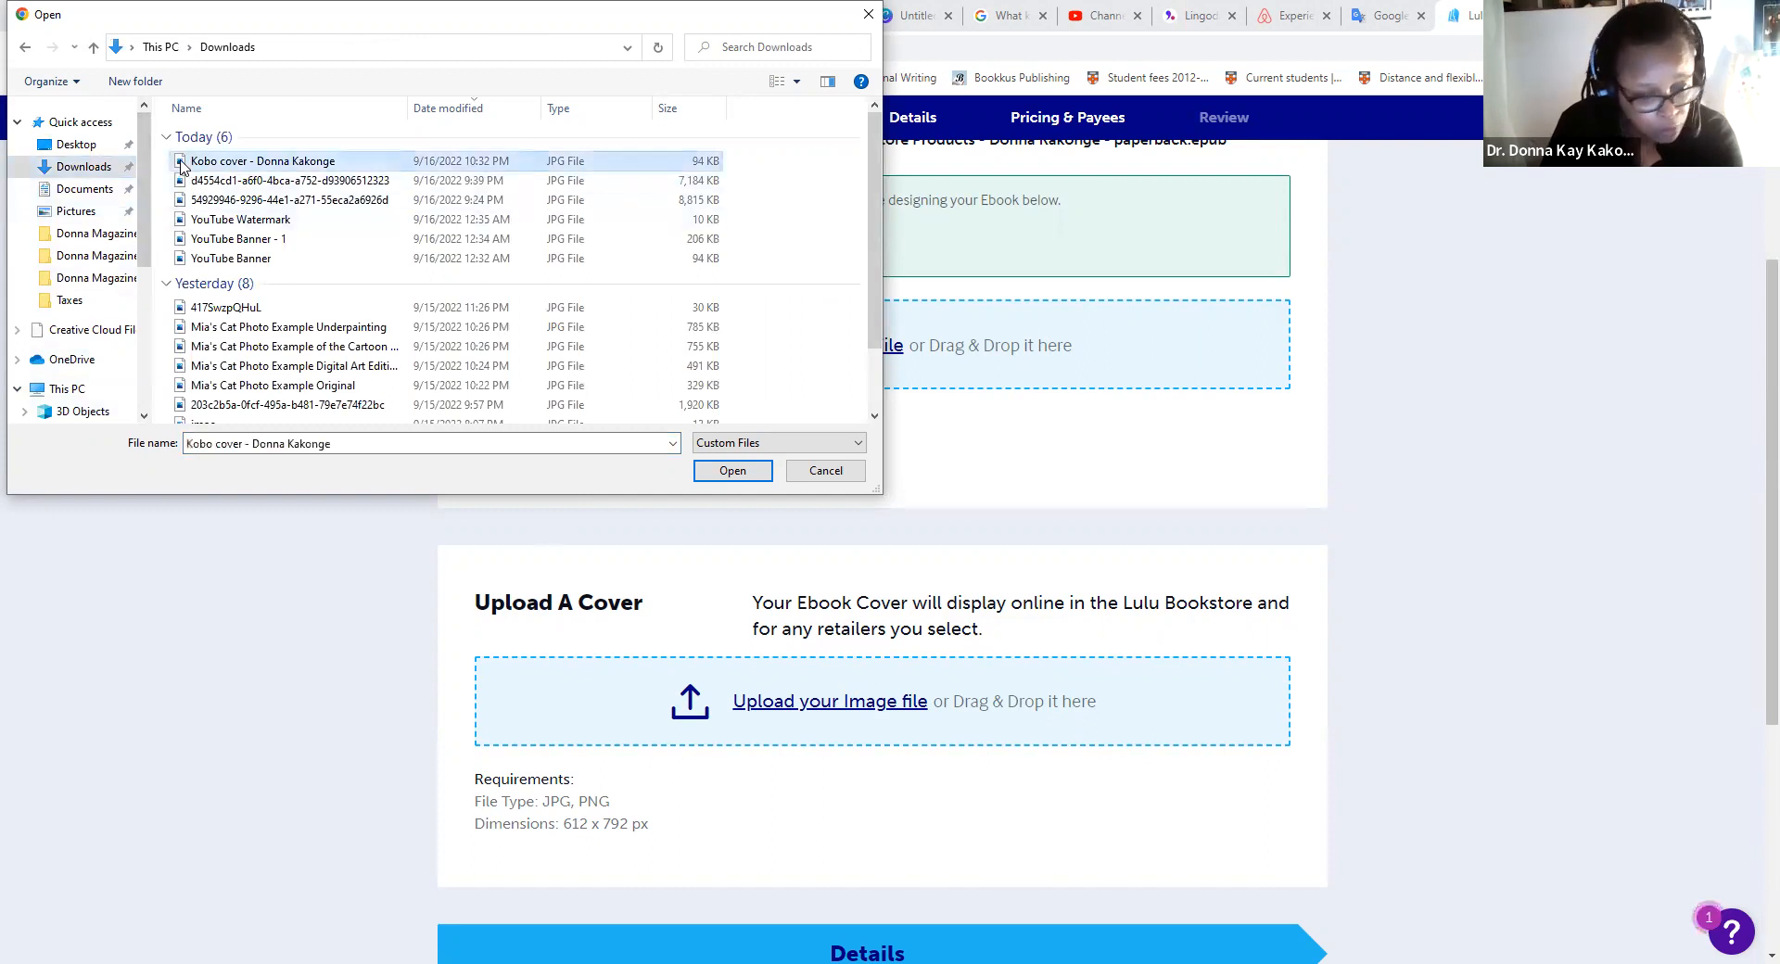
key(Return)
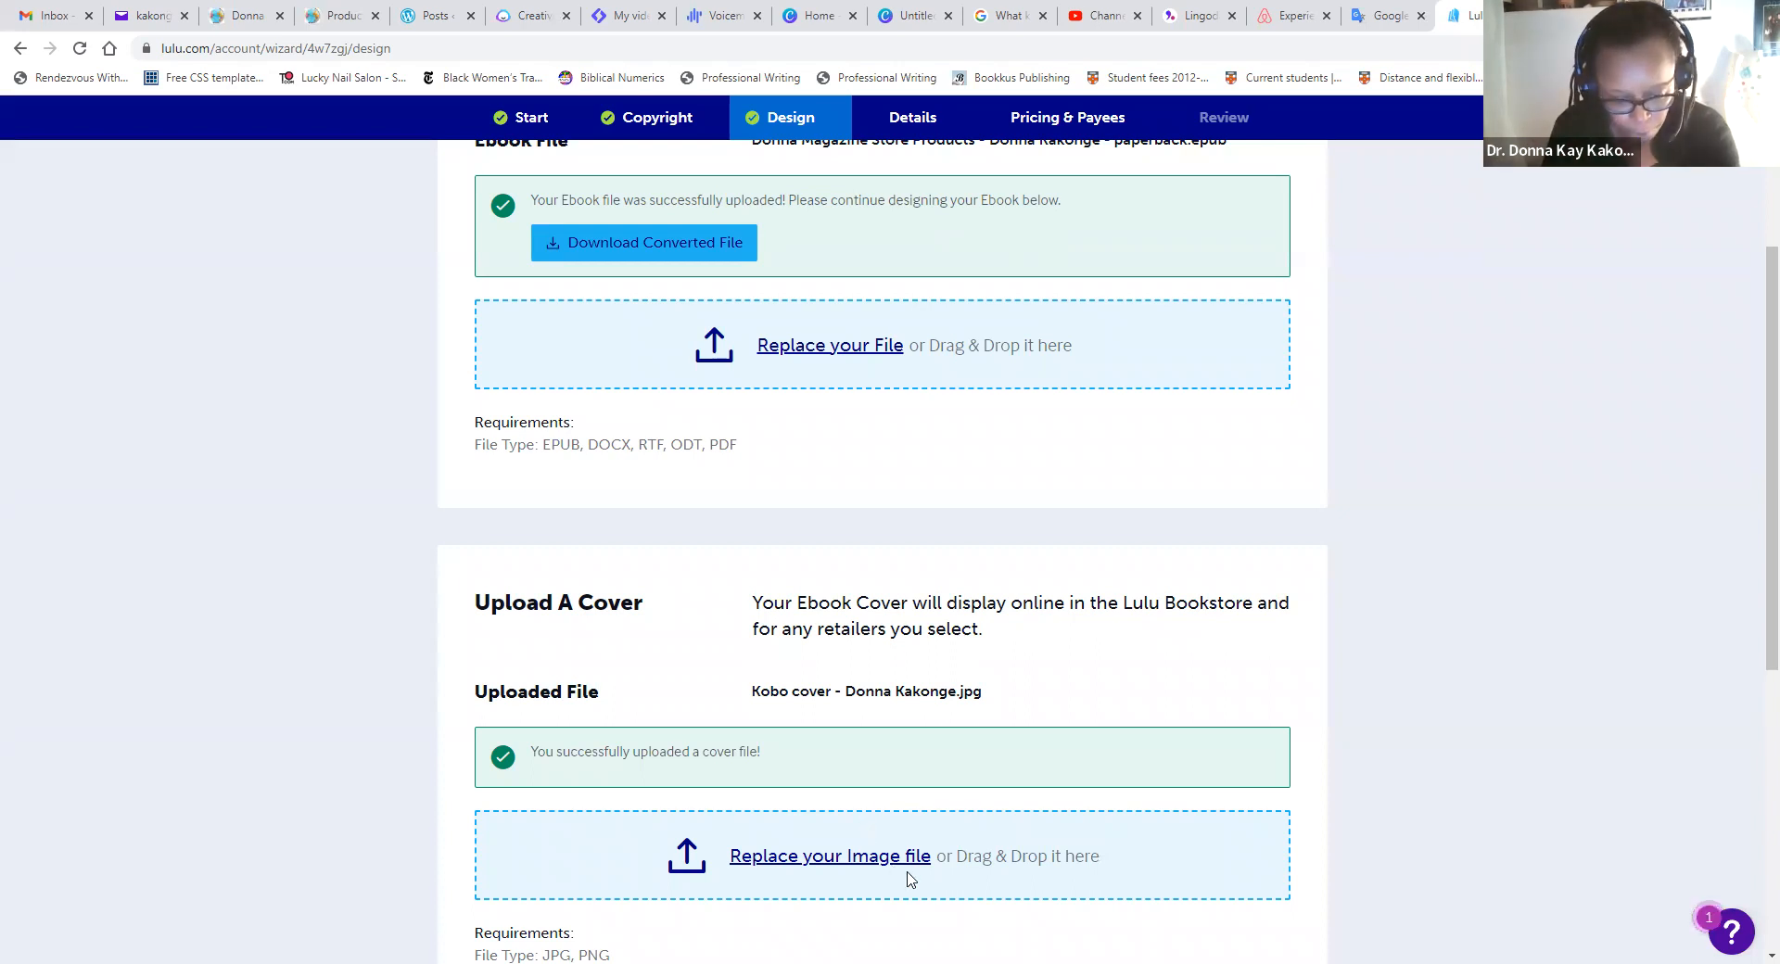
scroll(867, 857, down, 4)
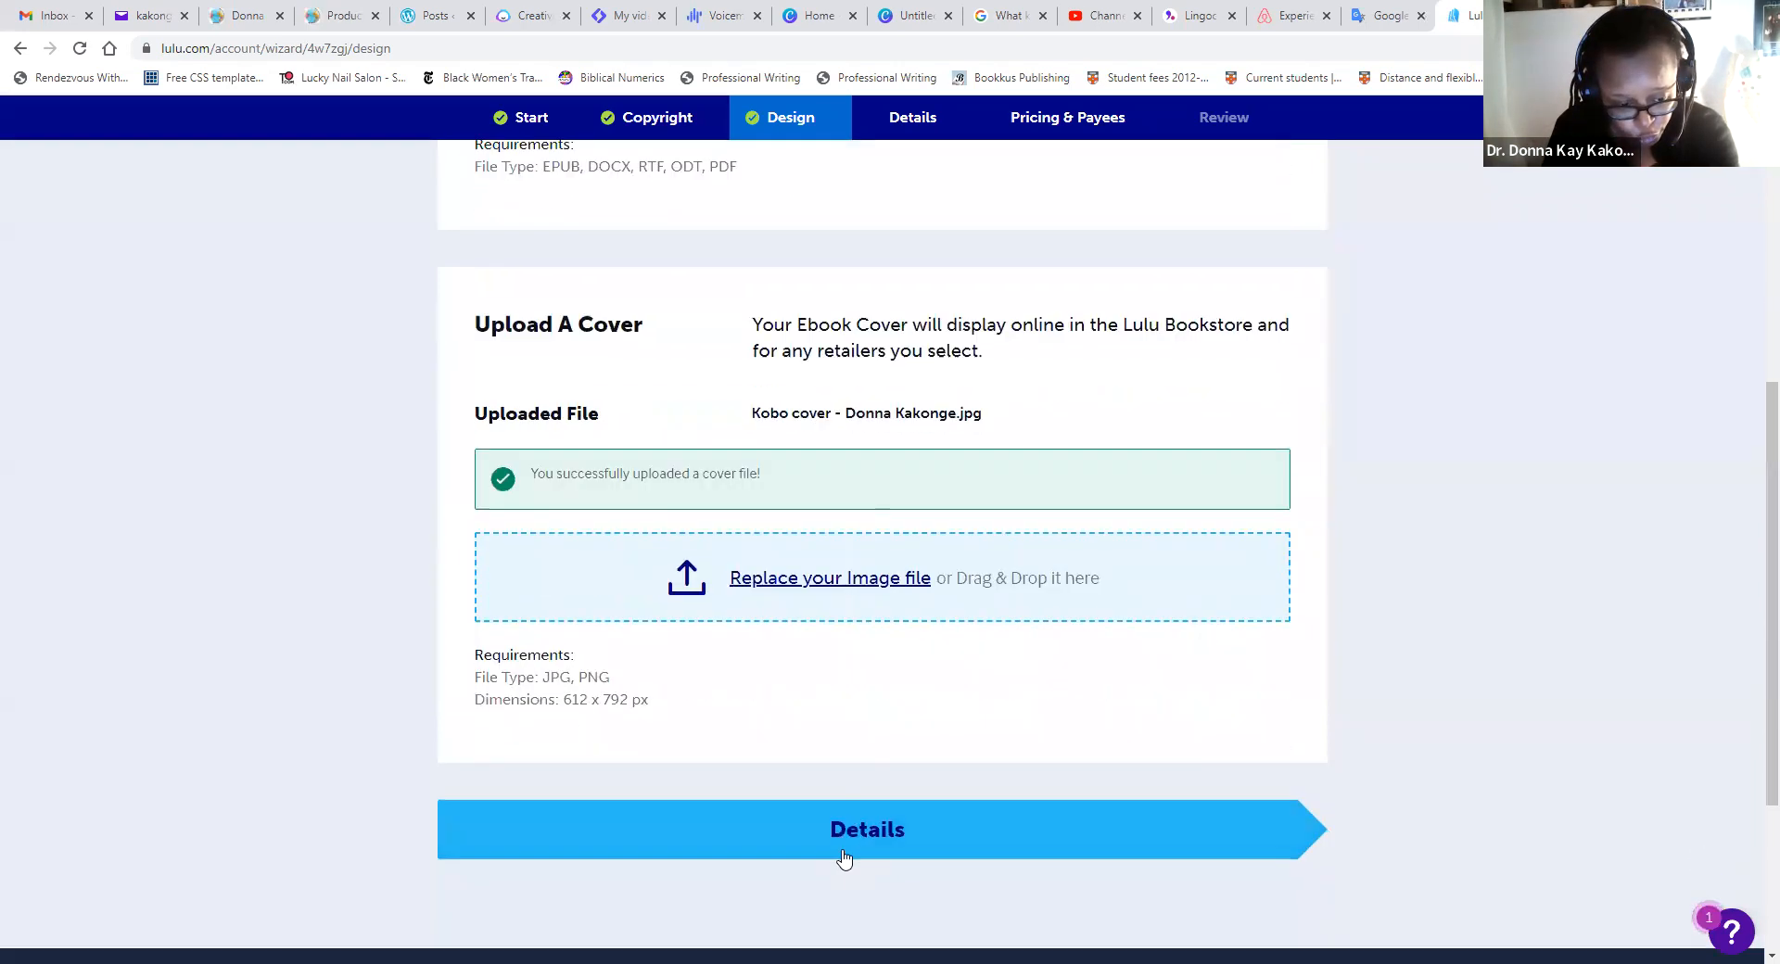
- Continue to the ebook details and begin the description with "This is an eBook of the products at the Donna Magazine Store"
click(850, 753)
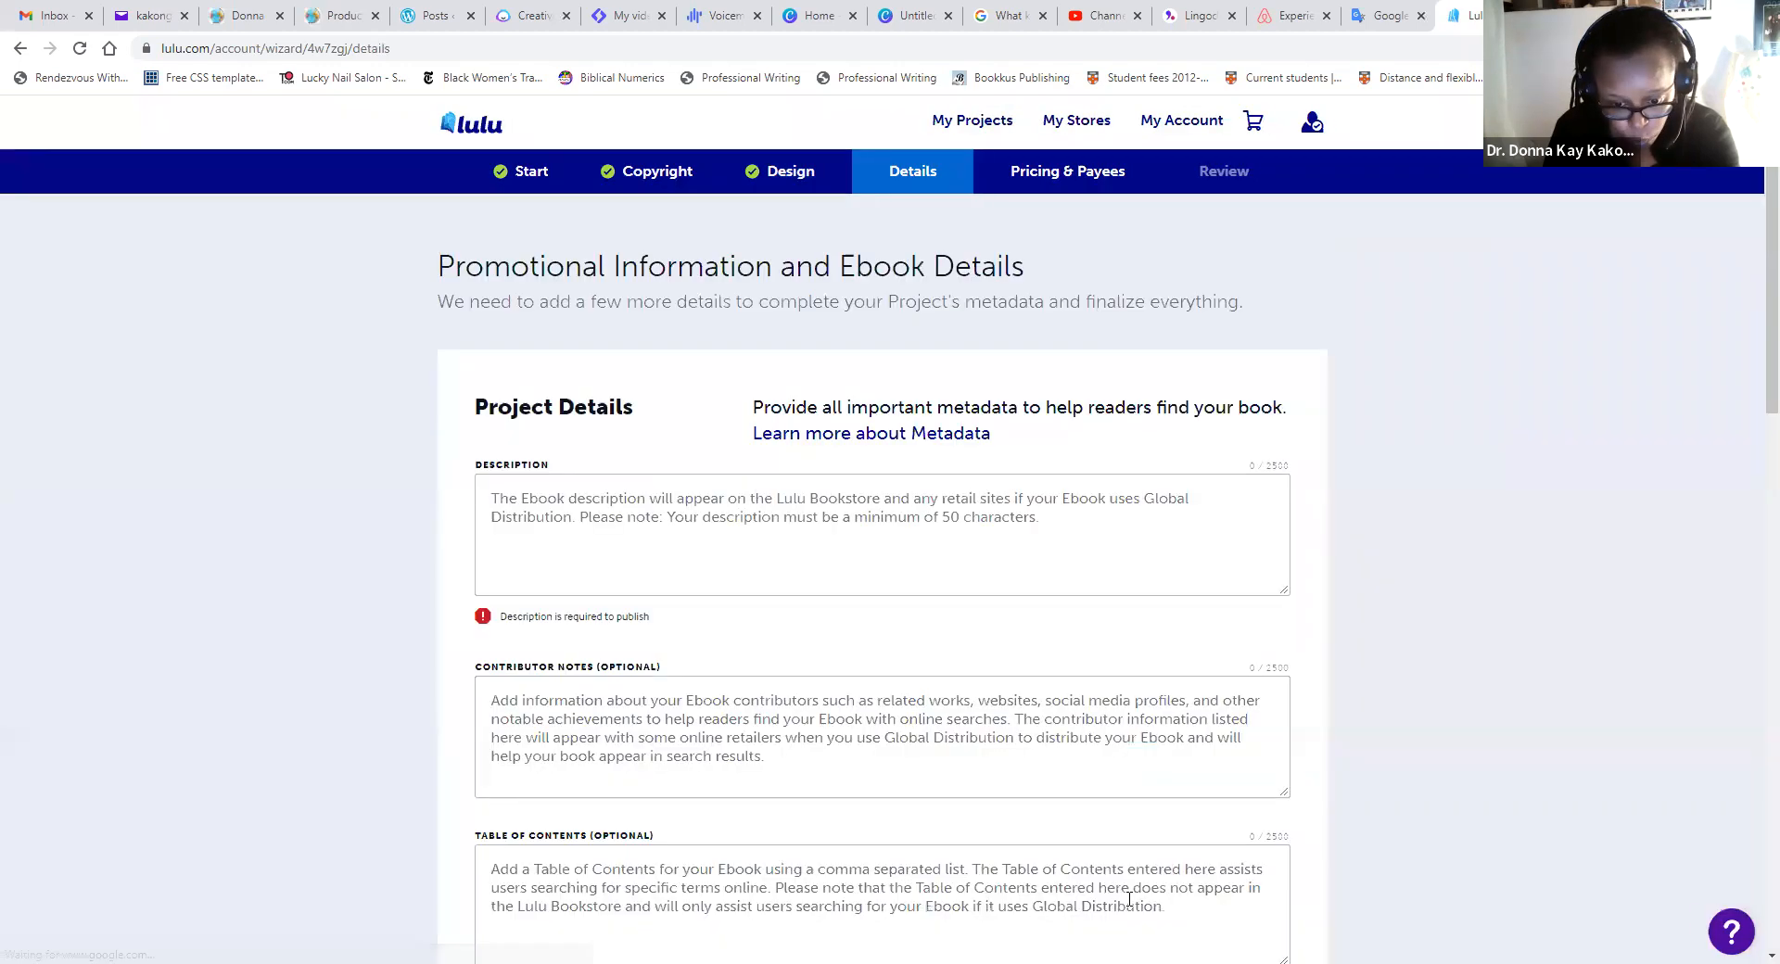
click(816, 565)
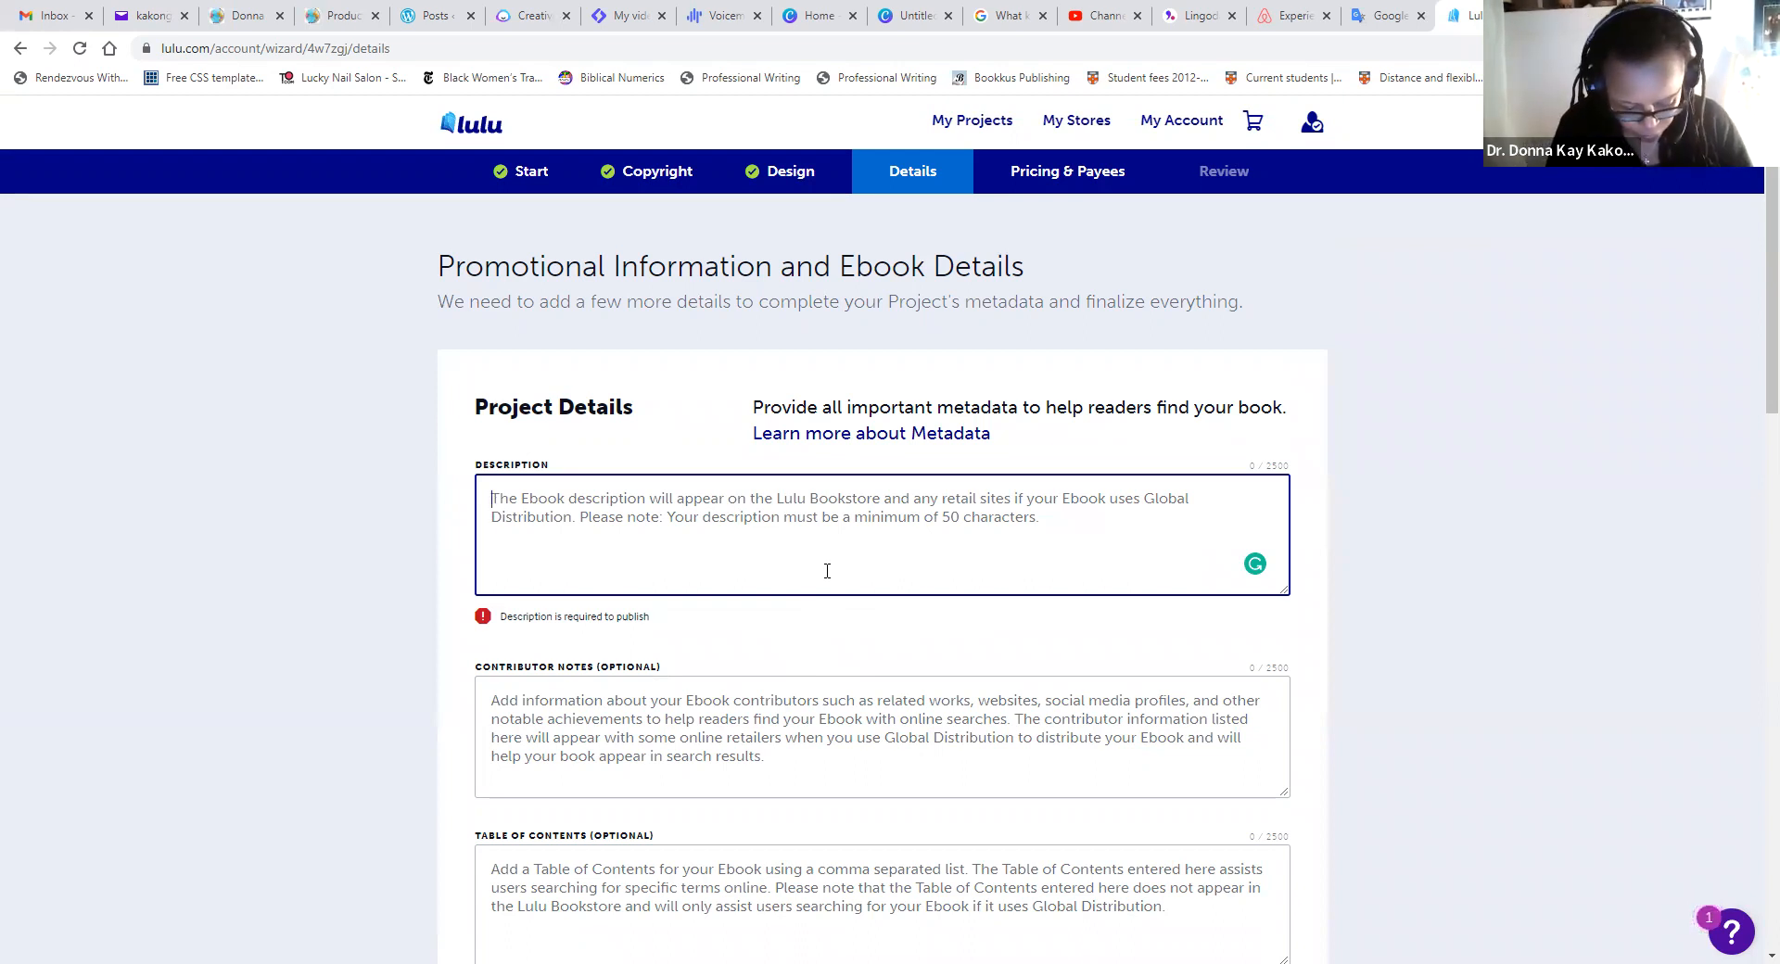
text(This is an)
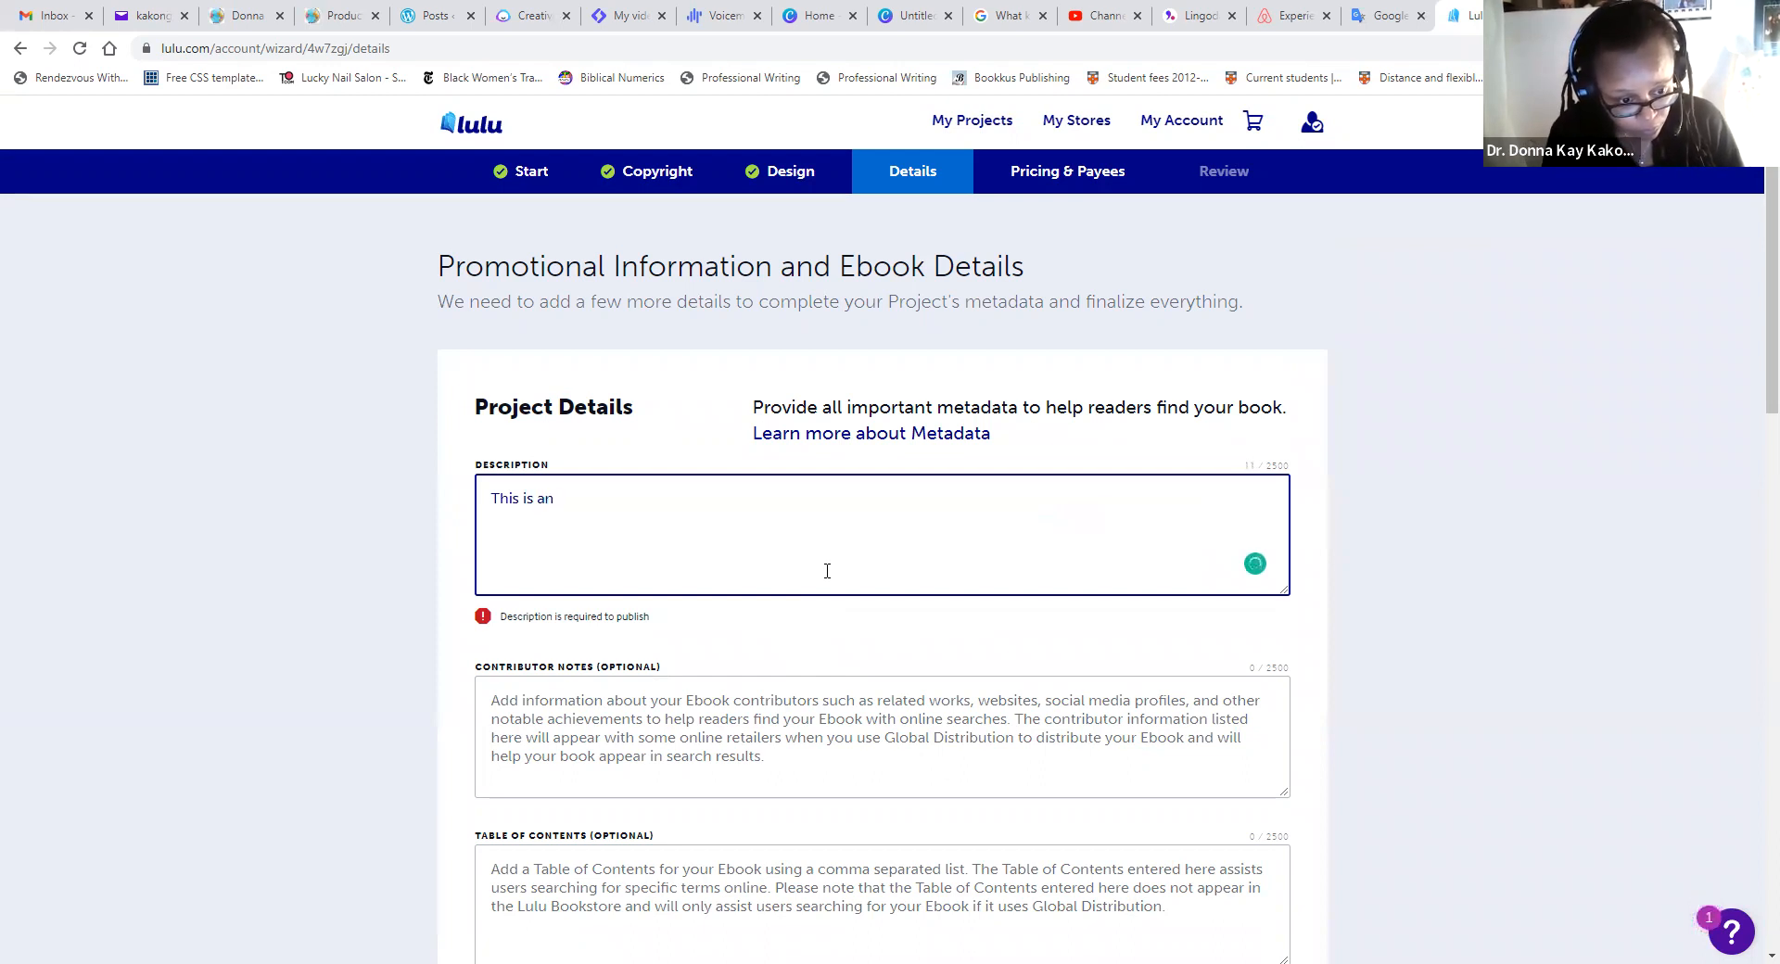
text( eBook o)
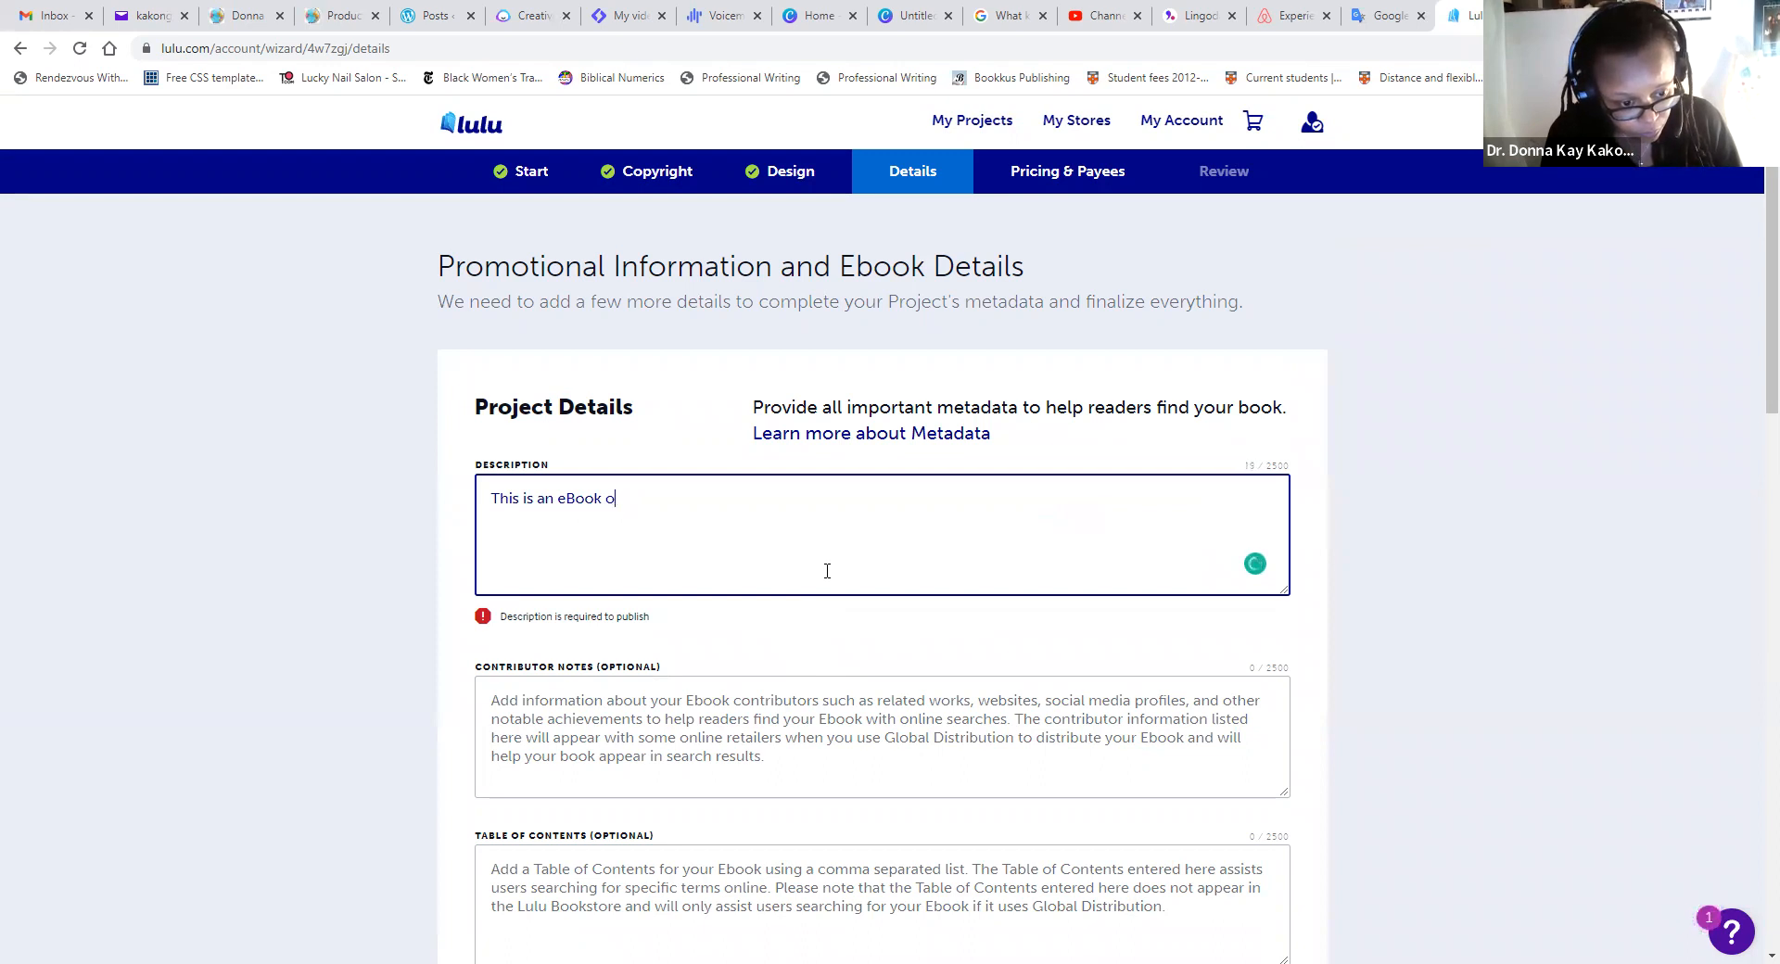
text(n the products at the Donna M)
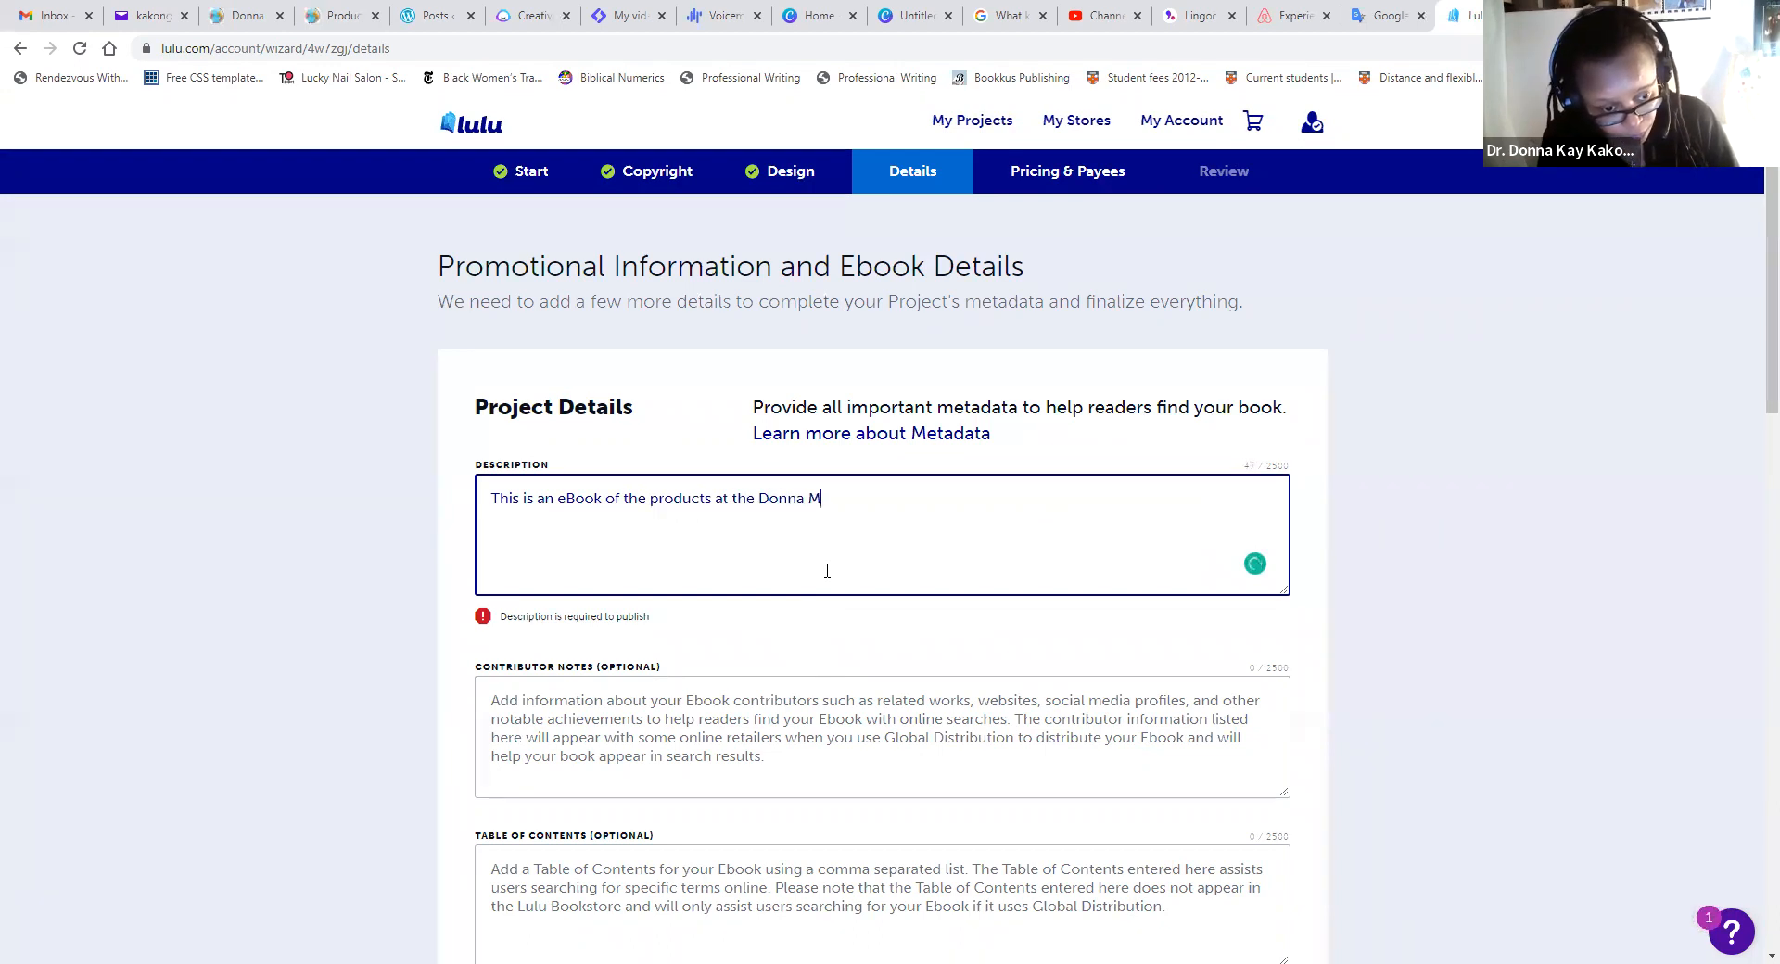
text(agazine Store)
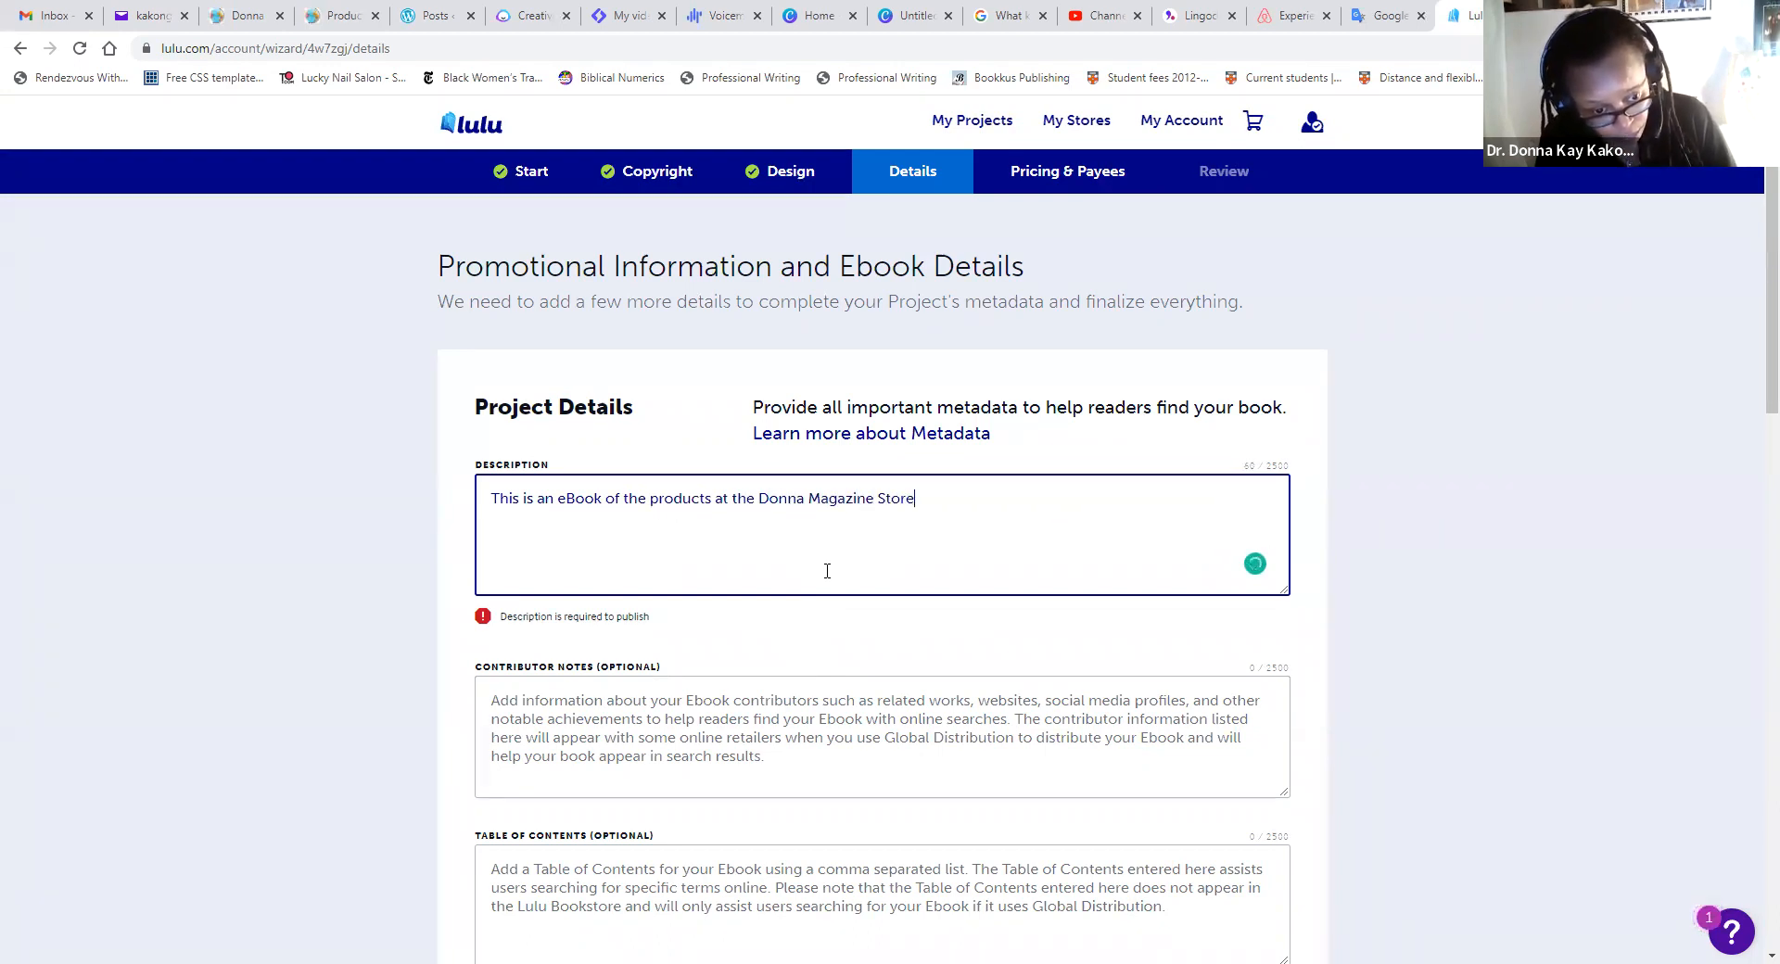
- Add a second paragraph to the description reading "To shop the Donna Magazine Store, please visit:" followed by the store's WordPress address
text(sho)
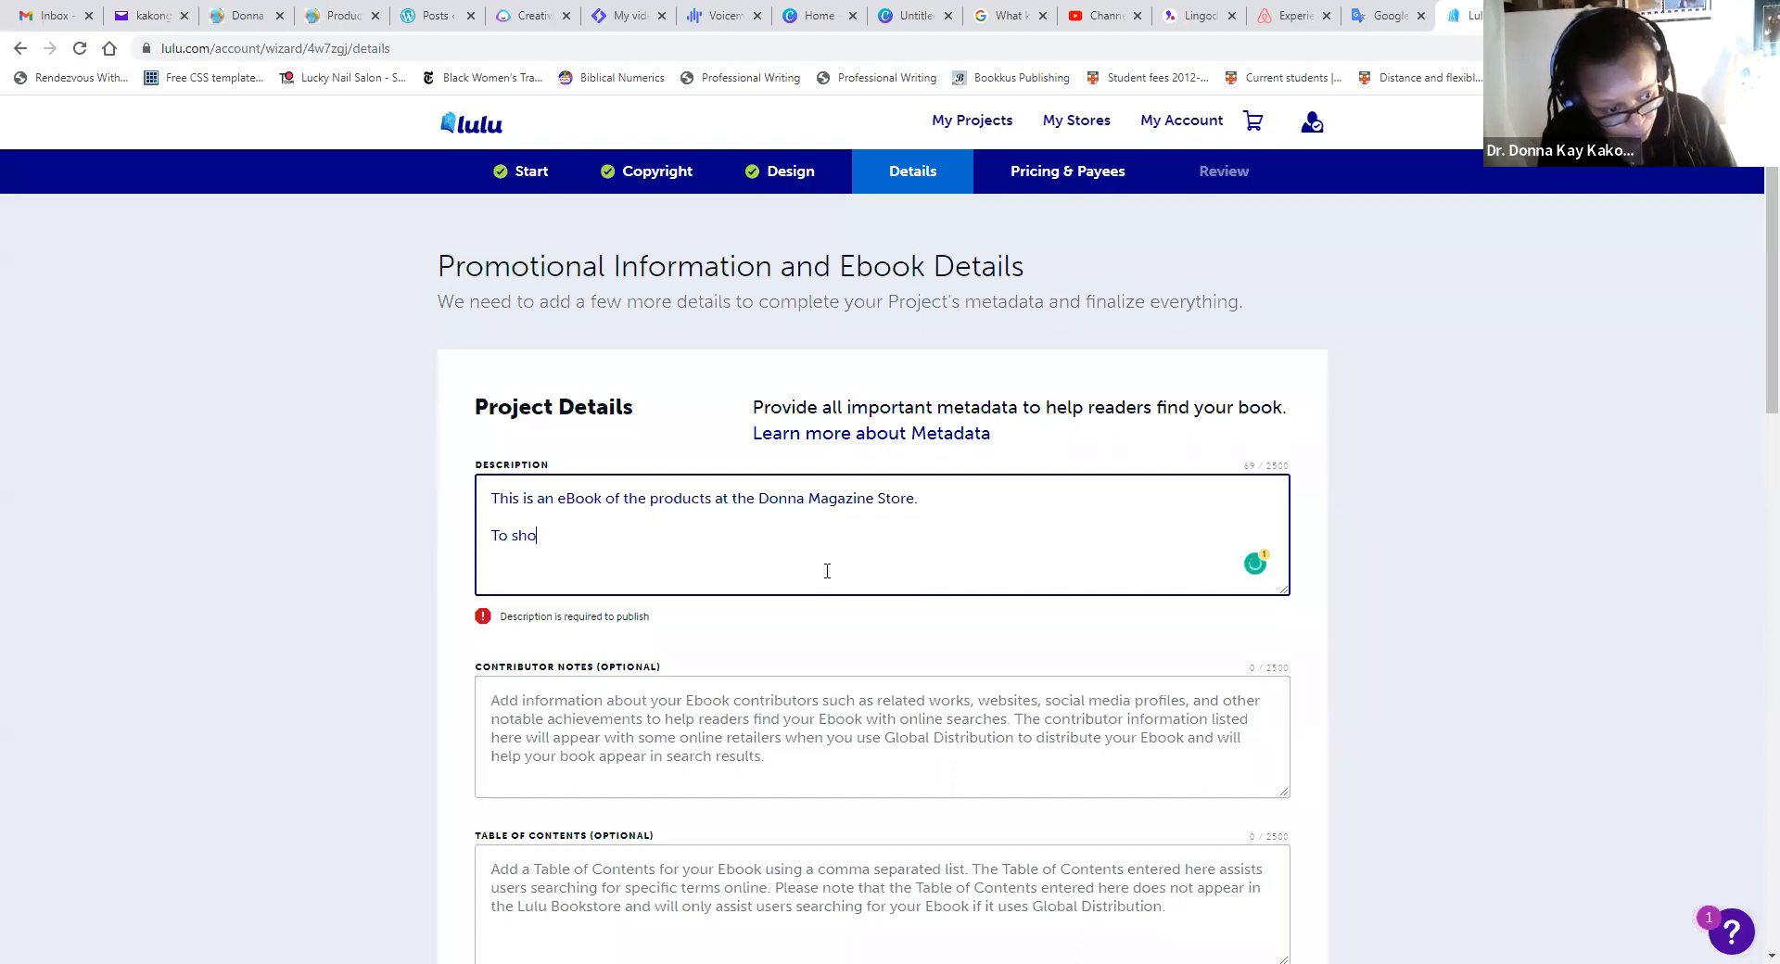
text(p the Donna)
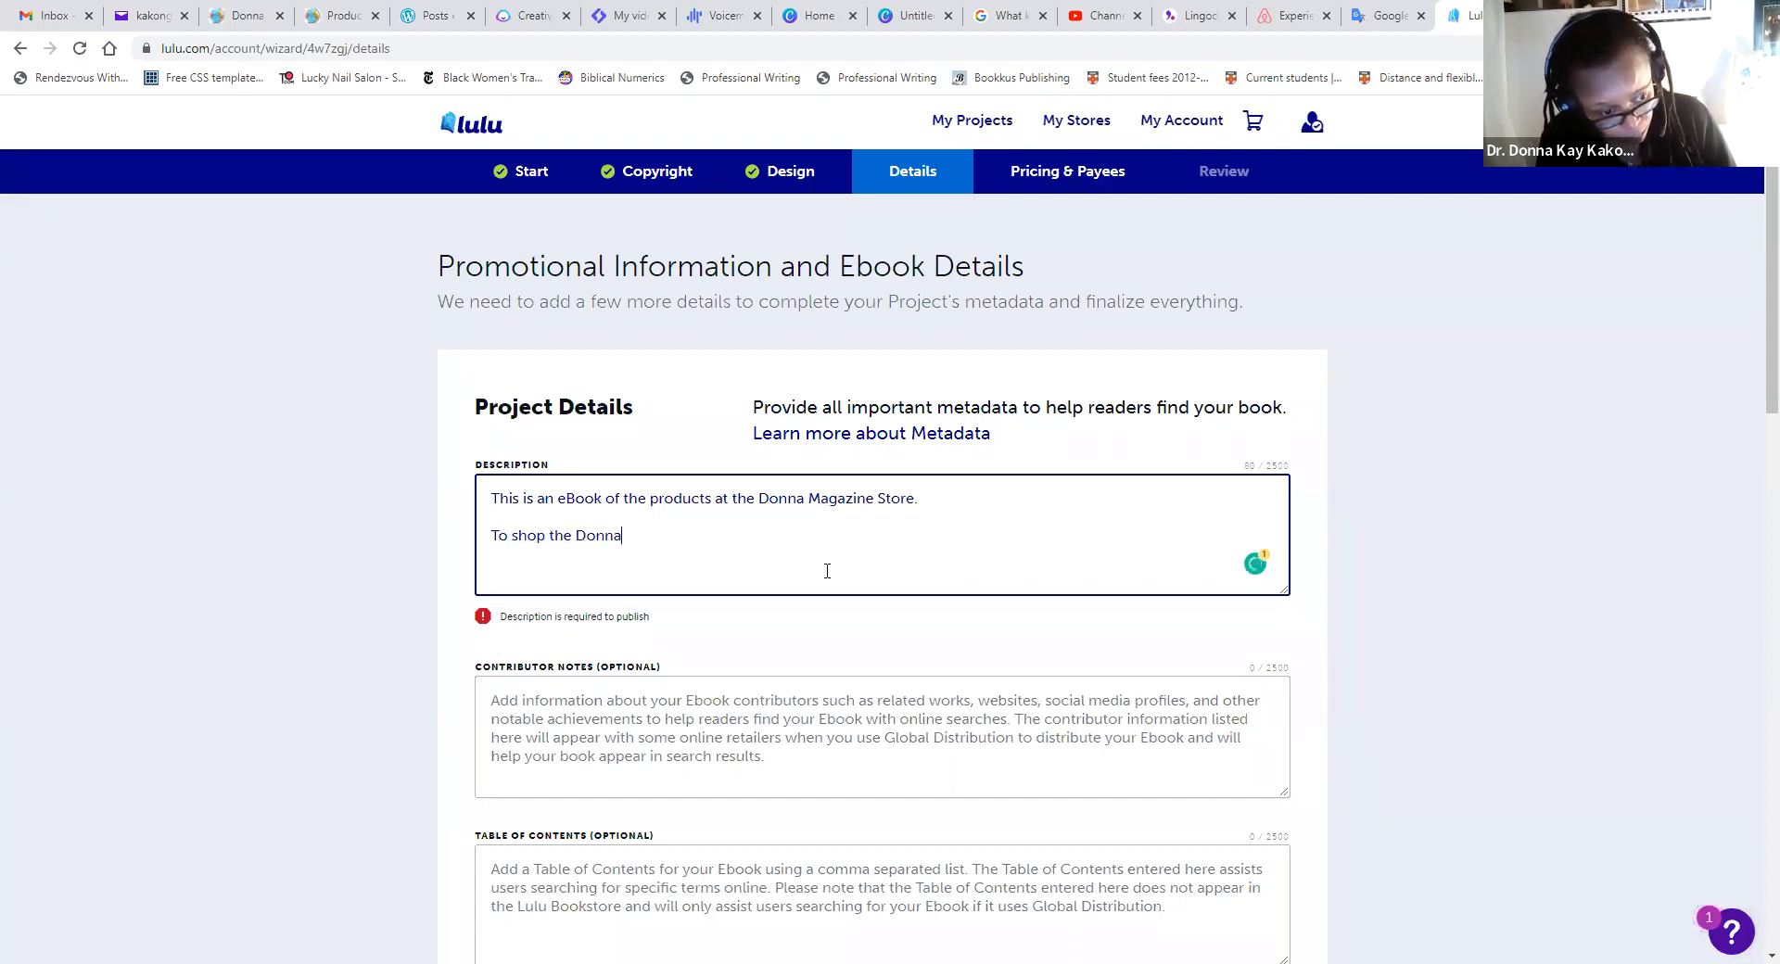
text( Magazine Store)
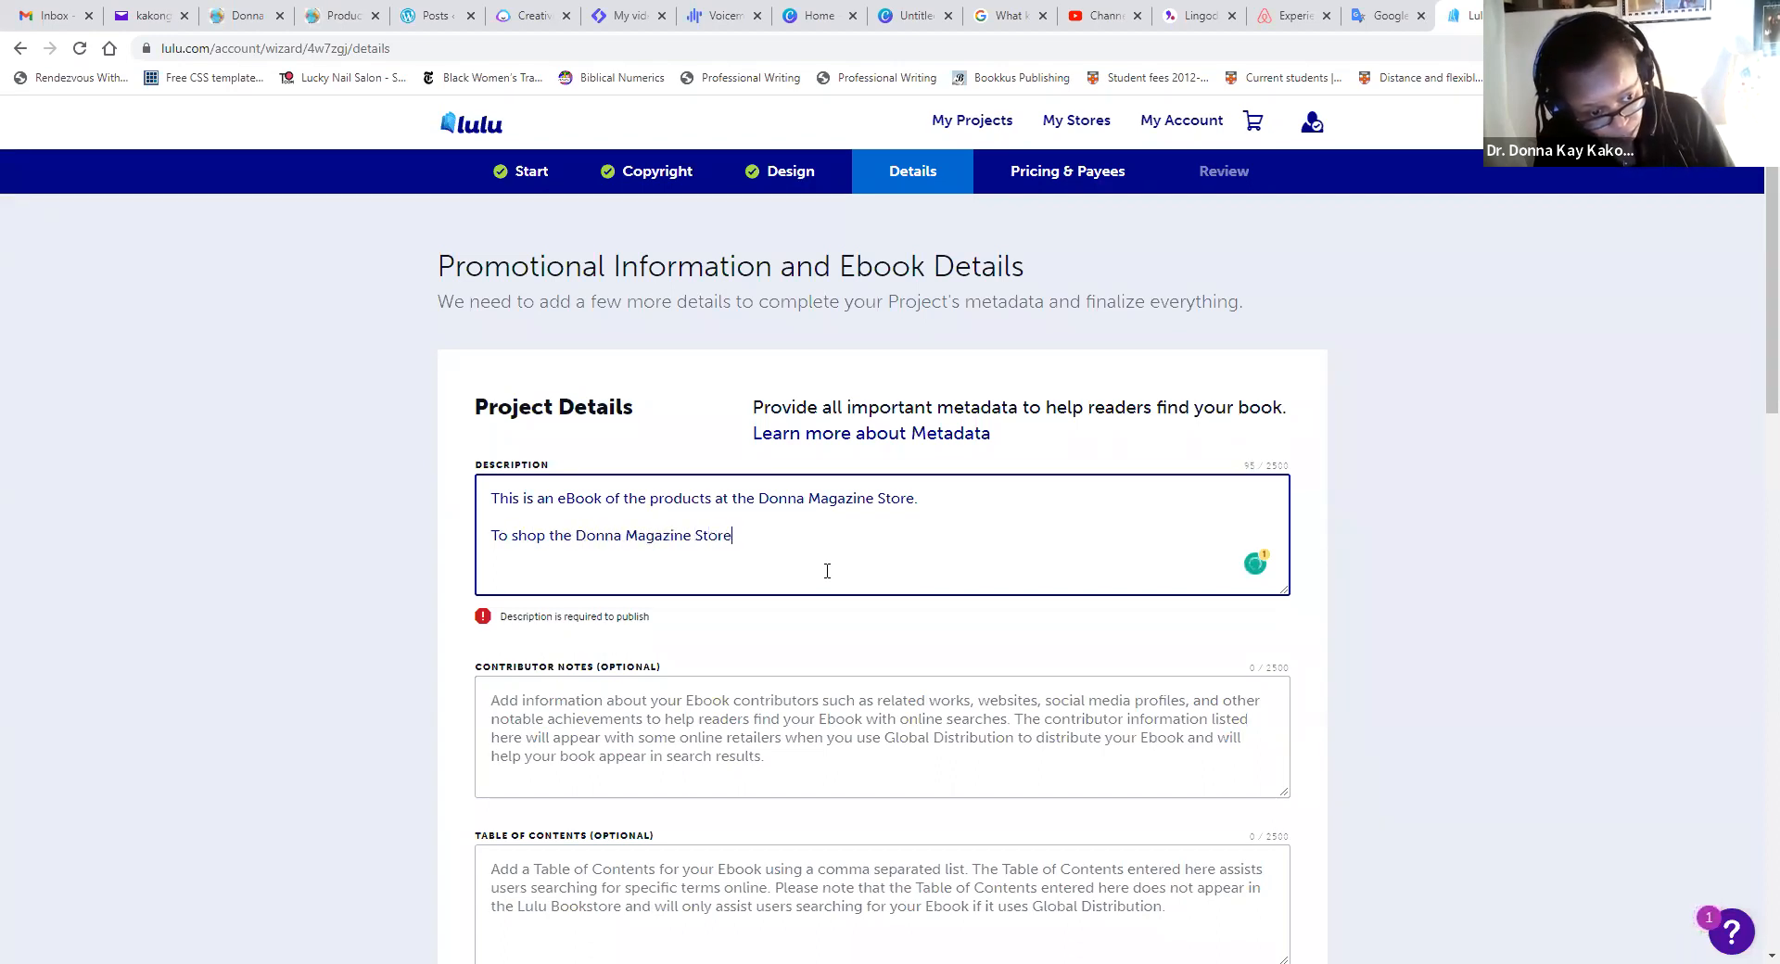
text(, please v)
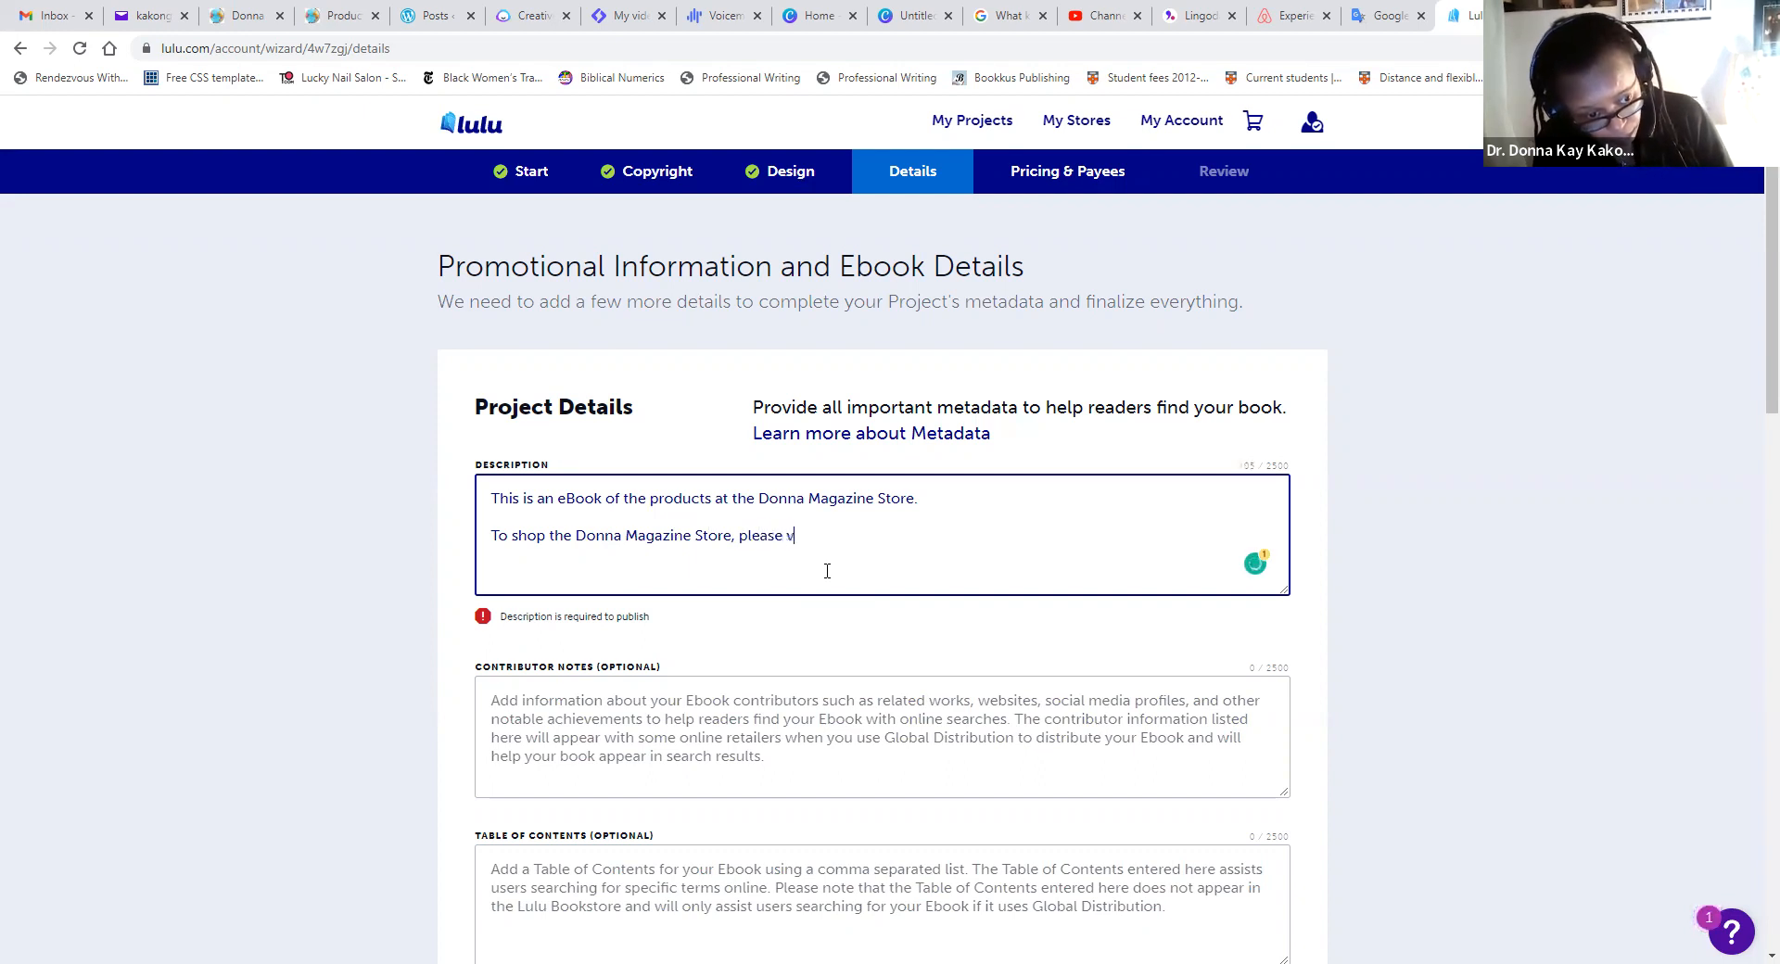
text(isit:)
text(http://kakonged)
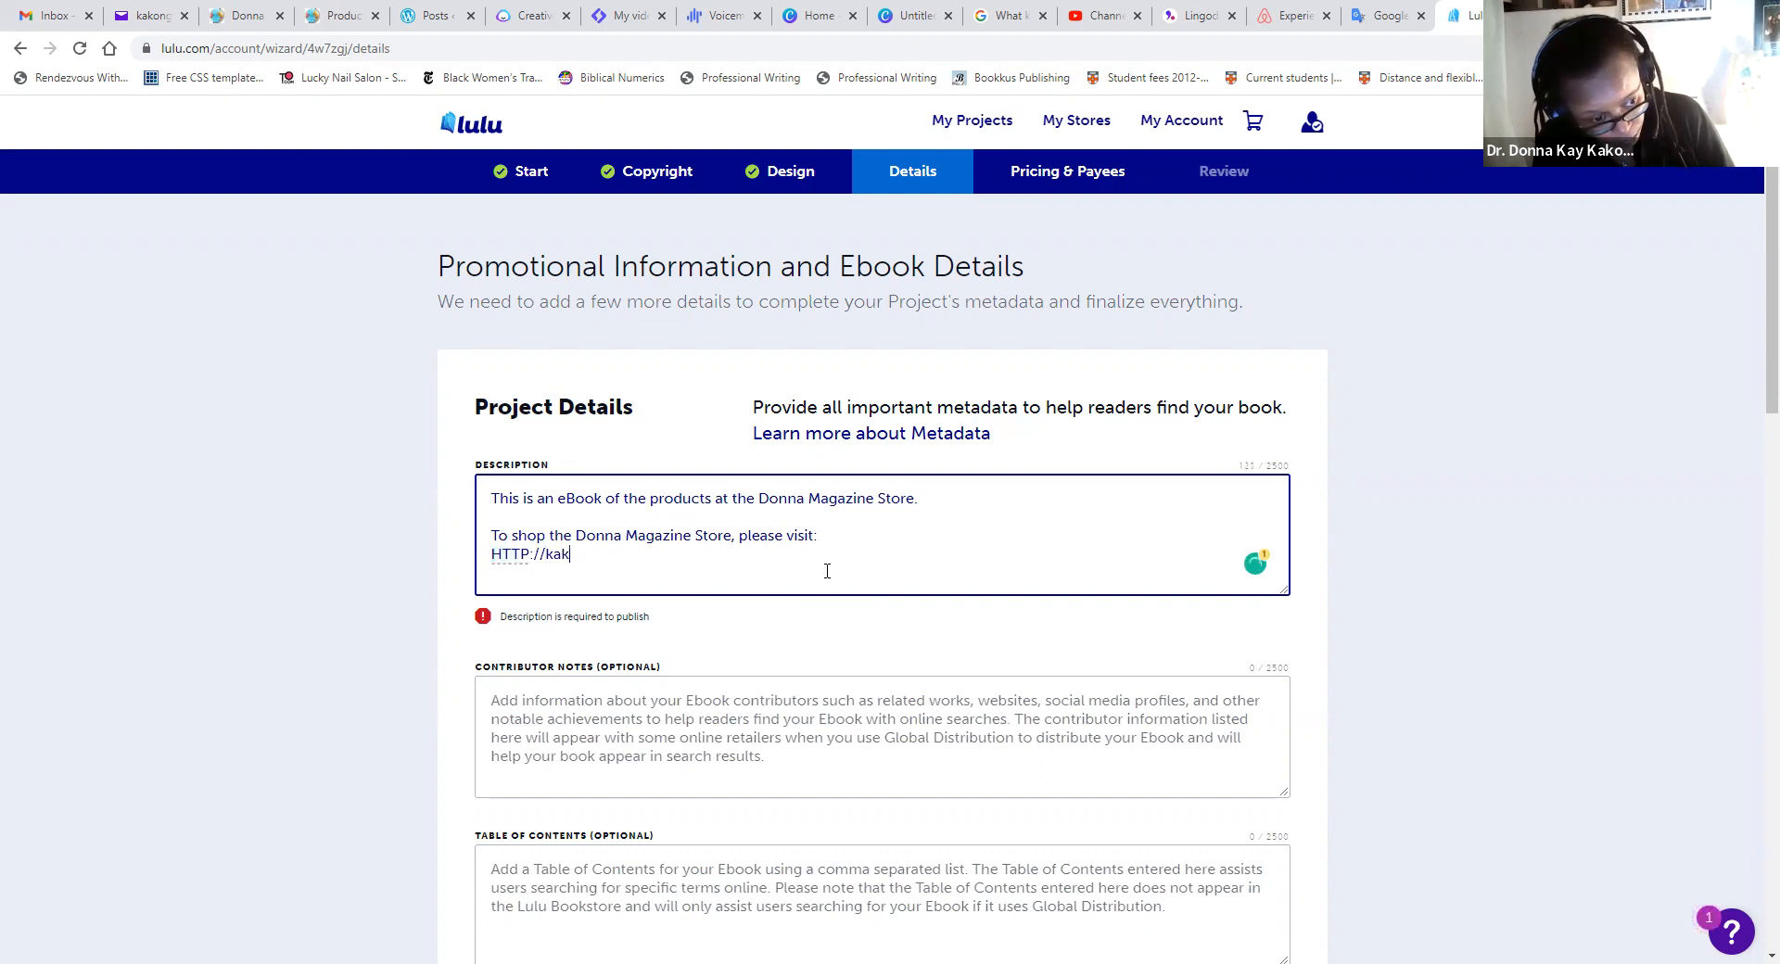
text(.word)
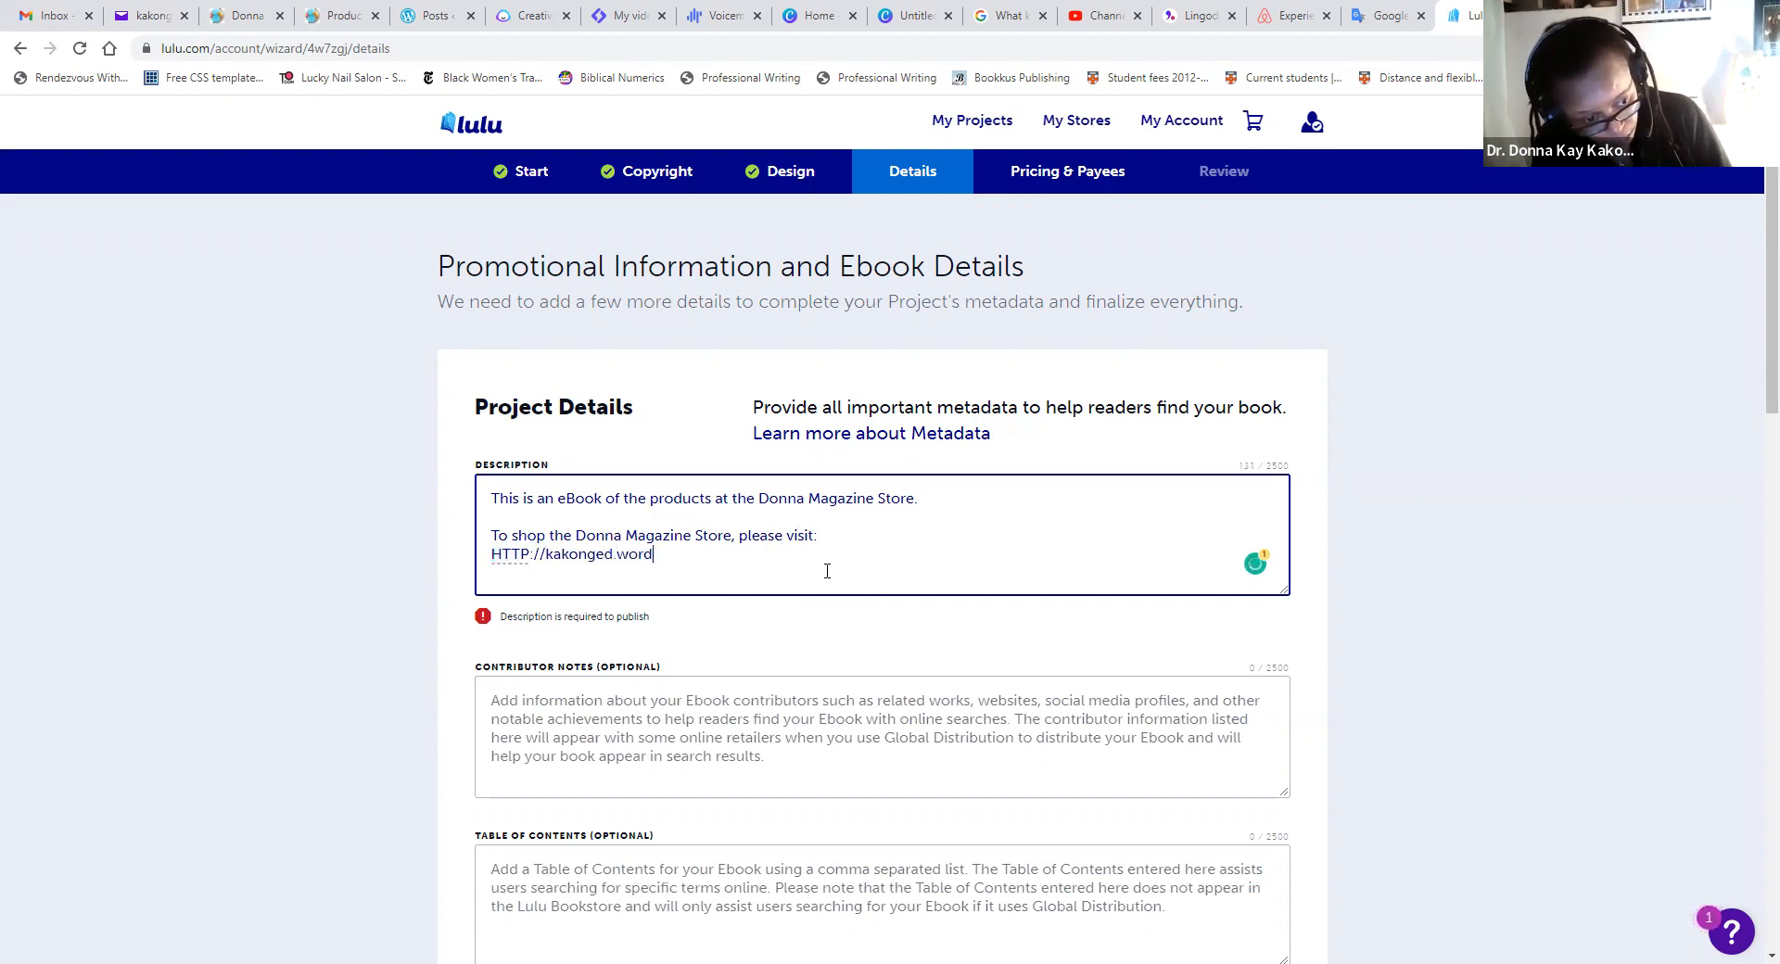
text(press.com)
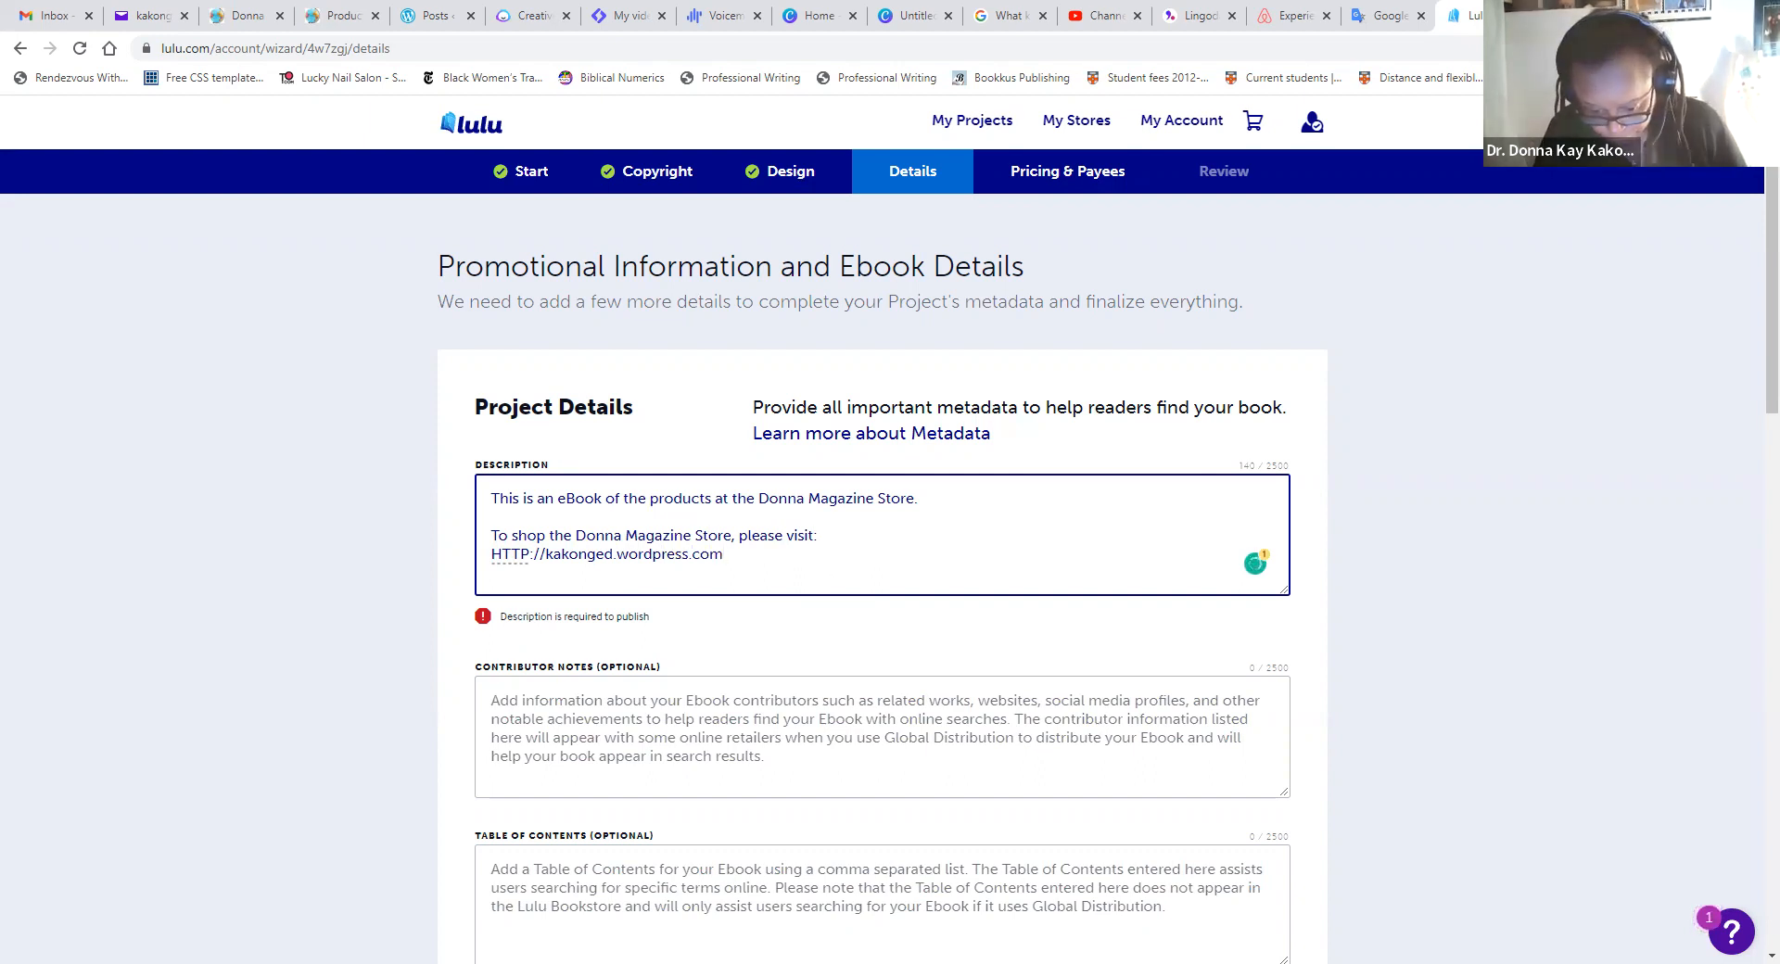
- Paste the author's biography with degrees and universities into the ebook's contributor notes
click(612, 667)
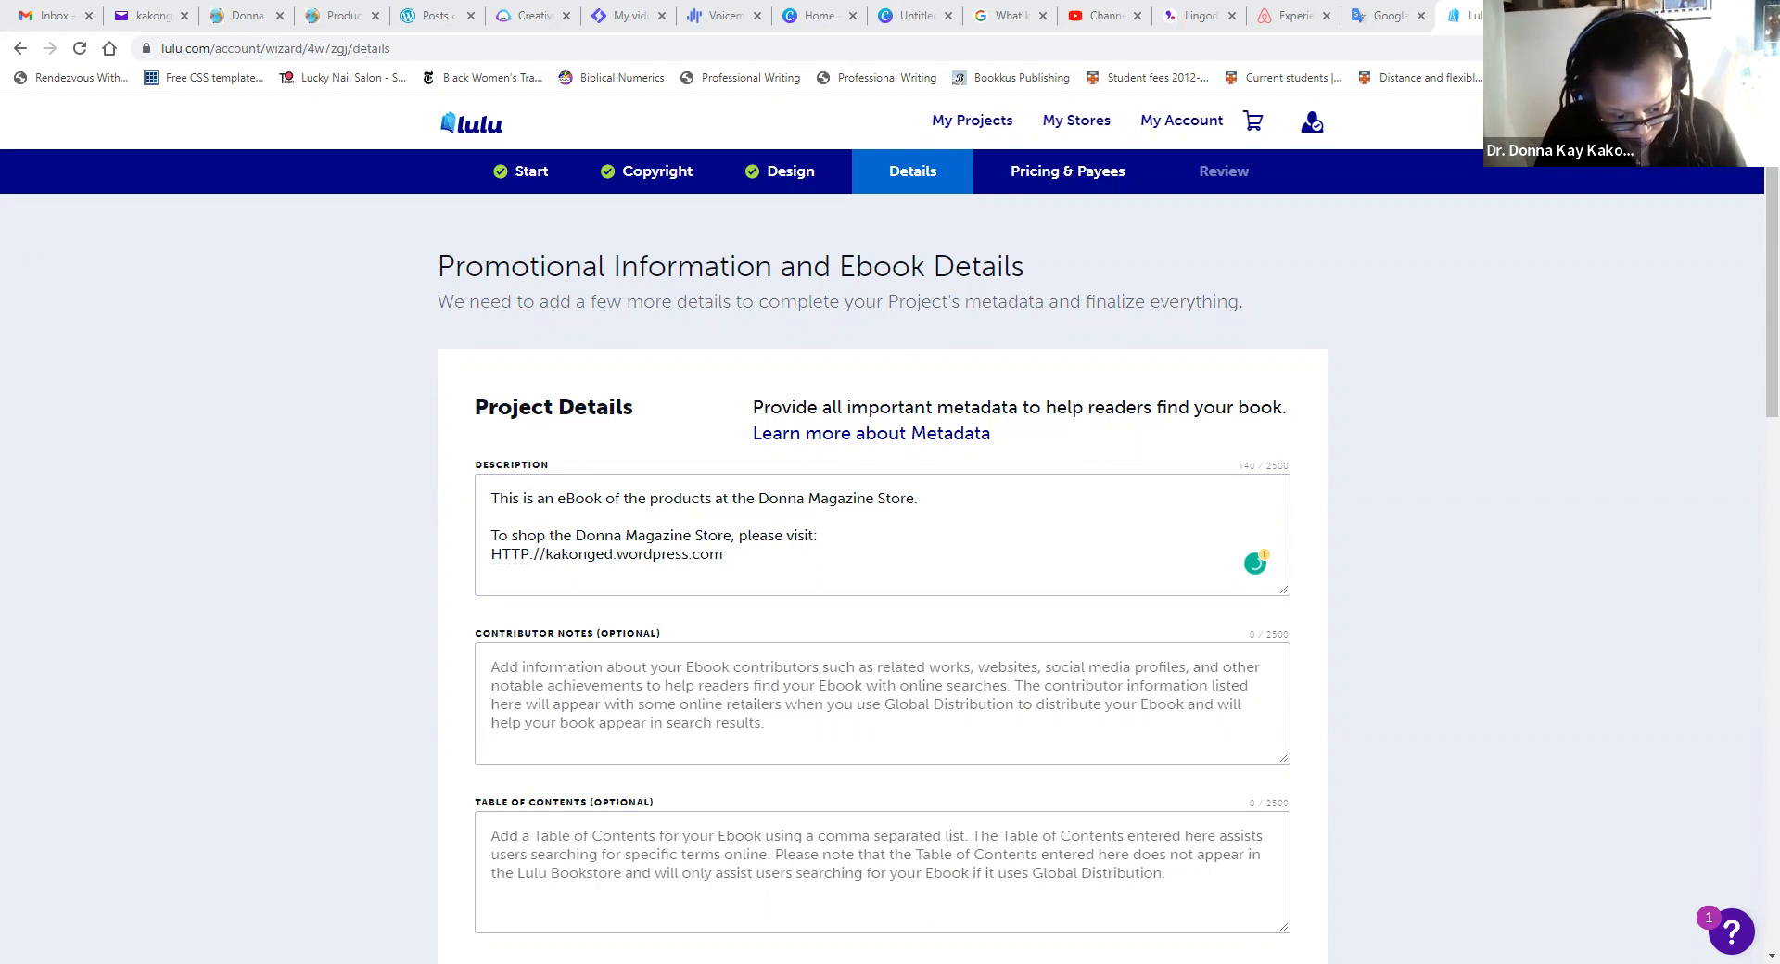
click(564, 720)
key(ctrl+v)
mouse_move(638, 684)
click(644, 730)
- Find the "Guides" categories and set the BISAC main category to REFERENCE / Consumer Guides
scroll(593, 779, down, 5)
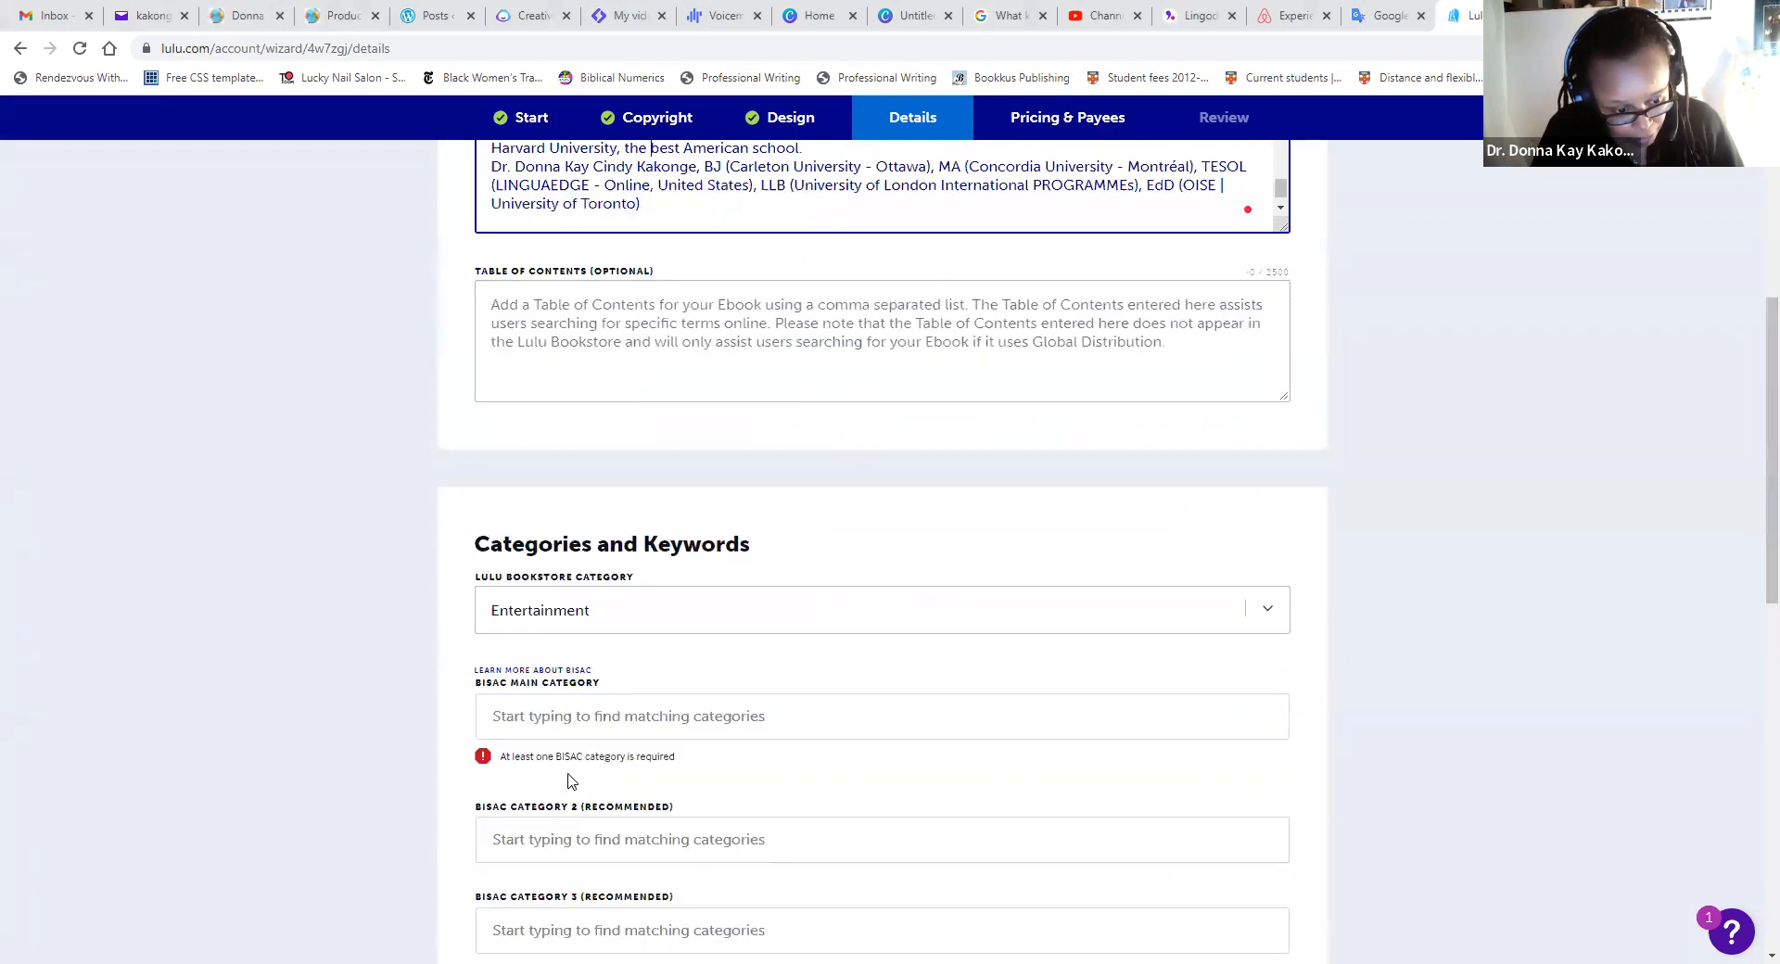
click(560, 696)
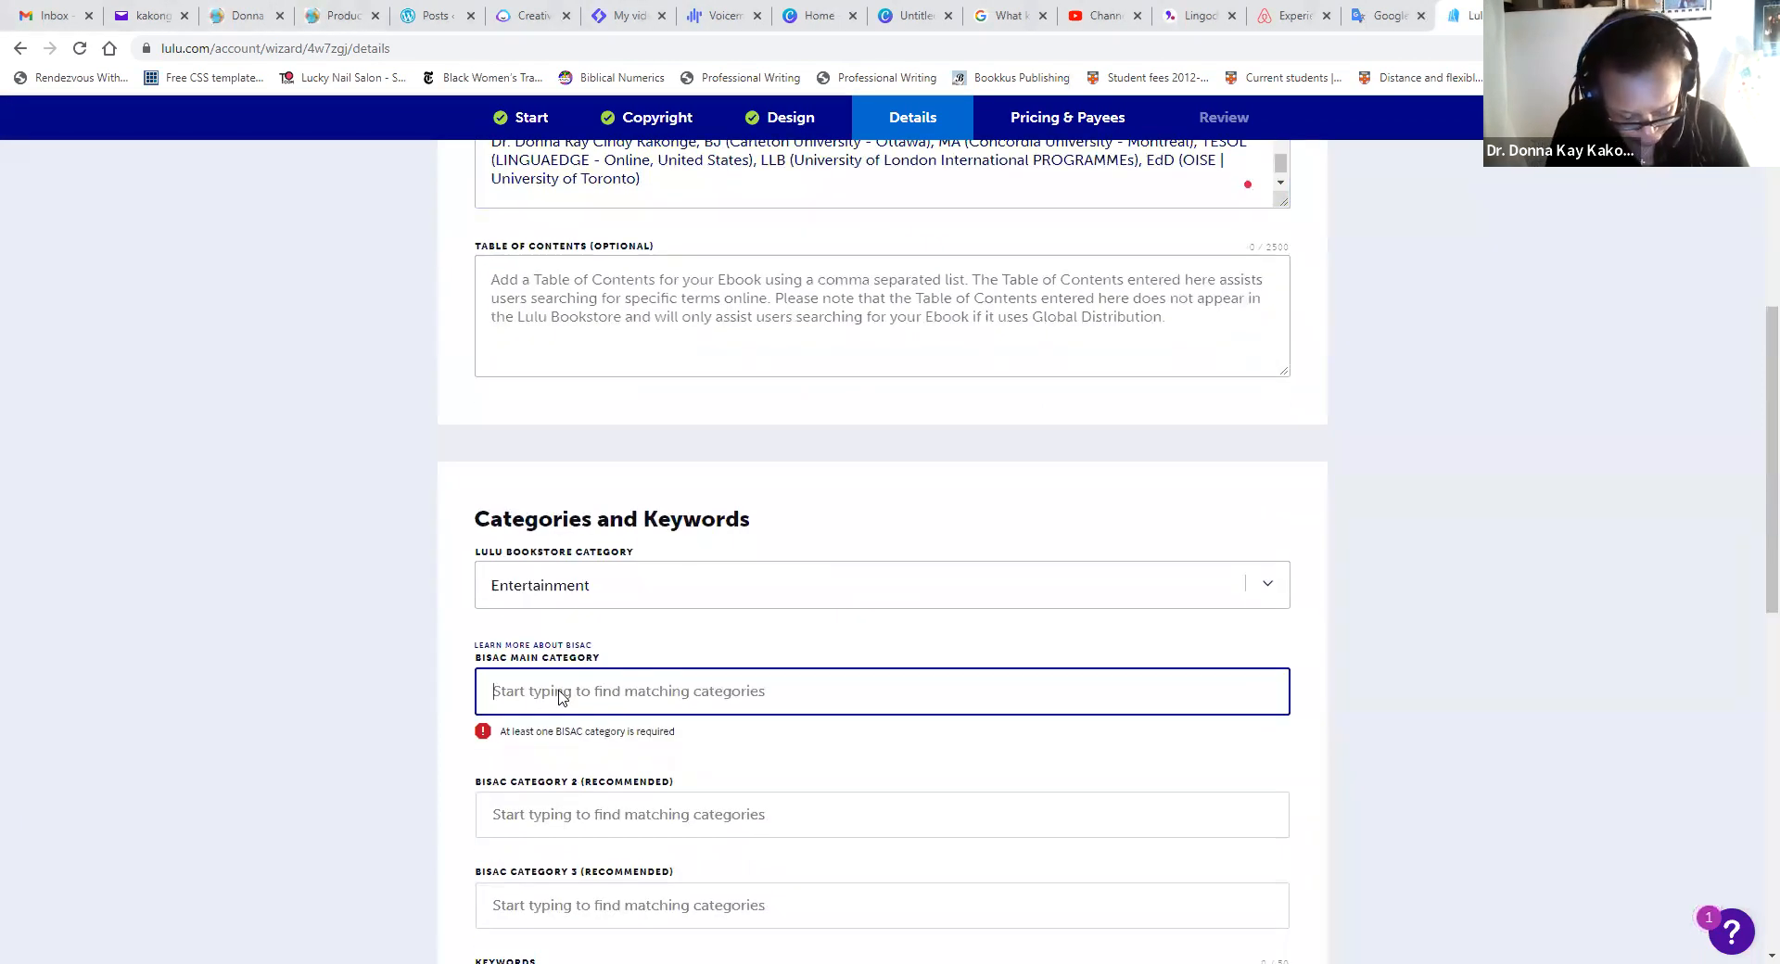
text(Guides)
scroll(591, 864, down, 1)
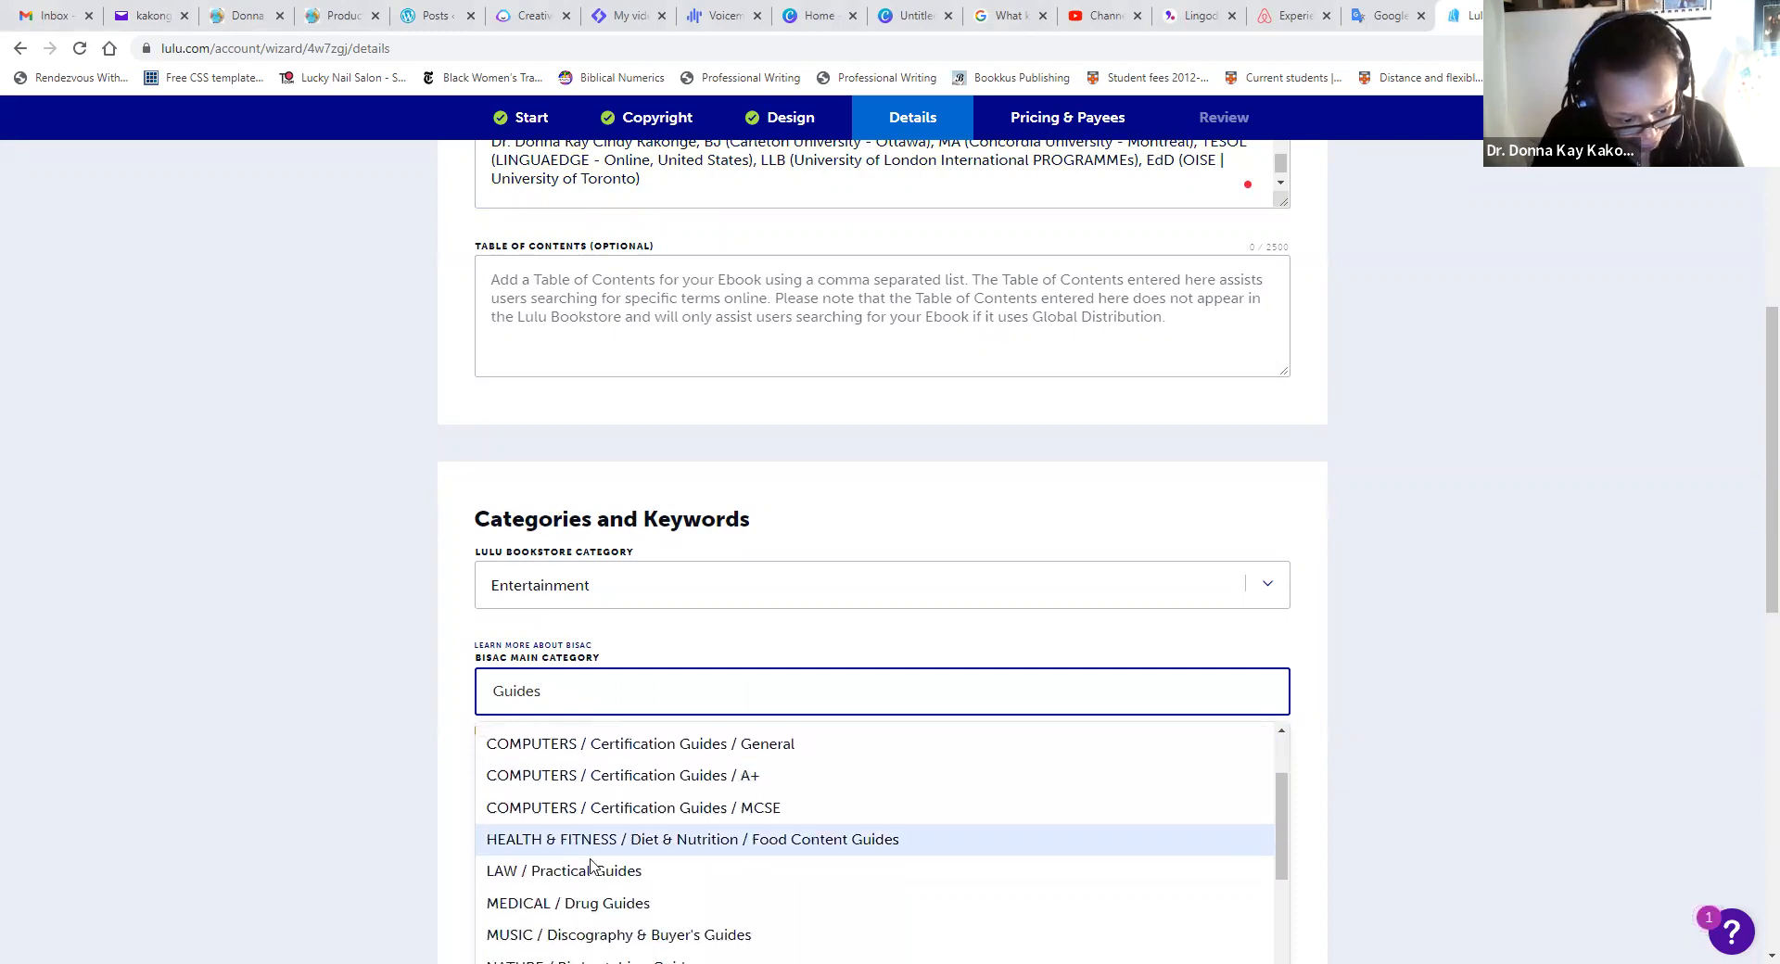
scroll(676, 890, down, 2)
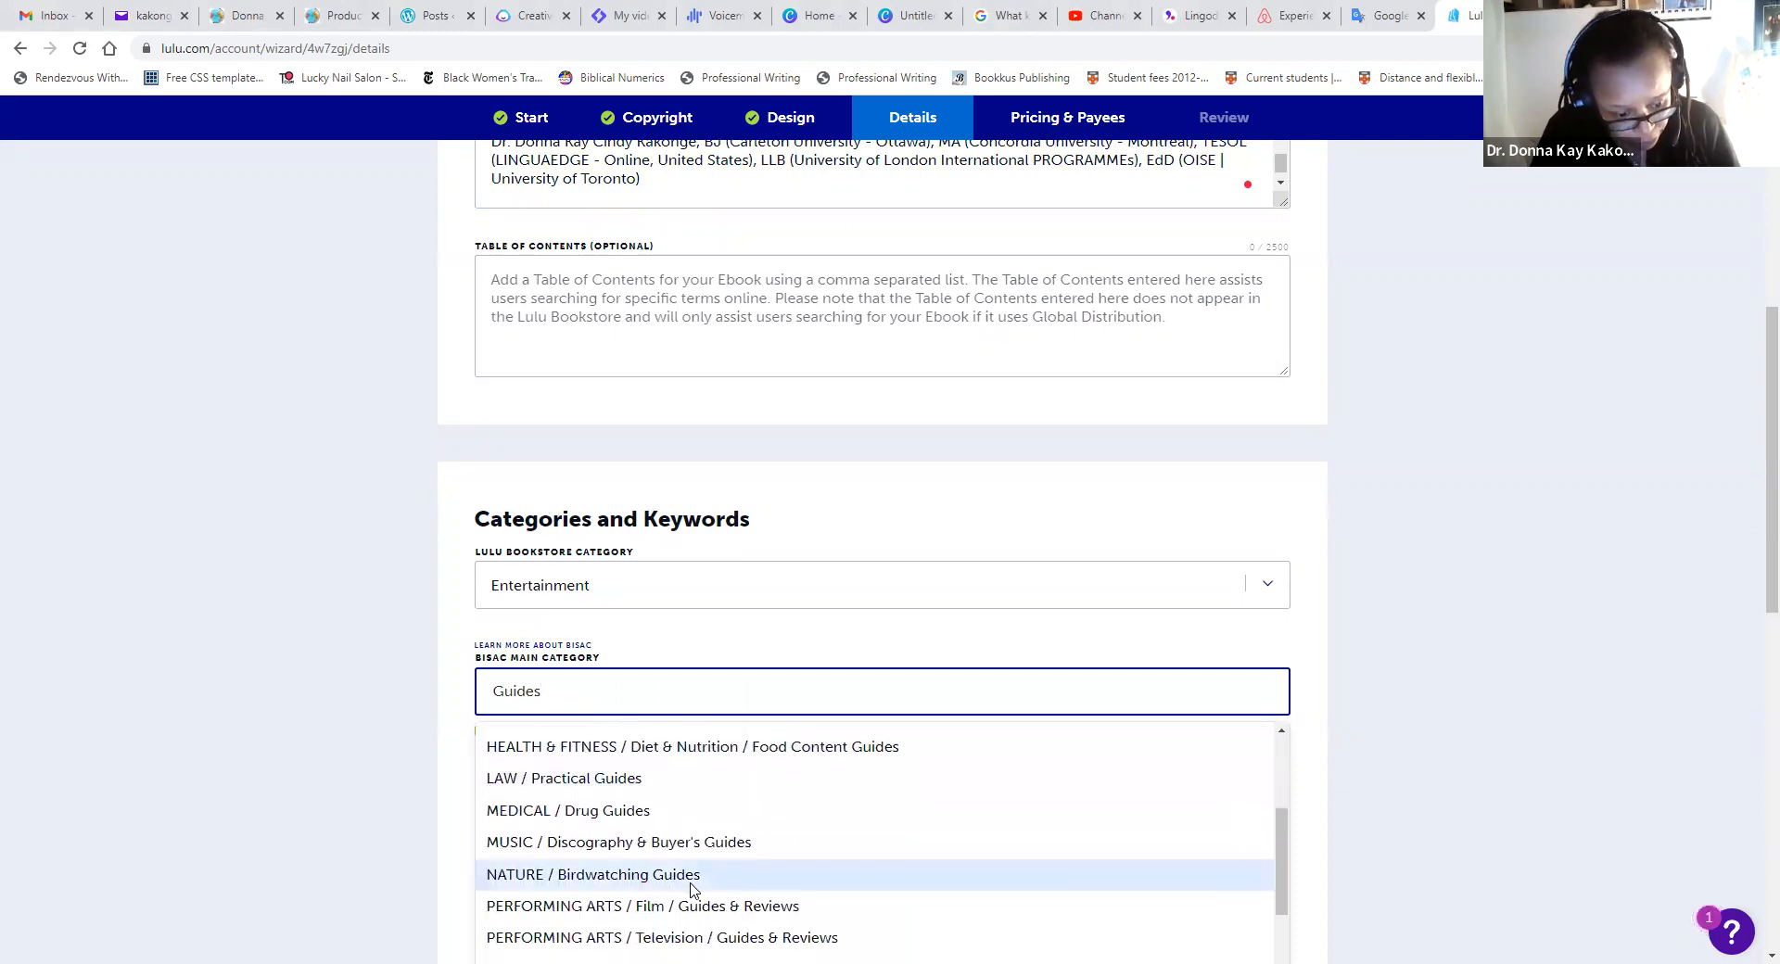
scroll(691, 888, down, 1)
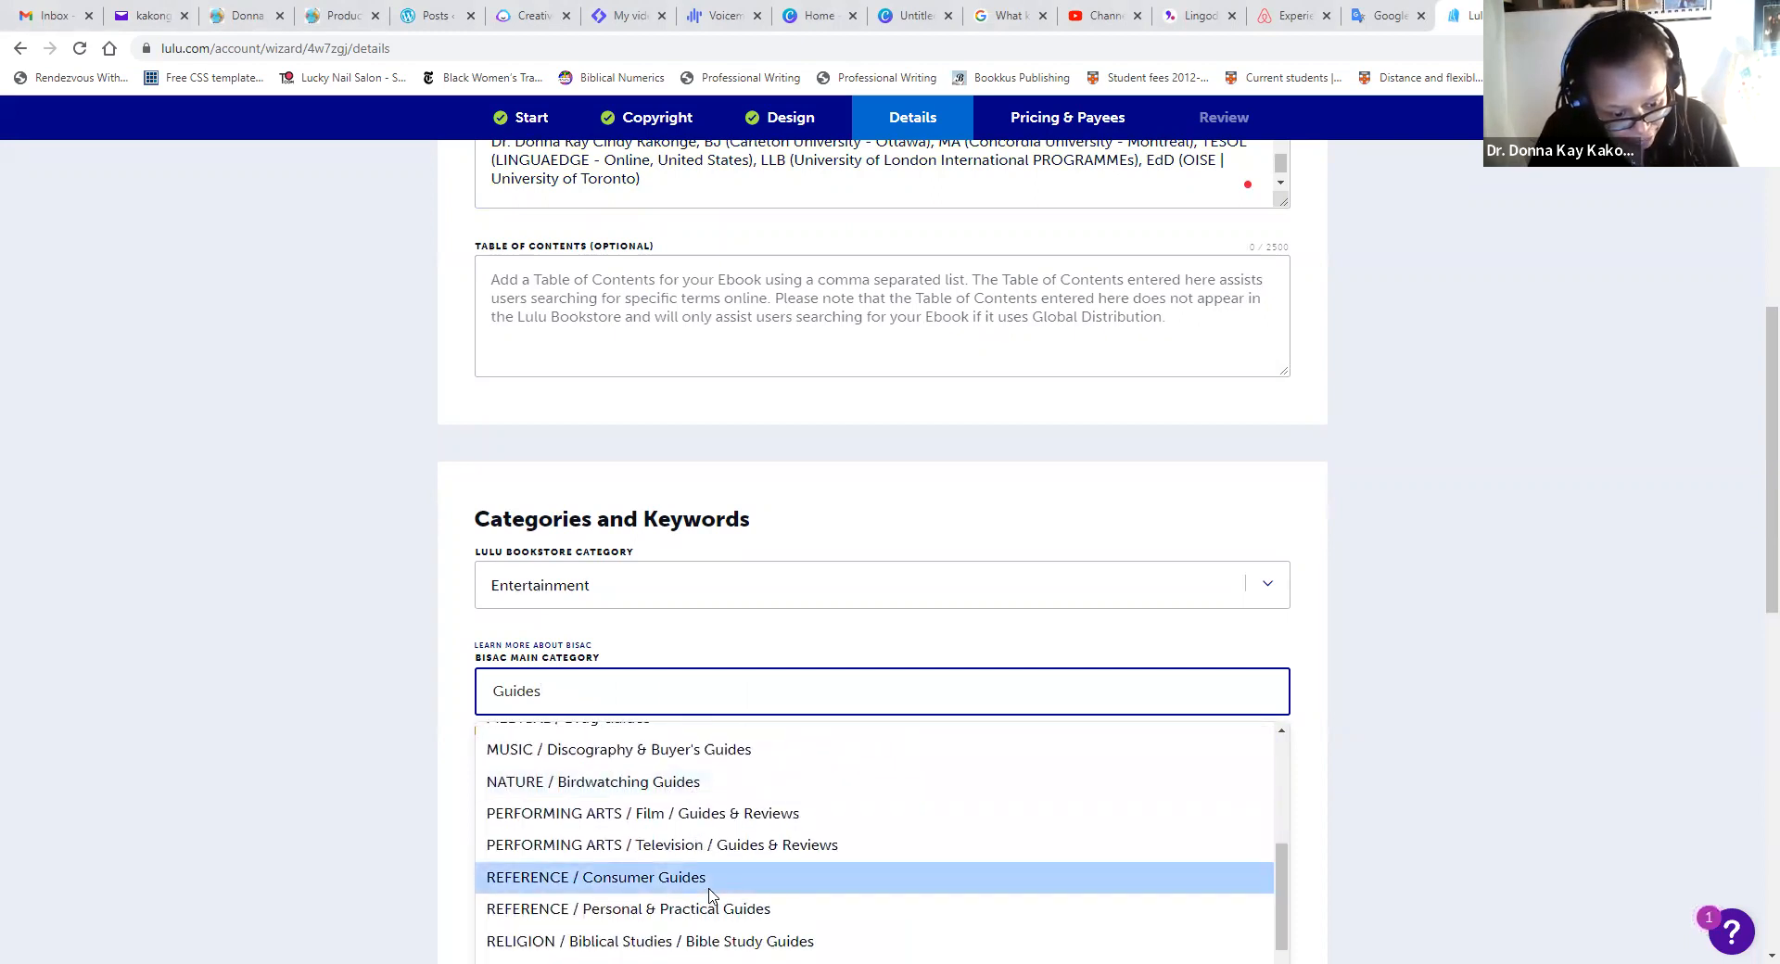
click(710, 890)
- Set BISAC category 2 to REFERENCE / Personal & Practical Guides from the "Guides" matches
click(549, 828)
text(Guides)
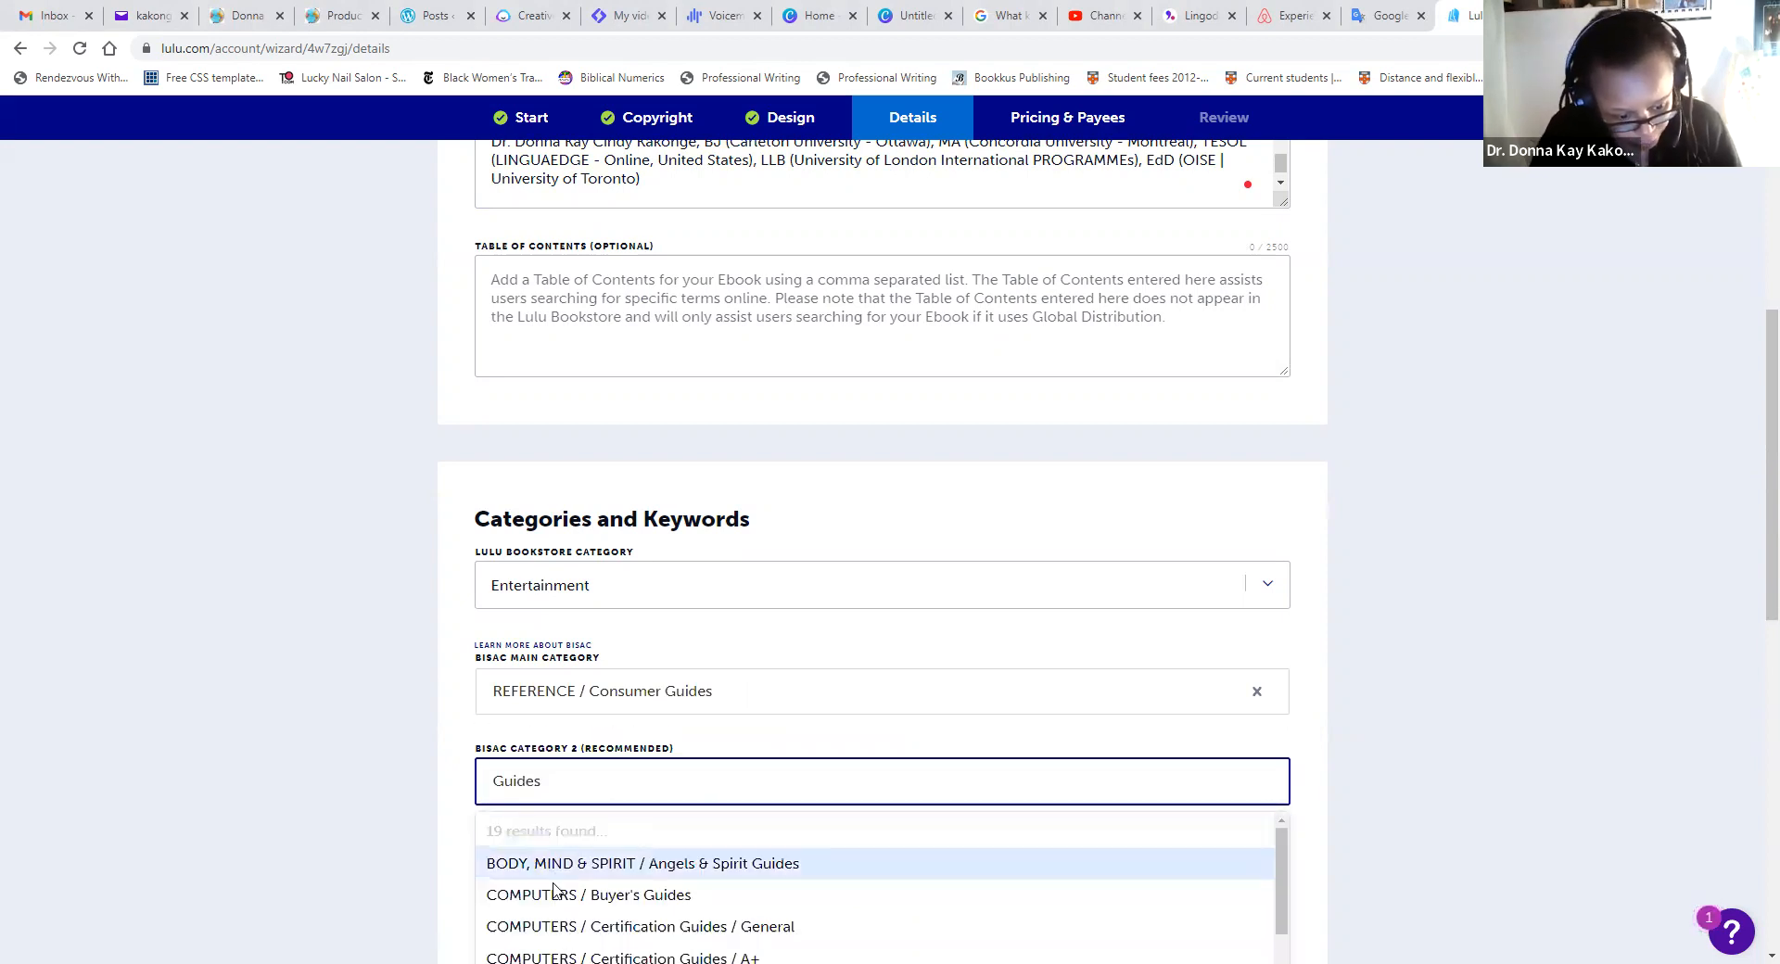
scroll(909, 918, down, 1)
scroll(909, 918, down, 5)
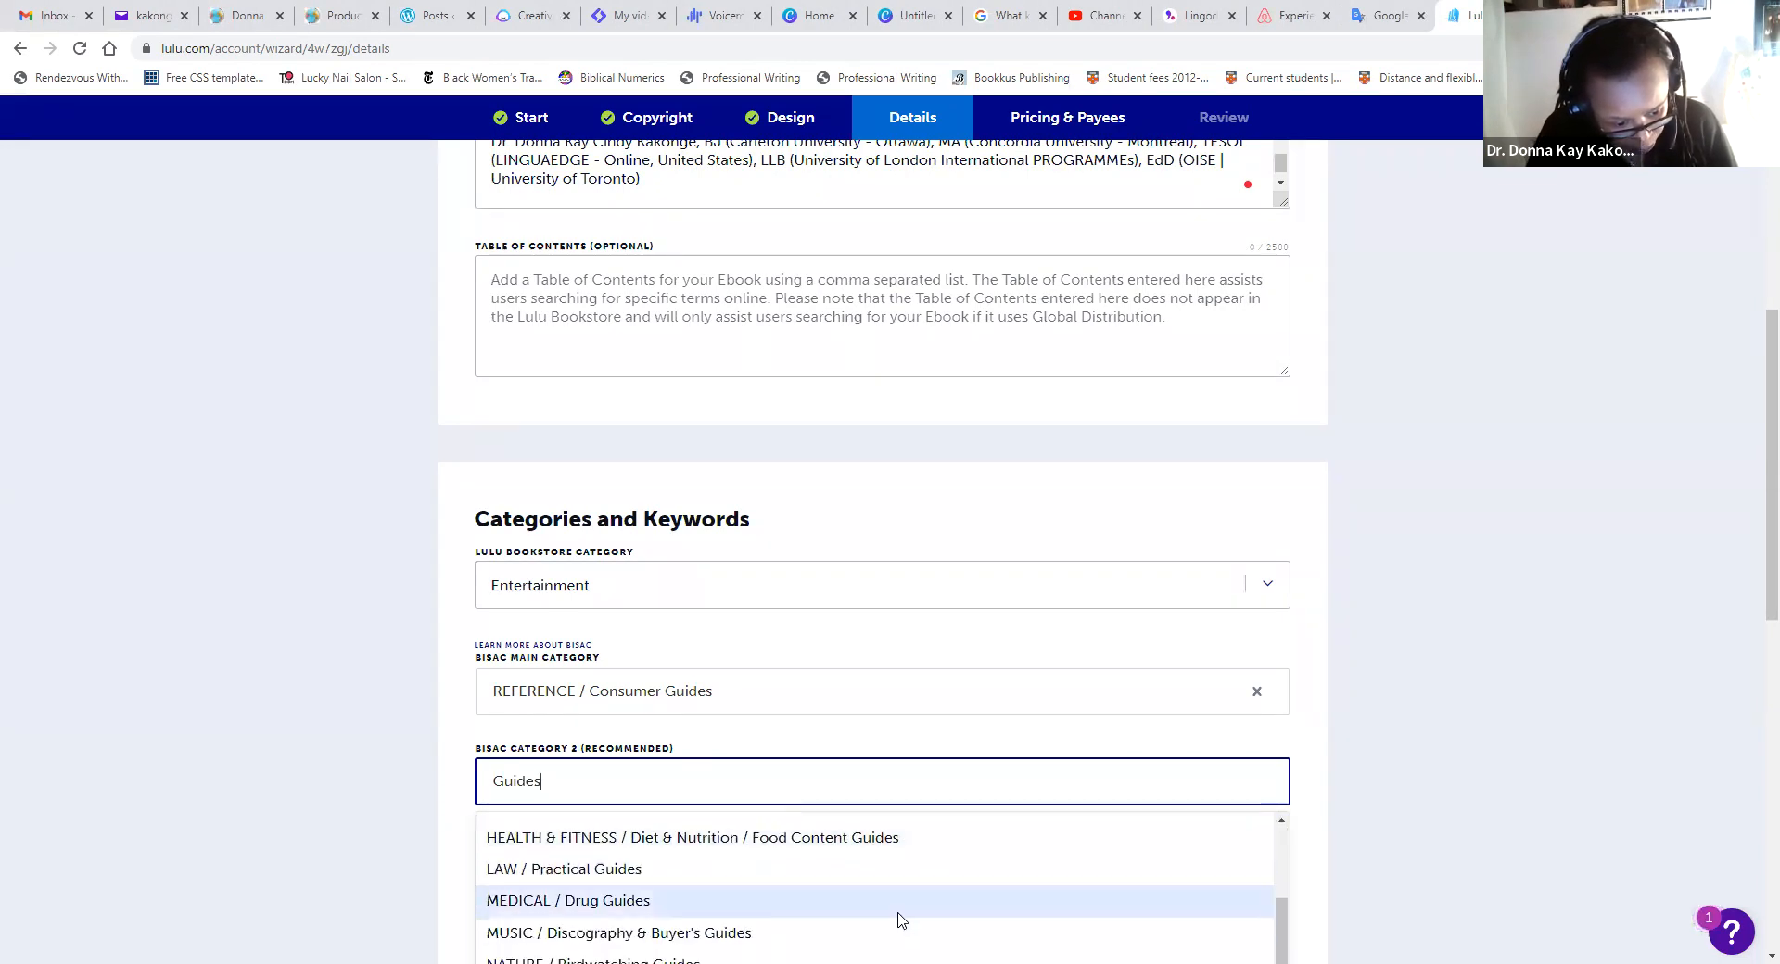
scroll(898, 921, down, 3)
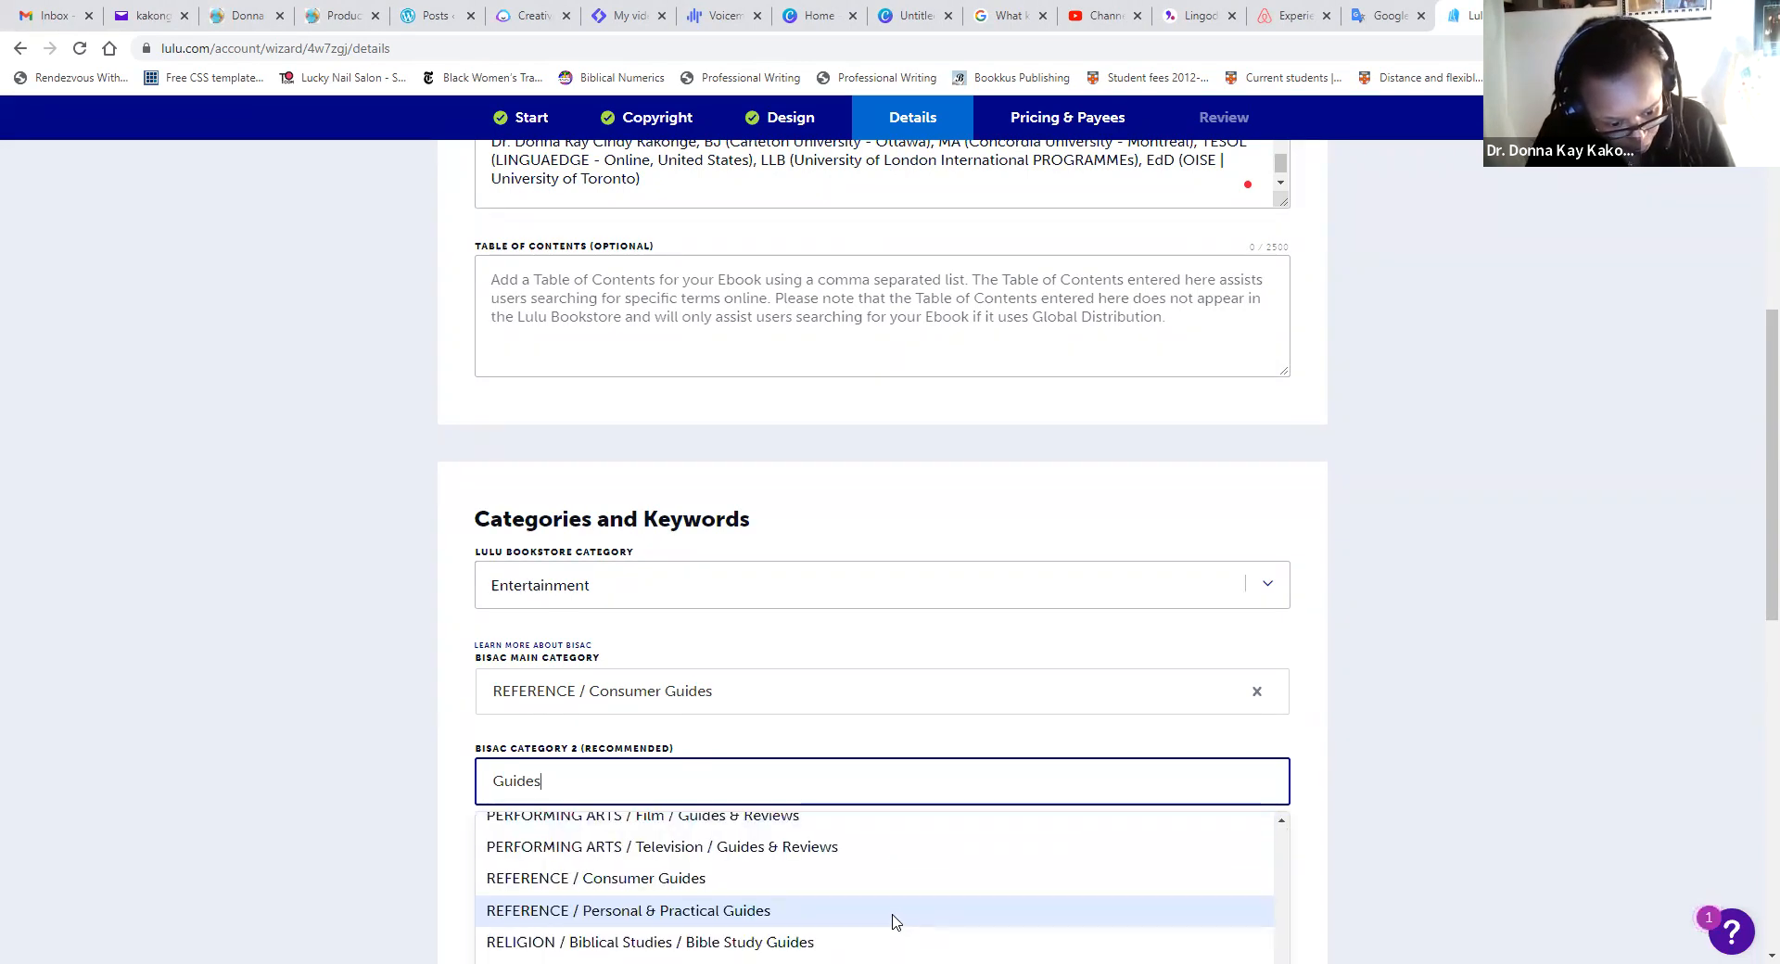
click(895, 912)
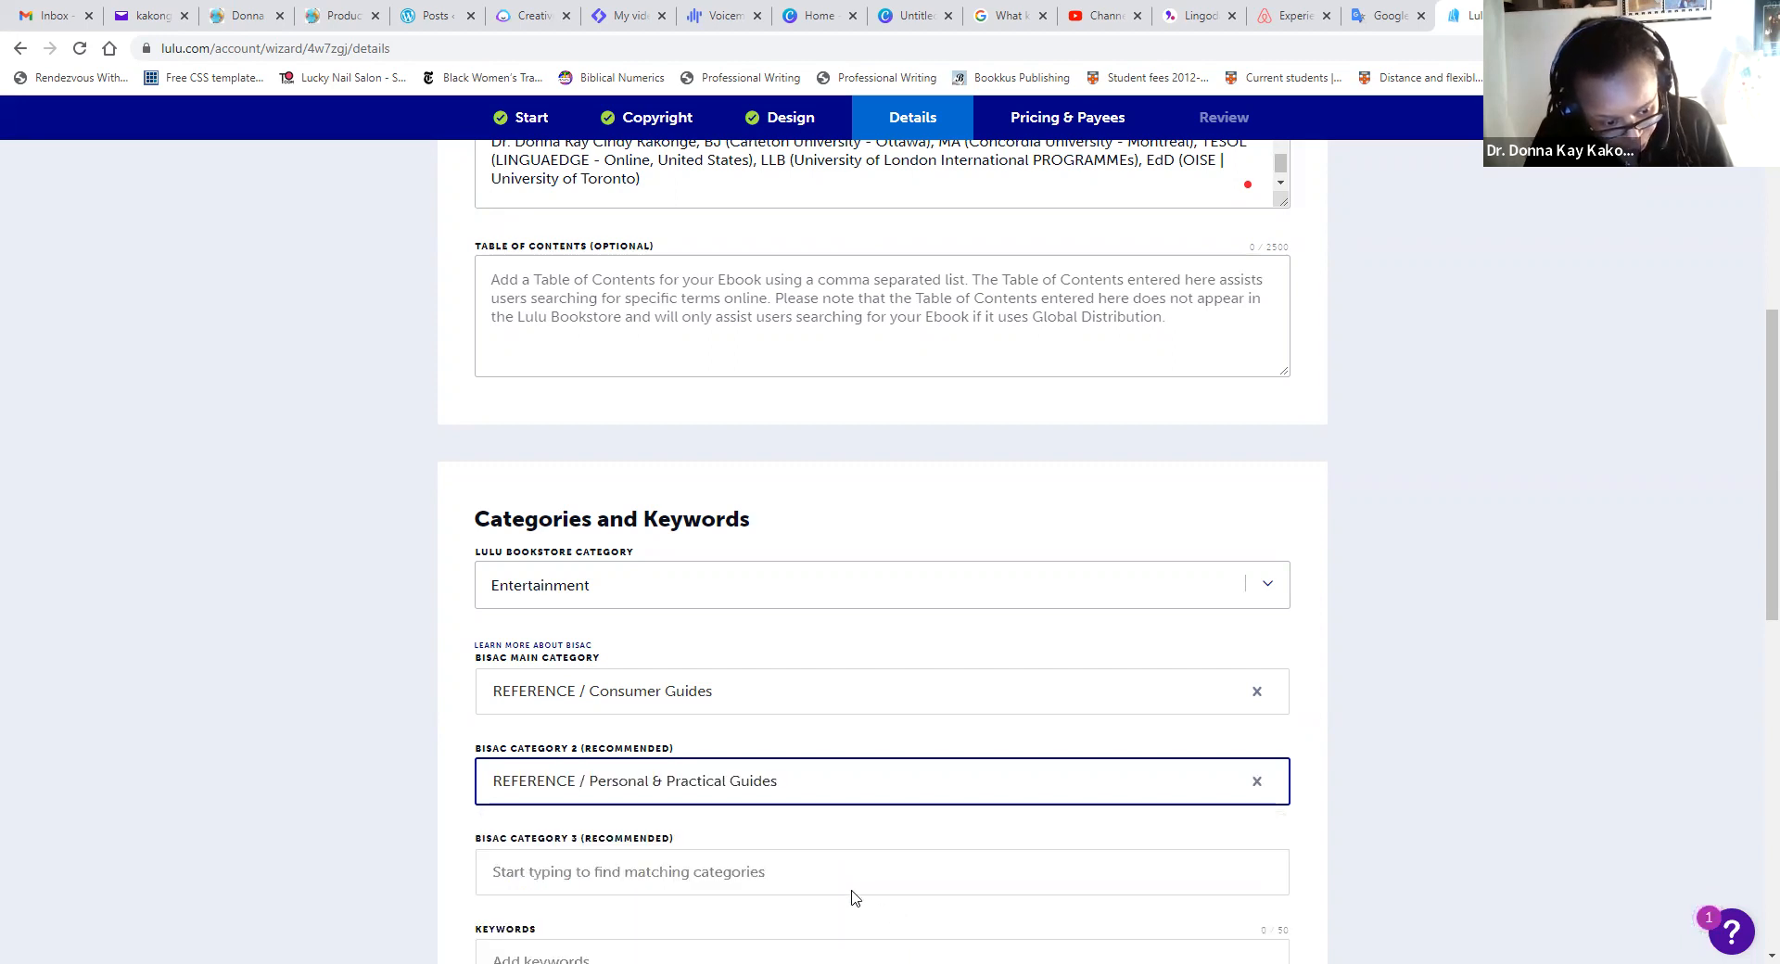
- Add "The Best of Donna Magazine Store: A Catalog Of Donna Magazine Store Products" as two keywords, first with the author's byline and once without it
scroll(634, 812, down, 2)
click(627, 790)
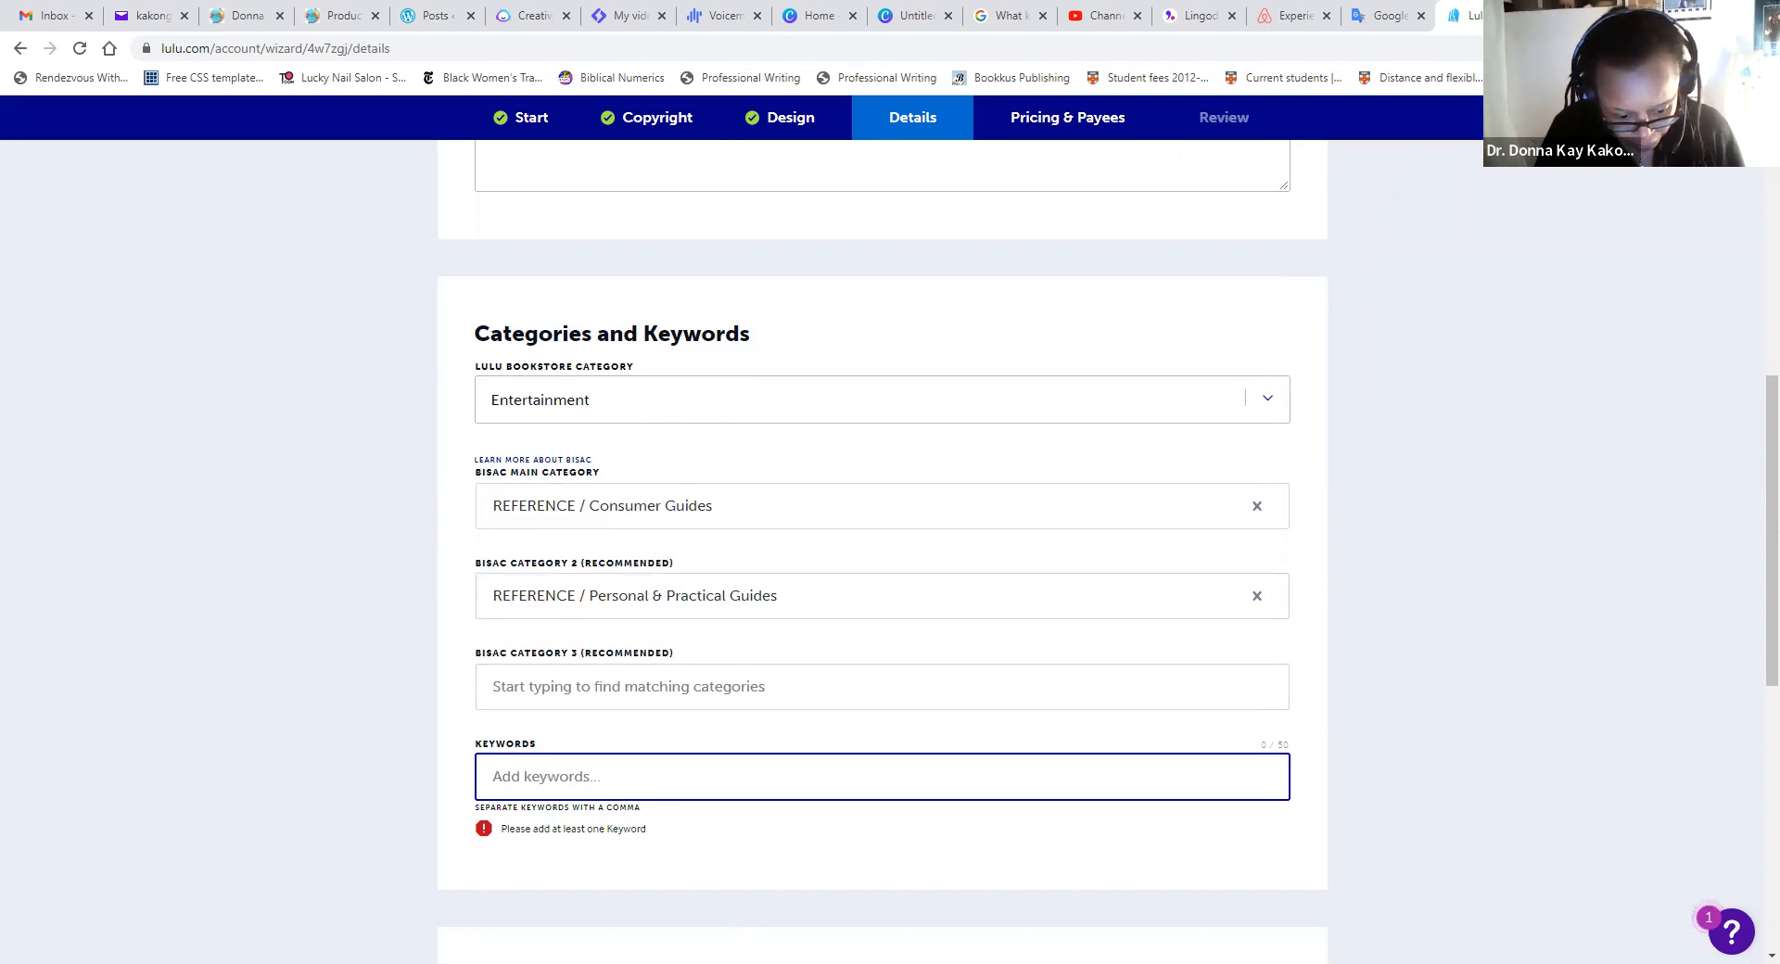
click(1205, 943)
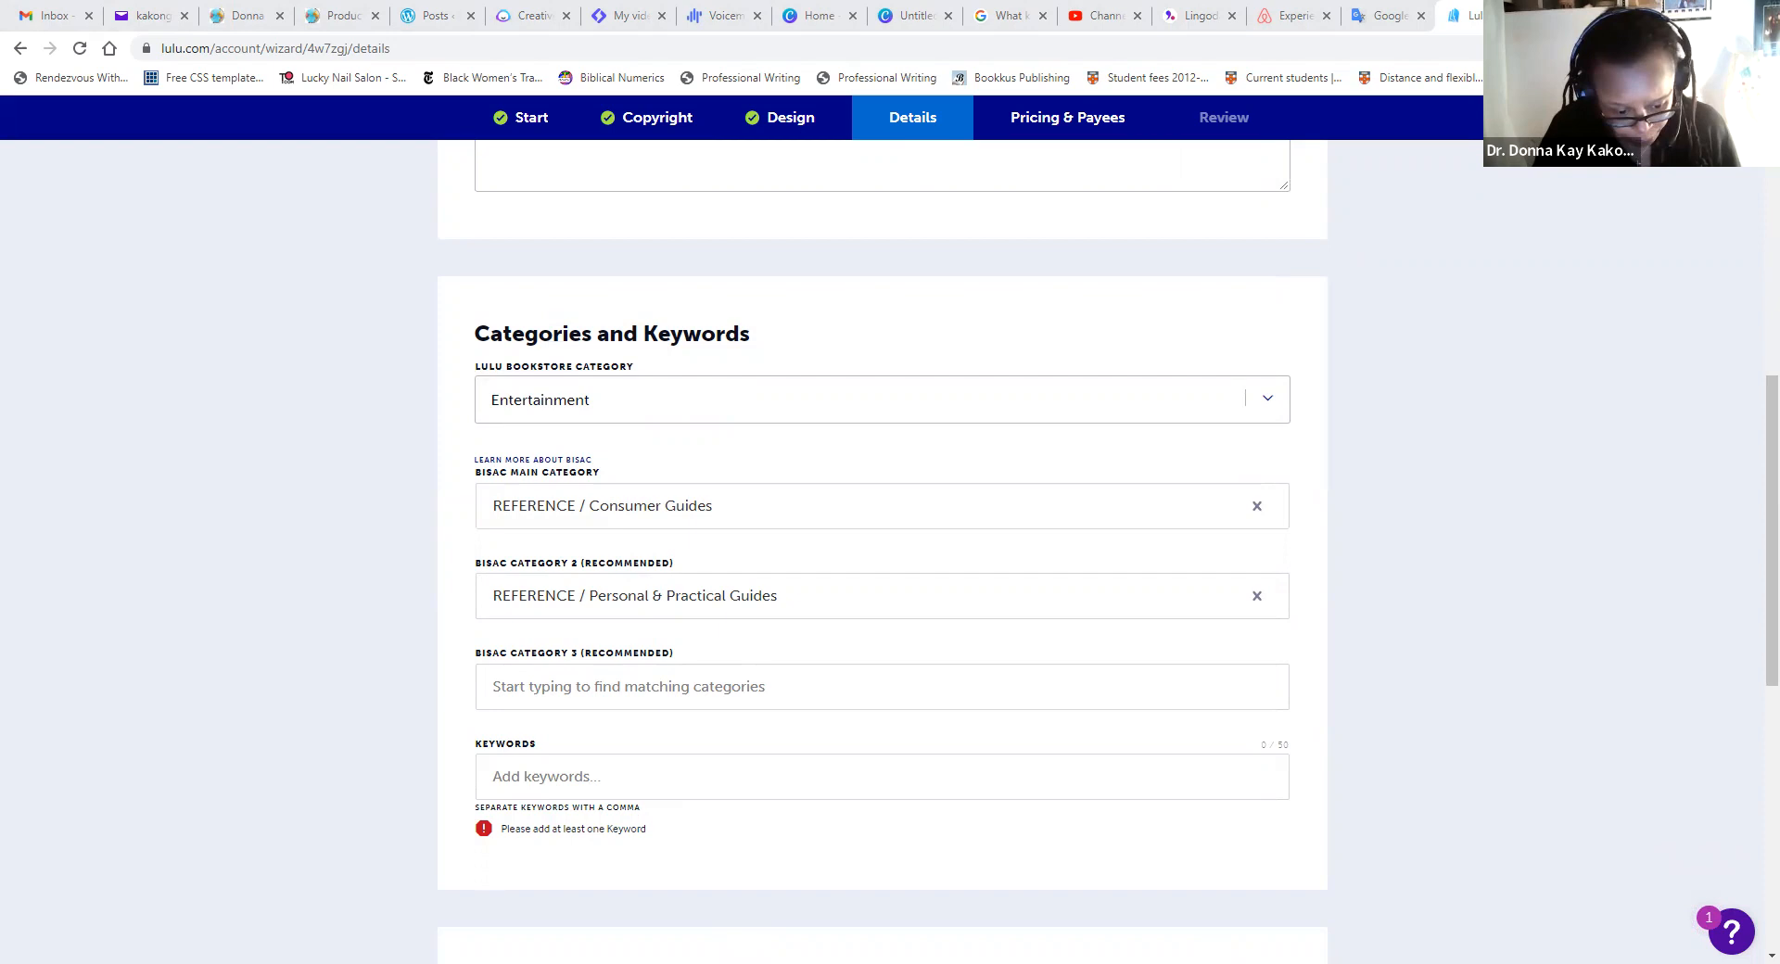
click(570, 810)
text(The Best of Donna Magazine Store: A  Catalog  Of Donna Magazine Store  Products)
text(Donna Kakonge)
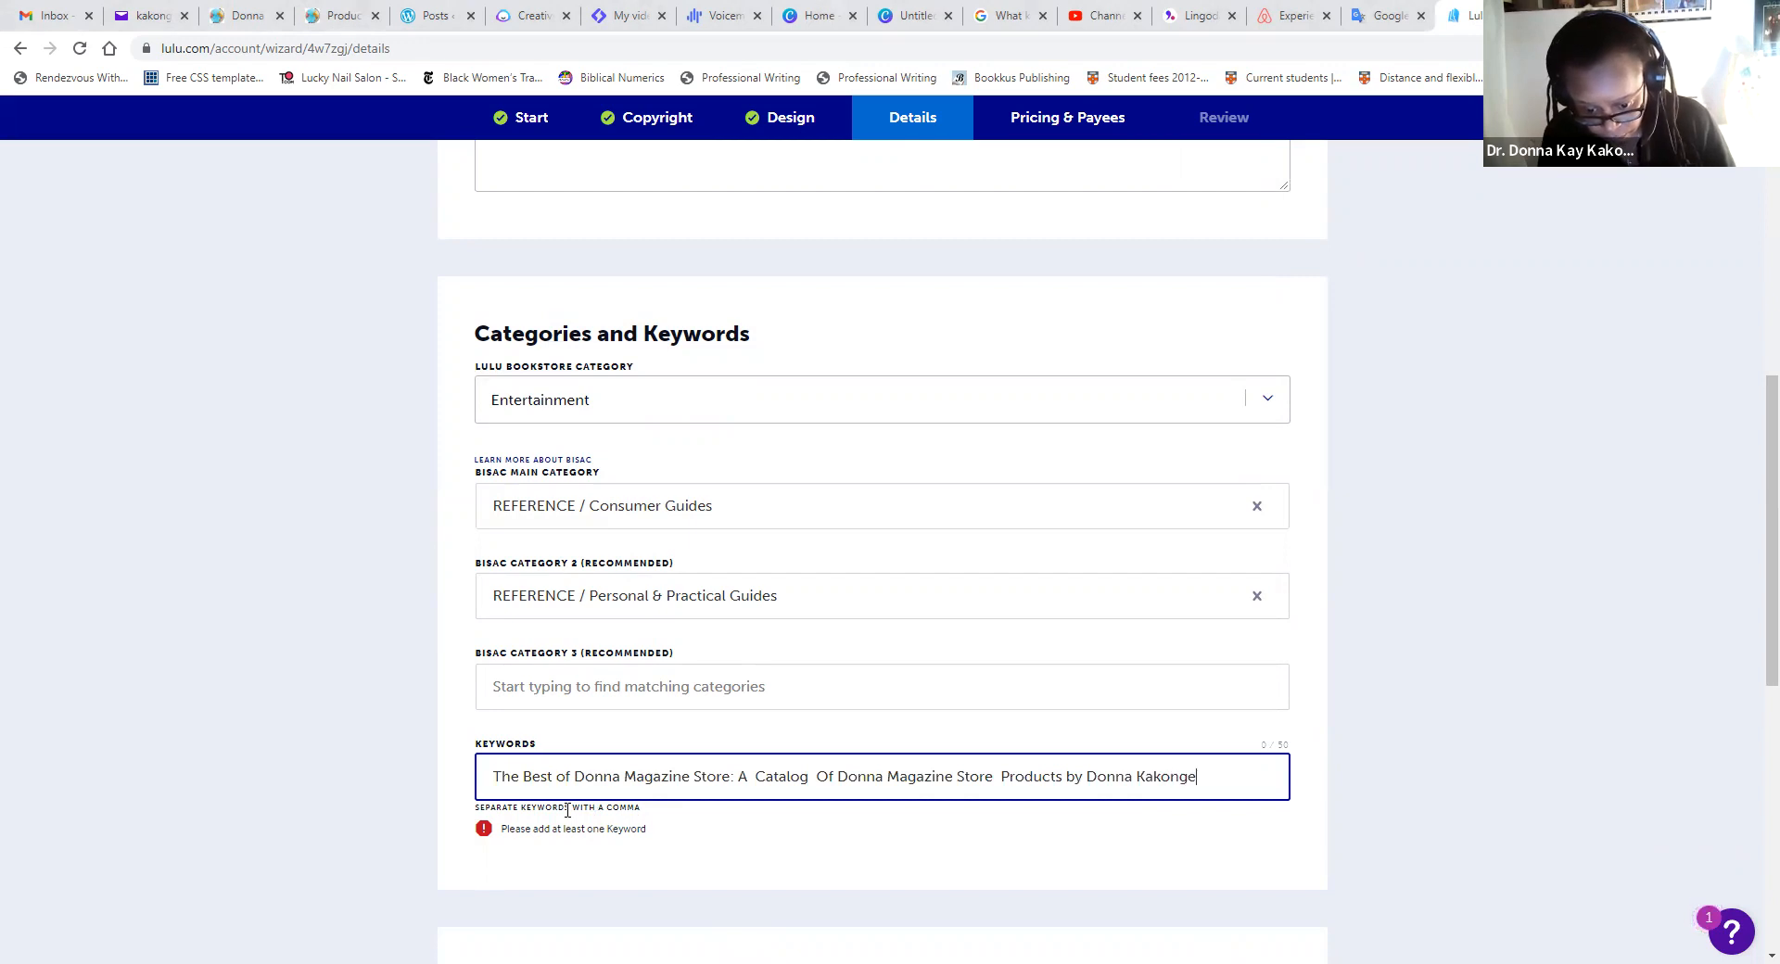
key(Return)
text(The Best of Donna Magazine Store: A Catalog Of Donna Magazine Store Products)
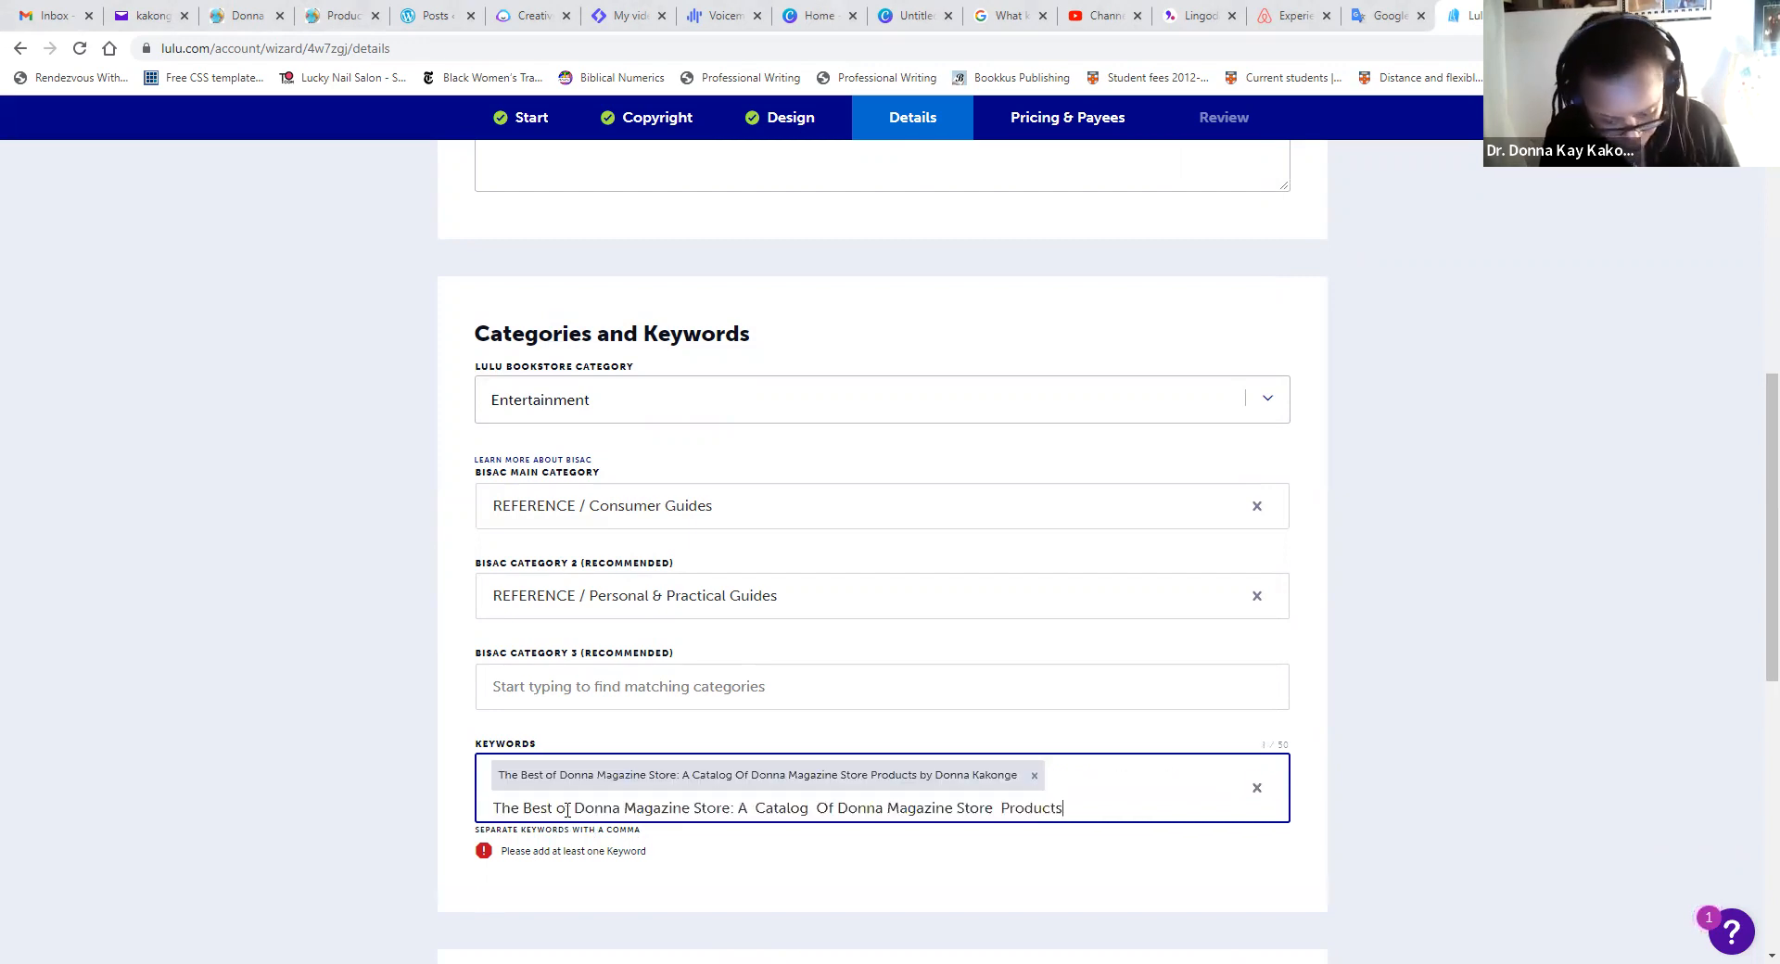
key(Return)
- Add the author's name, "Donna Magazine Store", "Donna Magazine" and the author's name followed by "Books" in possessive form as keywords
text(Donna Kakonge)
key(Return)
text(Donna Magazine Store)
key(Return)
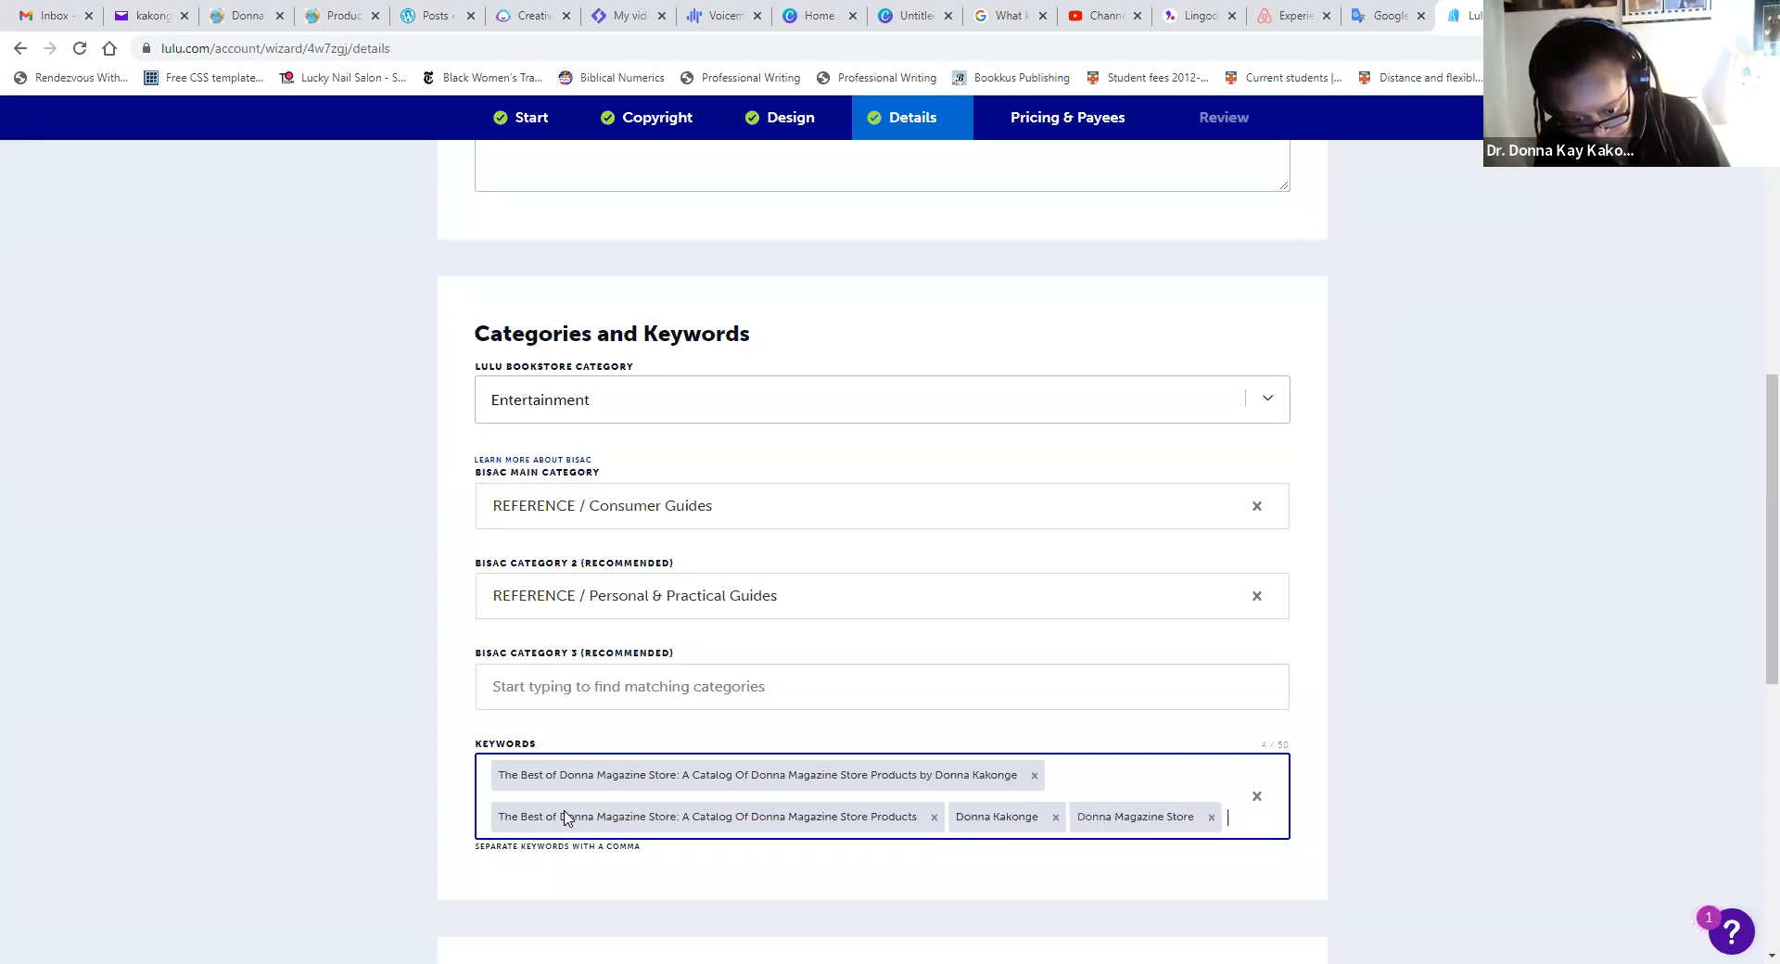
text(Donna Magazine)
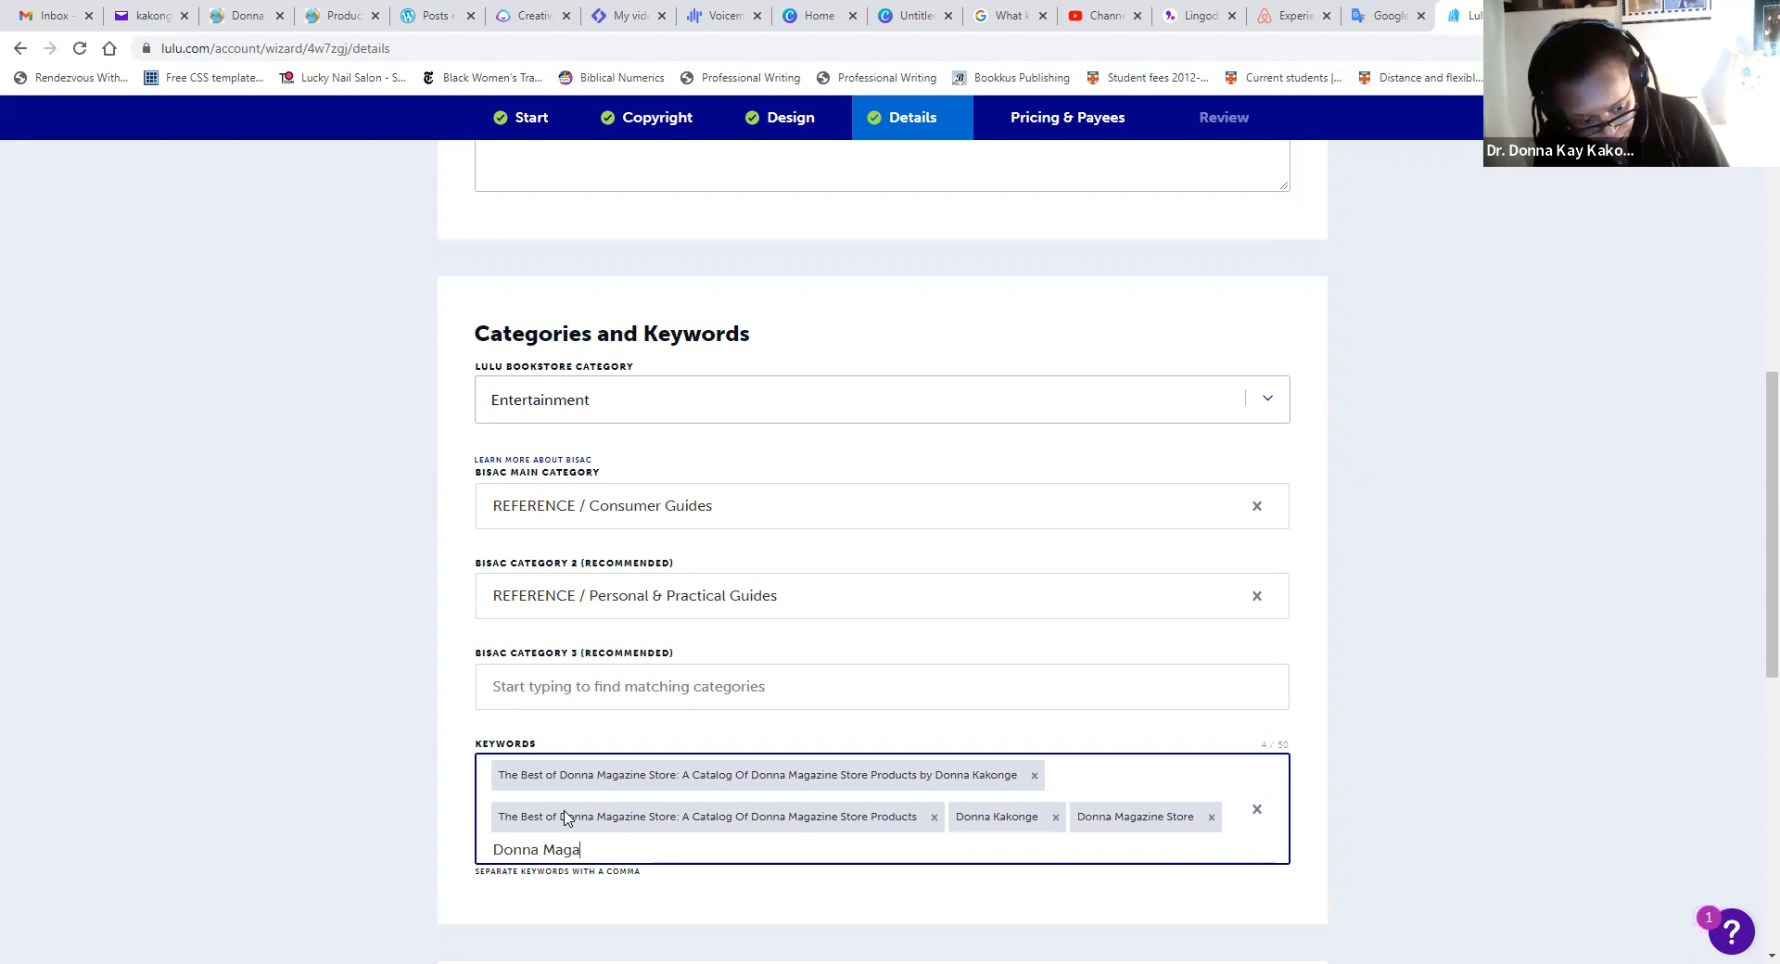
key(Return)
text(Donna Kak)
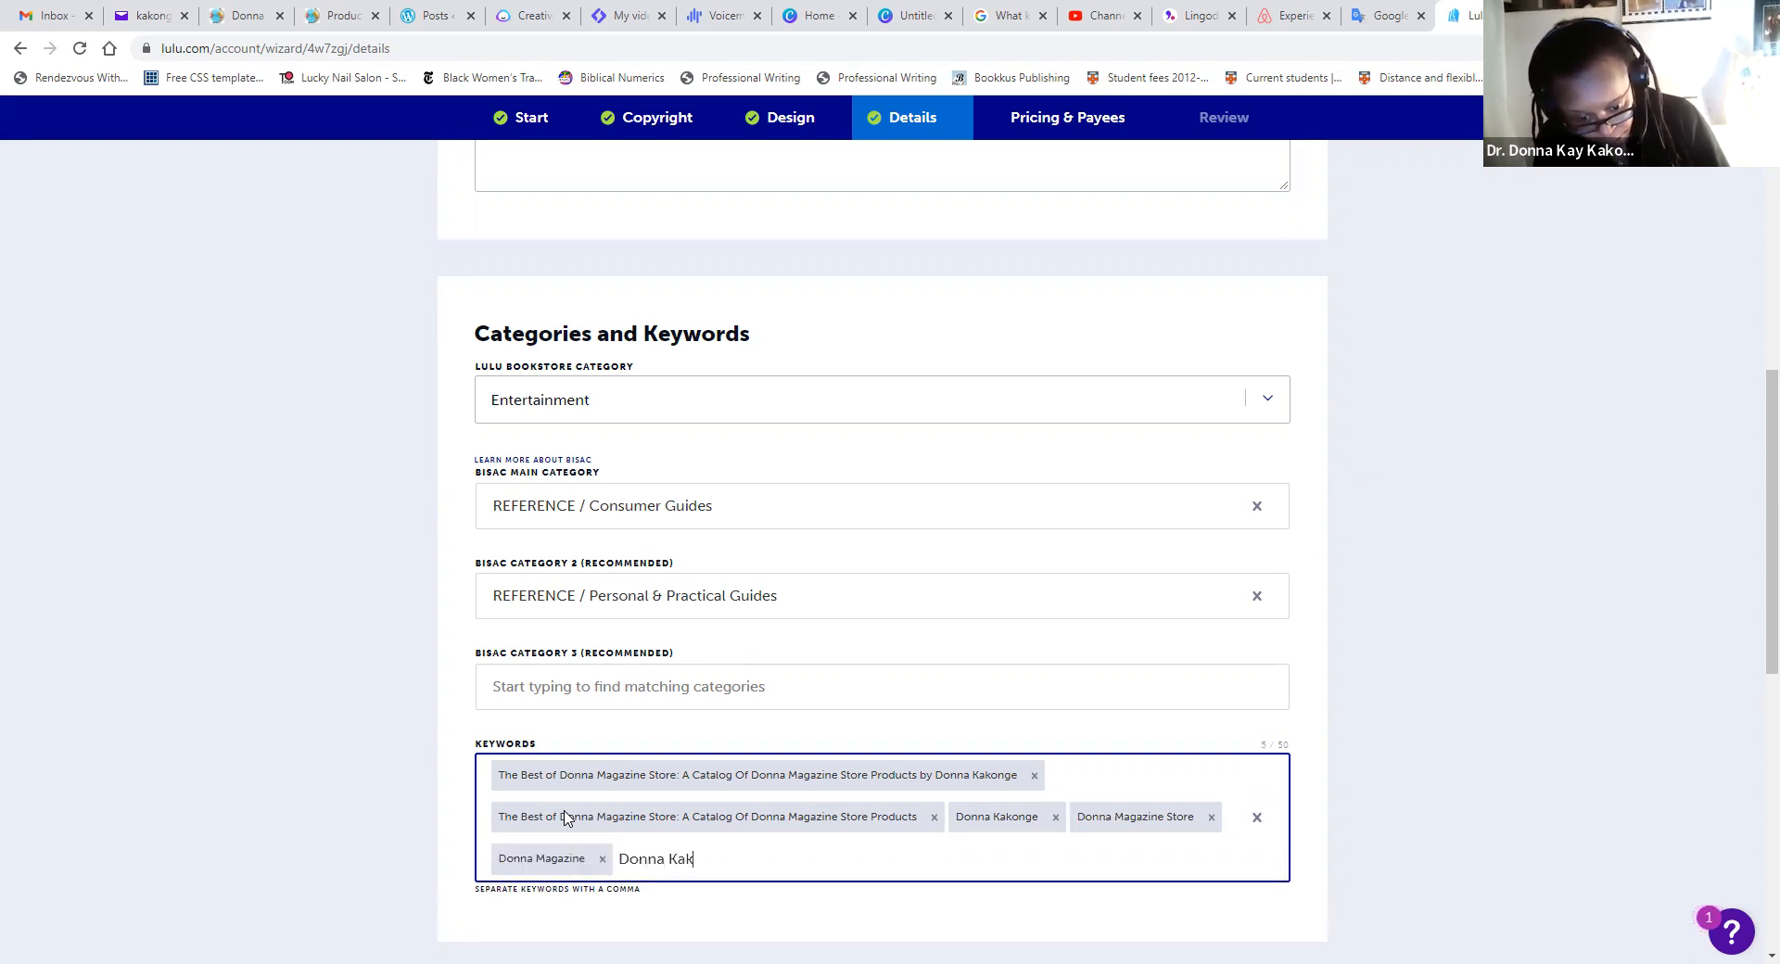
text(onge's Bo)
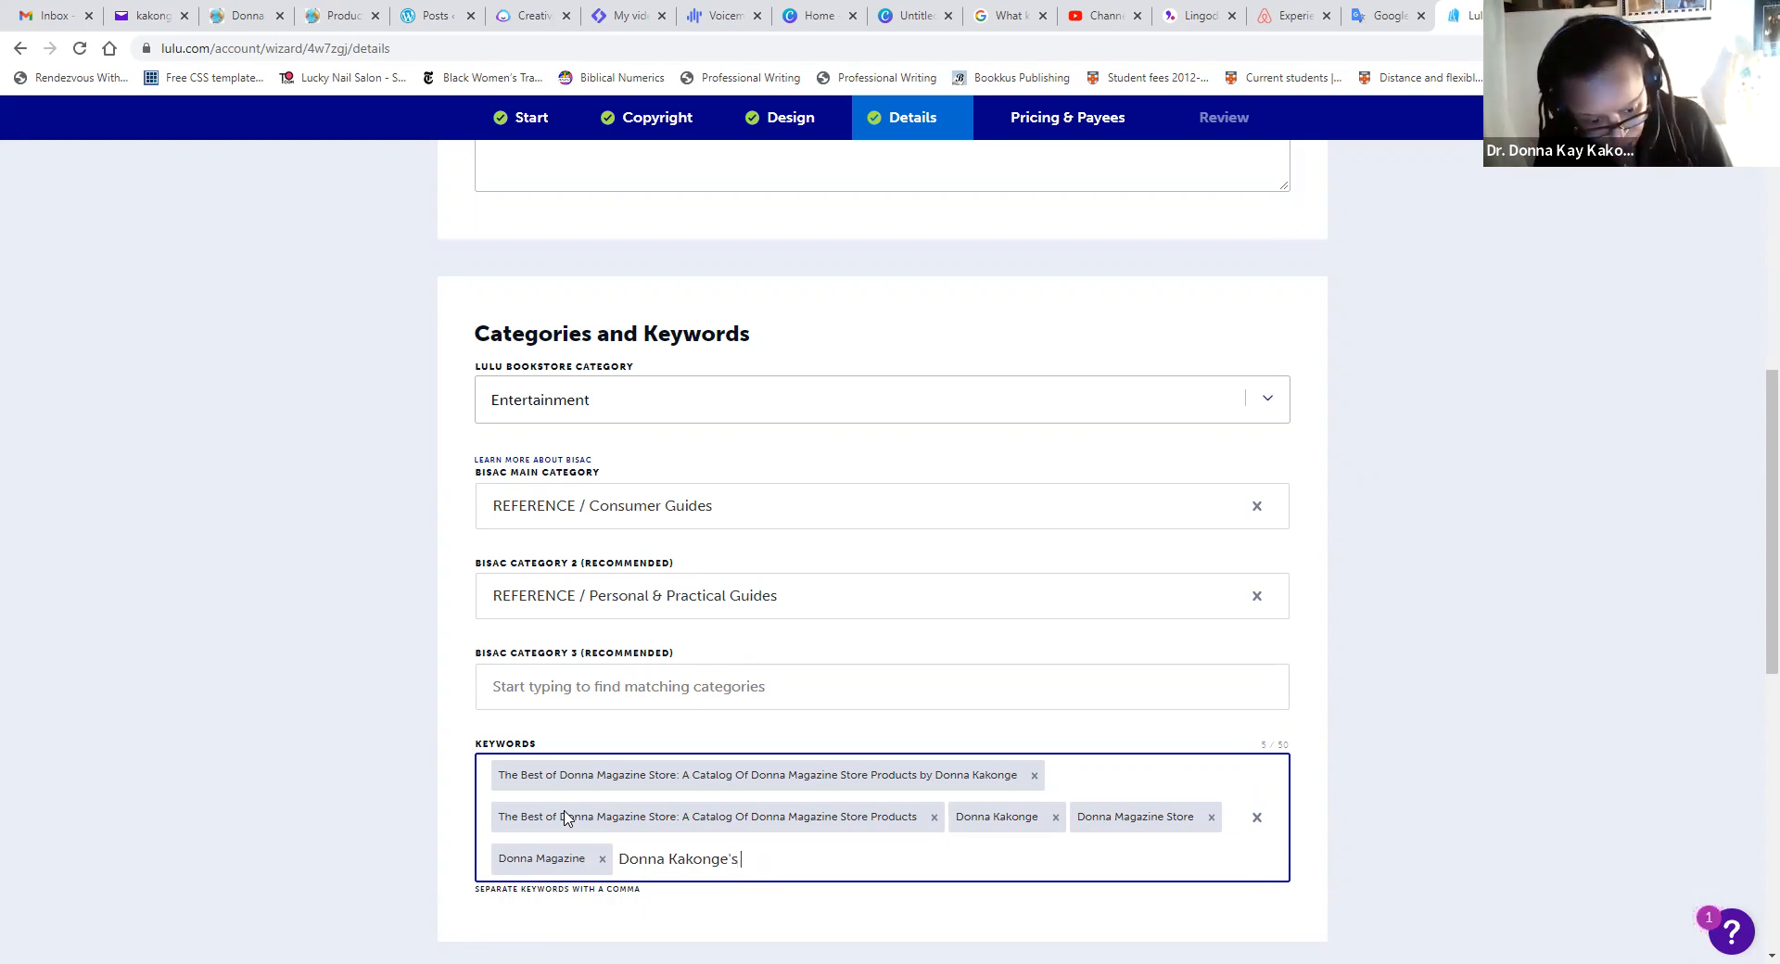
text(oks)
key(Return)
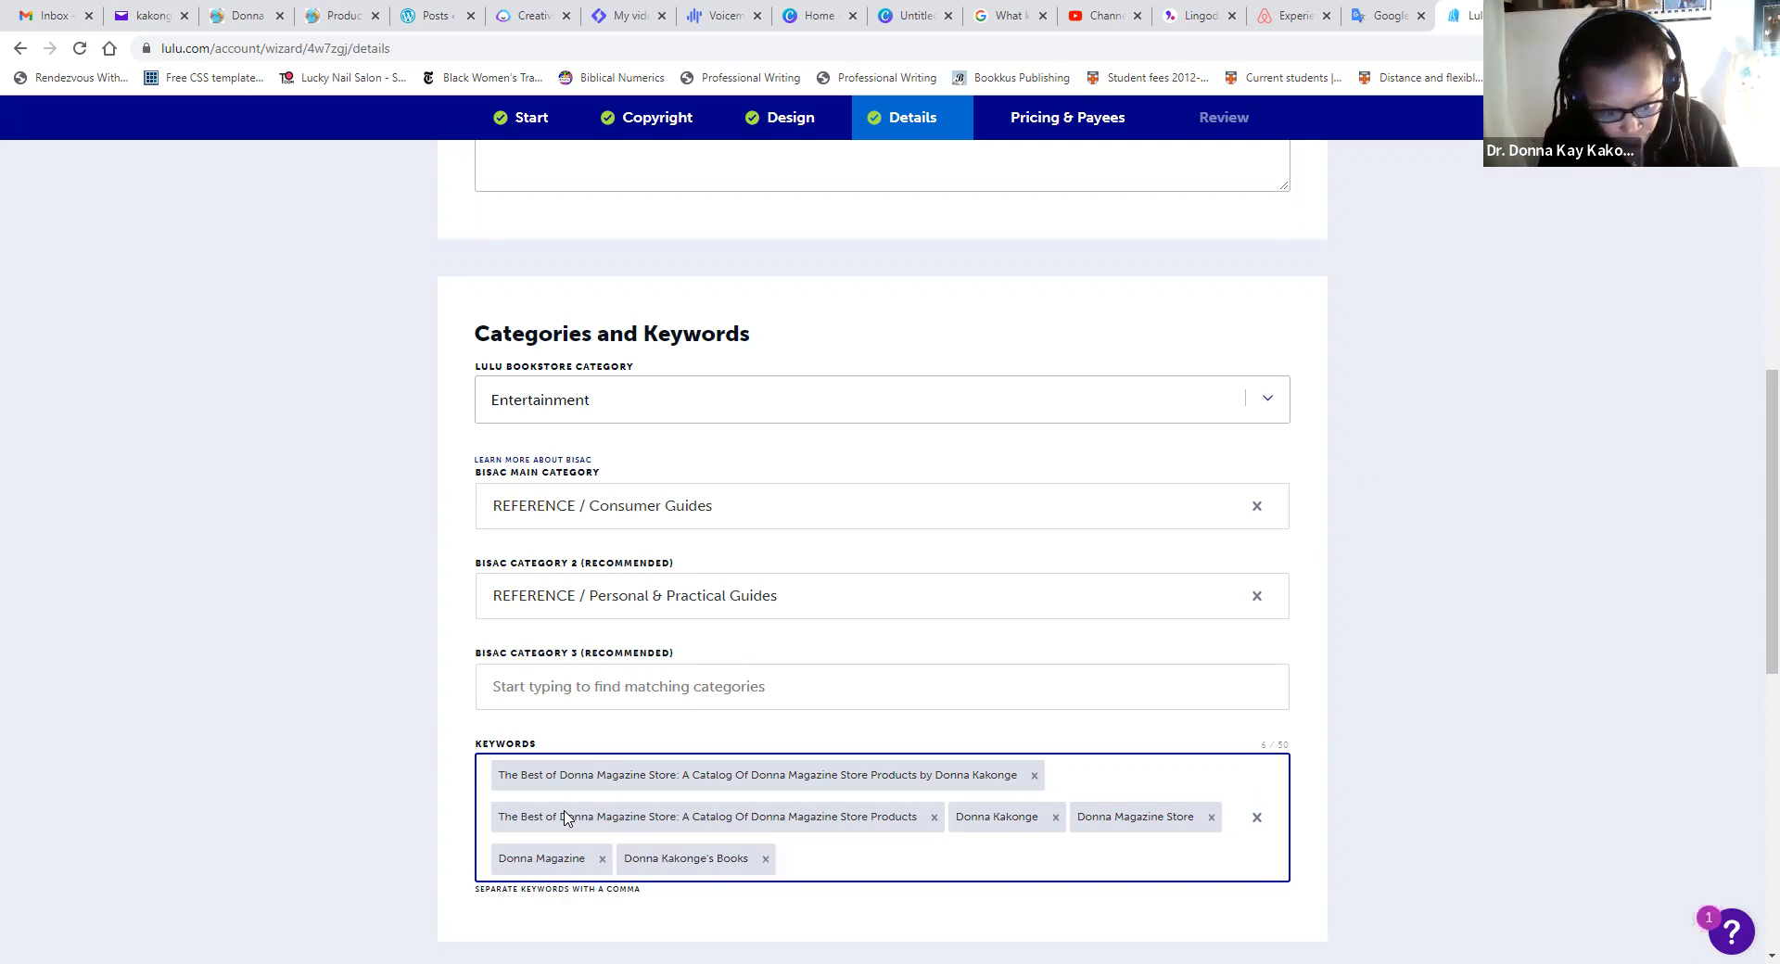
- Add the keywords "Online Shopping", "Shopping" and "Entertainment" to the ebook
text(Online )
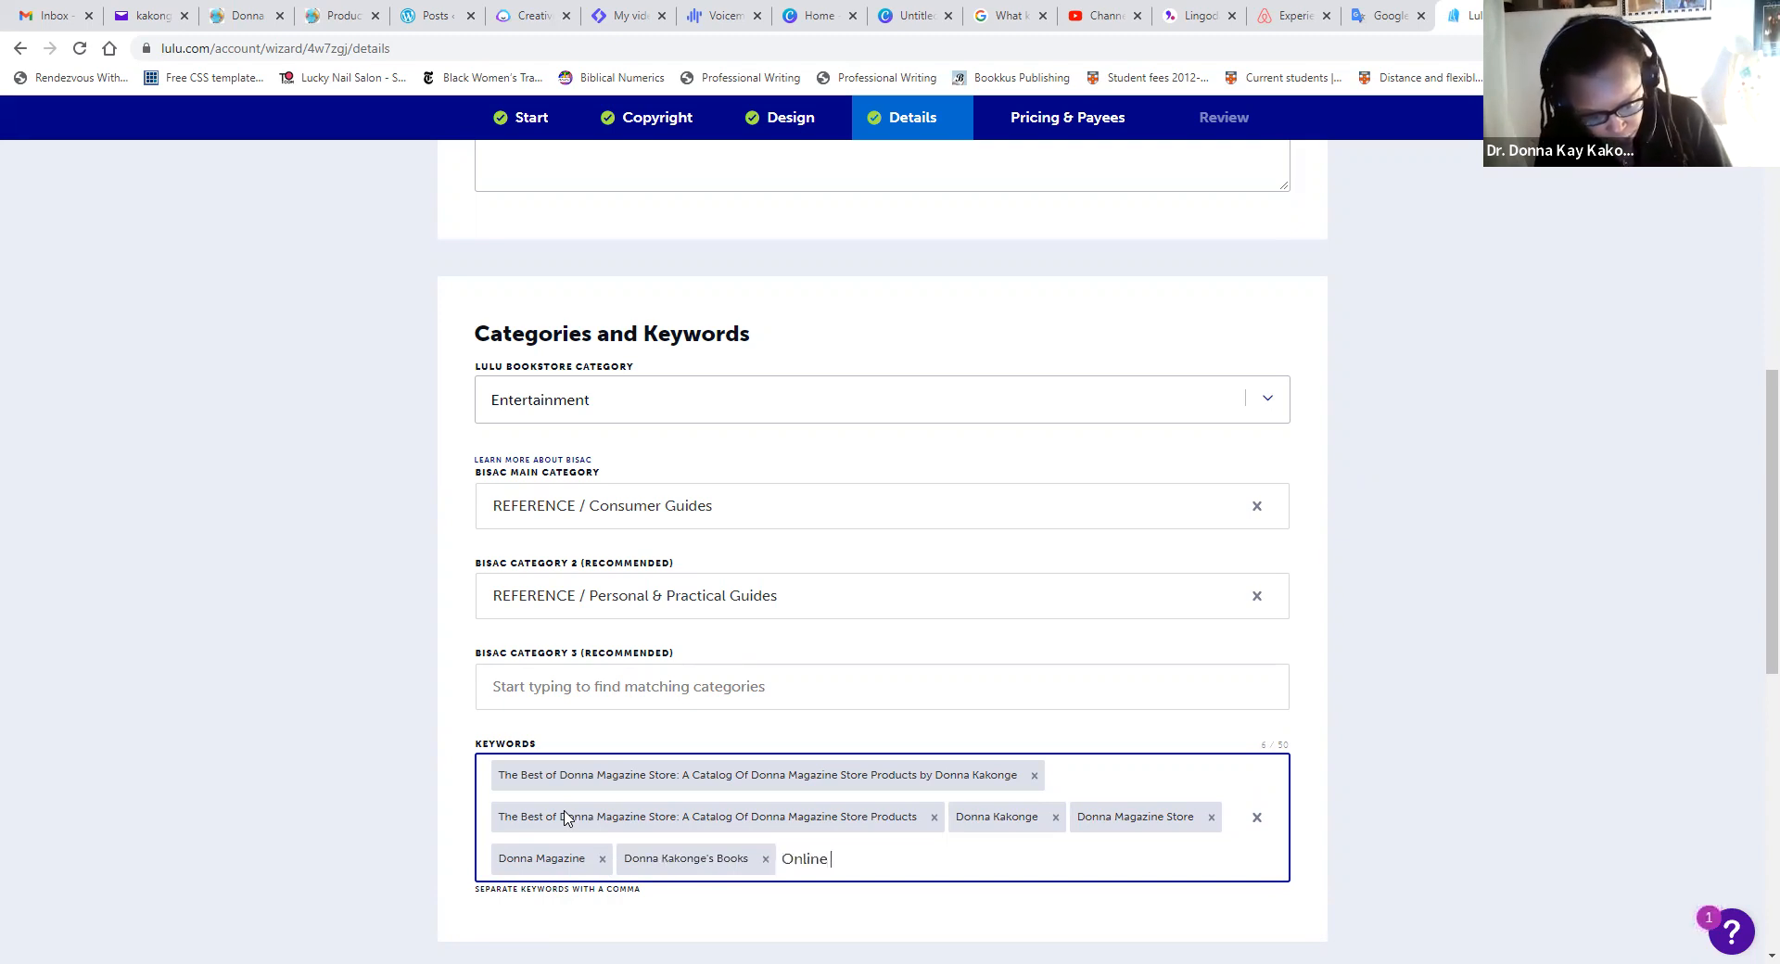
text(Shopping)
key(Return)
text(Shopping)
key(Return)
text(Entertainment)
key(Return)
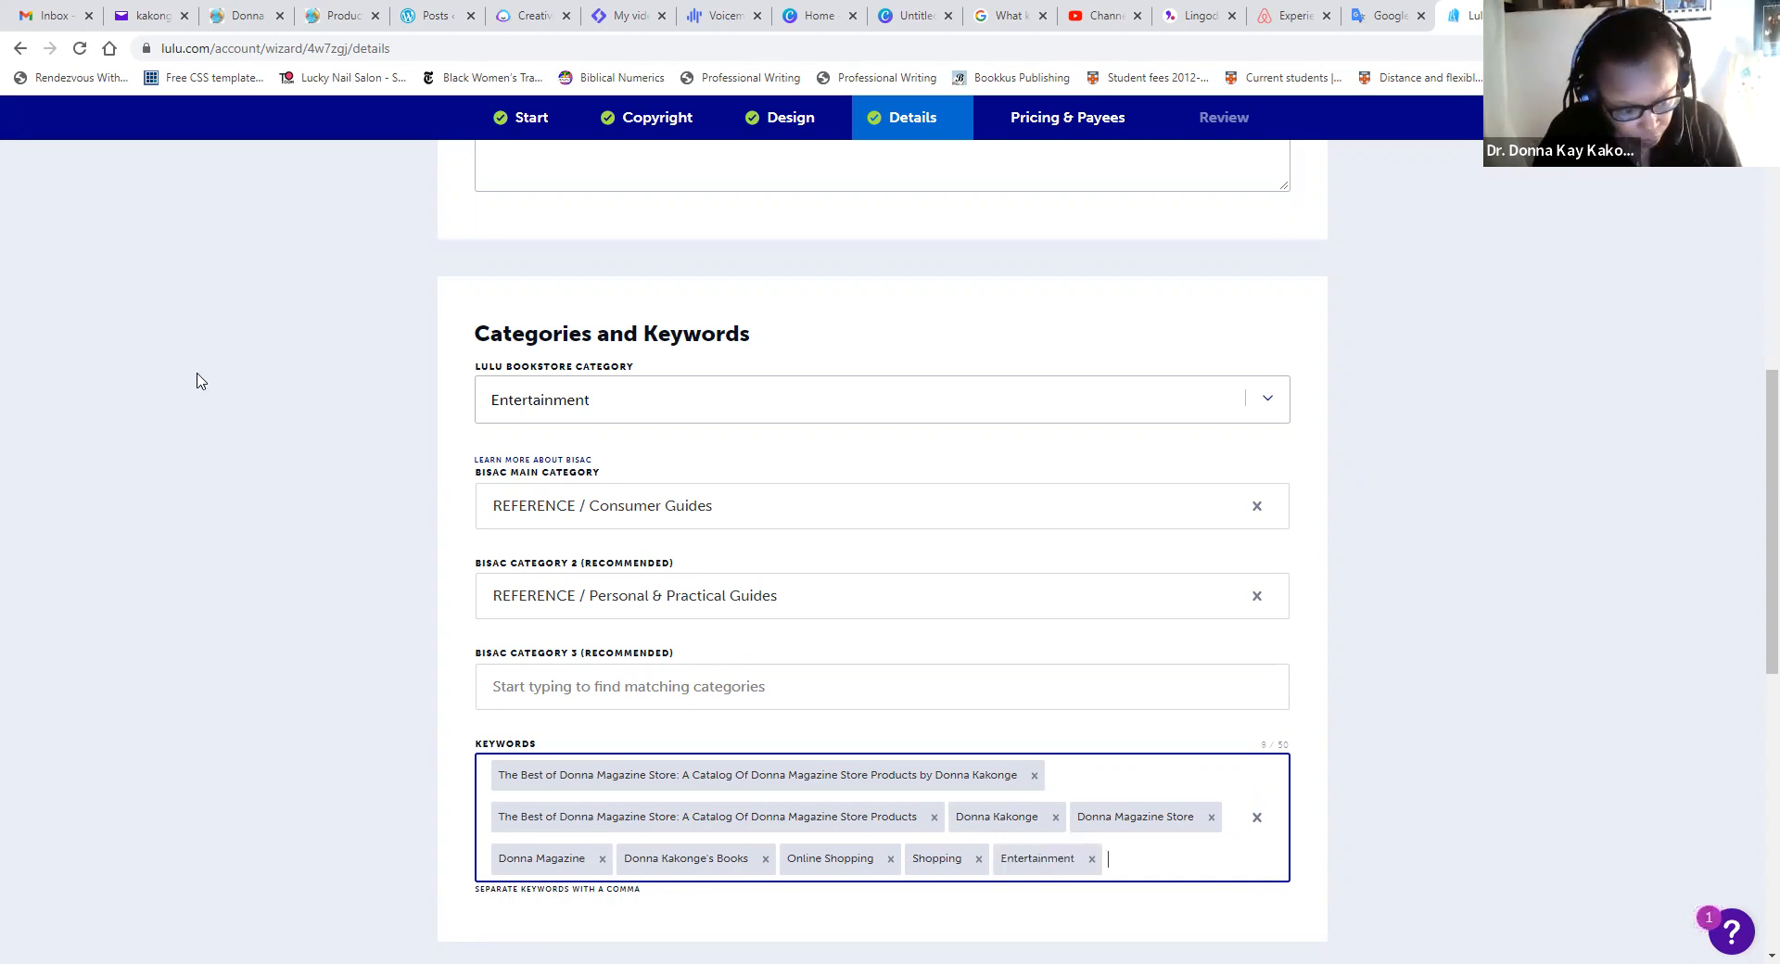
scroll(214, 426, down, 5)
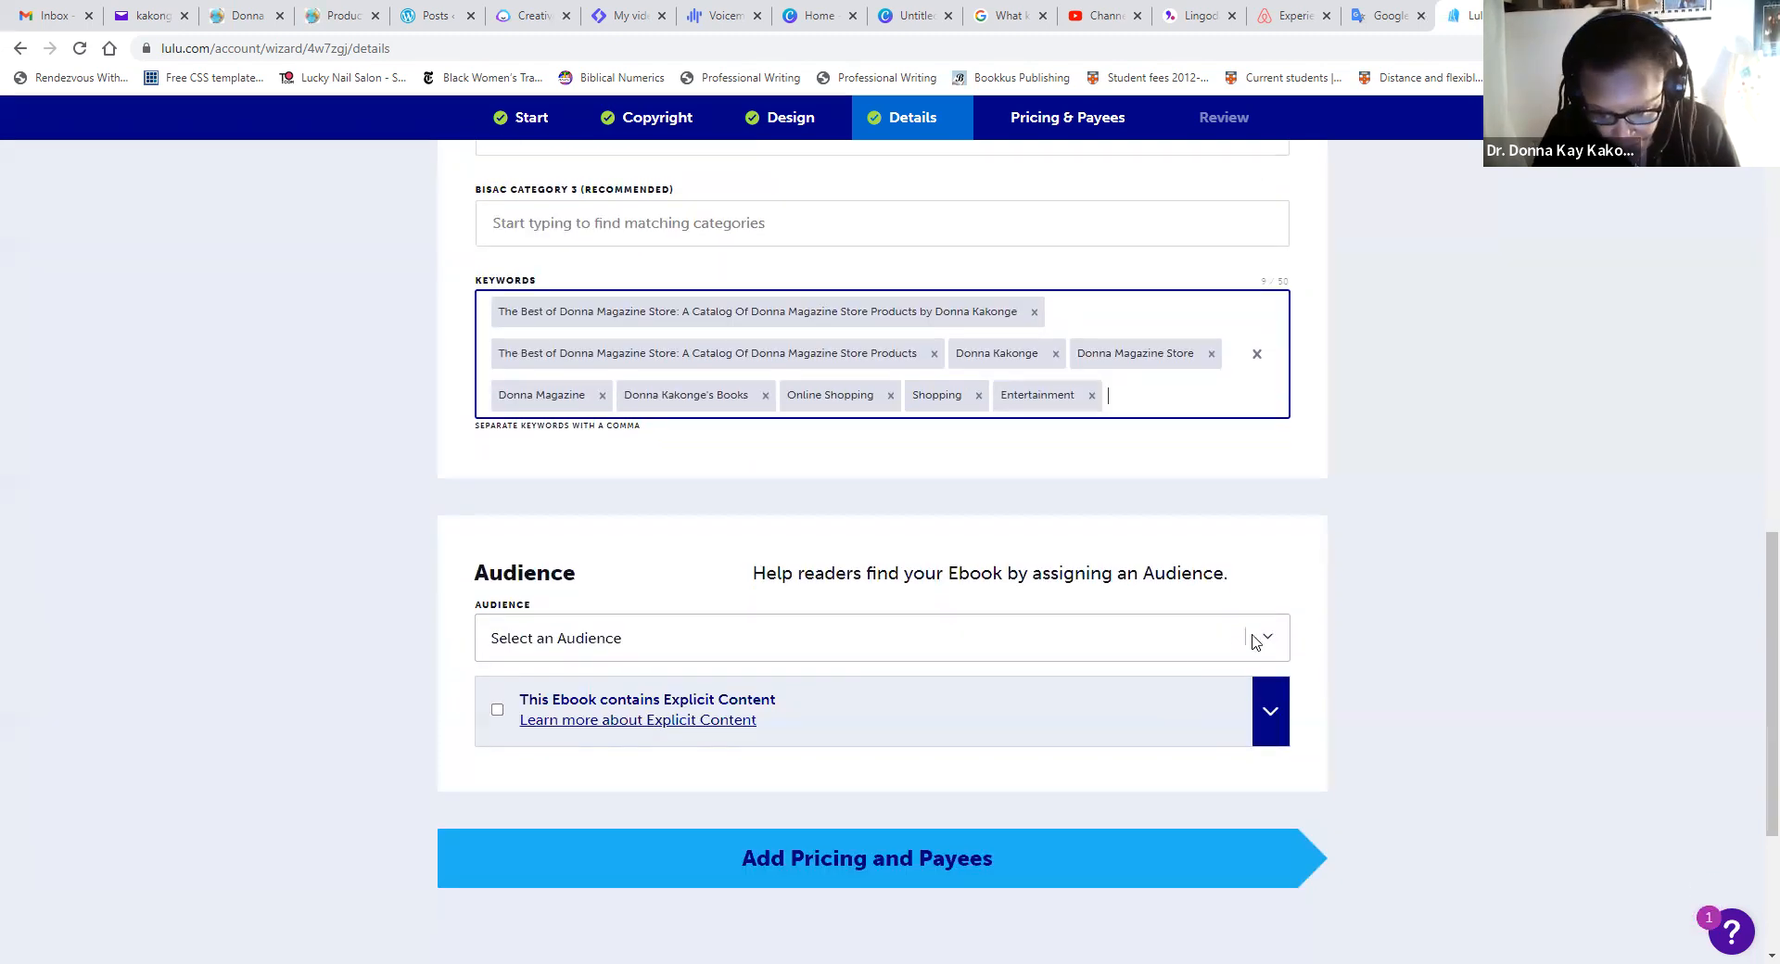
- Set the ebook's audience to General/Trade - Adult fiction and nonfiction, and continue to pricing and payees
click(881, 642)
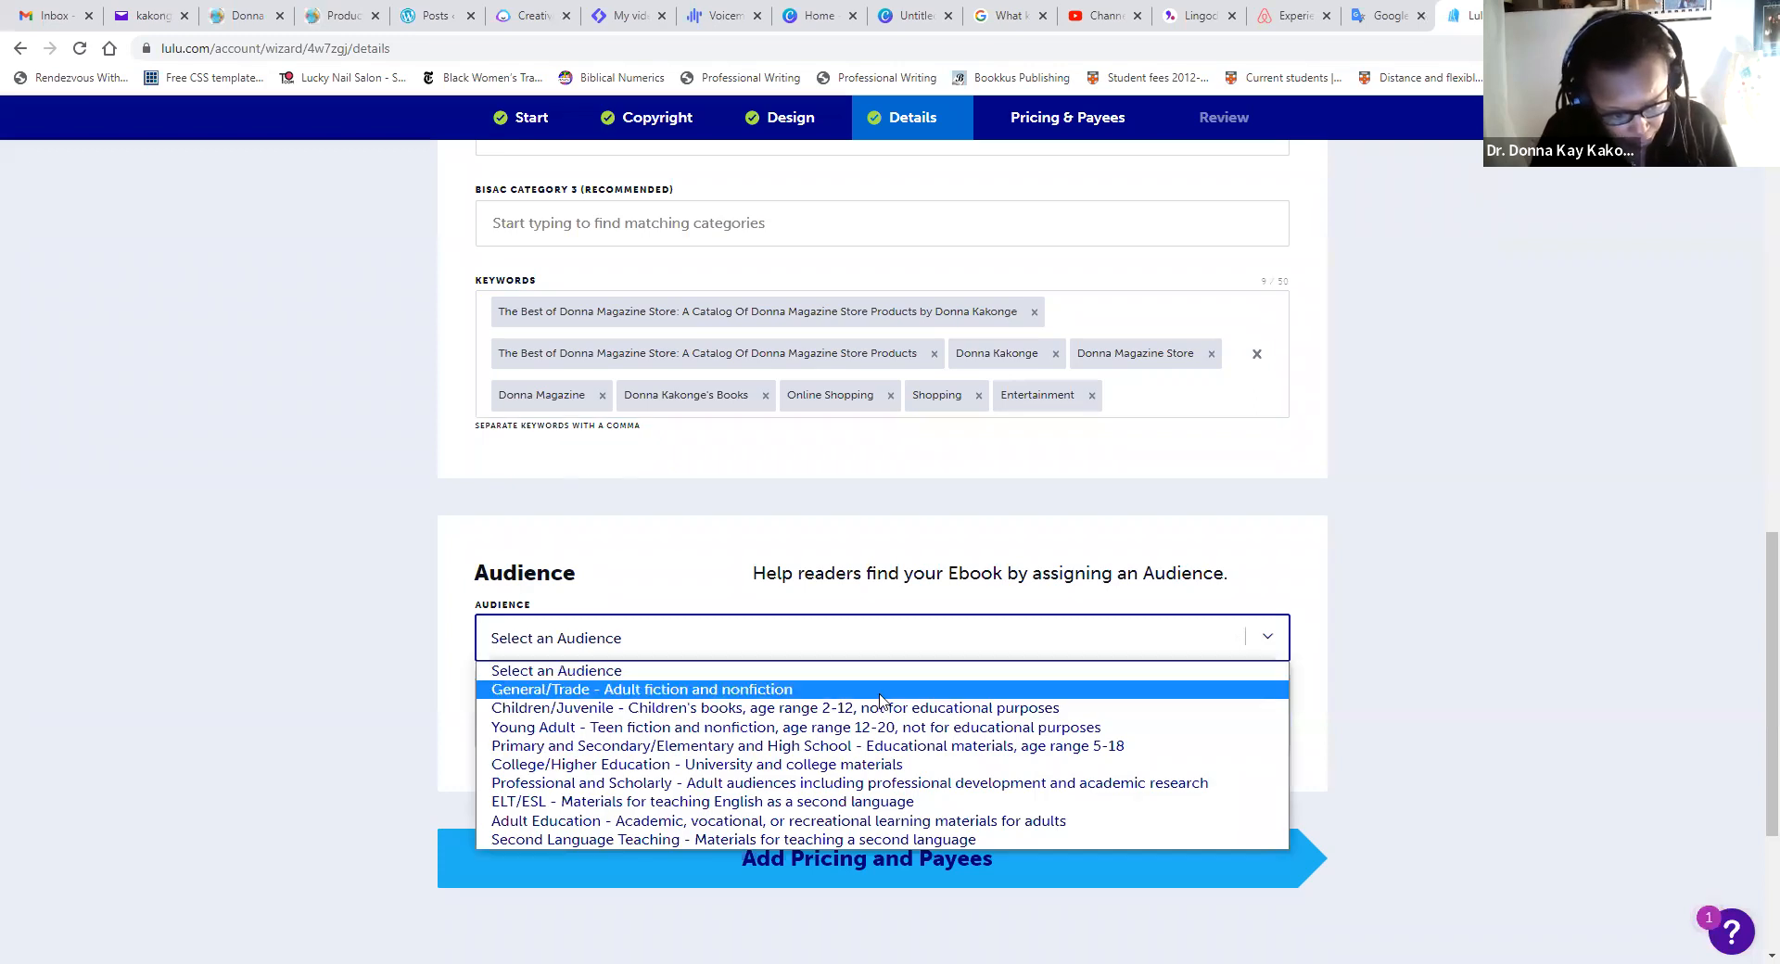
click(878, 692)
click(800, 865)
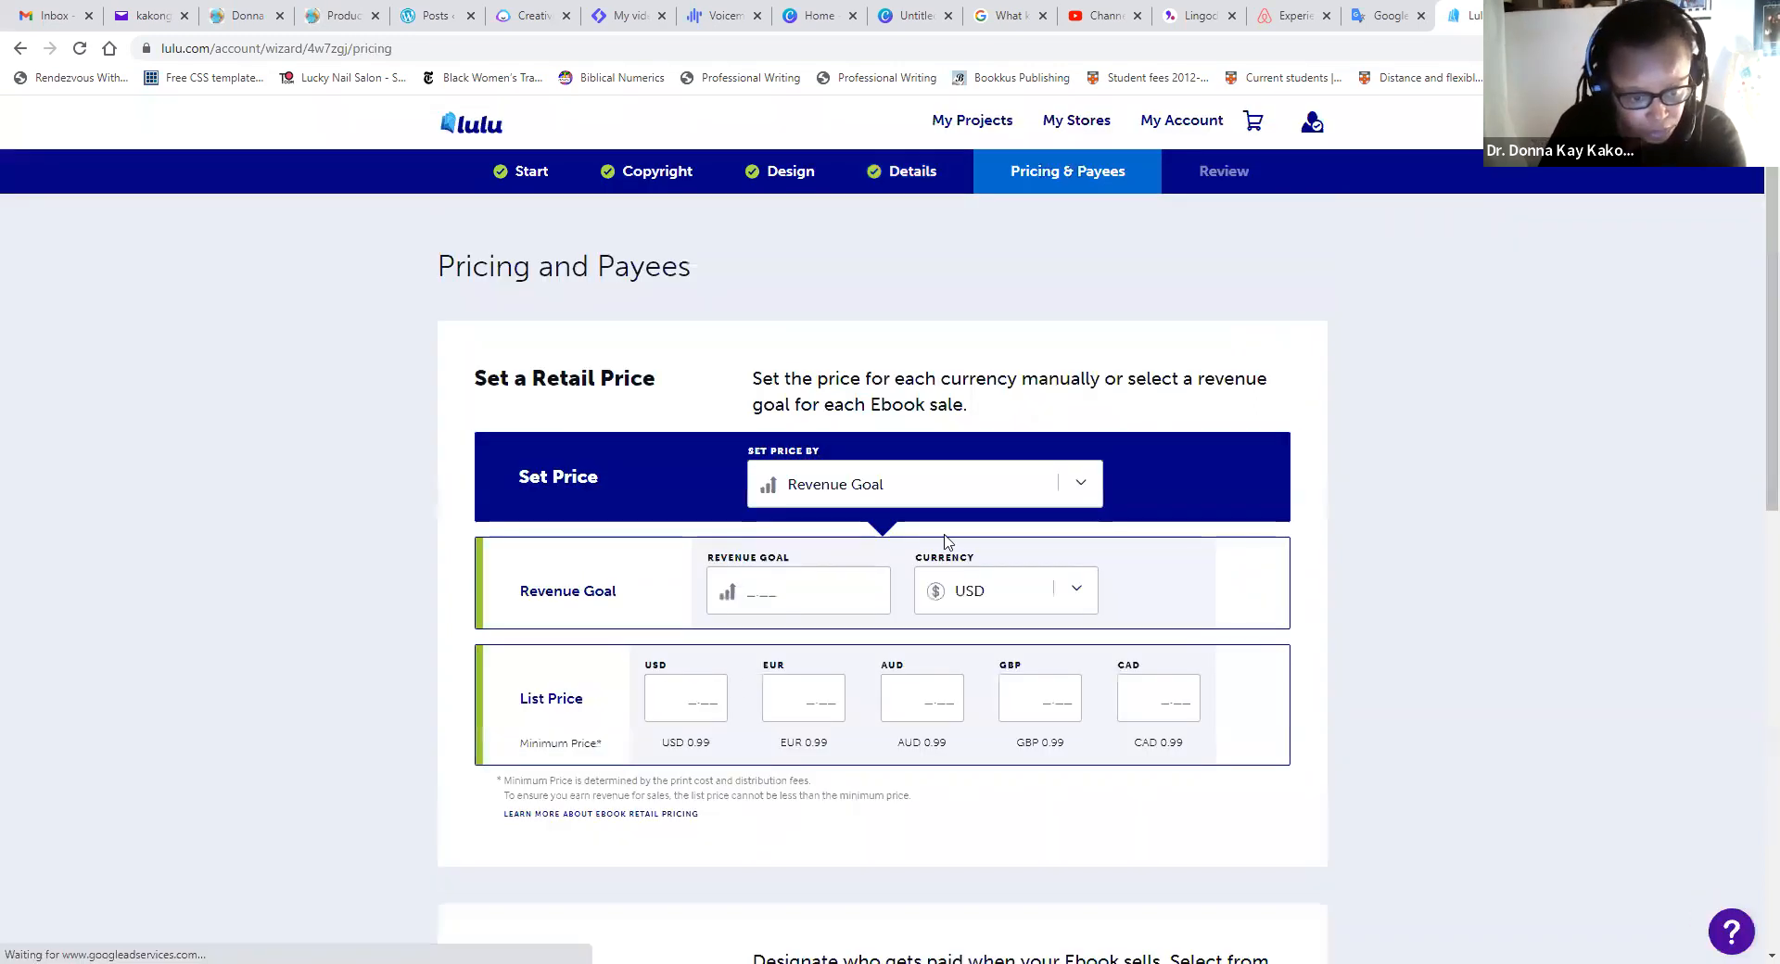
- Switch the pricing method to Fixed List Price and set the USD list price to 3.99
click(1081, 486)
click(1080, 523)
click(688, 591)
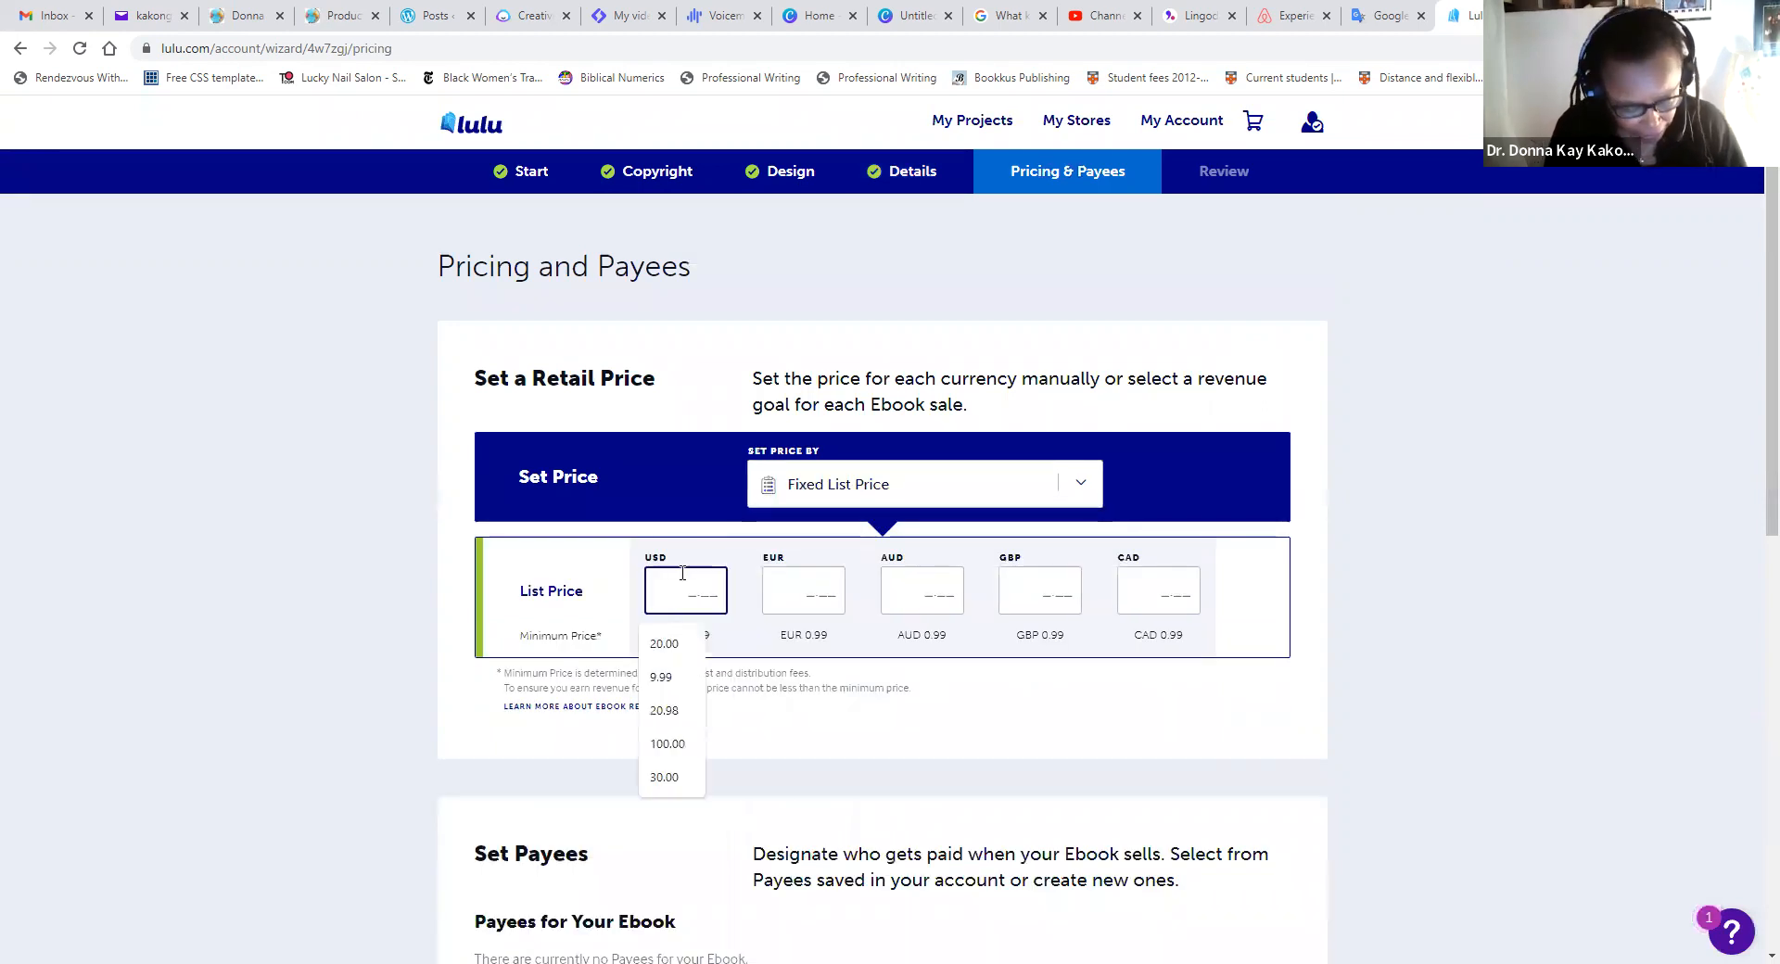
text(3.99)
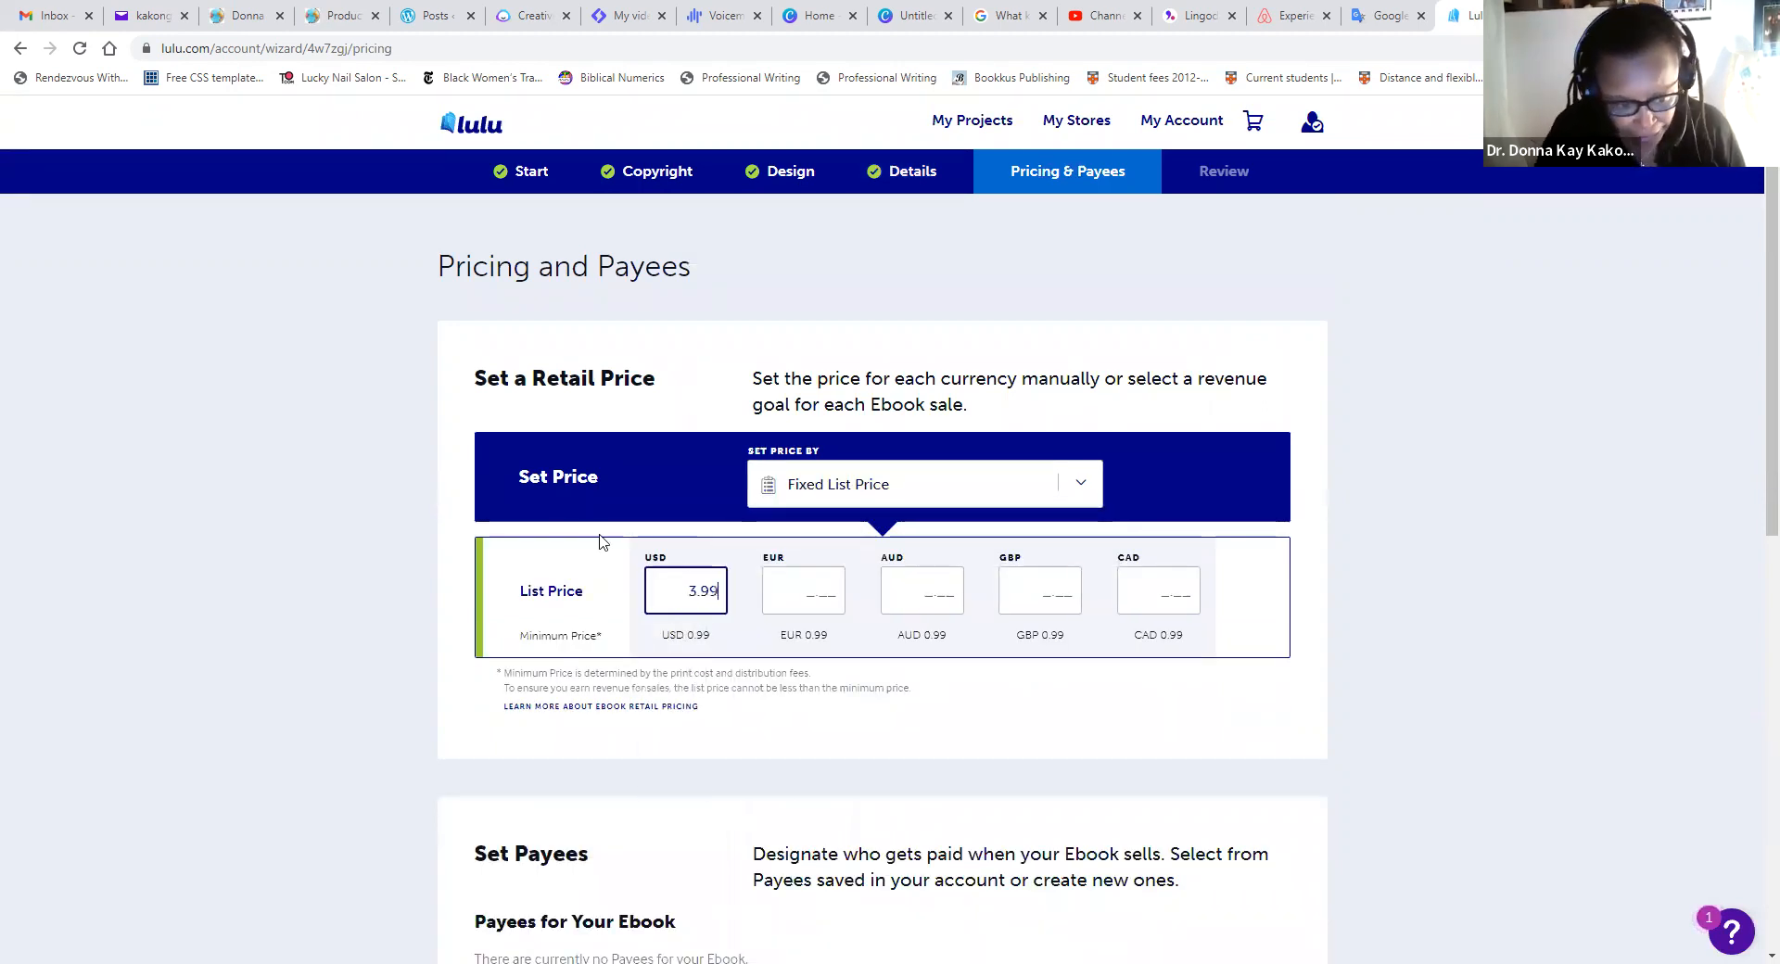
- Copy the 3.99 USD price into the EUR, AUD, GBP and CAD list prices
drag(690, 596, 735, 608)
key(ctrl+c)
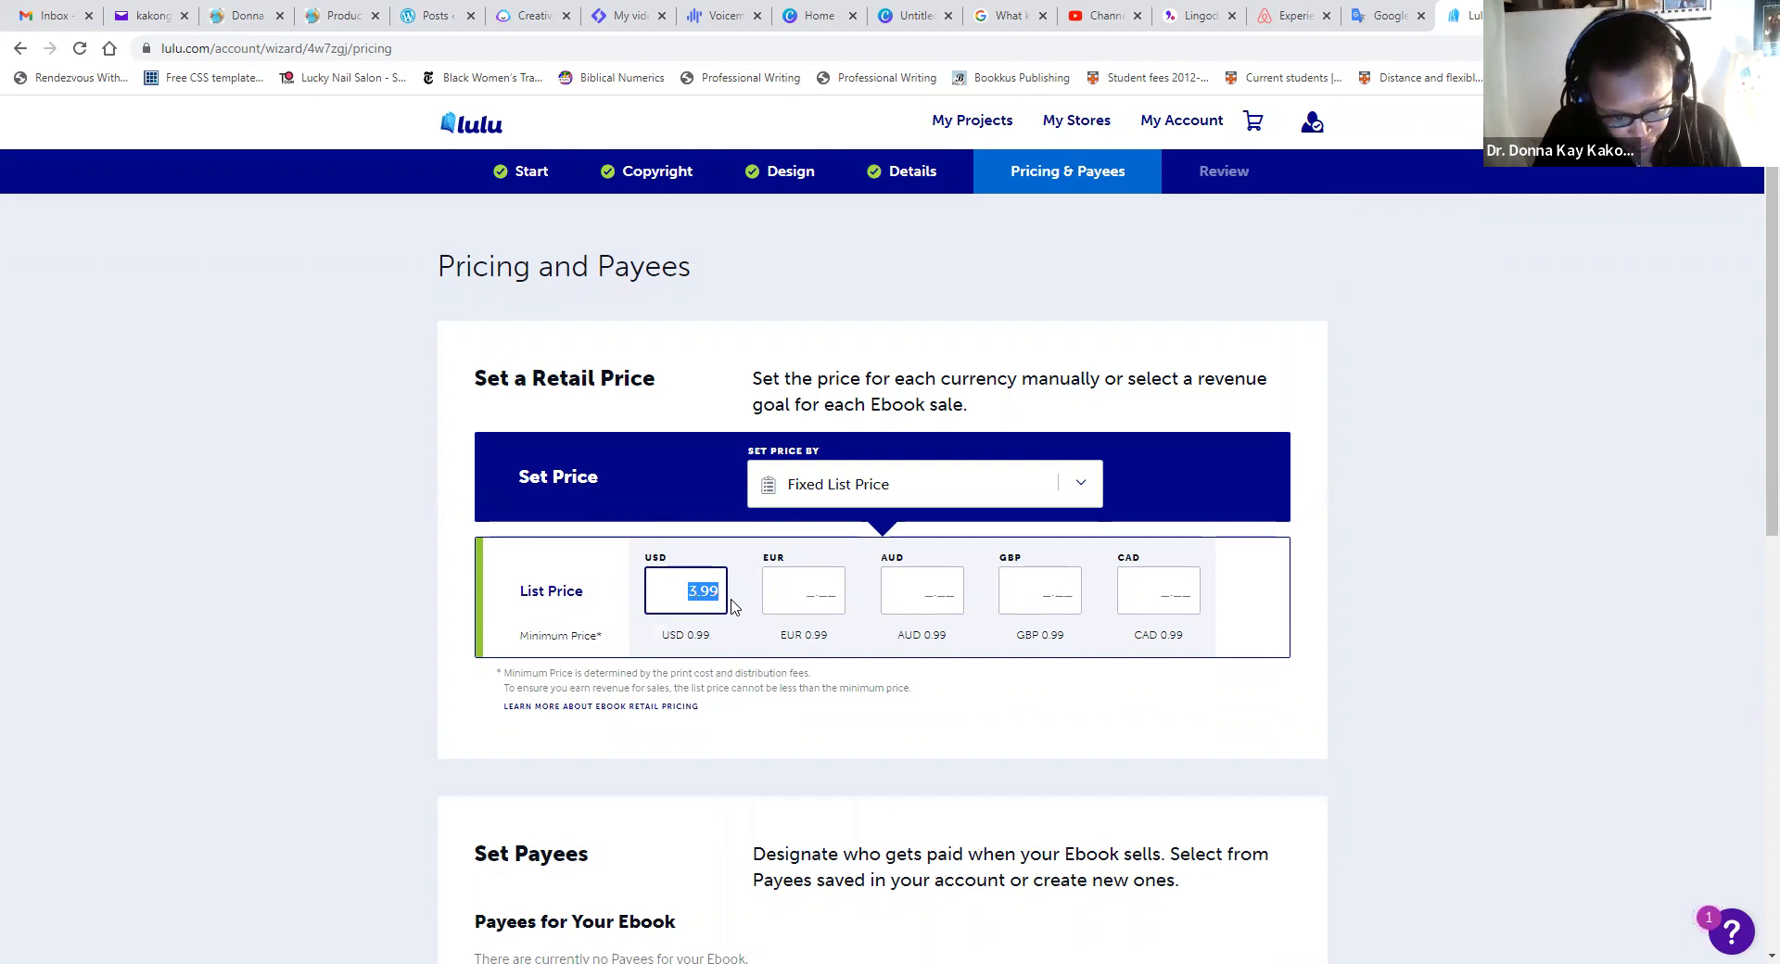
click(806, 594)
key(ctrl+v)
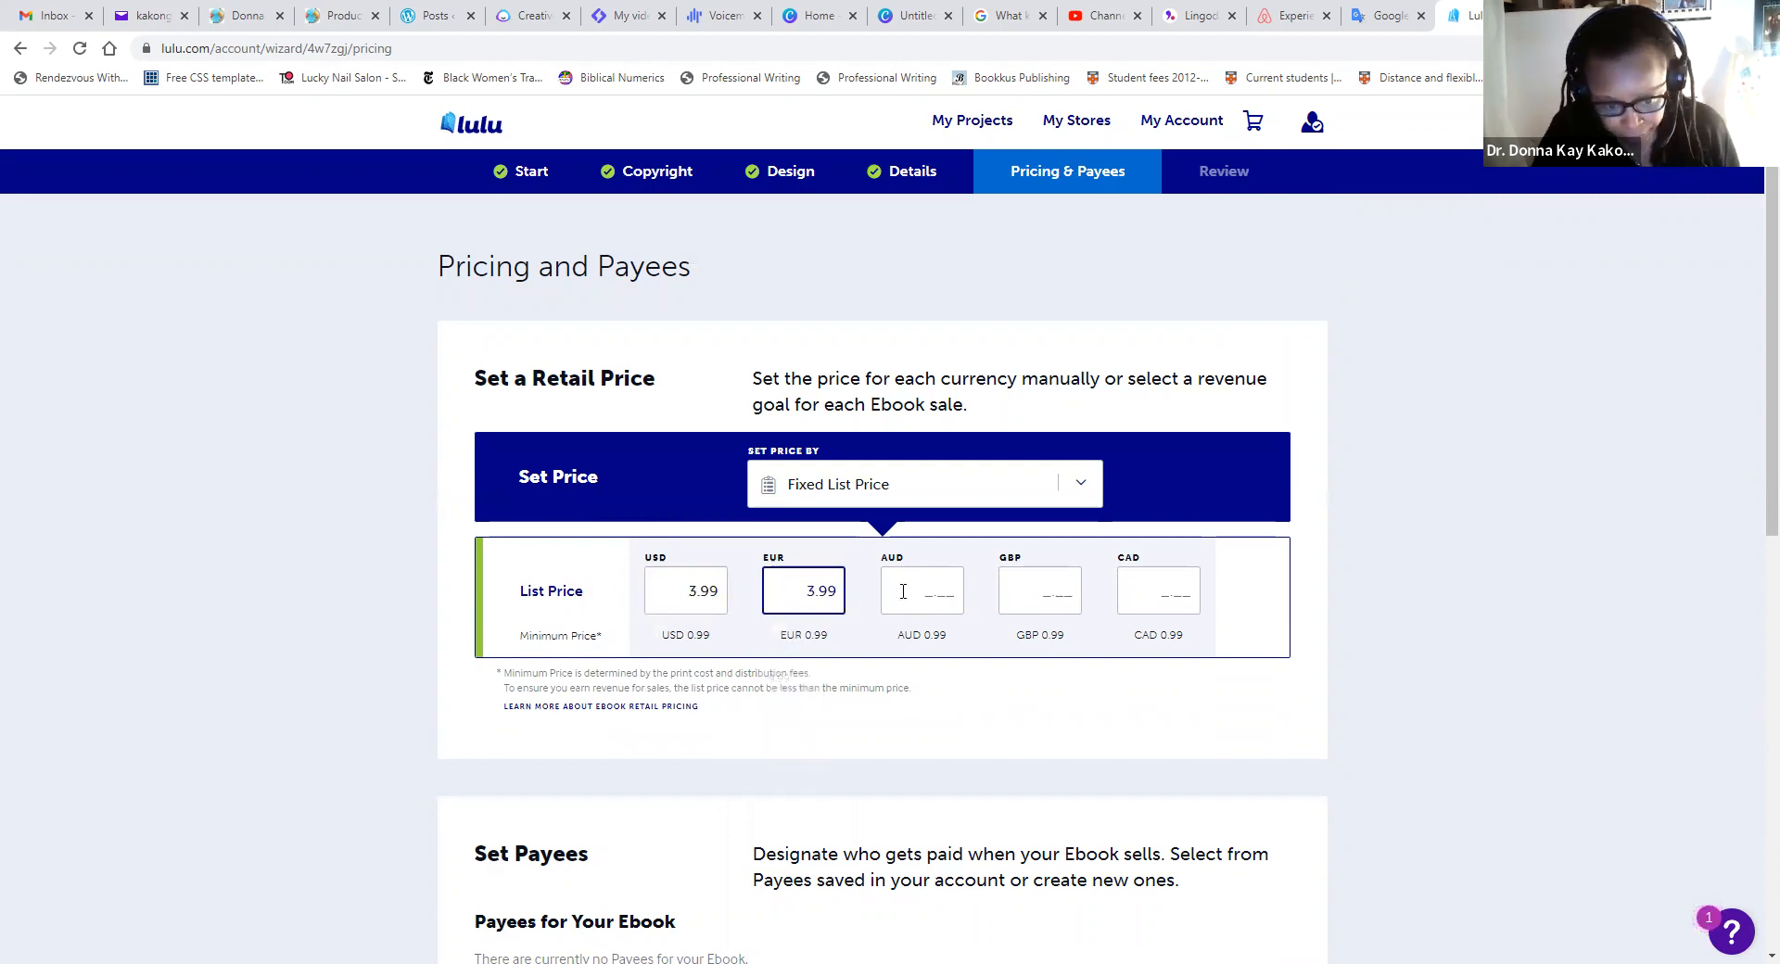
click(920, 592)
key(ctrl+v)
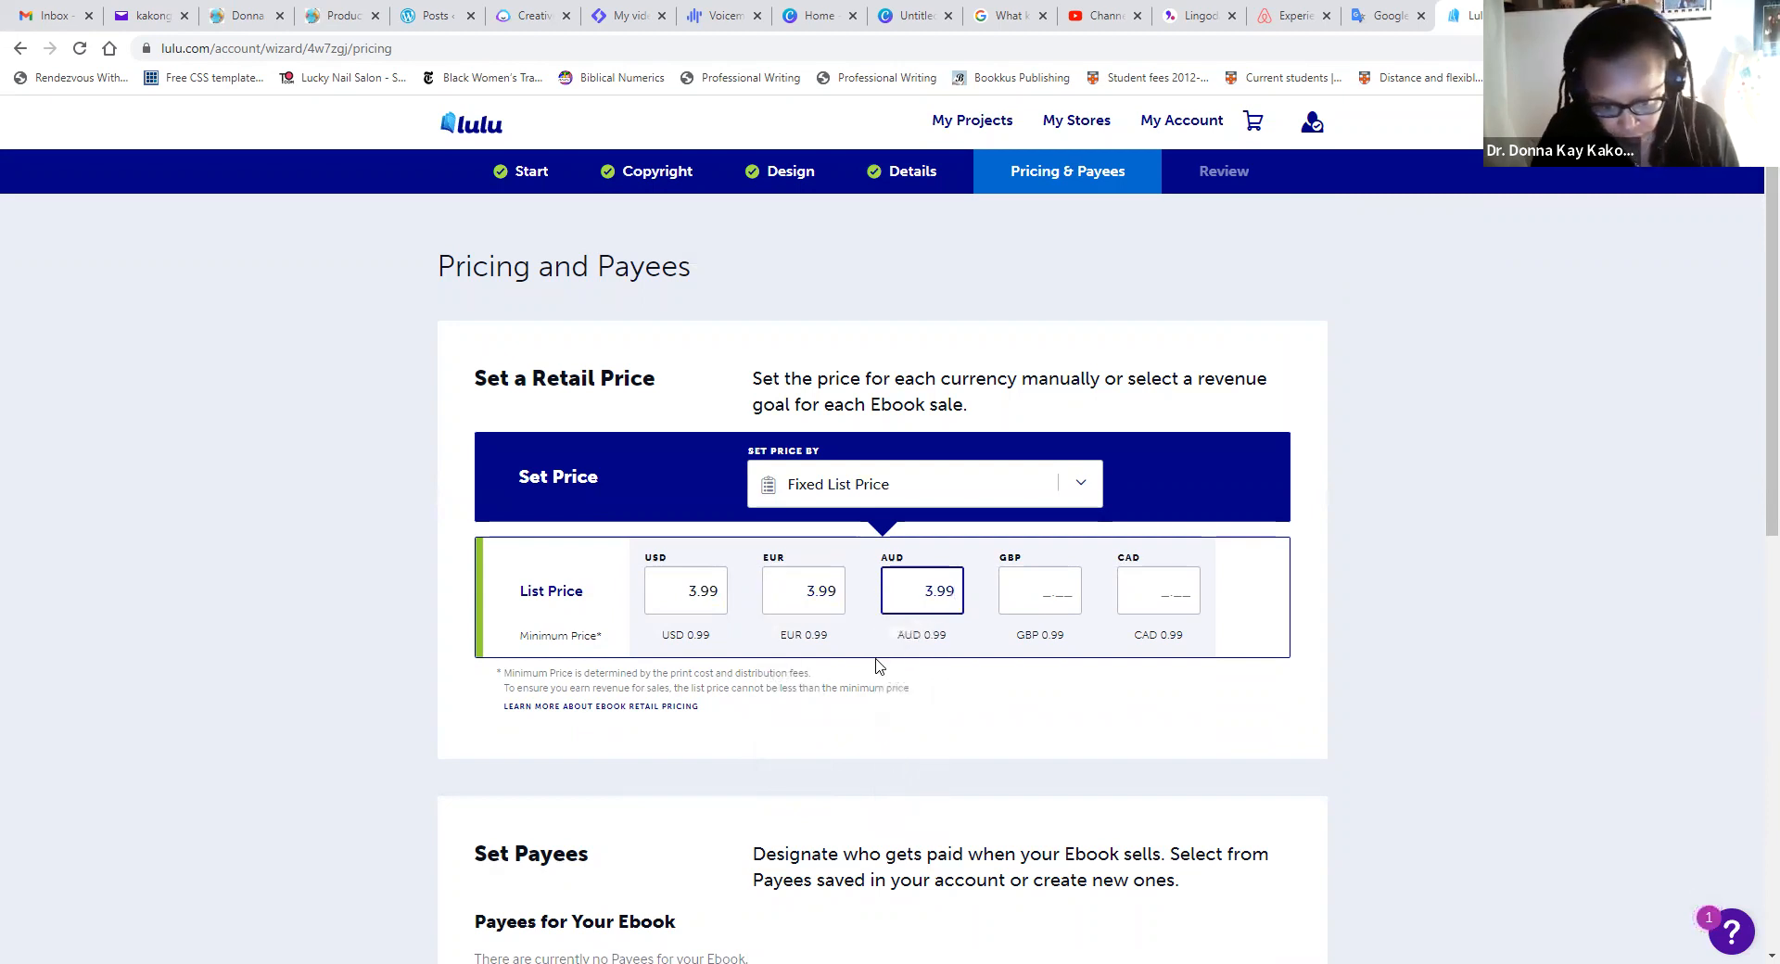
click(1044, 607)
key(ctrl+v)
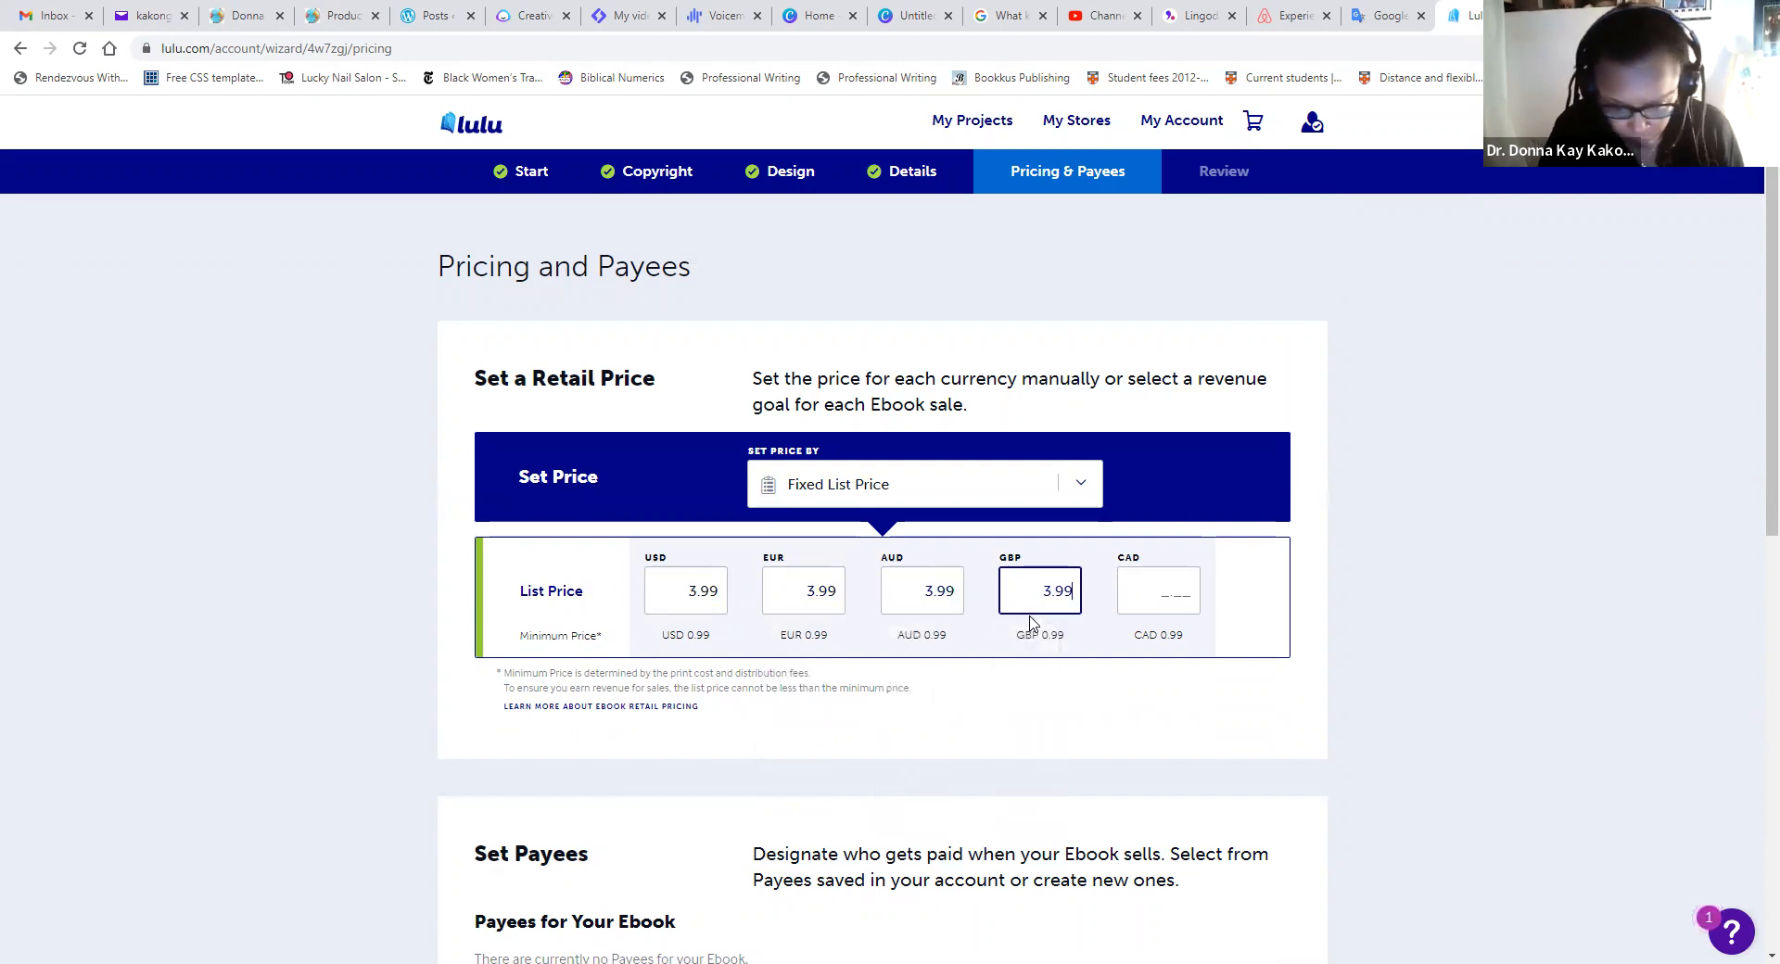
click(1150, 601)
key(ctrl+v)
- Add the author's existing payee to the ebook and proceed to the final review
scroll(1066, 649, down, 6)
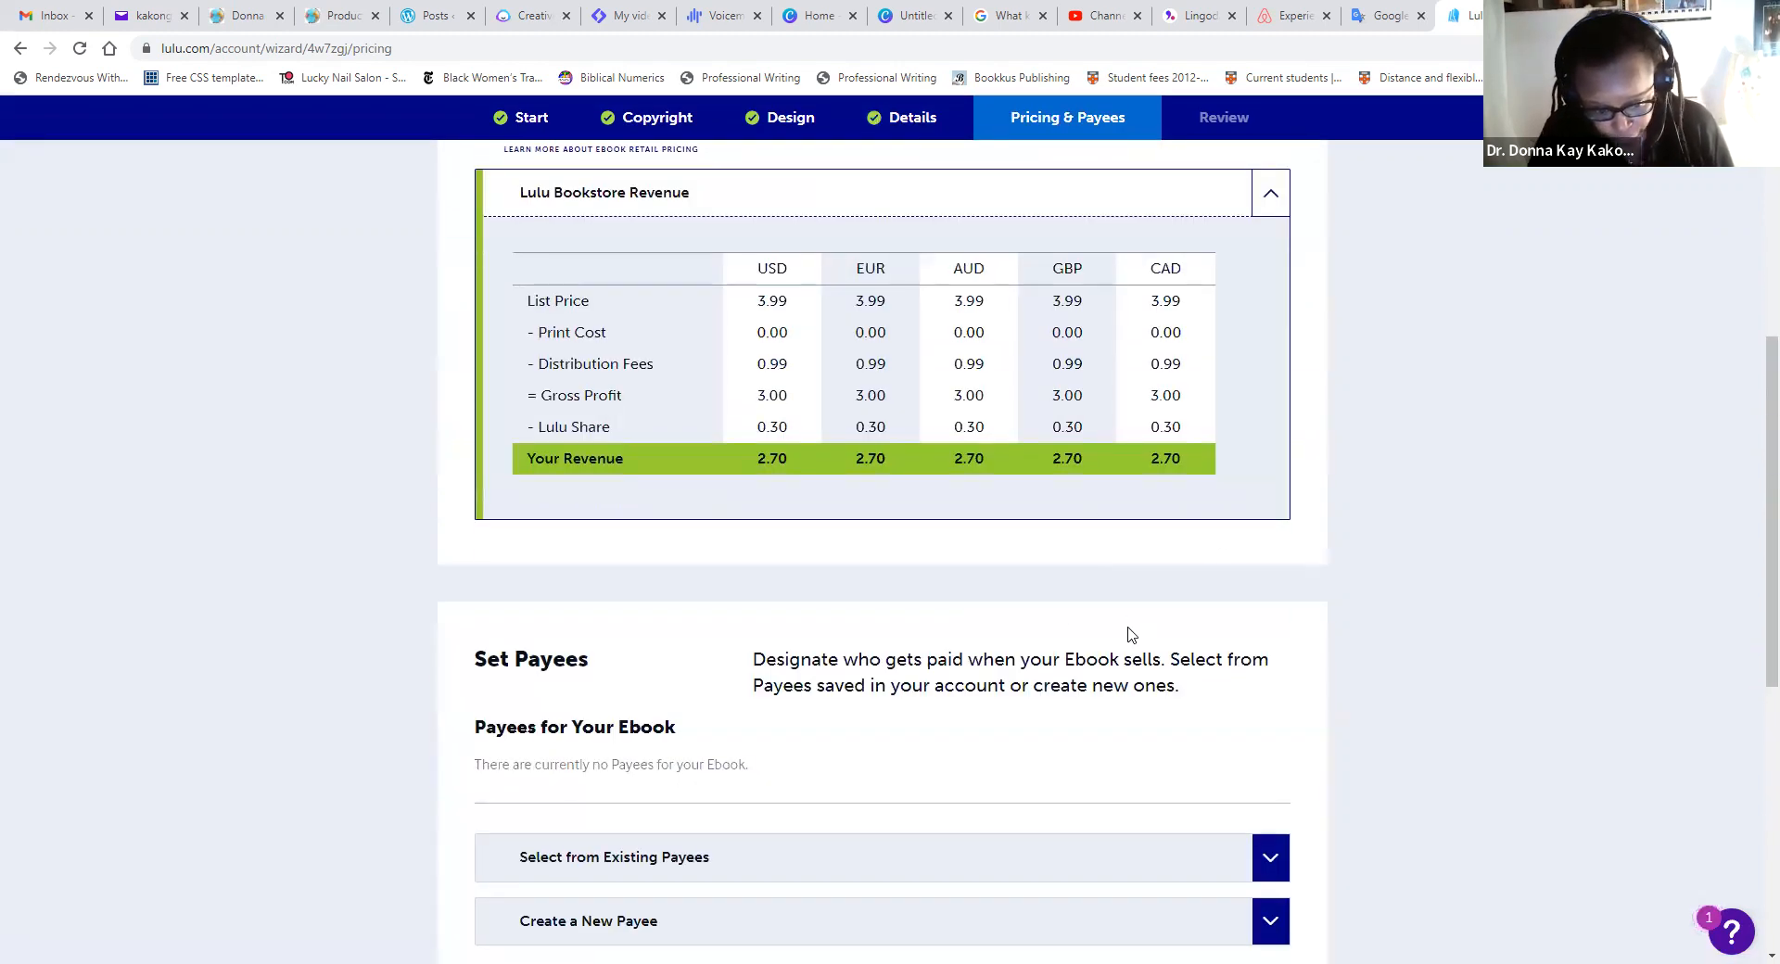
scroll(1130, 634, down, 4)
click(1271, 488)
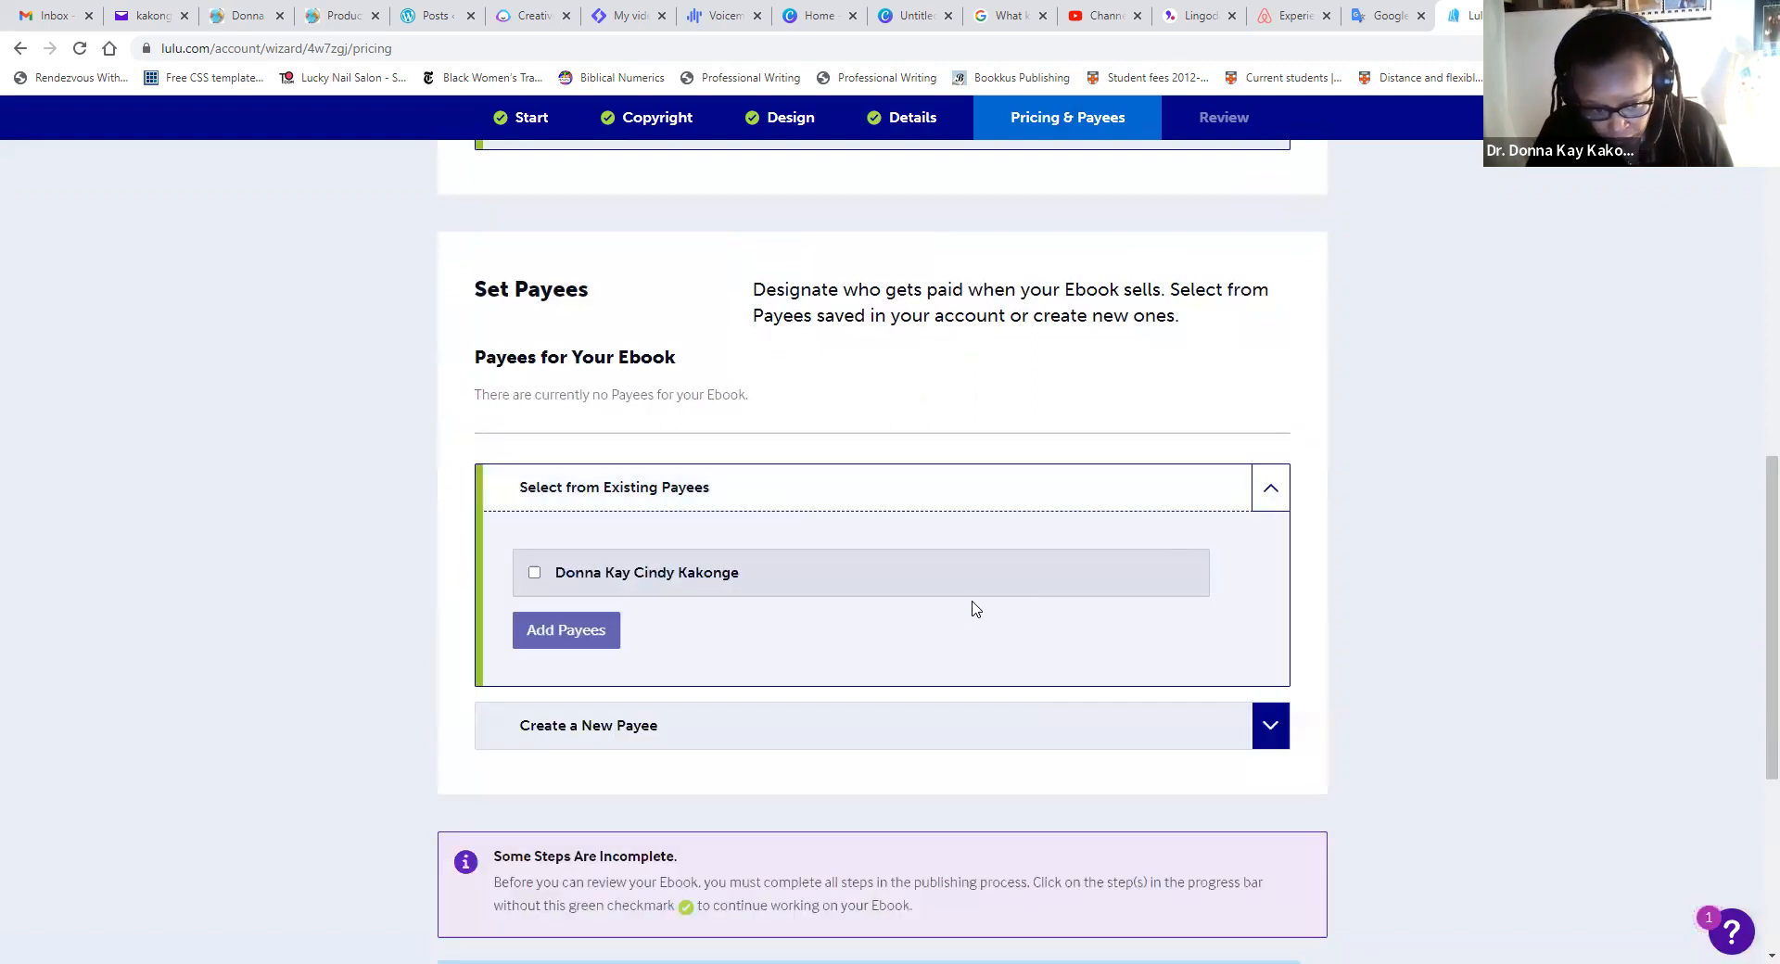
click(534, 573)
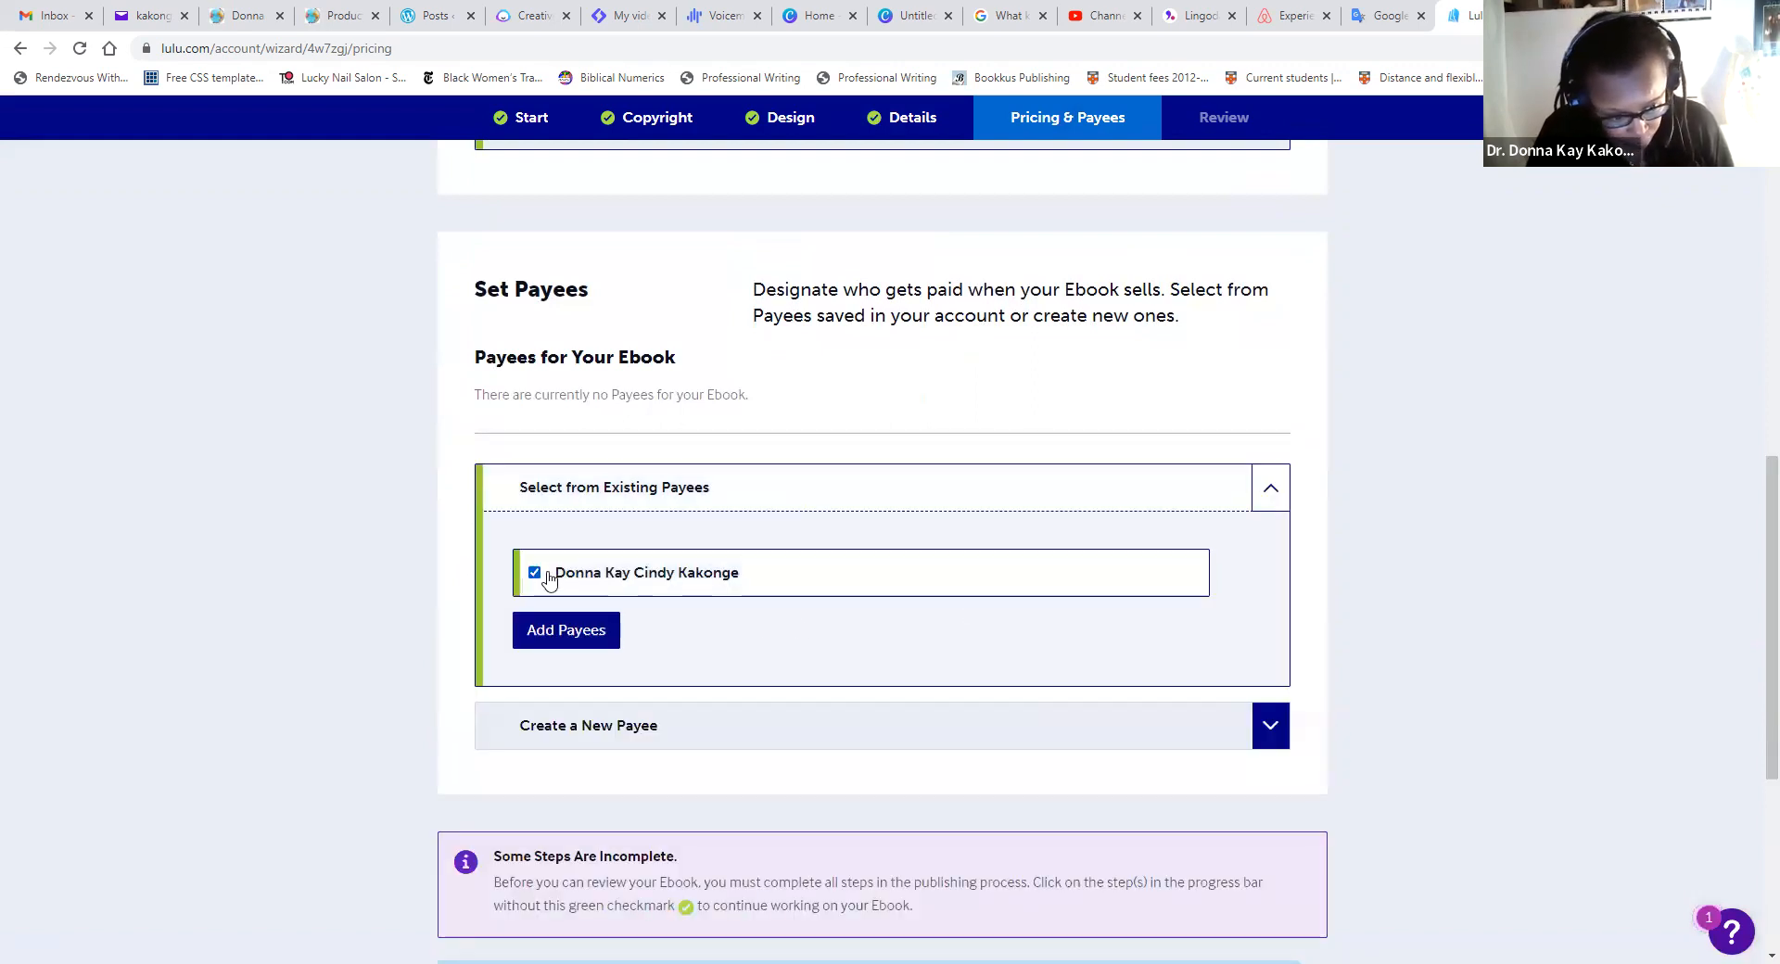
click(545, 630)
scroll(769, 752, down, 3)
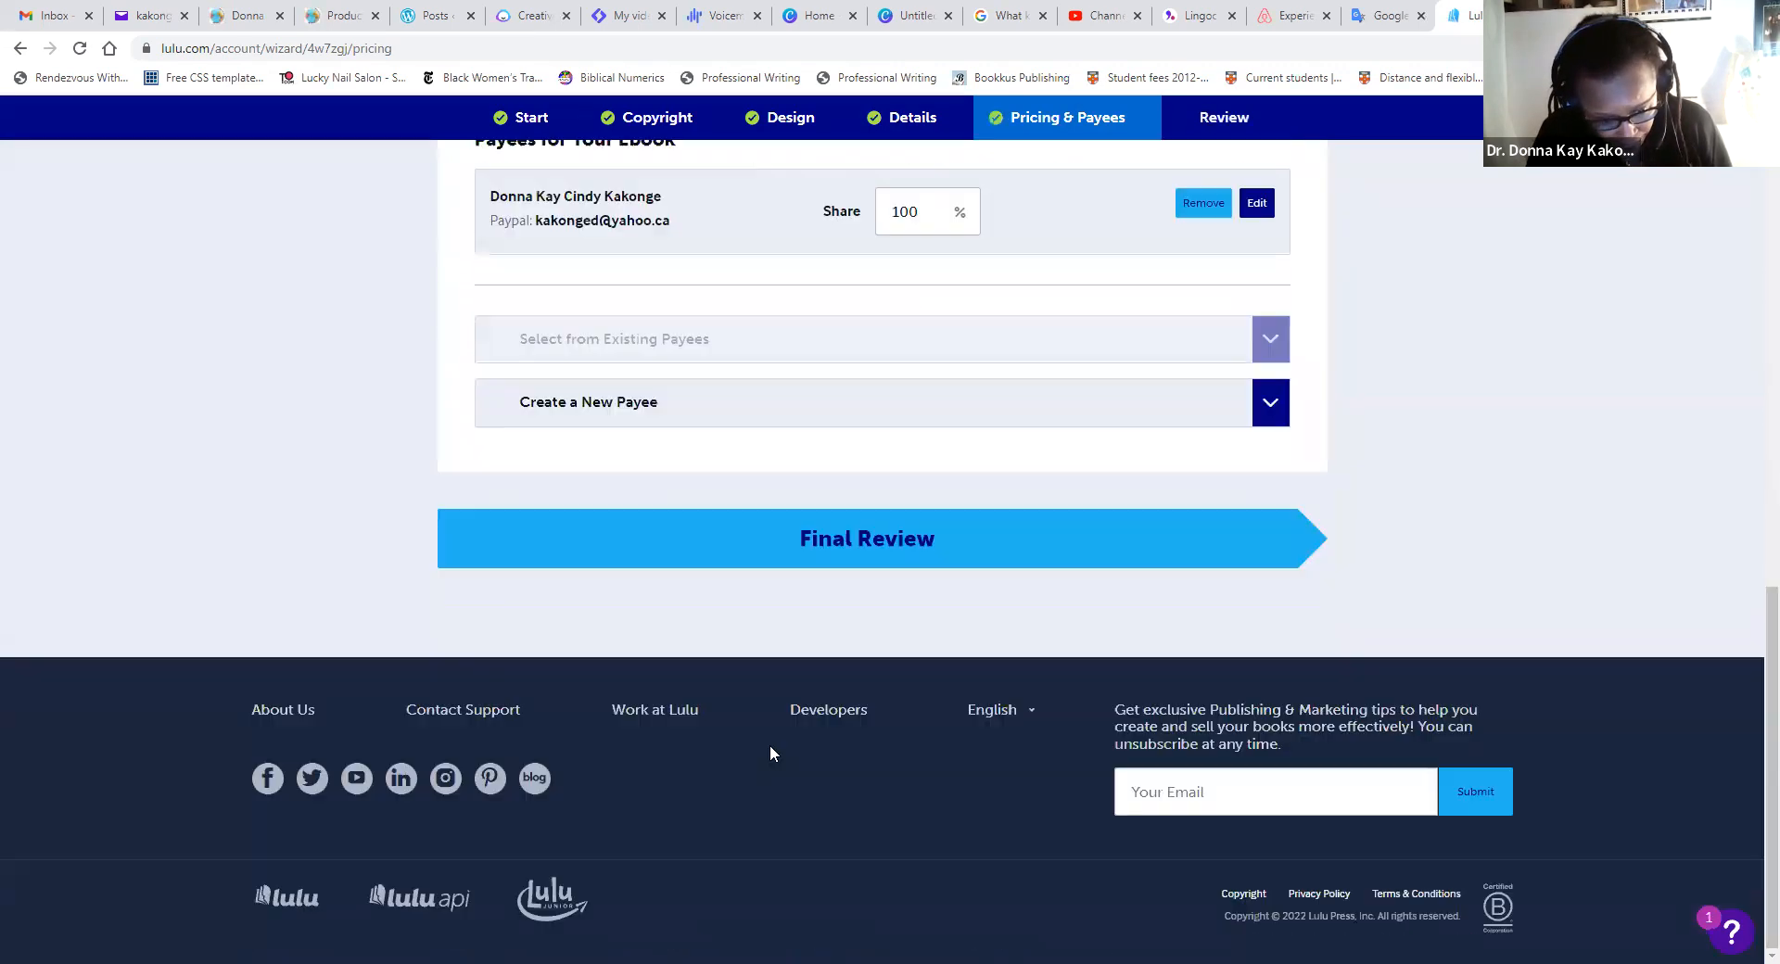
click(922, 562)
- Confirm publishing the ebook and release it to the Lulu Bookstore with General Access
scroll(816, 640, down, 8)
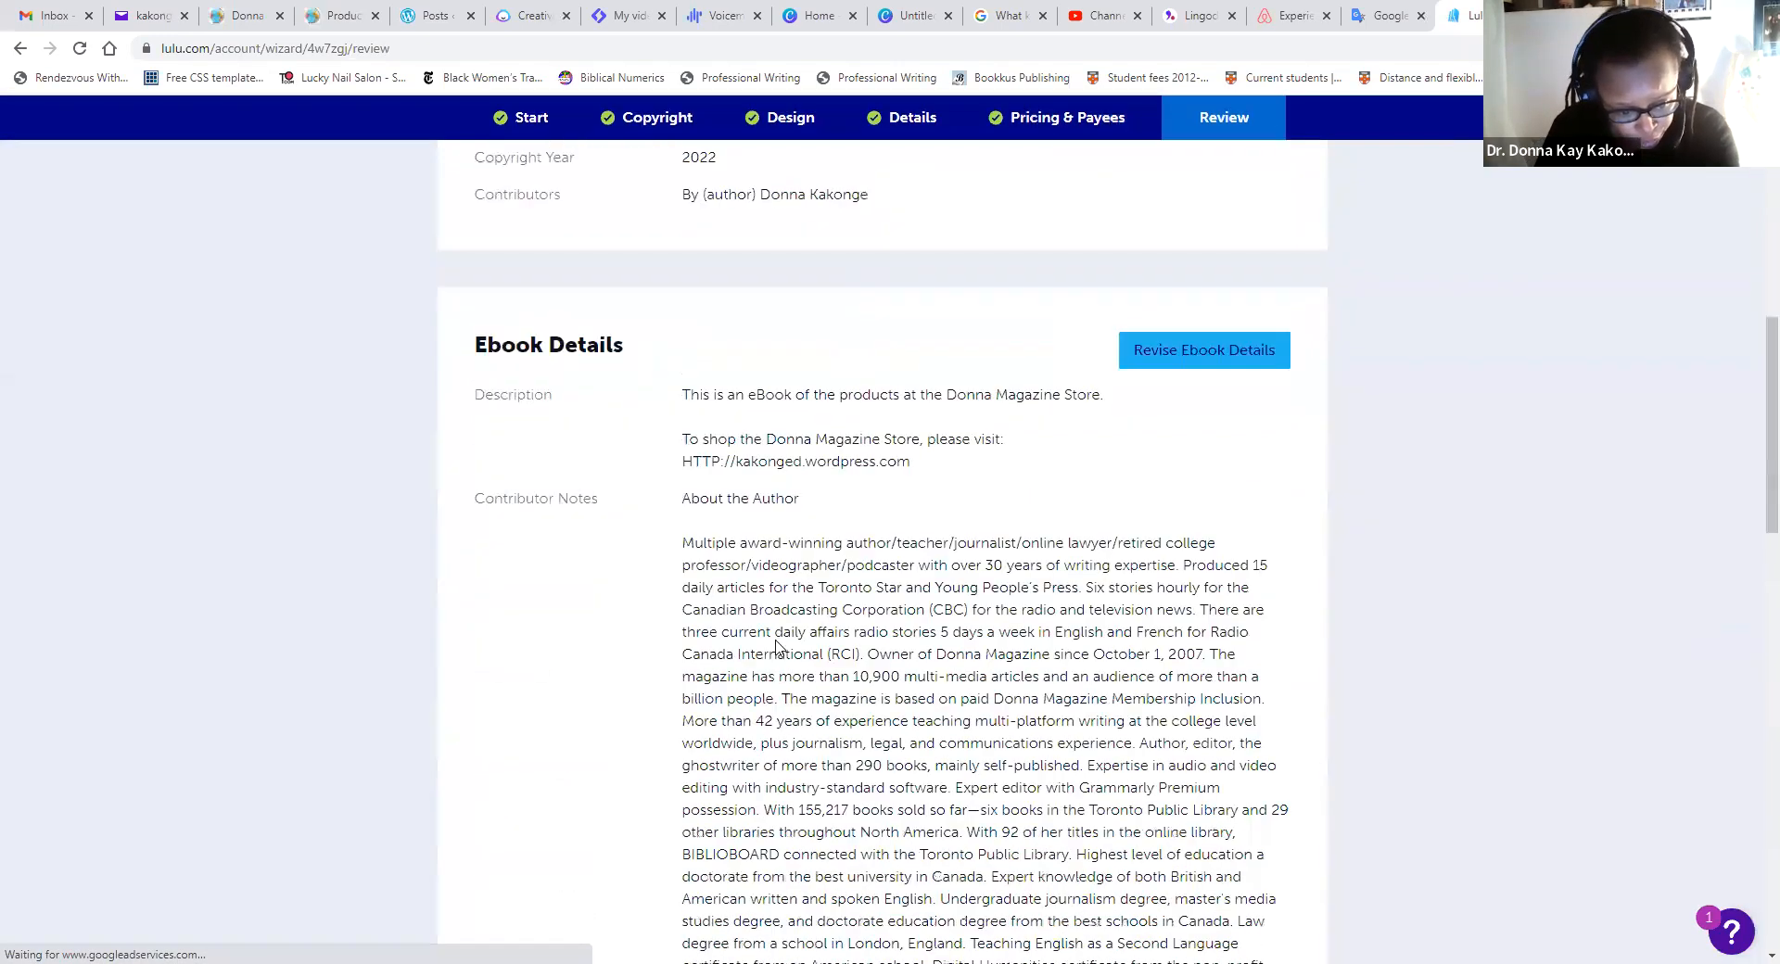
scroll(756, 649, down, 15)
click(901, 558)
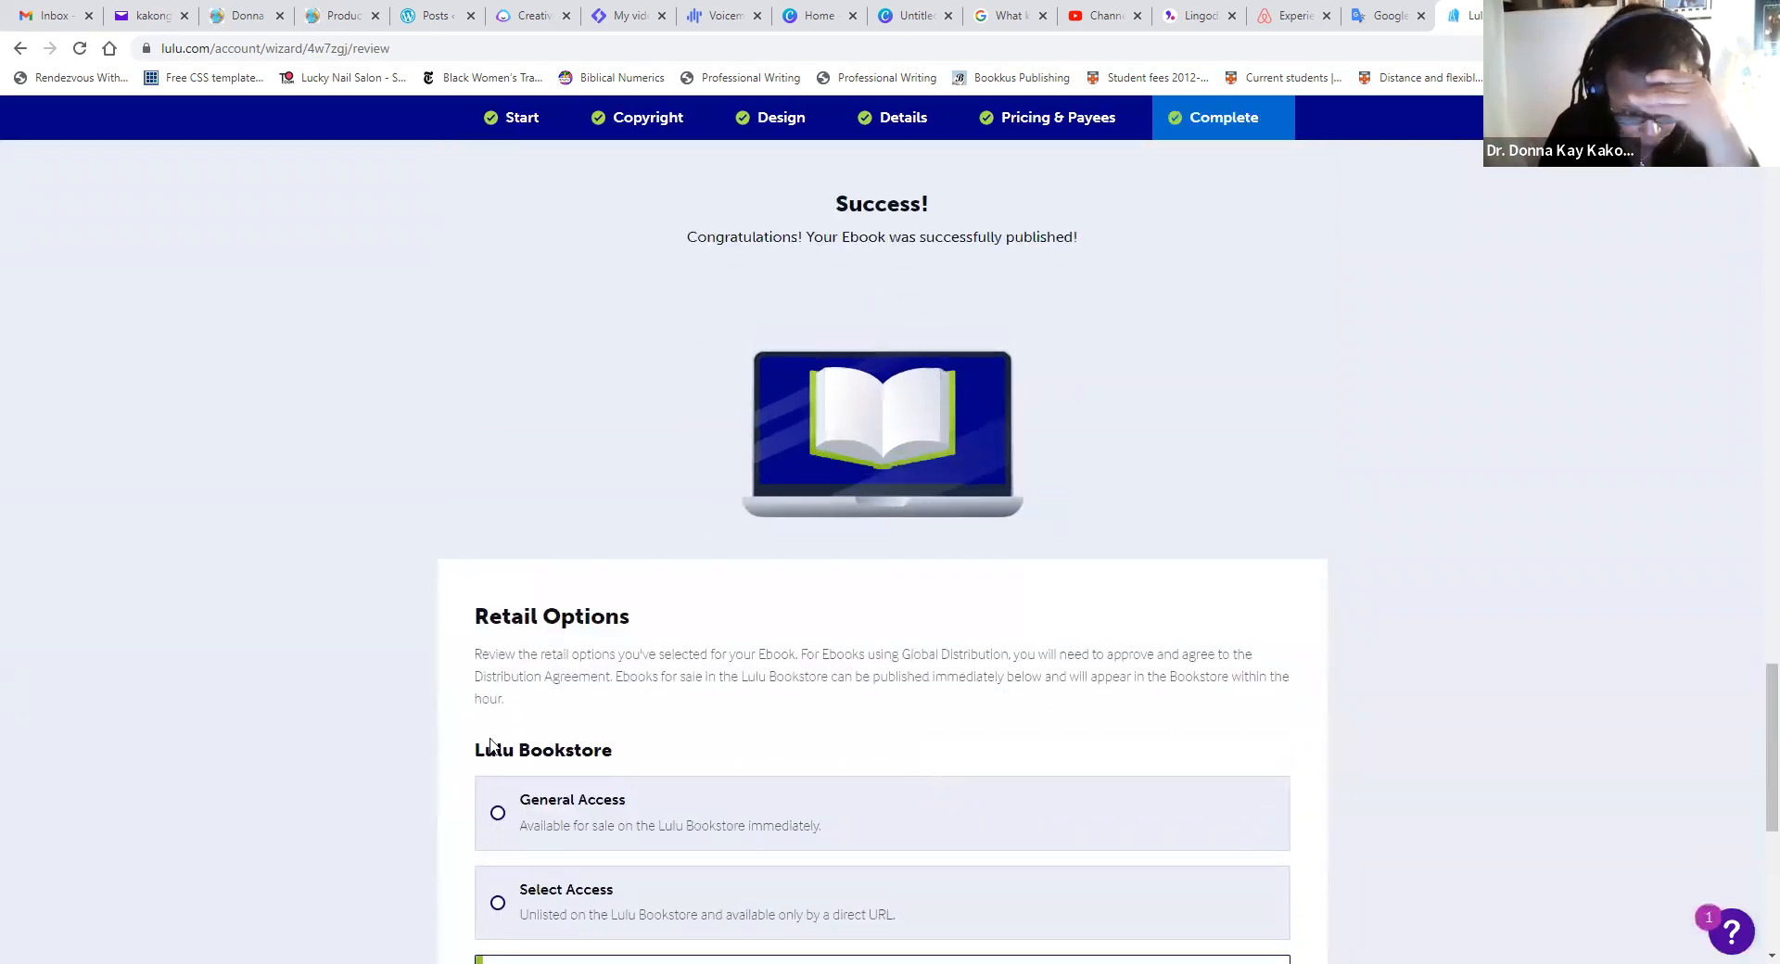
click(497, 820)
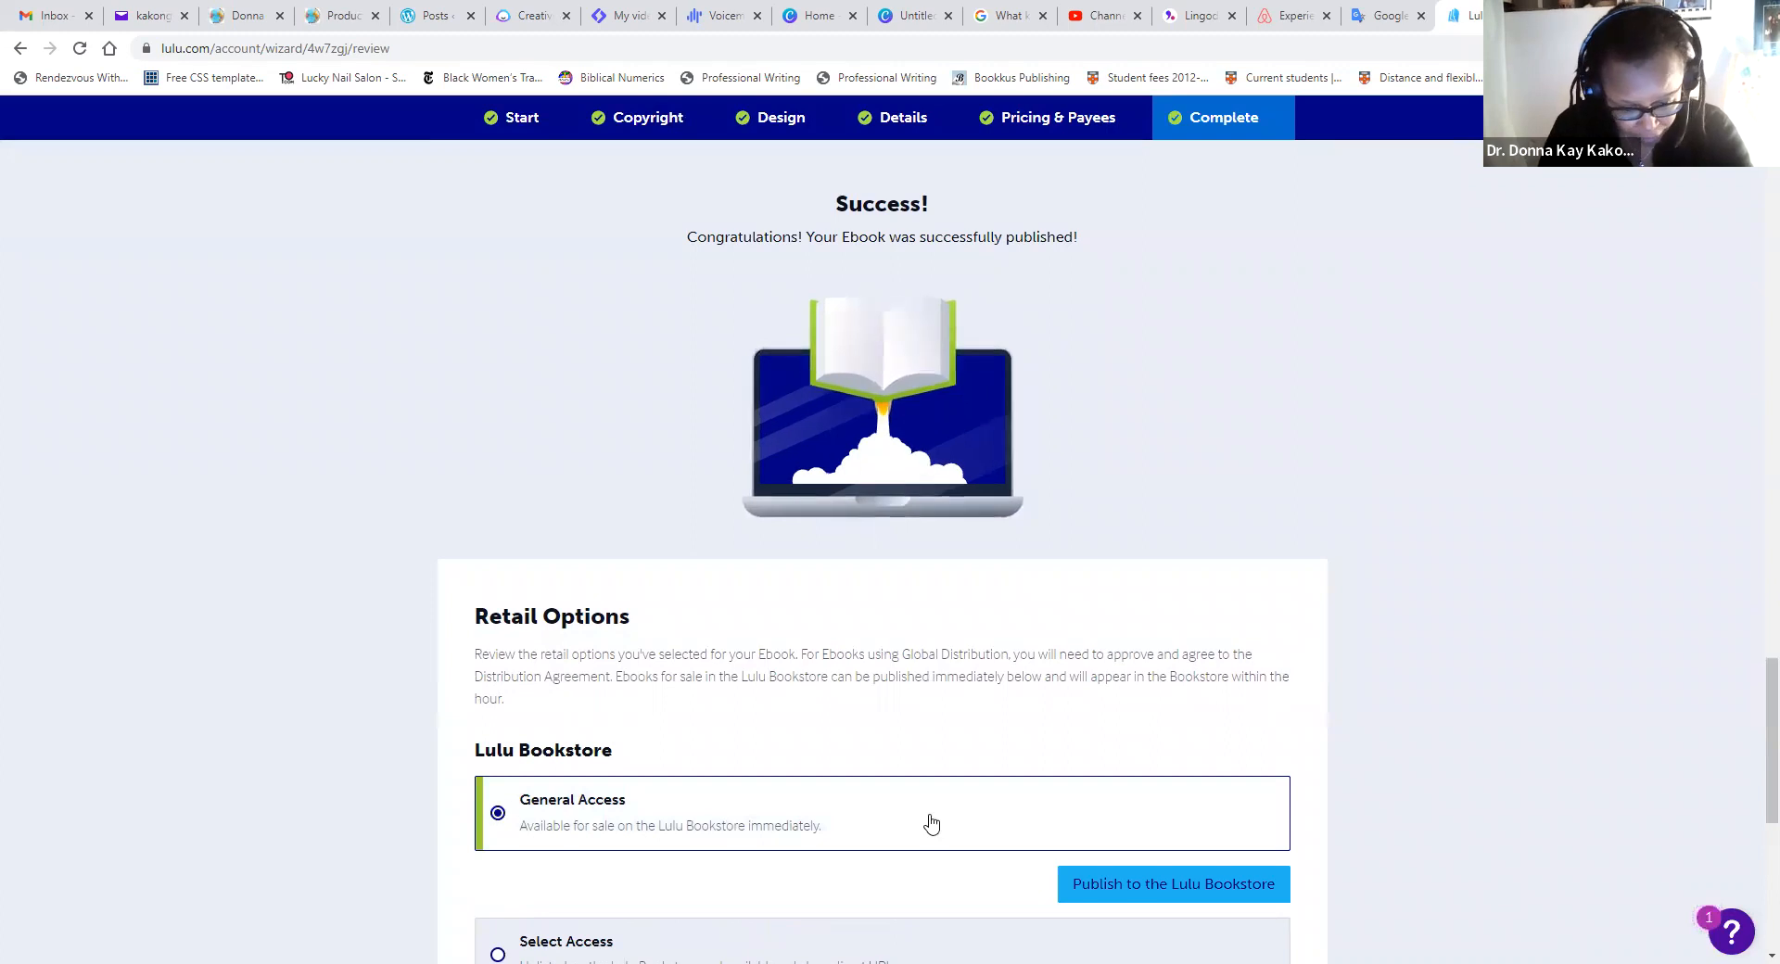
click(1099, 883)
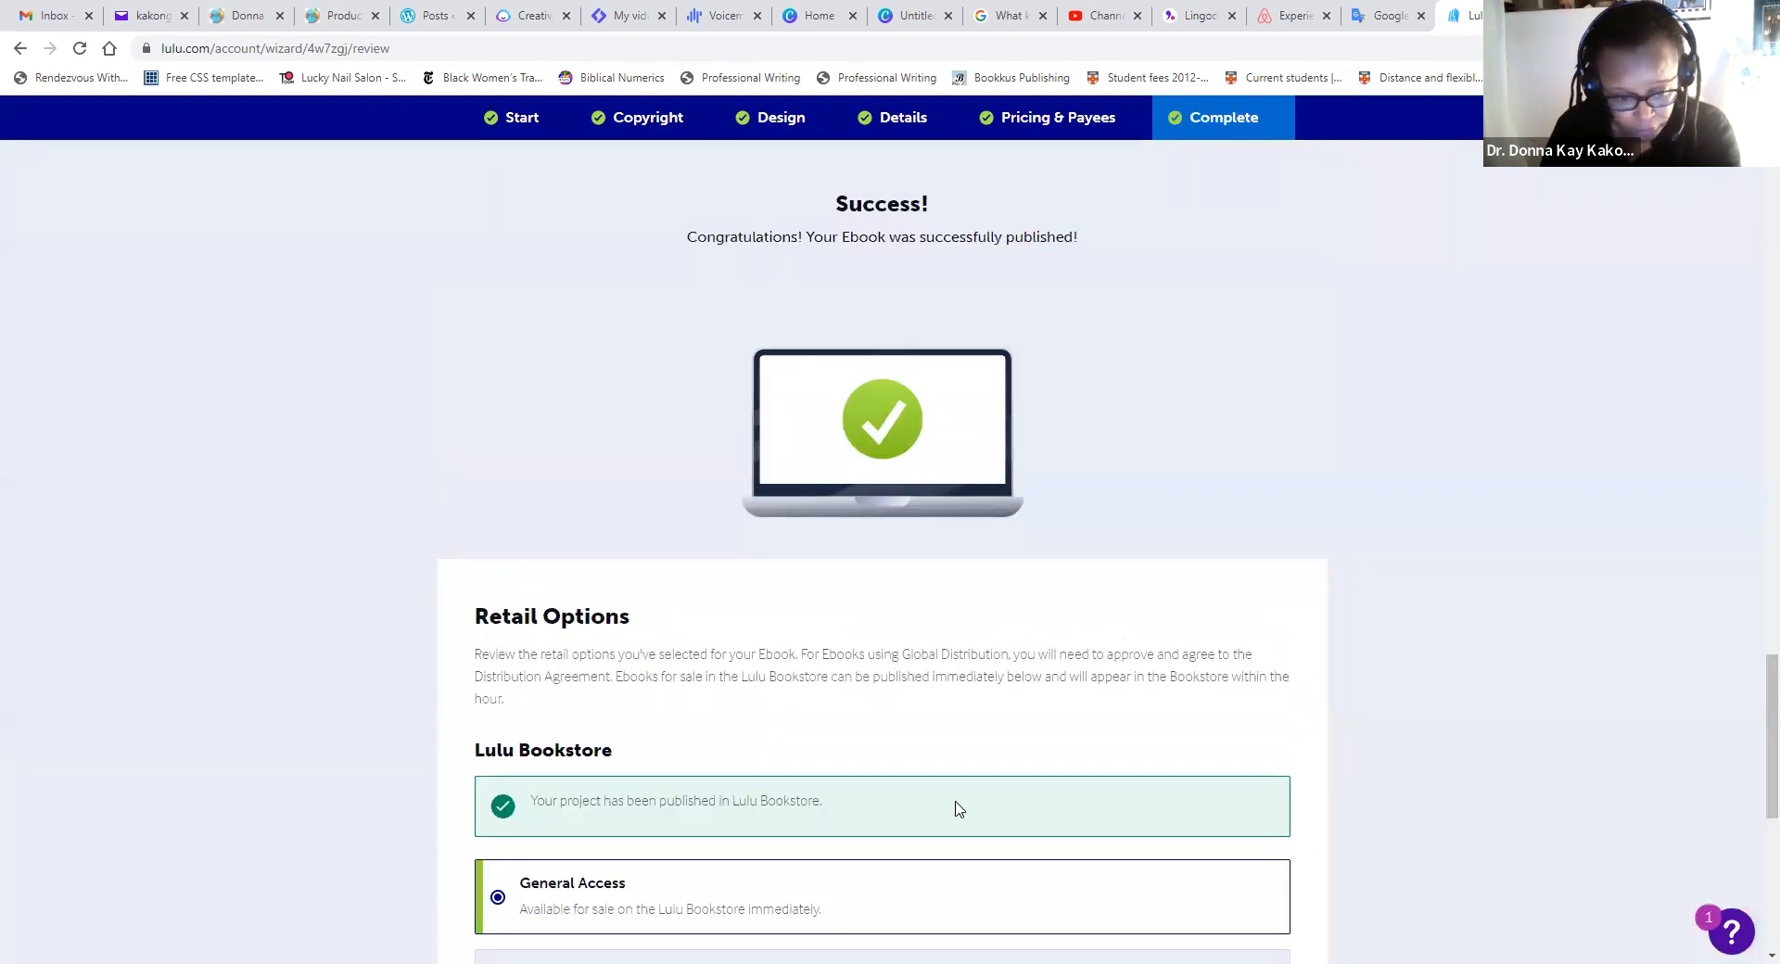
scroll(1099, 598, up, 1)
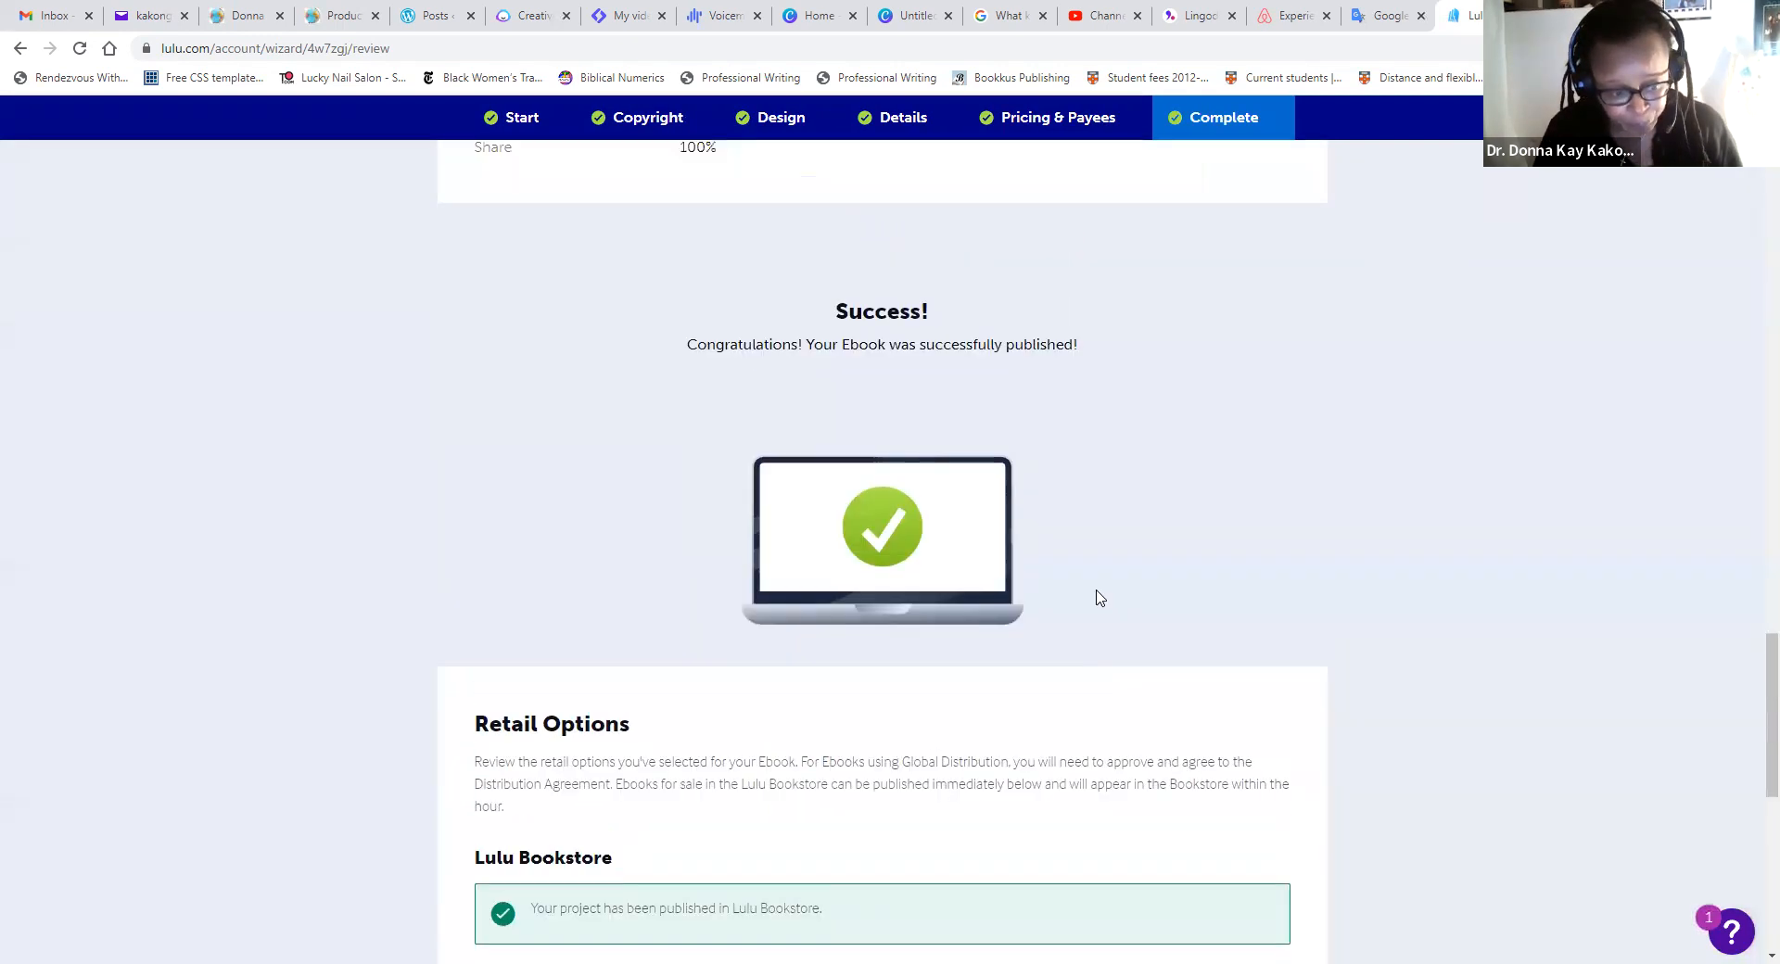
scroll(1099, 598, up, 20)
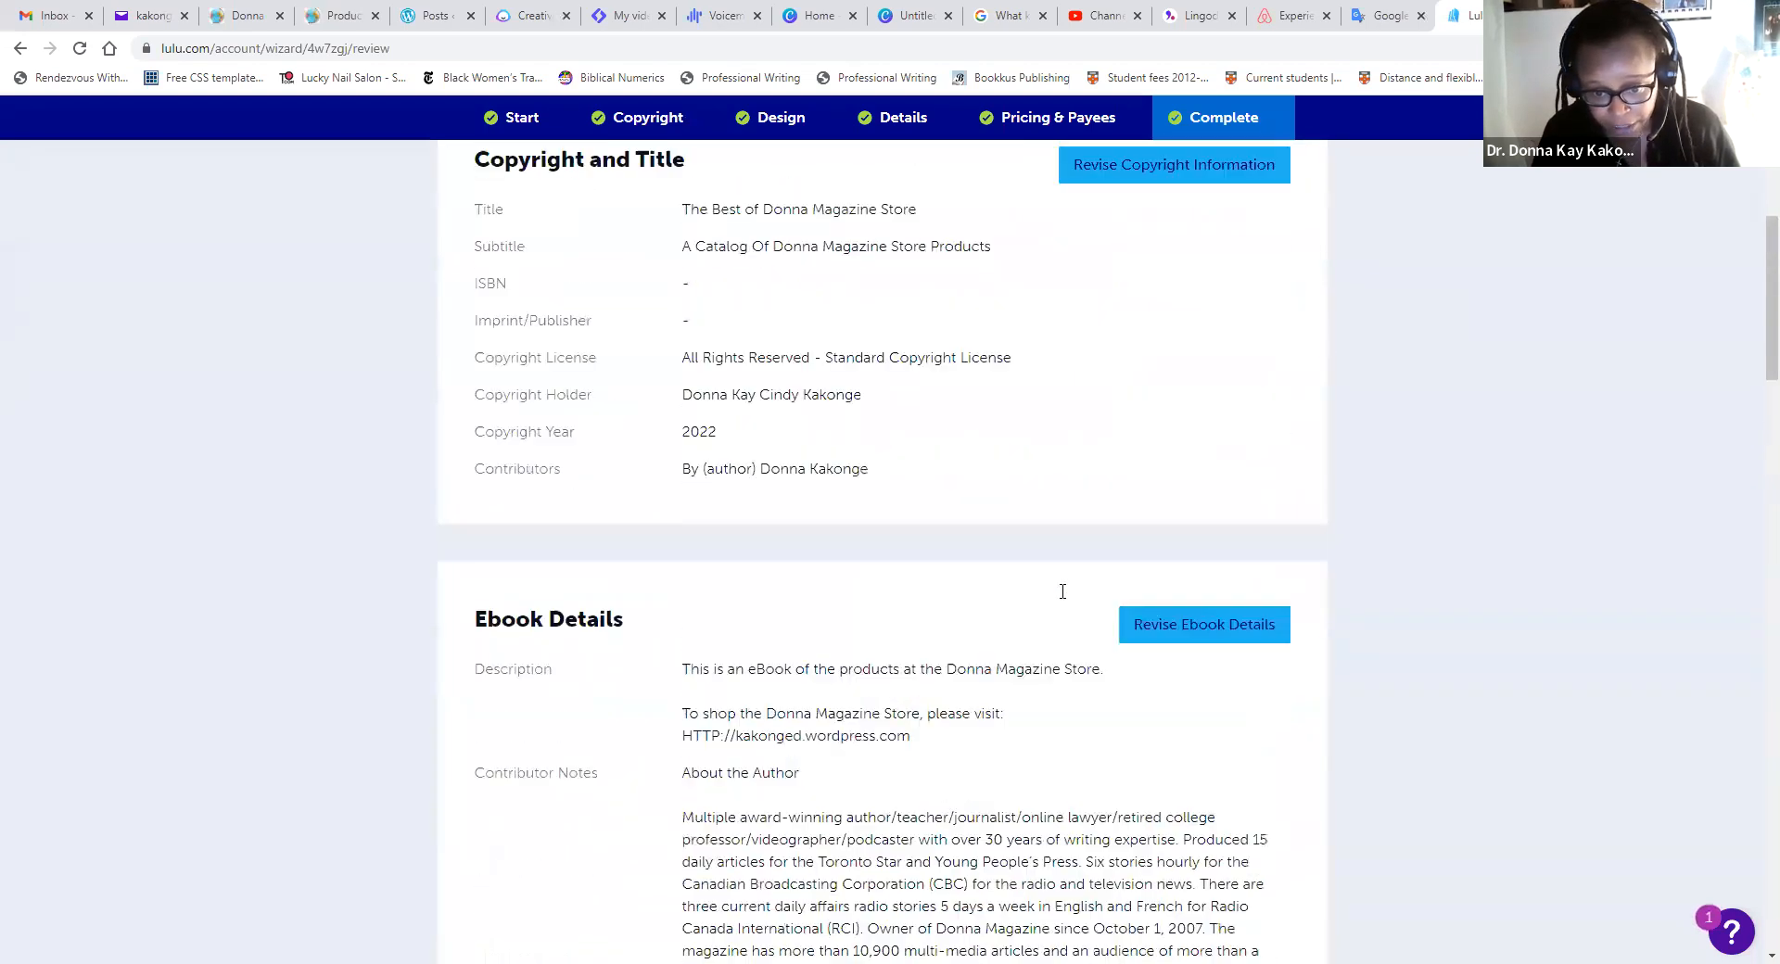
scroll(1057, 584, up, 5)
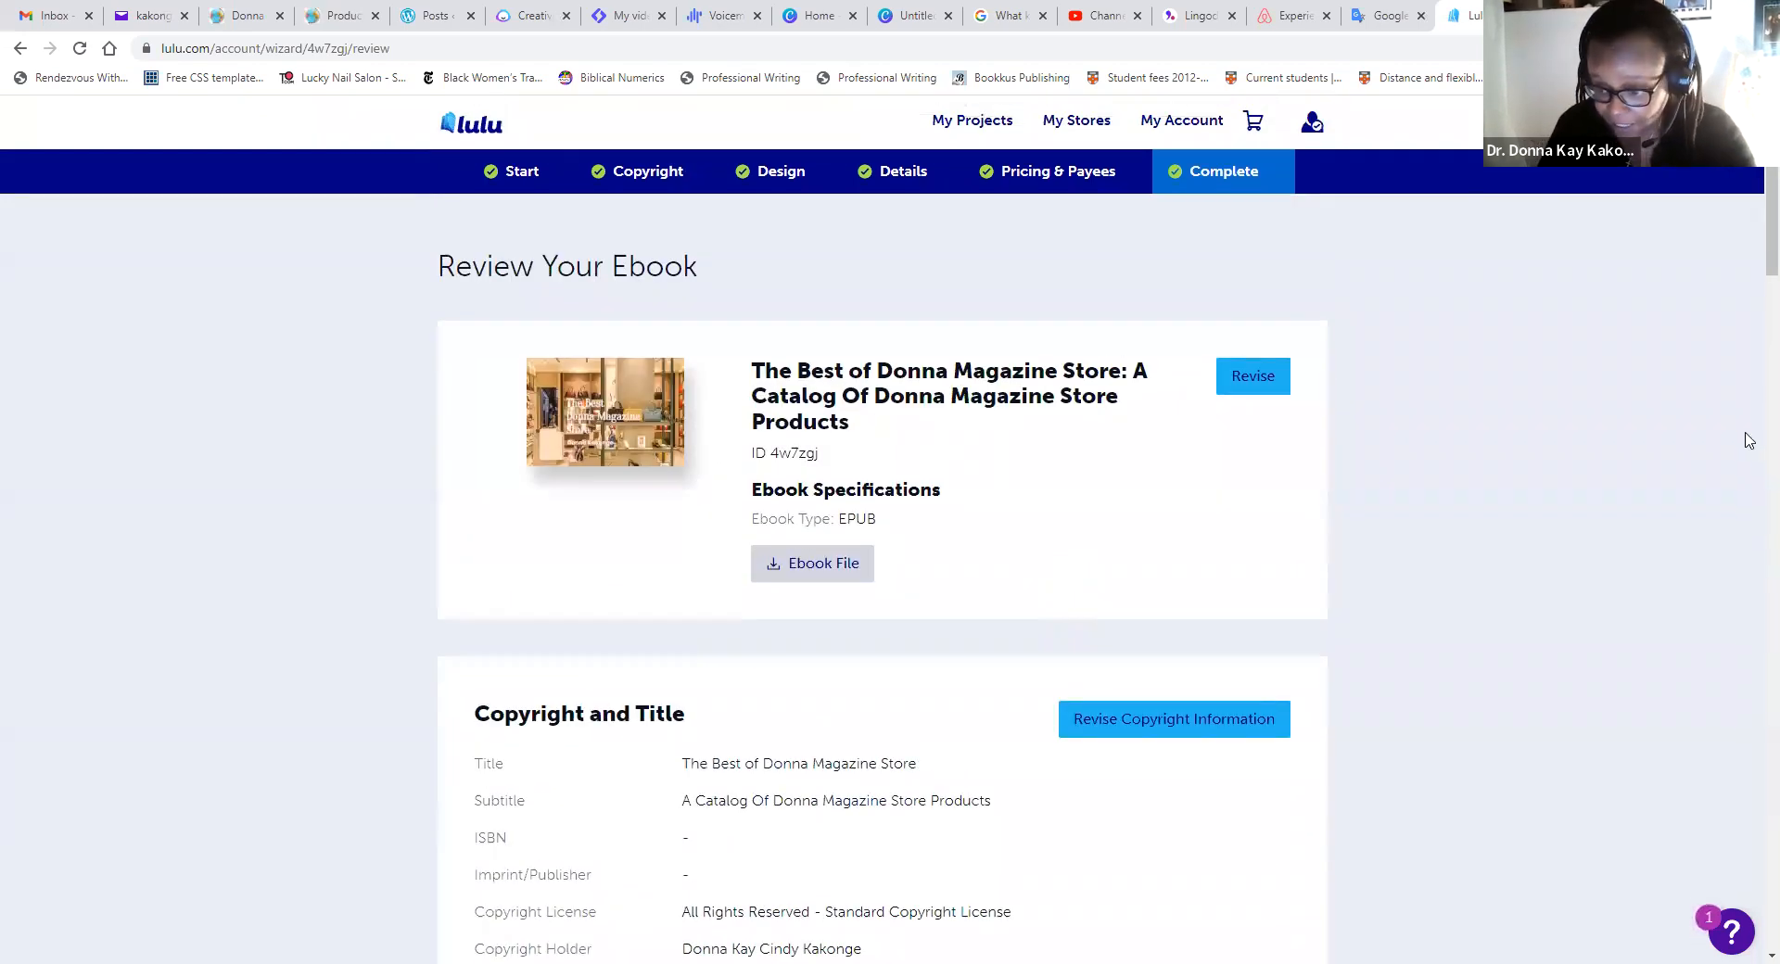